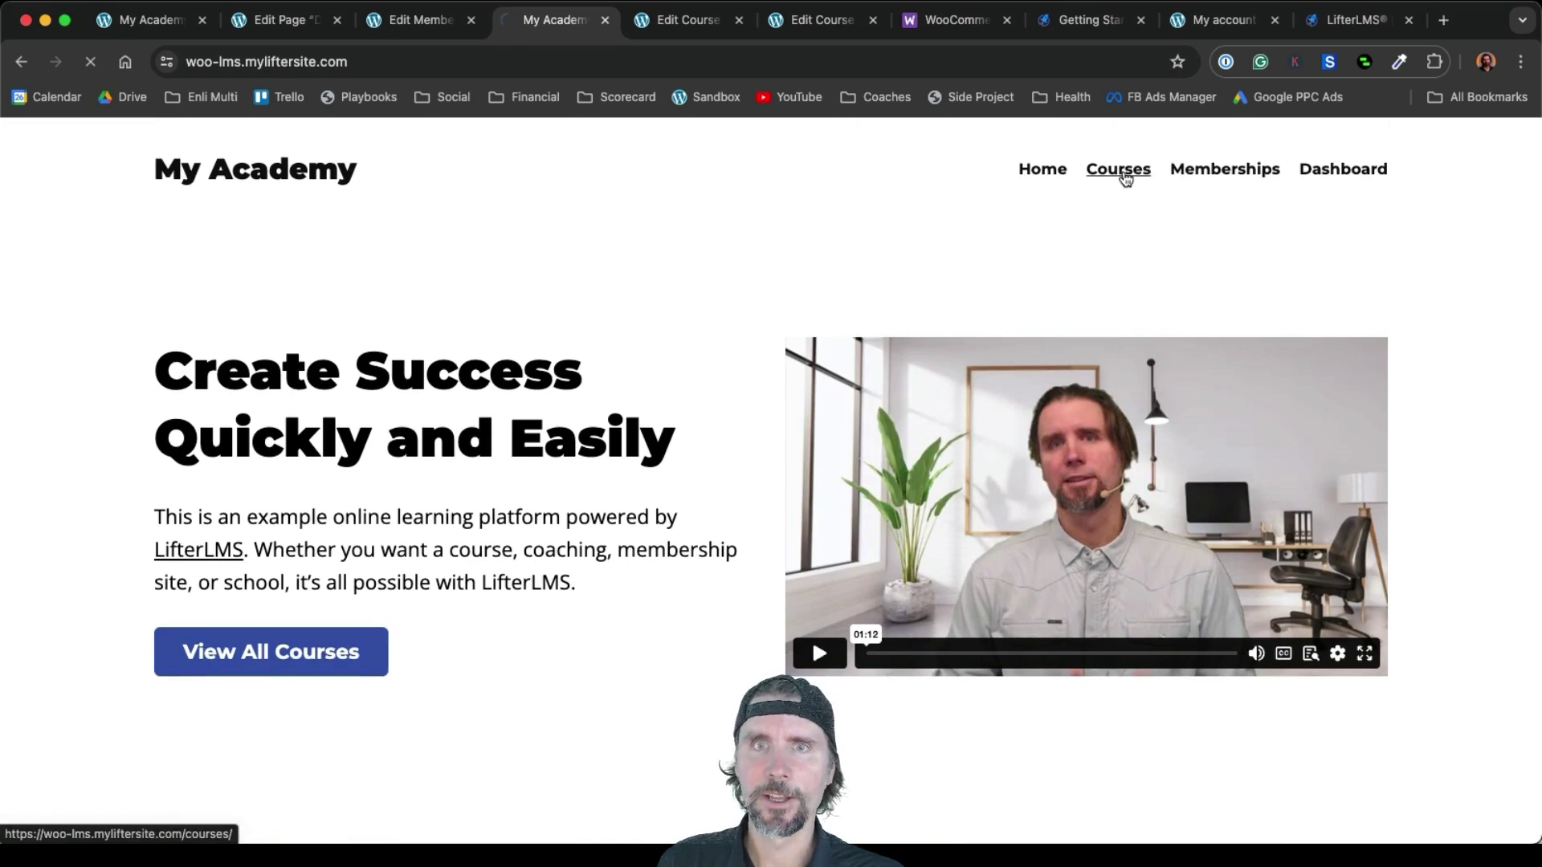
Scroll the demo academy's Marketing course catalog, then leave it for the sandbox site's homepage
scroll(1167, 456, down, 3)
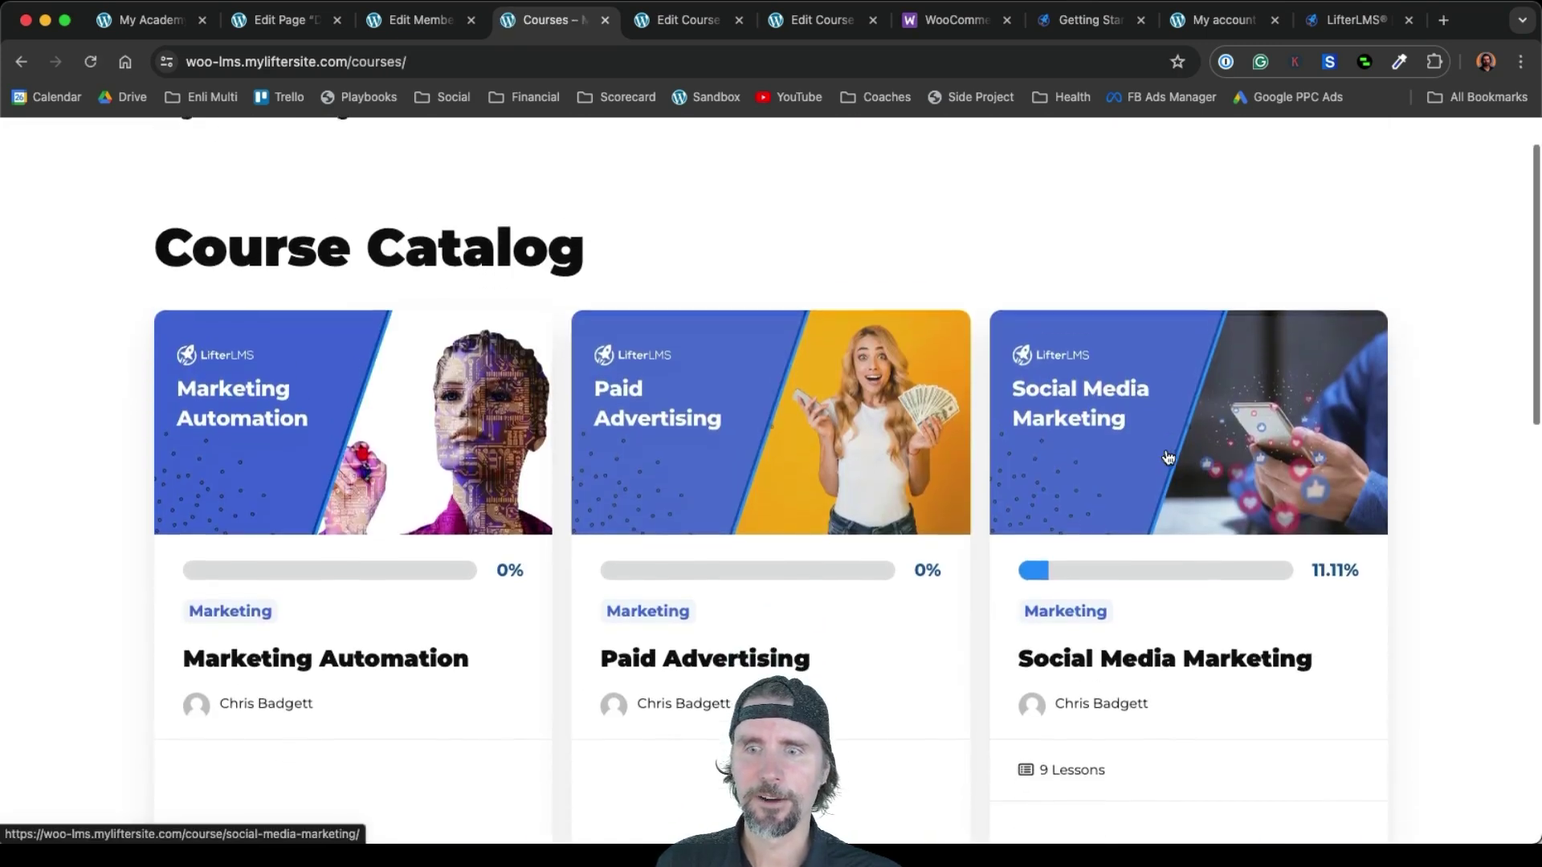
scroll(1164, 454, up, 1)
scroll(1164, 449, up, 1)
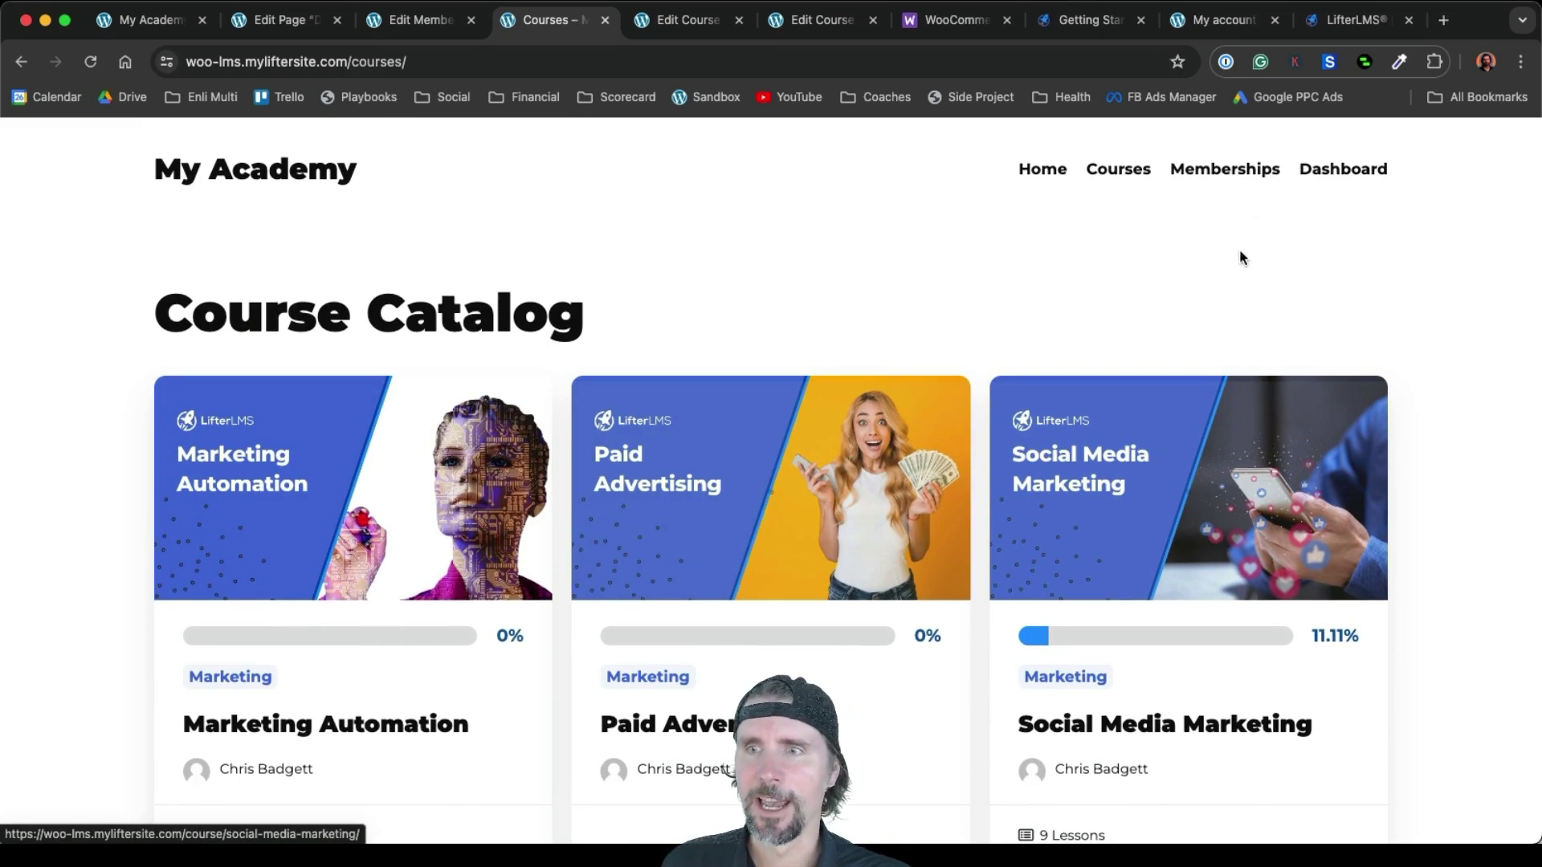
click(1221, 171)
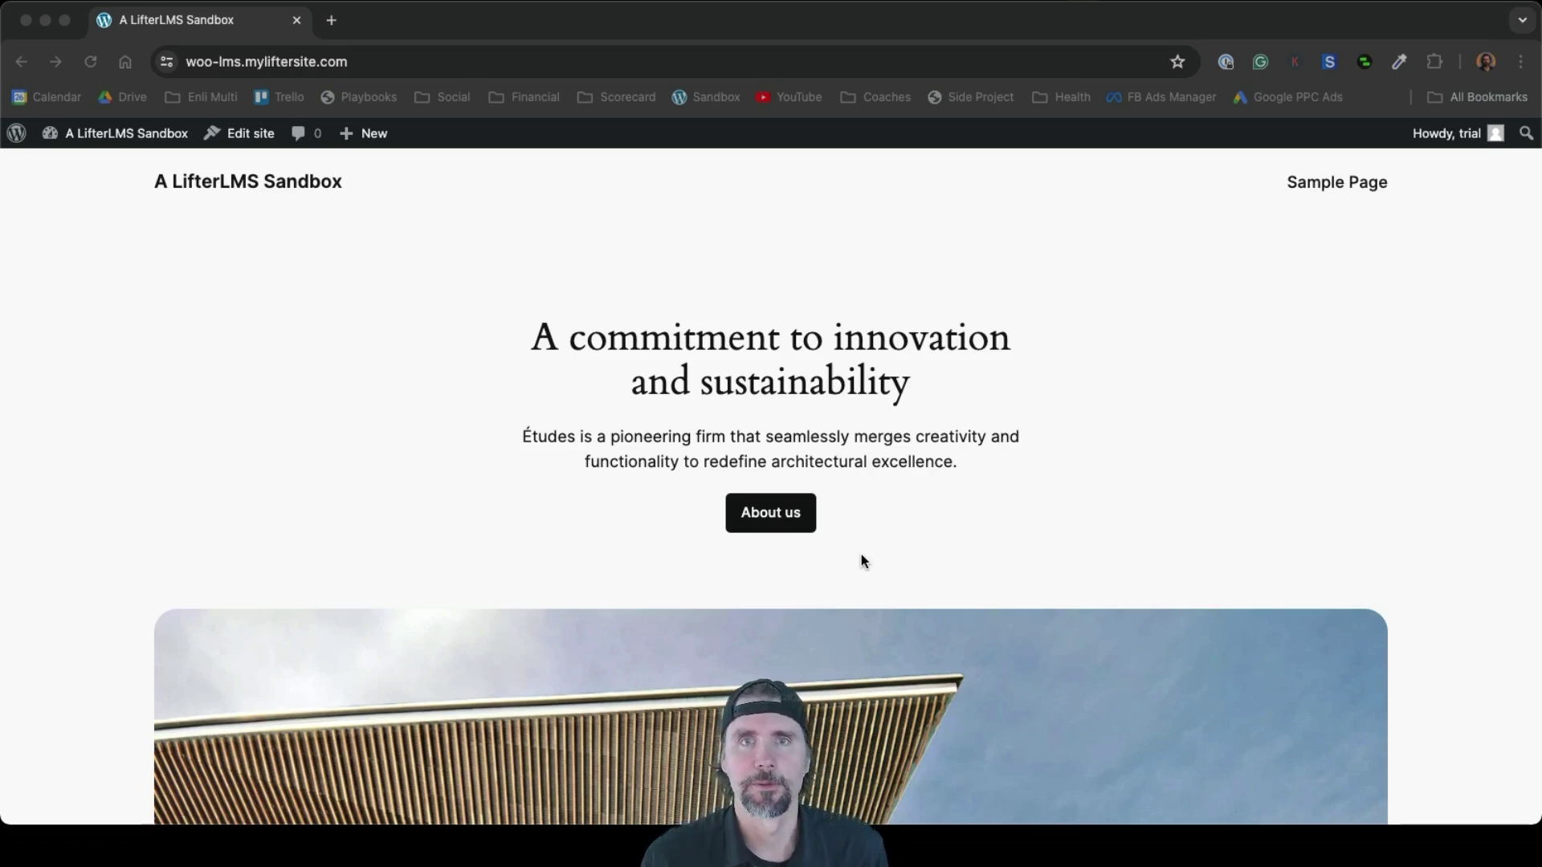
Look over the sandbox homepage, open its admin Dashboard, then switch to the lifterlms.com tab
scroll(863, 559, down, 3)
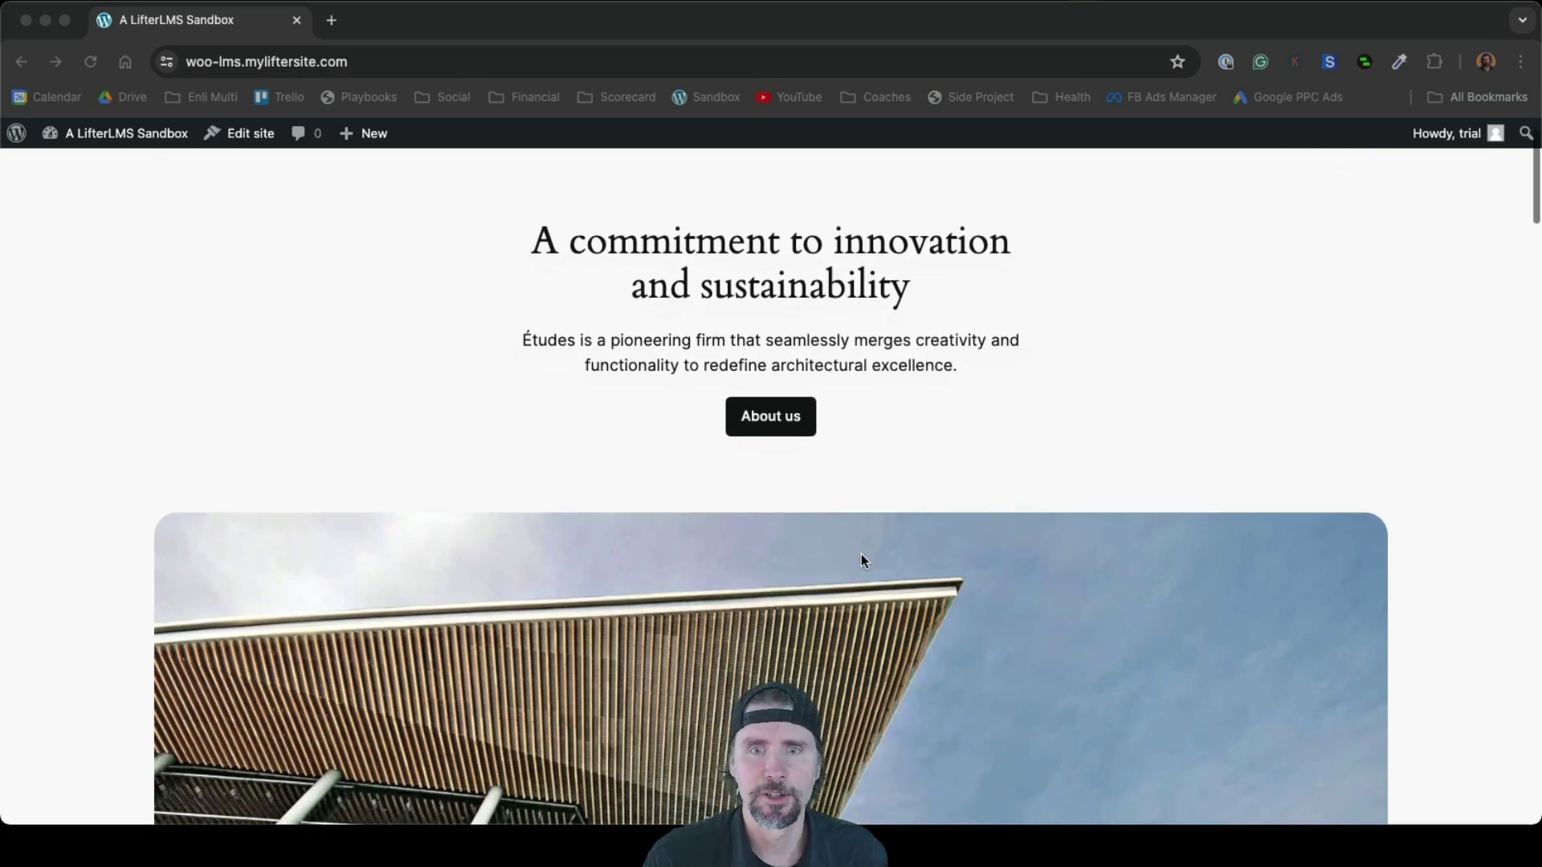
scroll(863, 559, up, 3)
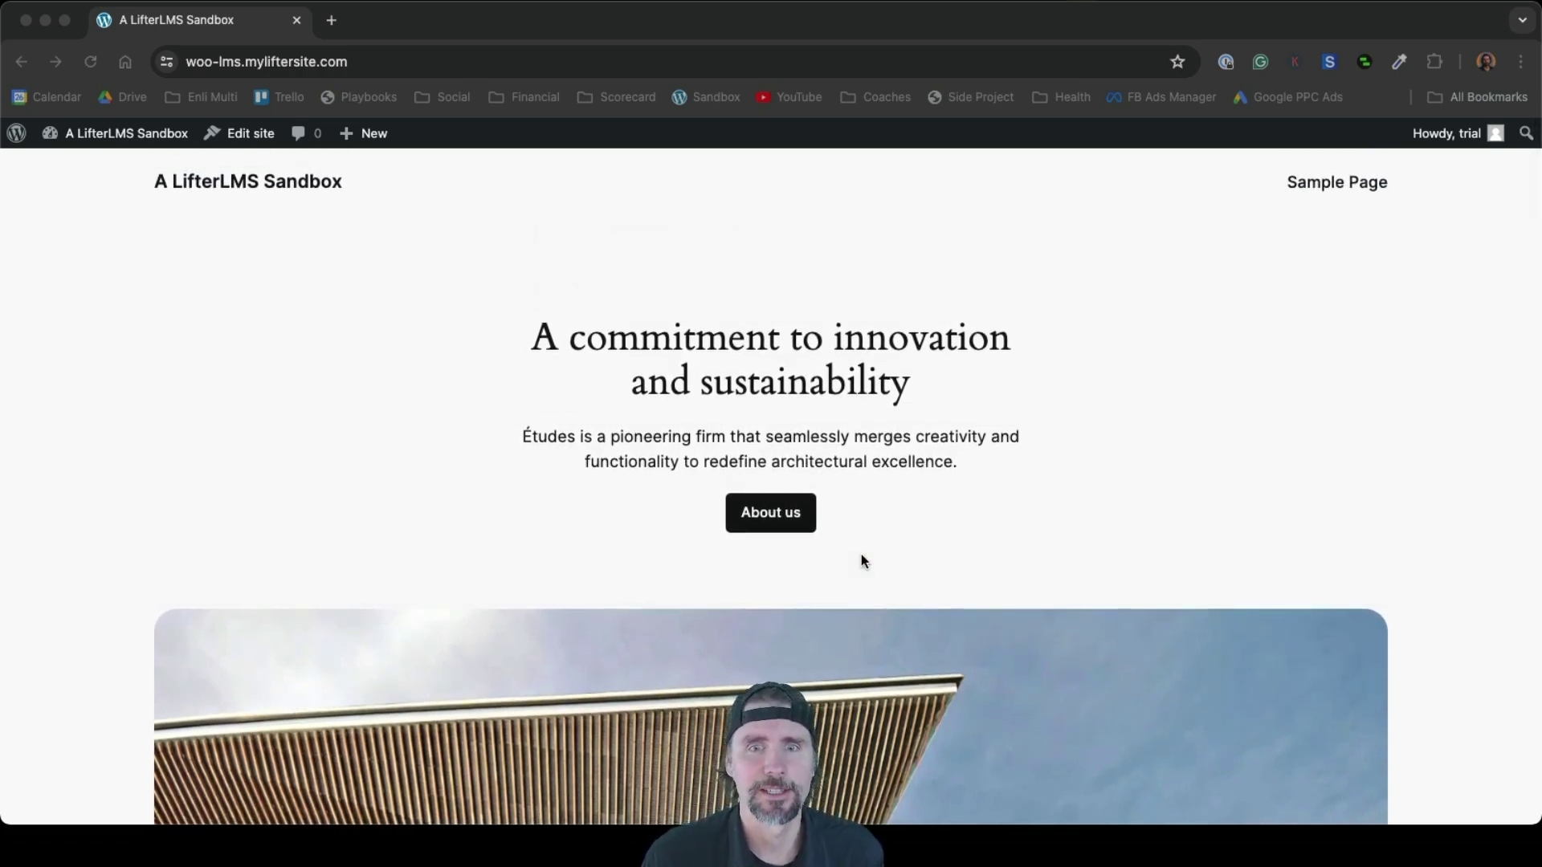
scroll(863, 560, down, 3)
scroll(863, 560, up, 3)
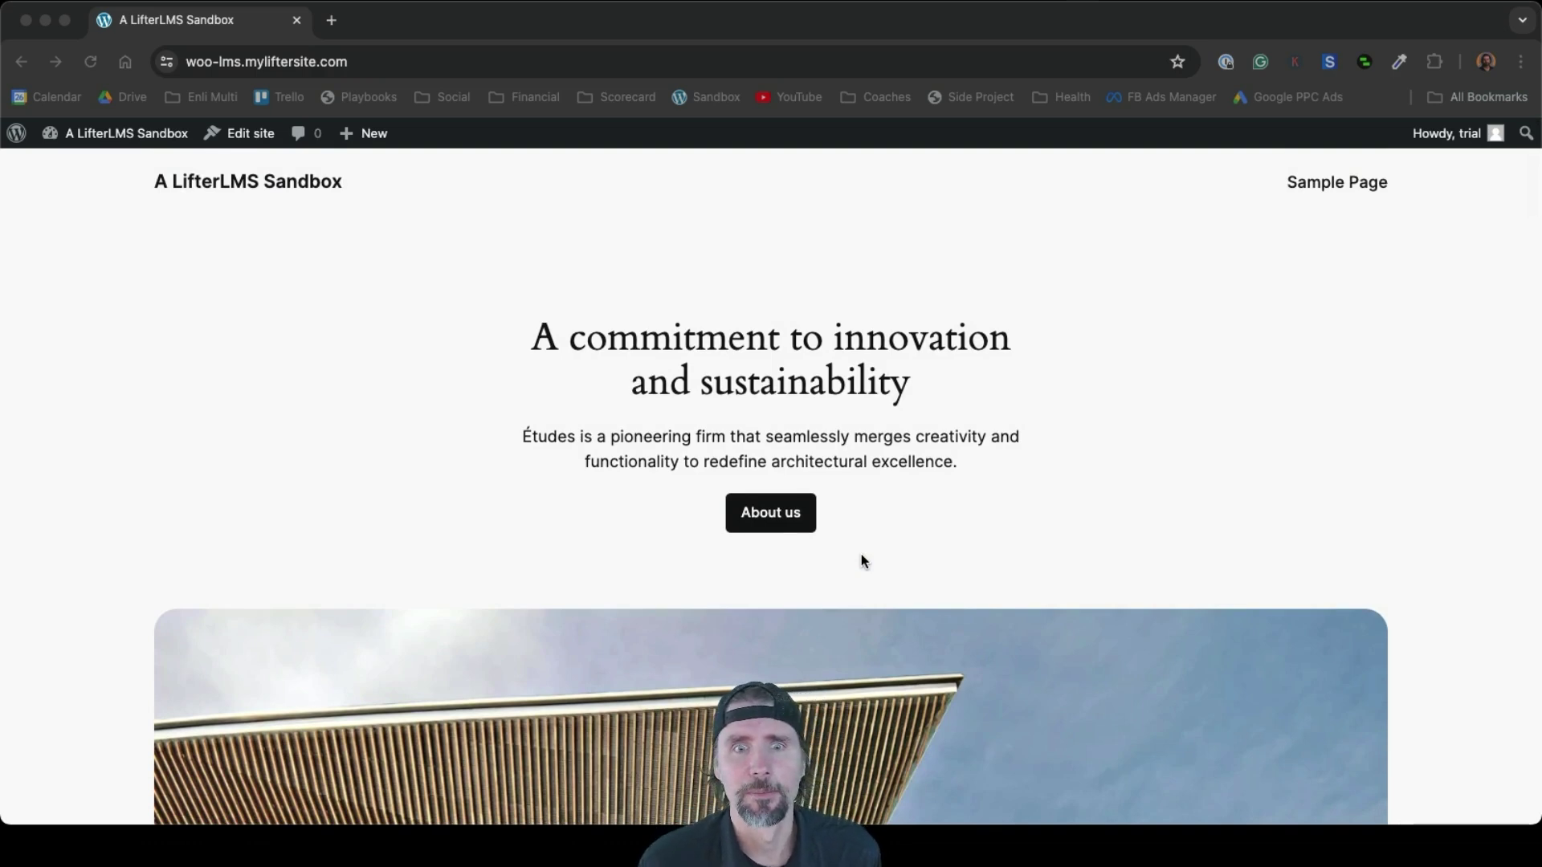
scroll(863, 560, down, 3)
scroll(863, 559, up, 3)
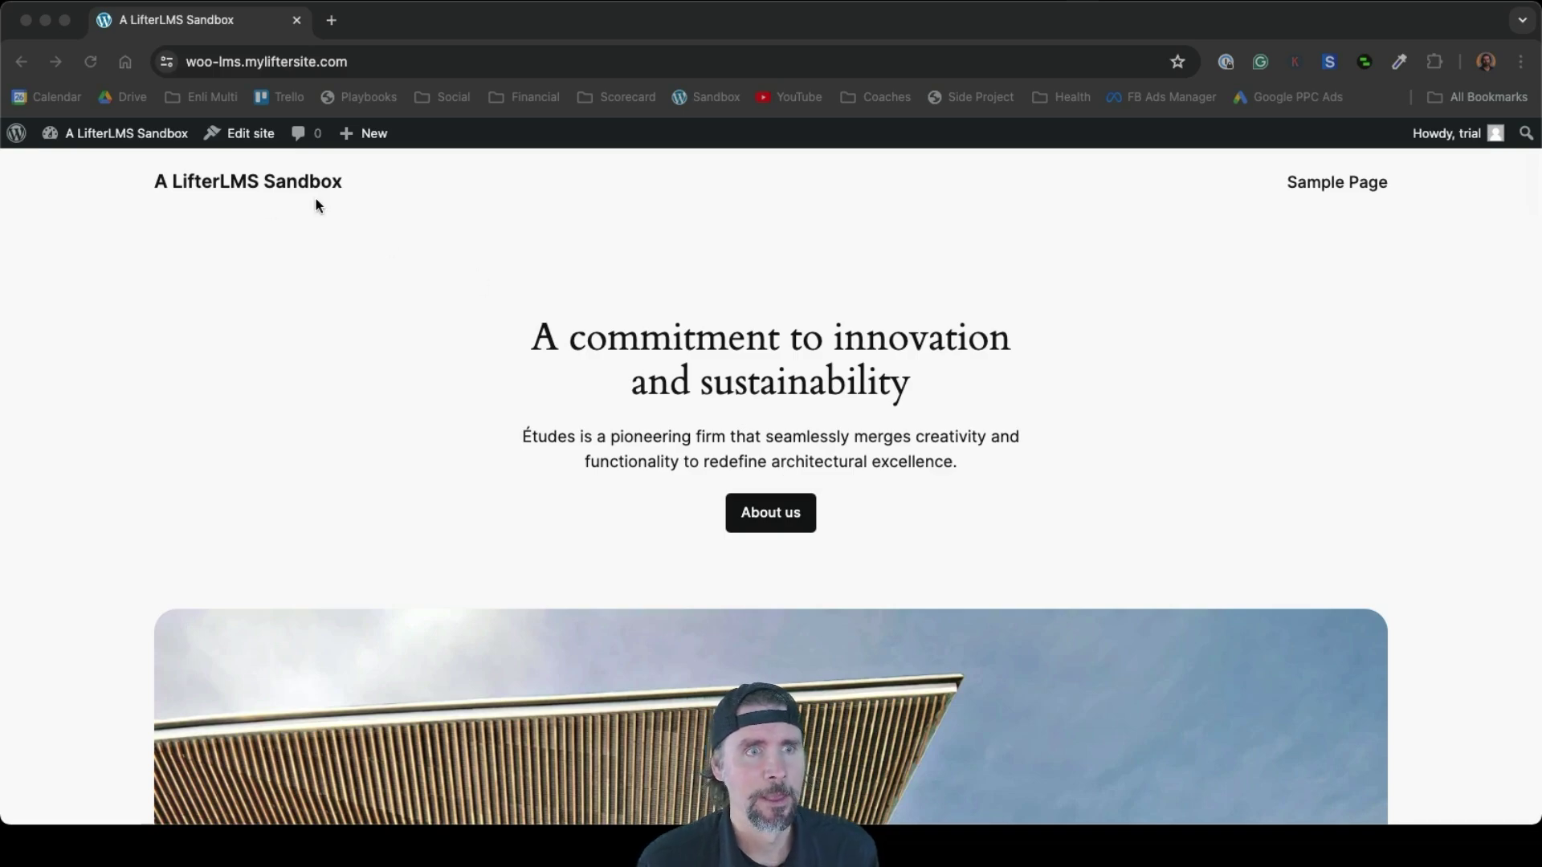
scroll(829, 609, down, 15)
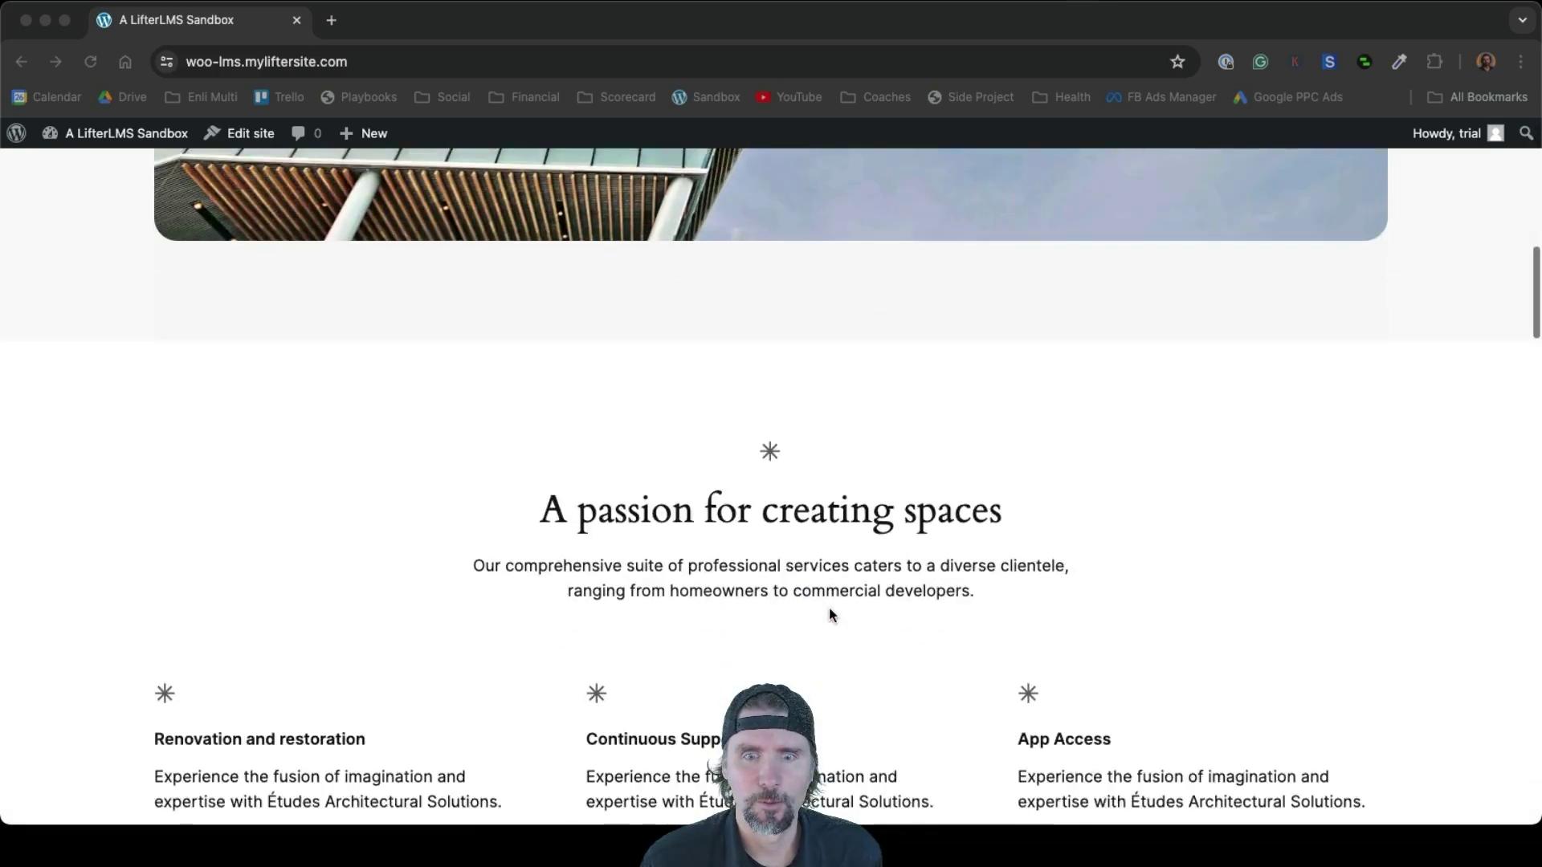
scroll(829, 609, up, 15)
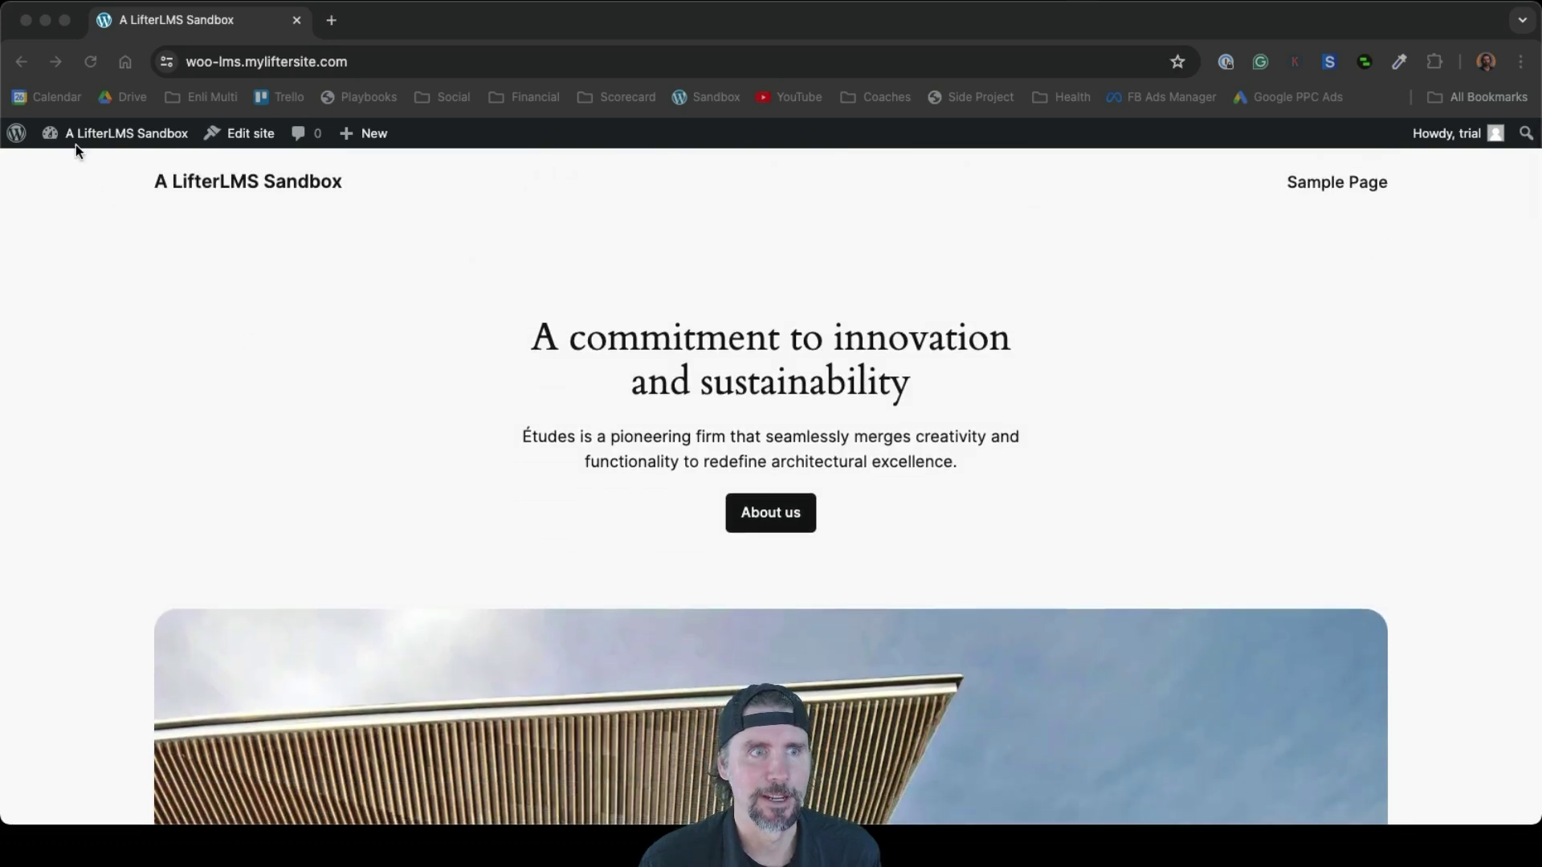
click(80, 138)
mouse_move(81, 137)
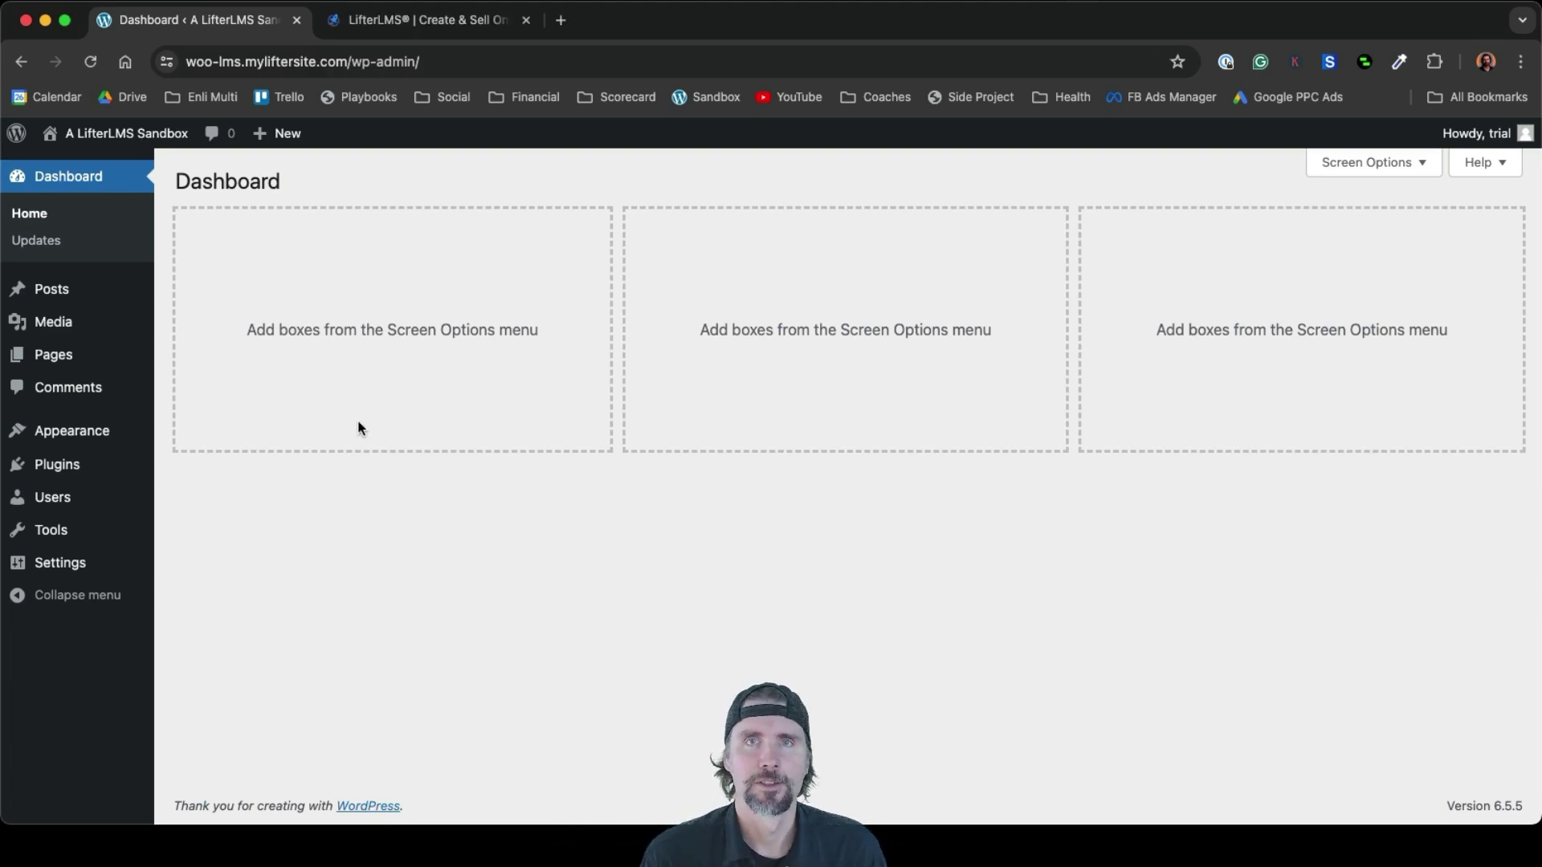
click(384, 19)
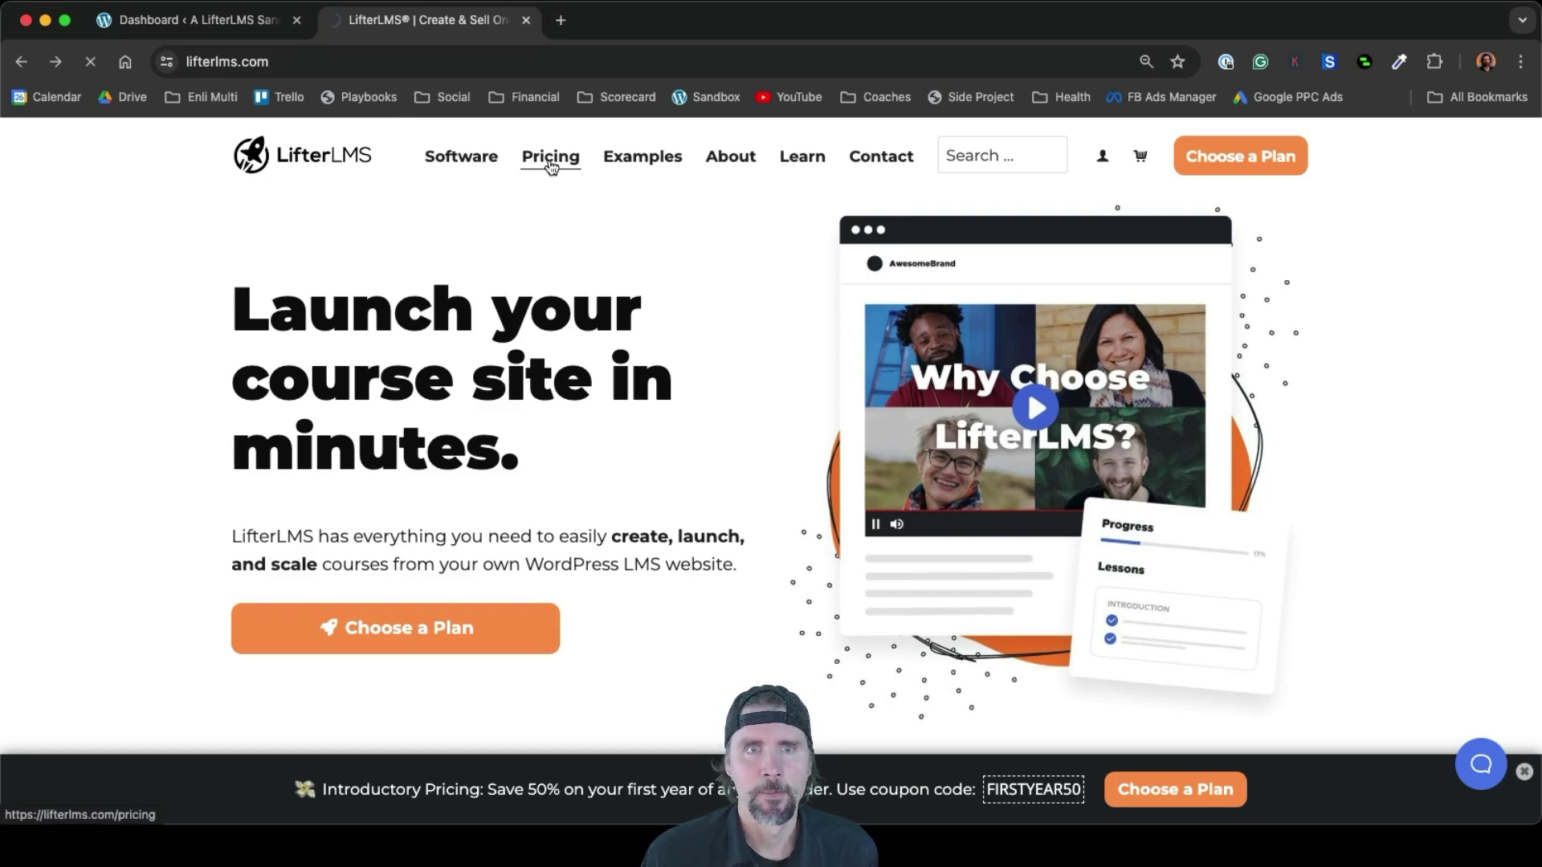
Compare lifterlms.com pricing bundles with the free Core Plugin, highlighting WooCommerce in the Earth Bundle
scroll(1019, 461, down, 3)
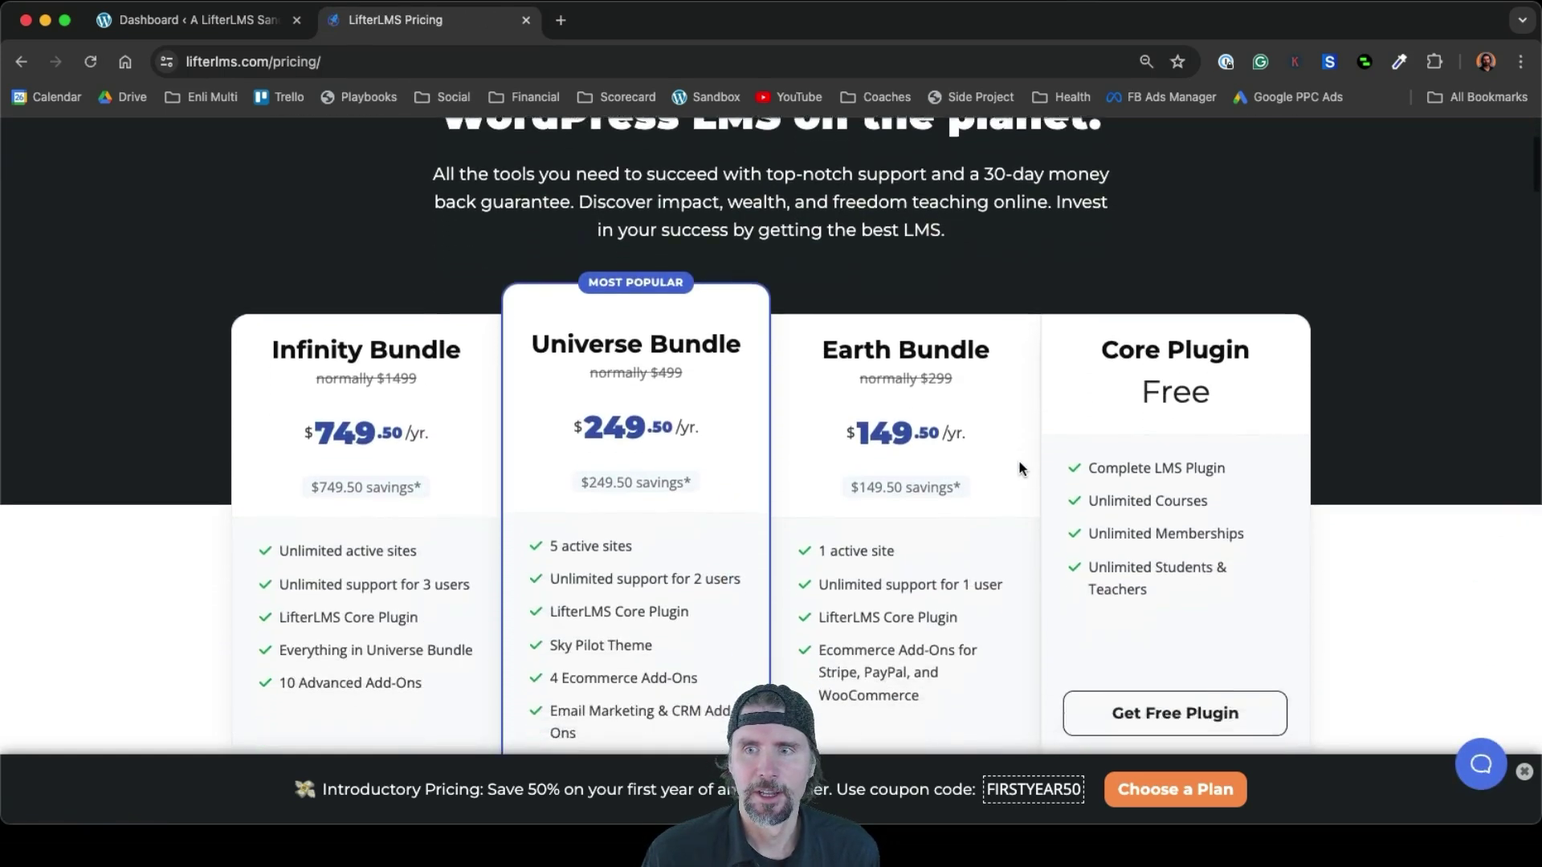
scroll(1020, 468, down, 2)
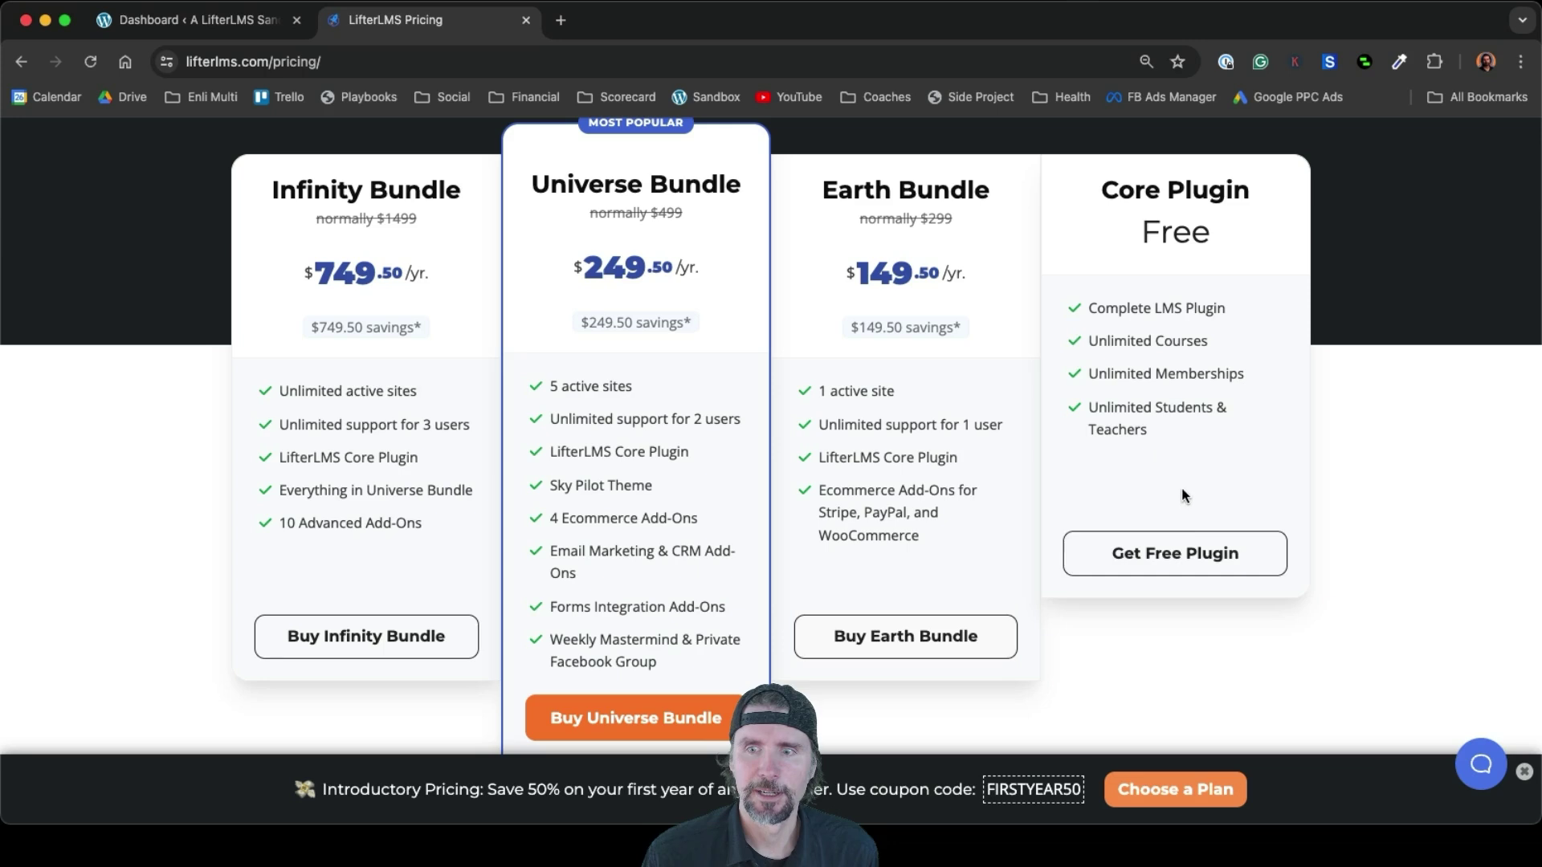
click(1184, 554)
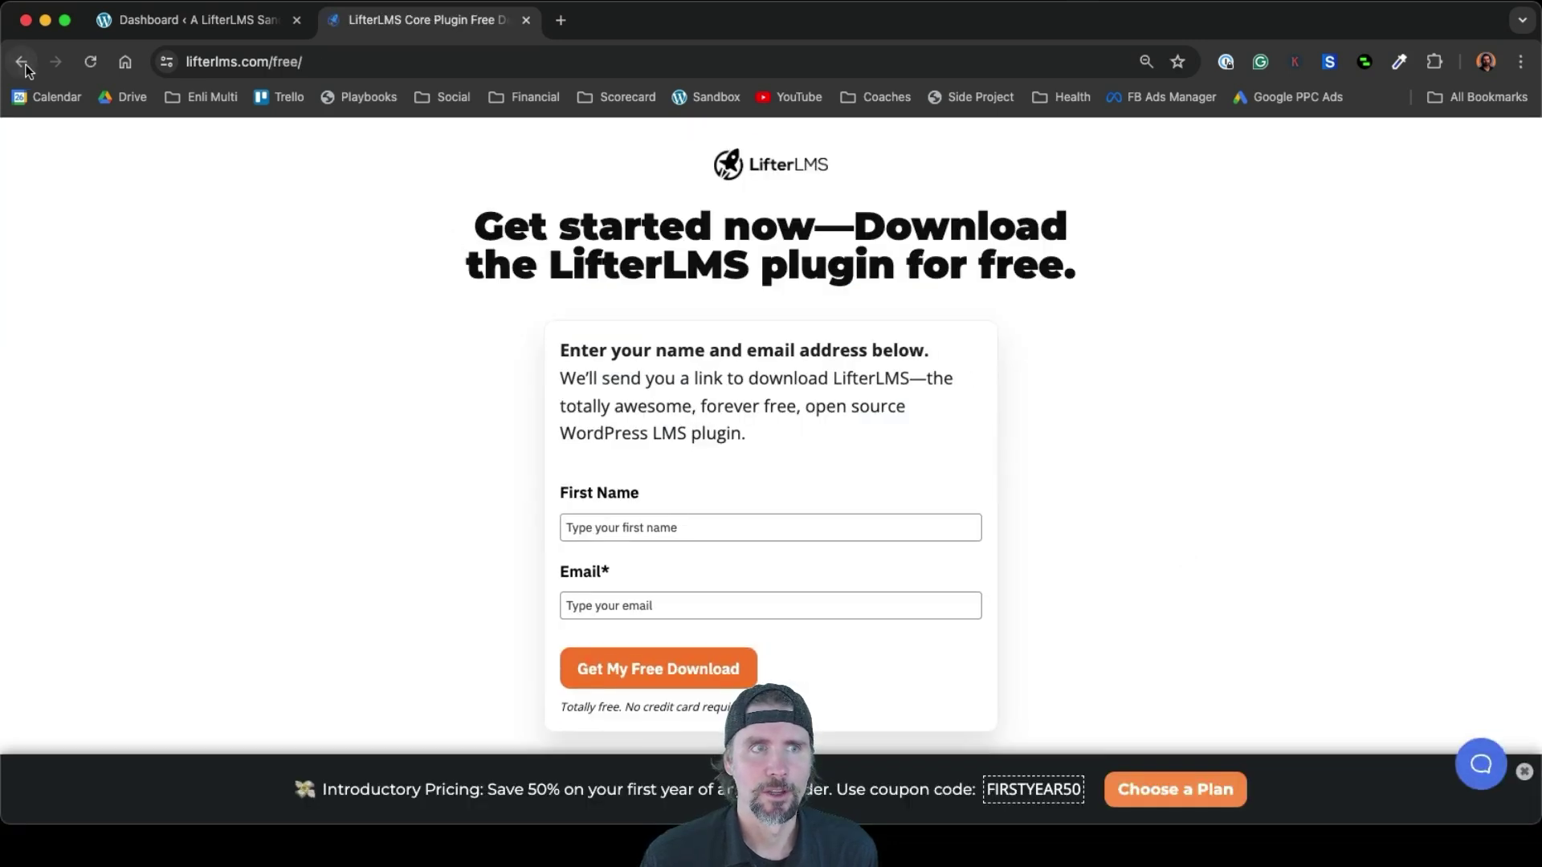
click(22, 62)
scroll(716, 440, up, 2)
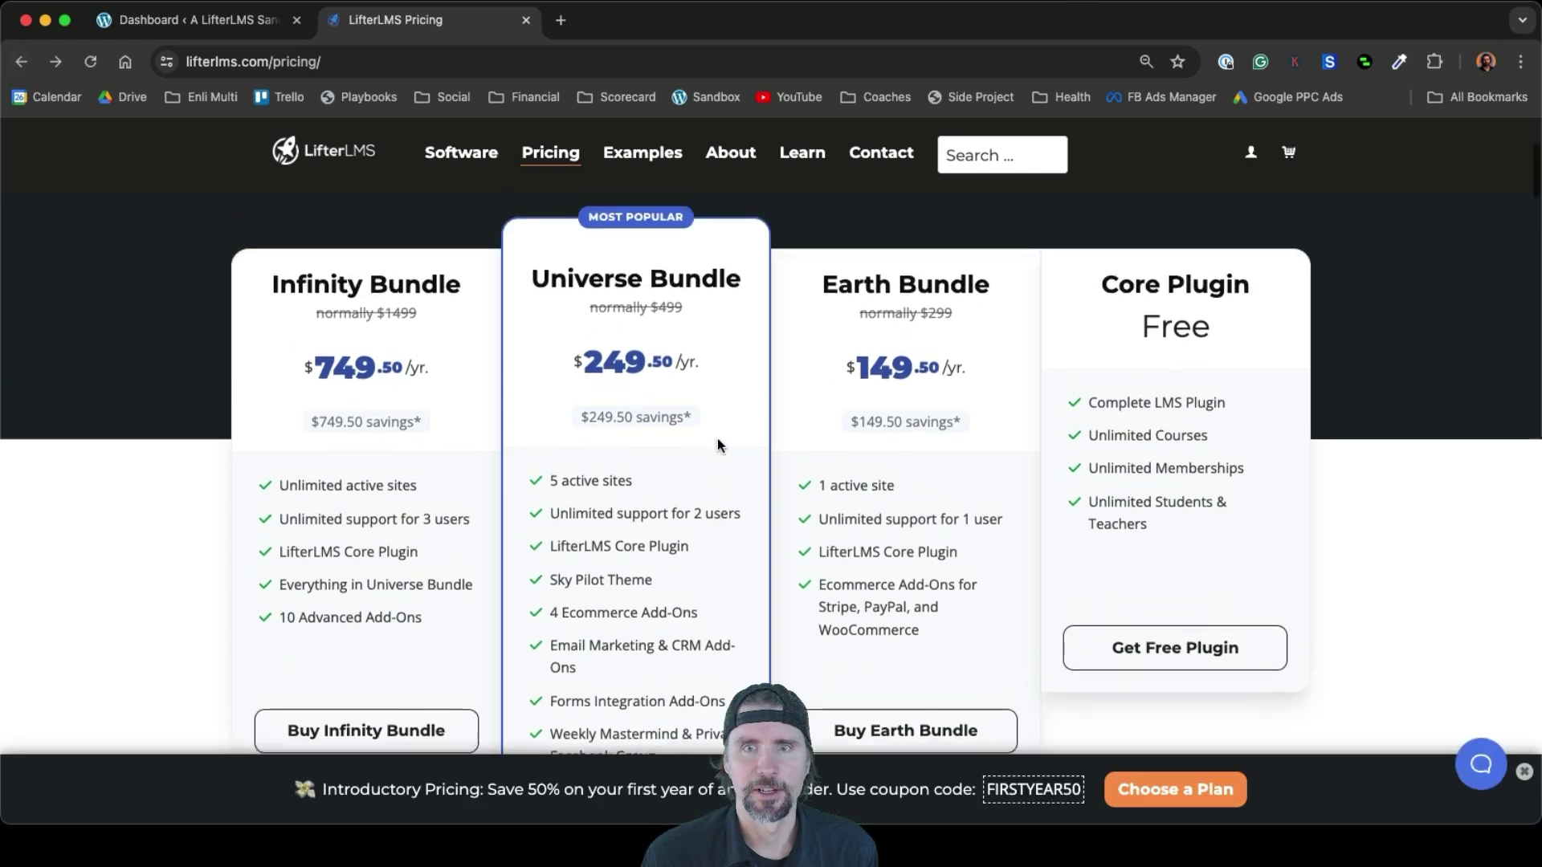
scroll(718, 439, up, 2)
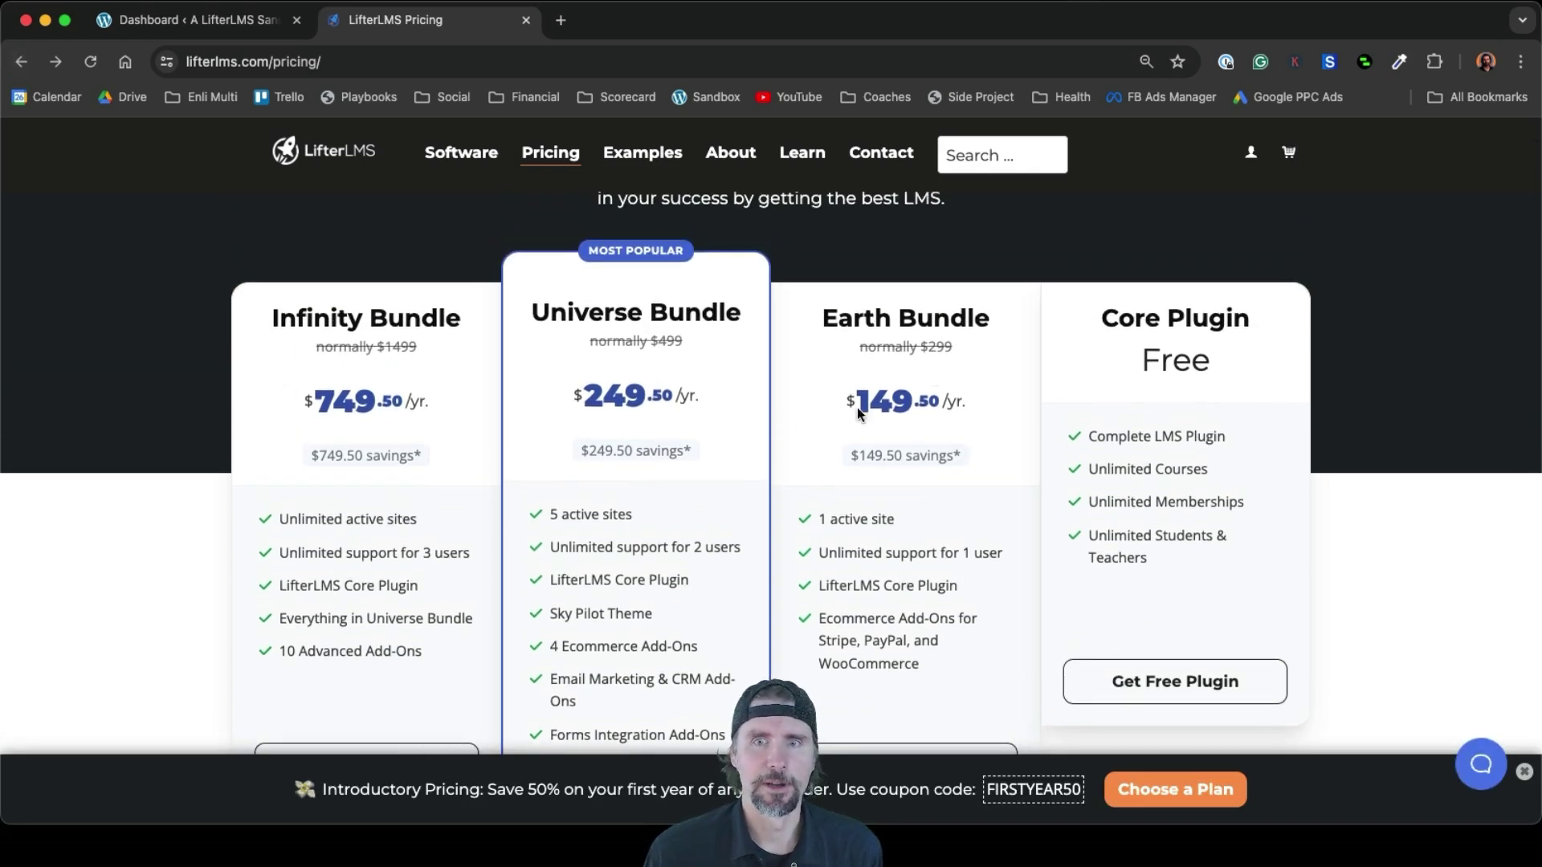
scroll(976, 487, down, 3)
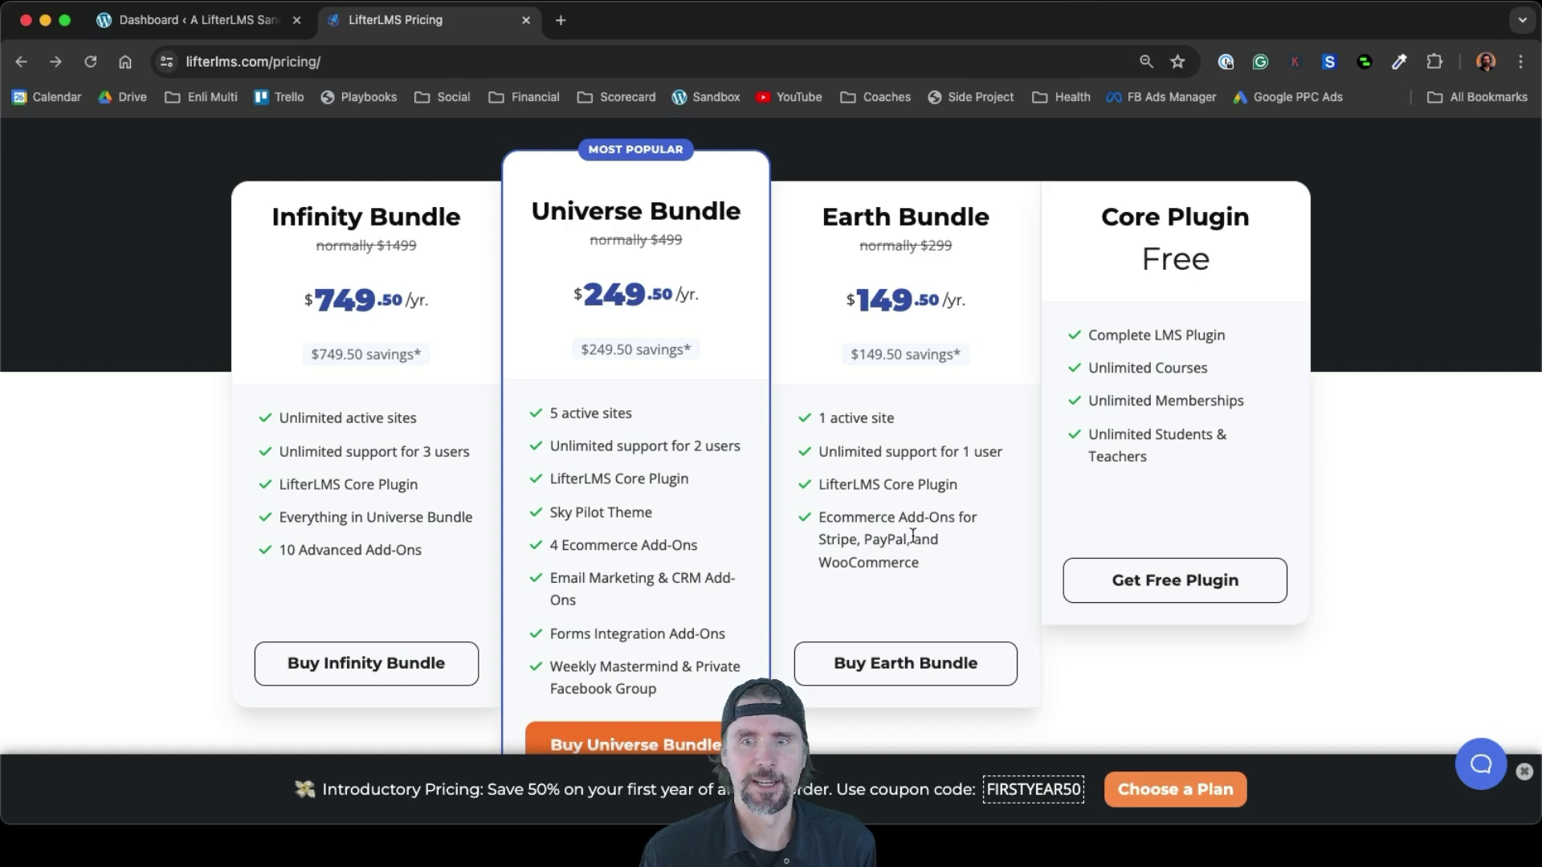
drag(933, 561, 825, 565)
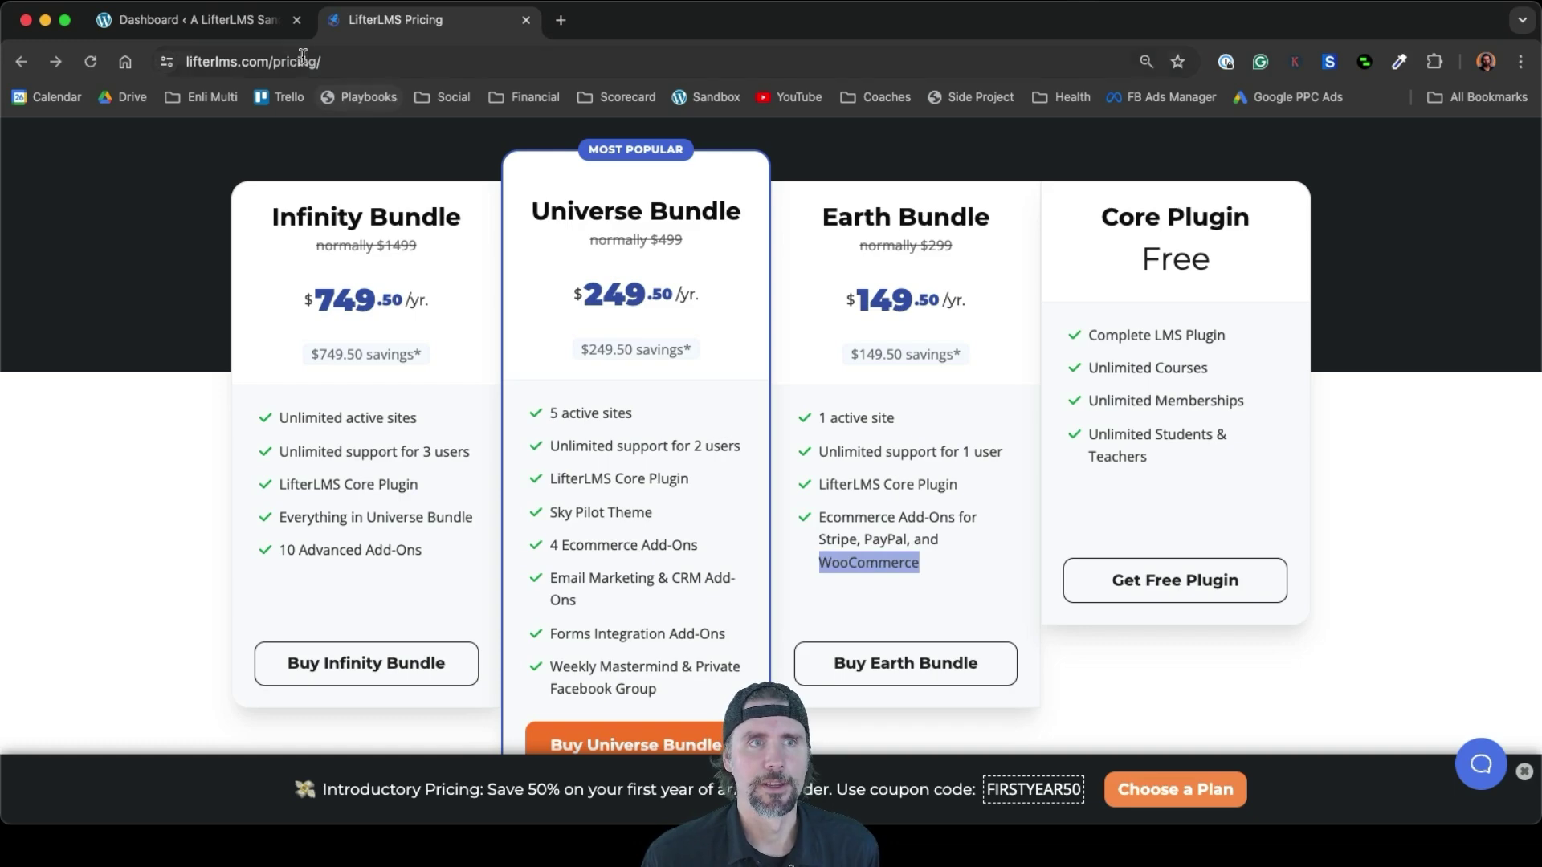
Activate the LifterLMS plugin and accept the setup wizard's essential pages
click(246, 23)
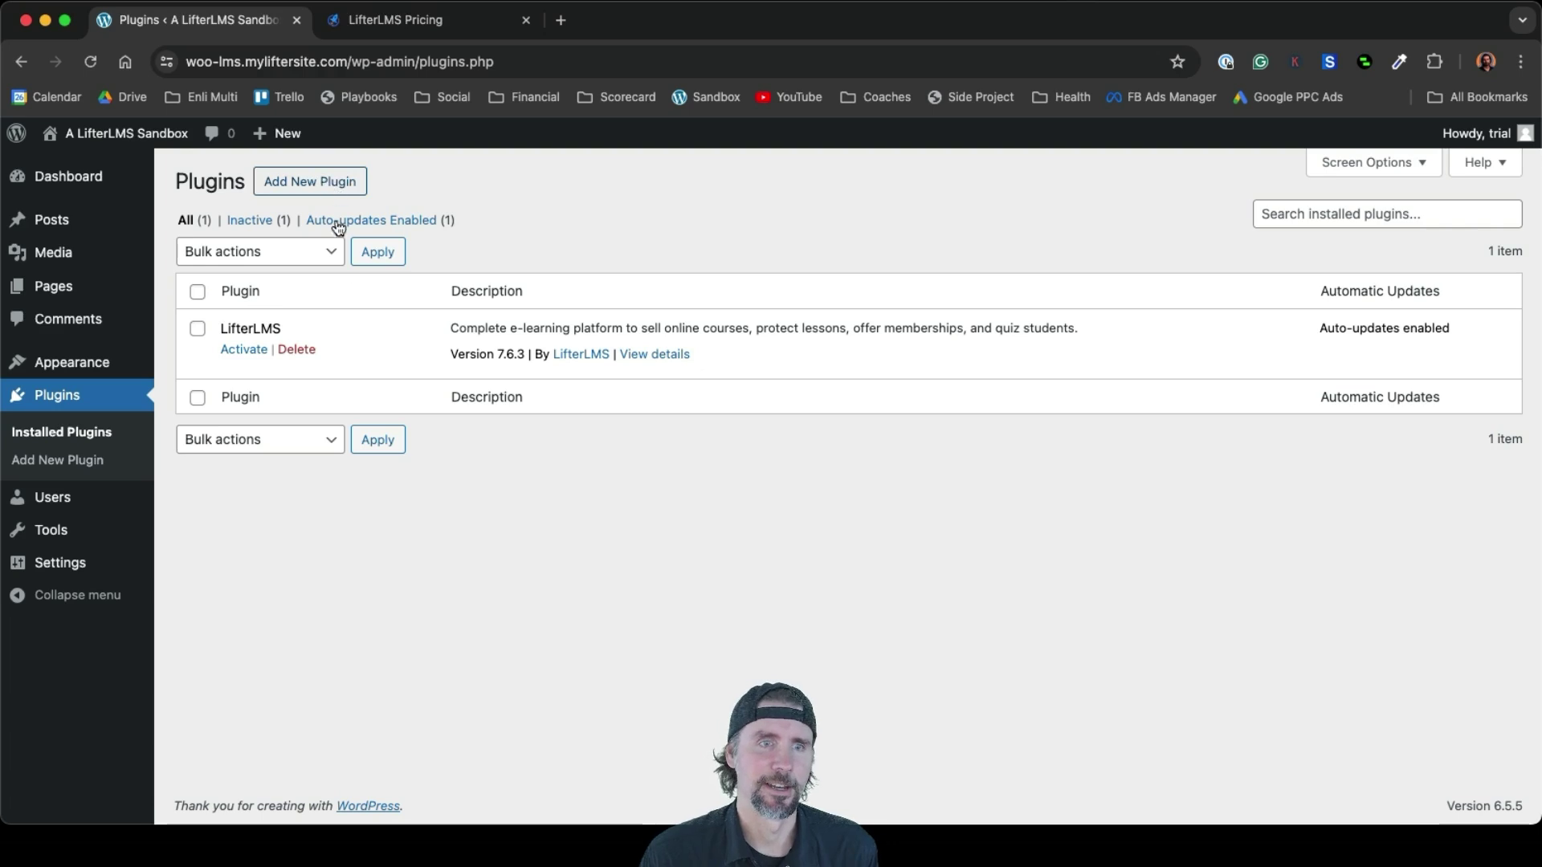
click(244, 350)
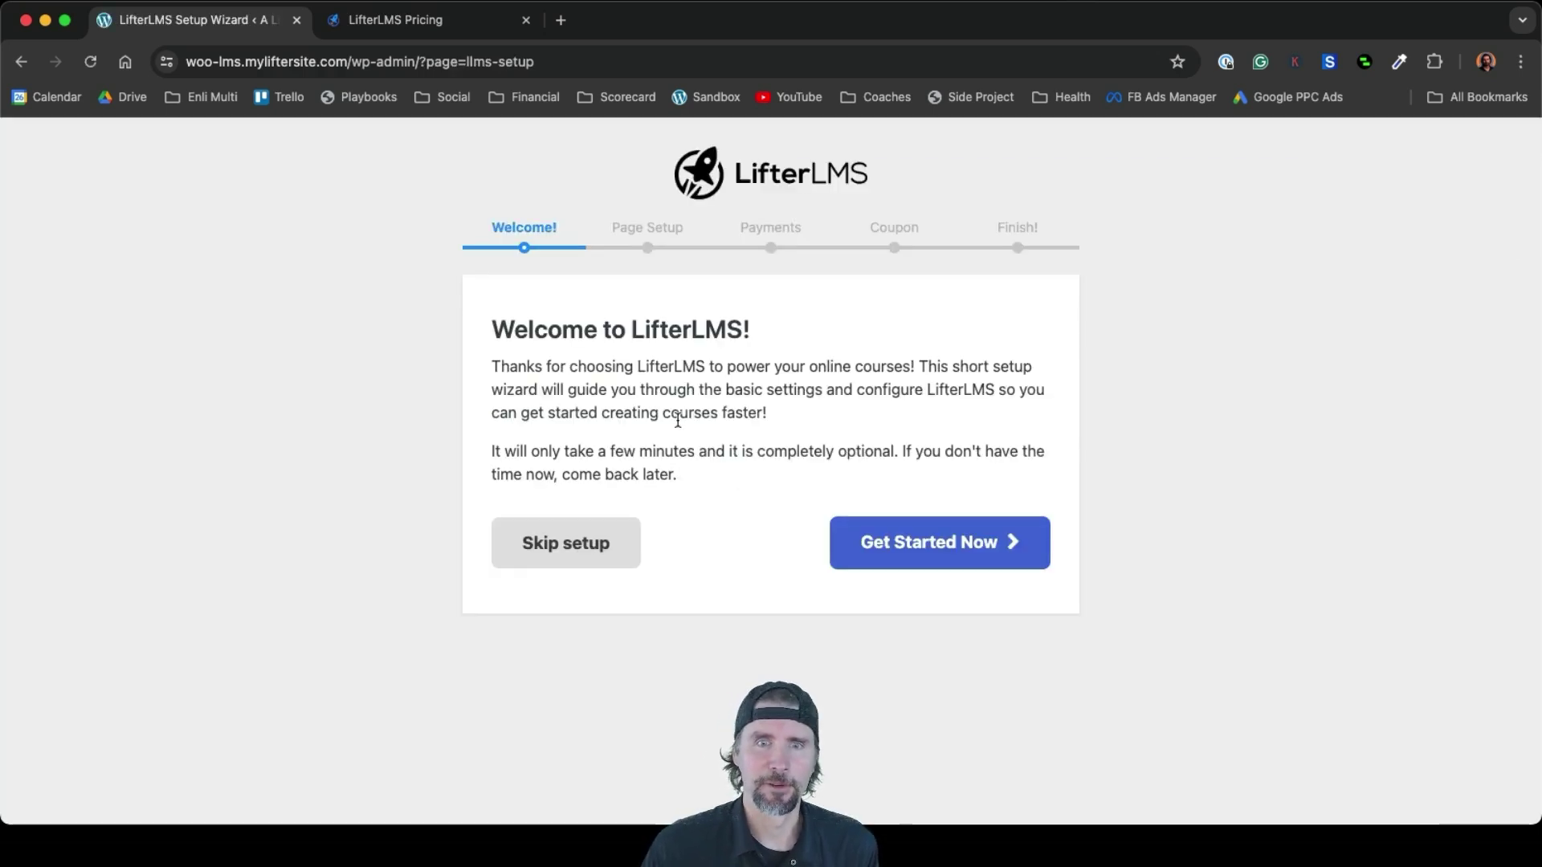
click(947, 544)
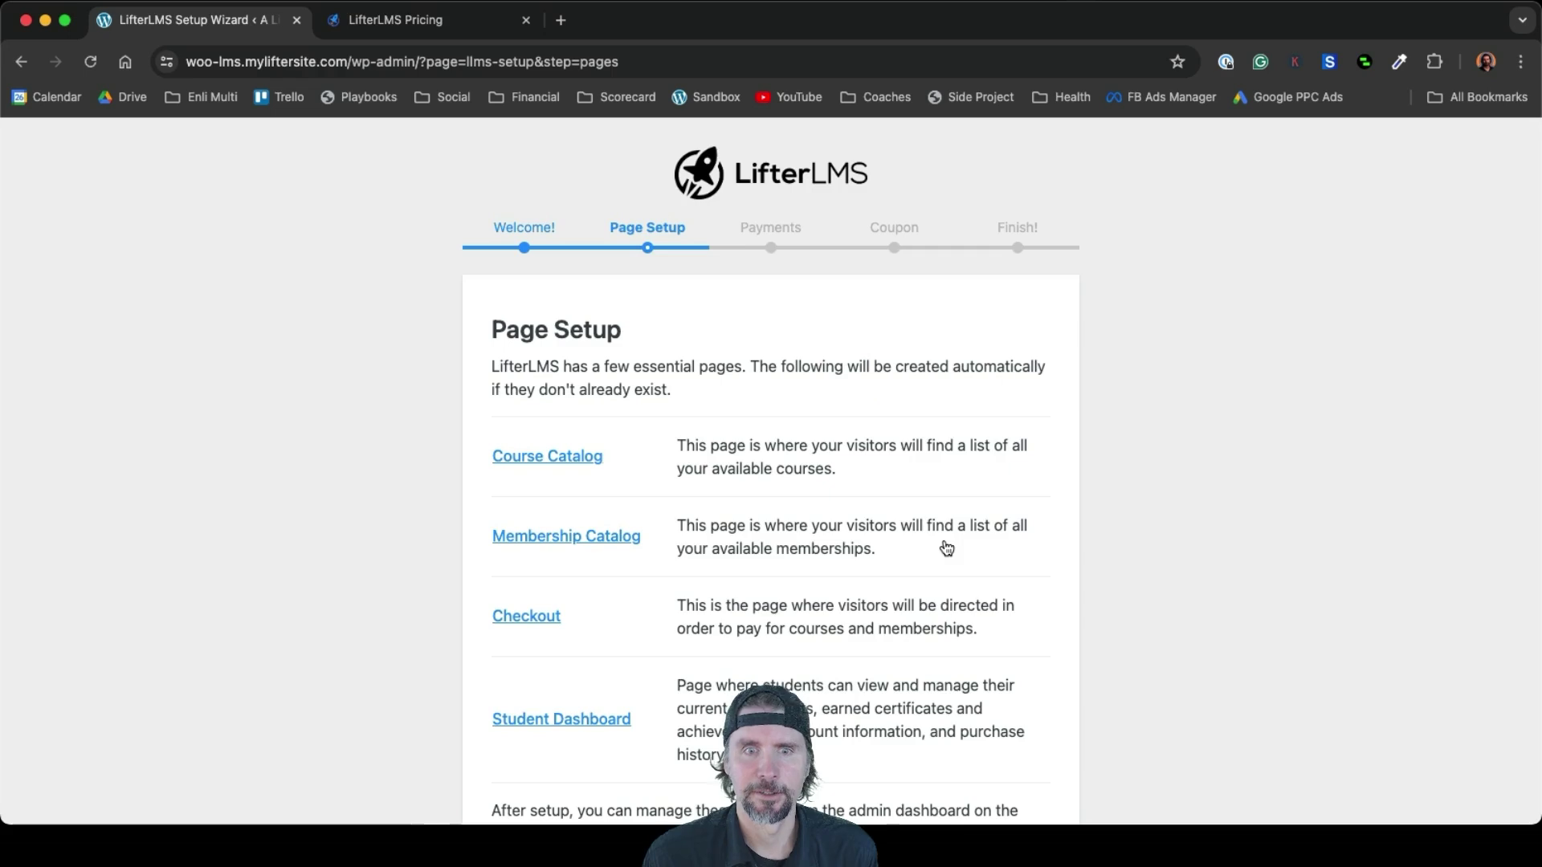
scroll(943, 544, down, 2)
scroll(881, 690, down, 2)
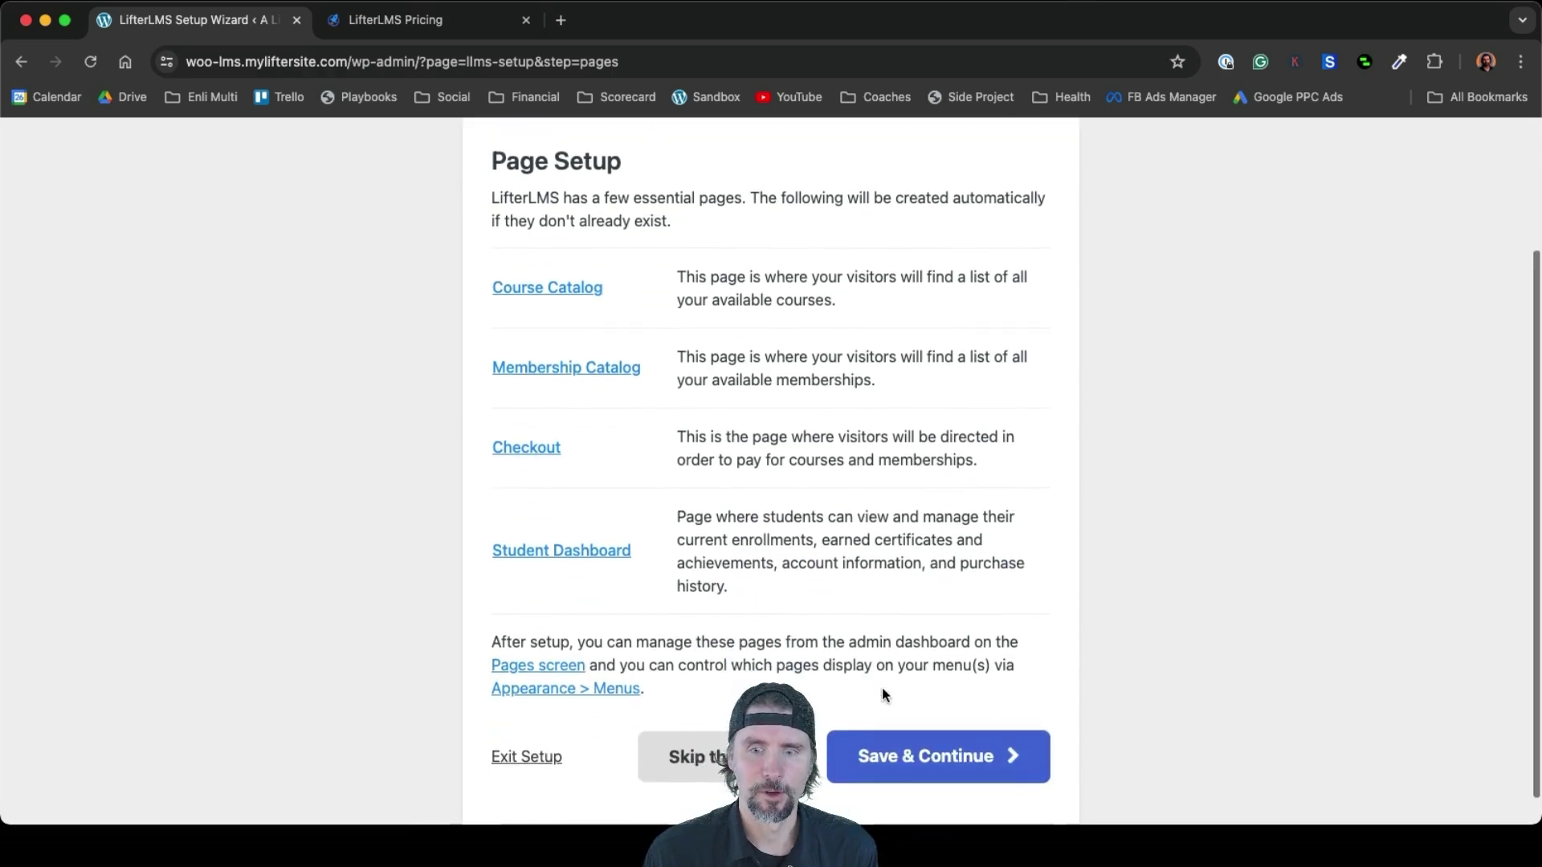
click(924, 749)
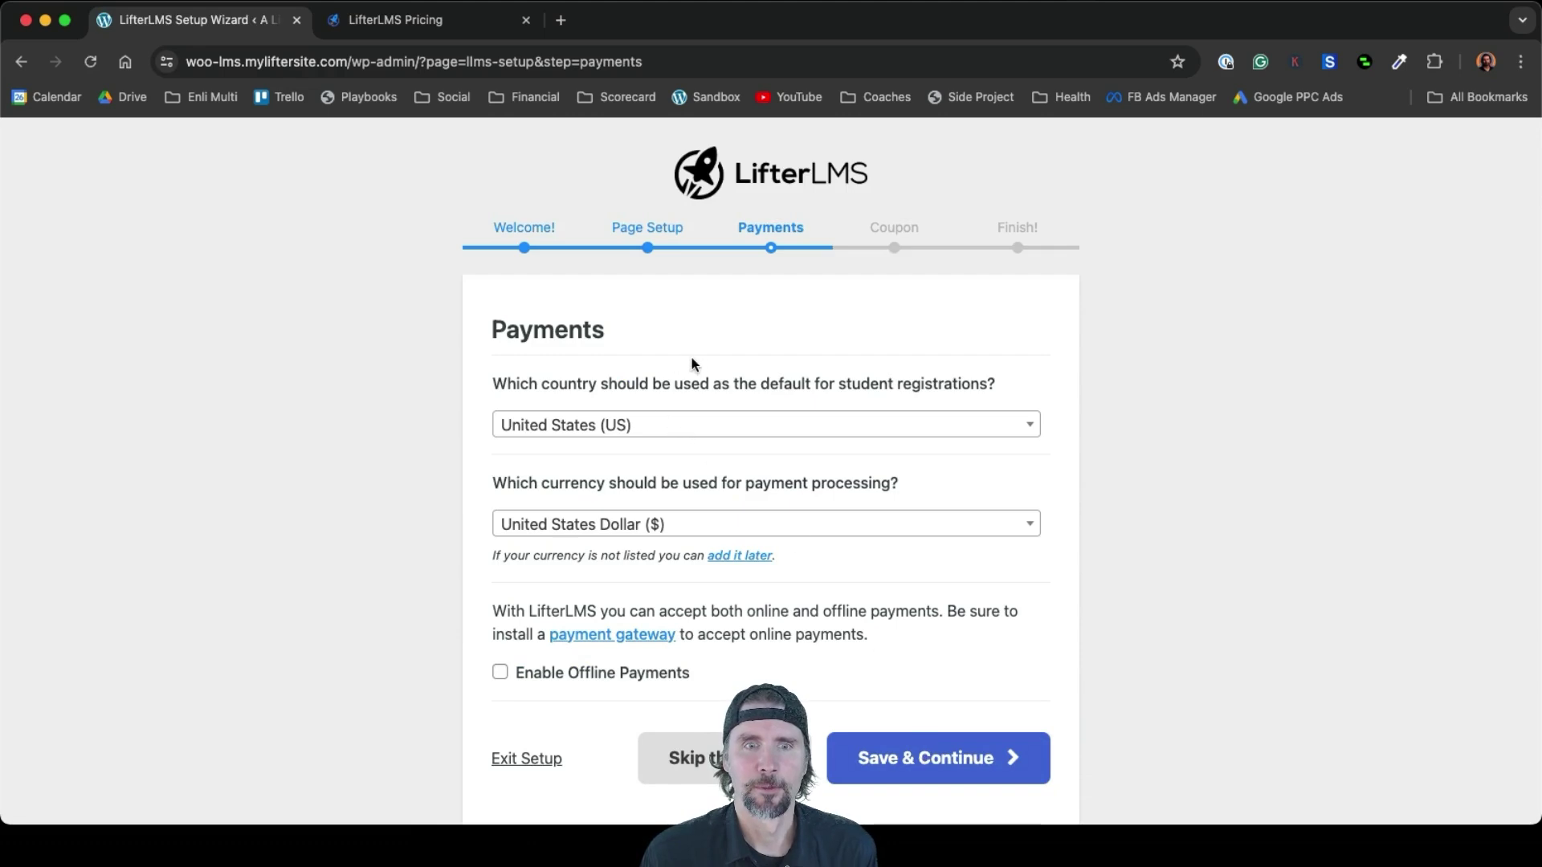
Enable offline payments, allow usage data, start from scratch, and return to the Courses list
scroll(695, 359, down, 1)
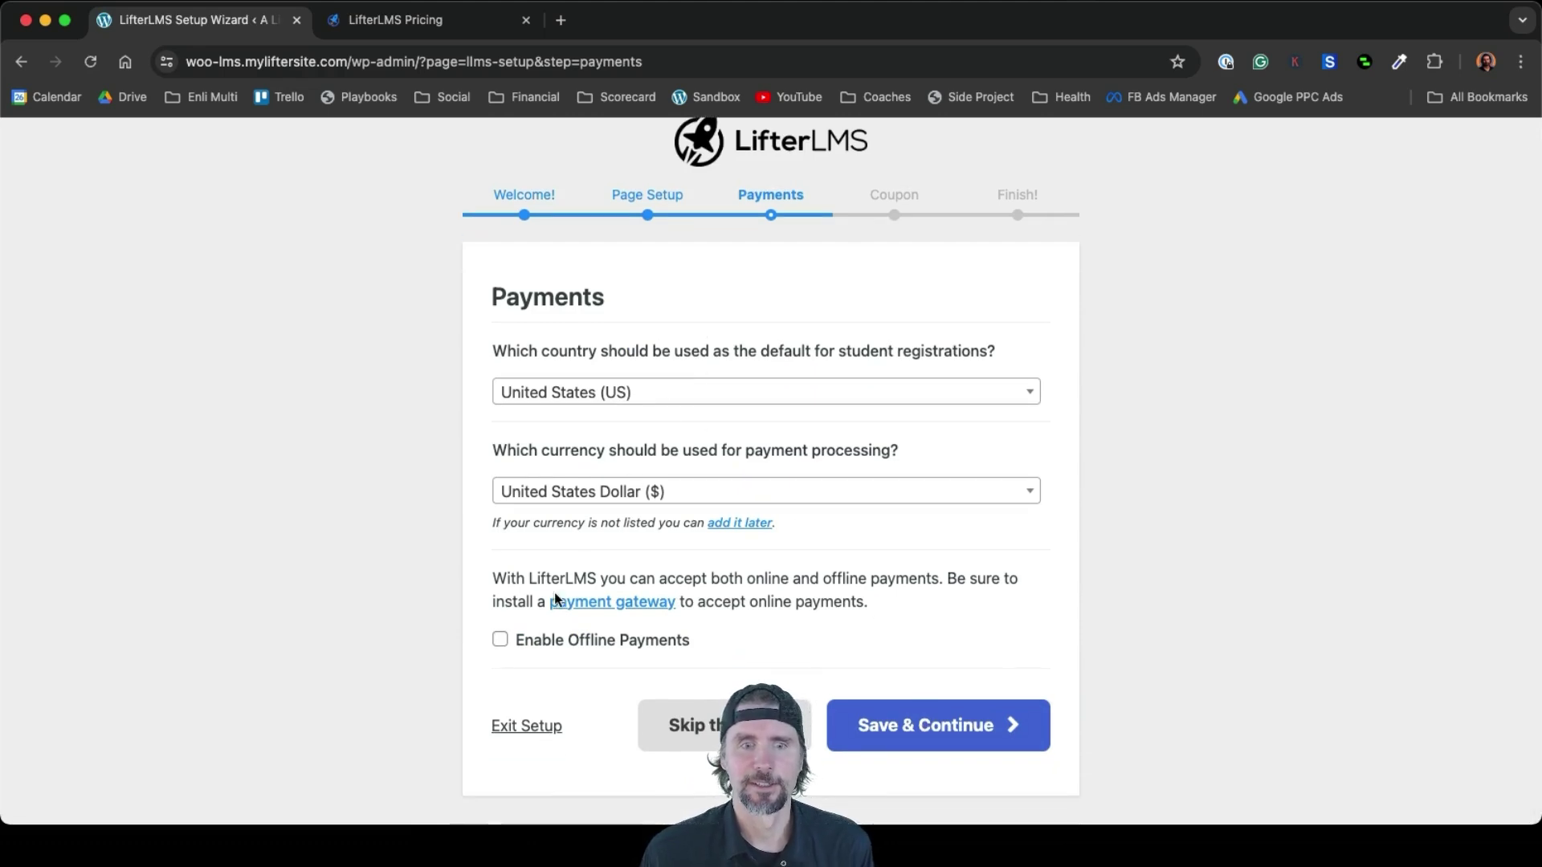
click(499, 639)
click(941, 729)
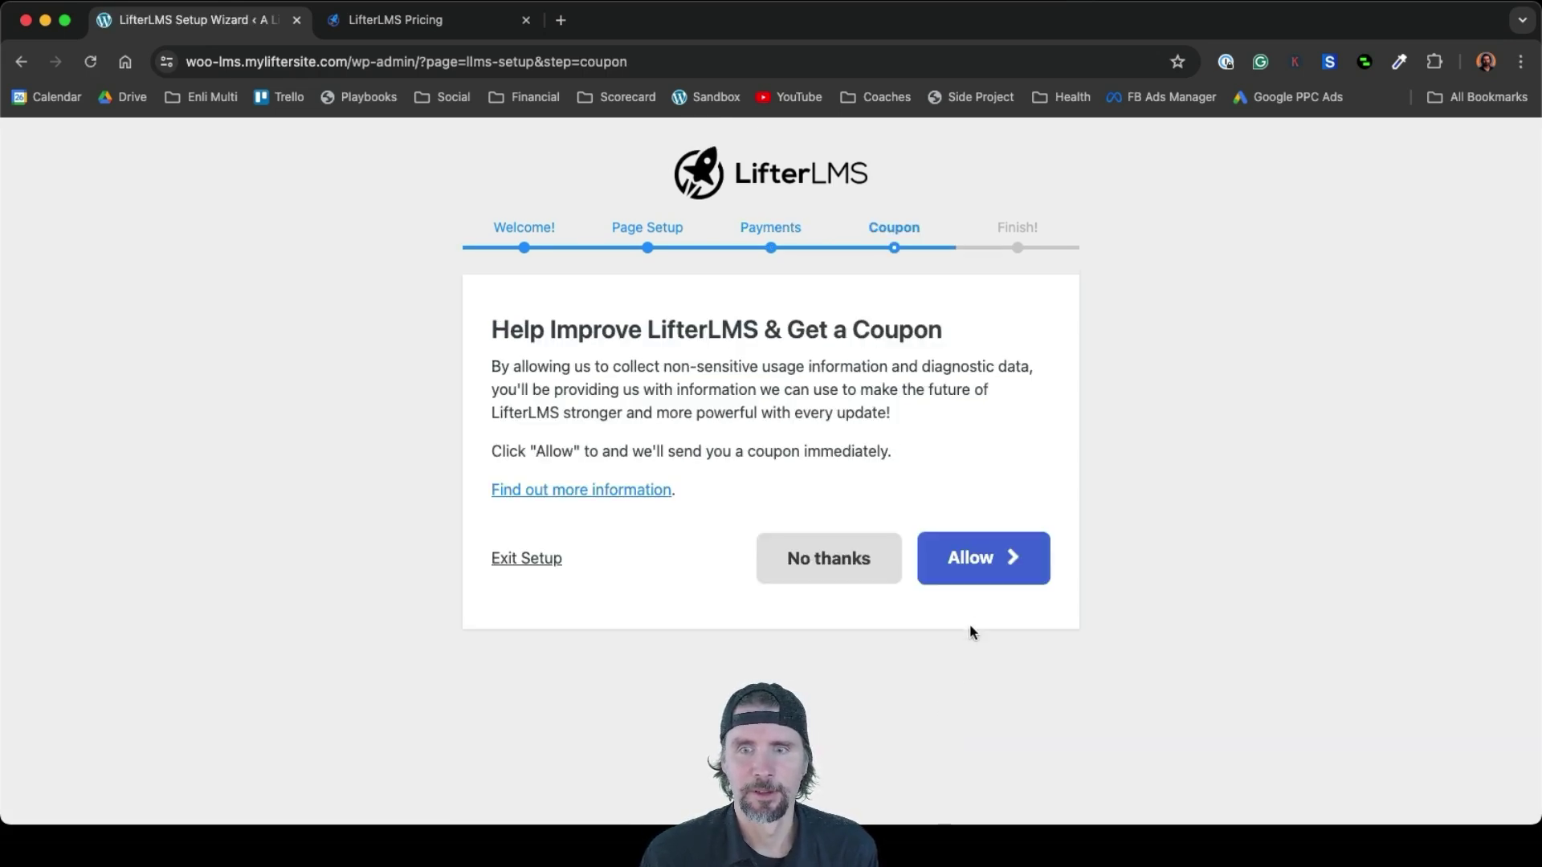
click(992, 577)
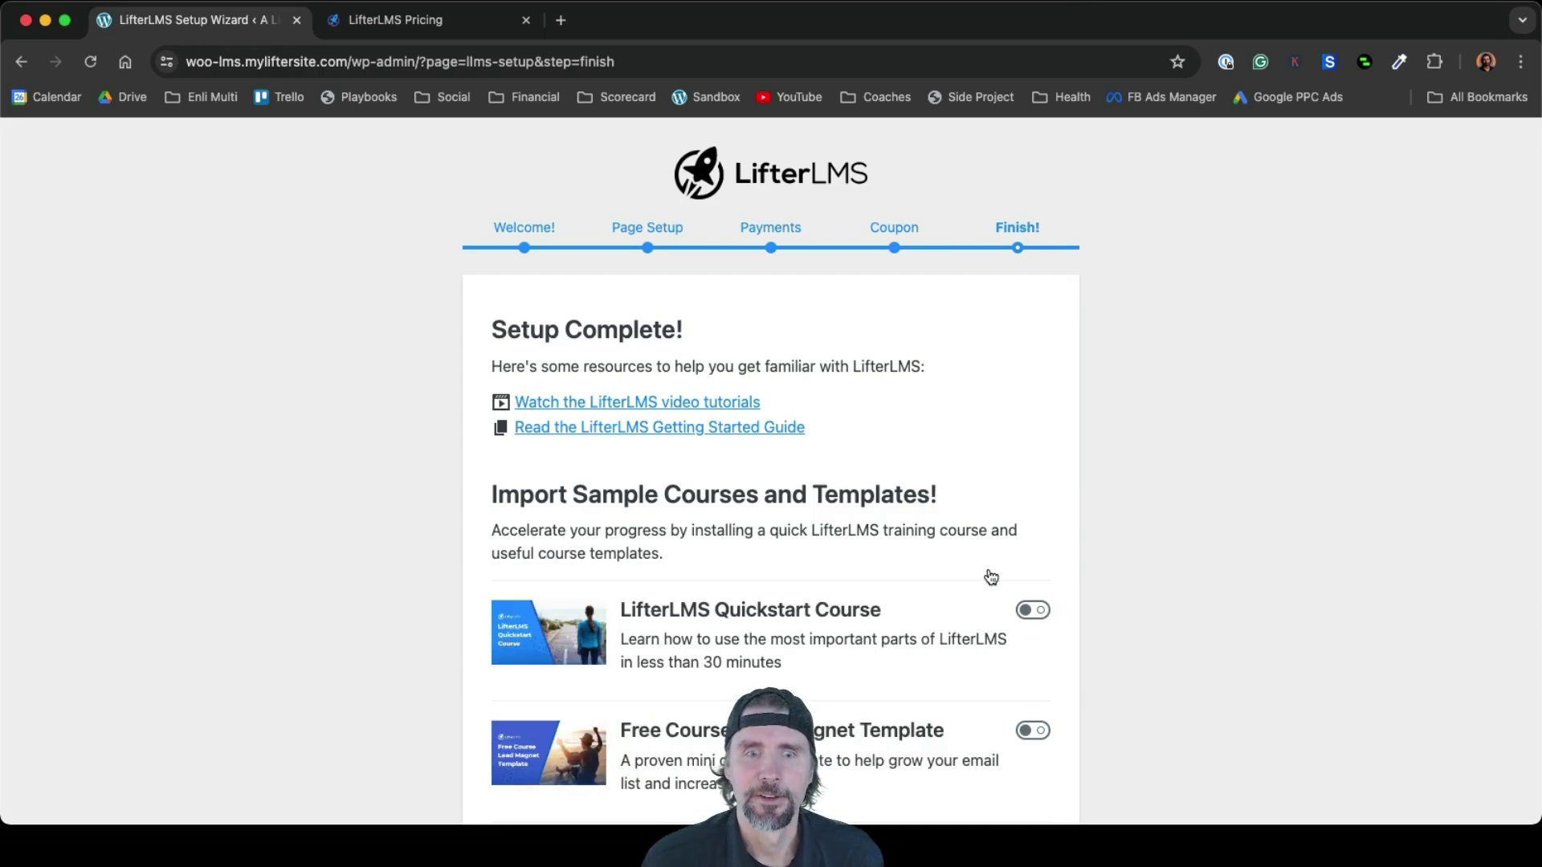
scroll(991, 577, down, 5)
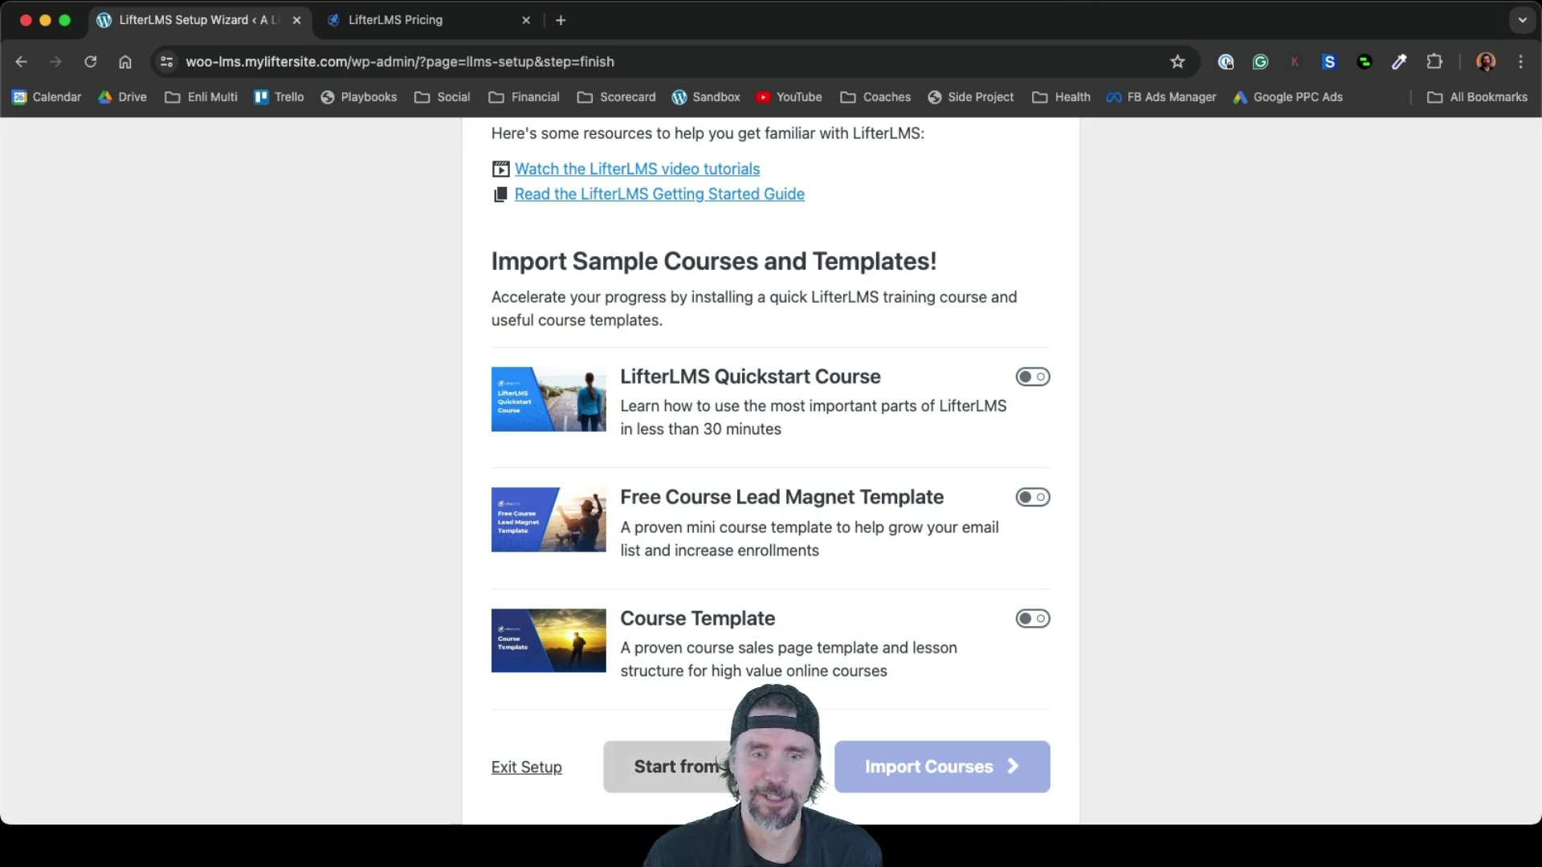
click(674, 767)
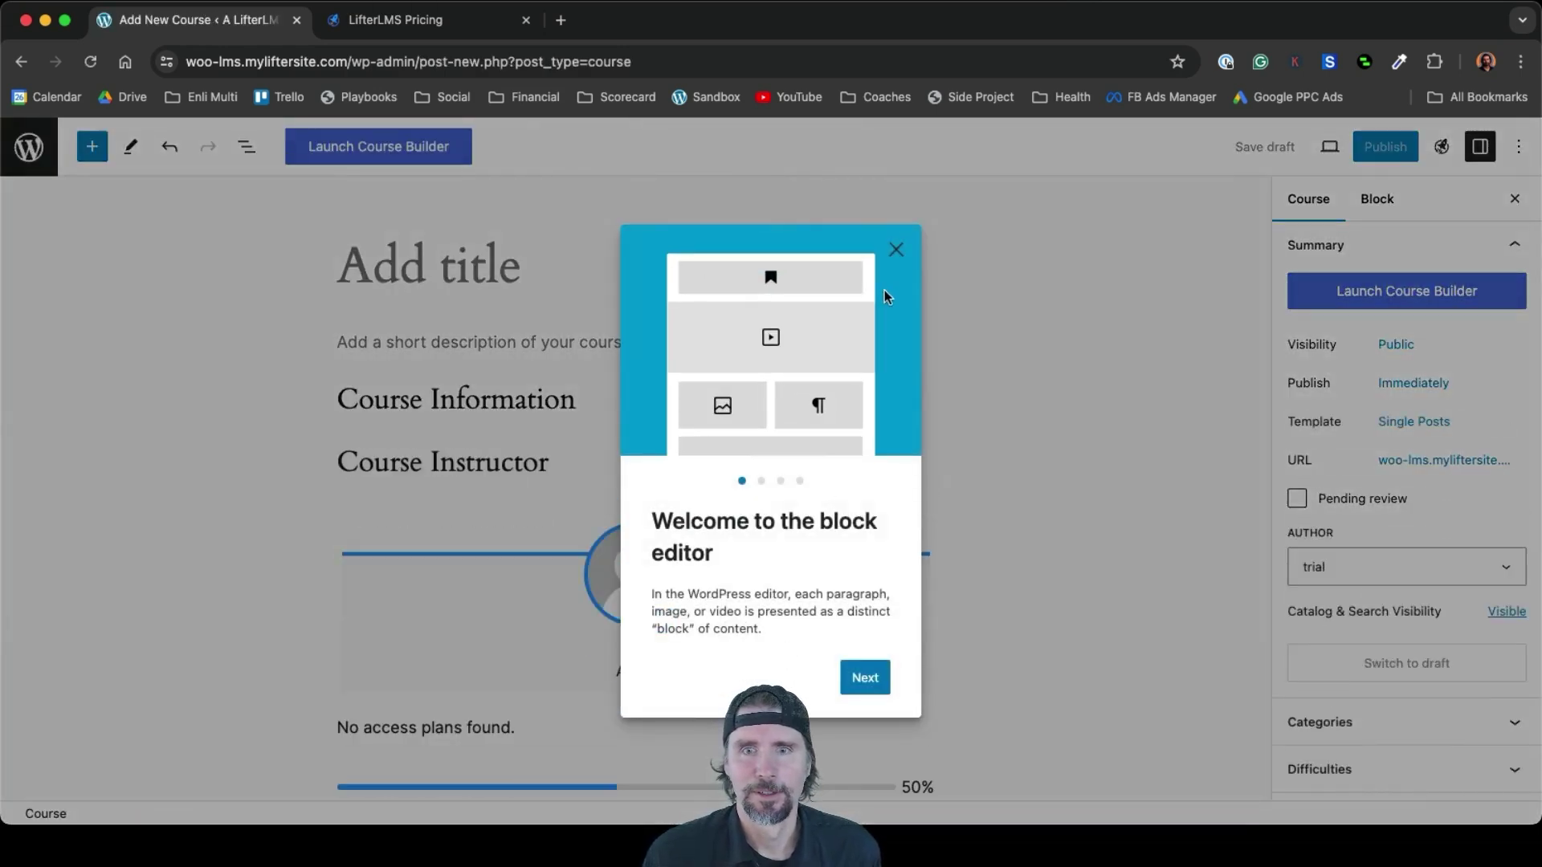
click(897, 251)
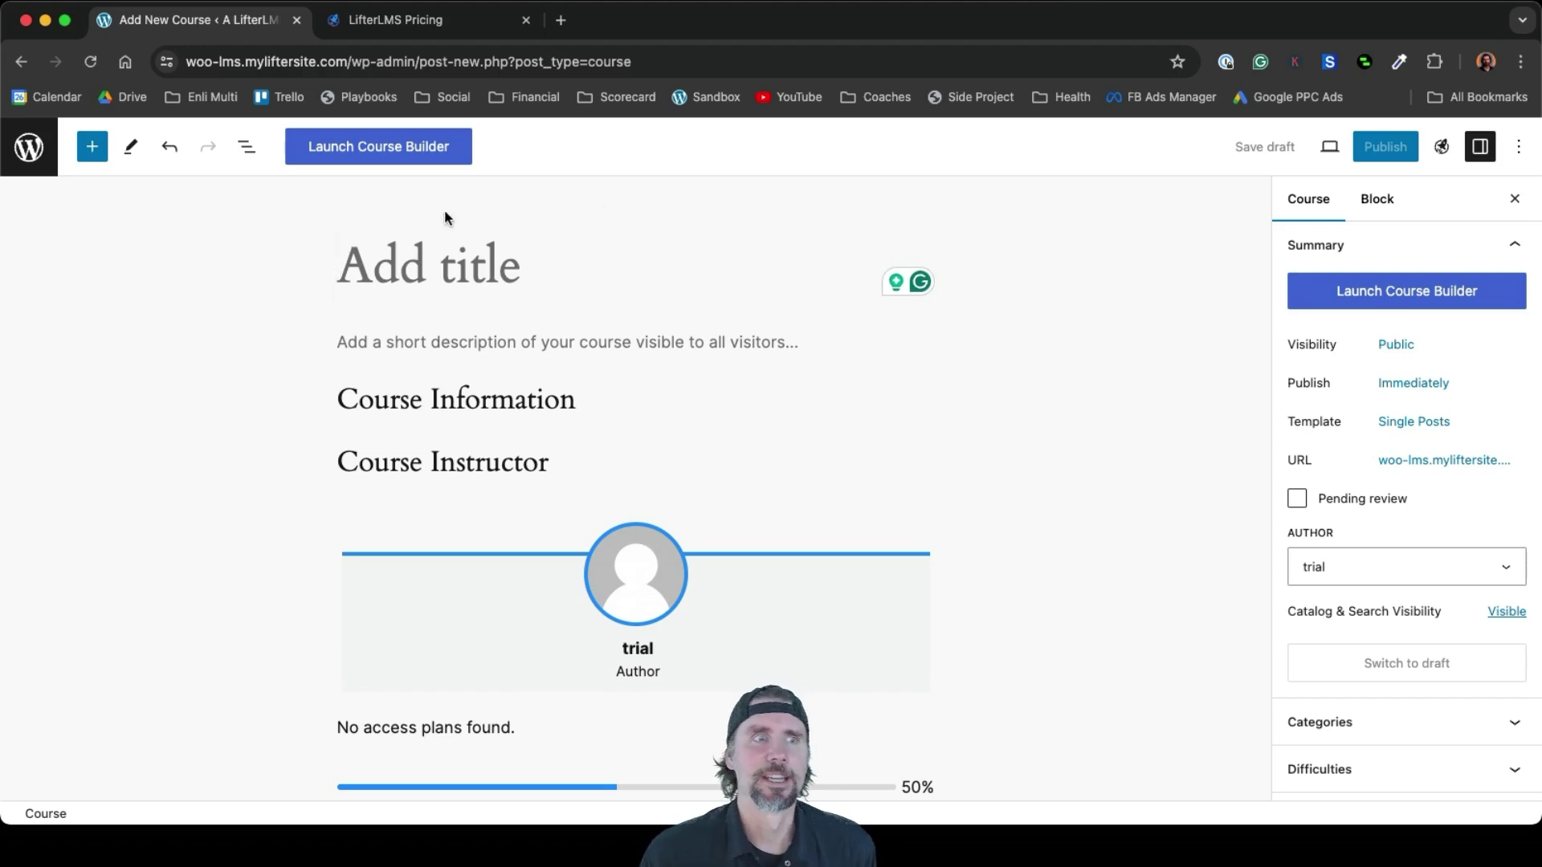
click(42, 153)
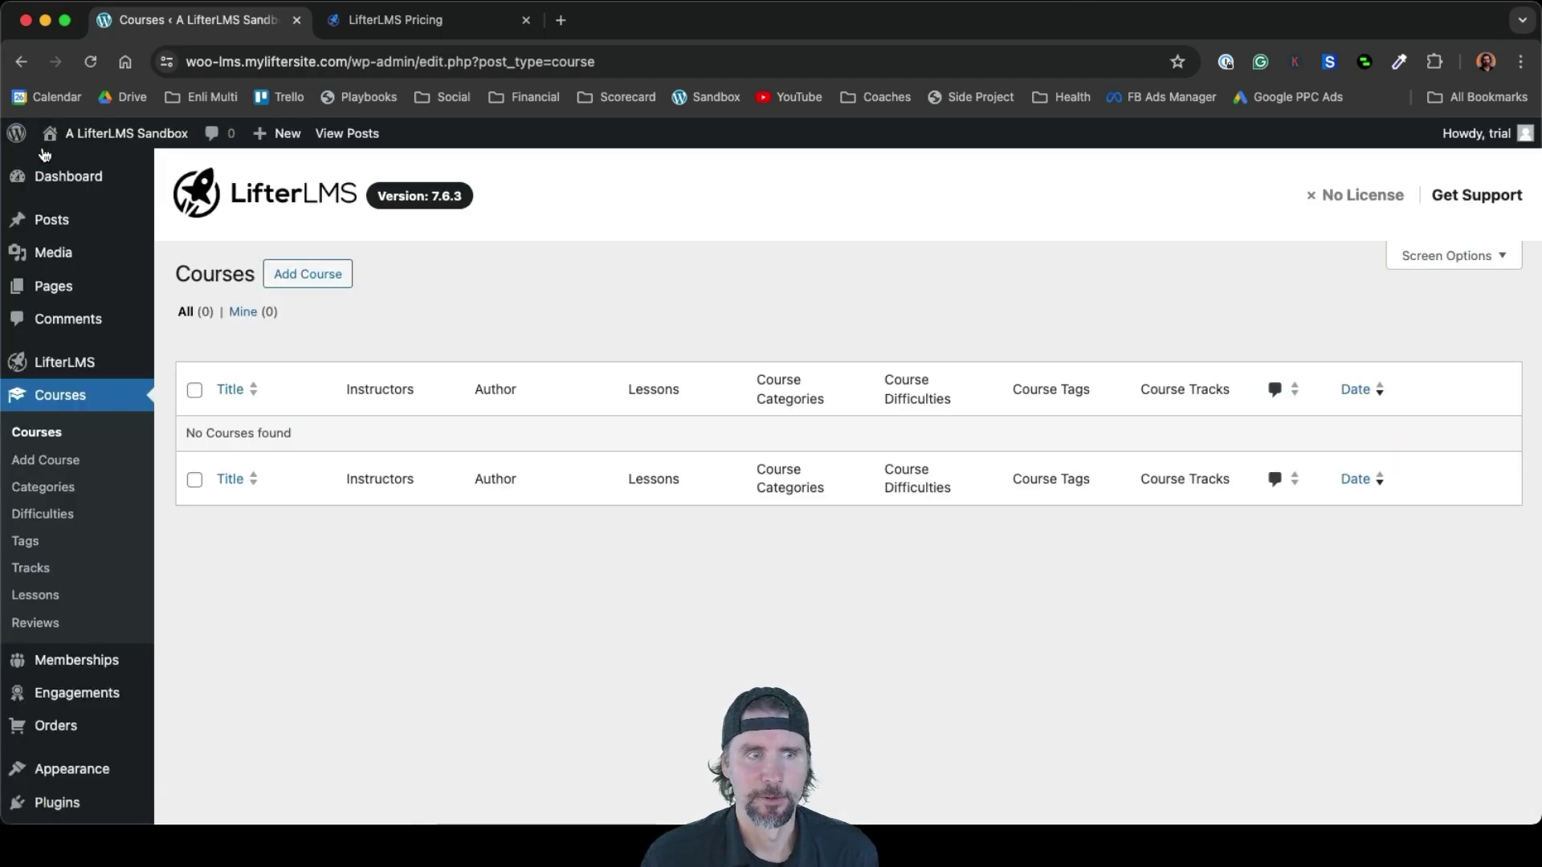
mouse_move(72, 769)
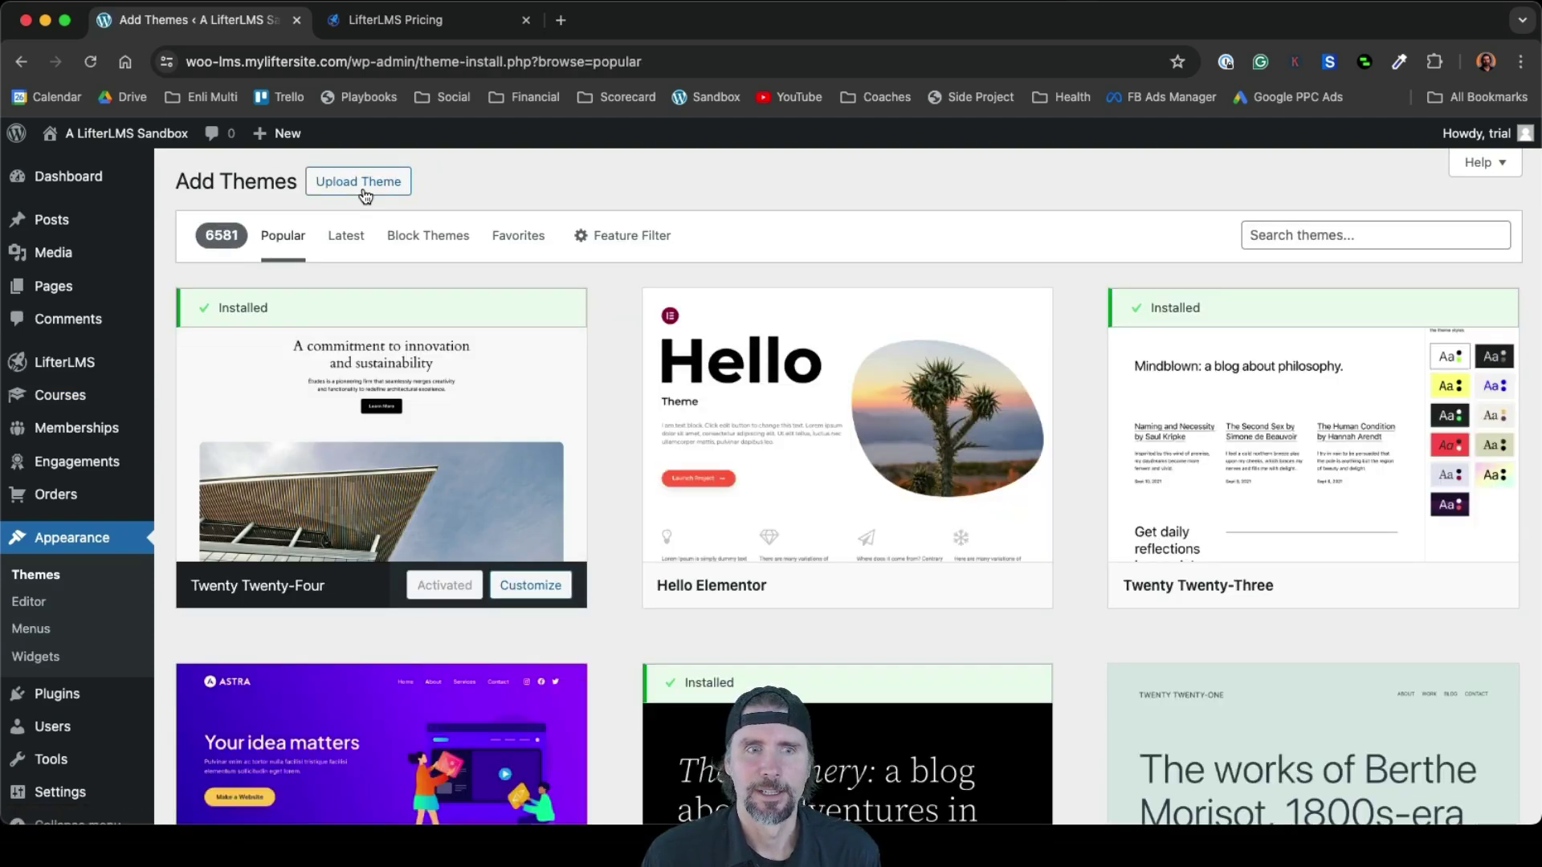
Upload sky-pilot-1.3.2.zip from the Woo Video folder as a theme, install it and activate it
mouse_move(1011, 465)
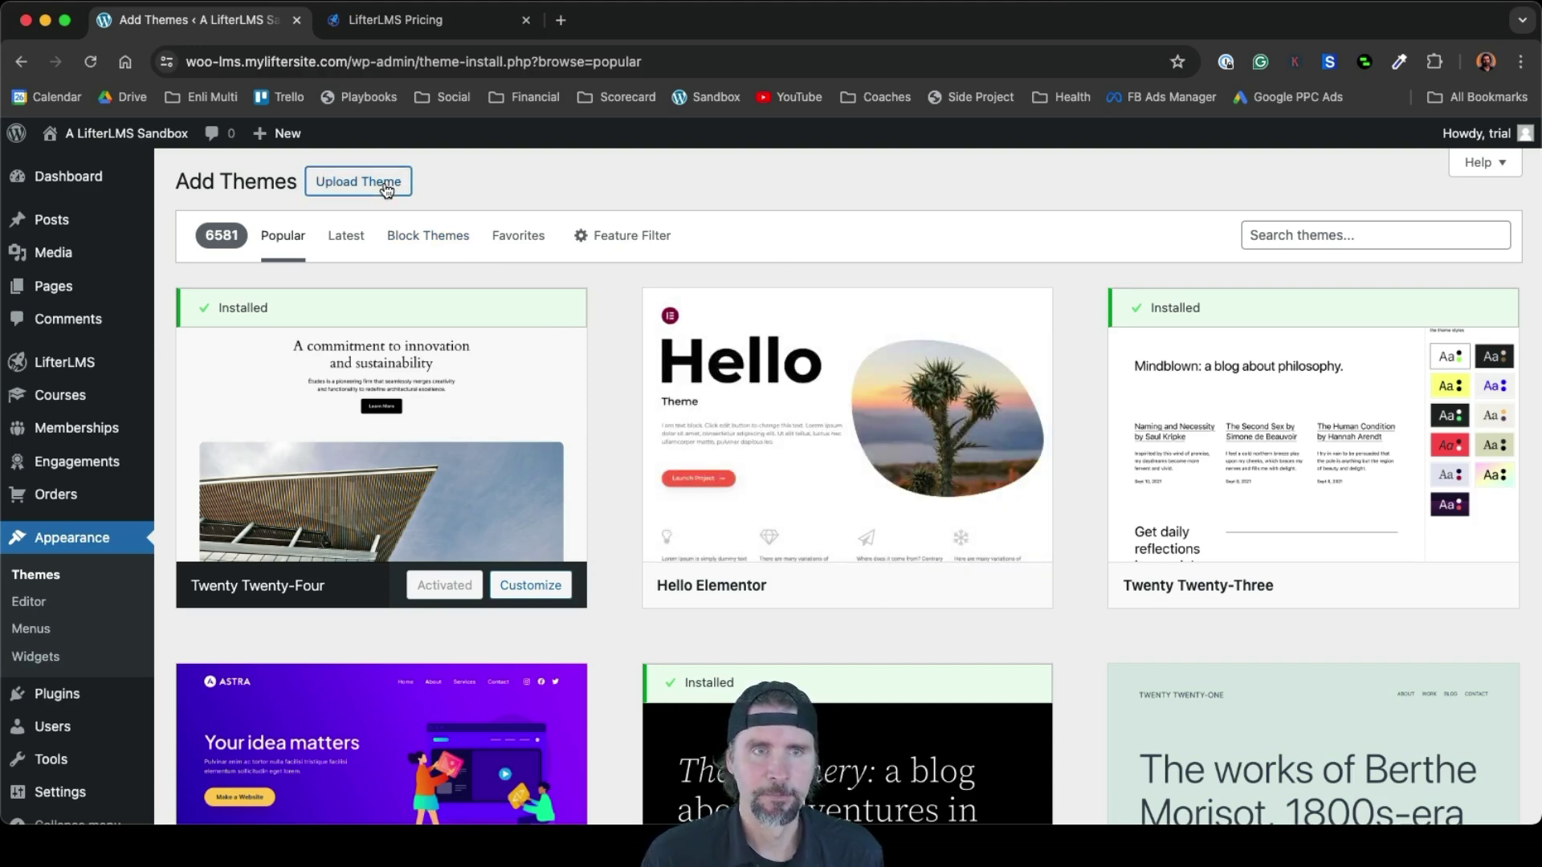
click(386, 189)
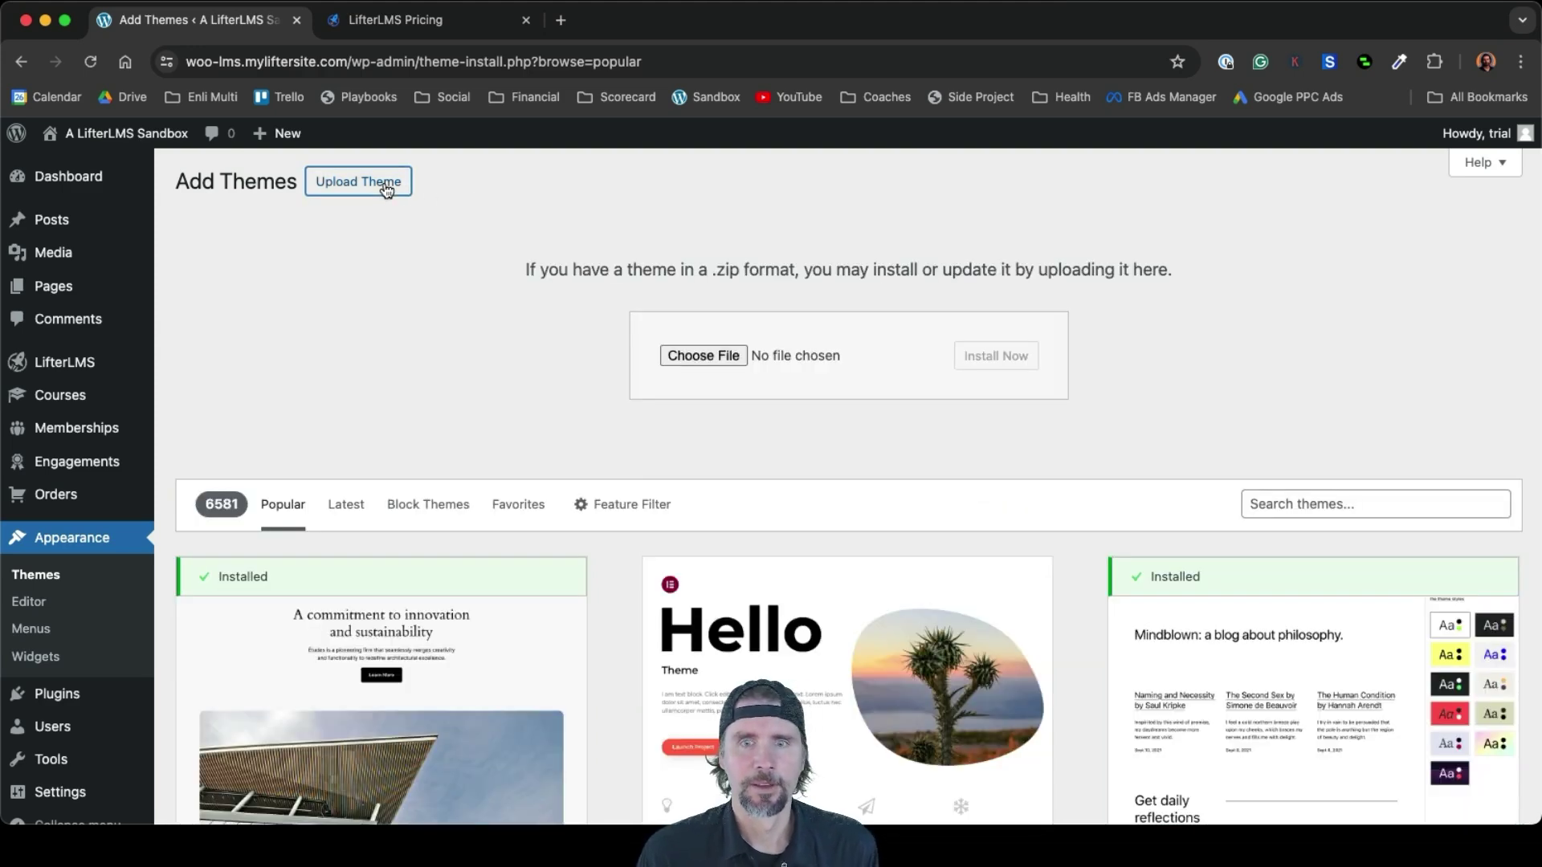
click(699, 360)
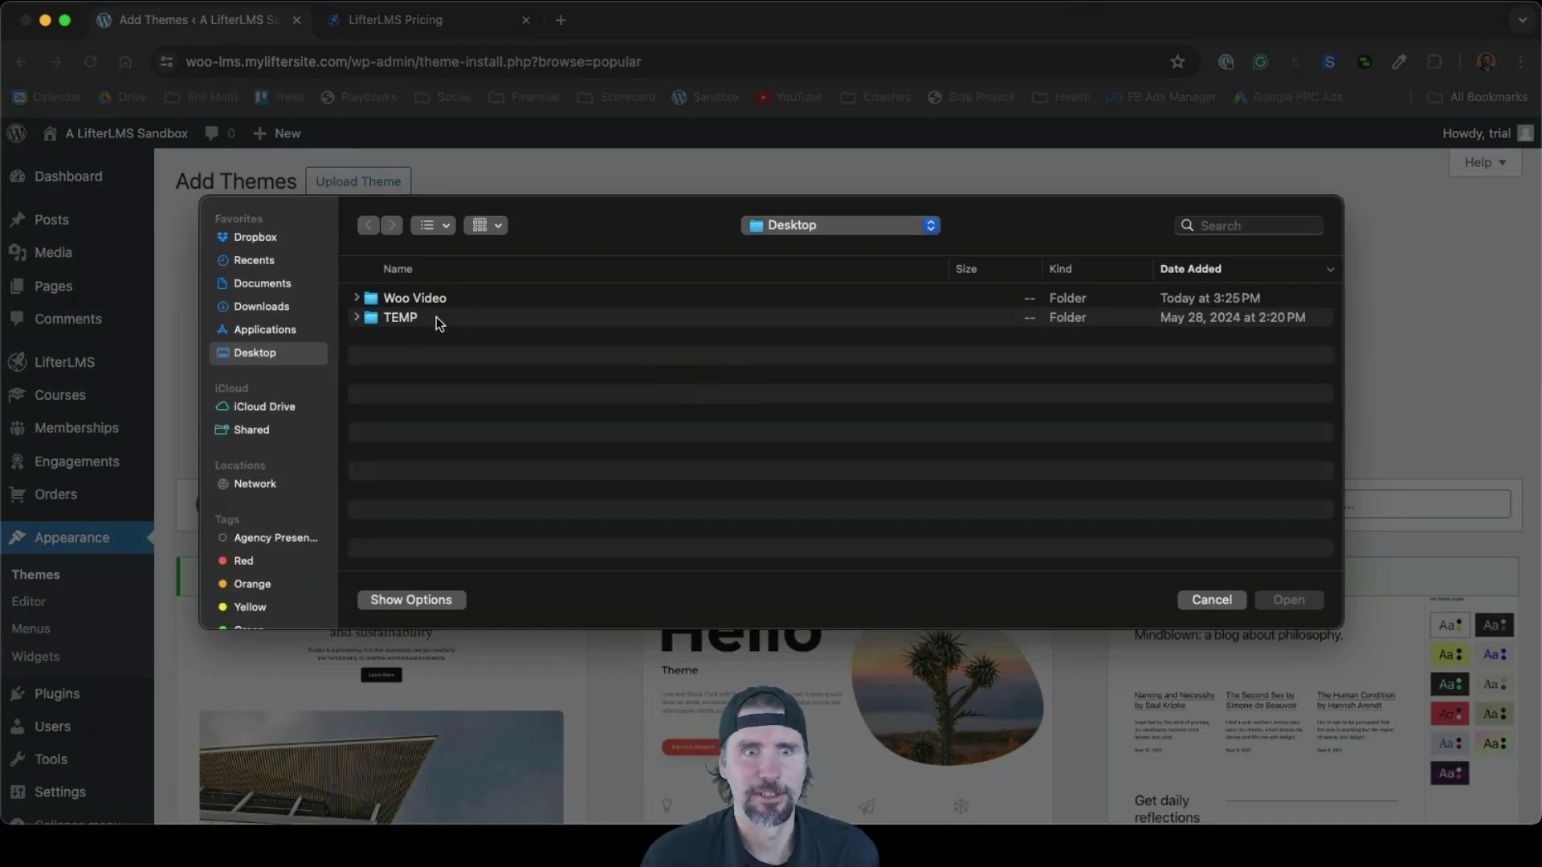
click(358, 298)
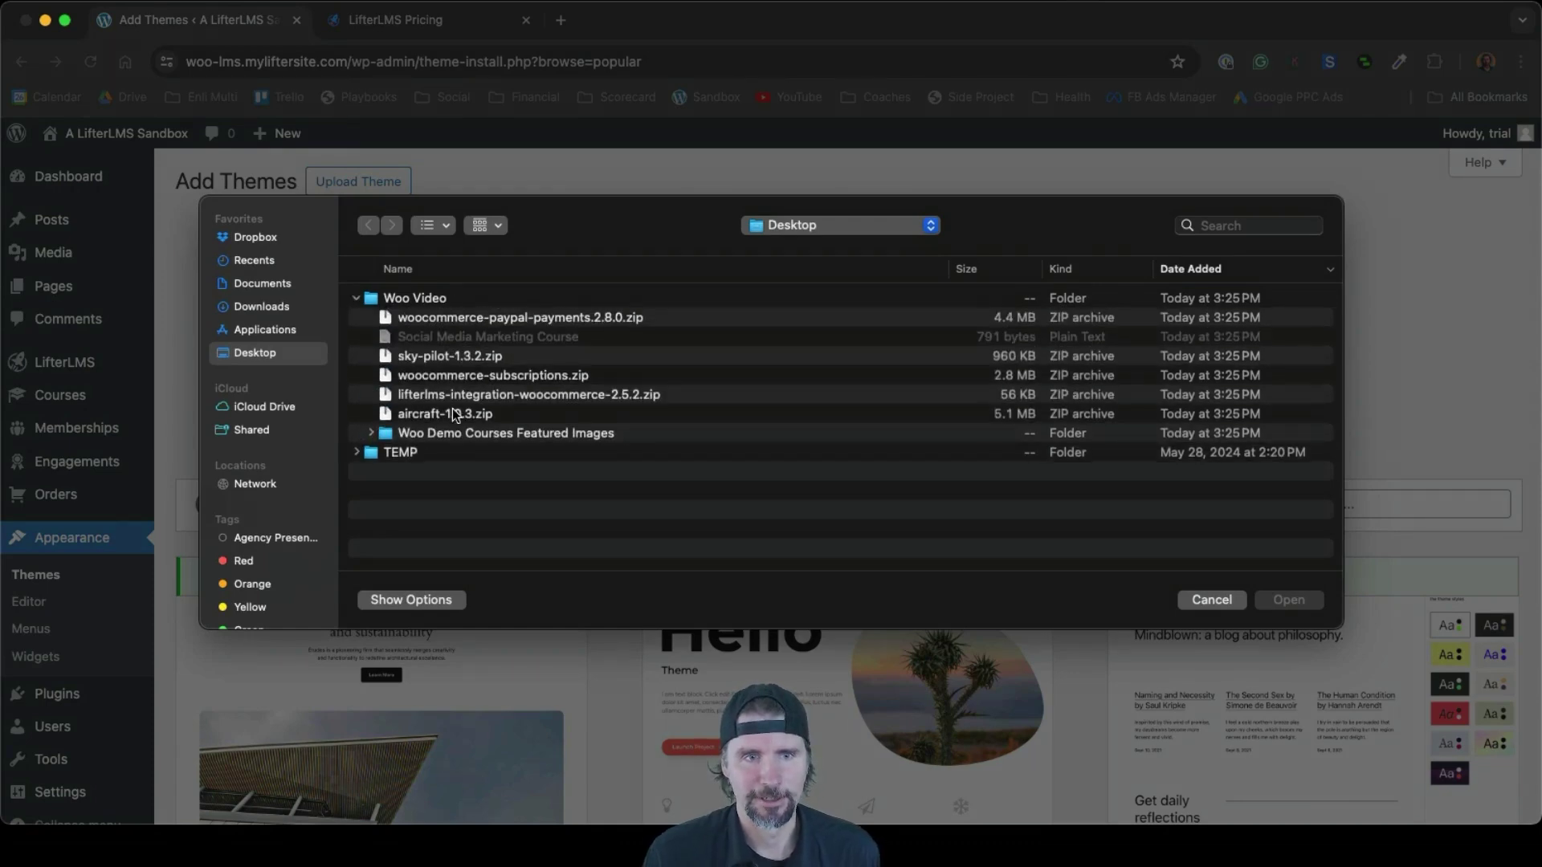
click(482, 363)
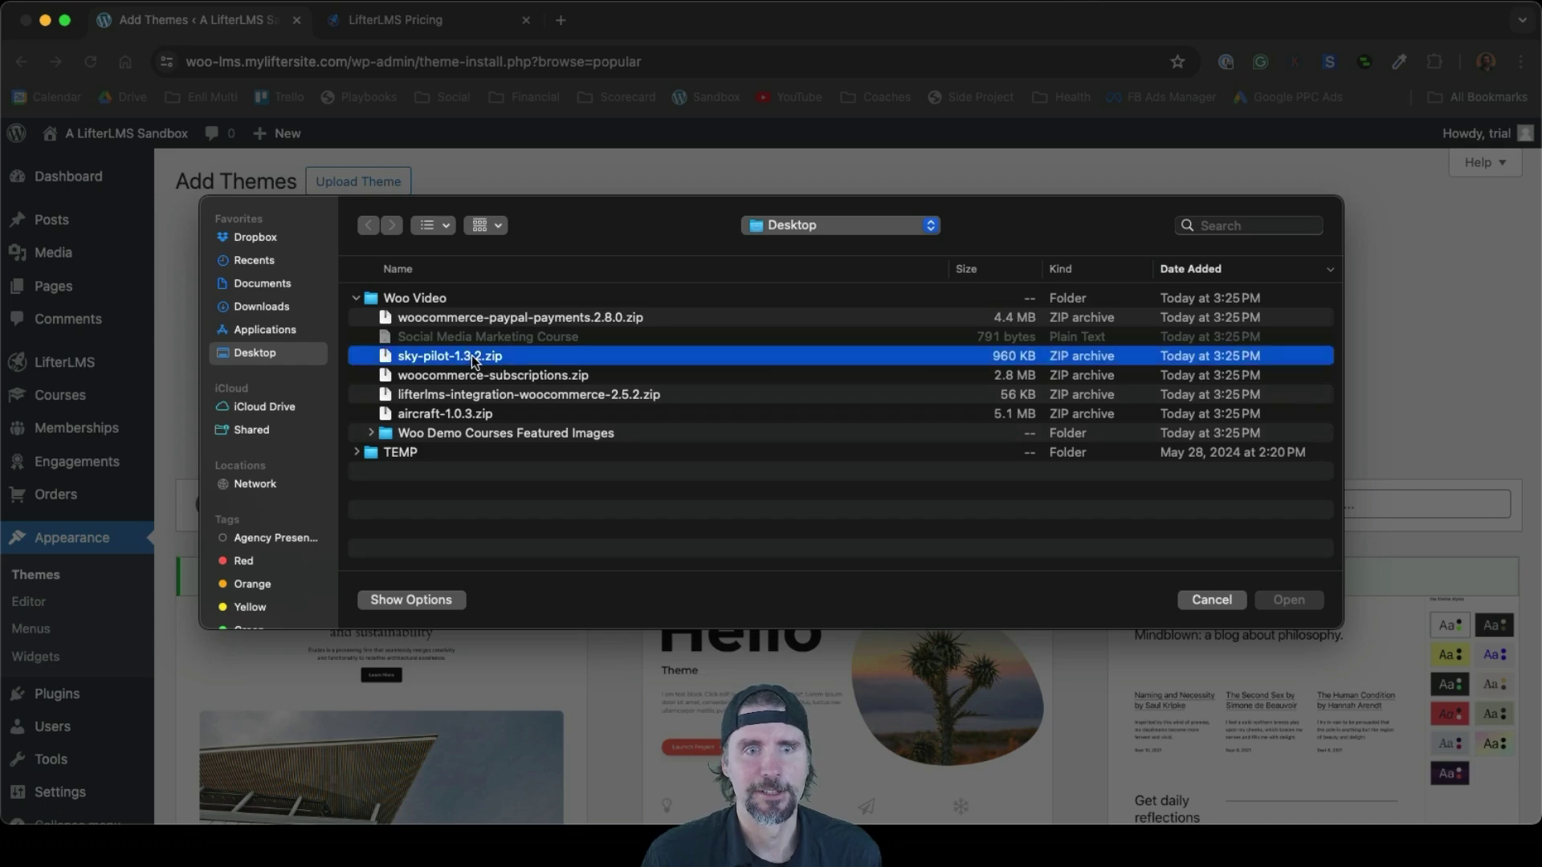
click(1288, 601)
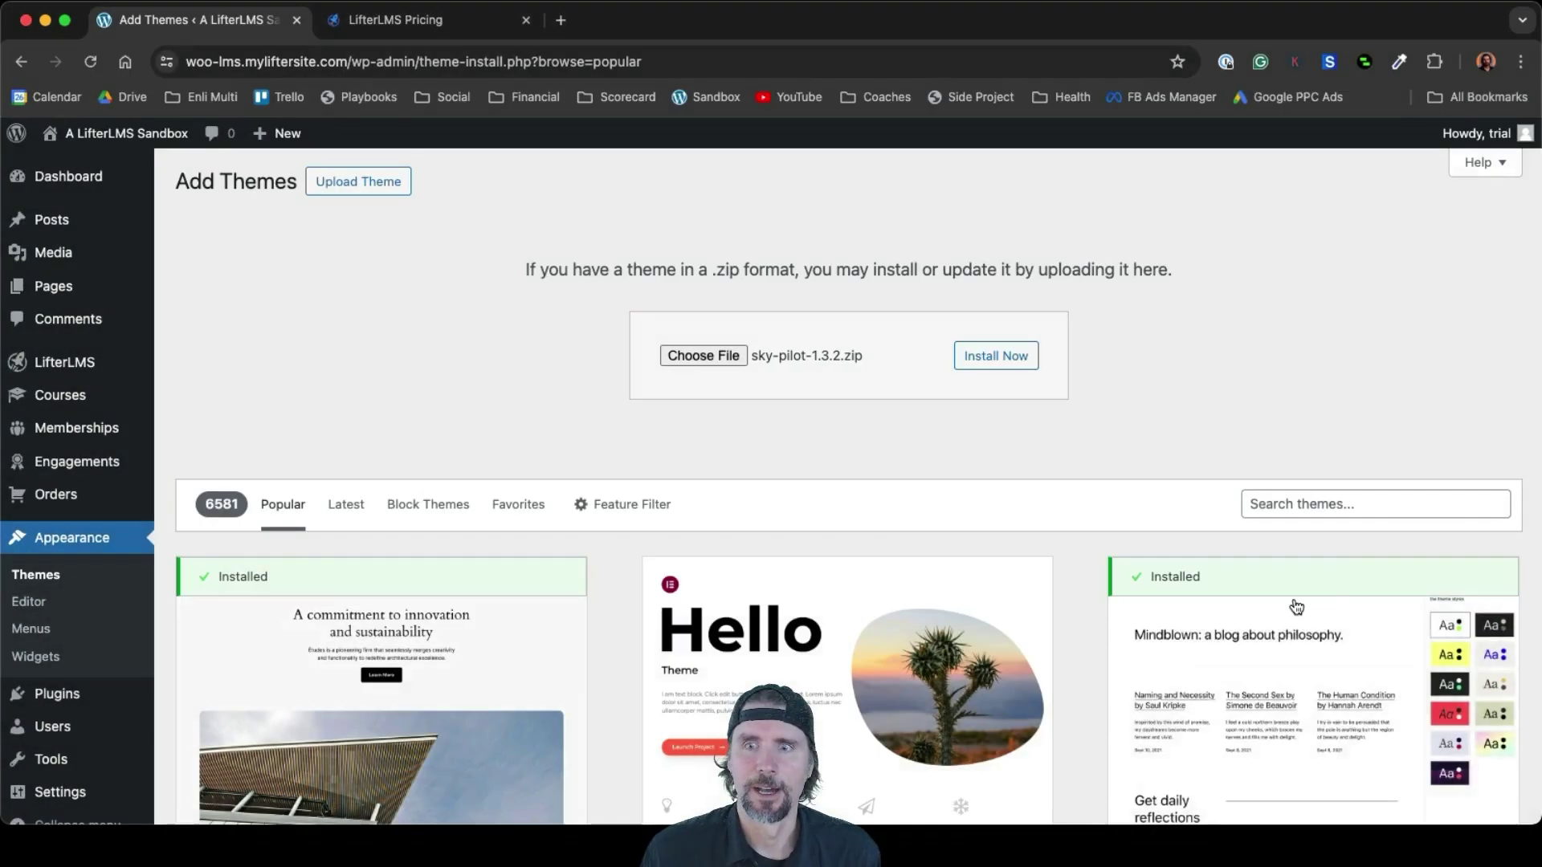
click(991, 357)
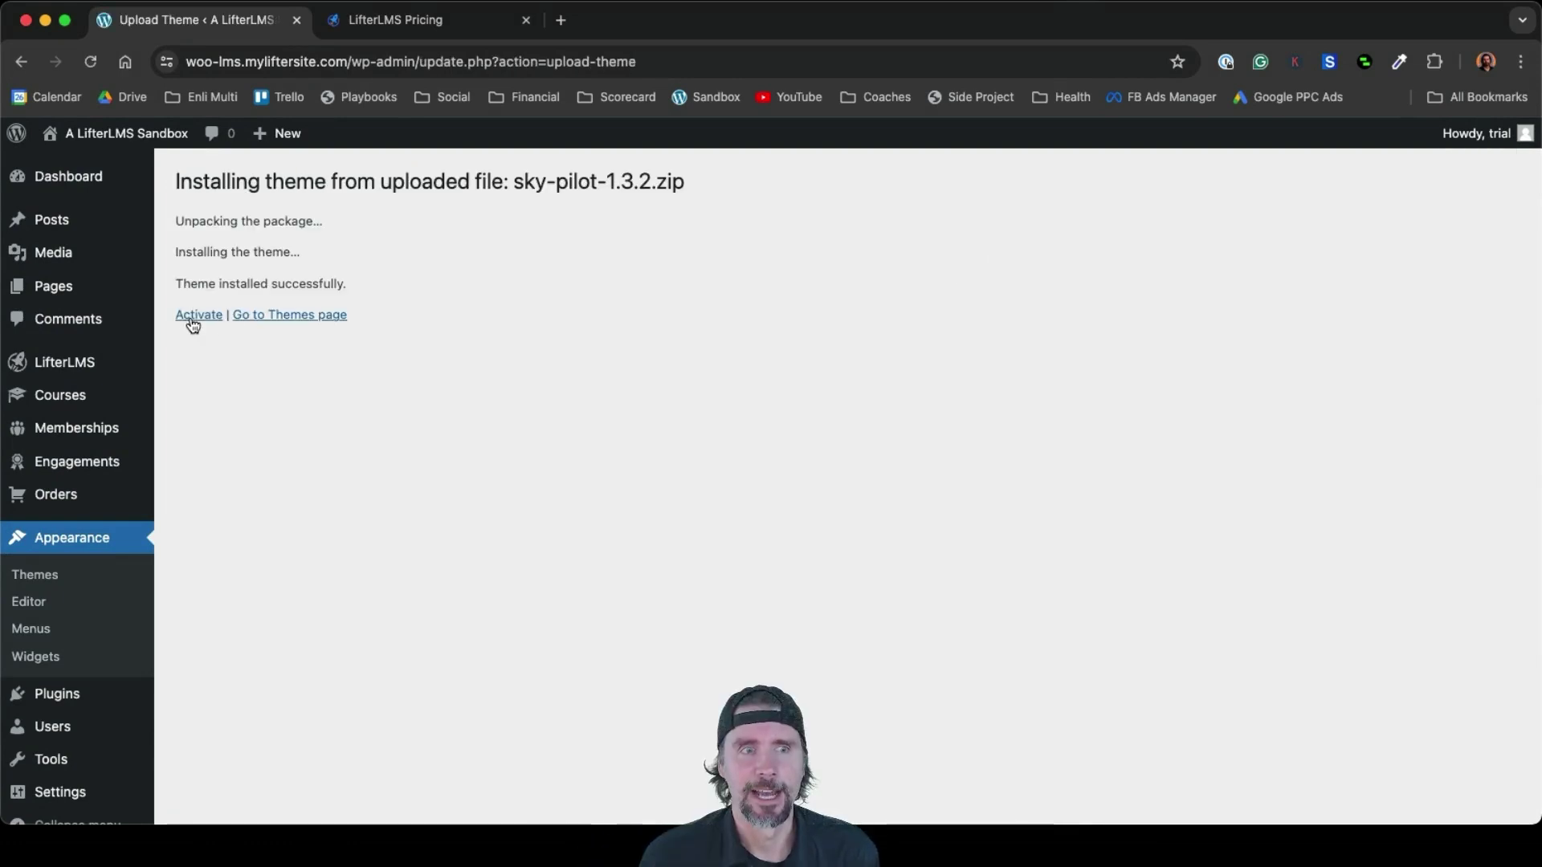
click(193, 318)
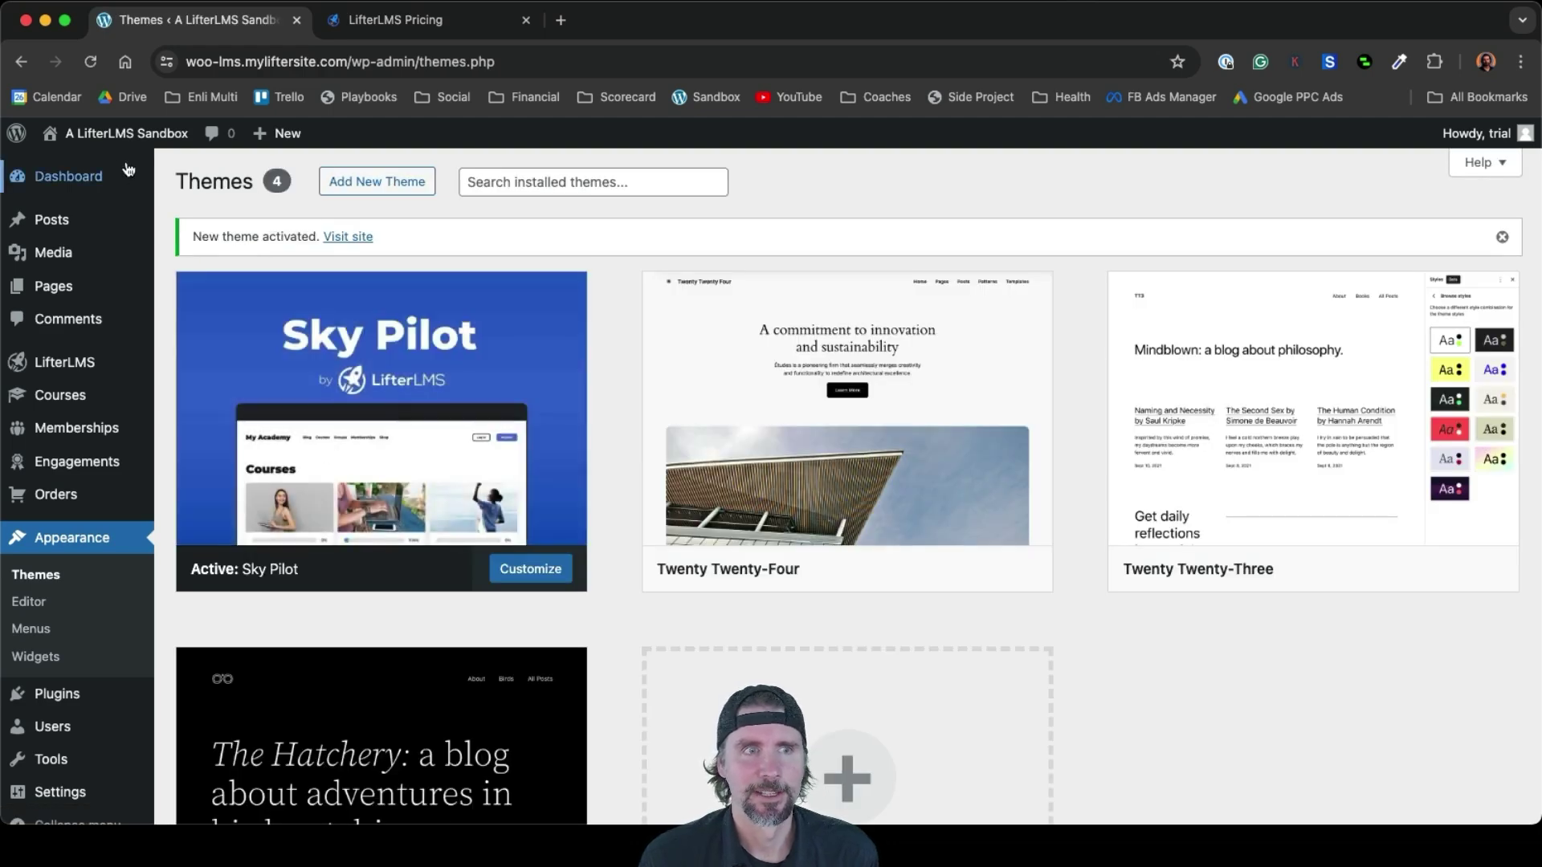
Preview the public site with the Sky Pilot theme, then head back to the Dashboard
mouse_move(121, 134)
click(86, 168)
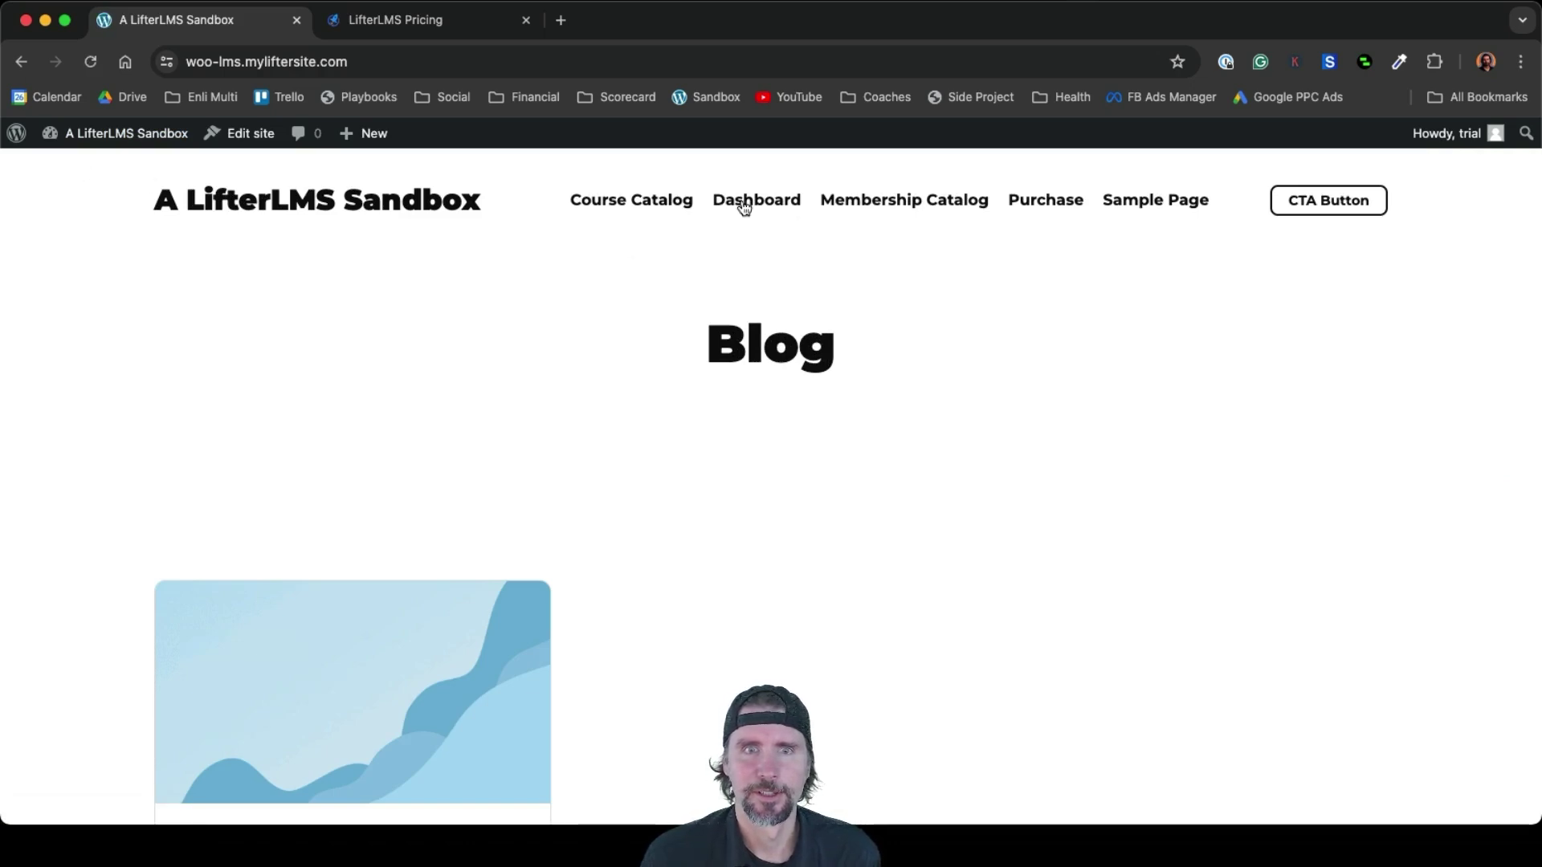
scroll(817, 610, down, 7)
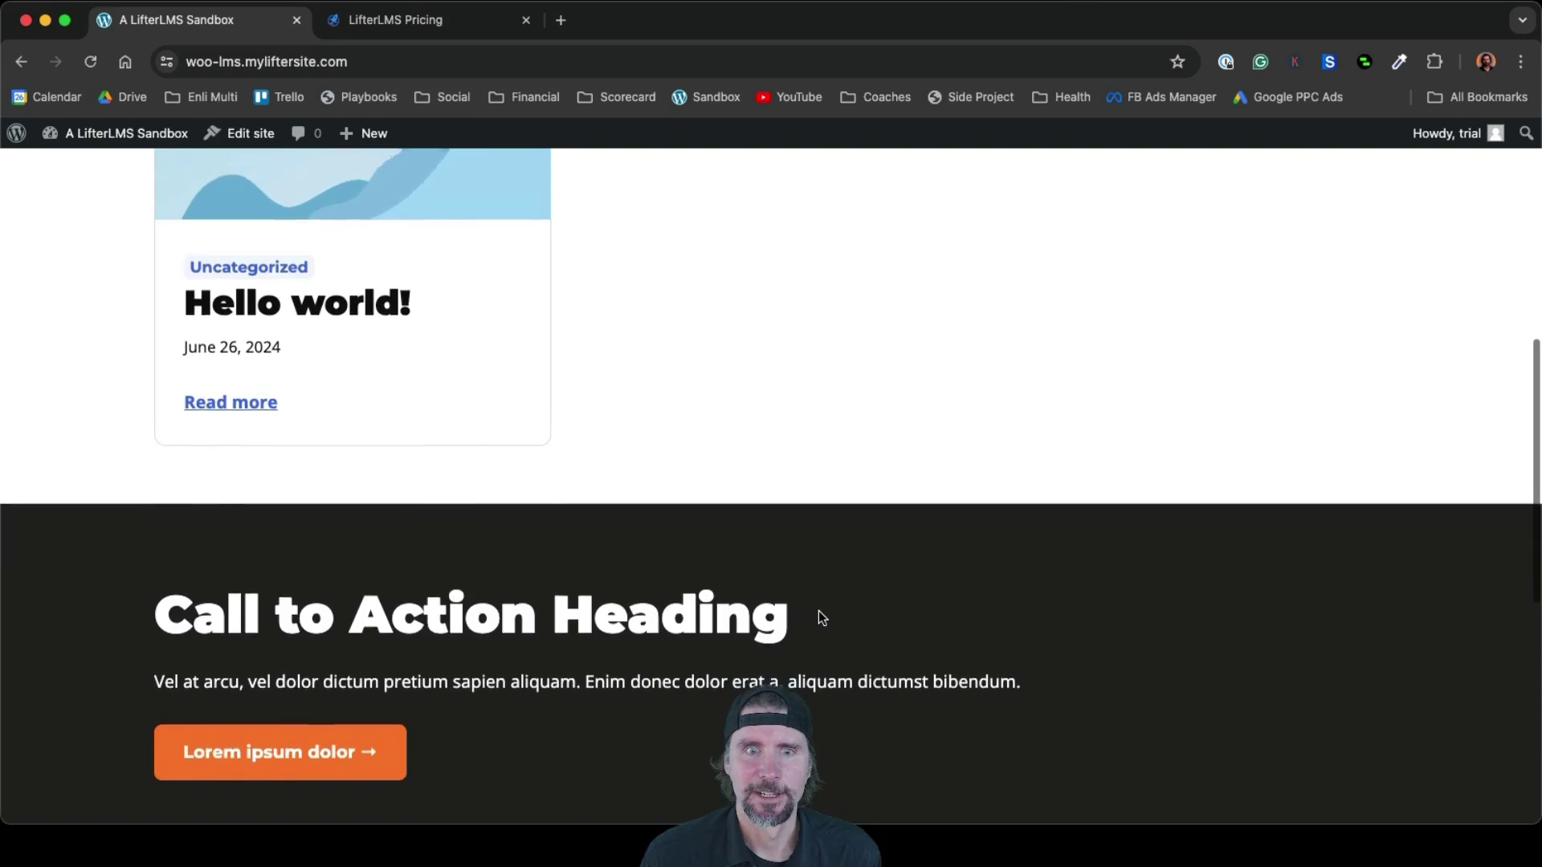
scroll(818, 616, up, 7)
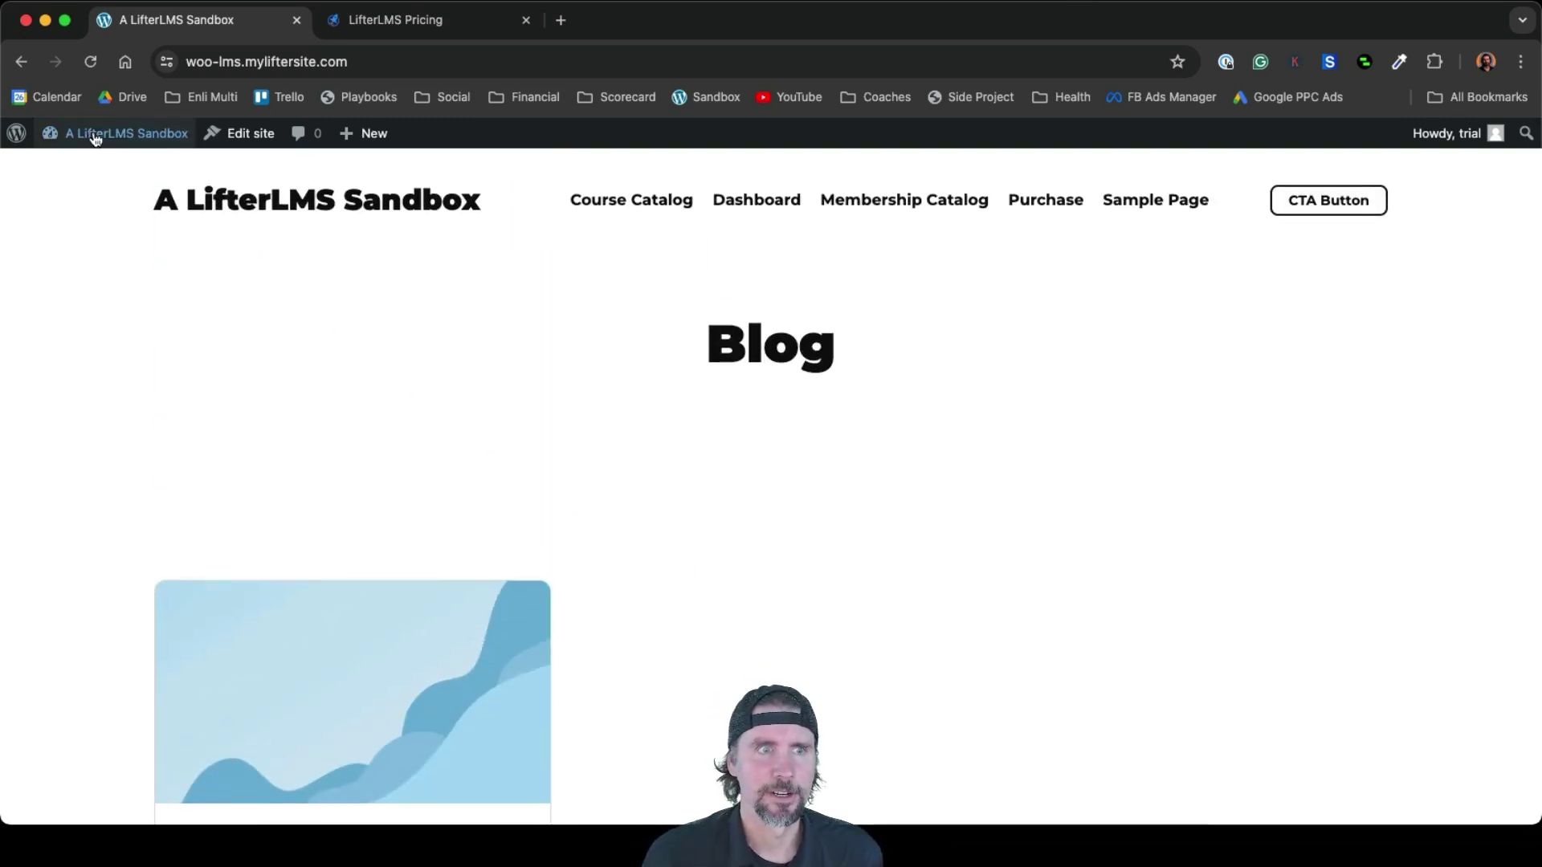
mouse_move(94, 142)
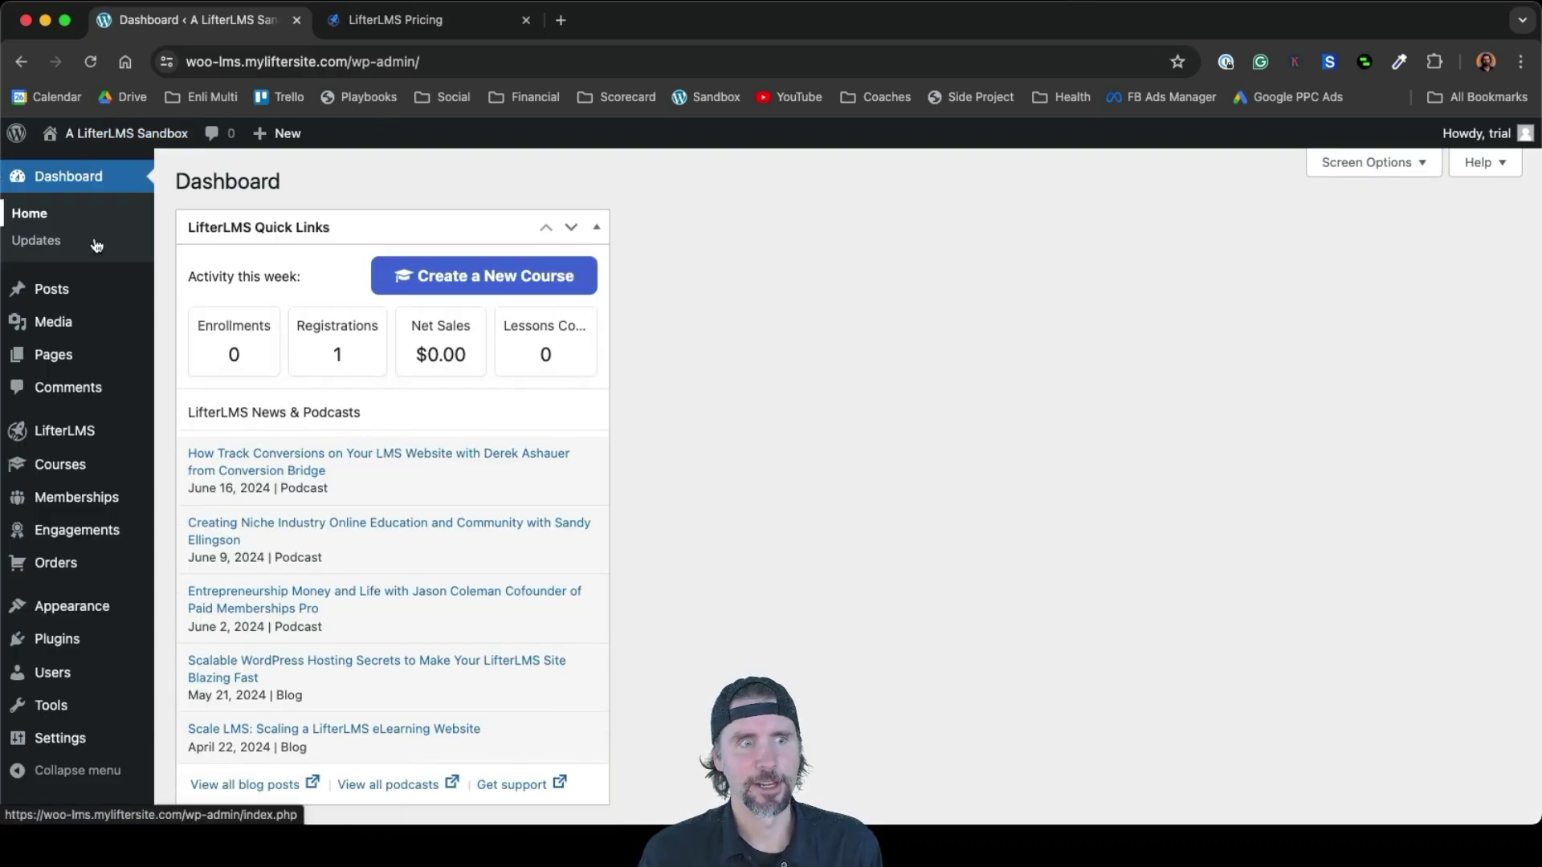
Choose aircraft-1.0.3.zip from the Woo Video folder for upload on the Add Plugins page
mouse_move(101, 313)
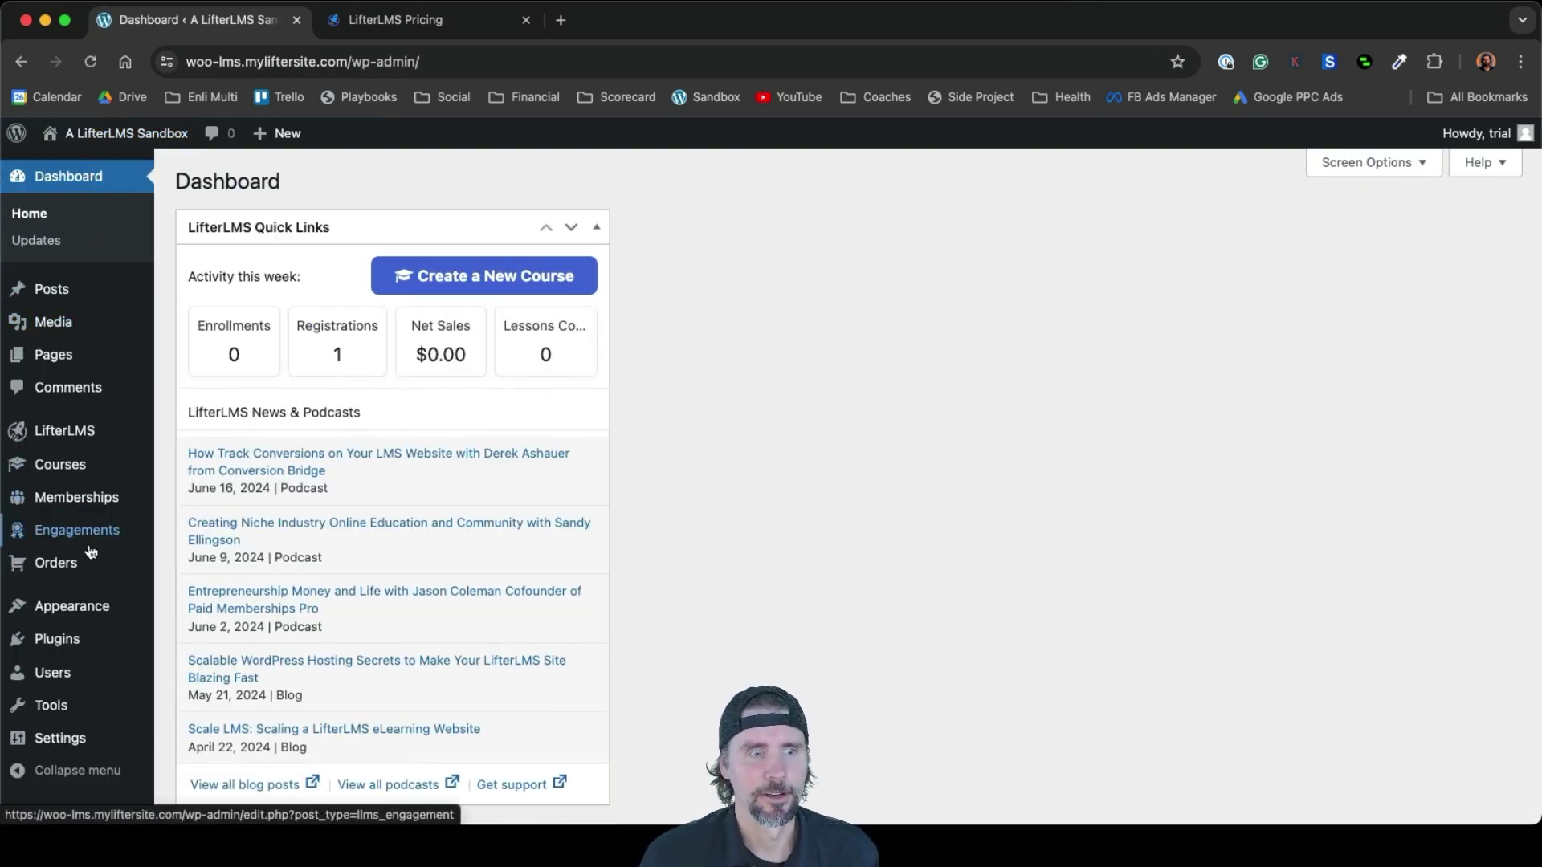
mouse_move(79, 638)
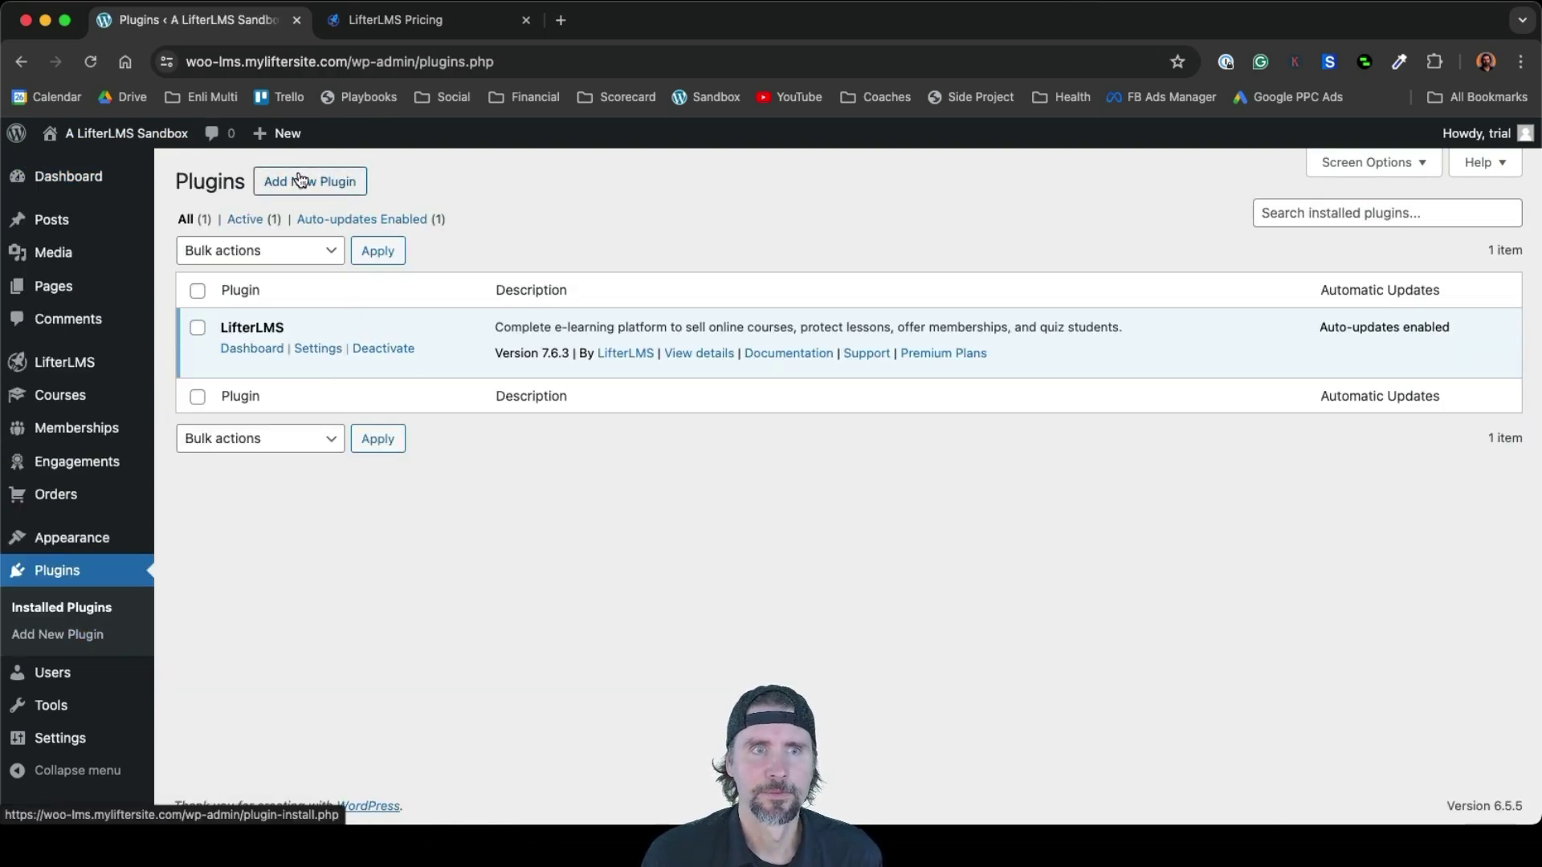
click(303, 183)
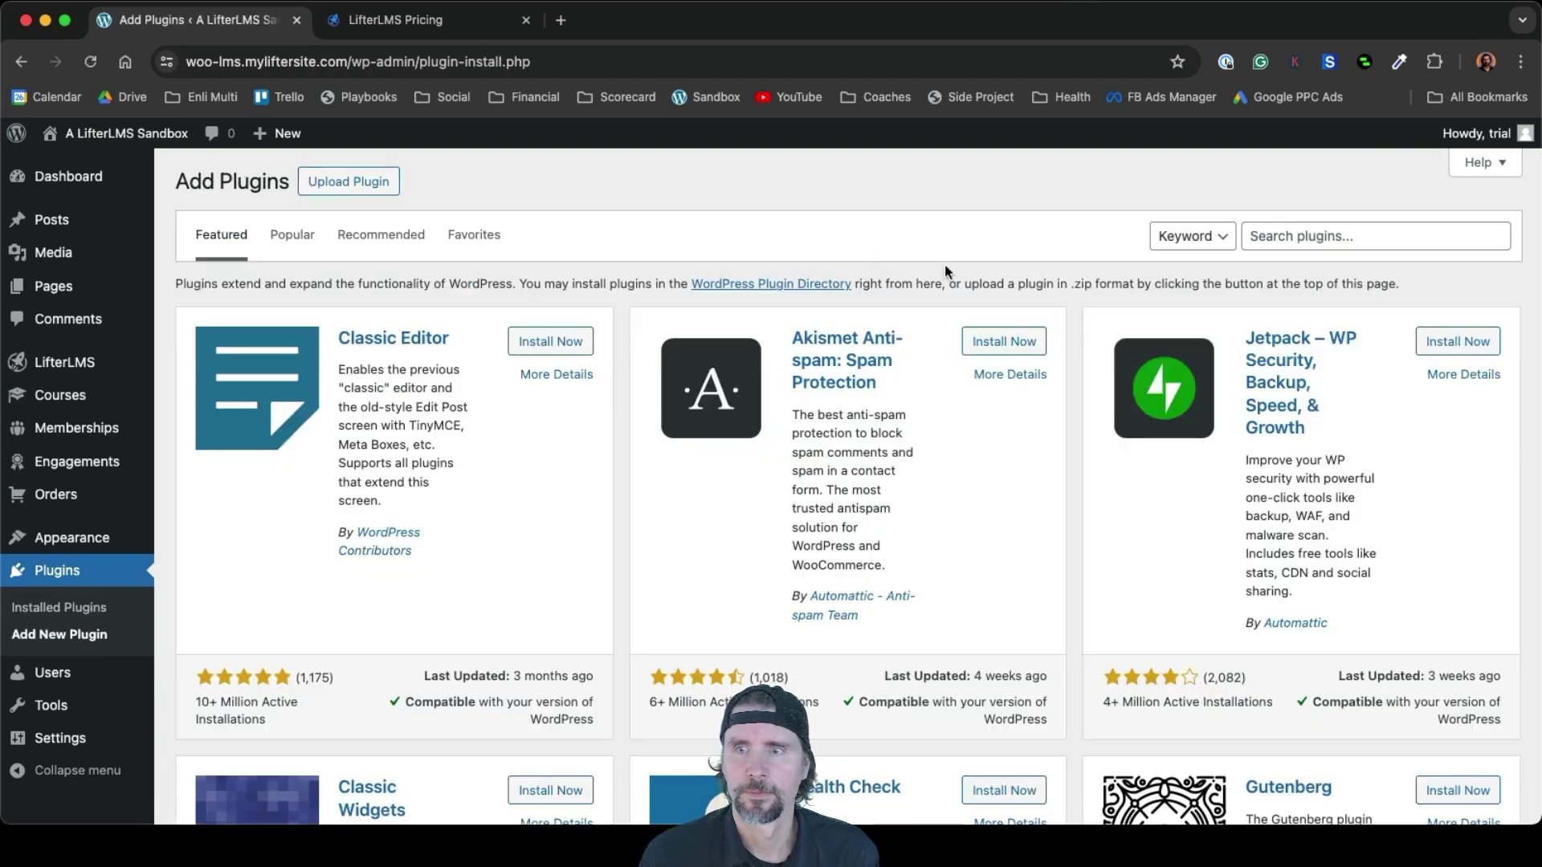
click(354, 183)
click(692, 358)
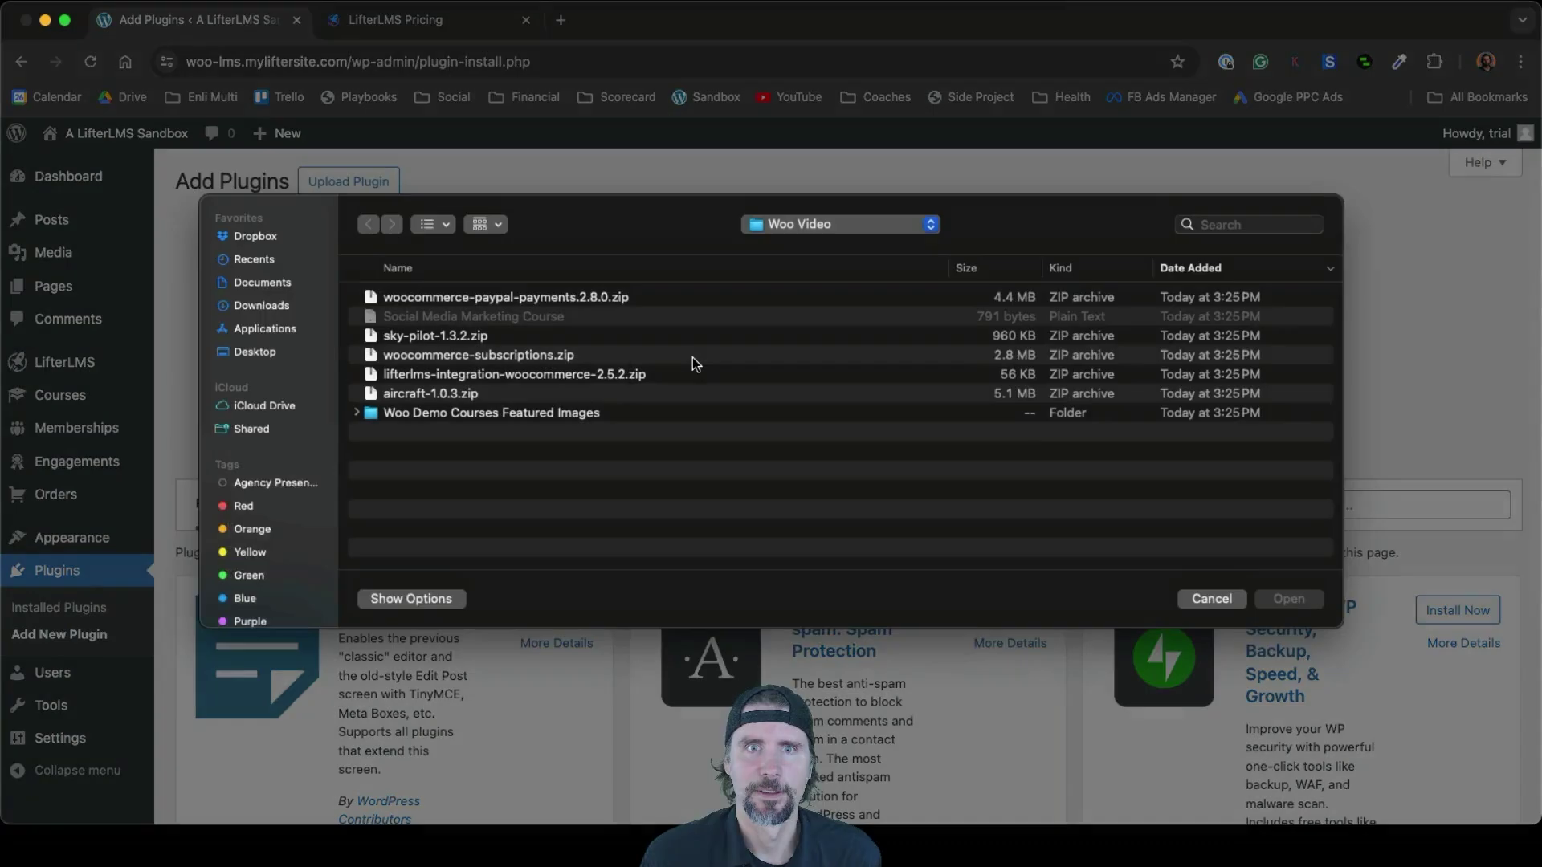
click(446, 397)
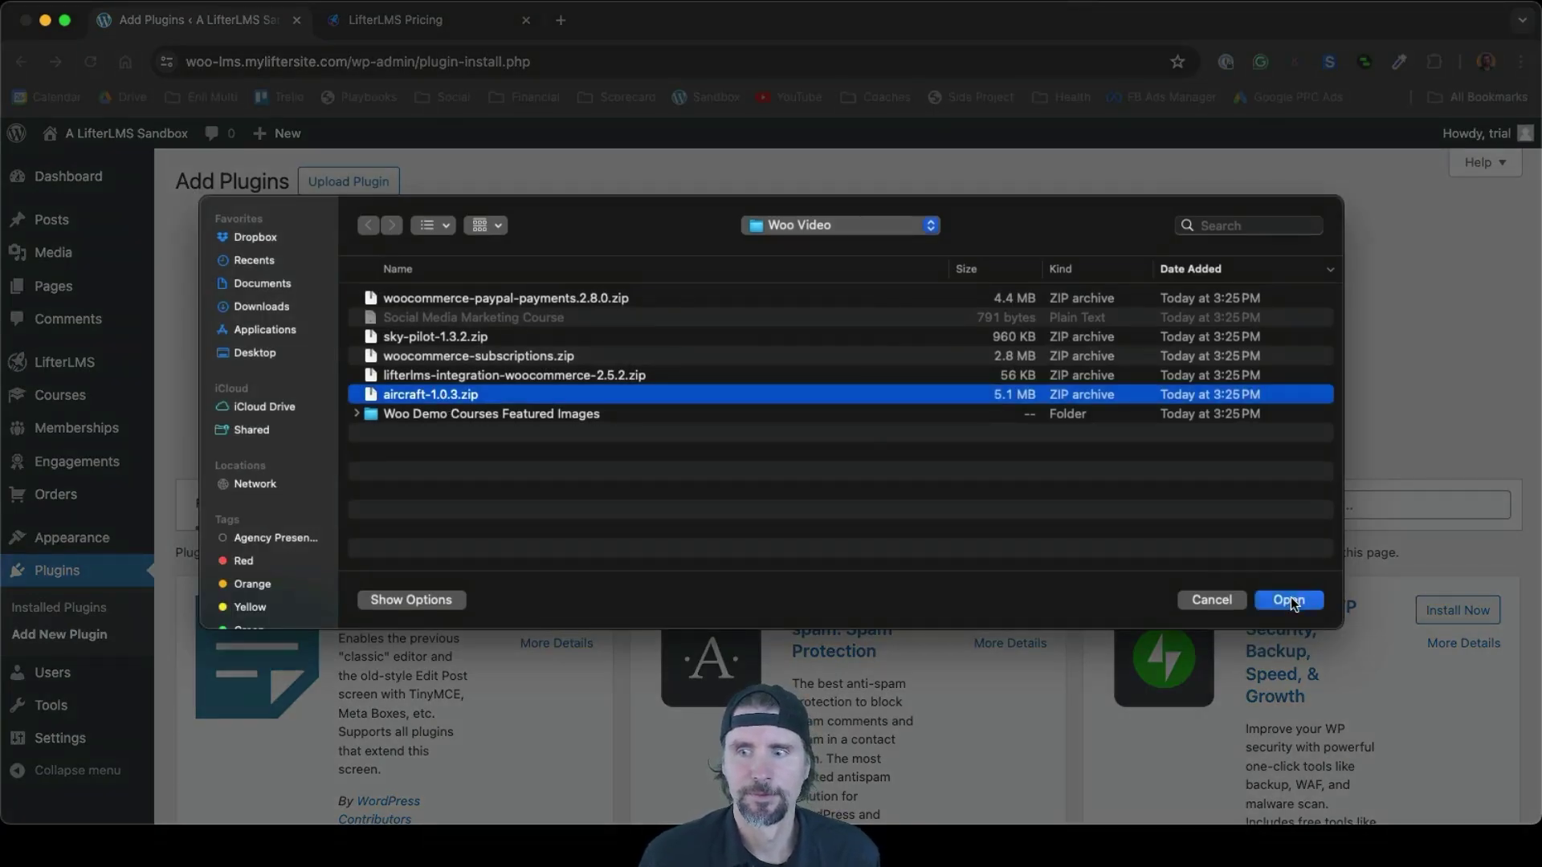
click(1288, 600)
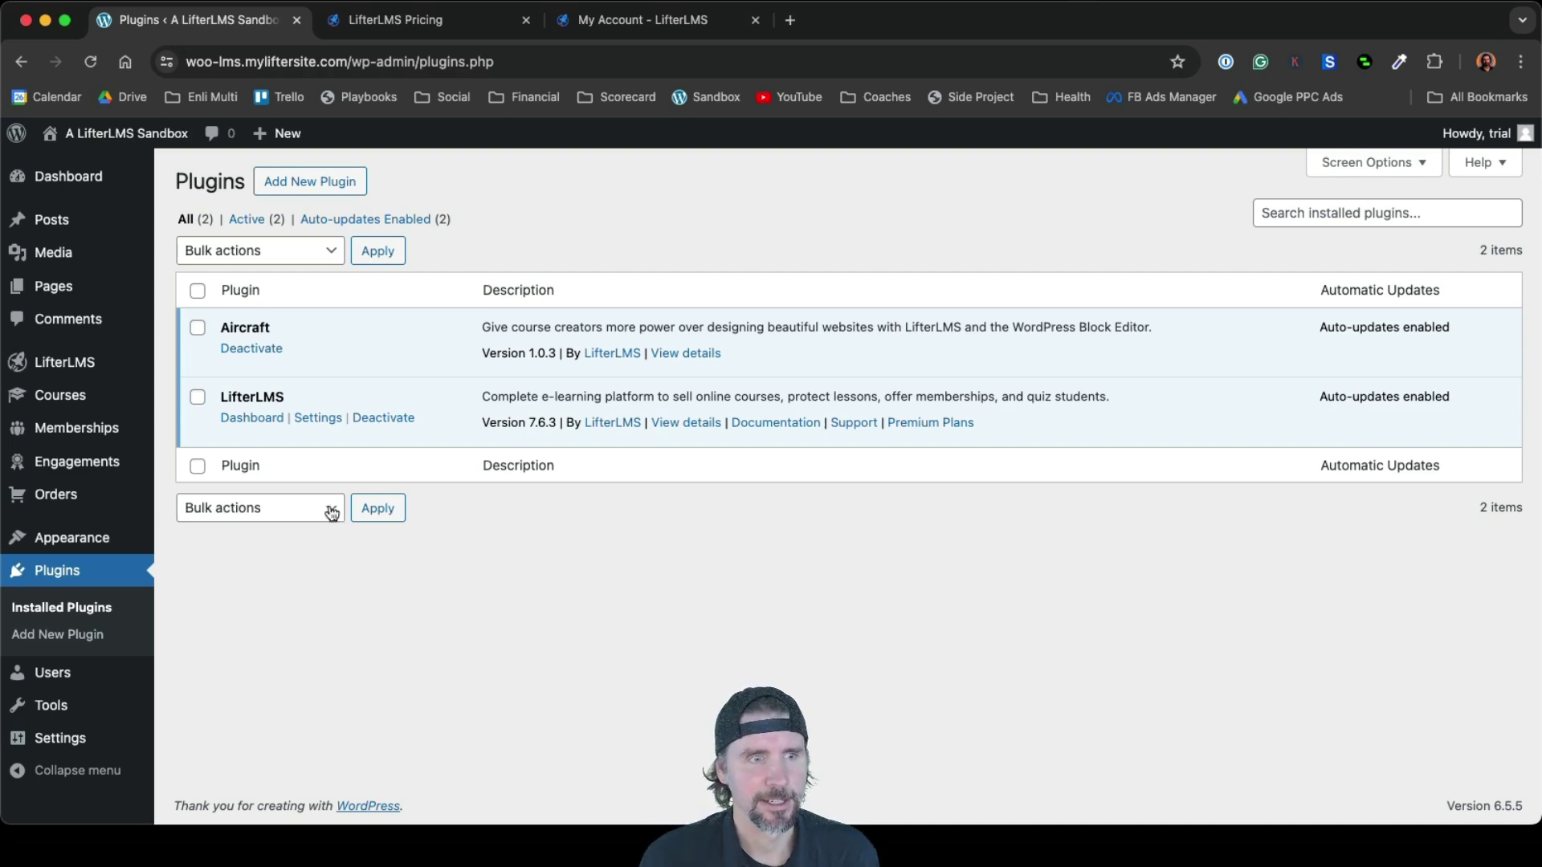
Open LifterLMS Add-ons & more and review the saved license keys
mouse_move(64, 362)
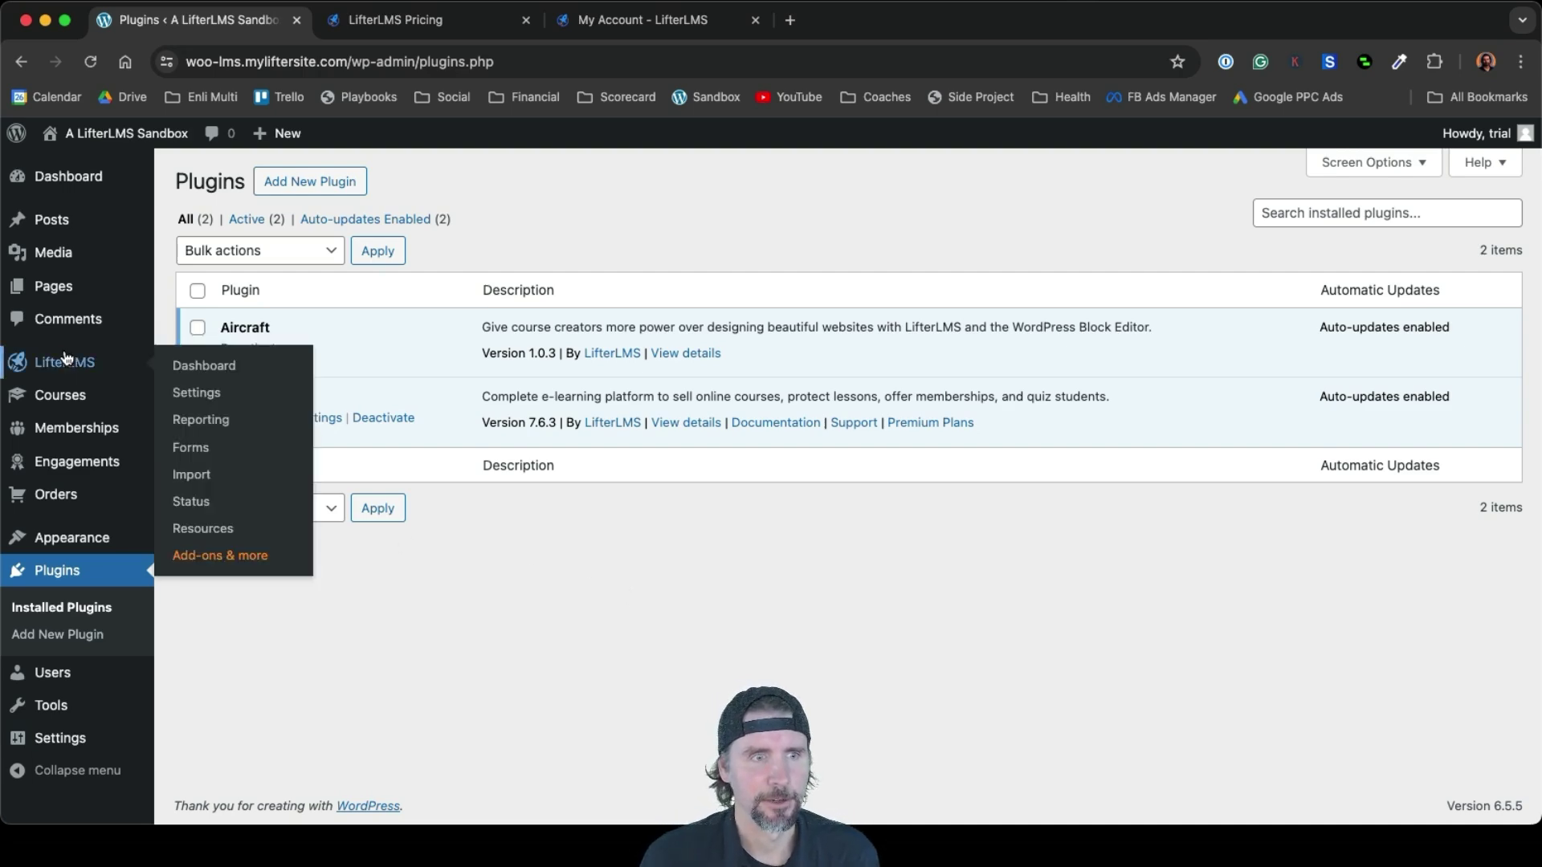
click(217, 556)
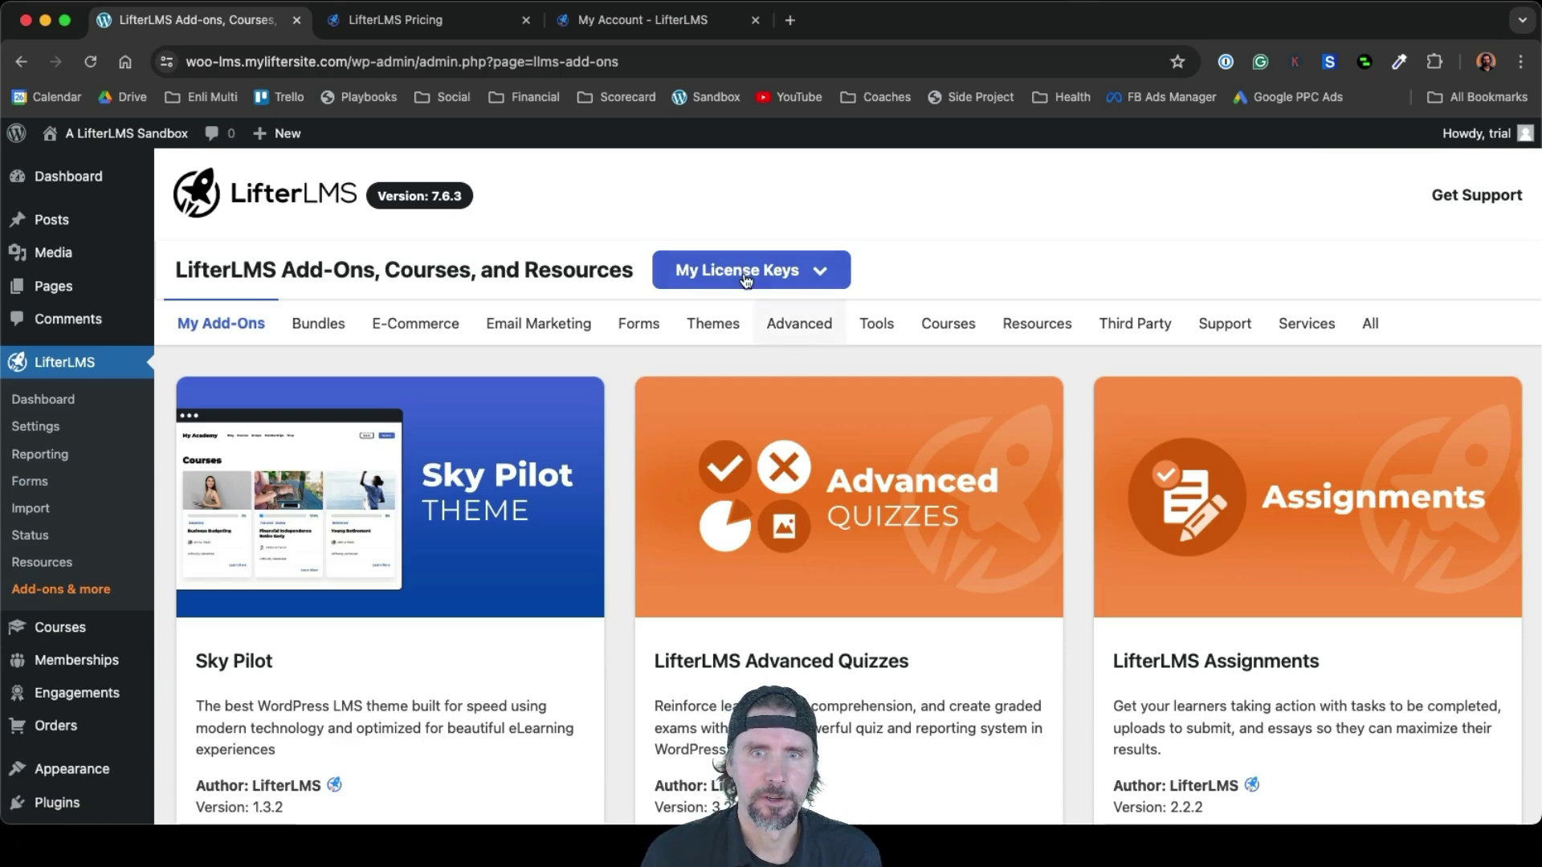
click(745, 273)
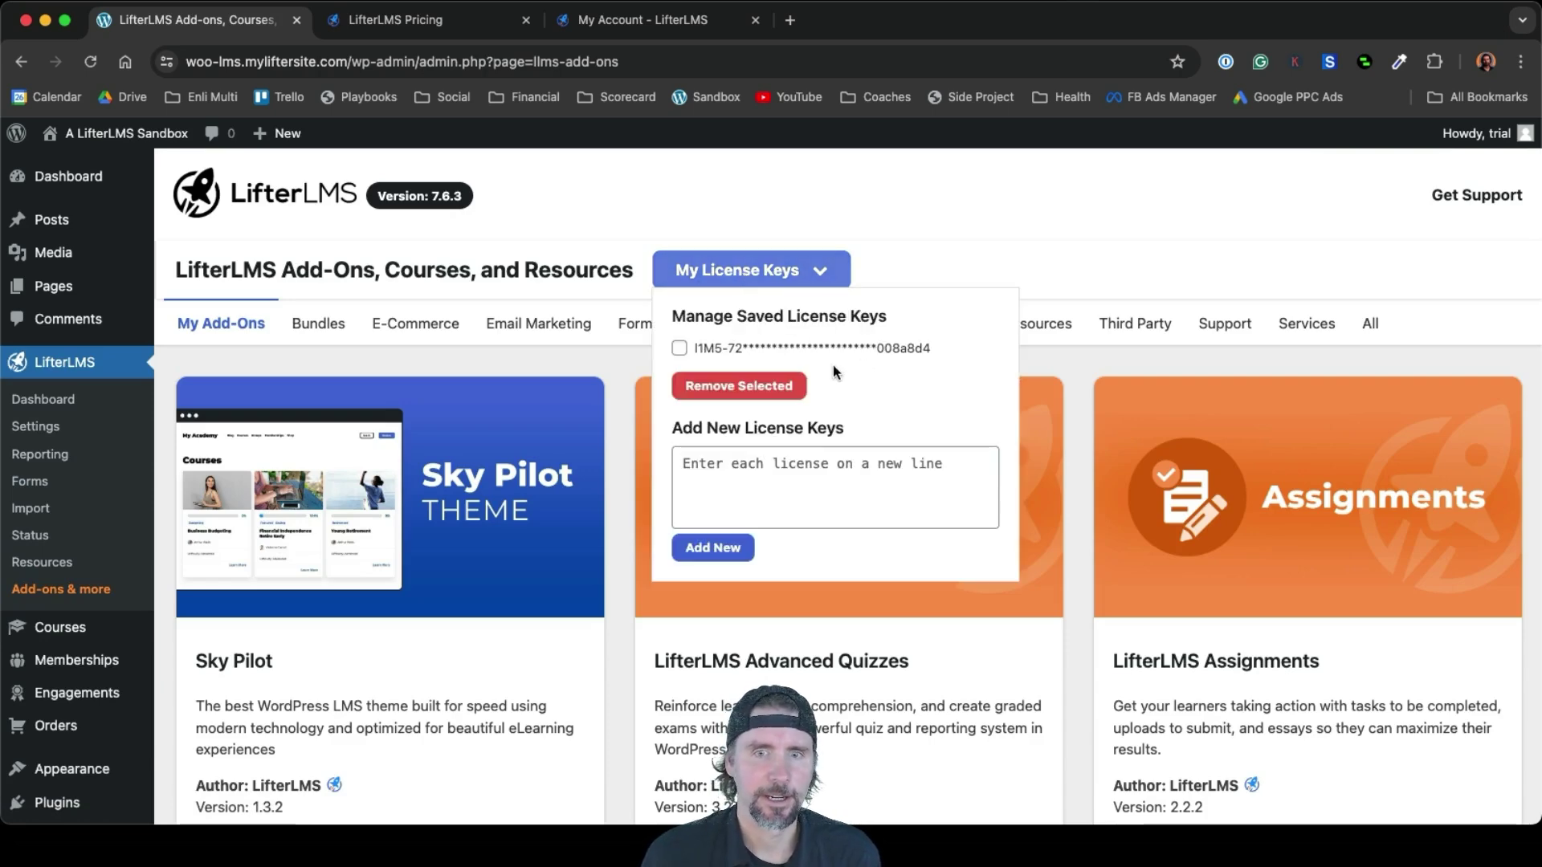
scroll(594, 660, down, 2)
scroll(595, 660, down, 3)
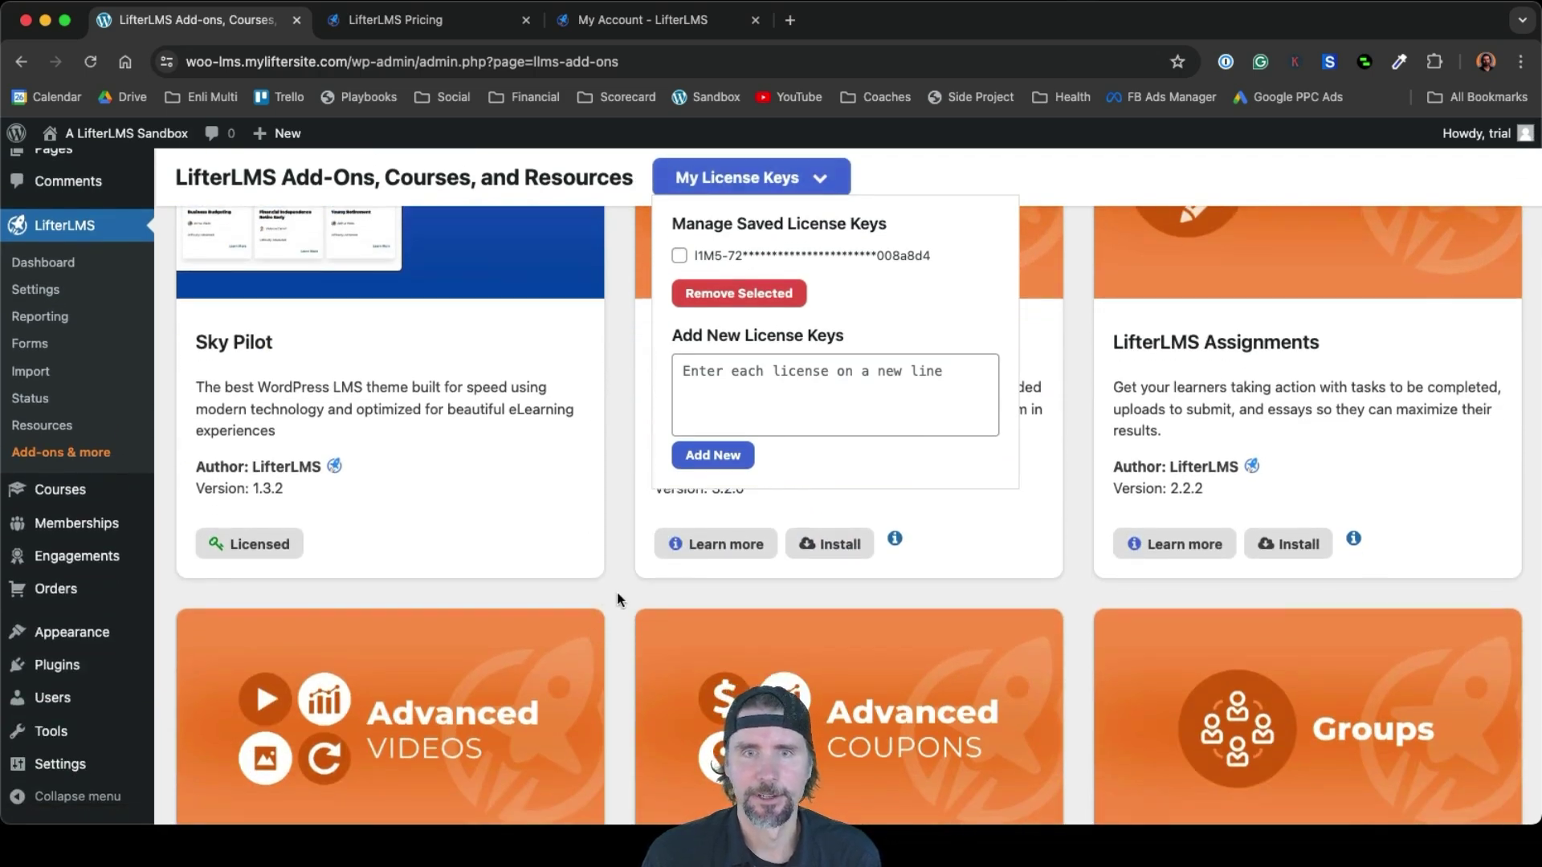
scroll(617, 595, down, 1)
click(790, 179)
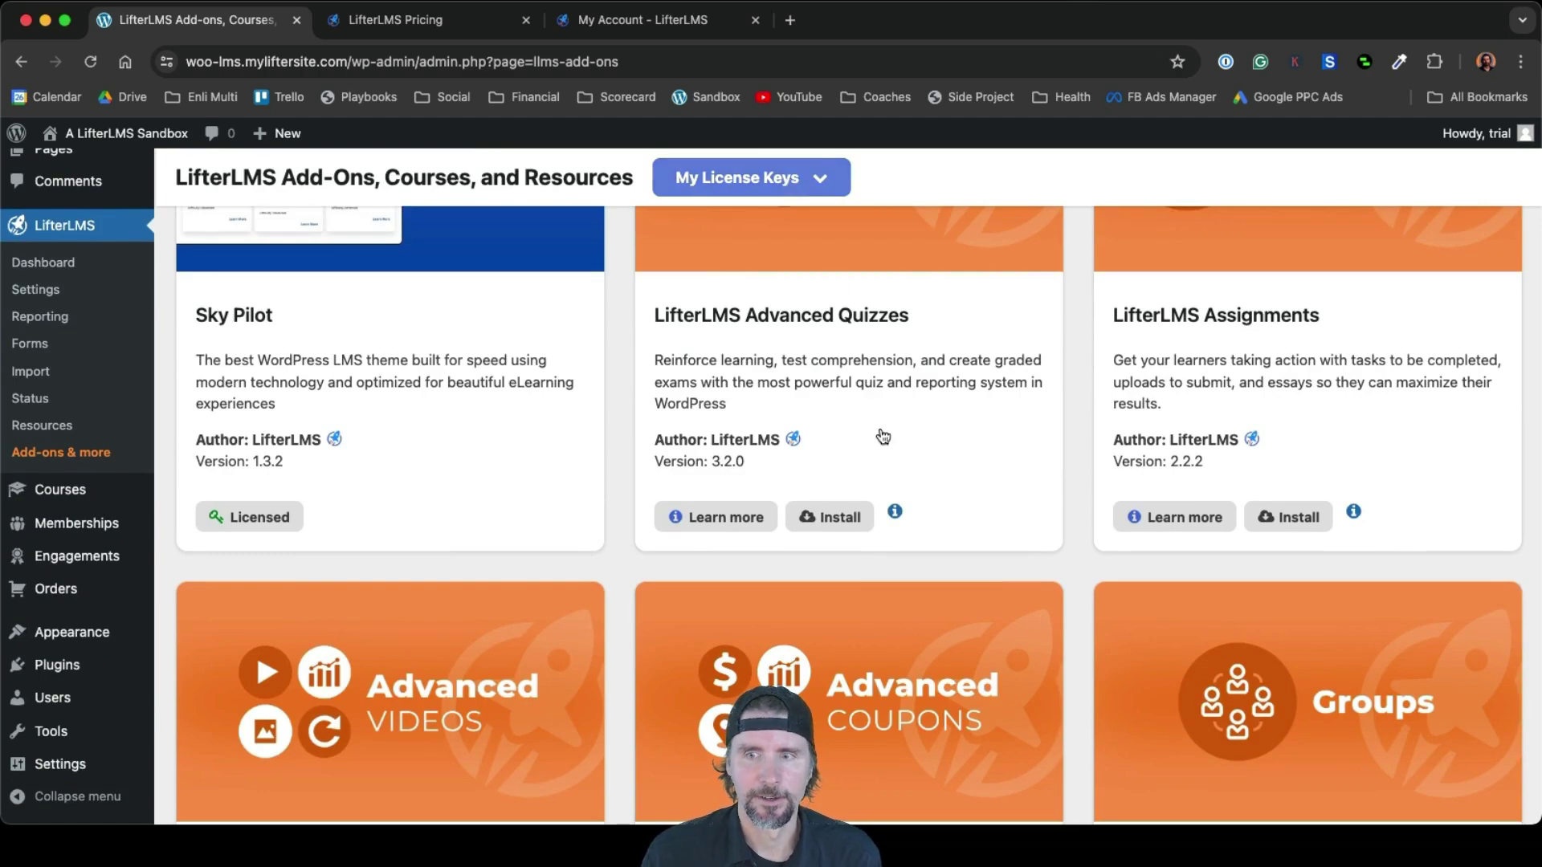
Scroll through the add-on cards, then visit the site's public Blog page
scroll(879, 437, down, 1)
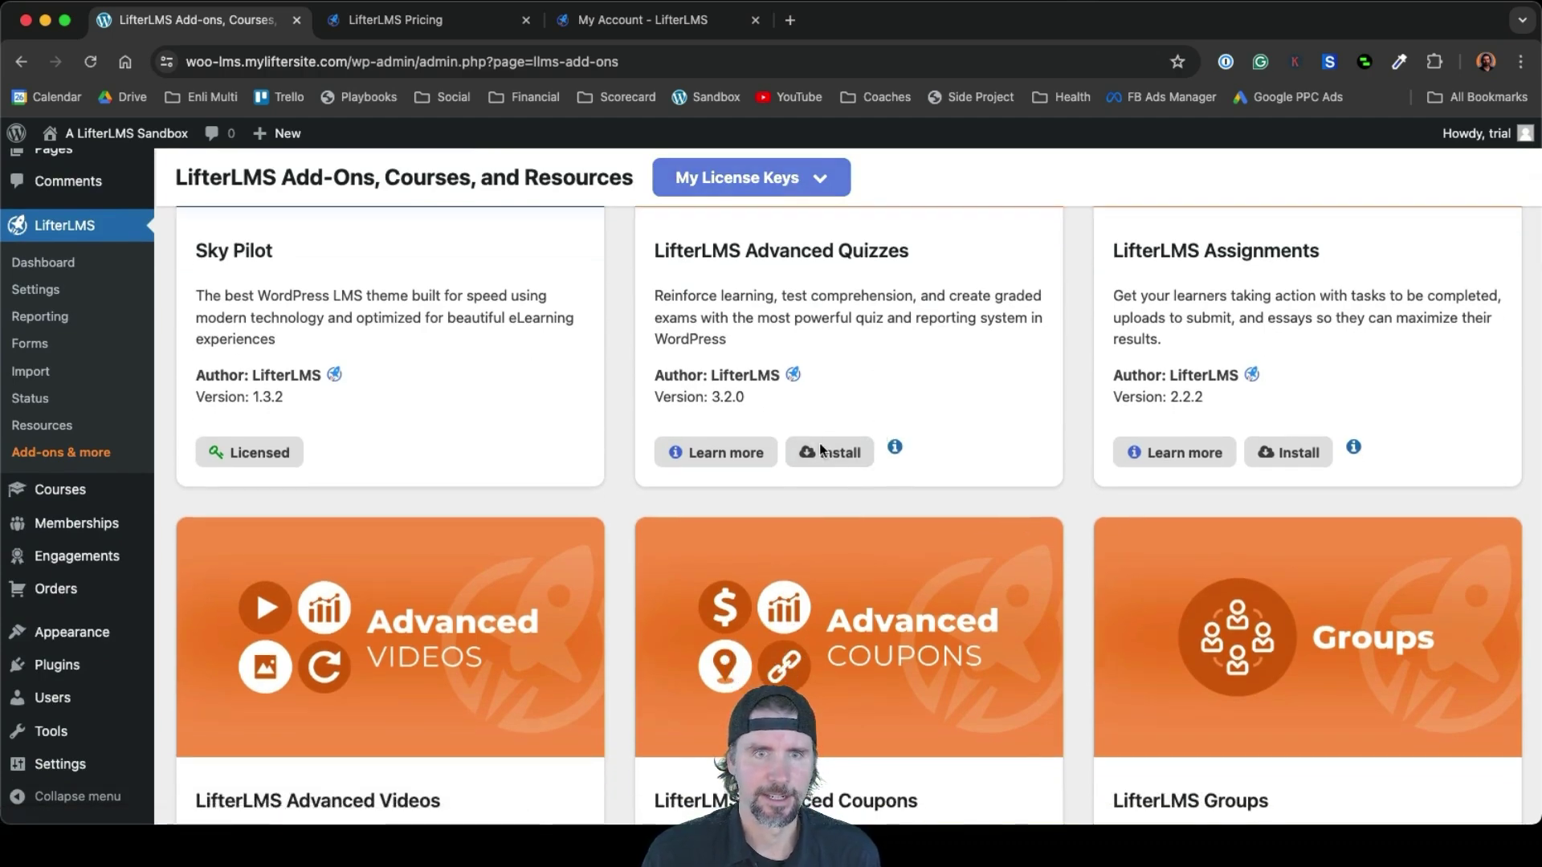
scroll(819, 442, down, 12)
scroll(808, 624, down, 12)
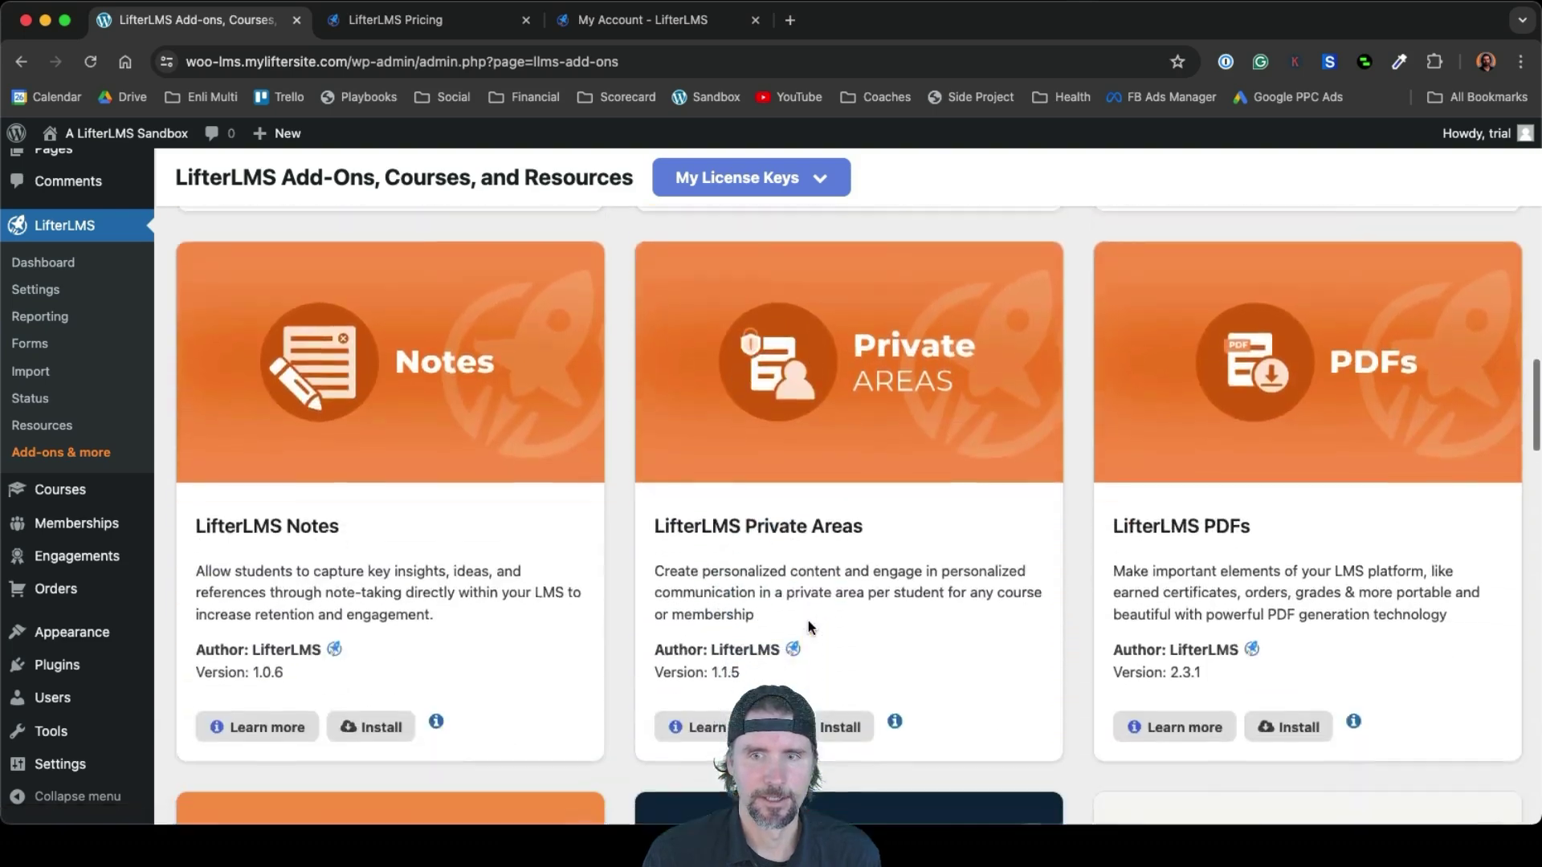
scroll(810, 628, down, 8)
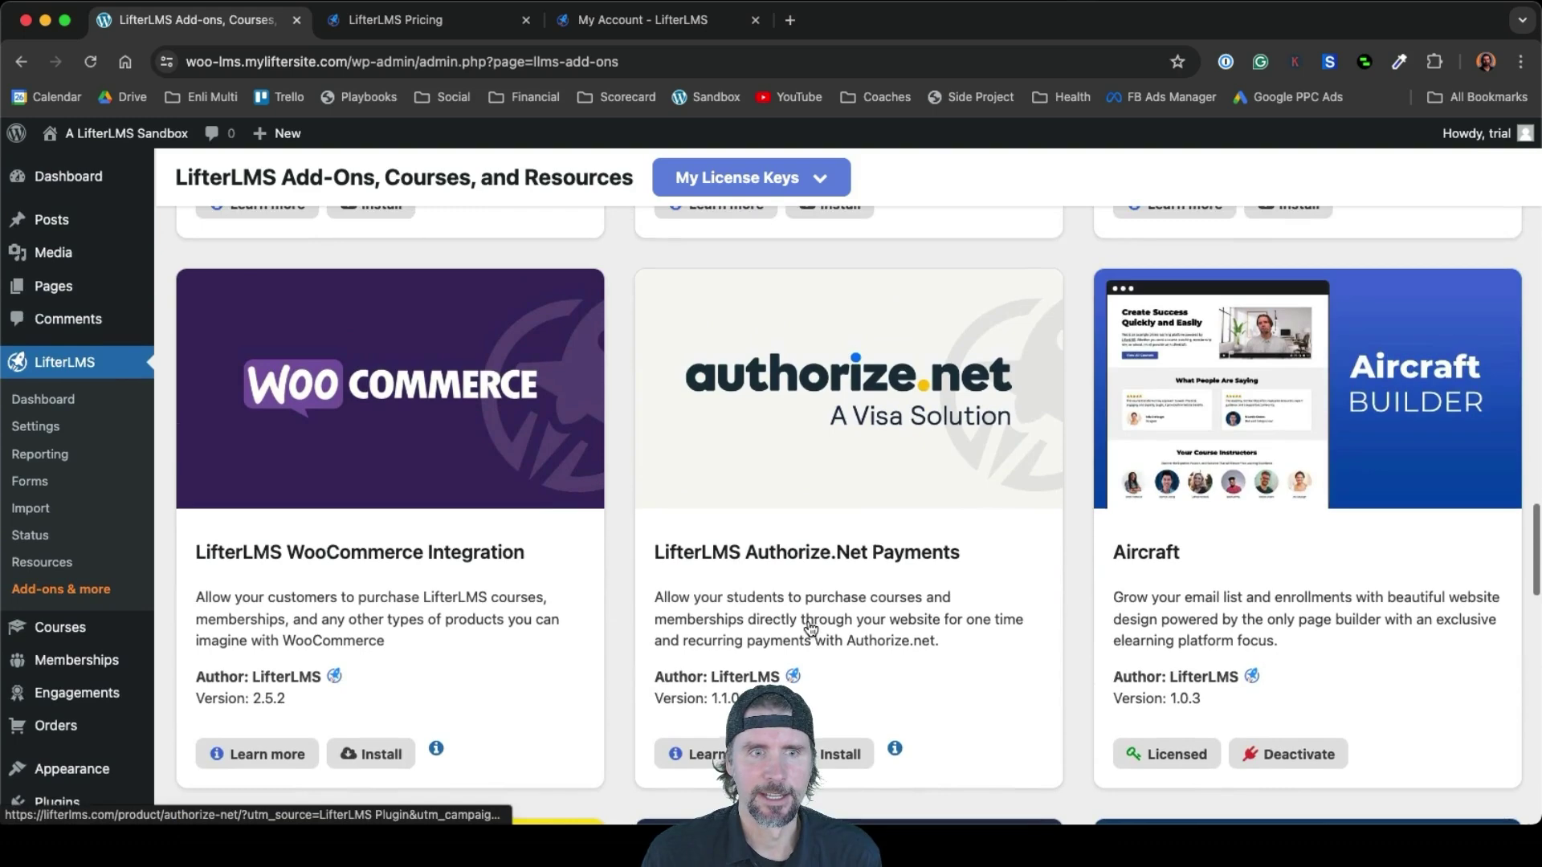
scroll(212, 338, down, 1)
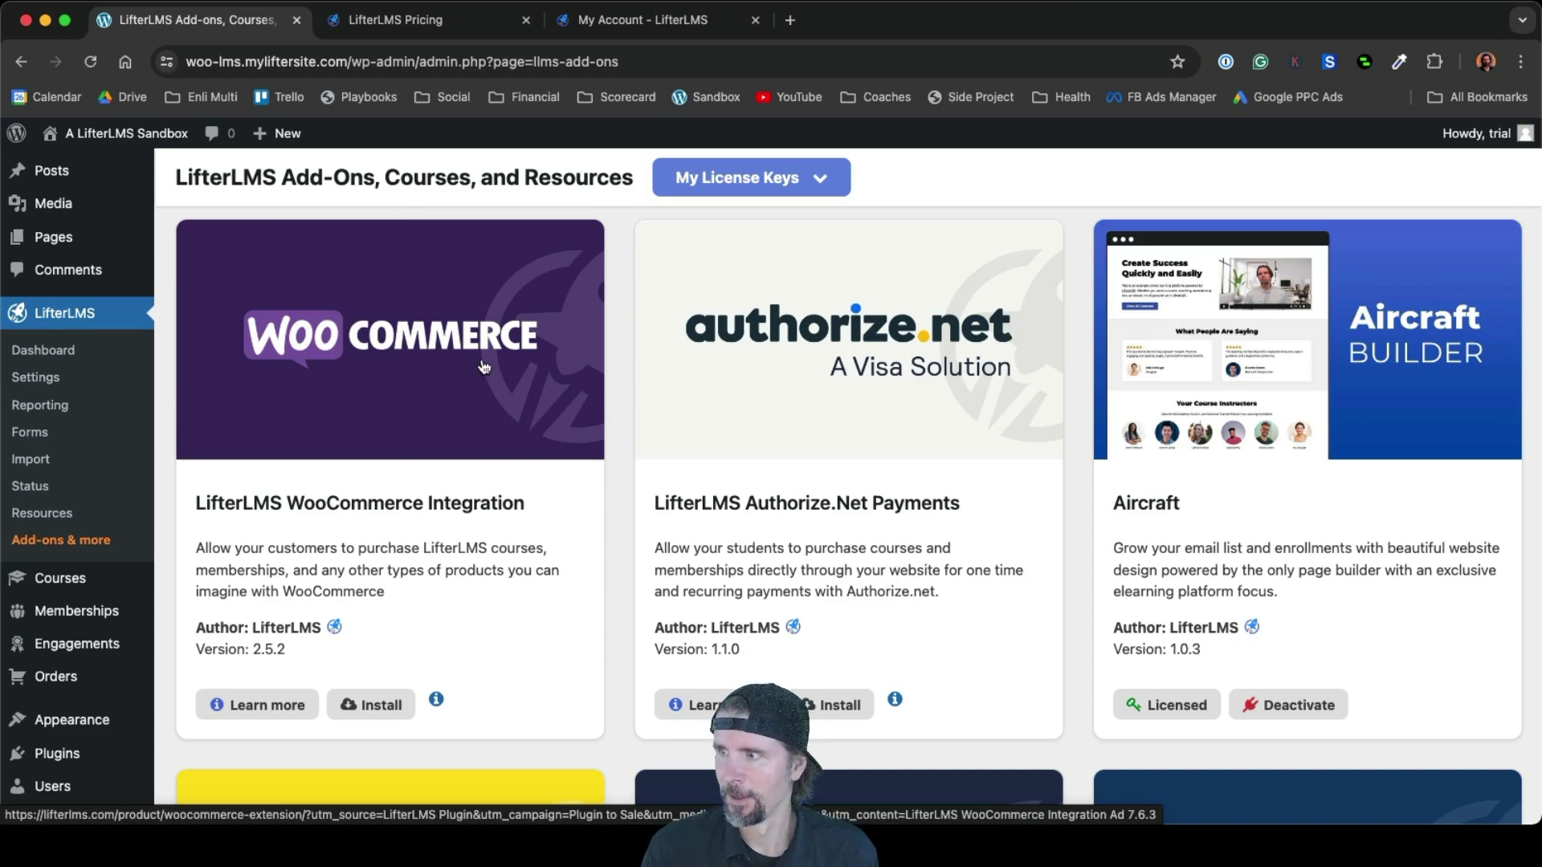
scroll(484, 367, down, 15)
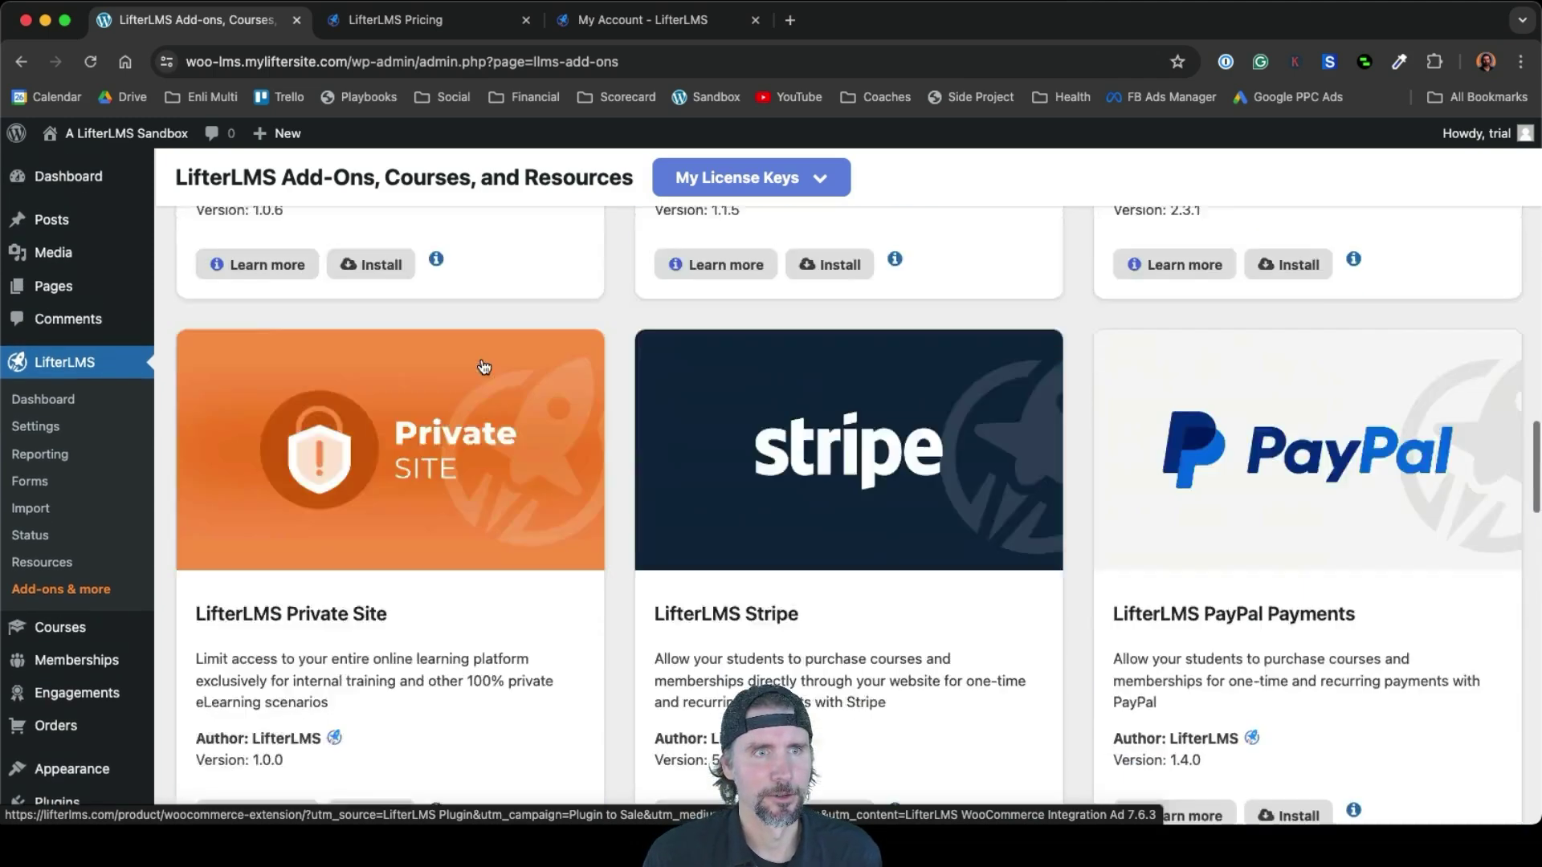
mouse_move(134, 147)
click(100, 164)
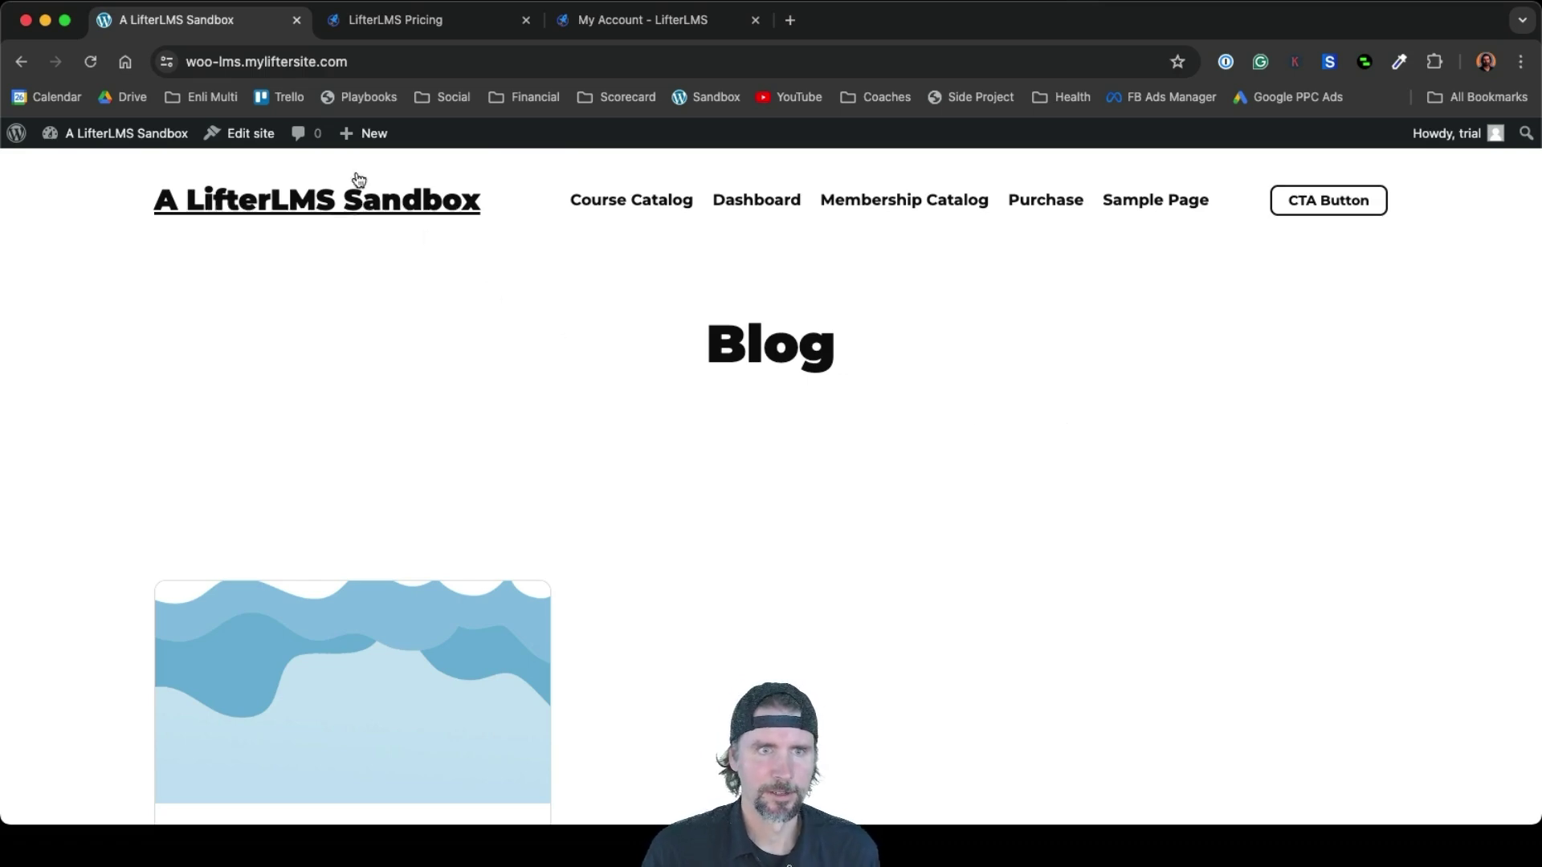
Use the admin bar's + New > Page to open an untitled page in the block editor
mouse_move(354, 148)
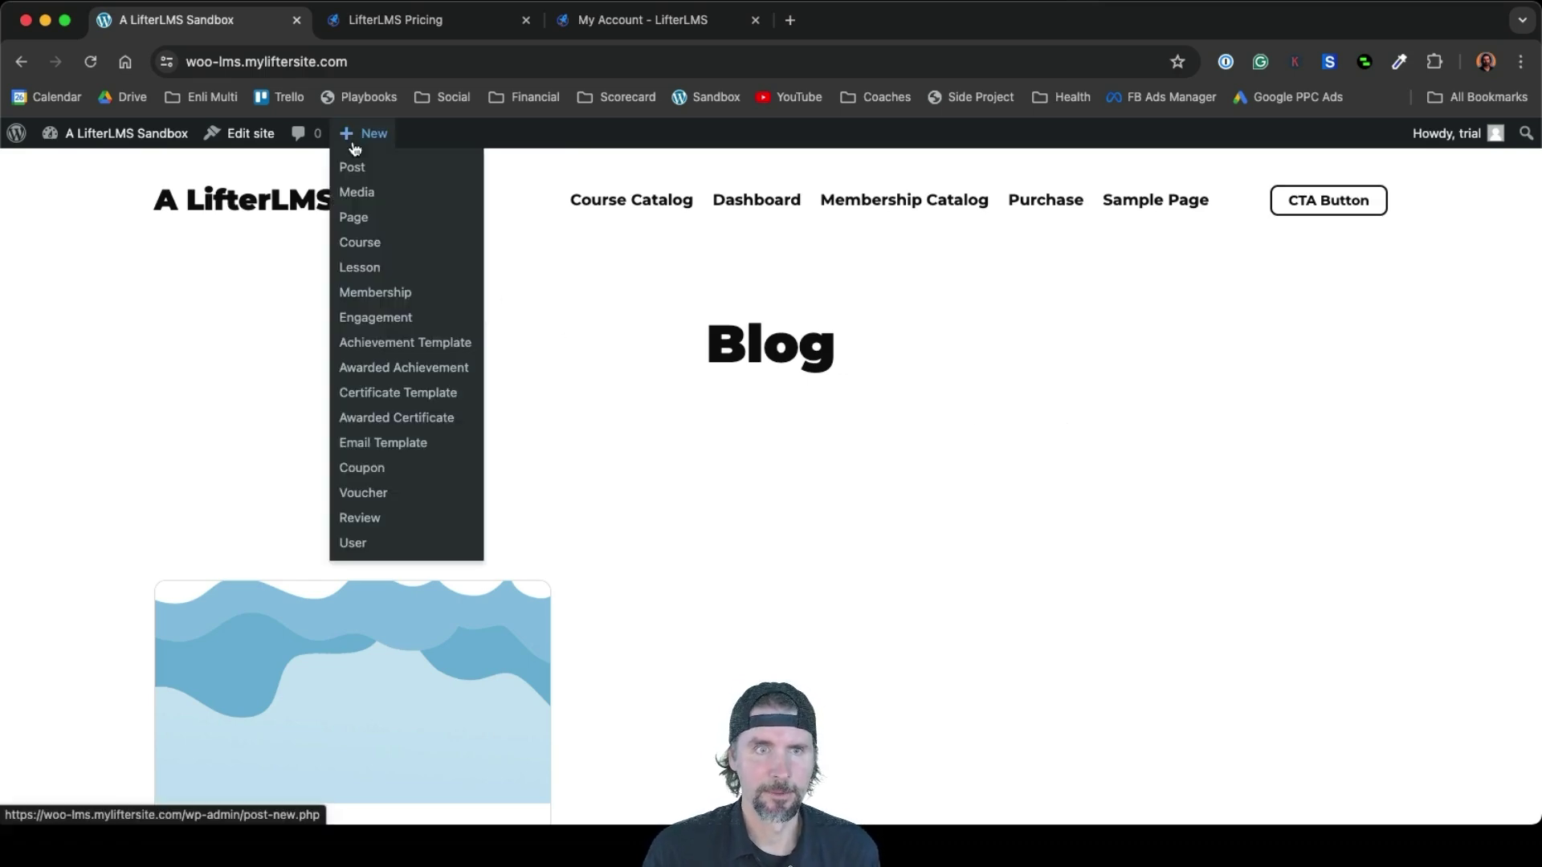
click(360, 219)
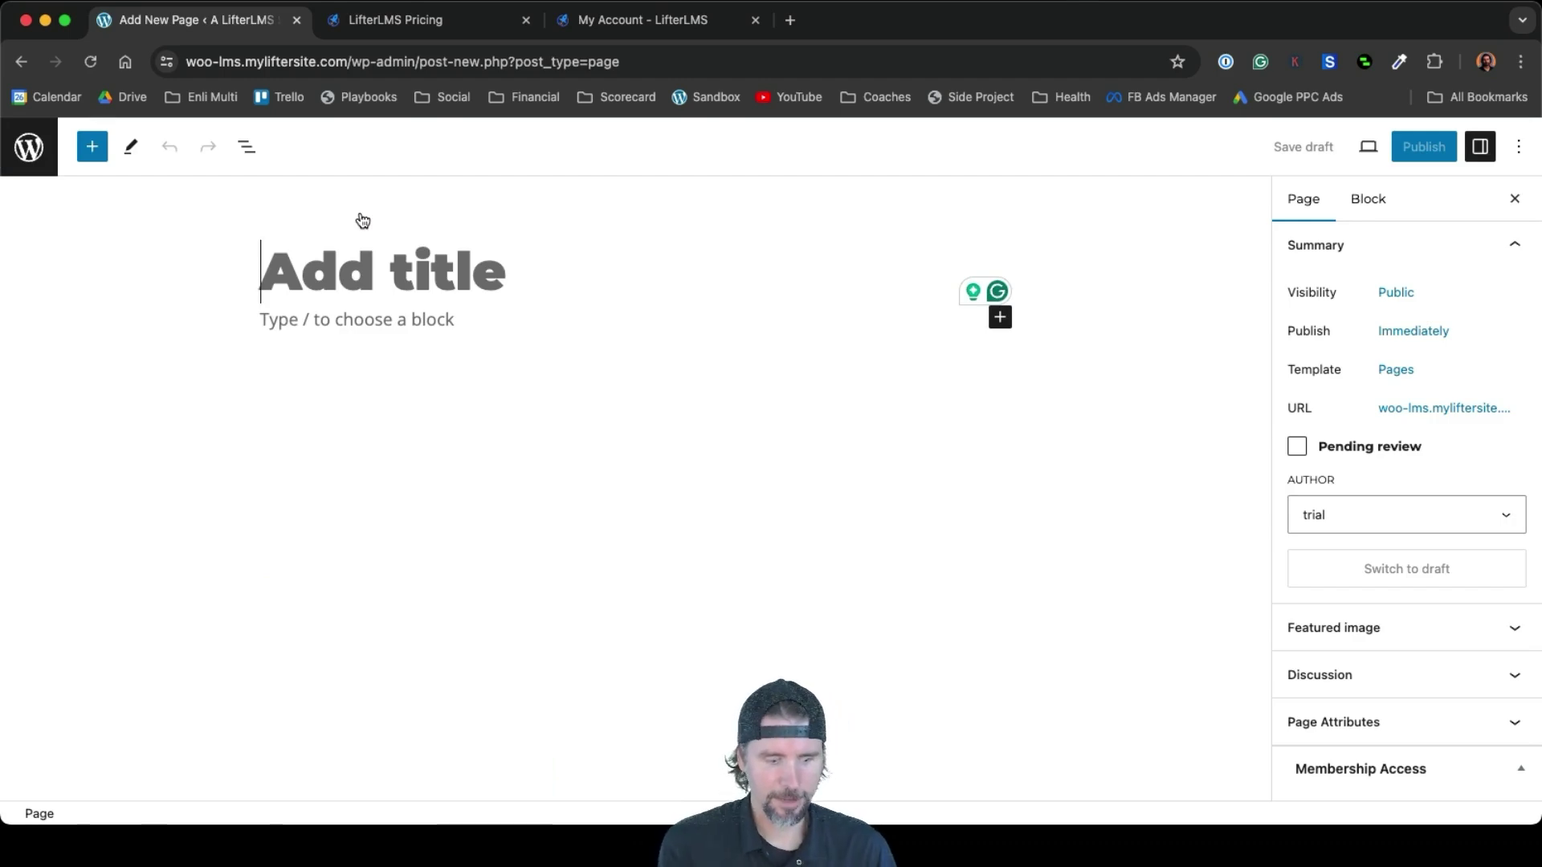
Title the page 'Welcome' and browse to the Aircraft - Hero pattern category
text(Welcome)
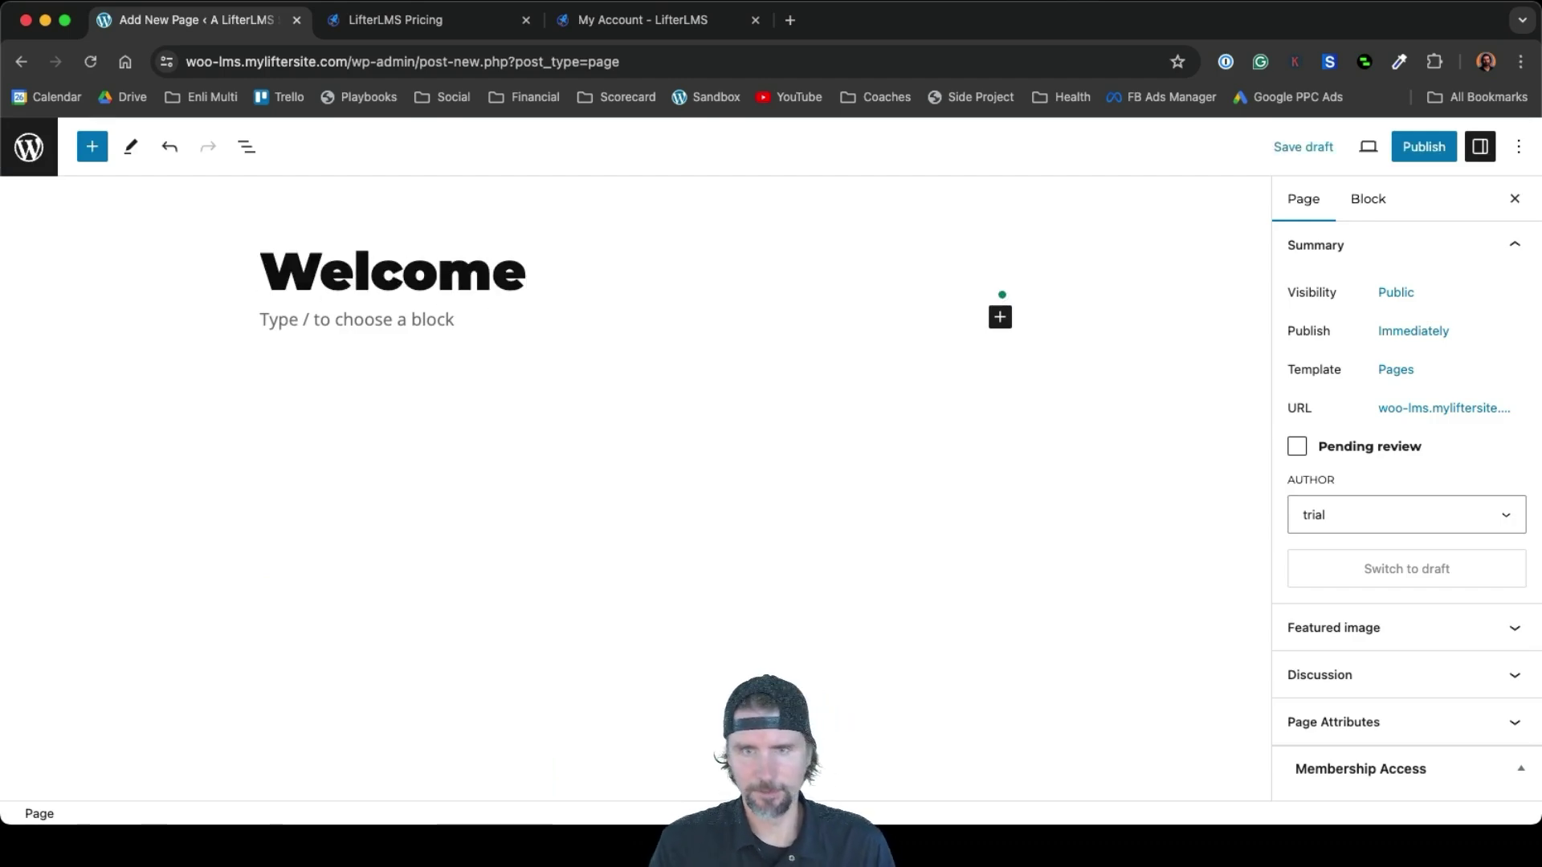
click(297, 323)
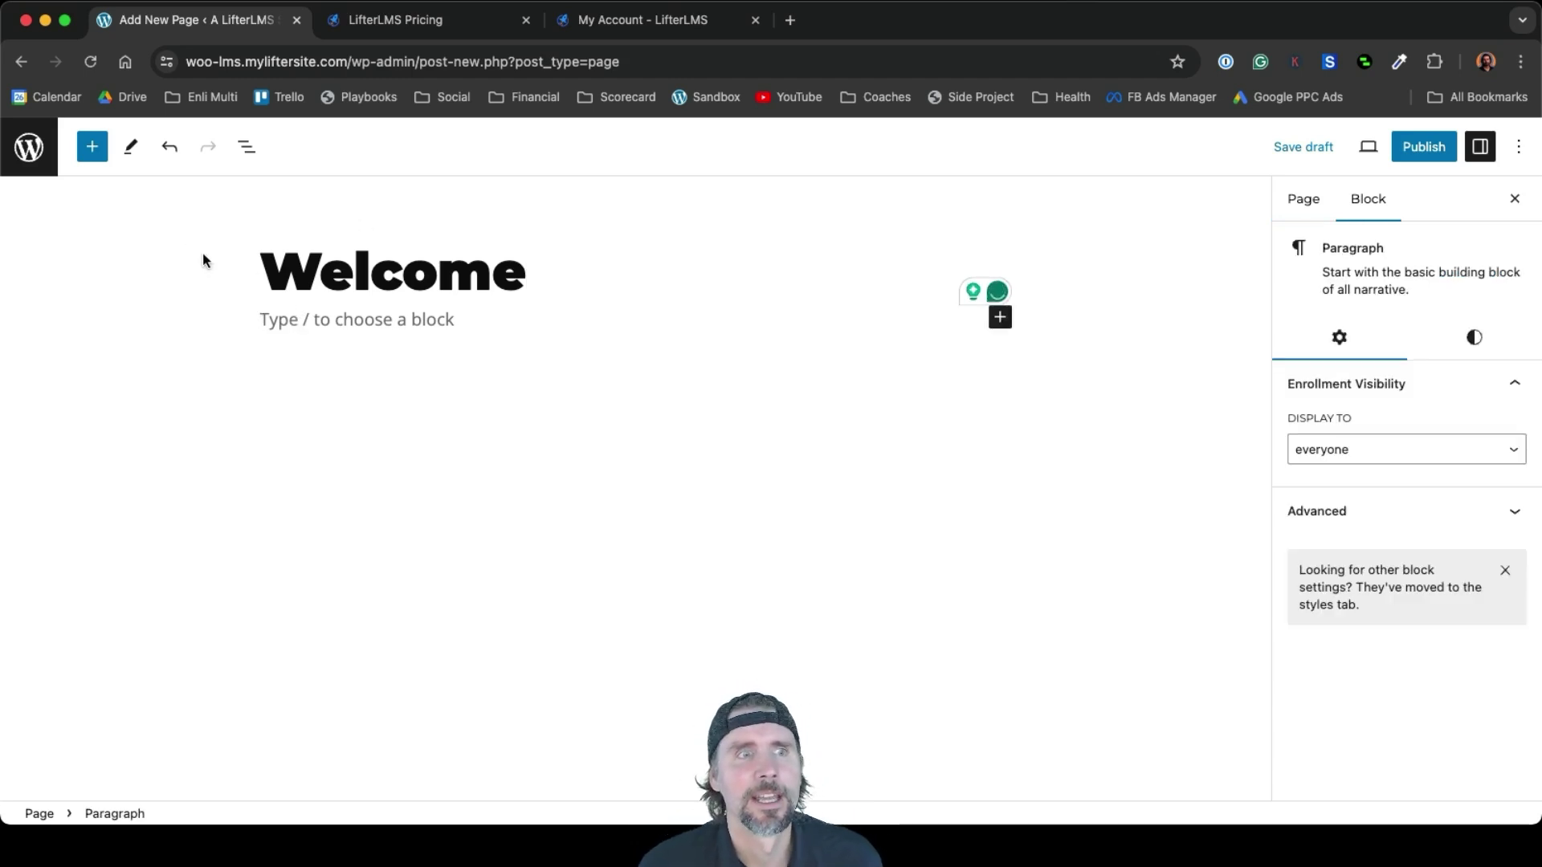
click(93, 148)
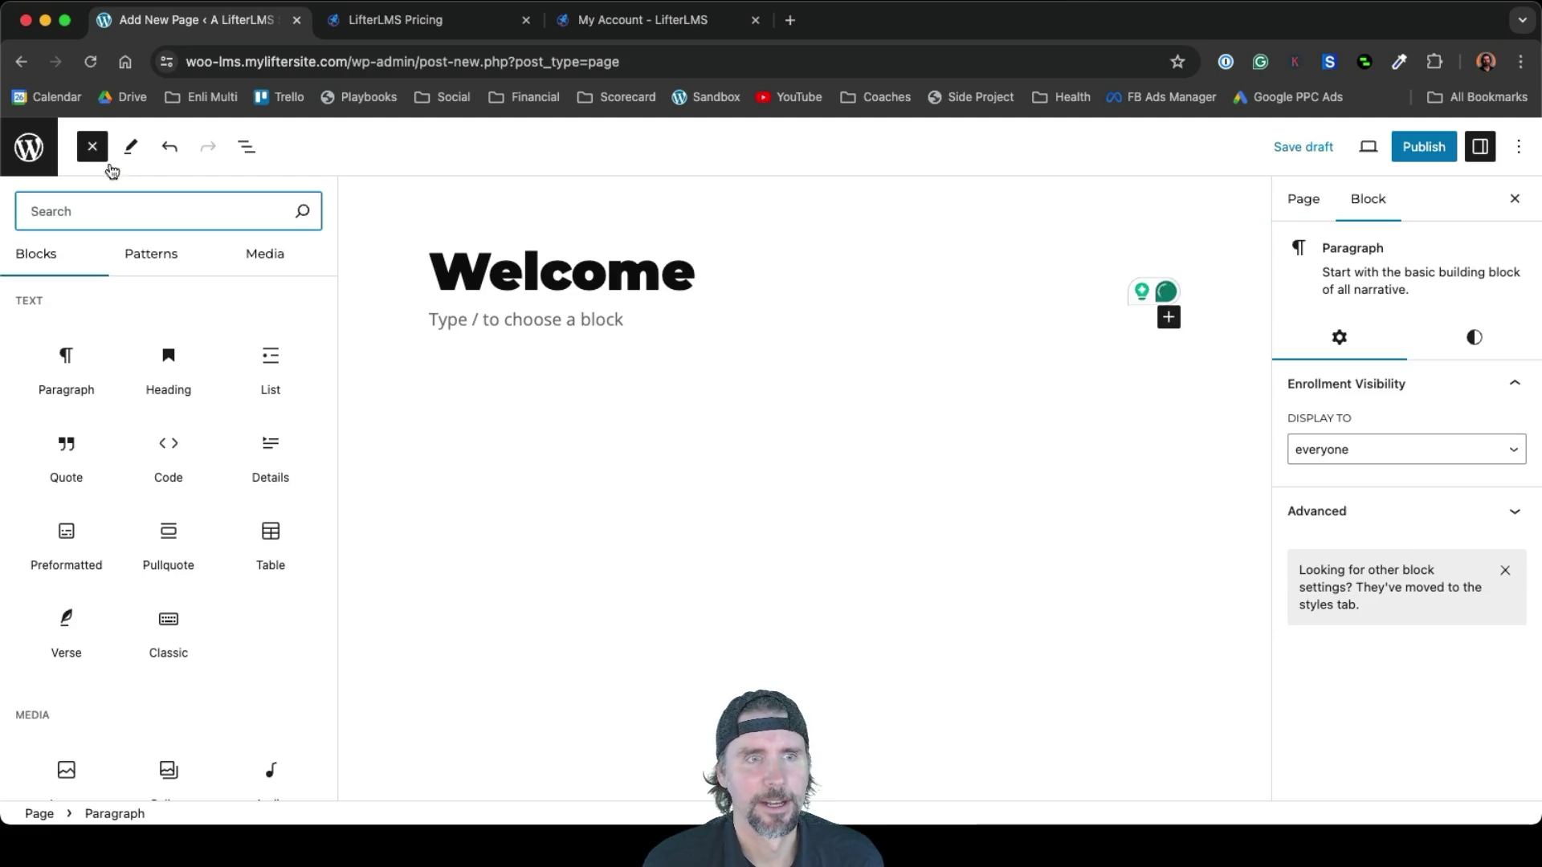
click(155, 257)
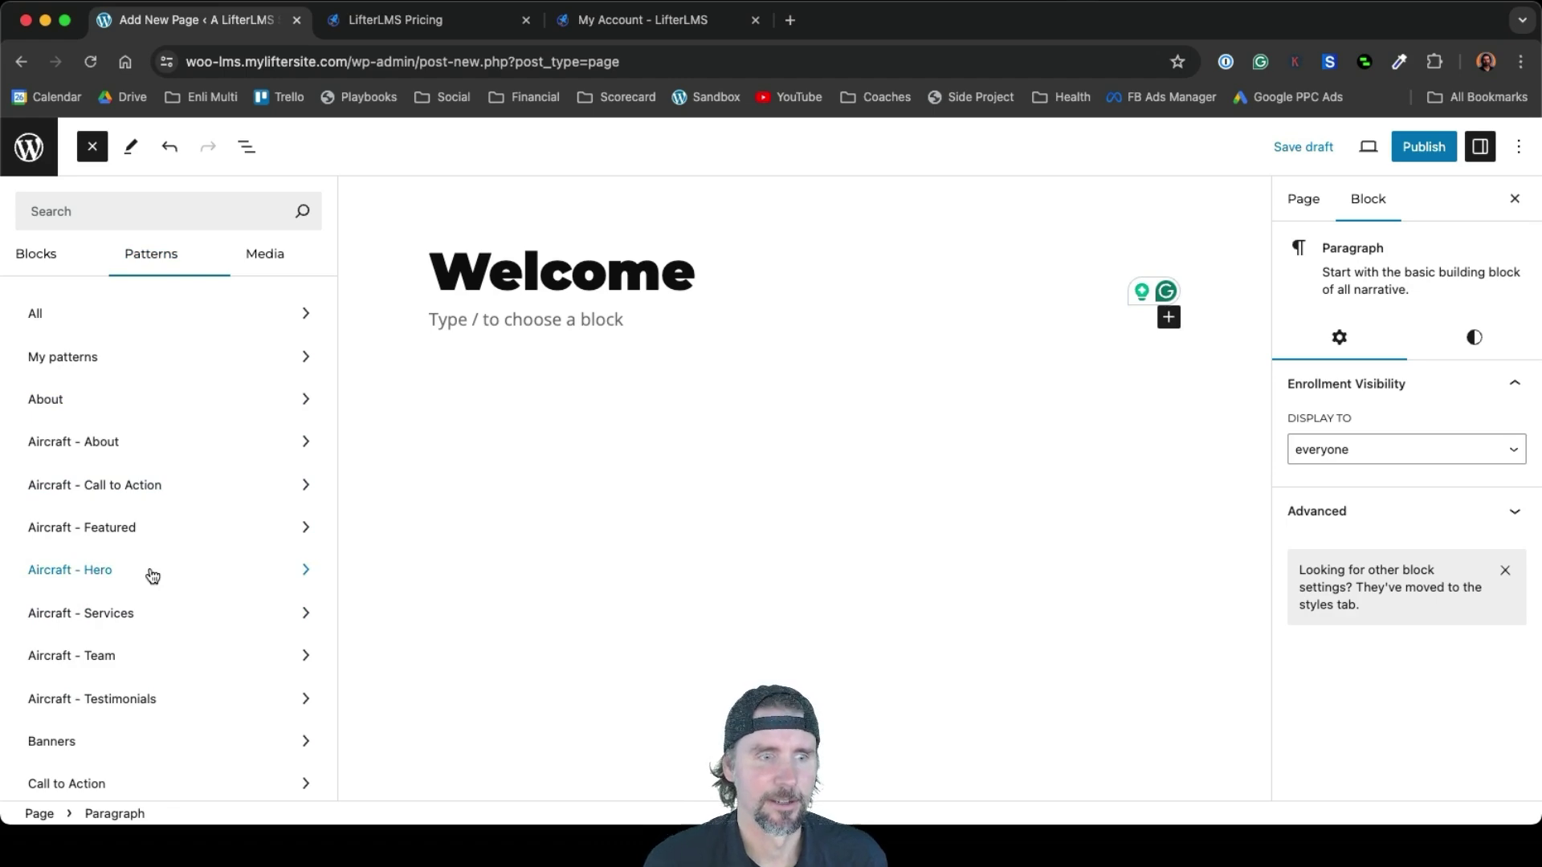
scroll(152, 576, down, 2)
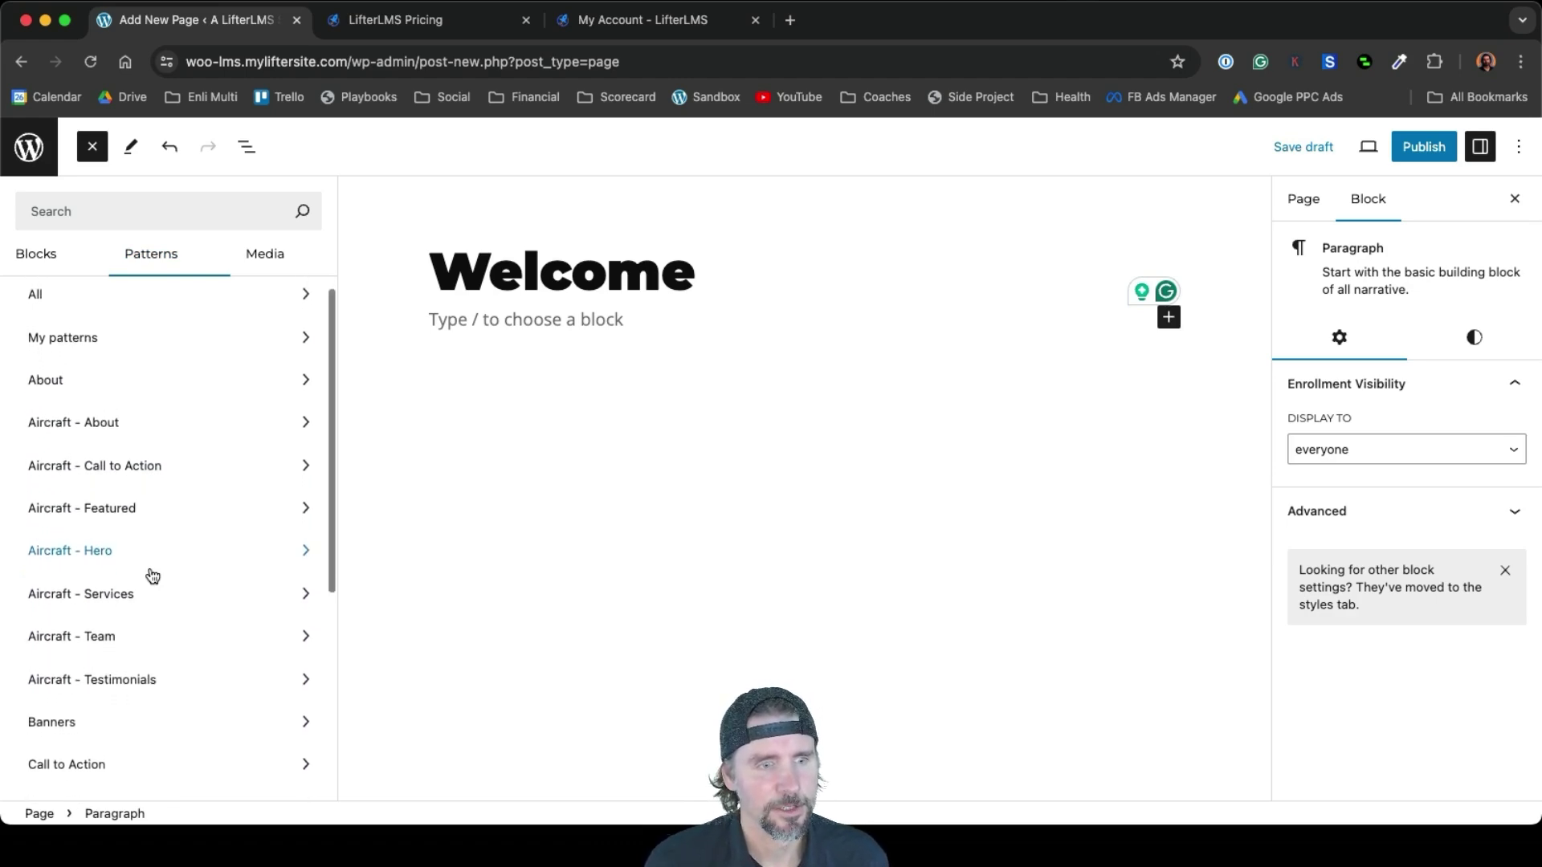
scroll(151, 575, up, 1)
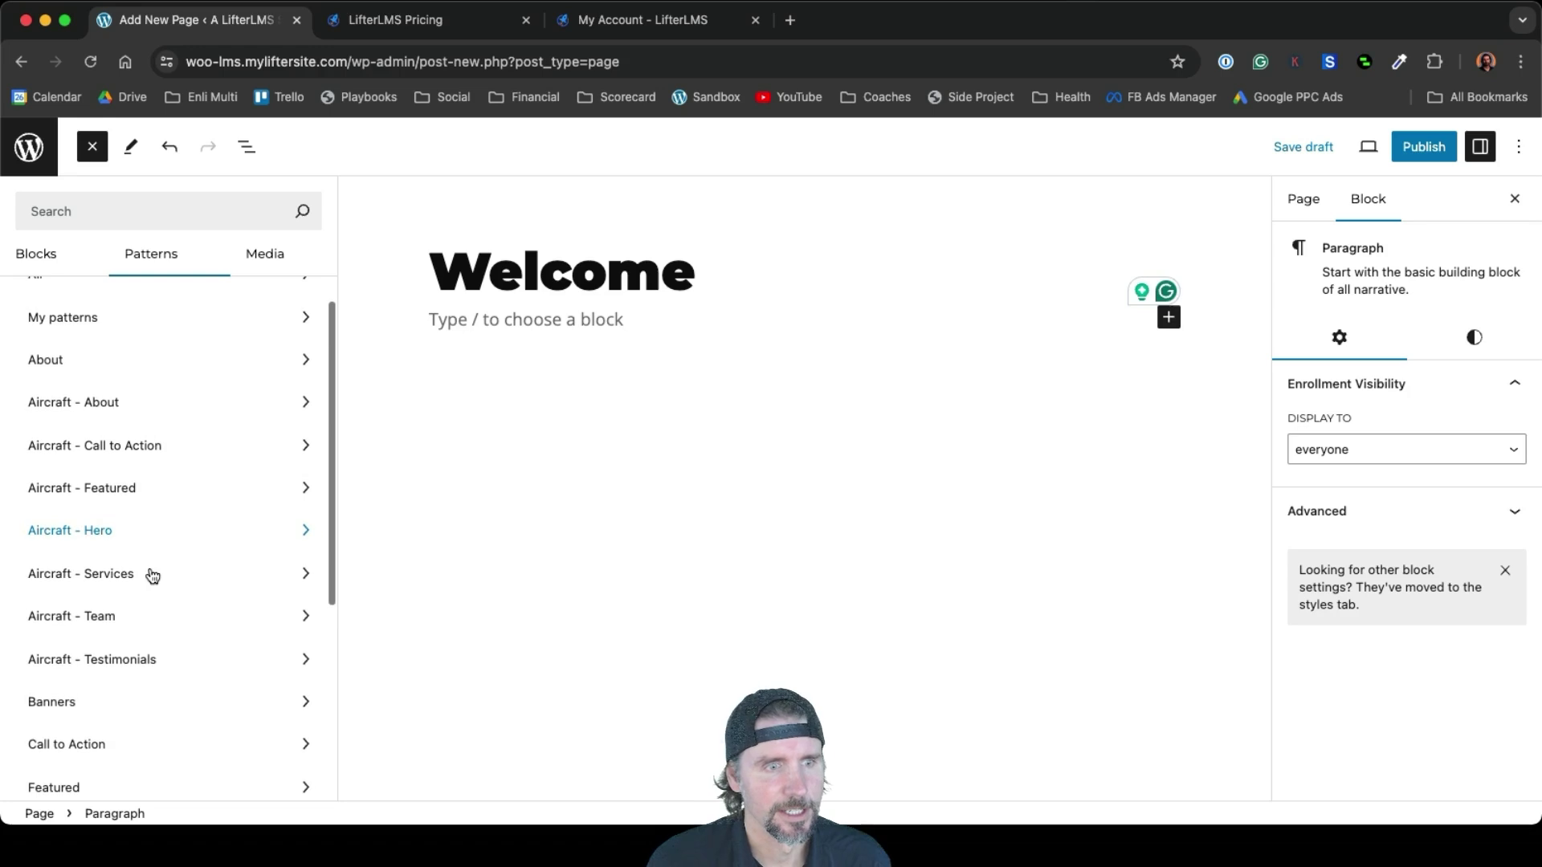
click(120, 549)
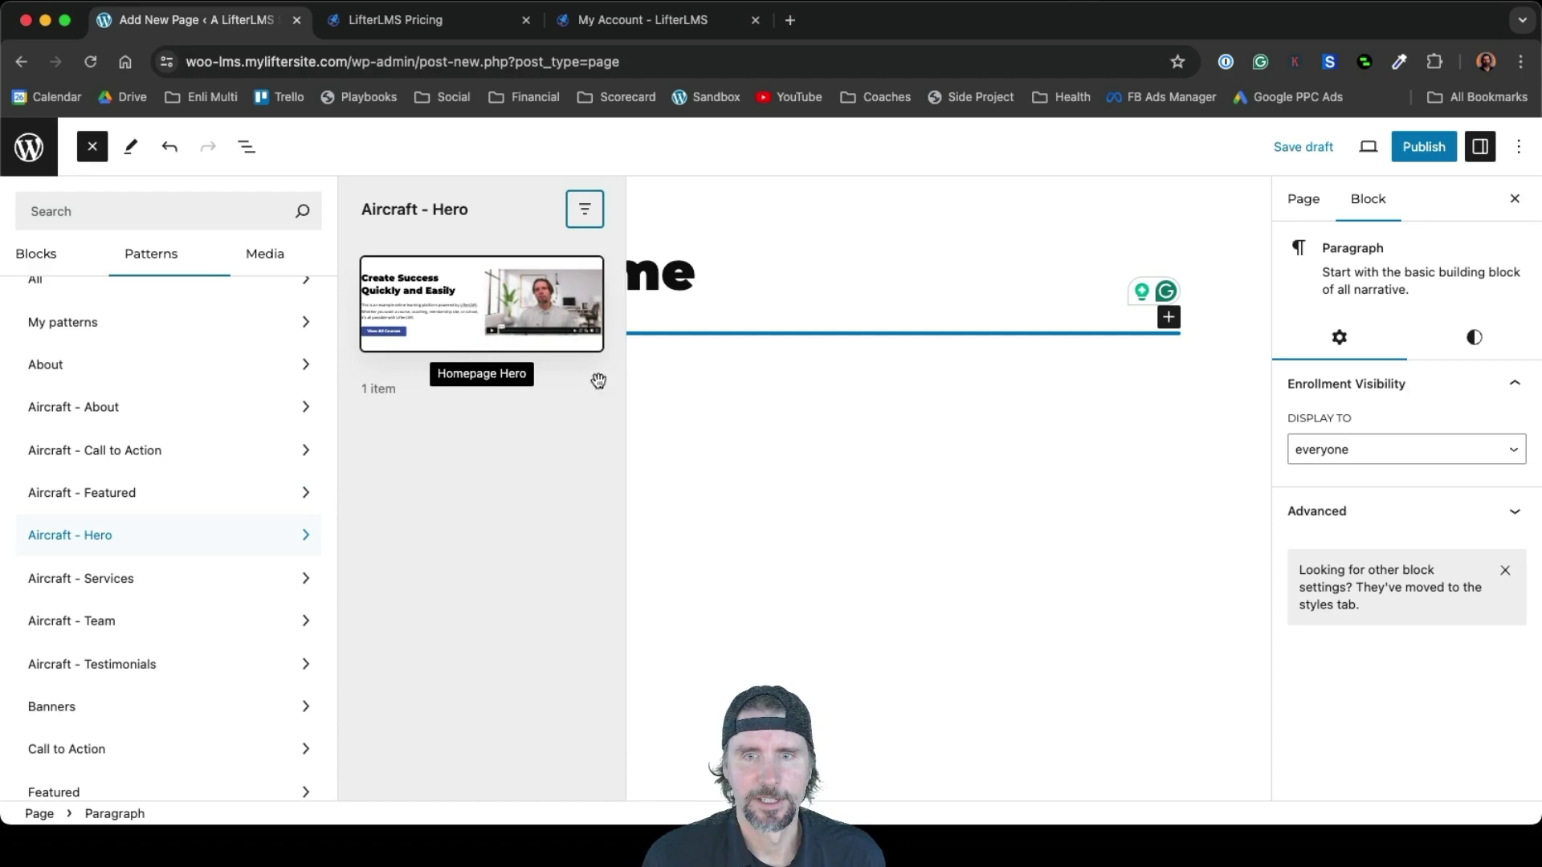
Insert the Homepage Hero, Trusted by Leading Companies logos, and membership call-to-action-with-image patterns
click(481, 303)
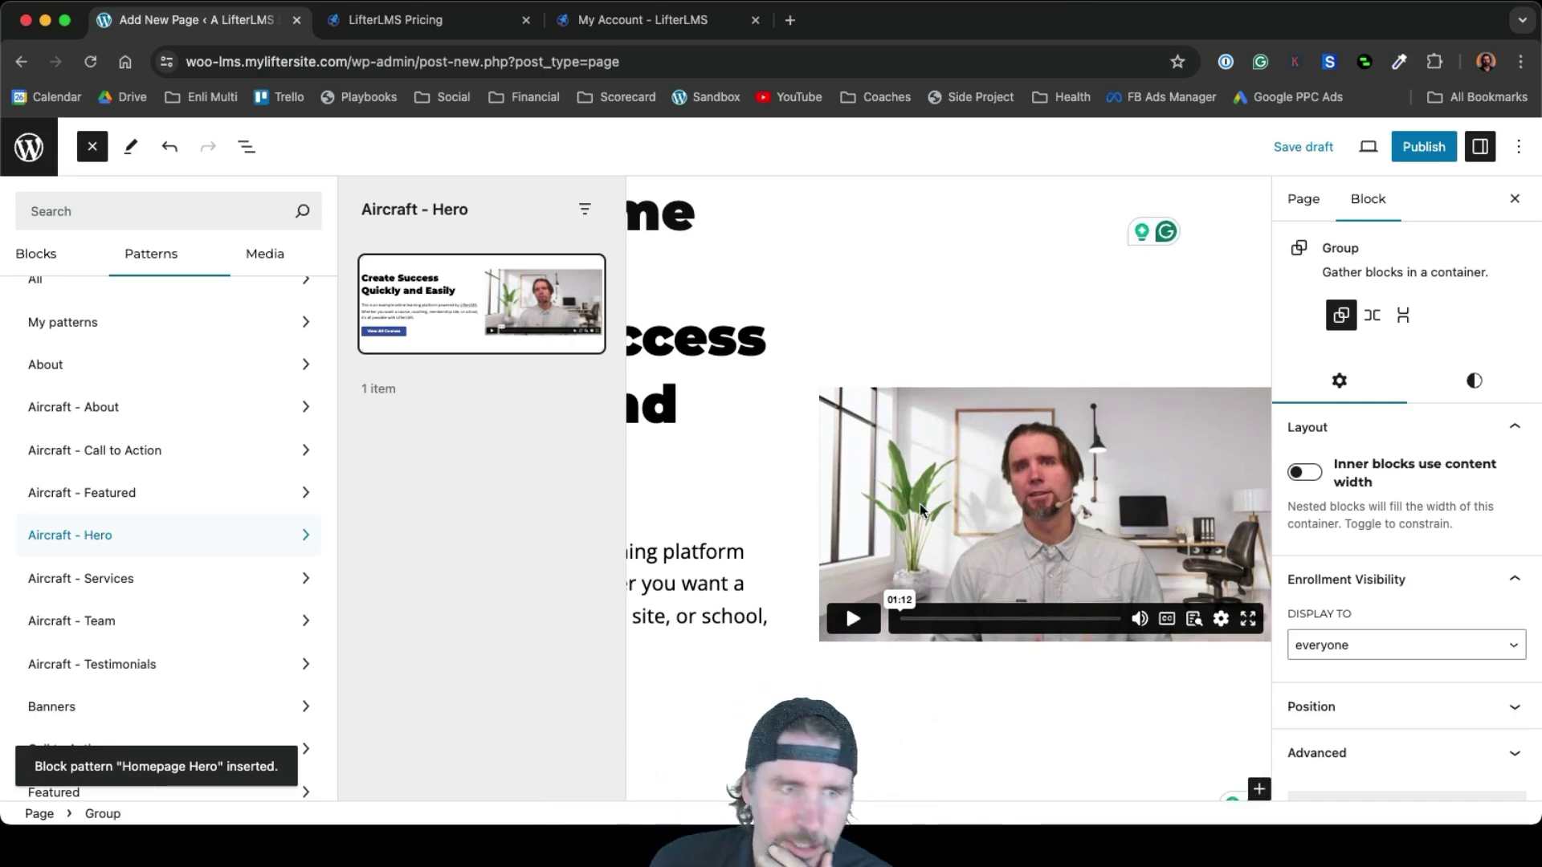
scroll(277, 539, down, 2)
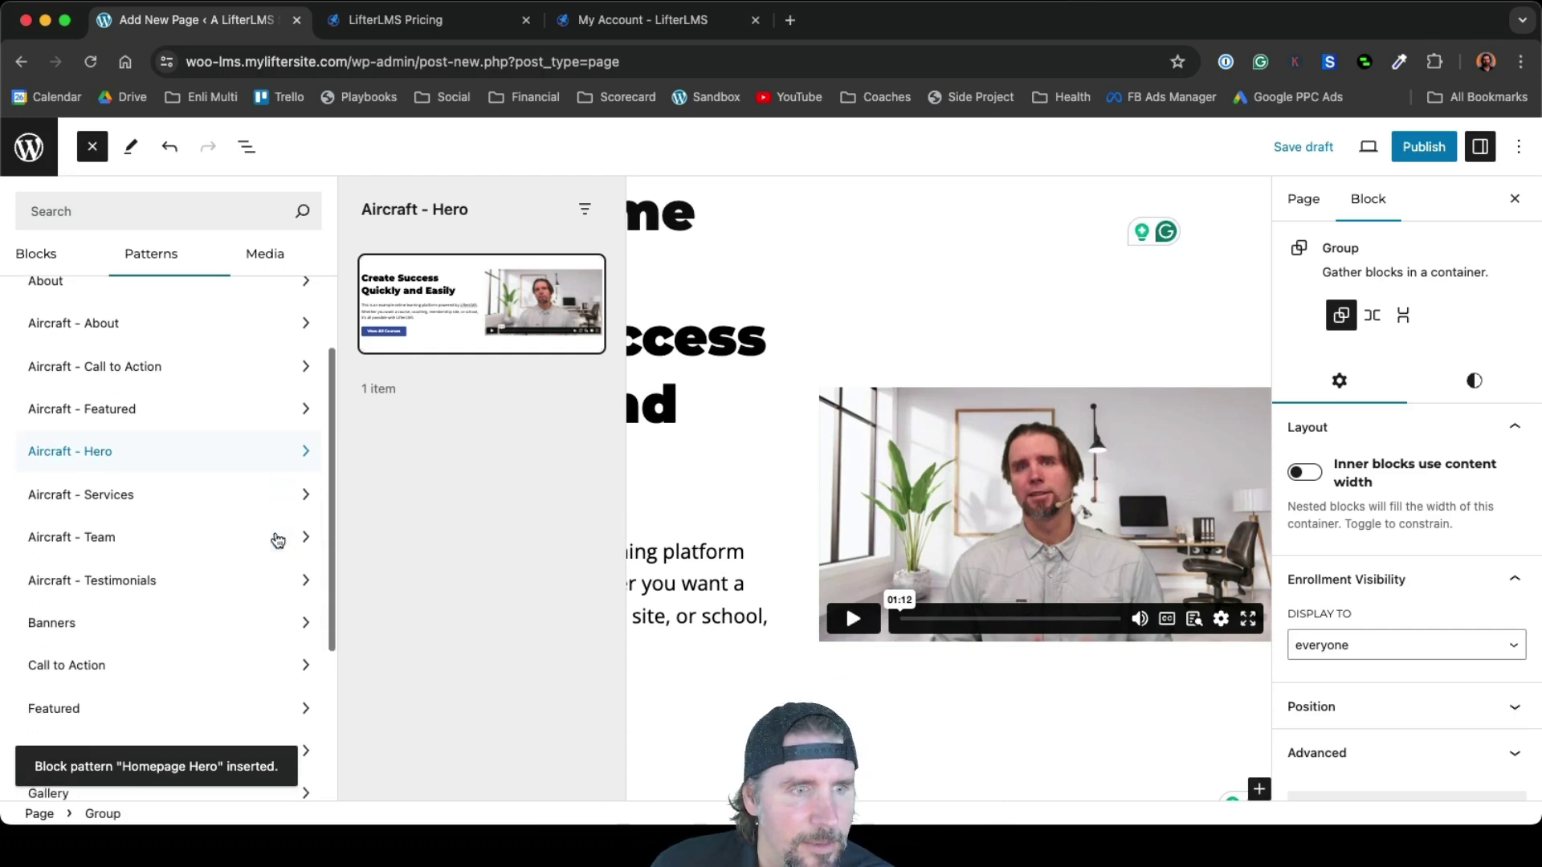
click(165, 584)
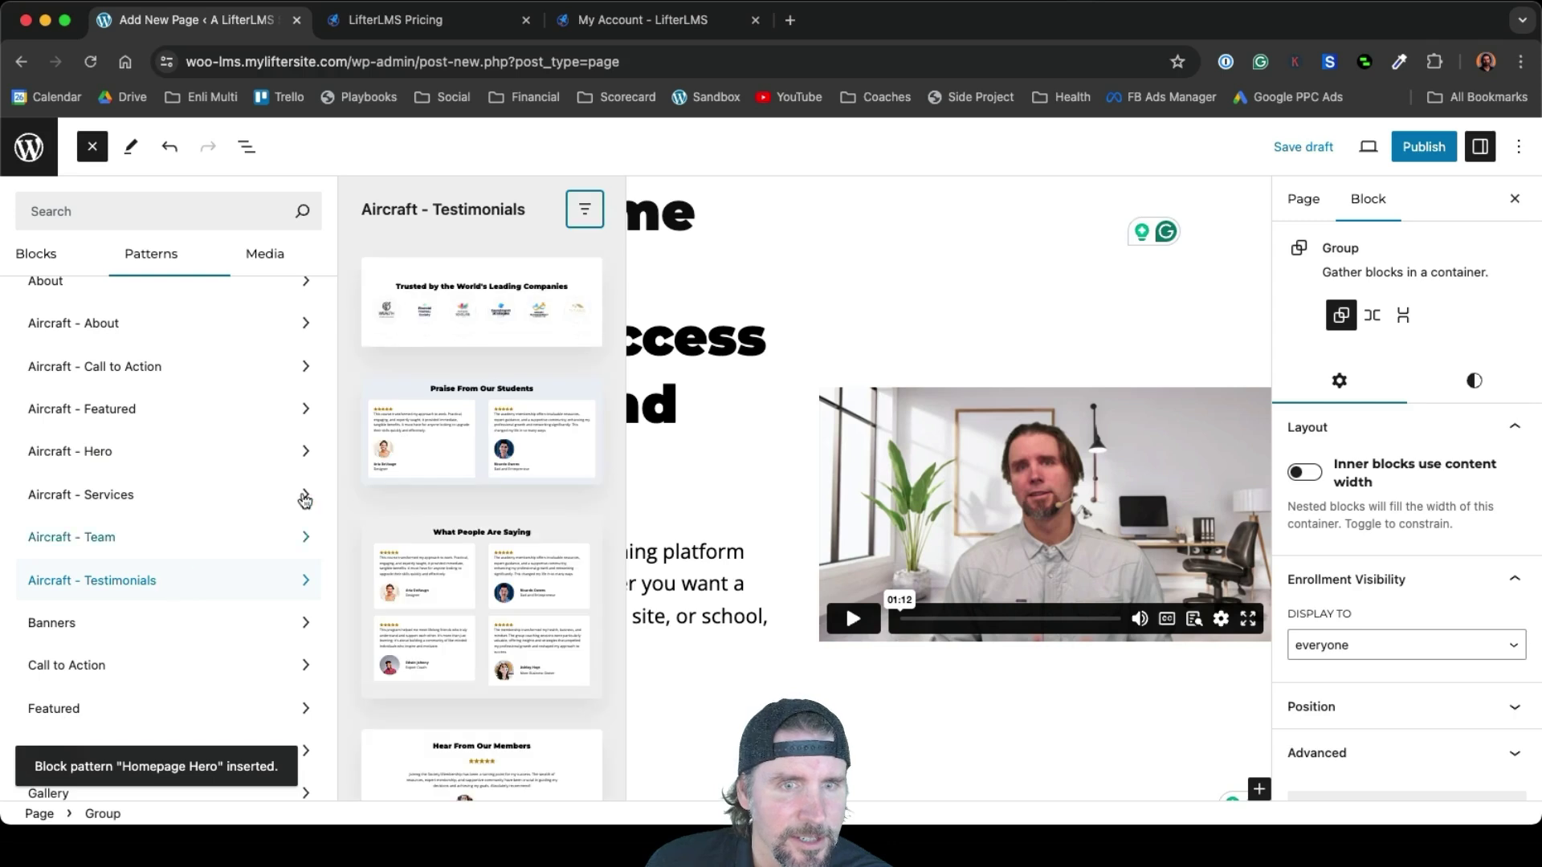
click(427, 329)
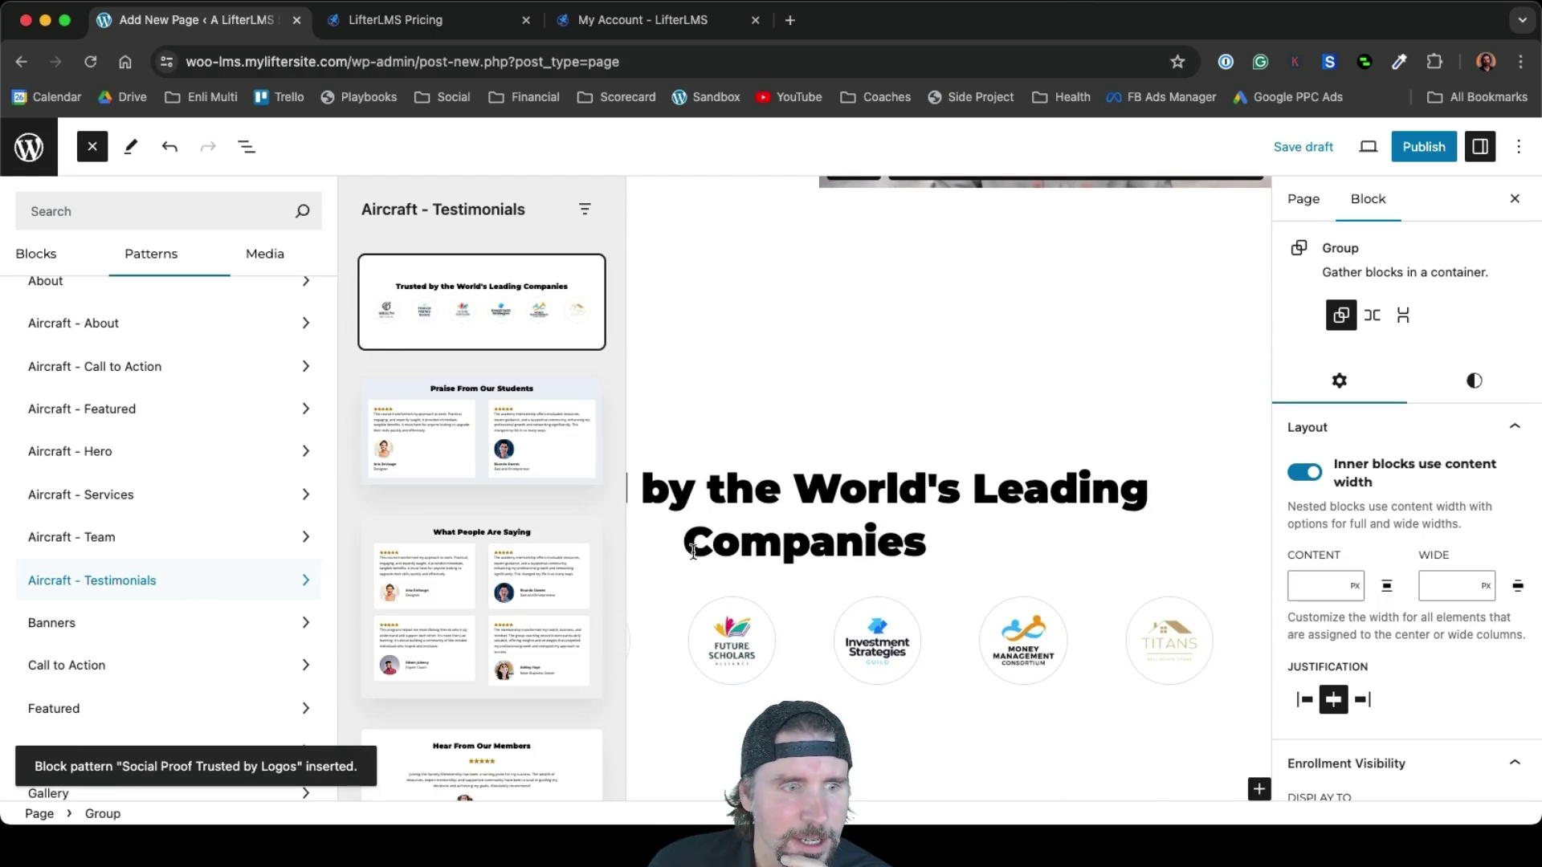
click(172, 376)
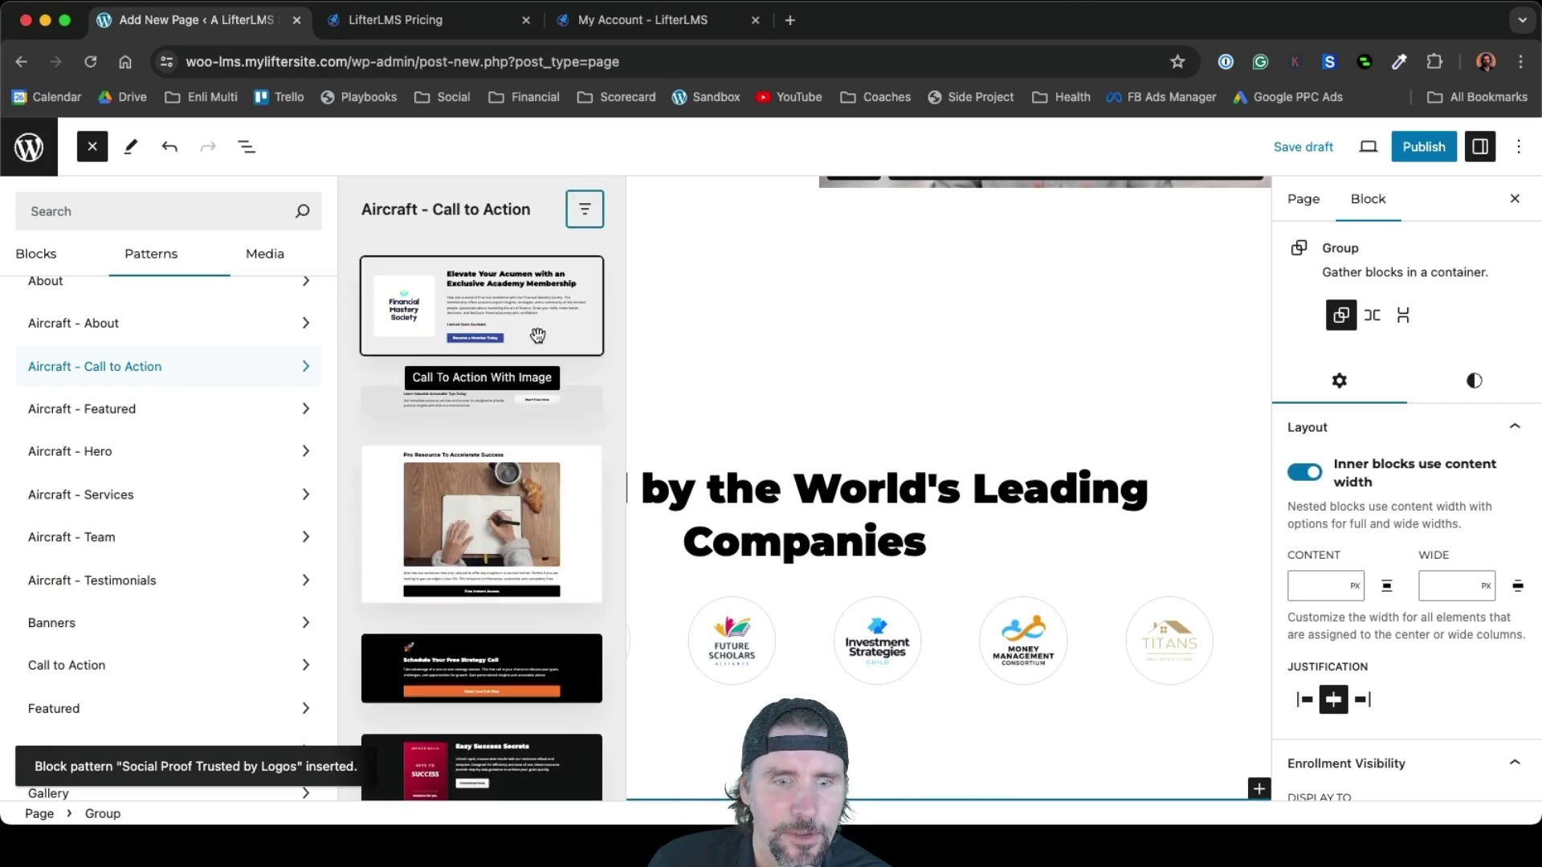
scroll(537, 335, down, 3)
scroll(538, 336, up, 3)
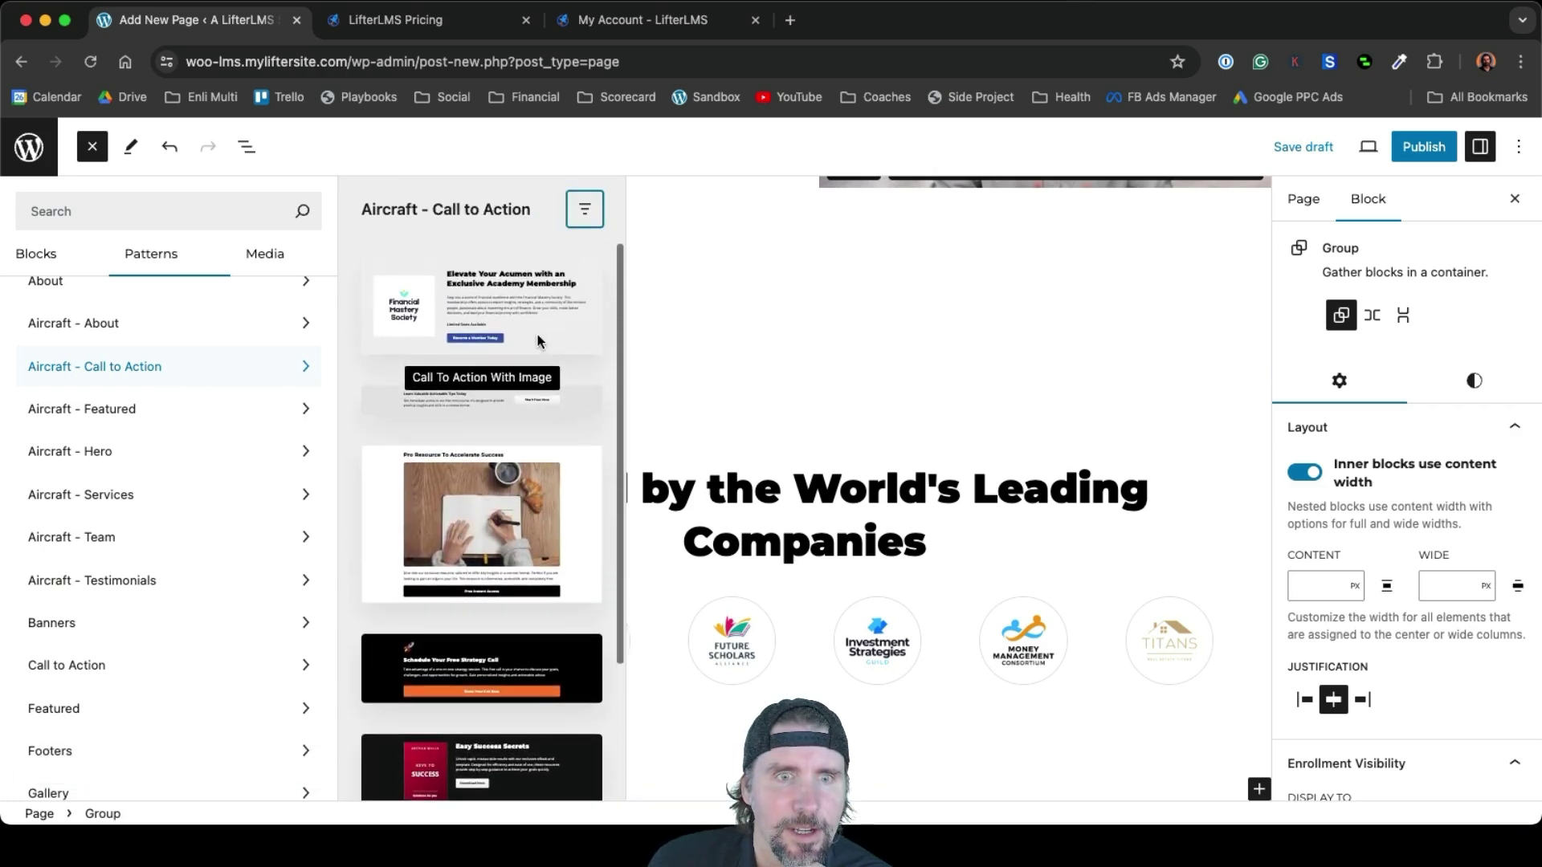
click(482, 318)
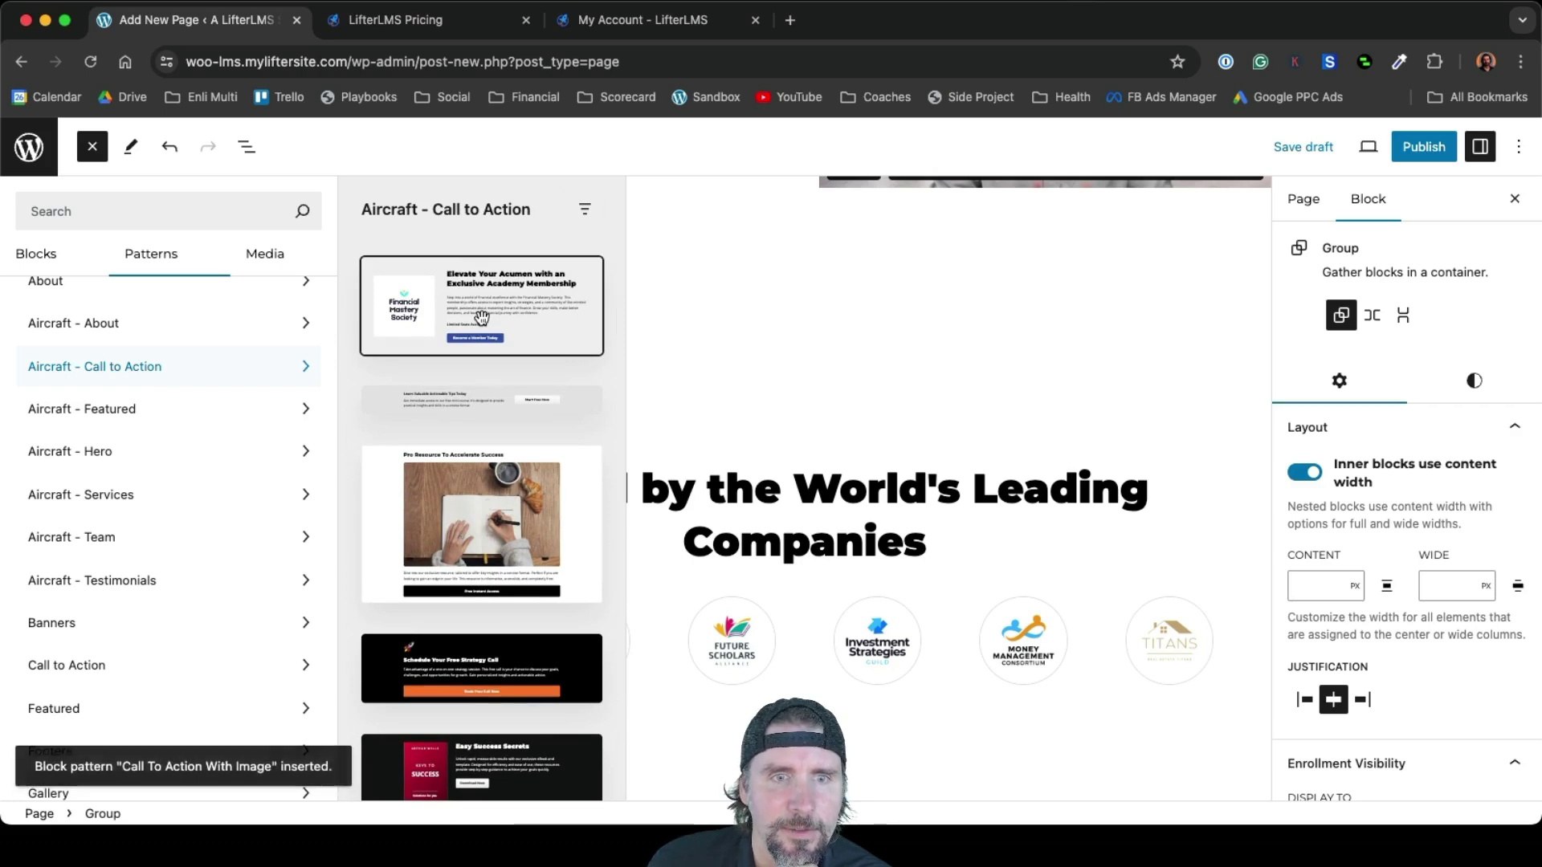
Add the What People Are Saying testimonial grid, publish the page, and view it live
scroll(947, 522, down, 6)
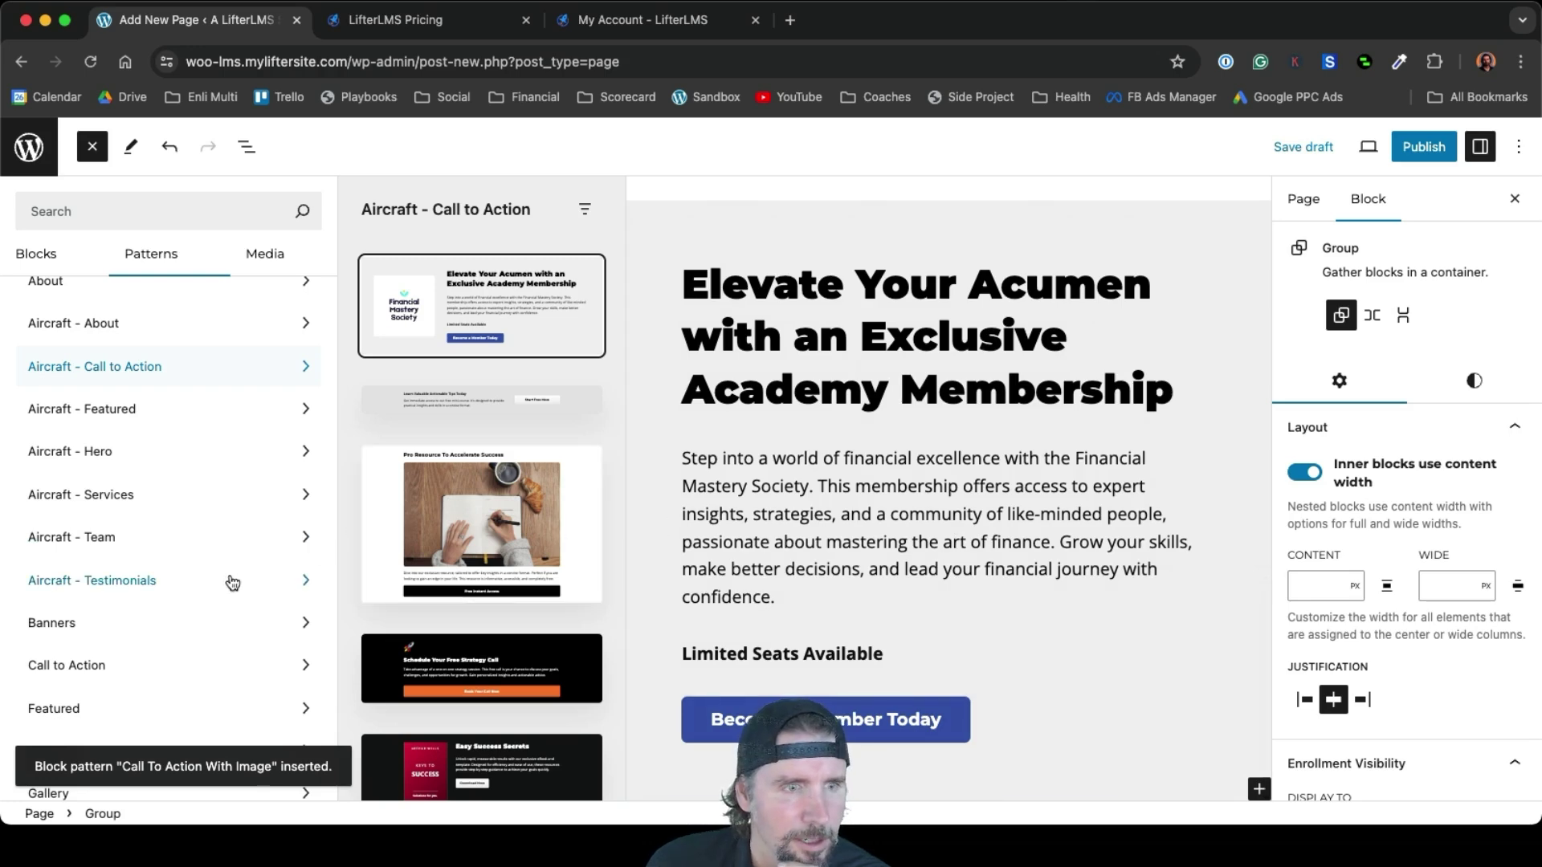
scroll(232, 583, down, 5)
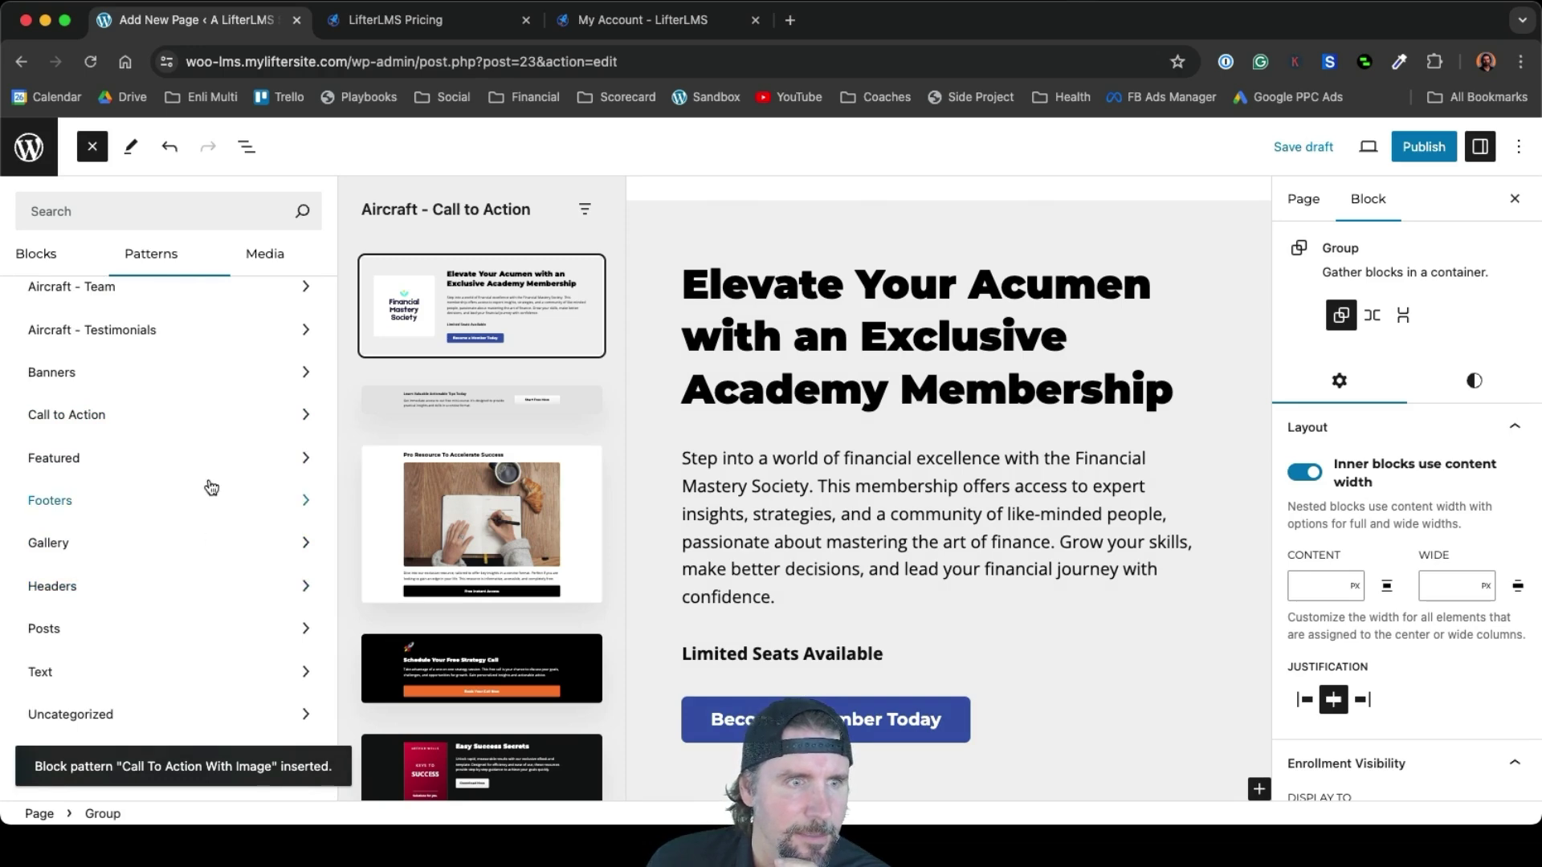
click(182, 341)
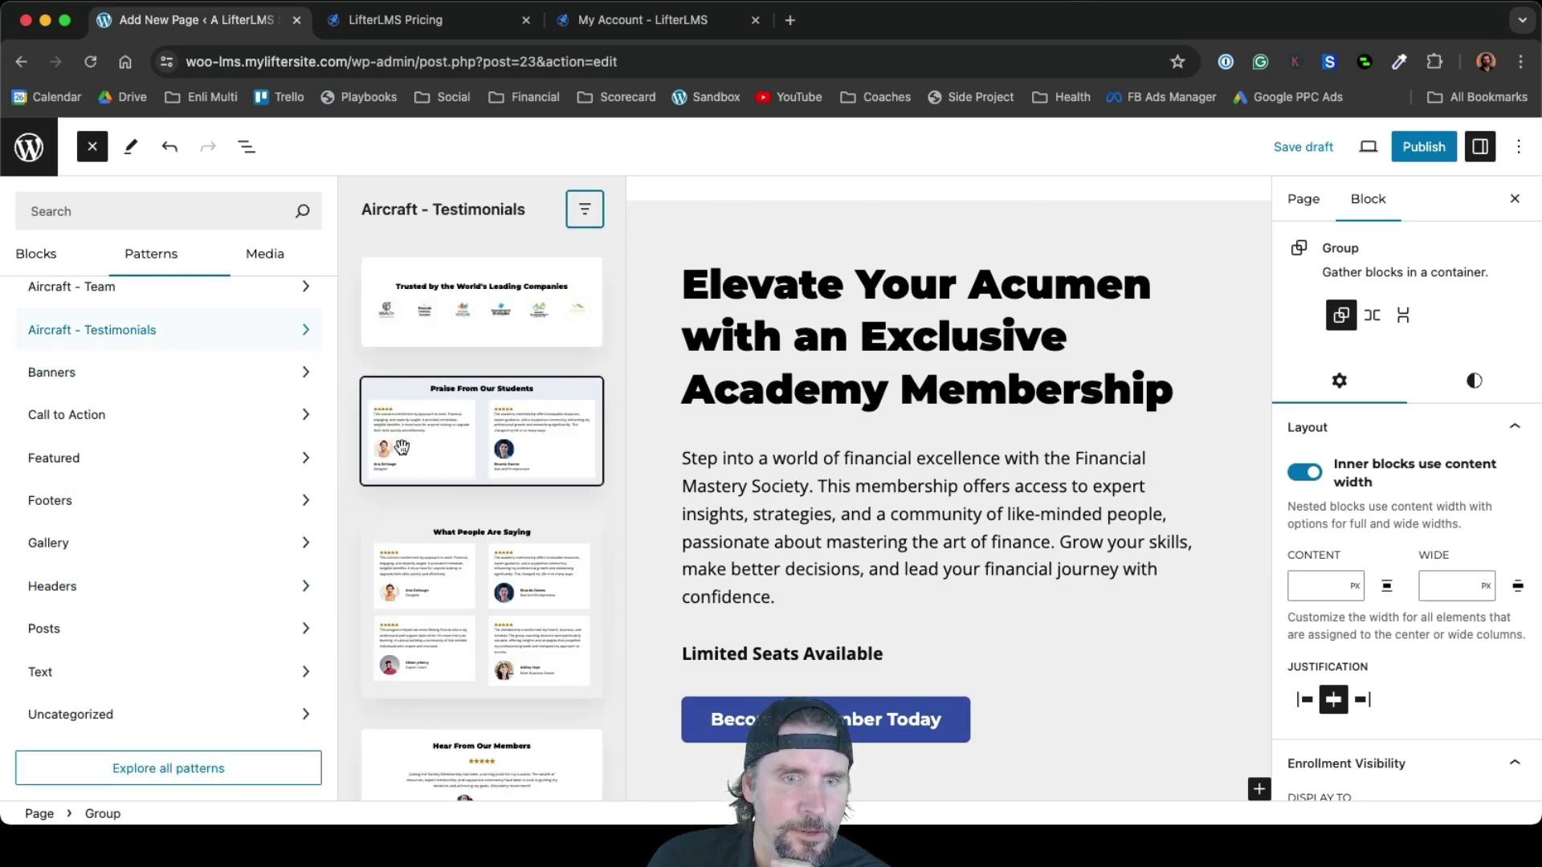
scroll(430, 518, down, 2)
click(429, 518)
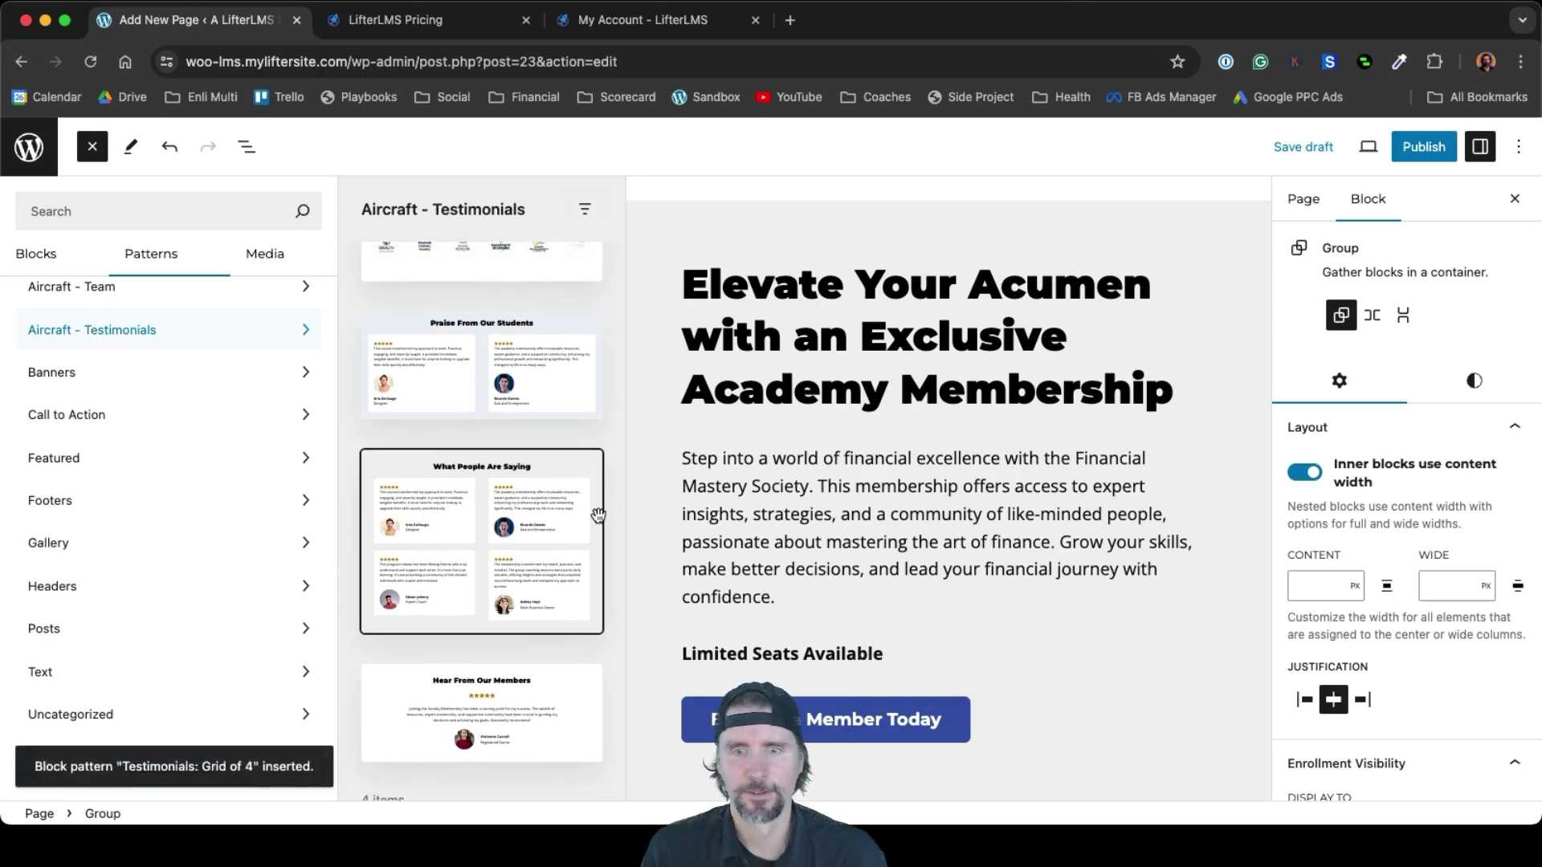
scroll(1092, 701, down, 6)
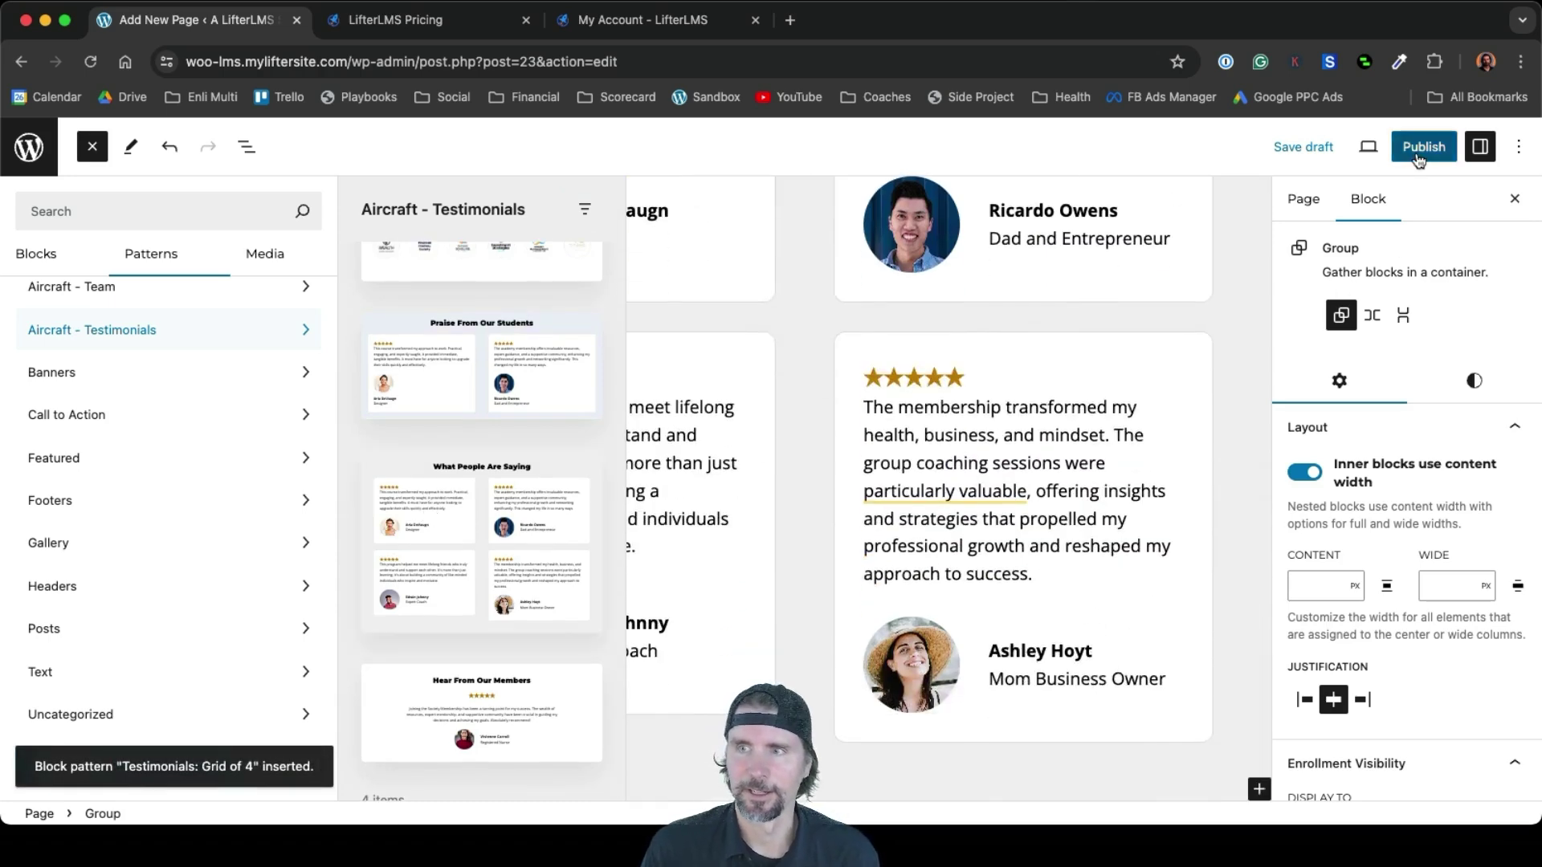
click(1420, 153)
click(1388, 147)
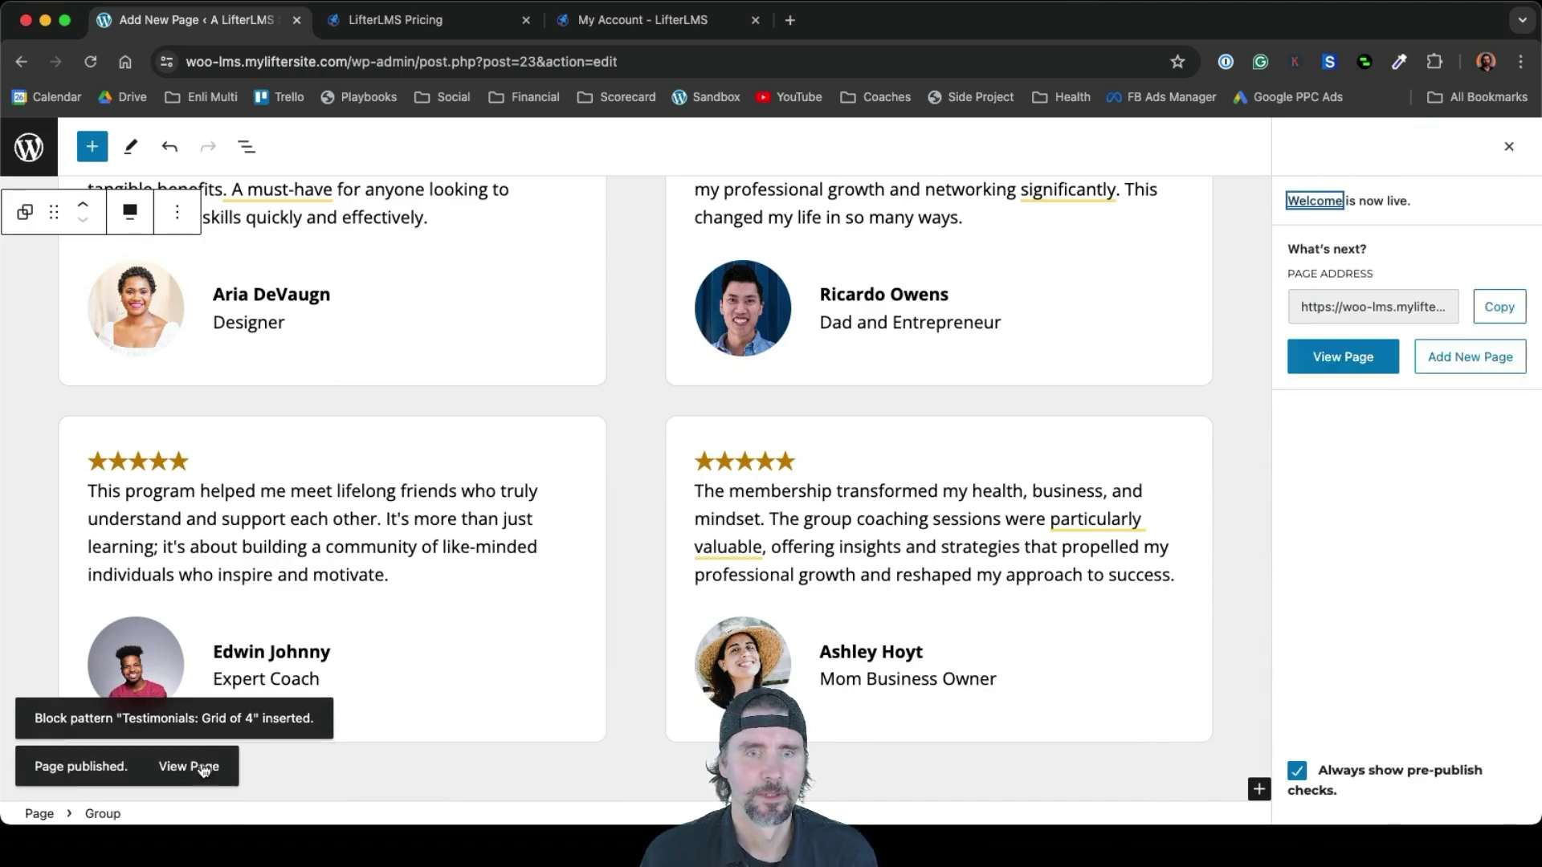
click(207, 769)
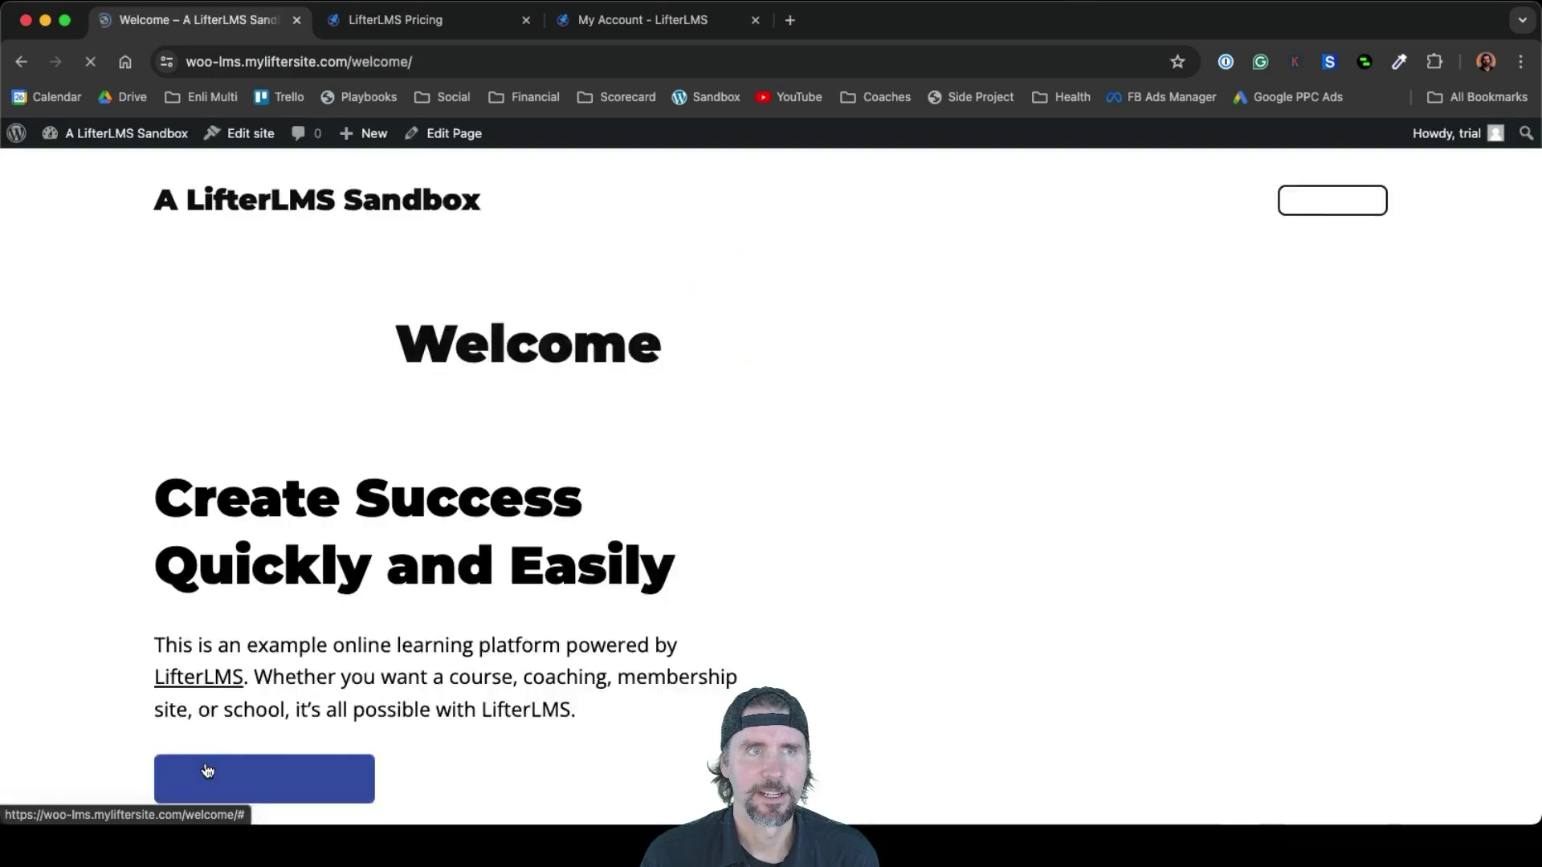
scroll(867, 607, down, 5)
scroll(902, 612, down, 15)
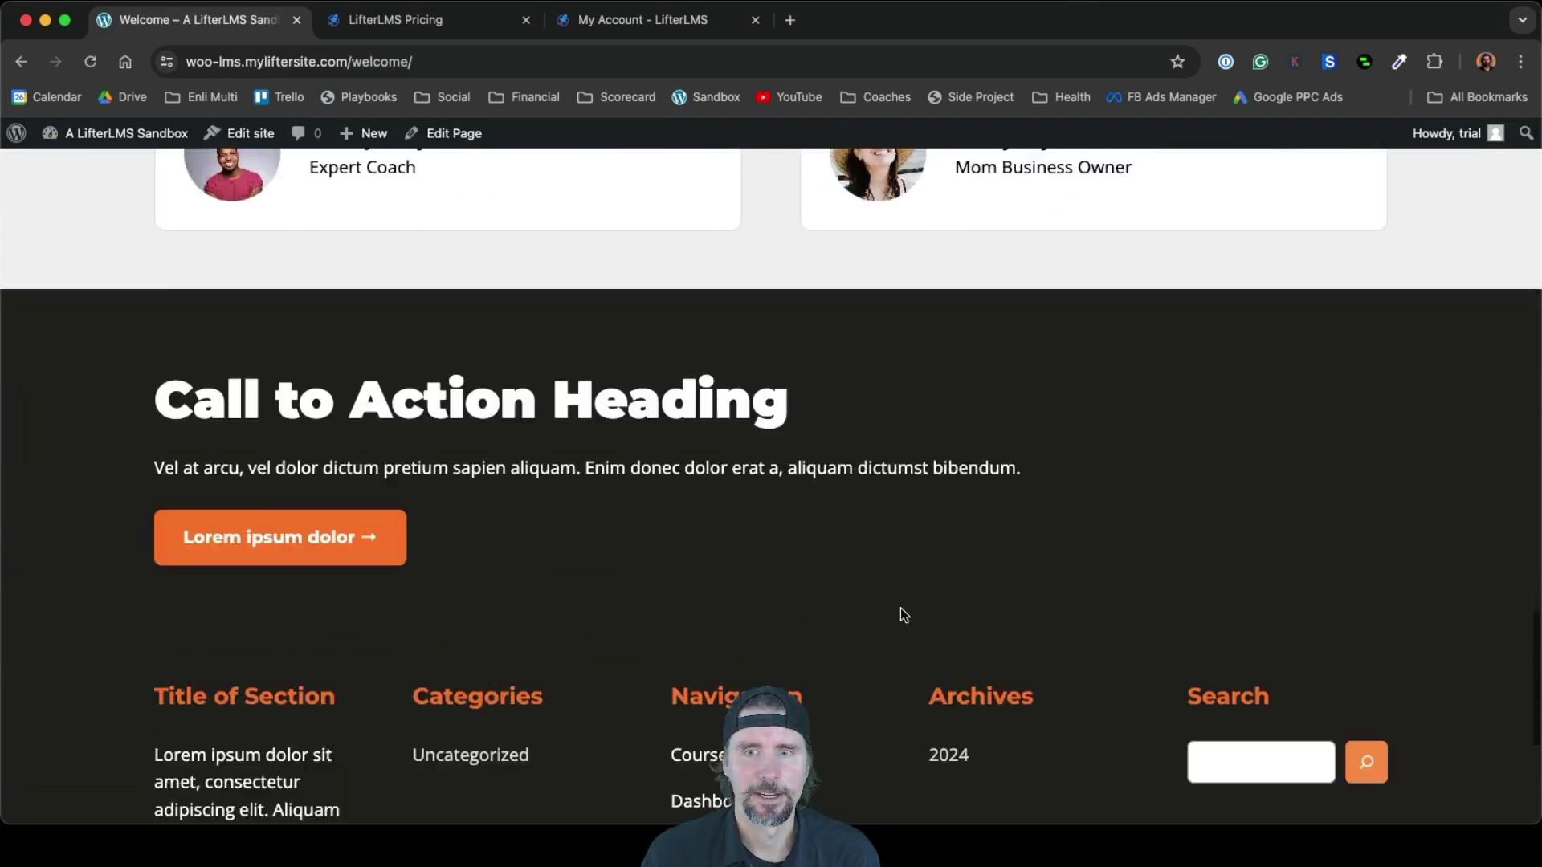
scroll(901, 614, up, 10)
scroll(901, 615, up, 10)
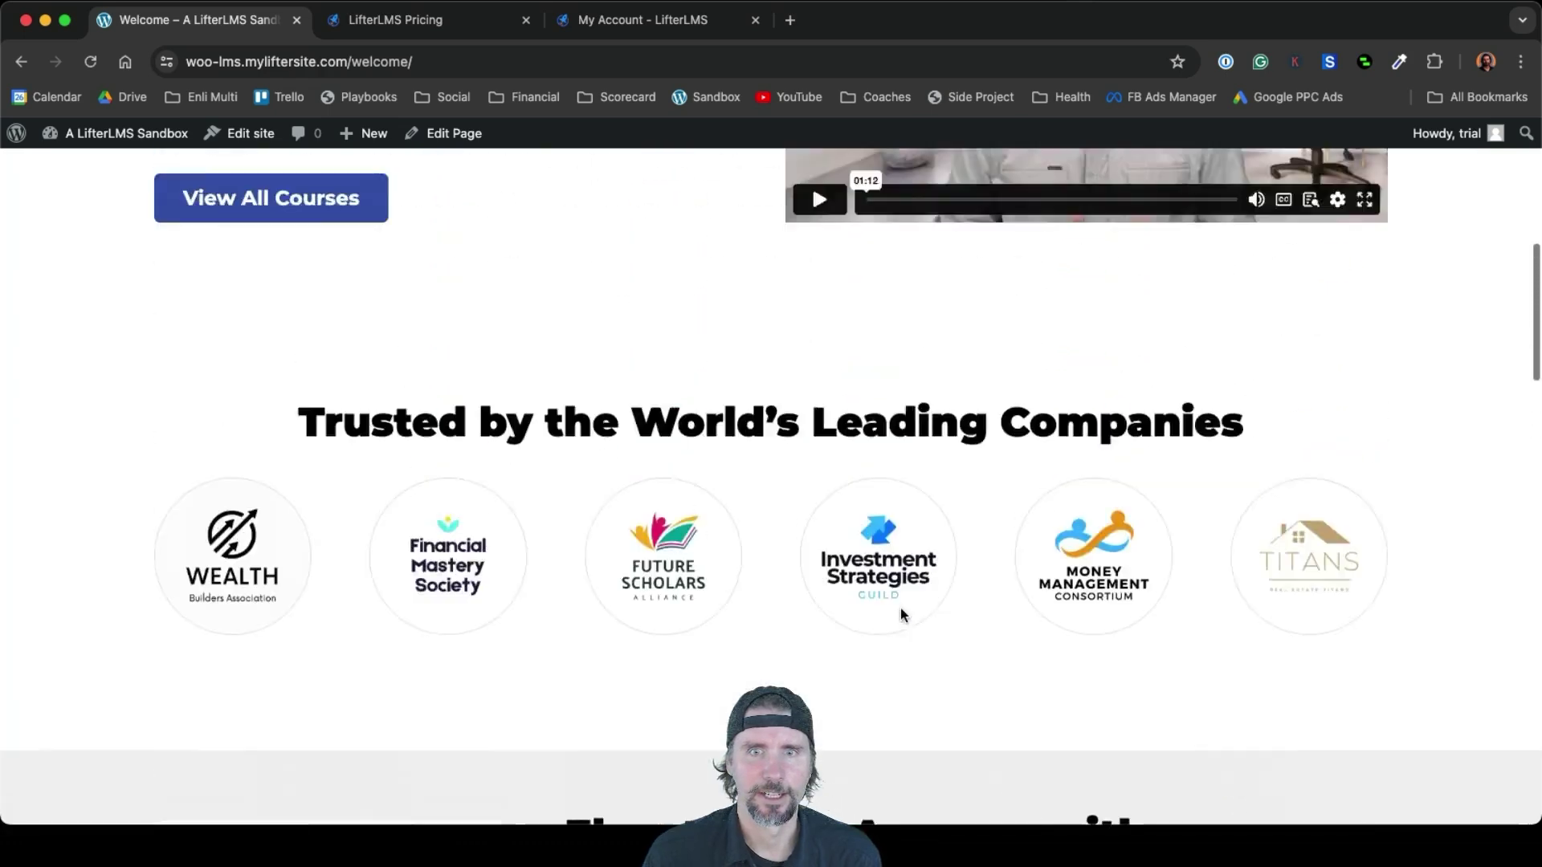
scroll(899, 608, up, 5)
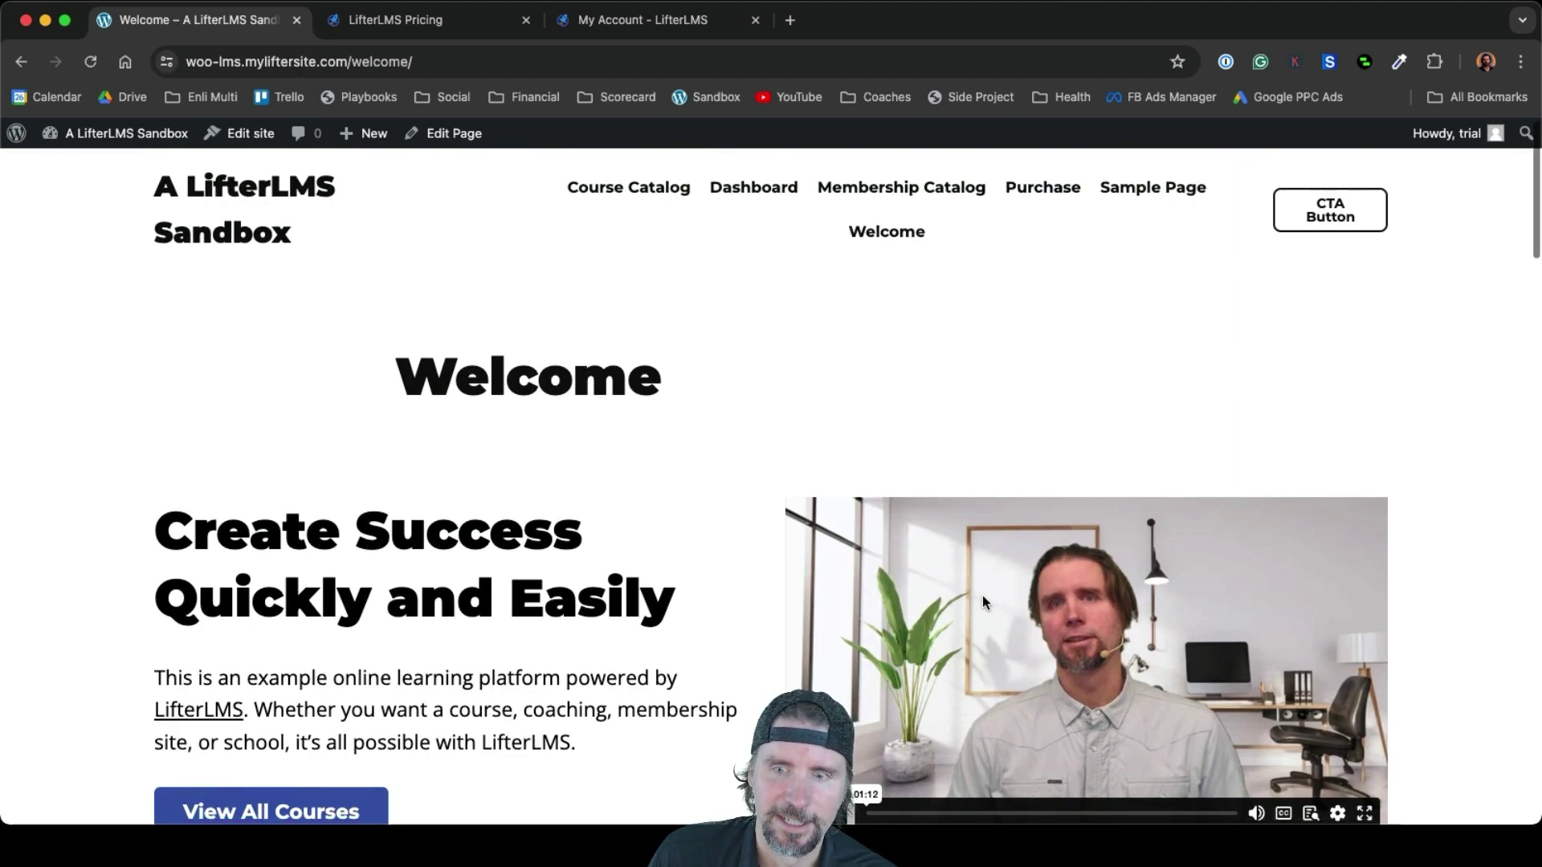
scroll(981, 590, down, 3)
scroll(993, 506, down, 10)
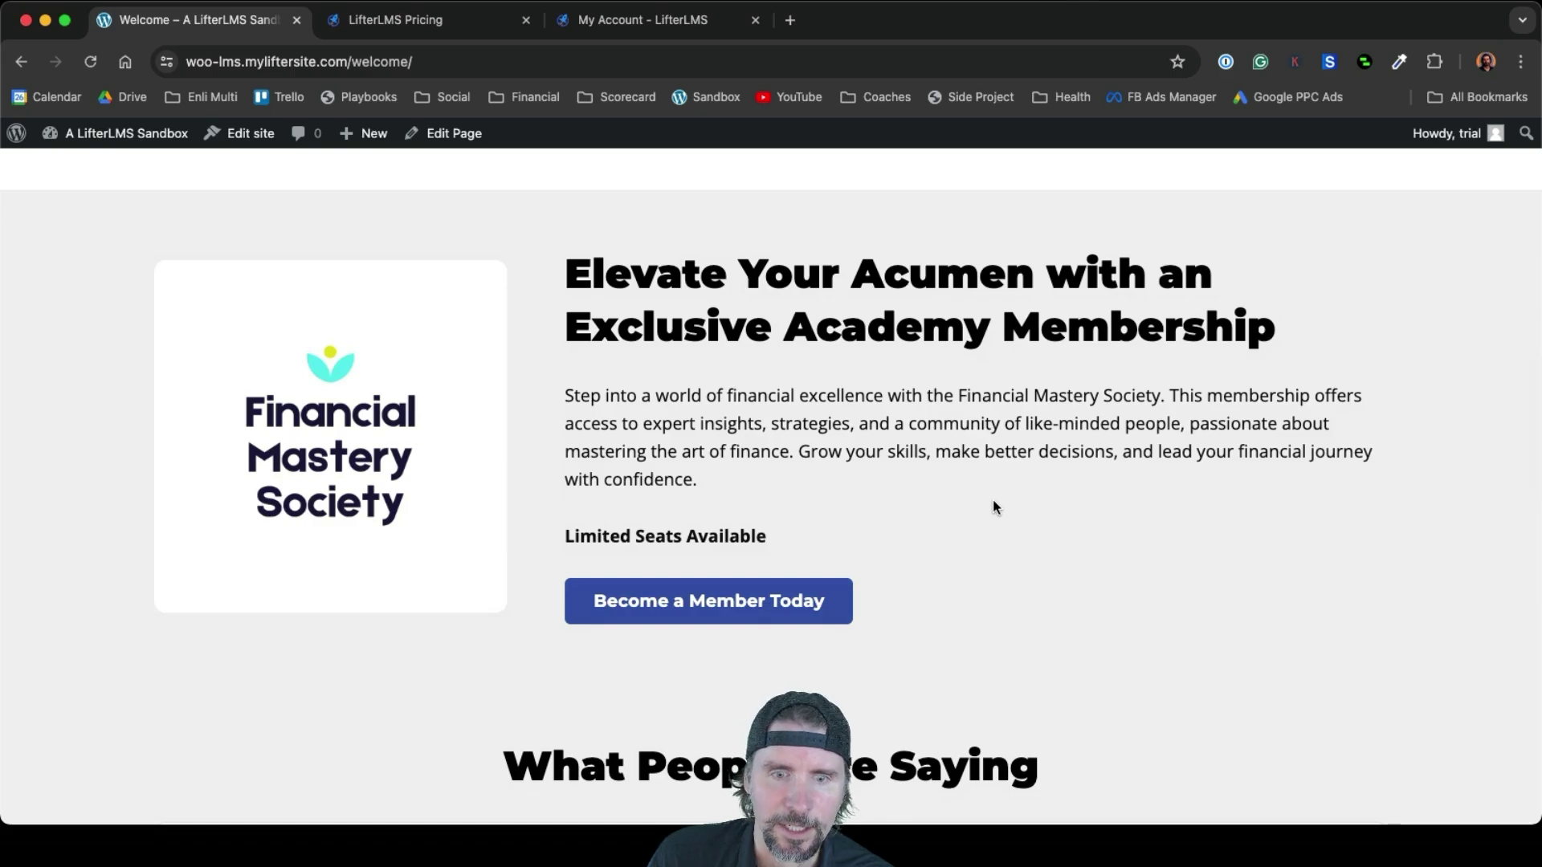
scroll(994, 507, down, 1)
scroll(993, 506, down, 6)
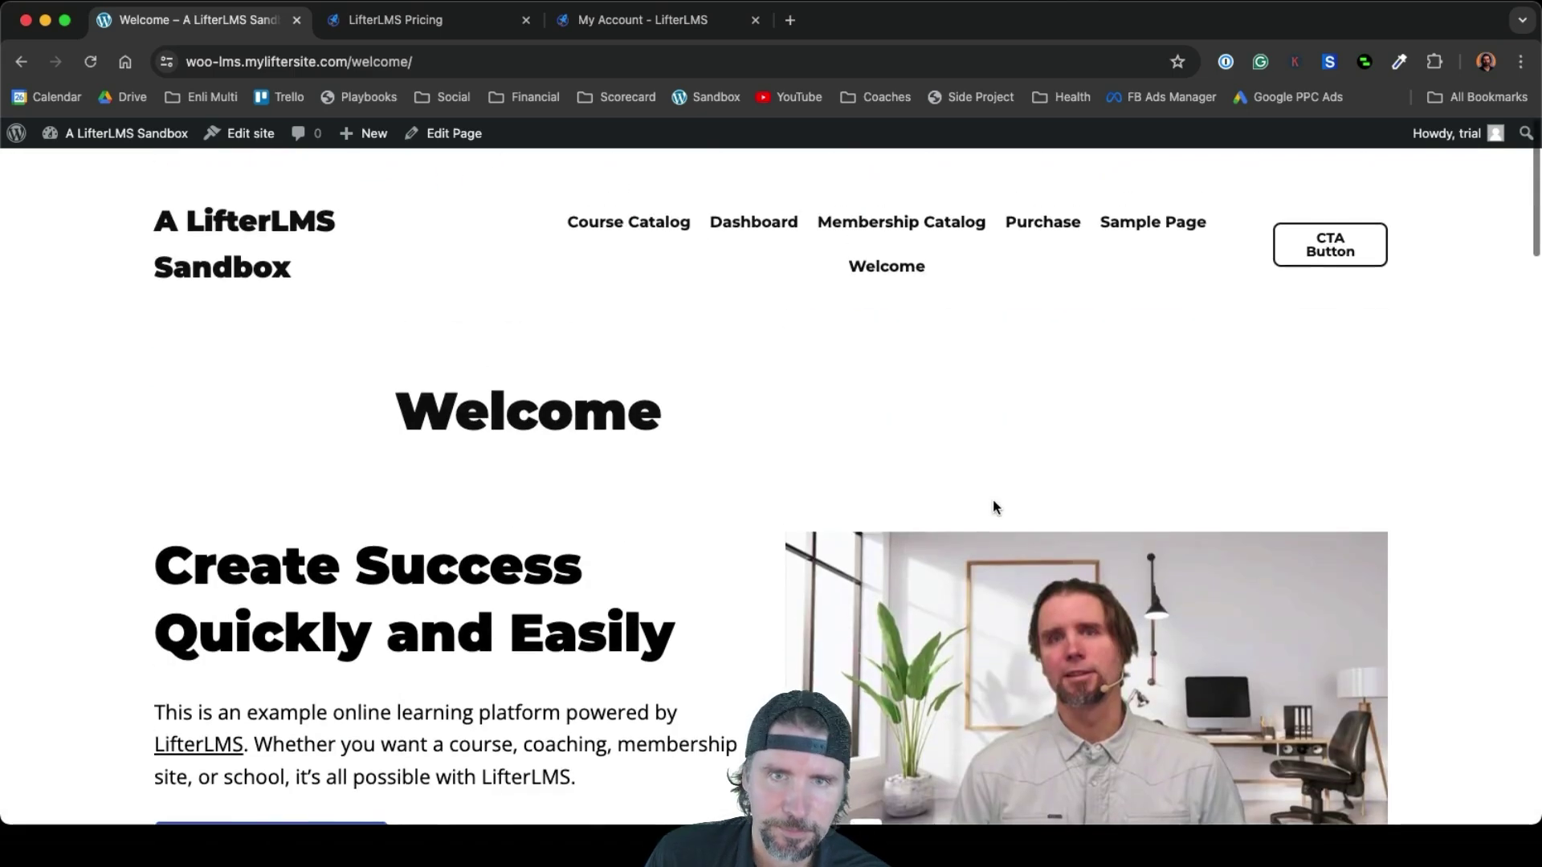
scroll(992, 506, down, 1)
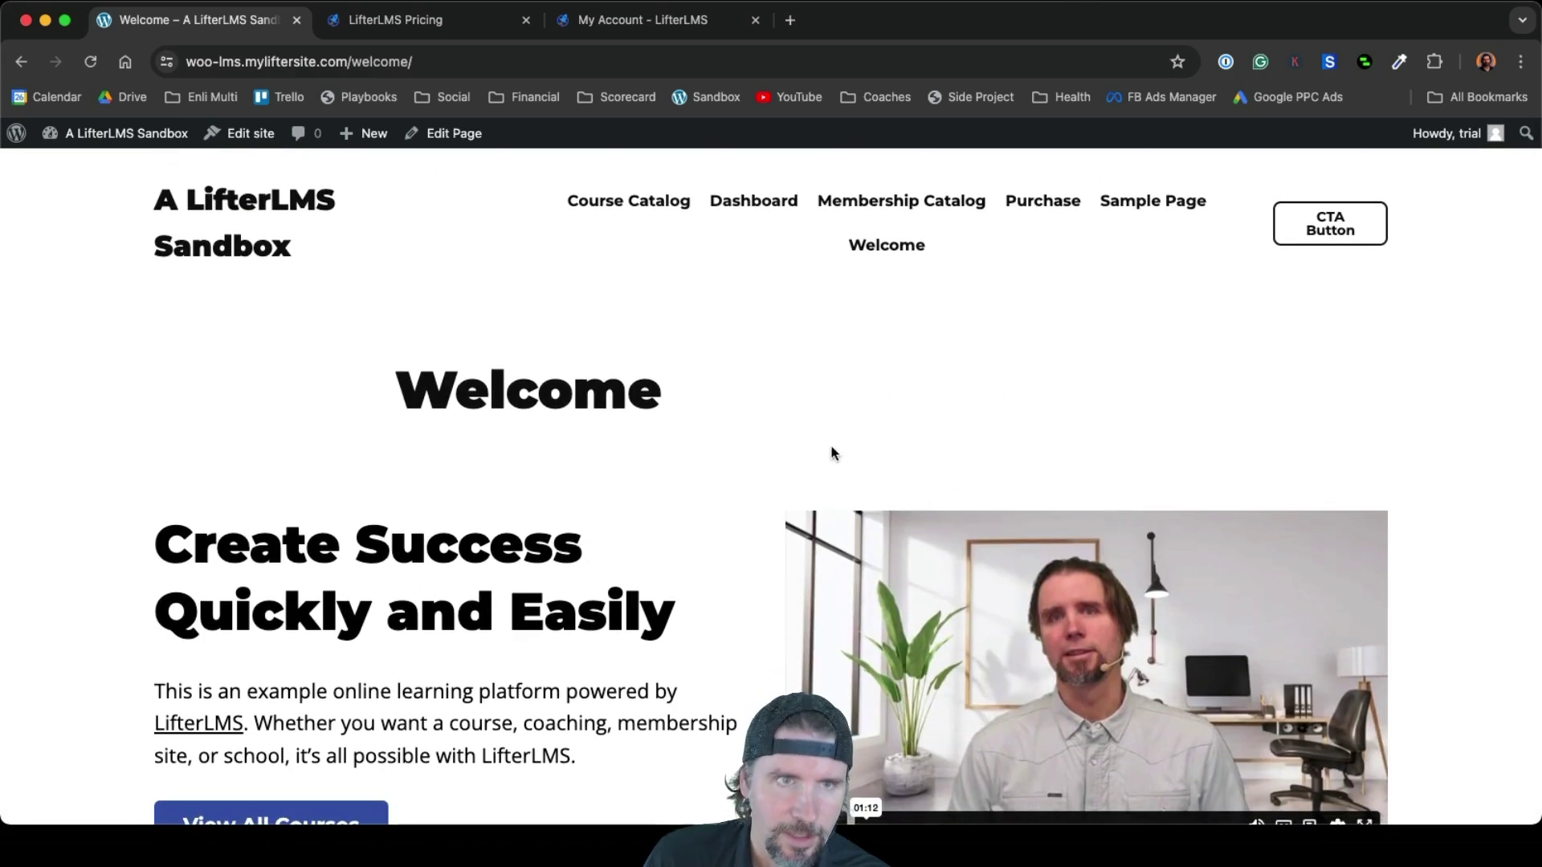
drag(727, 400, 387, 380)
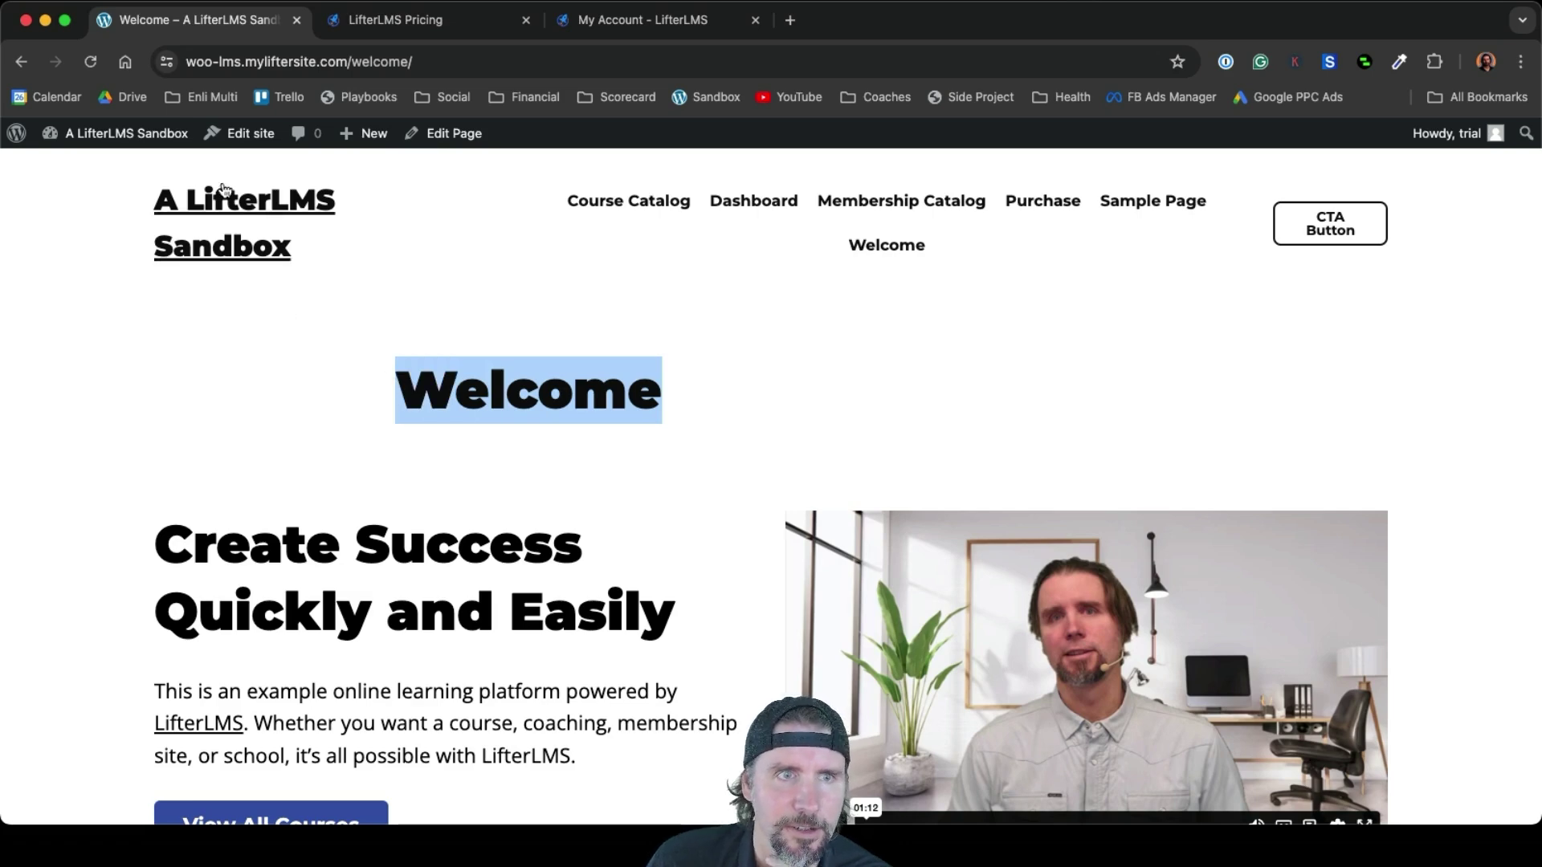
mouse_move(125, 144)
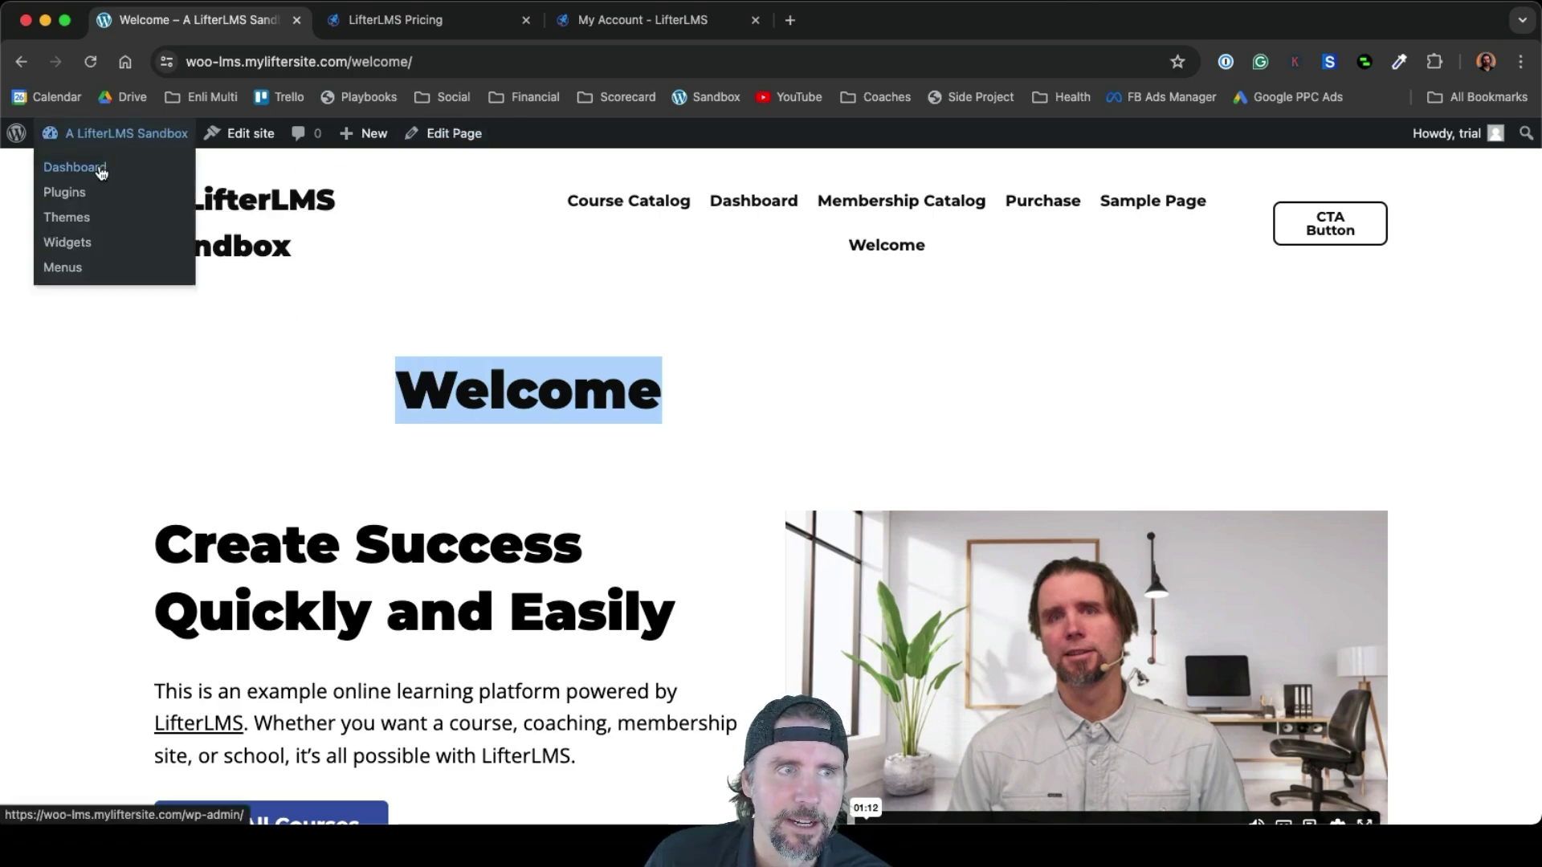
Go from the live Welcome page to the admin Dashboard, then browse the sidebar down to Appearance
click(101, 170)
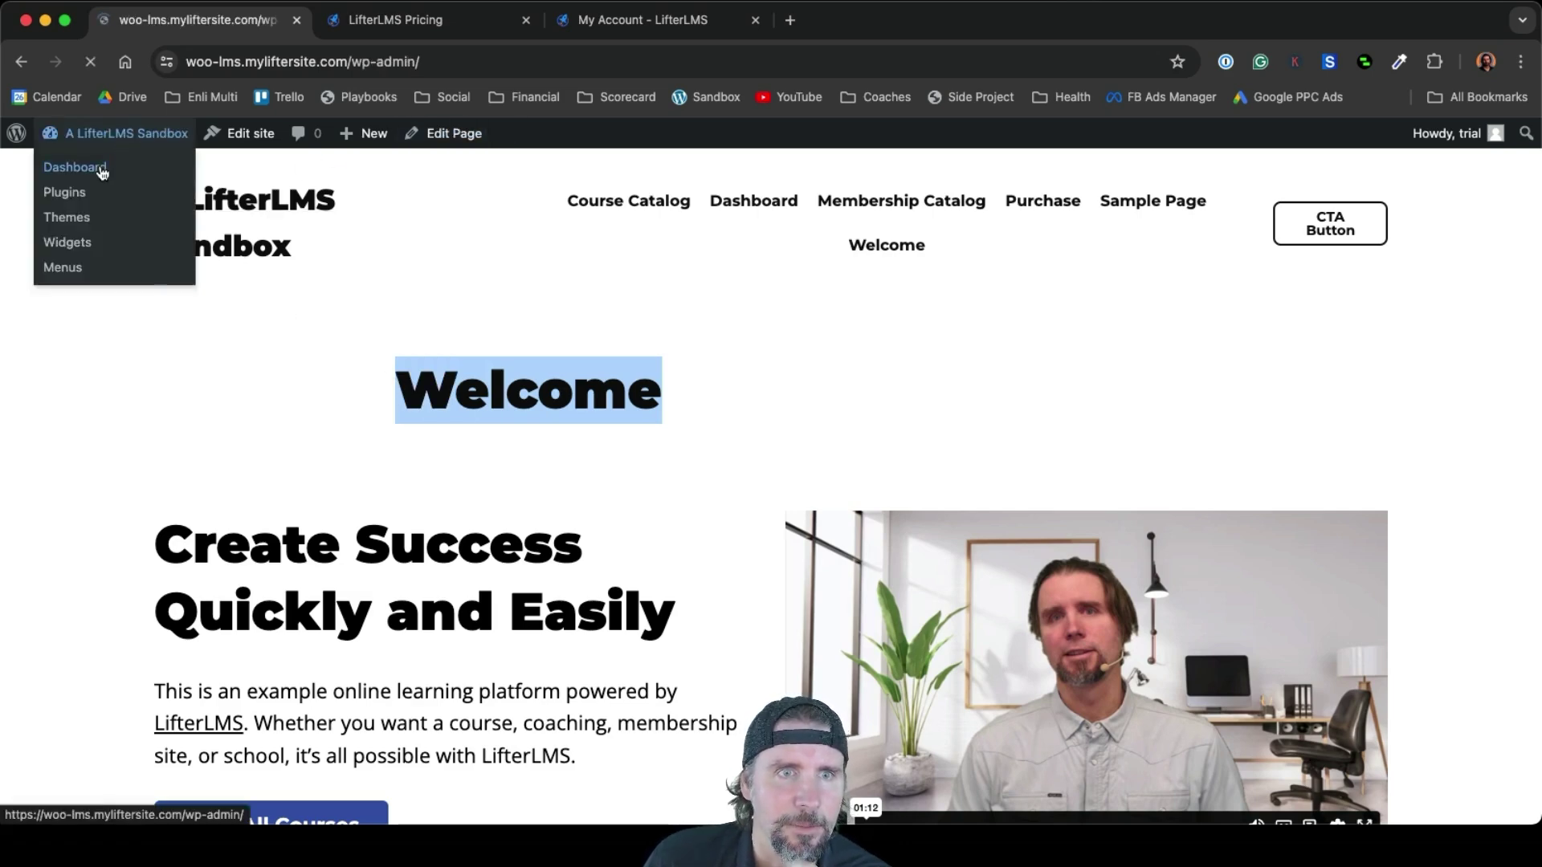
mouse_move(86, 433)
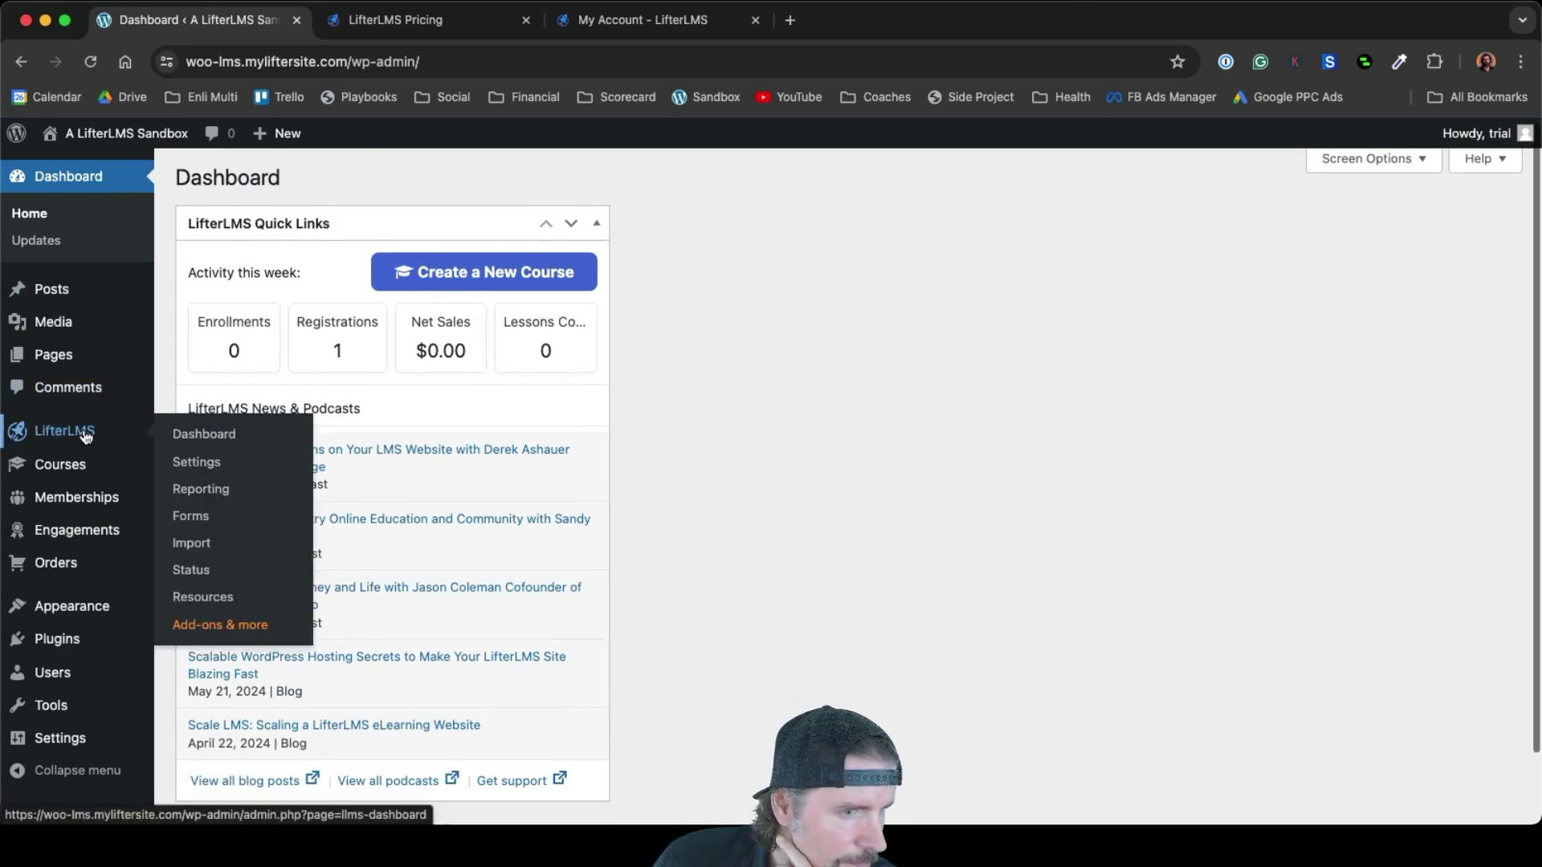
scroll(83, 432, down, 1)
mouse_move(77, 621)
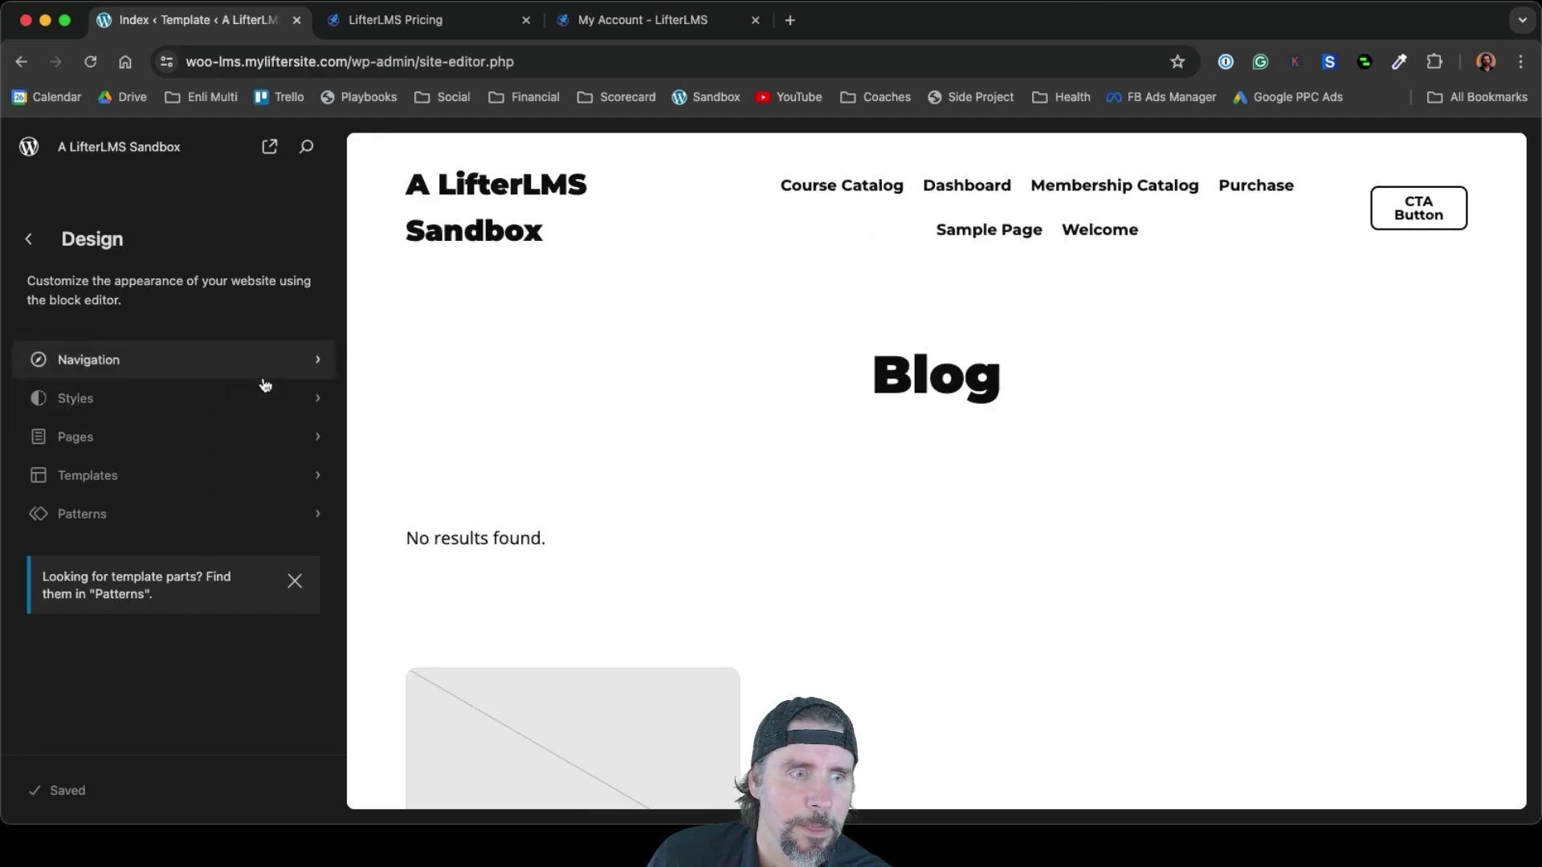
Look at the Pages template in the Site Editor's Templates list, then return to the list
click(245, 477)
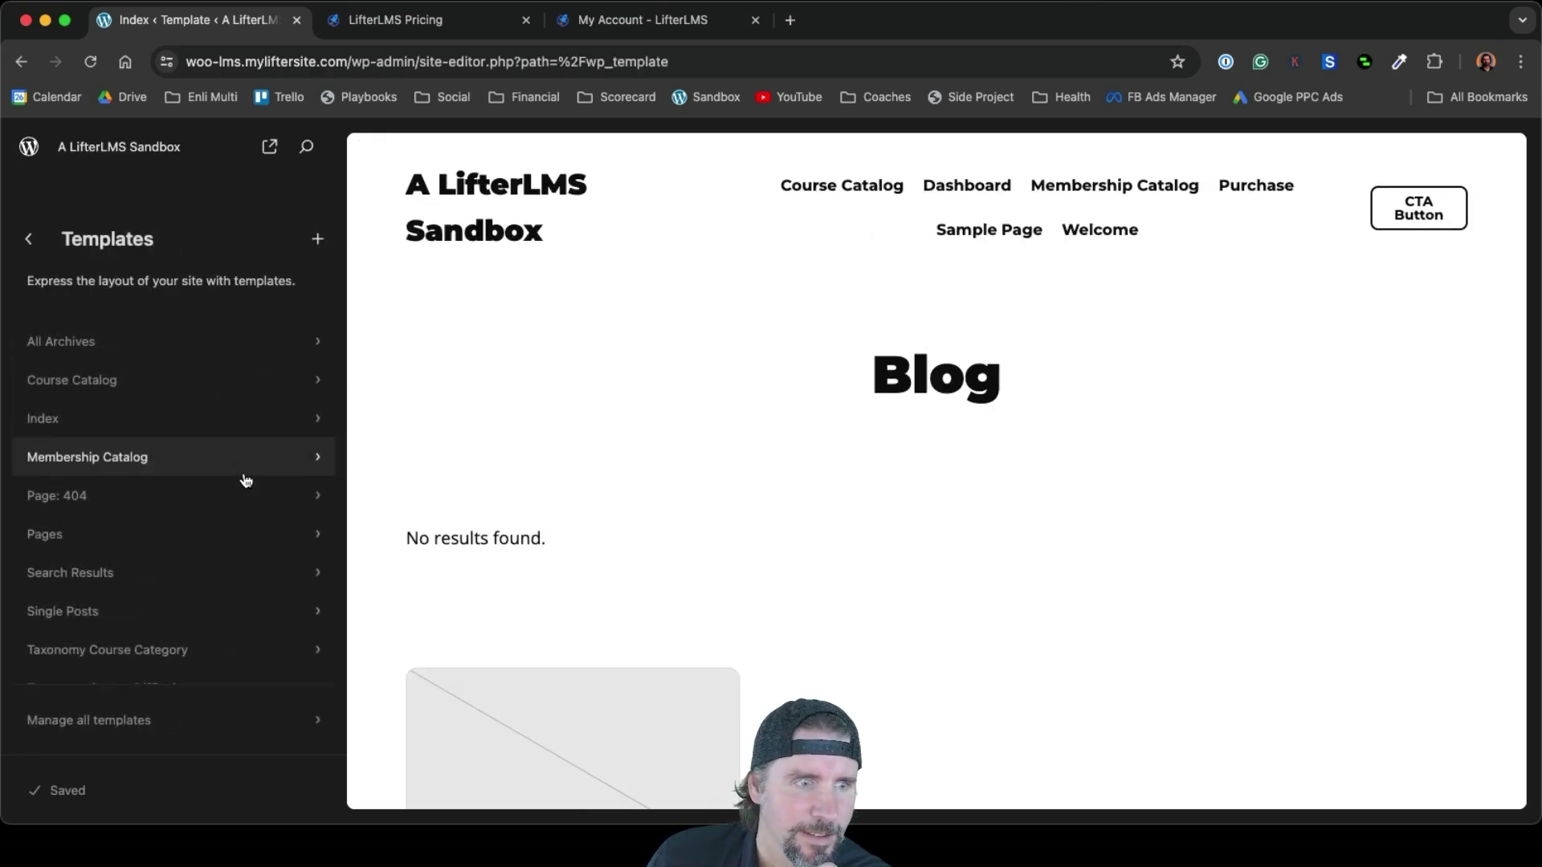
click(211, 532)
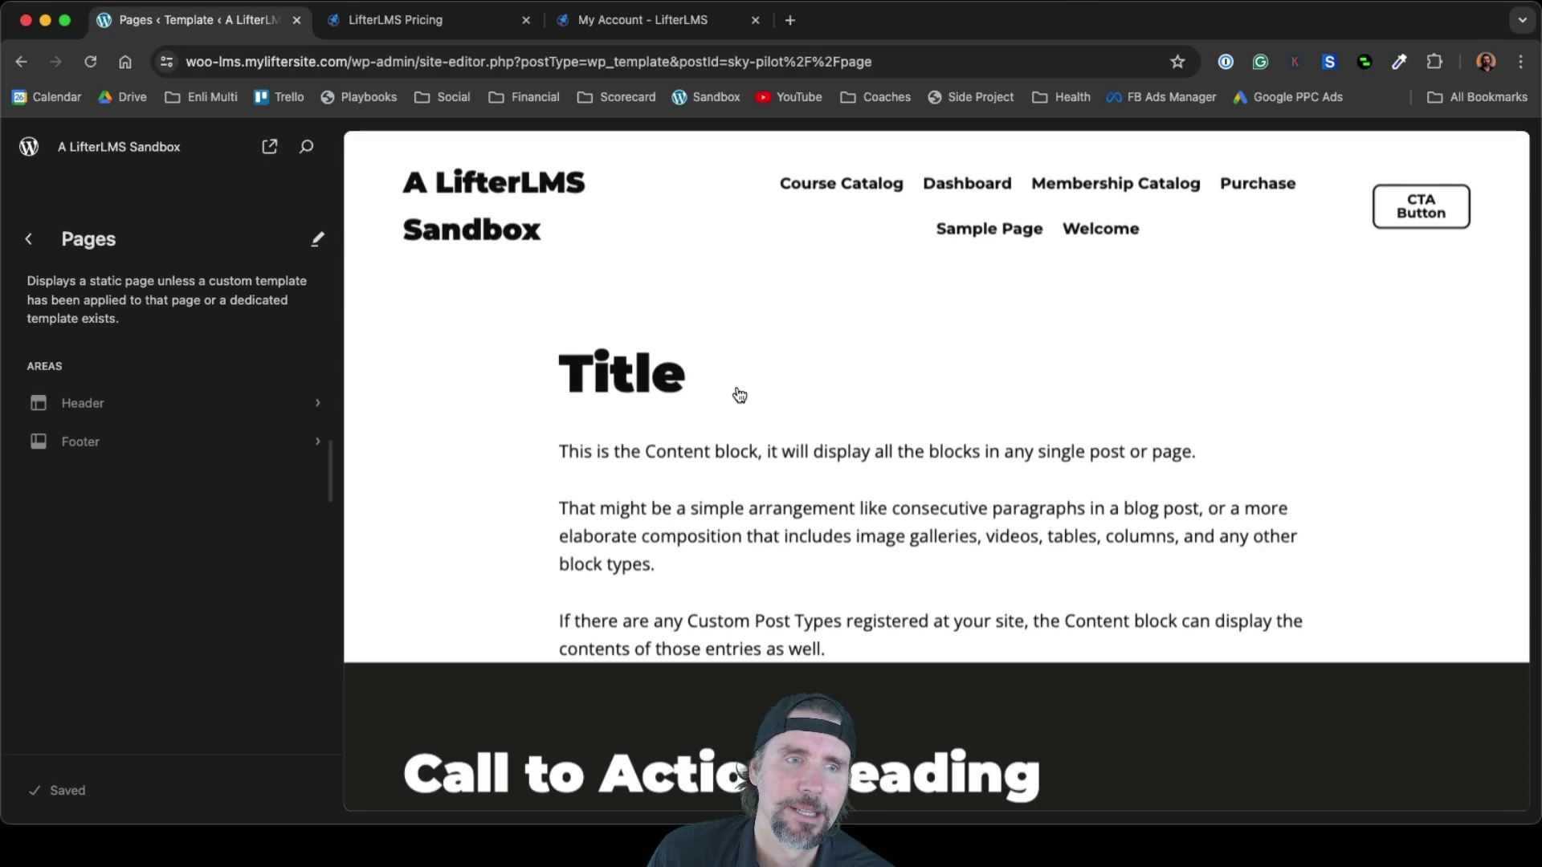
click(29, 240)
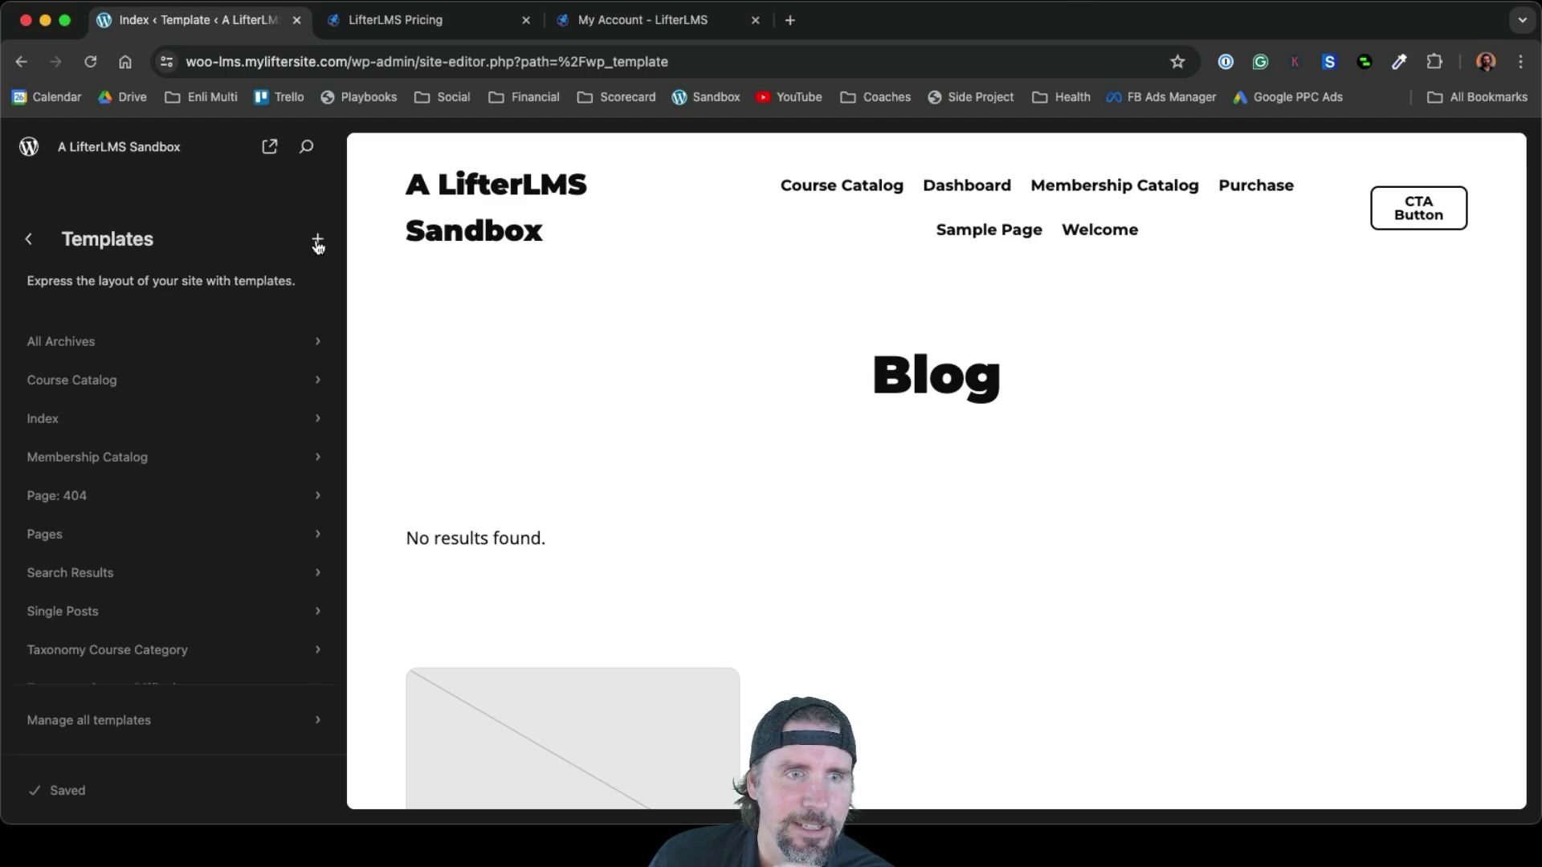
Add a new single-page template for the Welcome page, creating 'Page: Welcome'
click(318, 242)
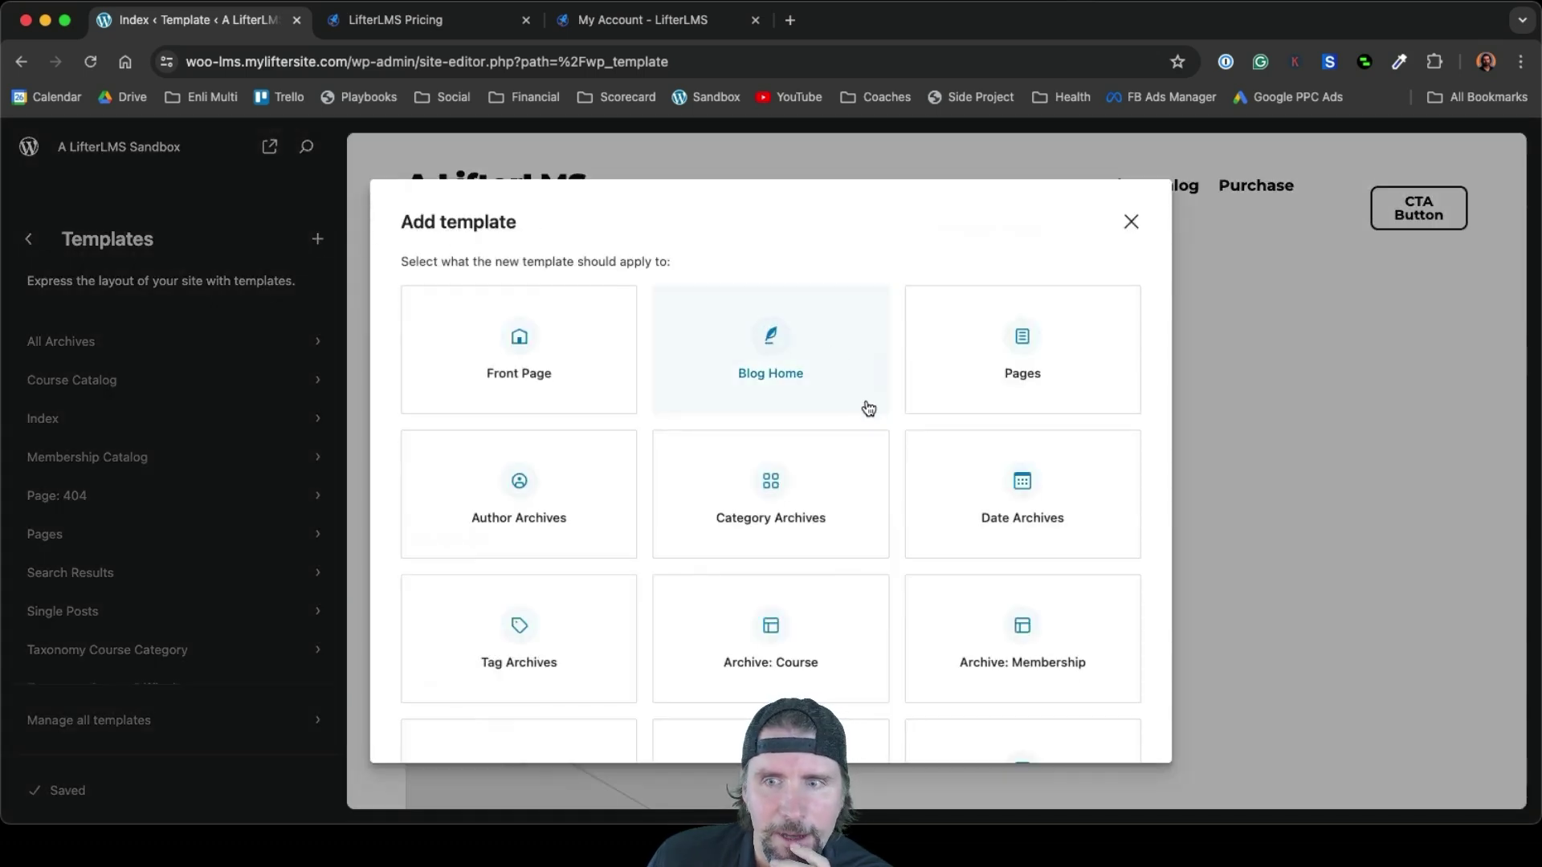
scroll(868, 408, down, 3)
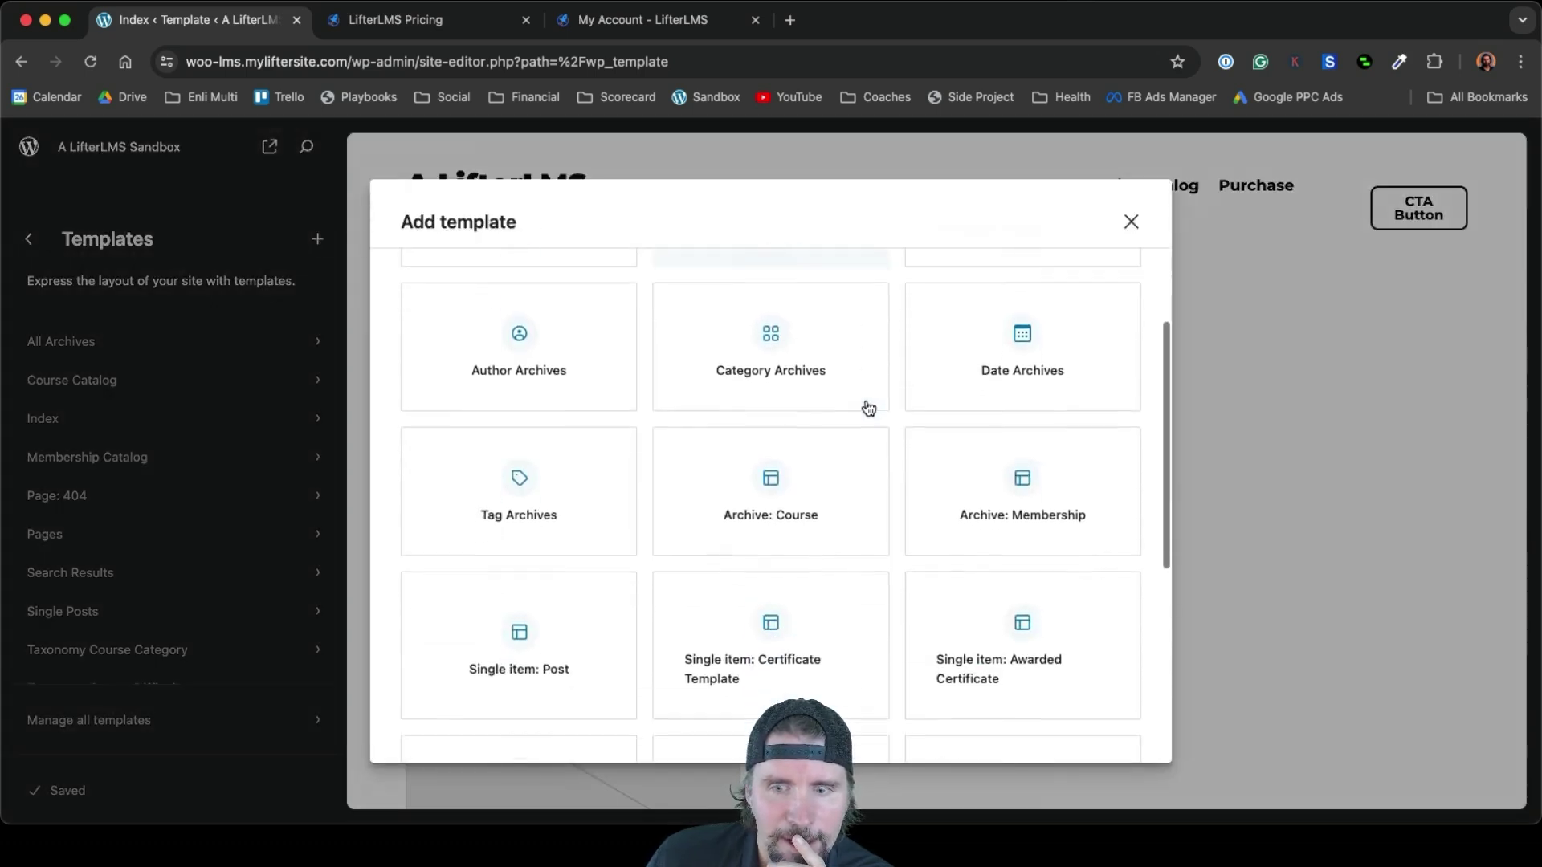
scroll(868, 408, up, 3)
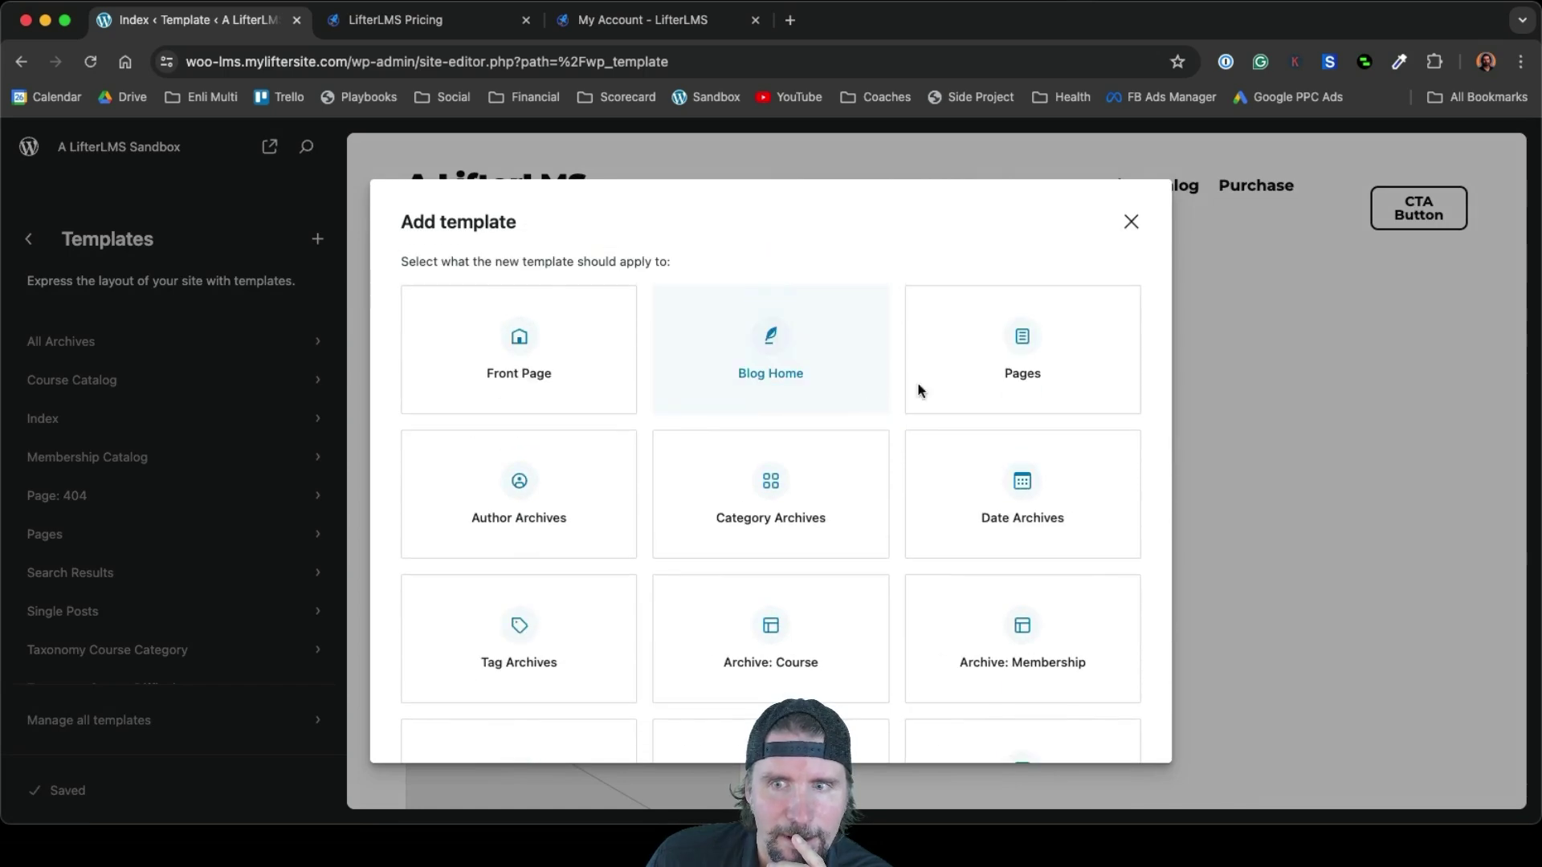
click(1034, 358)
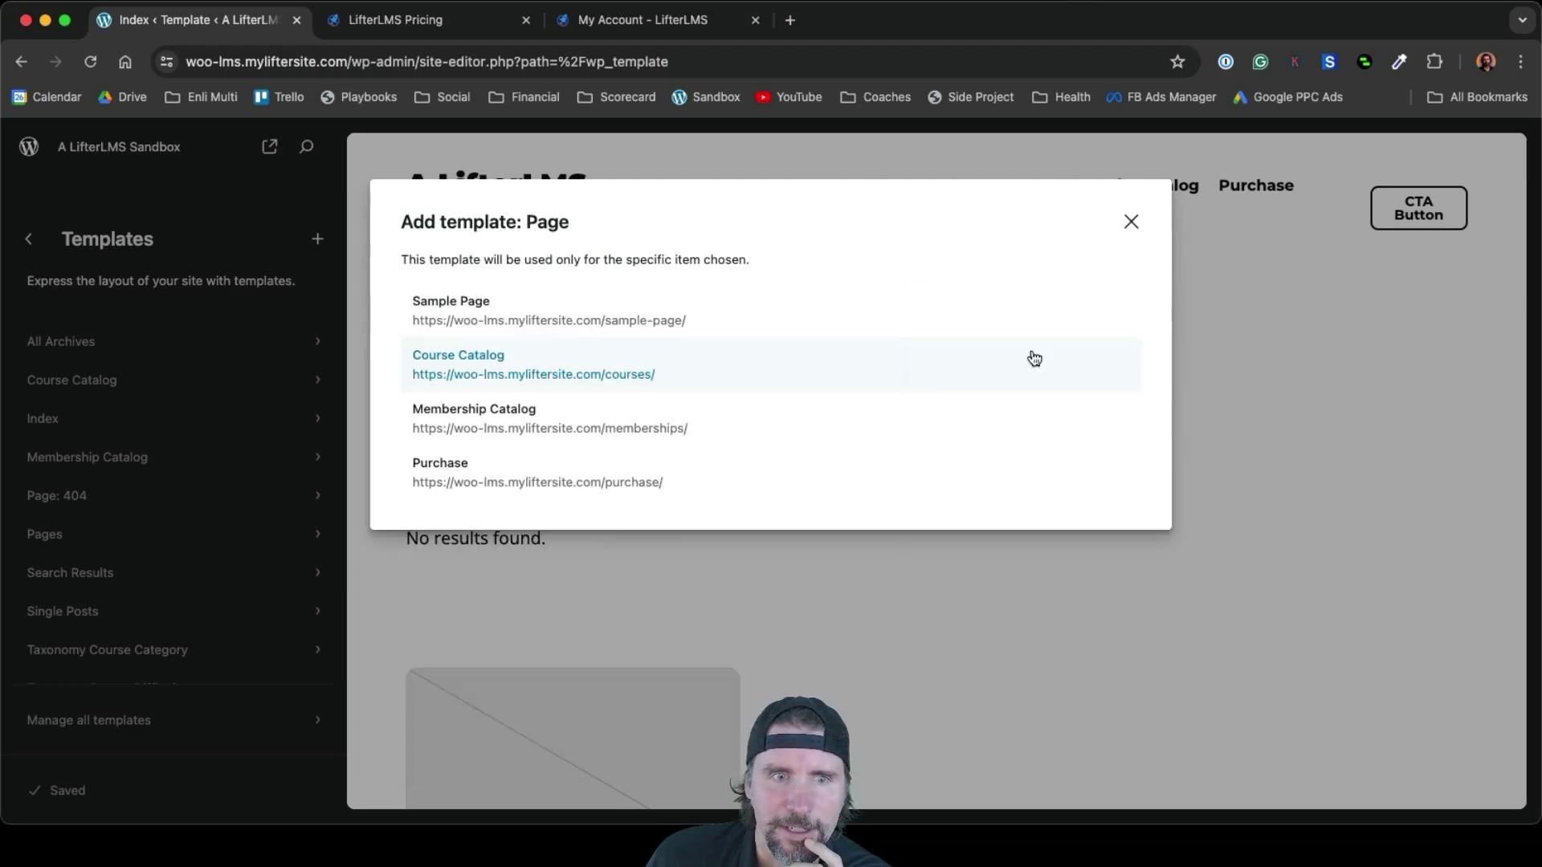
scroll(942, 365, down, 3)
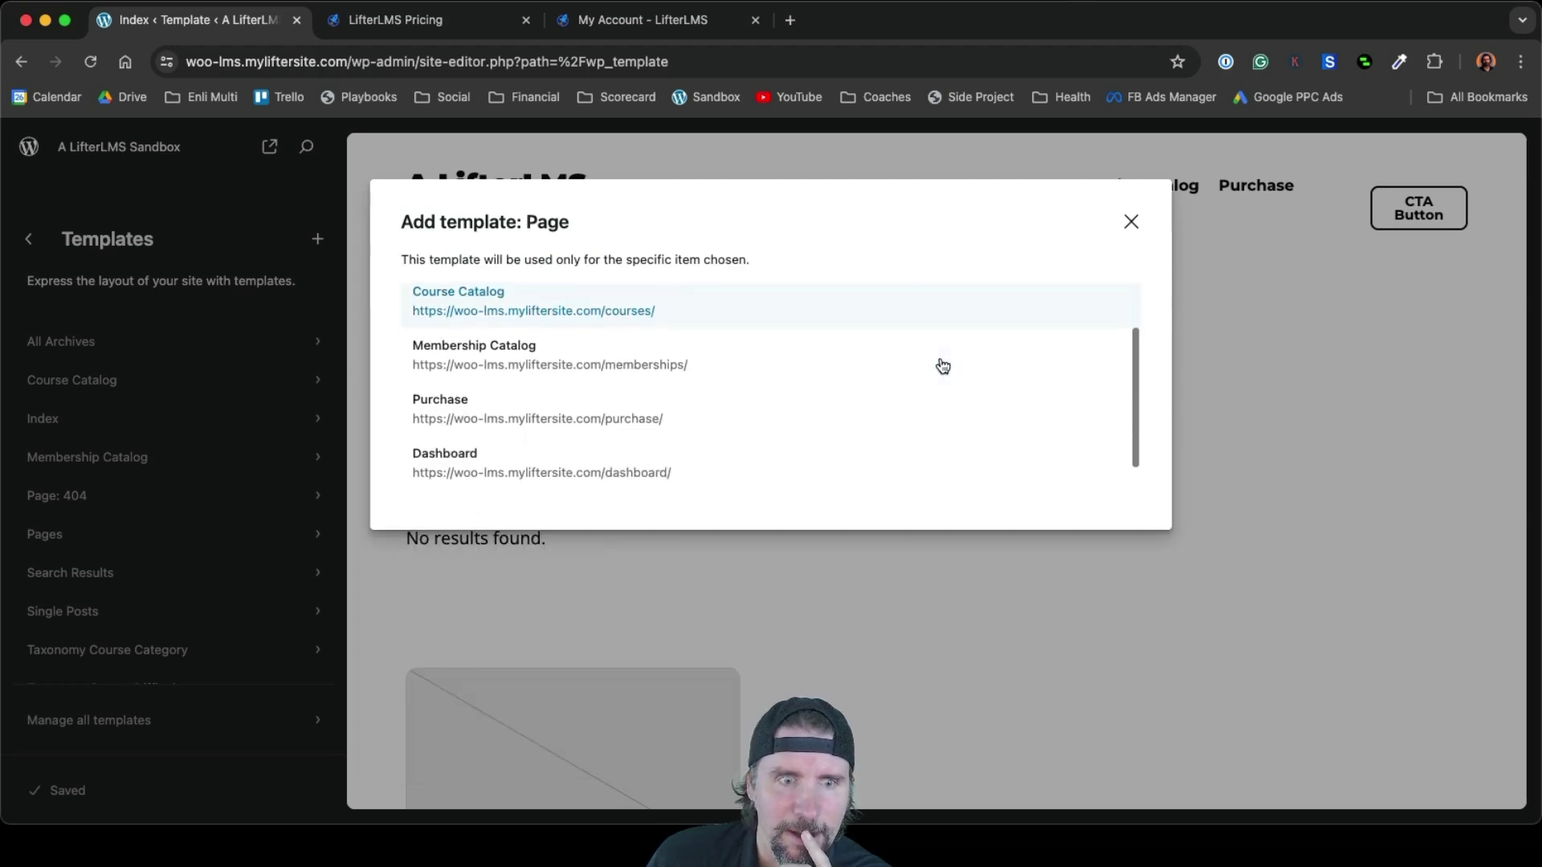
click(610, 491)
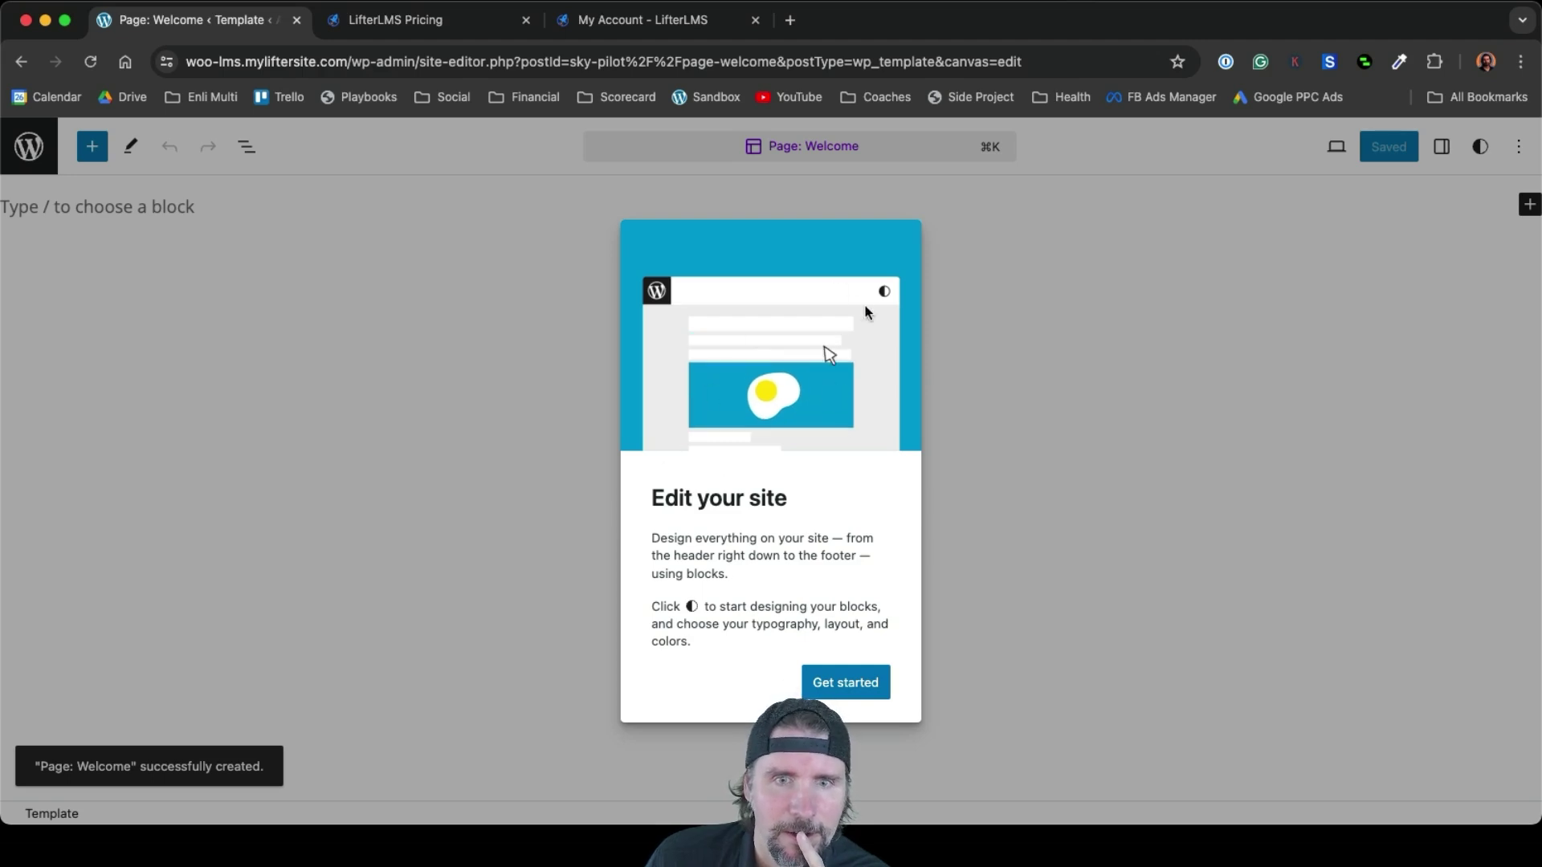
Start the Welcome template from the site's page pattern and delete its Title heading
click(364, 320)
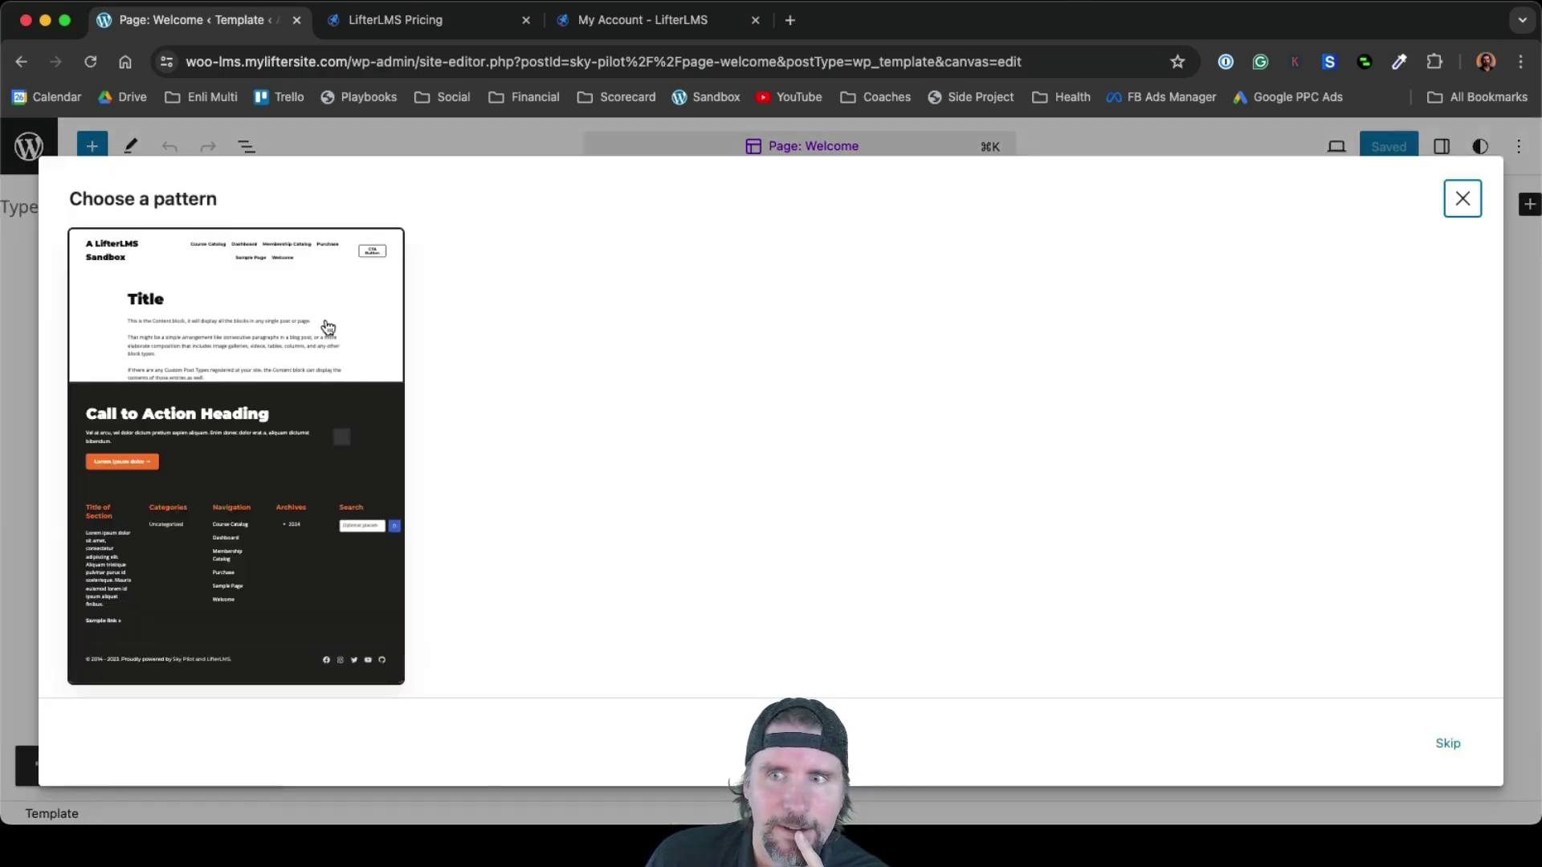
click(328, 327)
click(518, 418)
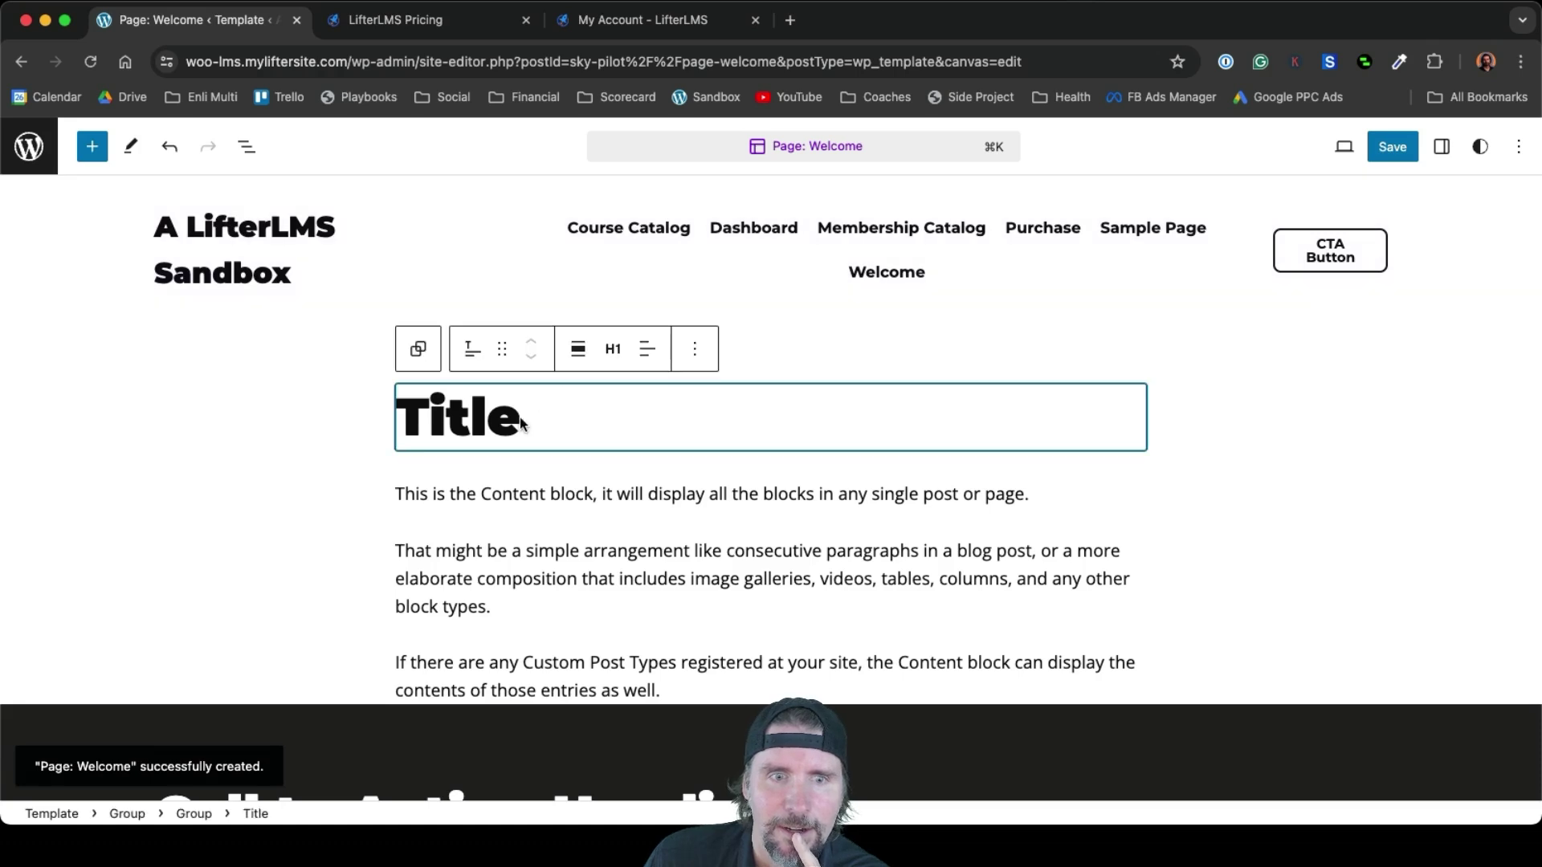
click(697, 361)
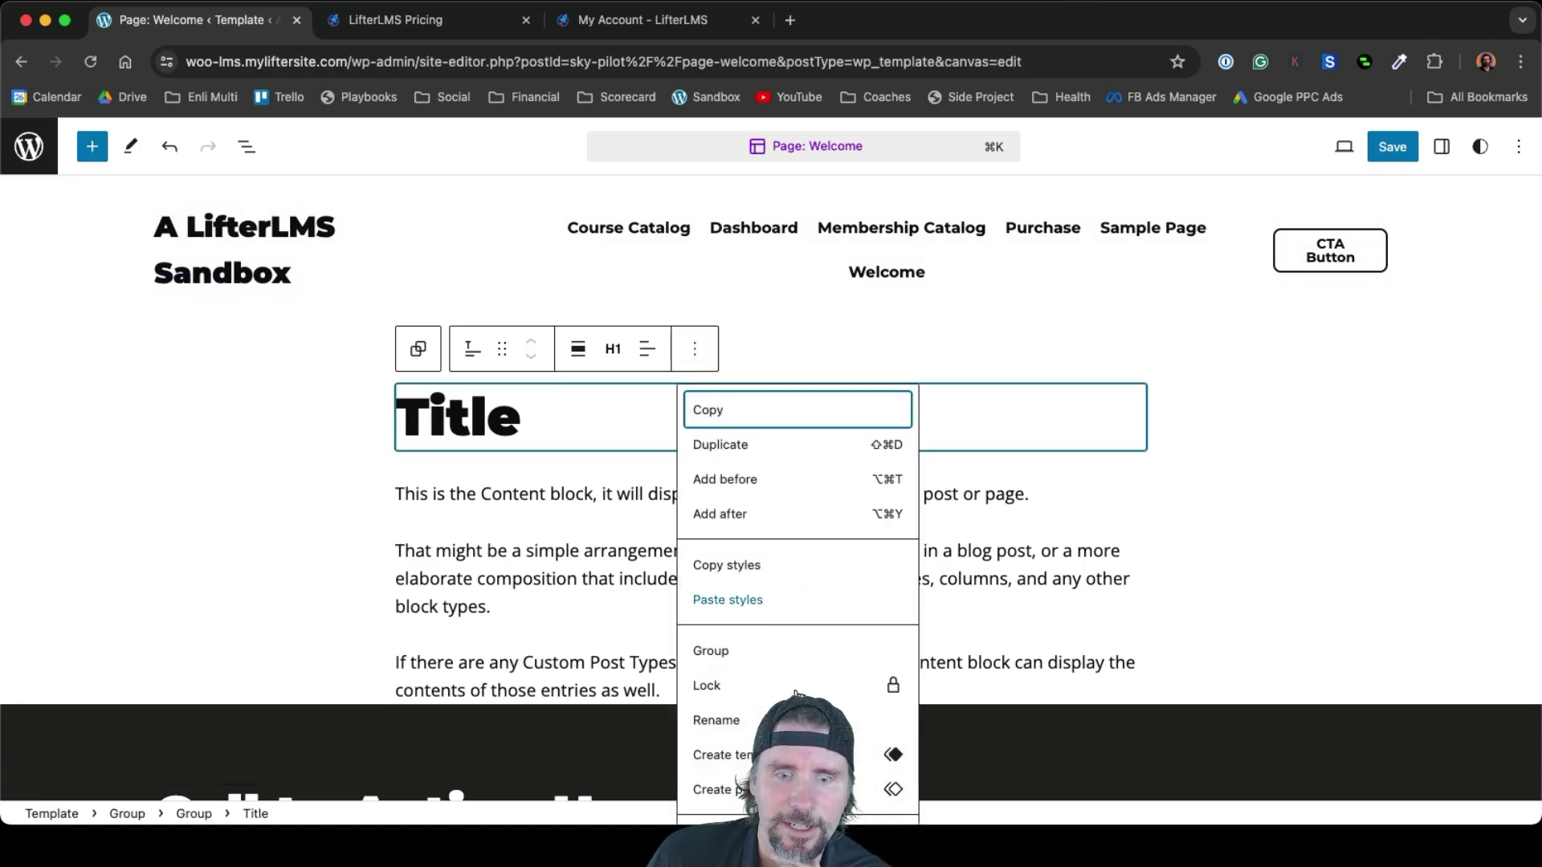
scroll(726, 795, down, 1)
click(713, 800)
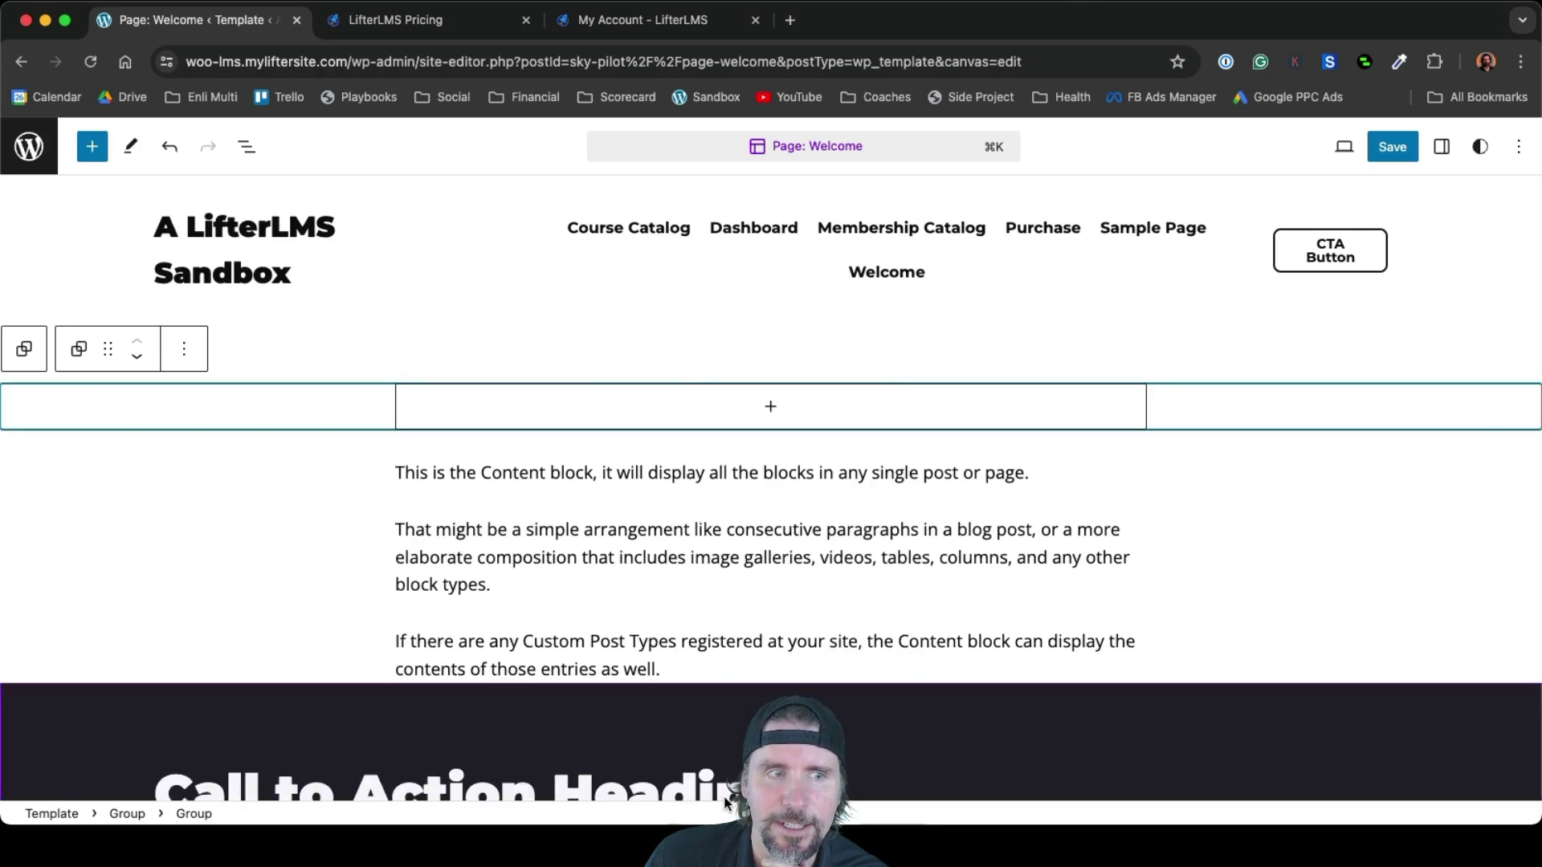
Save the updated Page: Welcome template and exit full-canvas editing
click(1393, 149)
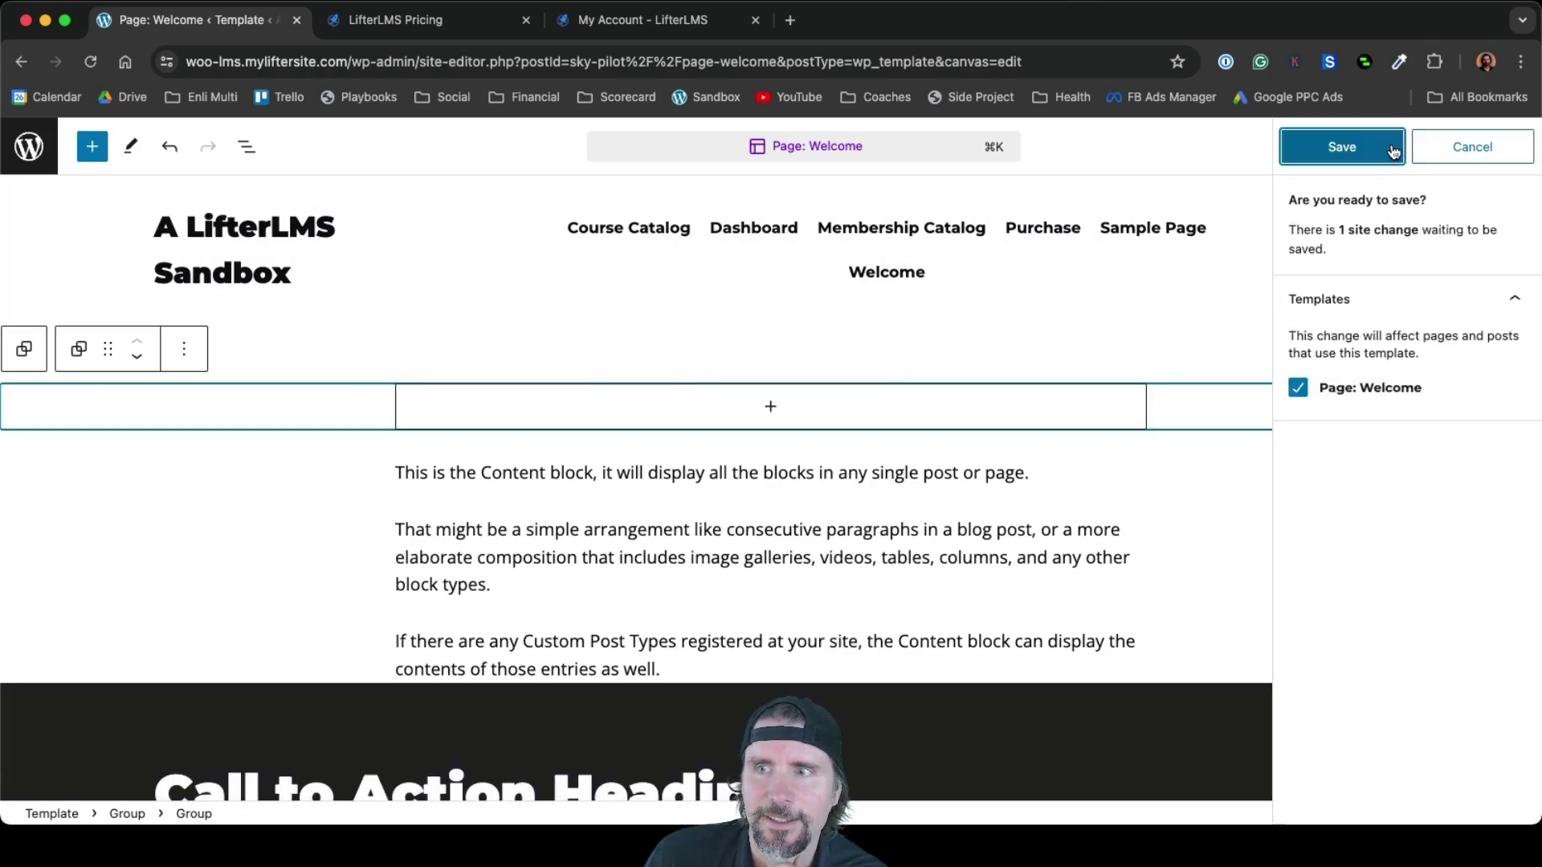
click(1393, 150)
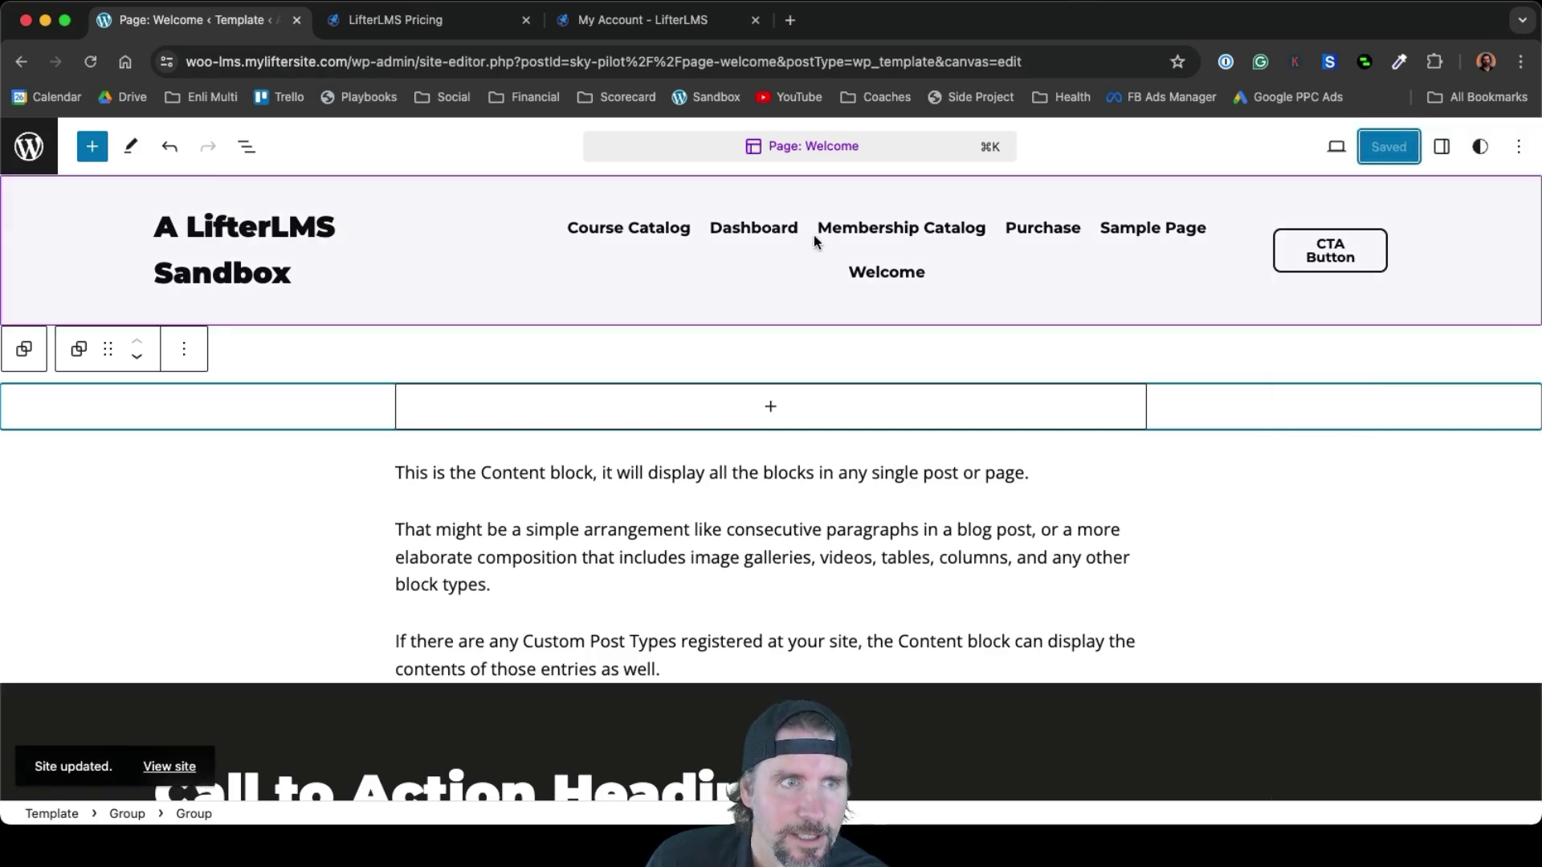
click(32, 148)
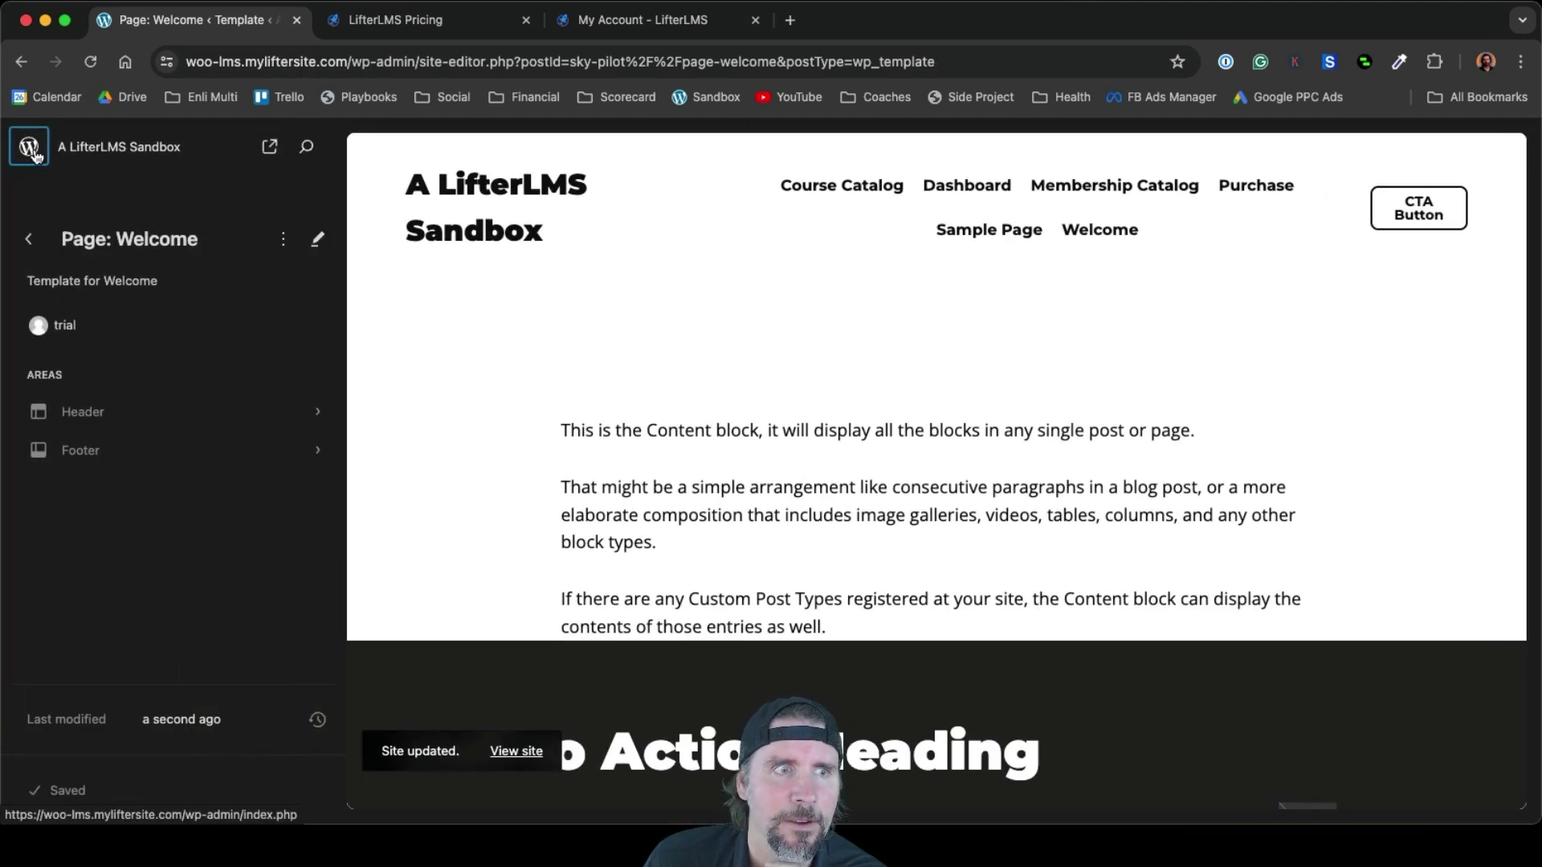
Return to the admin Dashboard and visit the live site
right_click(37, 151)
click(32, 148)
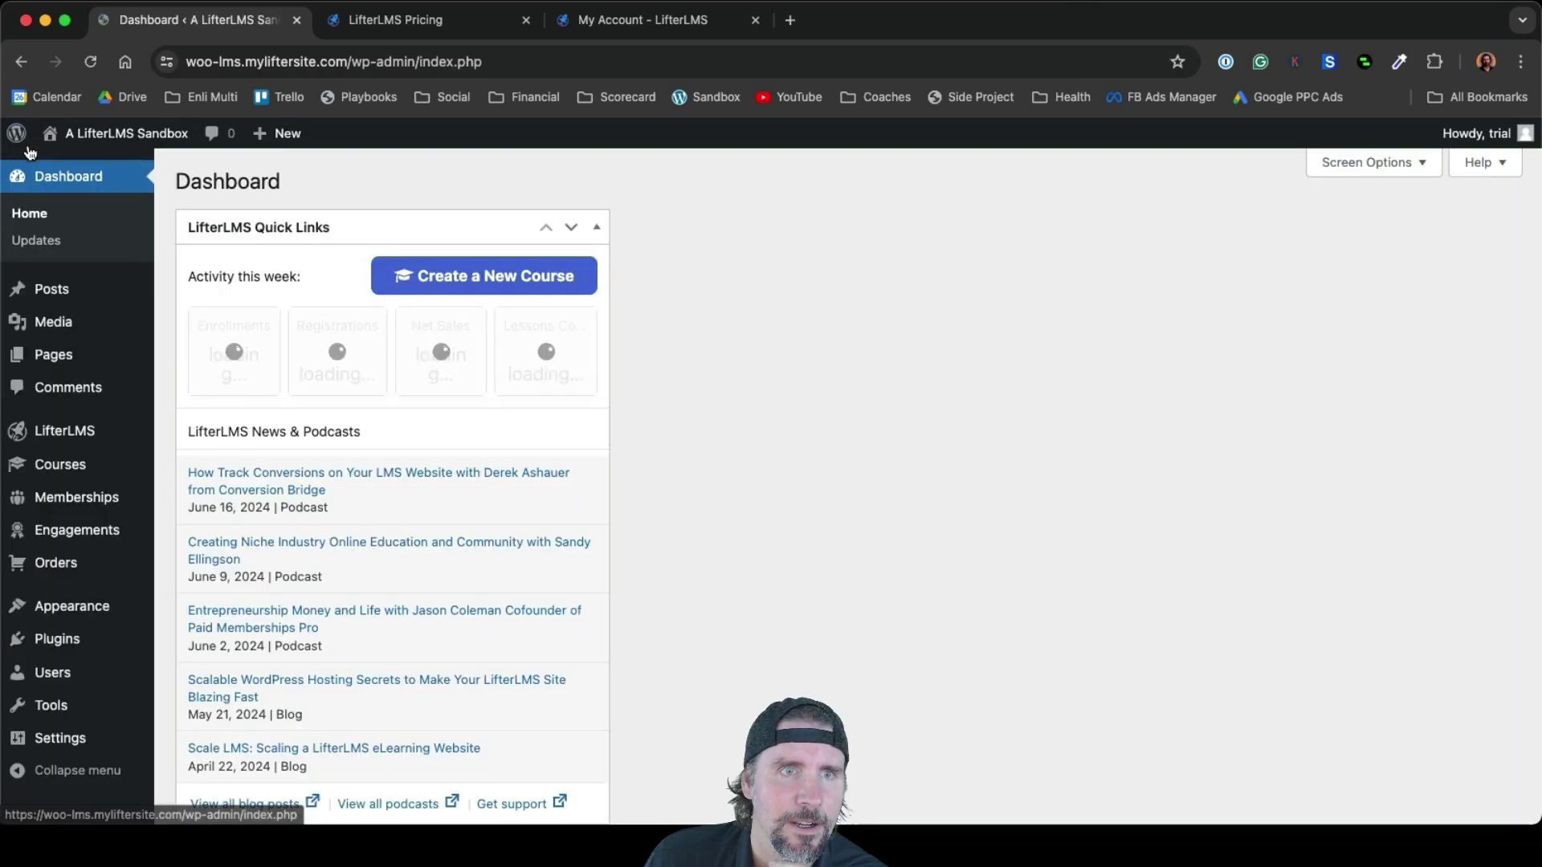
click(110, 151)
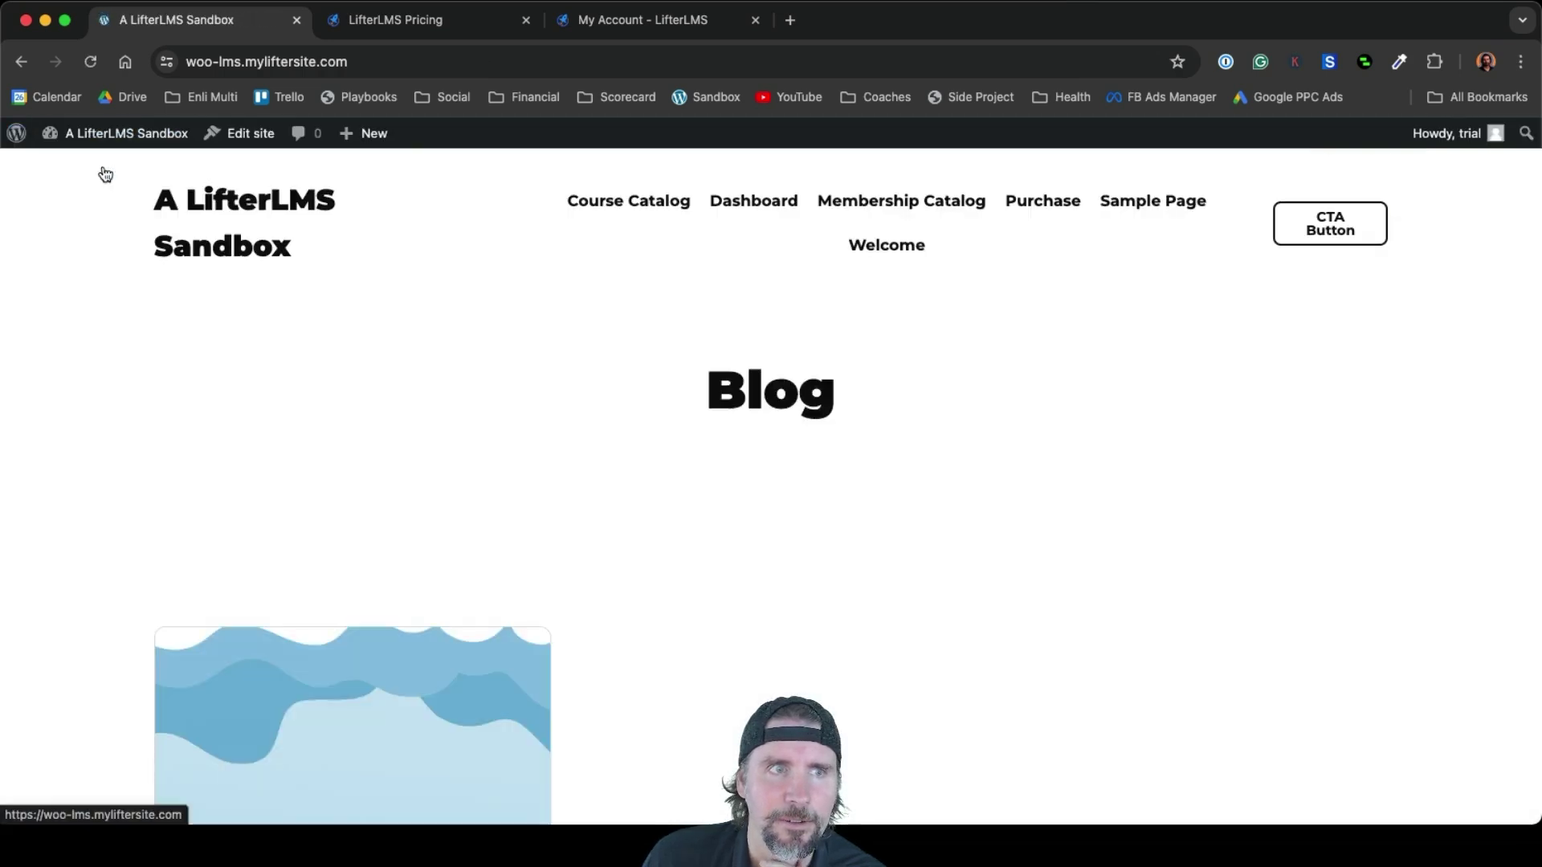
View the live Welcome page, compare it with Sample Page, and return to Welcome
click(898, 245)
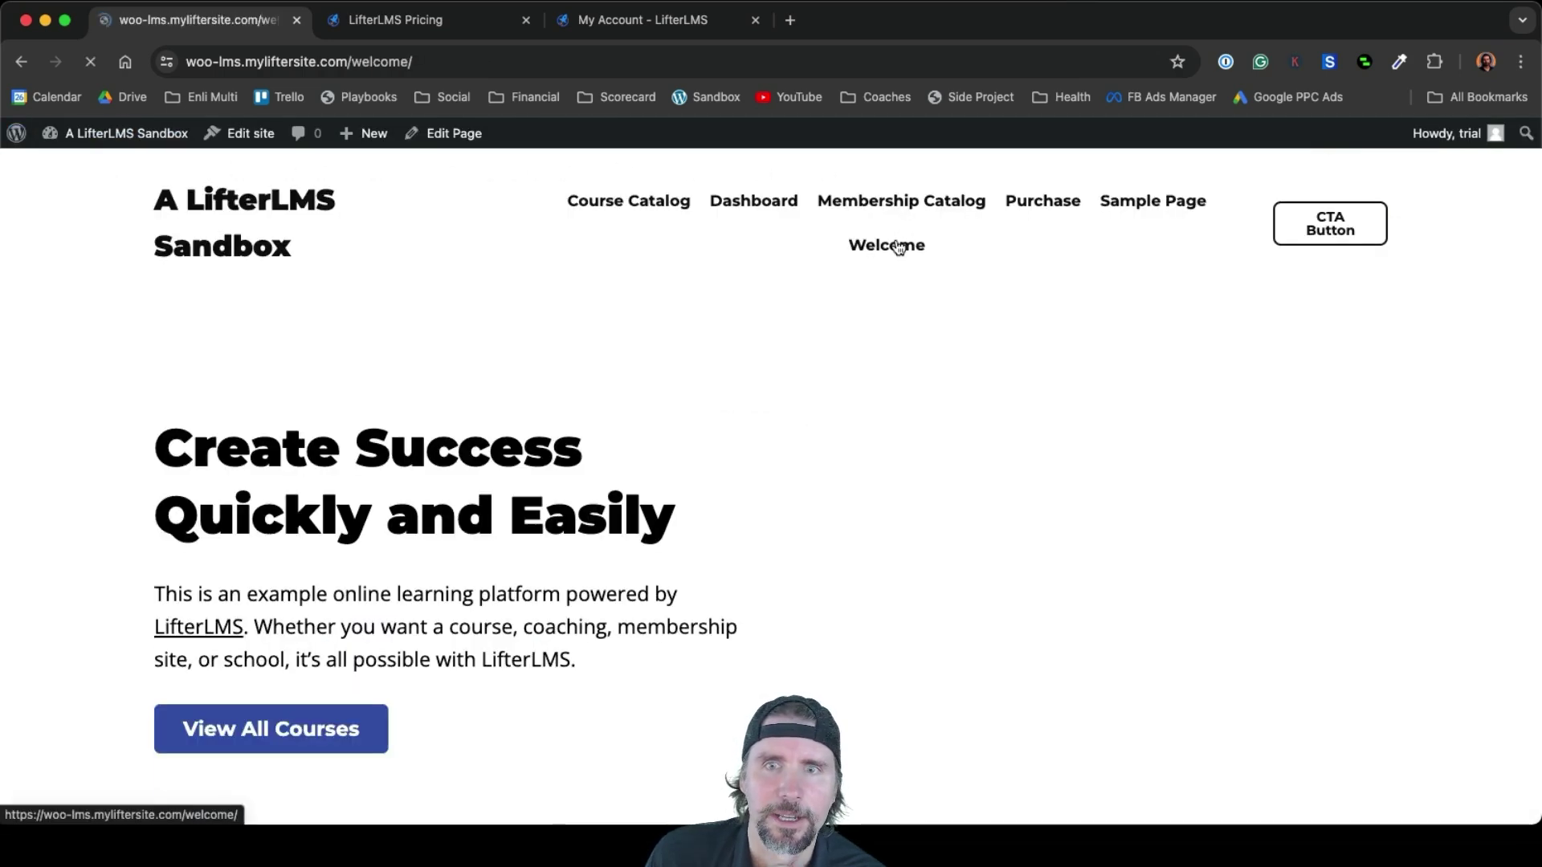
scroll(1077, 540, down, 1)
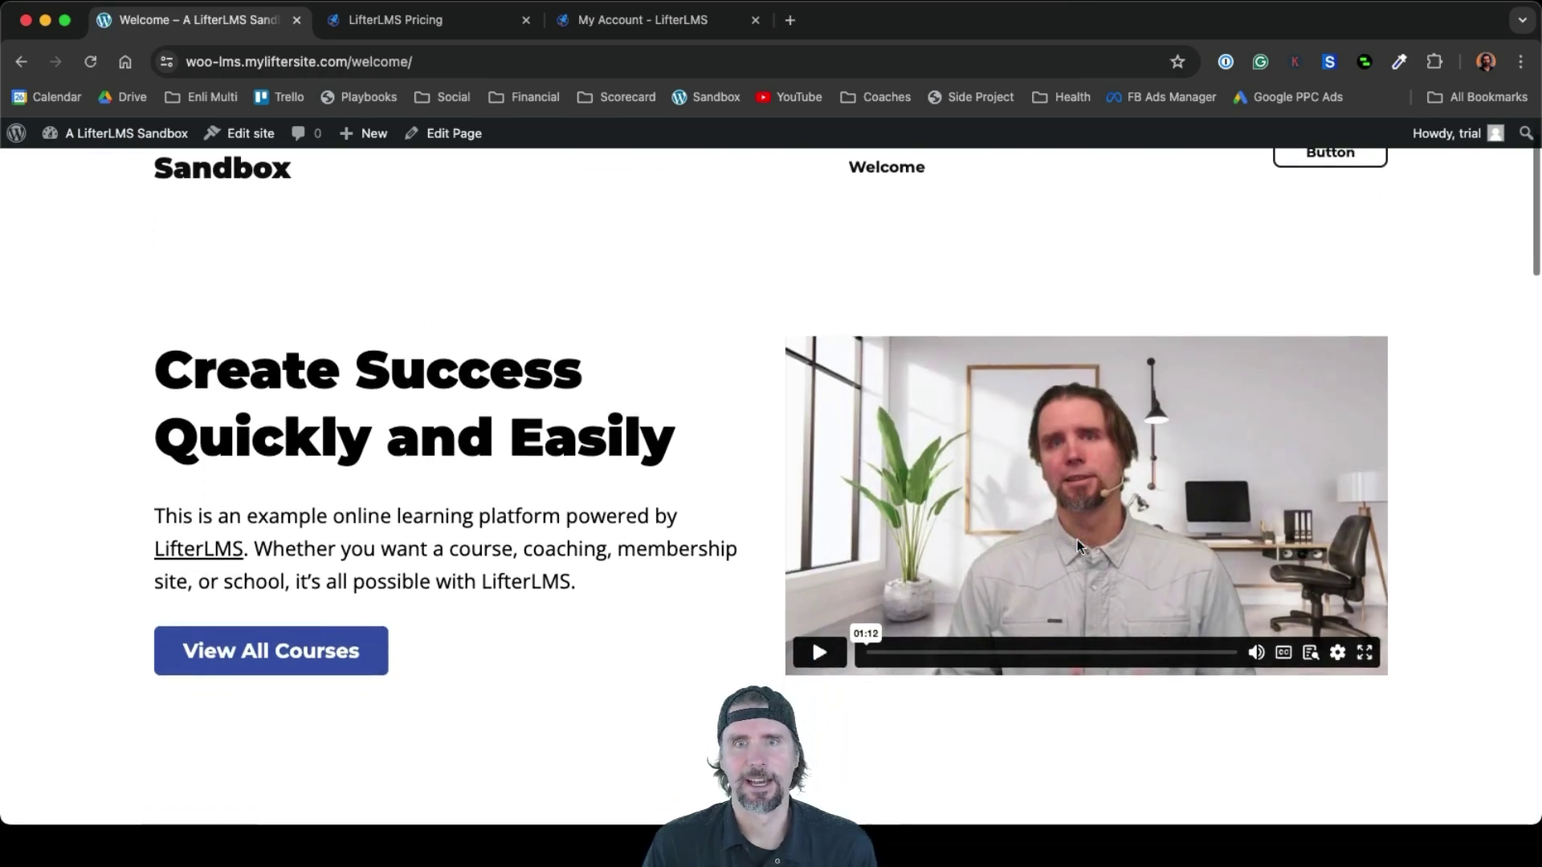
scroll(1077, 540, up, 1)
scroll(1049, 351, down, 1)
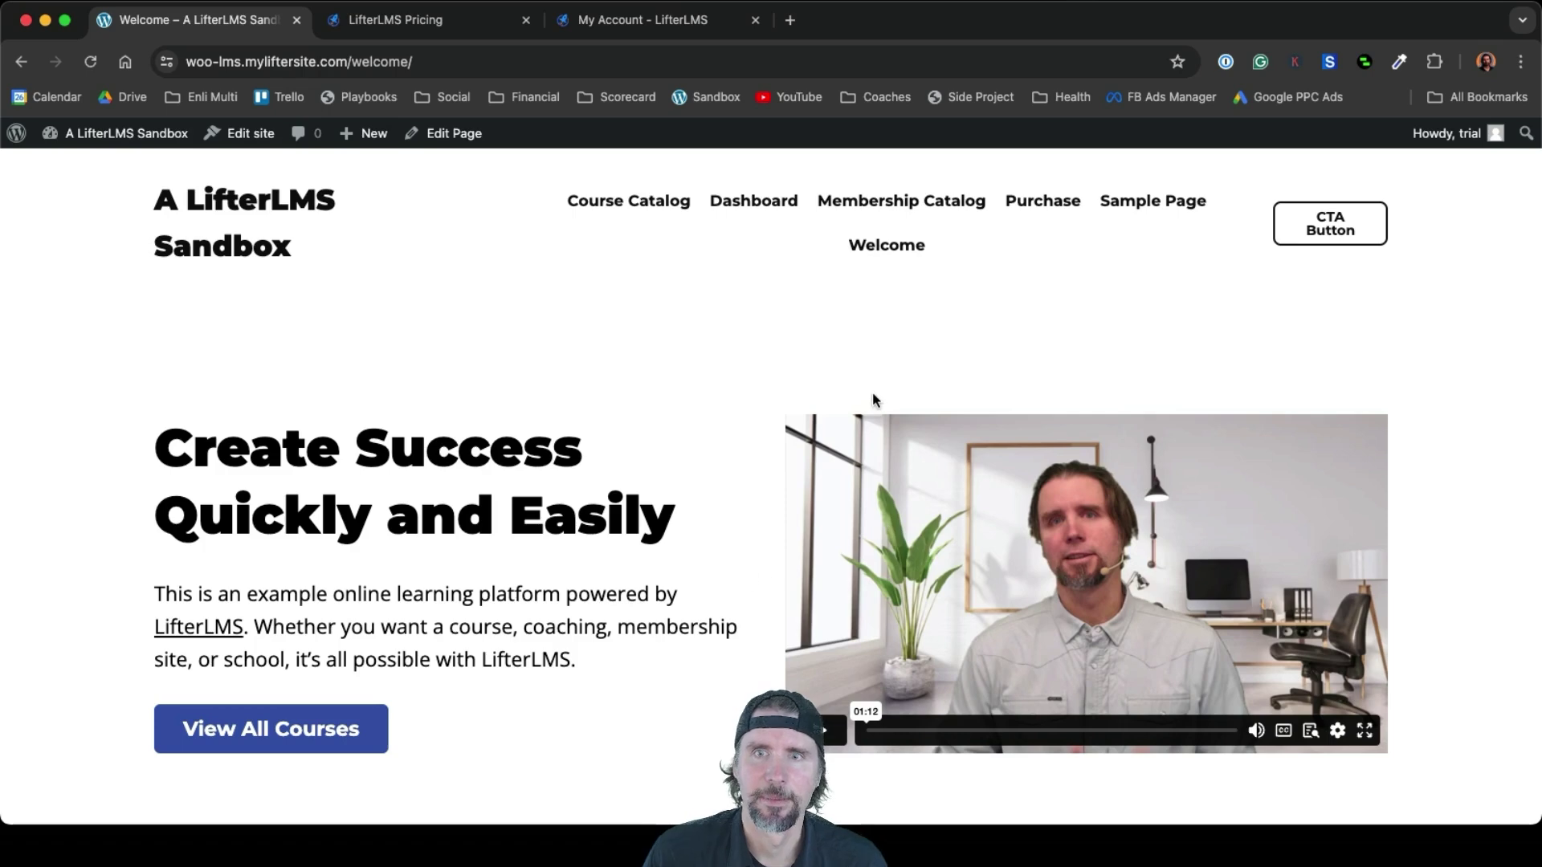
click(1155, 202)
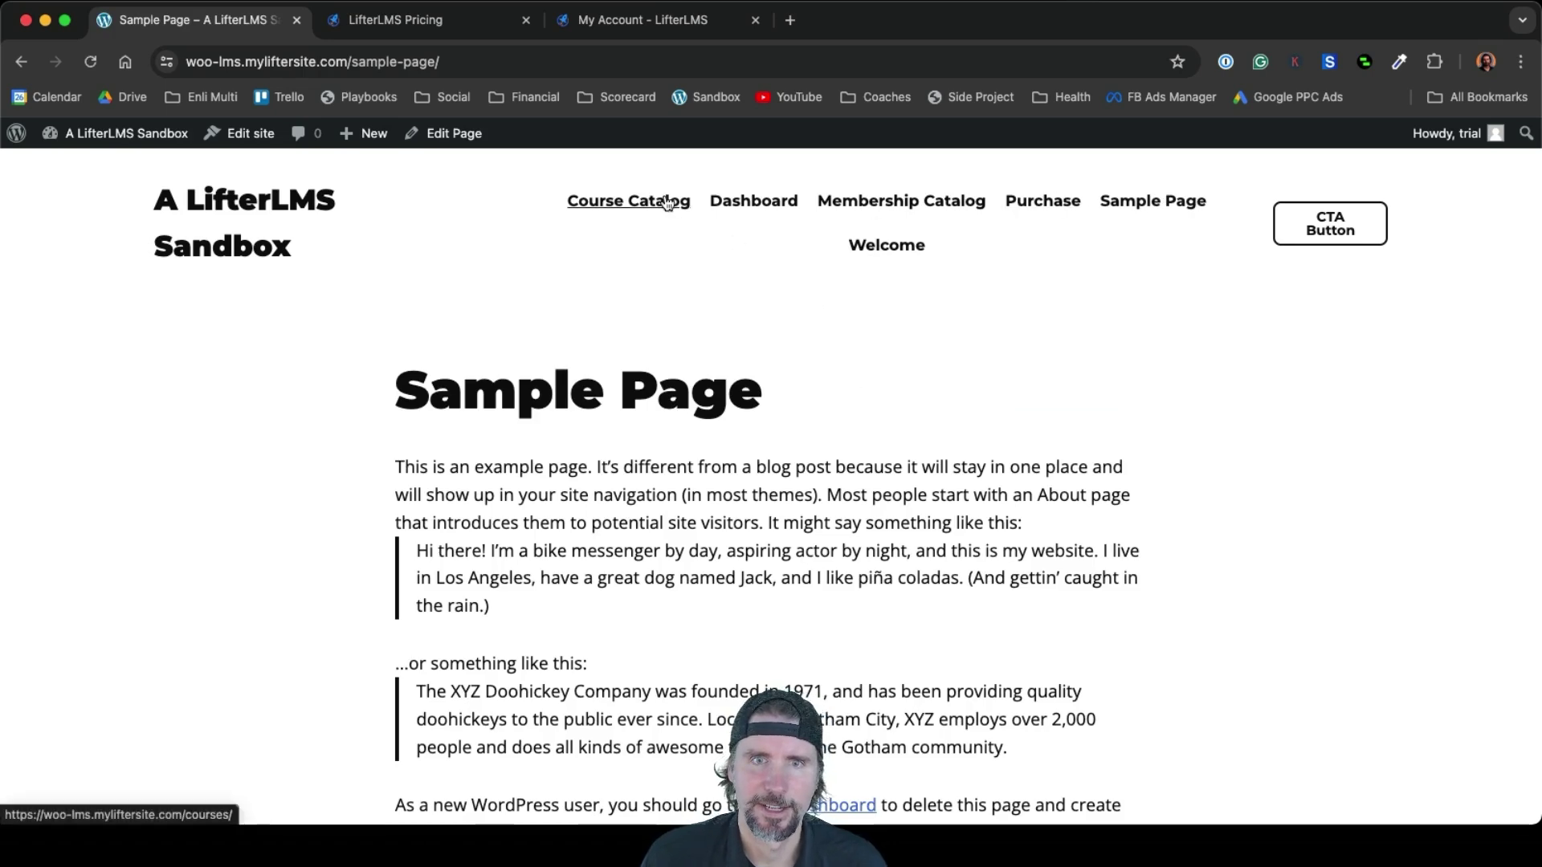
click(896, 247)
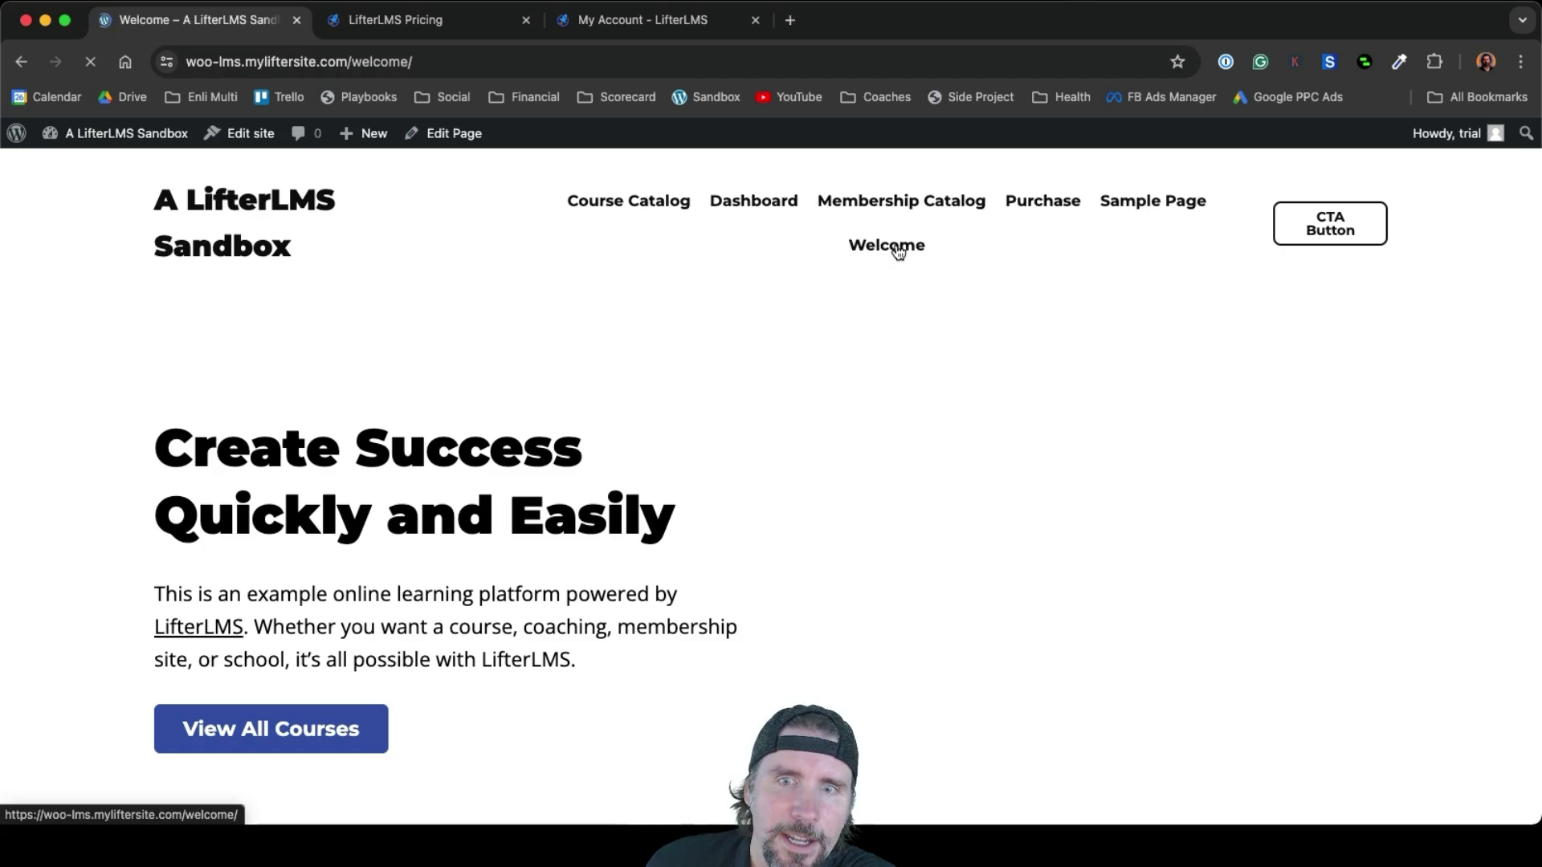
scroll(745, 643, down, 15)
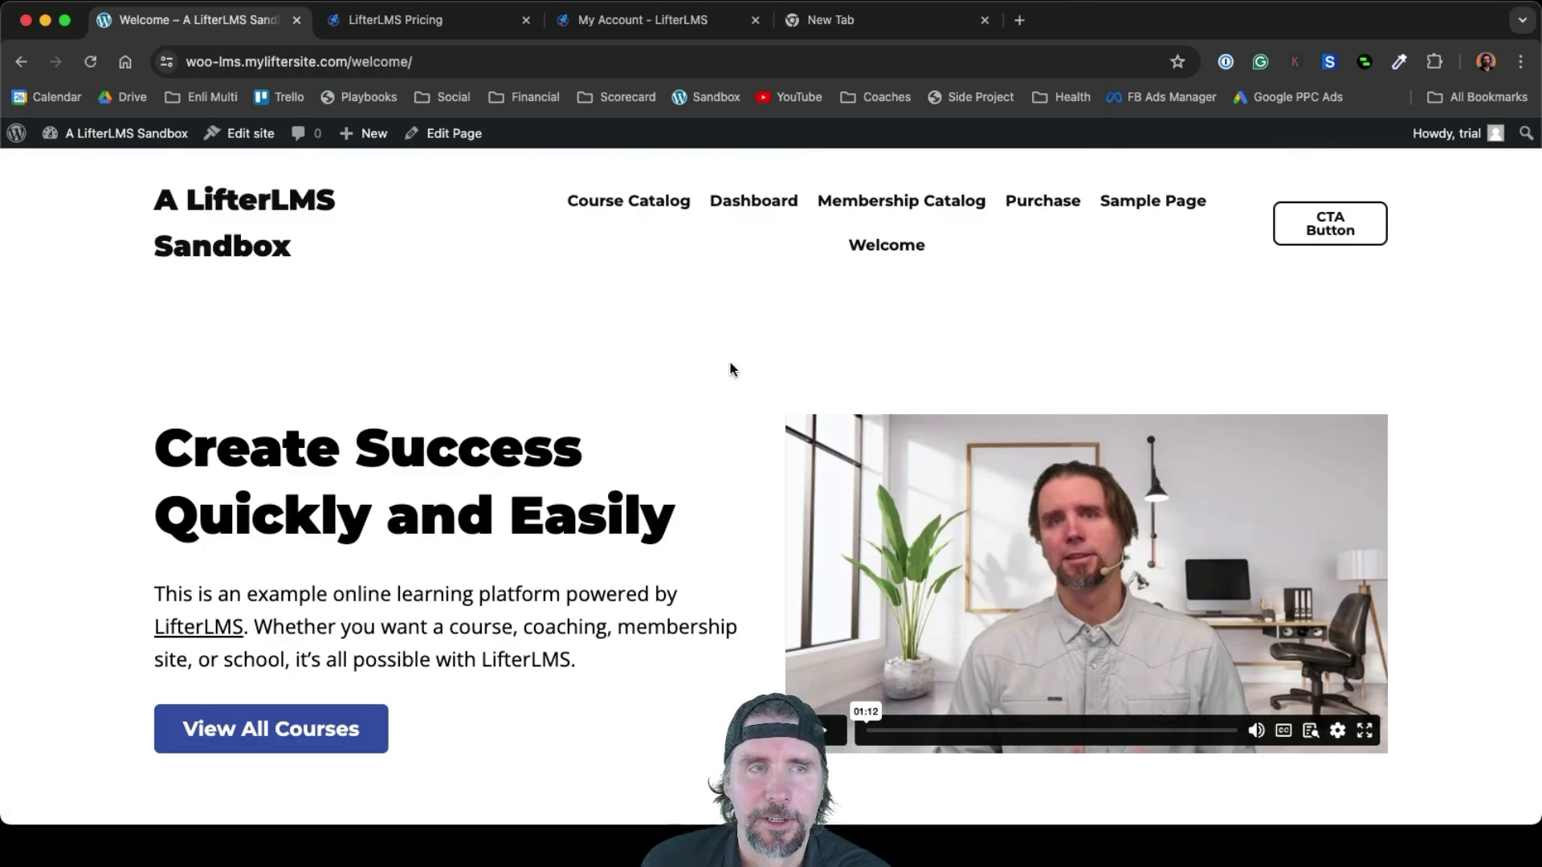
Search the plugin directory for 'woo', then install and activate WooCommerce
mouse_move(118, 142)
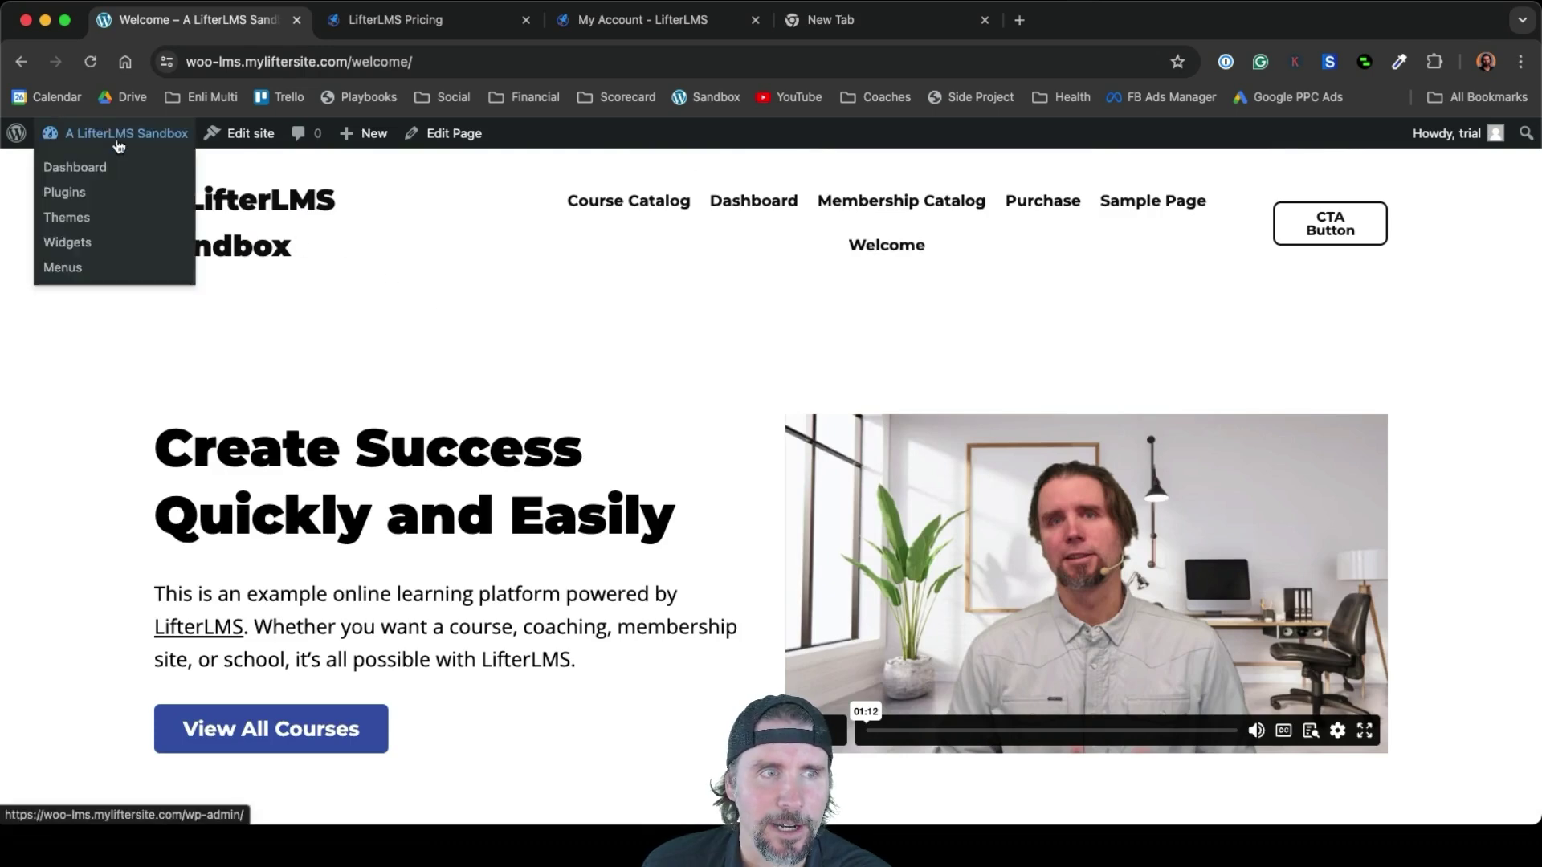
click(77, 196)
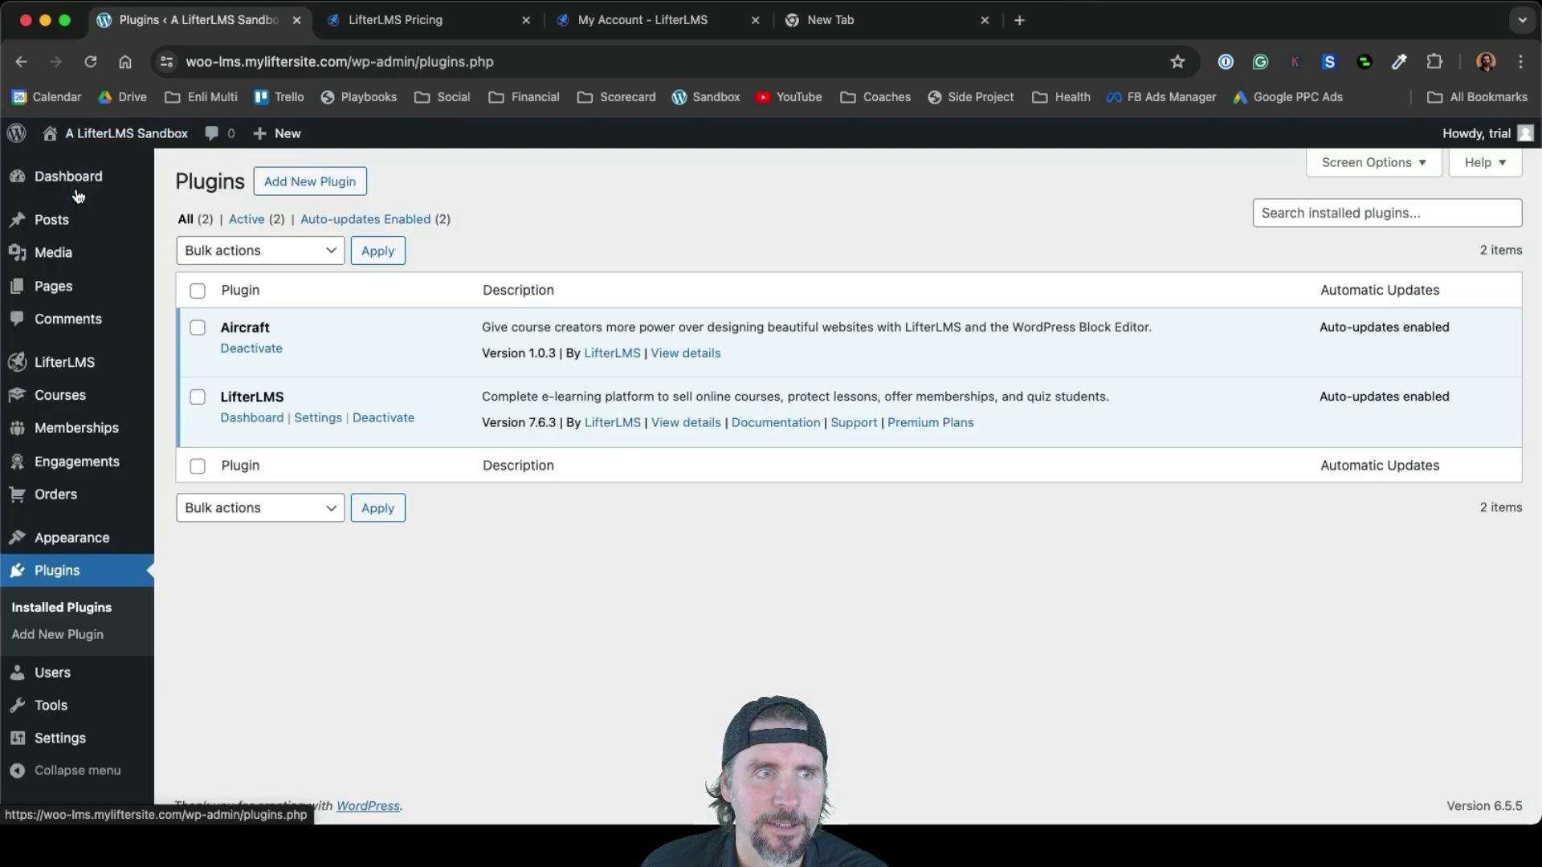
click(280, 193)
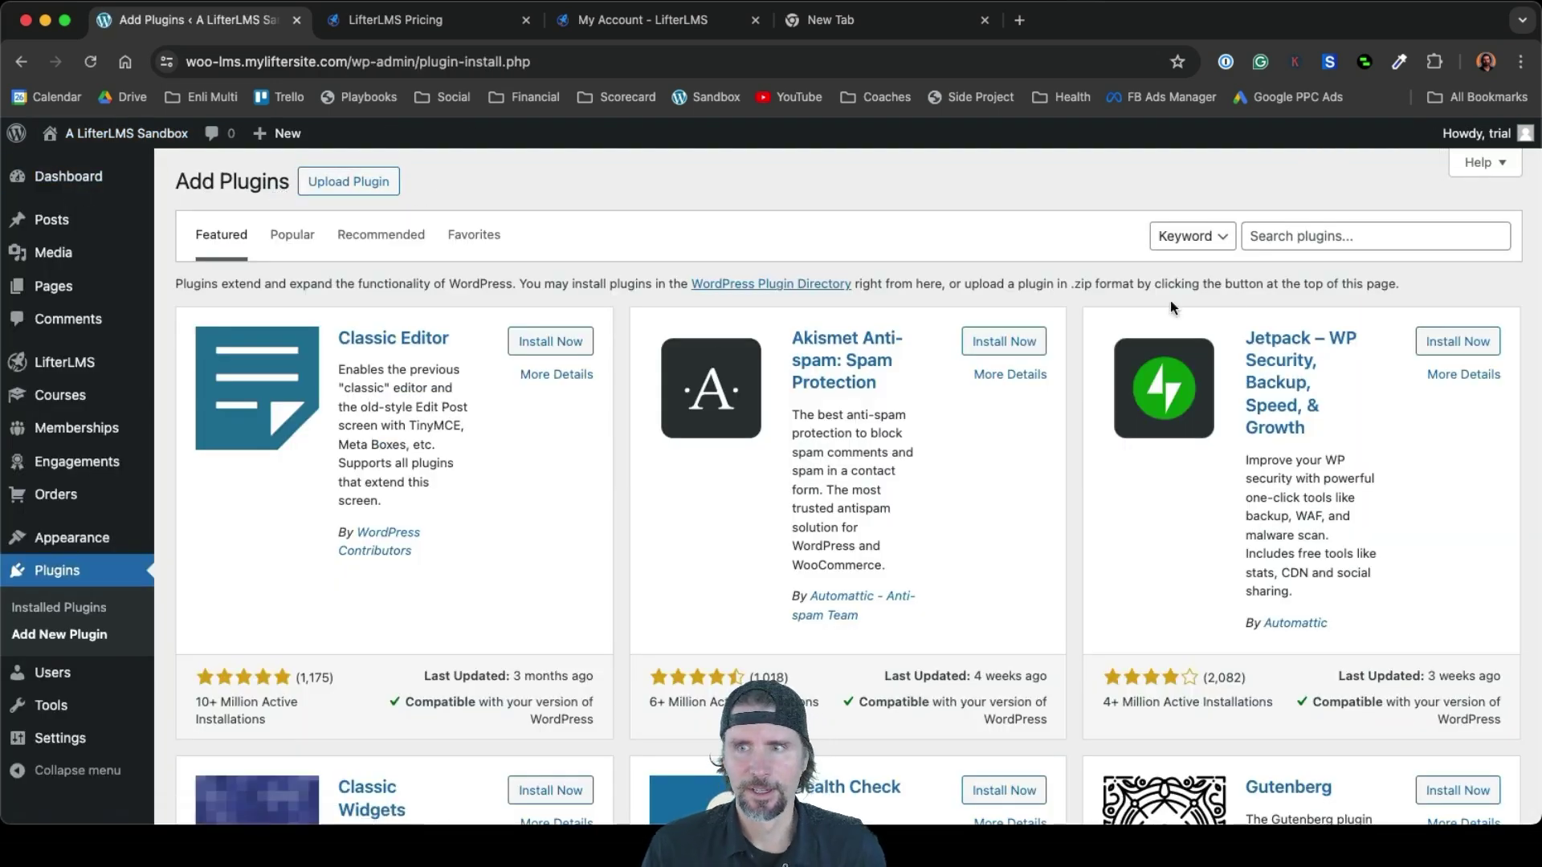
click(1292, 245)
text(woo)
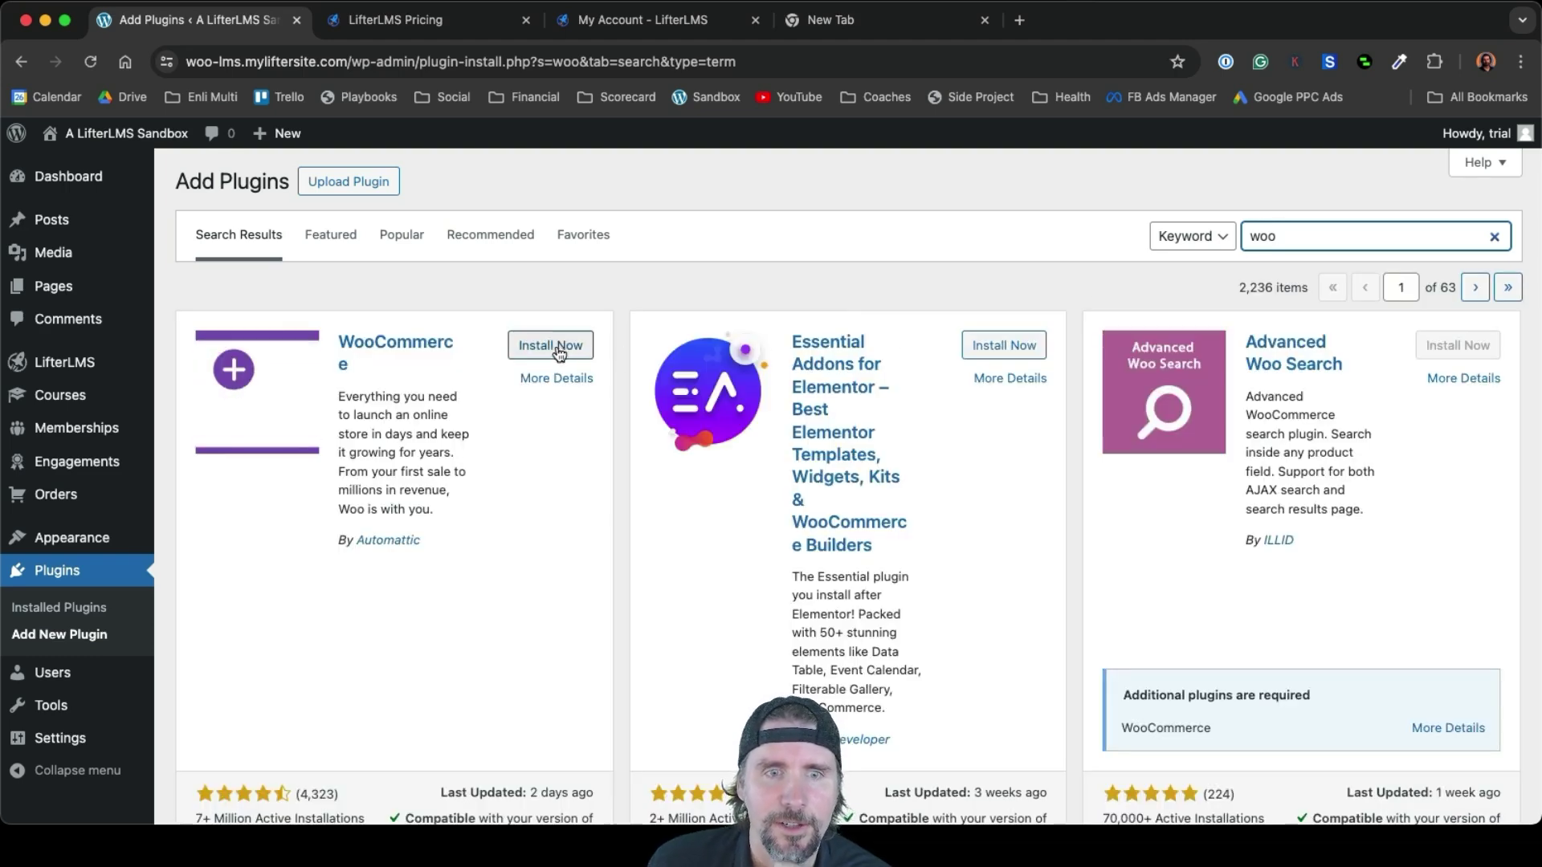
click(559, 351)
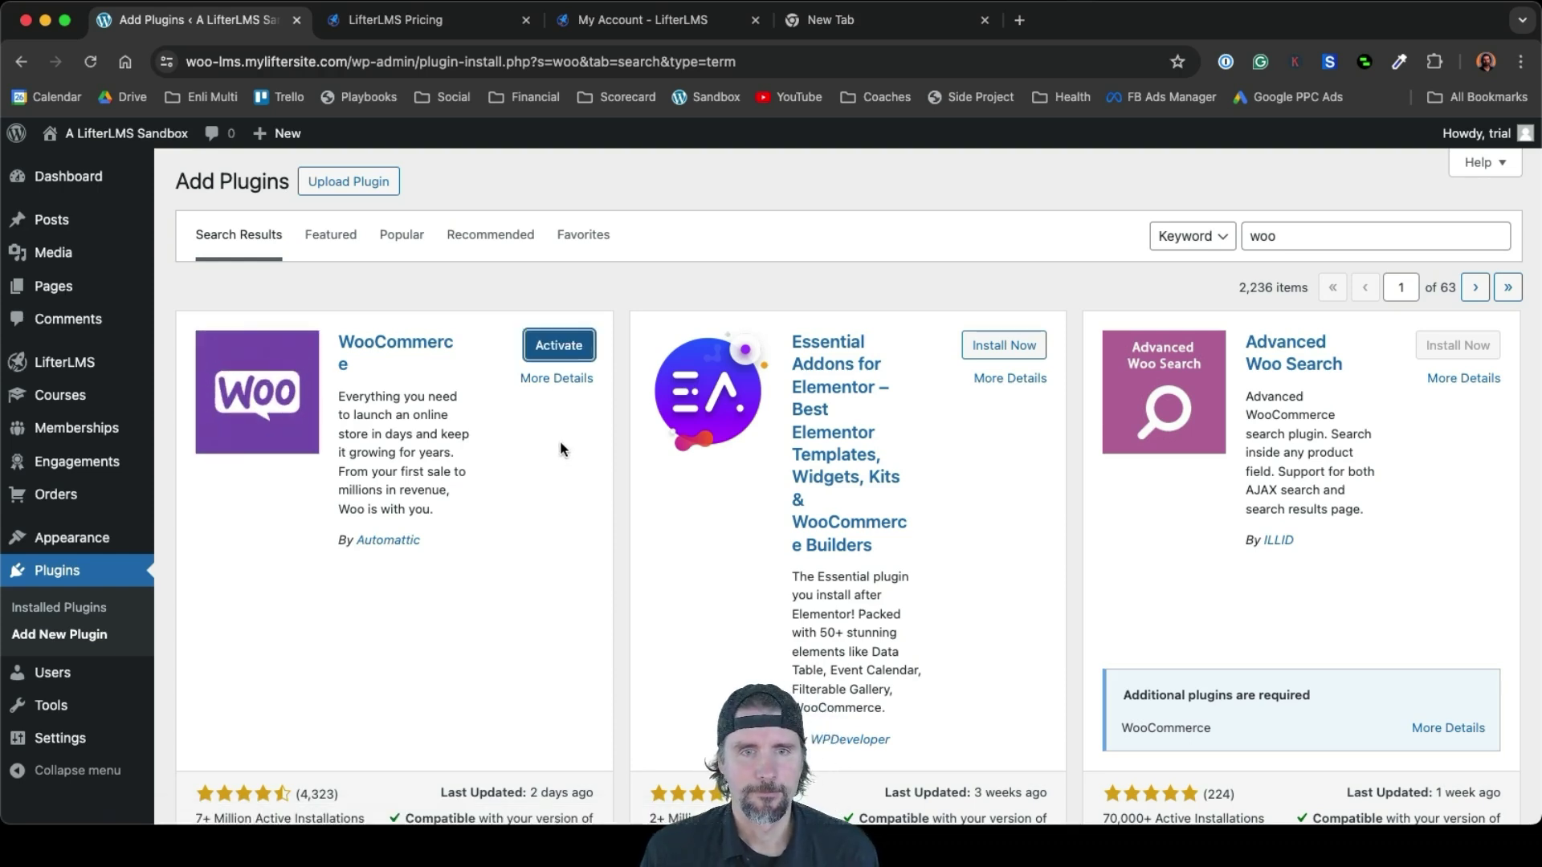
click(560, 354)
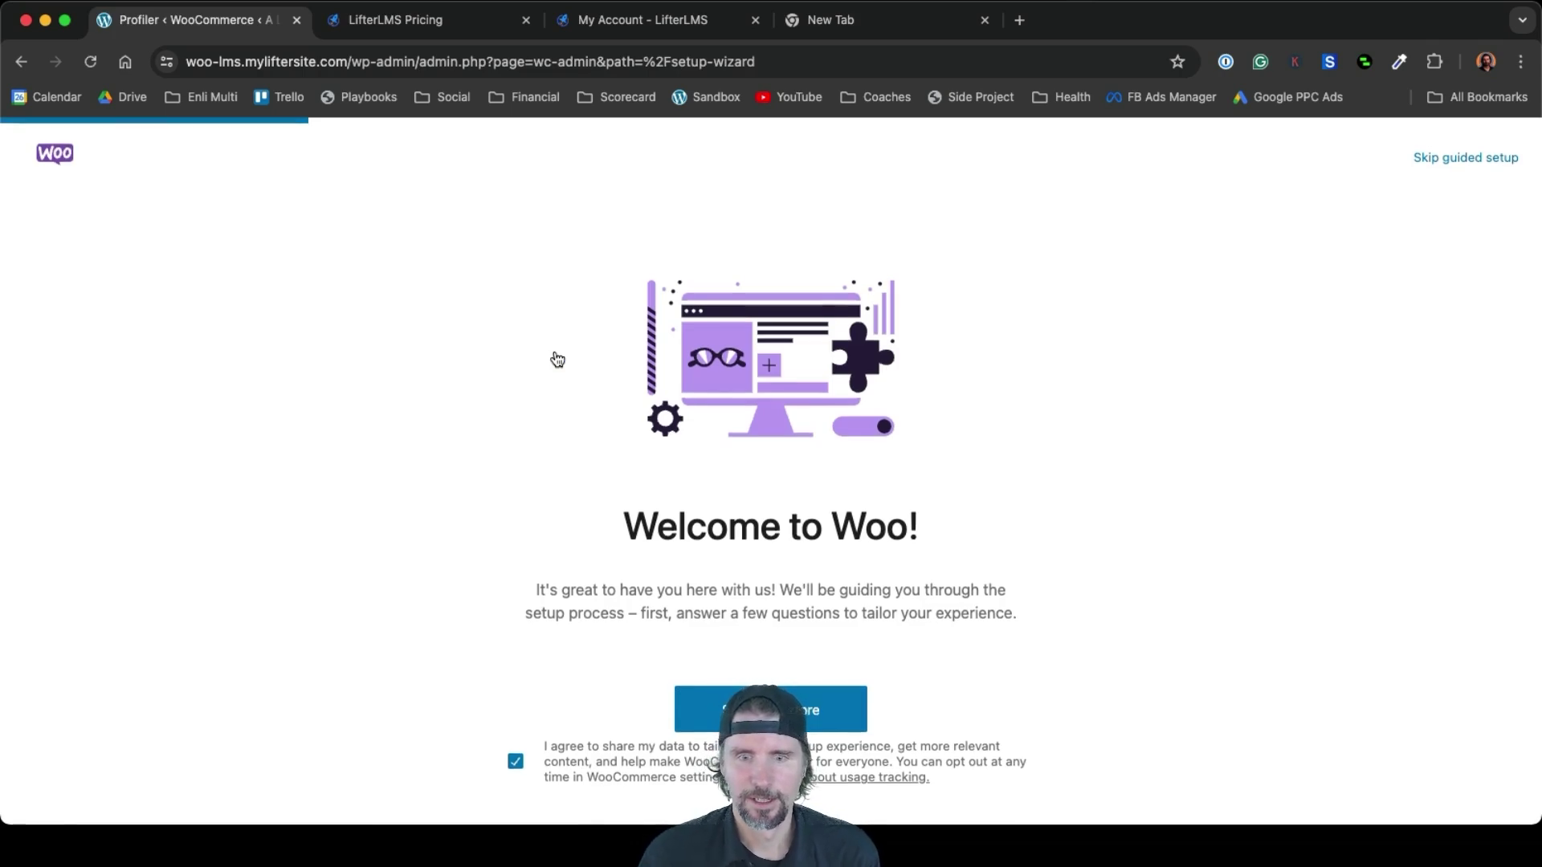
Start the WooCommerce setup, answer the business stage question, and rename the store 'My Academy'
click(699, 711)
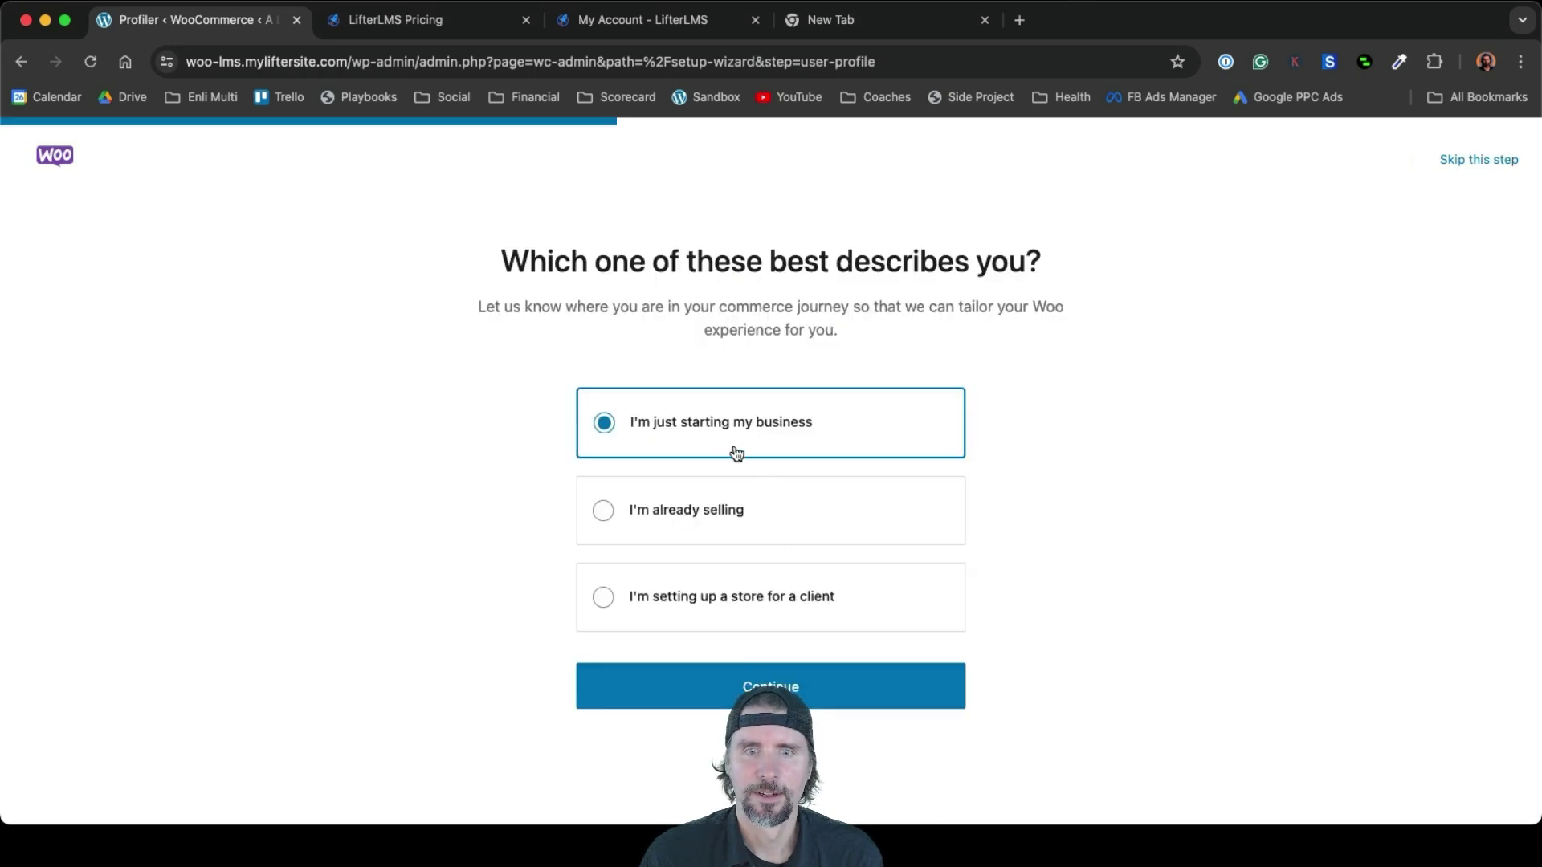
click(725, 684)
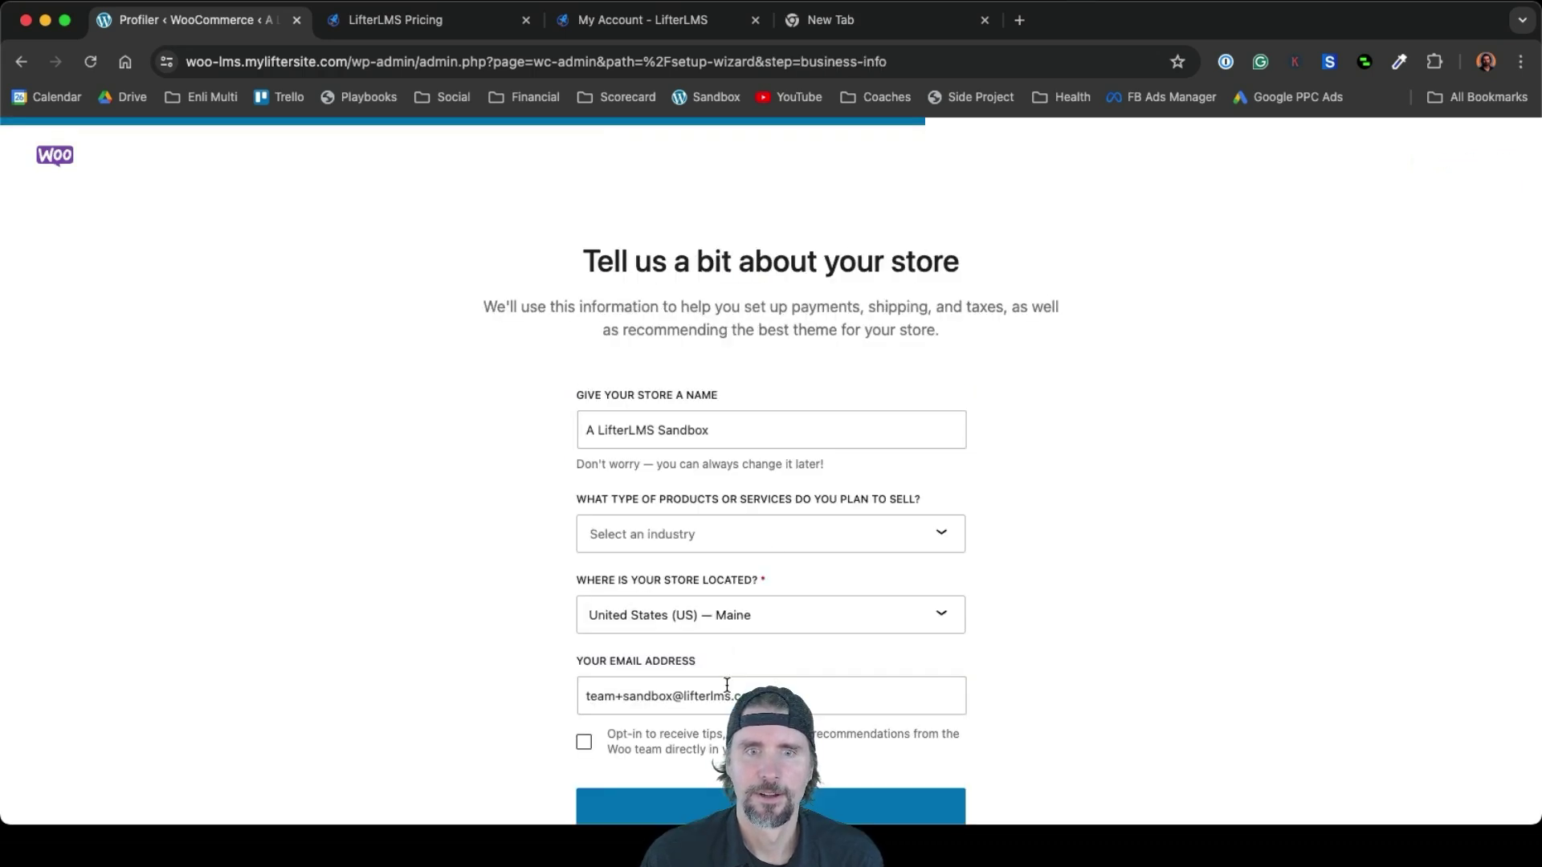
drag(712, 434, 652, 428)
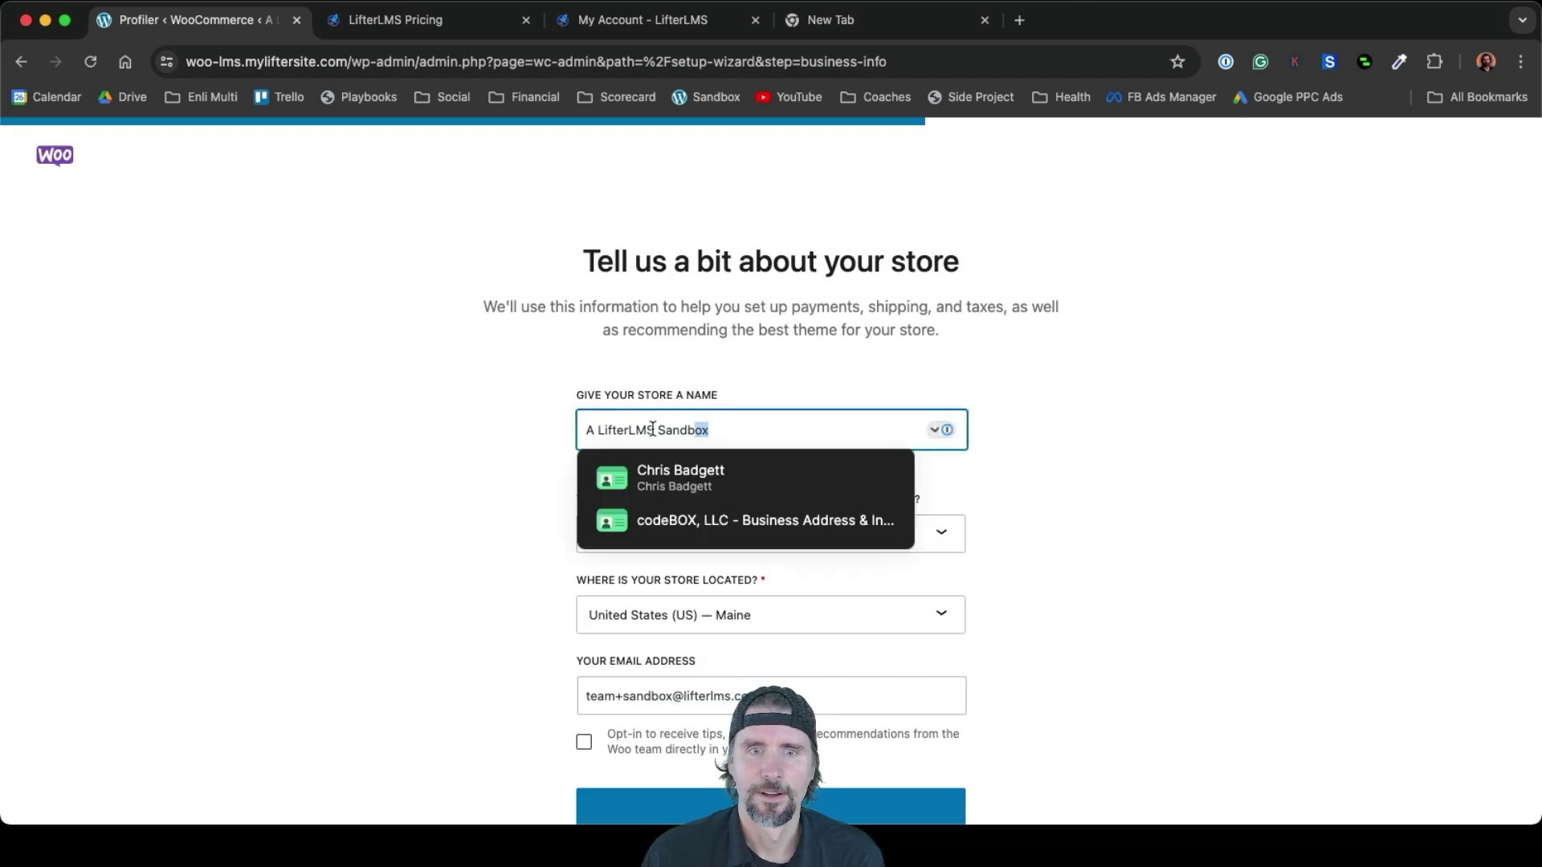
key(BackSpace)
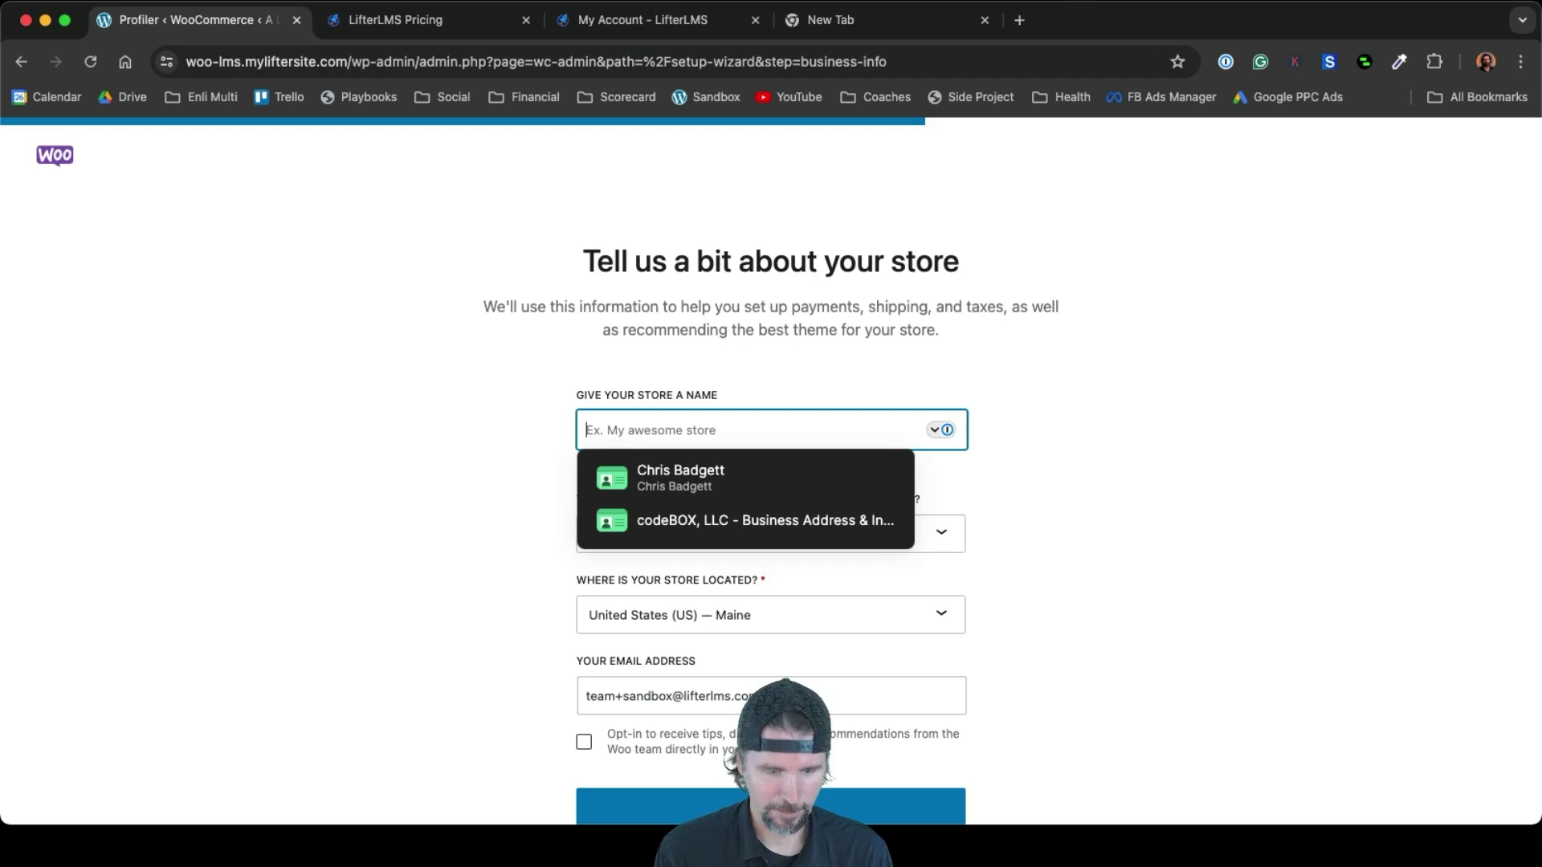
text(My )
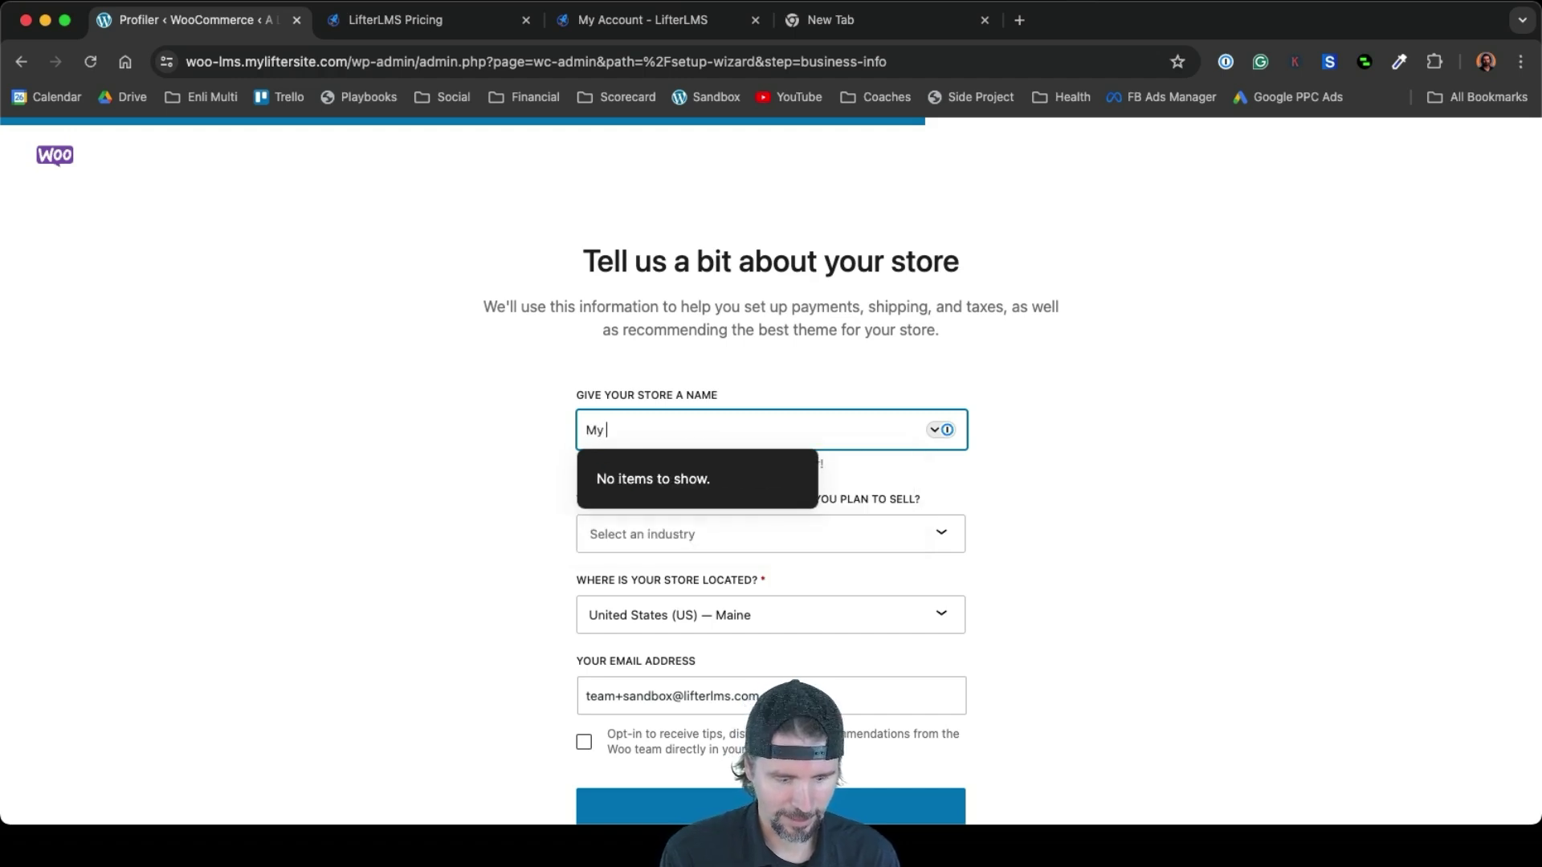
text(Academy)
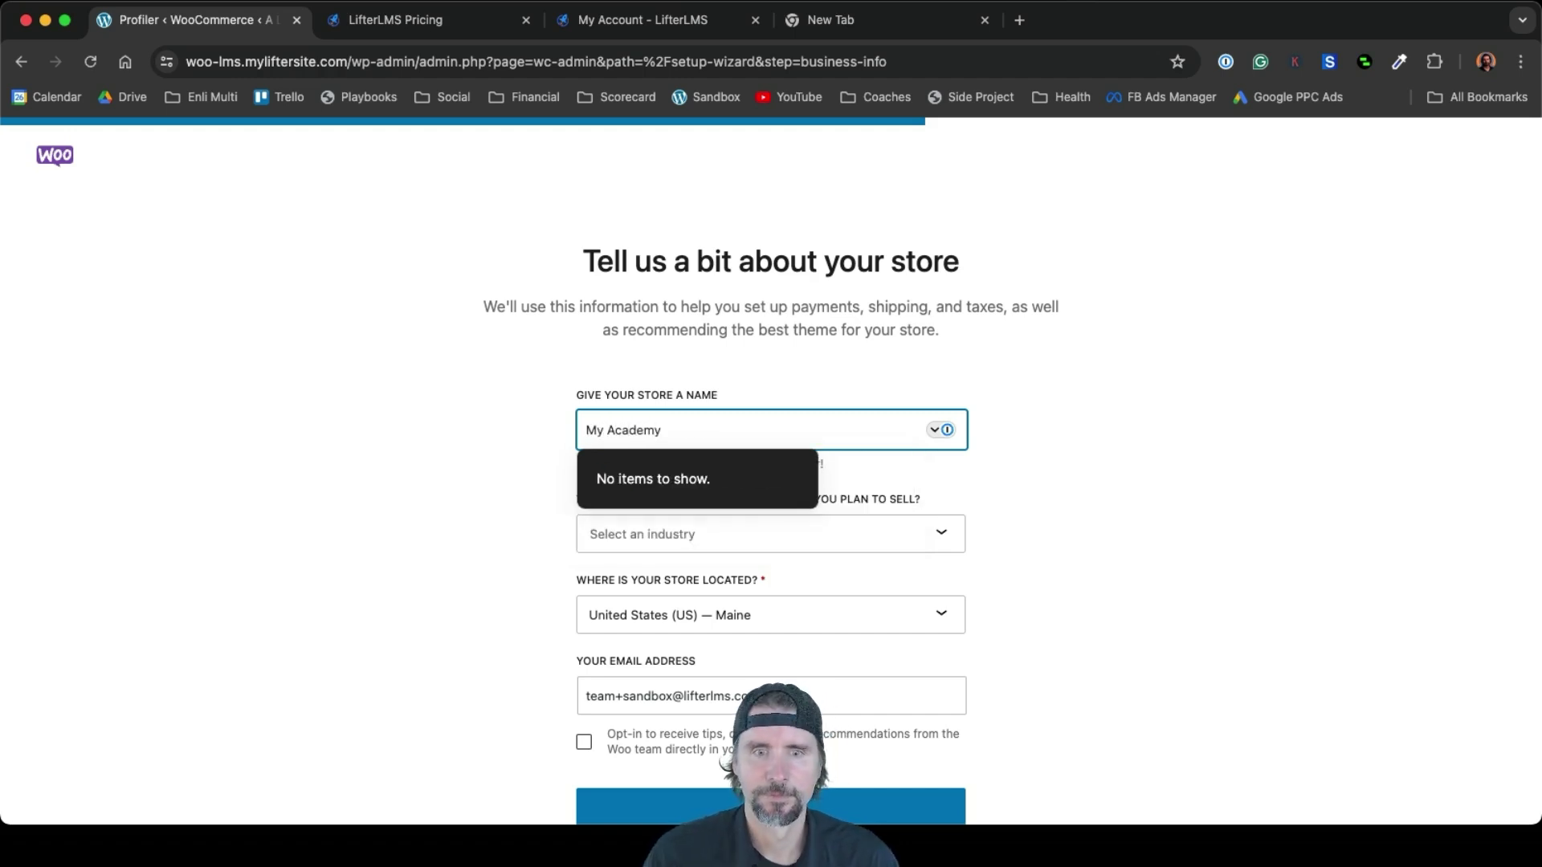
click(953, 497)
Set the store industry to 'Education and learning' and submit the store details
click(884, 533)
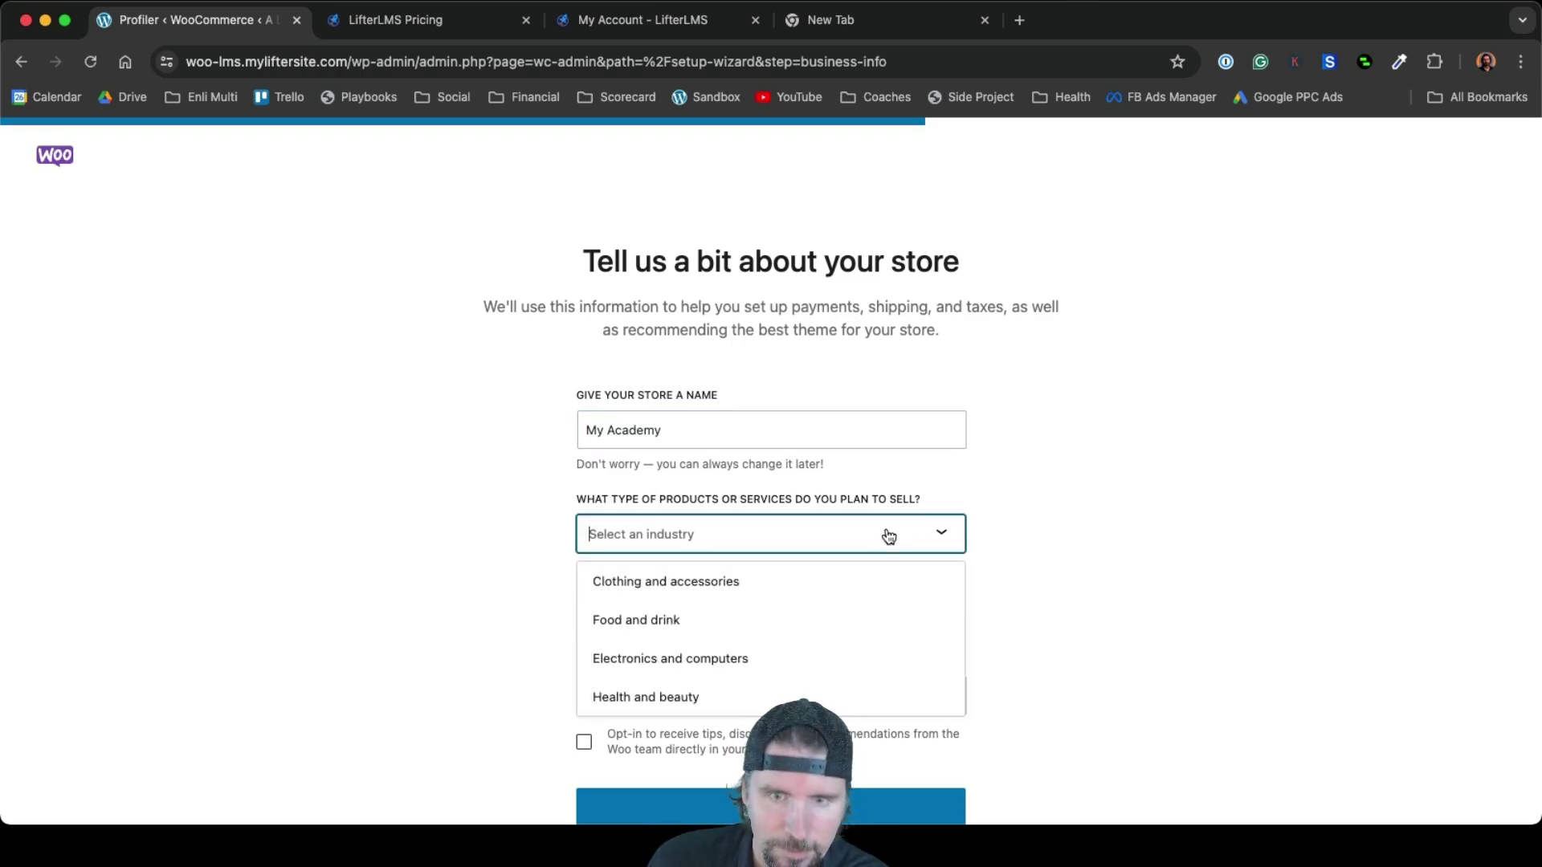
scroll(777, 612, down, 3)
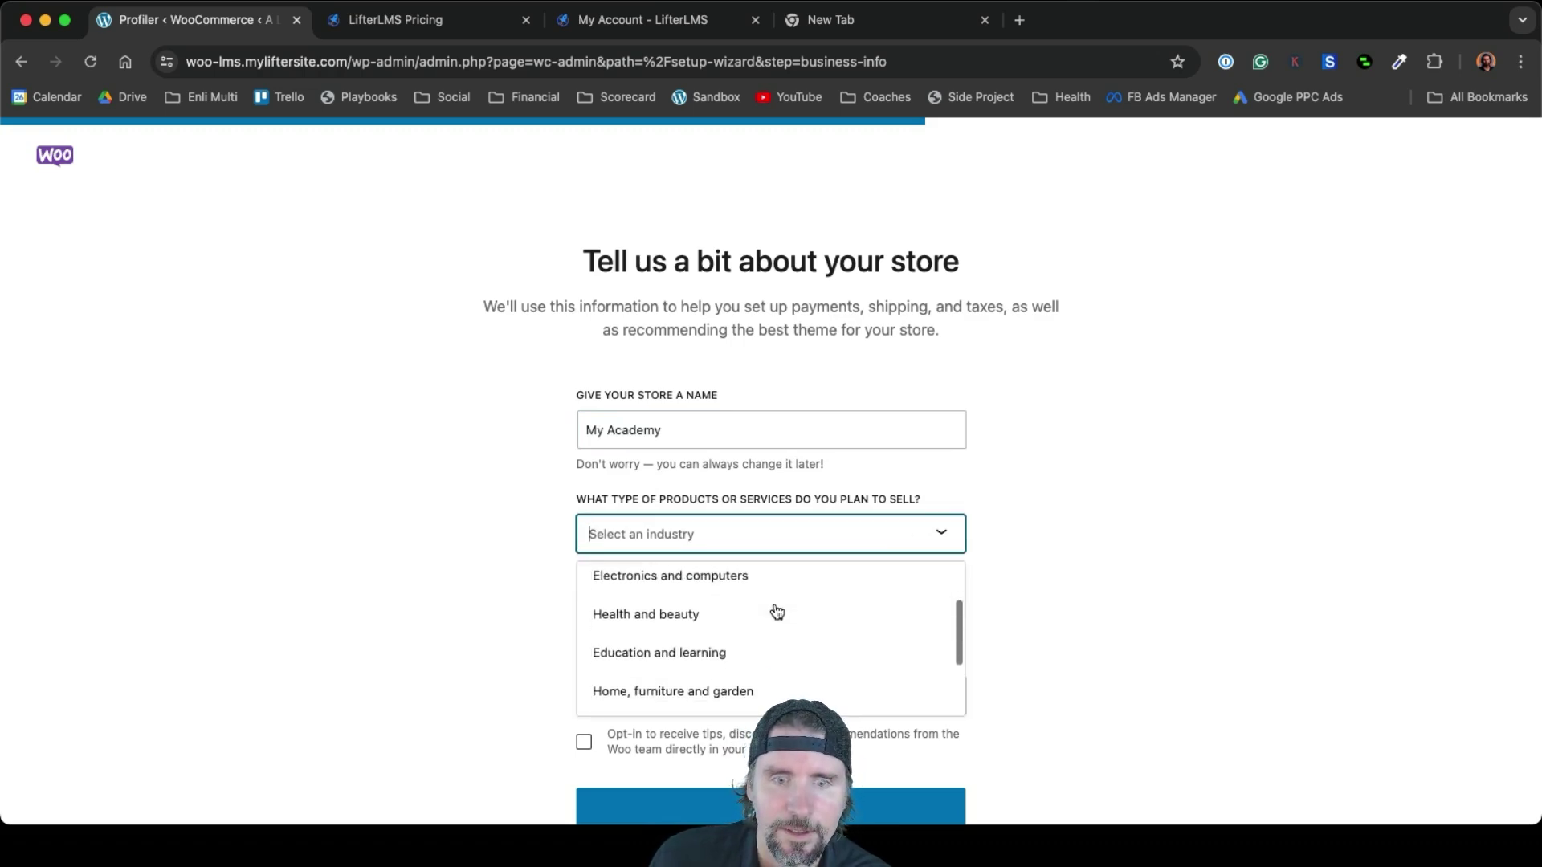
click(707, 614)
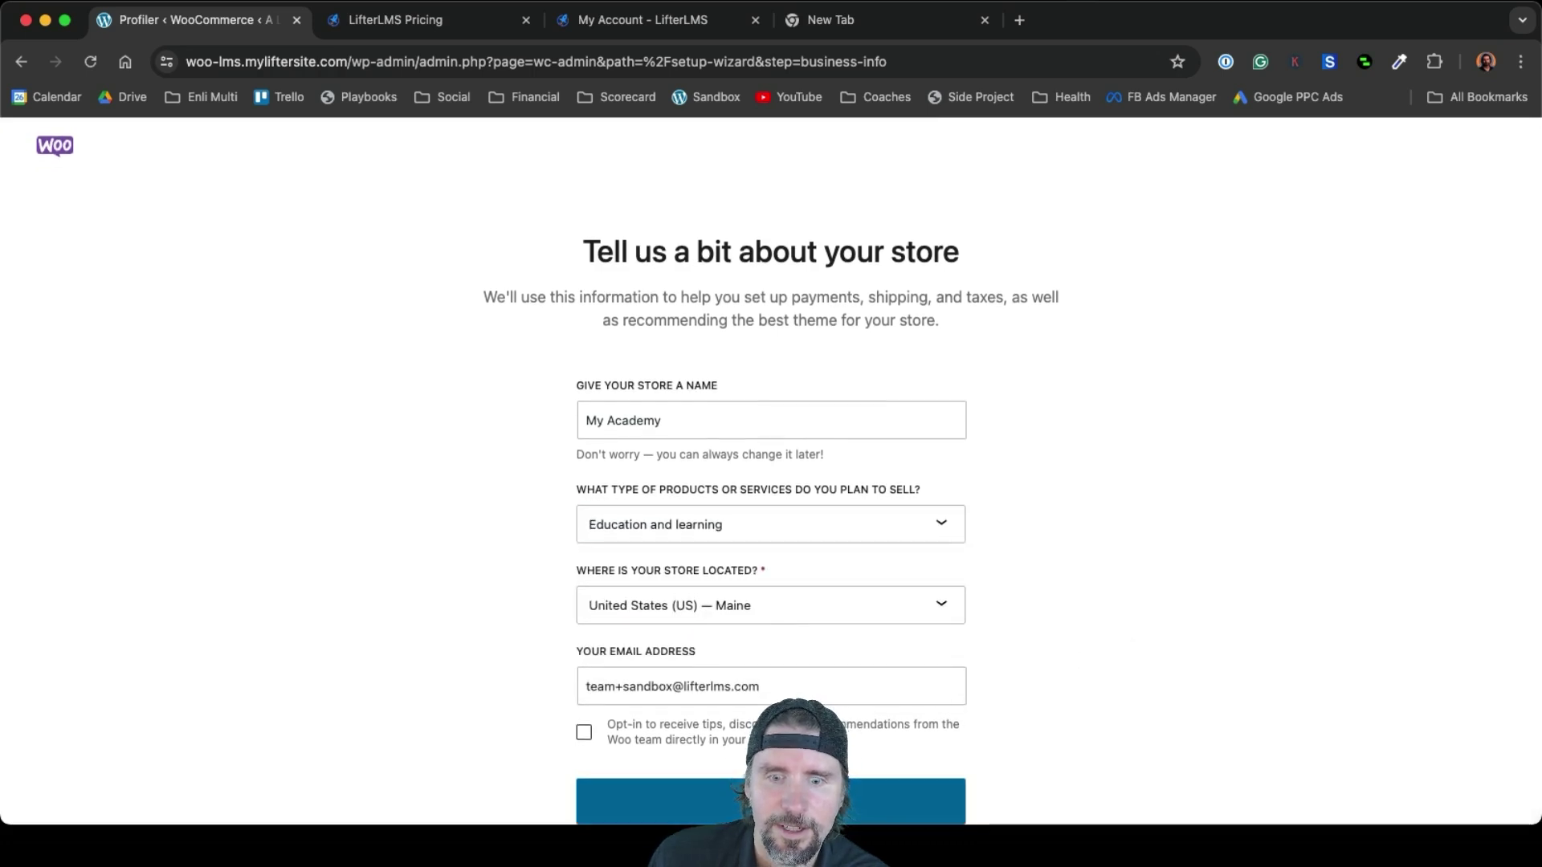
click(771, 801)
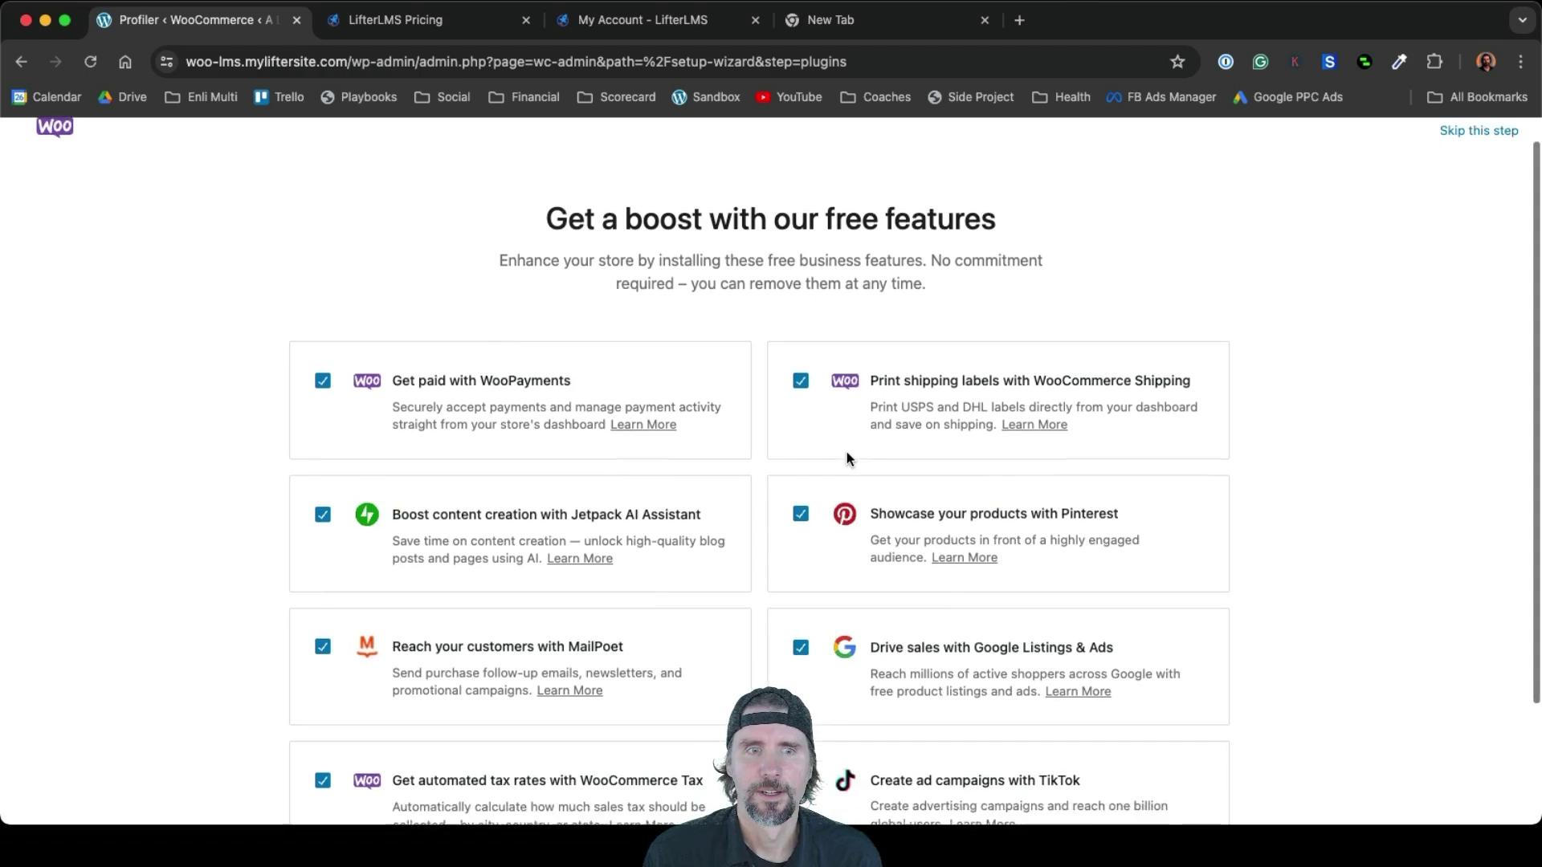
Uncheck Pinterest, TikTok, MailPoet and Jetpack AI Assistant, keep only WooPayments, and finish the wizard
scroll(847, 452, down, 2)
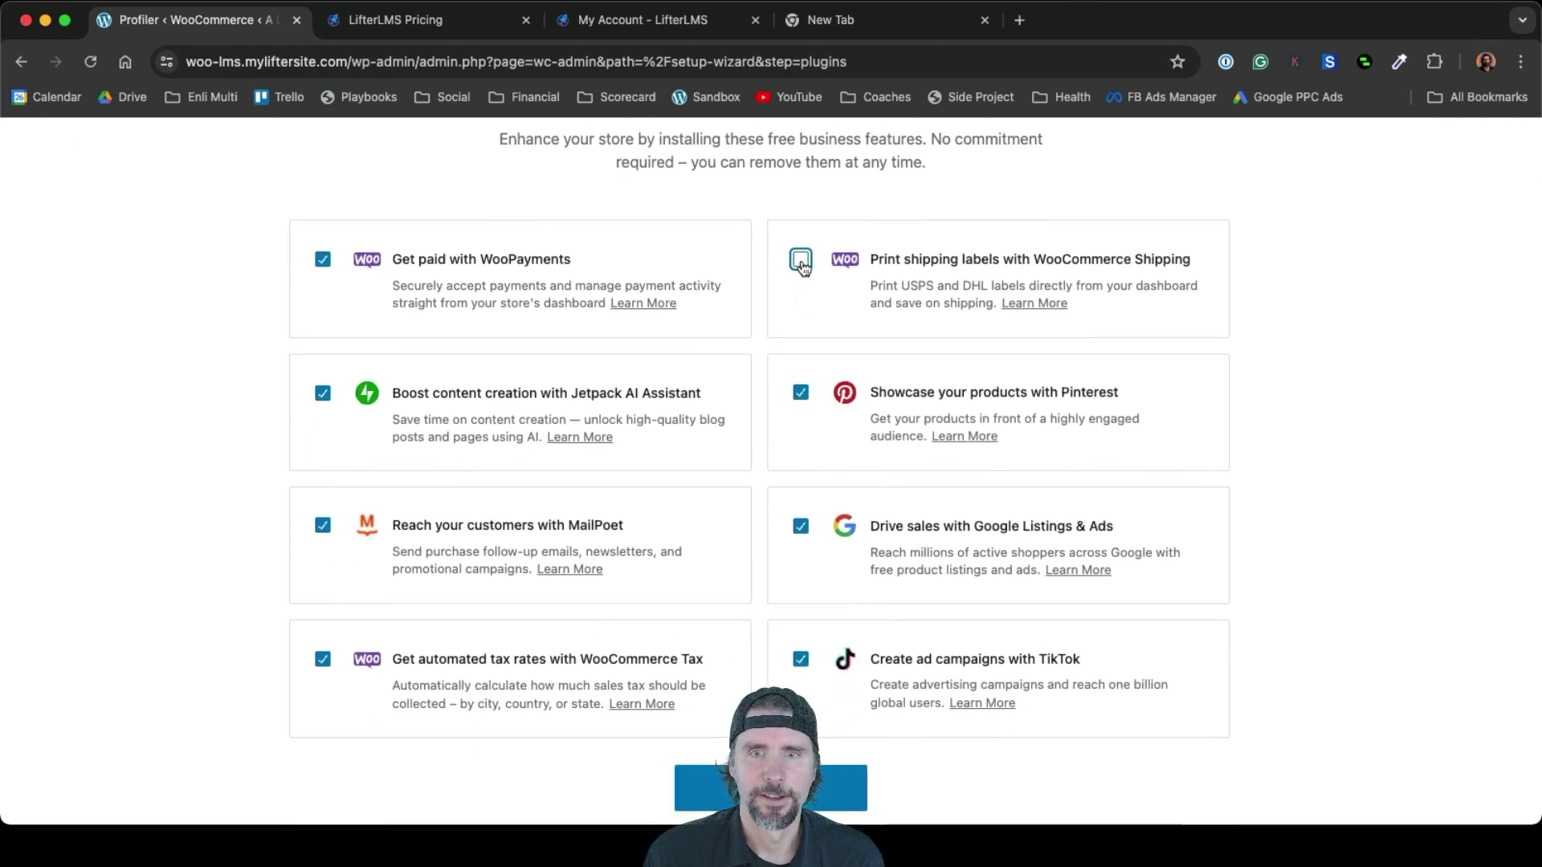
click(800, 391)
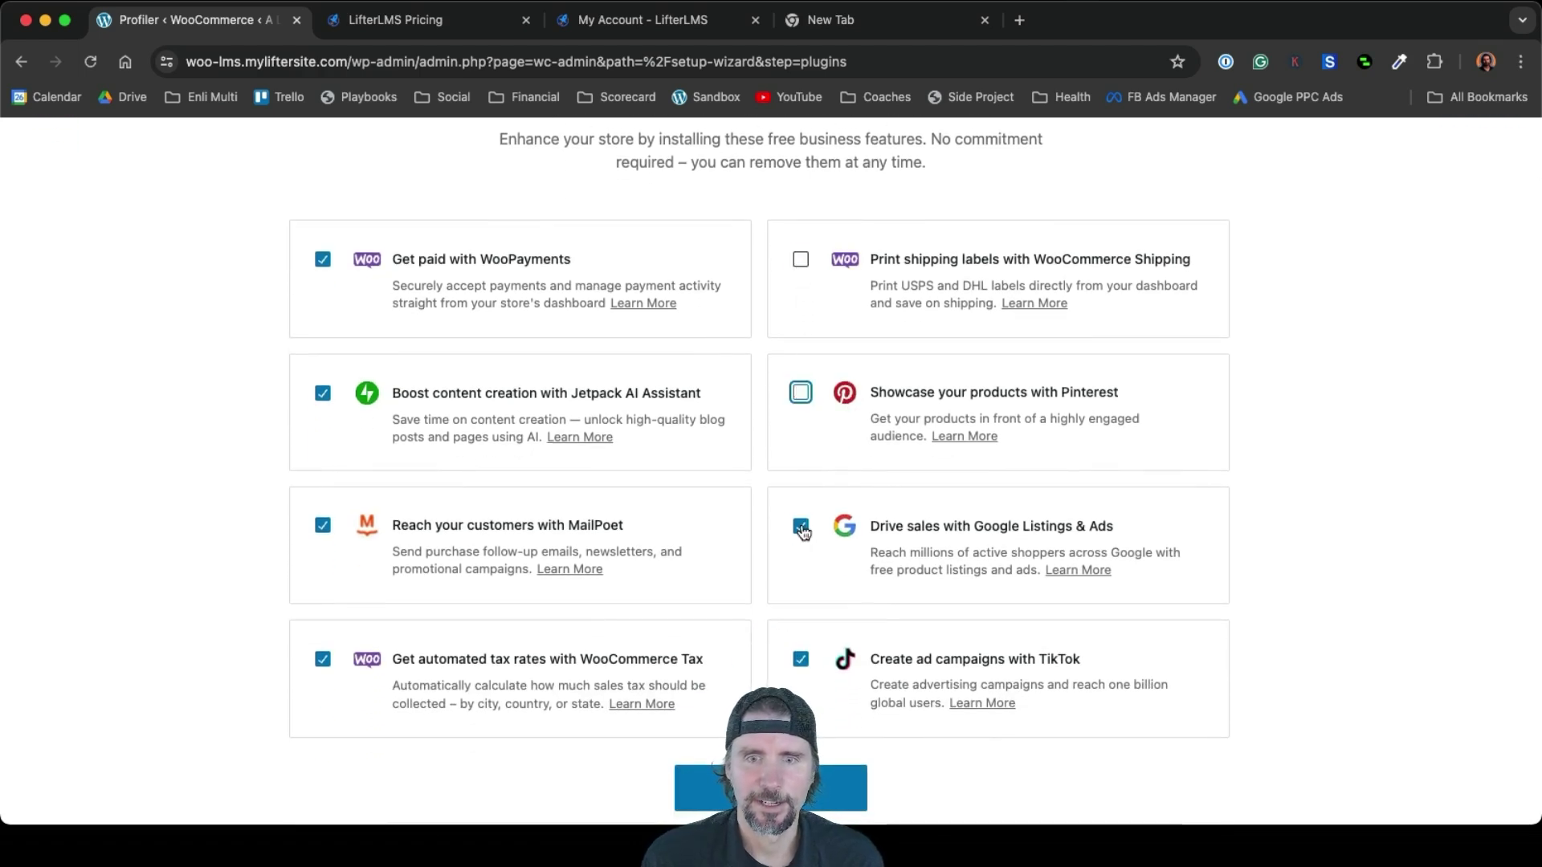
click(801, 662)
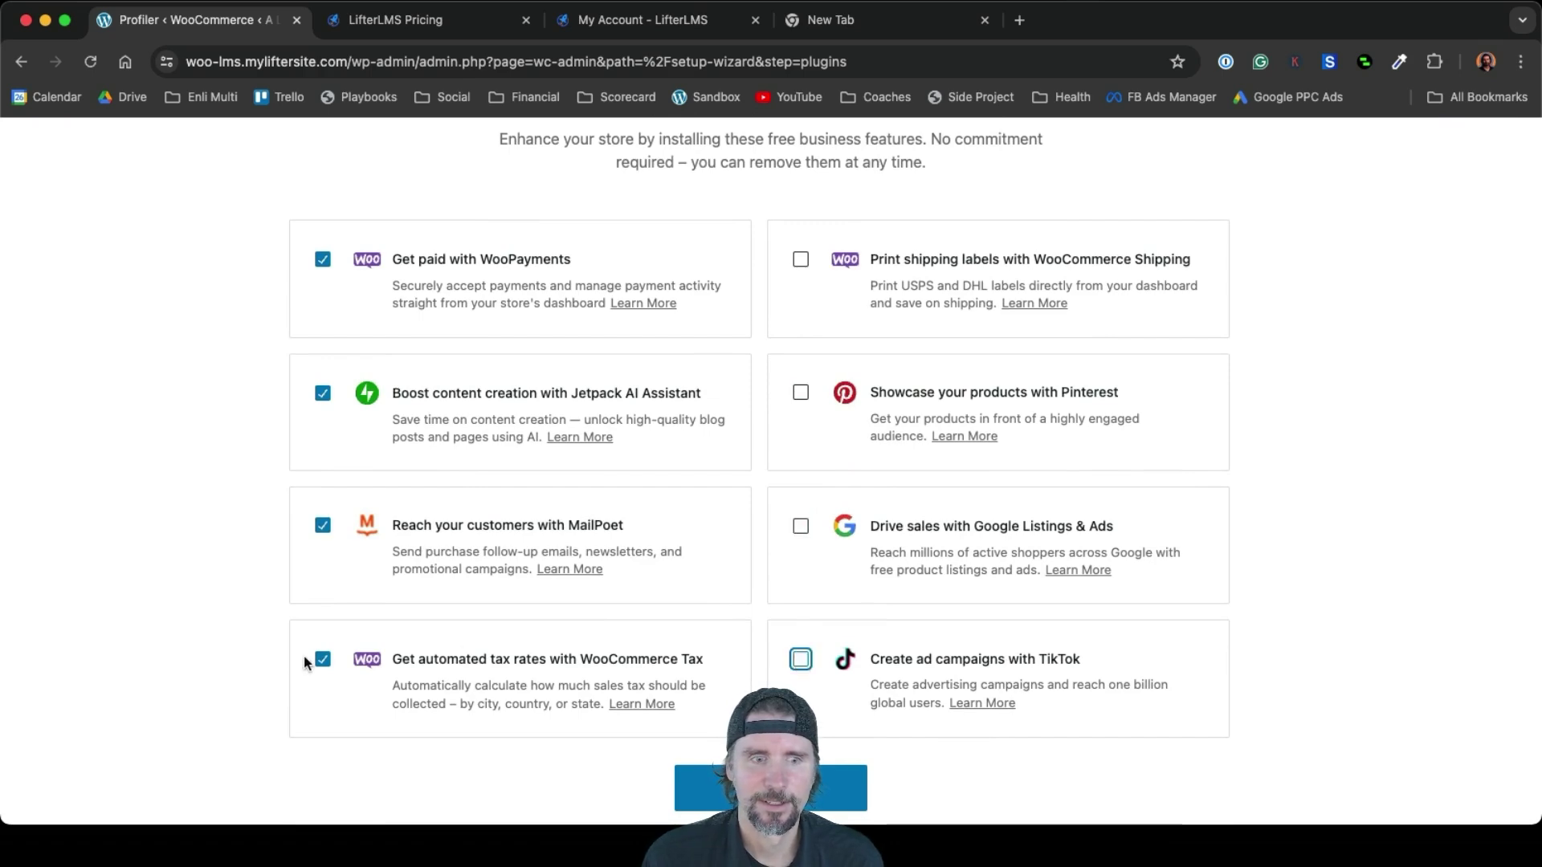
click(322, 528)
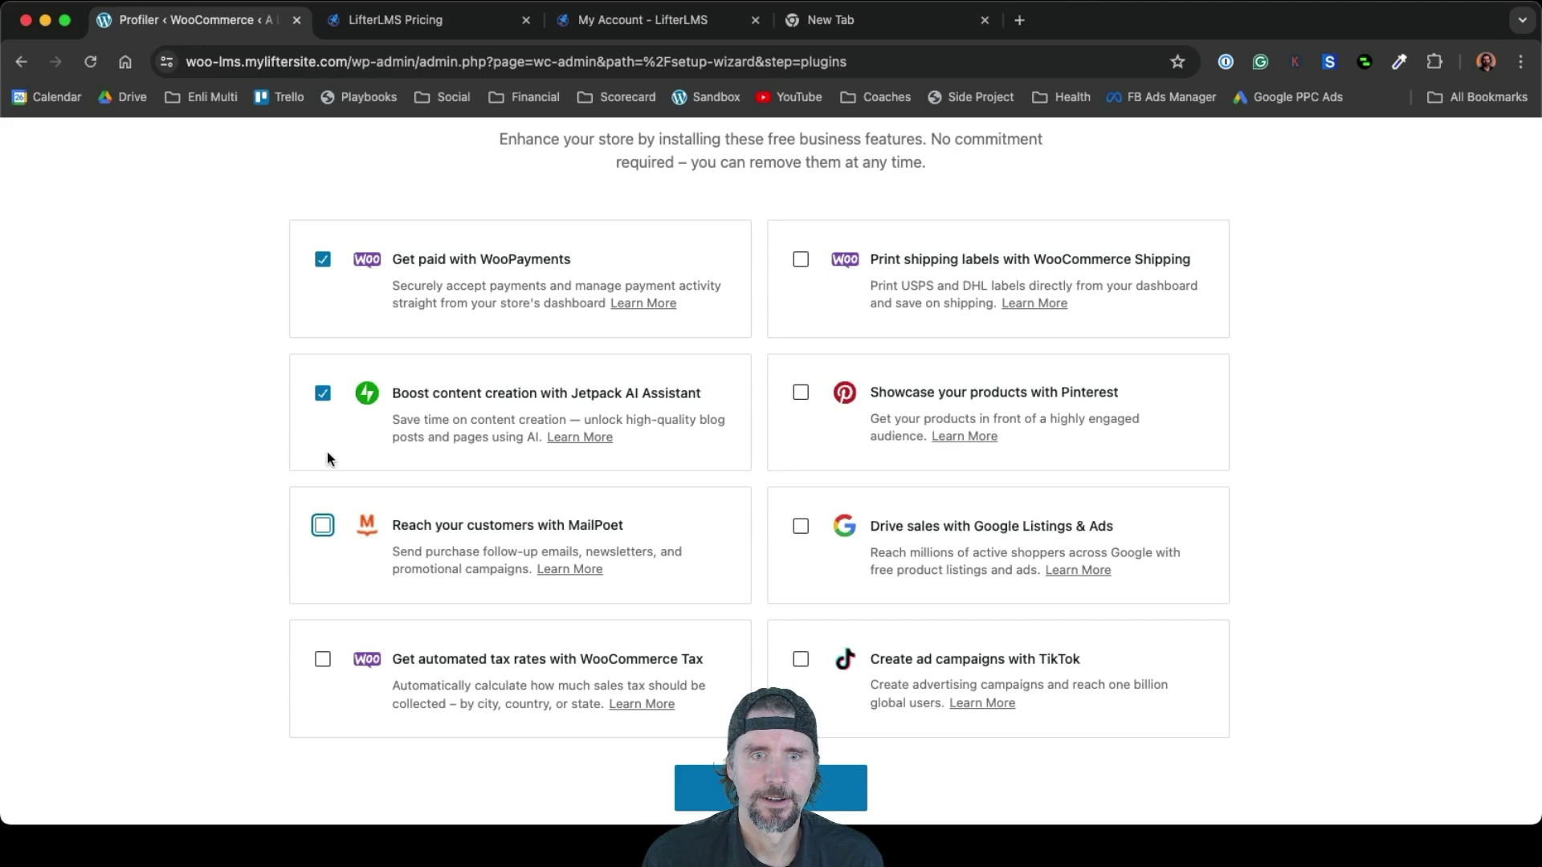
click(323, 395)
scroll(321, 400, up, 1)
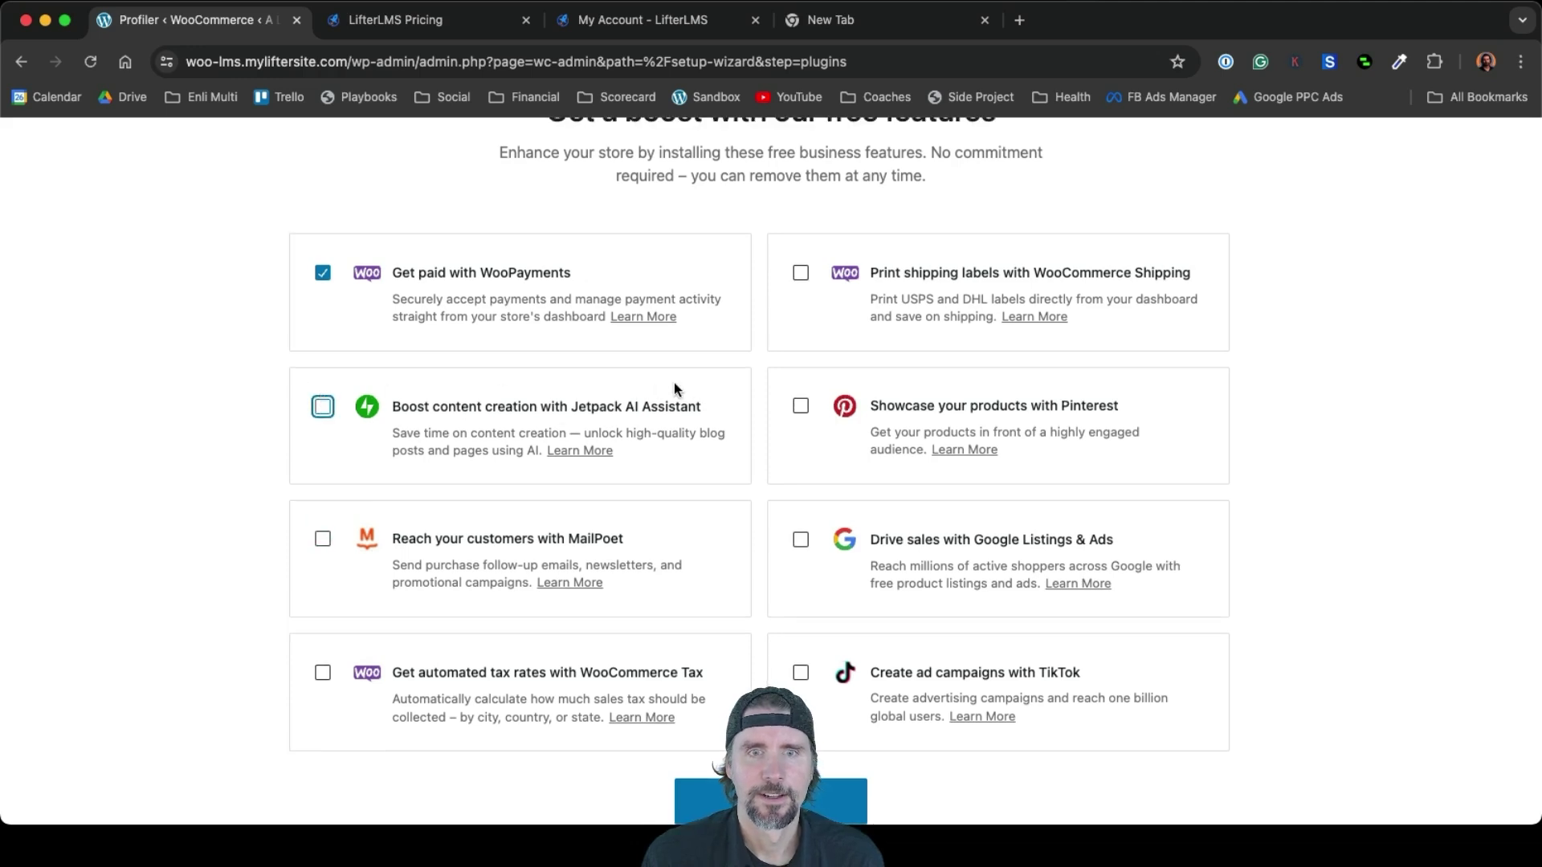
scroll(673, 383, up, 3)
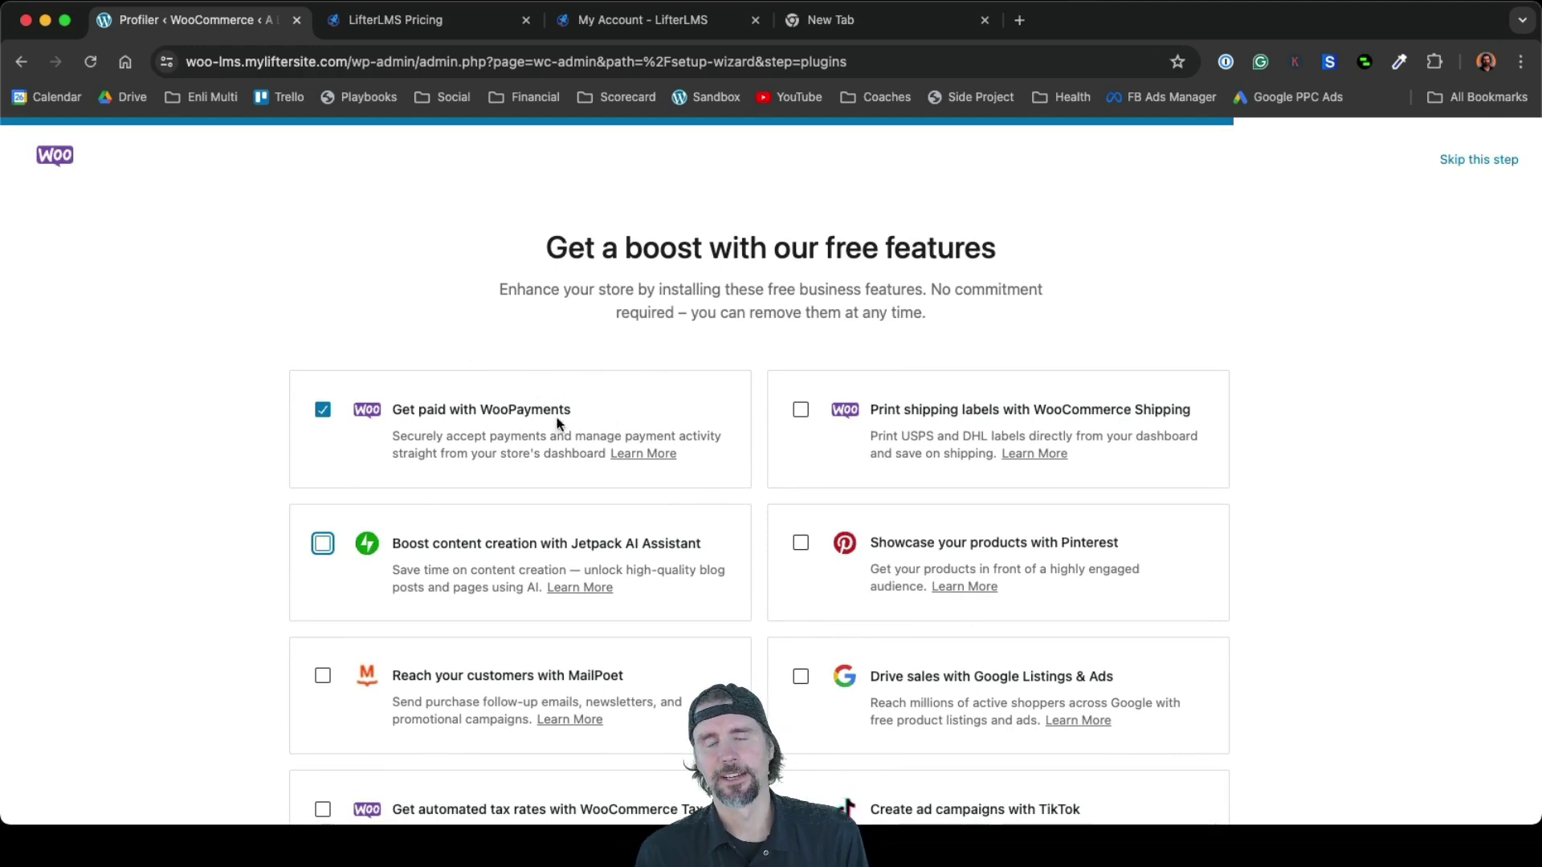
scroll(537, 389, down, 3)
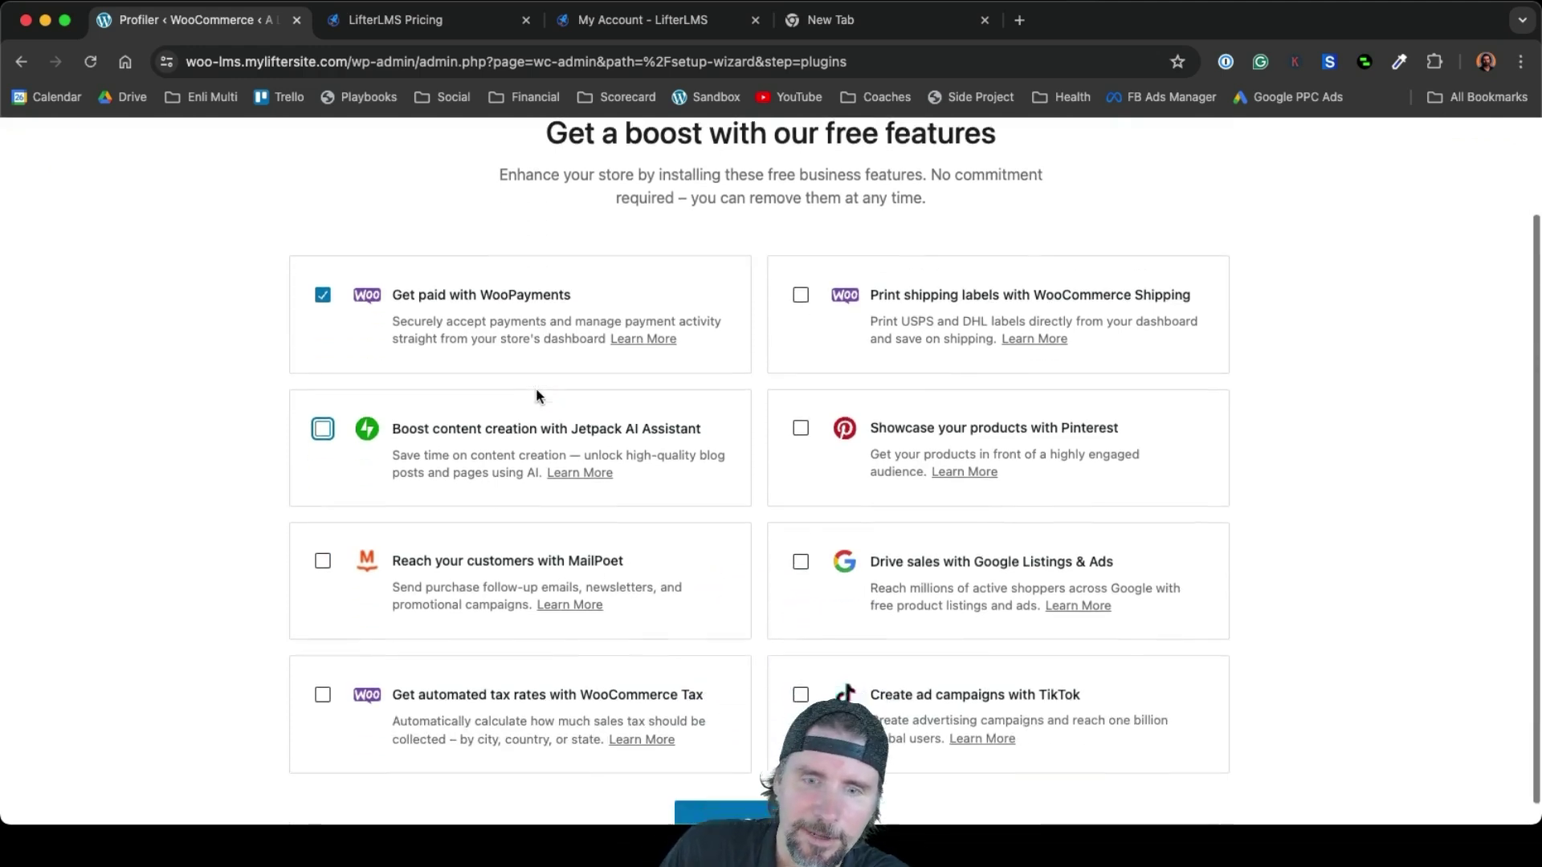
scroll(536, 396, down, 1)
click(717, 803)
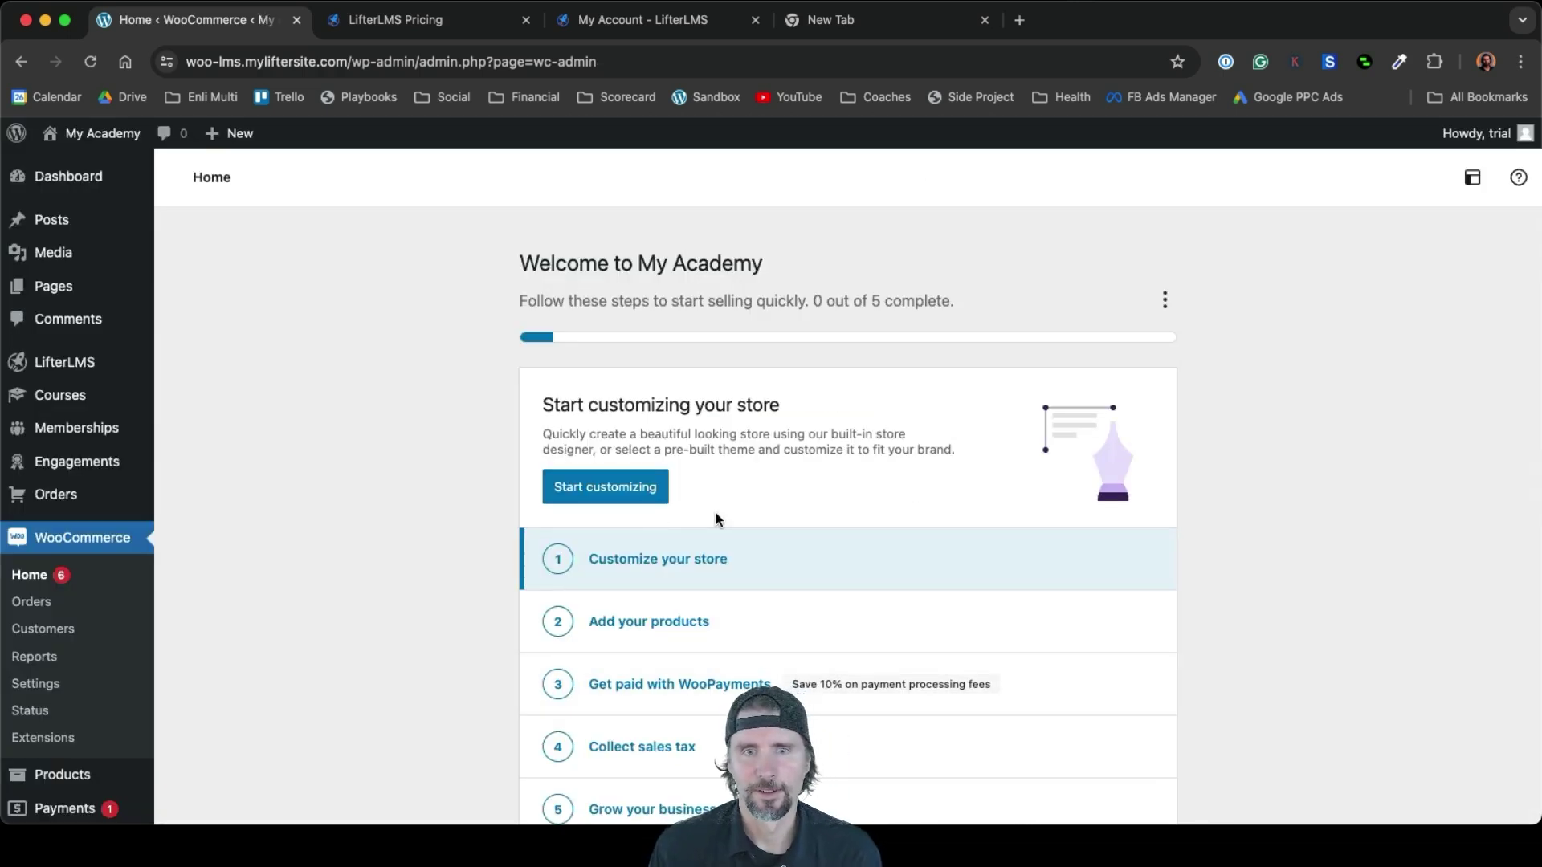
Look over the Start customizing store options, then go back to the store home
click(644, 488)
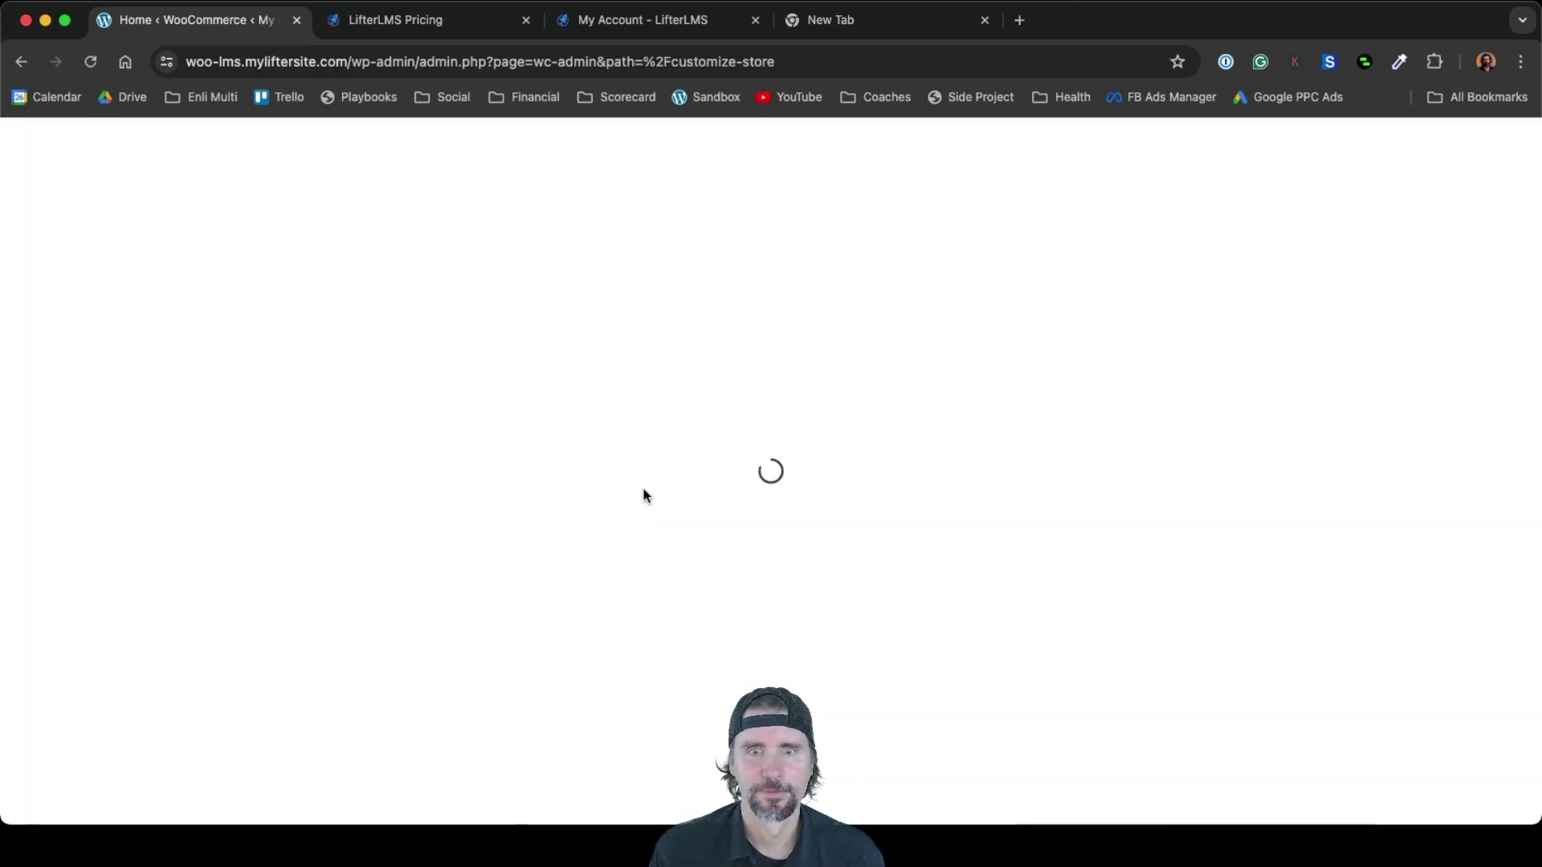
scroll(643, 489, down, 3)
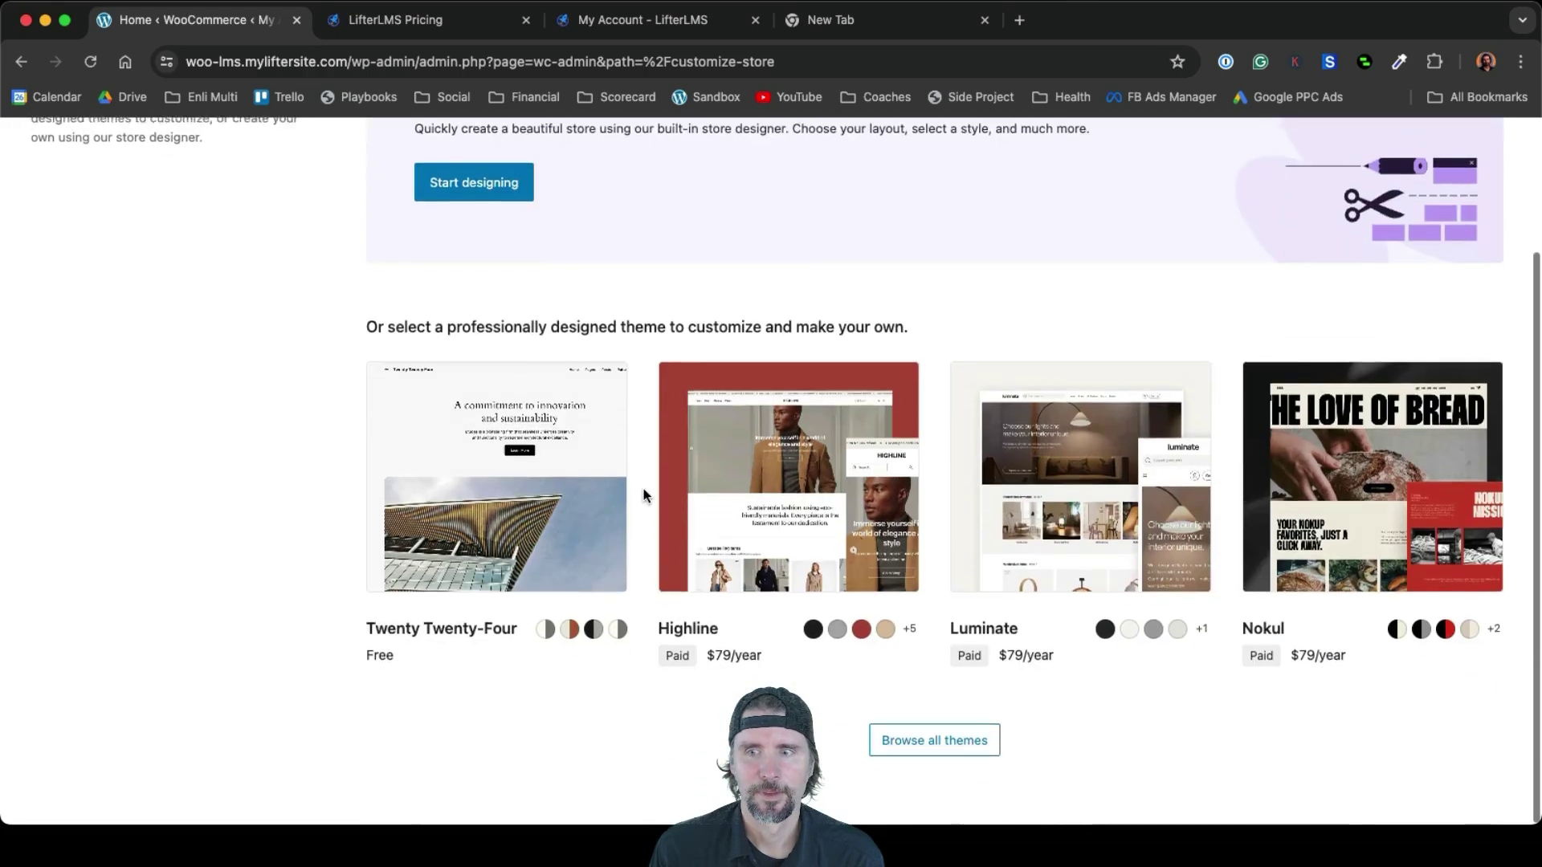
scroll(643, 488, up, 3)
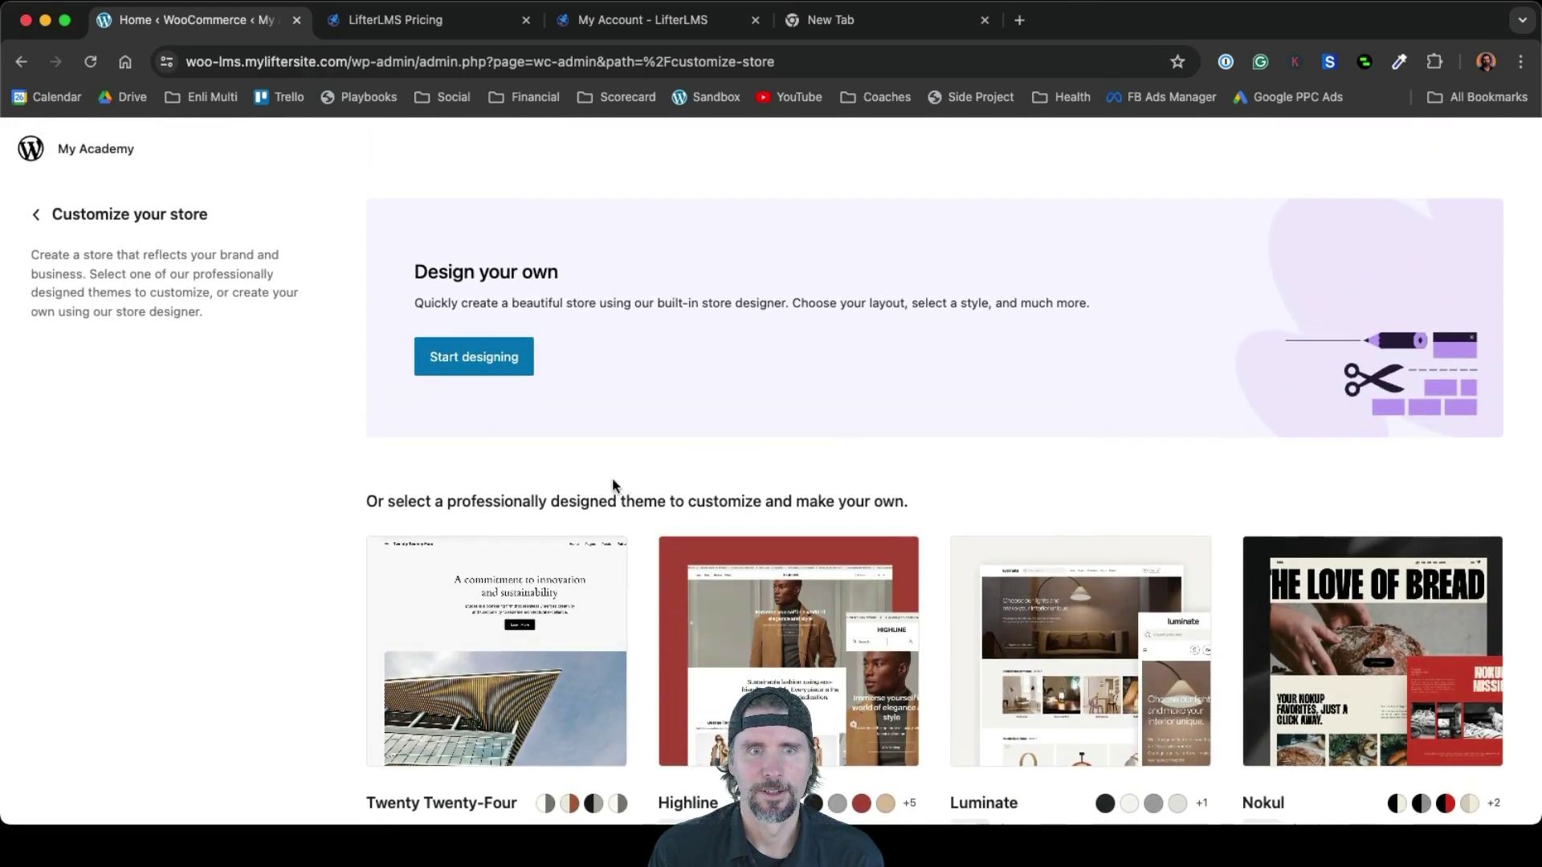
click(35, 216)
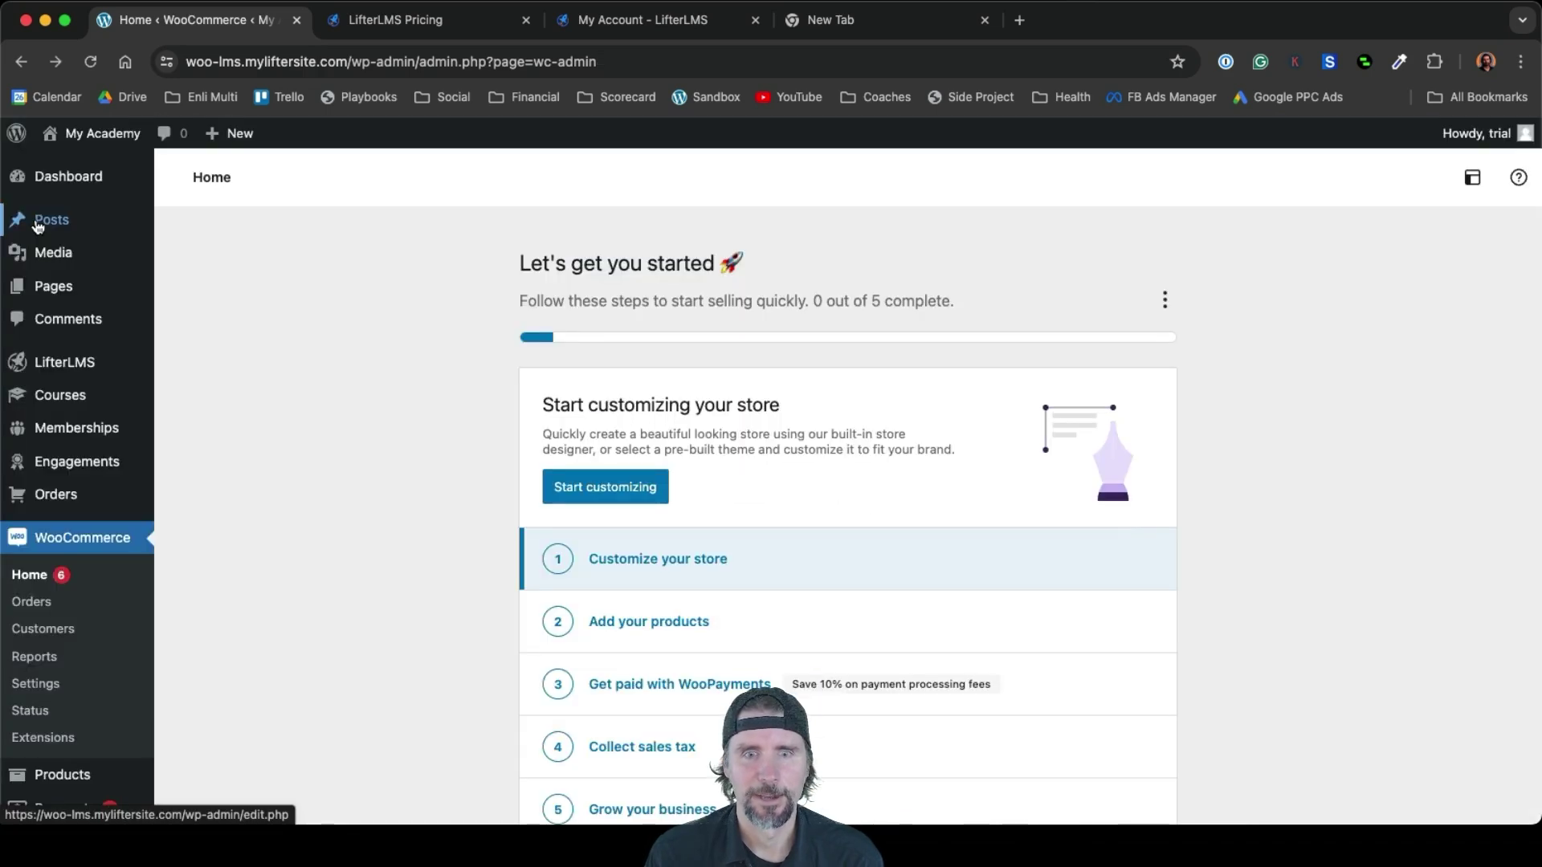
Scroll through the My Academy store home, then open the site's Pages list
scroll(996, 631, down, 3)
scroll(996, 630, down, 2)
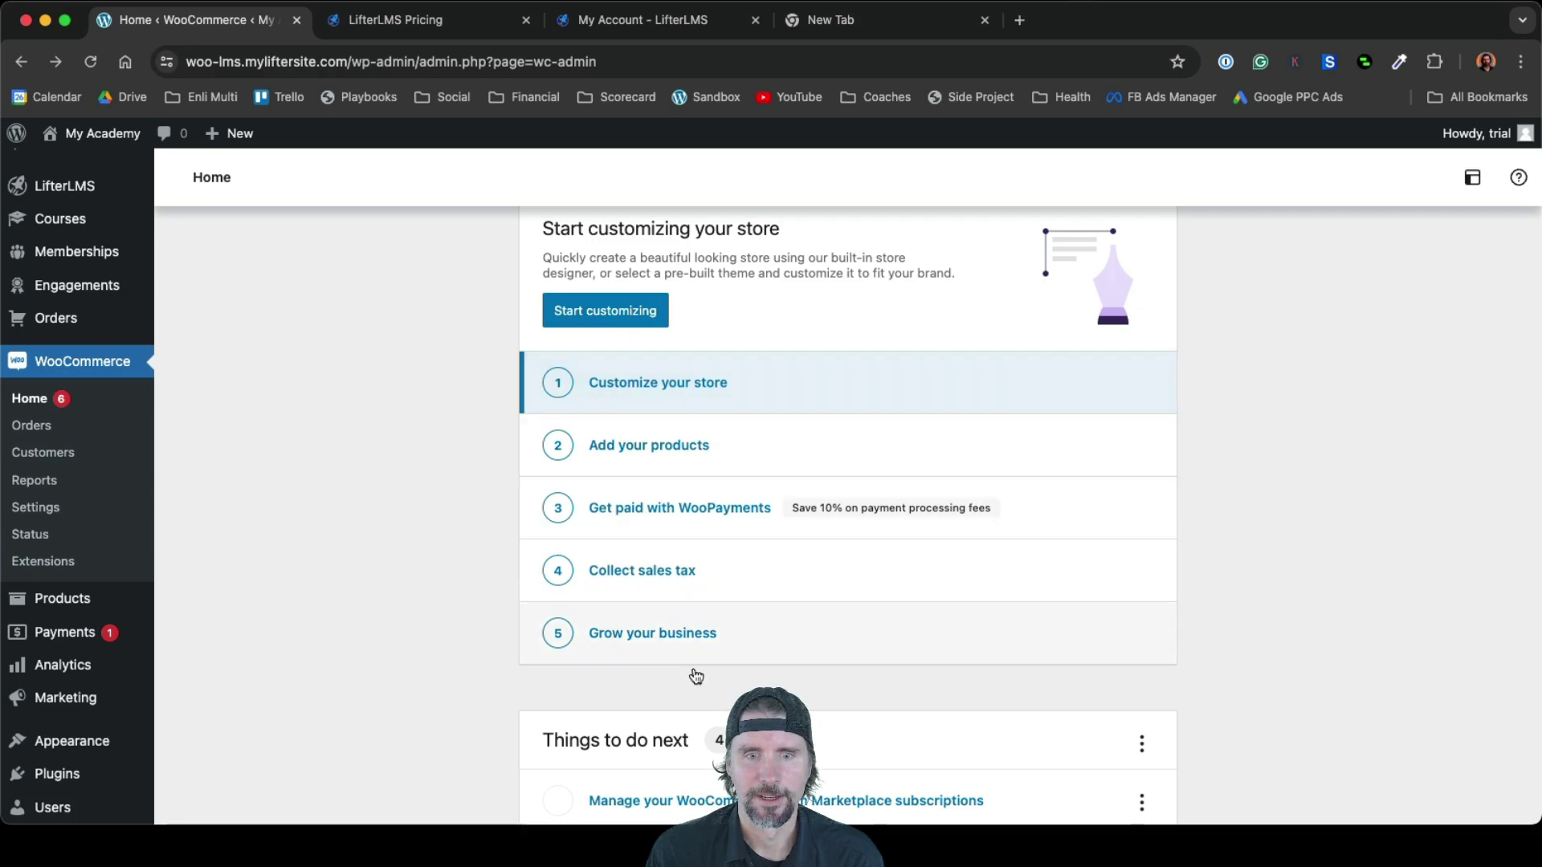
scroll(706, 722, down, 14)
scroll(710, 772, down, 3)
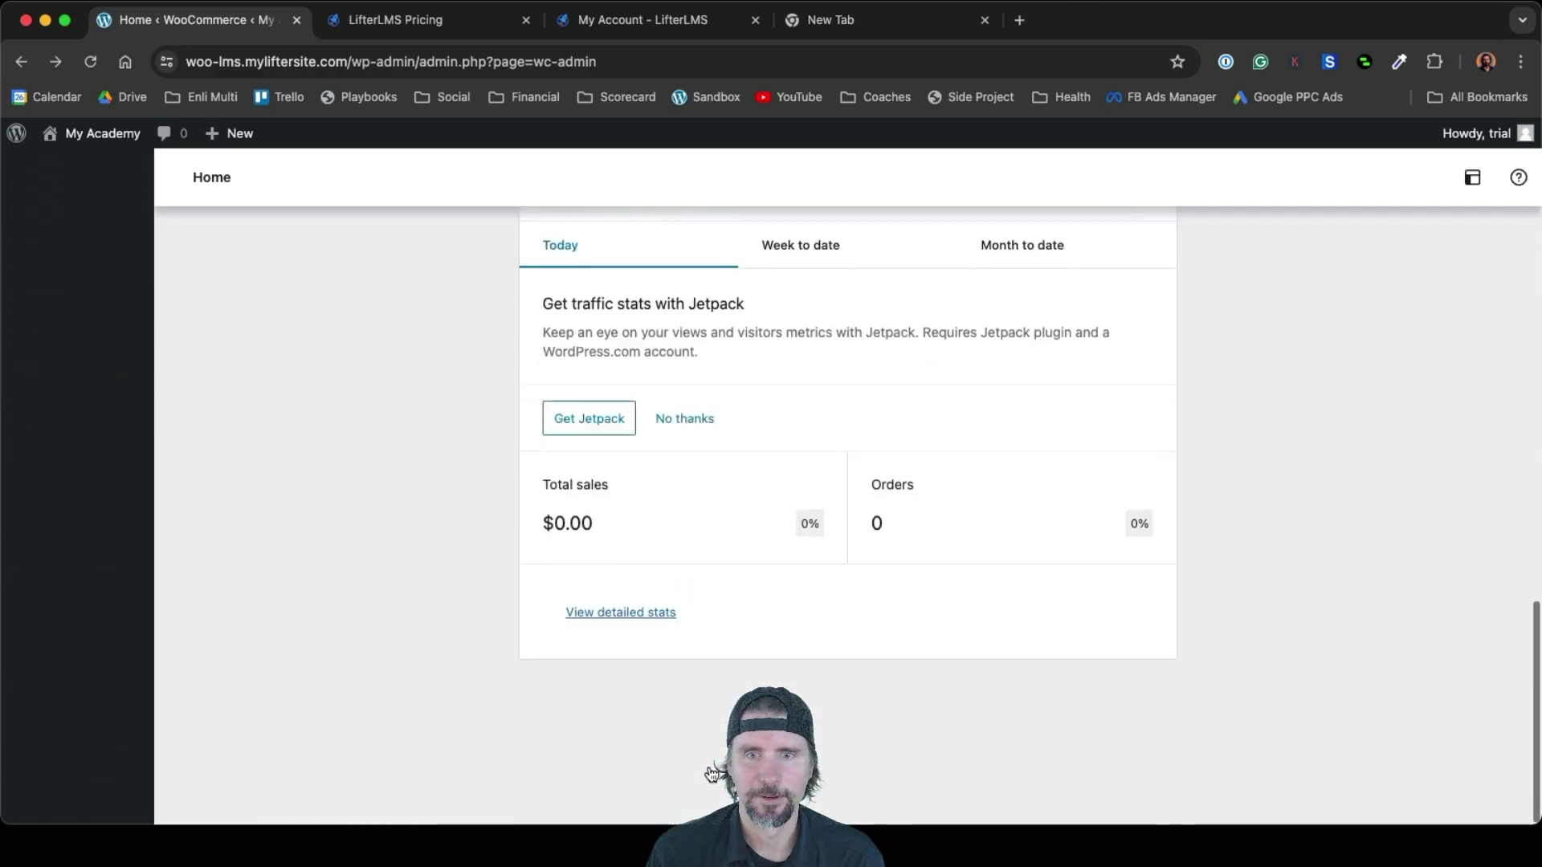
scroll(710, 772, up, 15)
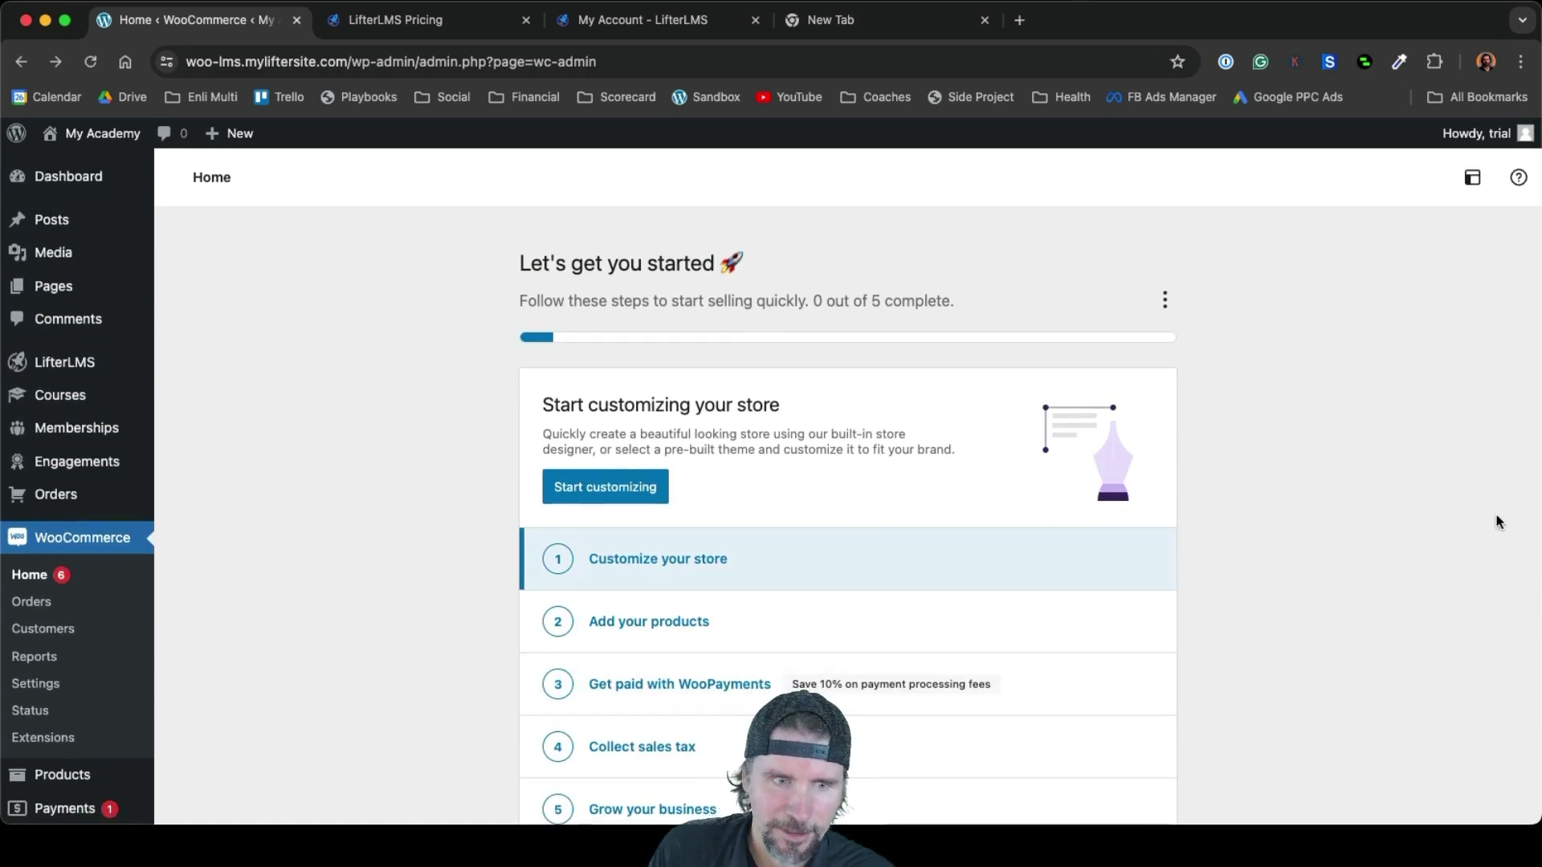
scroll(1499, 522, down, 1)
scroll(1498, 522, up, 1)
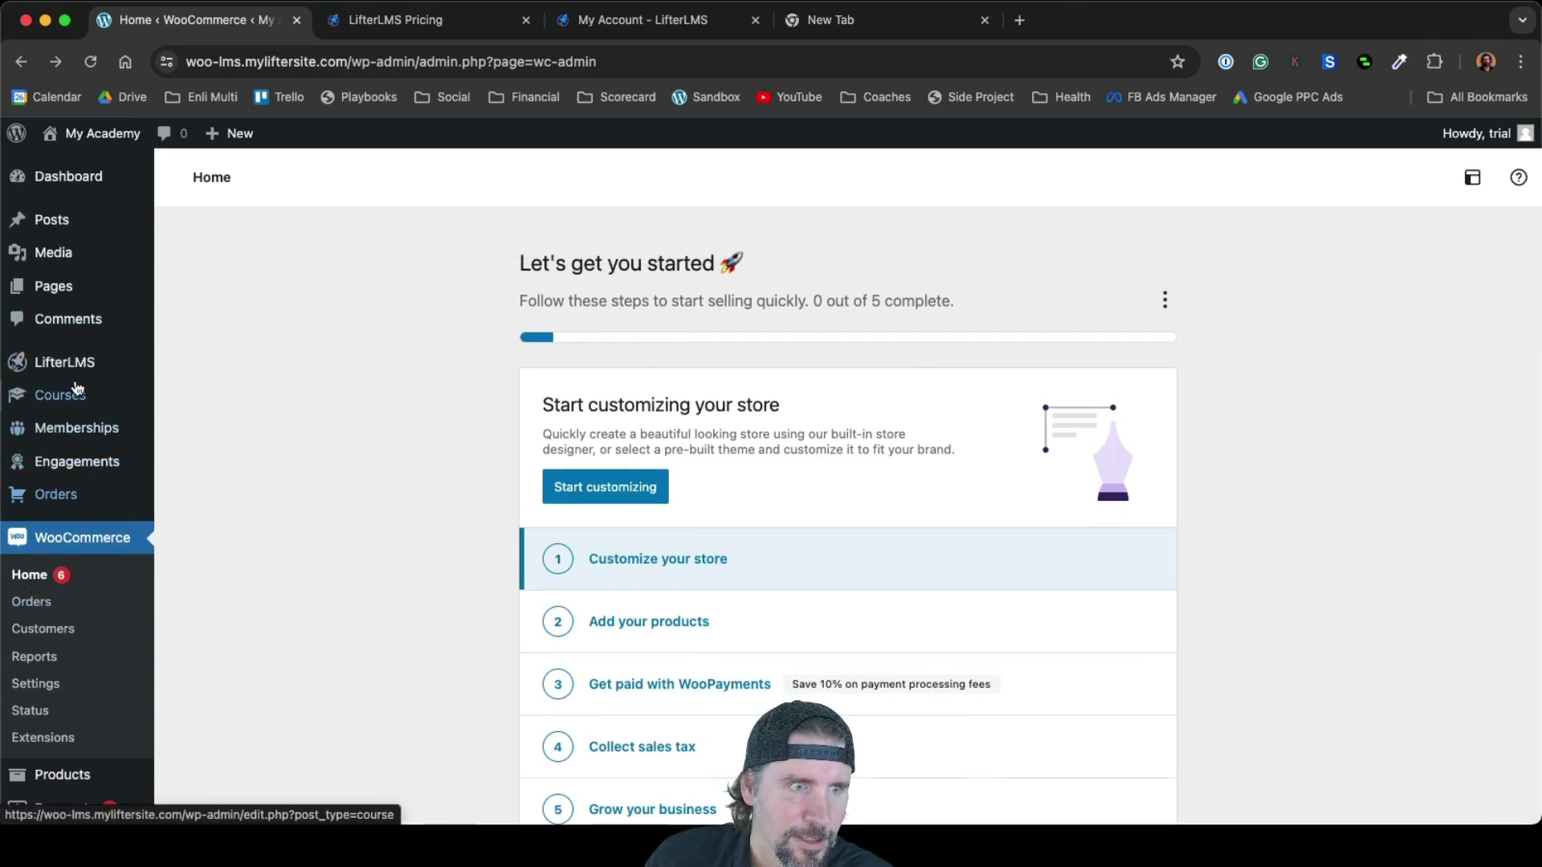
click(66, 289)
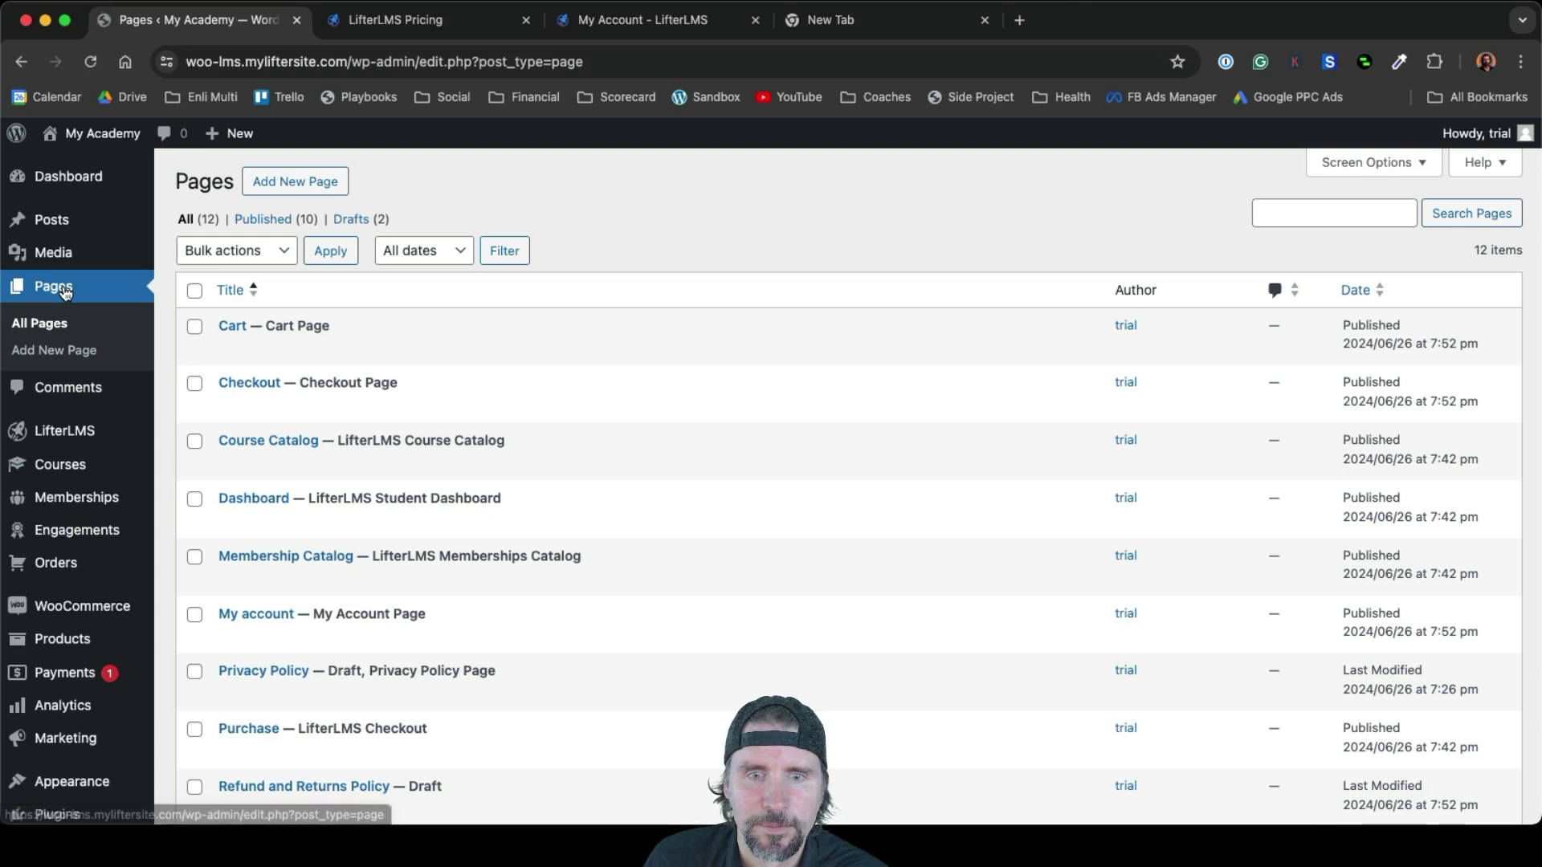
scroll(718, 585, down, 3)
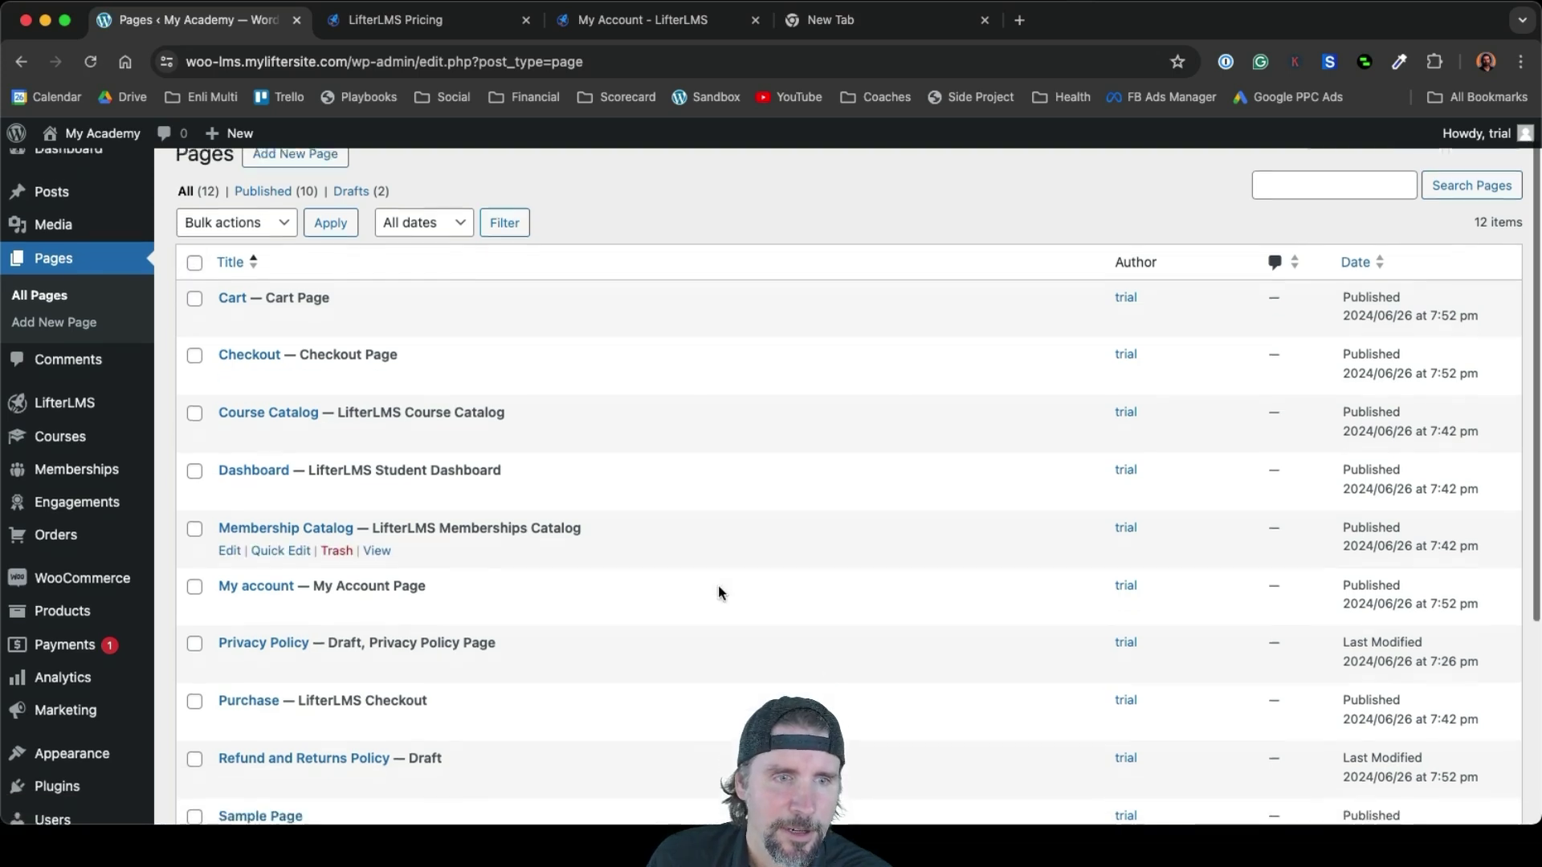
scroll(718, 592, down, 2)
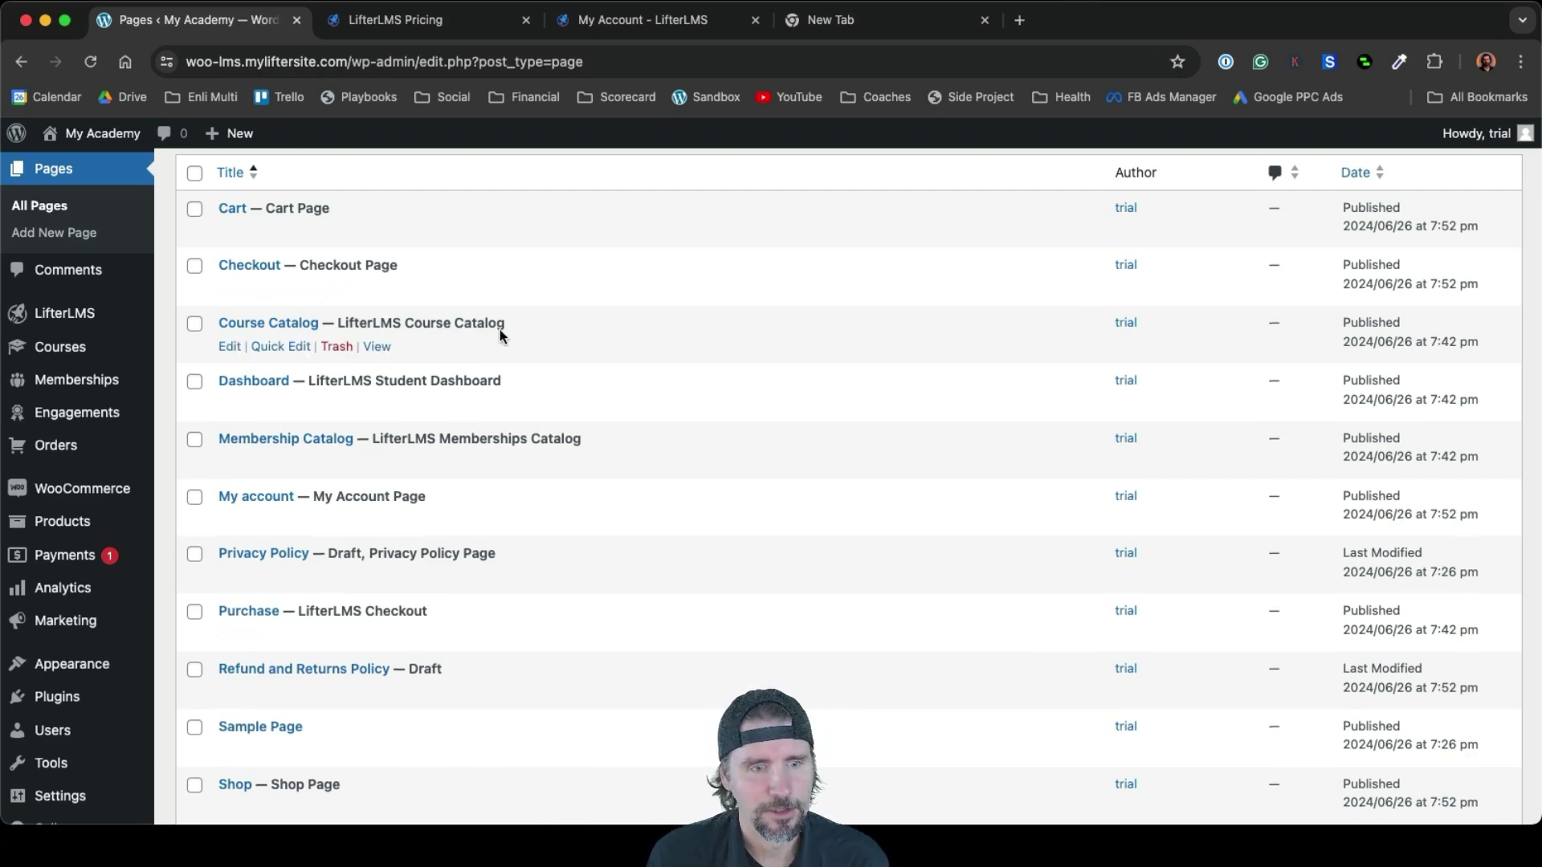
scroll(499, 334, up, 2)
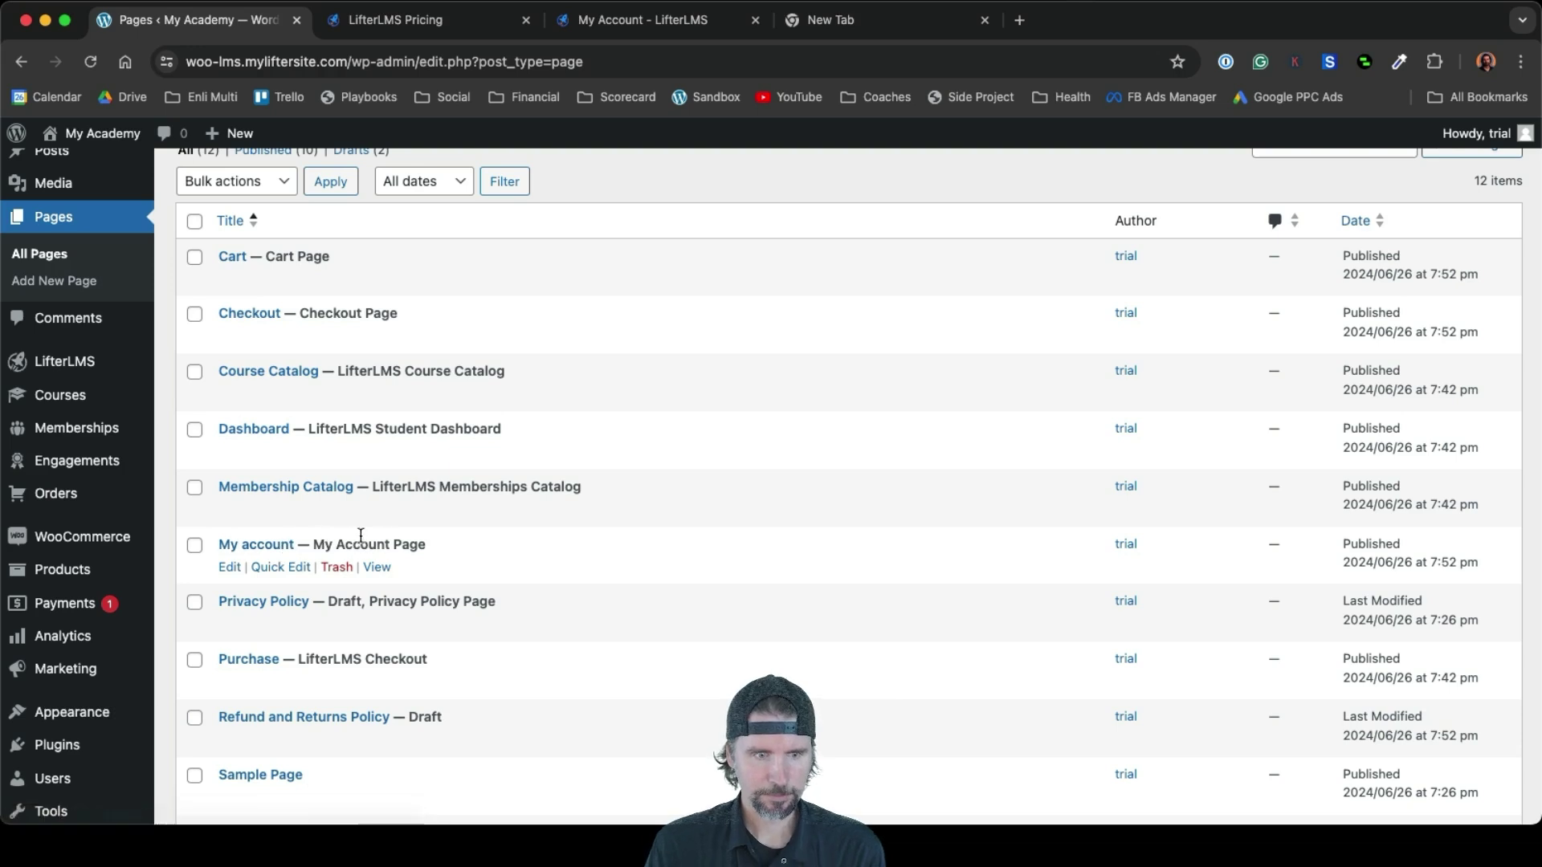
scroll(419, 539, down, 3)
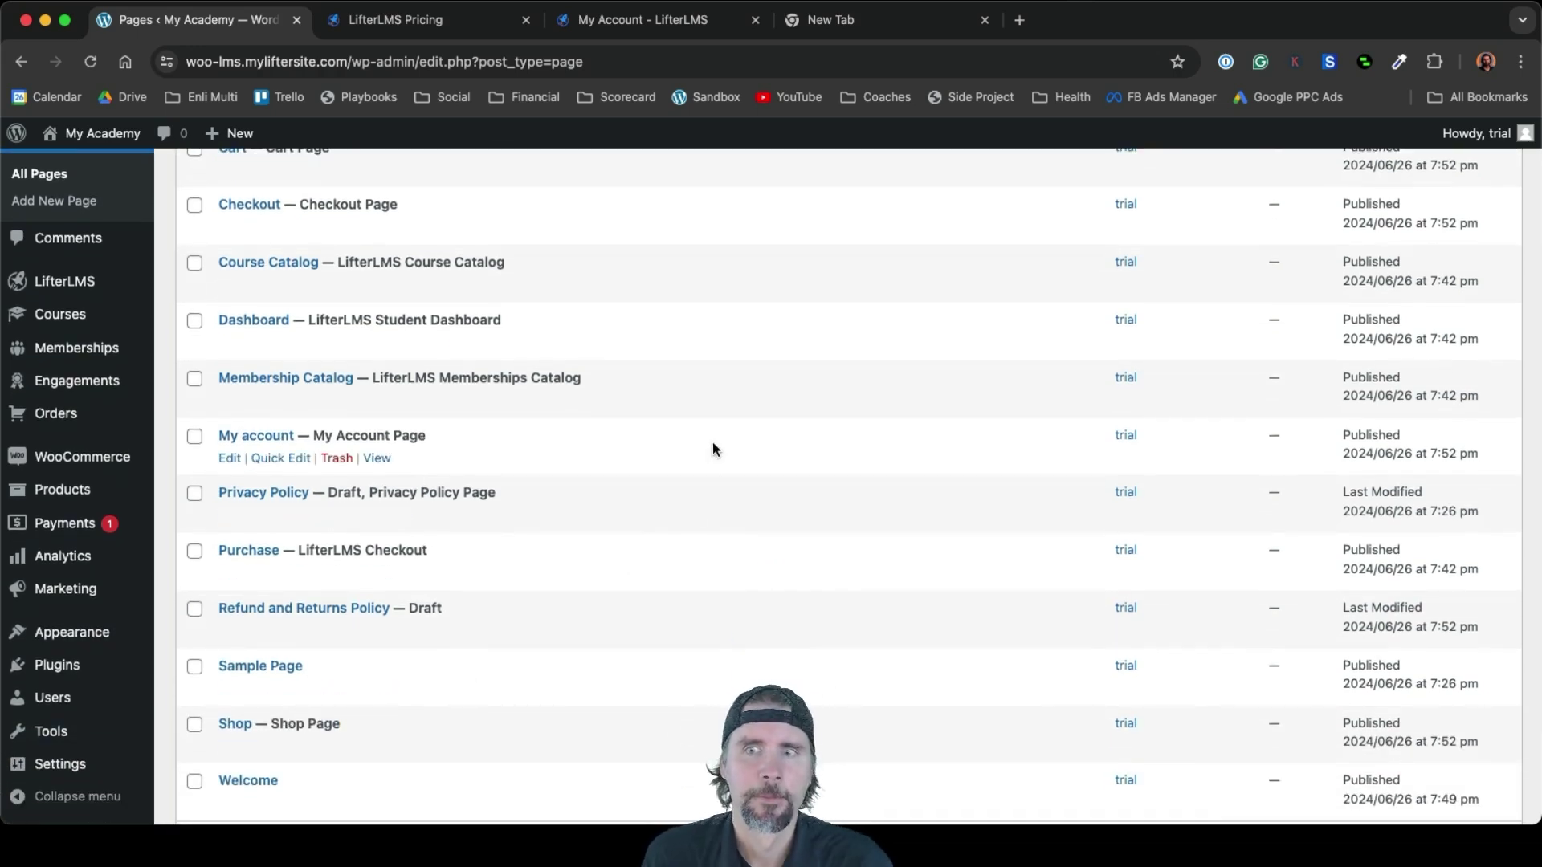
scroll(712, 442, up, 1)
scroll(713, 448, up, 3)
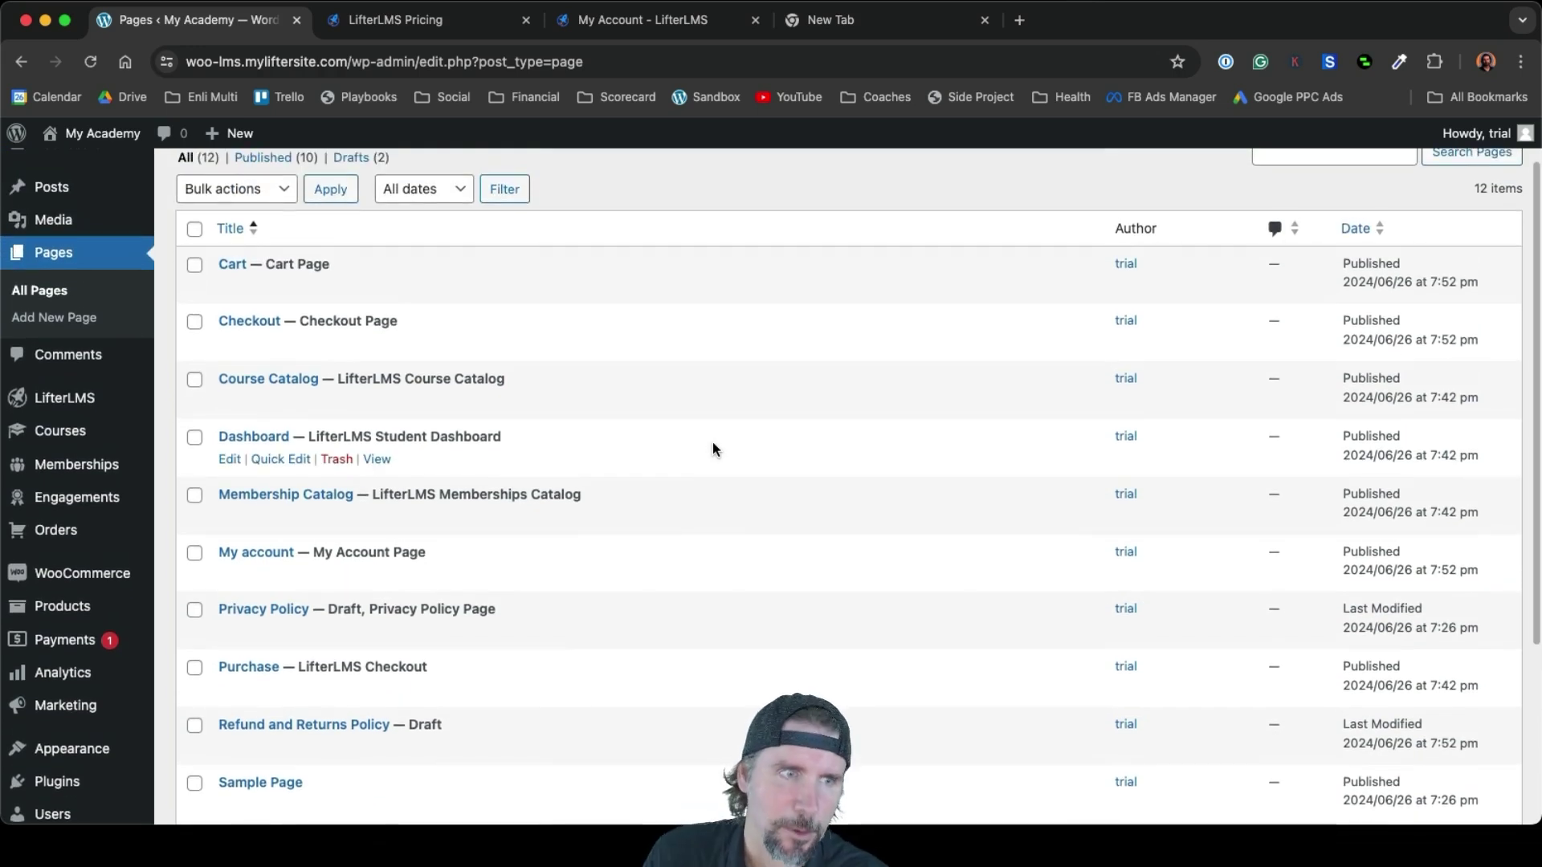
scroll(711, 441, up, 2)
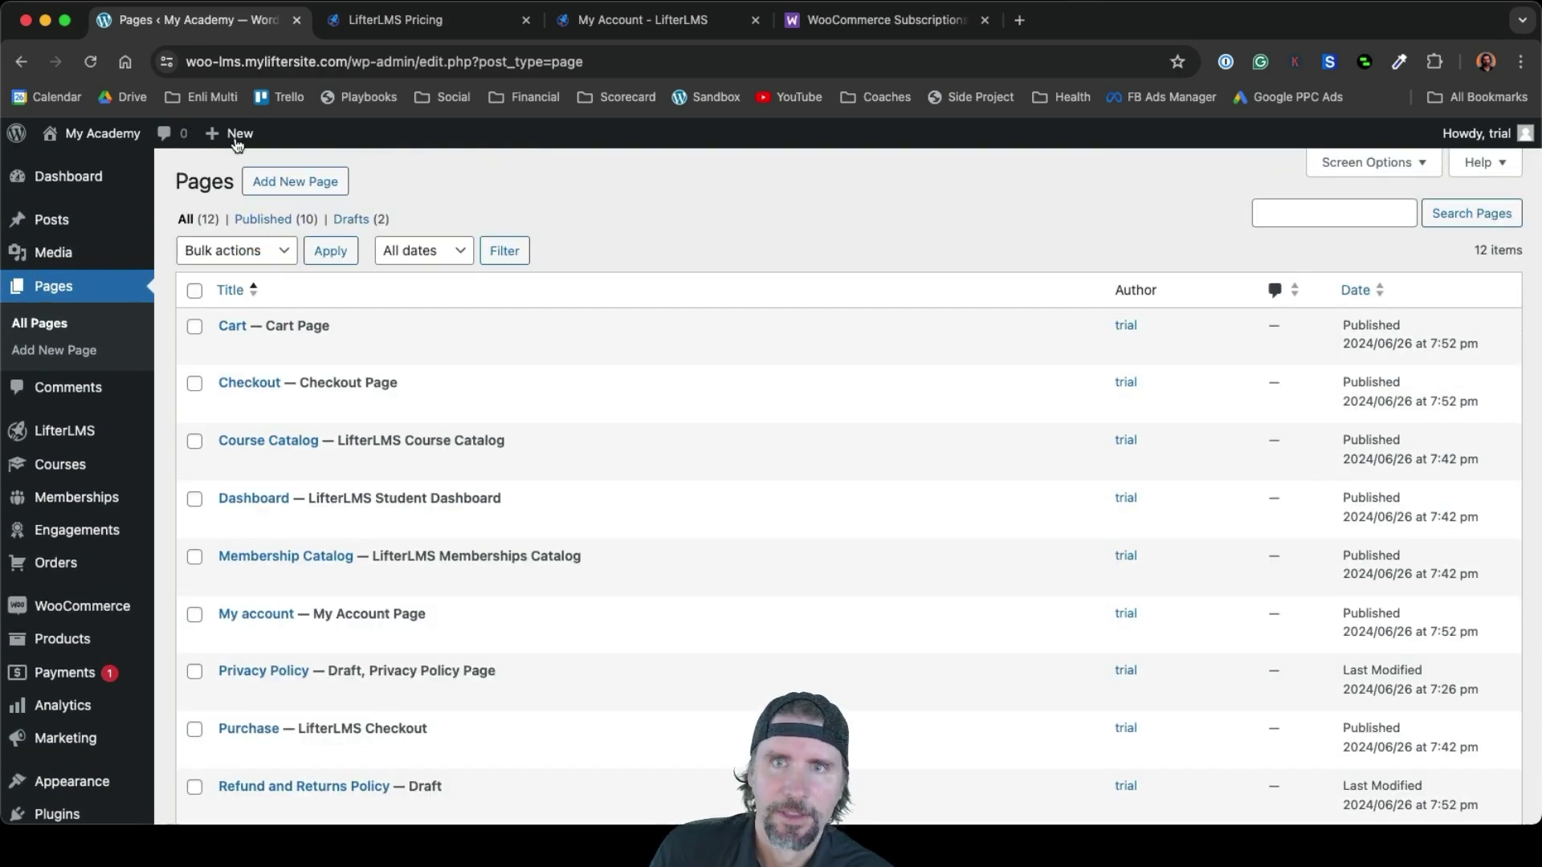
Review the WooCommerce Subscriptions page ($279 a year), then switch back to the 'Pages ‹ My Academy' tab
click(884, 26)
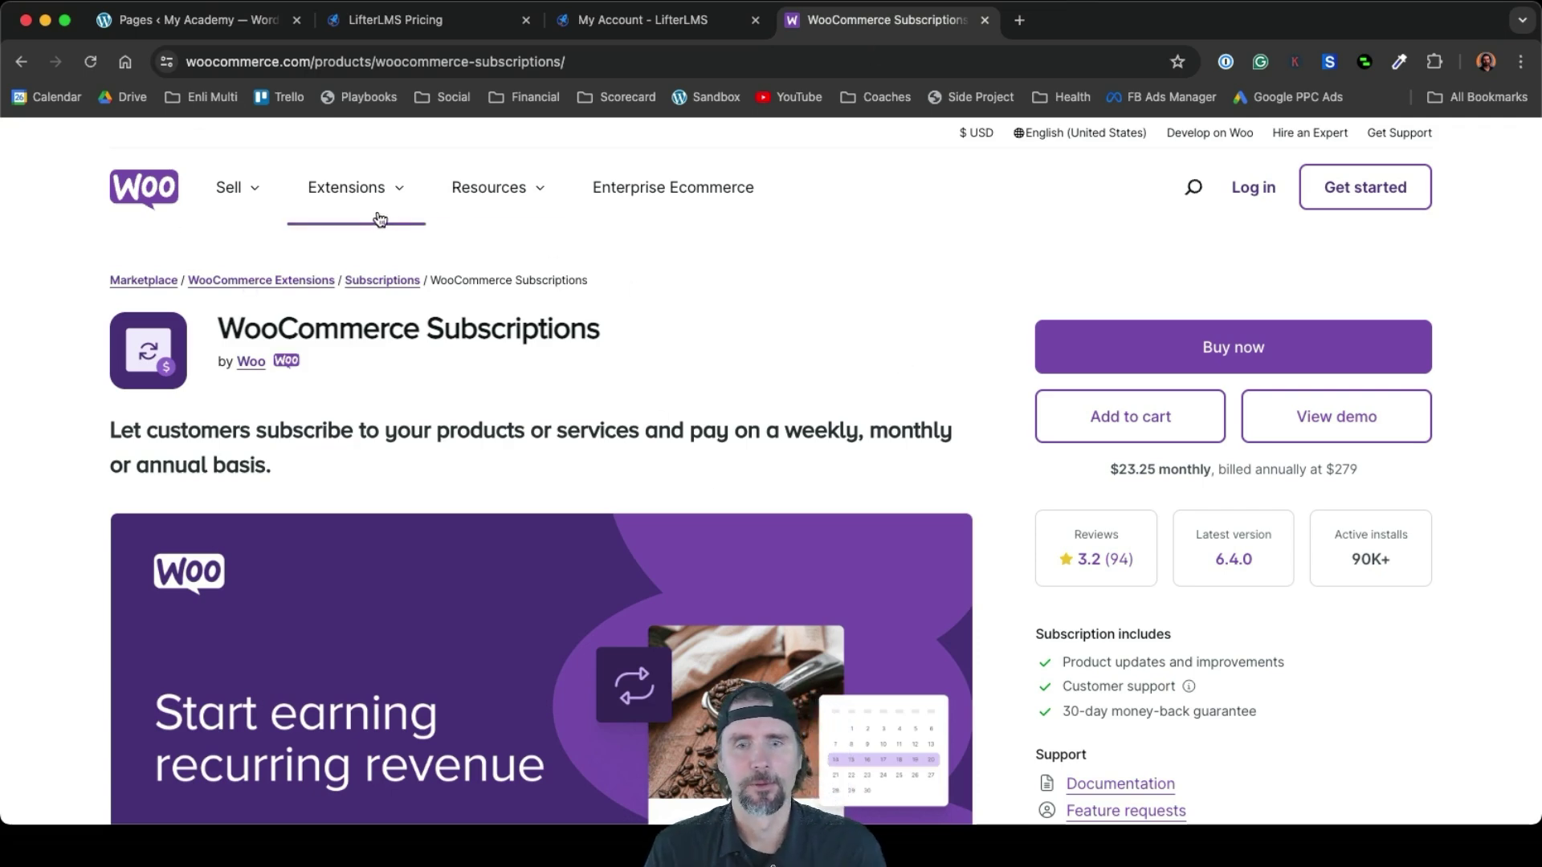
scroll(842, 541, down, 3)
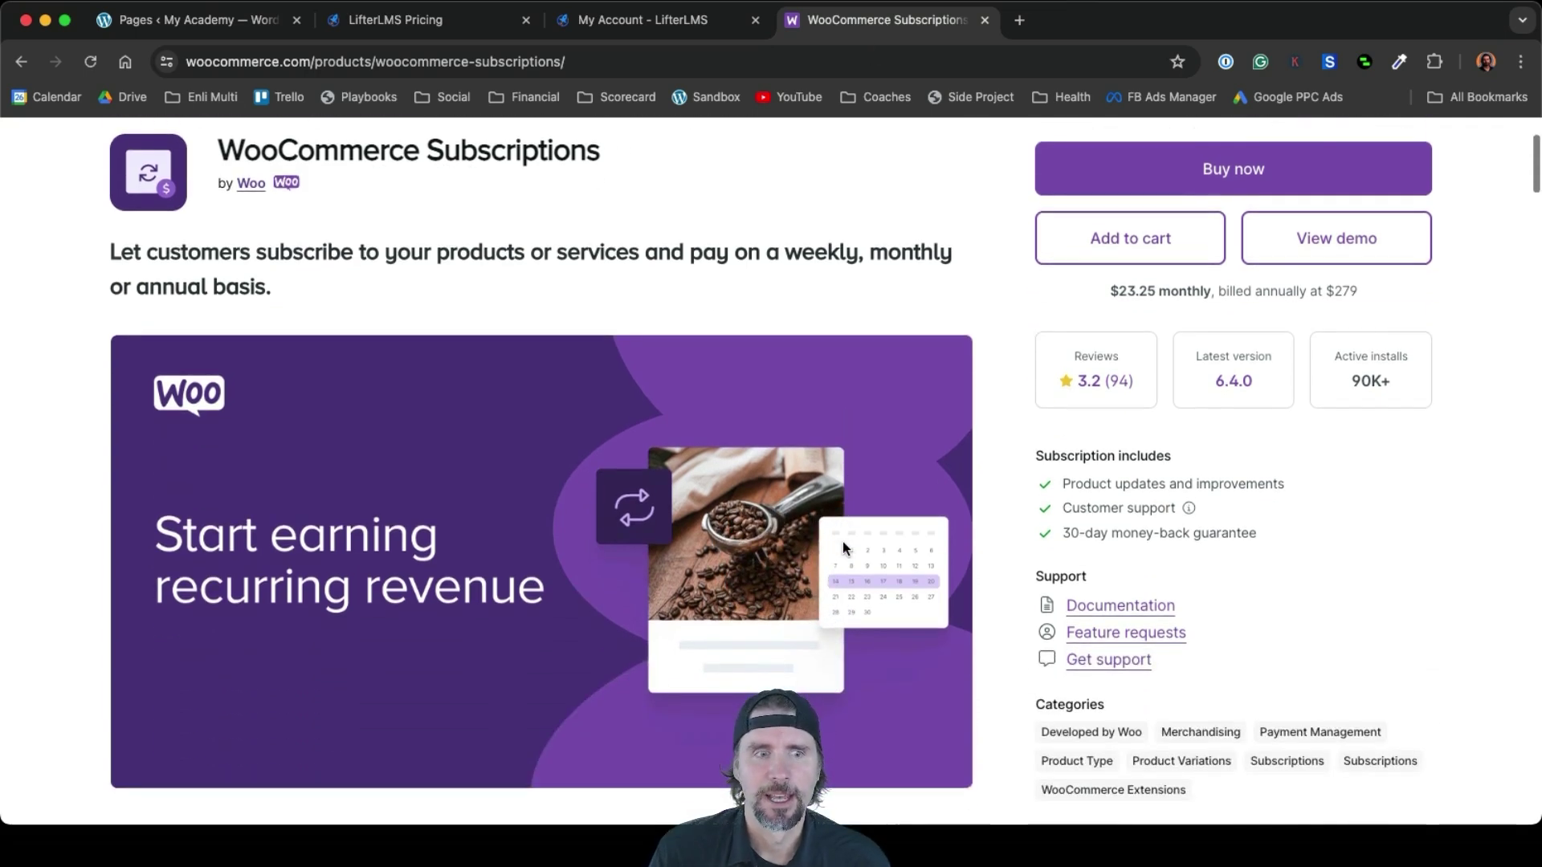
scroll(842, 541, up, 3)
scroll(841, 541, up, 1)
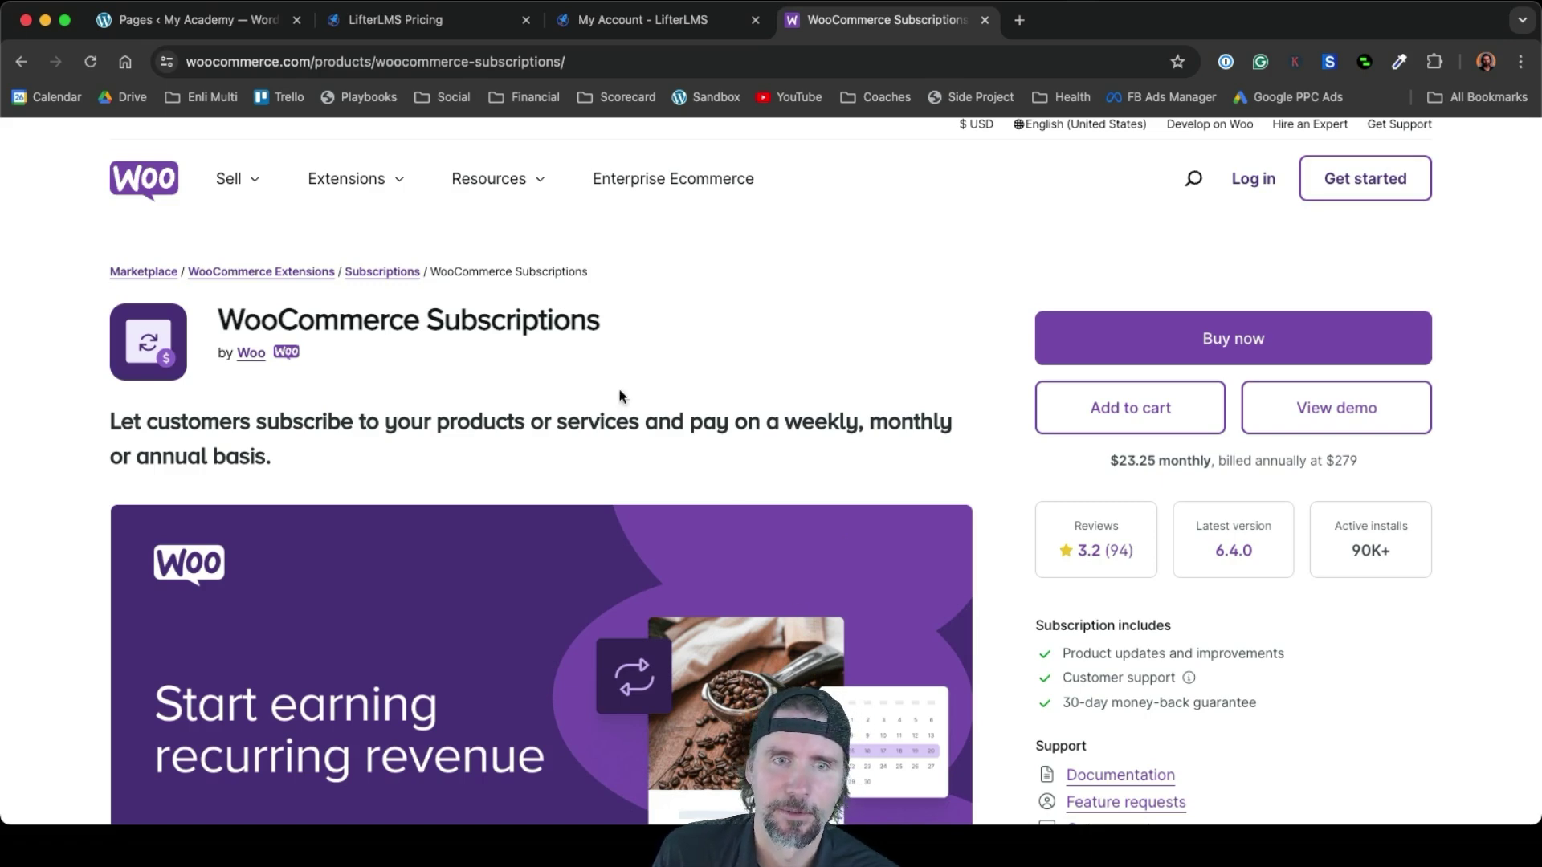
click(201, 20)
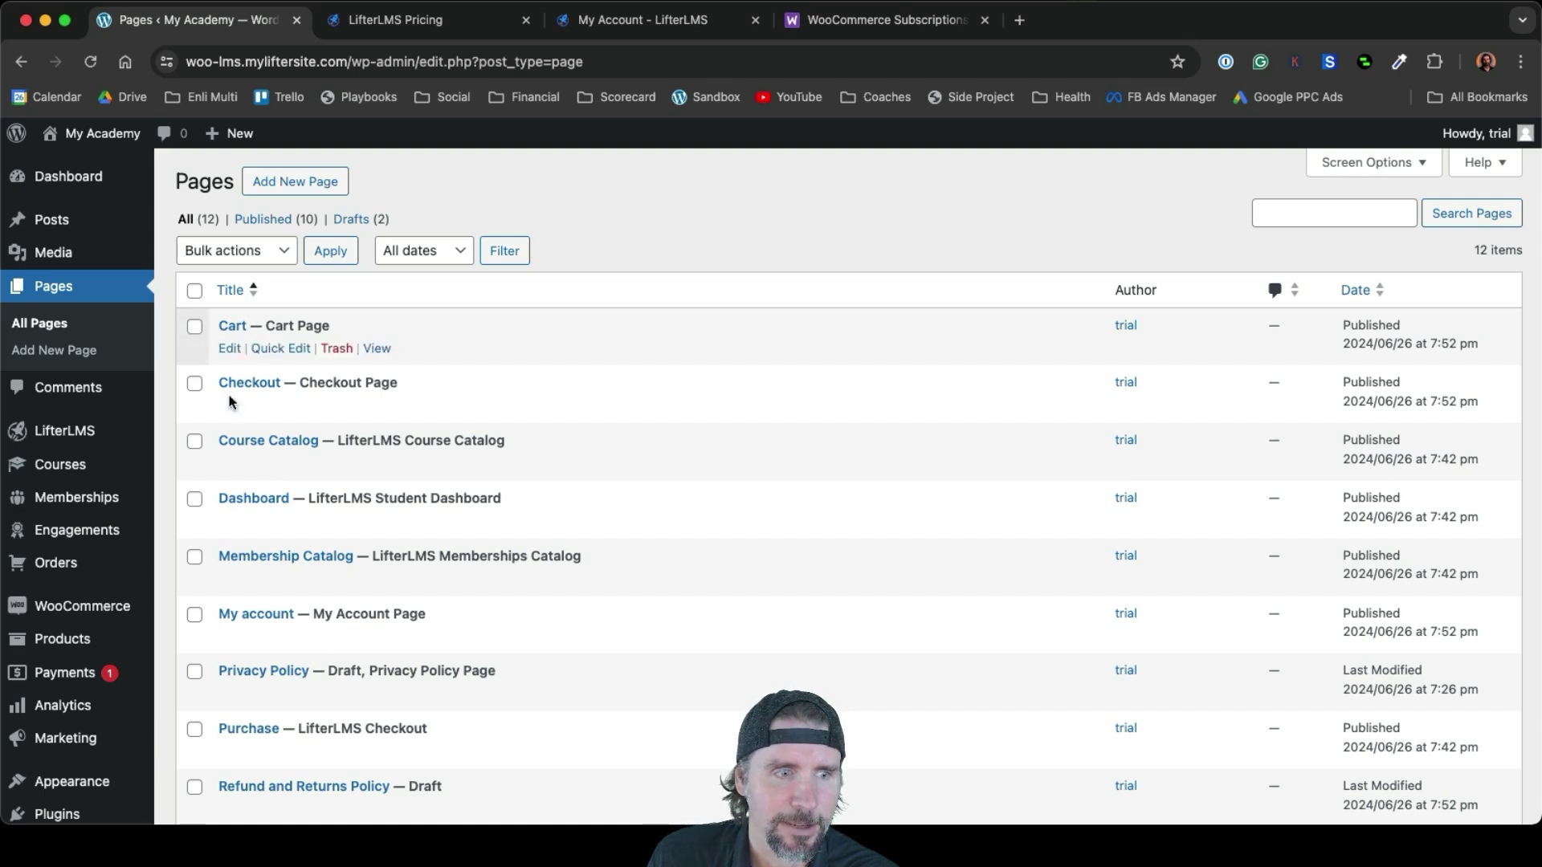
Scroll the admin sidebar and open Plugins to list the four active plugins
scroll(240, 464, down, 2)
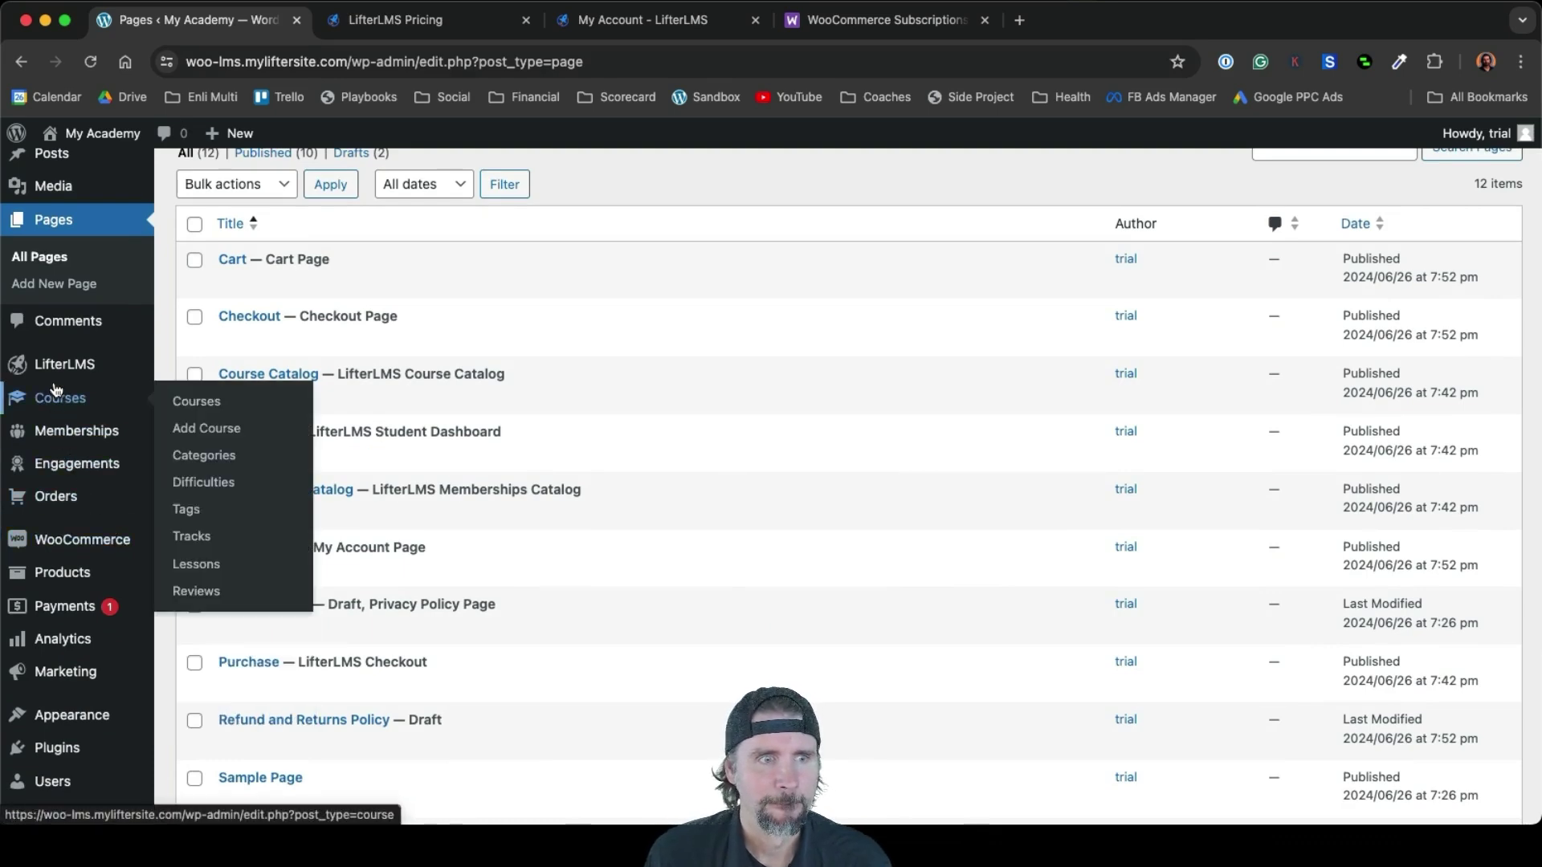
scroll(48, 365, down, 1)
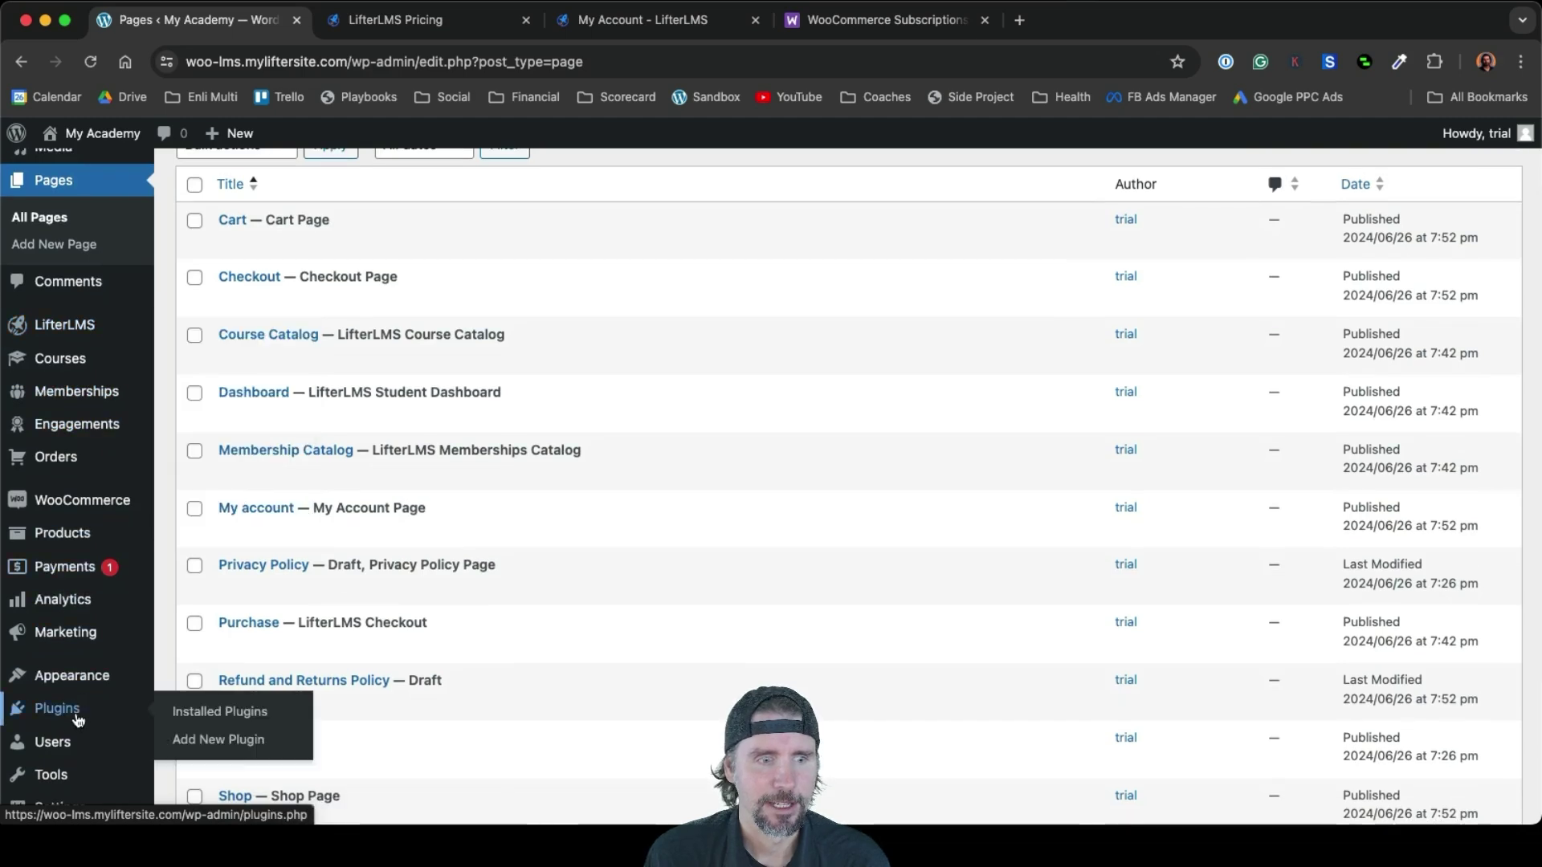
click(79, 719)
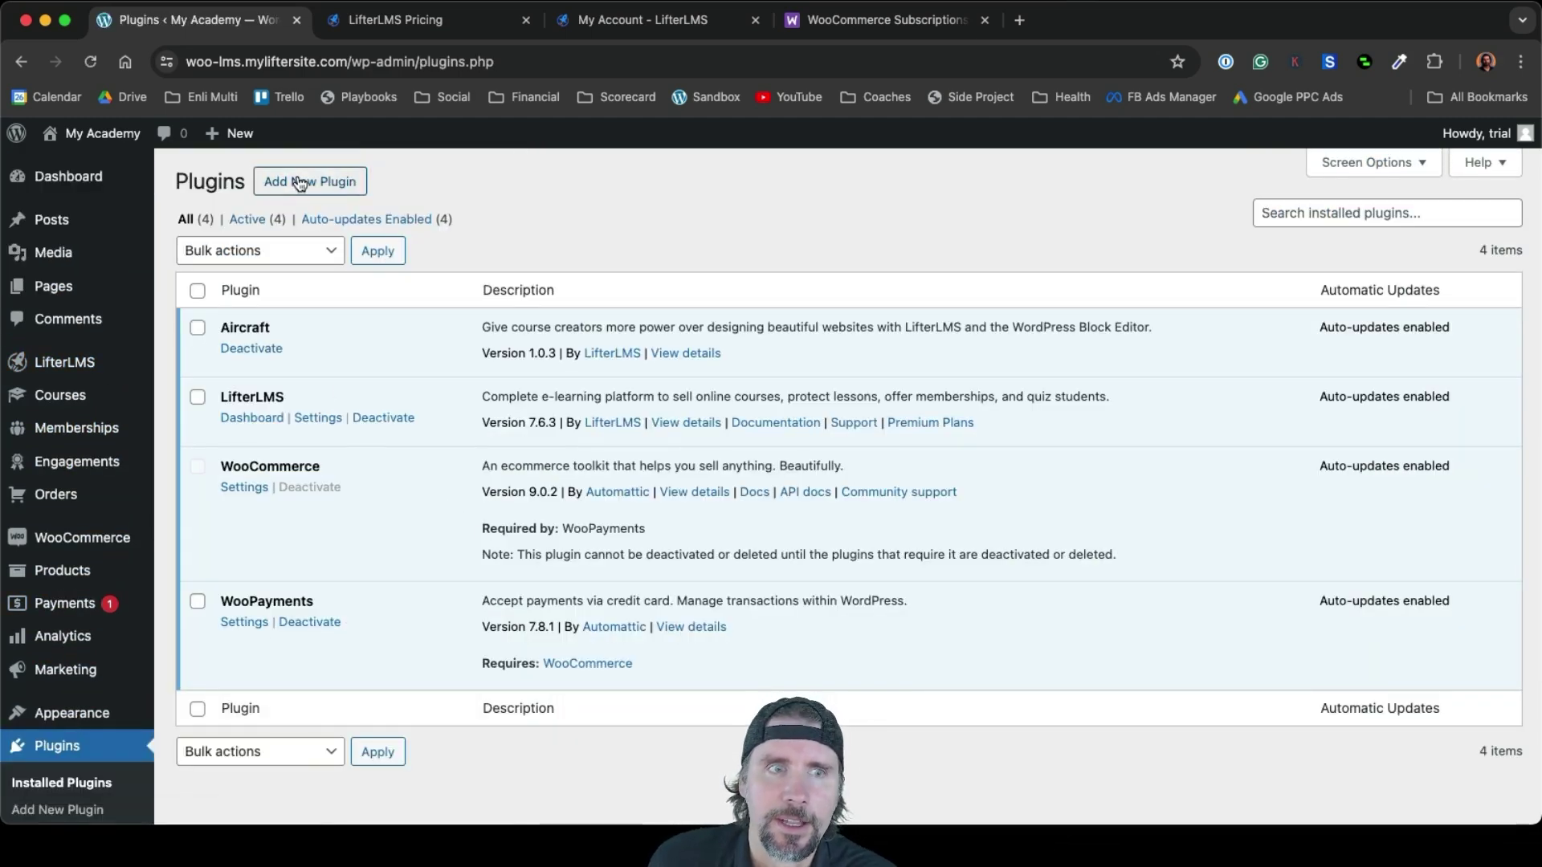
Upload woocommerce-subscriptions.zip as a new plugin, install WooCommerce Subscriptions 6.3.2 and activate it
click(300, 182)
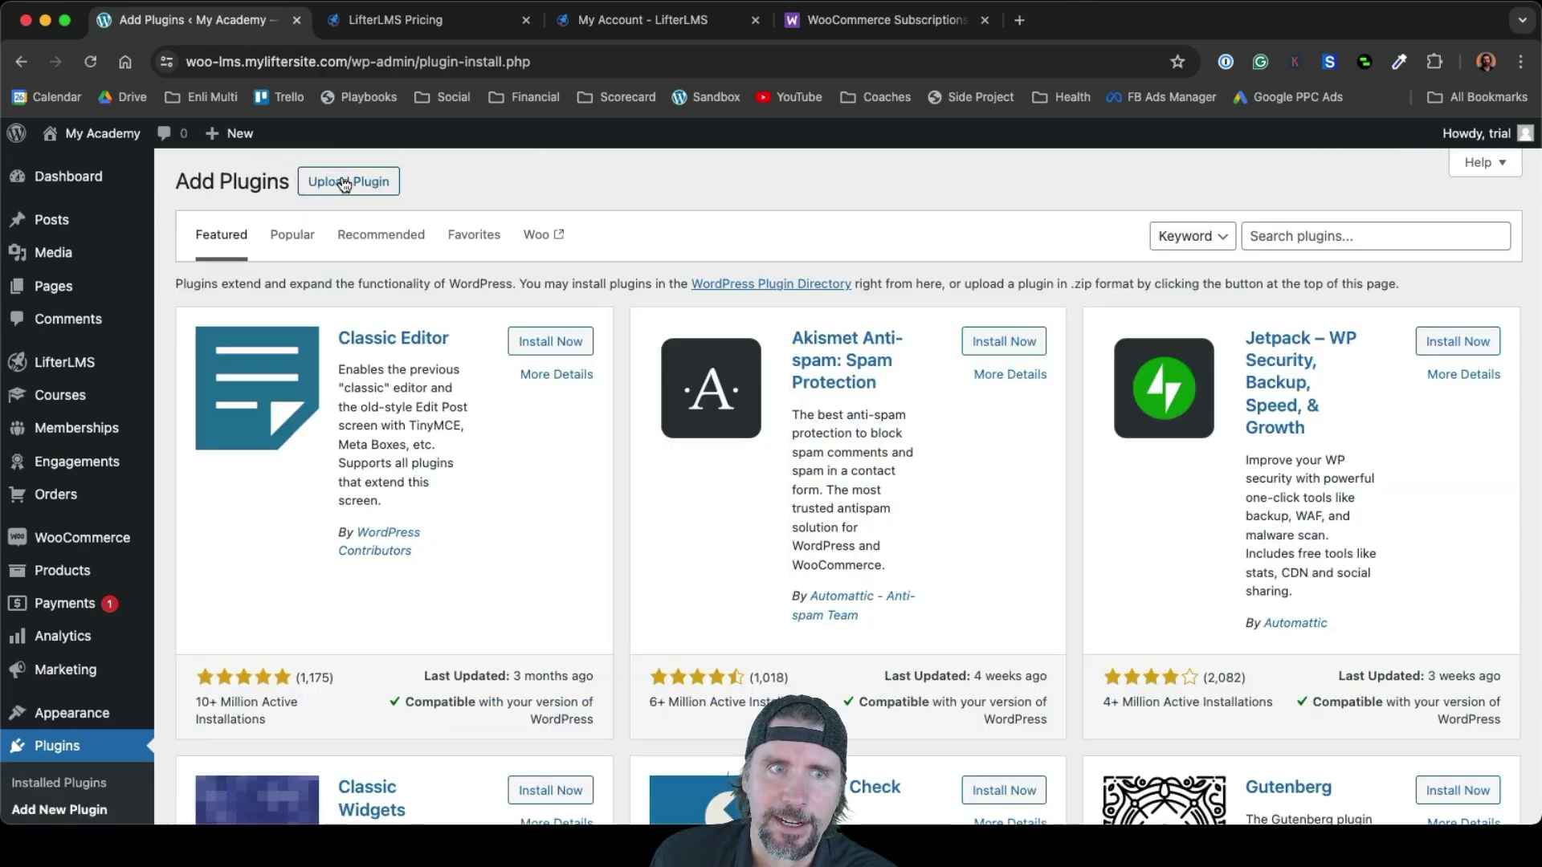
click(347, 183)
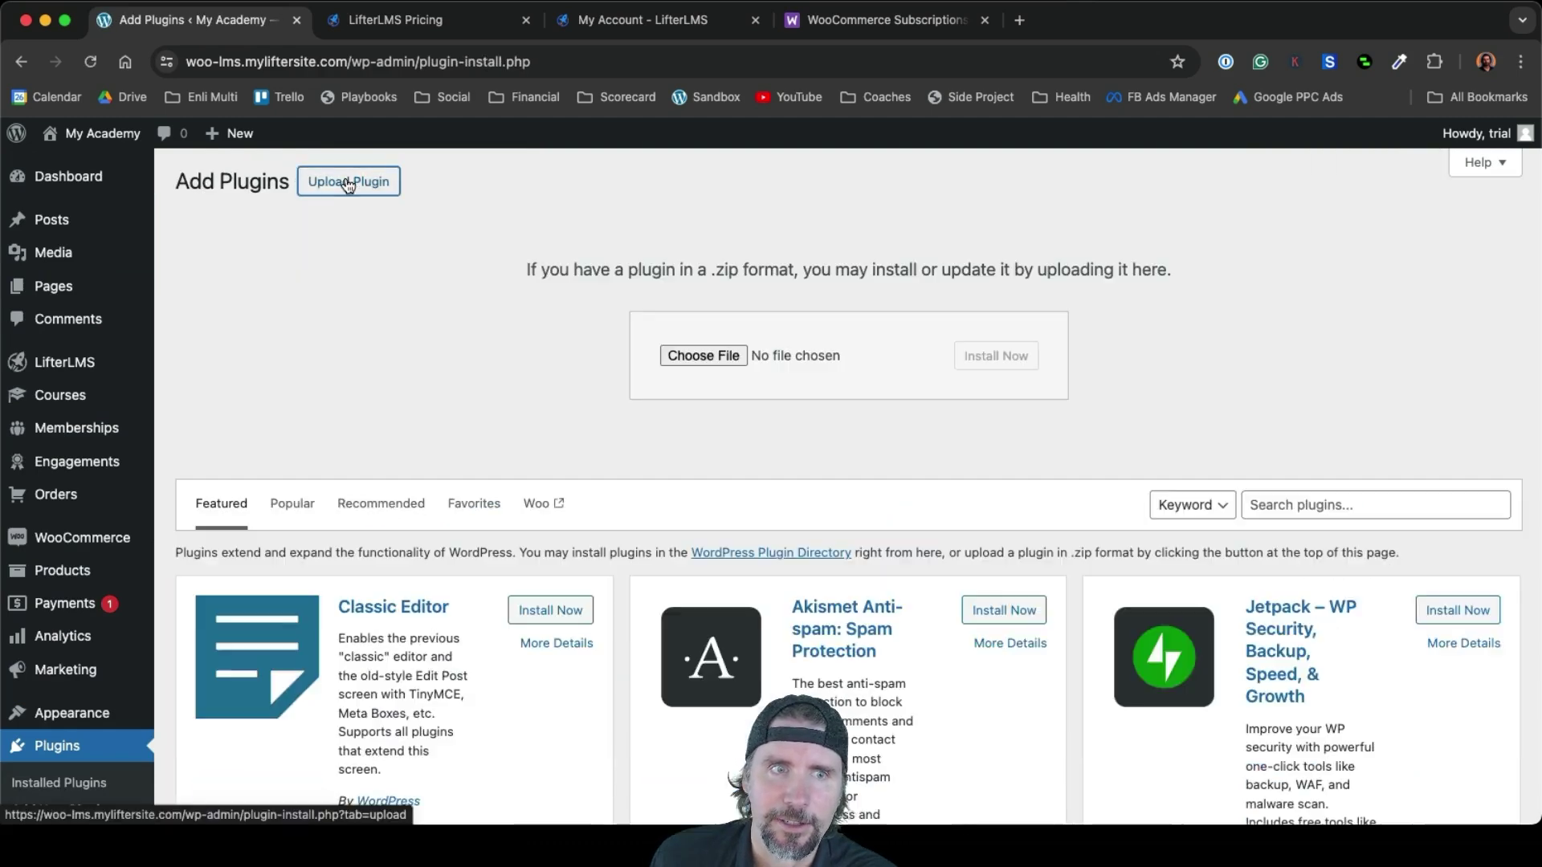
click(683, 354)
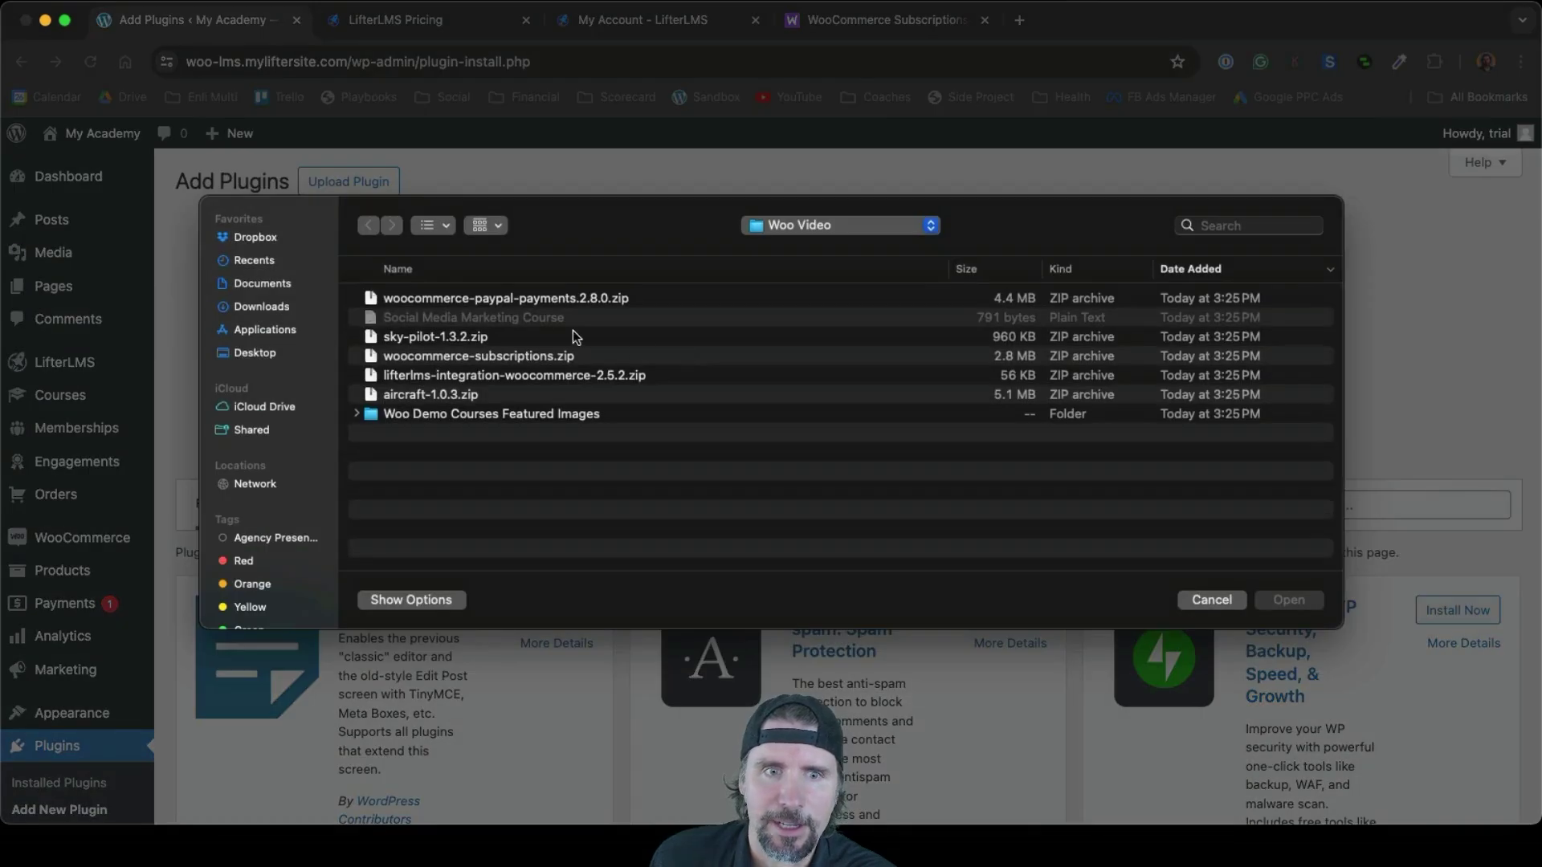
click(522, 357)
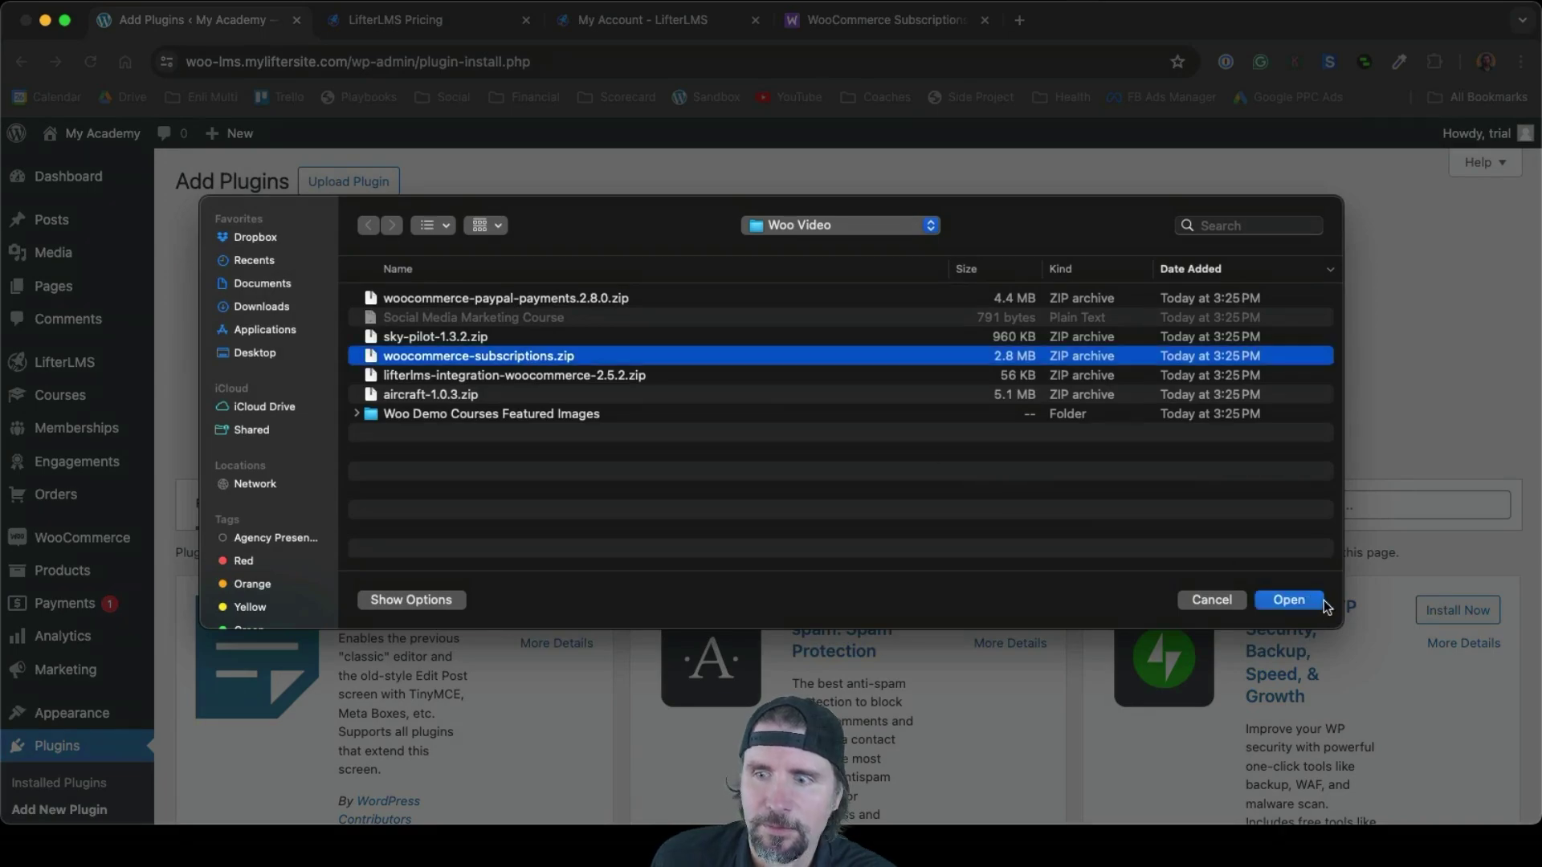
click(1289, 601)
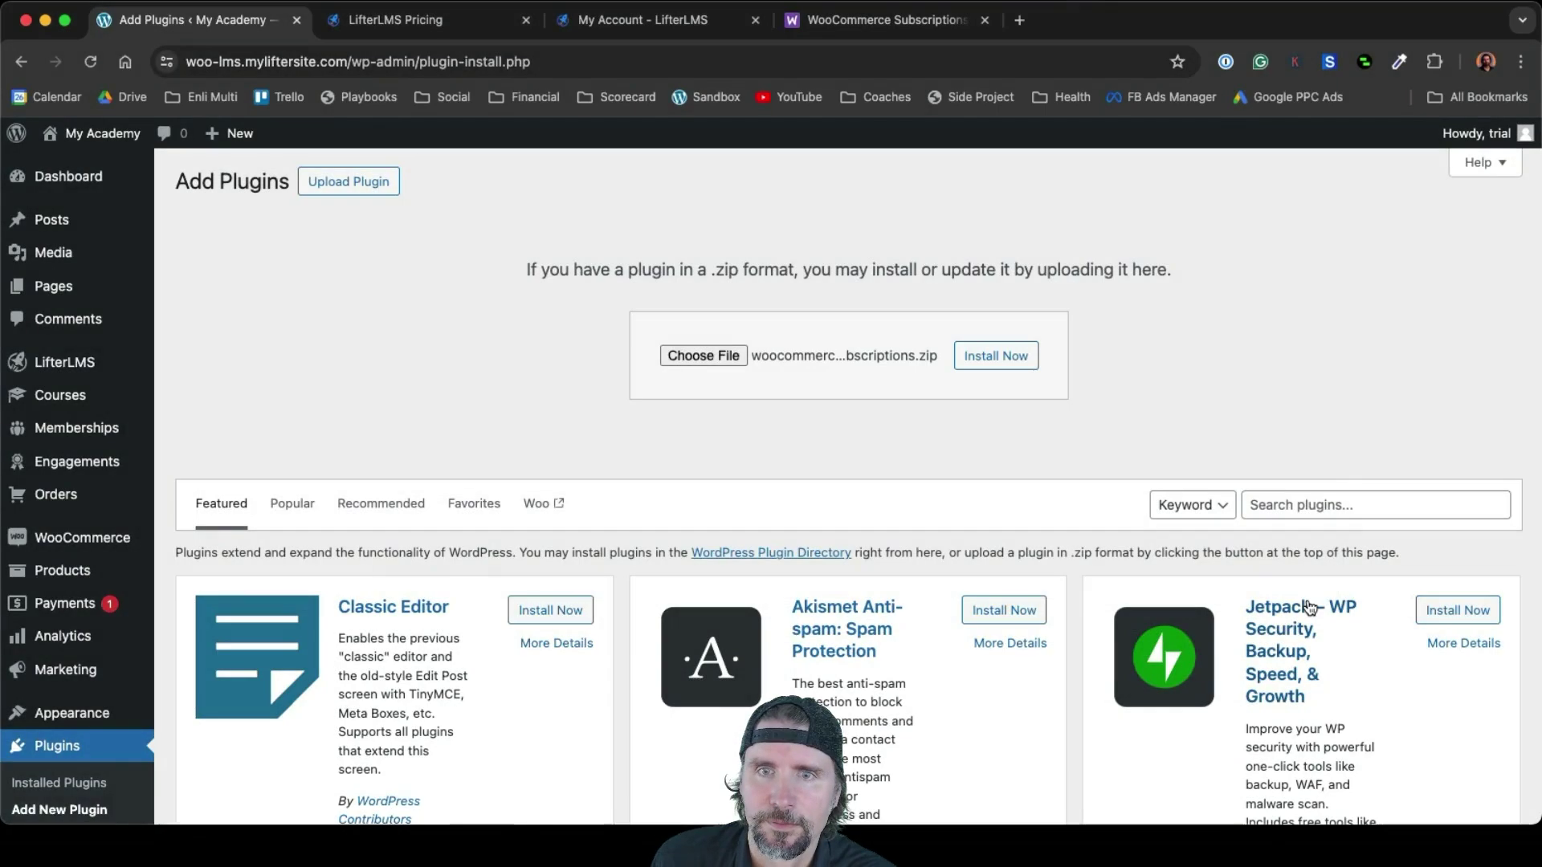
click(1011, 367)
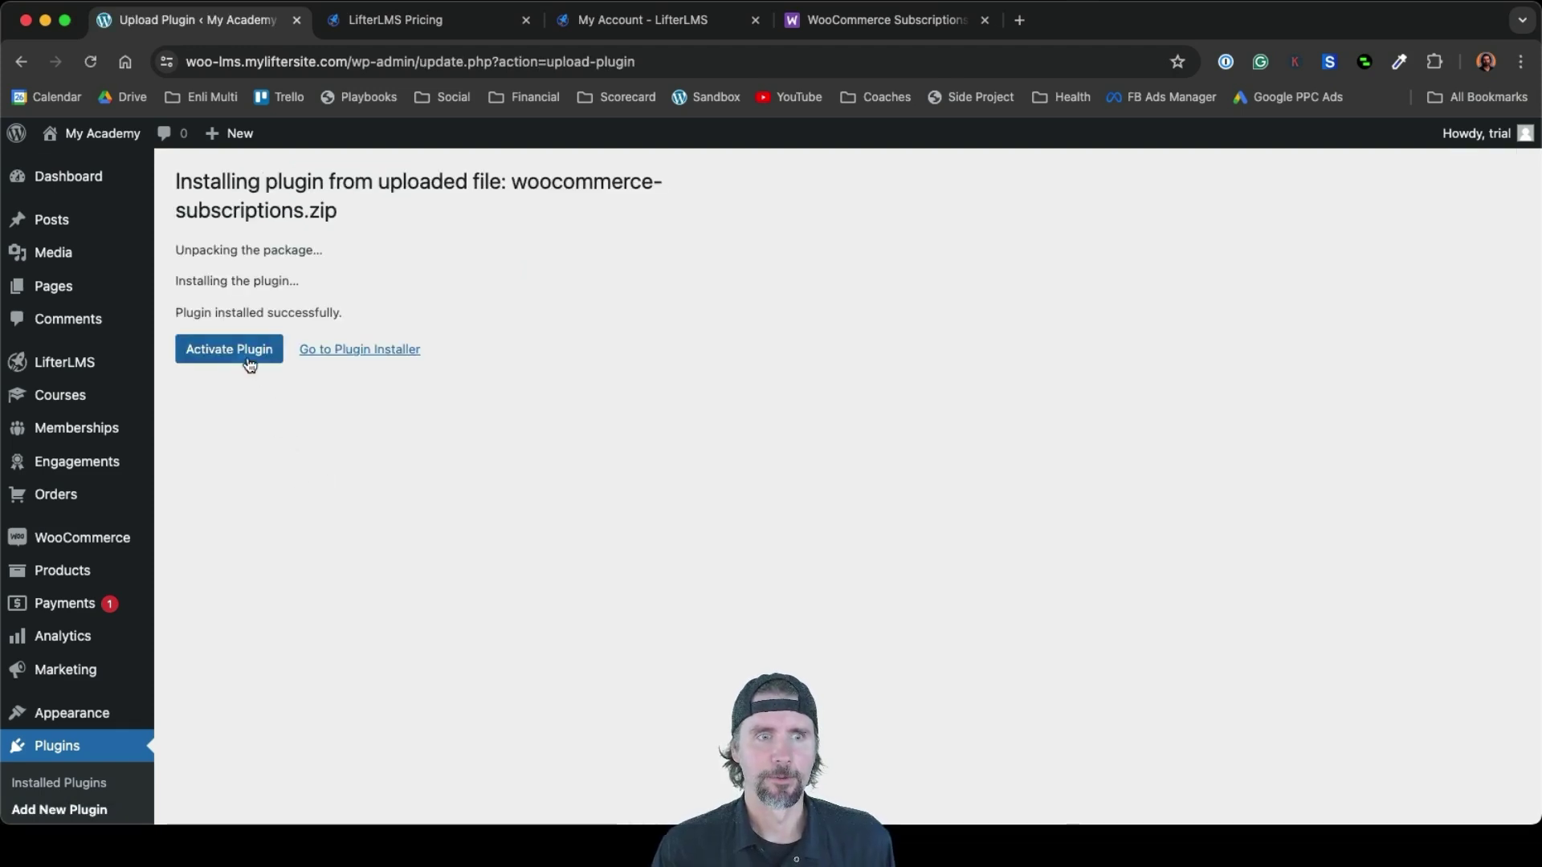
click(245, 355)
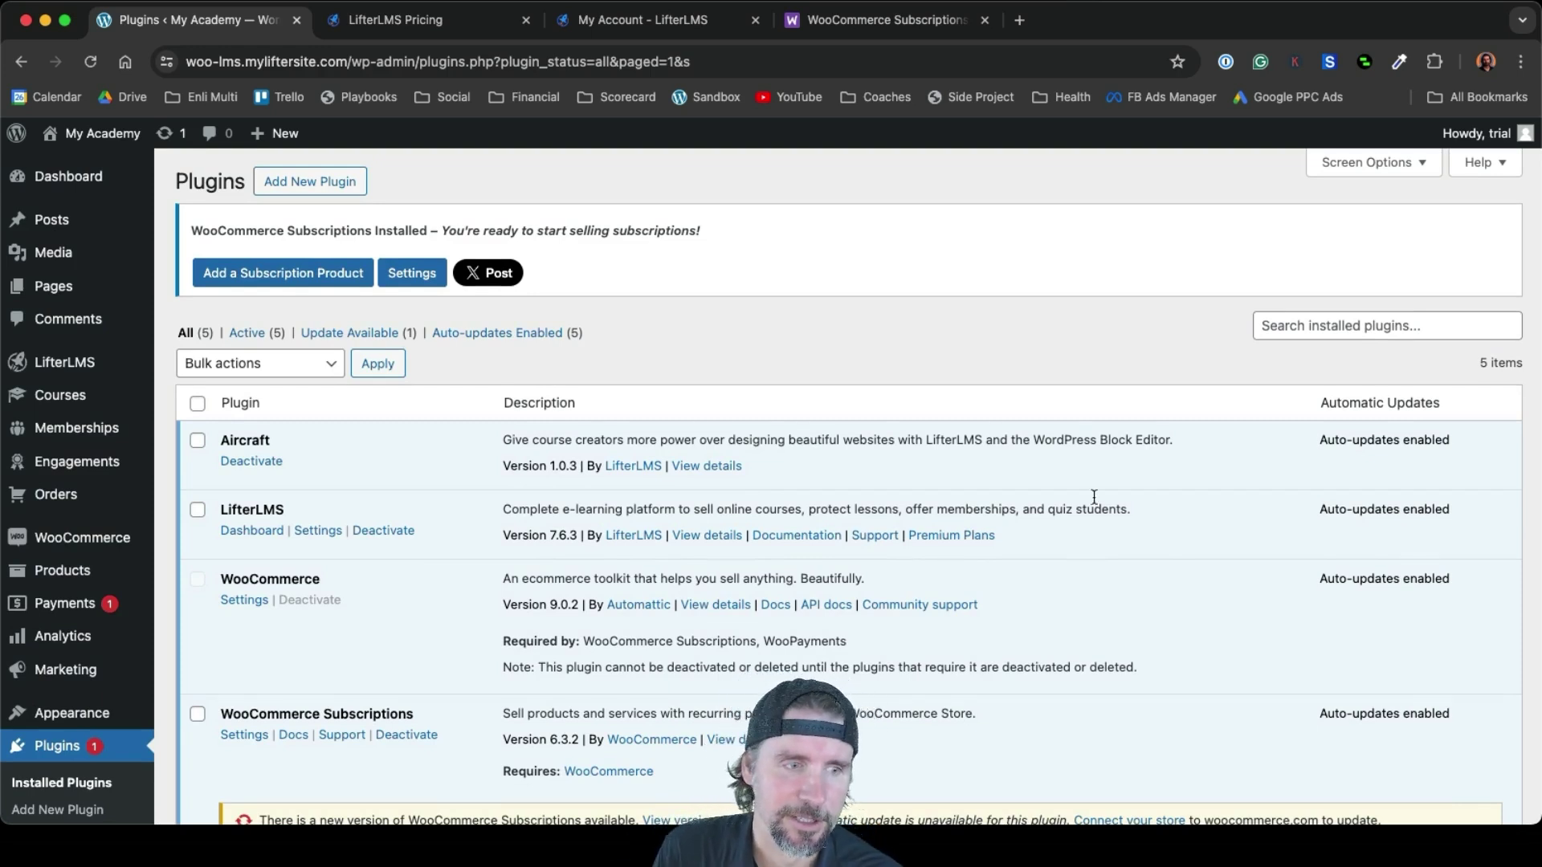
mouse_move(102, 374)
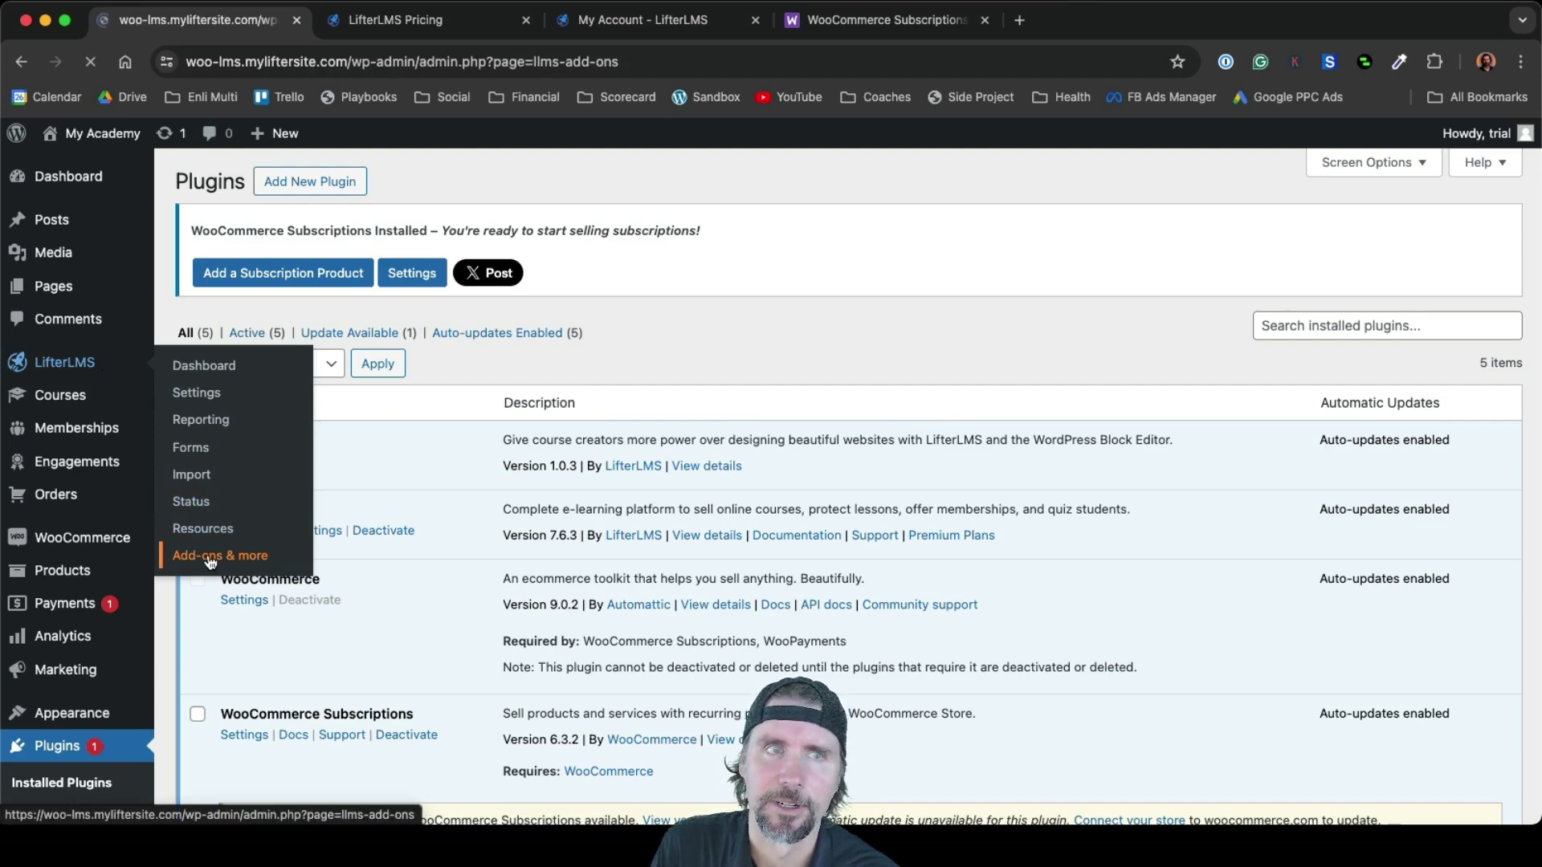
Install the LifterLMS WooCommerce Integration add-on from LifterLMS Add-ons & more
scroll(977, 607, down, 15)
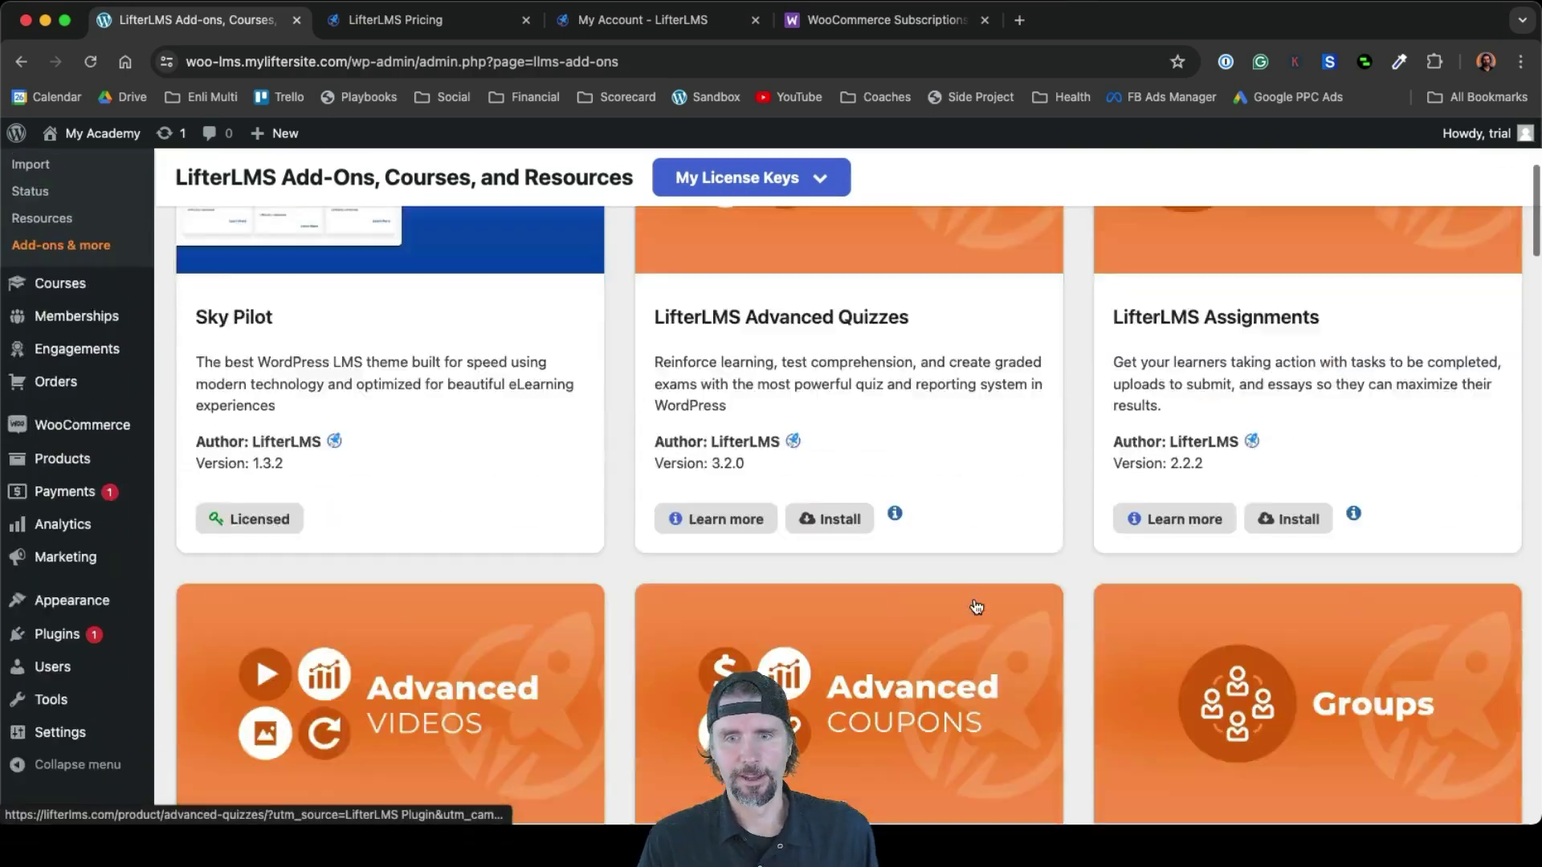
scroll(976, 607, down, 15)
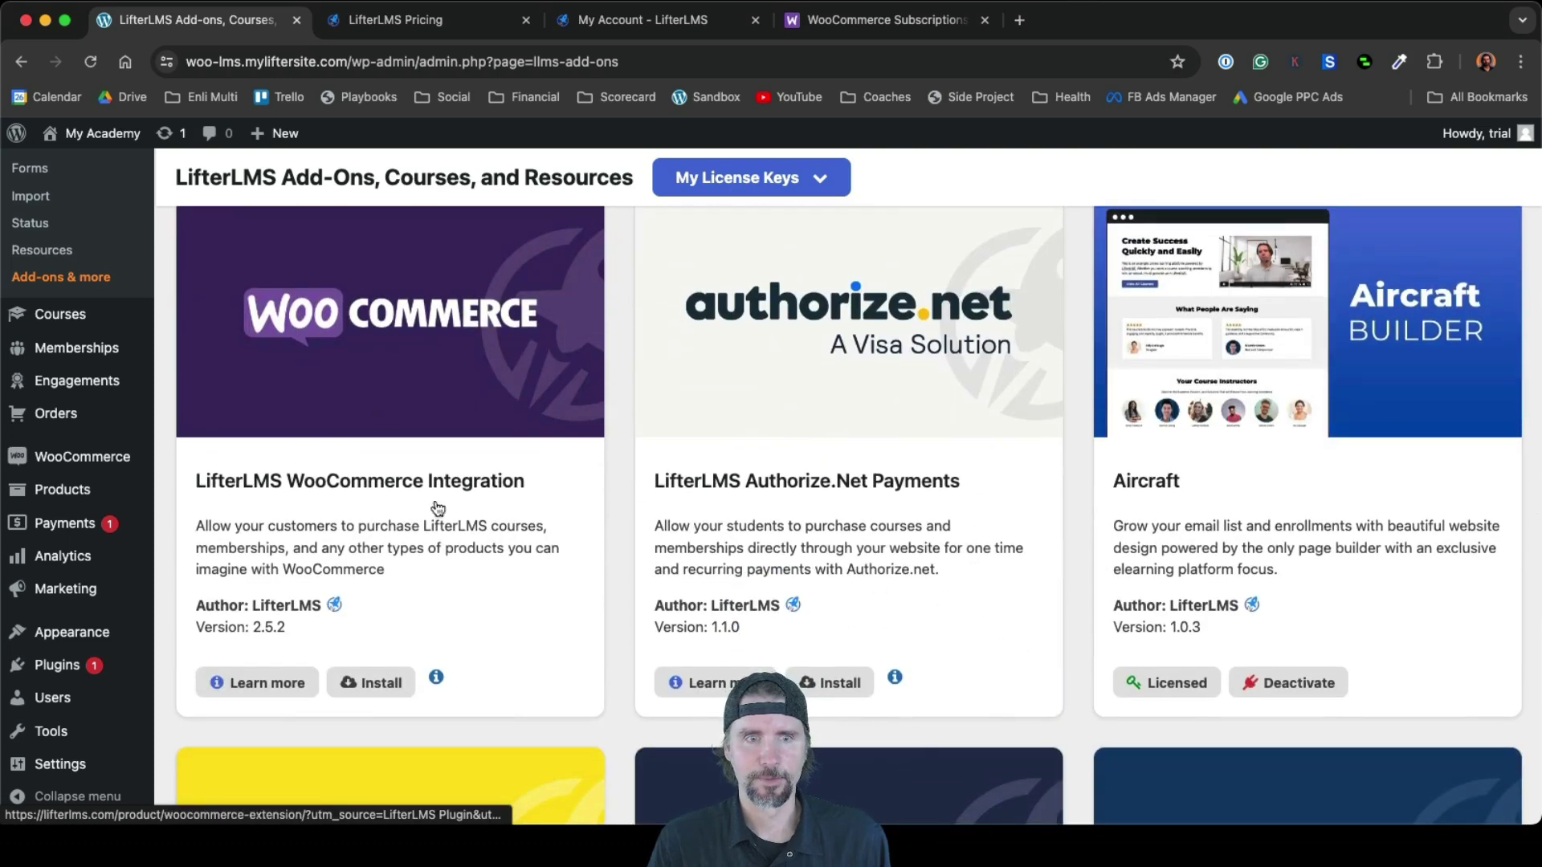
click(369, 682)
click(768, 333)
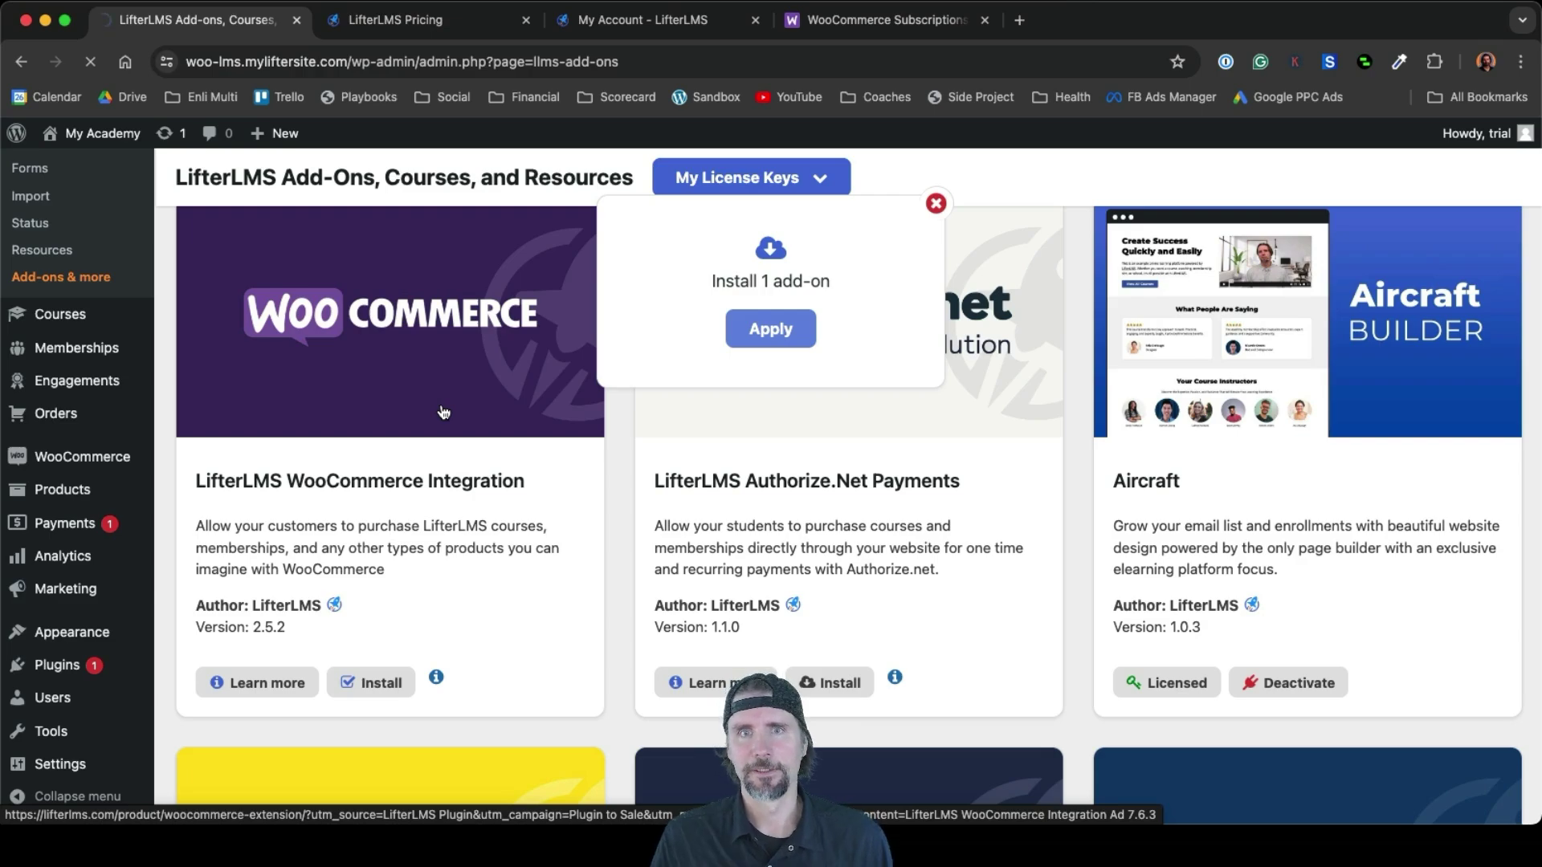
Activate the WooCommerce Integration add-on
scroll(629, 518, down, 10)
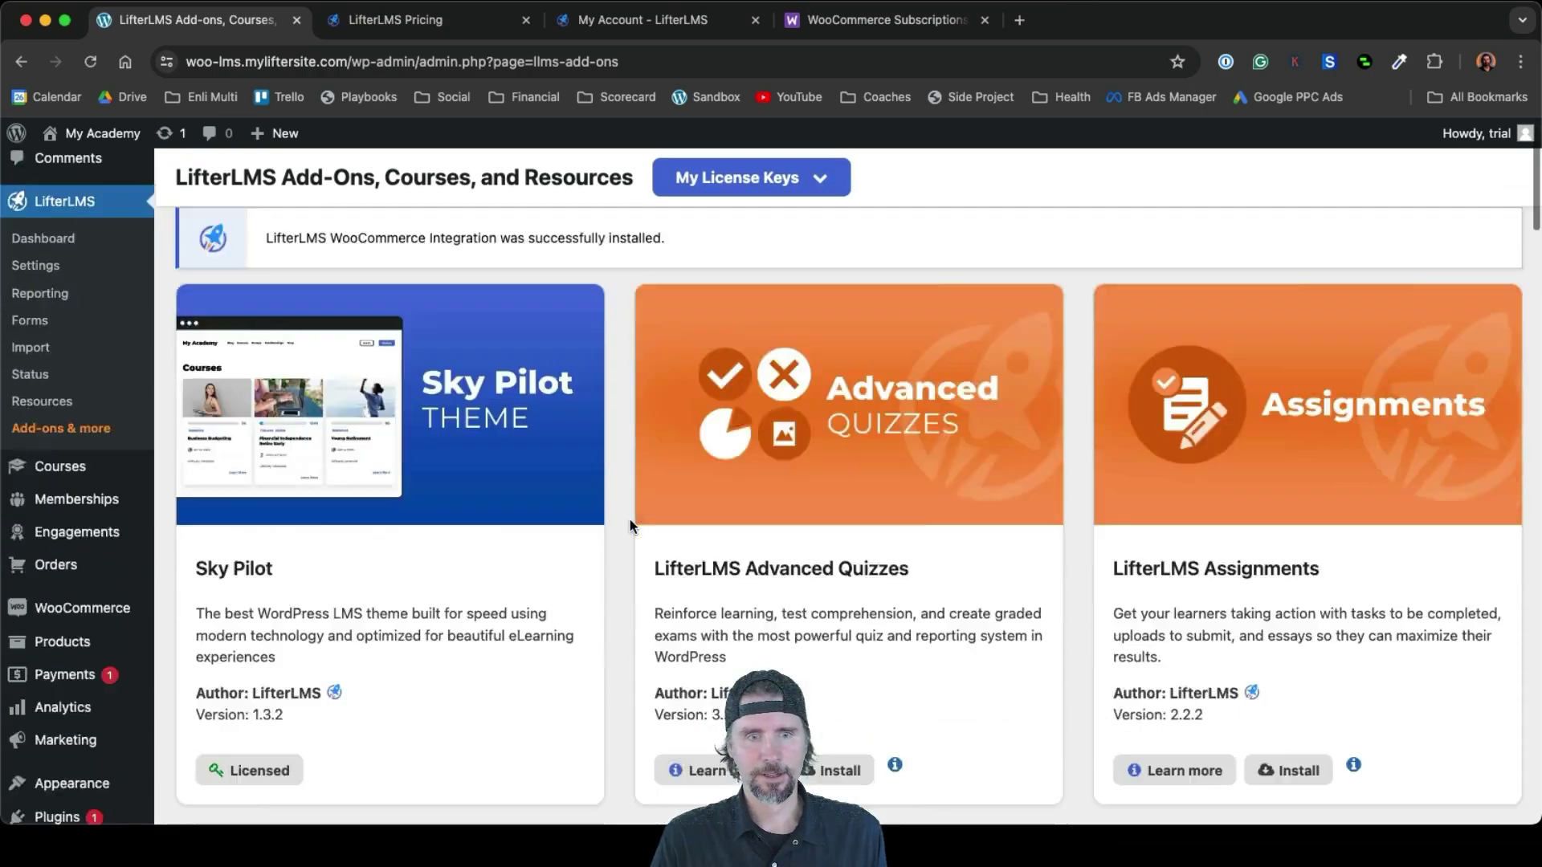
scroll(629, 522, down, 20)
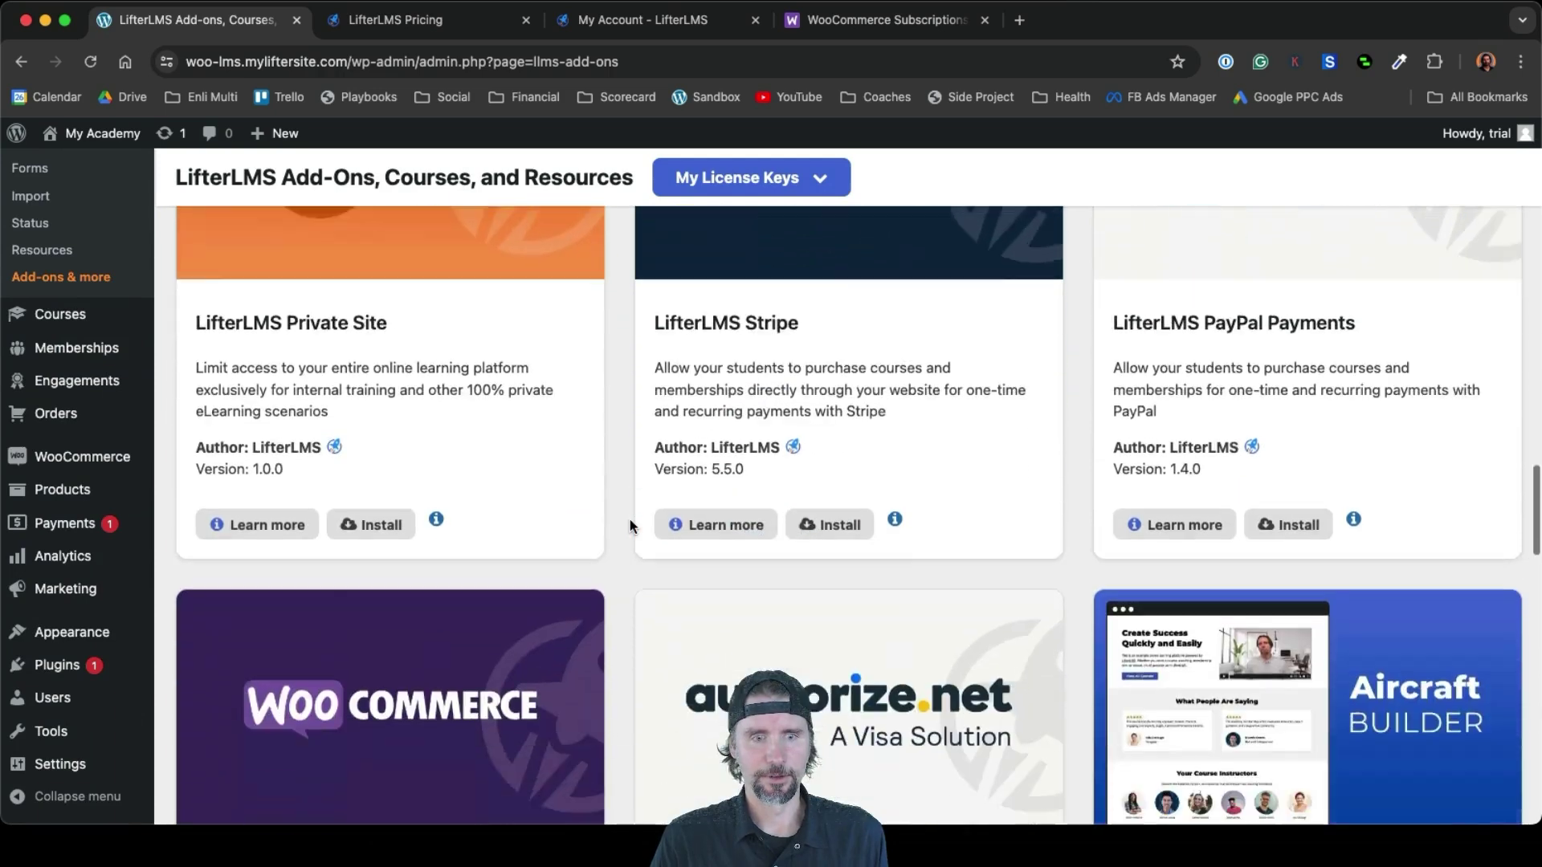
scroll(629, 522, down, 2)
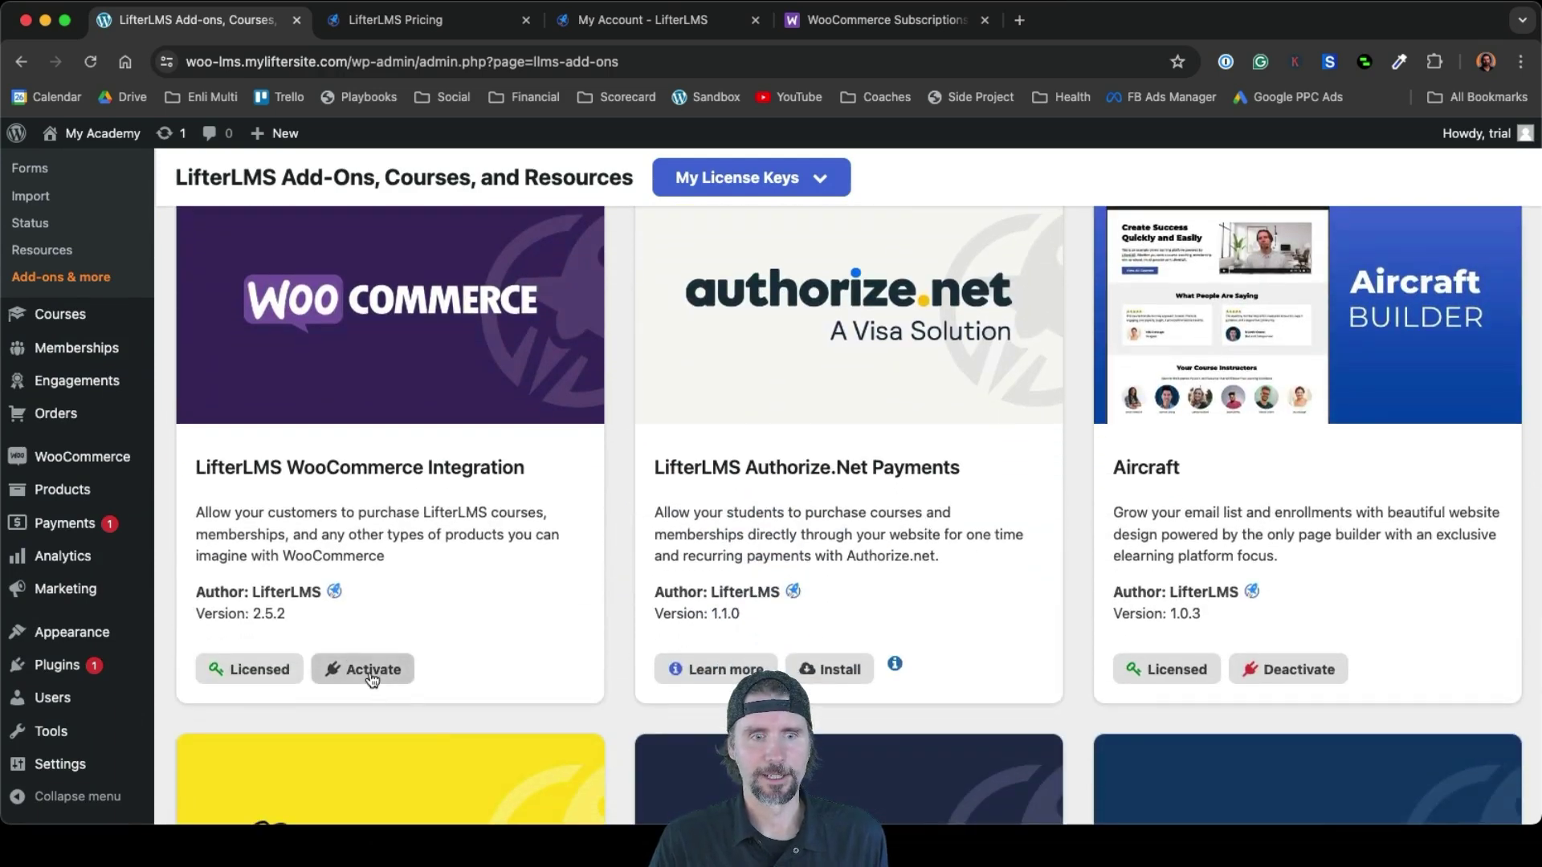
click(372, 679)
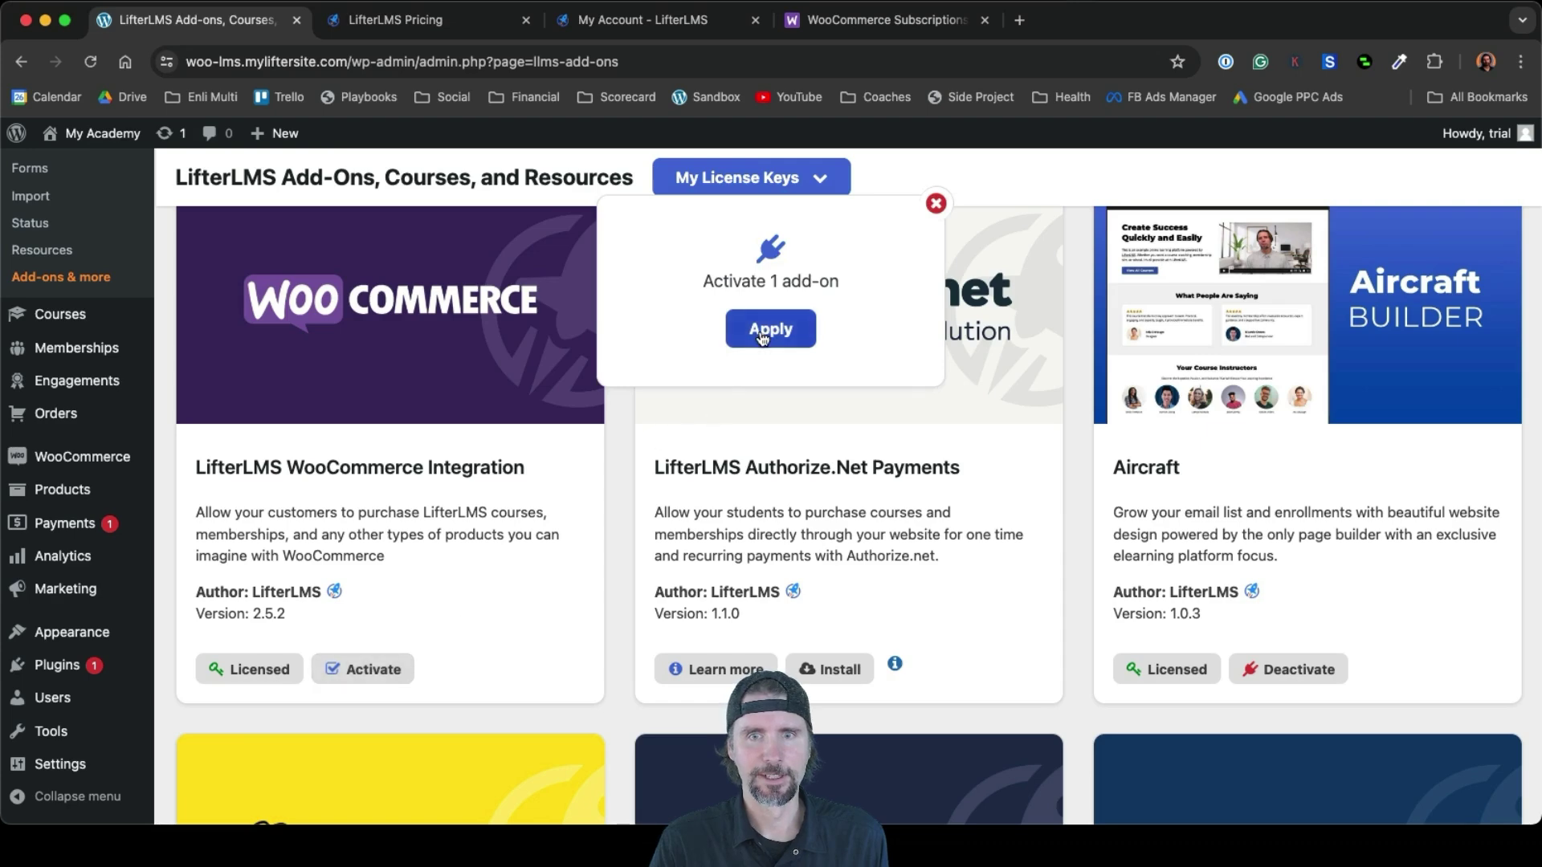
click(762, 337)
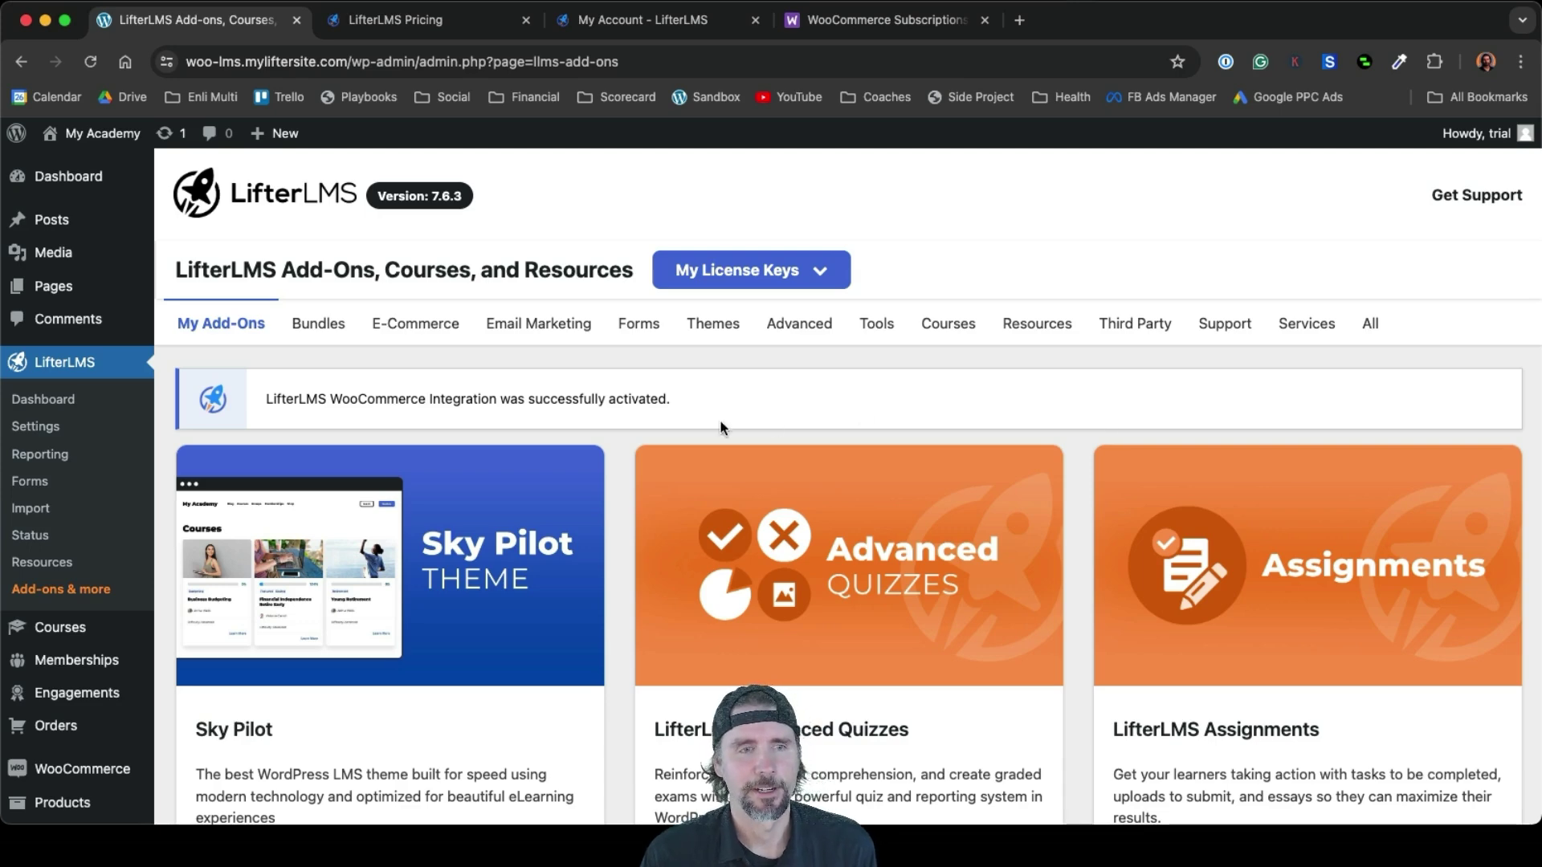
Go to WooCommerce > Settings
scroll(64, 482, down, 5)
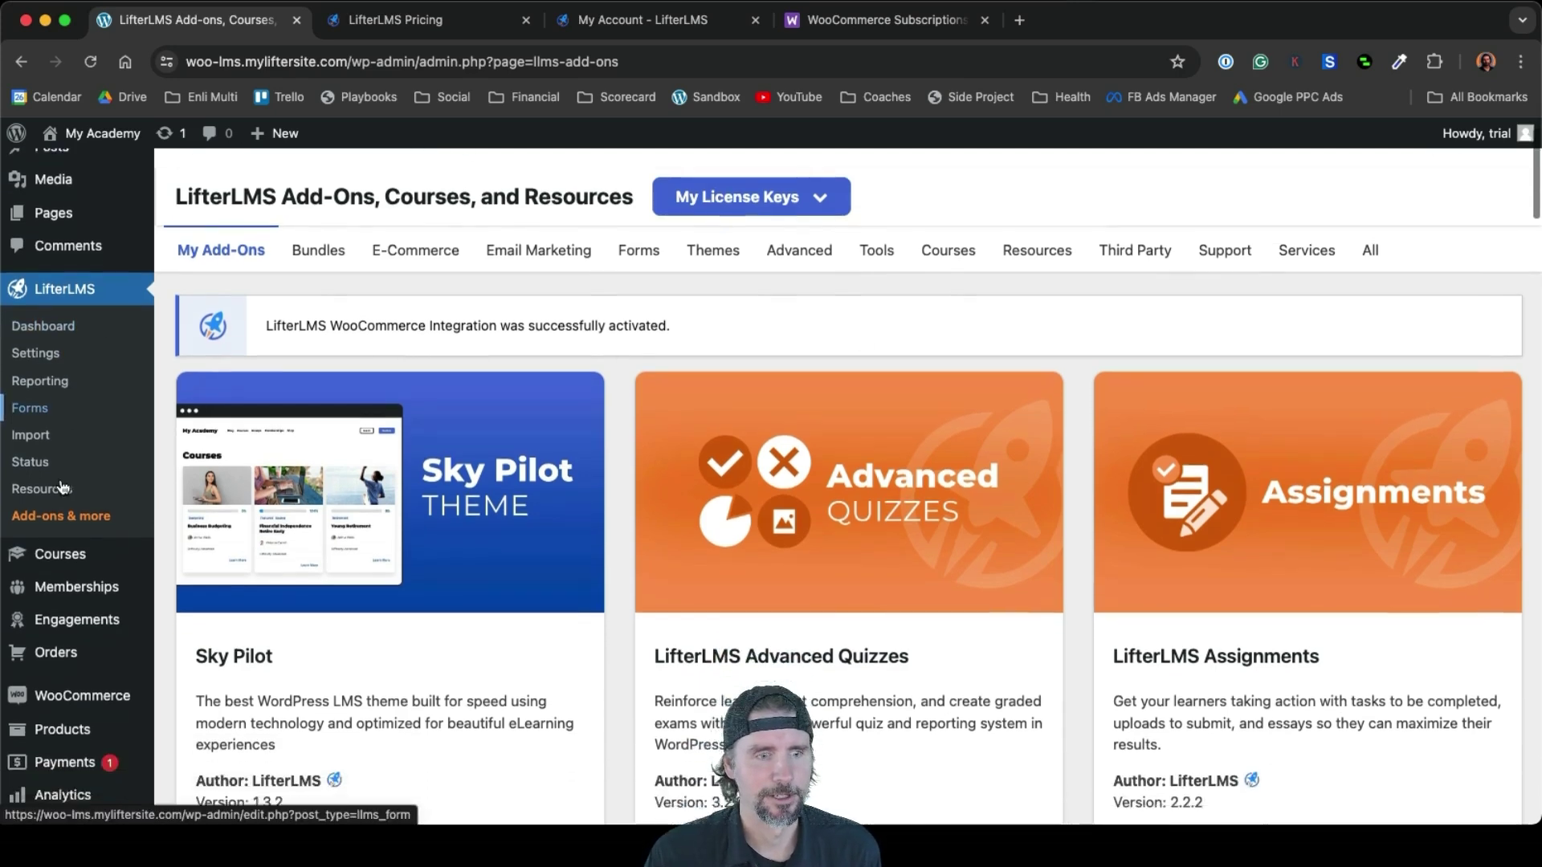
mouse_move(64, 462)
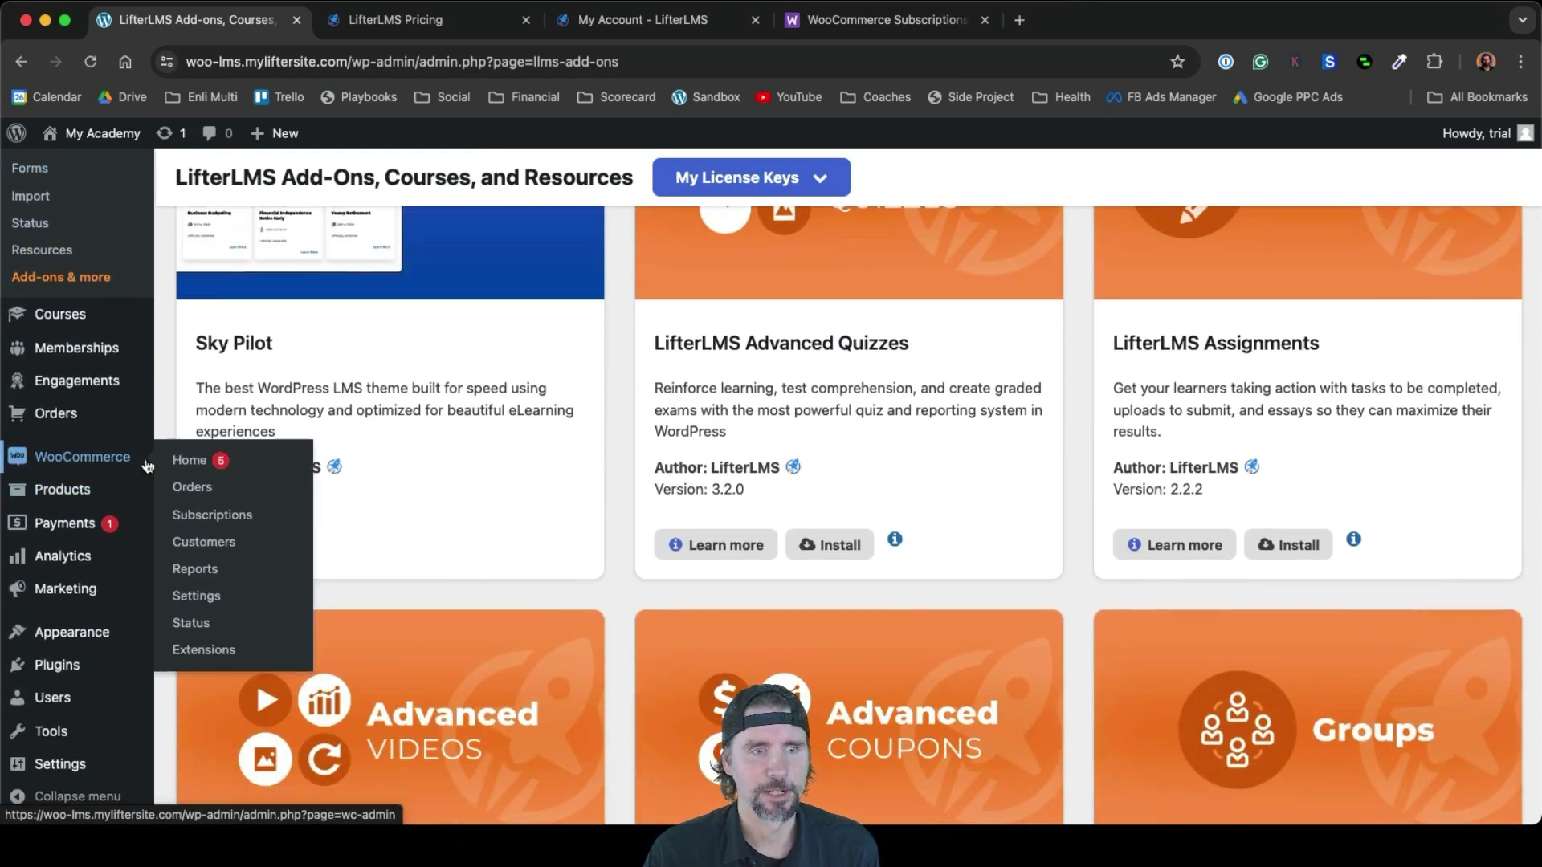
click(209, 608)
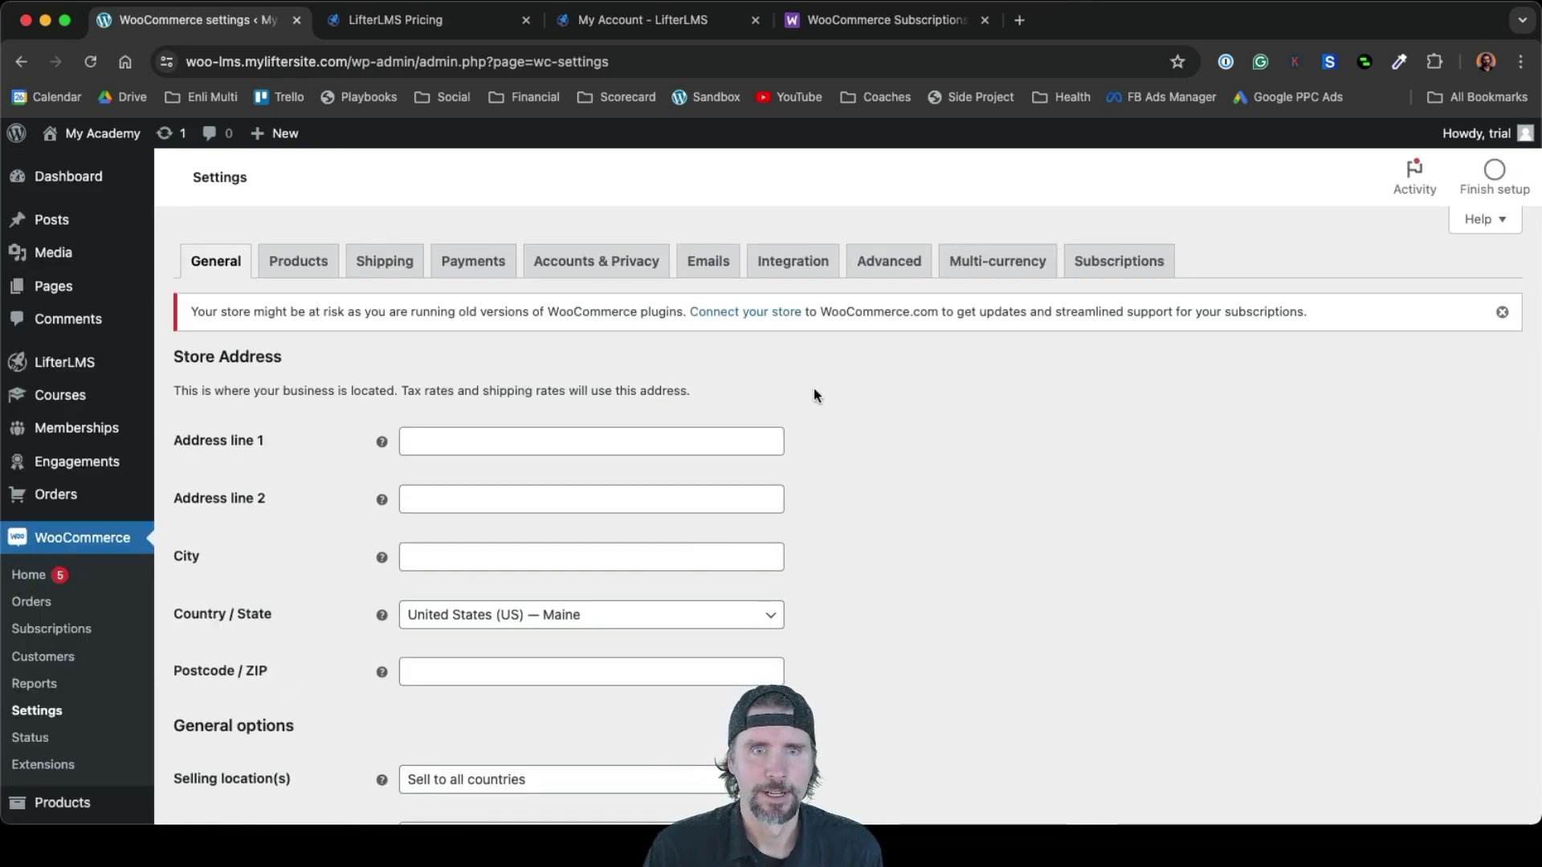
Scroll through the General store-address settings, then switch to the Accounts & Privacy tab
scroll(747, 440, down, 5)
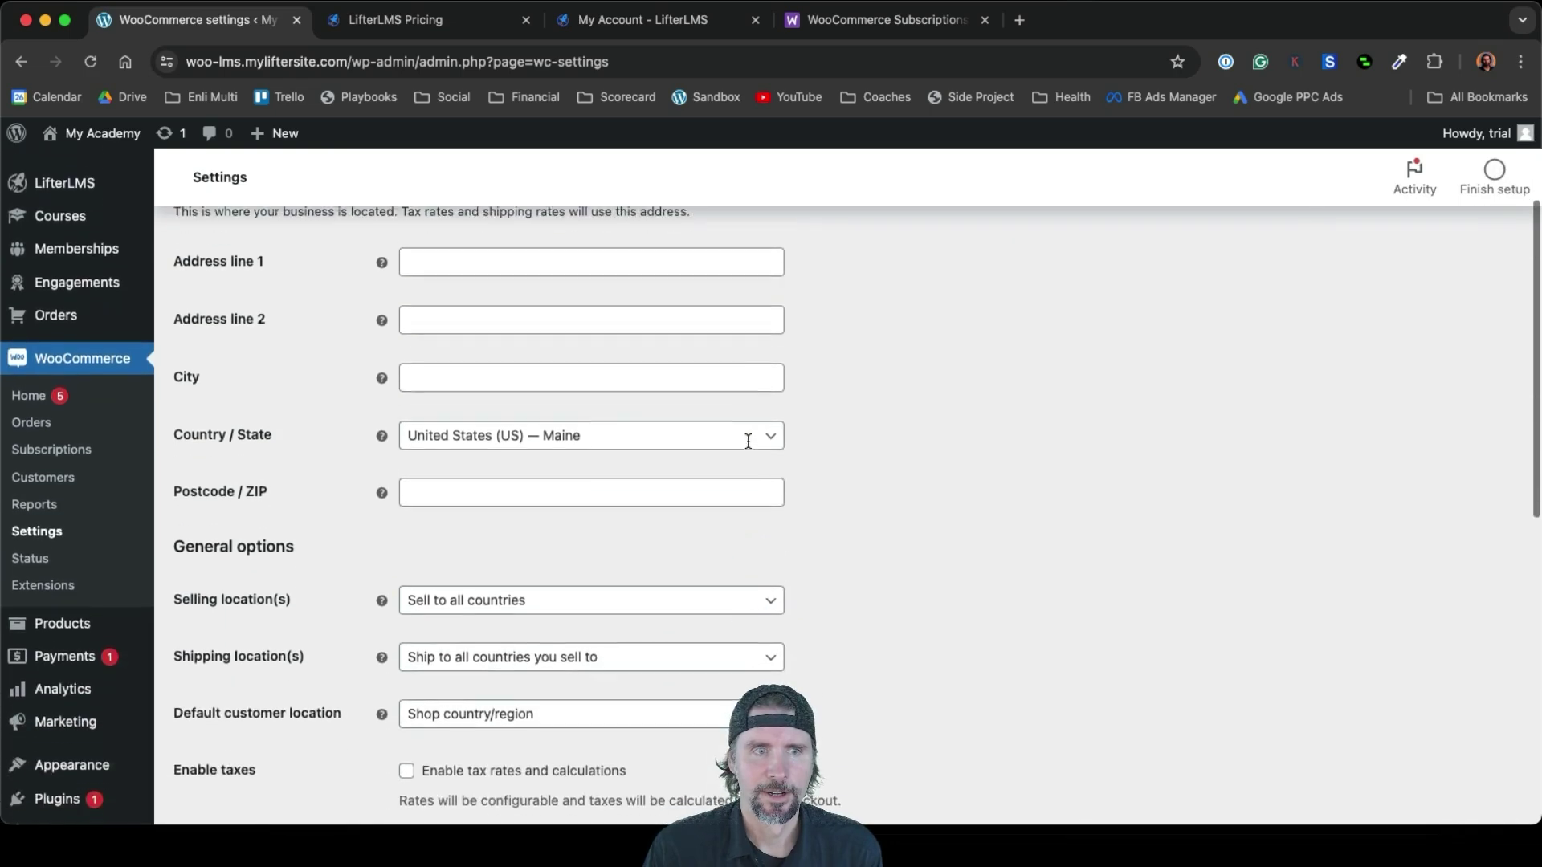
scroll(747, 442, down, 8)
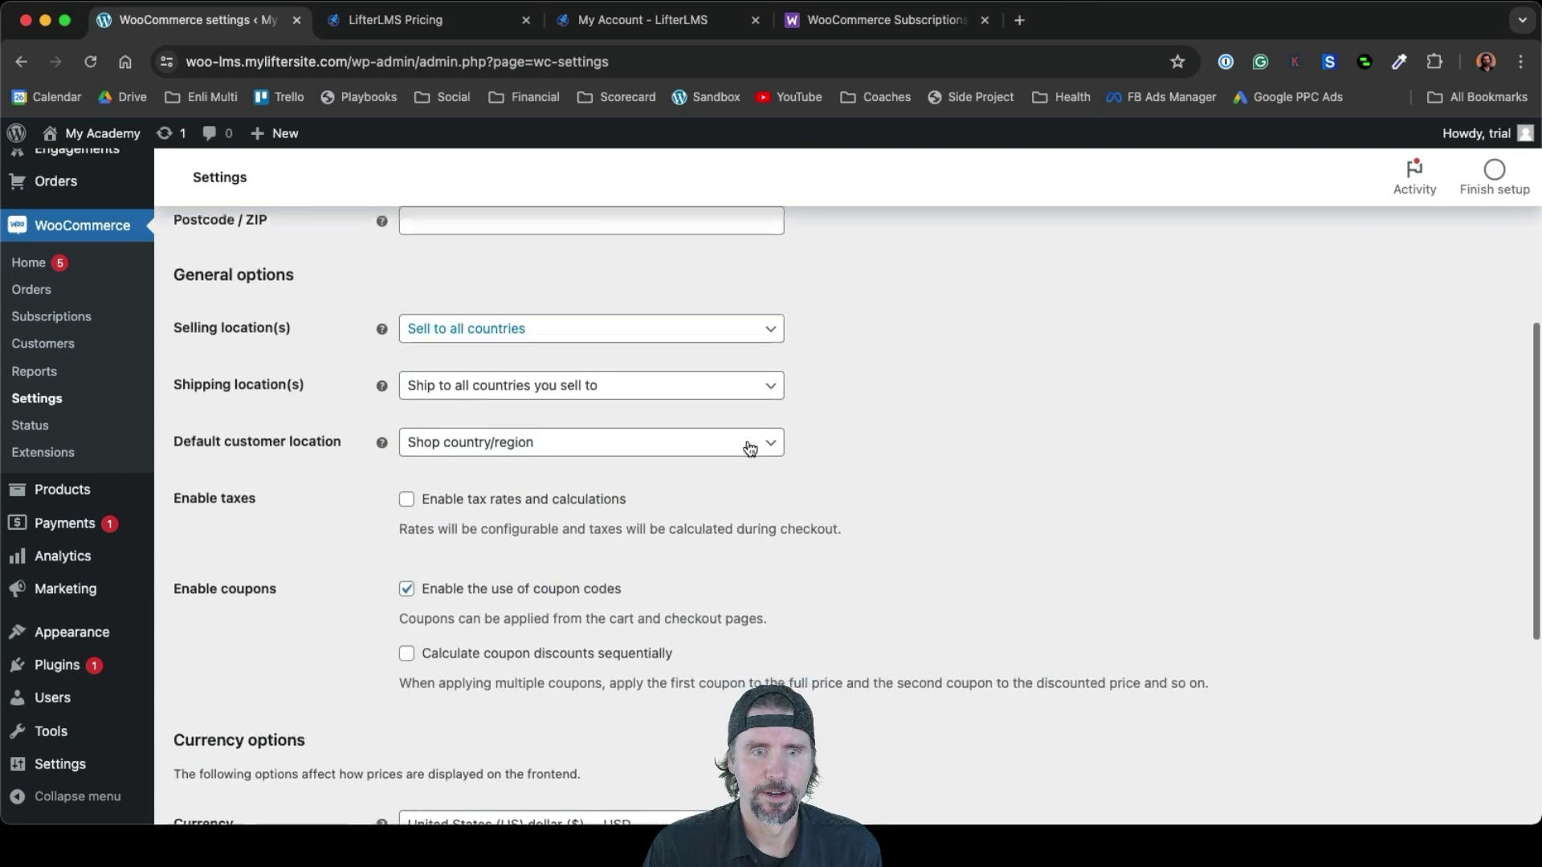
scroll(746, 447, down, 4)
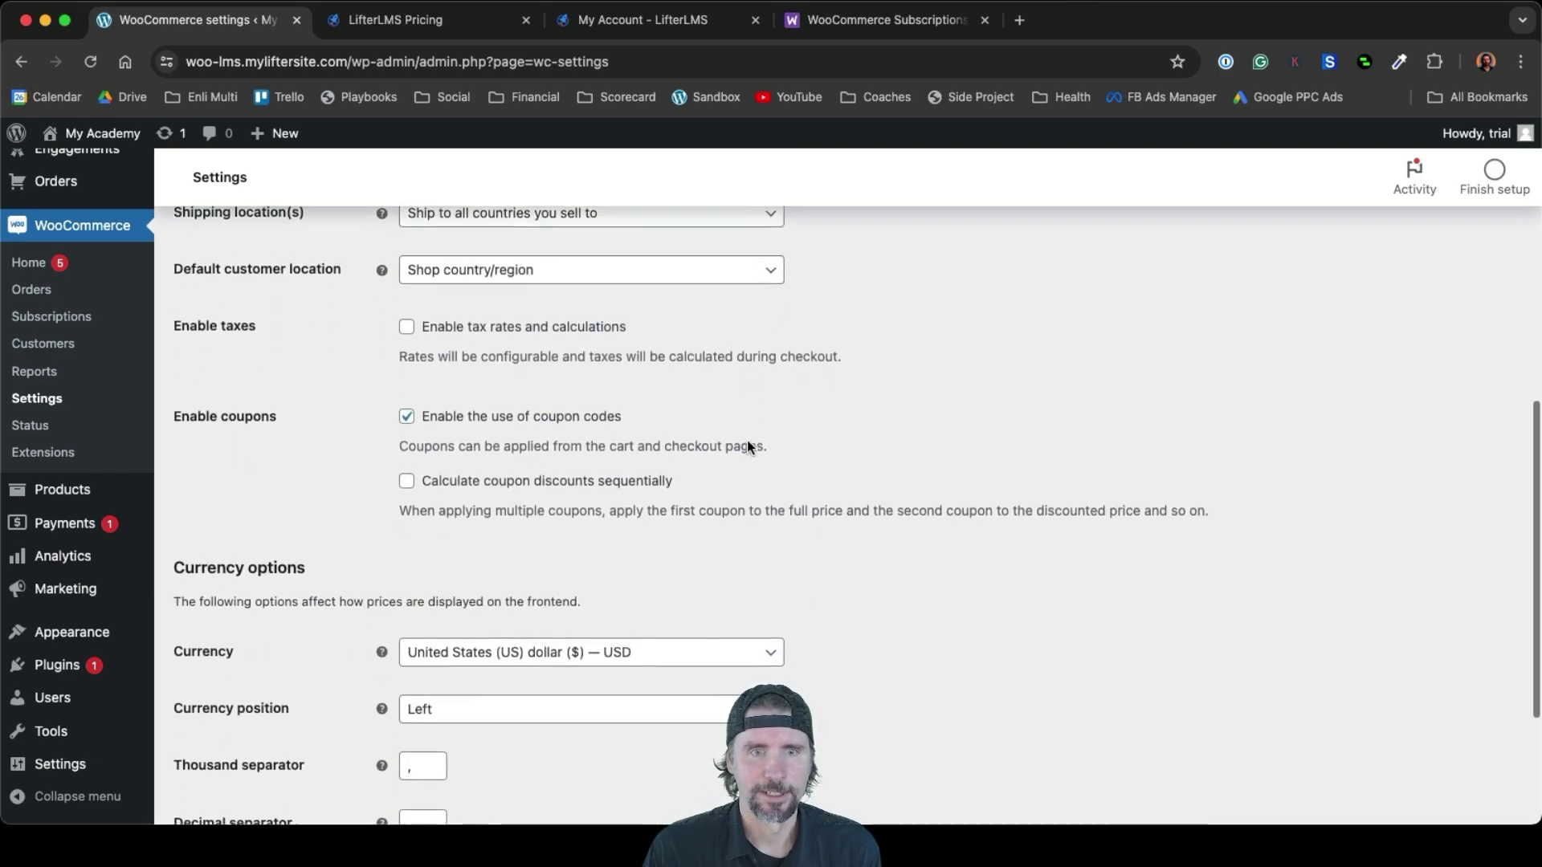
scroll(746, 448, down, 5)
scroll(746, 447, up, 20)
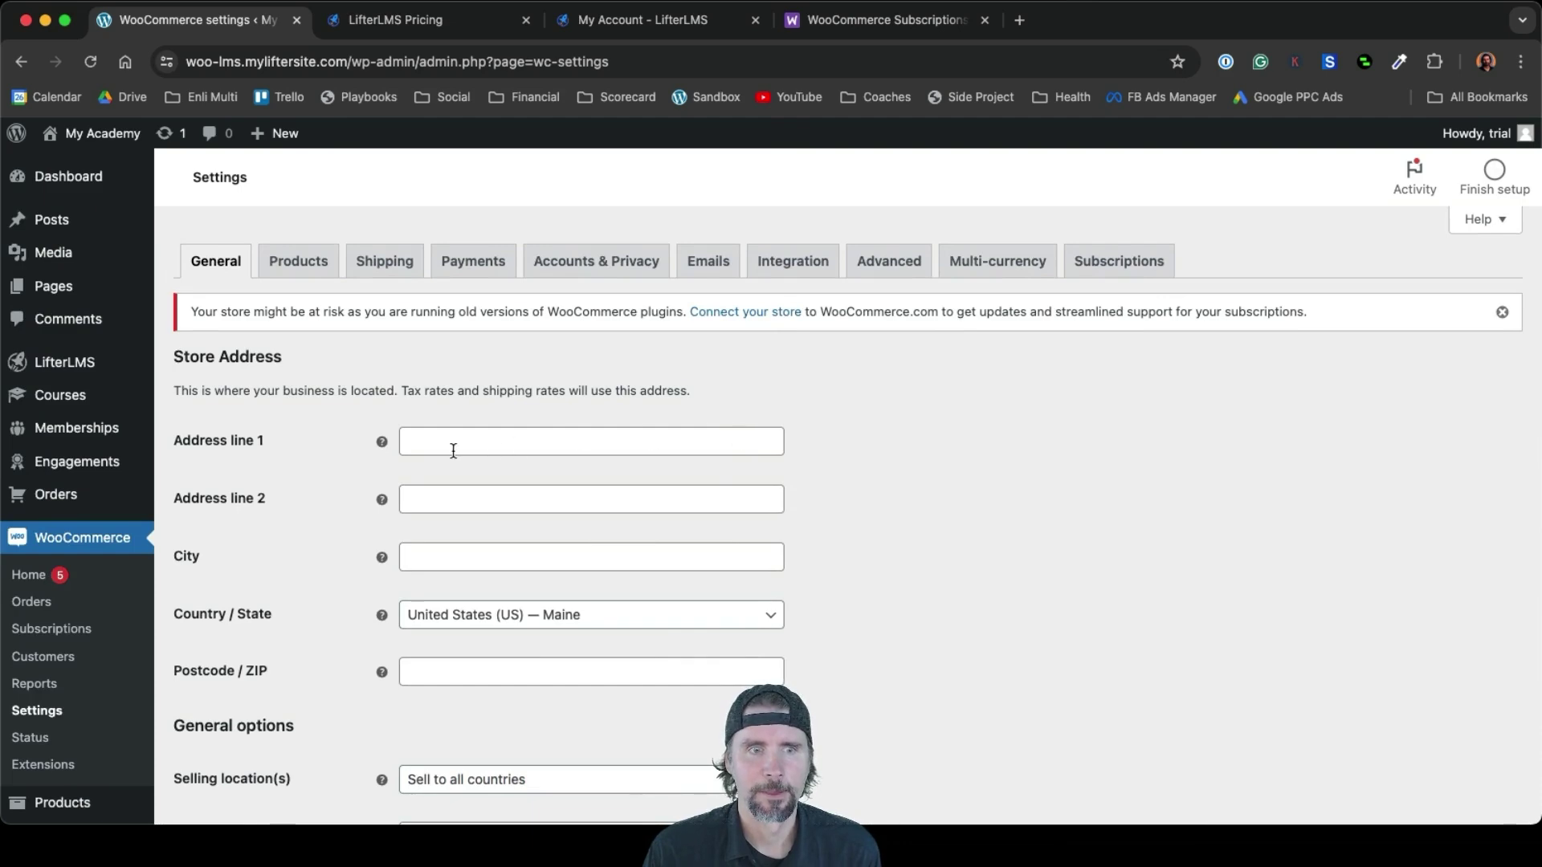
click(568, 272)
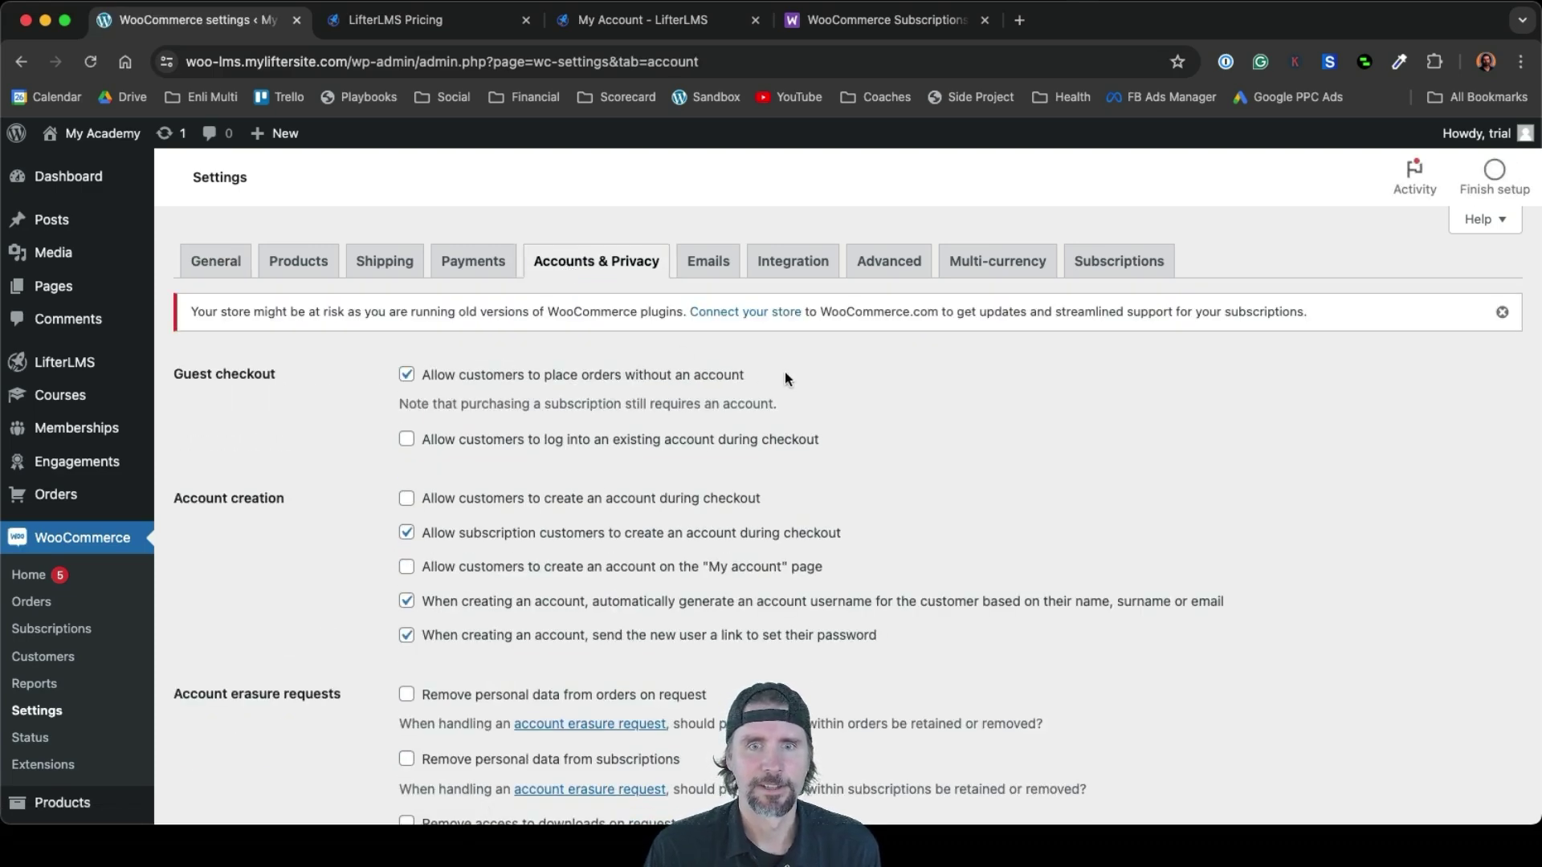
Tick 'Allow customers to create an account during checkout' and save the Accounts & Privacy settings
drag(784, 375, 485, 375)
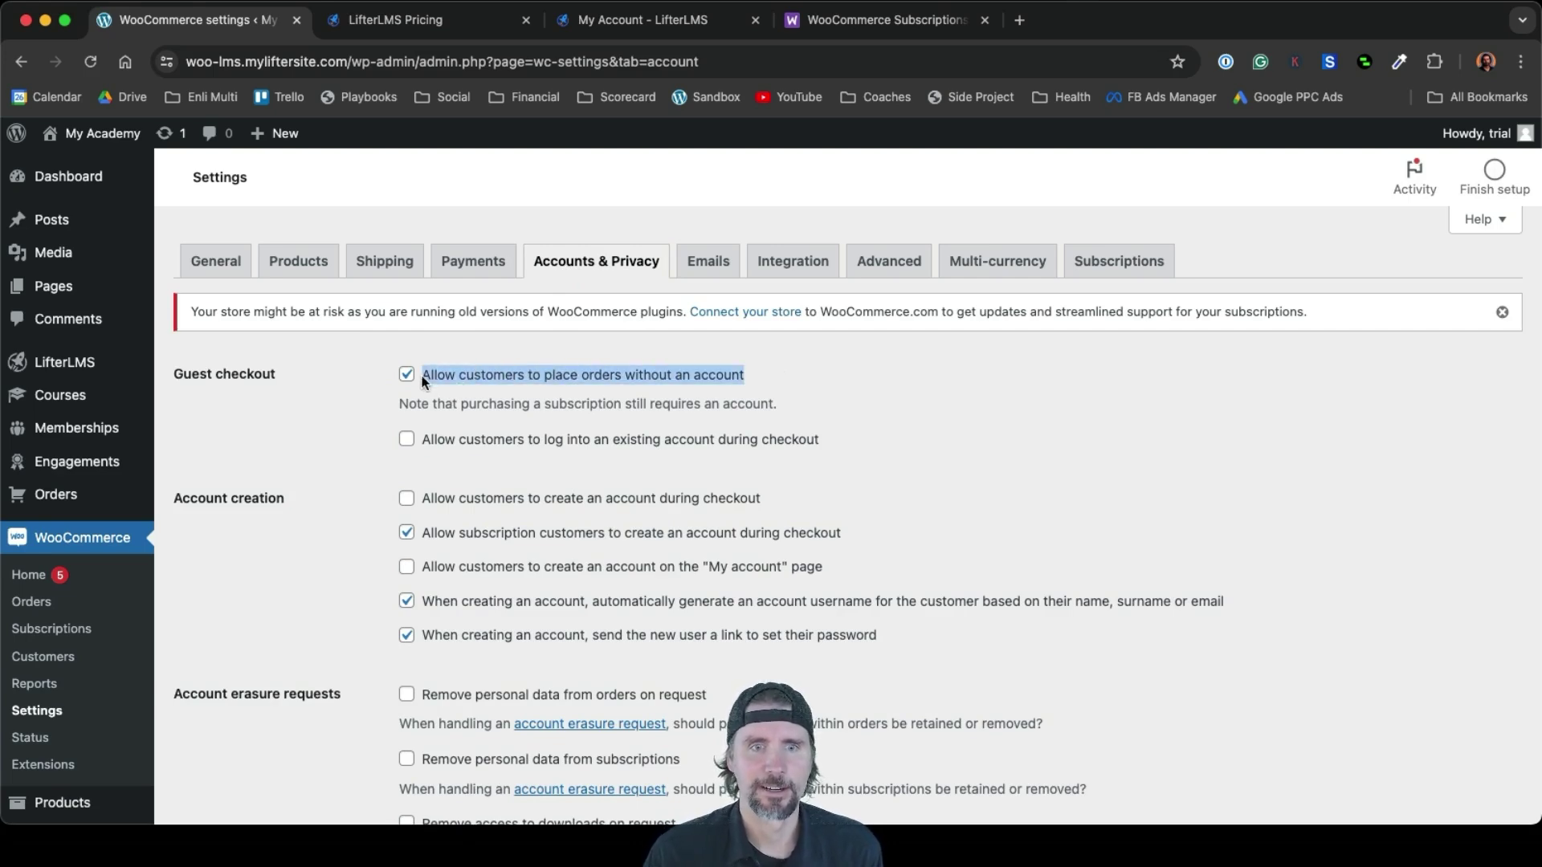
scroll(423, 380, up, 5)
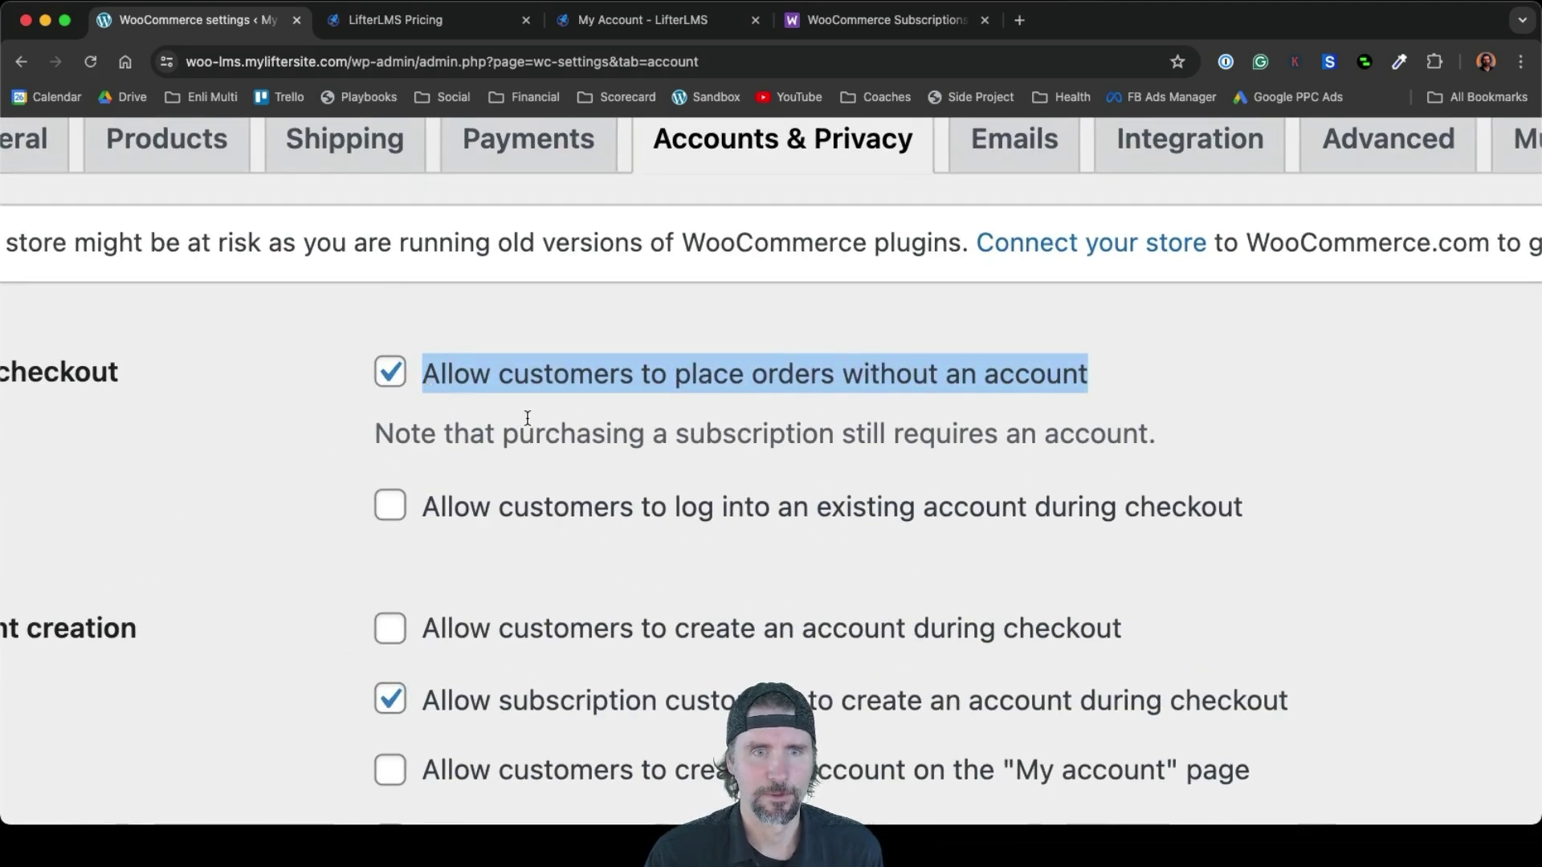
click(396, 386)
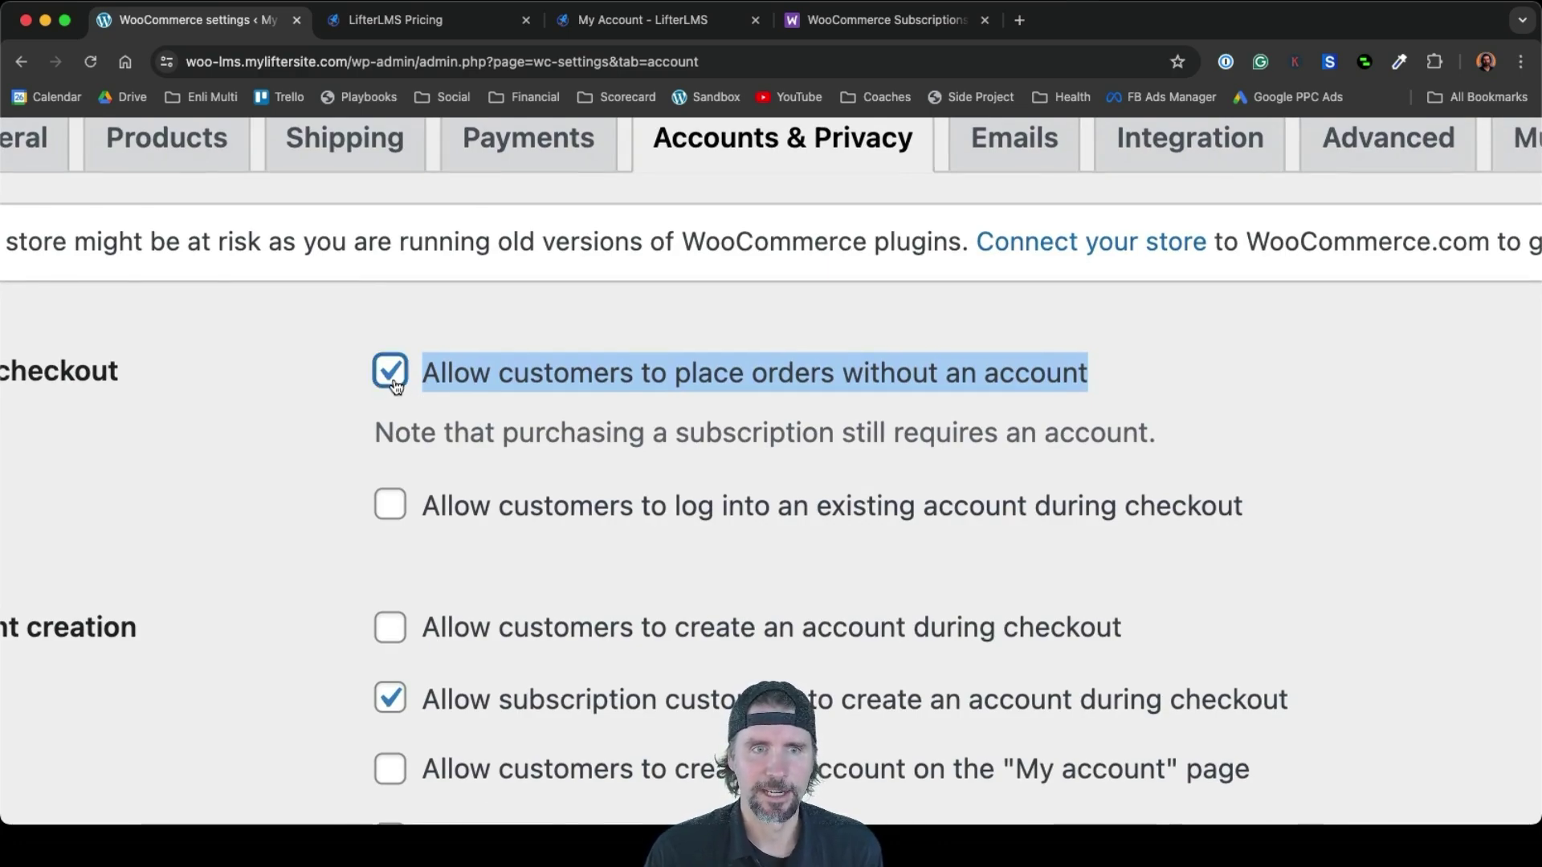
scroll(396, 386, down, 5)
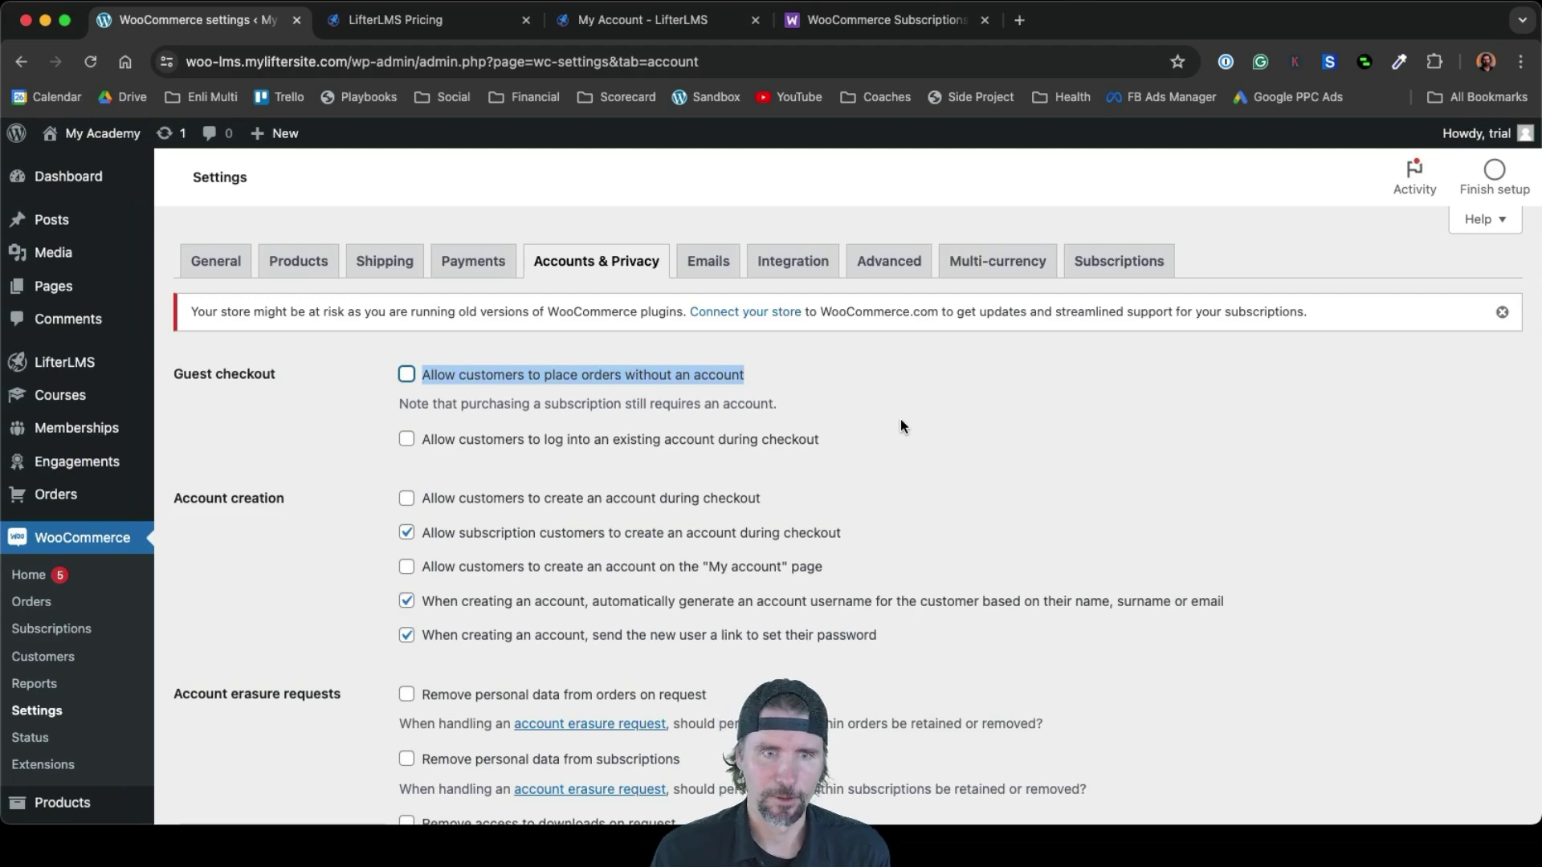
scroll(900, 420, down, 2)
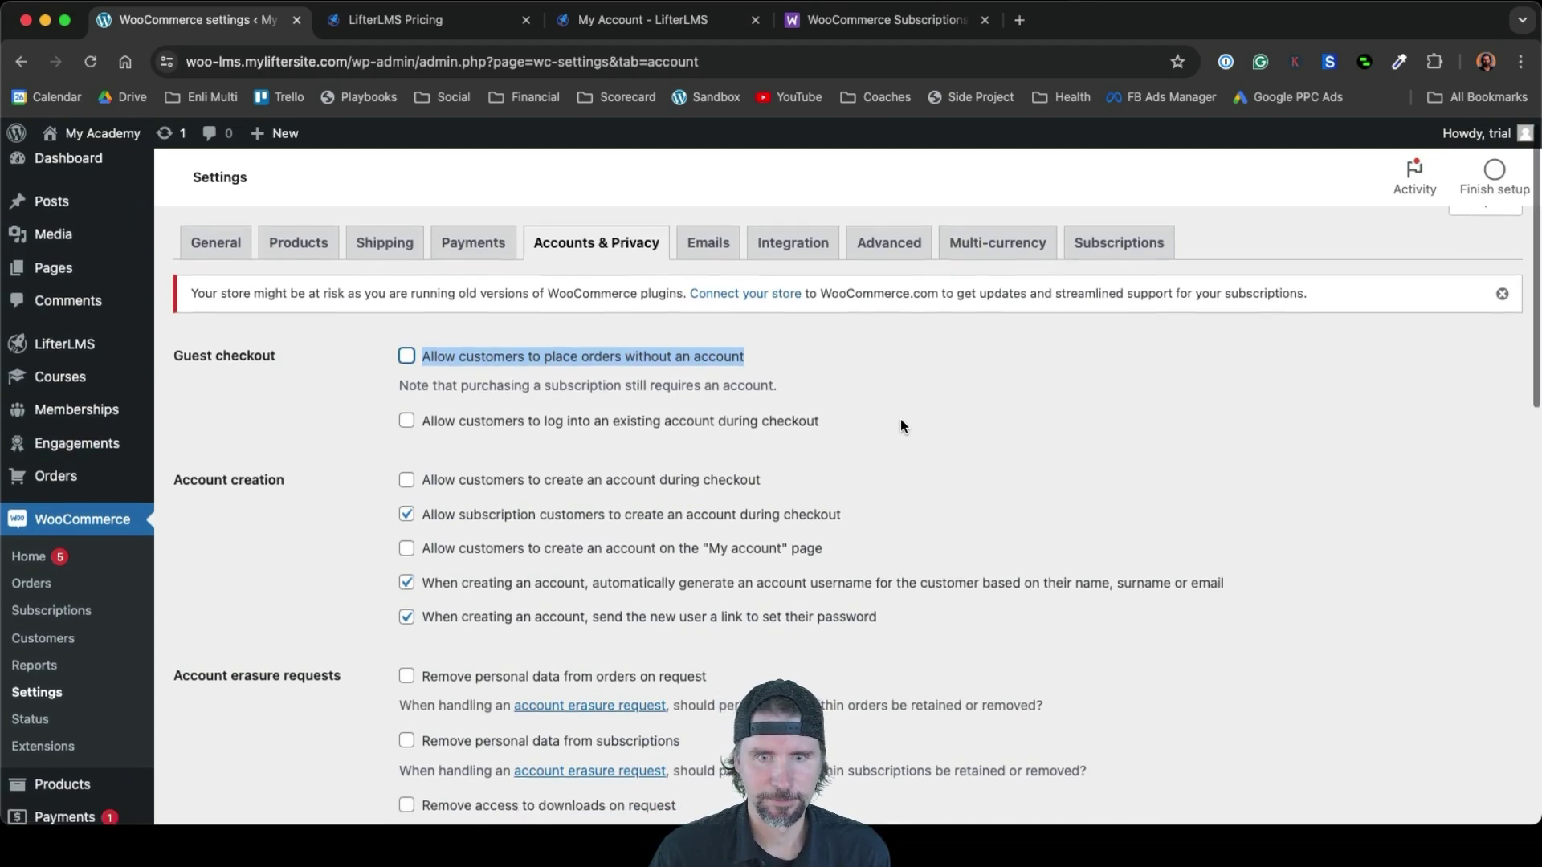
scroll(900, 425, down, 2)
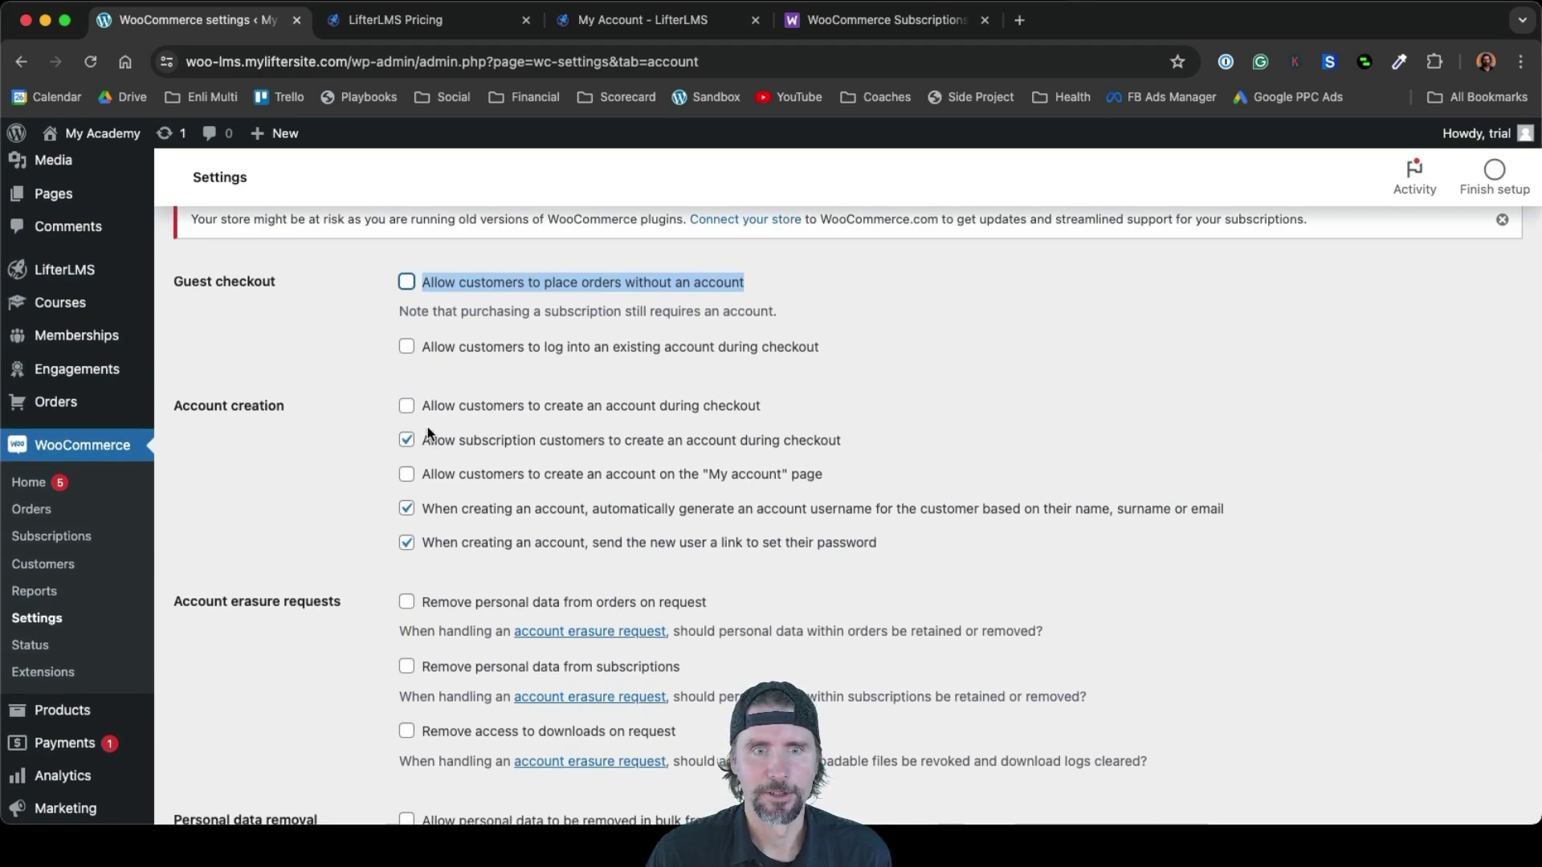
click(408, 407)
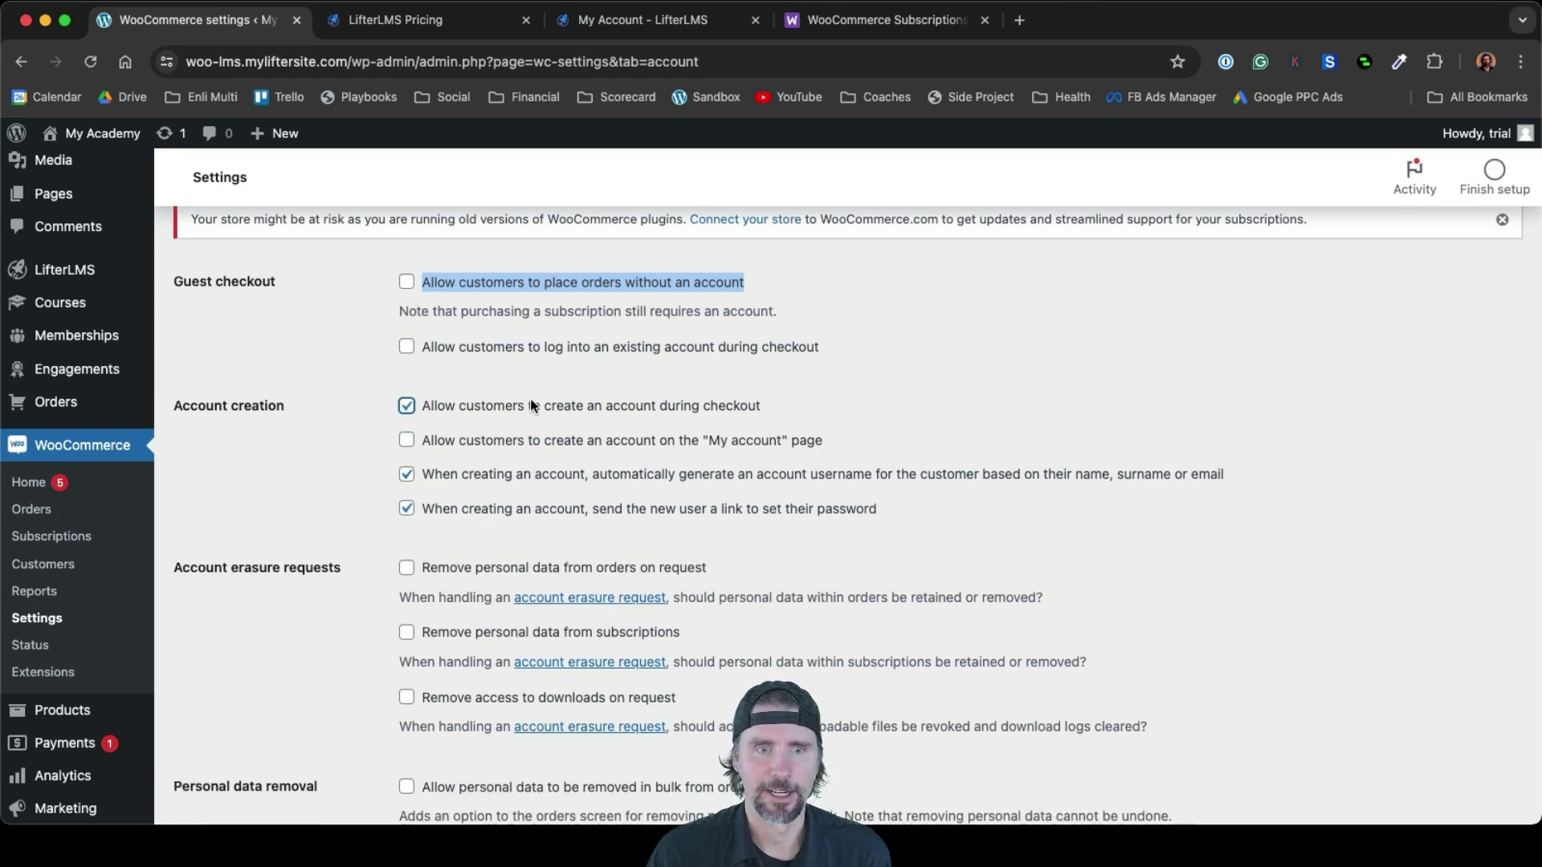
scroll(909, 463, down, 10)
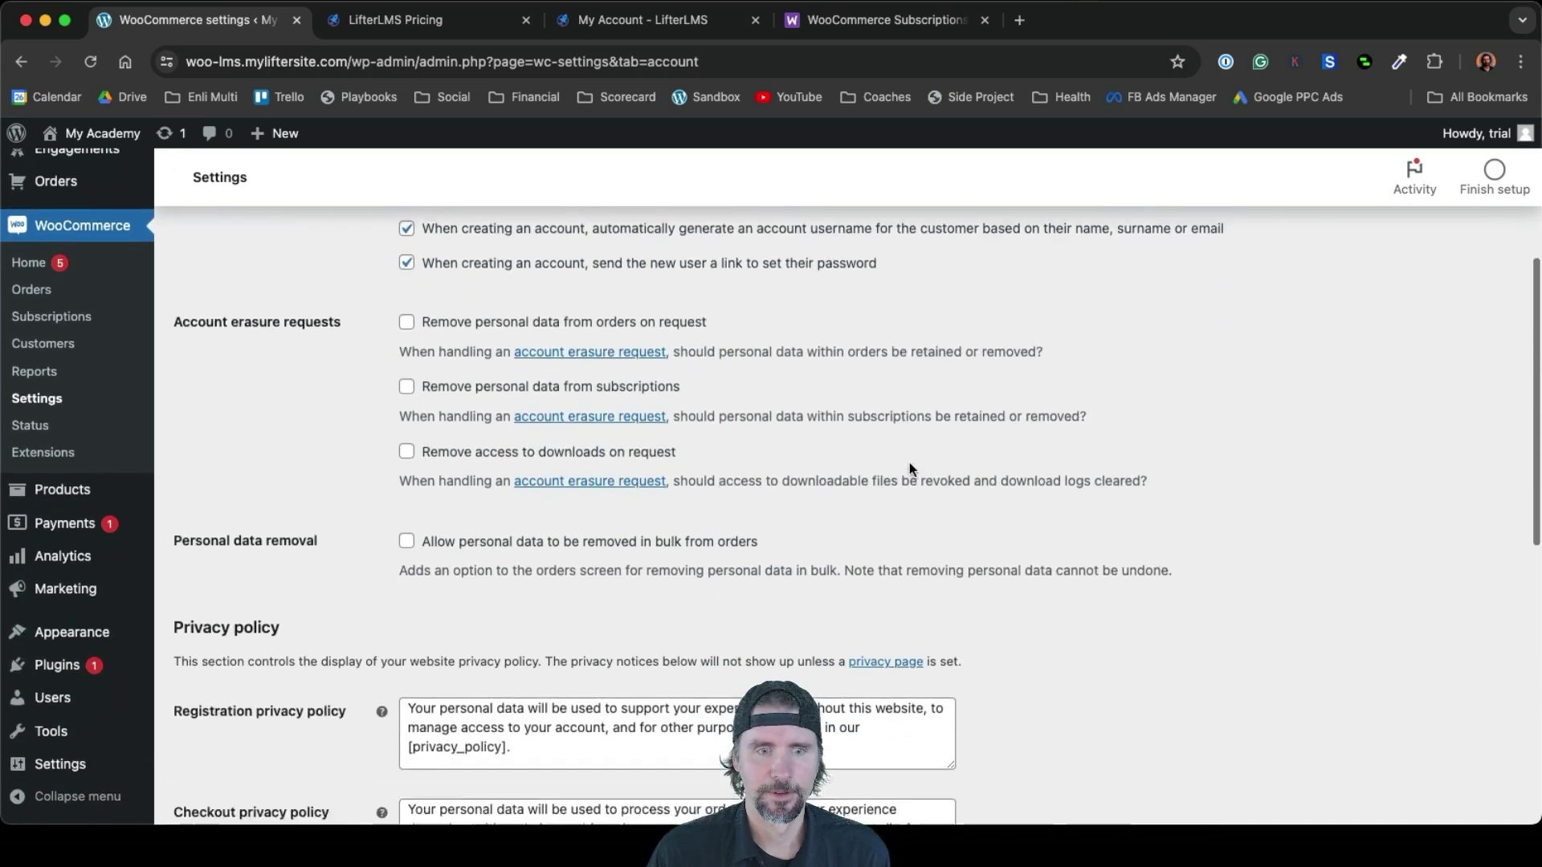
scroll(909, 463, down, 4)
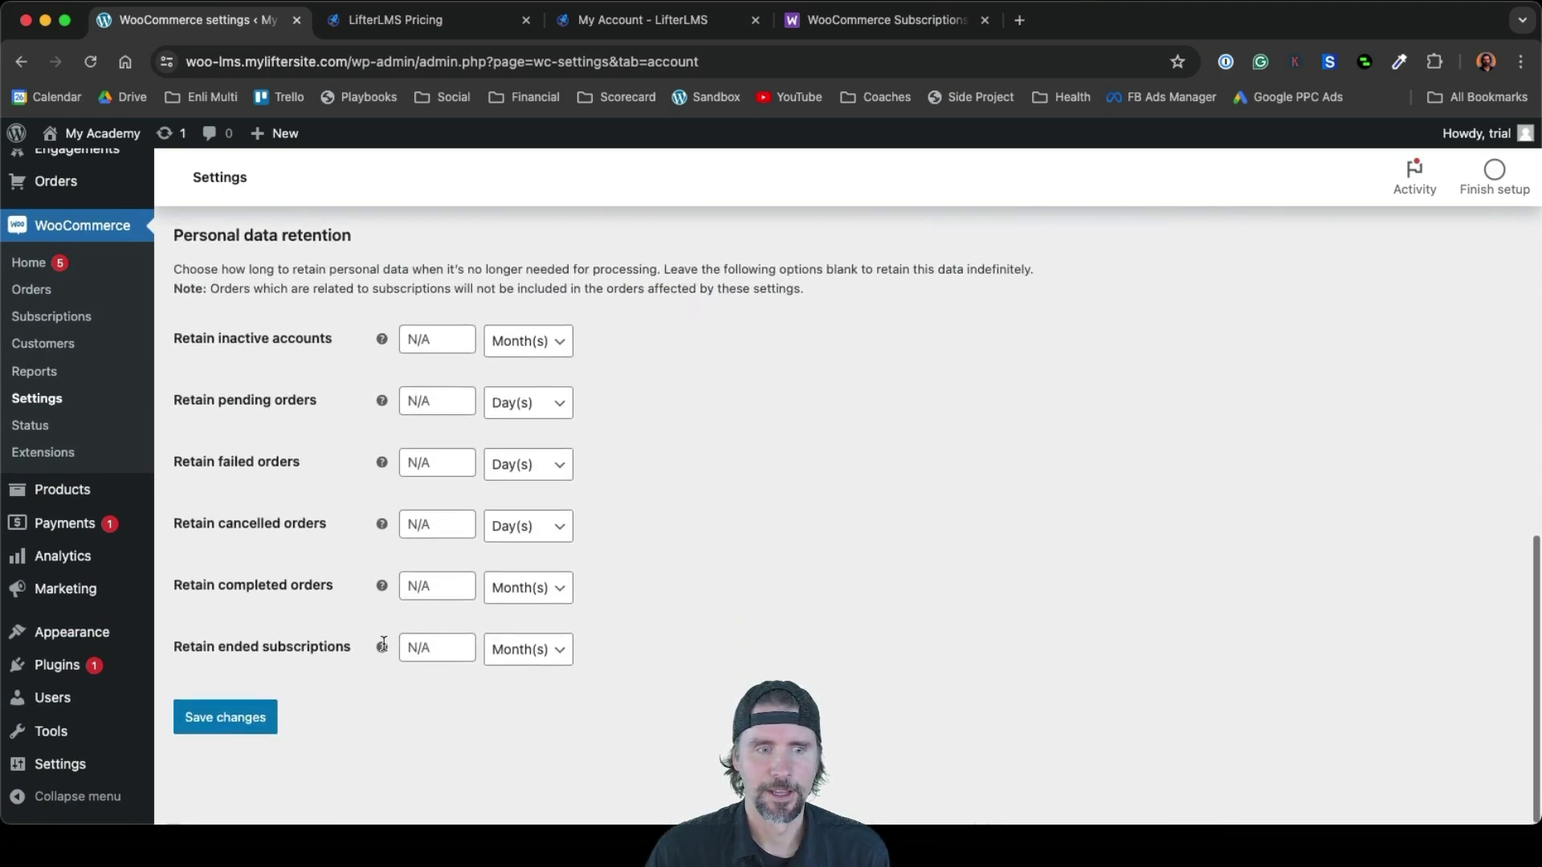
click(254, 717)
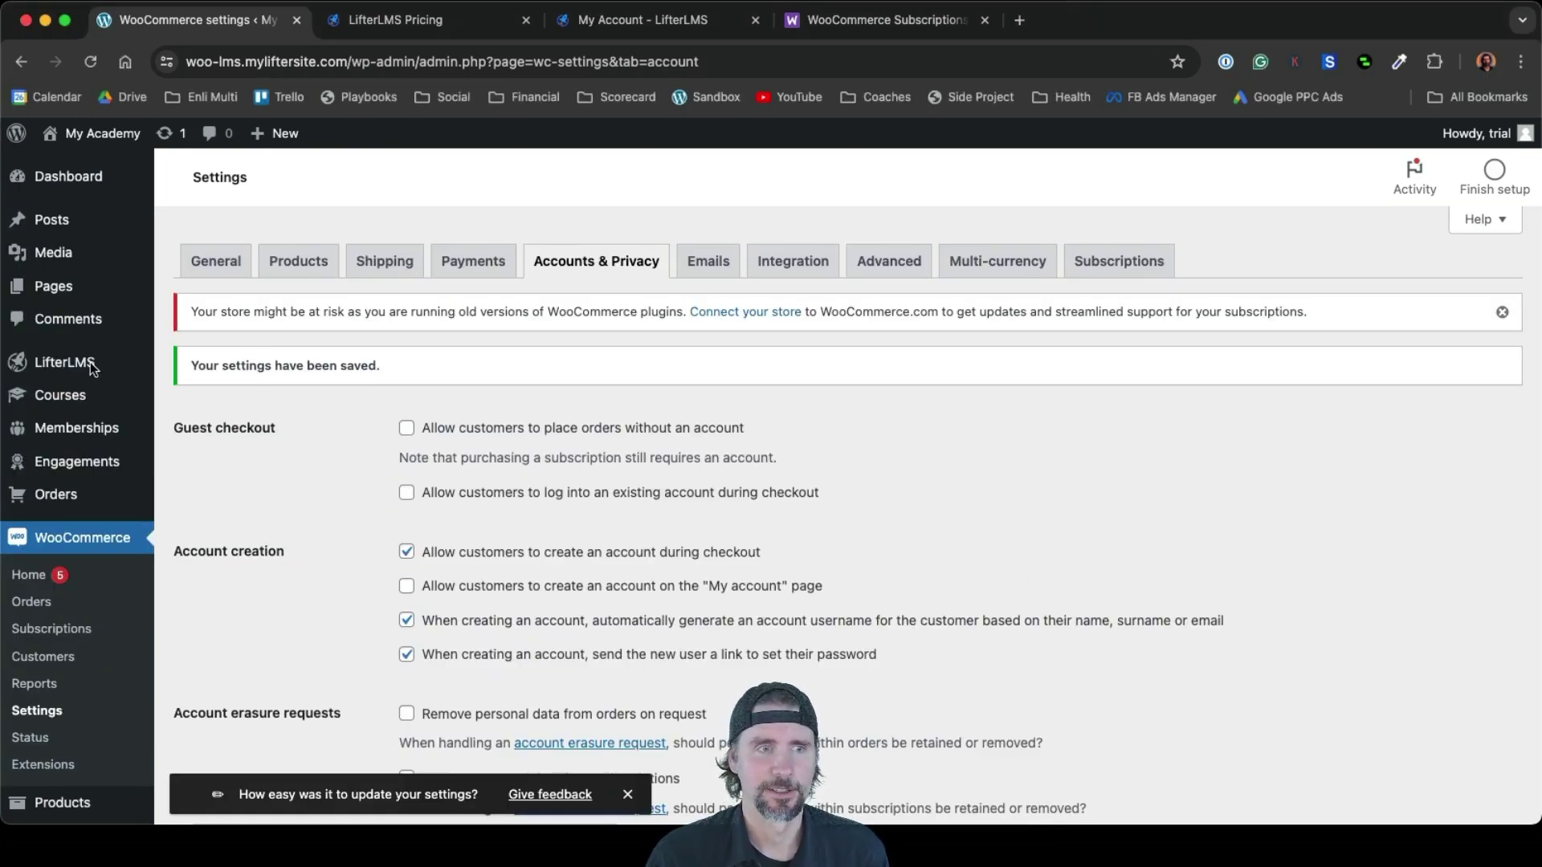
Start a new LifterLMS course via Courses > Add Course
mouse_move(81, 367)
mouse_move(61, 403)
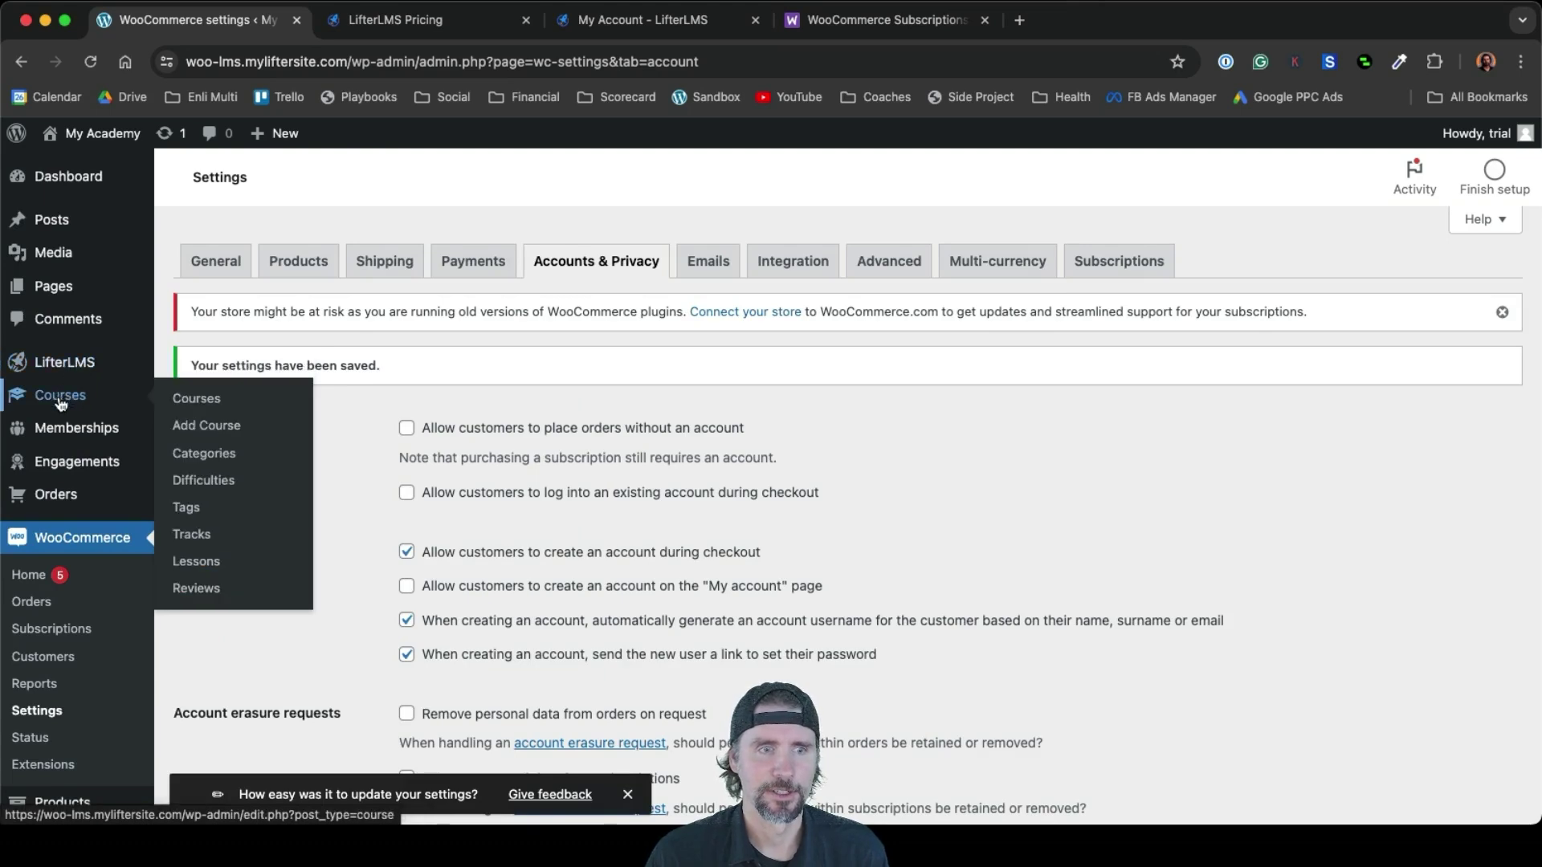
click(222, 433)
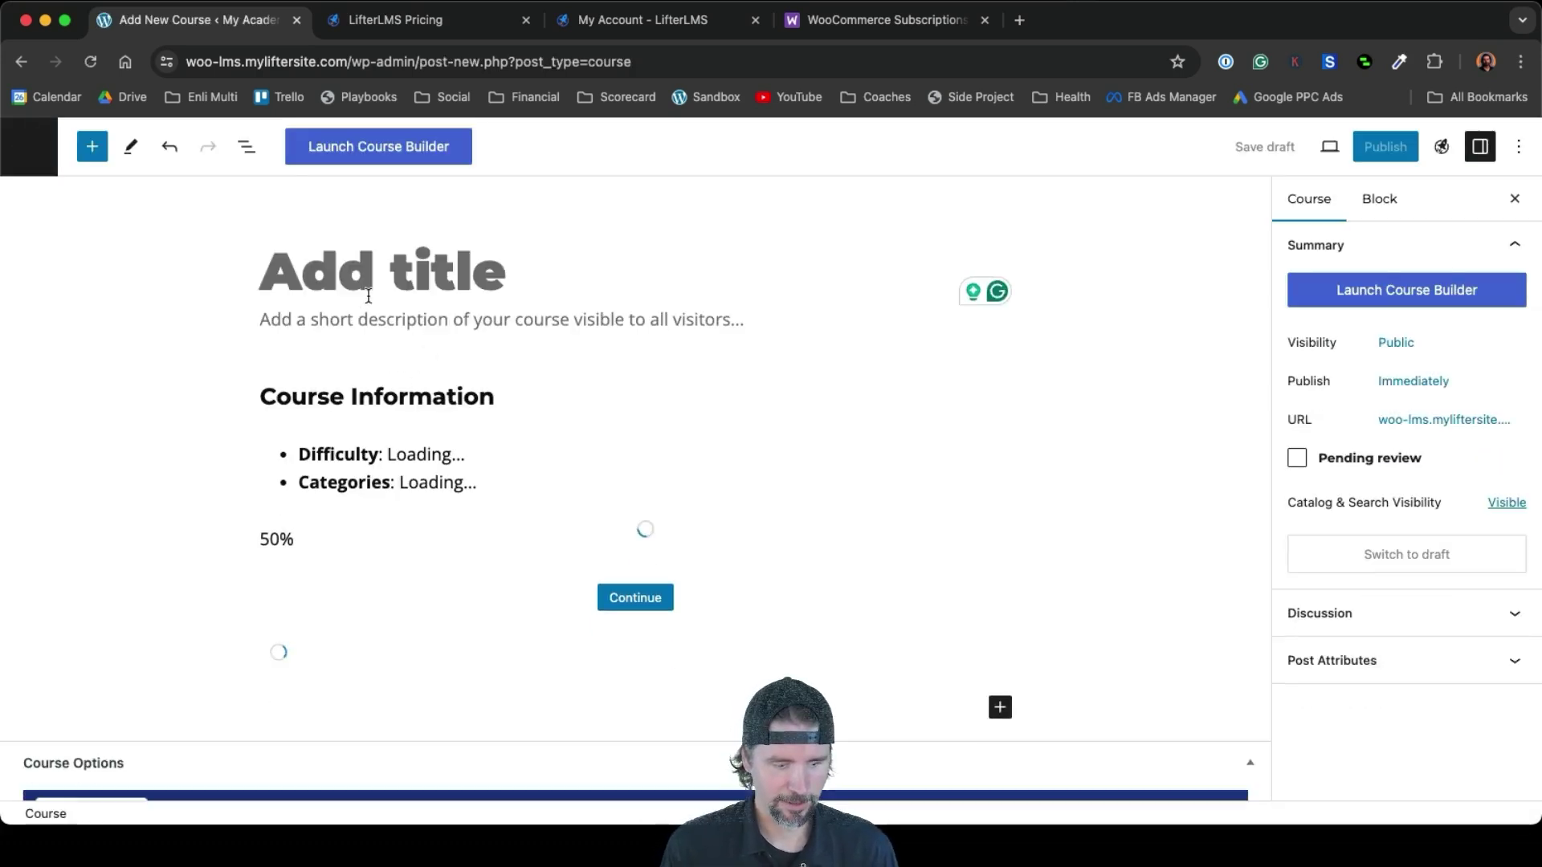
Title the course 'Social Media Marketing' and describe it as 'Learn social media marketing.'
text(Socia)
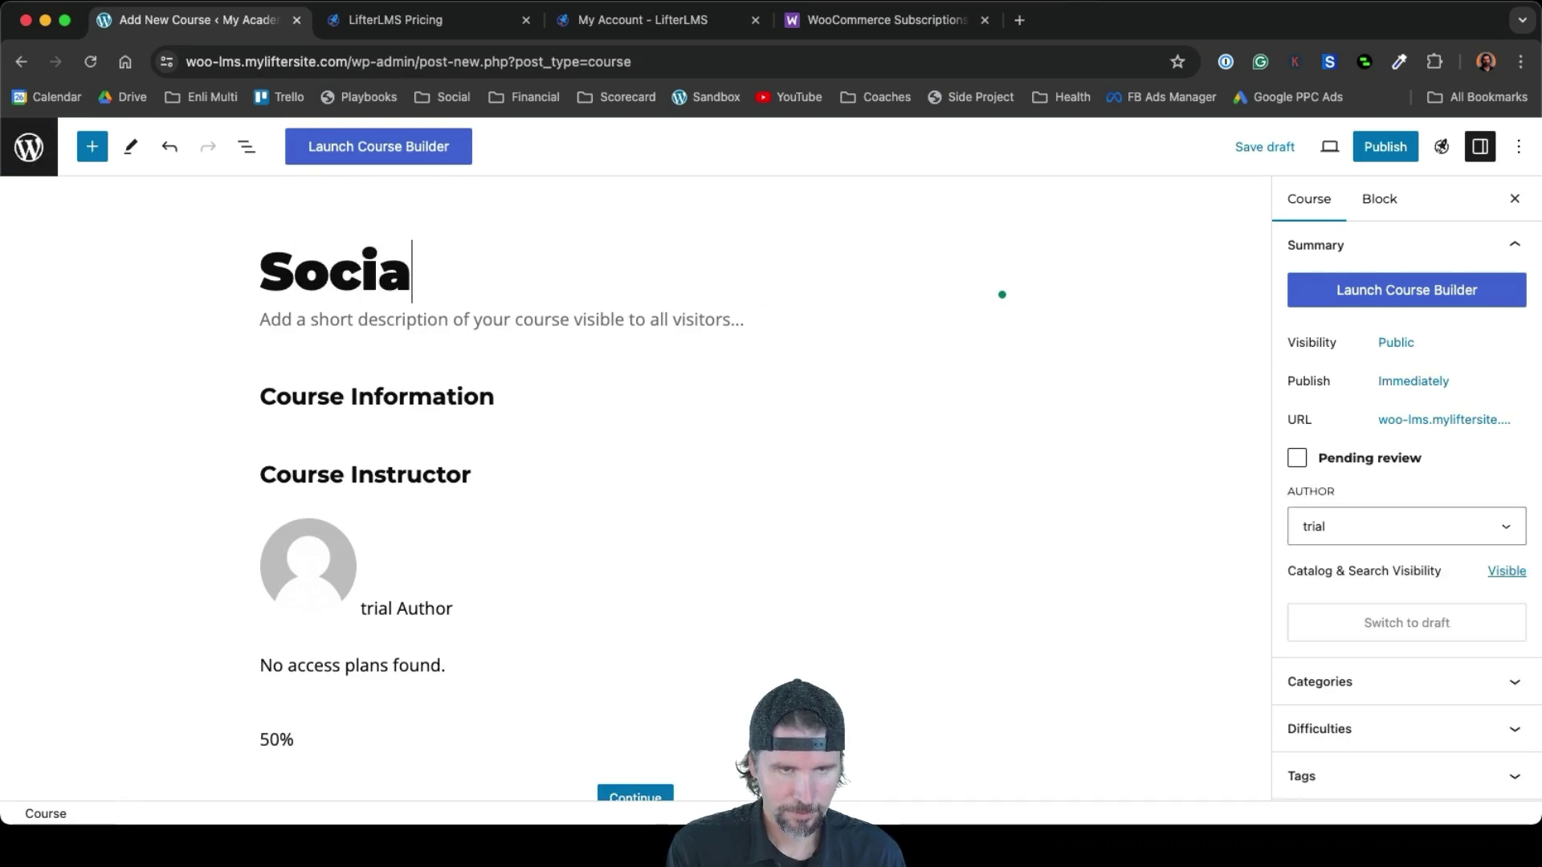
text(l Media)
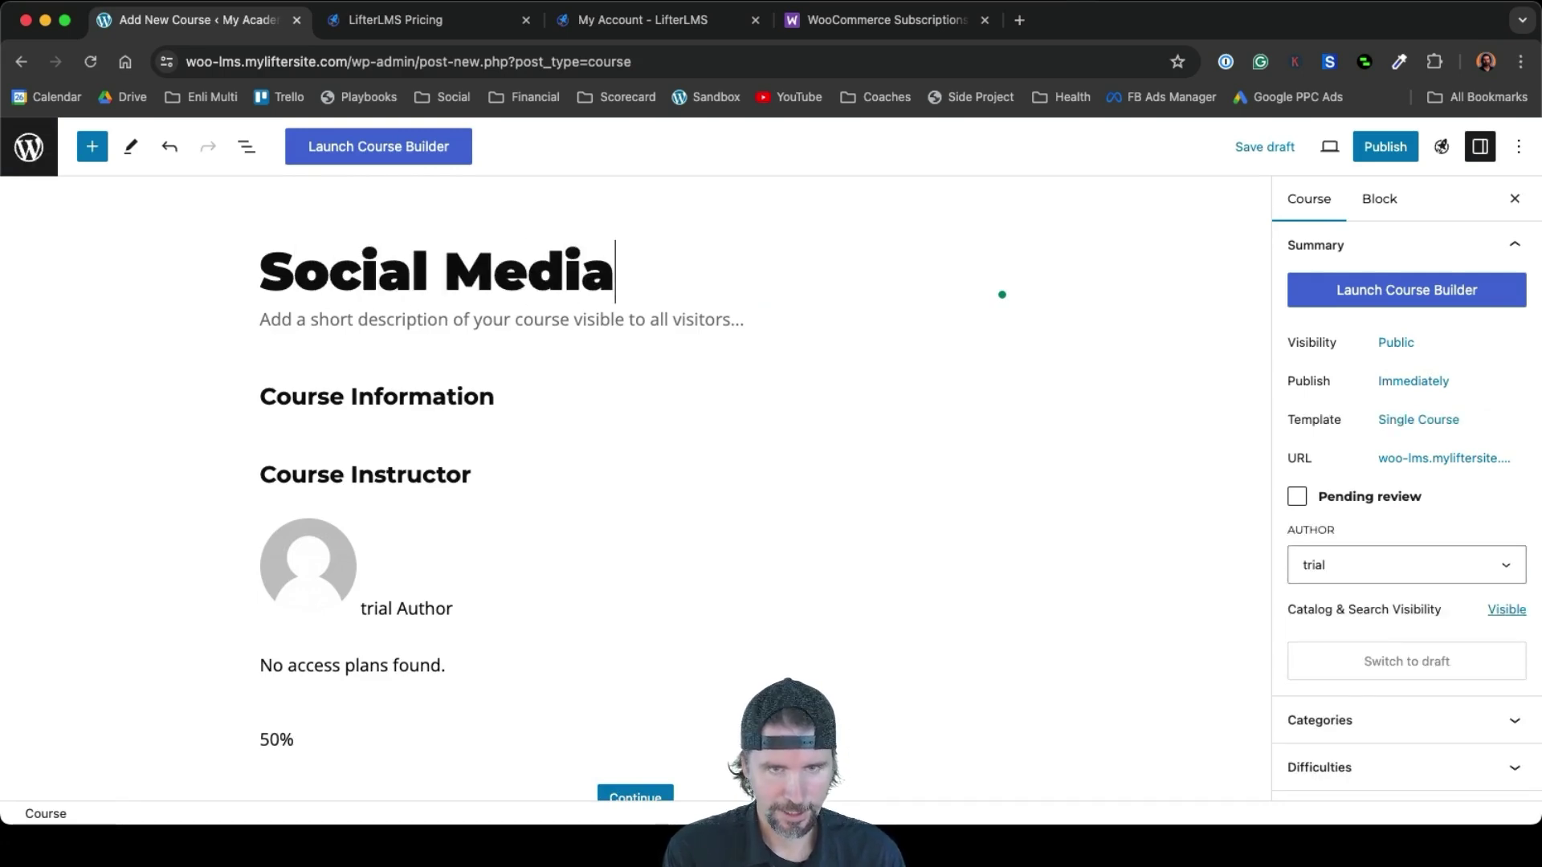
text( Marketing)
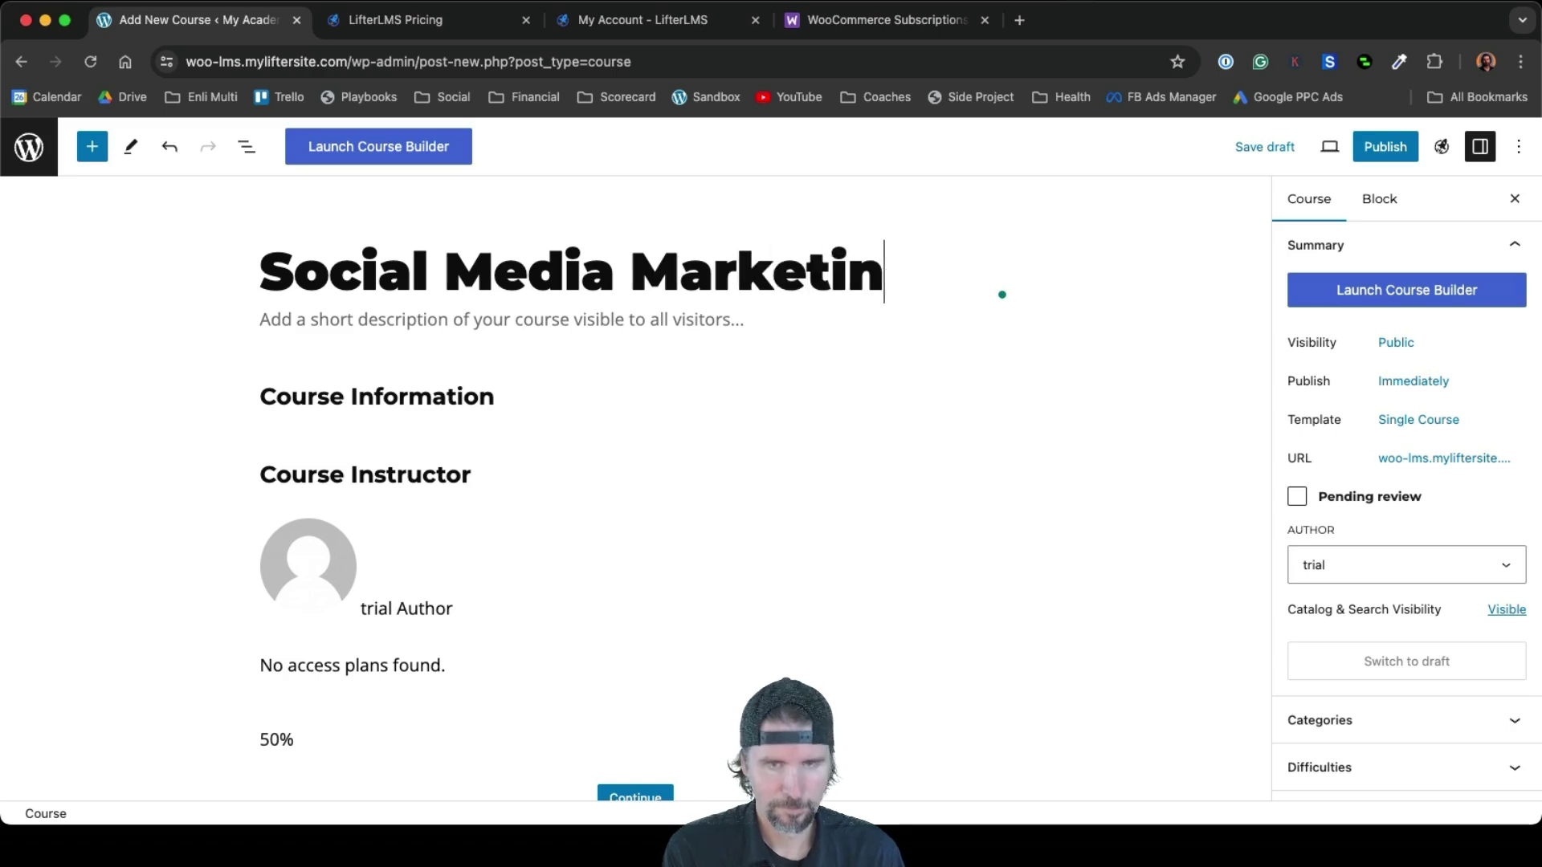
click(277, 321)
text(Le)
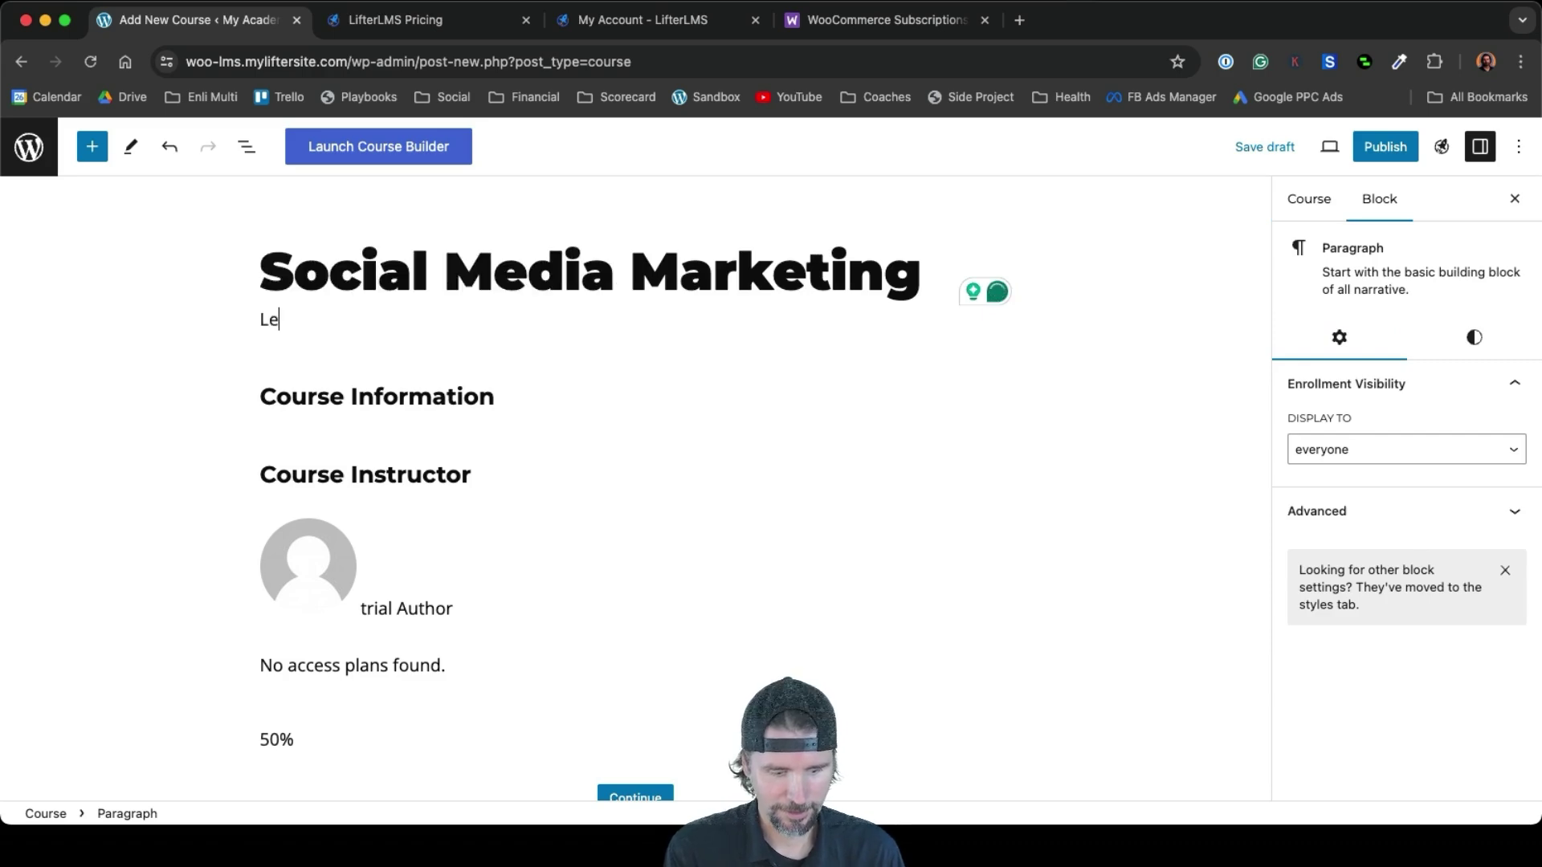
text(arn soci)
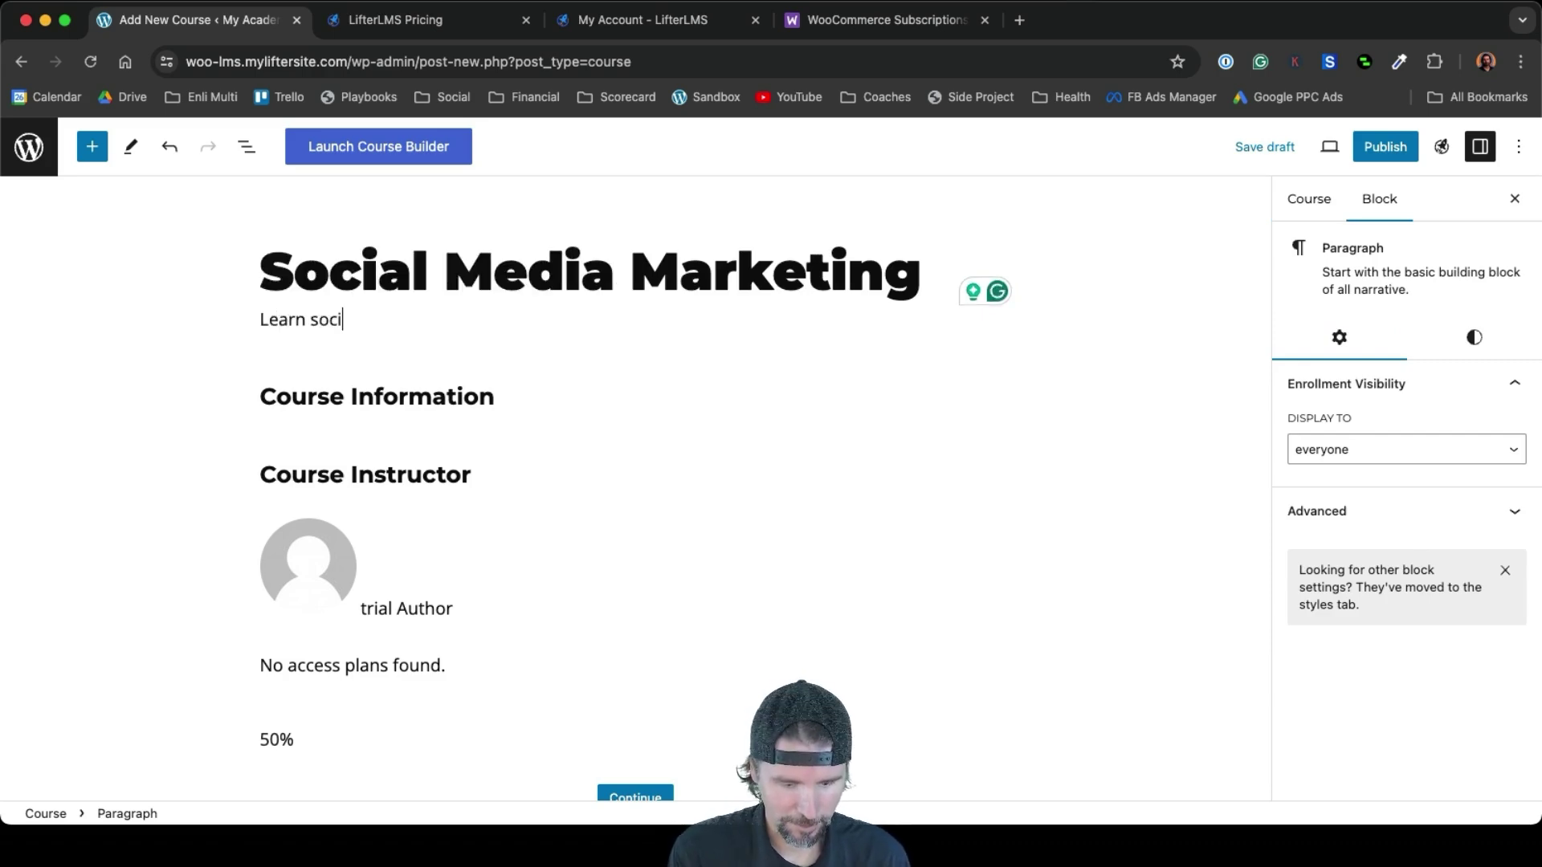
text(al m)
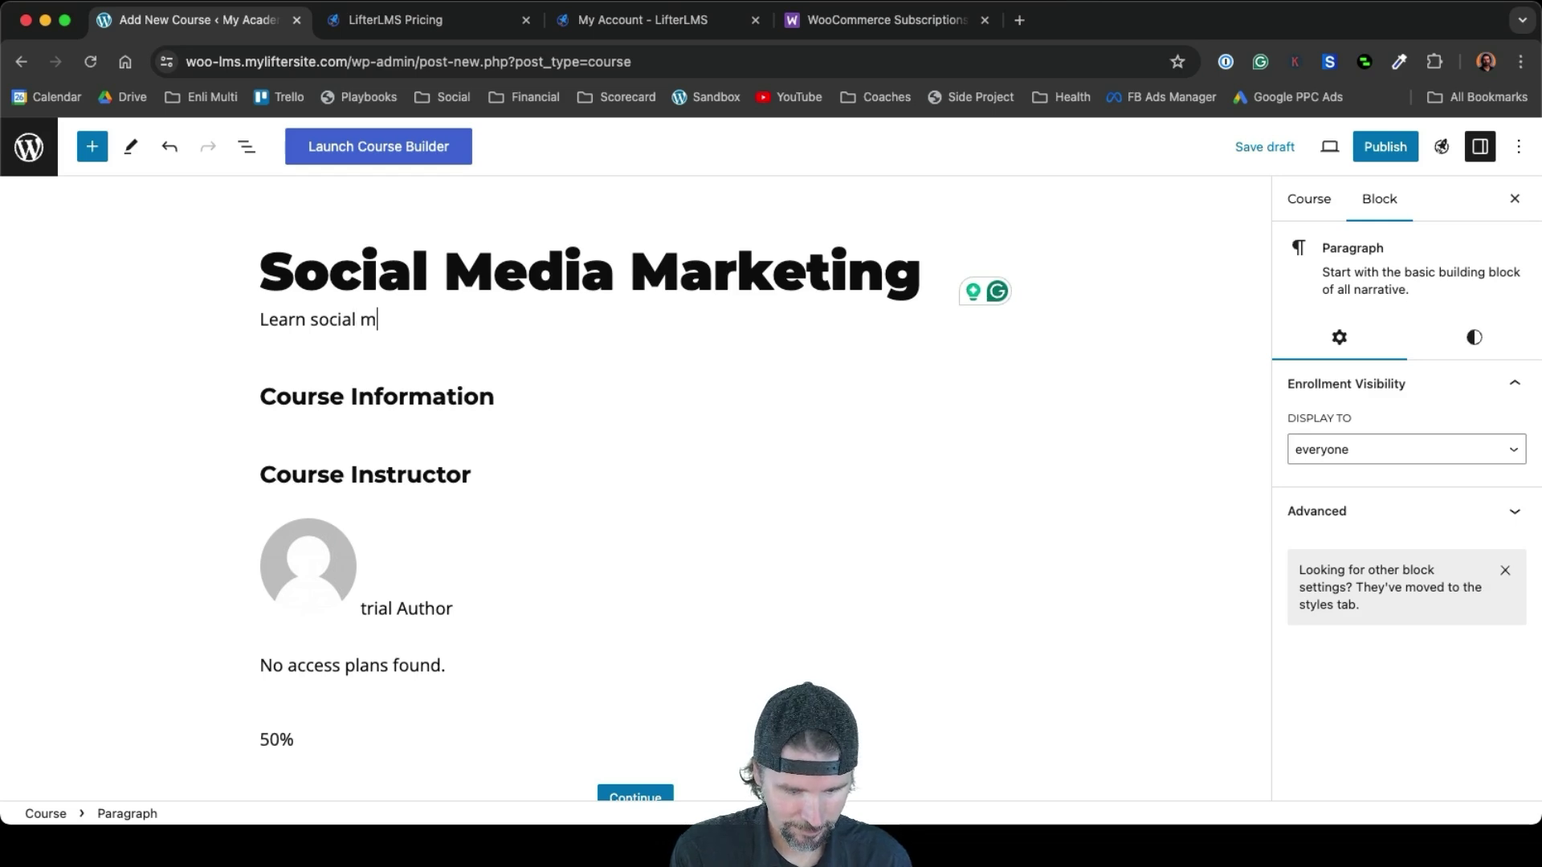
text(arketing)
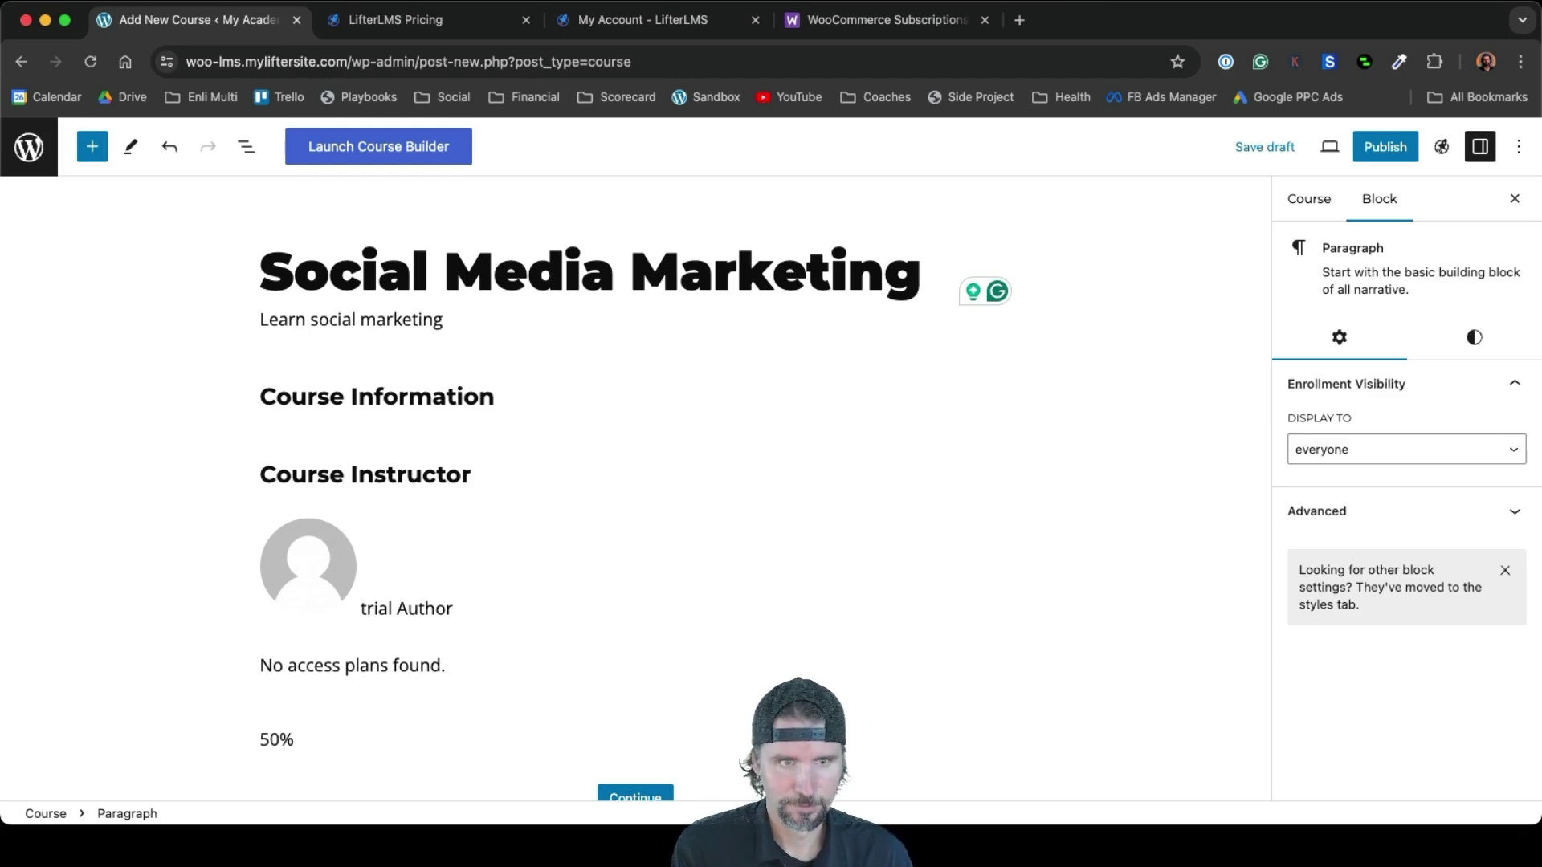
click(362, 320)
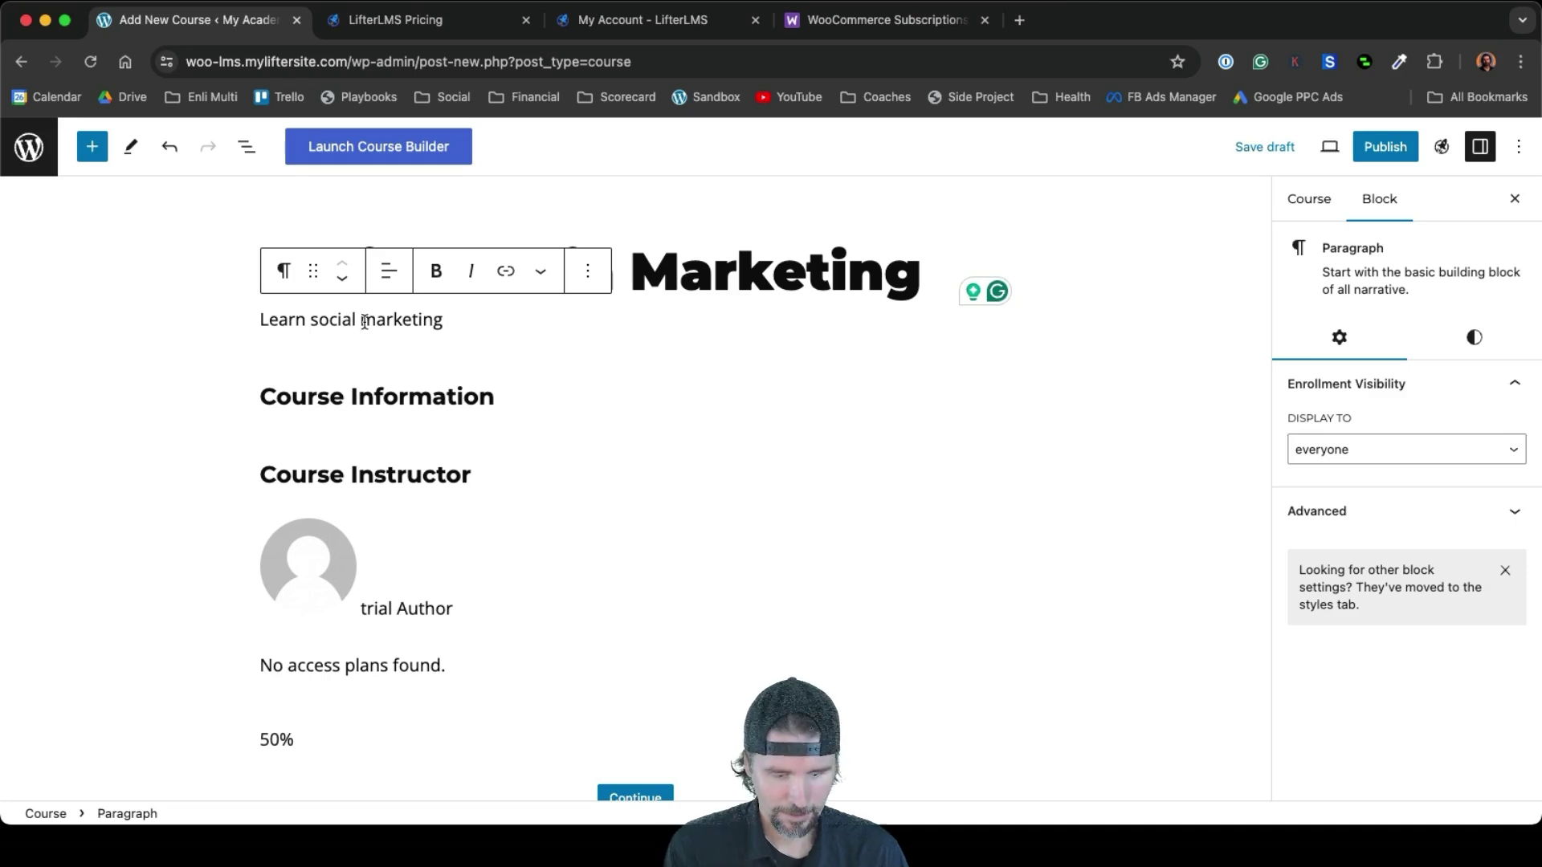
text(media)
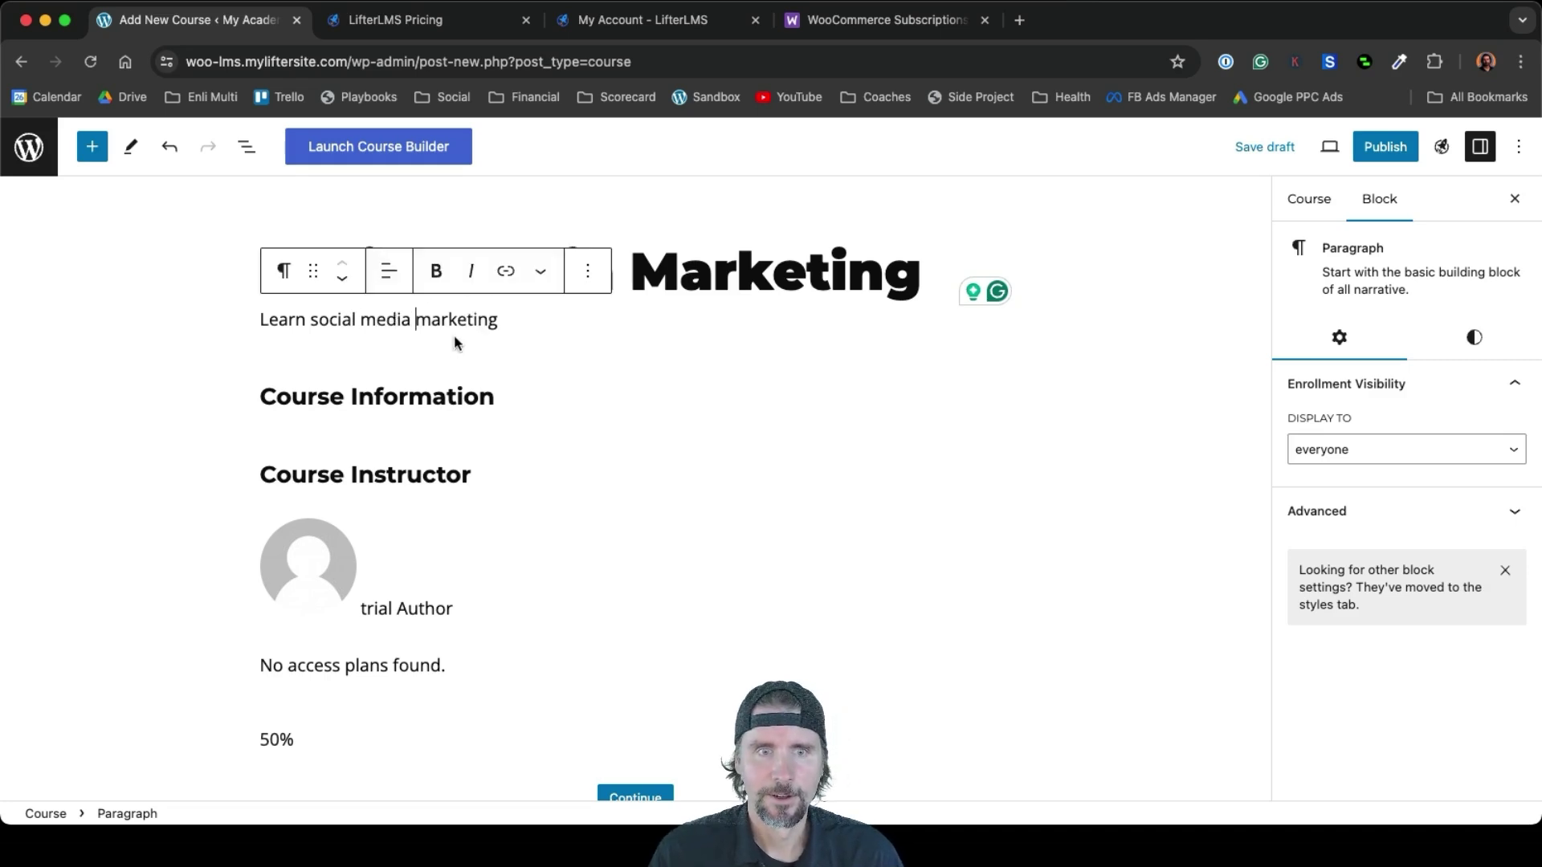
click(519, 325)
text(.)
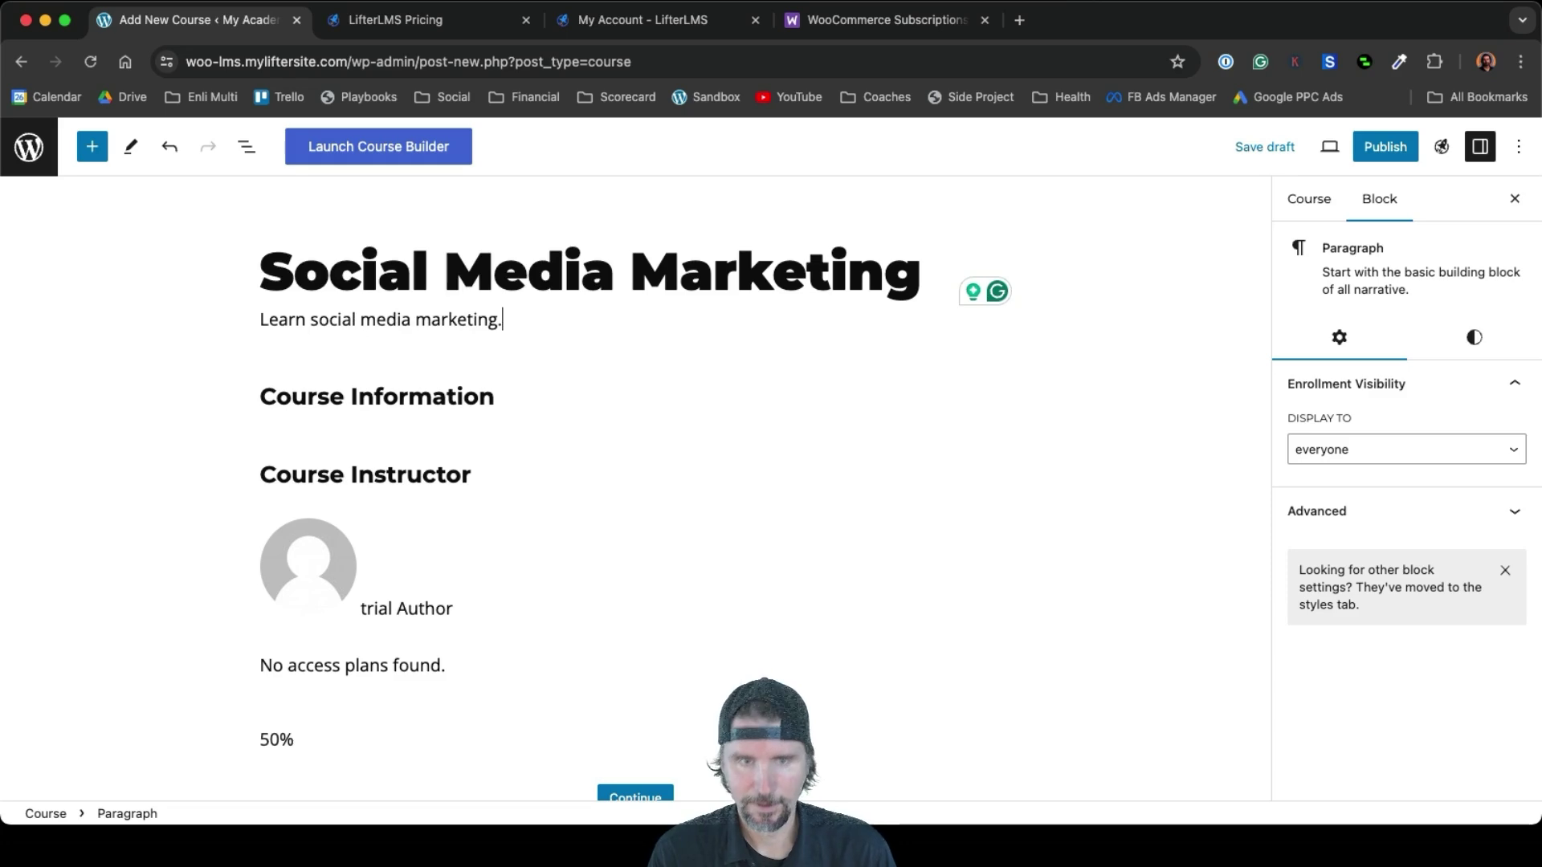
Show the Course settings in the sidebar and expand Categories
click(1324, 205)
scroll(1434, 503, down, 5)
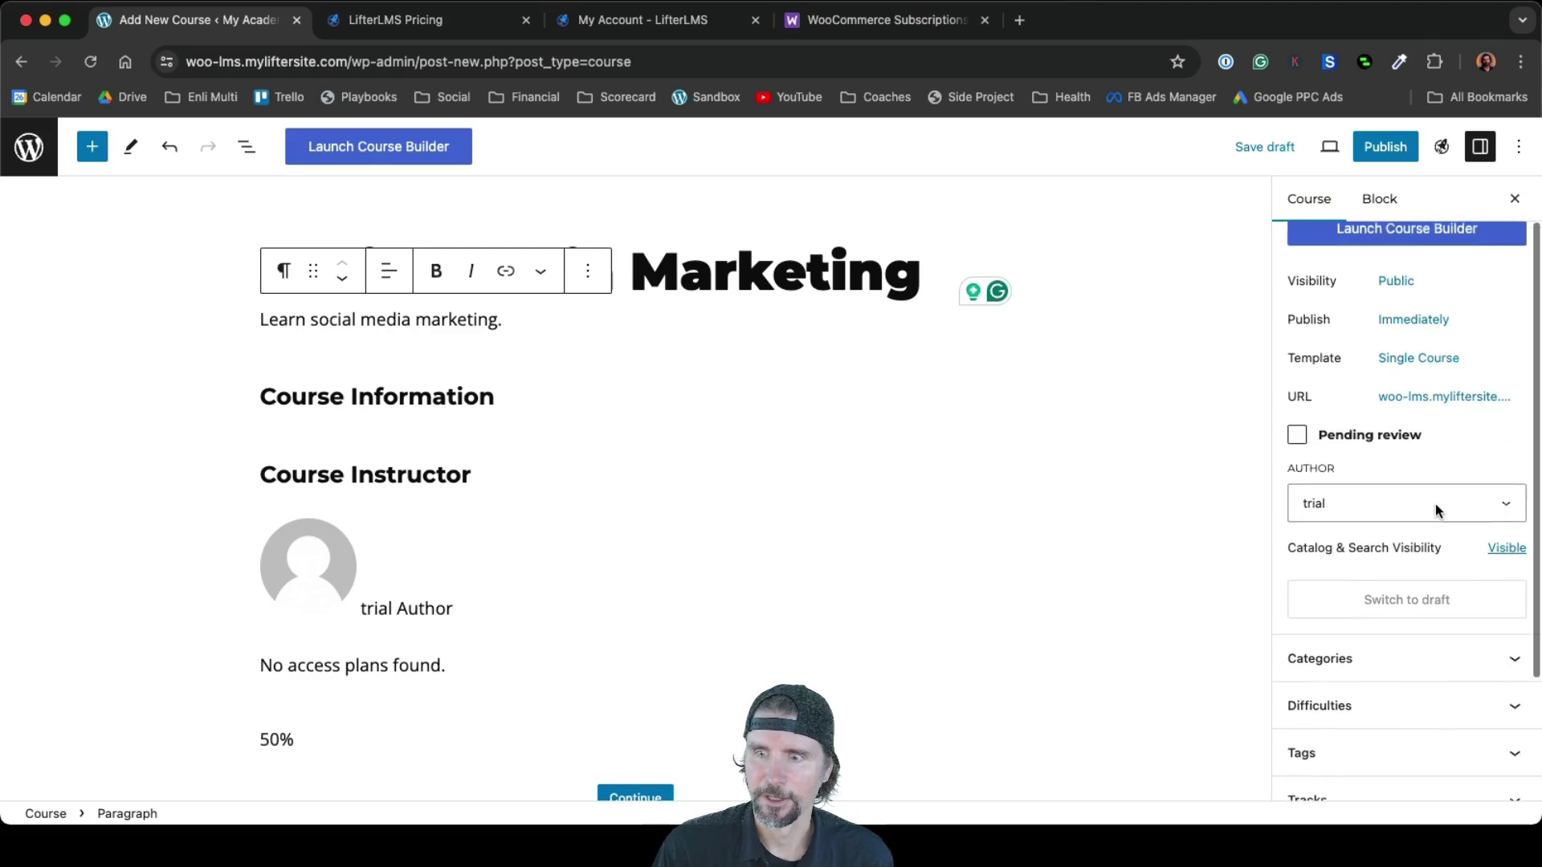
click(1431, 526)
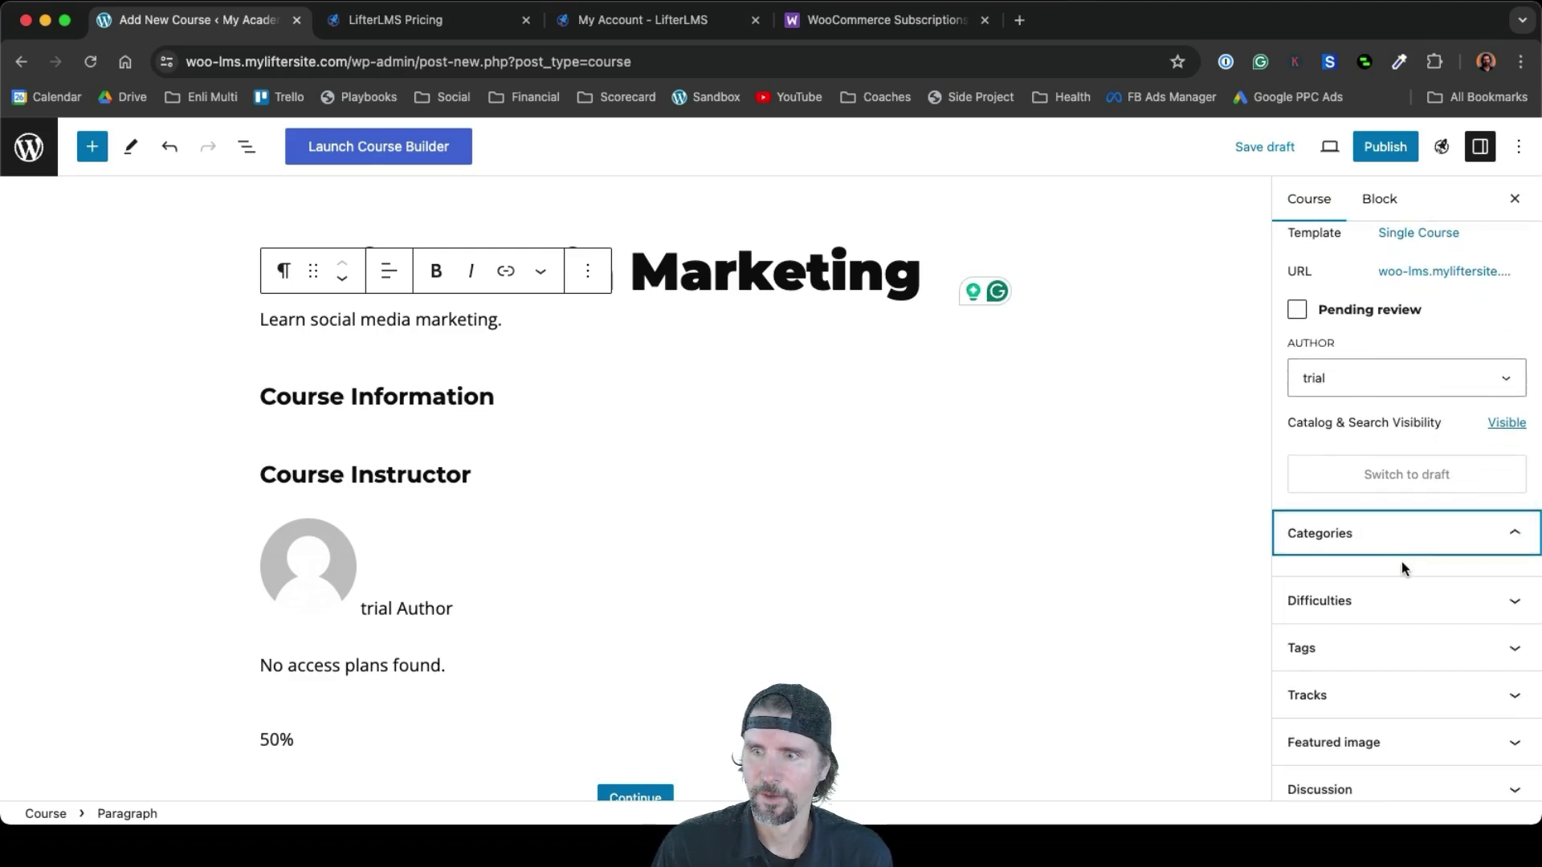
Create a new 'Marketing' course category and assign it to the course
click(1354, 587)
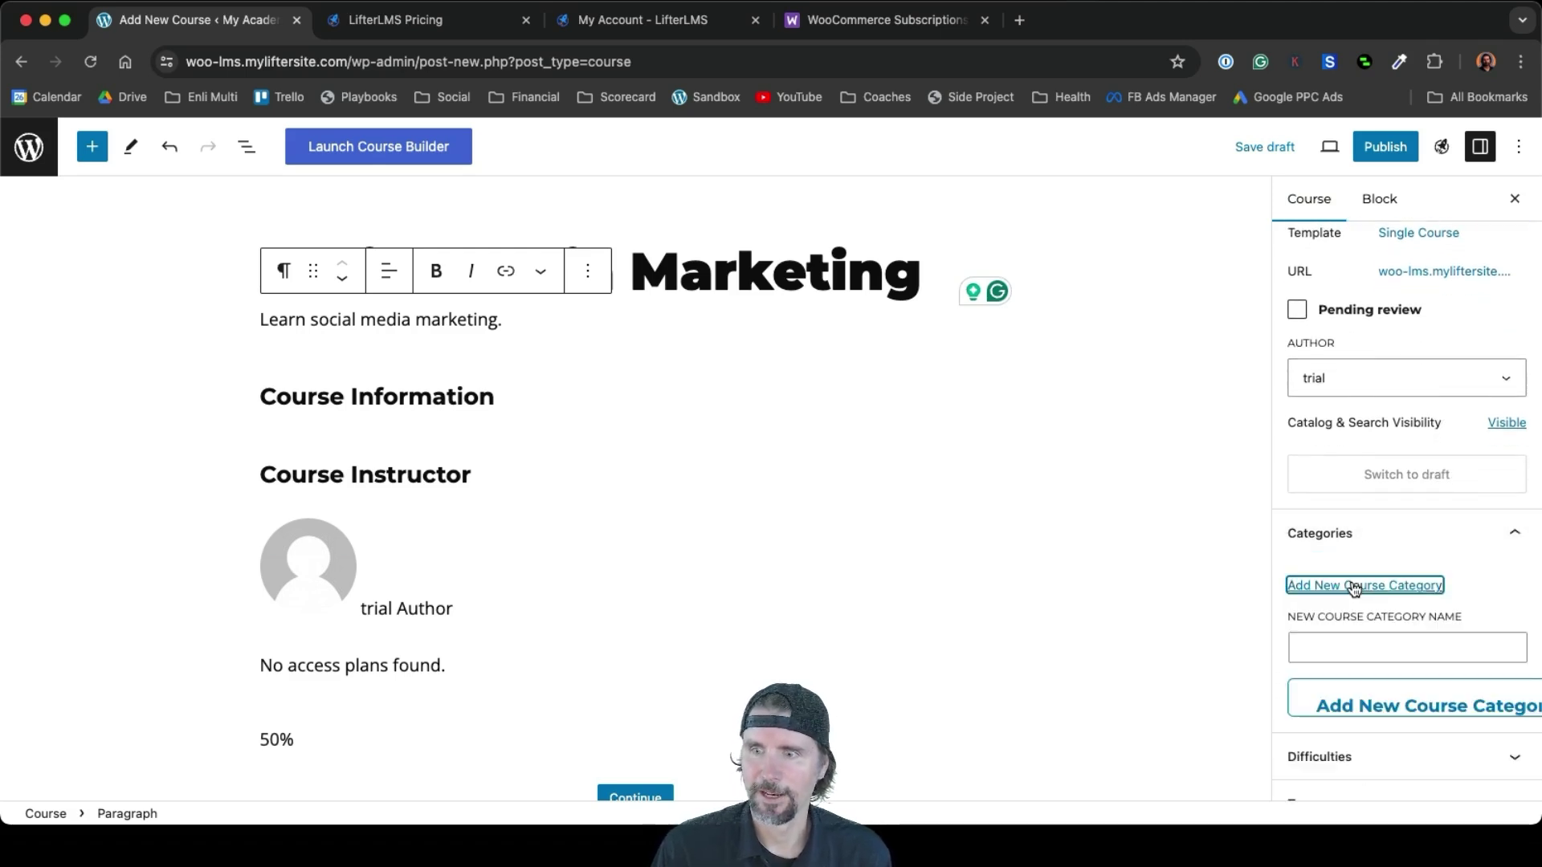
click(1332, 639)
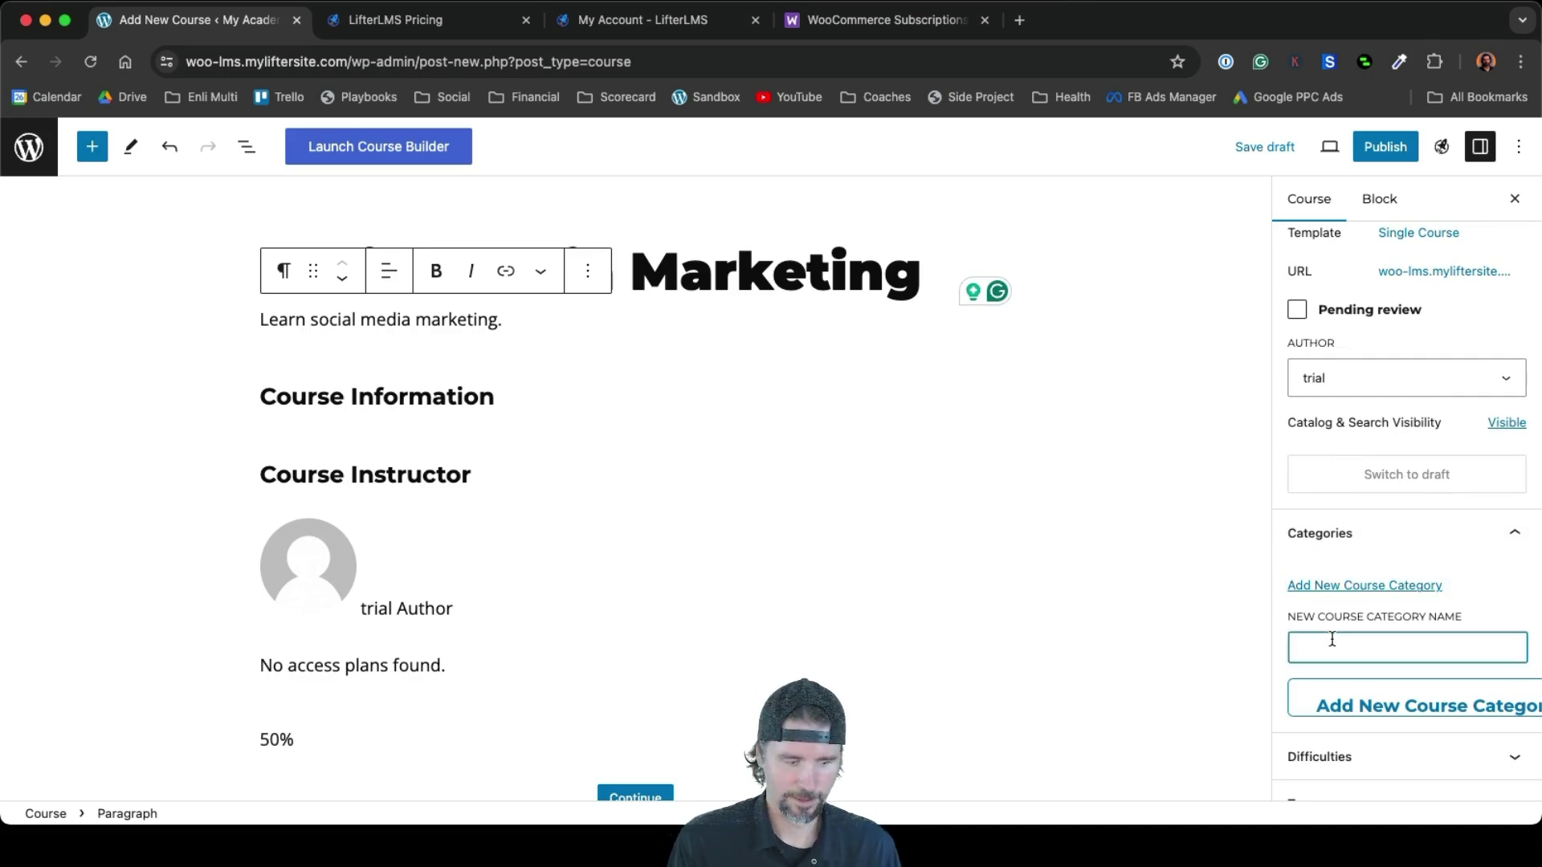
text(Marketing)
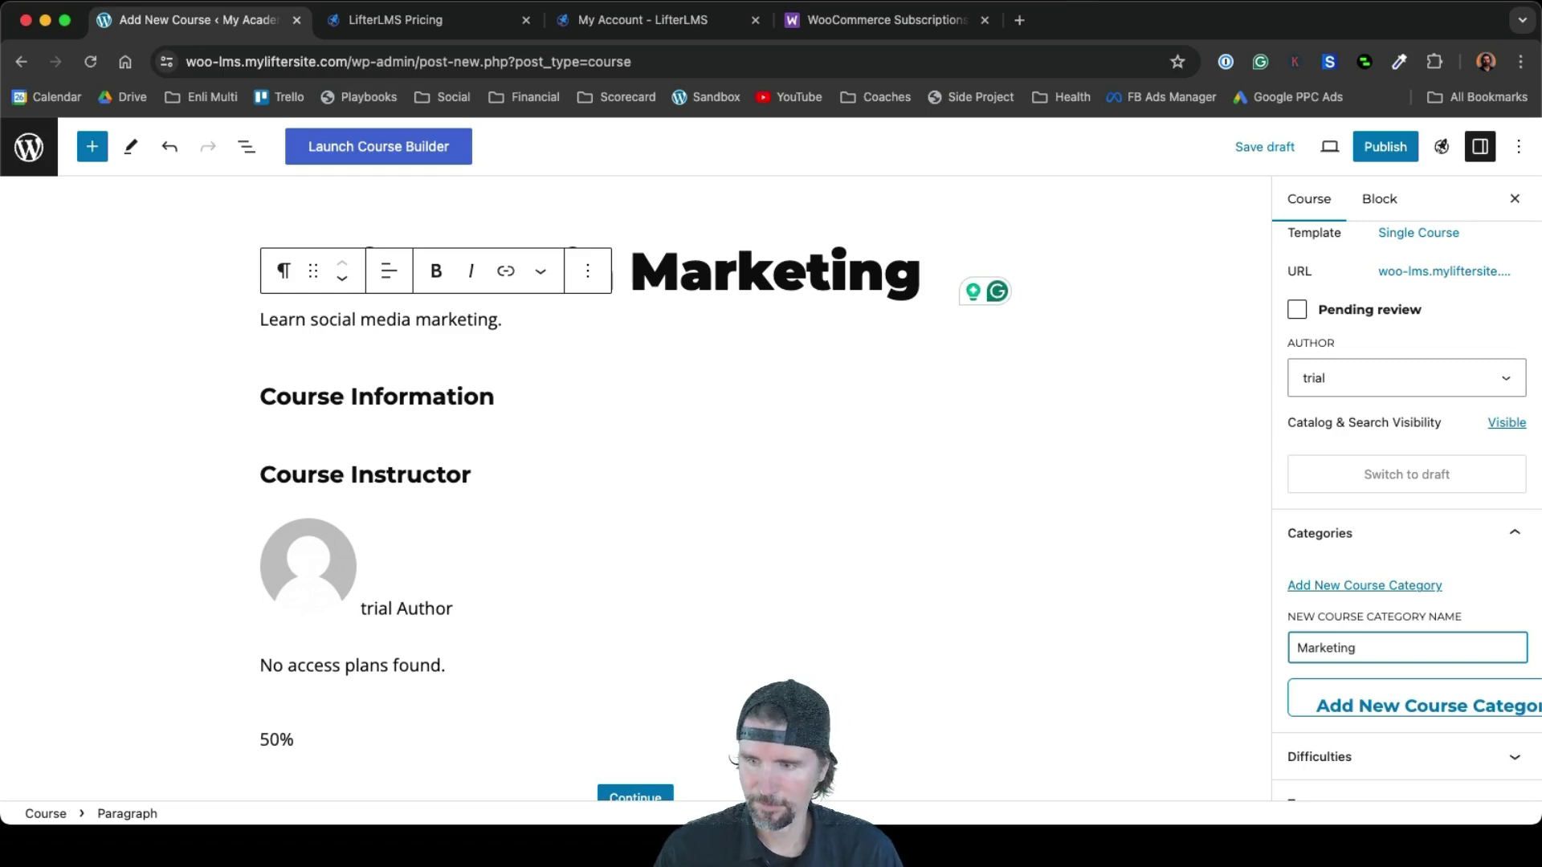
click(1372, 707)
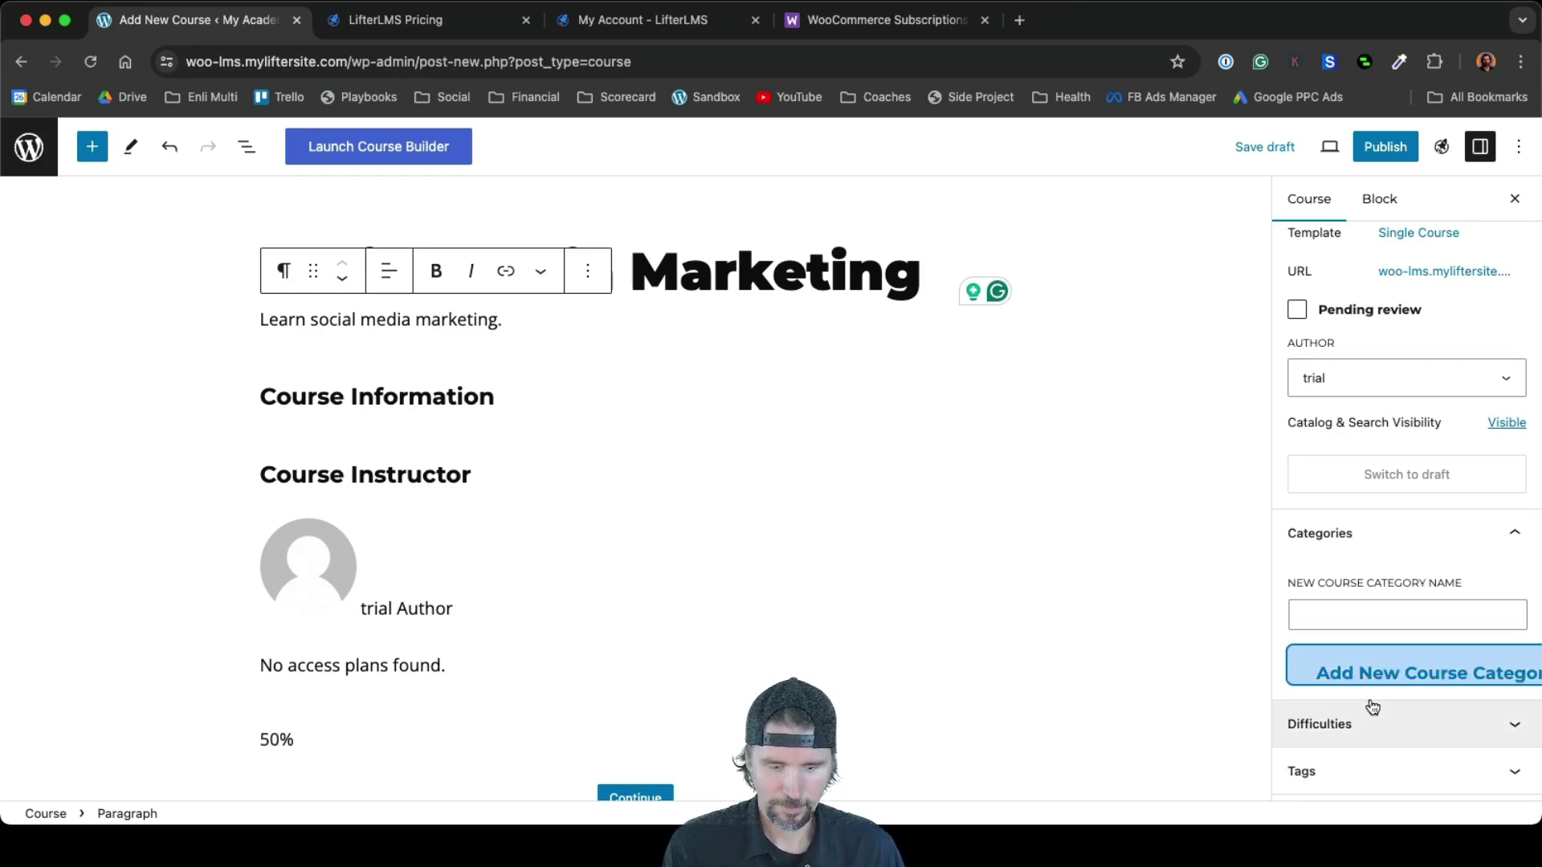
Expand the Featured image panel in the course sidebar
key(super+minus)
key(super+minus)
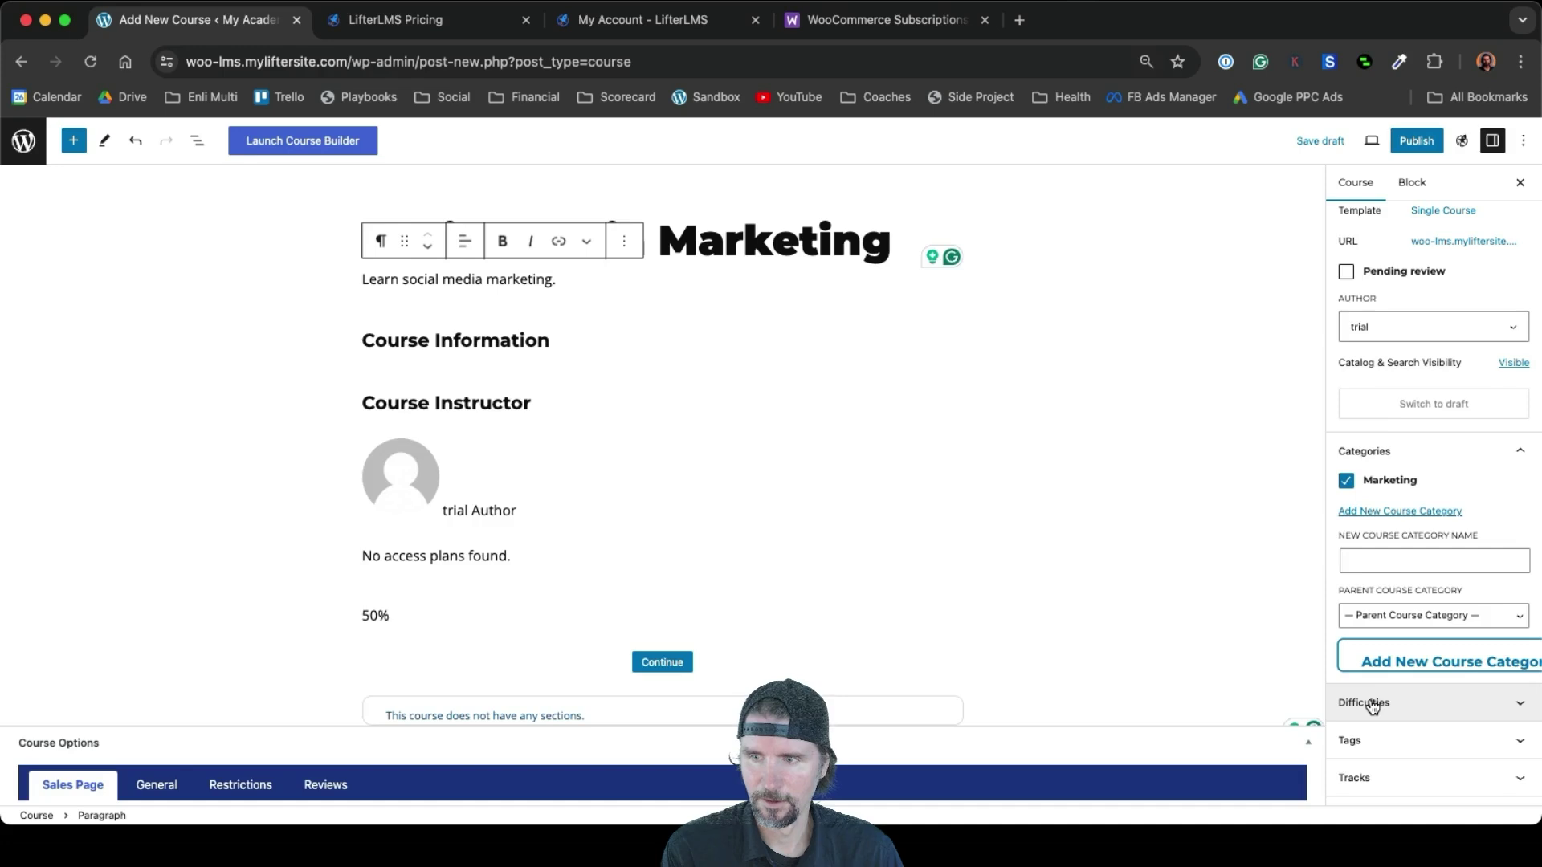
key(super+equal)
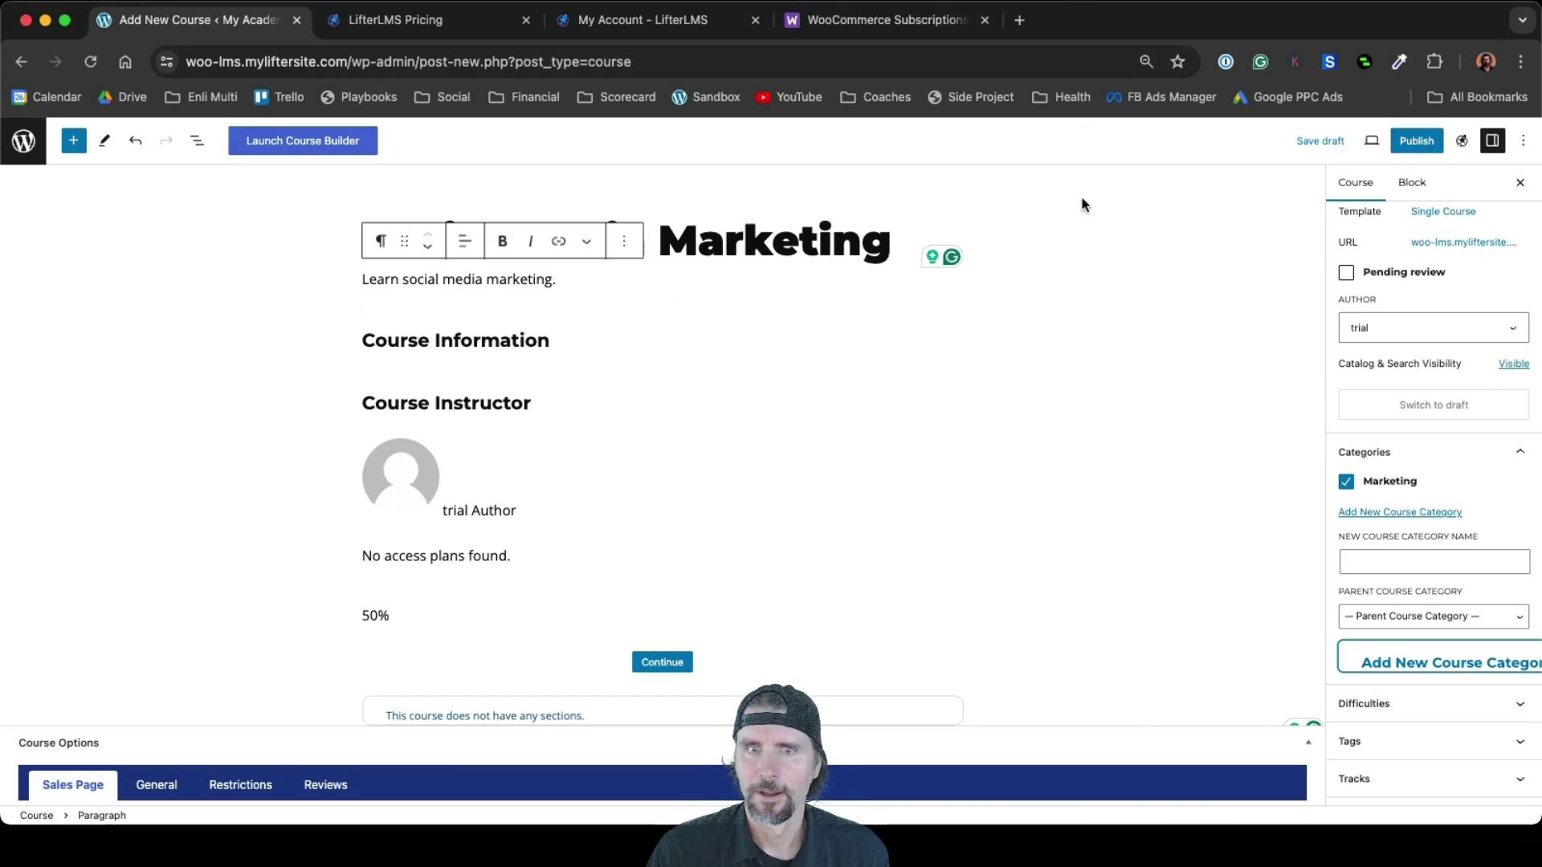
scroll(1438, 472, down, 3)
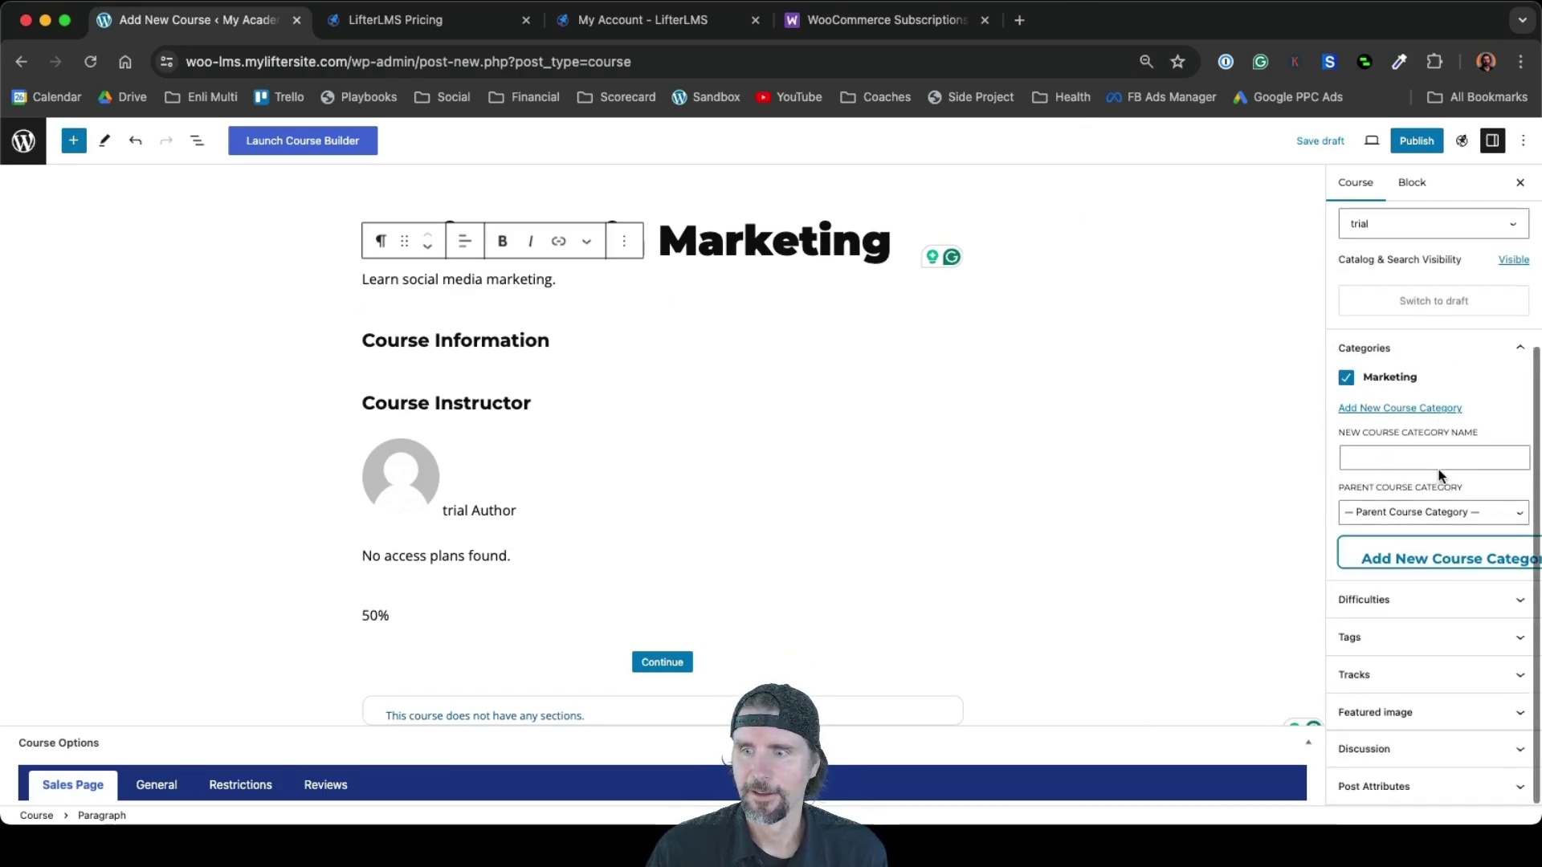
click(1413, 723)
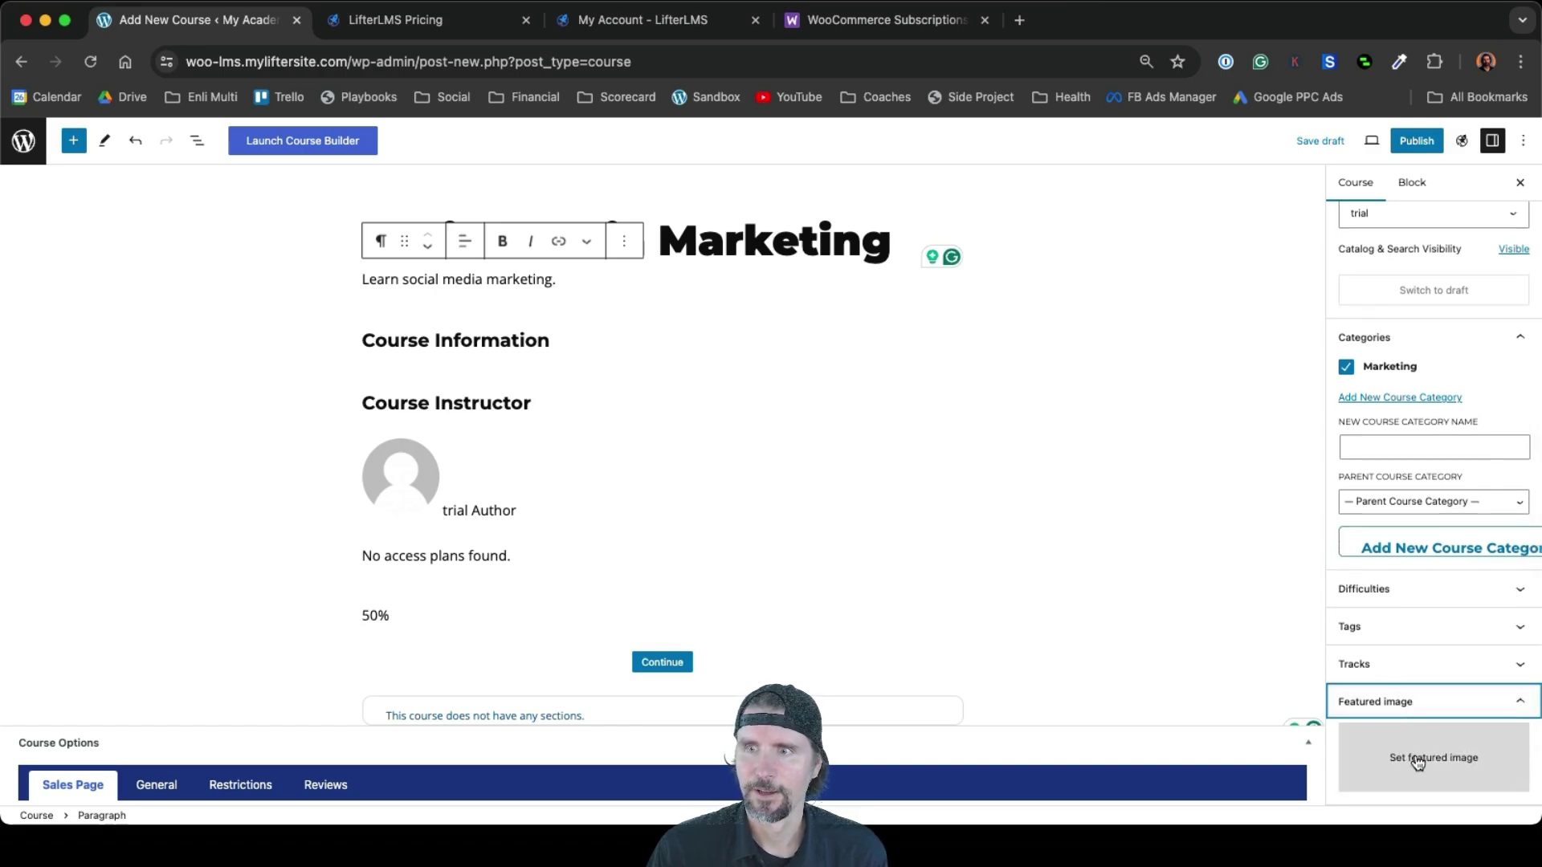
Upload Social Media Marketing.jpg and set it as the course's featured image
click(1414, 755)
click(770, 454)
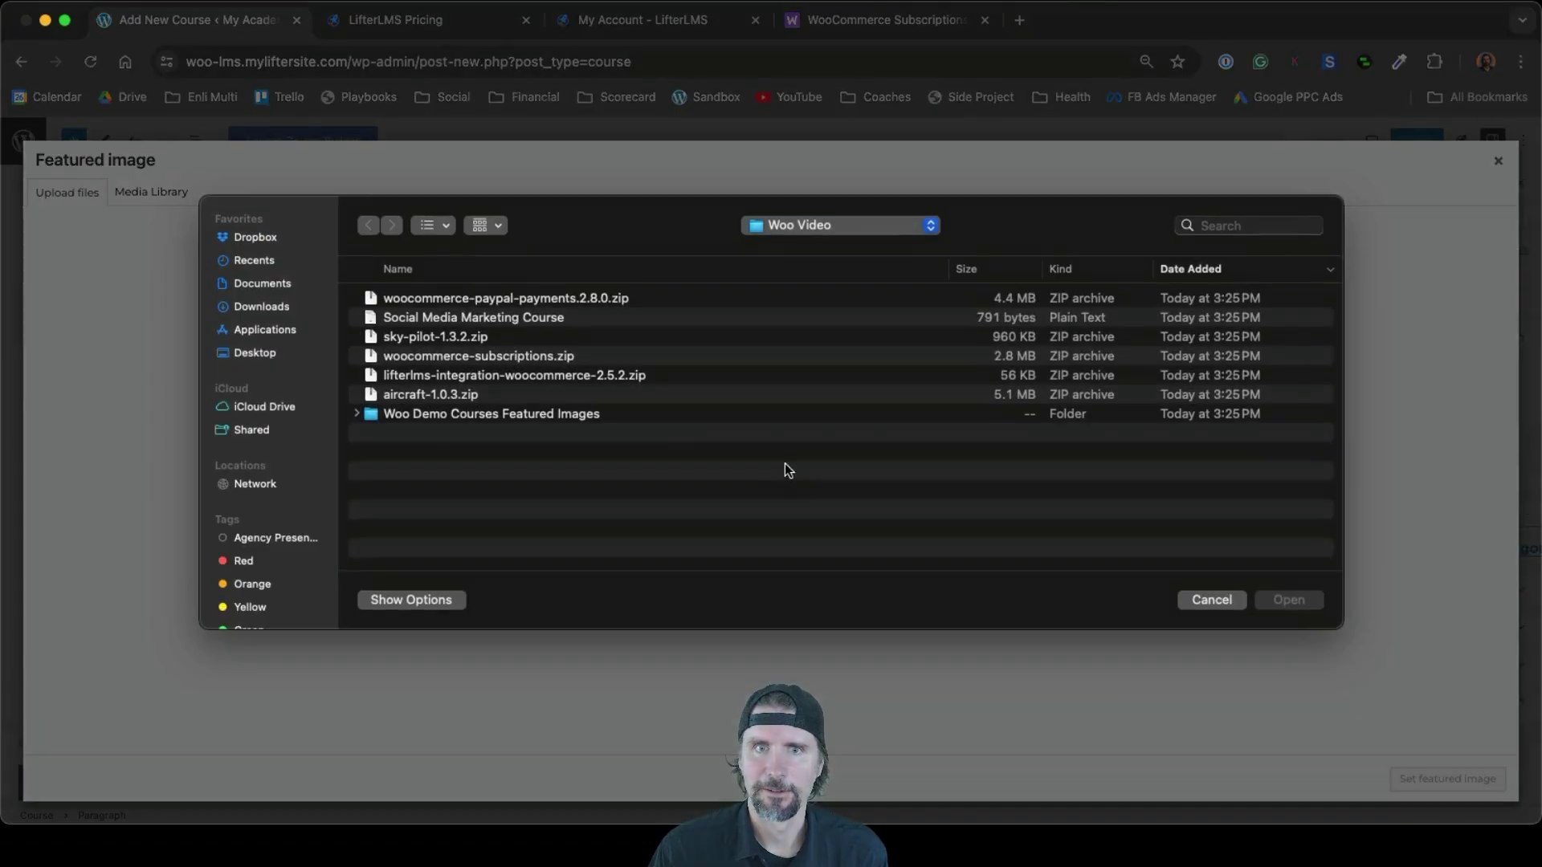
click(358, 413)
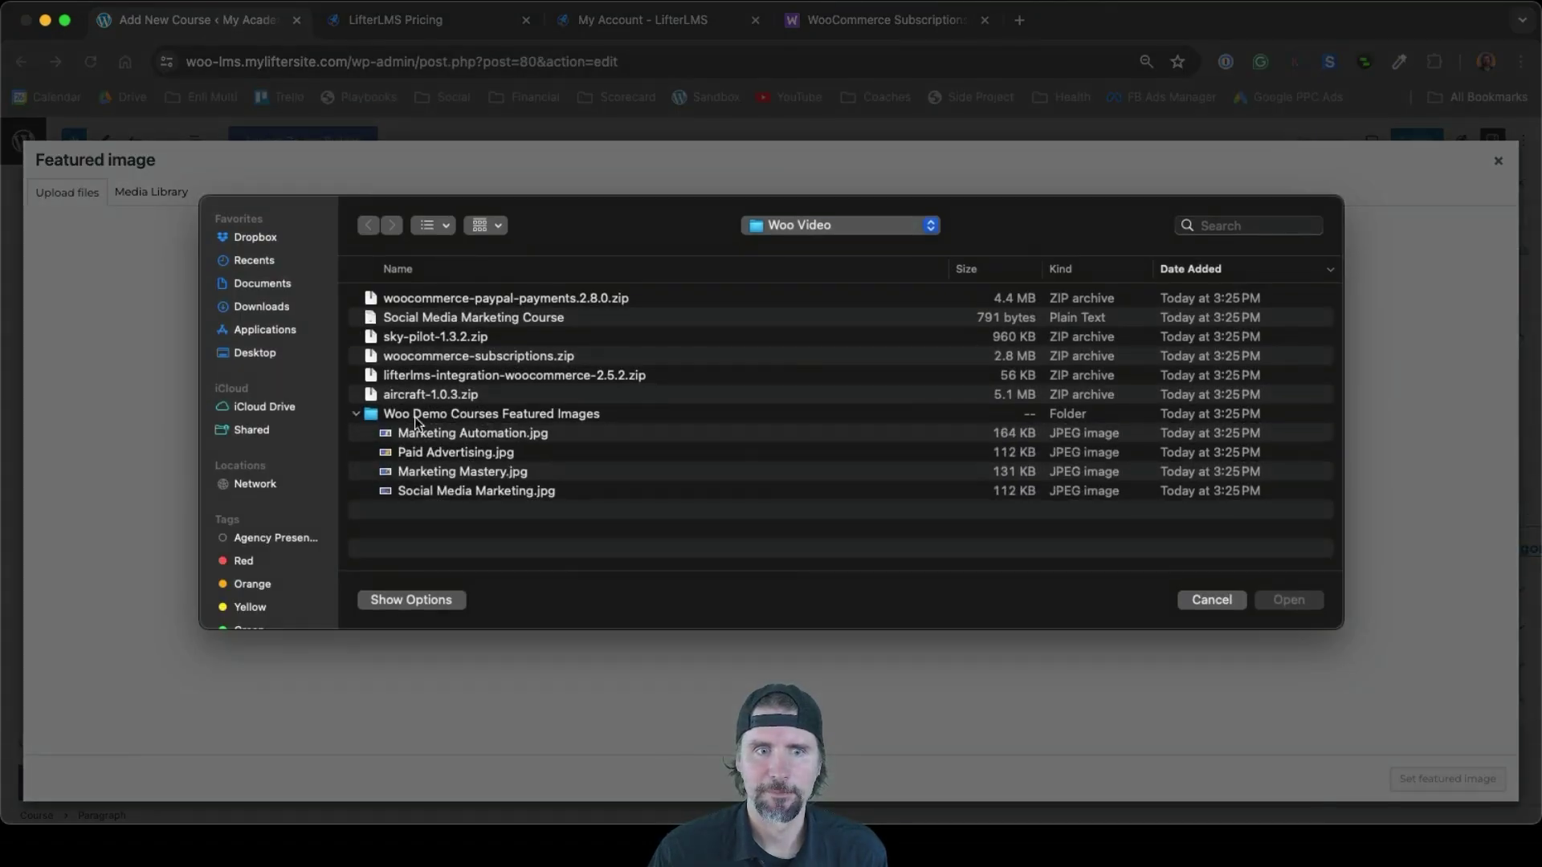
click(427, 494)
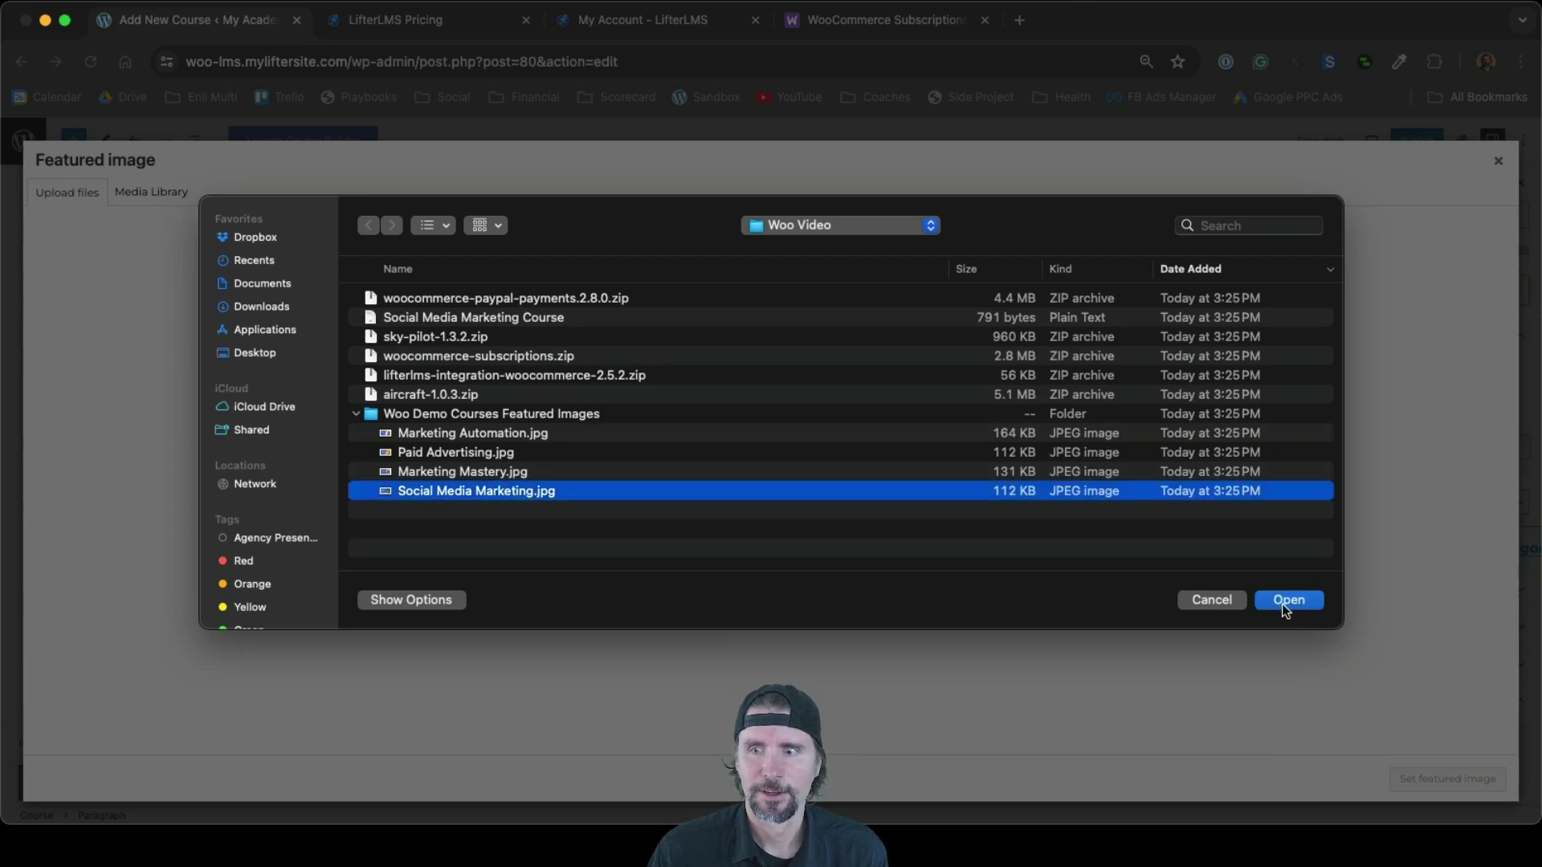
click(1287, 601)
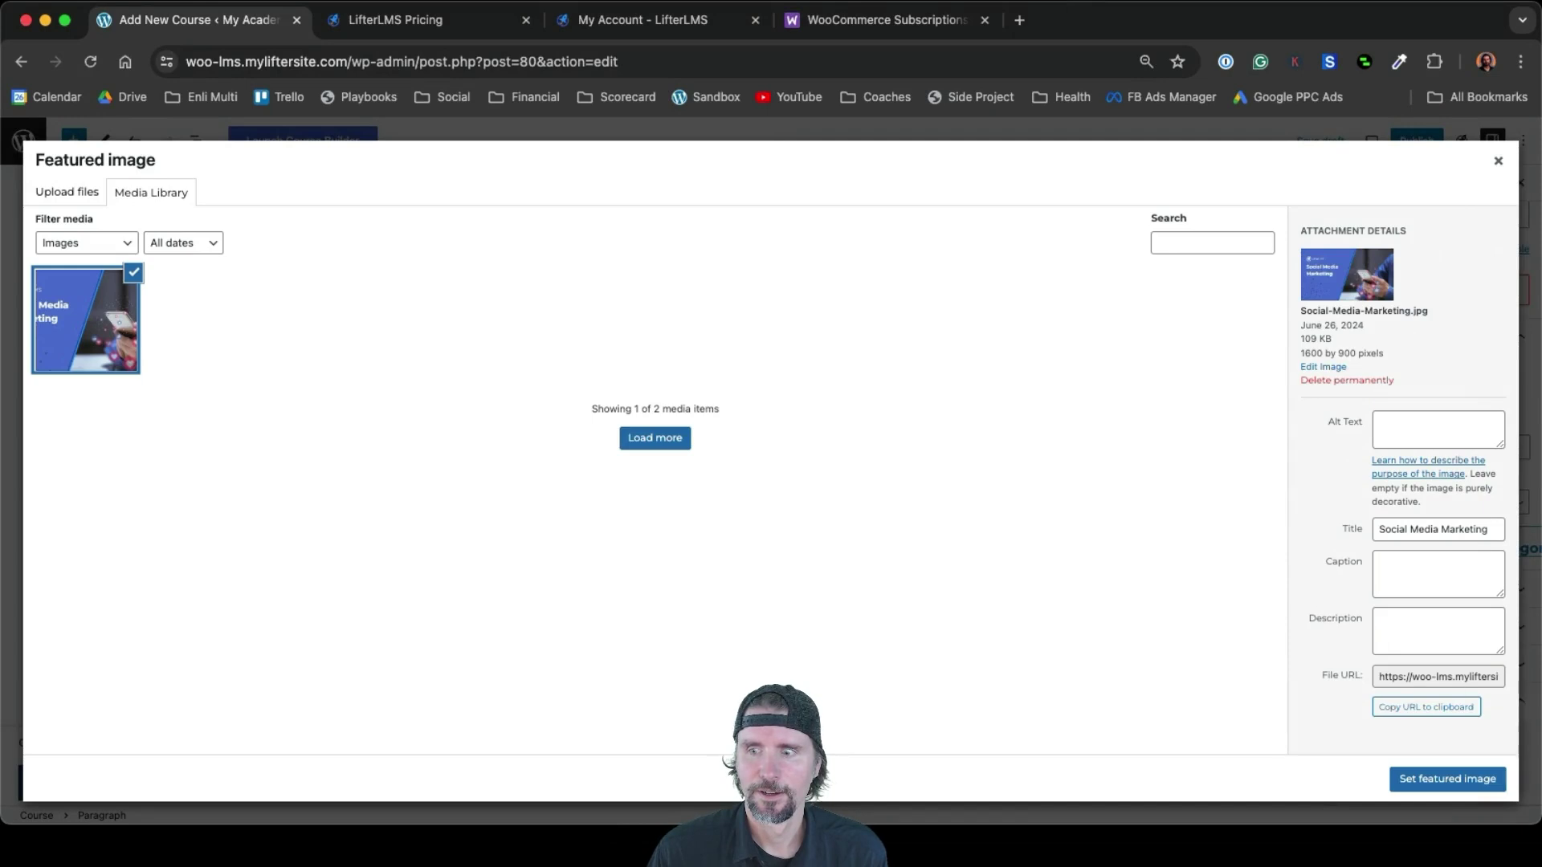
click(1437, 784)
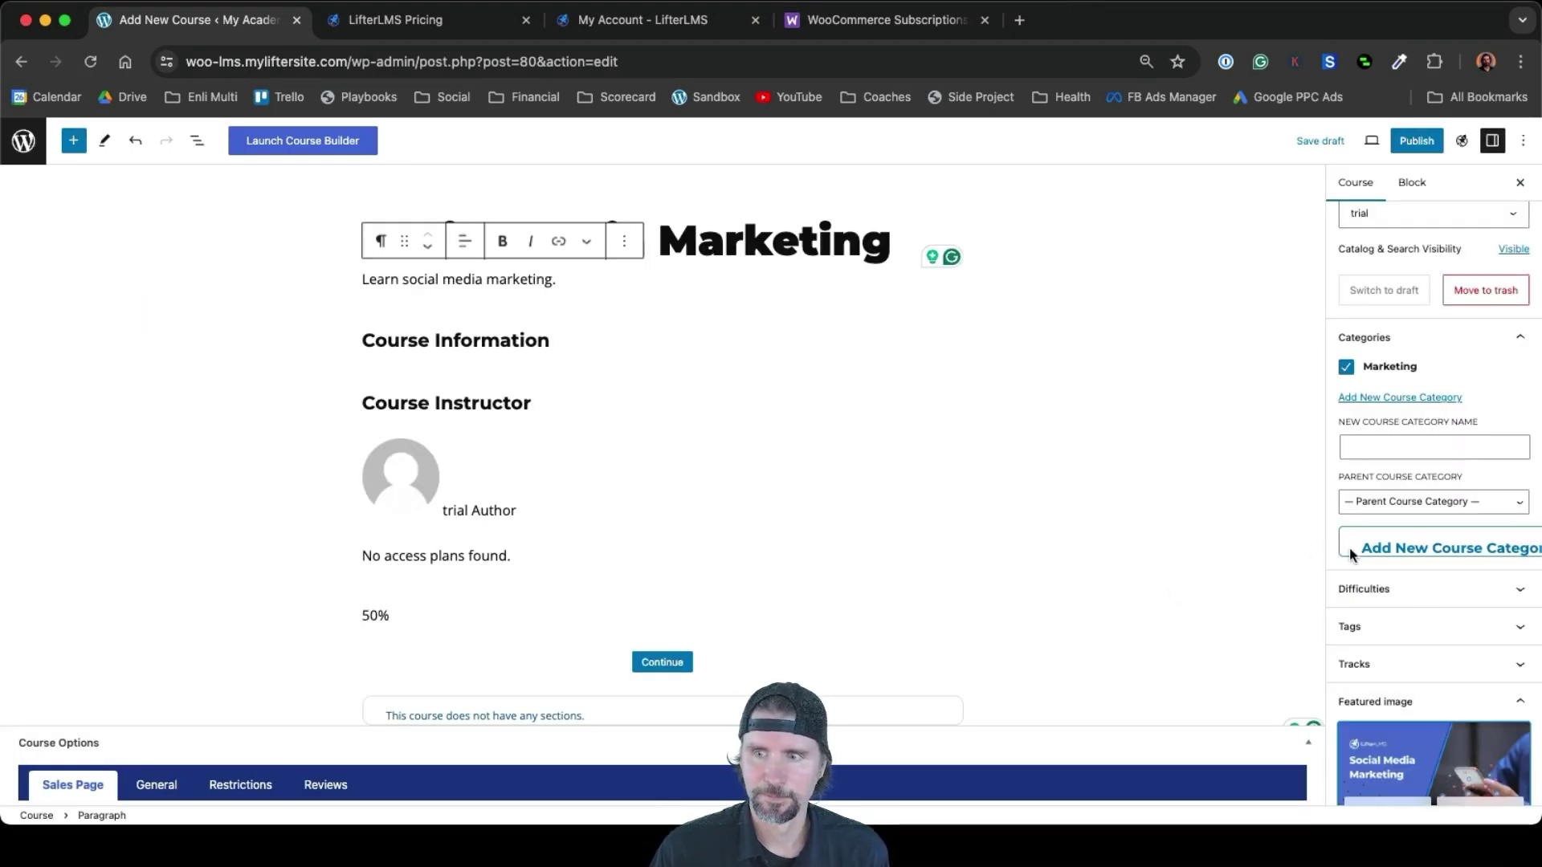
Publish the Social Media Marketing course
scroll(1437, 595, down, 2)
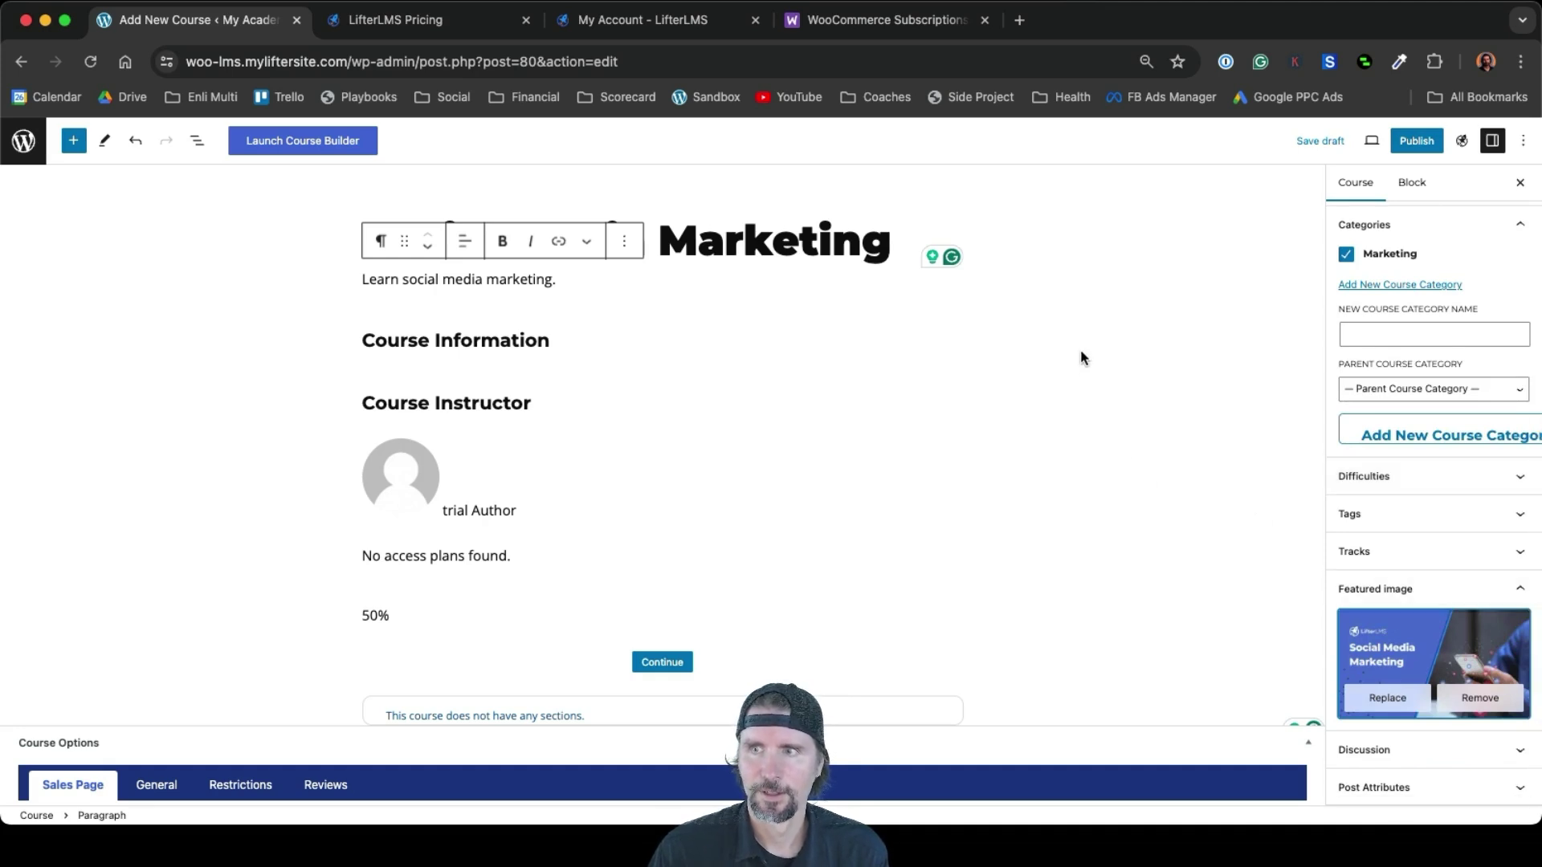
click(1420, 150)
click(1406, 145)
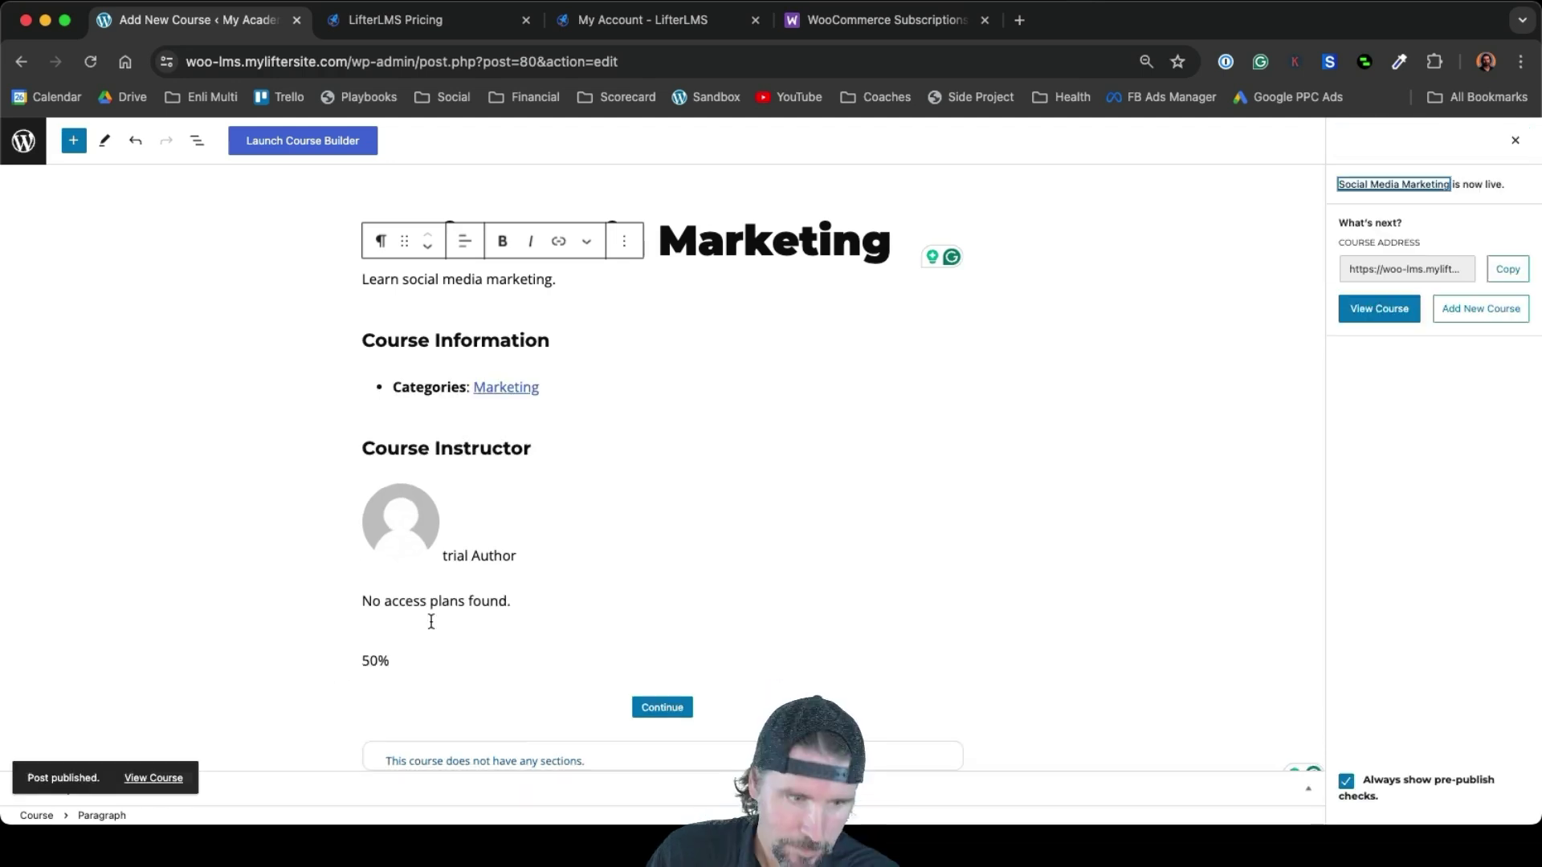
View the live Social Media Marketing course page and look over its description and image
click(153, 777)
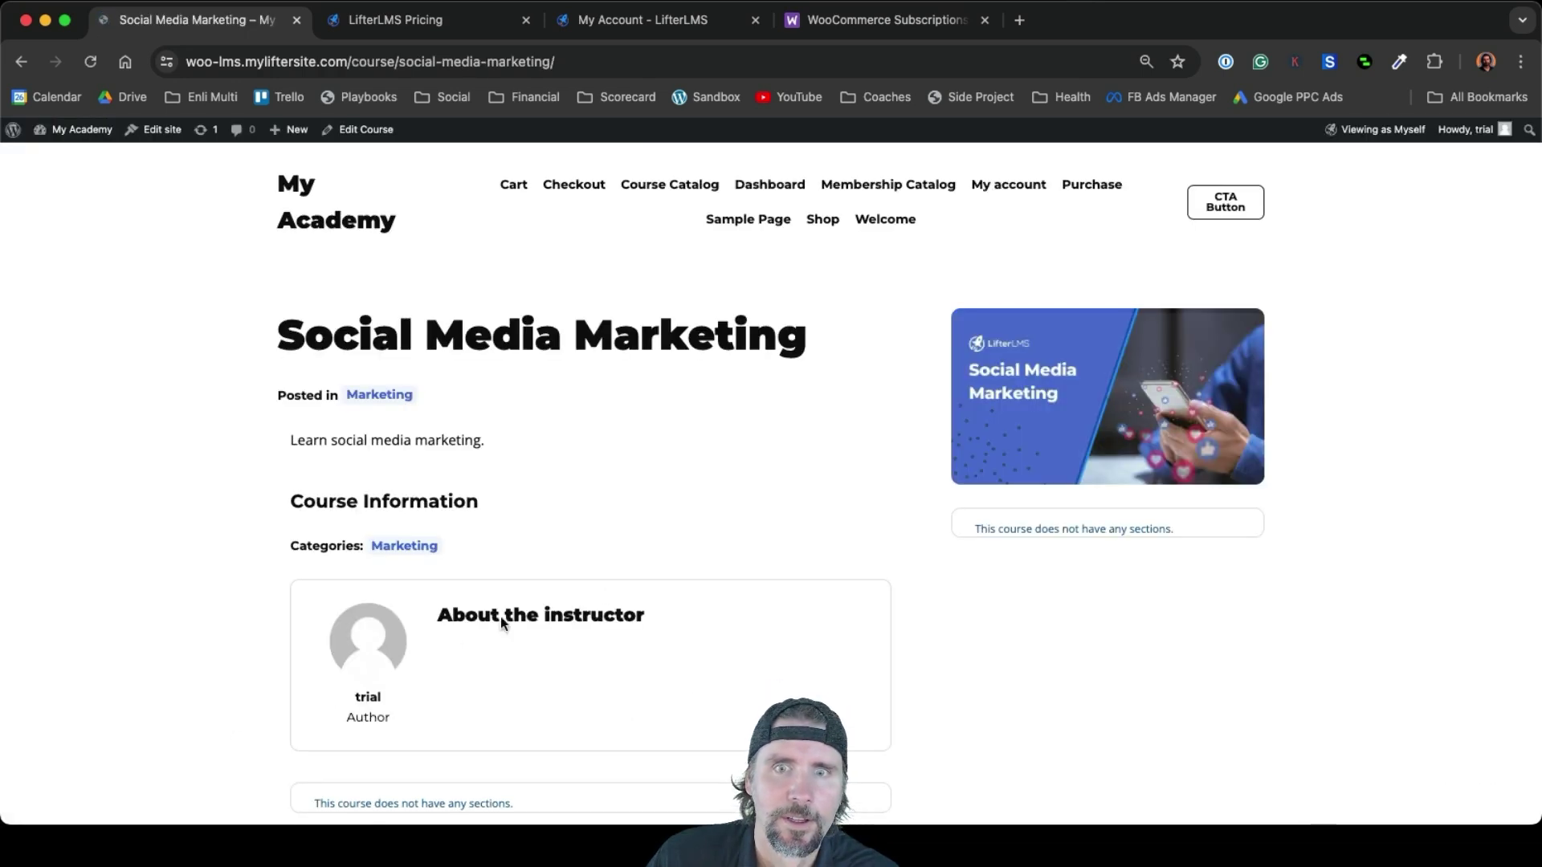
scroll(805, 549, down, 5)
scroll(806, 548, up, 4)
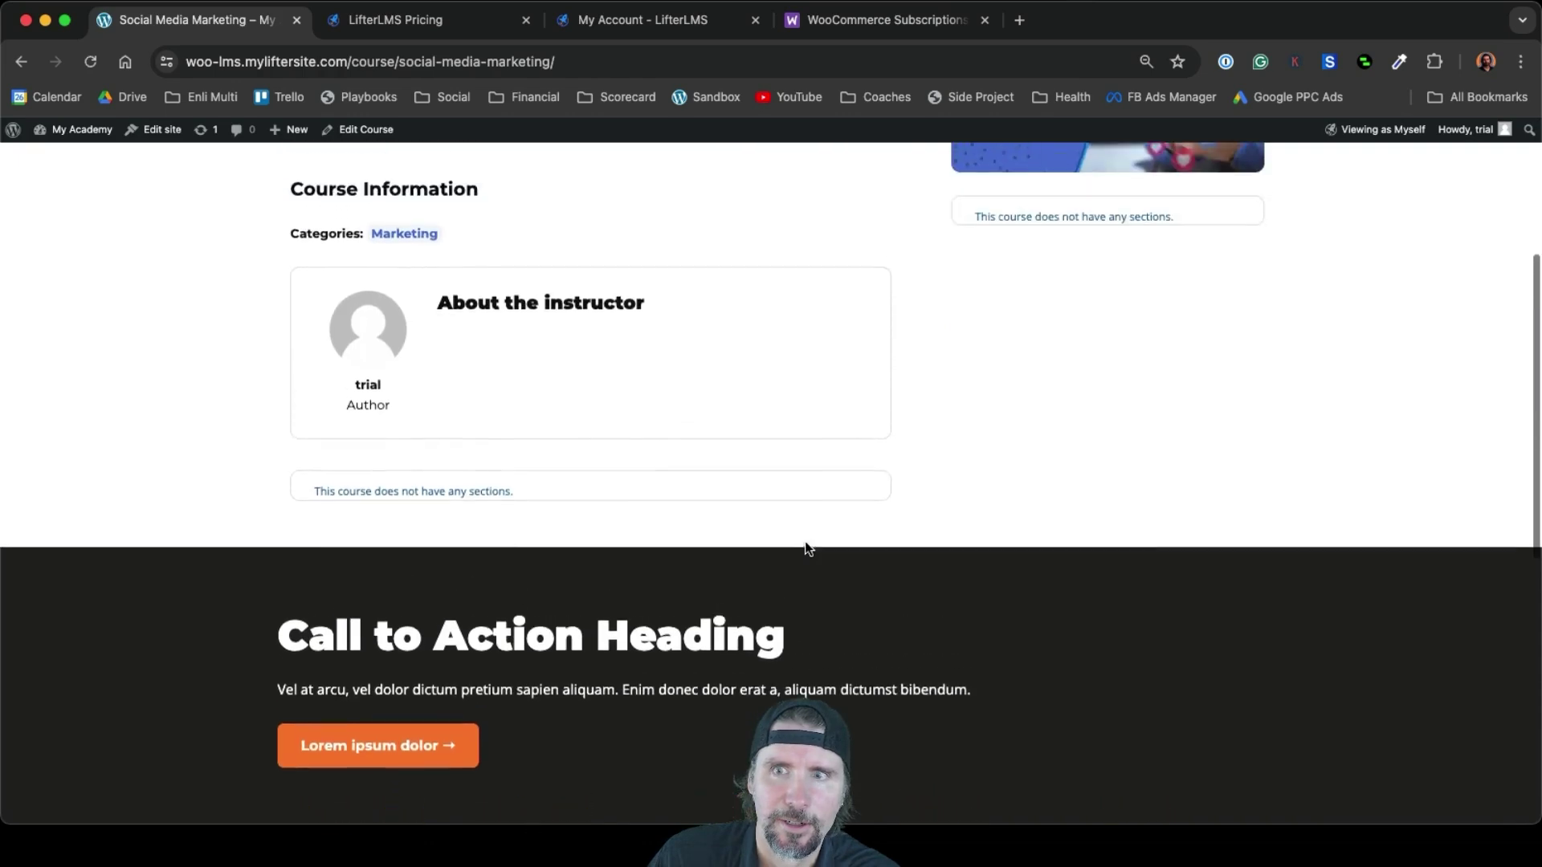
scroll(805, 548, up, 1)
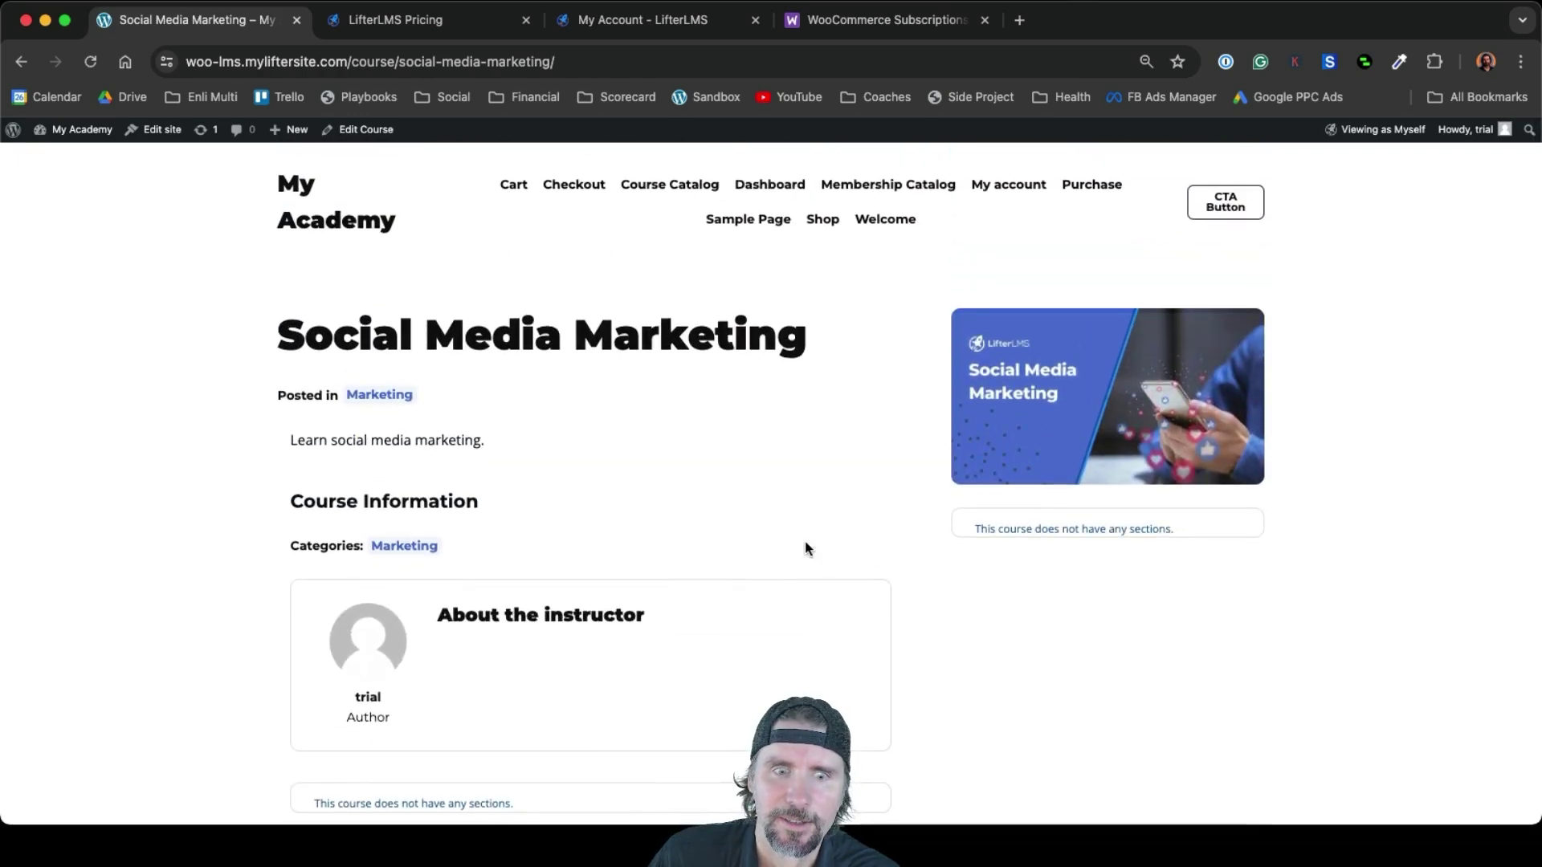
scroll(805, 546, down, 2)
scroll(806, 546, up, 2)
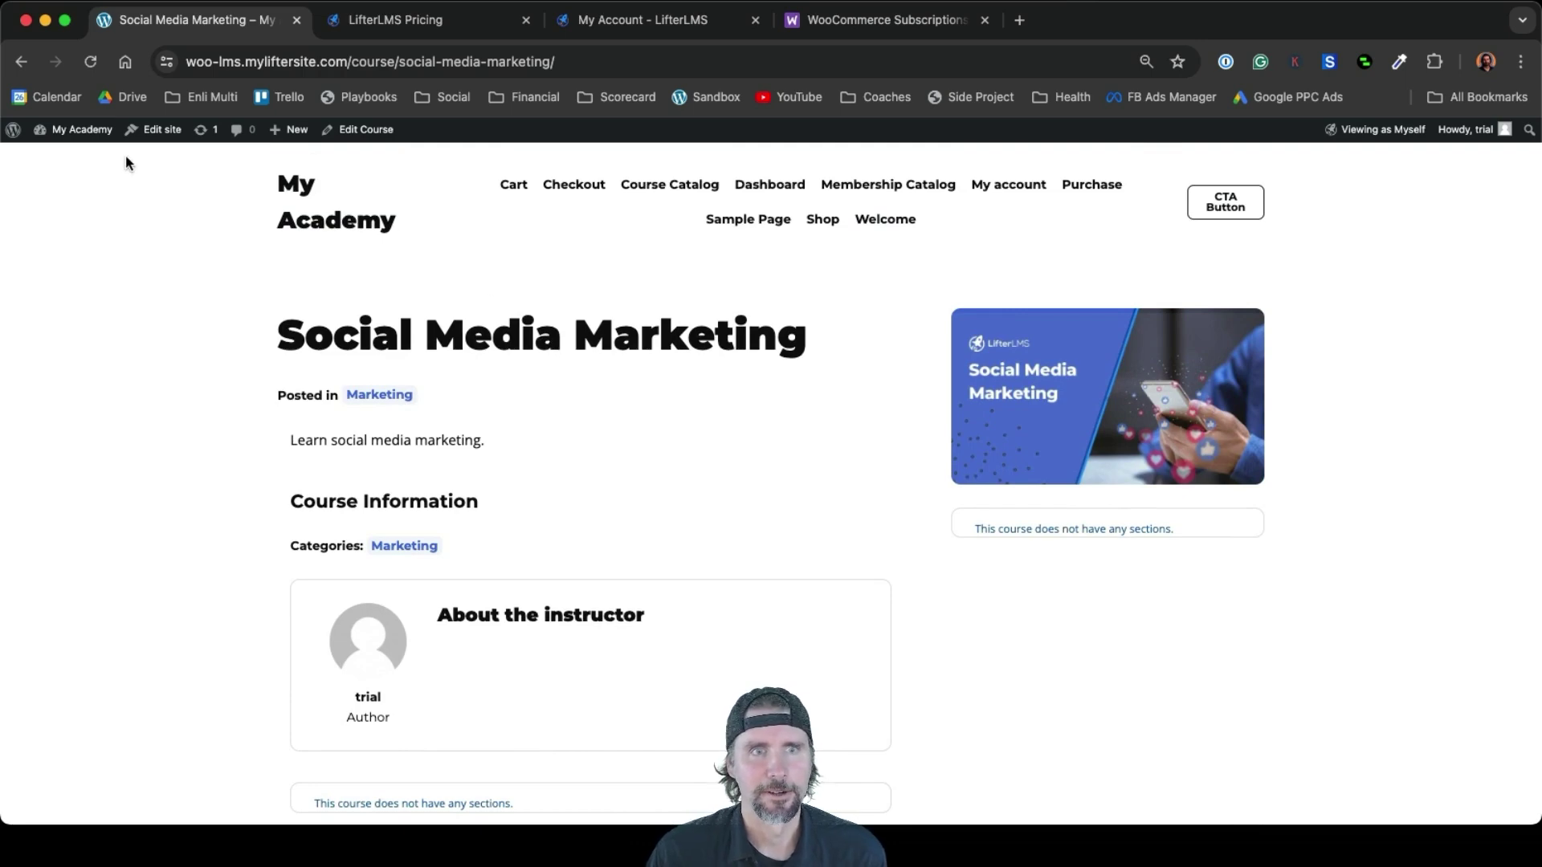
Return to the Dashboard and start a new course with Courses > Add Course
mouse_move(73, 130)
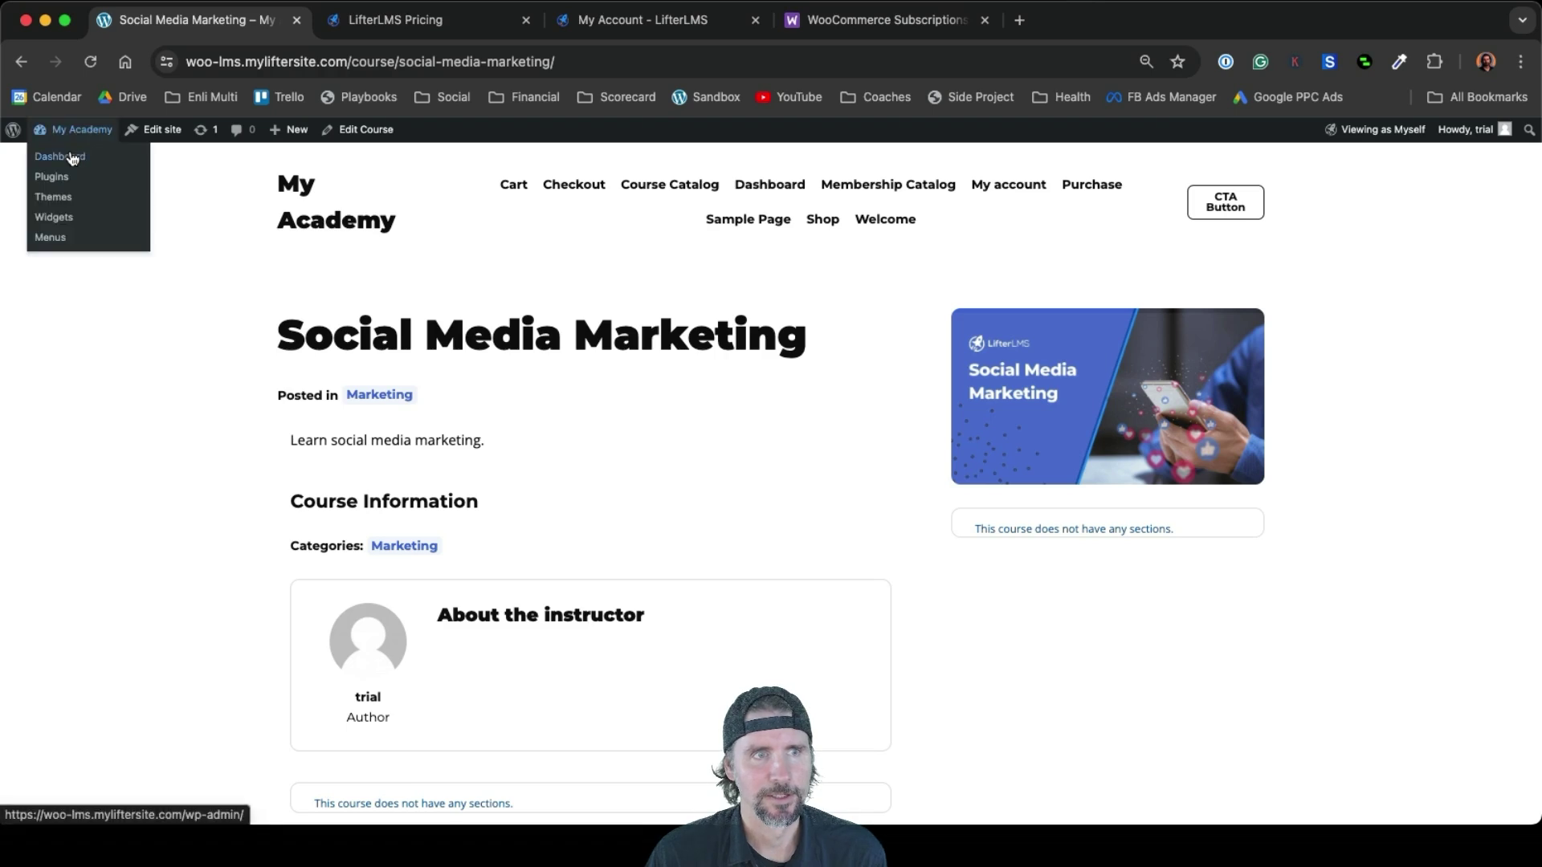
click(72, 158)
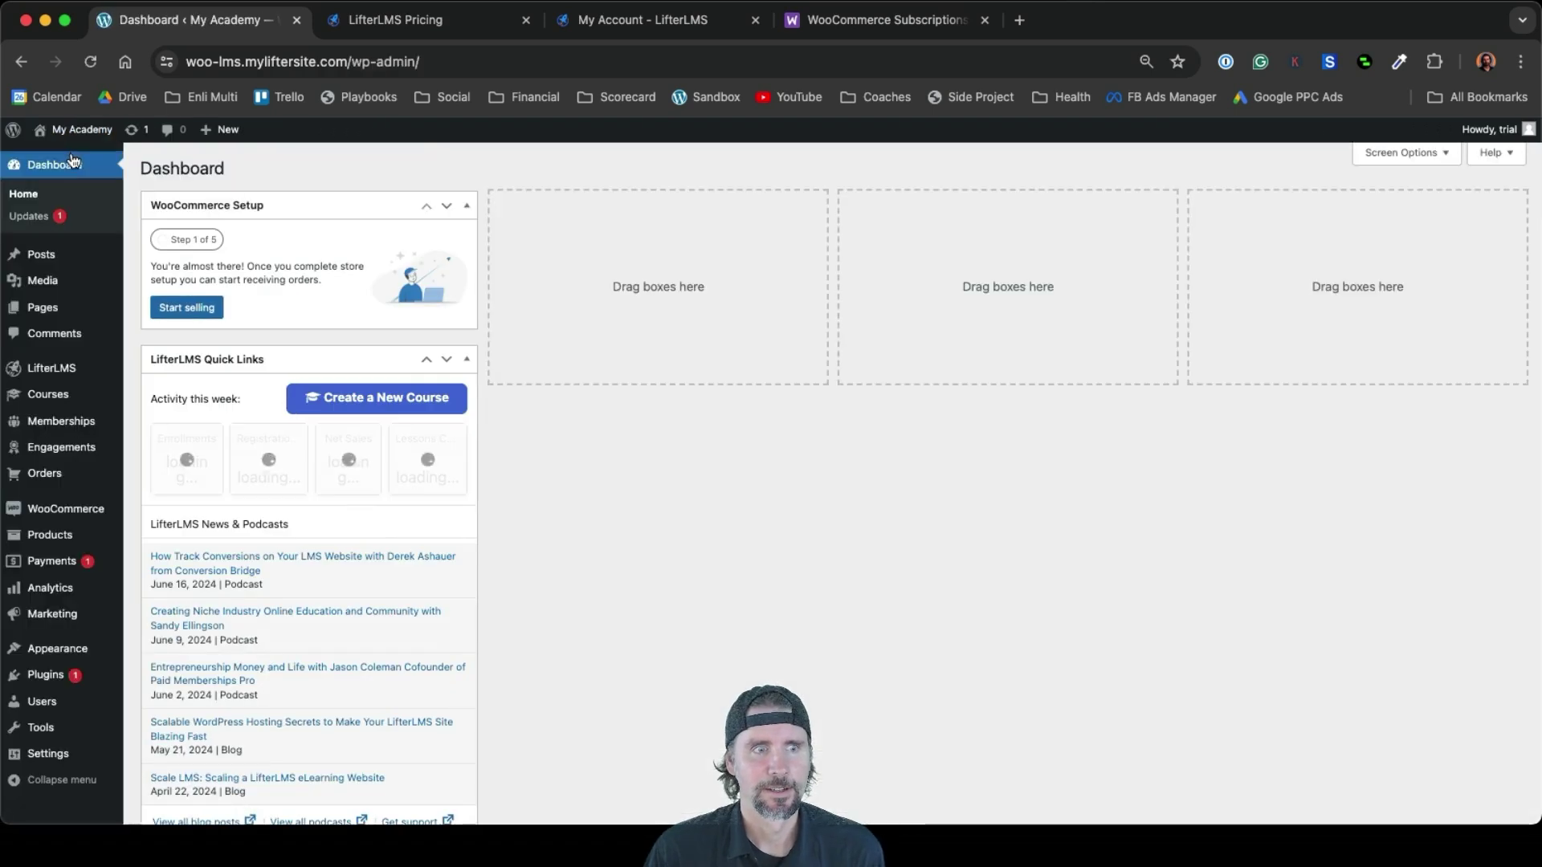
mouse_move(109, 404)
click(172, 421)
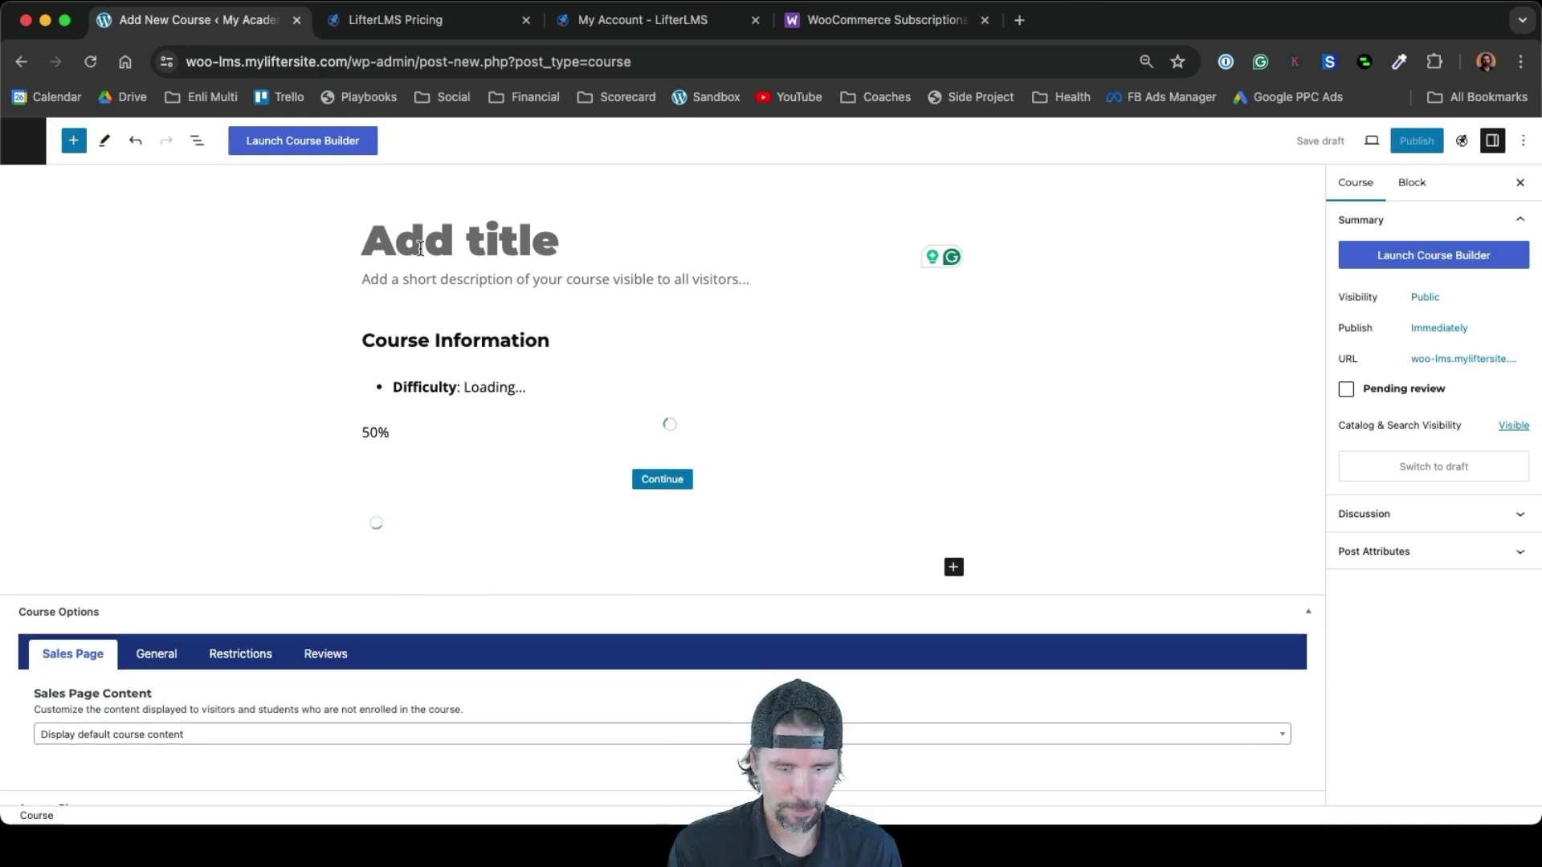
Title the course 'Paid Advertising' and describe it as 'Learn Paid Advertising.', fixing the typo
text(Paid Ad)
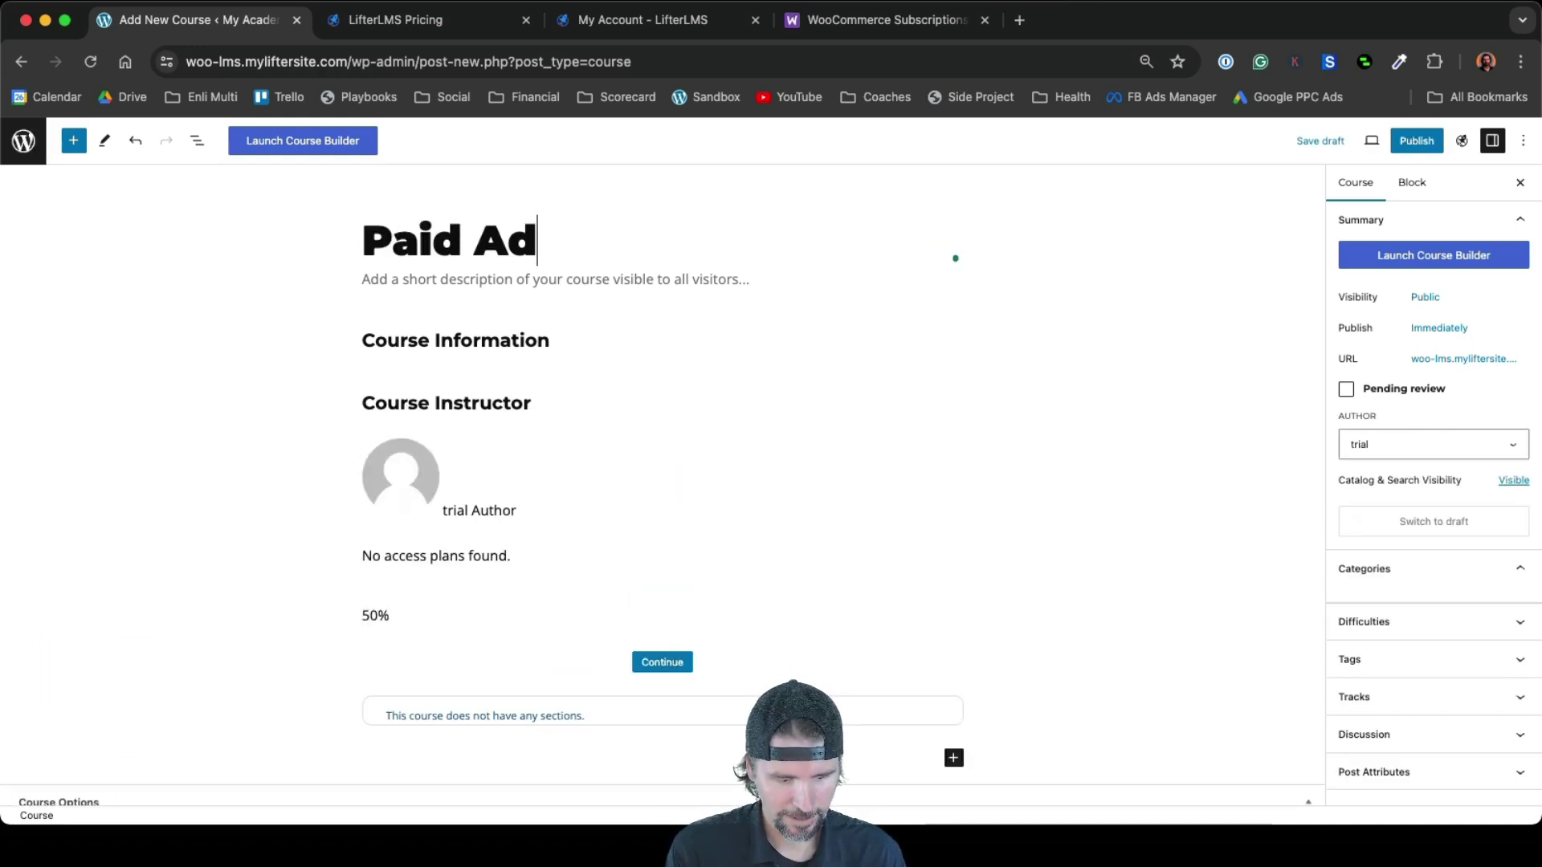
text(verti)
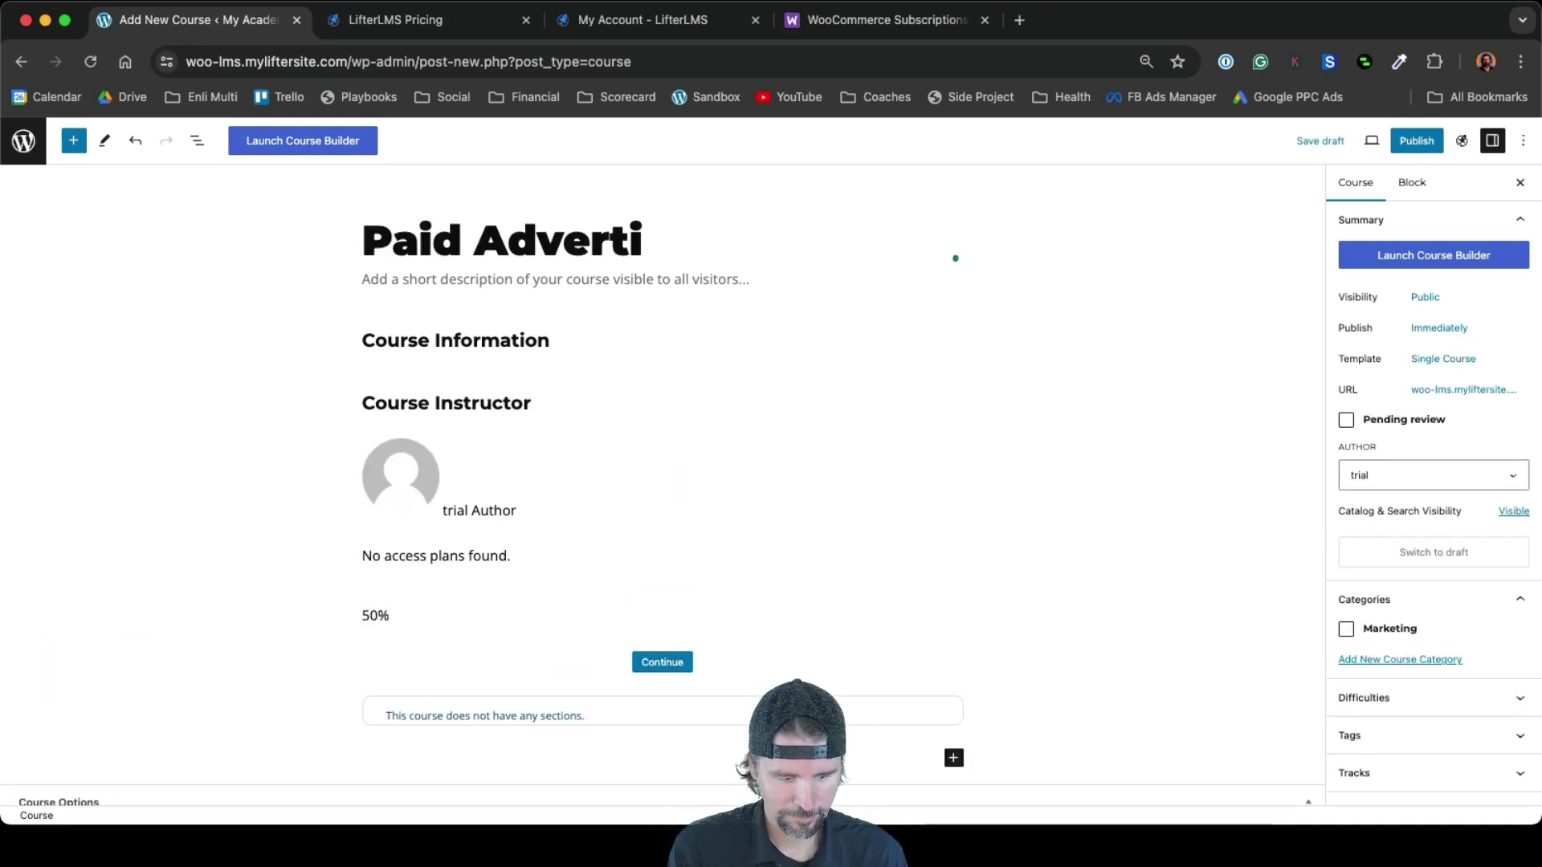
text(sing)
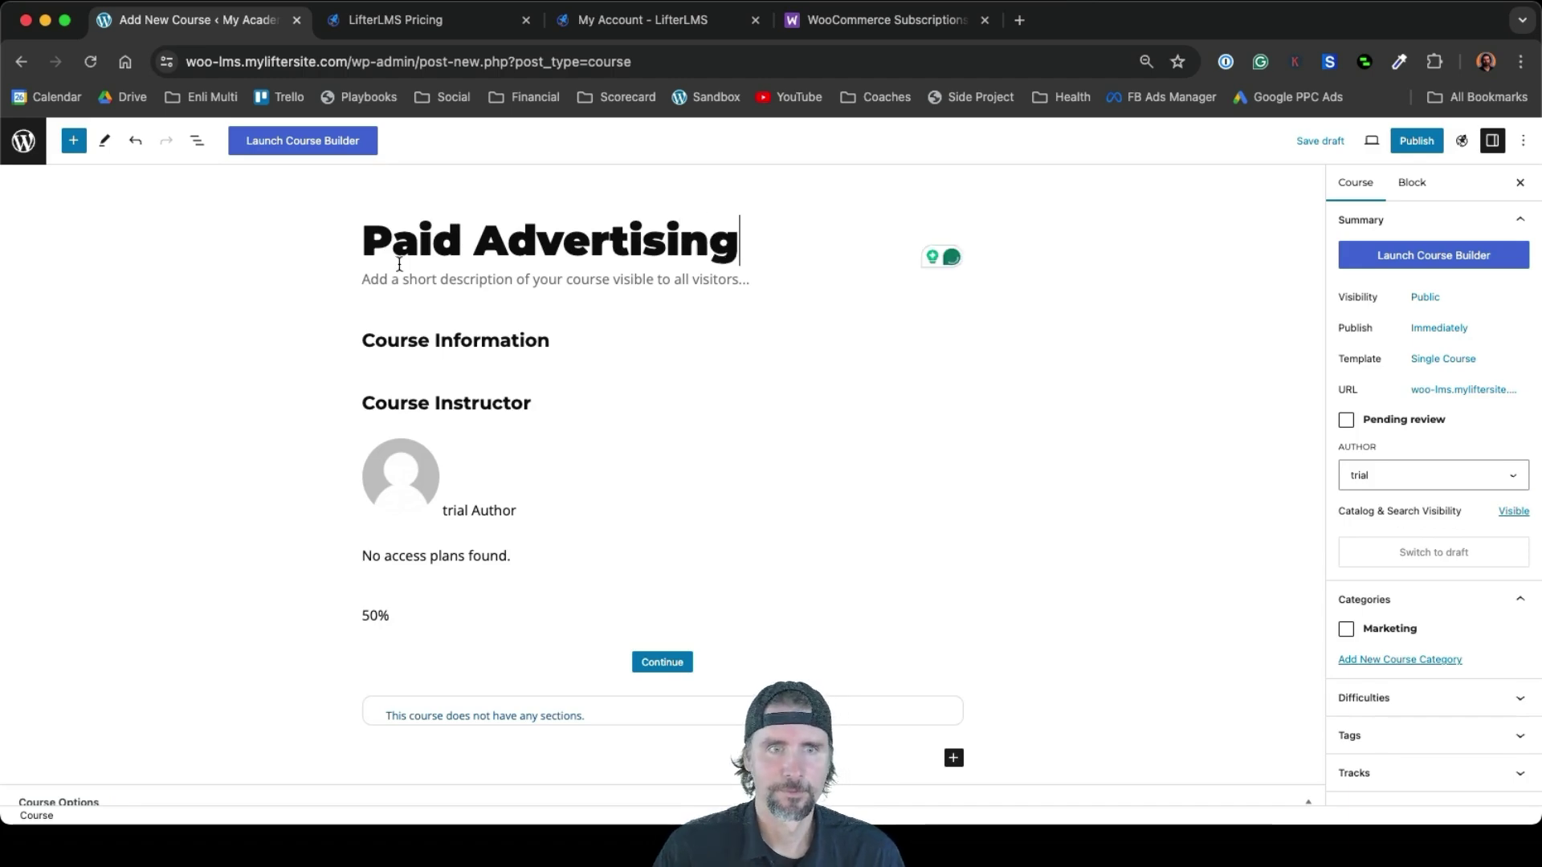
click(400, 285)
text(Learn Paid Advertisong)
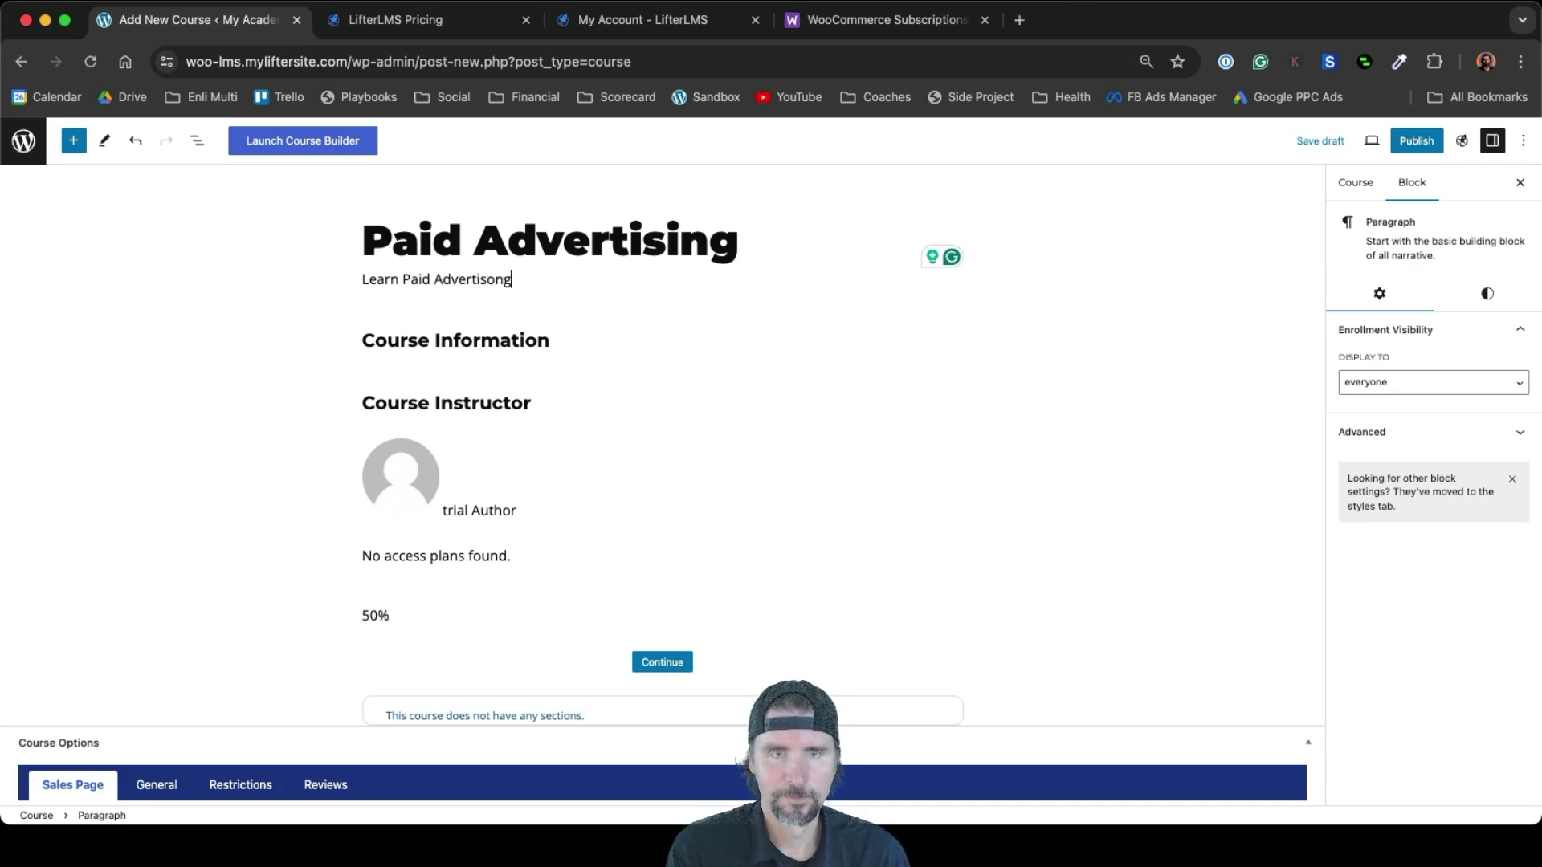
click(485, 312)
click(491, 273)
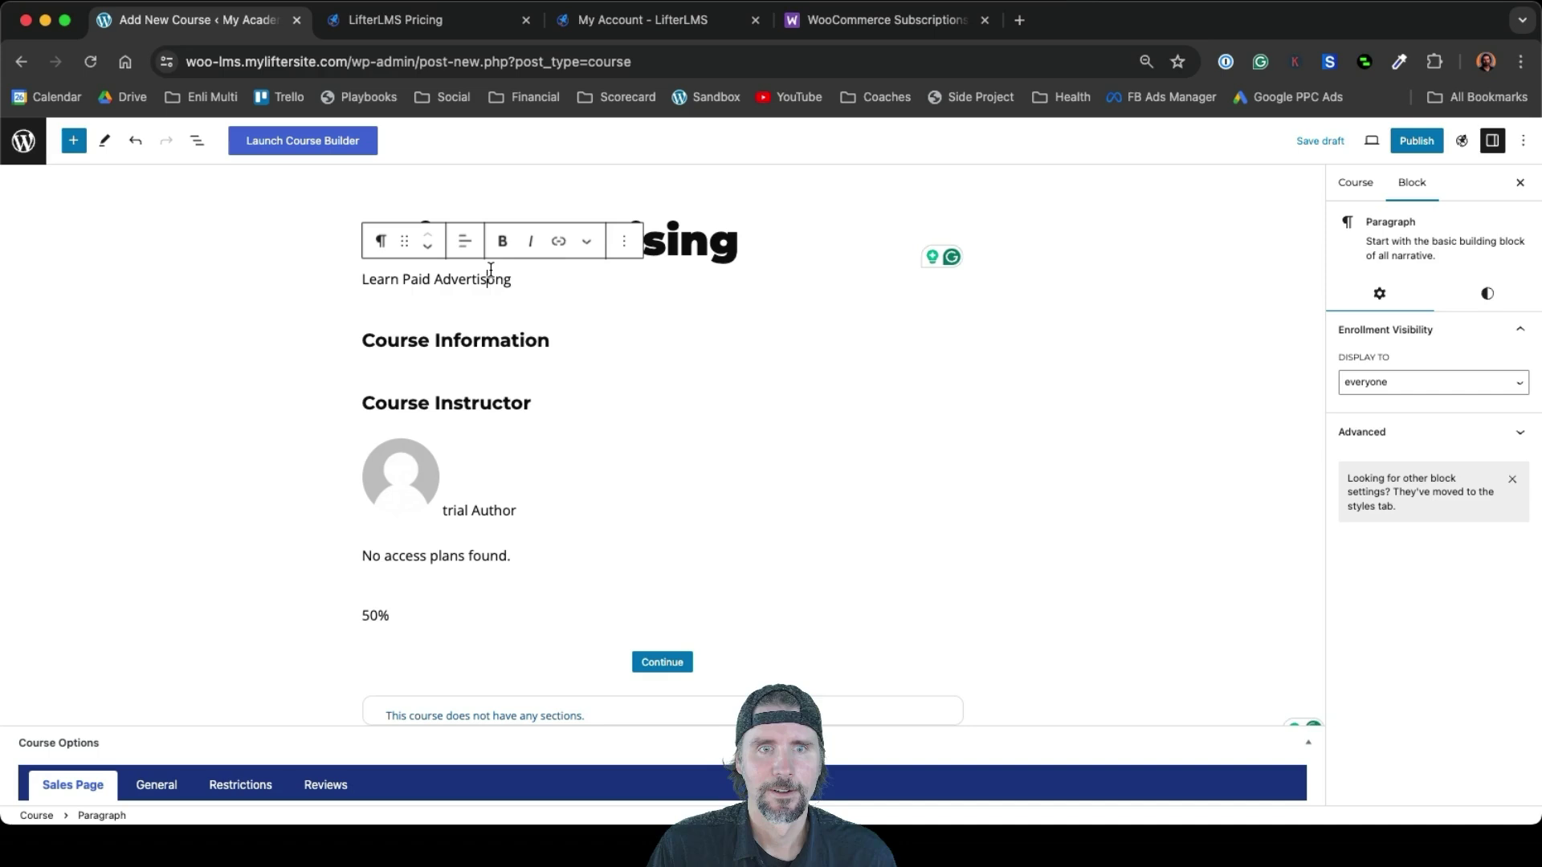
right_click(490, 273)
click(474, 320)
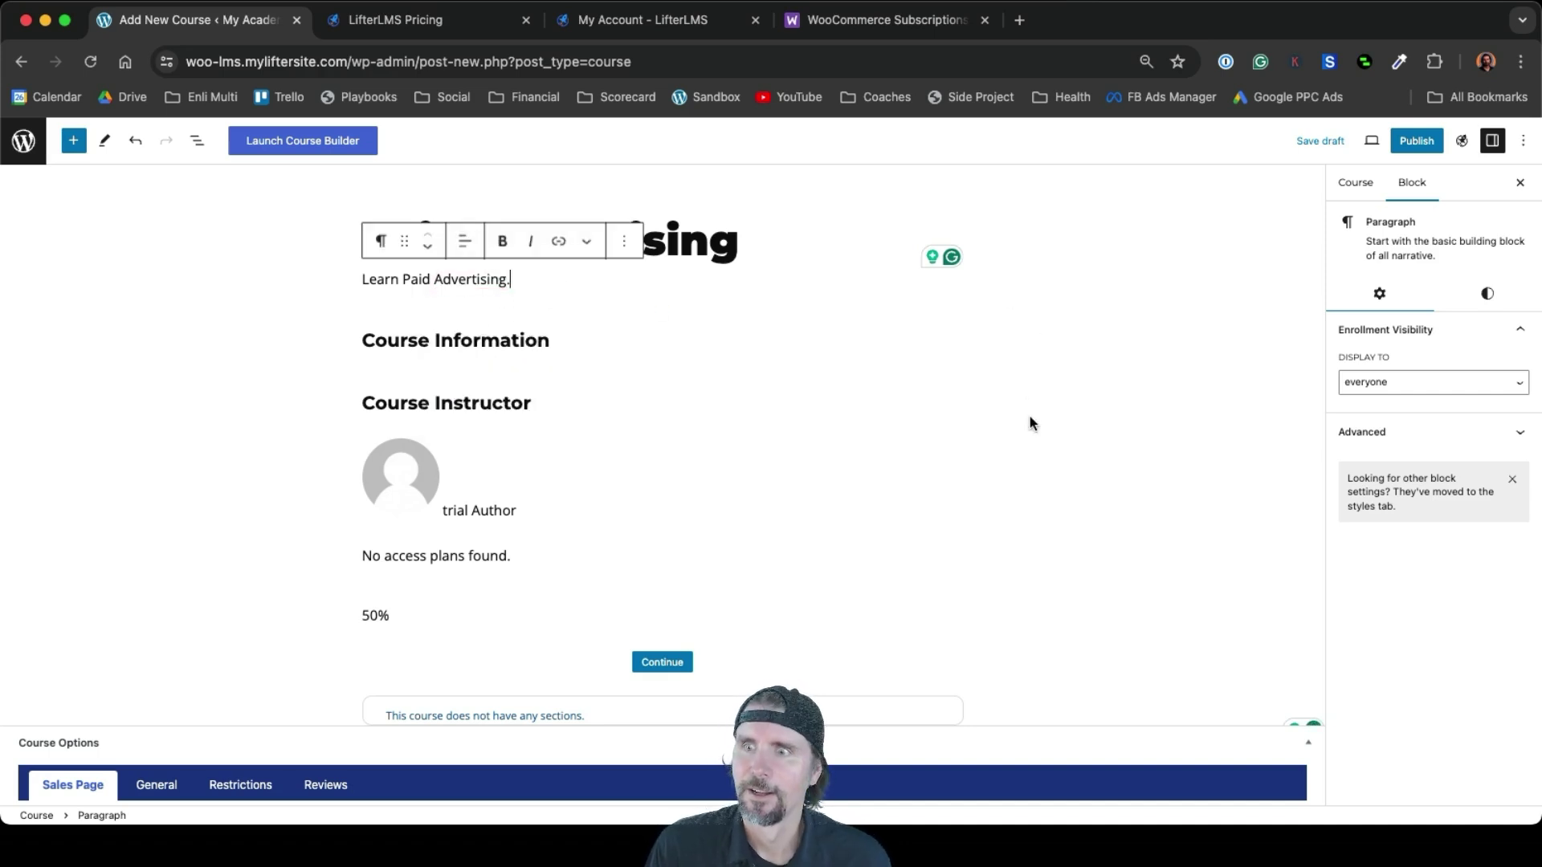
Tick the Marketing category in the Course settings and open the featured image chooser
scroll(1030, 416, down, 2)
scroll(1029, 423, down, 1)
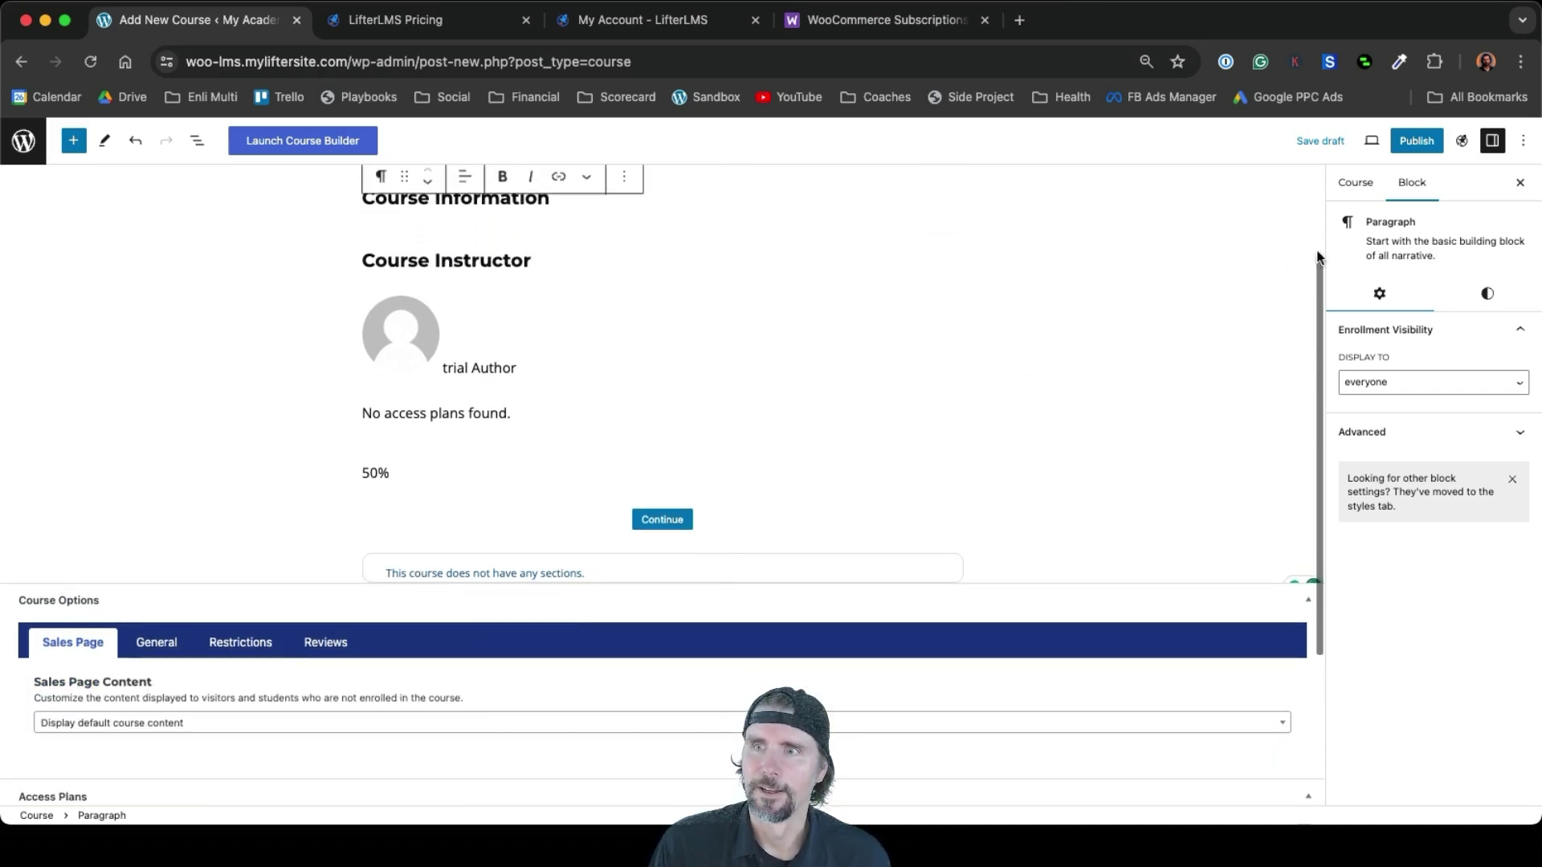
click(1365, 185)
scroll(1415, 434, down, 2)
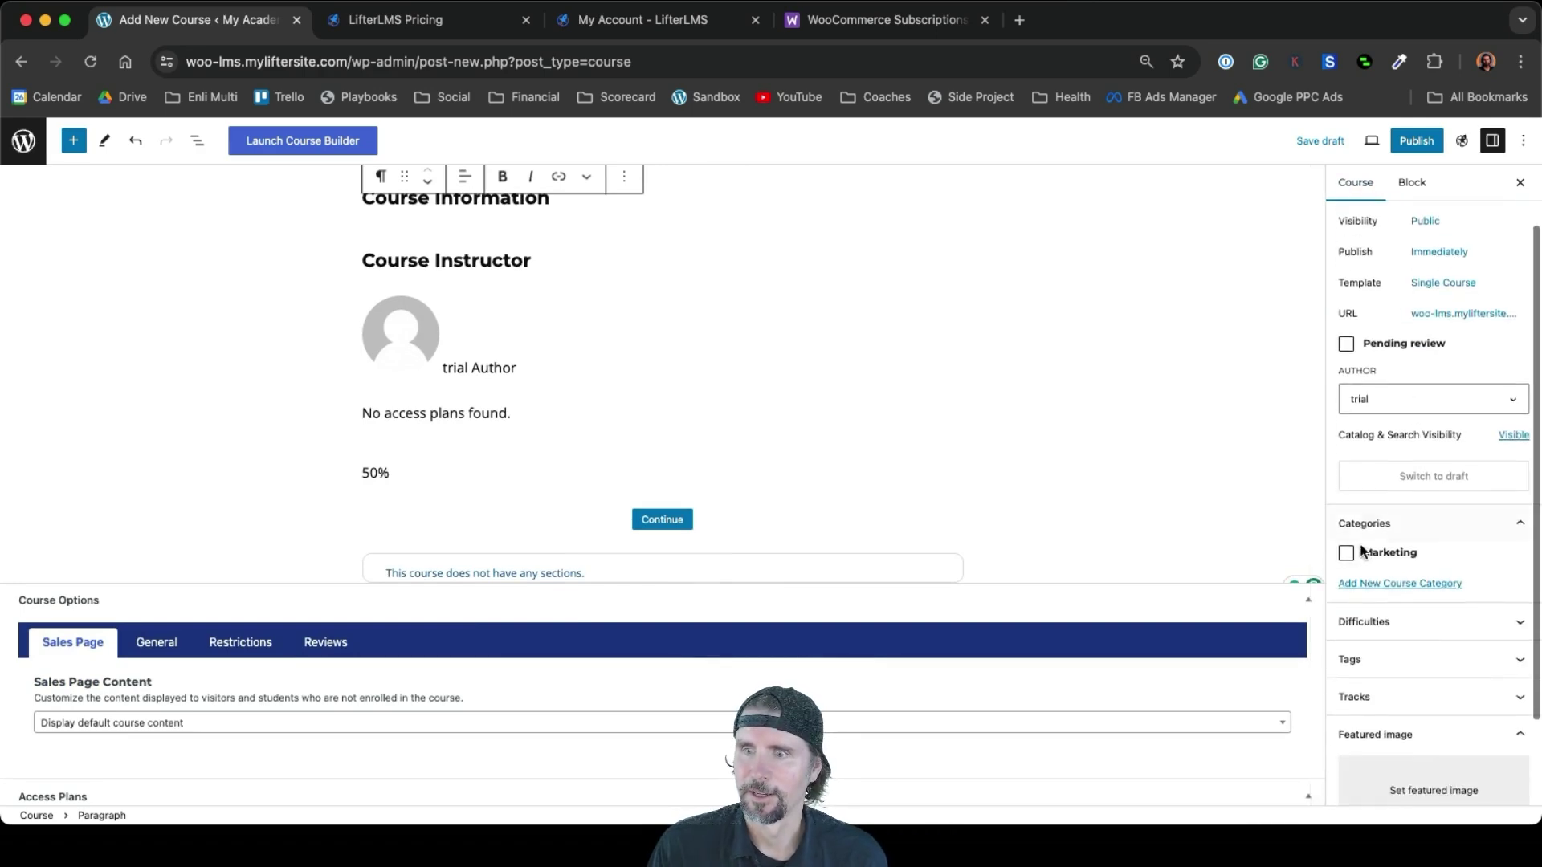
click(1348, 554)
scroll(1349, 560, down, 2)
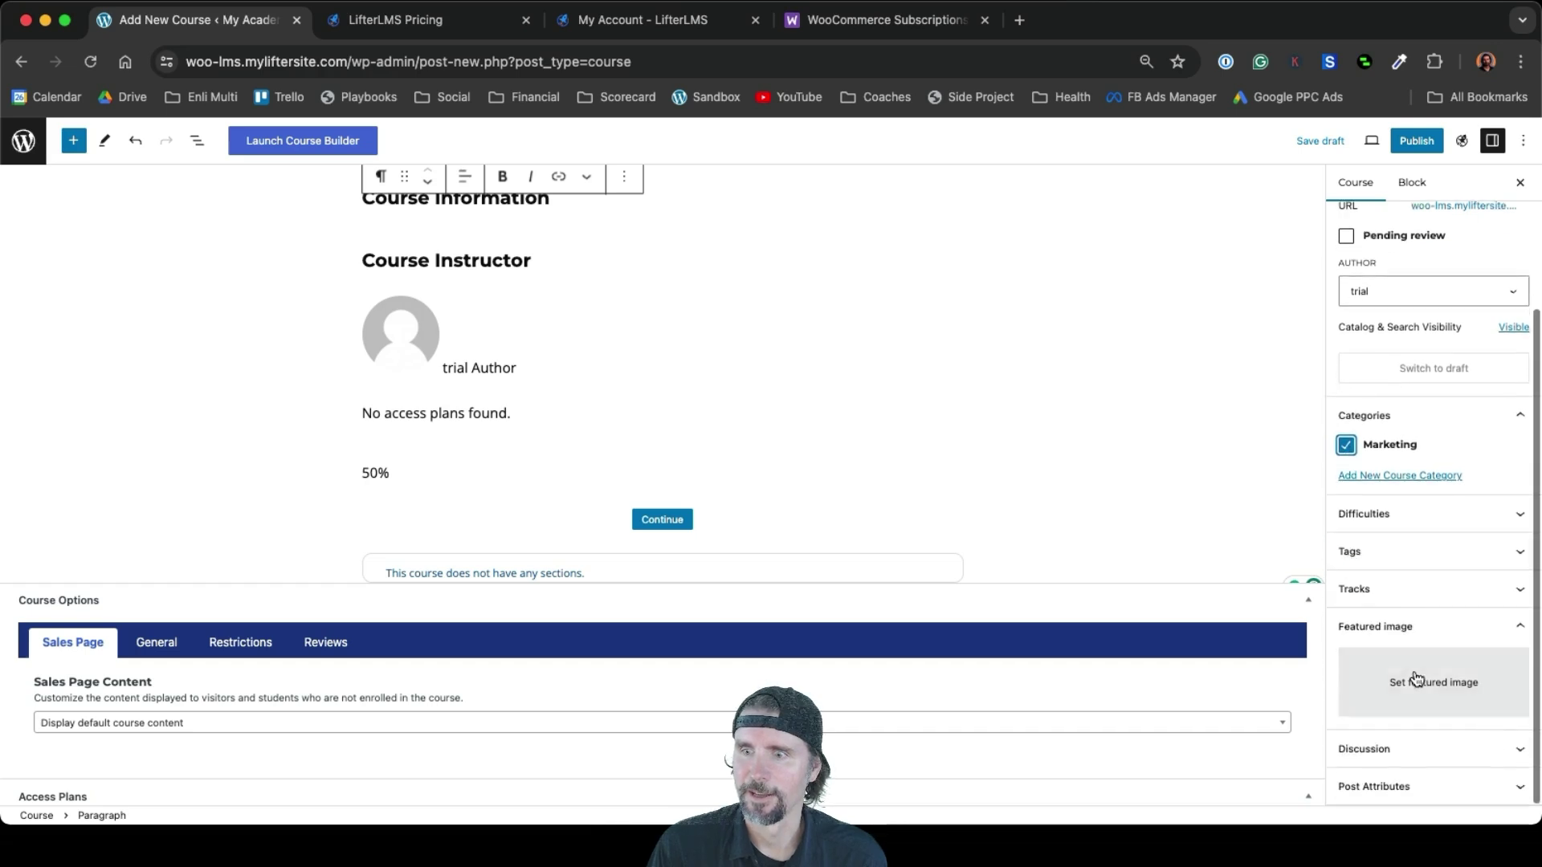
click(1415, 682)
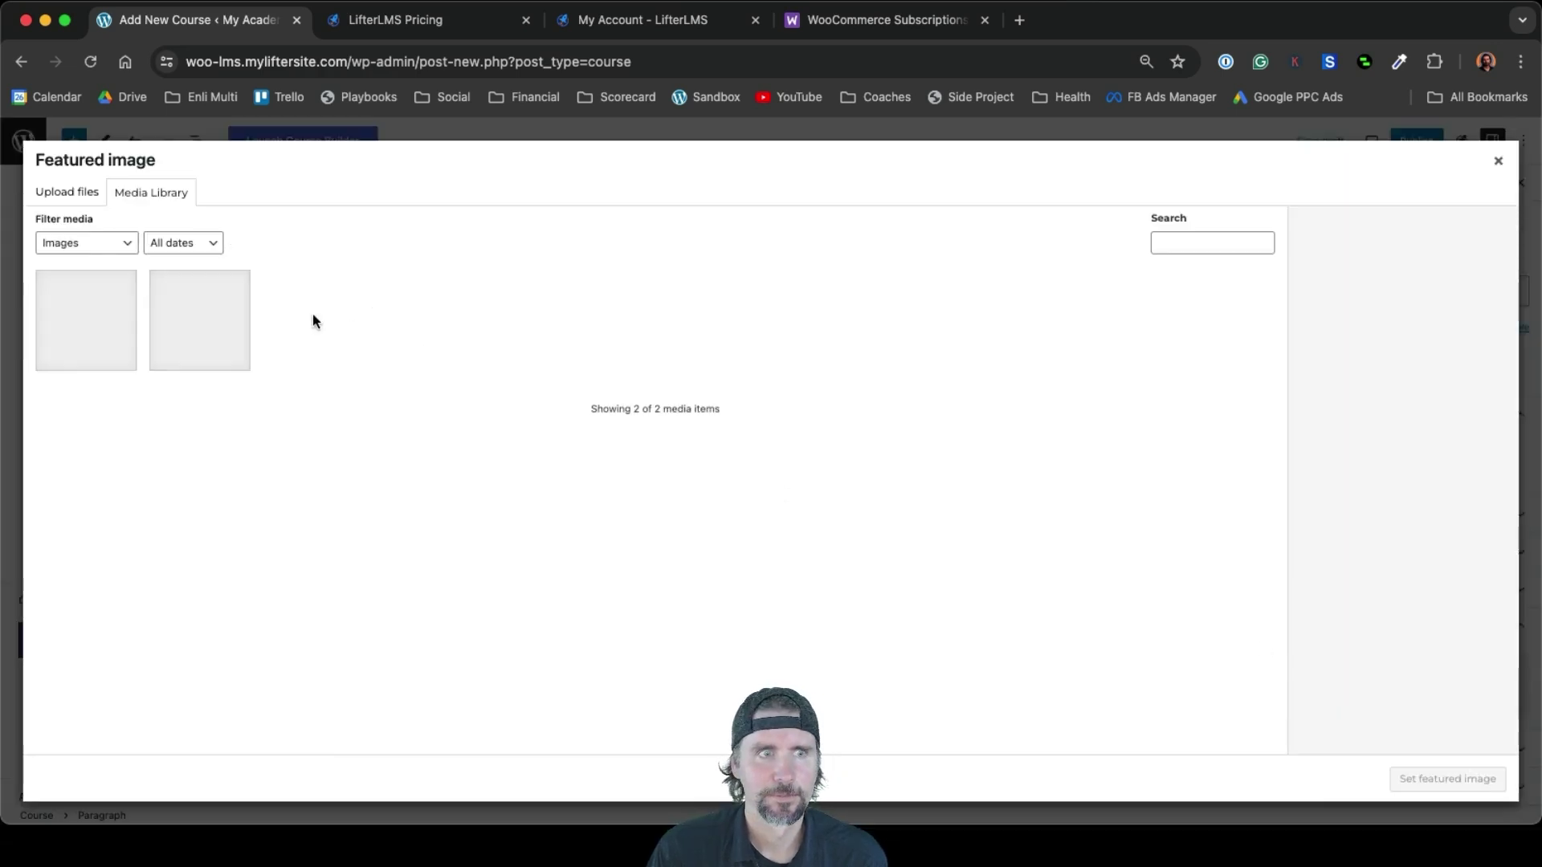
Upload Paid Advertising.jpg from the computer and set it as the course's featured image
click(66, 191)
click(737, 458)
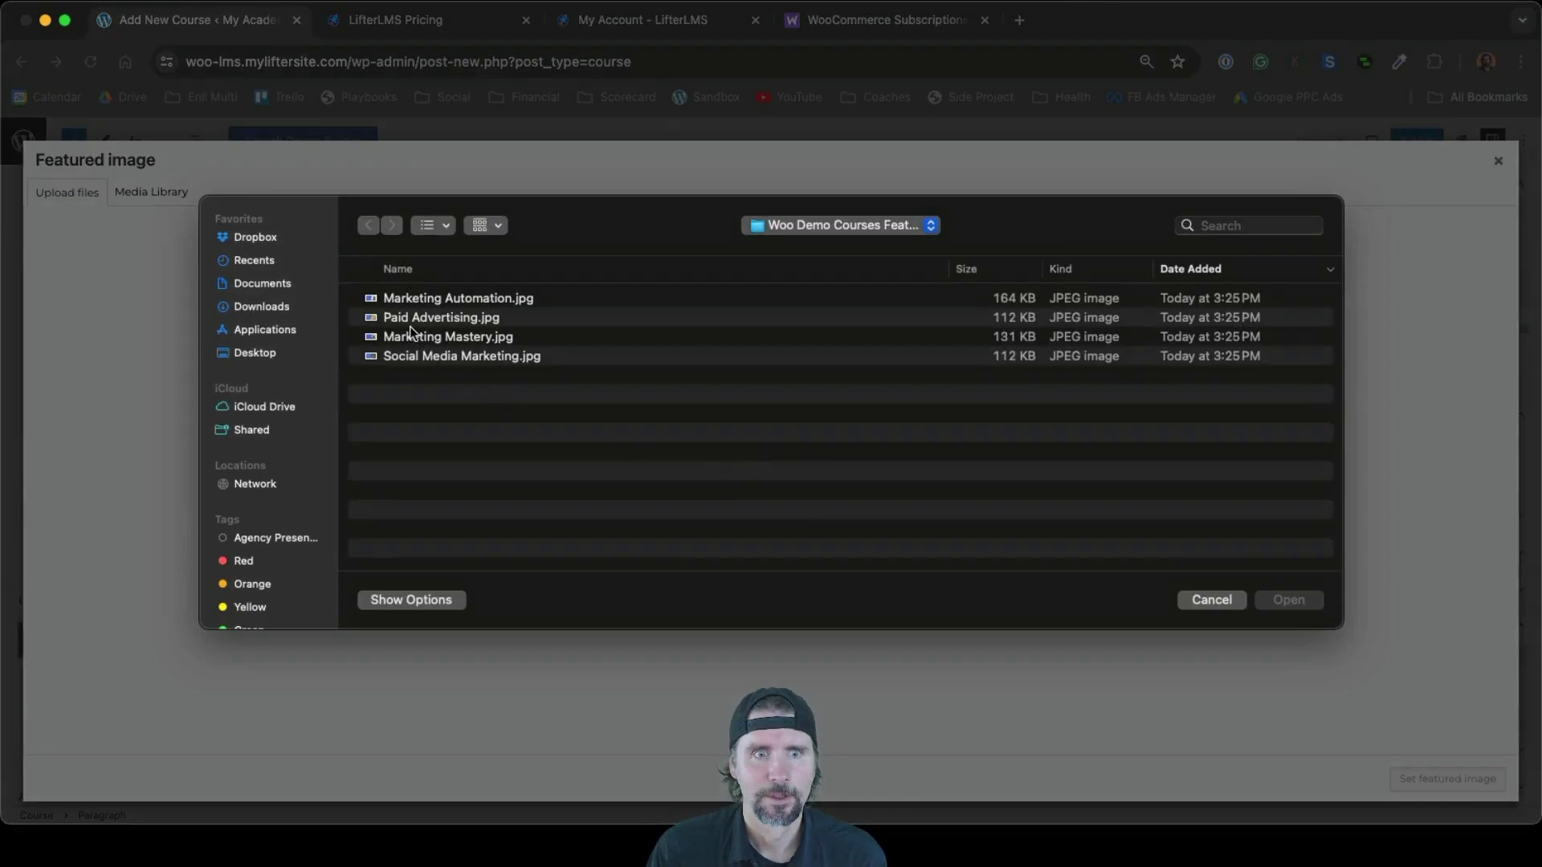
click(411, 325)
click(1277, 598)
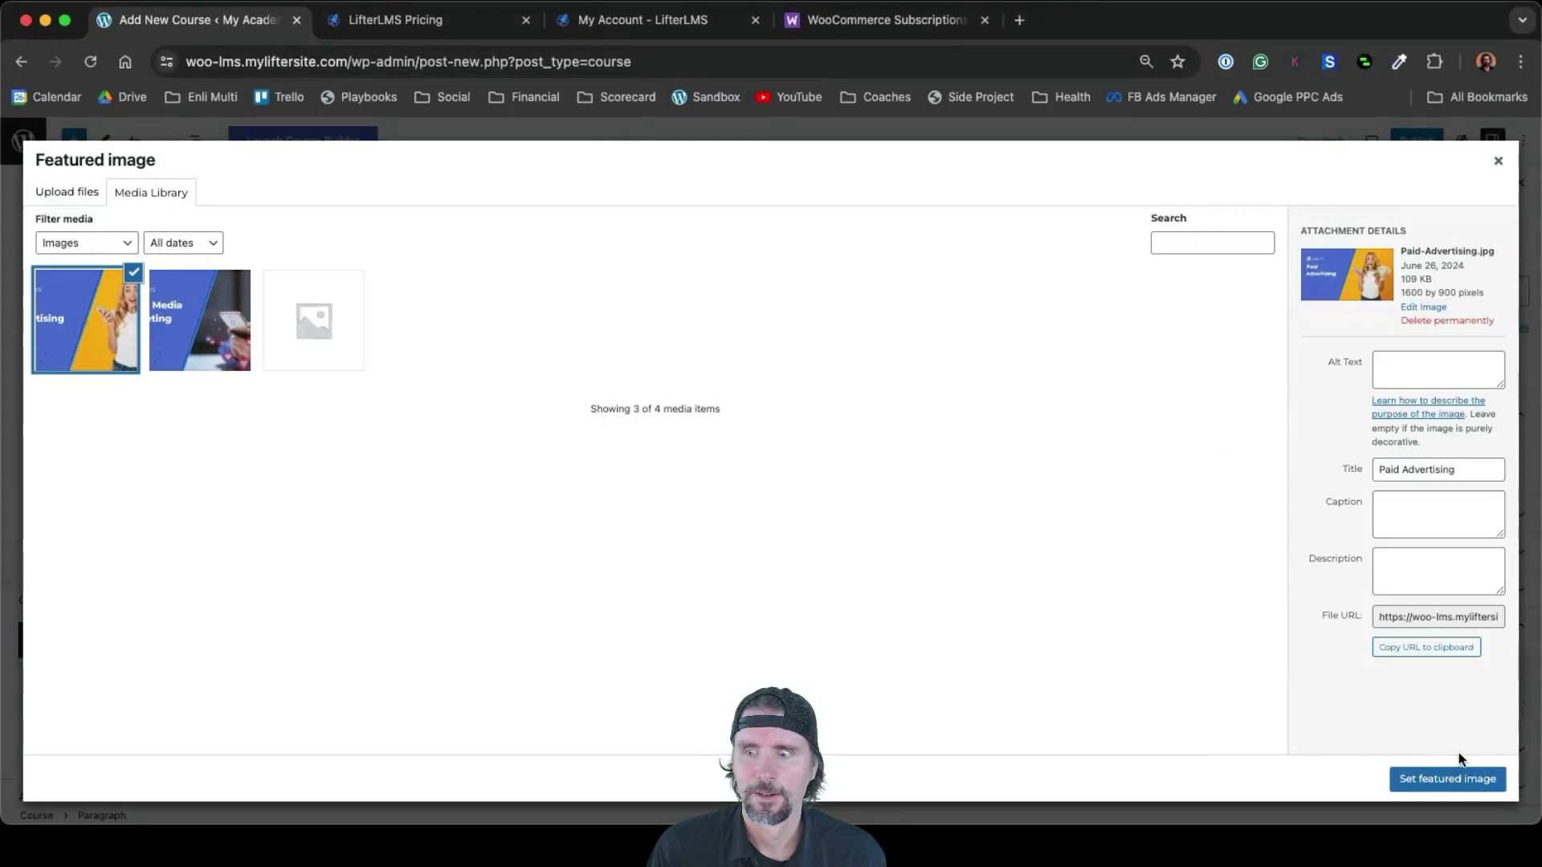
click(1446, 777)
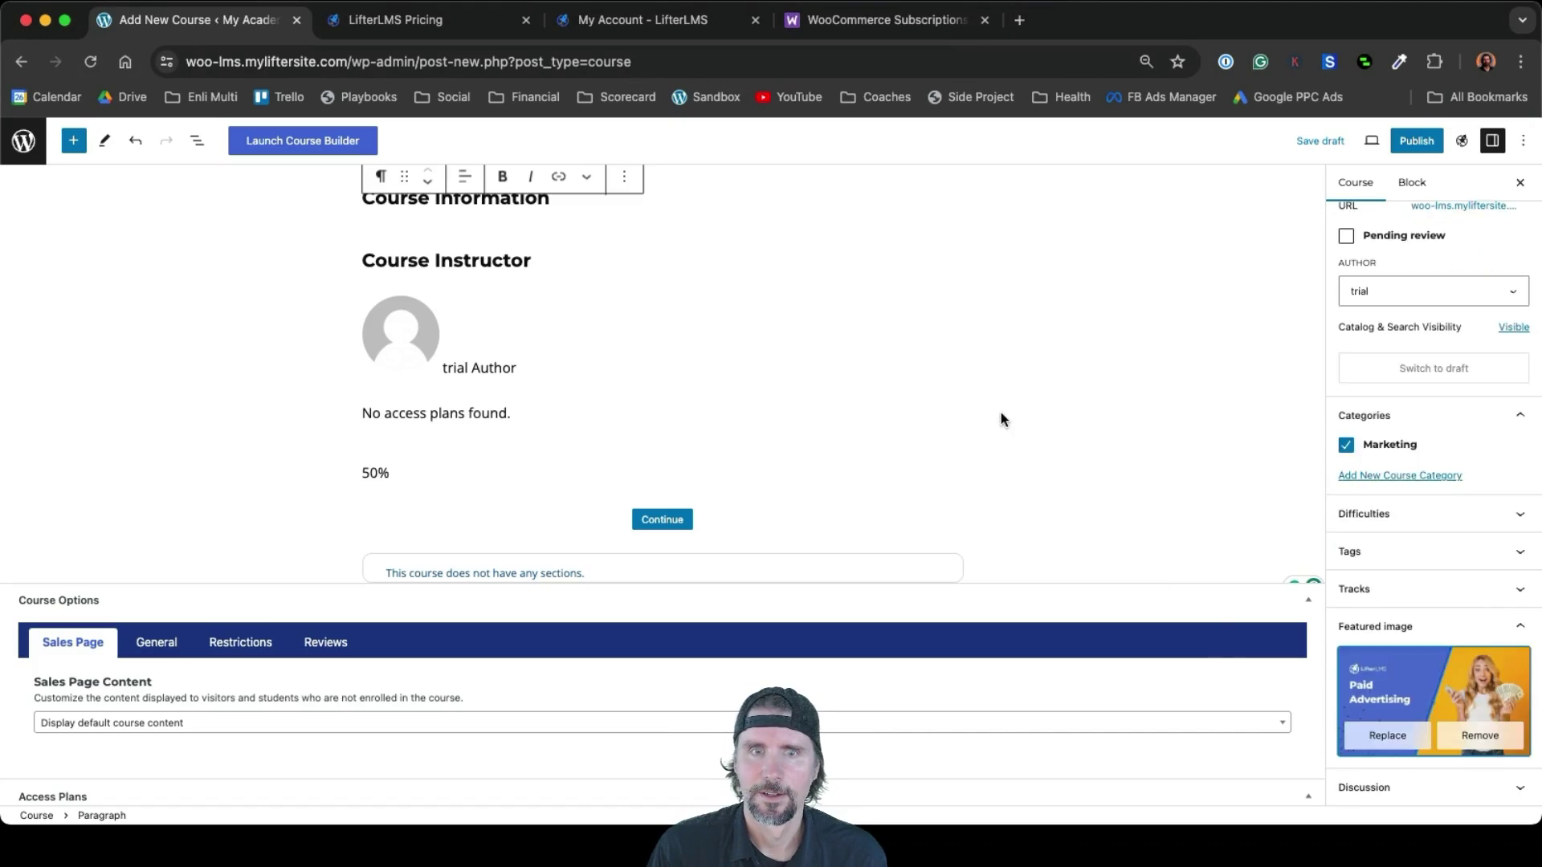
scroll(1001, 412, up, 3)
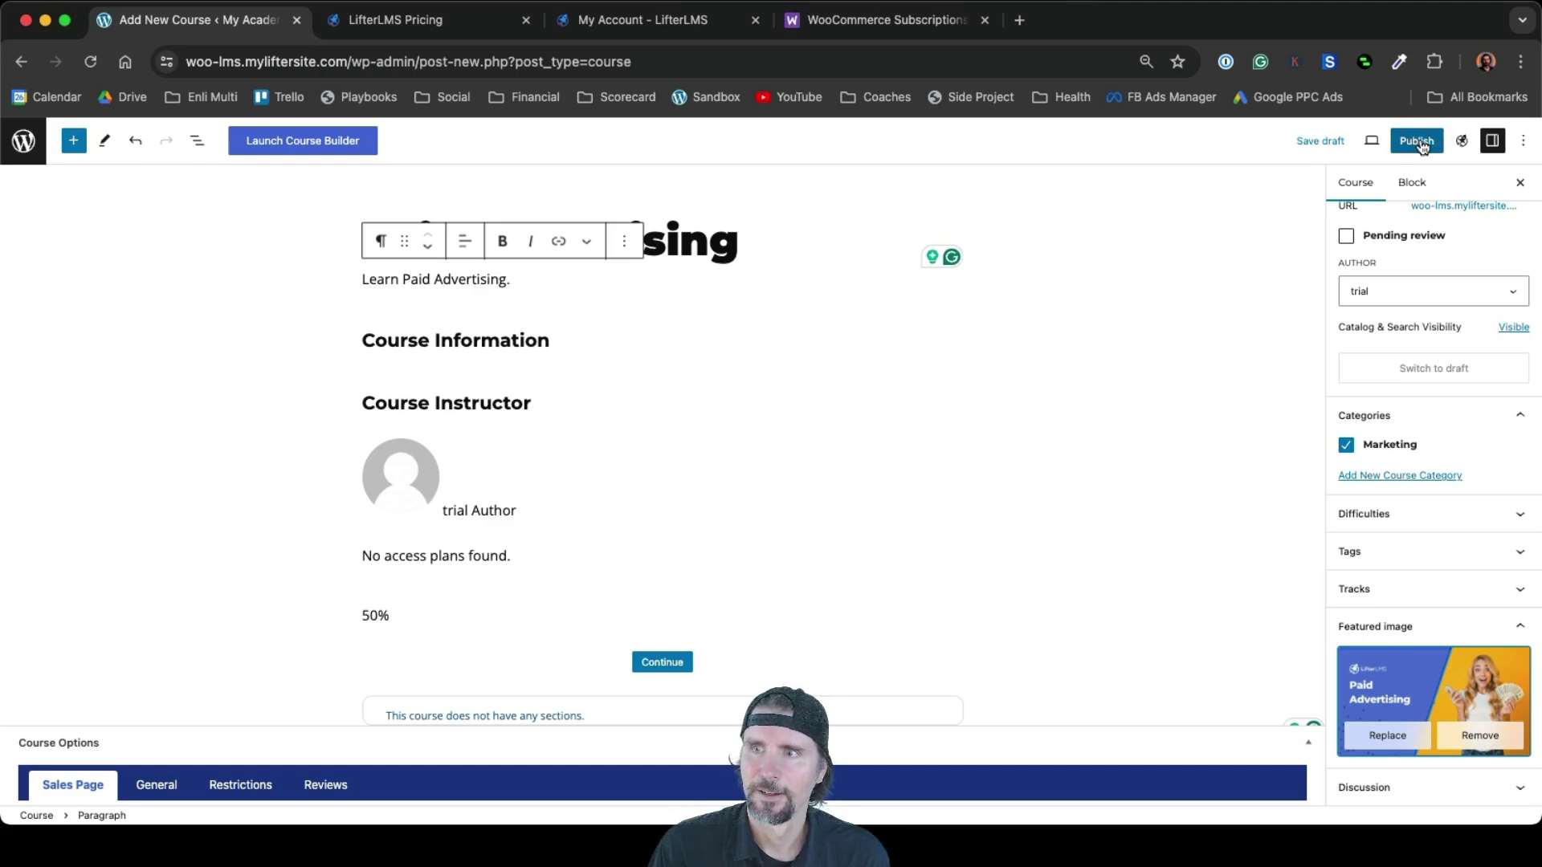
Publish the Paid Advertising course and view its live course page
click(1418, 142)
click(1398, 142)
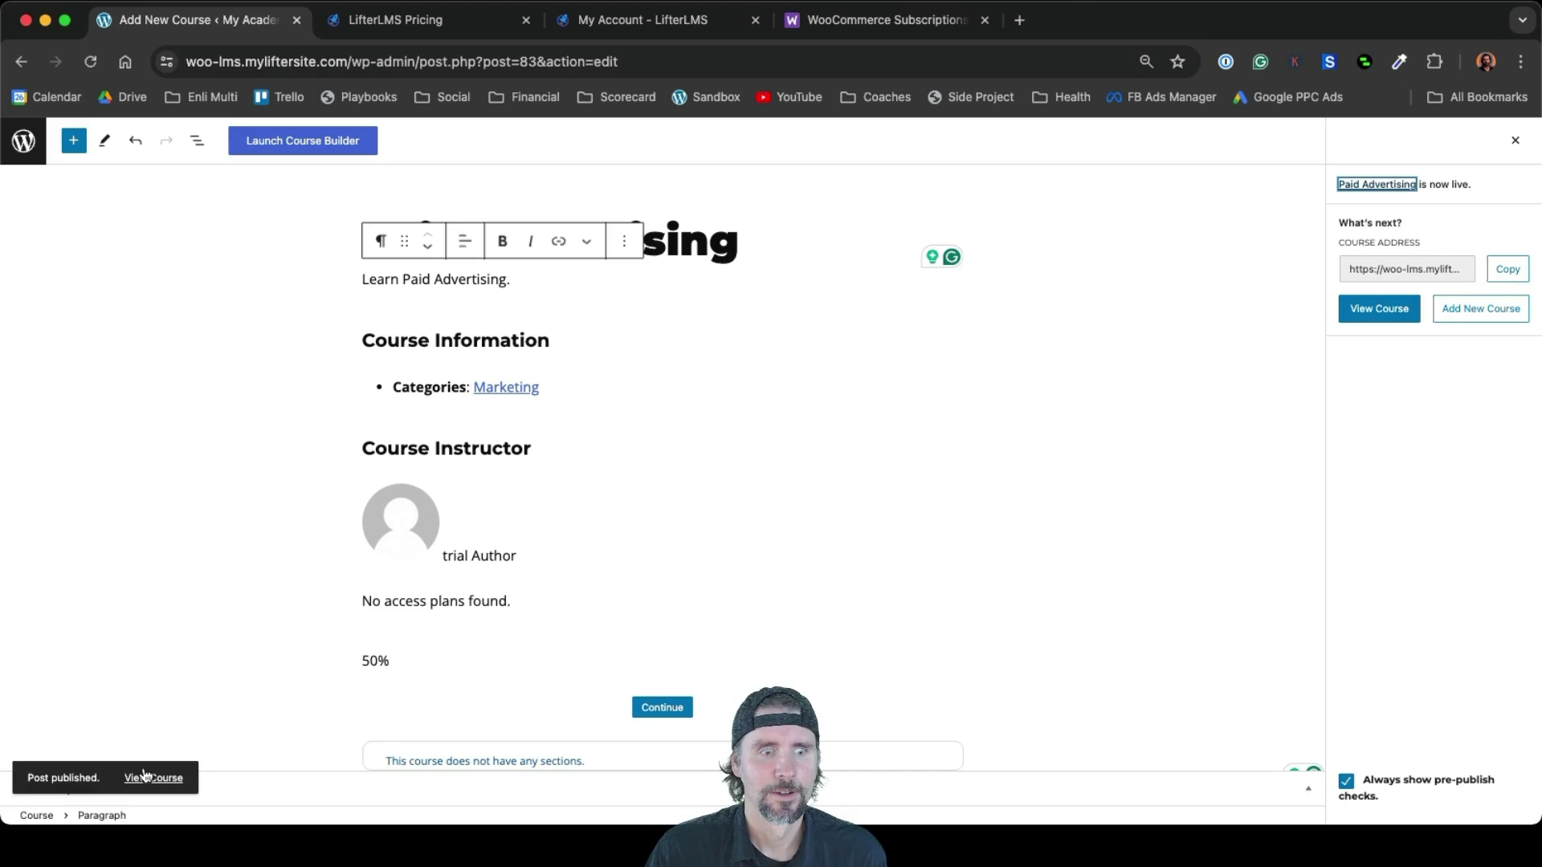
click(145, 777)
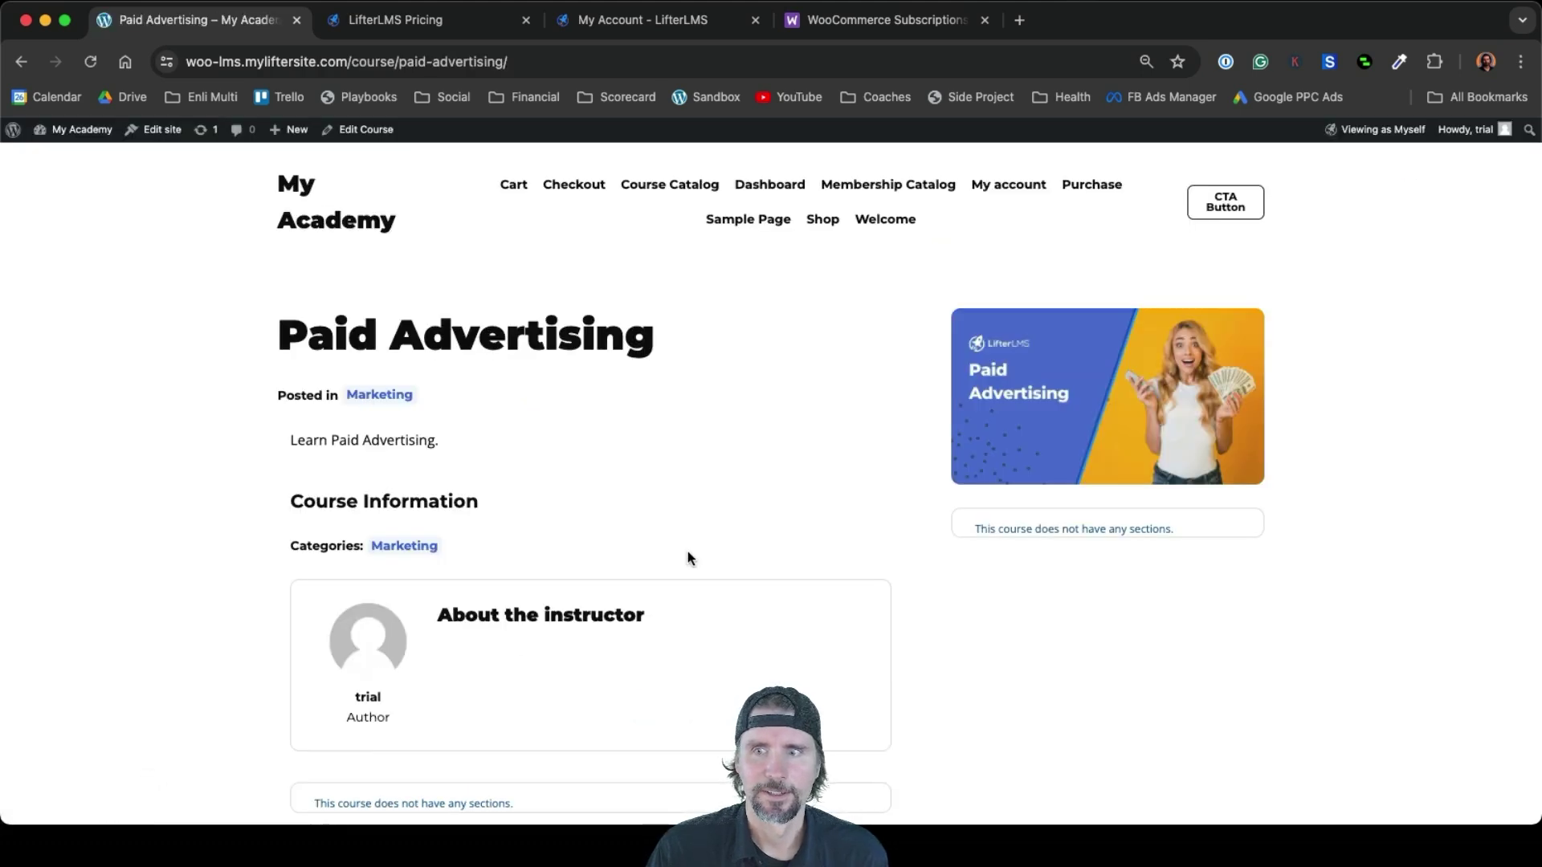
Show the Course Catalog listing Paid Advertising beside Social Media Marketing
scroll(687, 551, down, 3)
scroll(688, 551, up, 3)
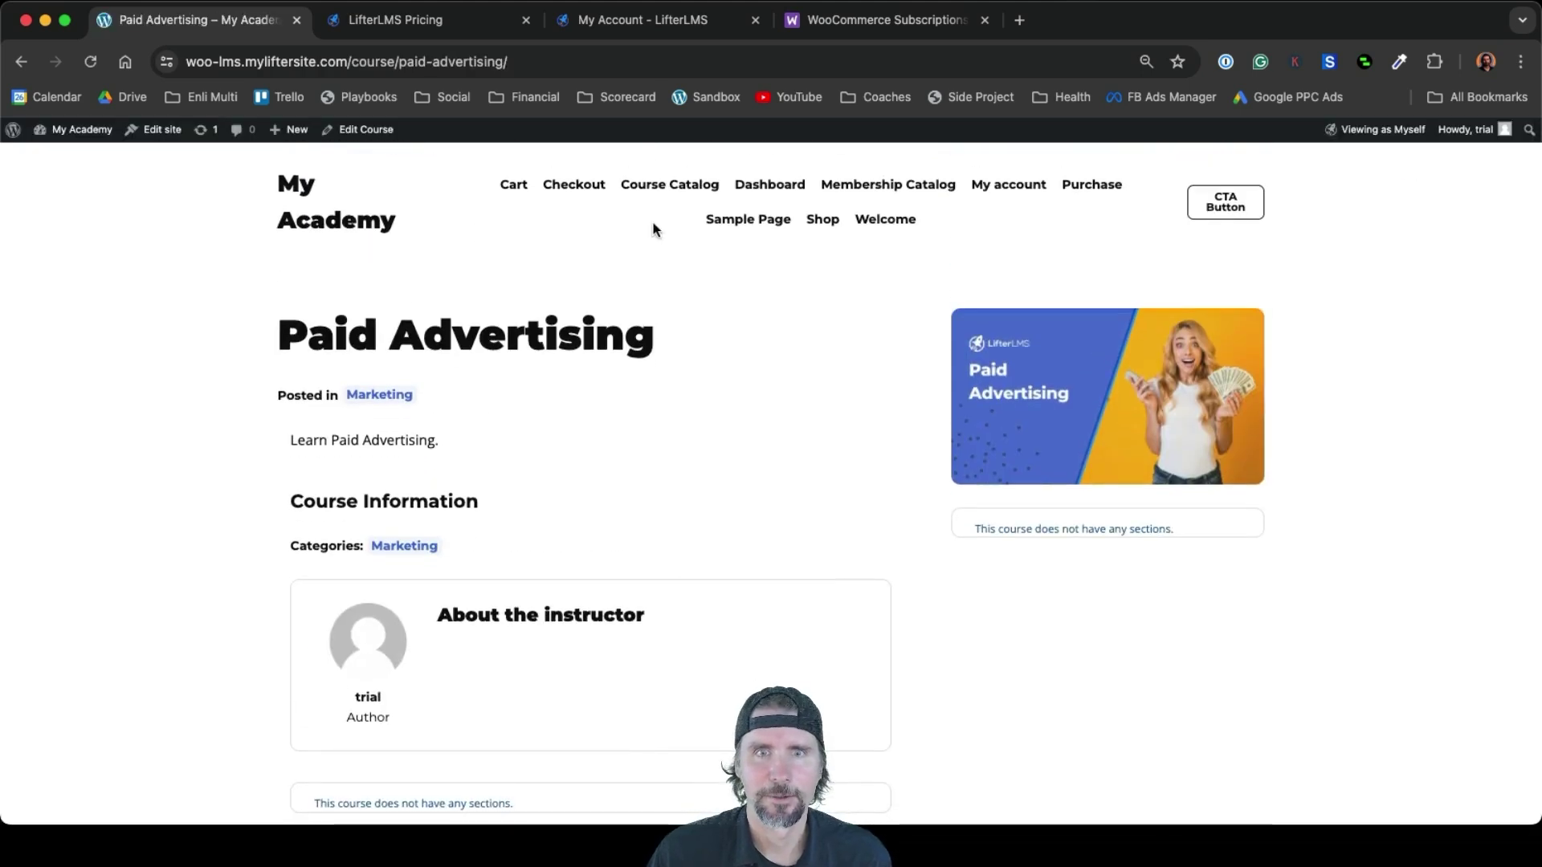
click(645, 185)
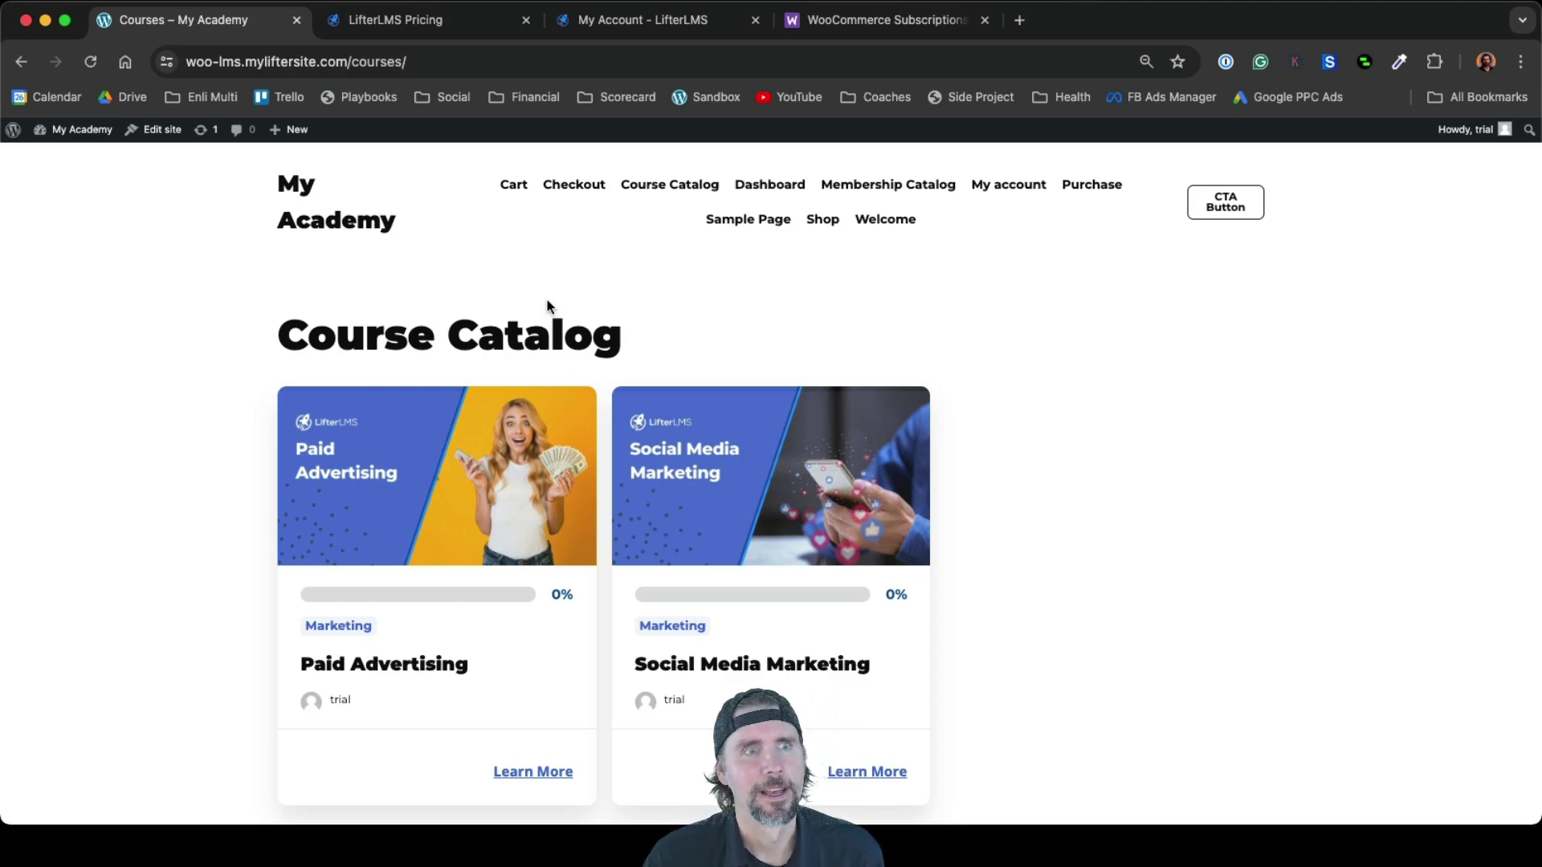
mouse_move(289, 131)
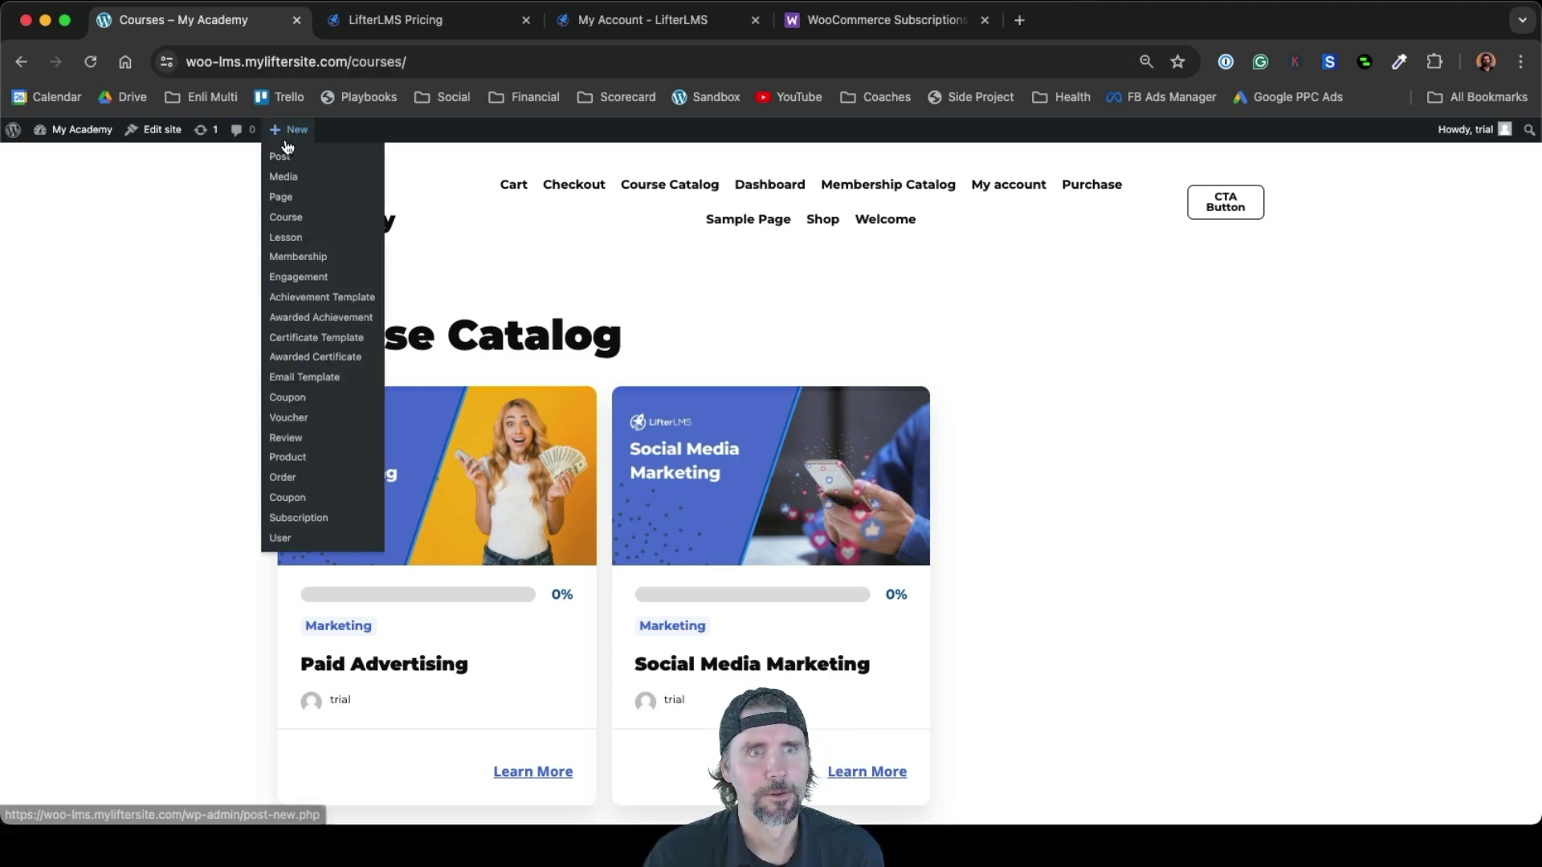
Create a course titled 'Marketing Automation' with the description 'Learn marketing automation.'
click(295, 225)
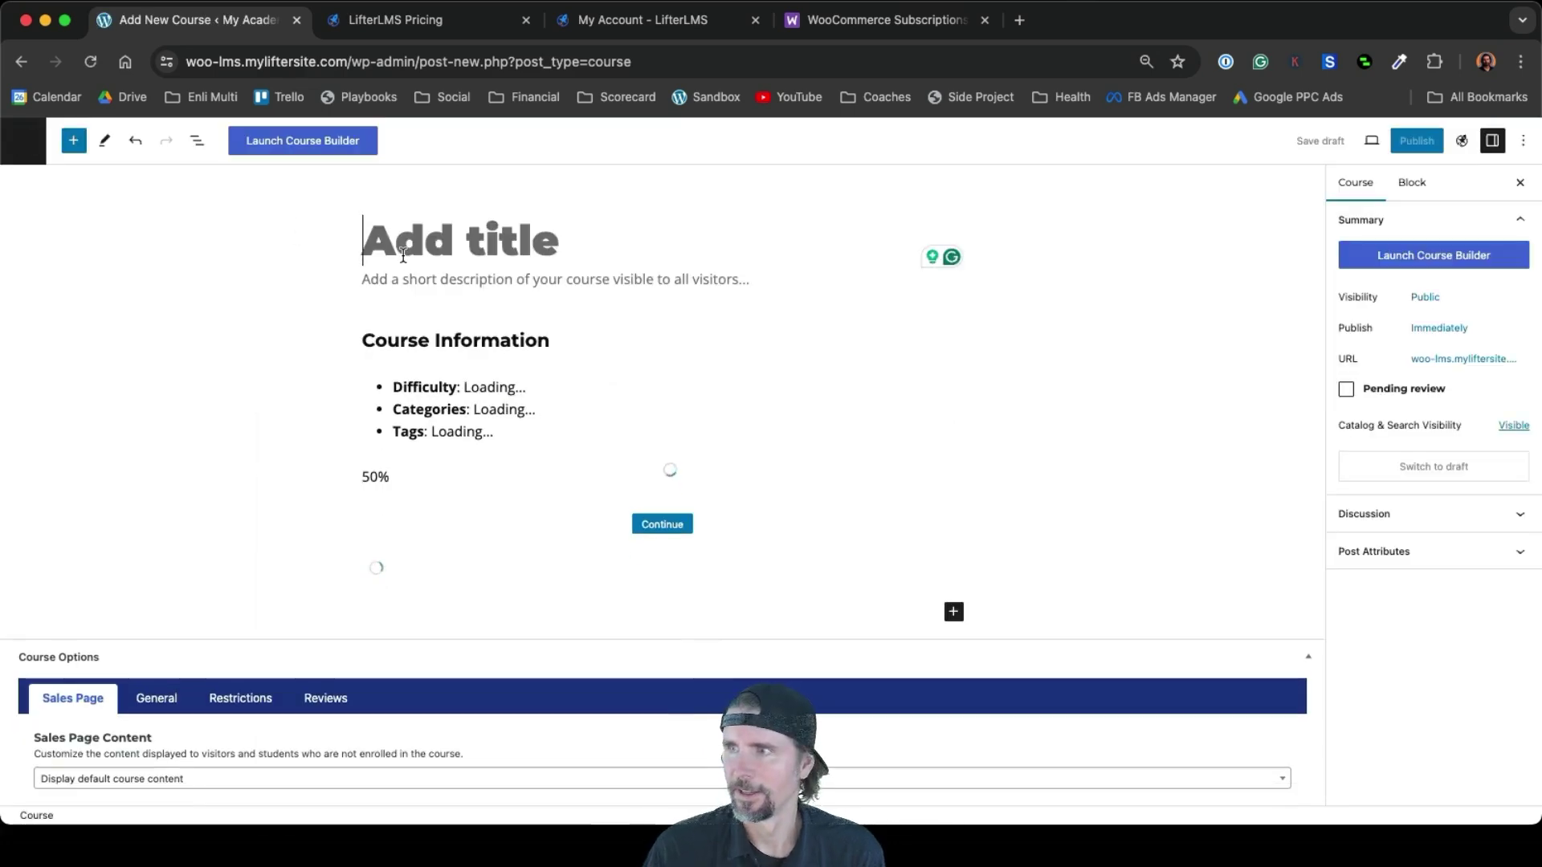
text(Mar)
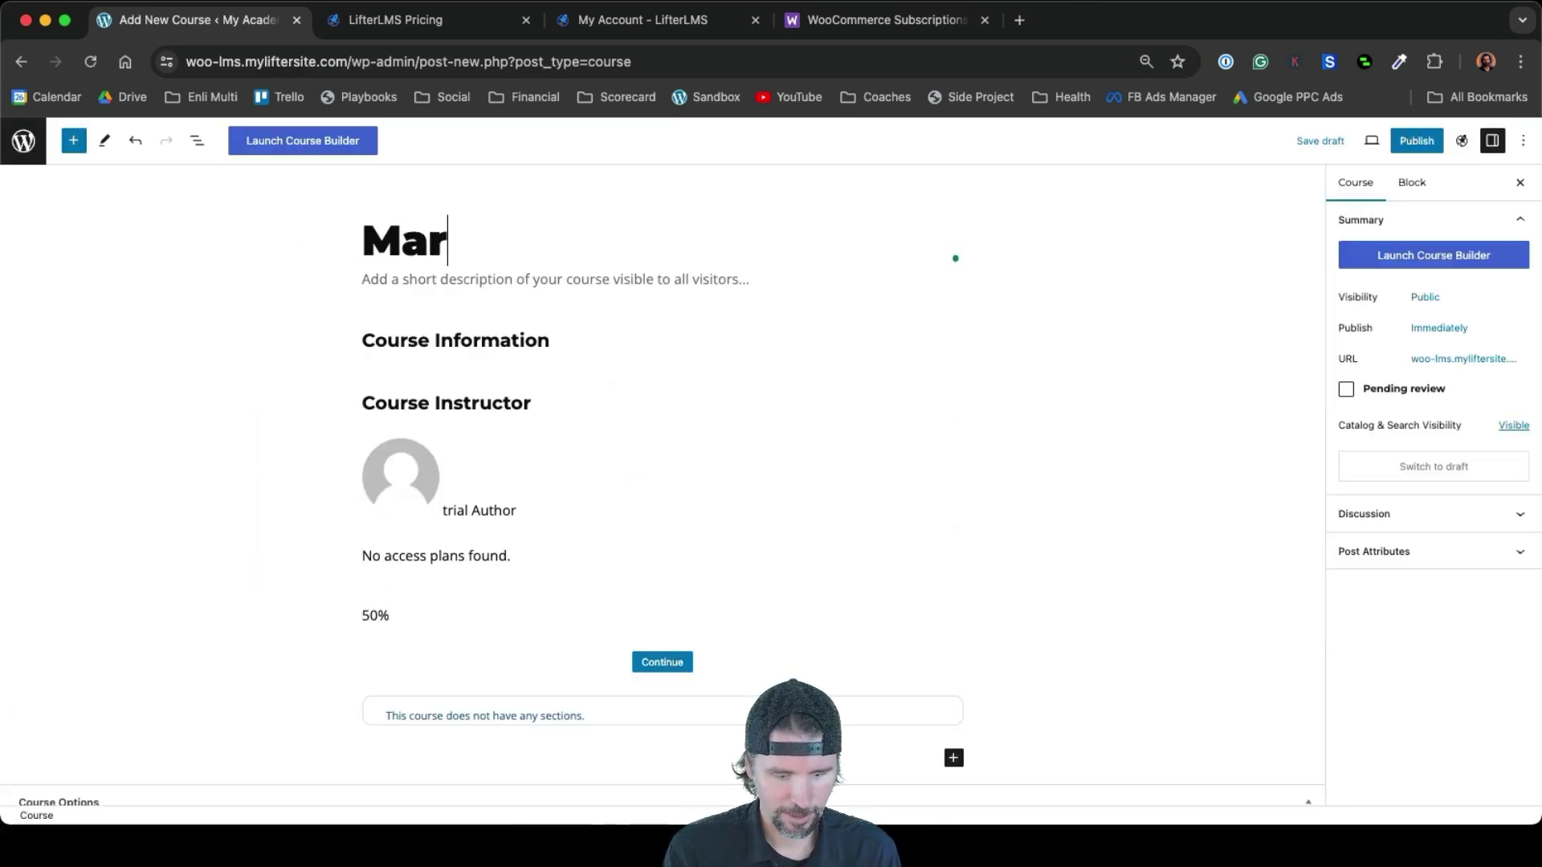
text(keting Automation)
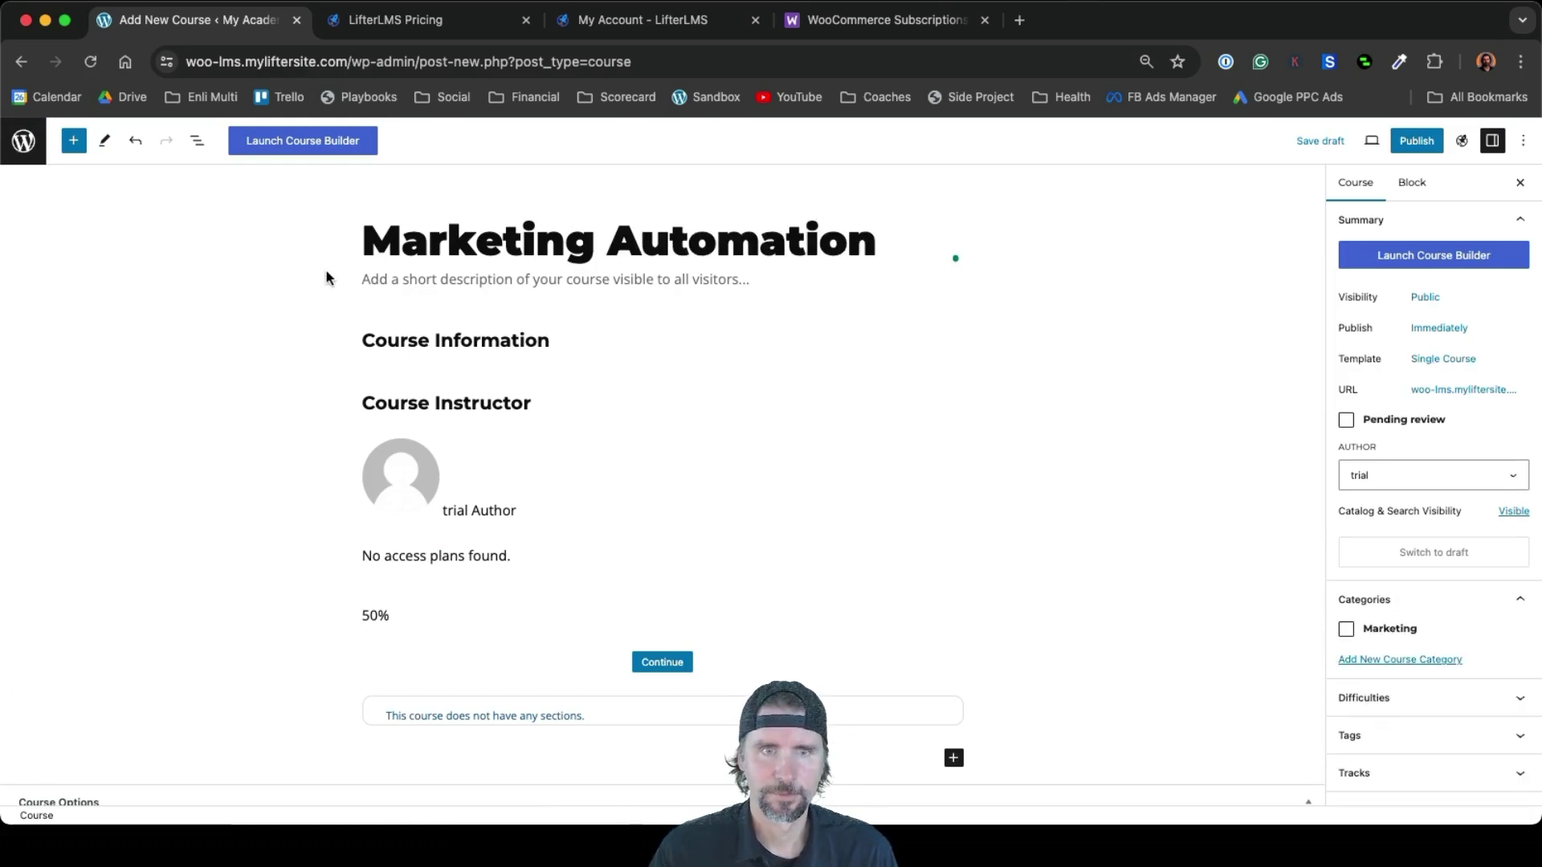
click(374, 281)
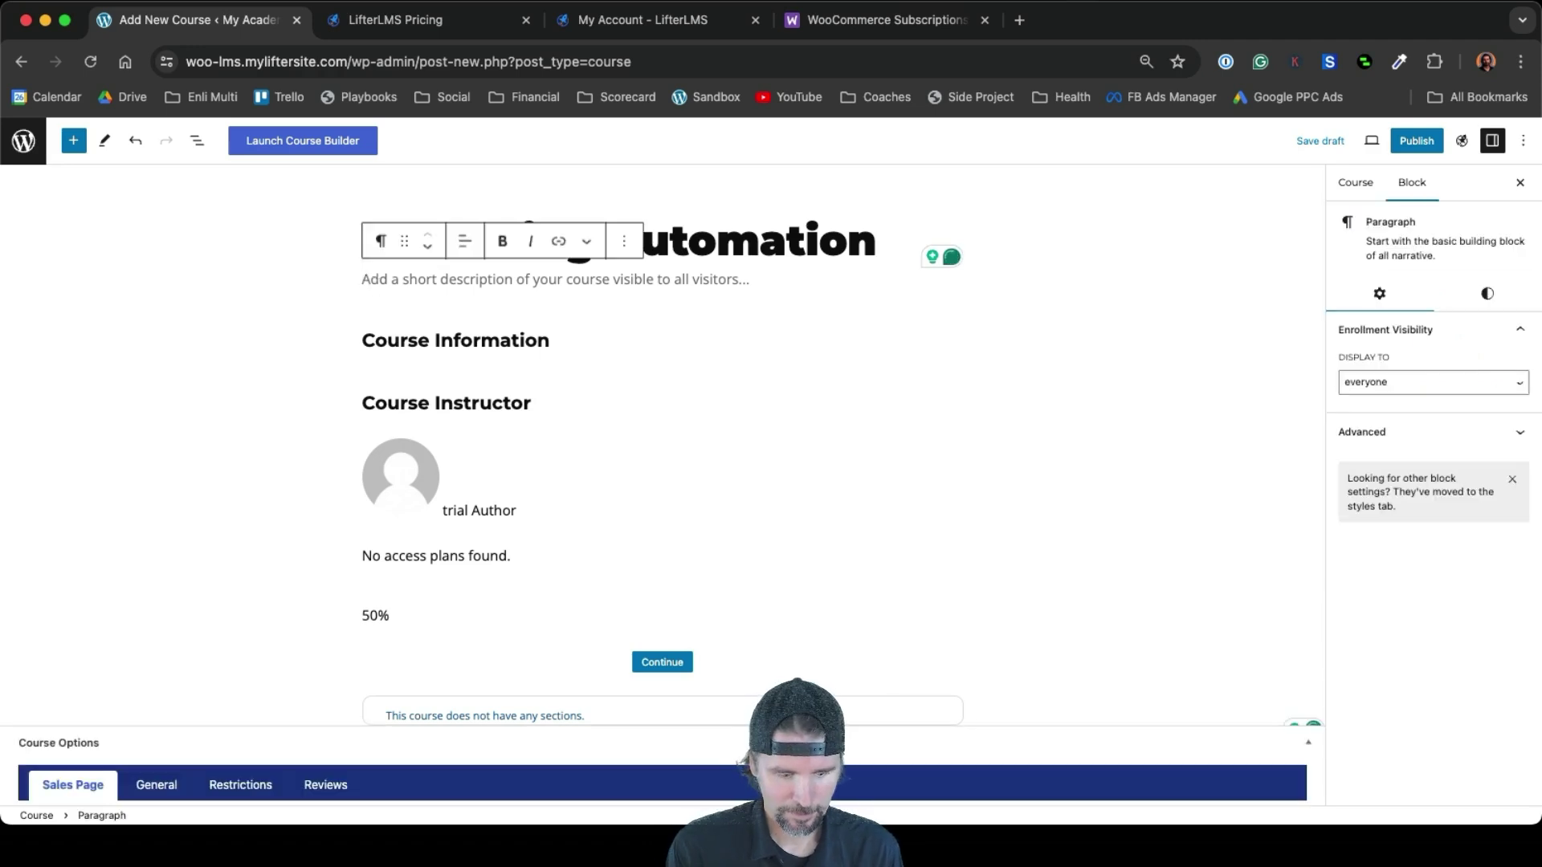
text(Learn m)
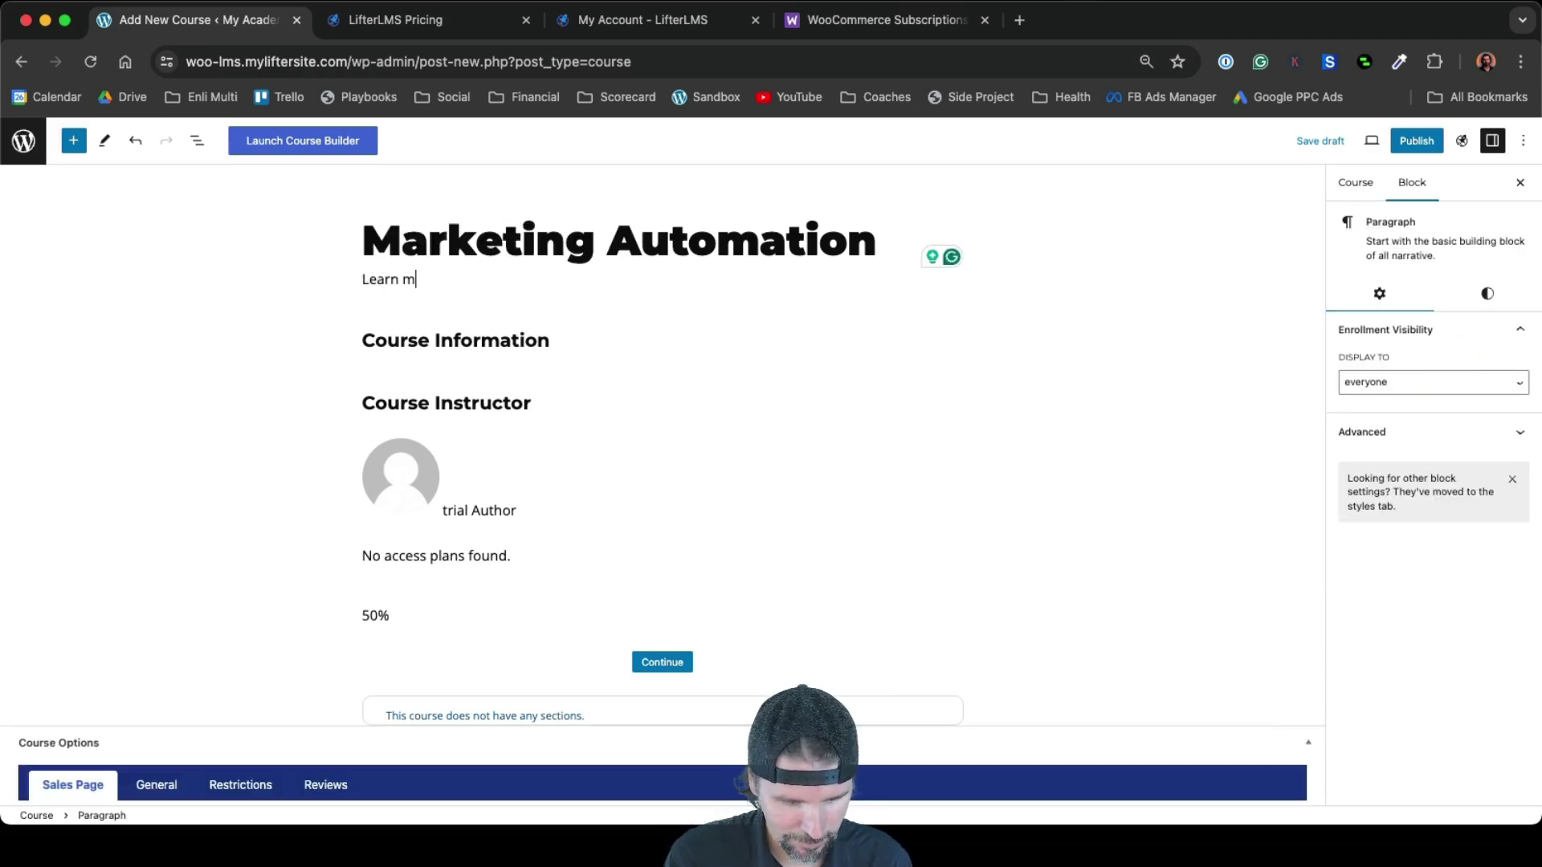
text(arketing auto)
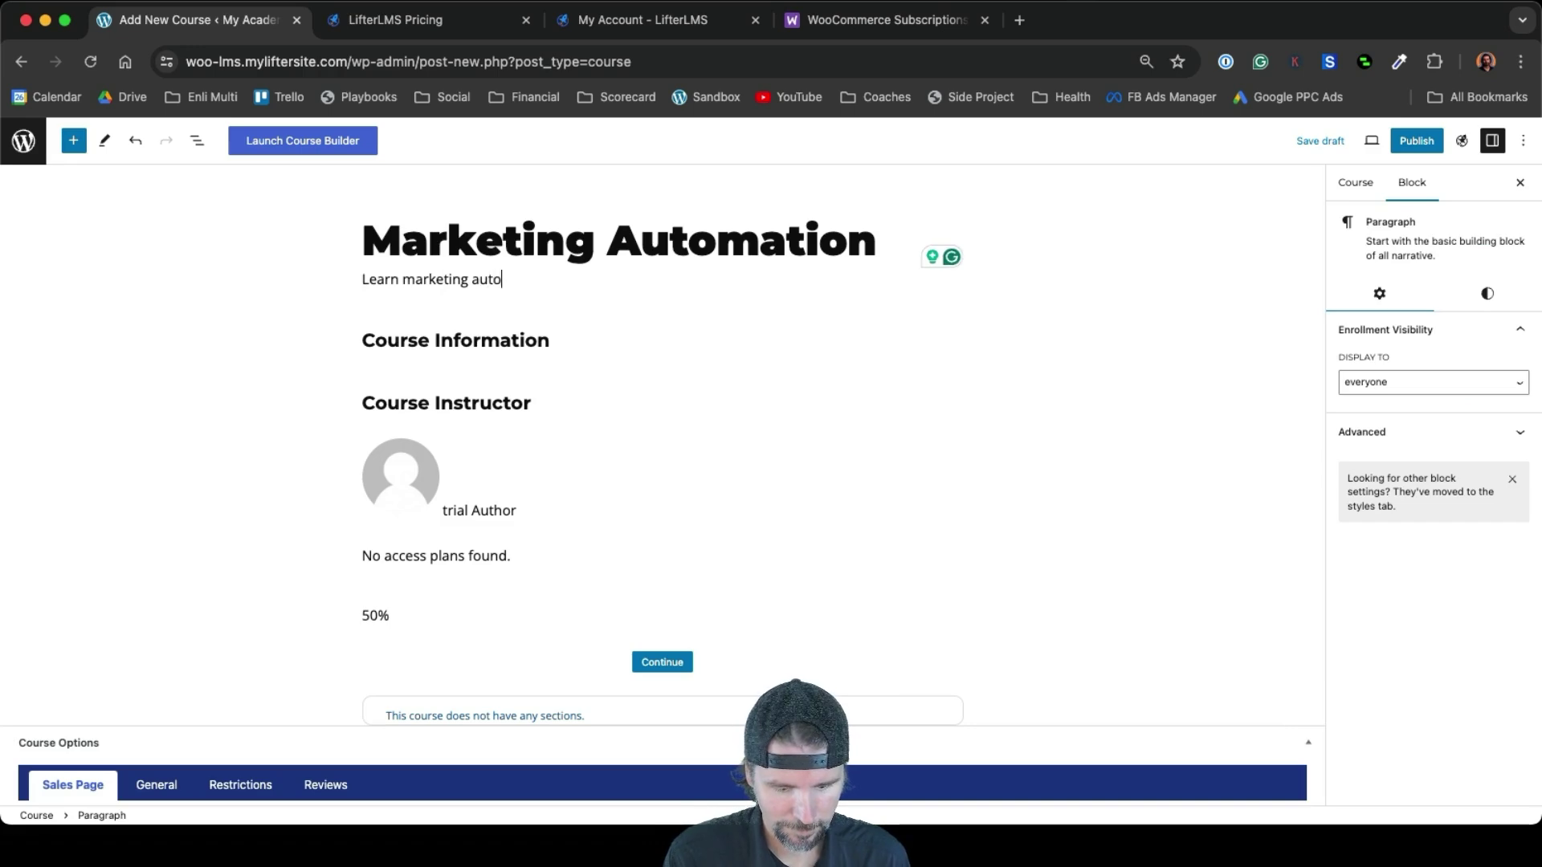
text(mation.)
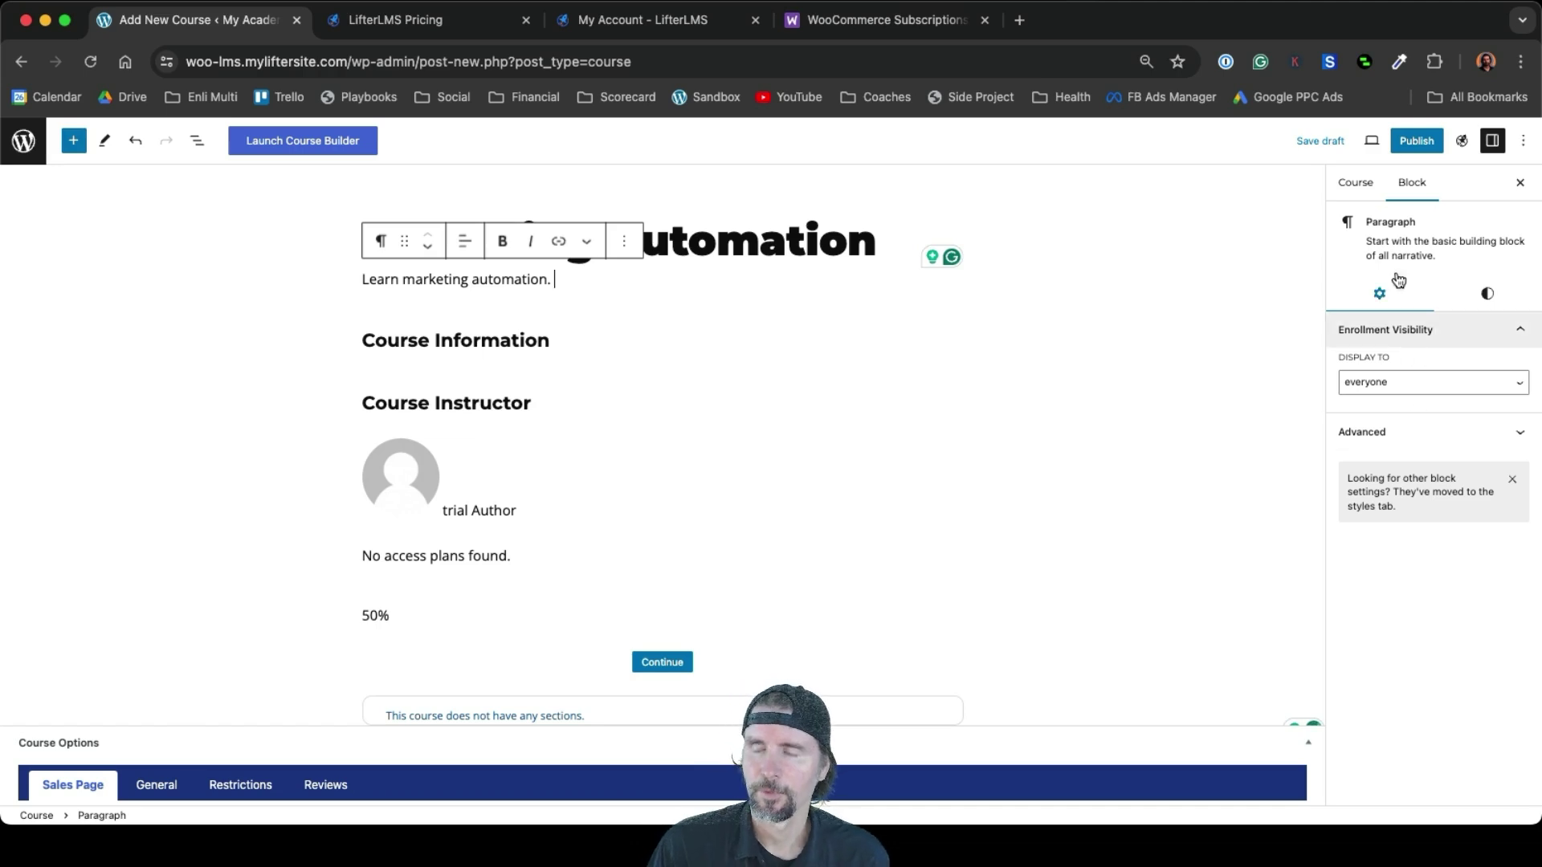
Tick the Marketing category in the course settings and begin setting a featured image
click(1357, 183)
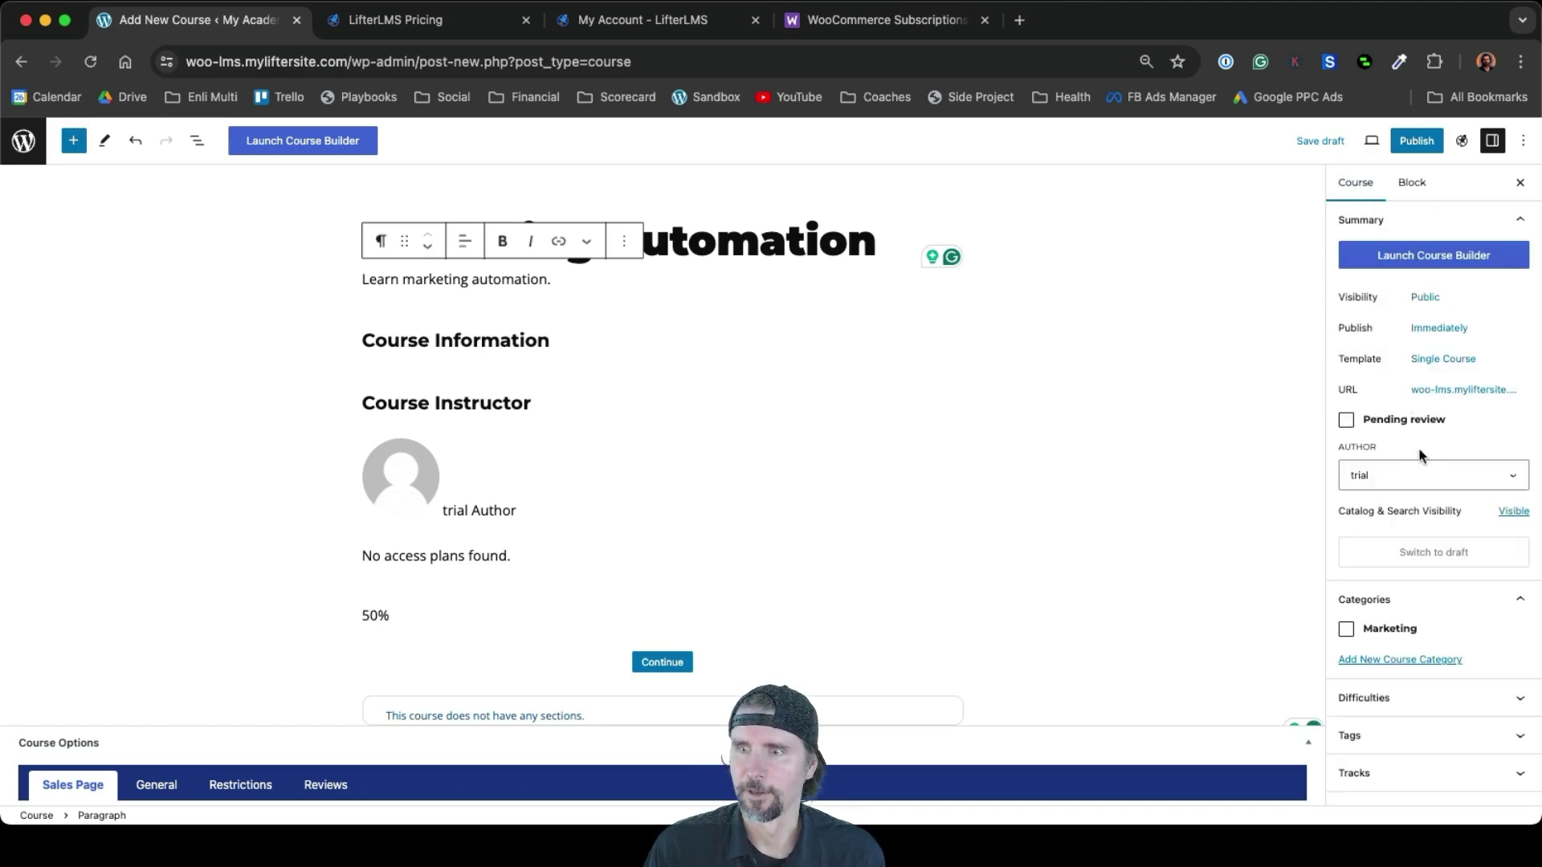
scroll(1404, 591, down, 5)
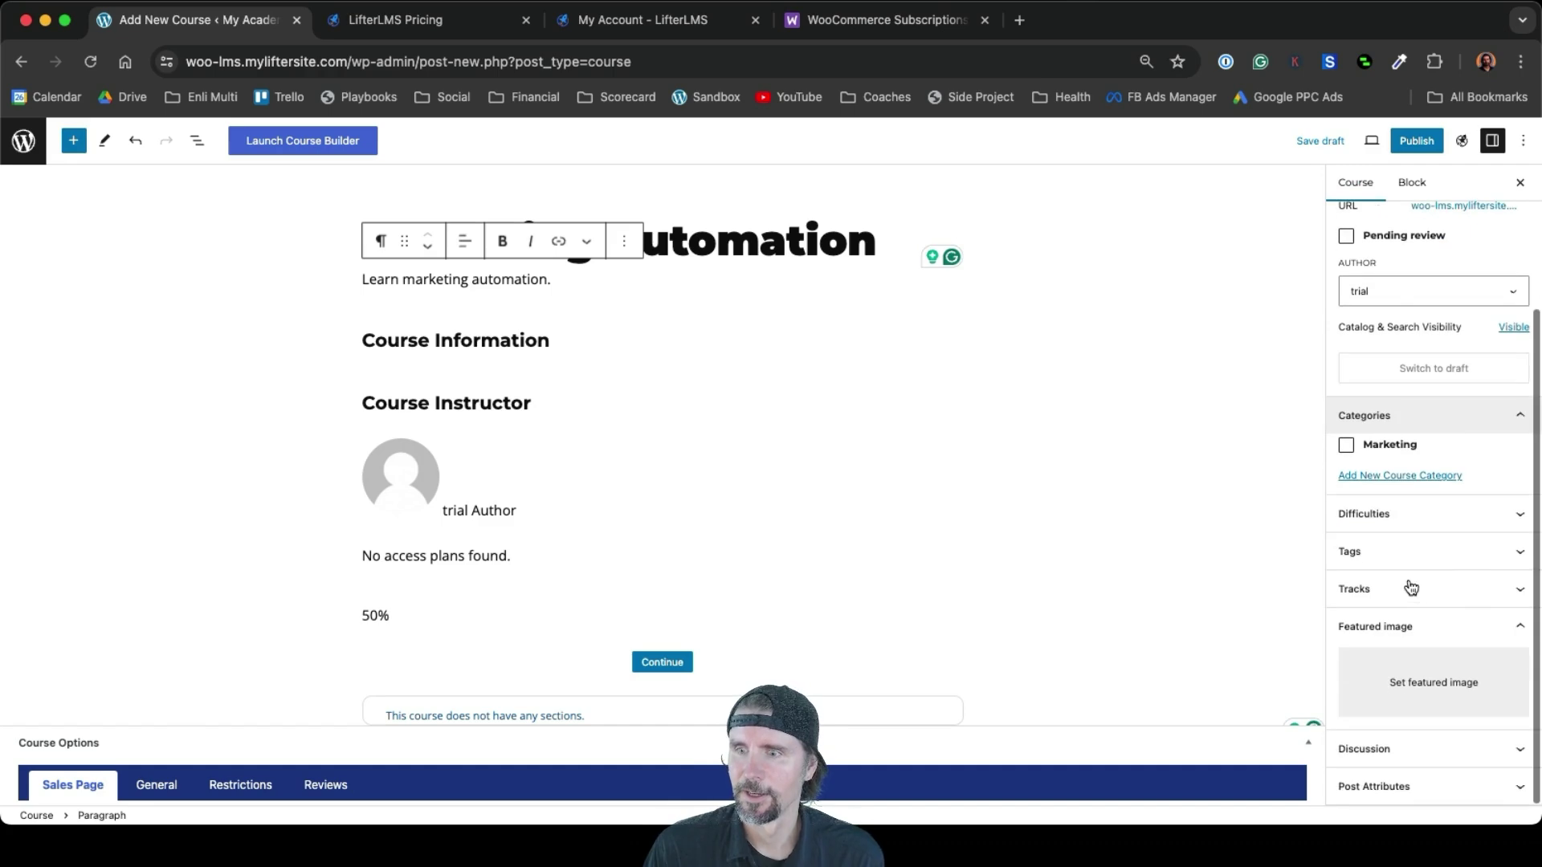
click(1346, 444)
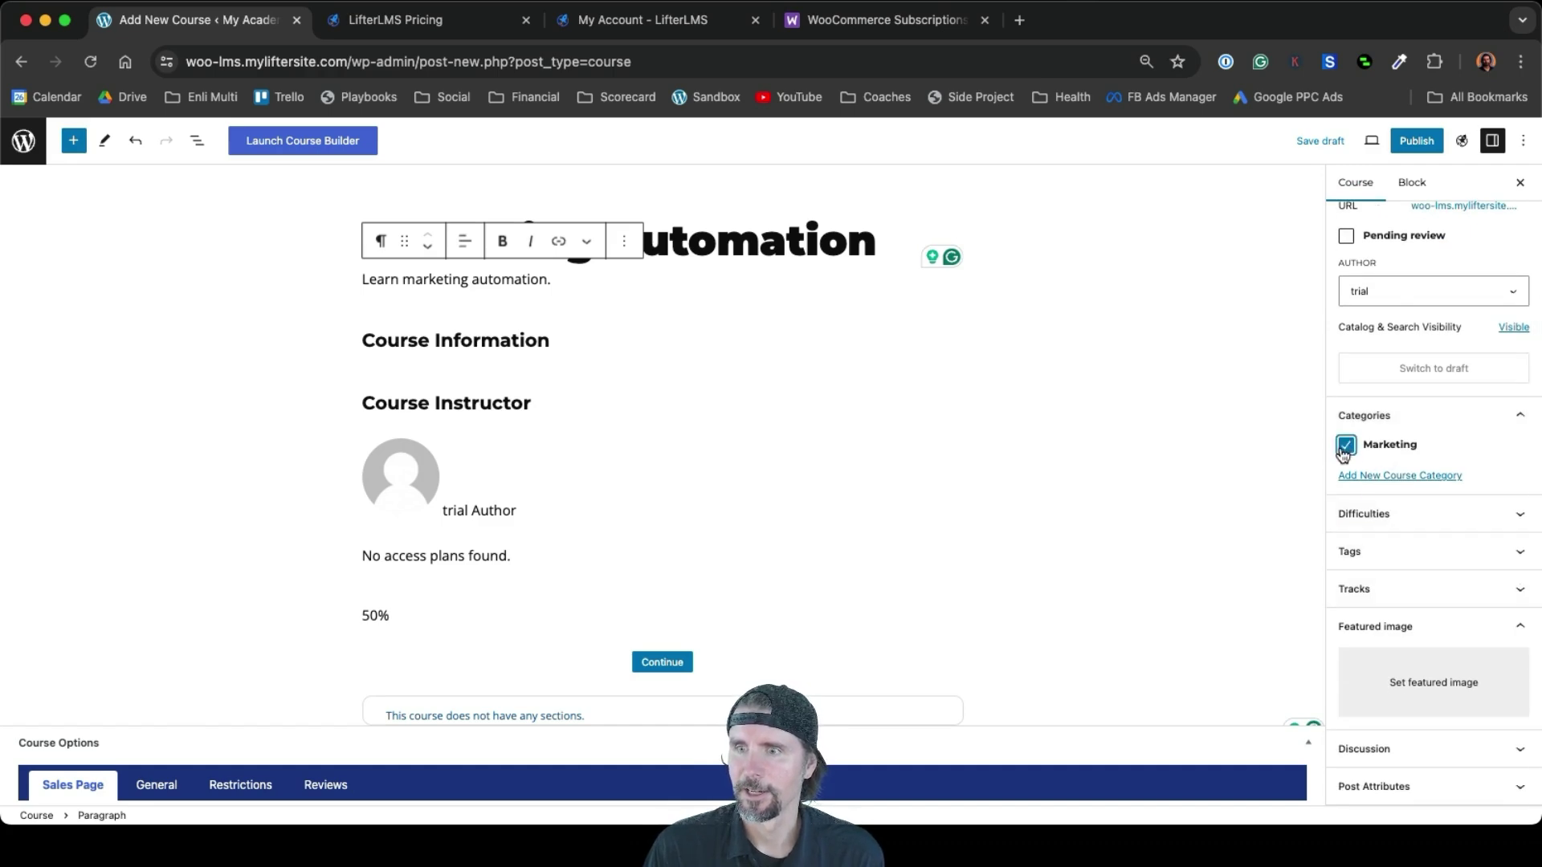
click(1420, 699)
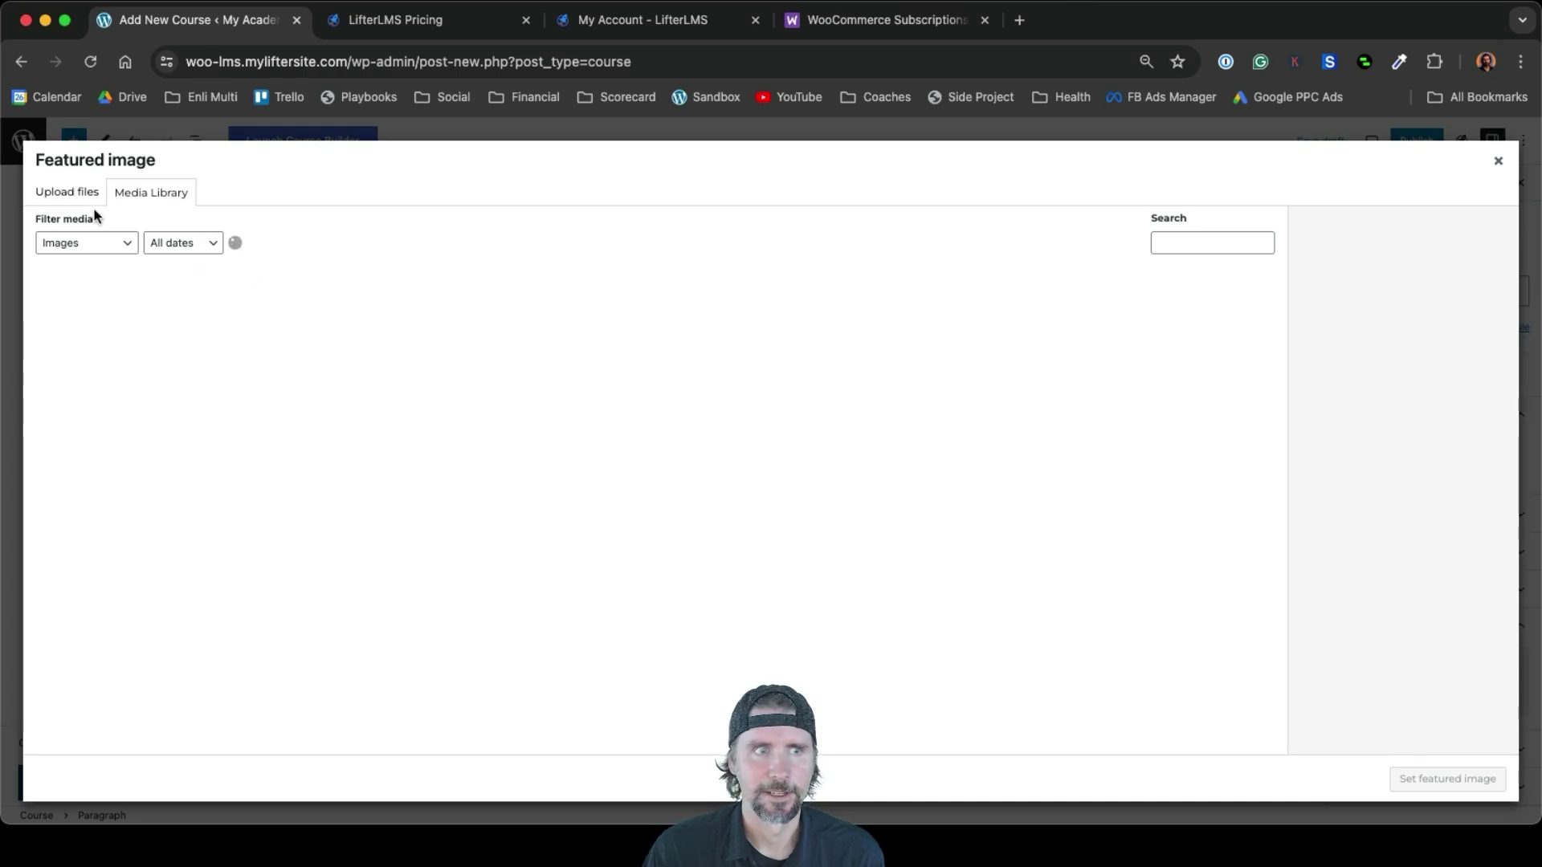
Upload Marketing Automation.jpg as the course's featured image and bring up the publish checks
click(70, 197)
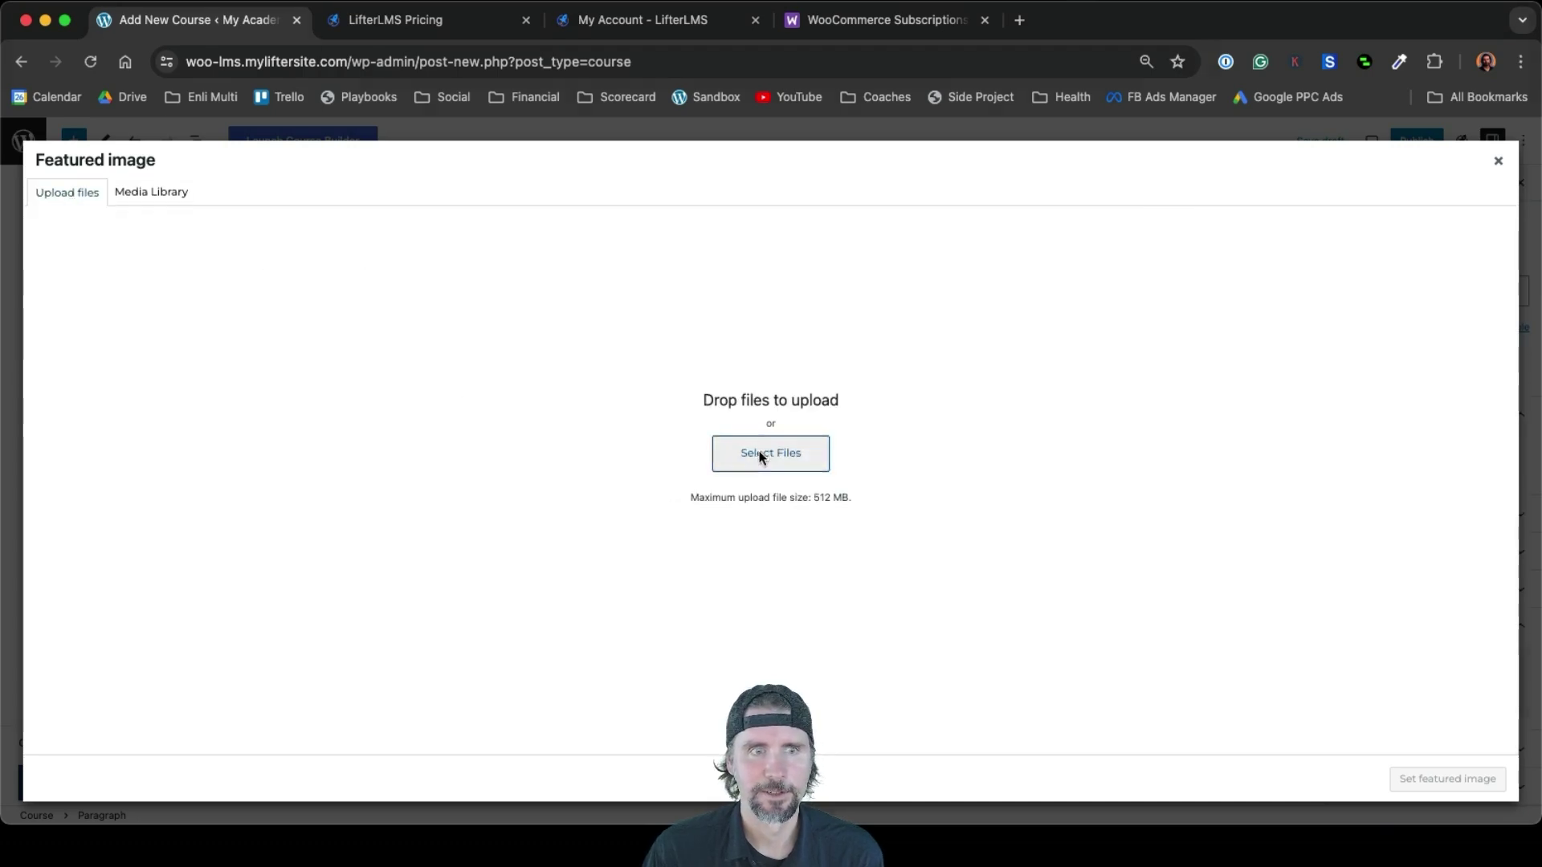
click(759, 450)
click(452, 301)
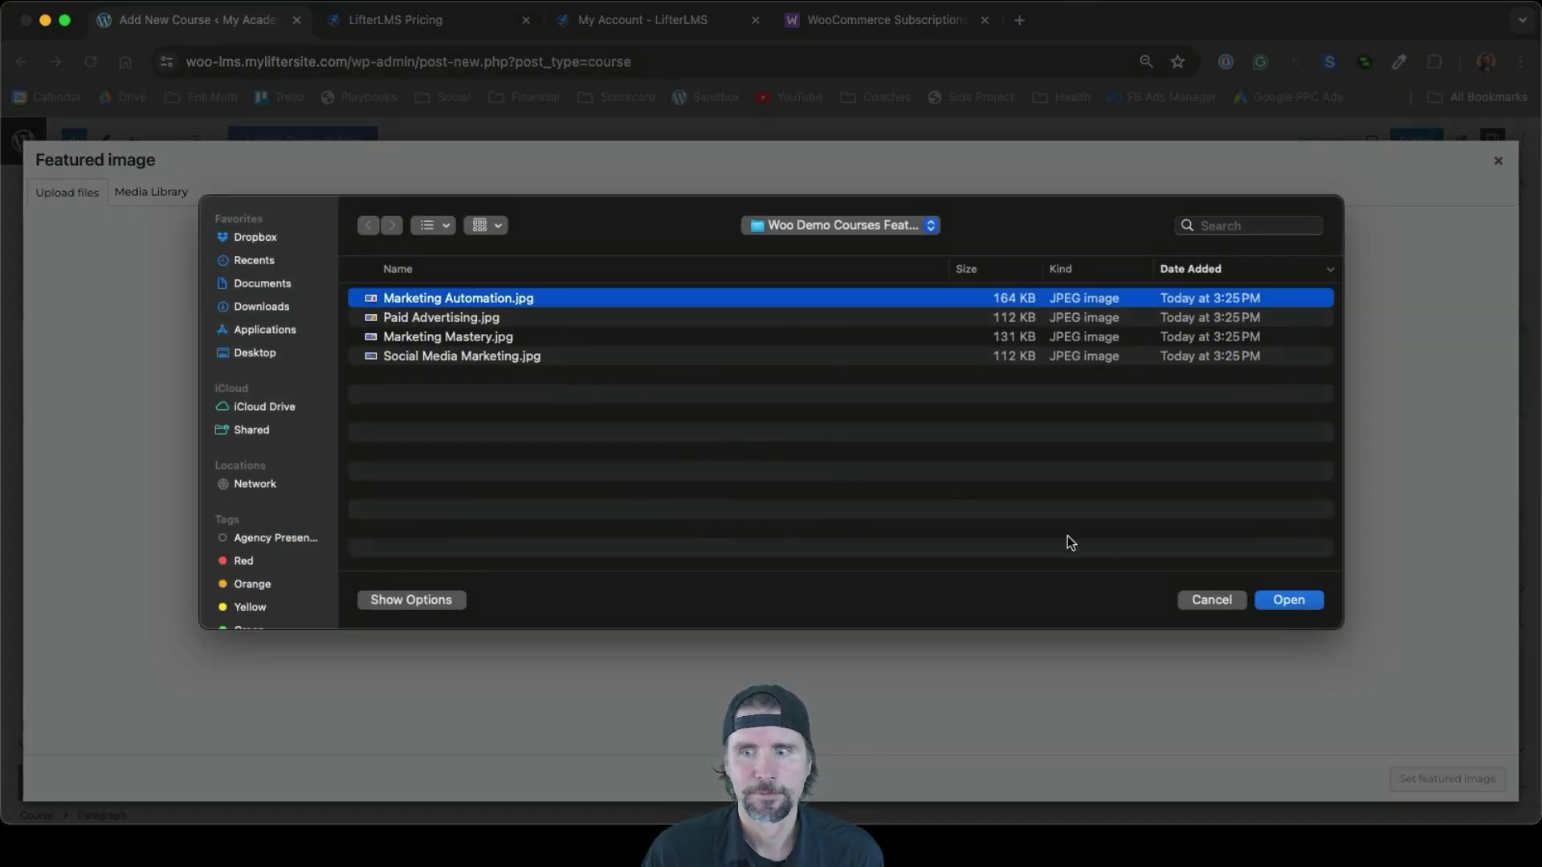
click(1280, 603)
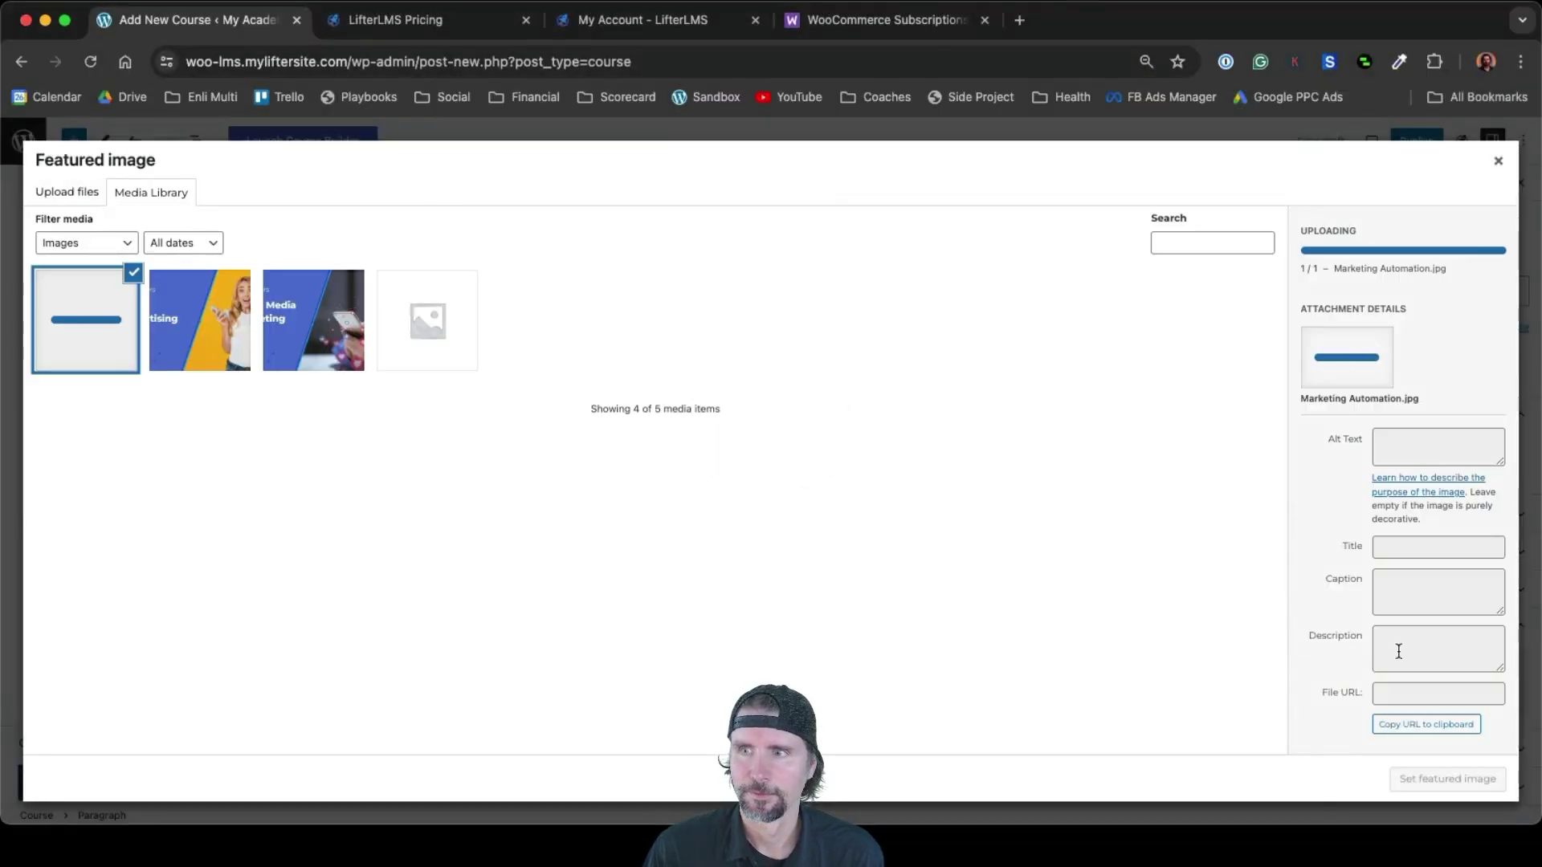
click(1417, 767)
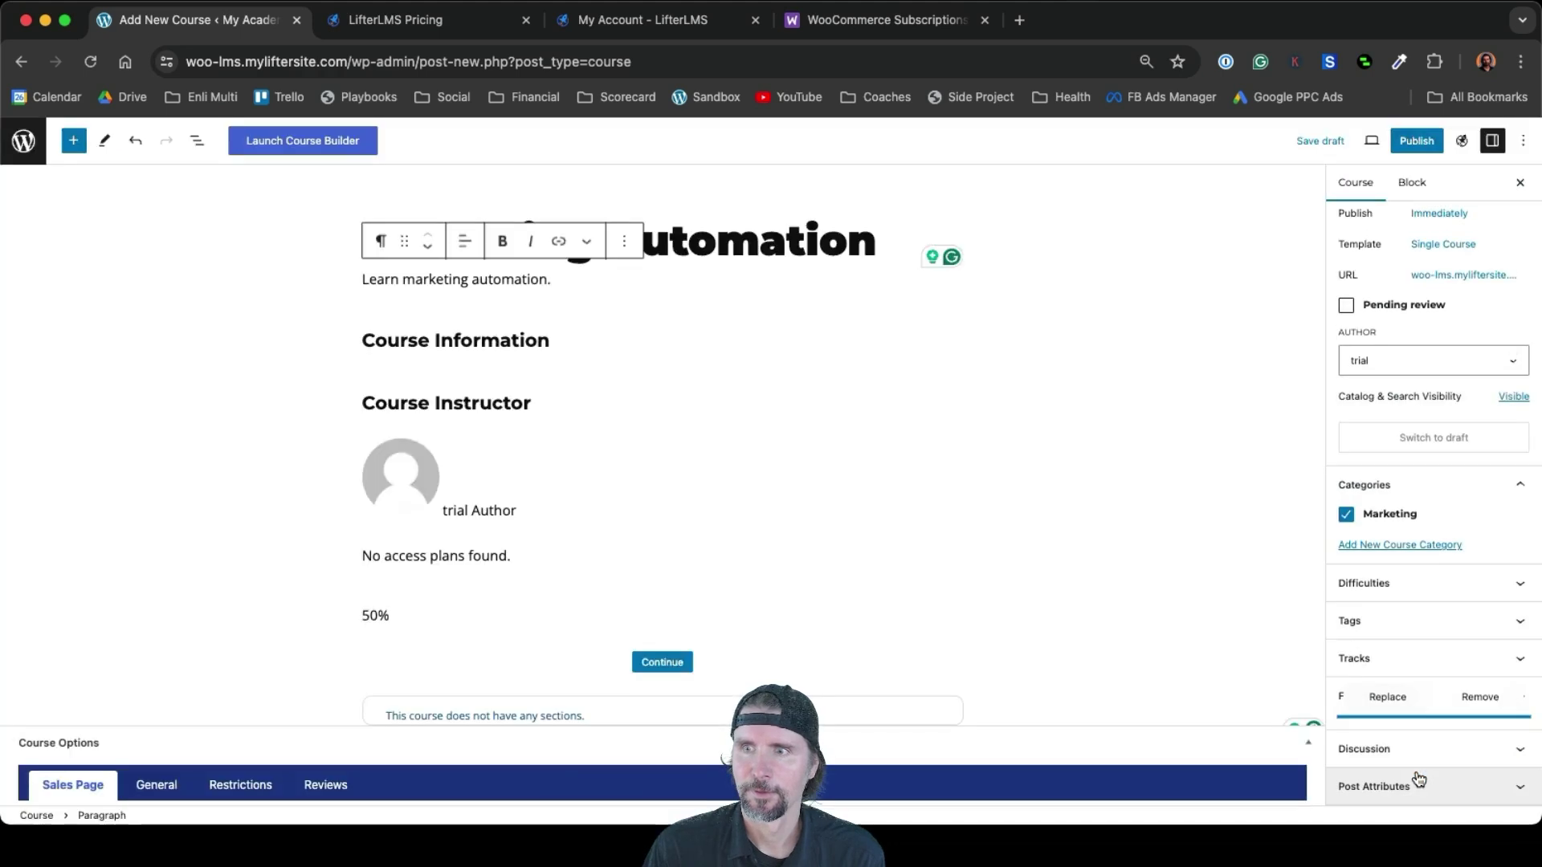
click(1418, 147)
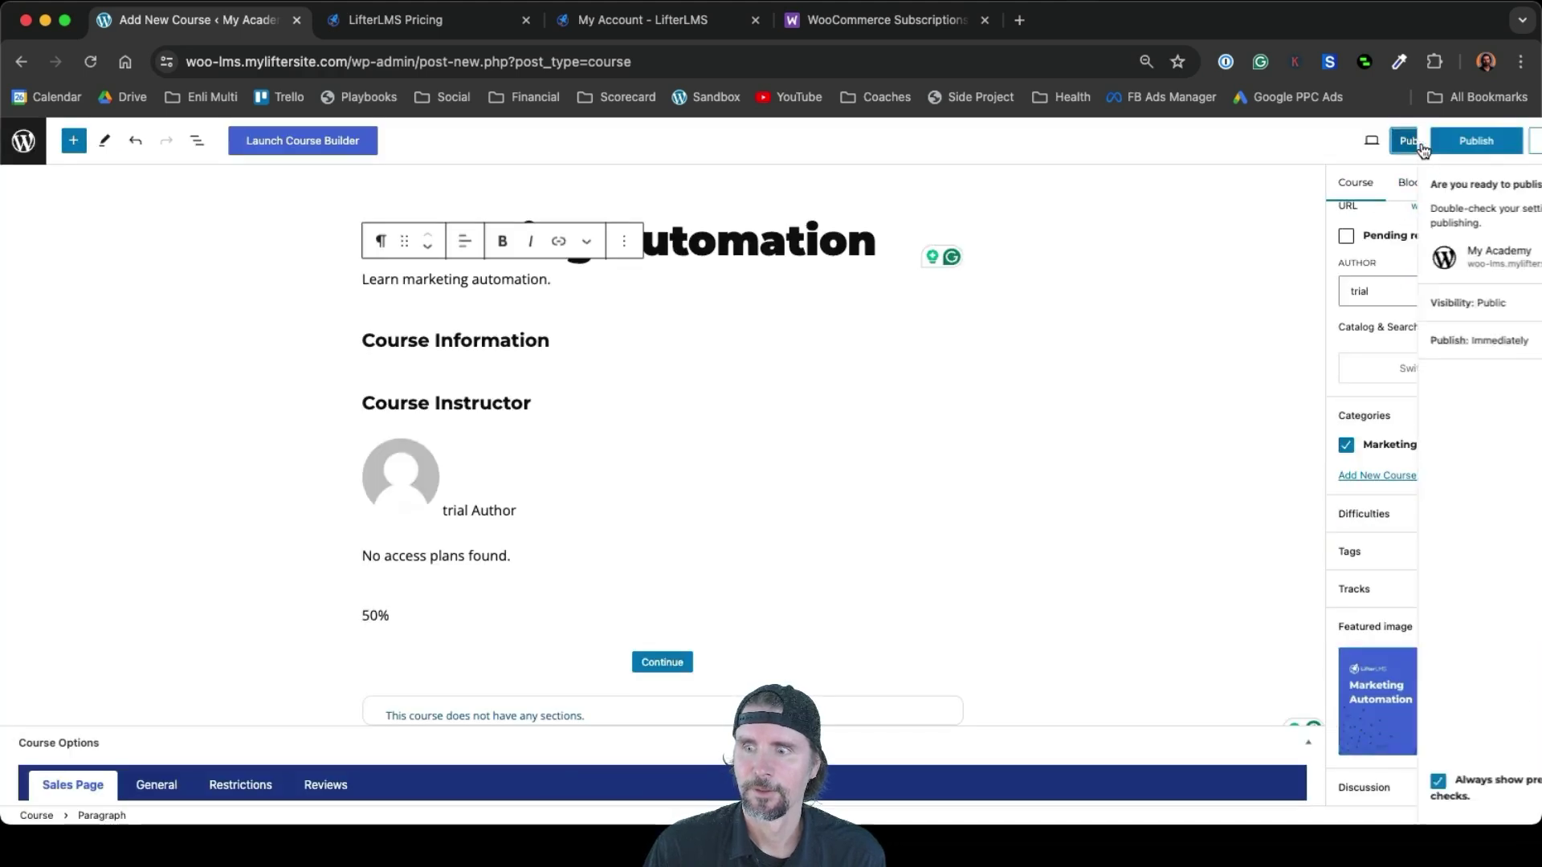
Publish Marketing Automation and view the Course Catalog showing all three Marketing courses with images
click(1415, 142)
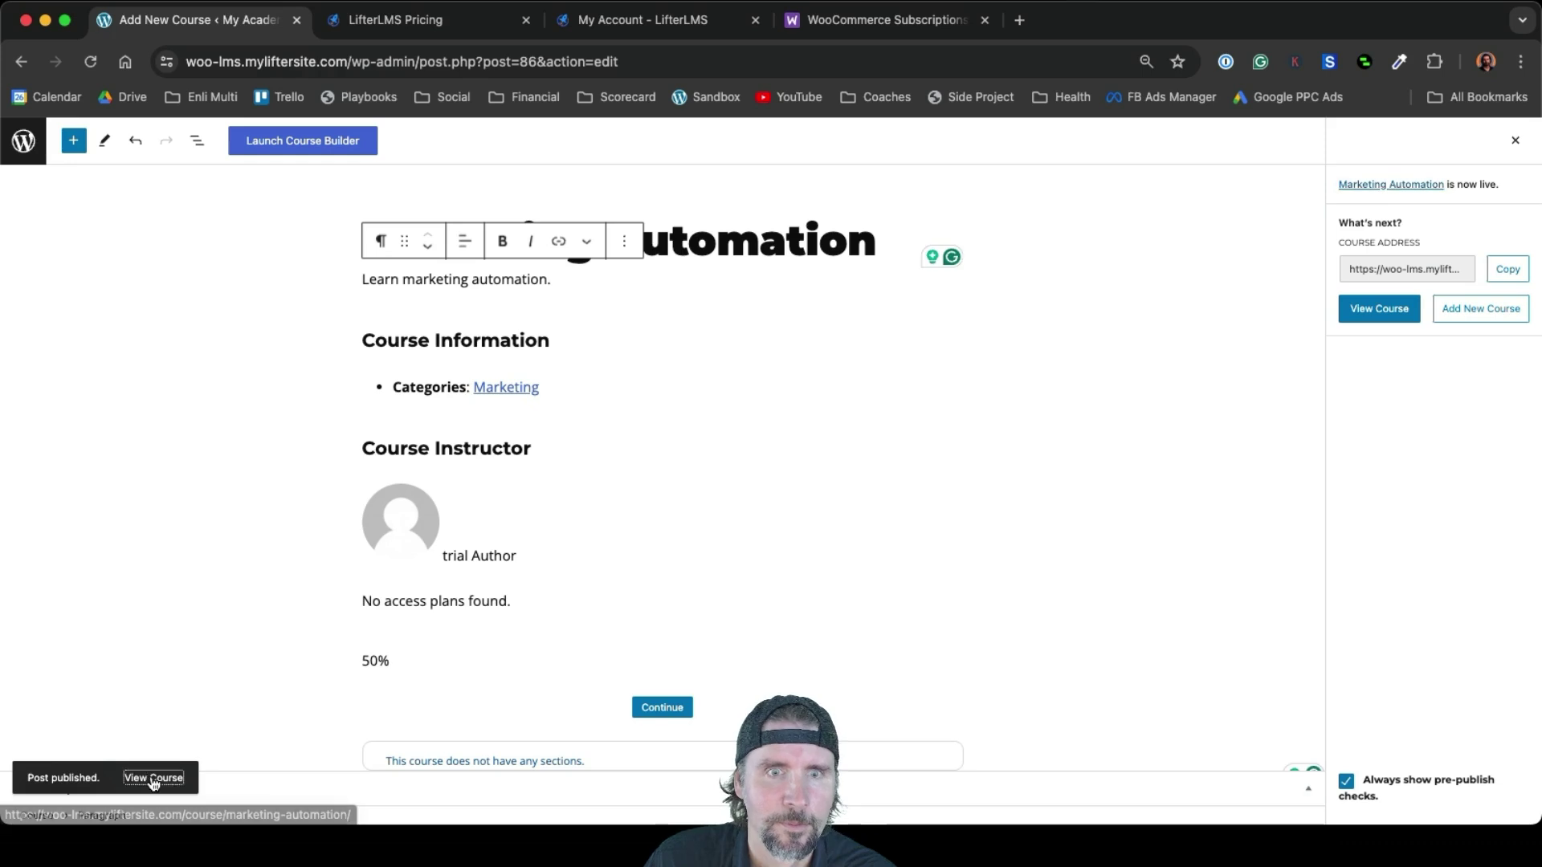
click(151, 775)
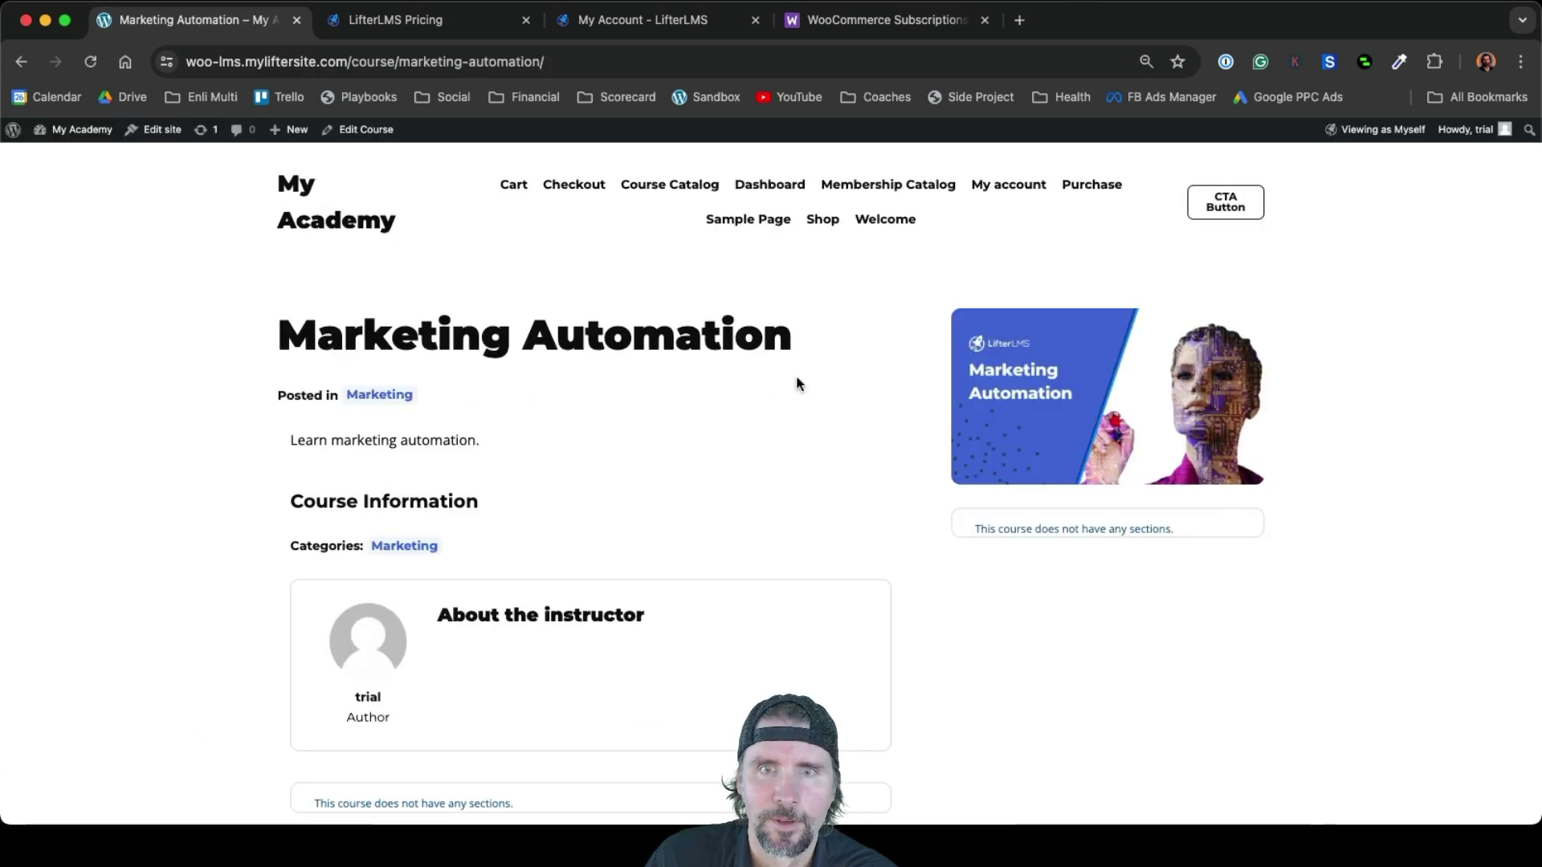
click(657, 187)
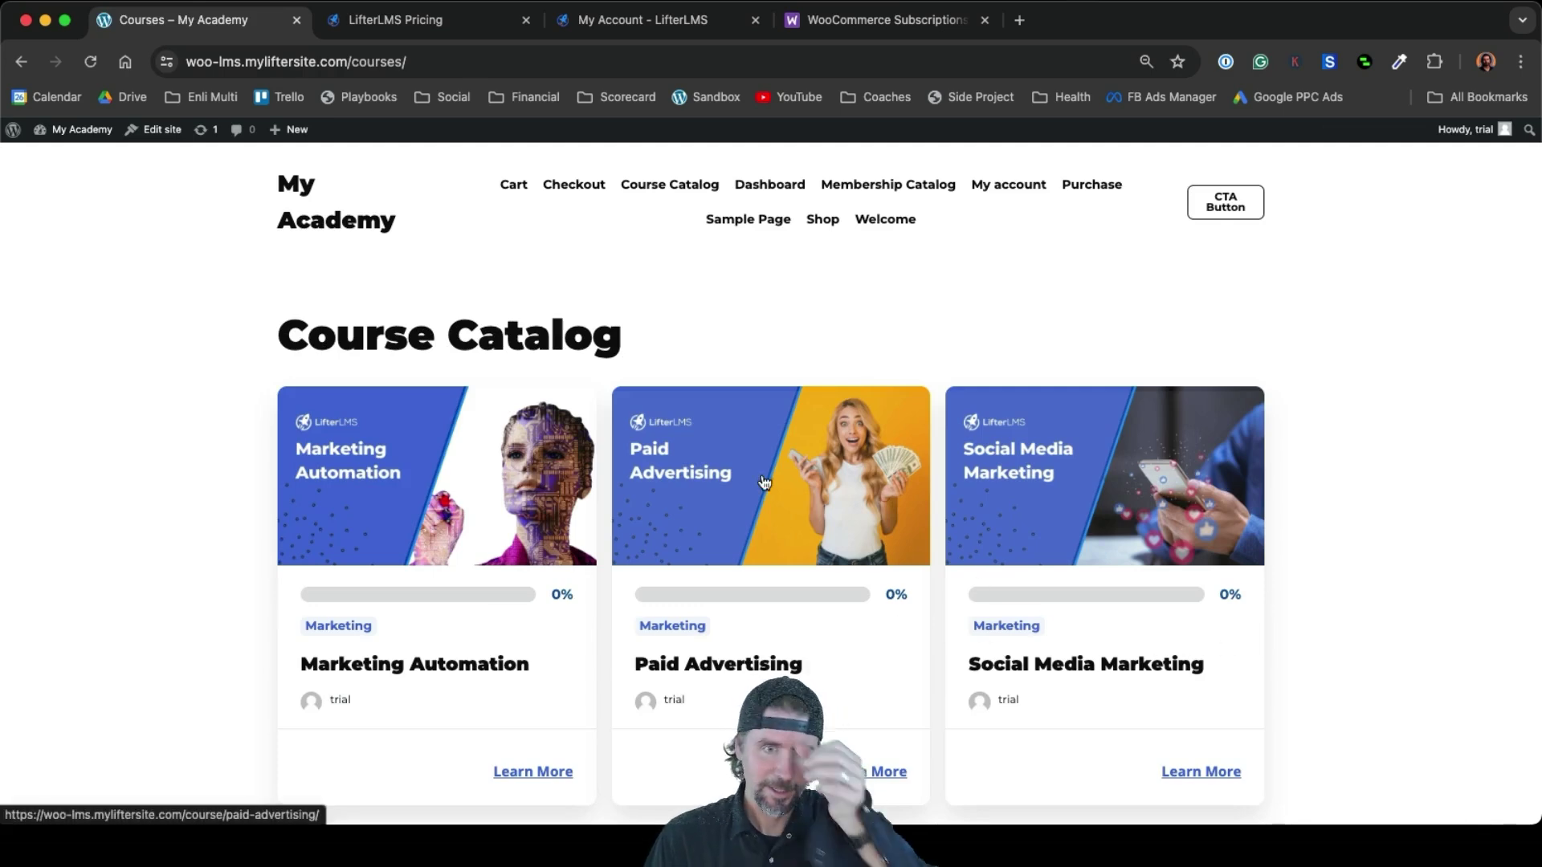
scroll(763, 482, down, 2)
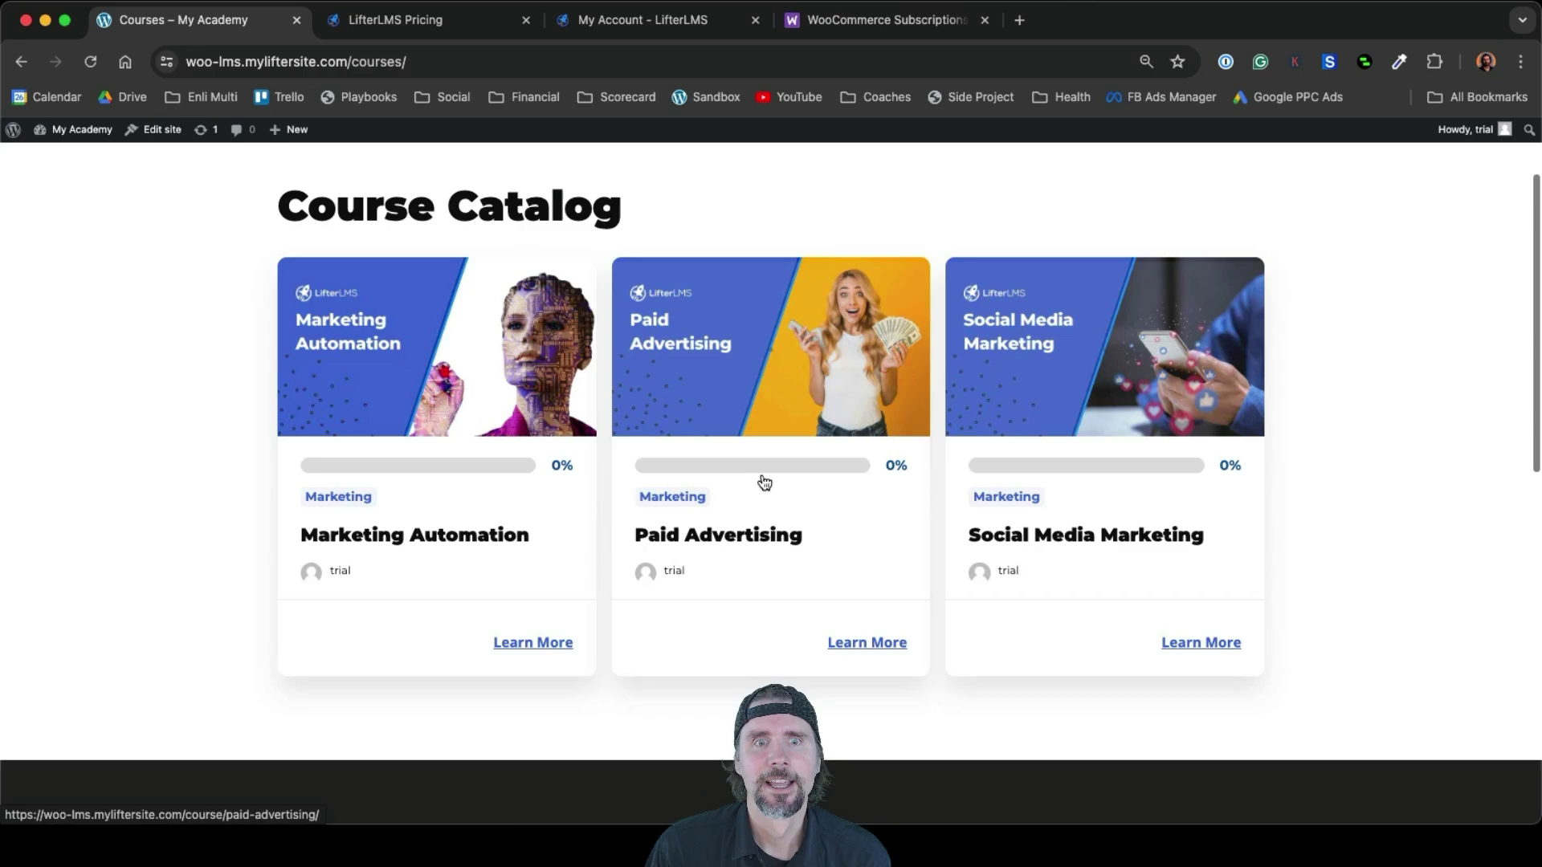
scroll(761, 480, up, 2)
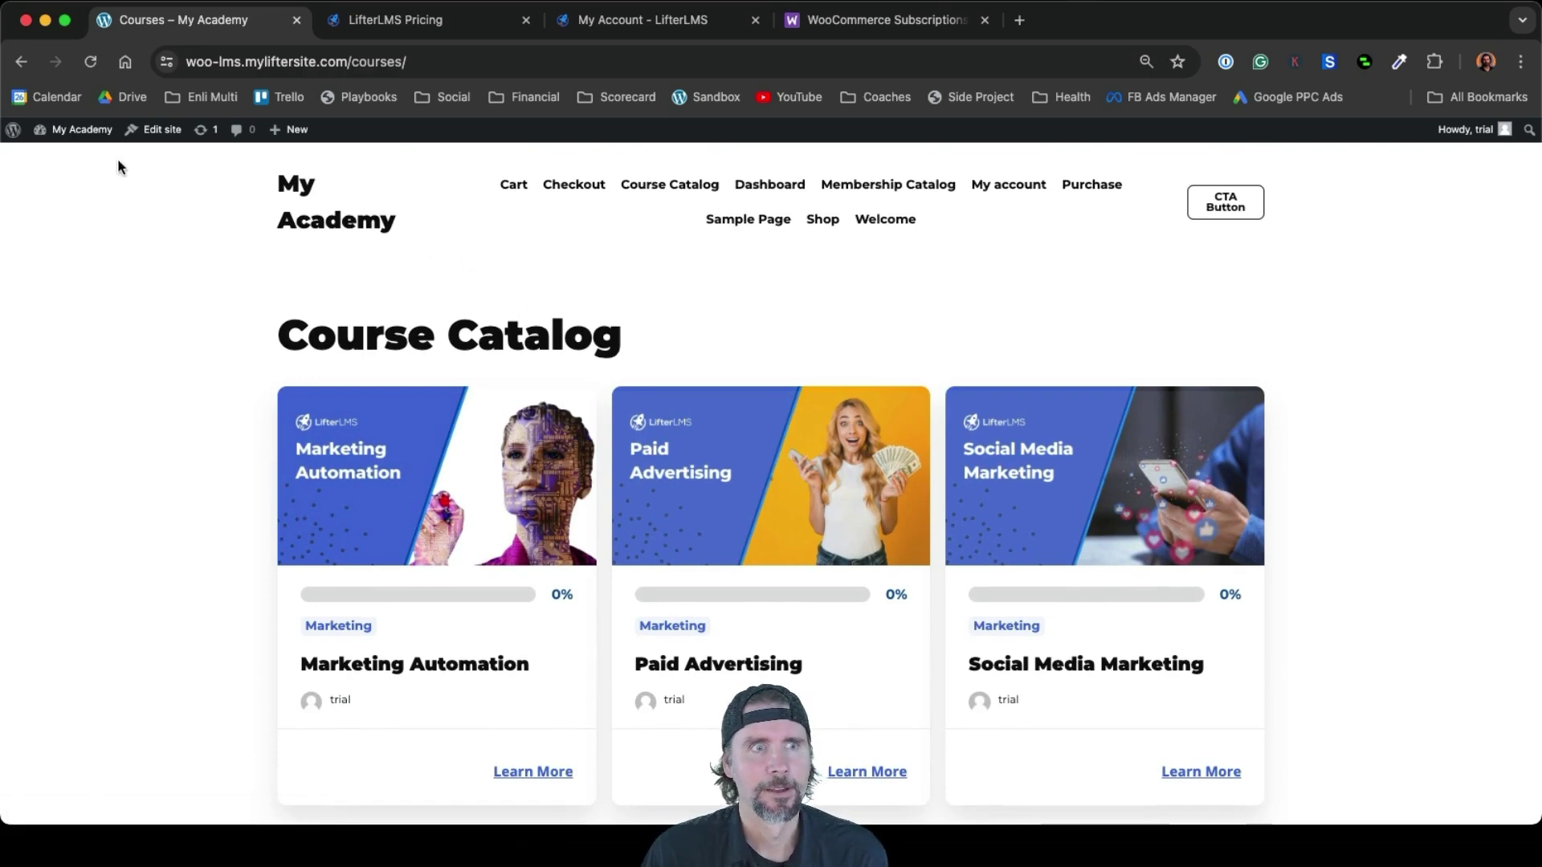
mouse_move(81, 141)
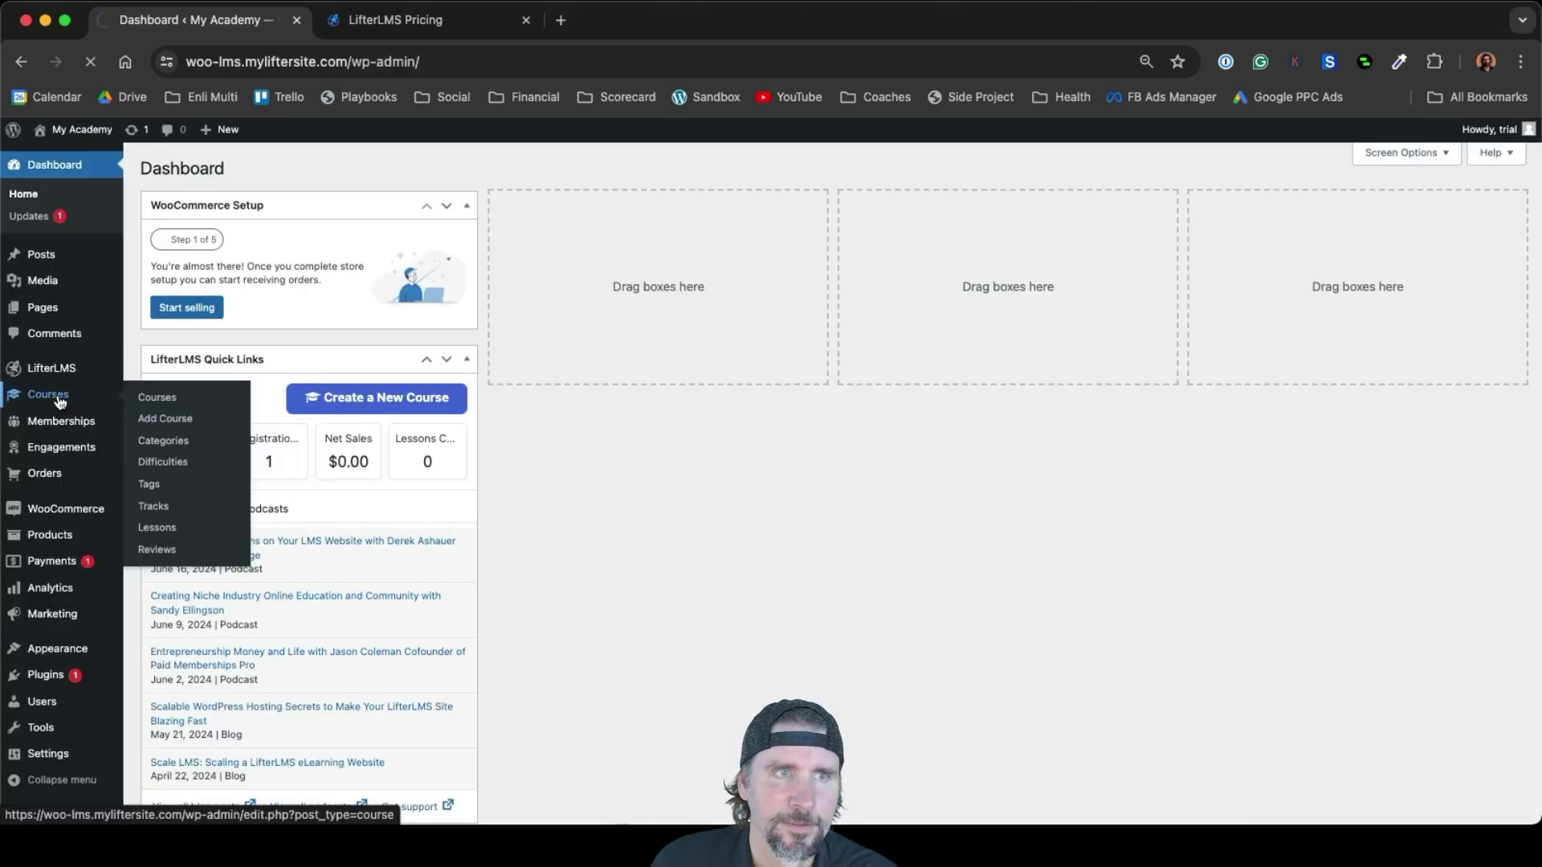
Open Social Media Marketing from the Courses list and go to its course builder
click(59, 399)
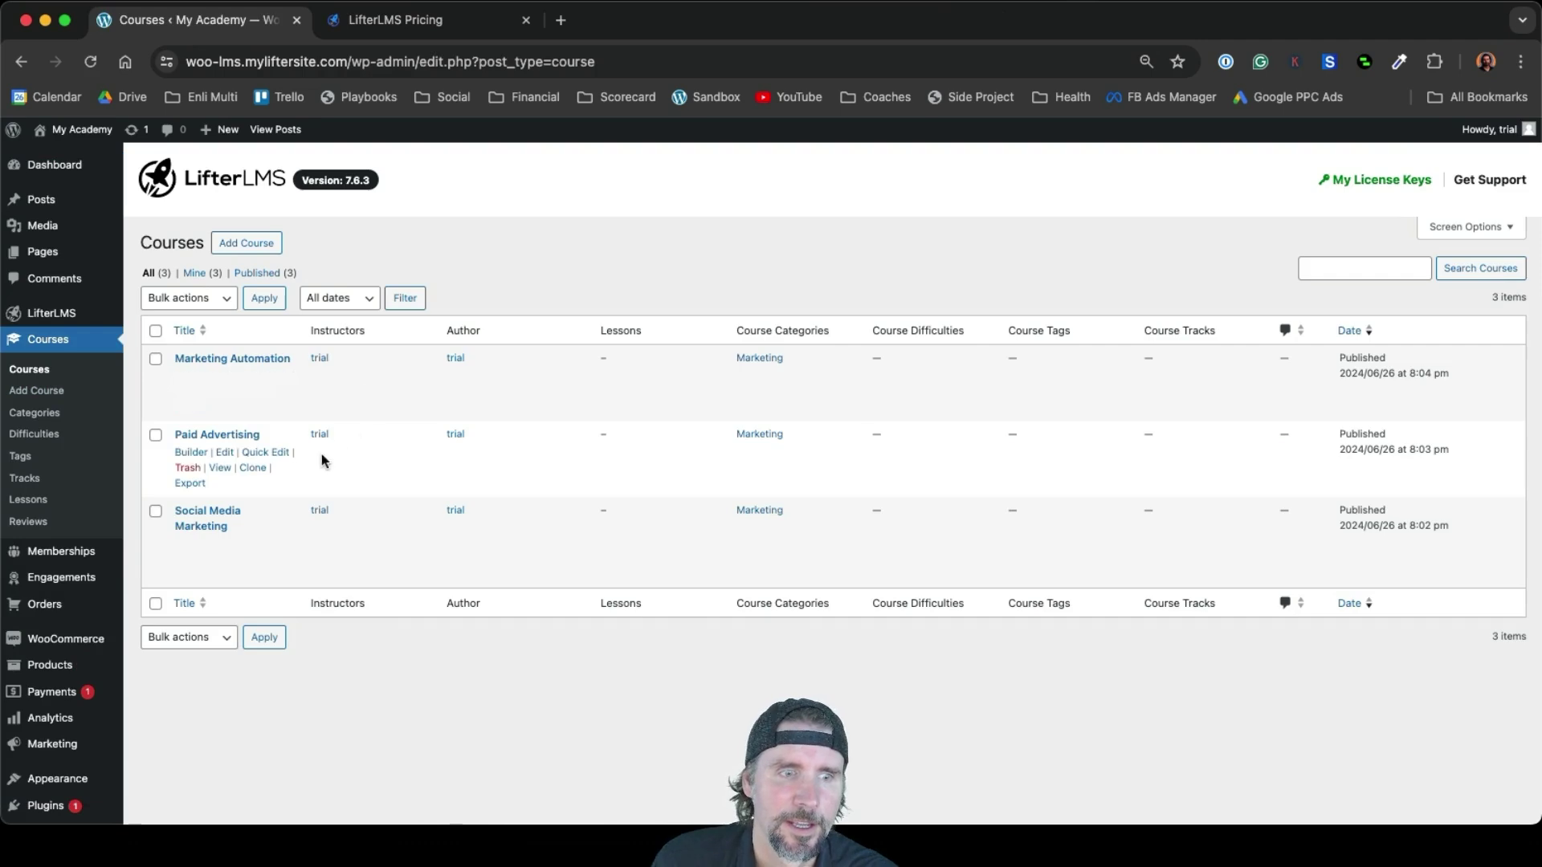
click(216, 516)
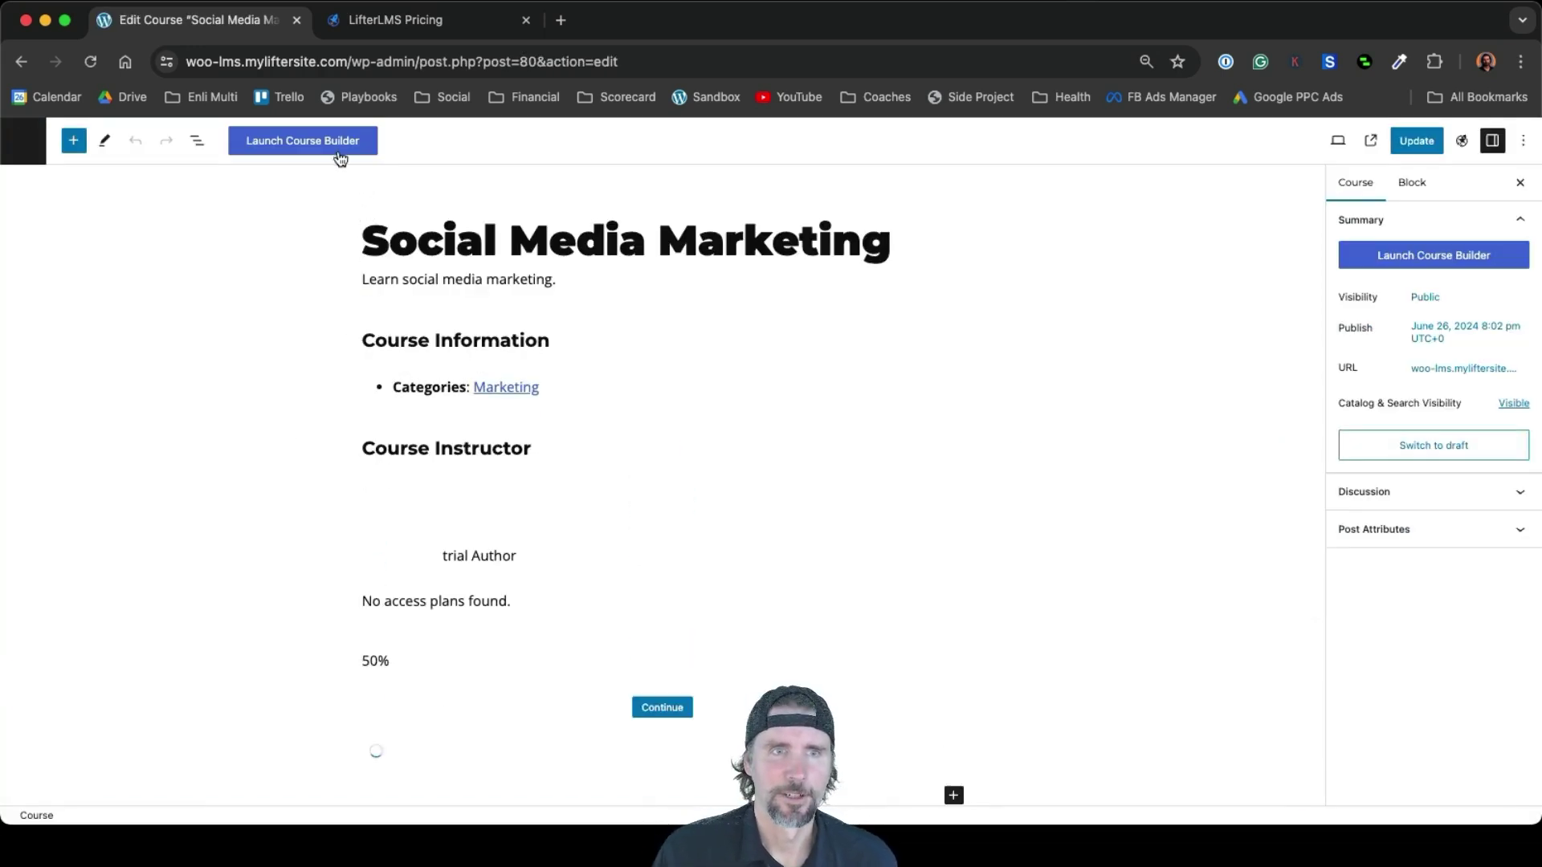
click(339, 156)
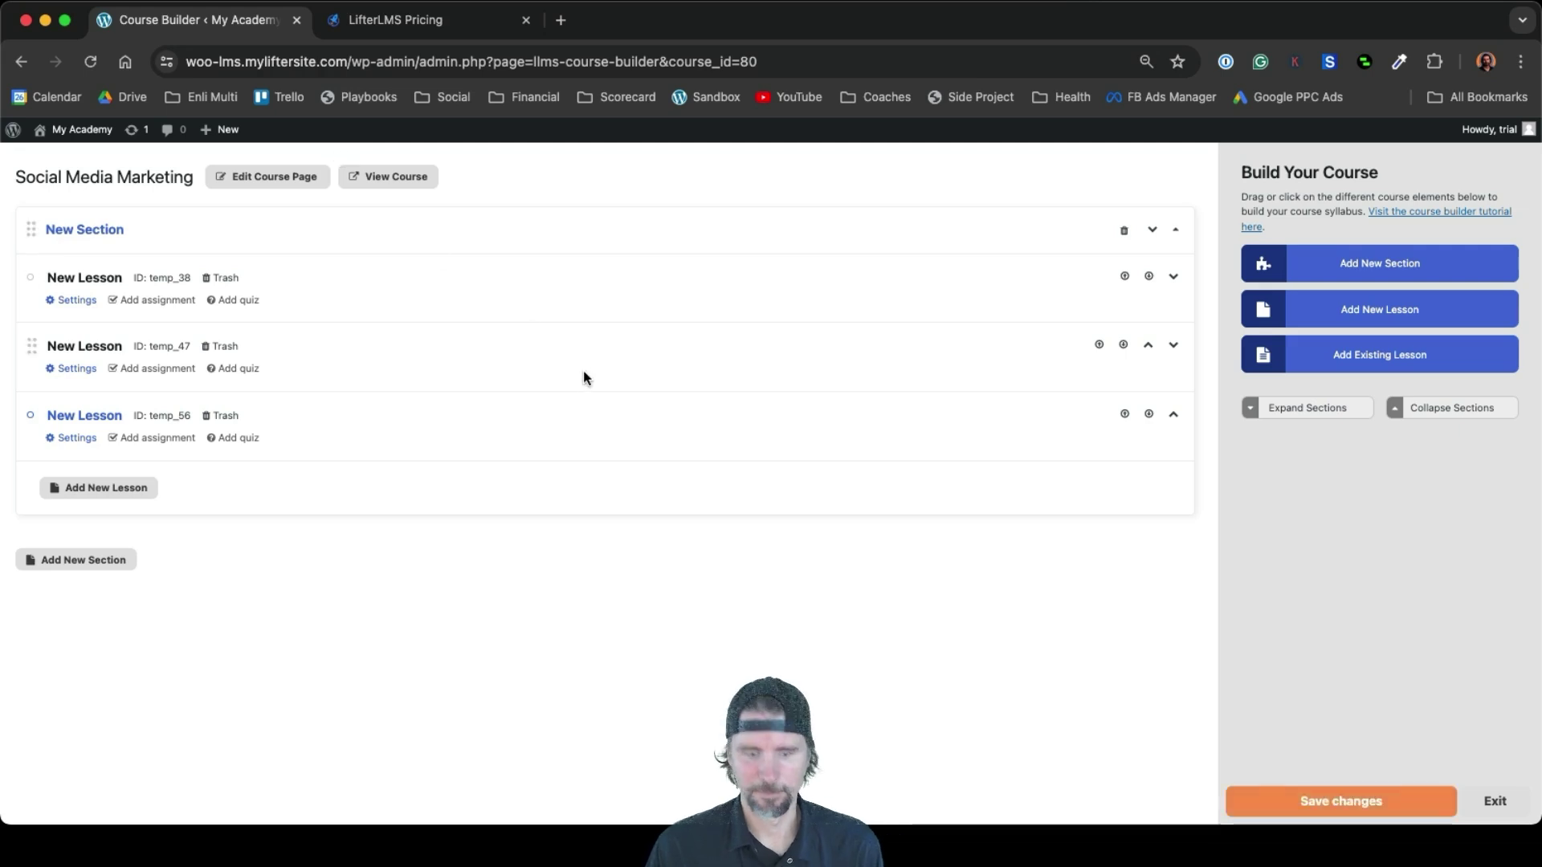
Reset the browser zoom to 100% and select the New Section title text for renaming
key(super+equal)
key(super+equal)
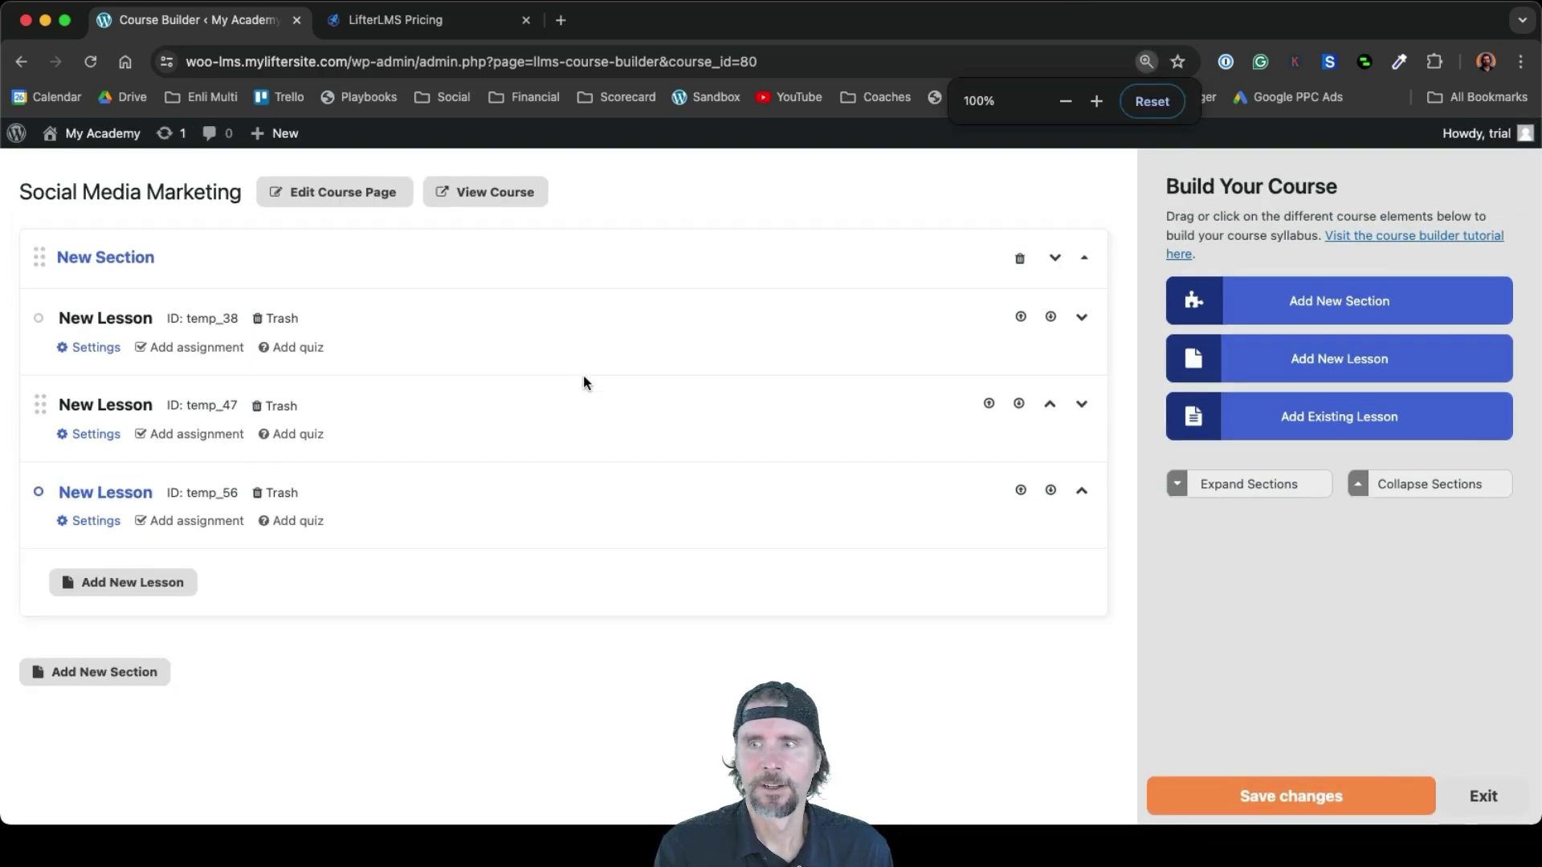
click(136, 257)
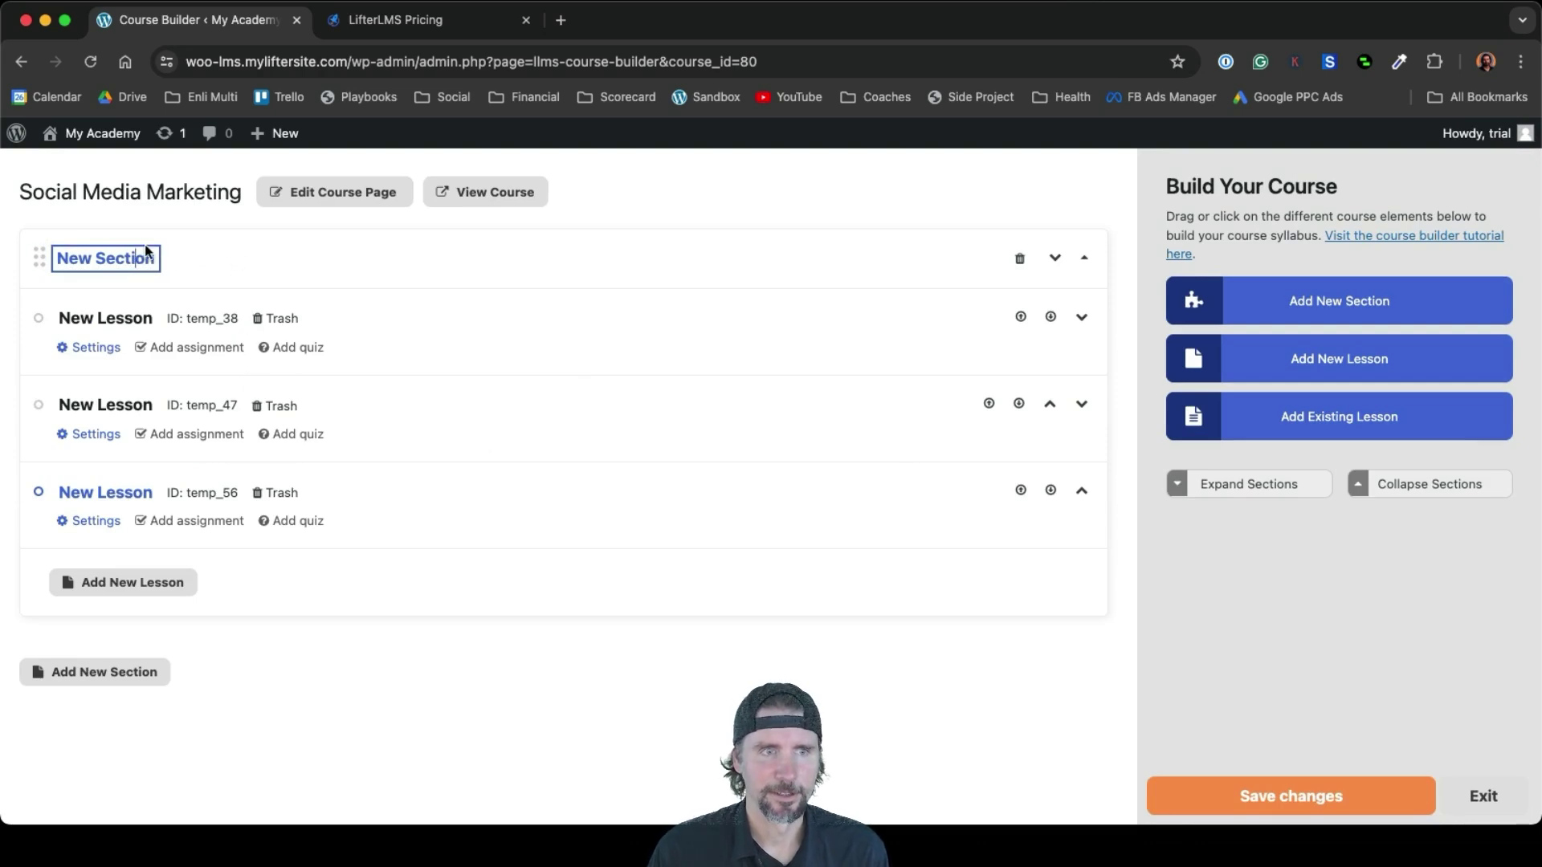
drag(152, 259, 66, 257)
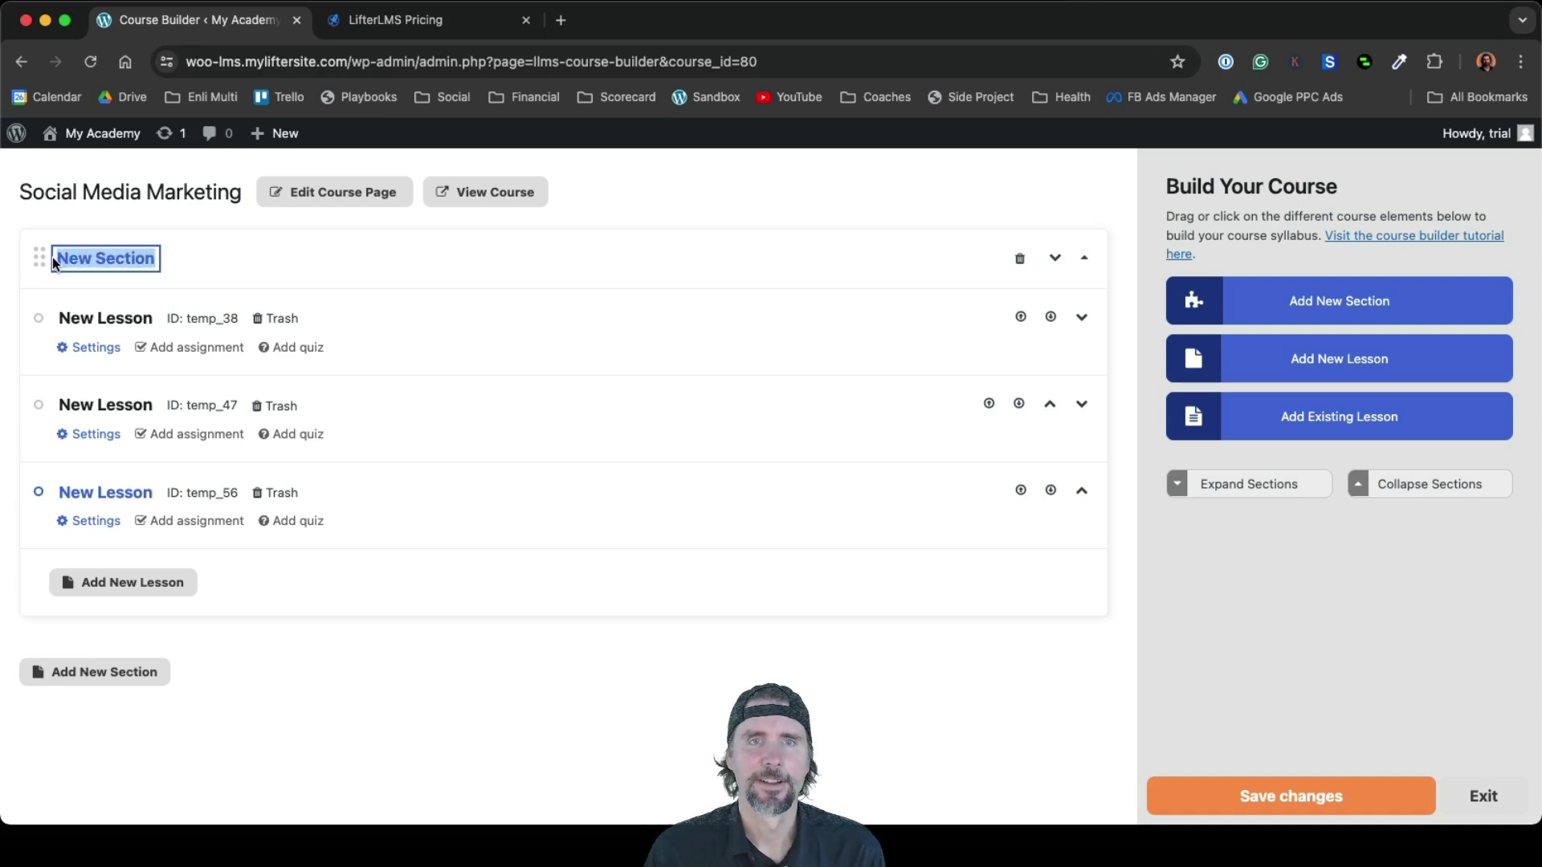
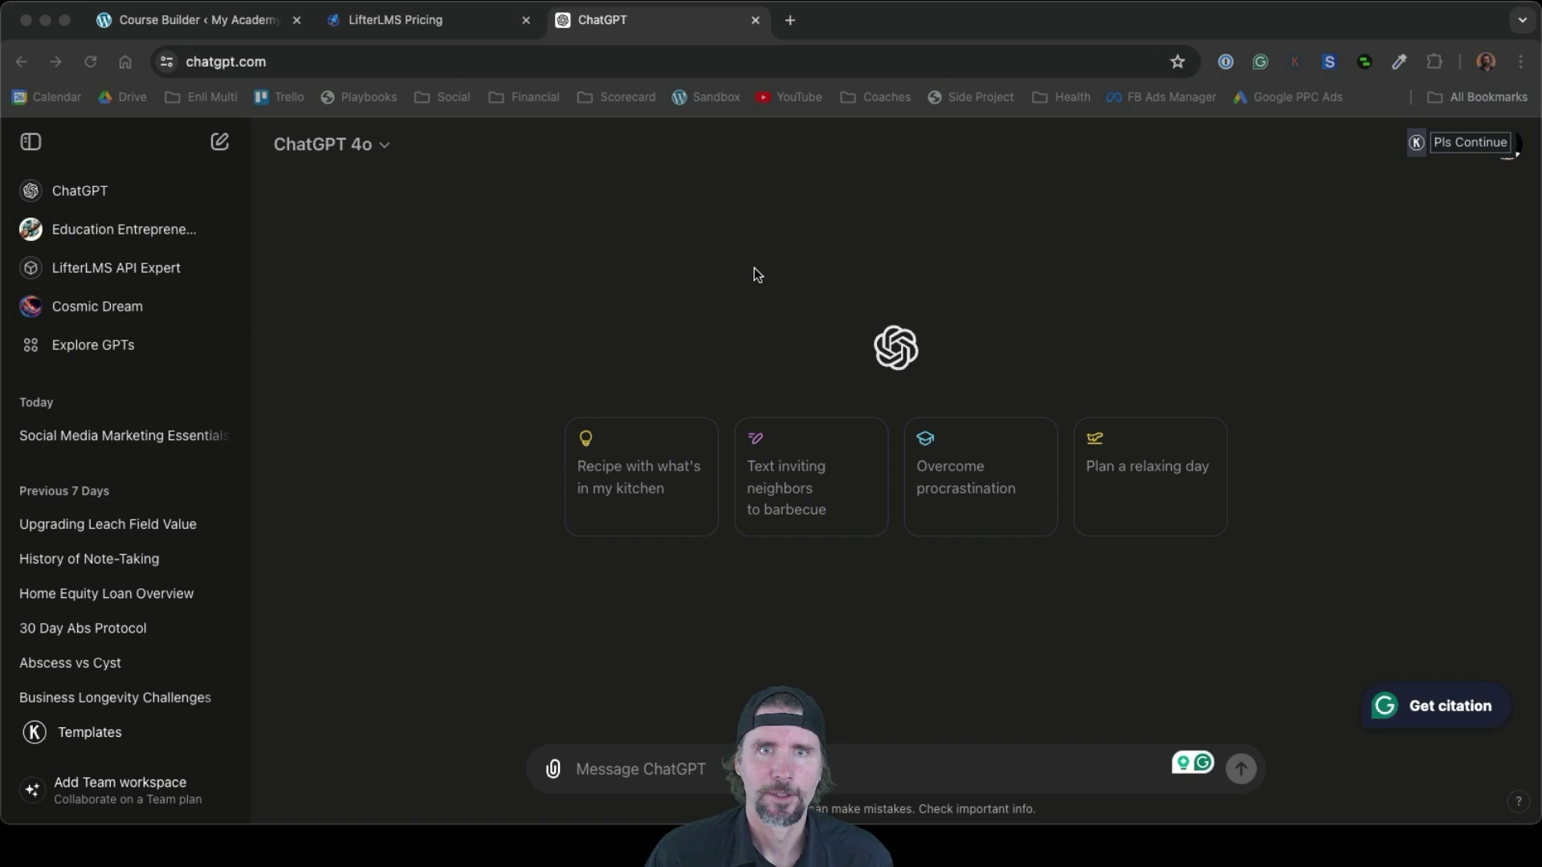
Ask ChatGPT for a Social Media Marketing outline of three modules with three lessons each, and copy the reply
click(601, 771)
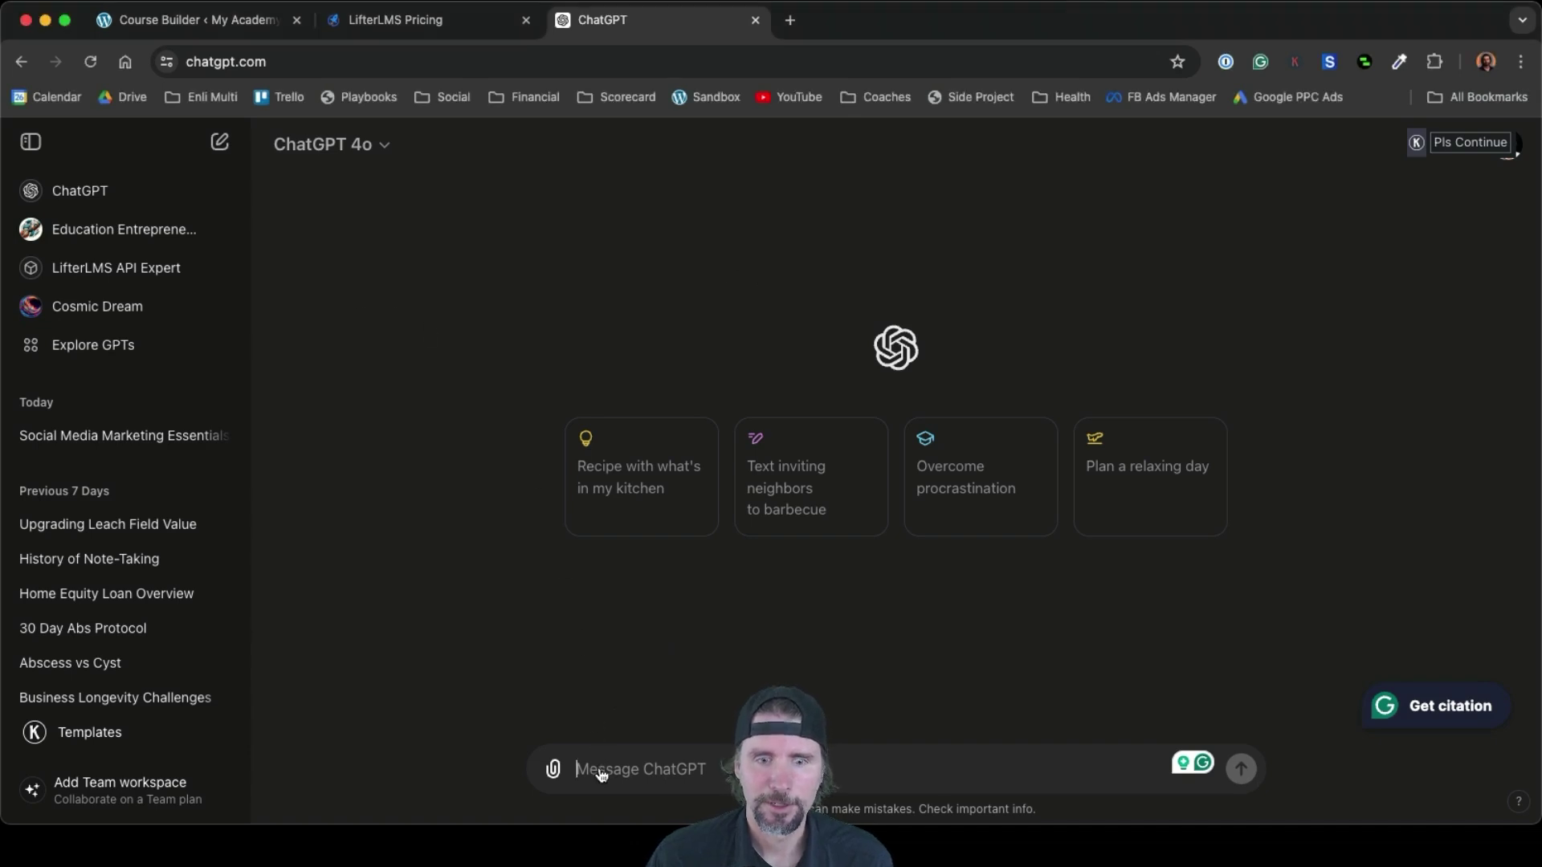
text(Make a simple 3 module course outline with 3 lessons in each module about social media marketing. Just give me the module names and lesson titles.)
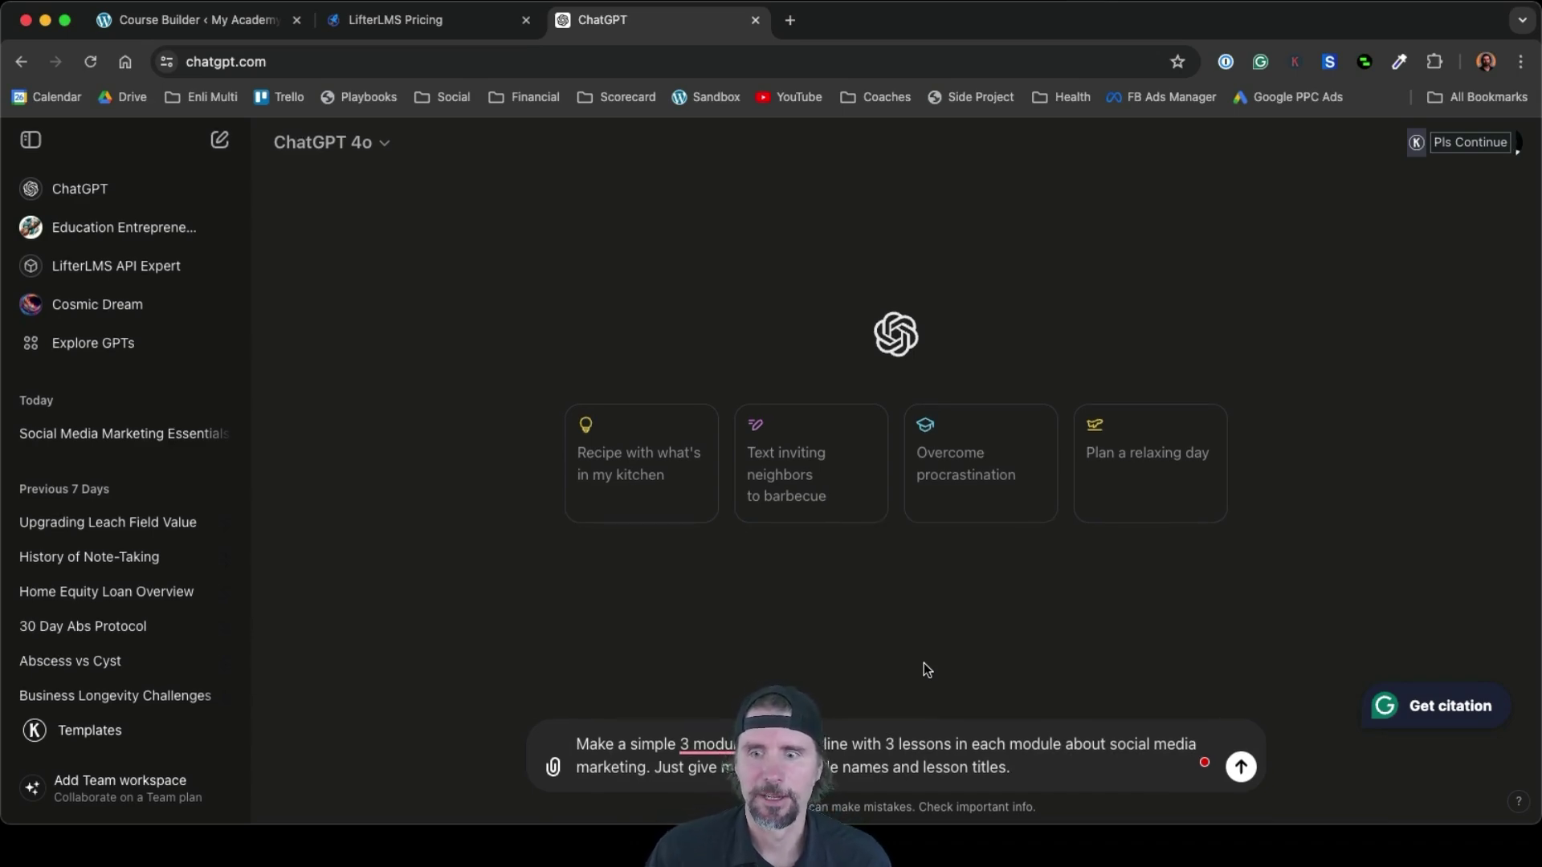
click(1241, 769)
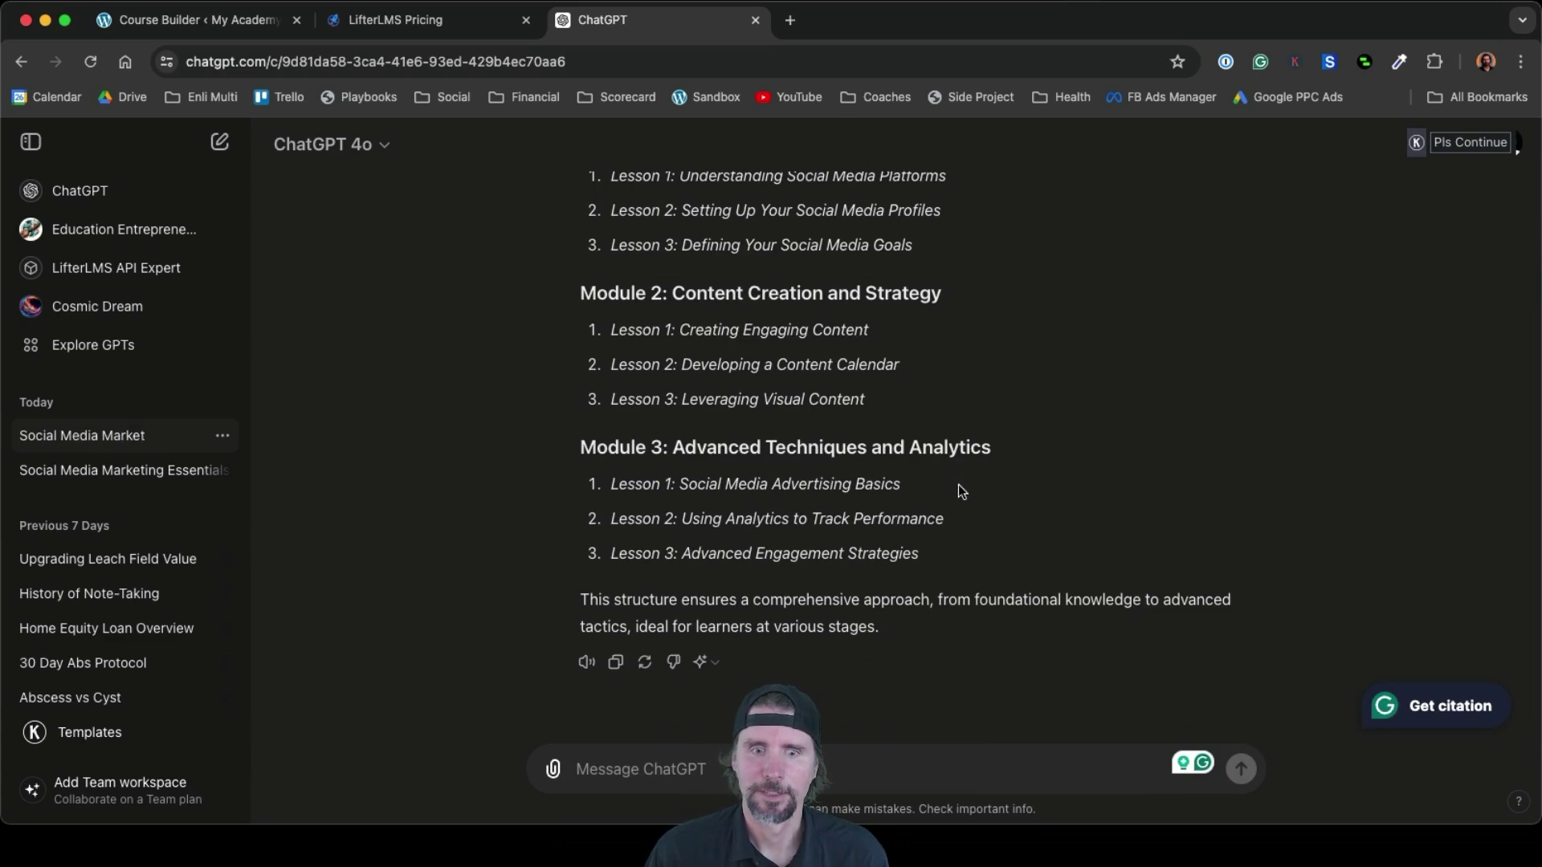
click(615, 662)
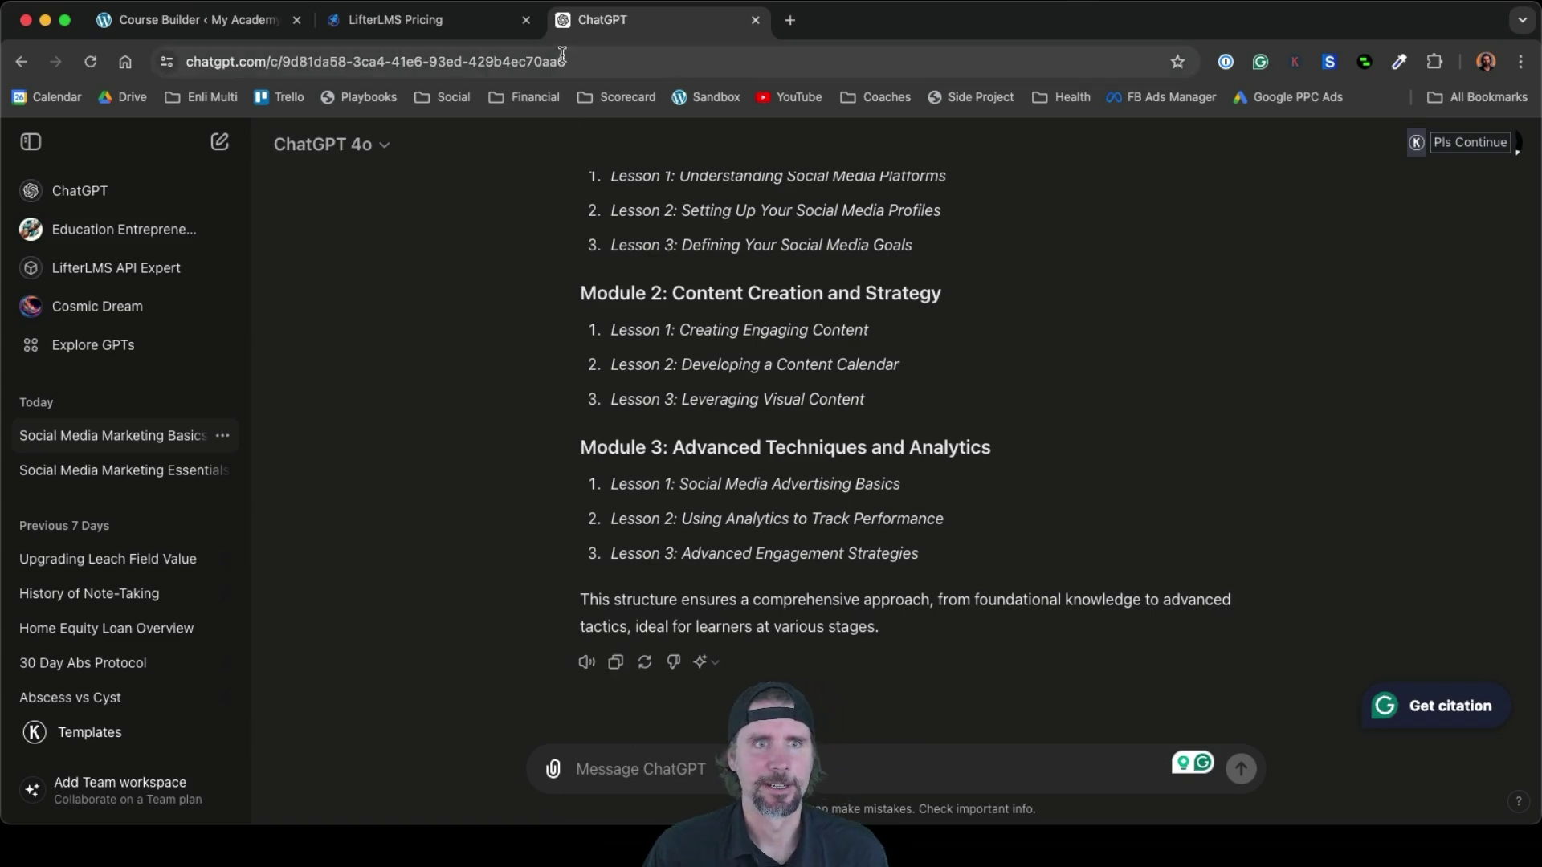
click(205, 23)
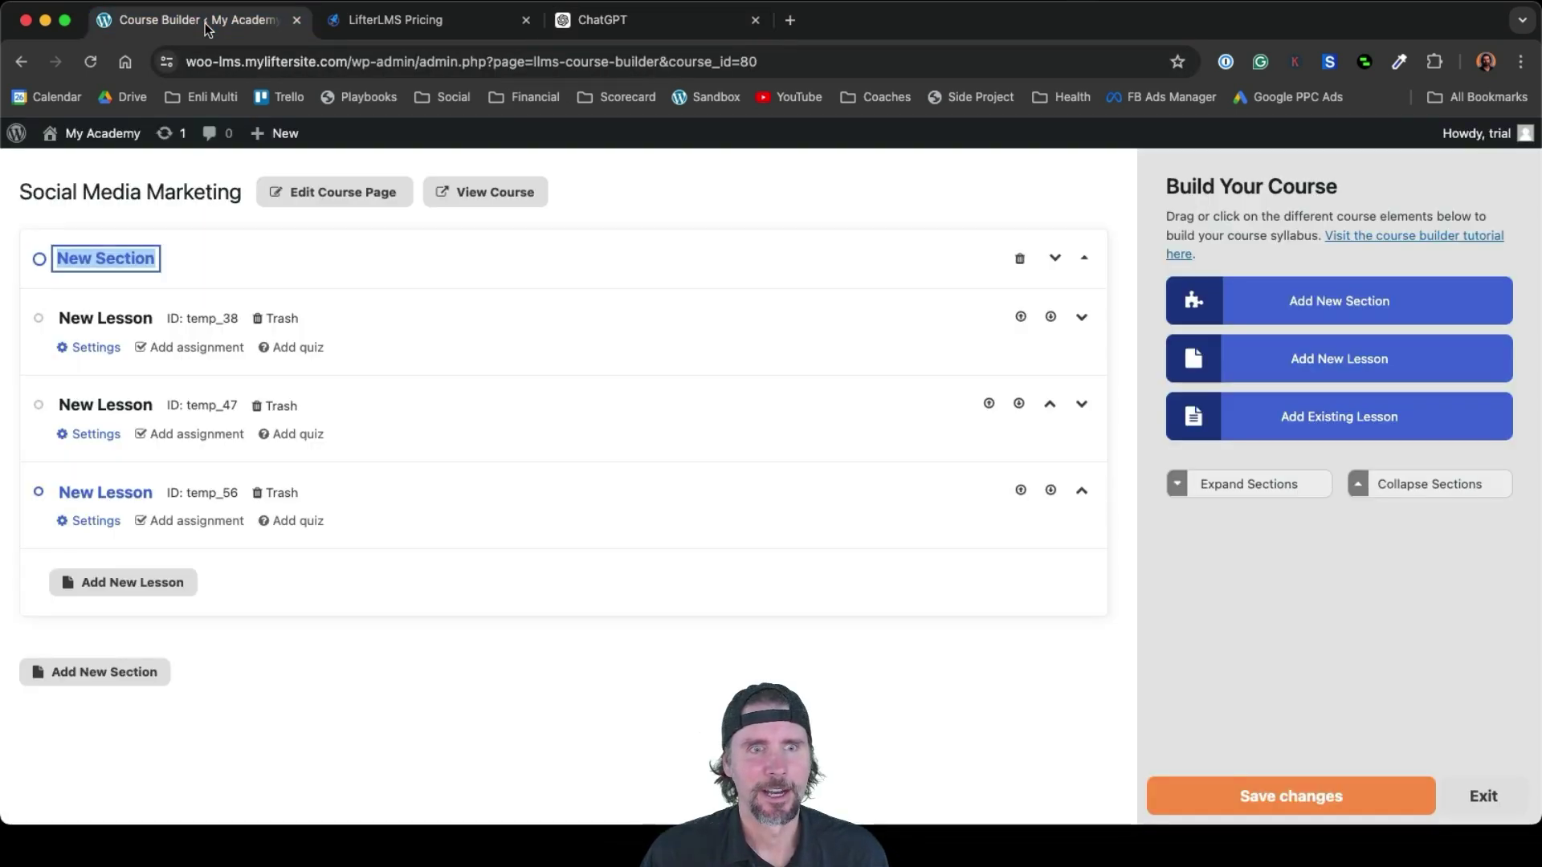
Copy the module name Social Media Marketing Essentials from the outline notes
key(super+Tab)
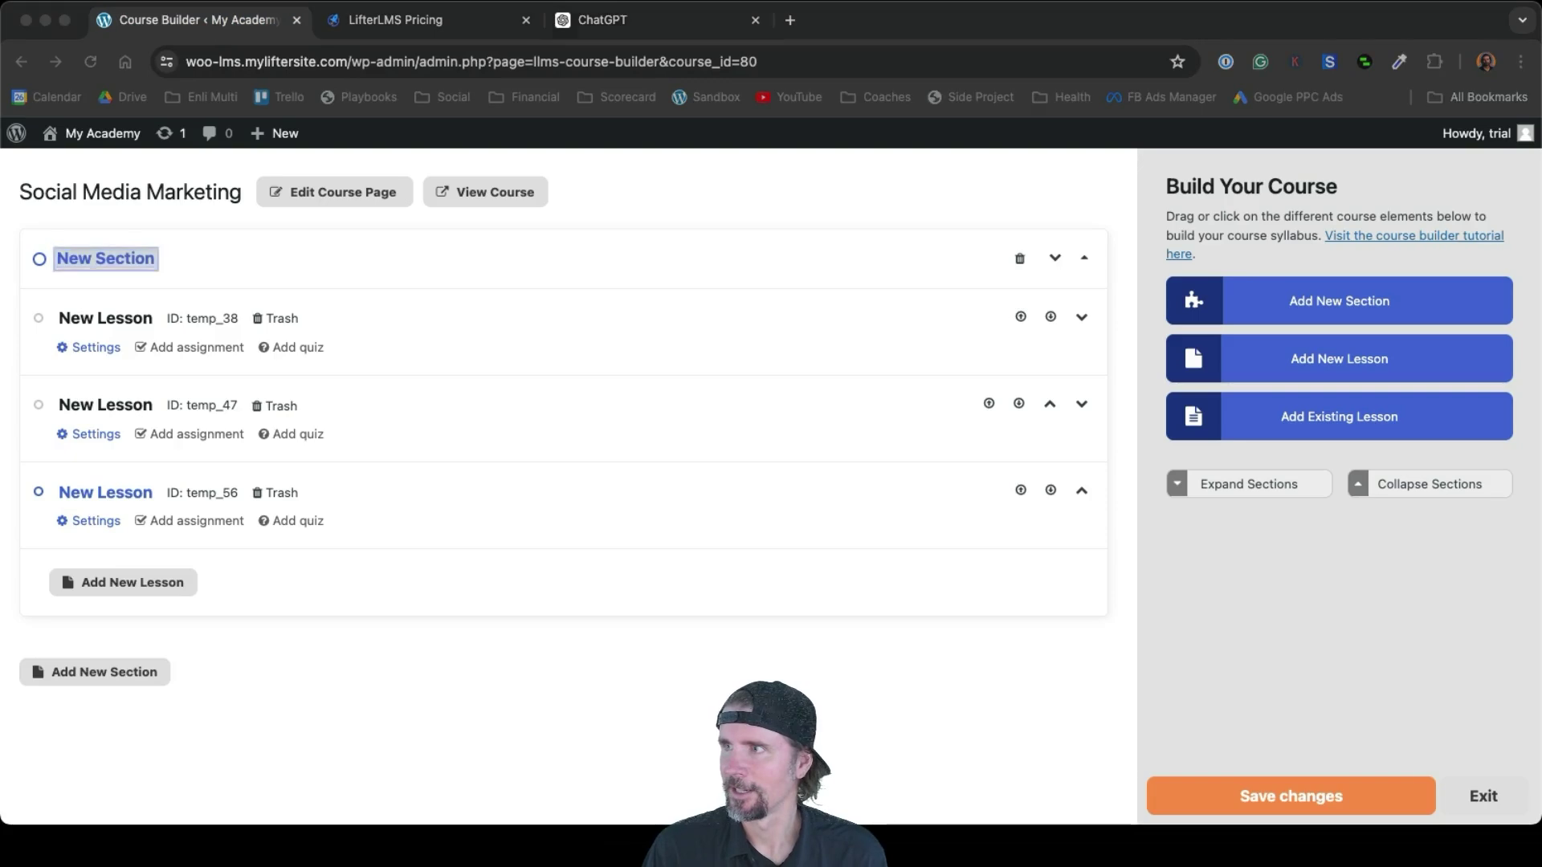
drag(972, 339, 613, 319)
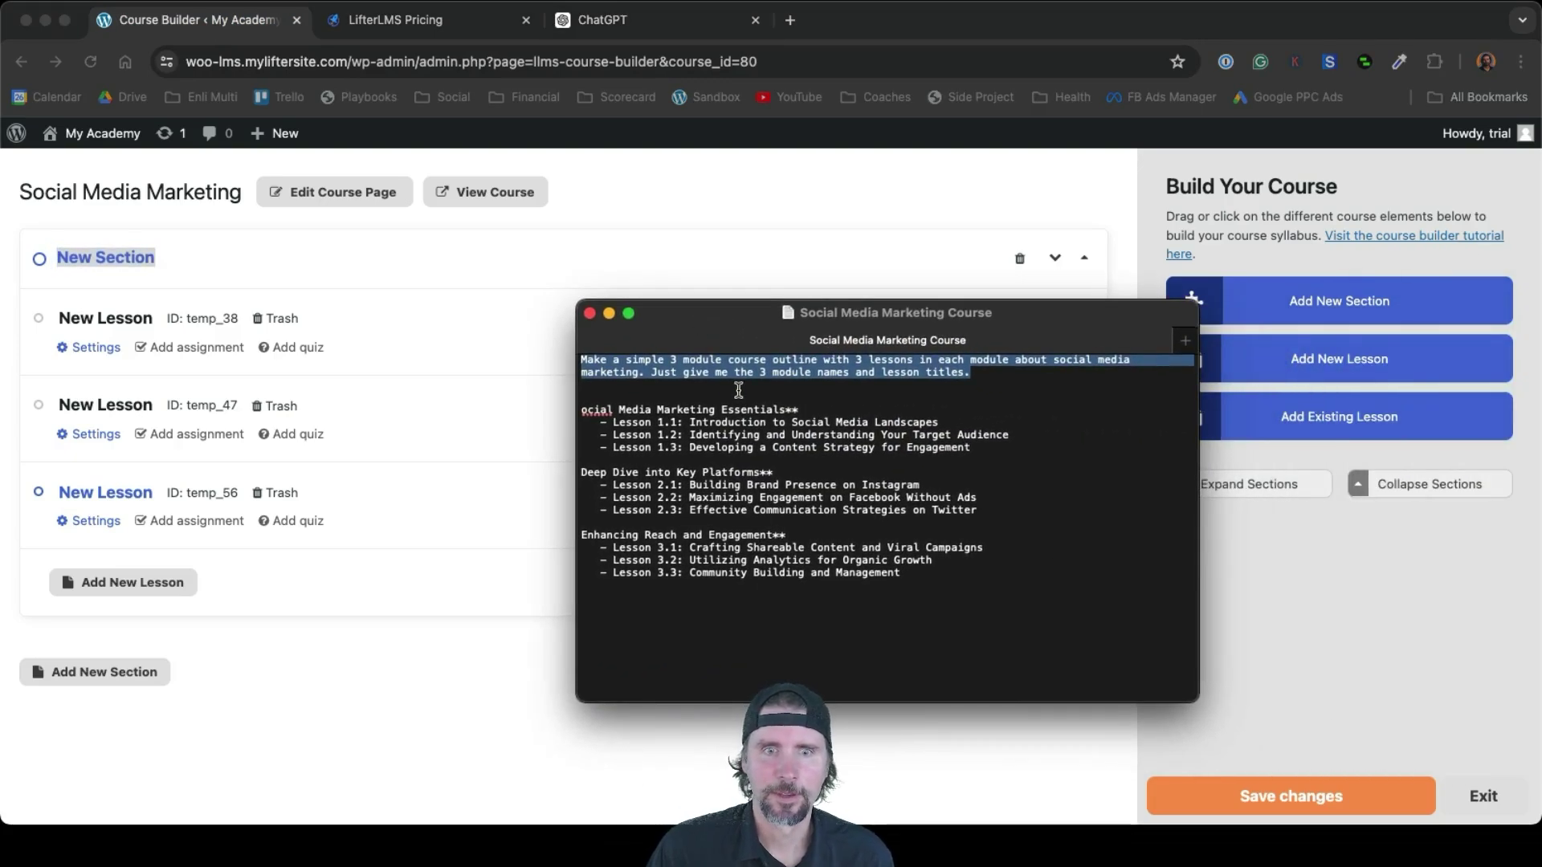
click(710, 399)
key(Down)
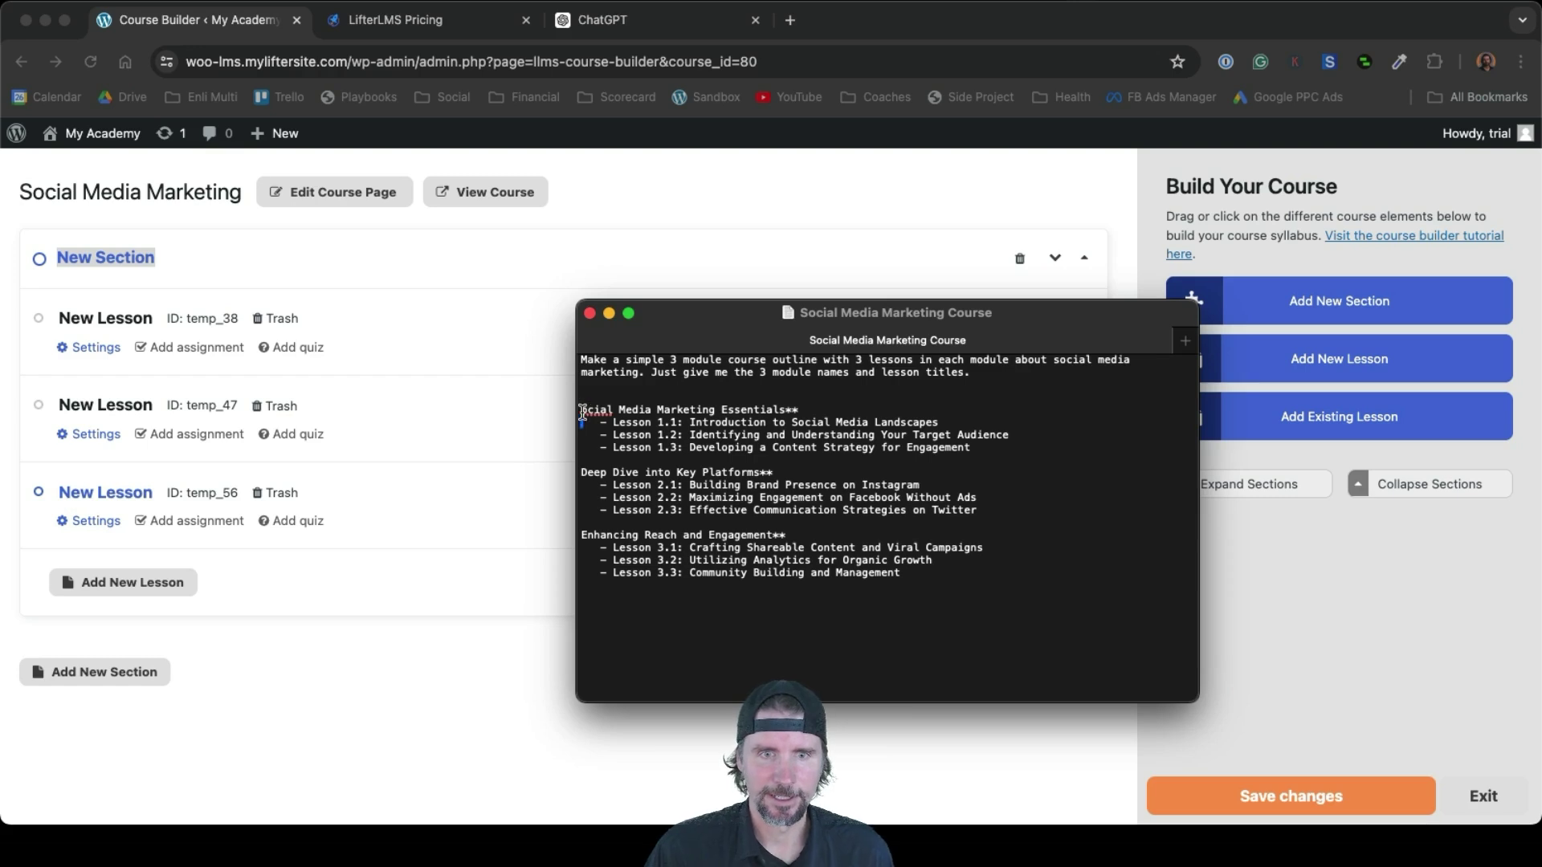
text(S)
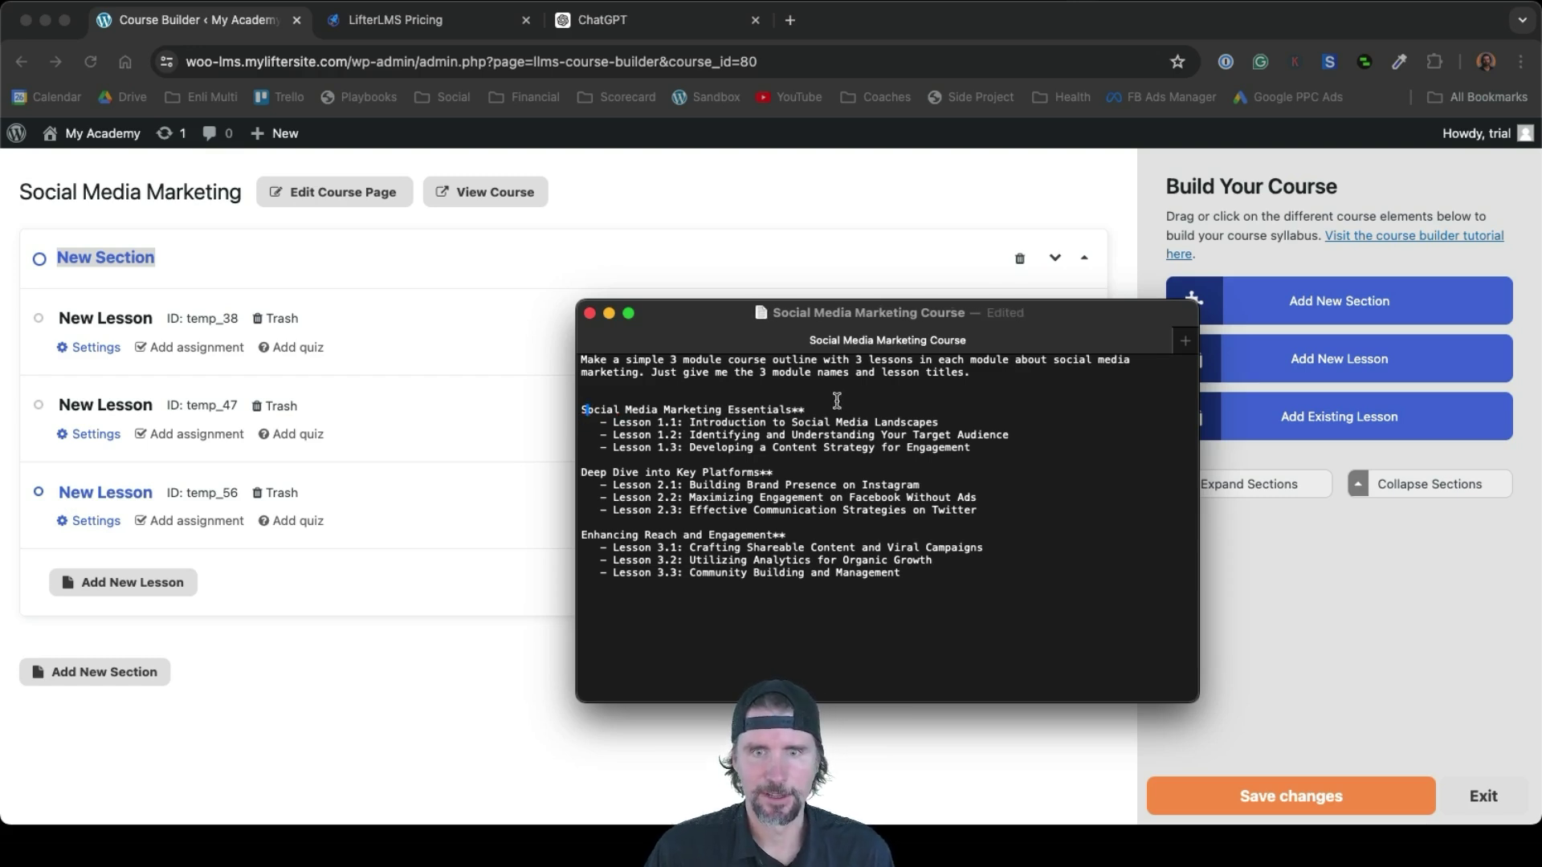
drag(759, 412, 555, 408)
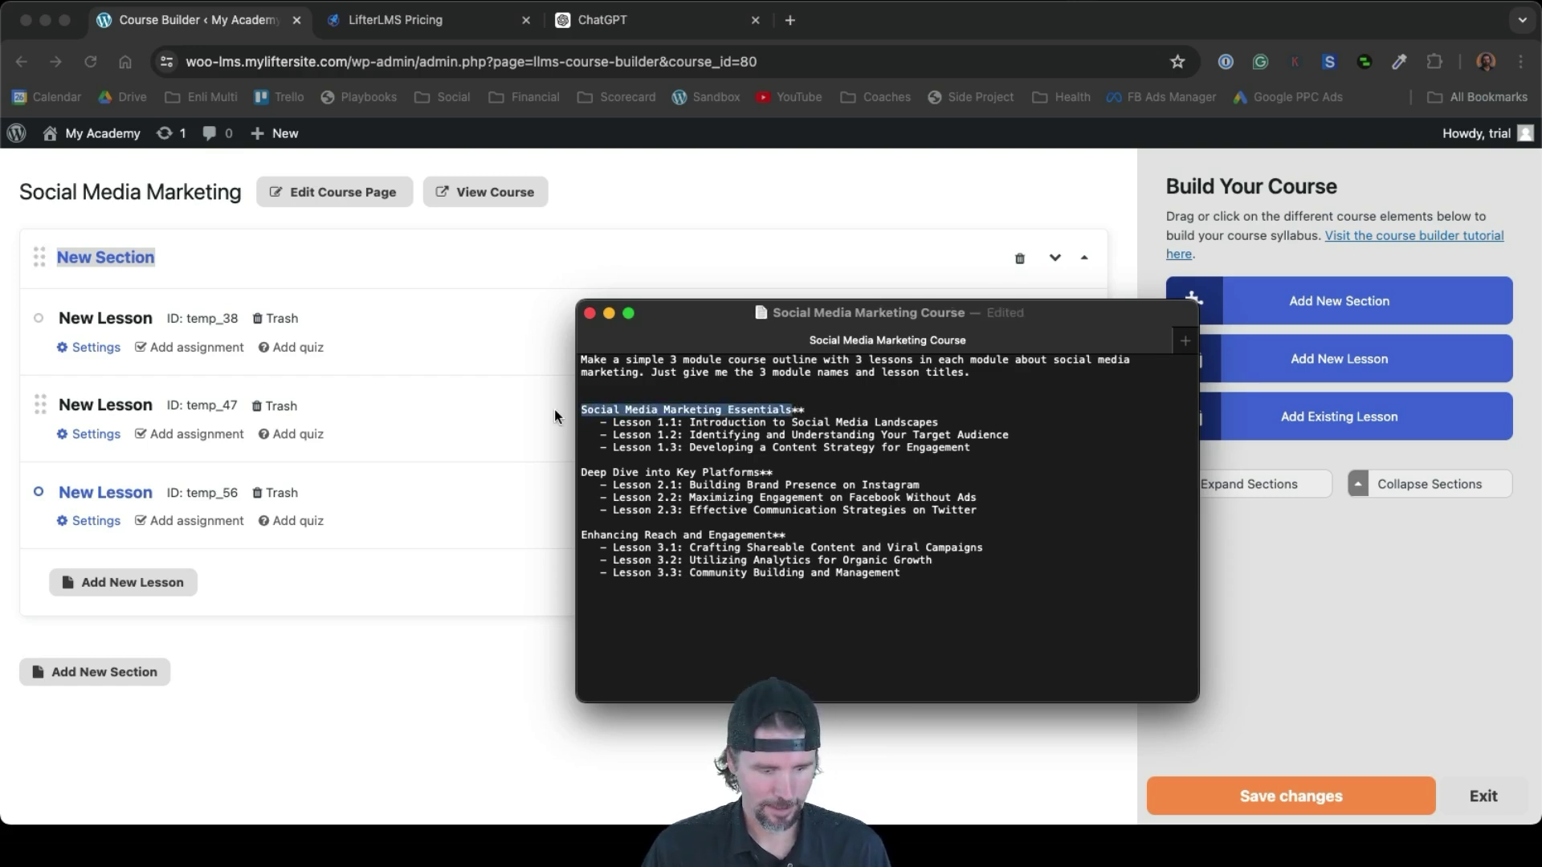
Rename the New Section to Social Media Marketing Essentials
click(142, 258)
double_click(141, 258)
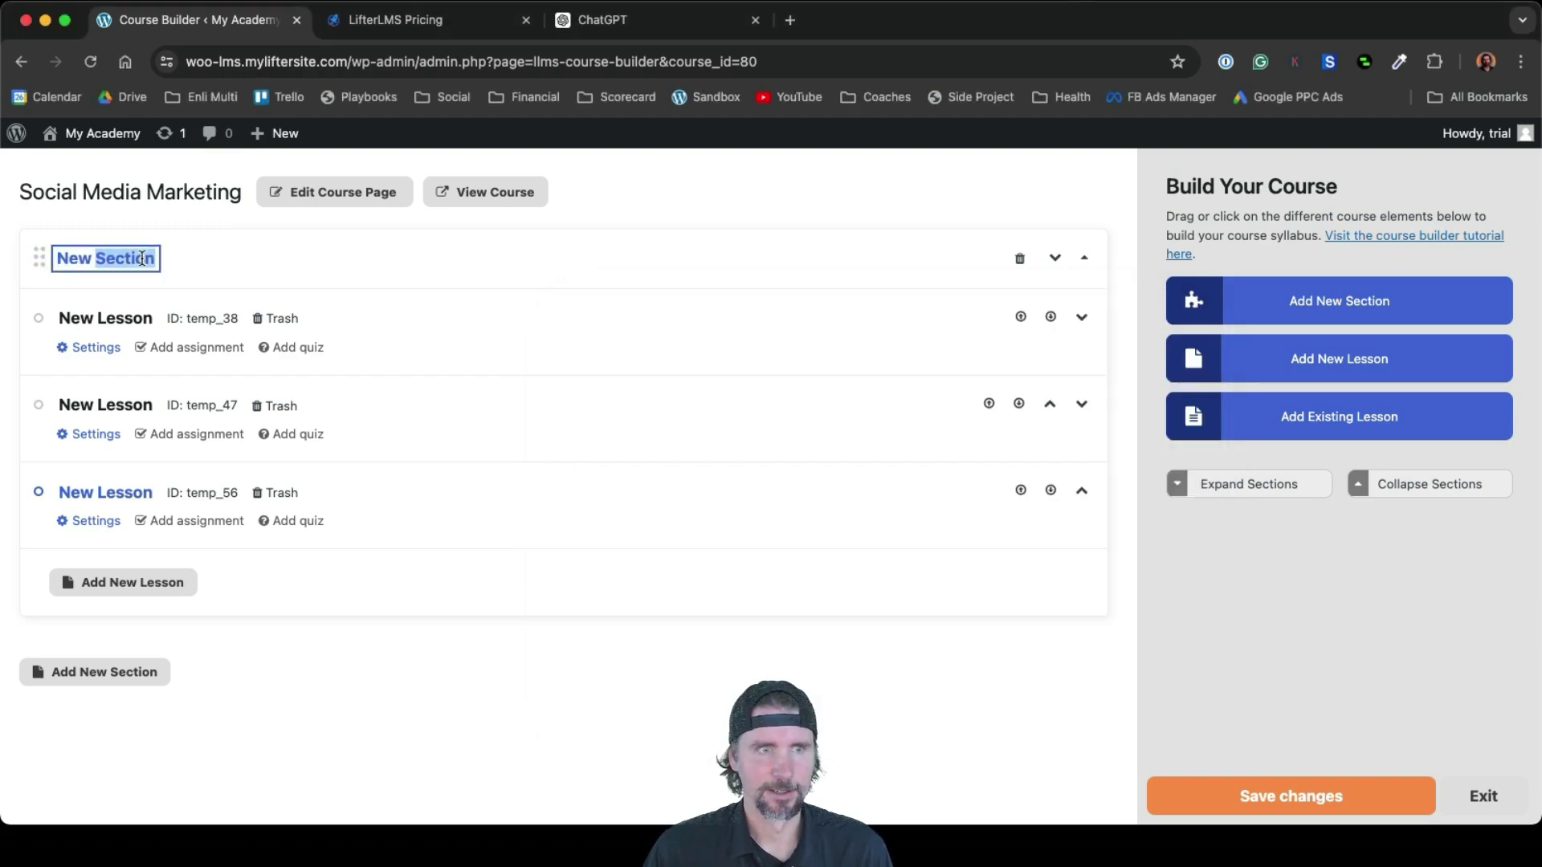
click(153, 260)
drag(137, 260, 57, 256)
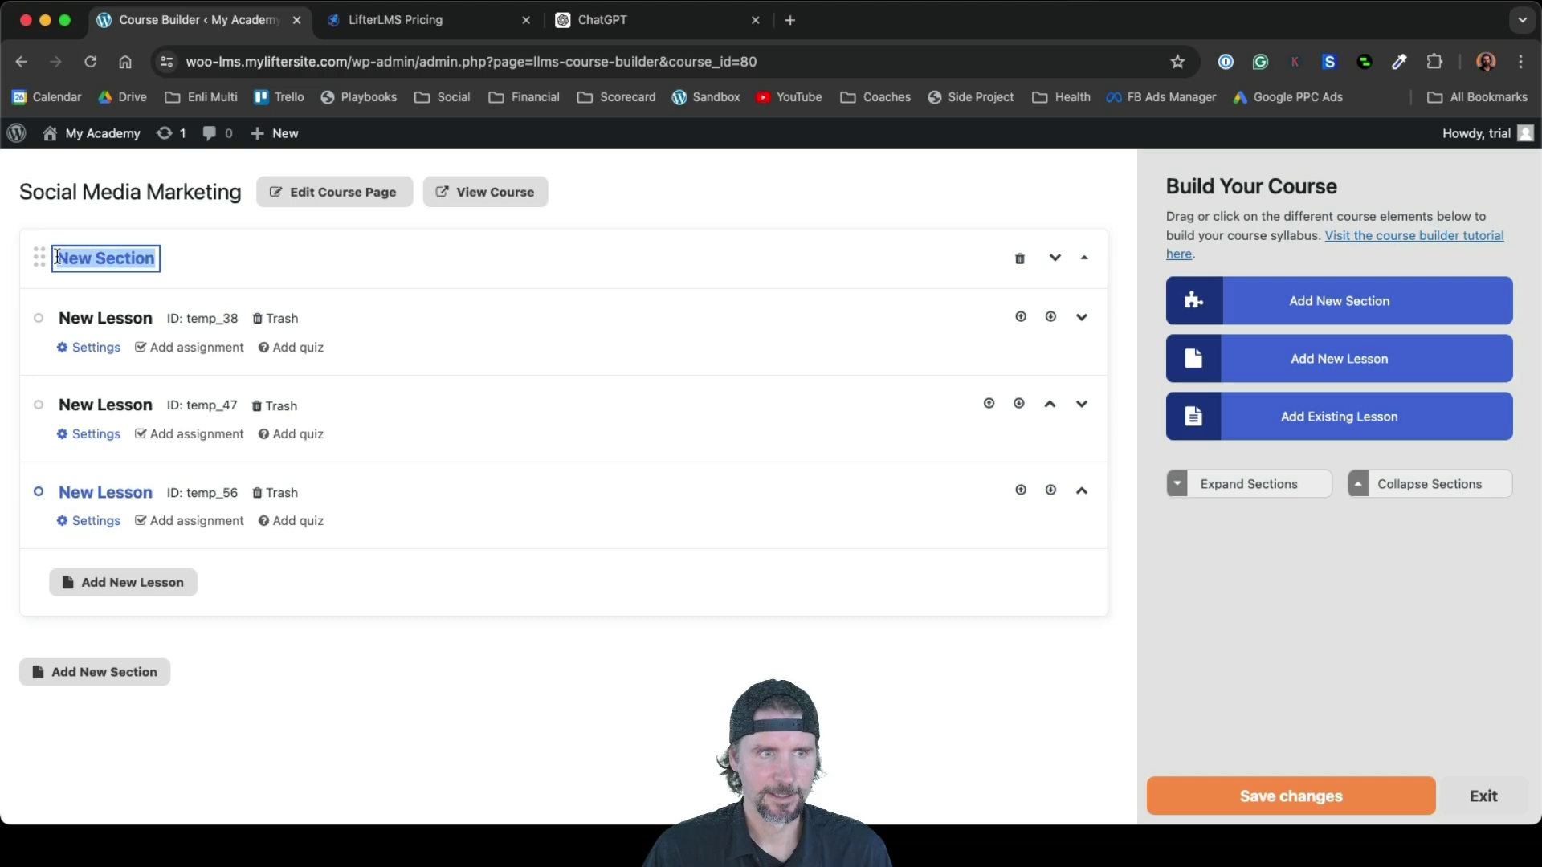
key(super+v)
key(super+Tab)
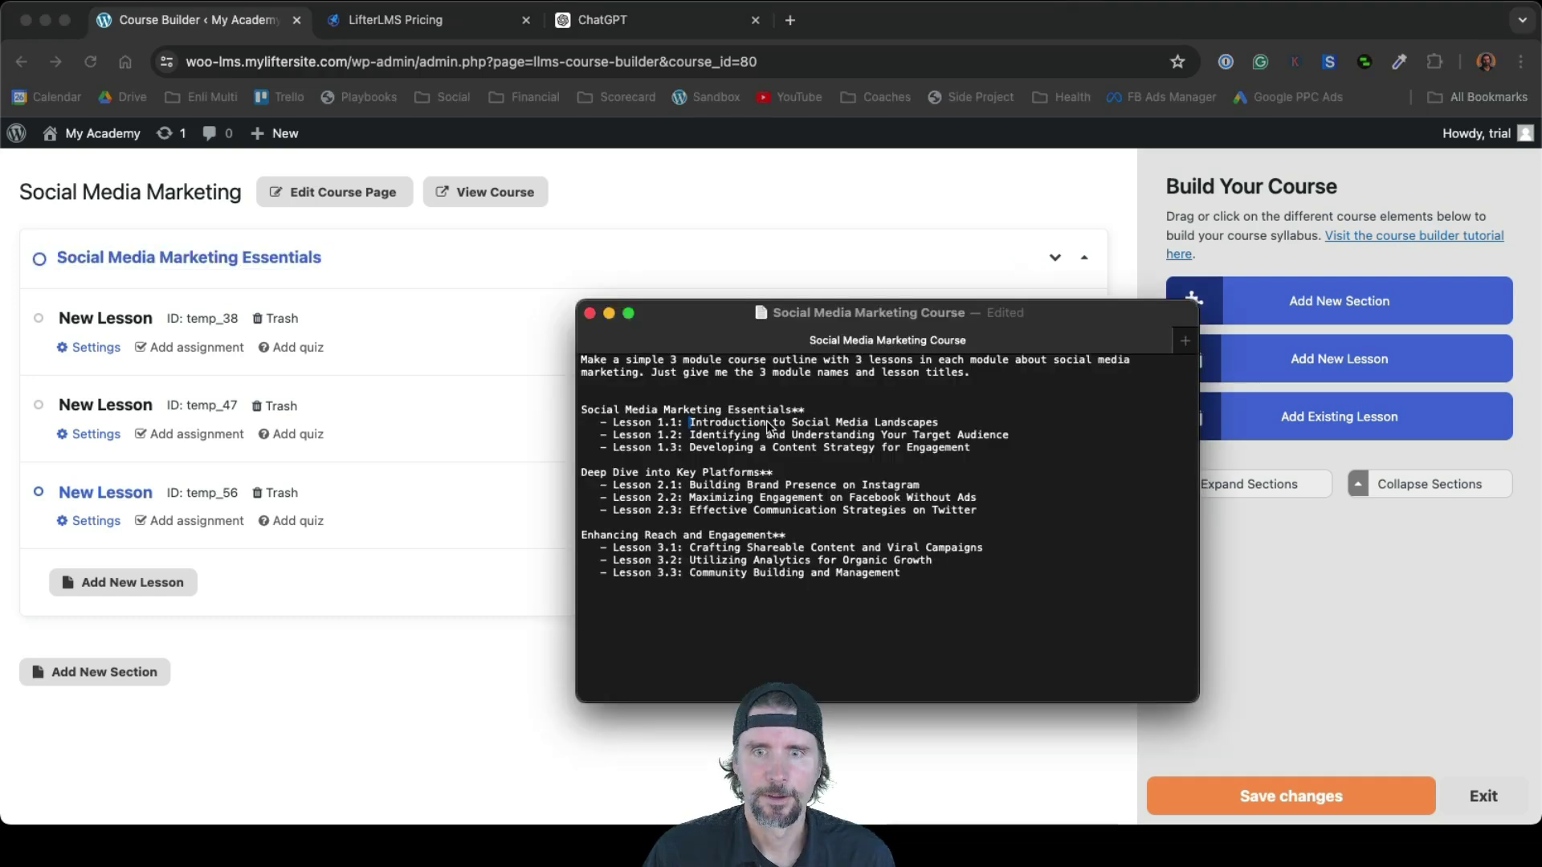
Copy the lesson title Introduction to Social Media Landscapes and open the first lesson's settings
drag(944, 420, 688, 422)
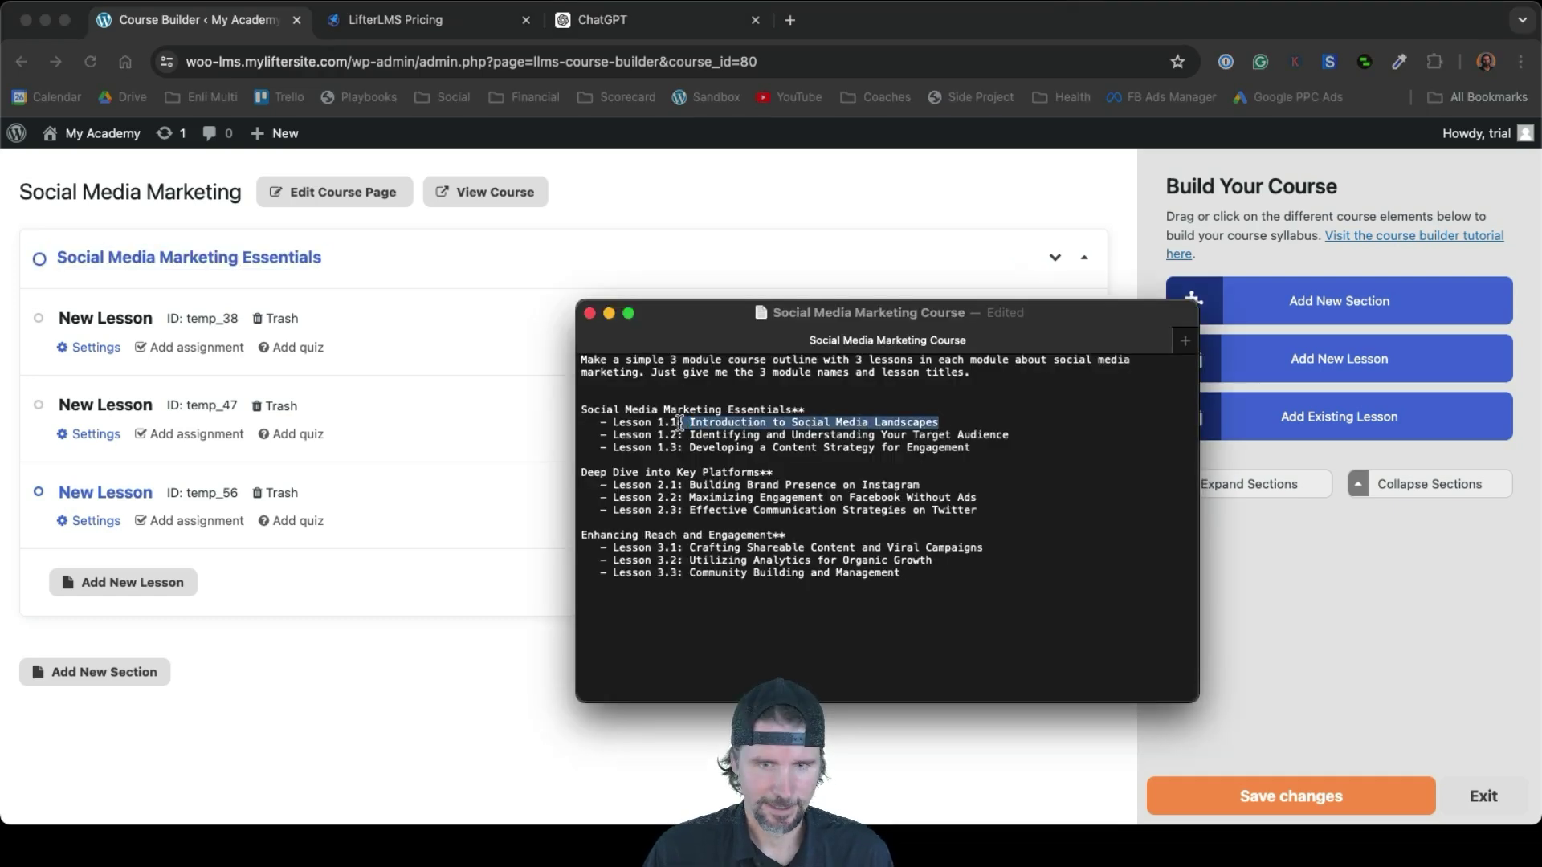
click(692, 426)
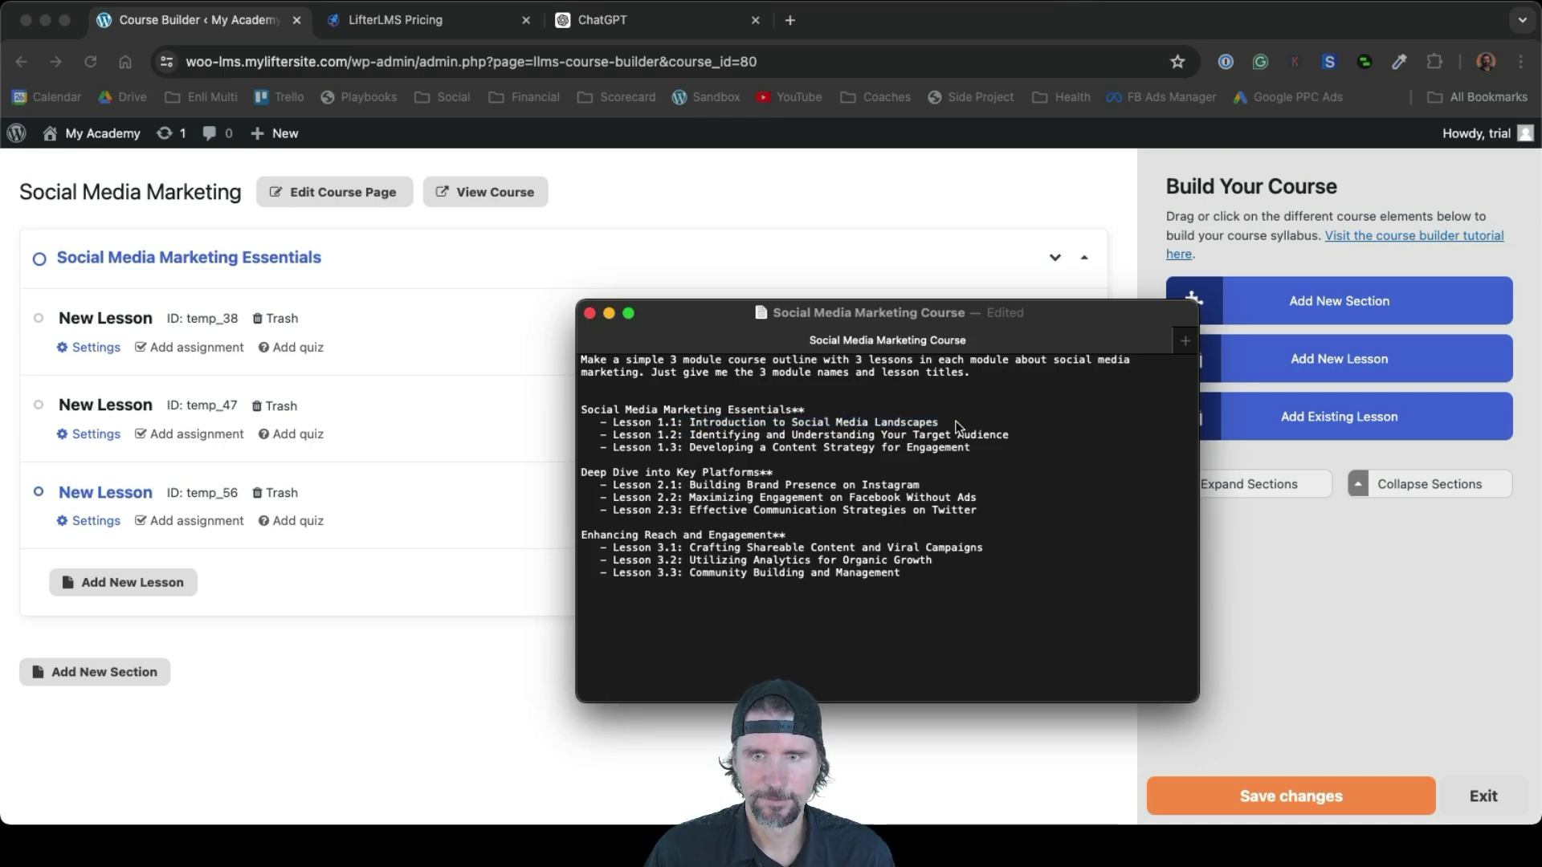
drag(941, 422, 694, 427)
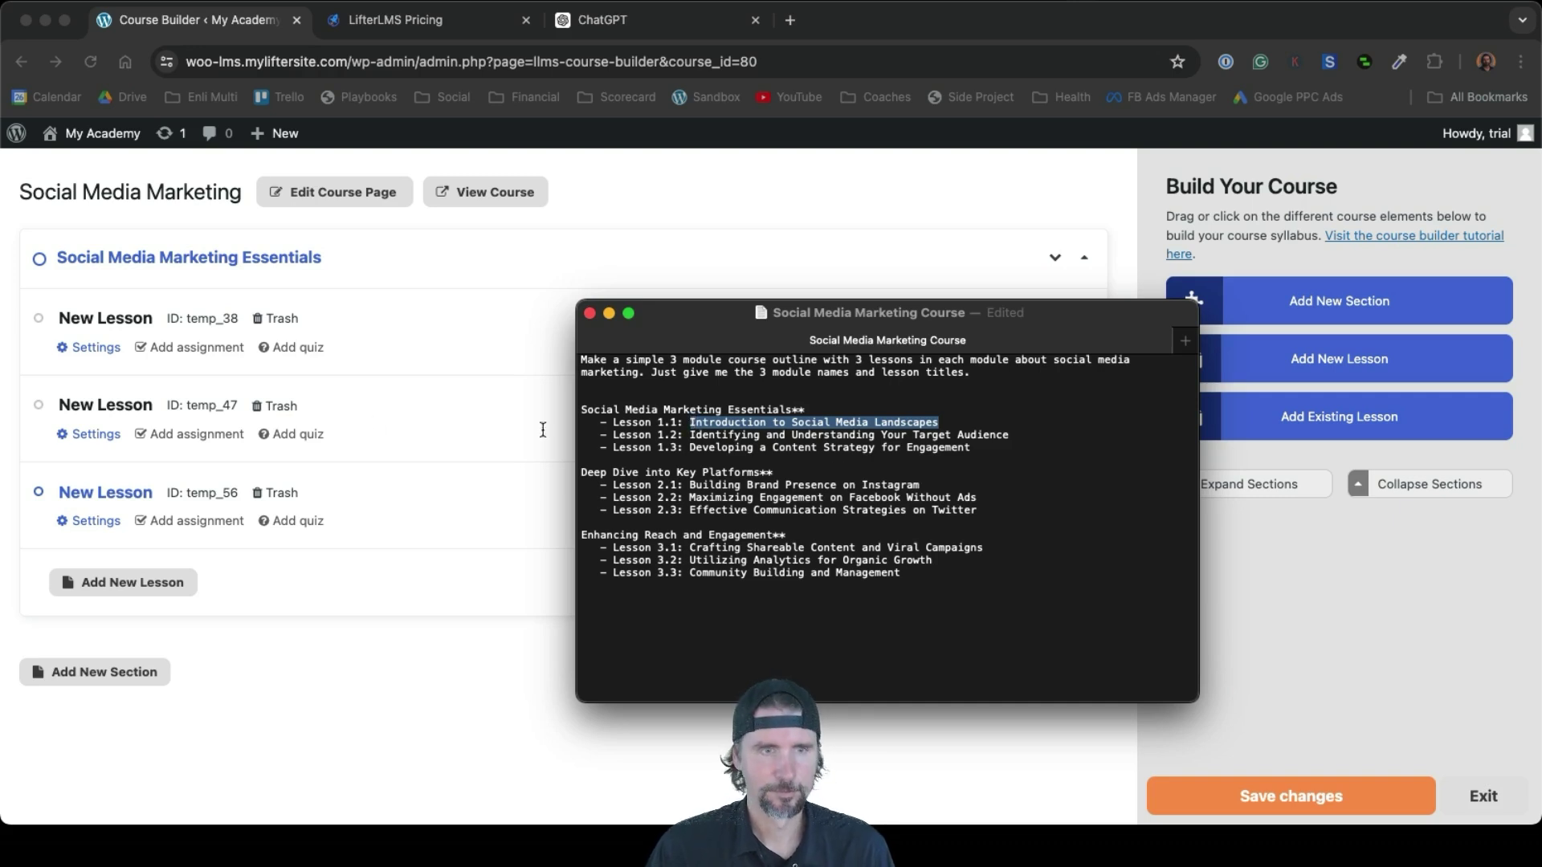
click(100, 313)
click(100, 320)
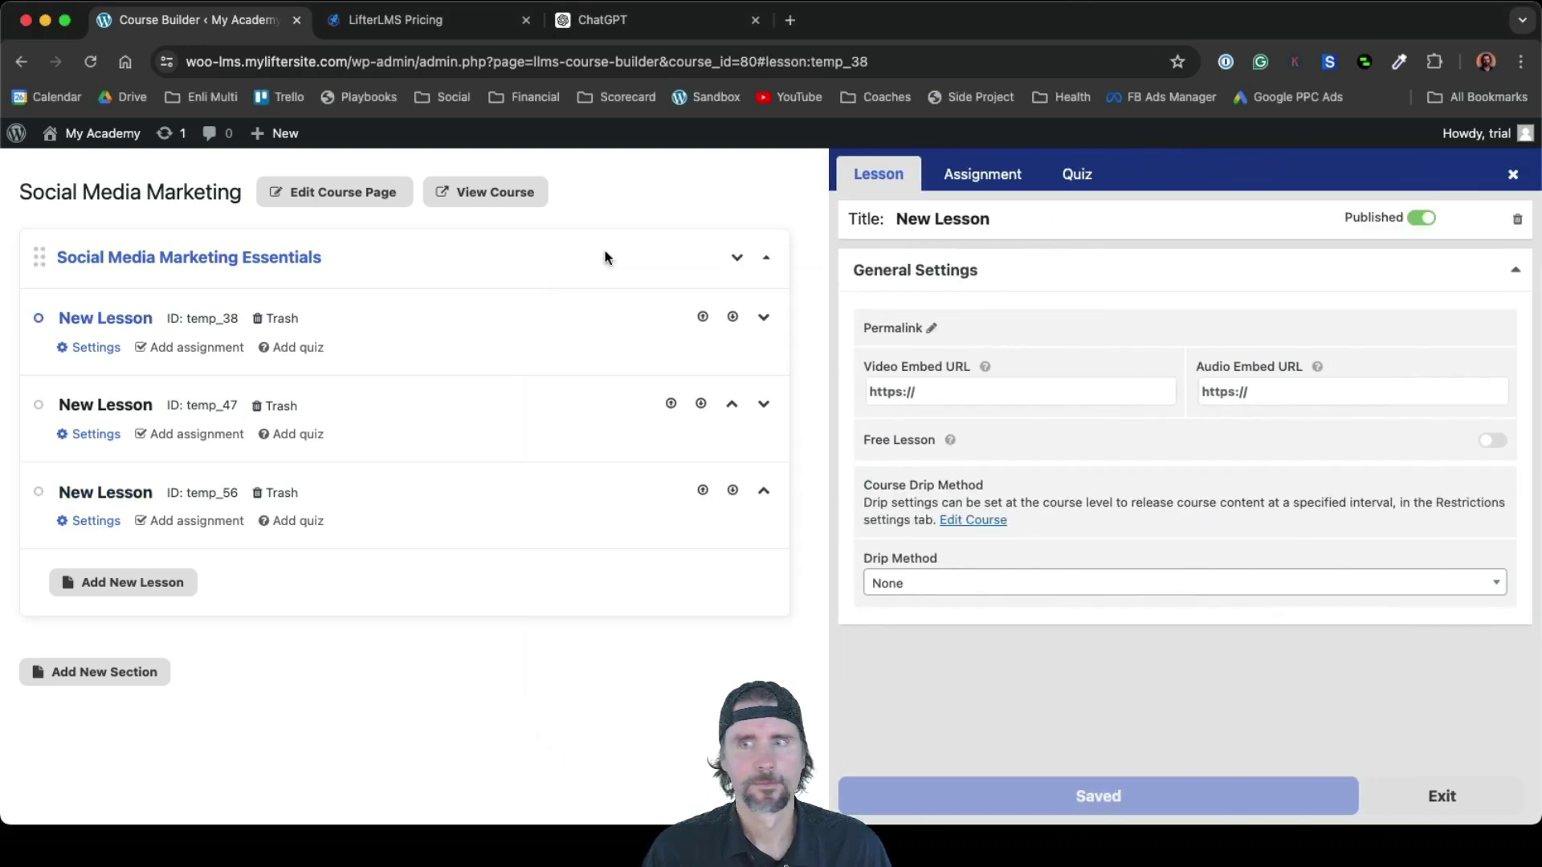
Title the first lesson Introduction to Social Media Landscapes and save it
drag(1008, 220, 875, 206)
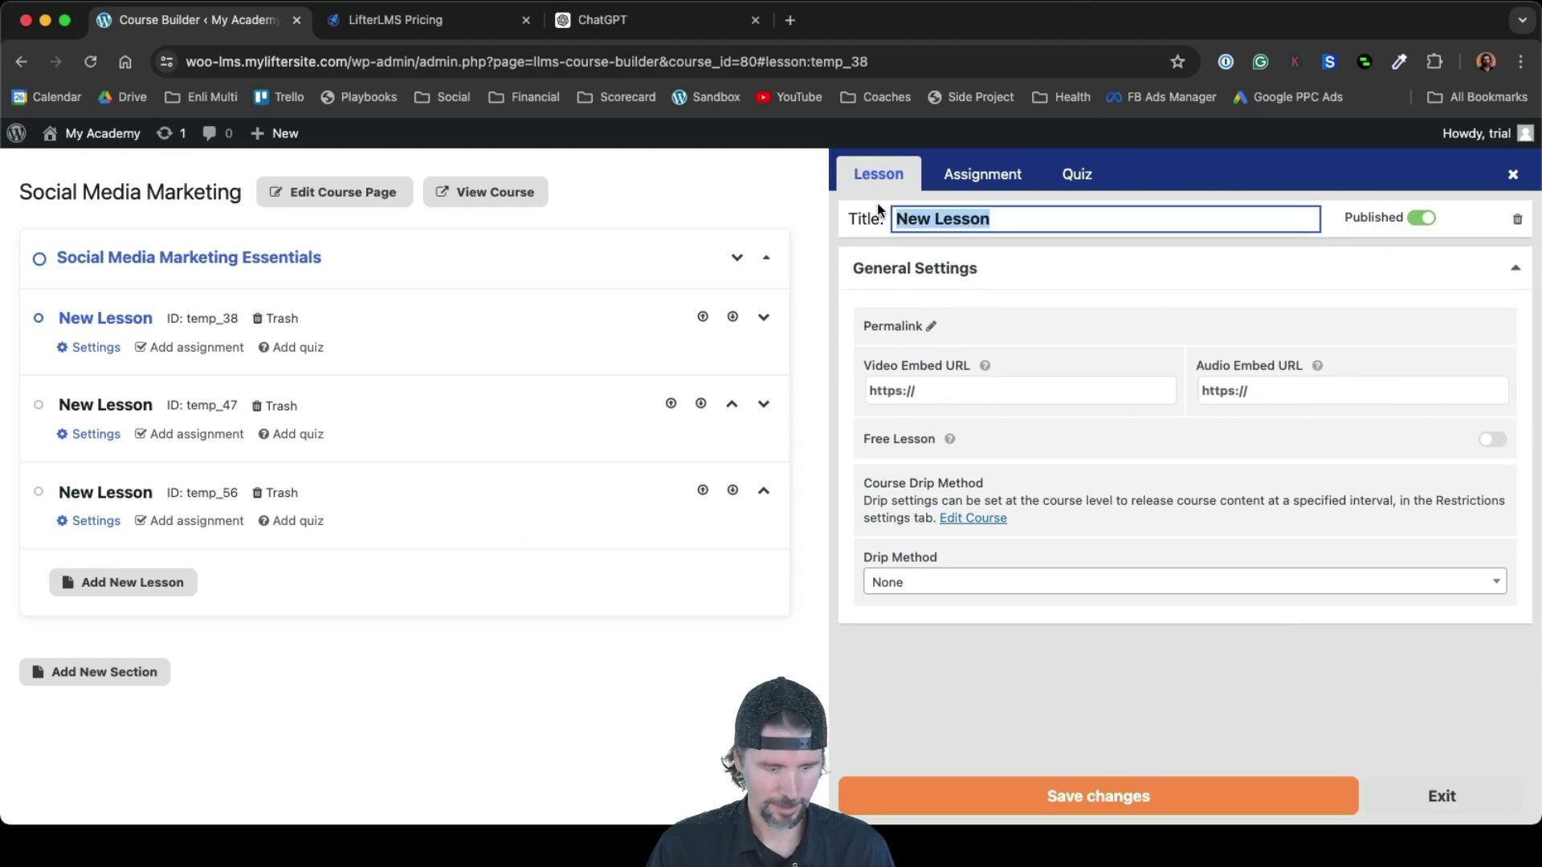
key(super+v)
click(1134, 806)
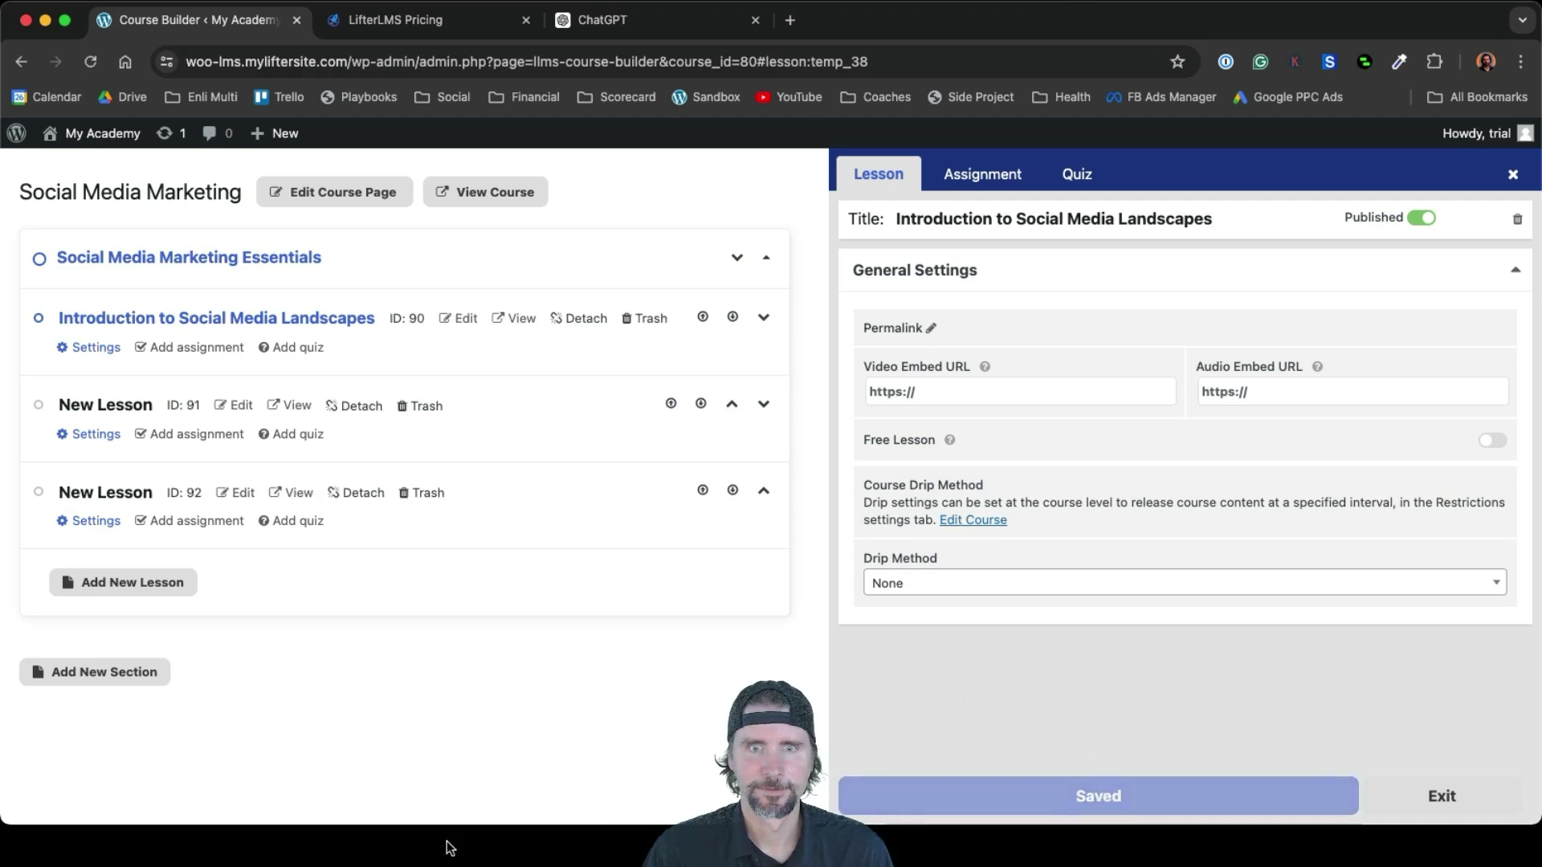
Give the second lesson its outline title, save, and move Deep Dive into Key Platforms below Essentials
key(ctrl+Up)
click(1313, 626)
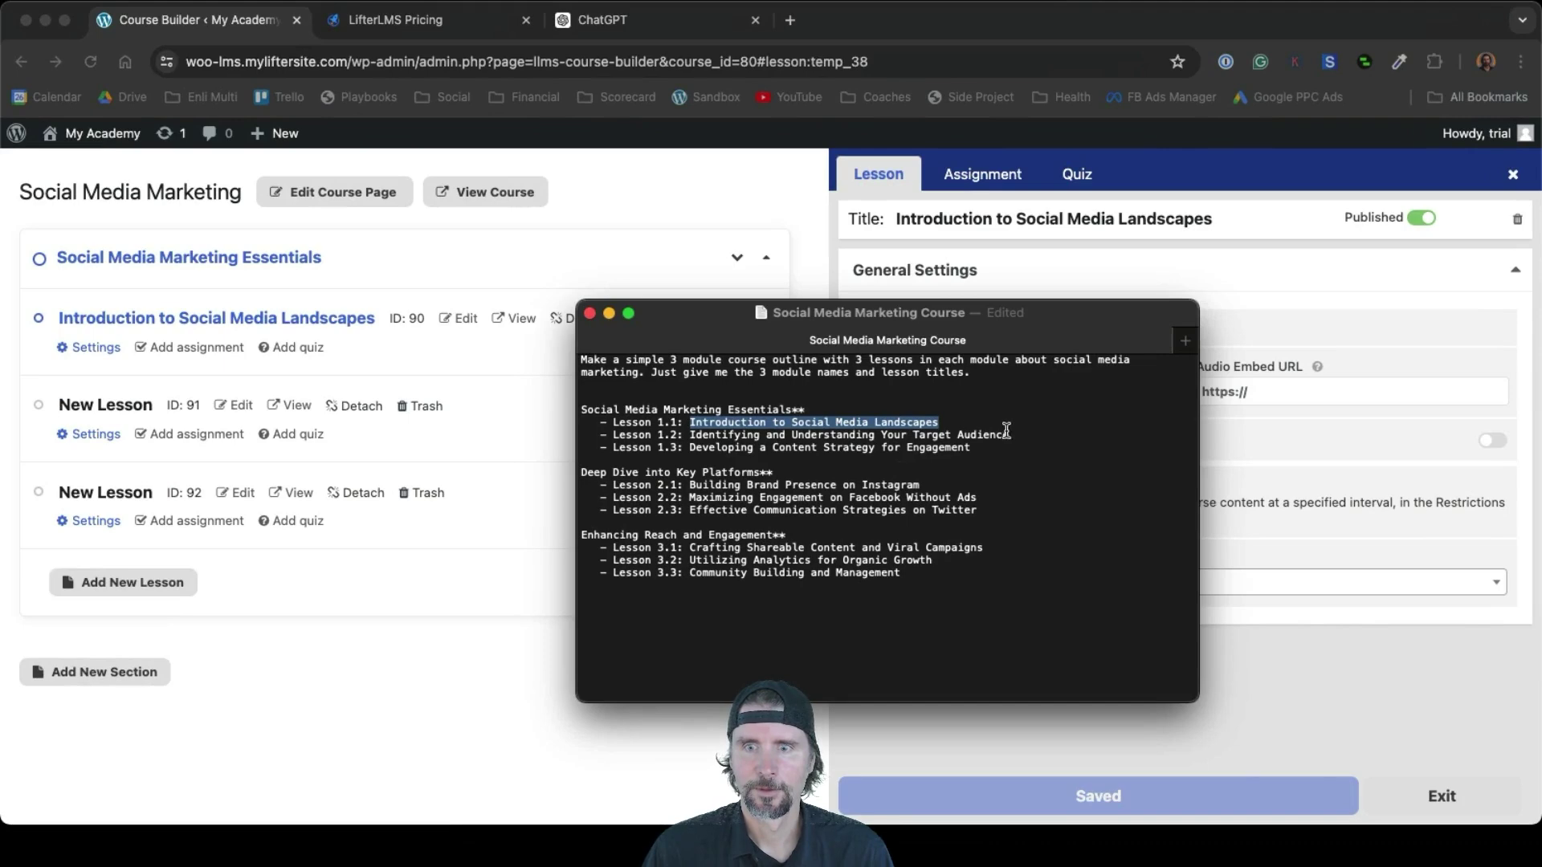
drag(1006, 434, 692, 437)
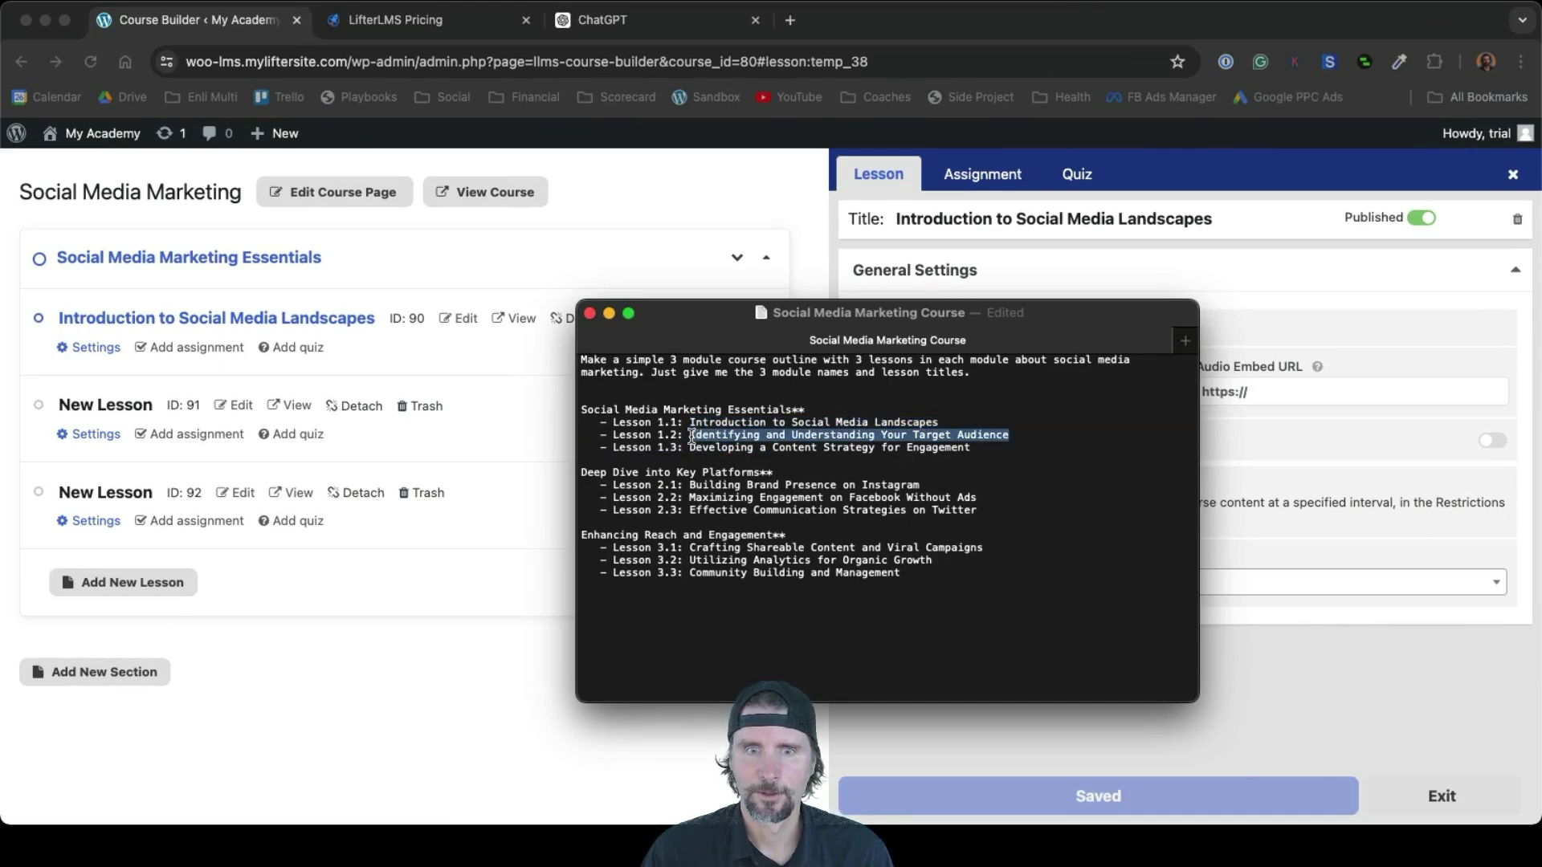
click(125, 410)
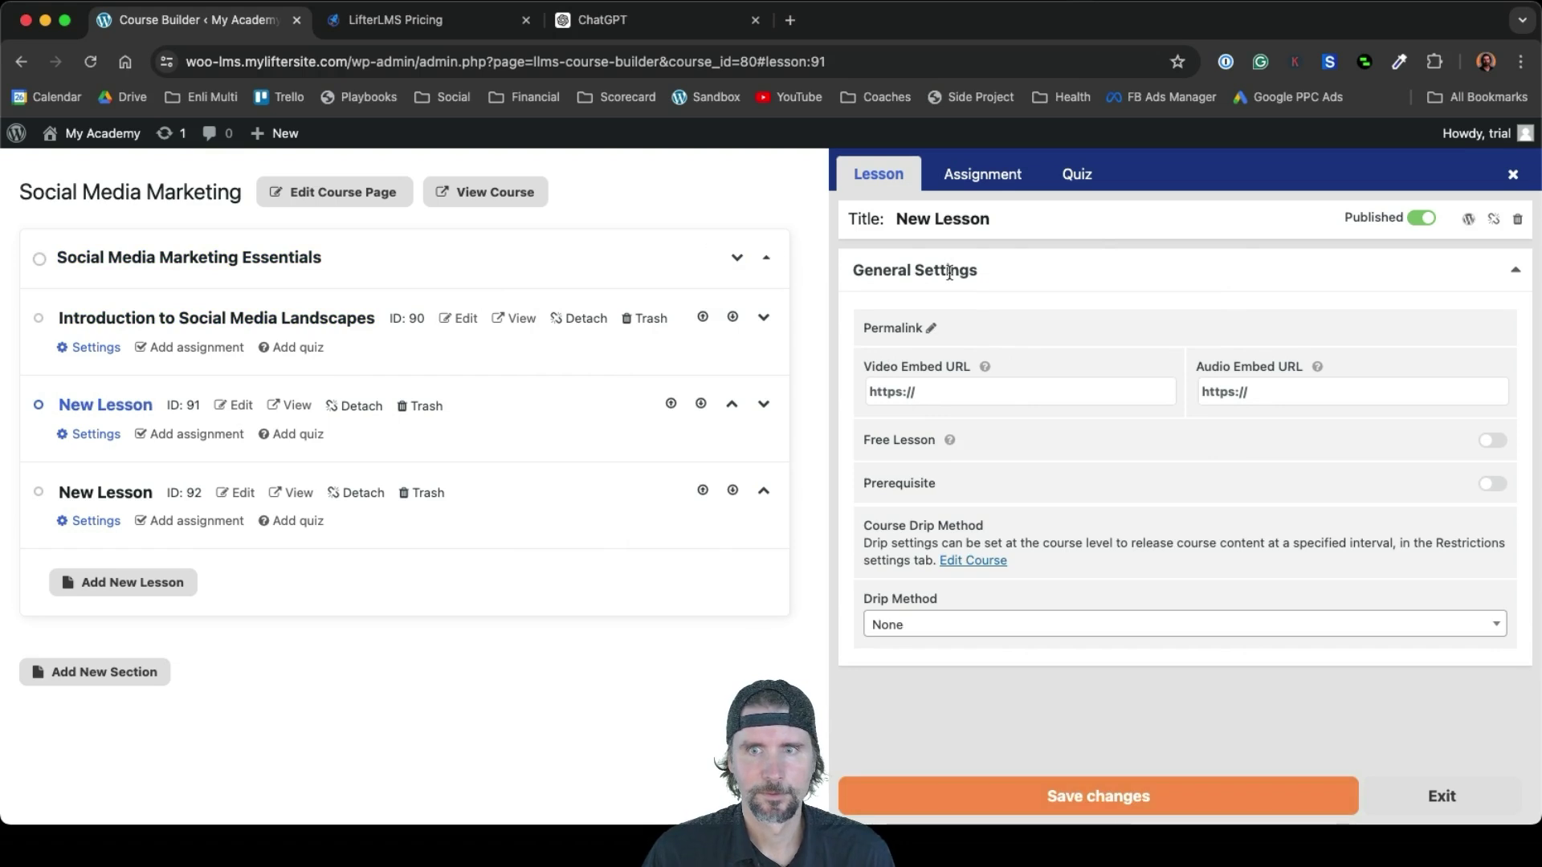
key(super+a)
key(super+v)
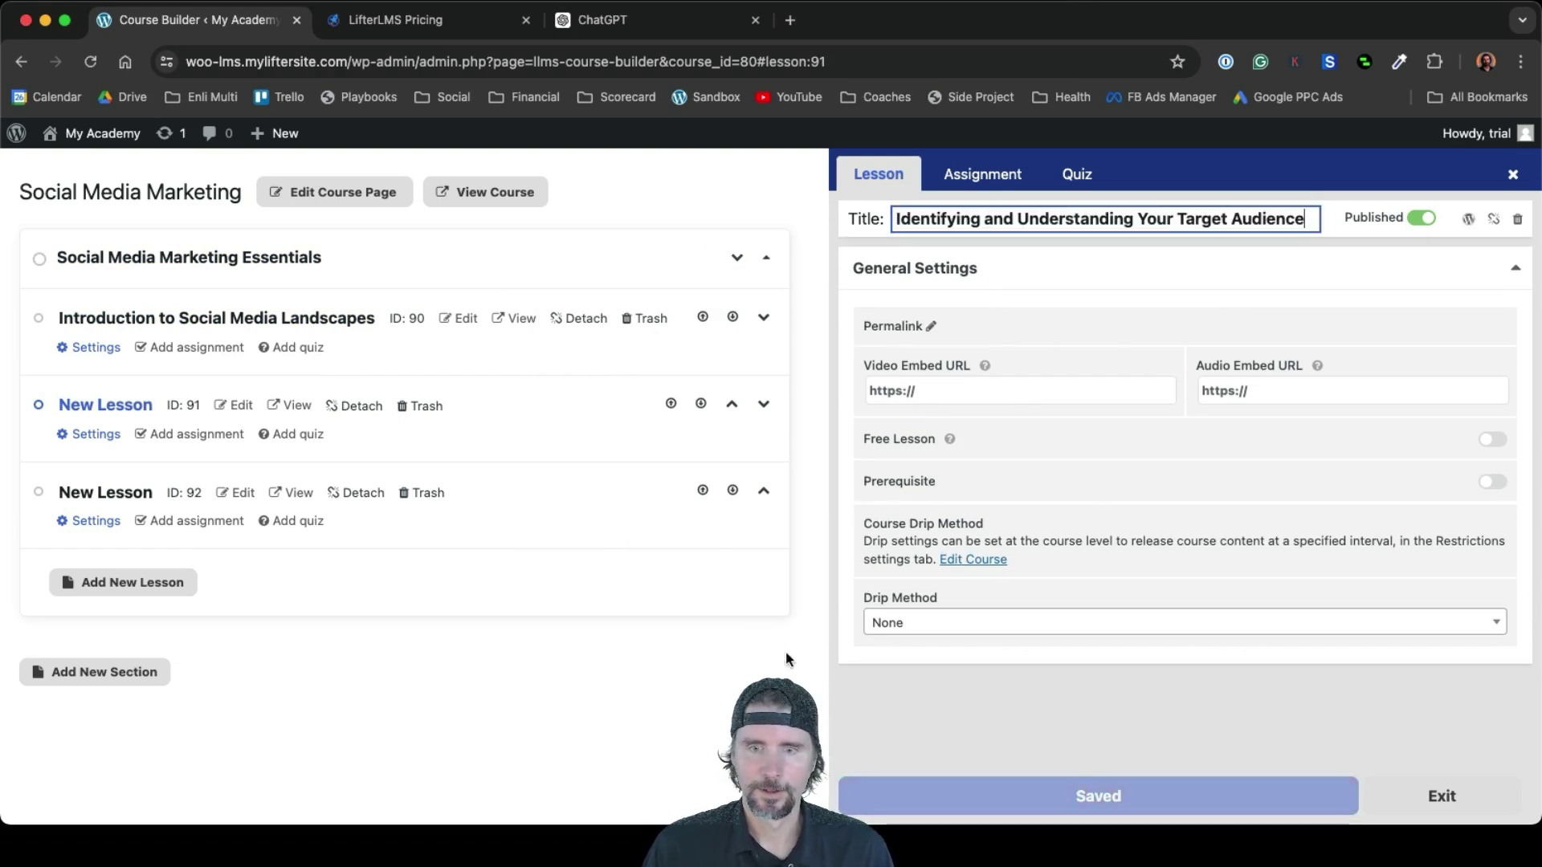
click(868, 716)
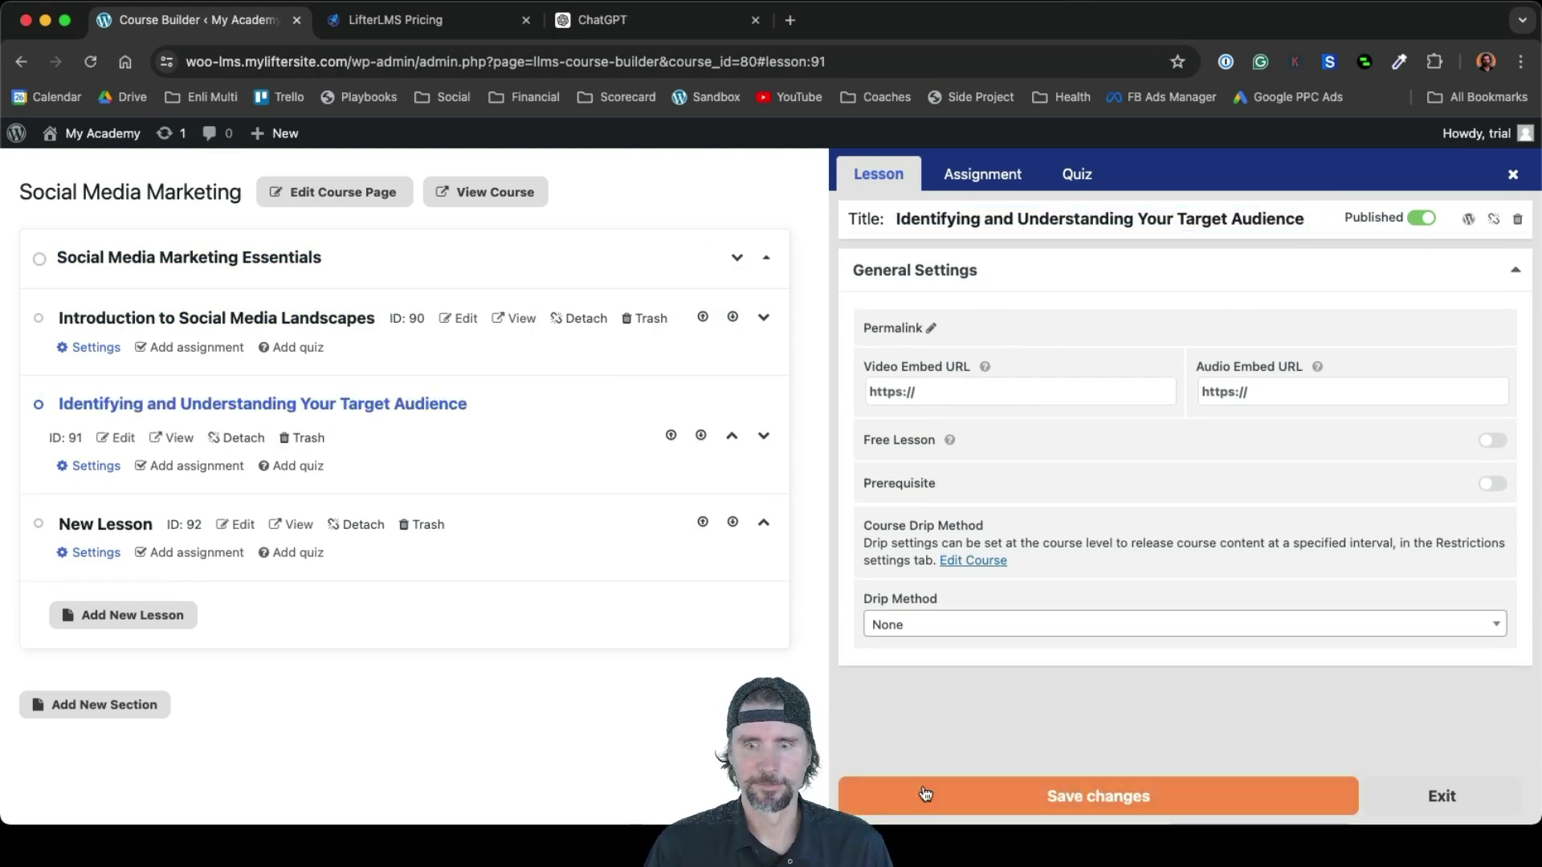
click(925, 794)
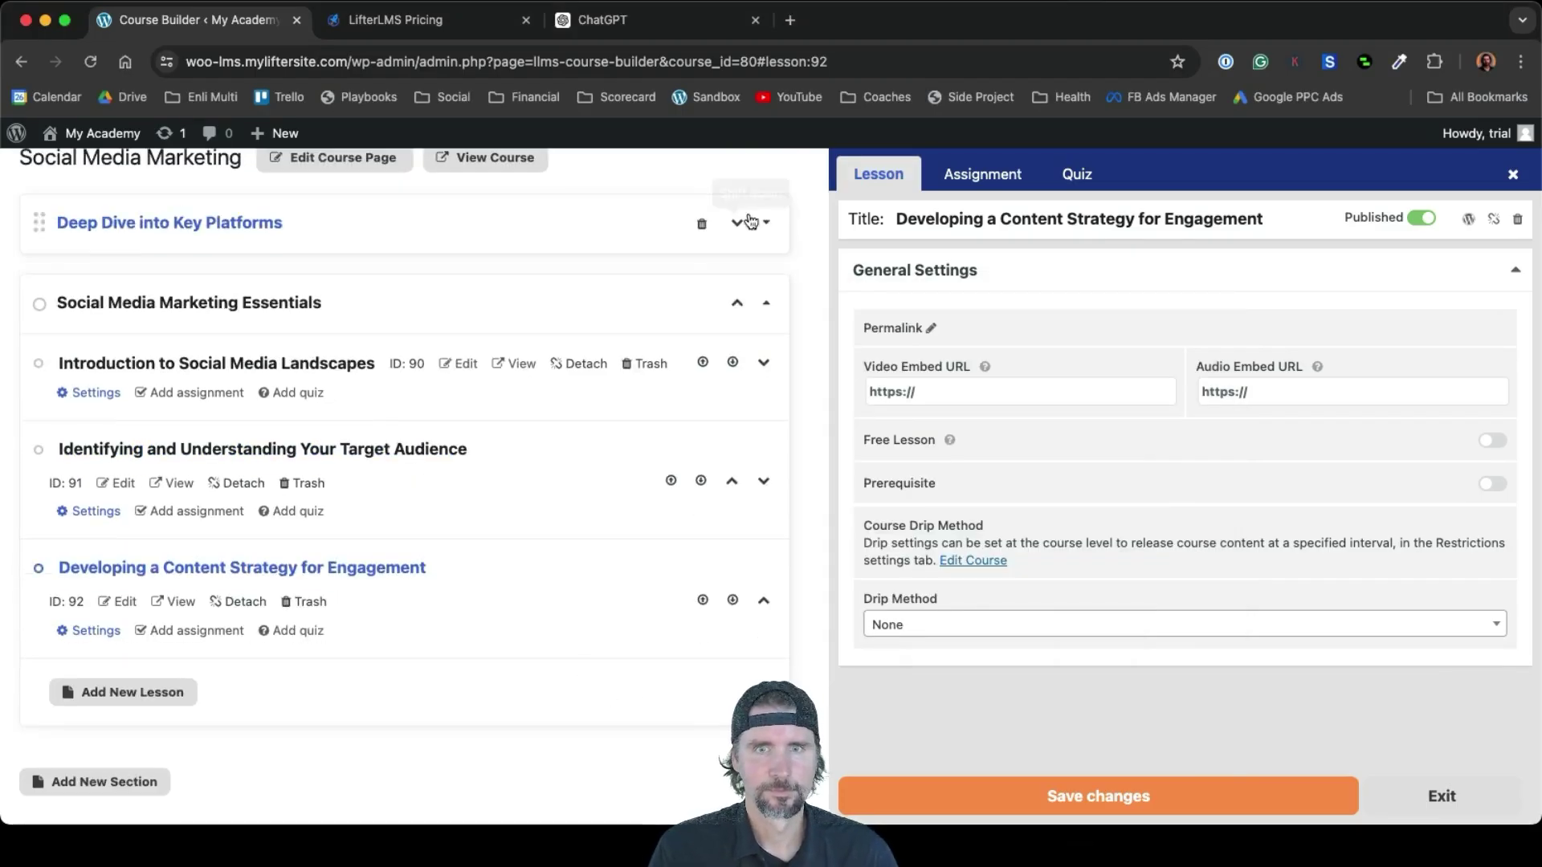
click(751, 222)
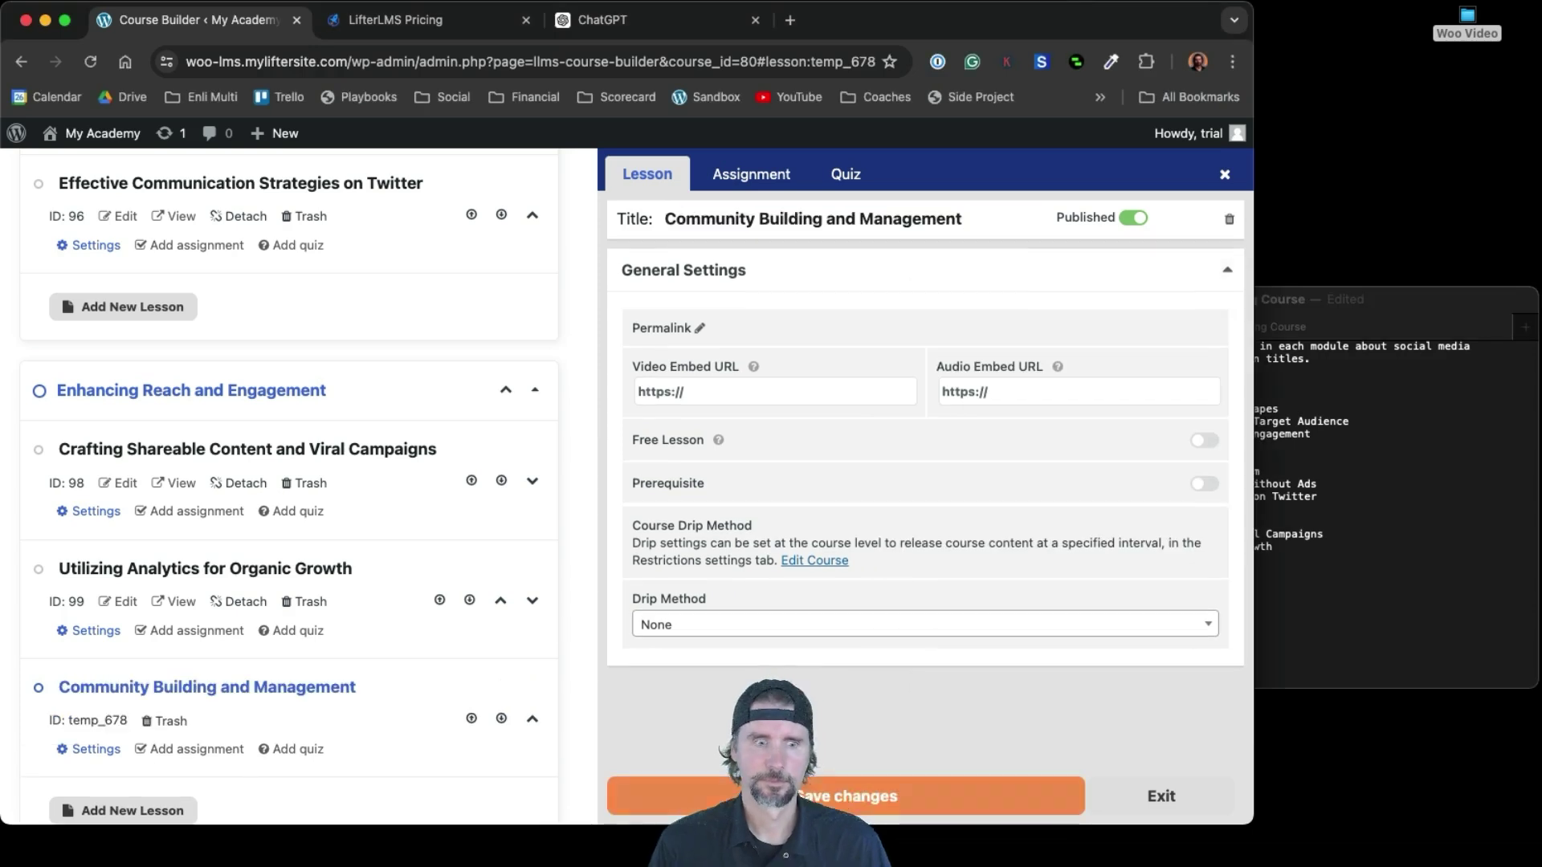
double_click(1249, 816)
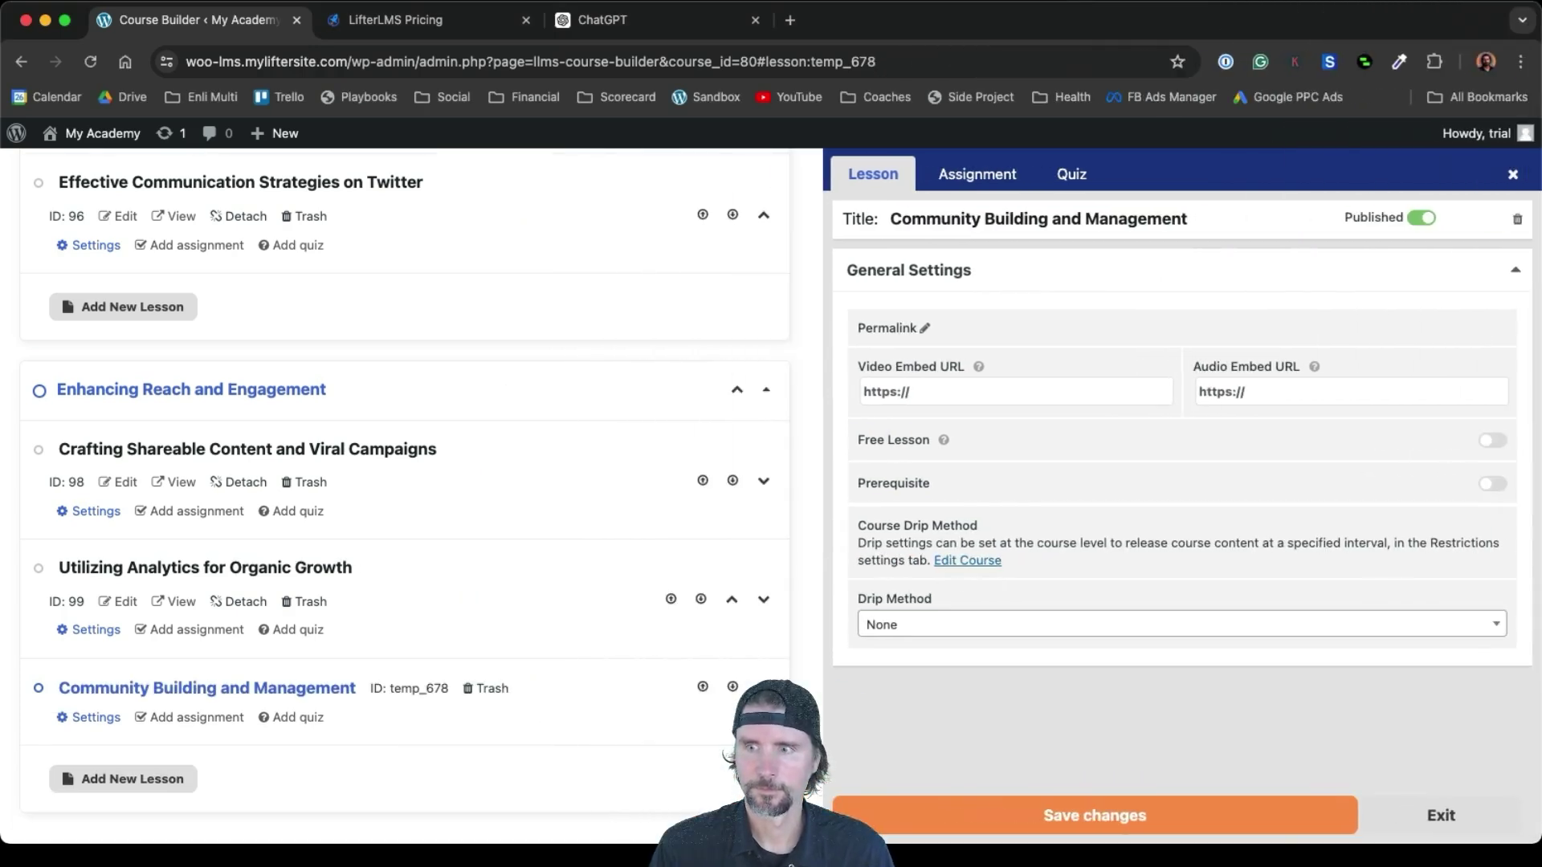
Save the builder, preview the public Social Media Marketing course page, then reopen its course builder
click(1191, 819)
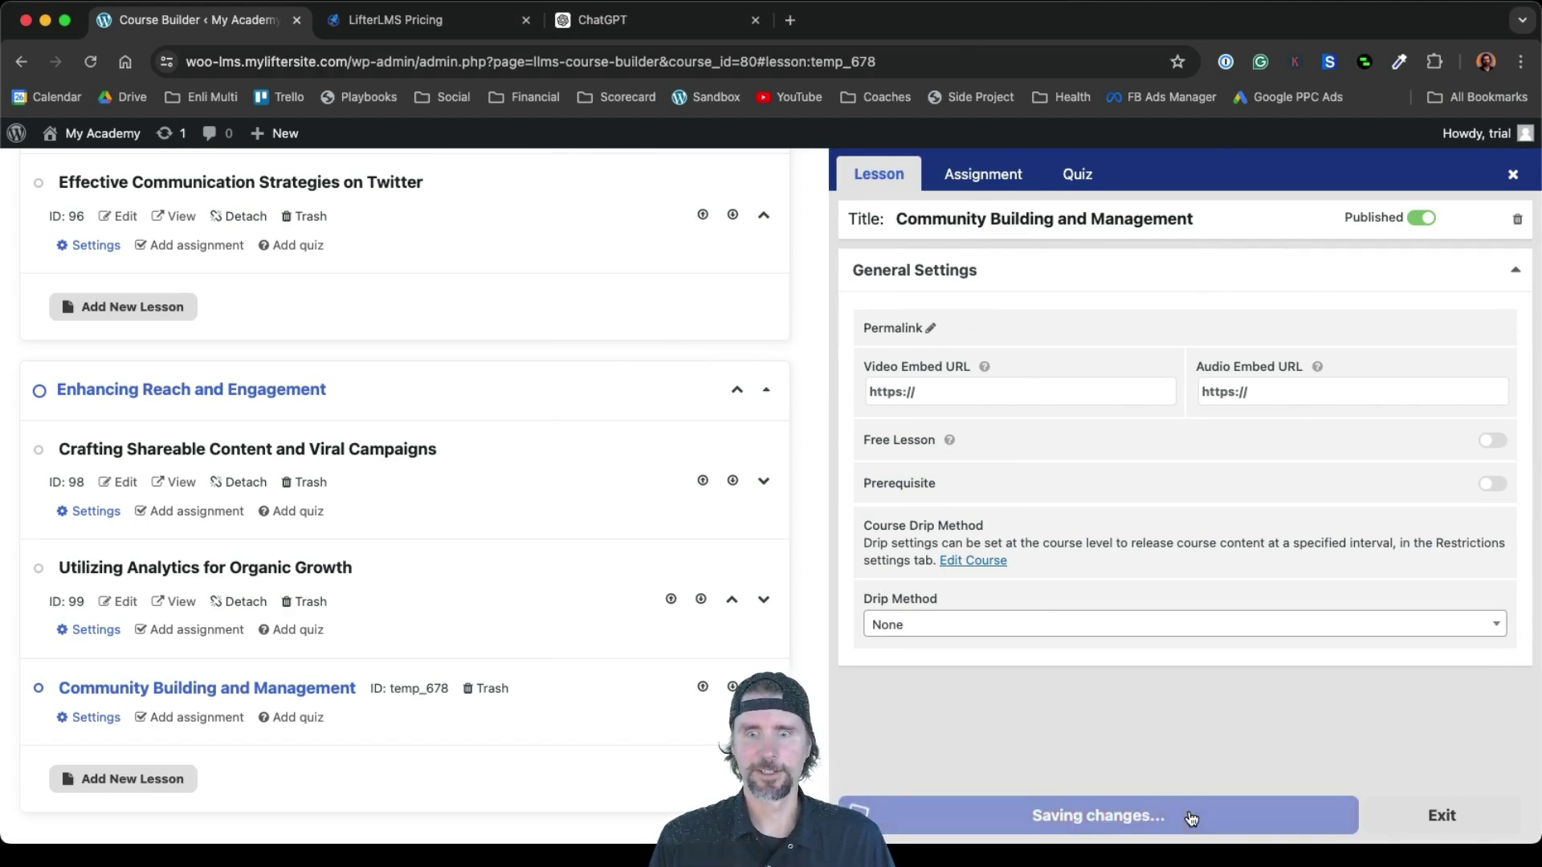
scroll(528, 438, up, 5)
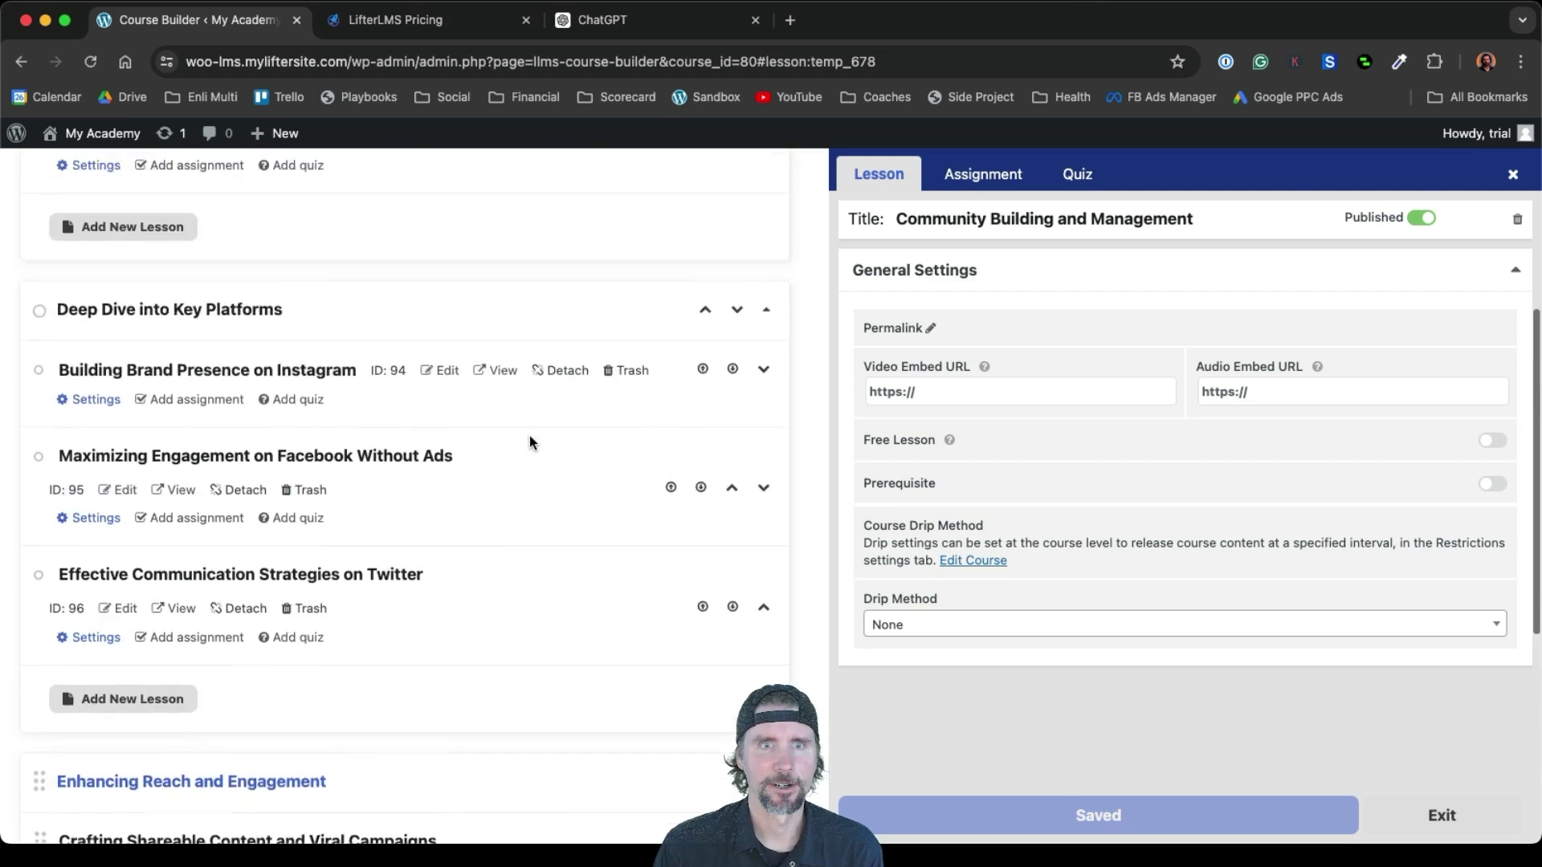
scroll(529, 438, up, 5)
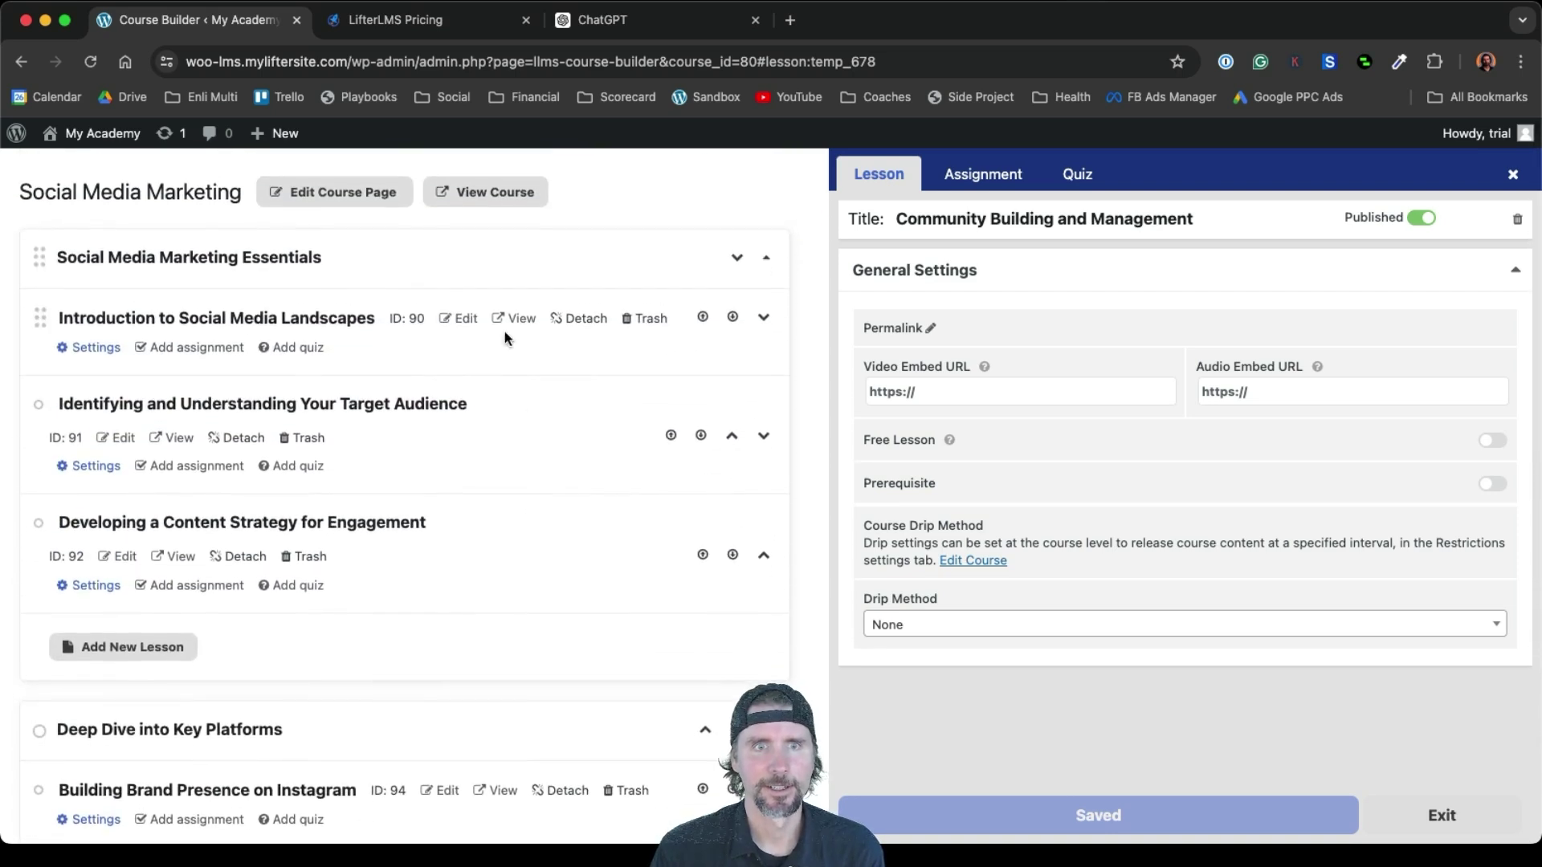
click(479, 197)
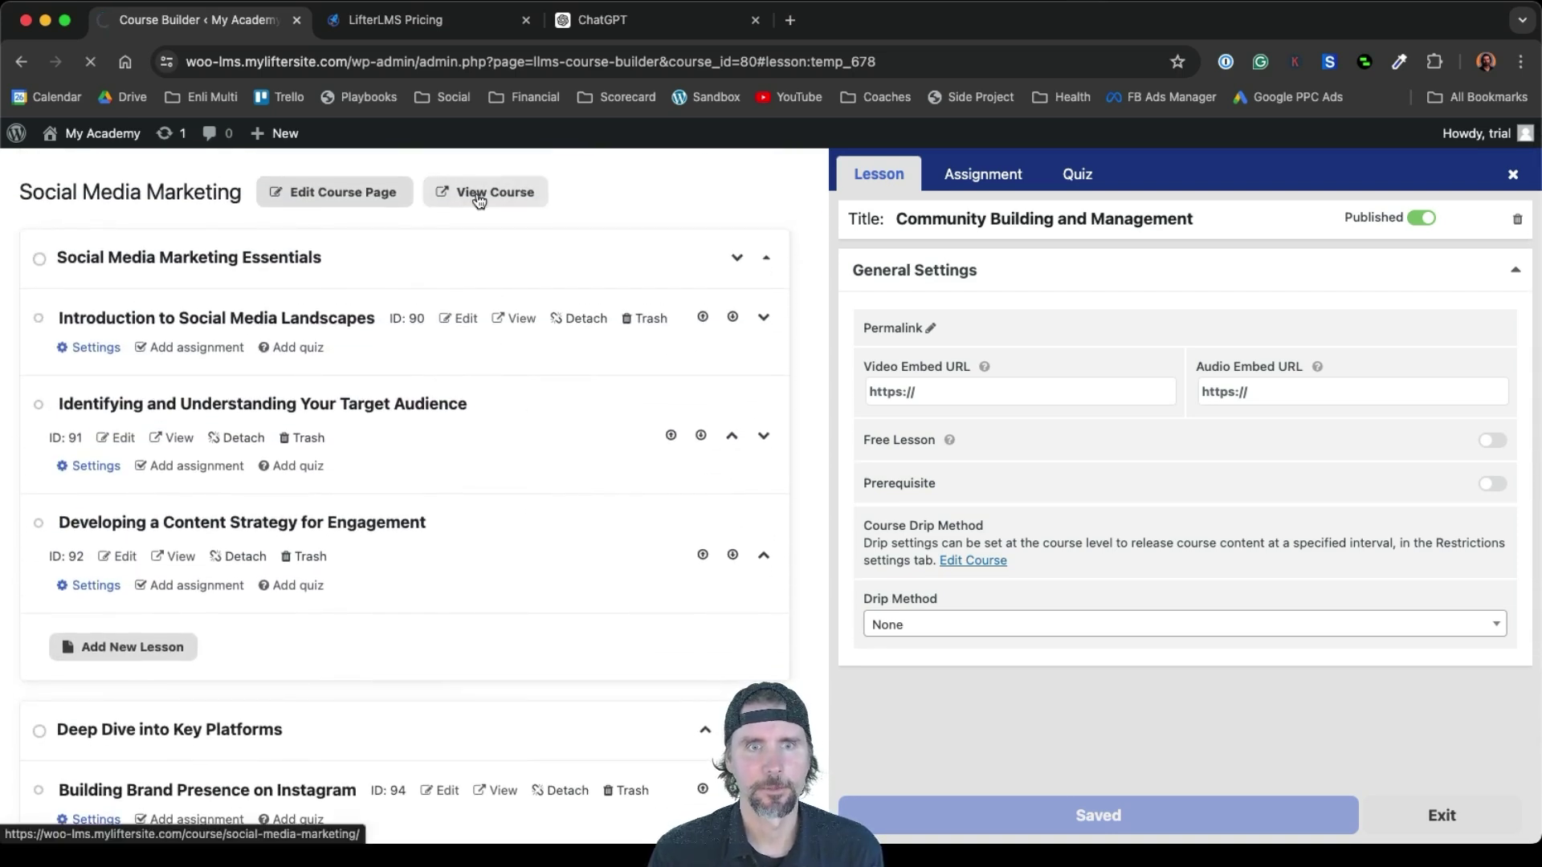
scroll(650, 562, down, 10)
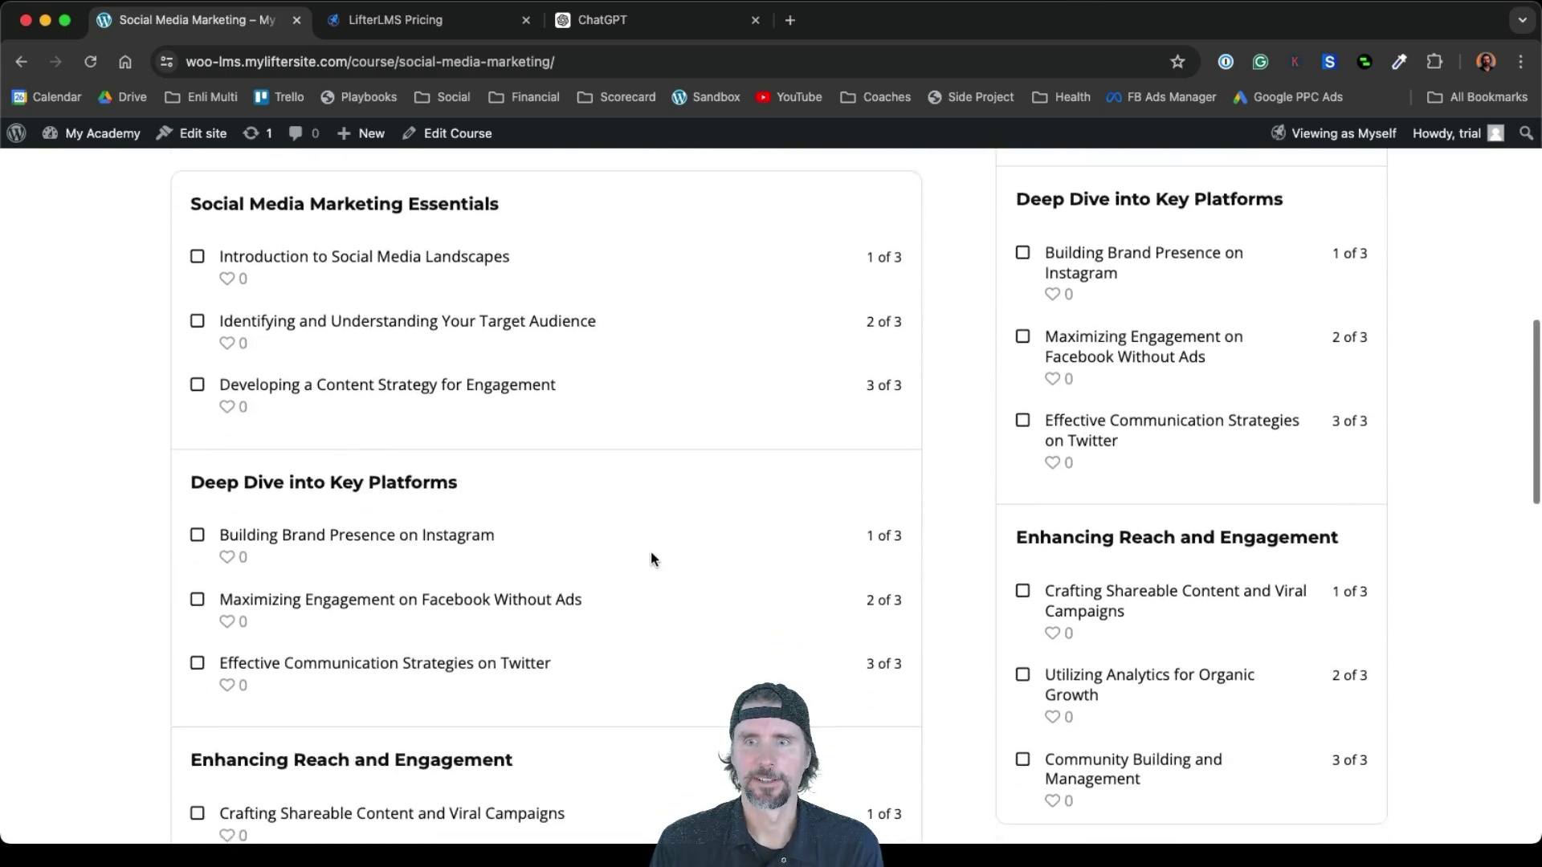
scroll(651, 551, down, 6)
scroll(650, 551, up, 8)
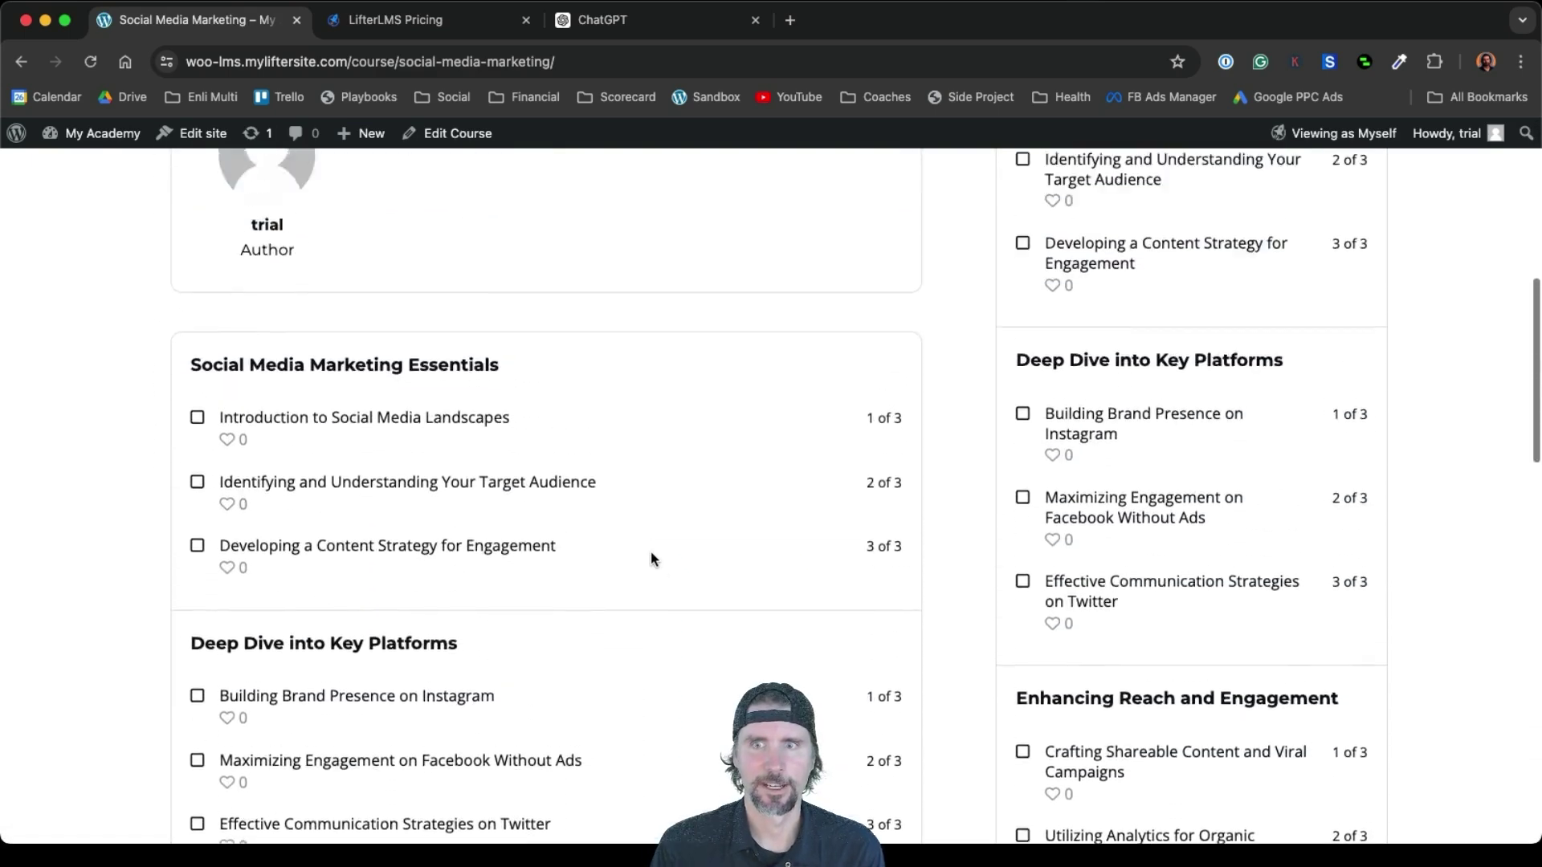
scroll(651, 551, up, 8)
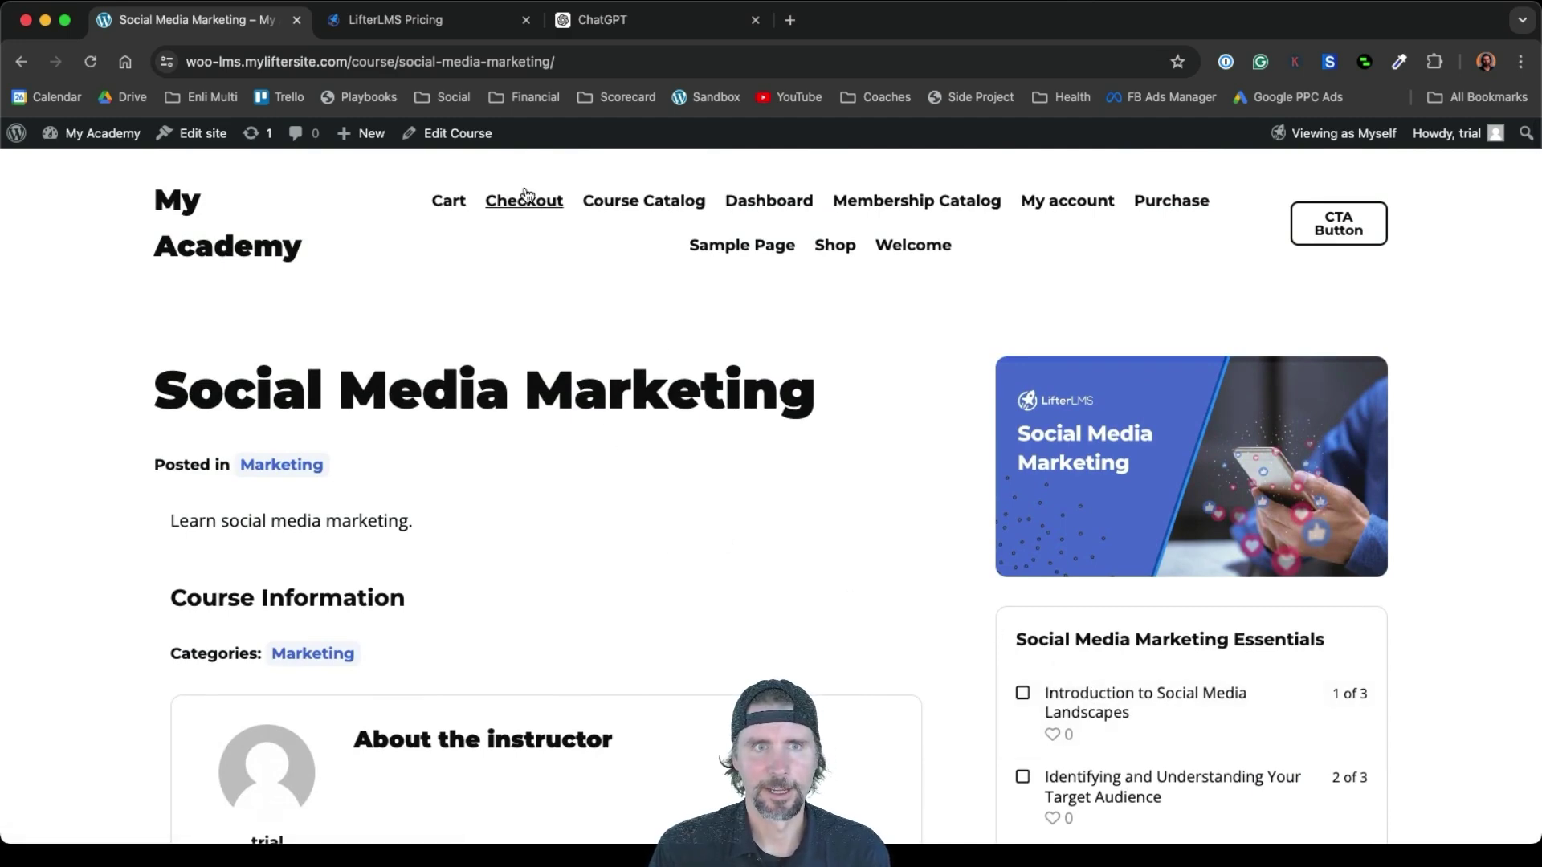
click(466, 134)
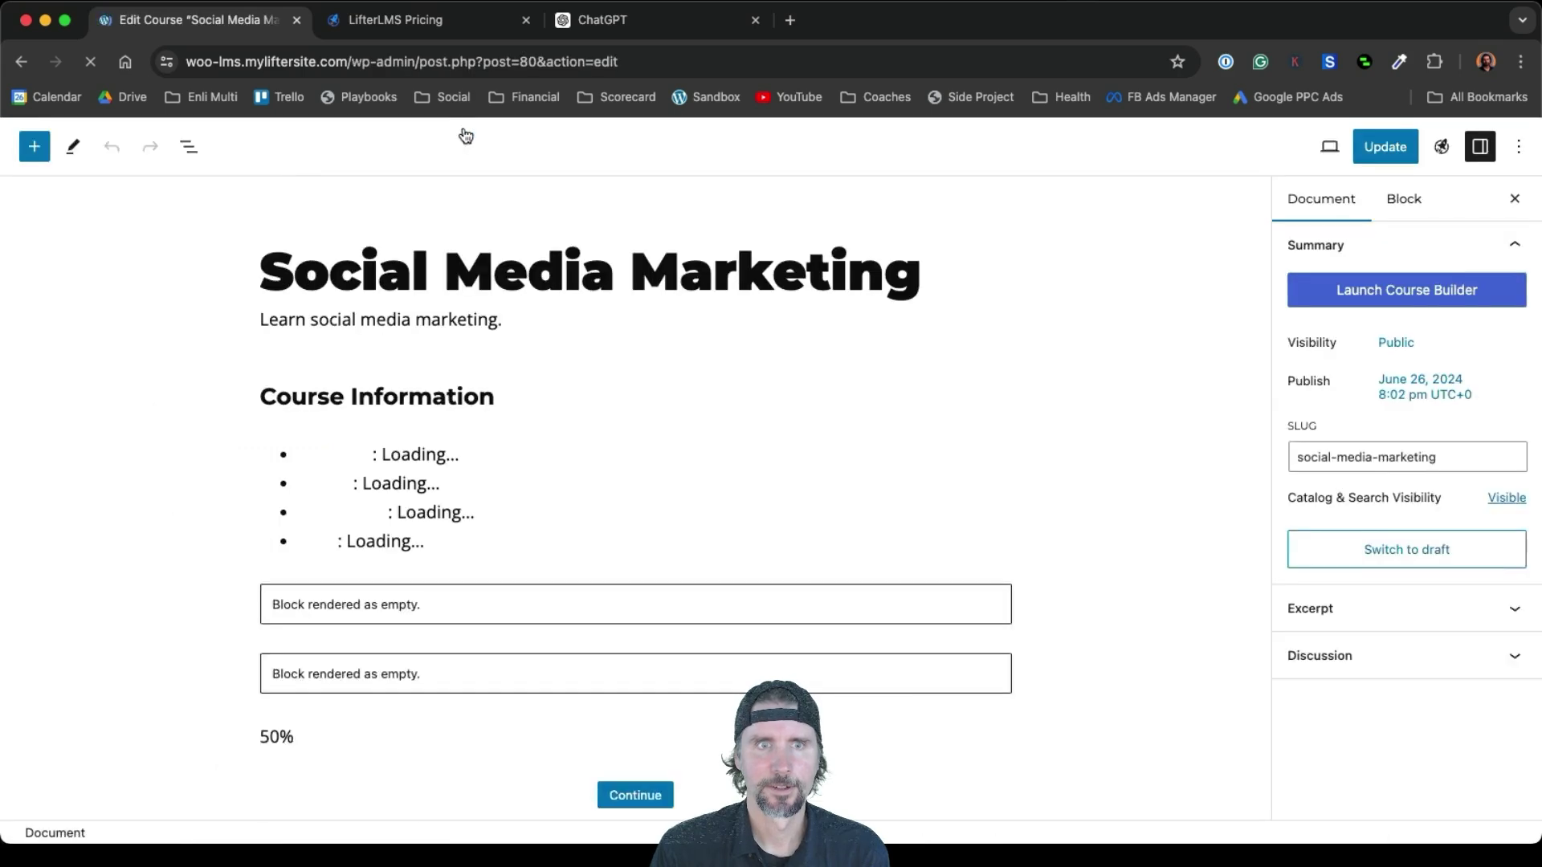
click(434, 146)
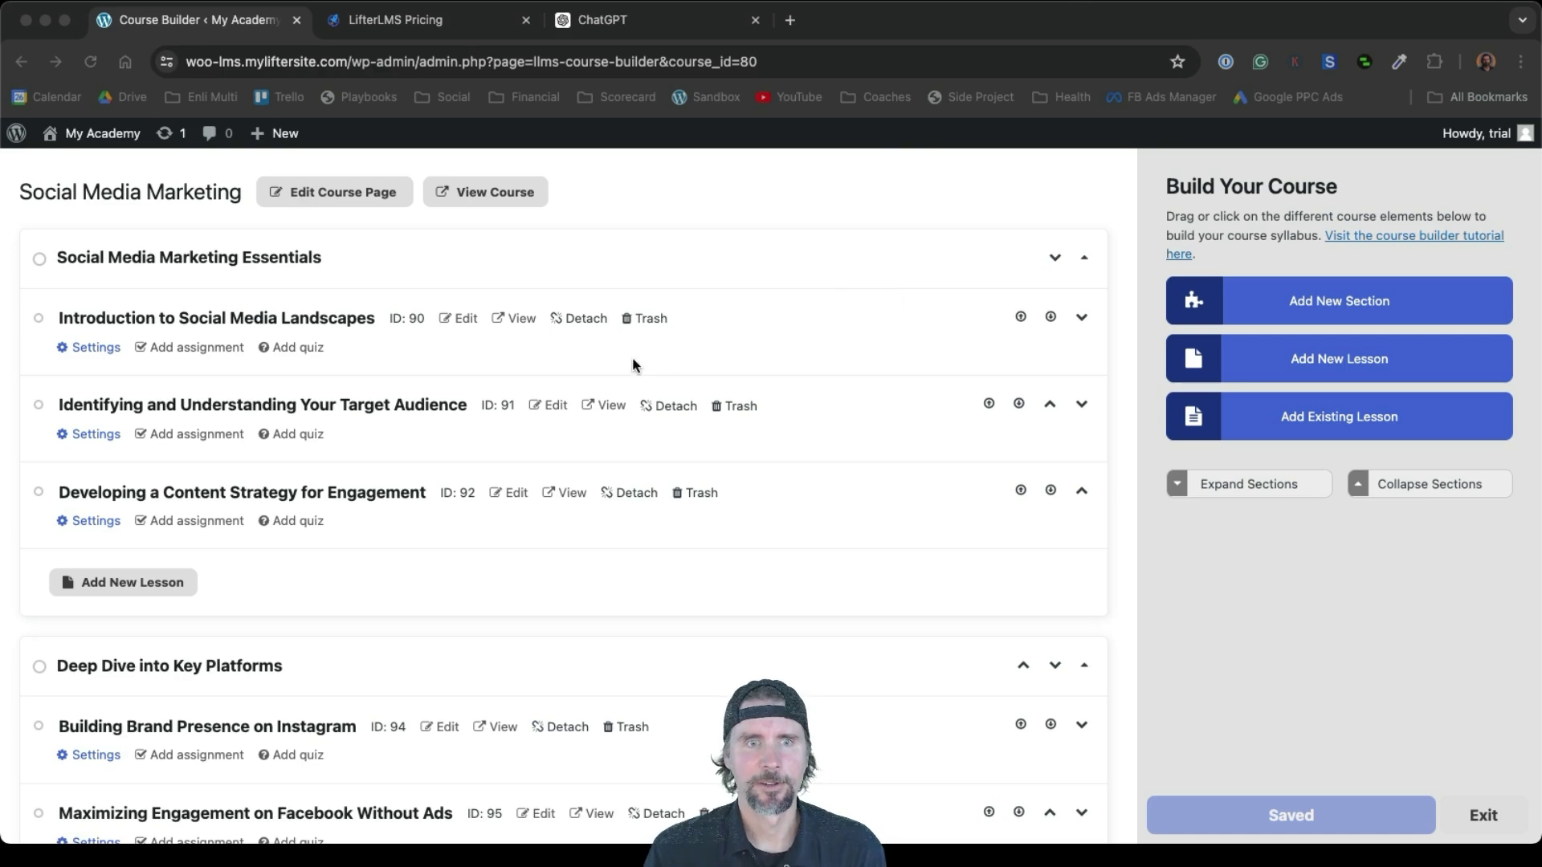
click(96, 348)
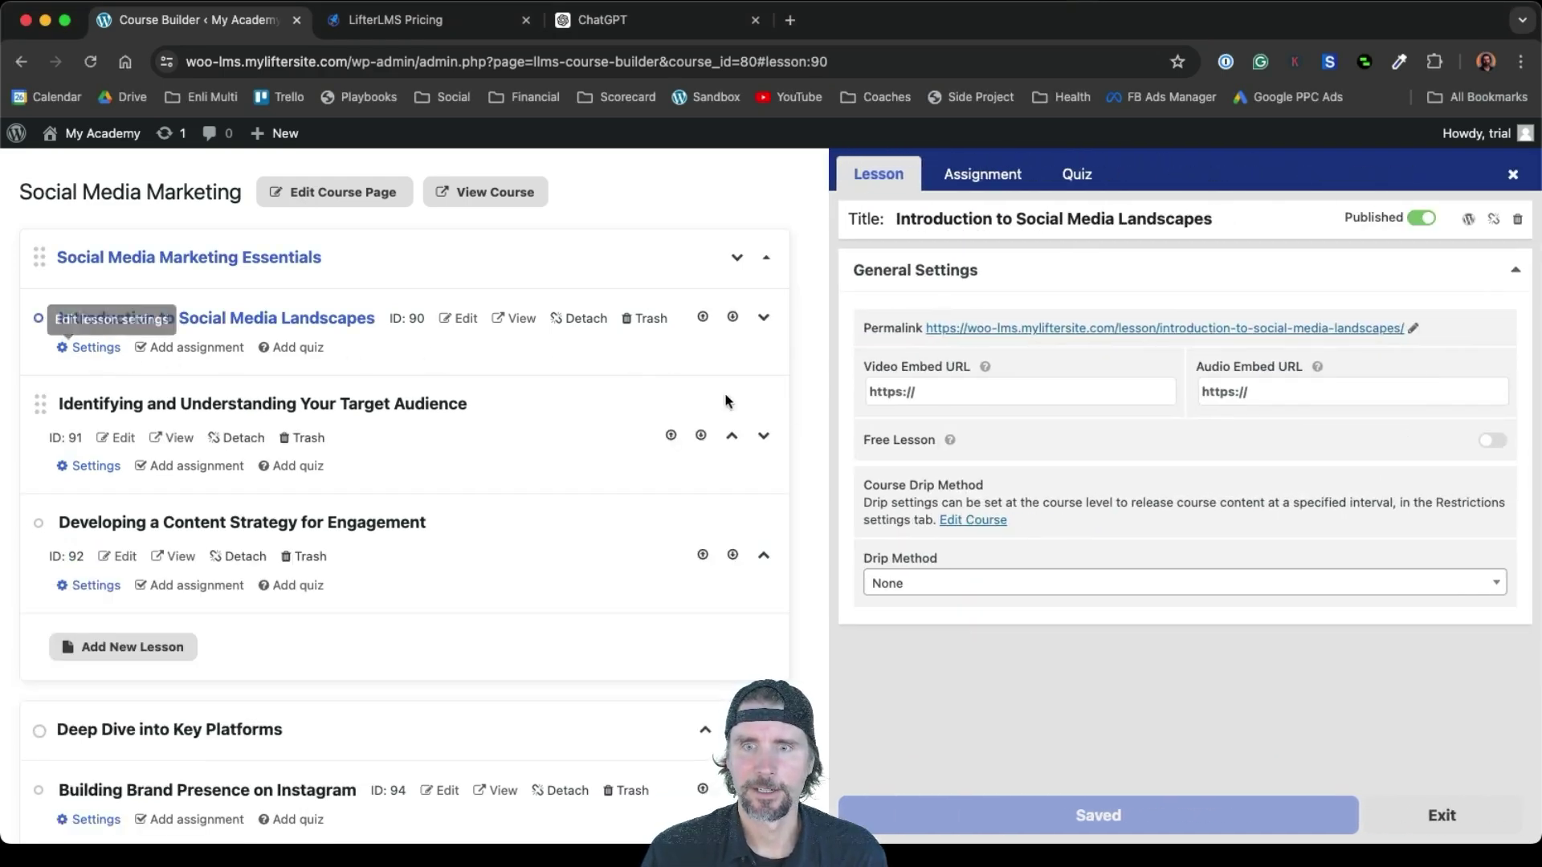
click(945, 390)
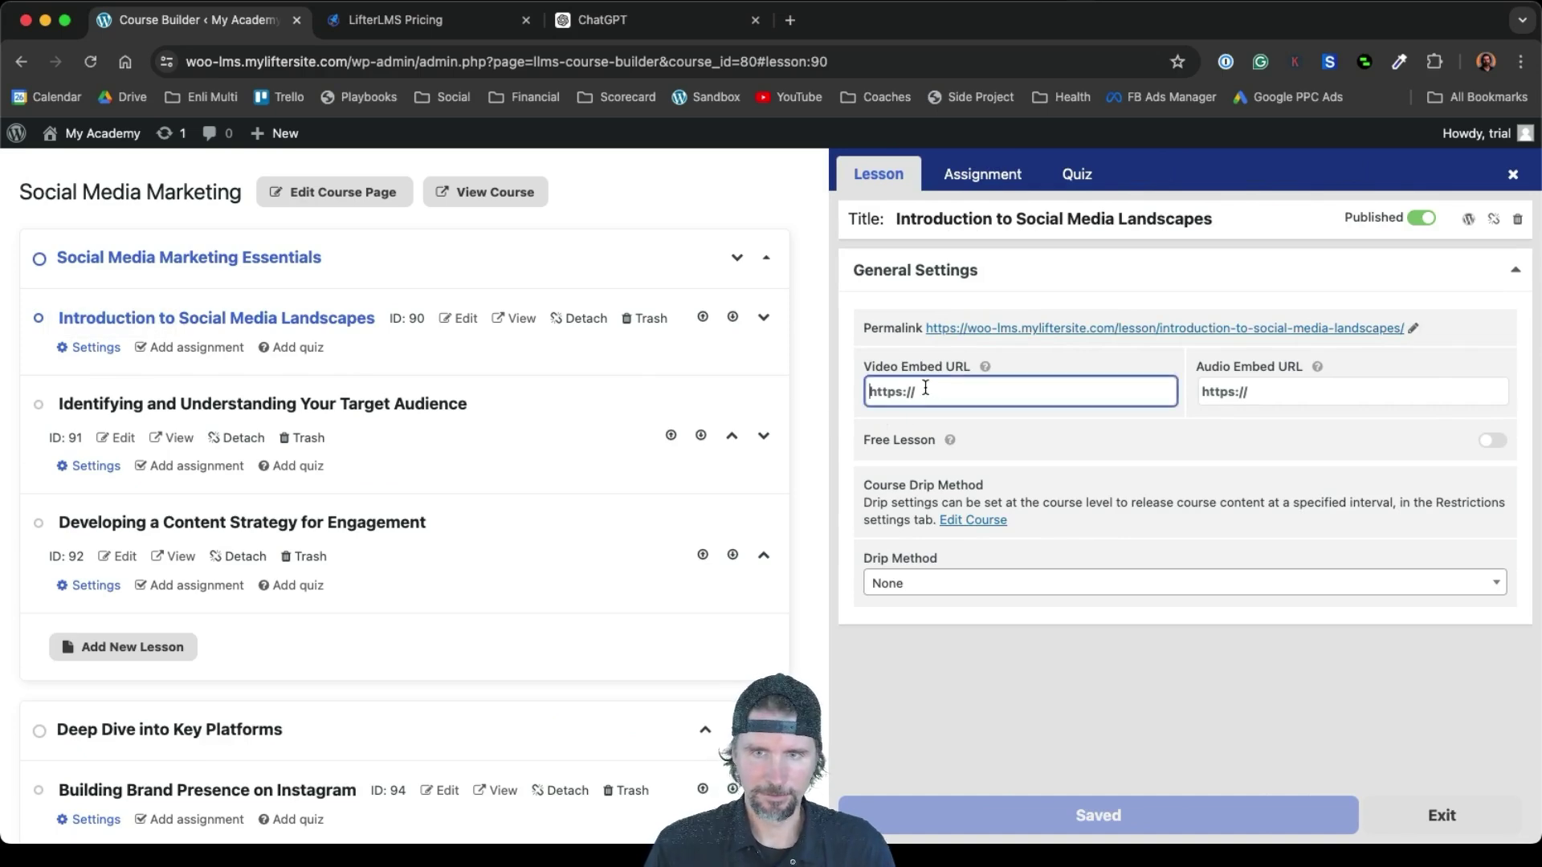
text(https://vimeo.com/908069171)
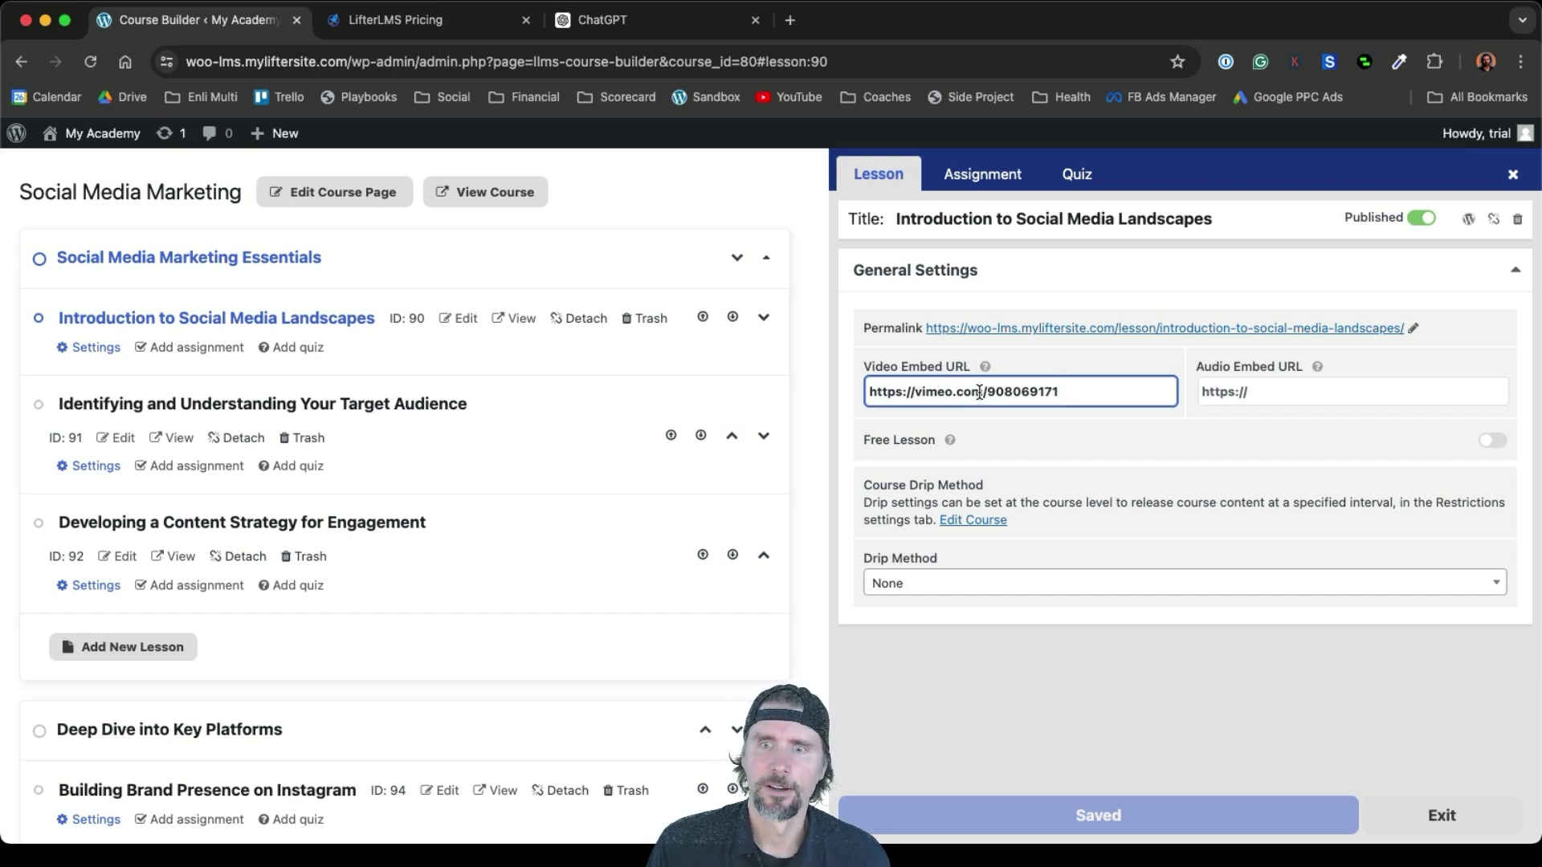
mouse_move(988, 370)
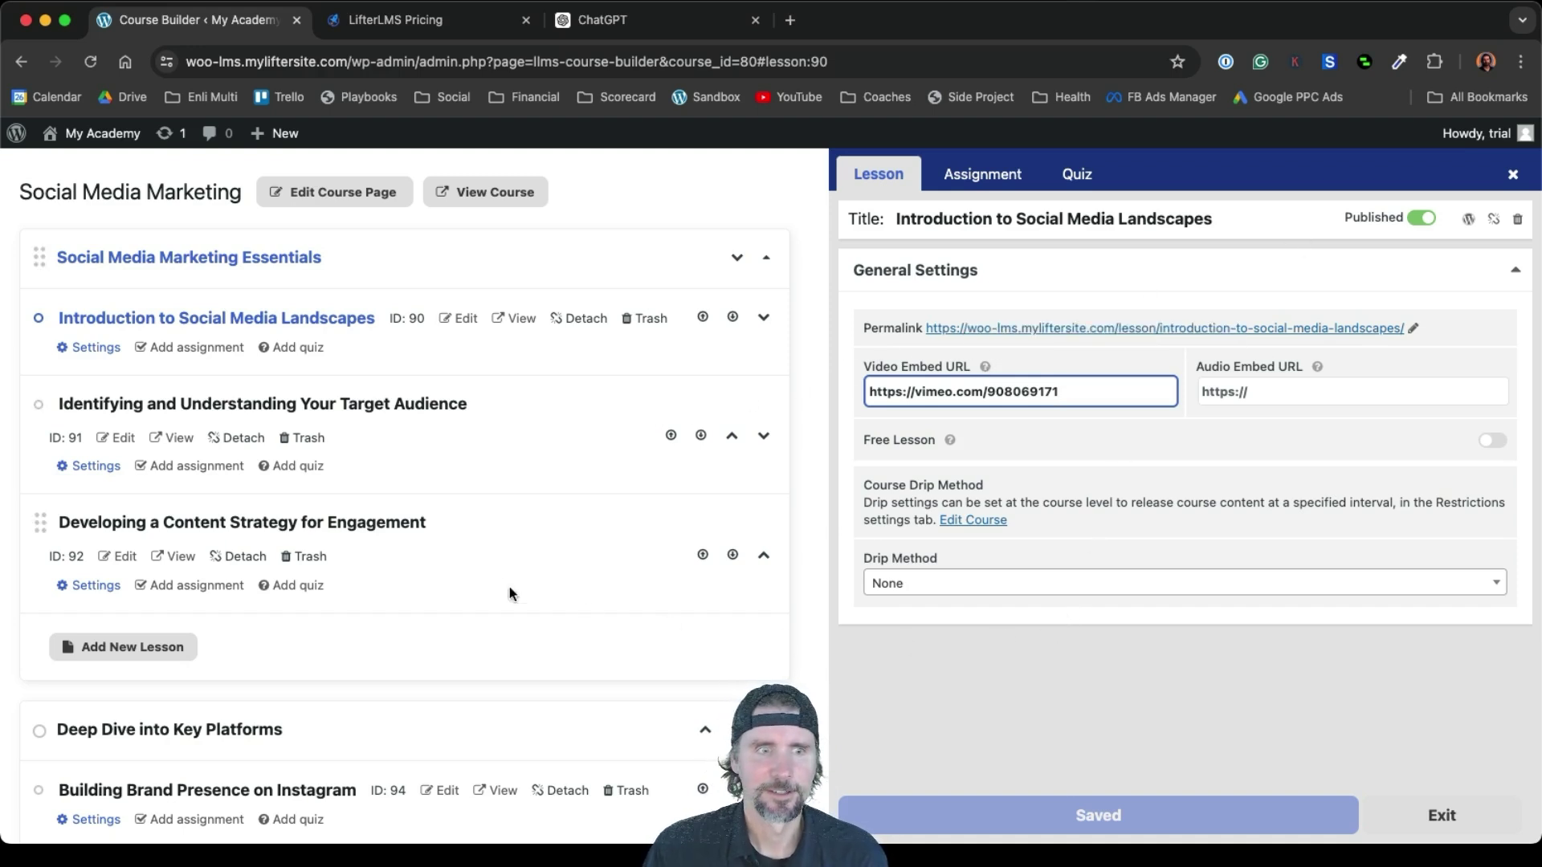
click(630, 358)
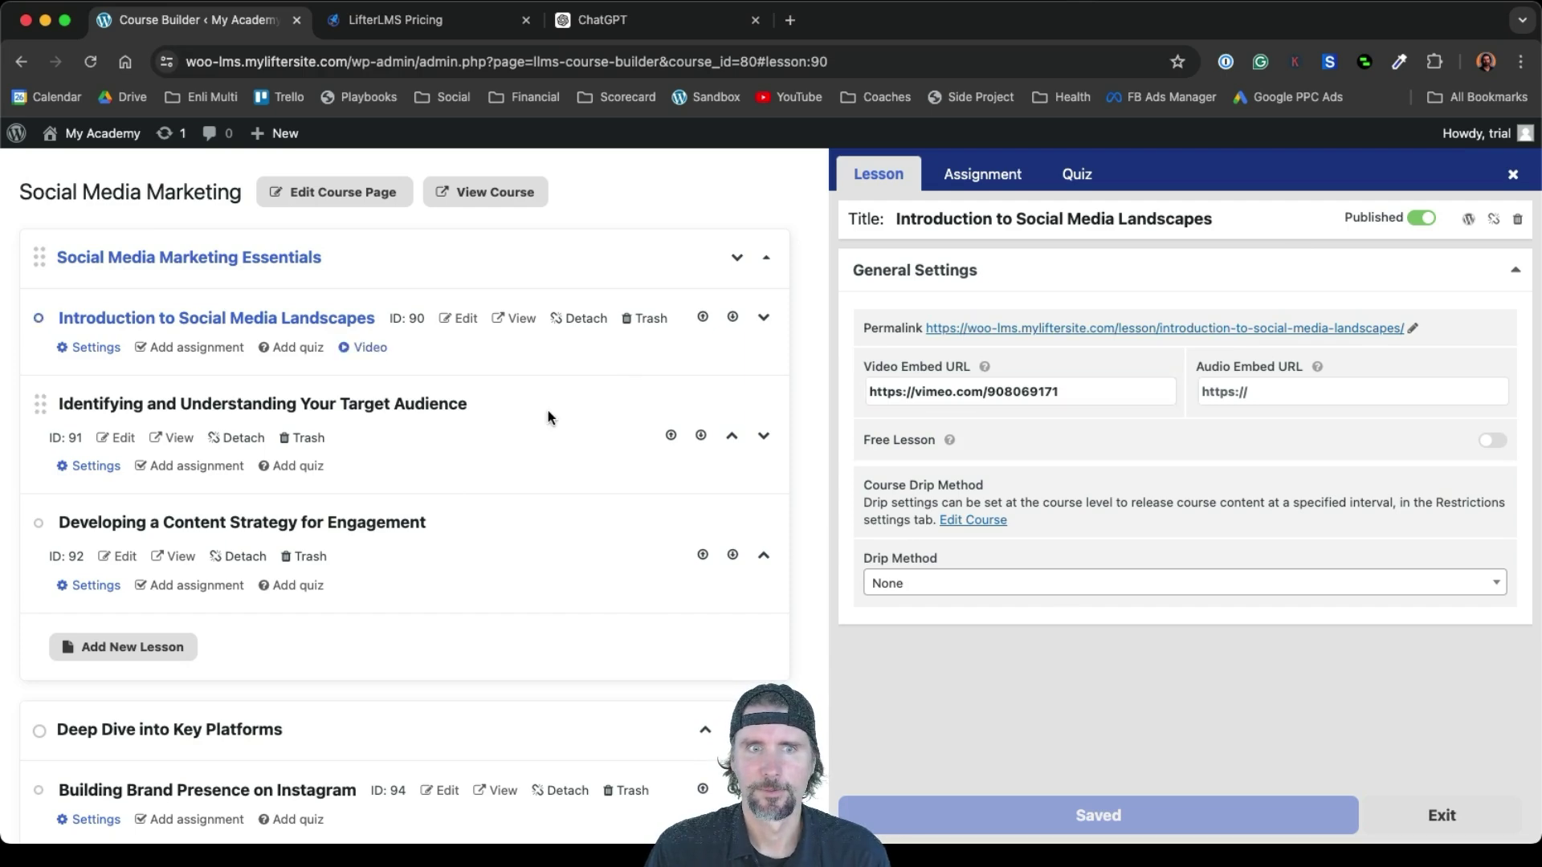
click(497, 206)
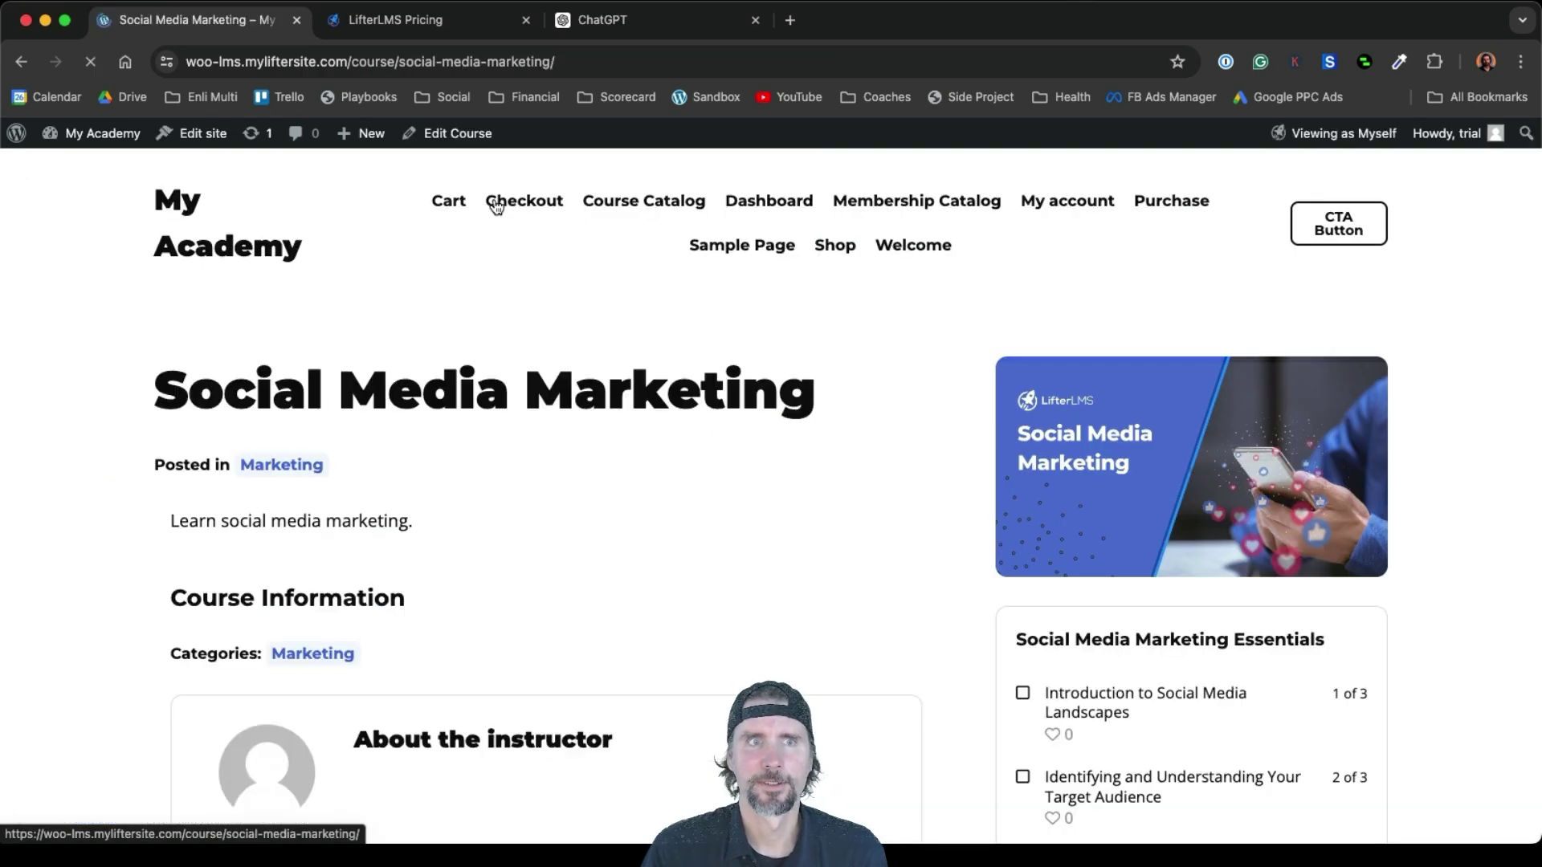
Open the Introduction to Social Media Landscapes lesson page and switch to its editor
click(1090, 695)
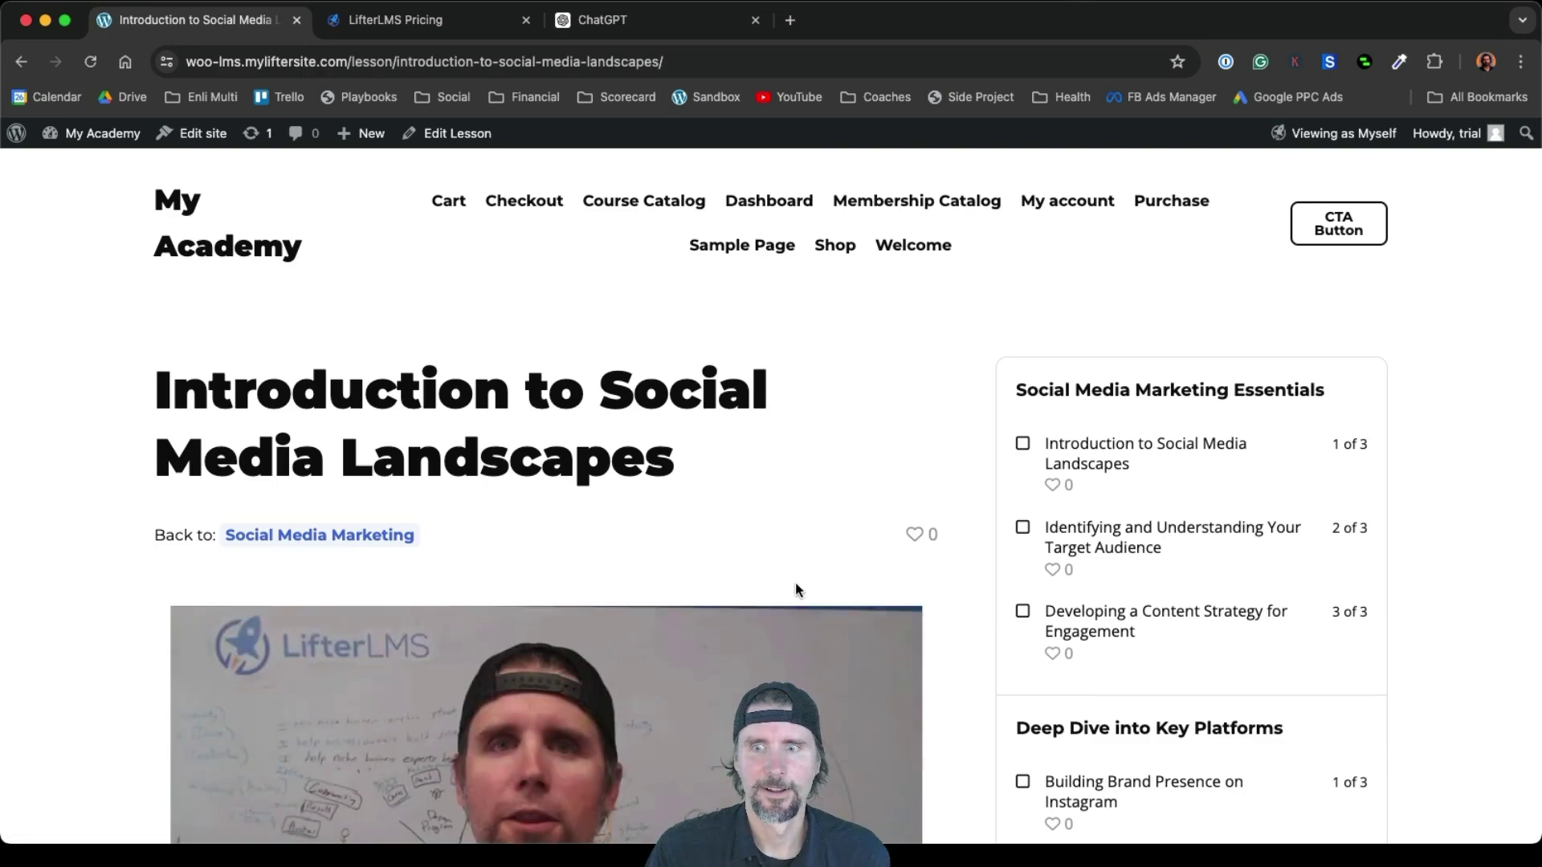
scroll(797, 588, down, 5)
scroll(795, 590, up, 5)
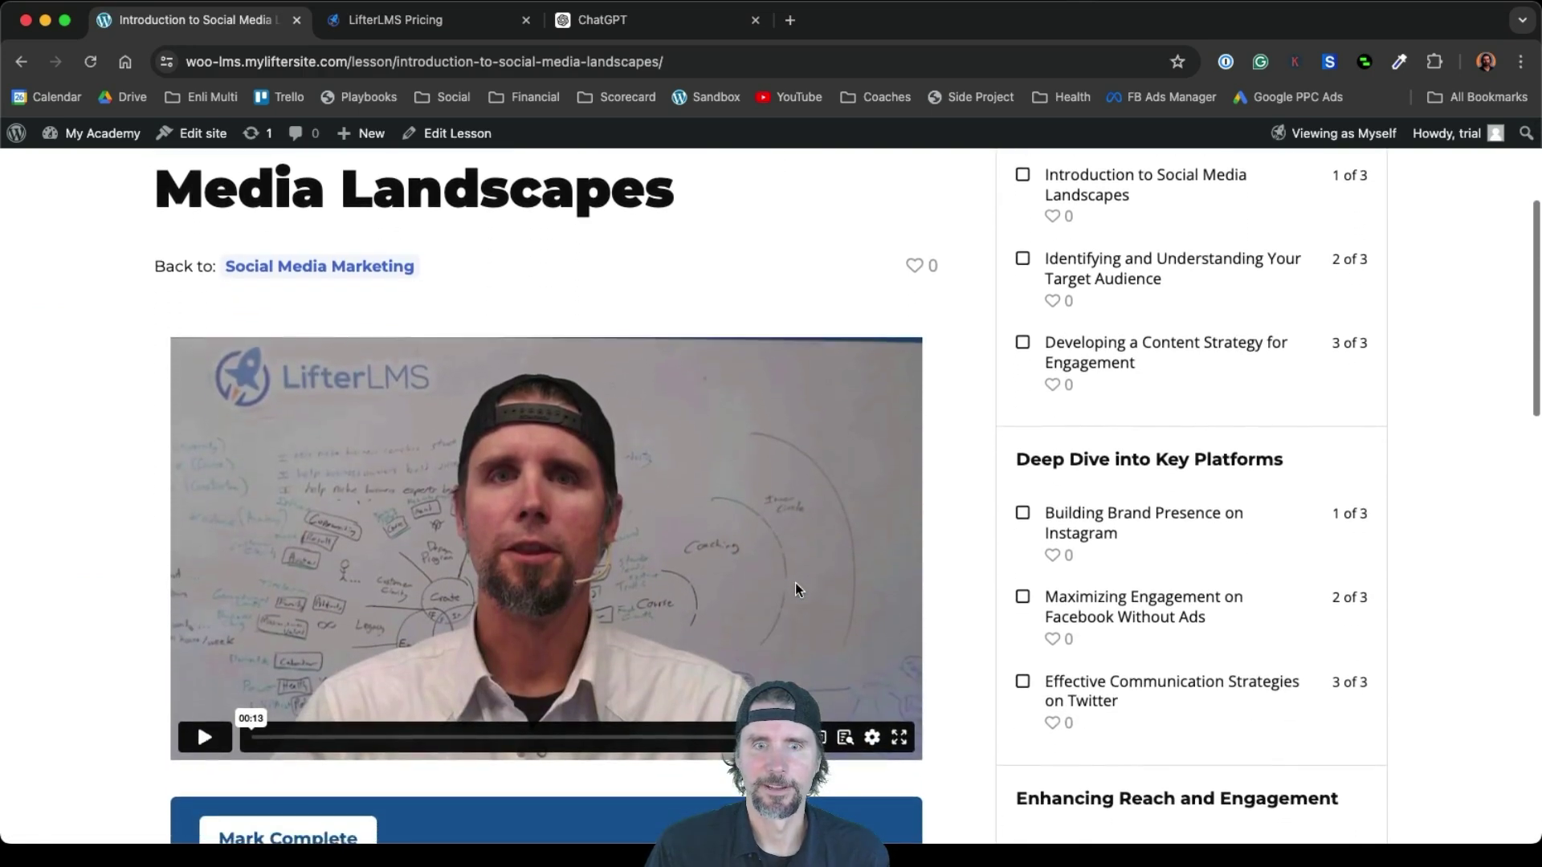
click(454, 135)
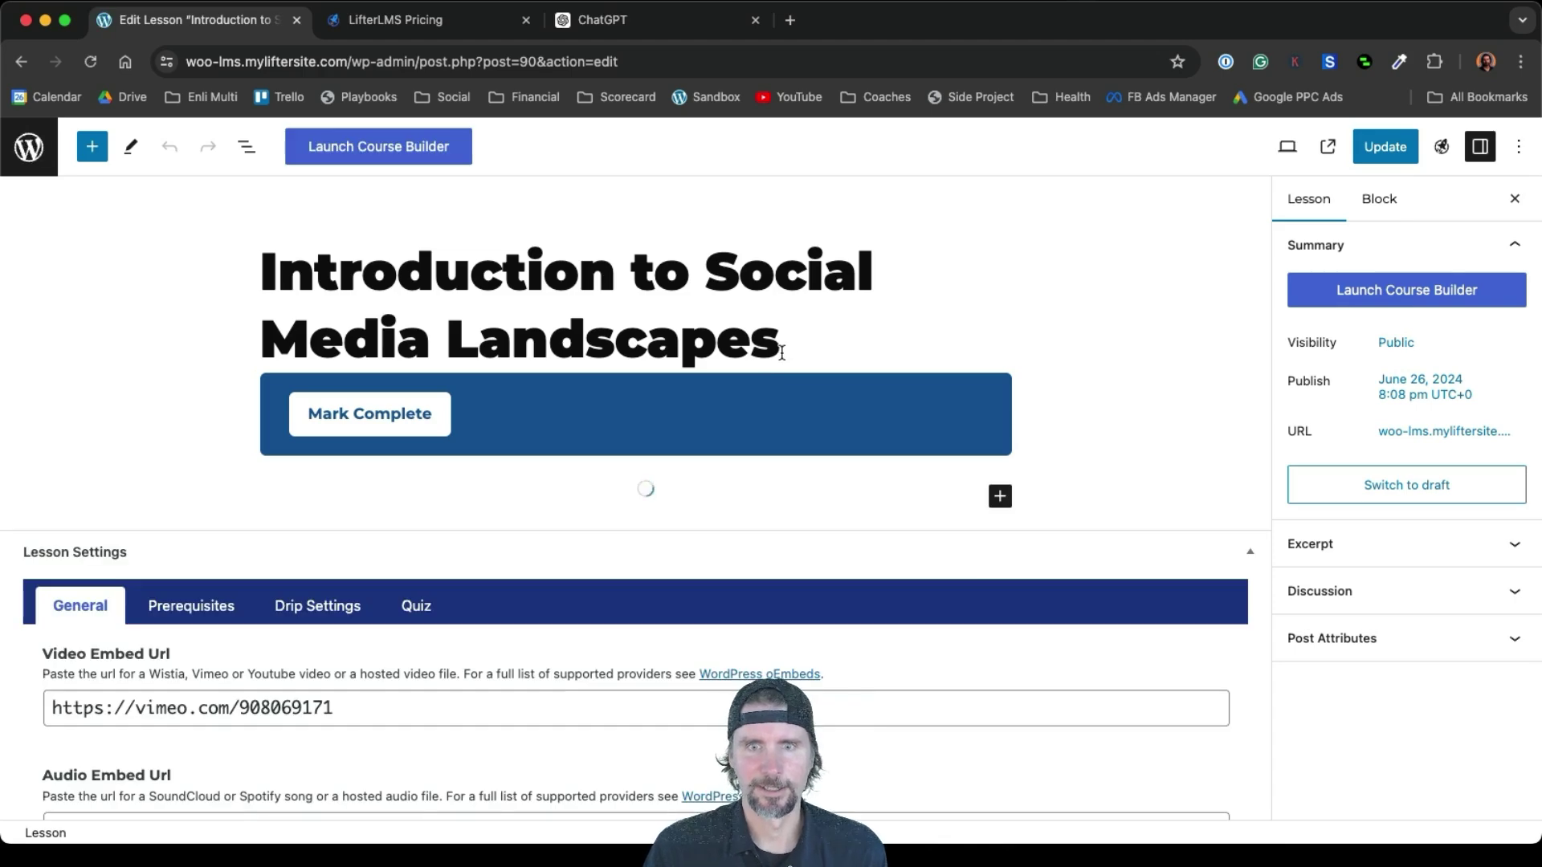
Add an empty paragraph, browse the block inserter, and select the lesson's video URL
key(Return)
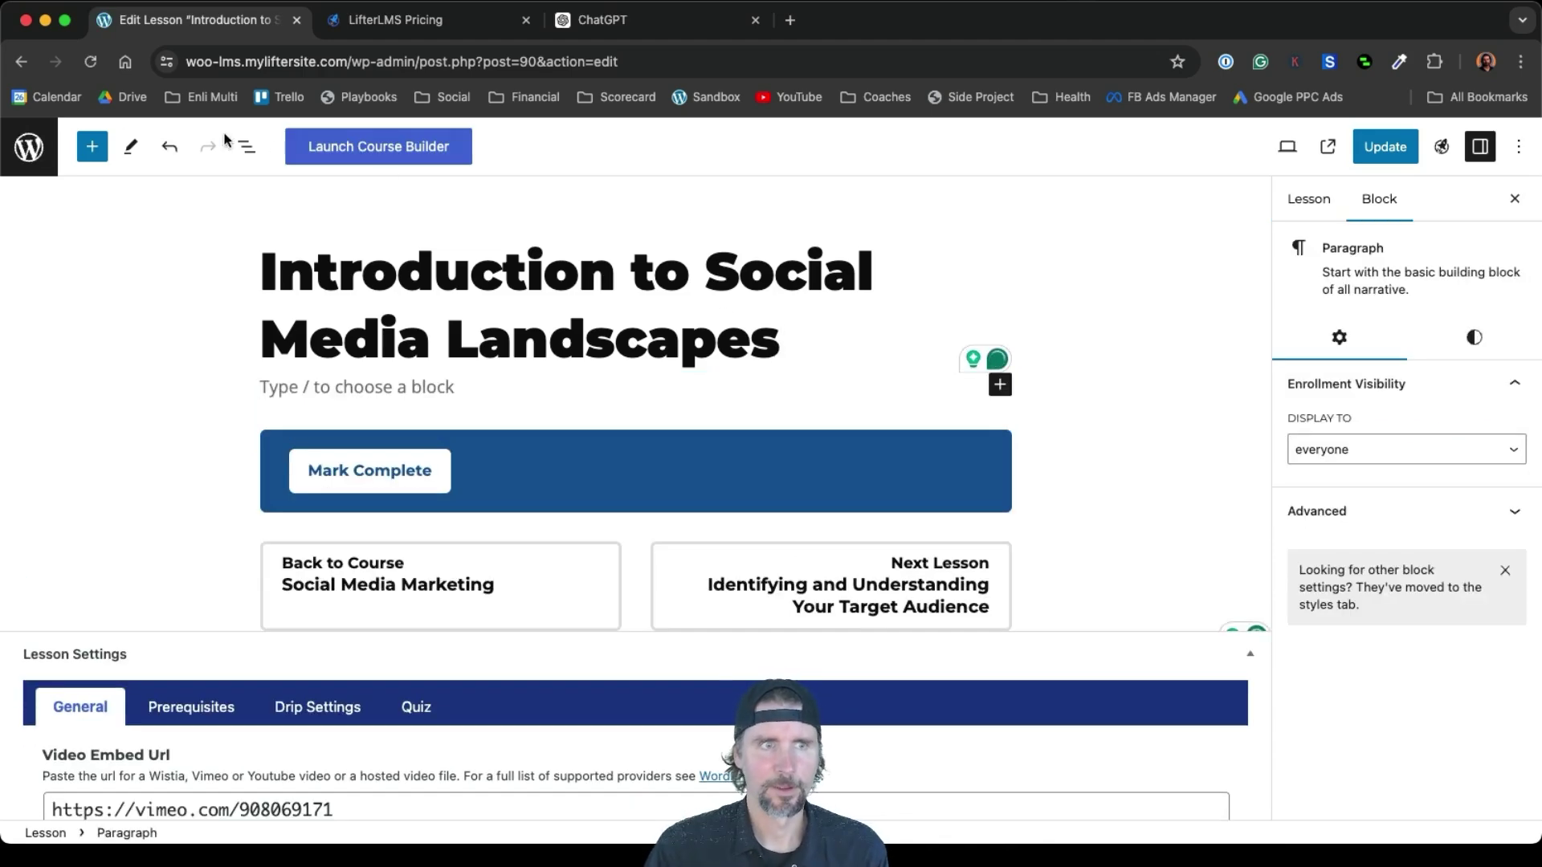
click(92, 146)
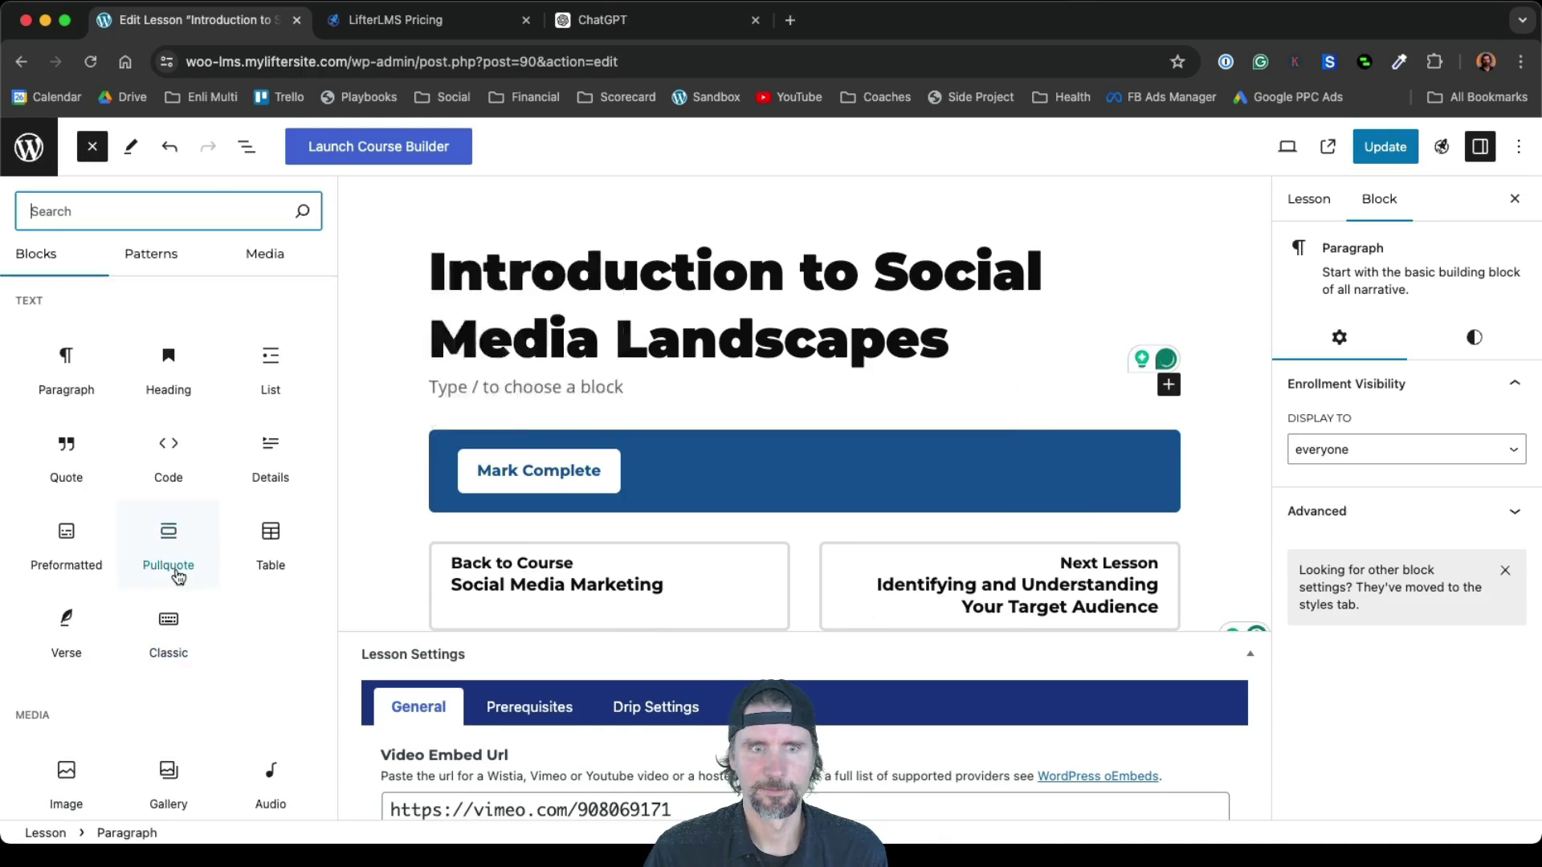
scroll(178, 577, down, 10)
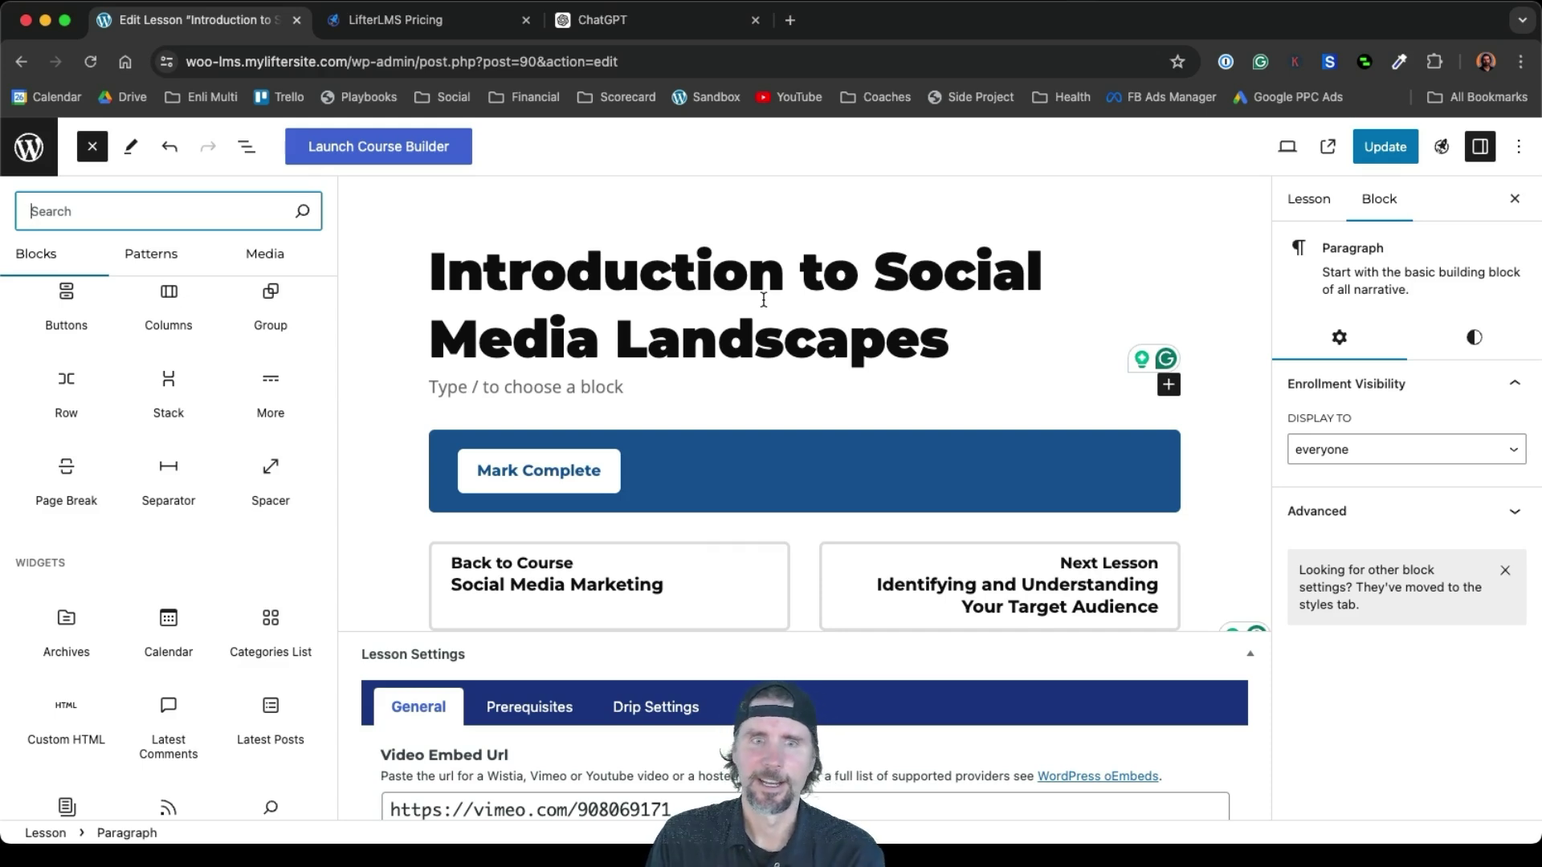
scroll(763, 299, down, 6)
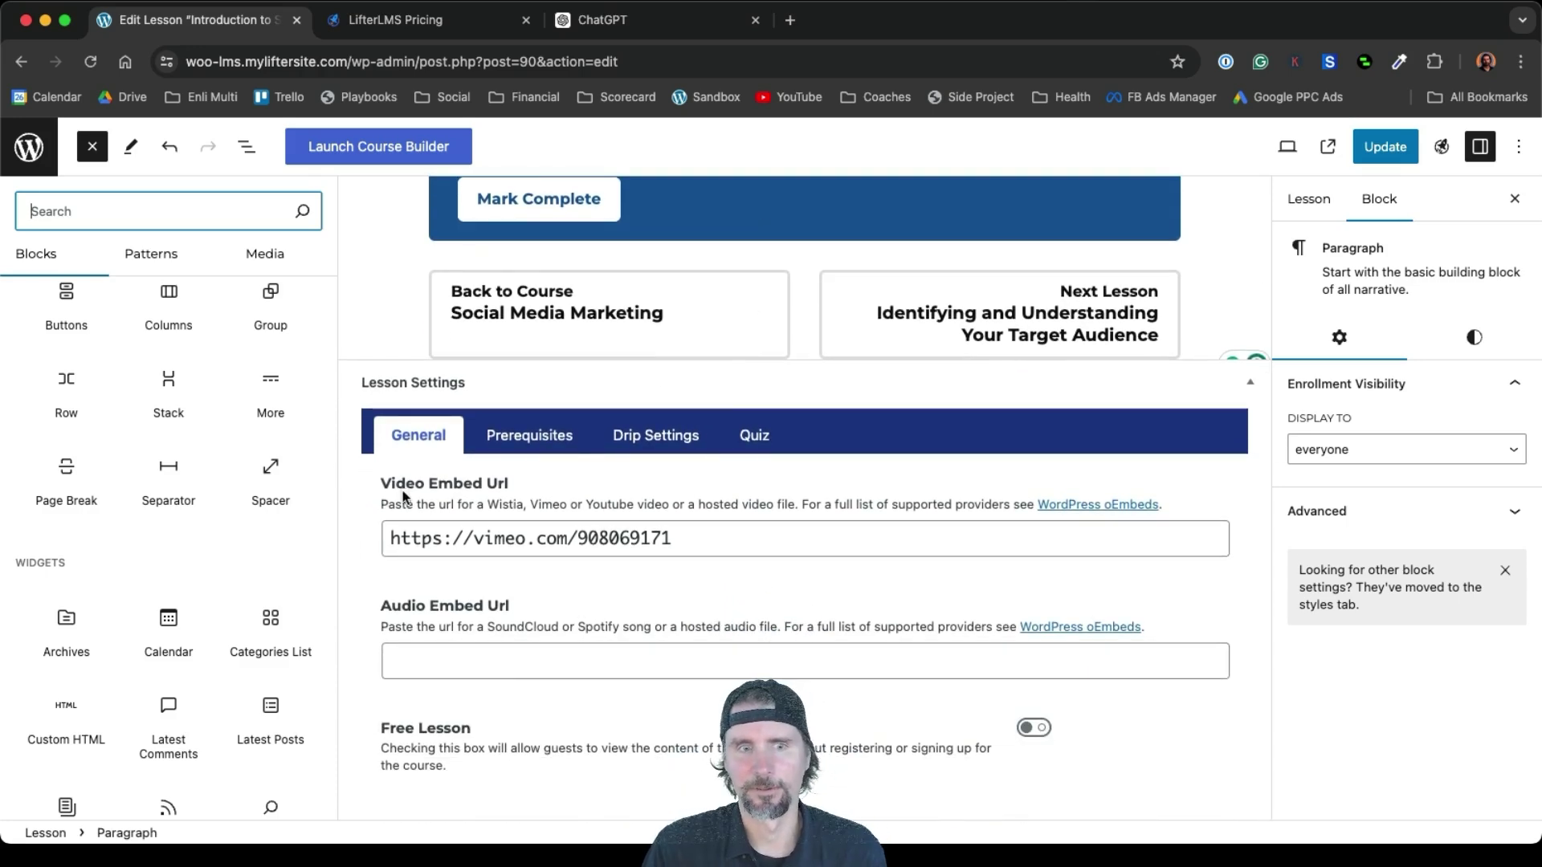
click(685, 538)
triple_click(543, 554)
key(super+c)
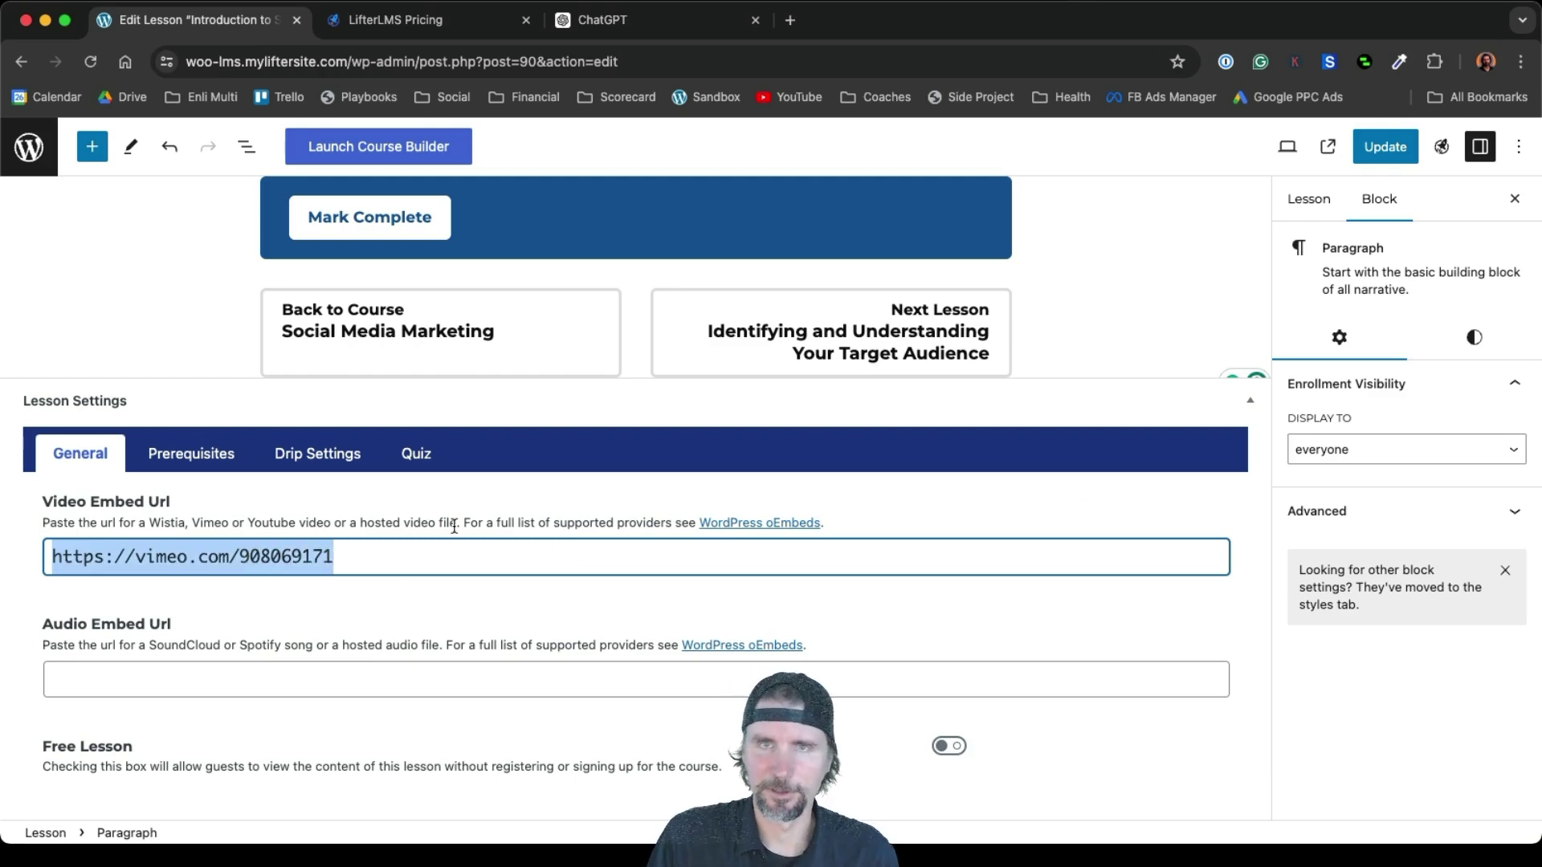
scroll(454, 526, up, 4)
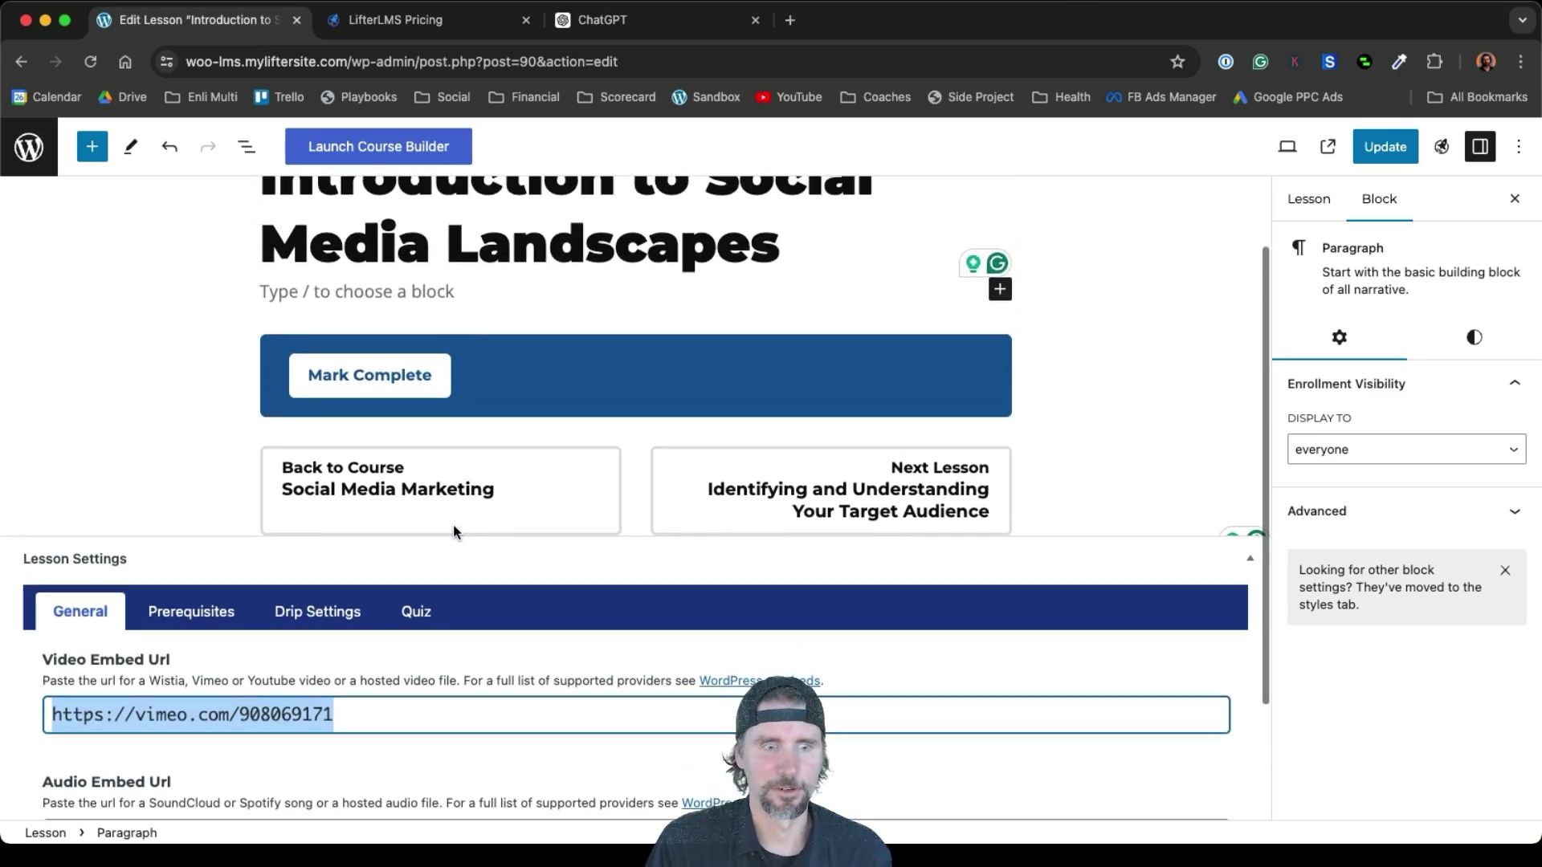
scroll(453, 530, up, 2)
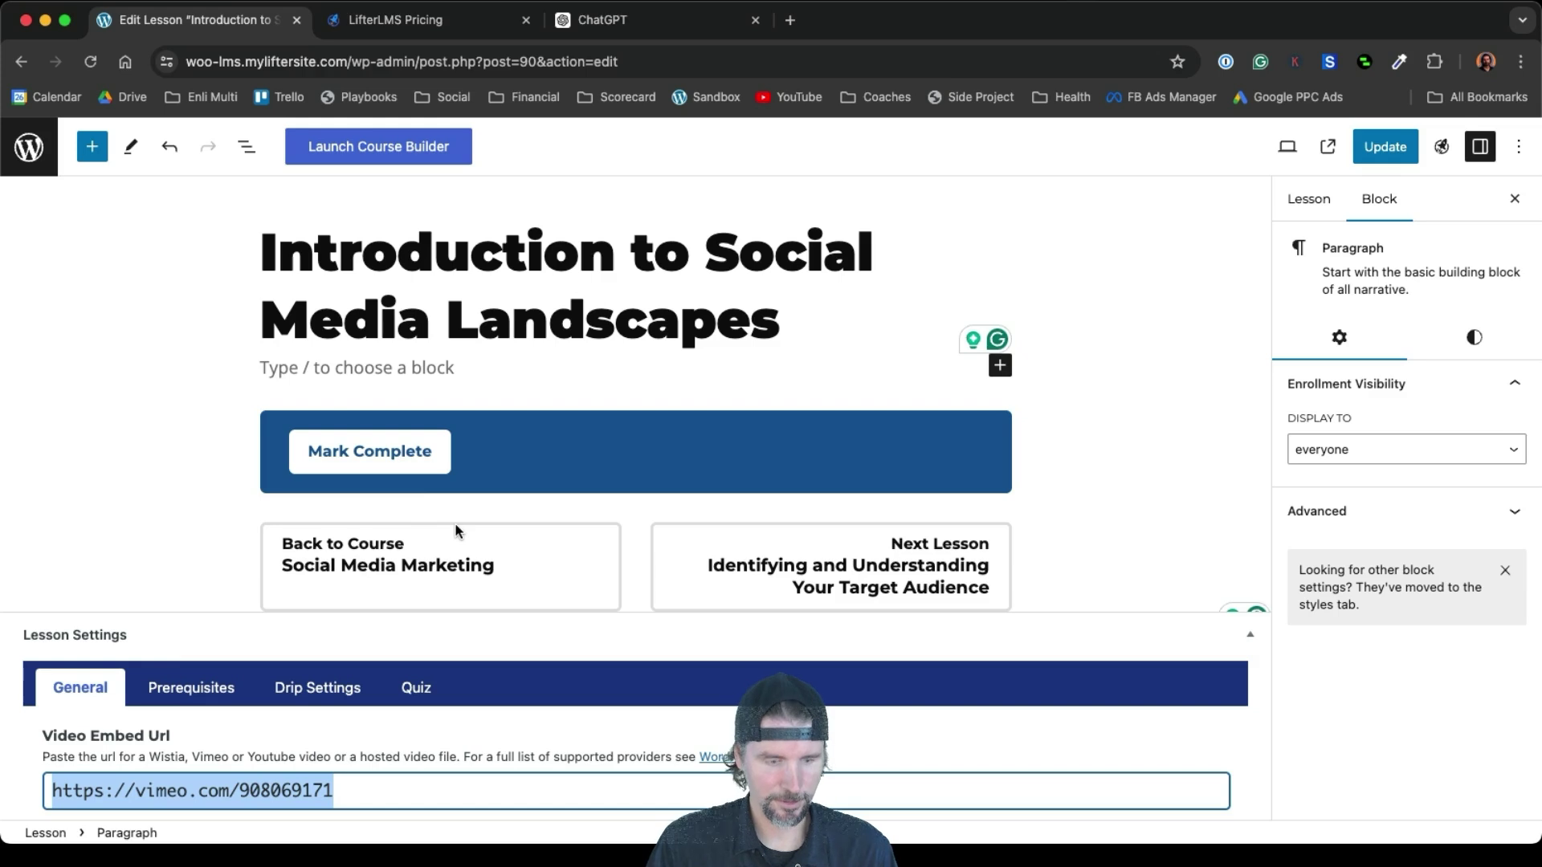
Paste the Vimeo URL as an embed, then delete that Vimeo block and update the lesson
click(349, 366)
key(super+v)
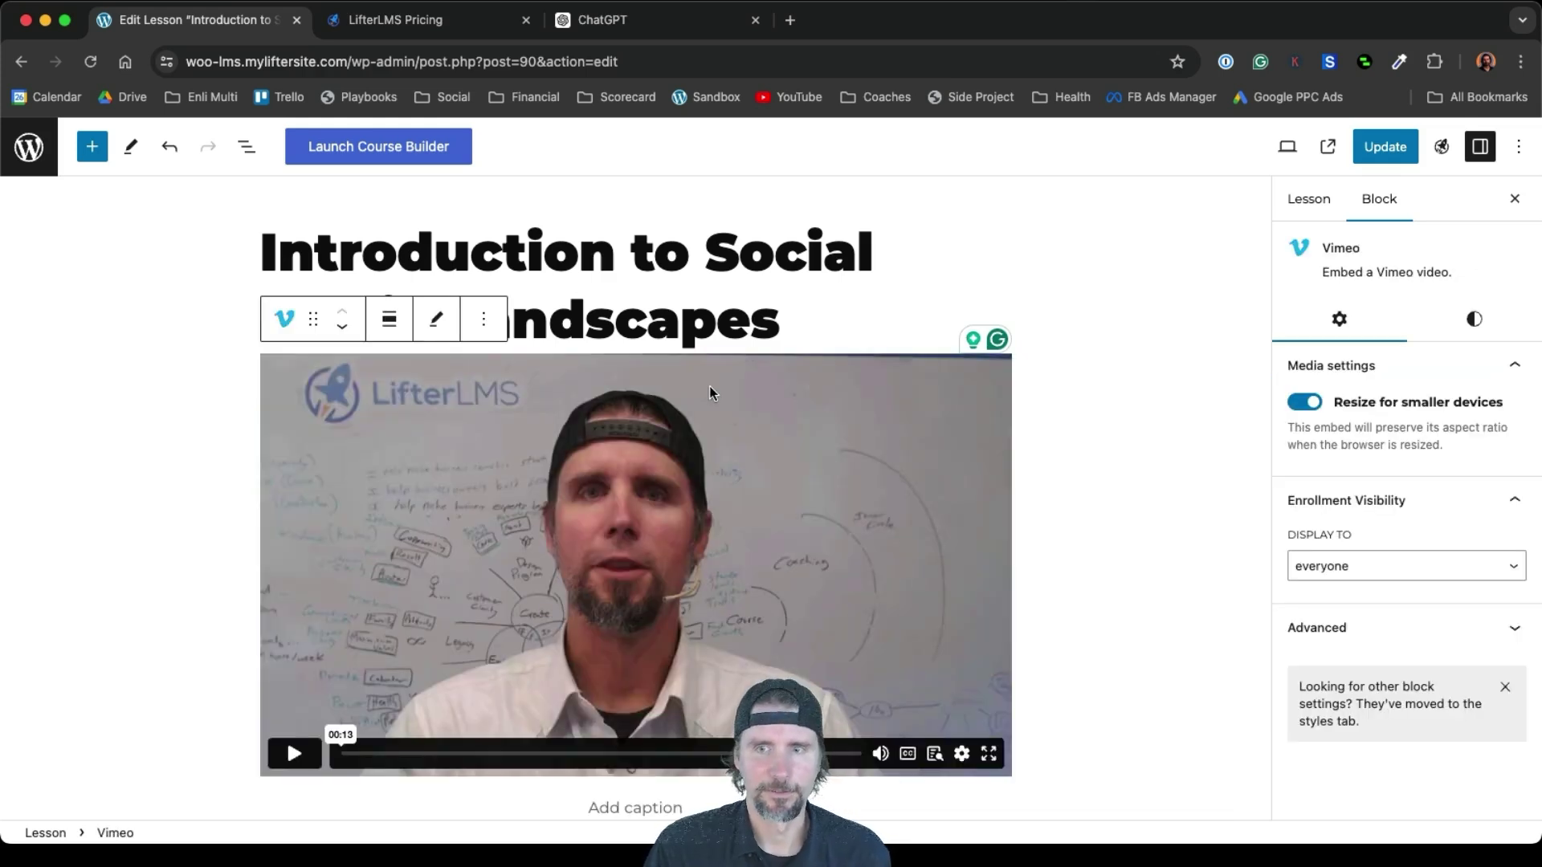
click(490, 332)
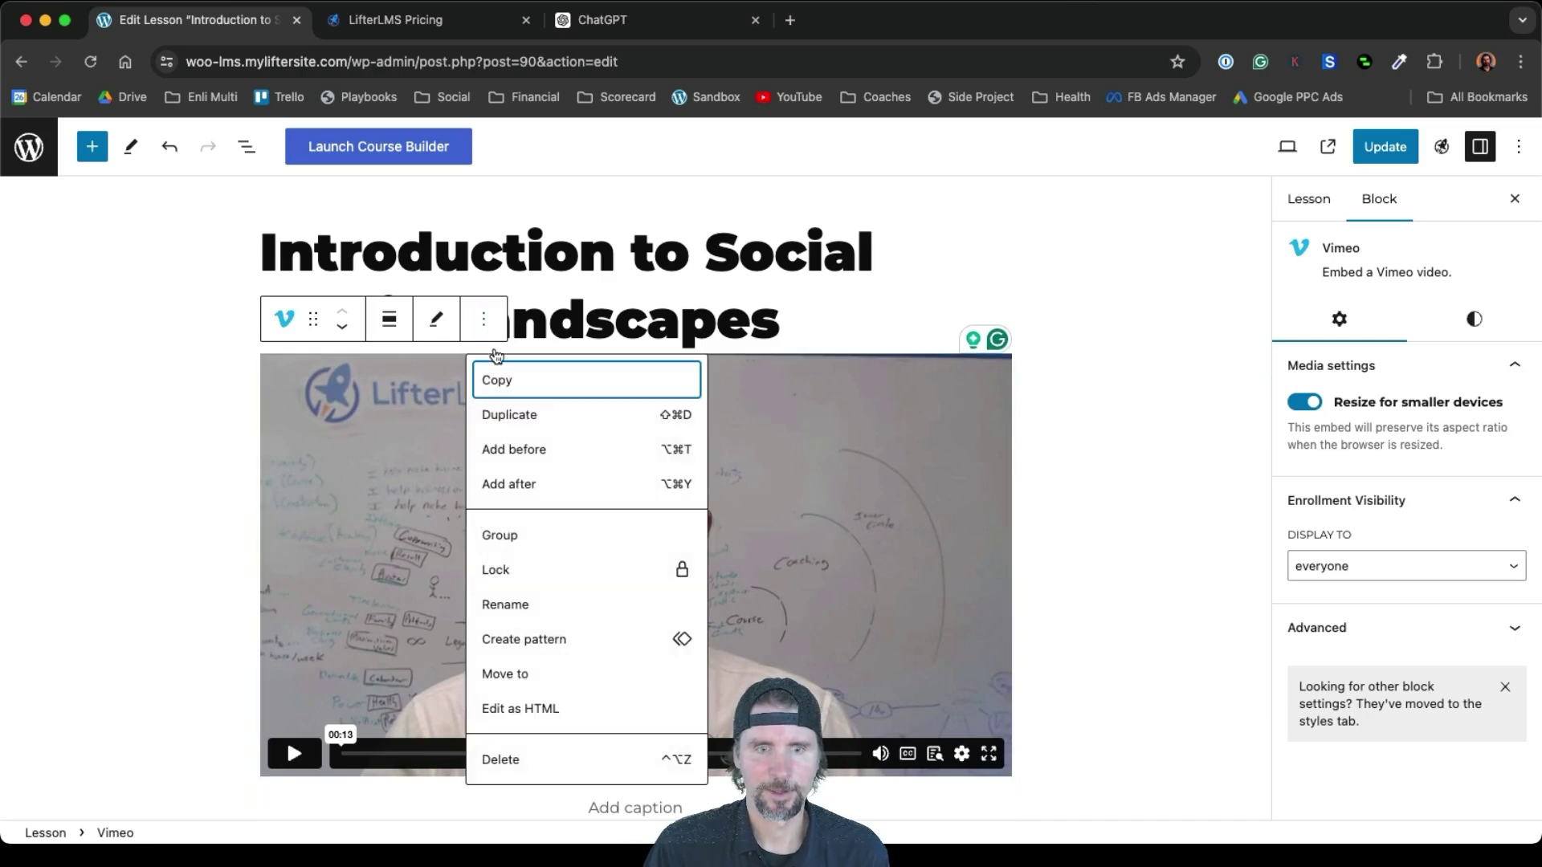
click(513, 758)
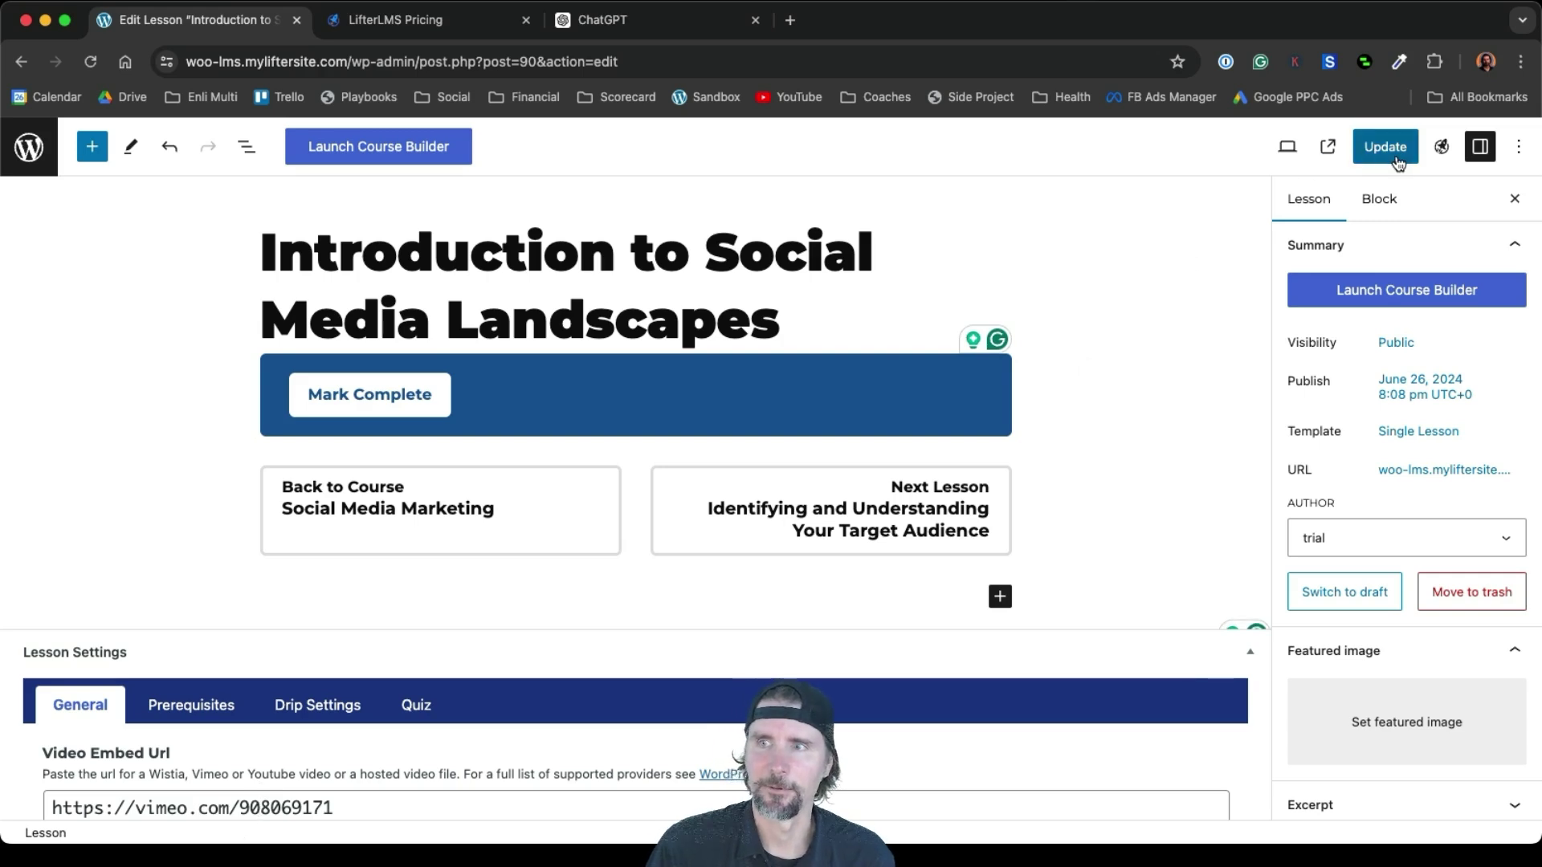
click(1370, 152)
Visit the site's front end and open the Course Catalog page
click(29, 148)
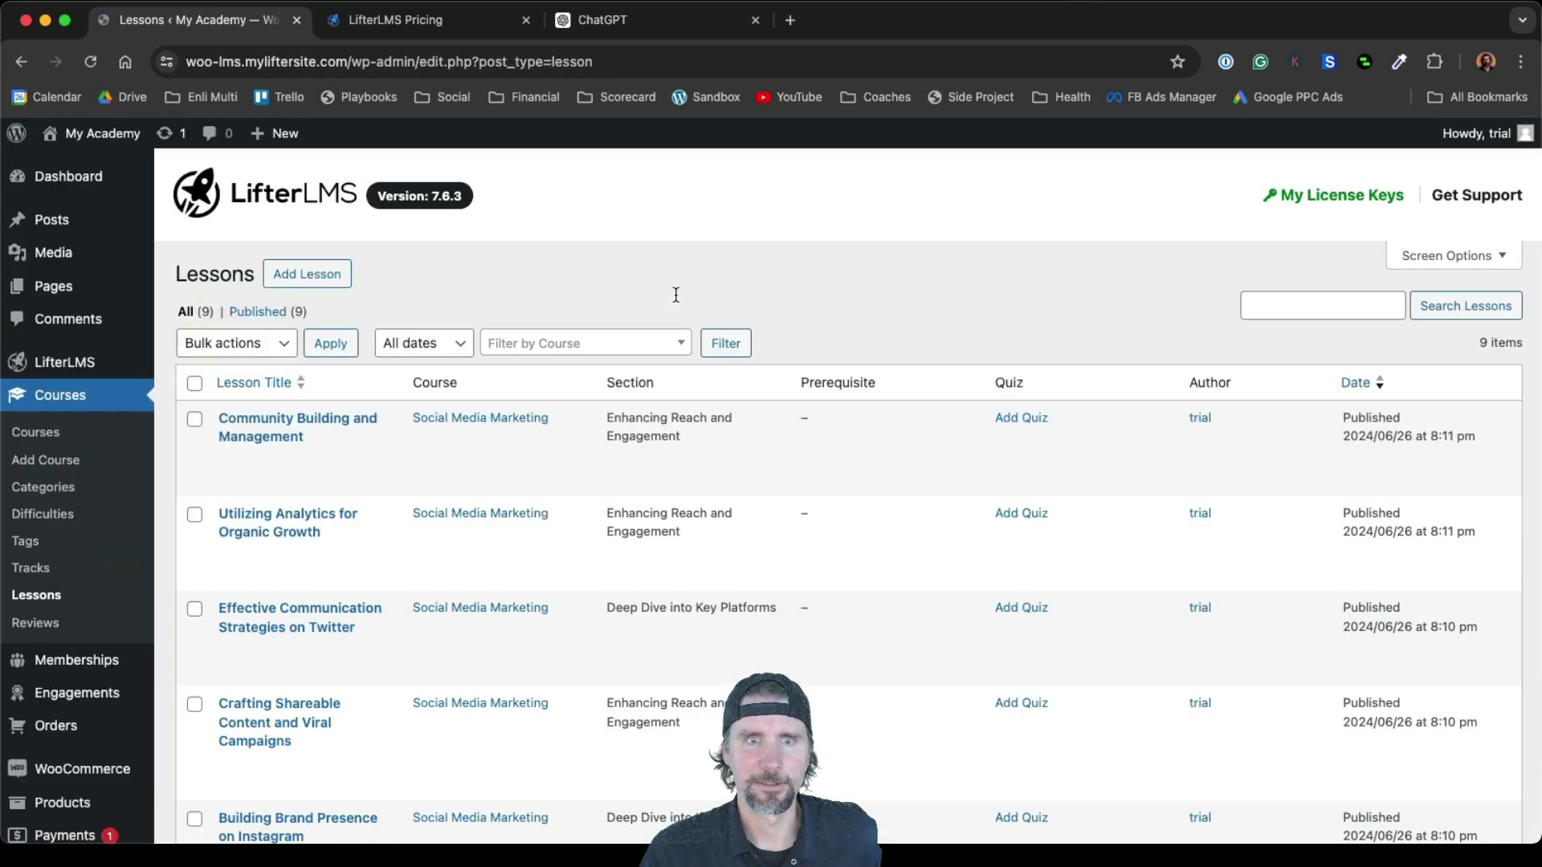
mouse_move(85, 135)
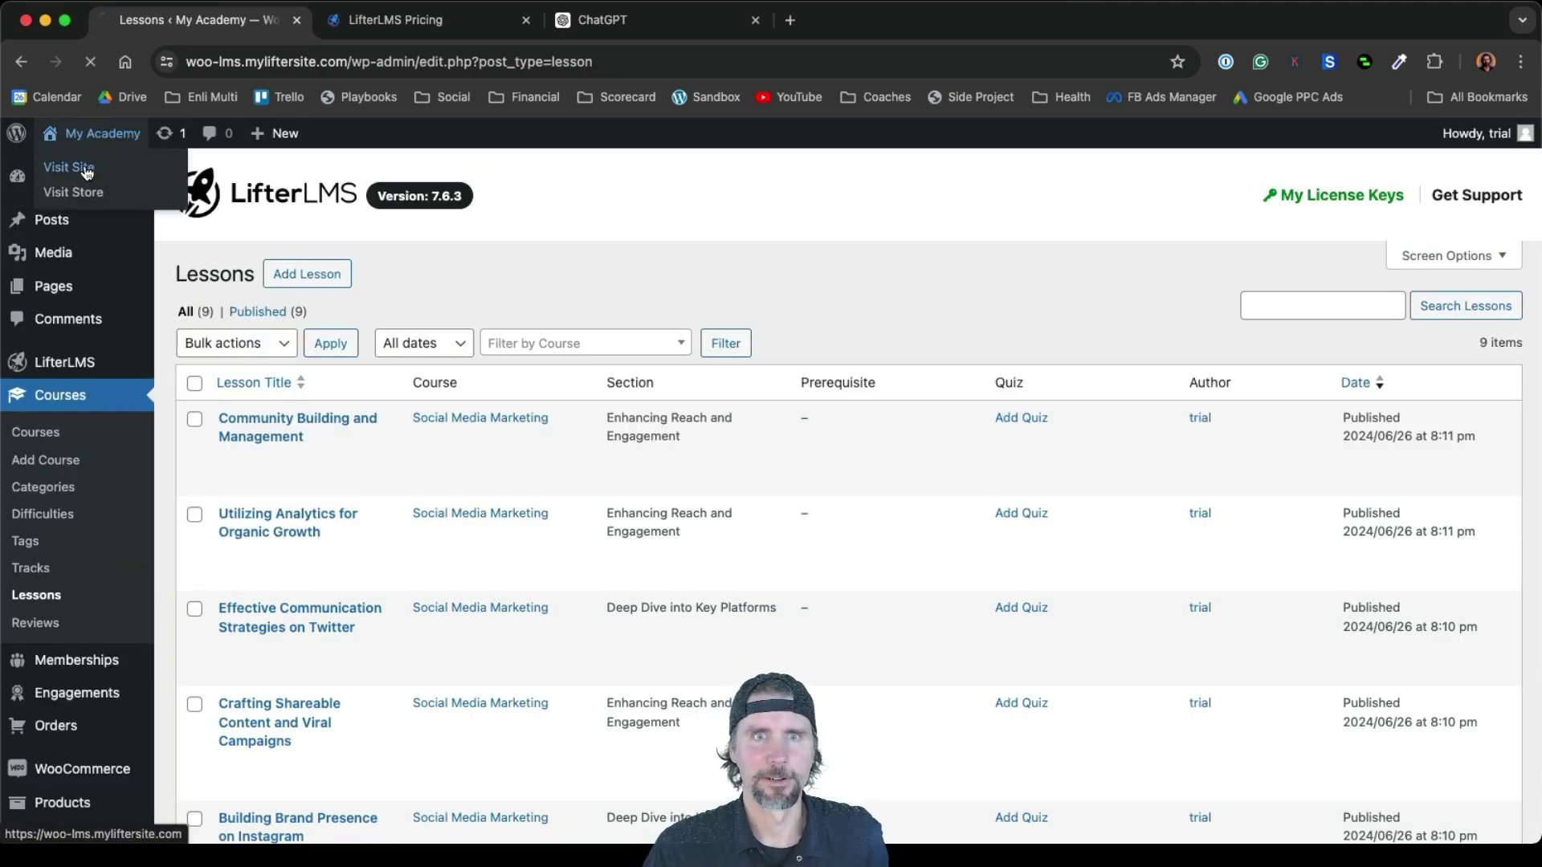
click(85, 169)
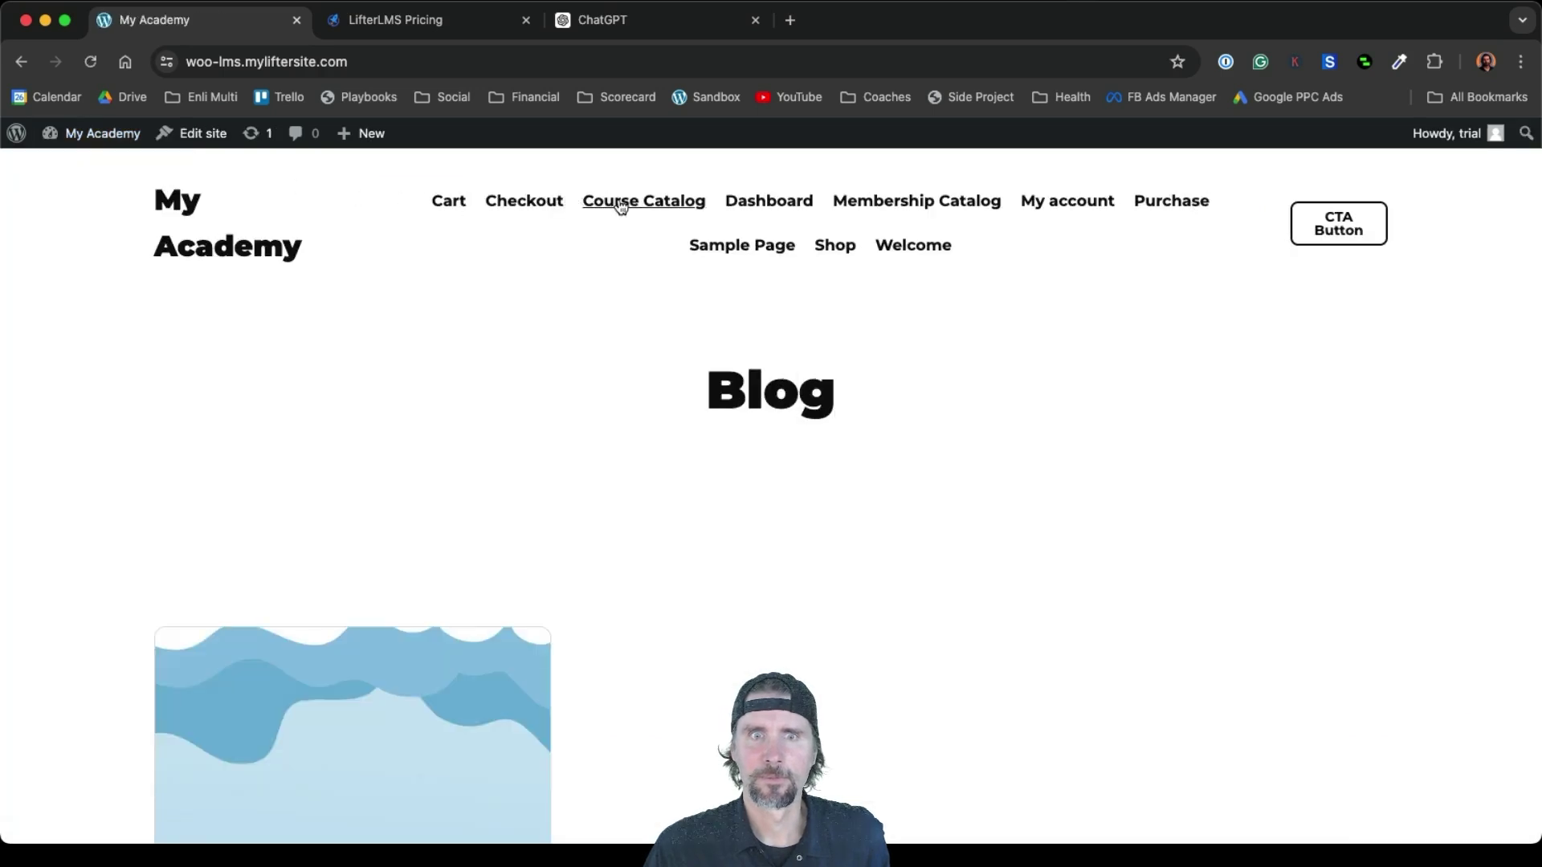
click(647, 213)
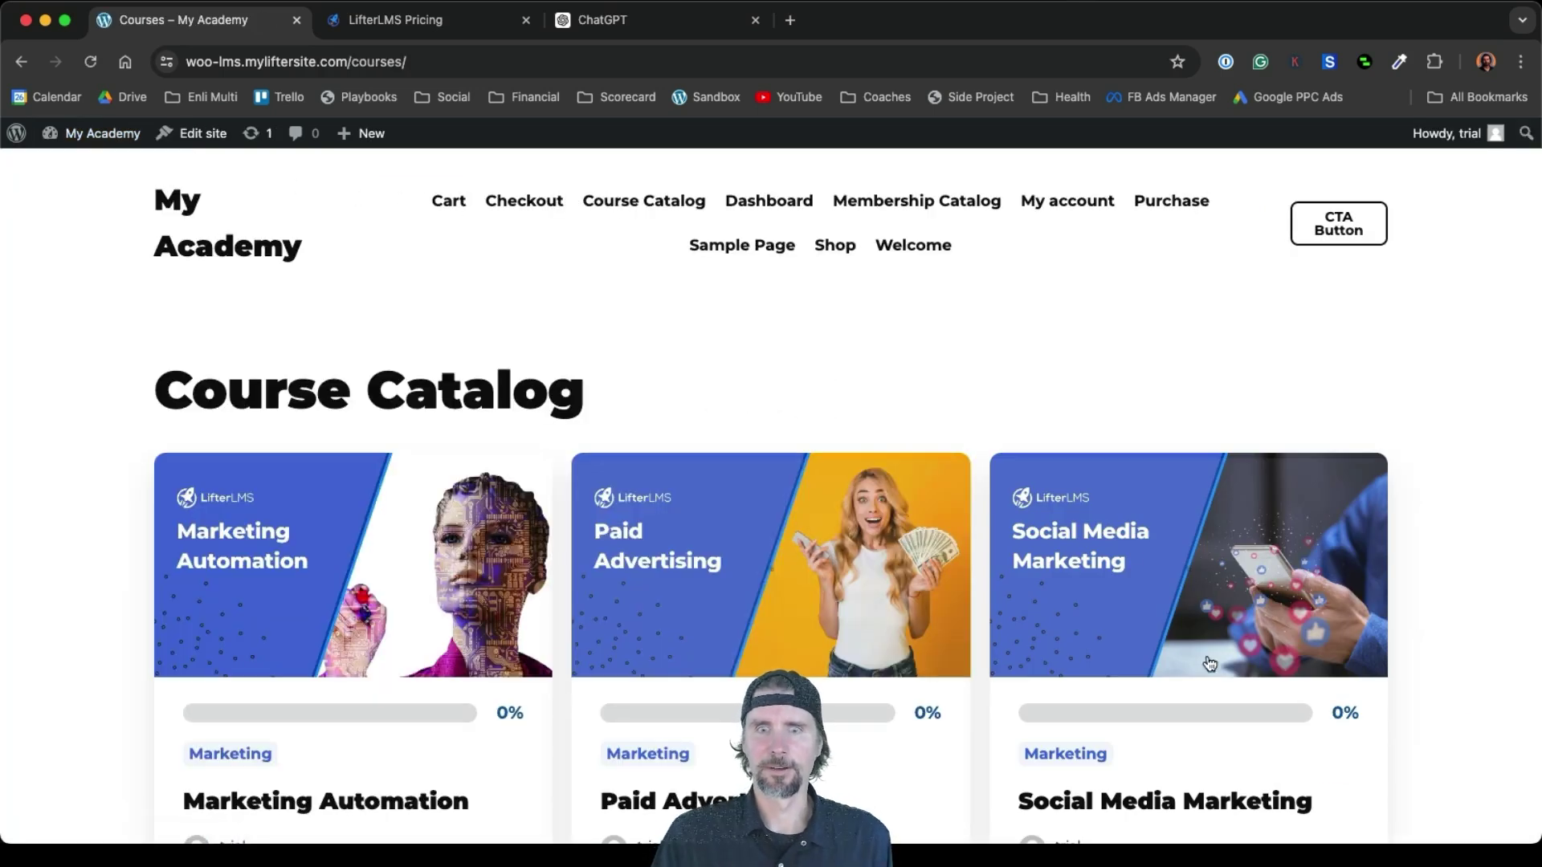
scroll(769, 612, down, 4)
scroll(768, 611, up, 1)
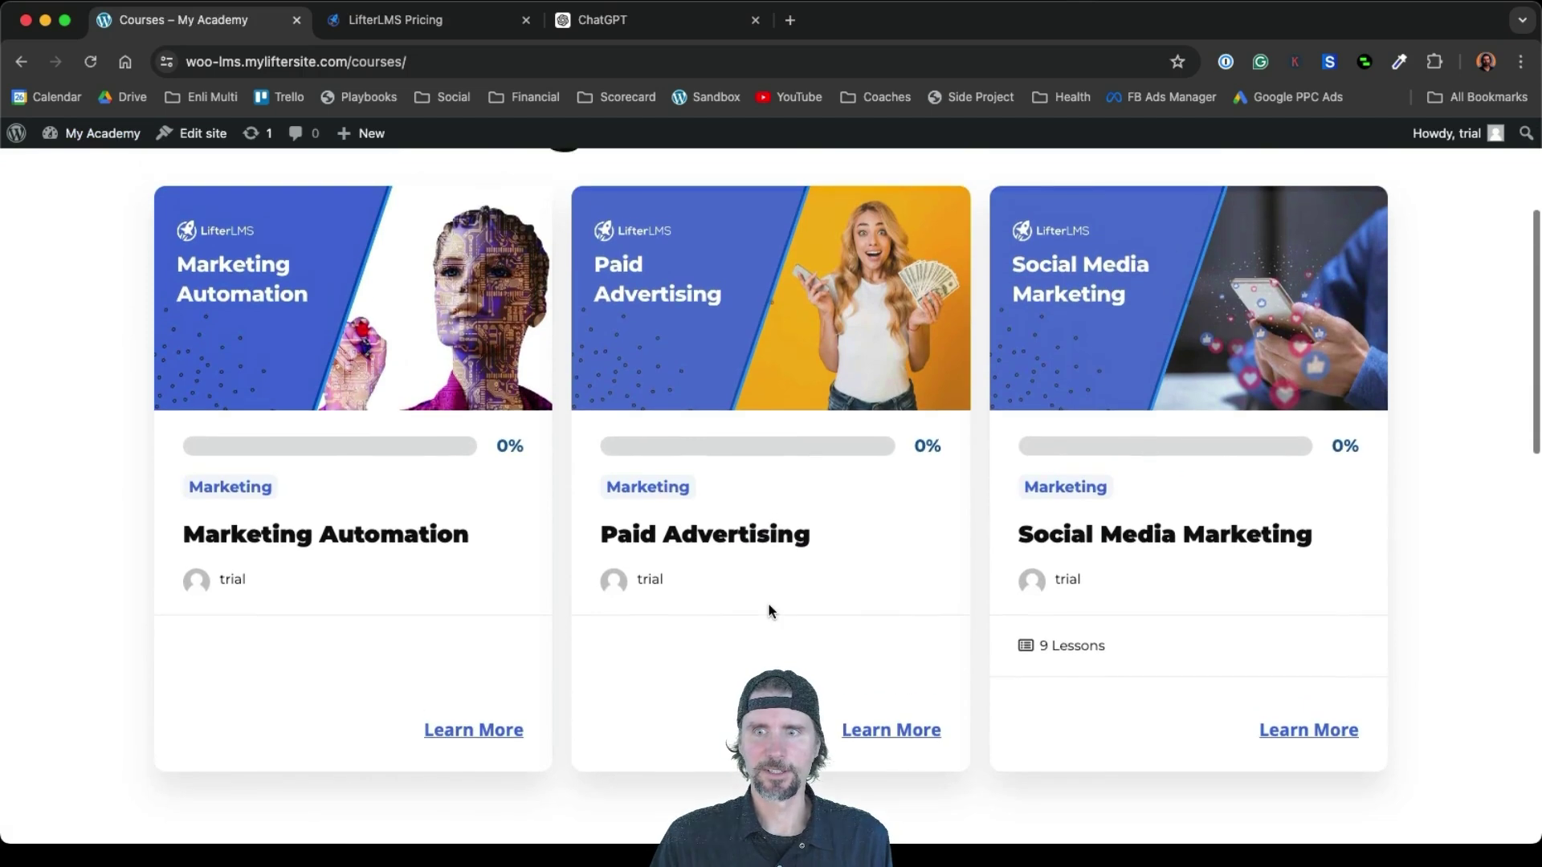
Look over the Social Media Marketing course page and return to the Course Catalog
click(1080, 538)
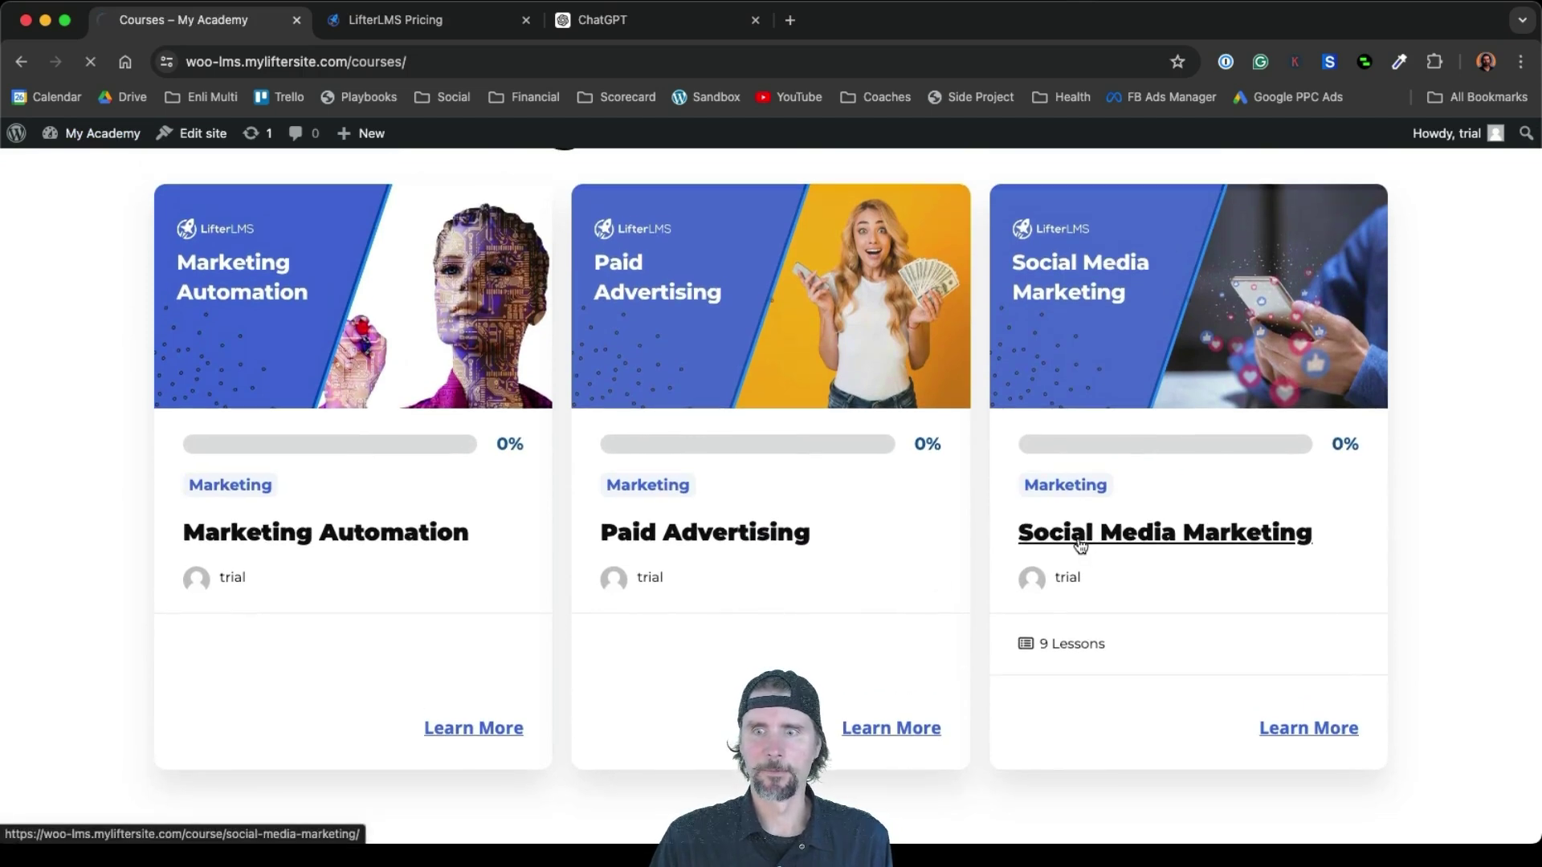
scroll(1080, 546, down, 5)
scroll(1080, 546, down, 4)
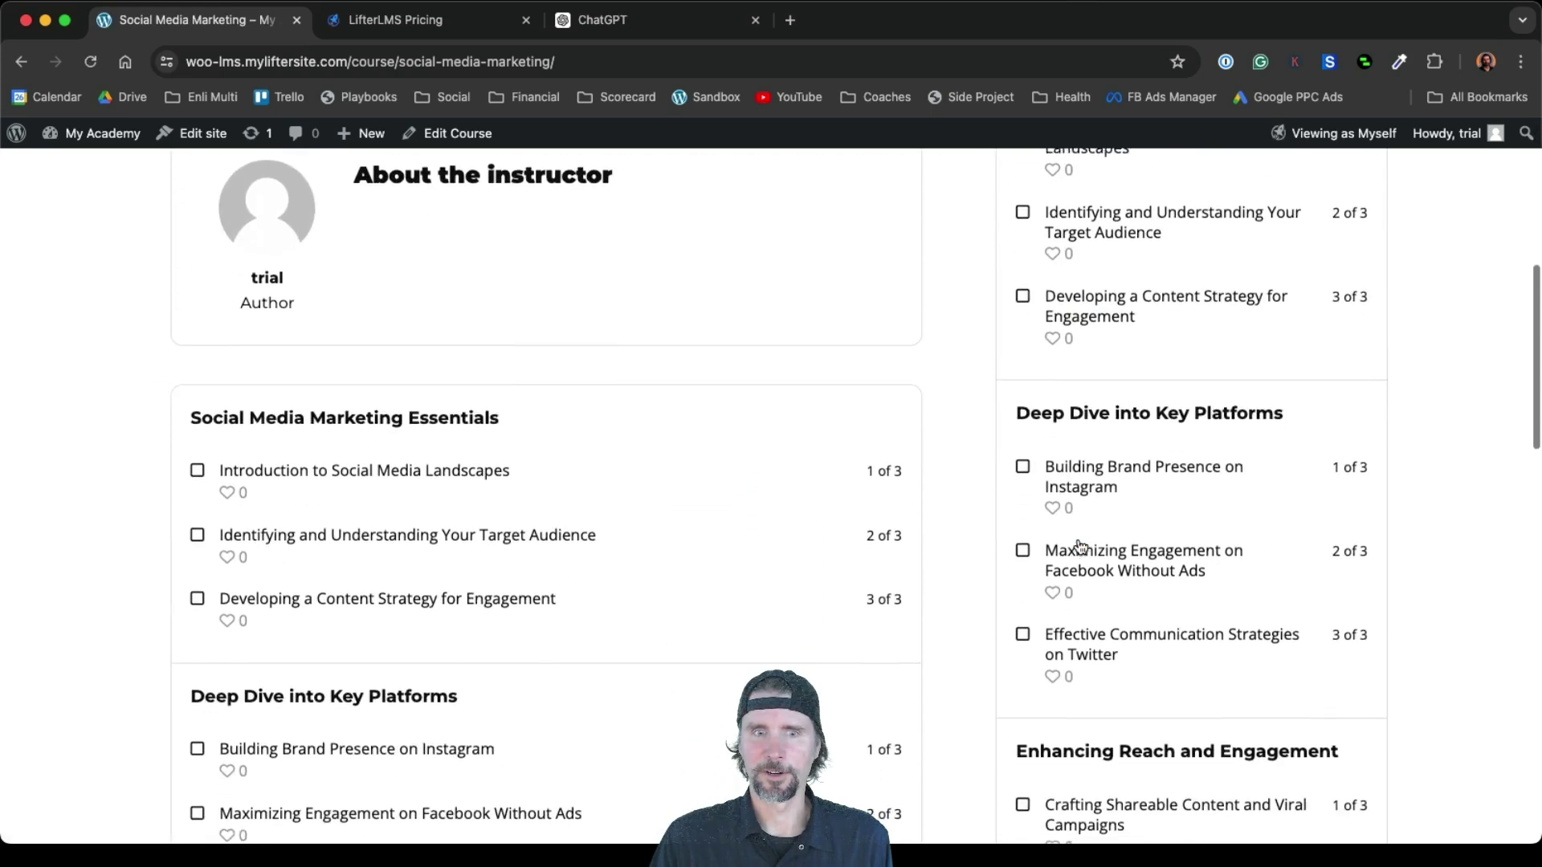
scroll(1080, 546, up, 8)
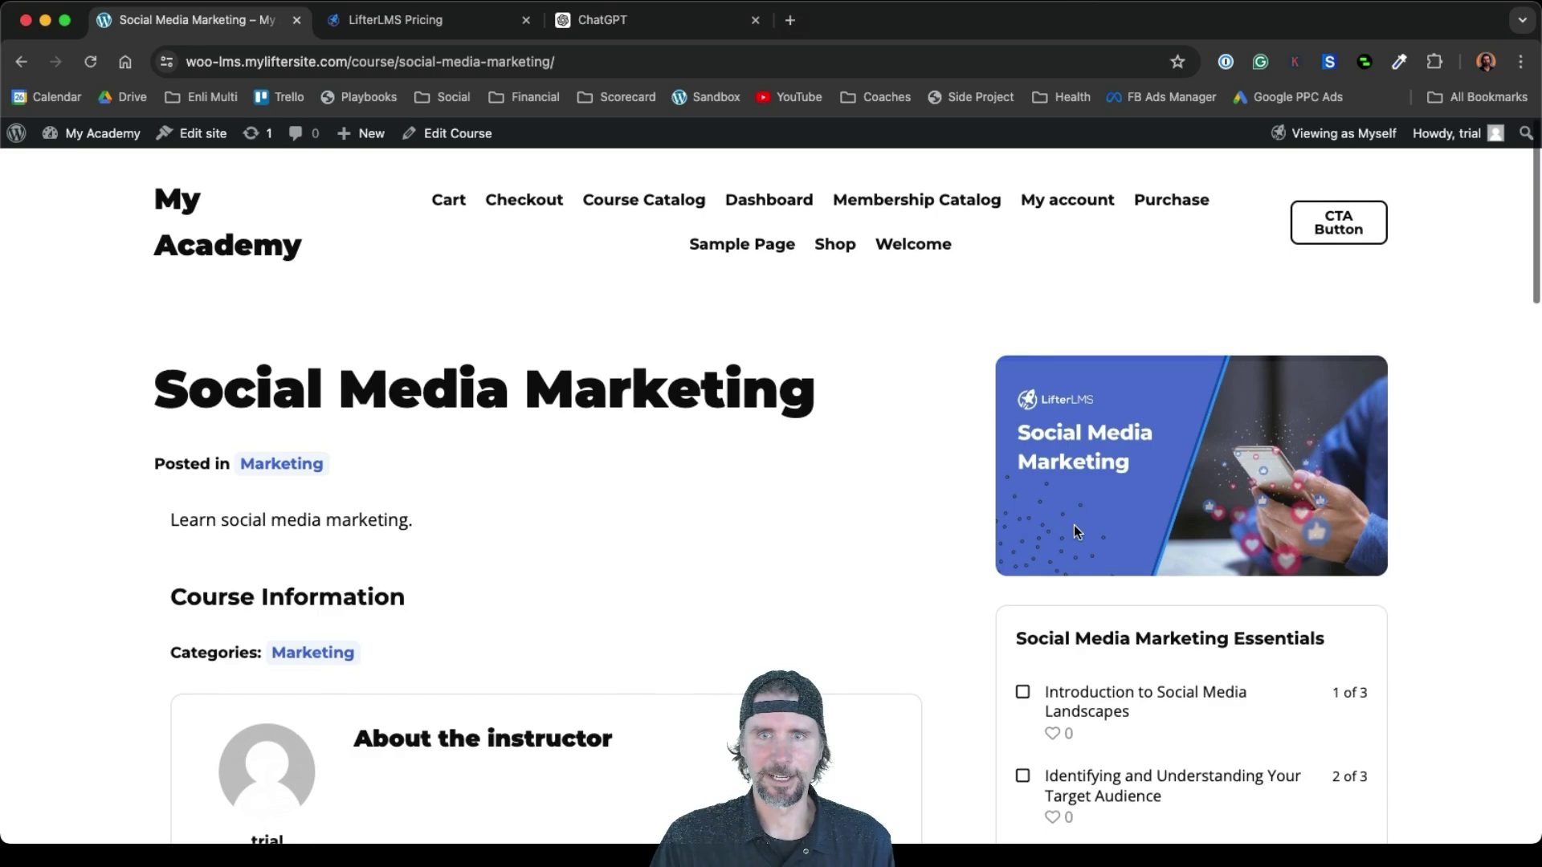
click(641, 205)
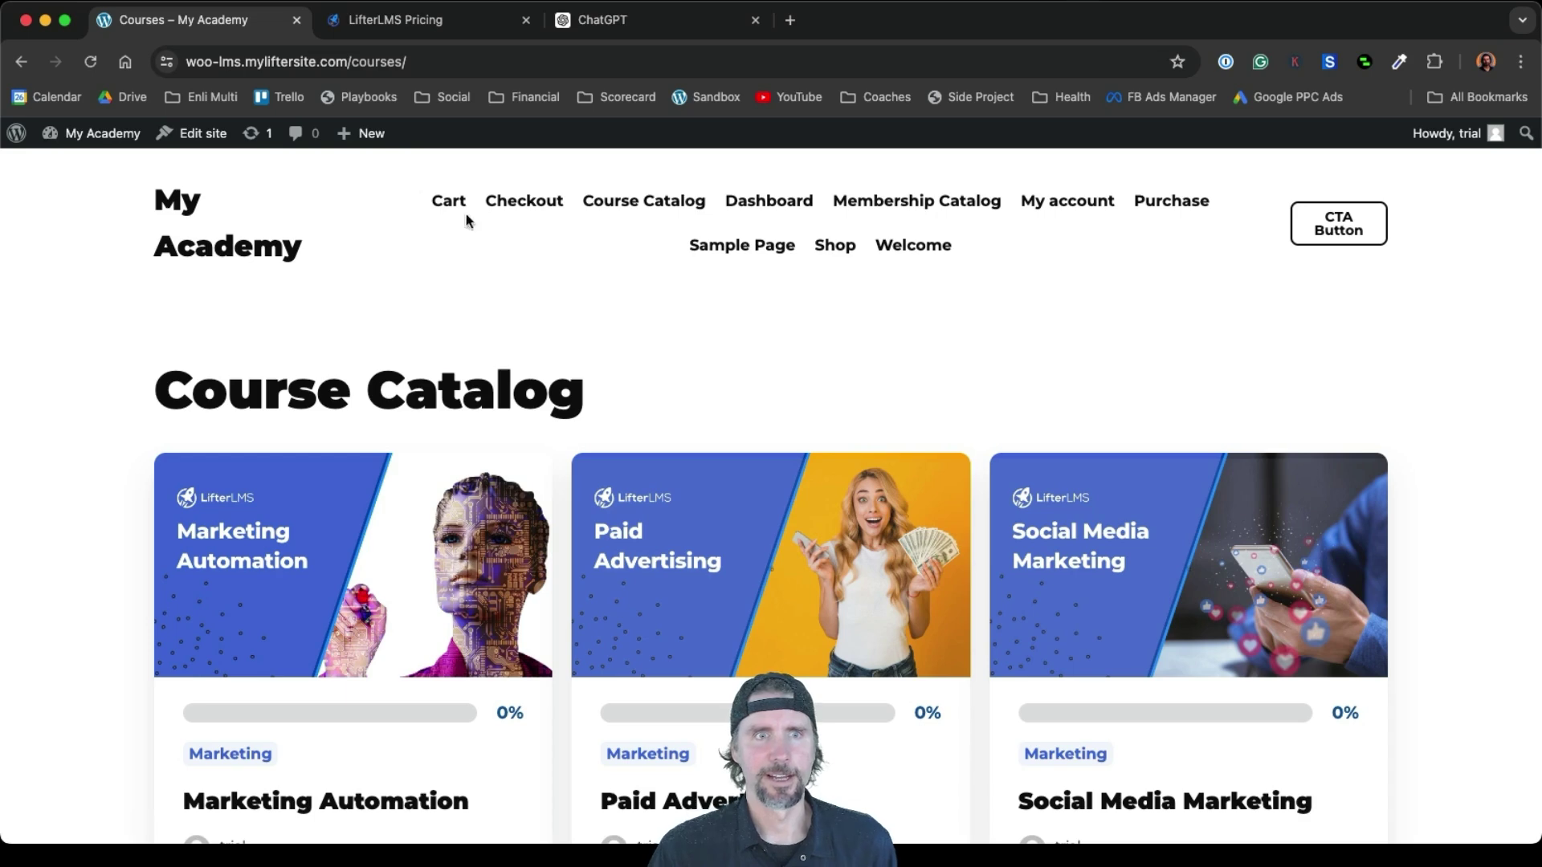
mouse_move(373, 143)
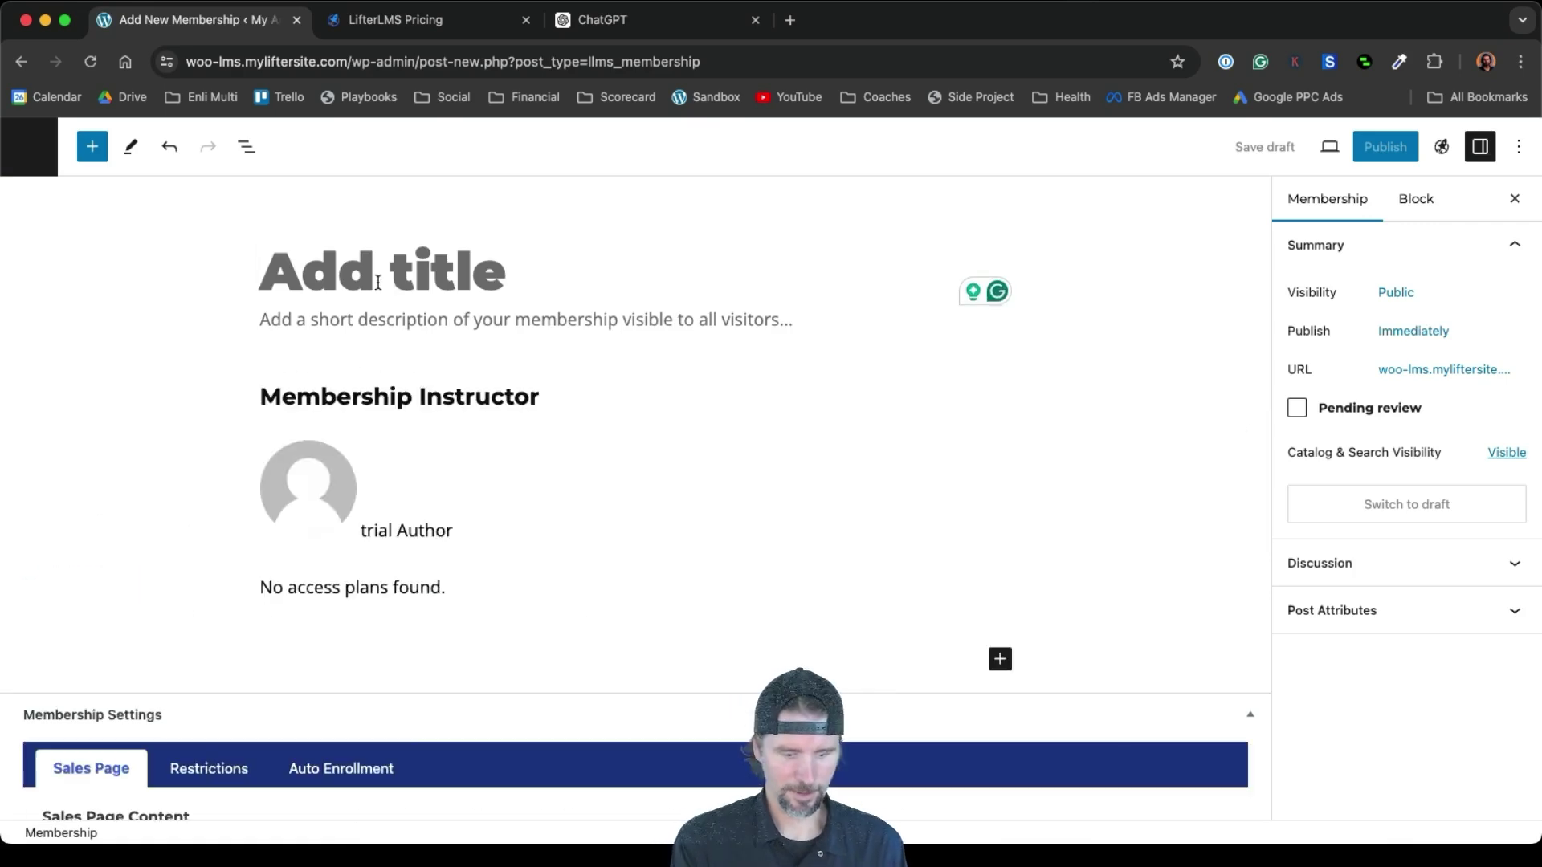
Title the membership Marketing Mastery Membership, described 'Get all the courses and exclusive member benefits.'
text(Marketing)
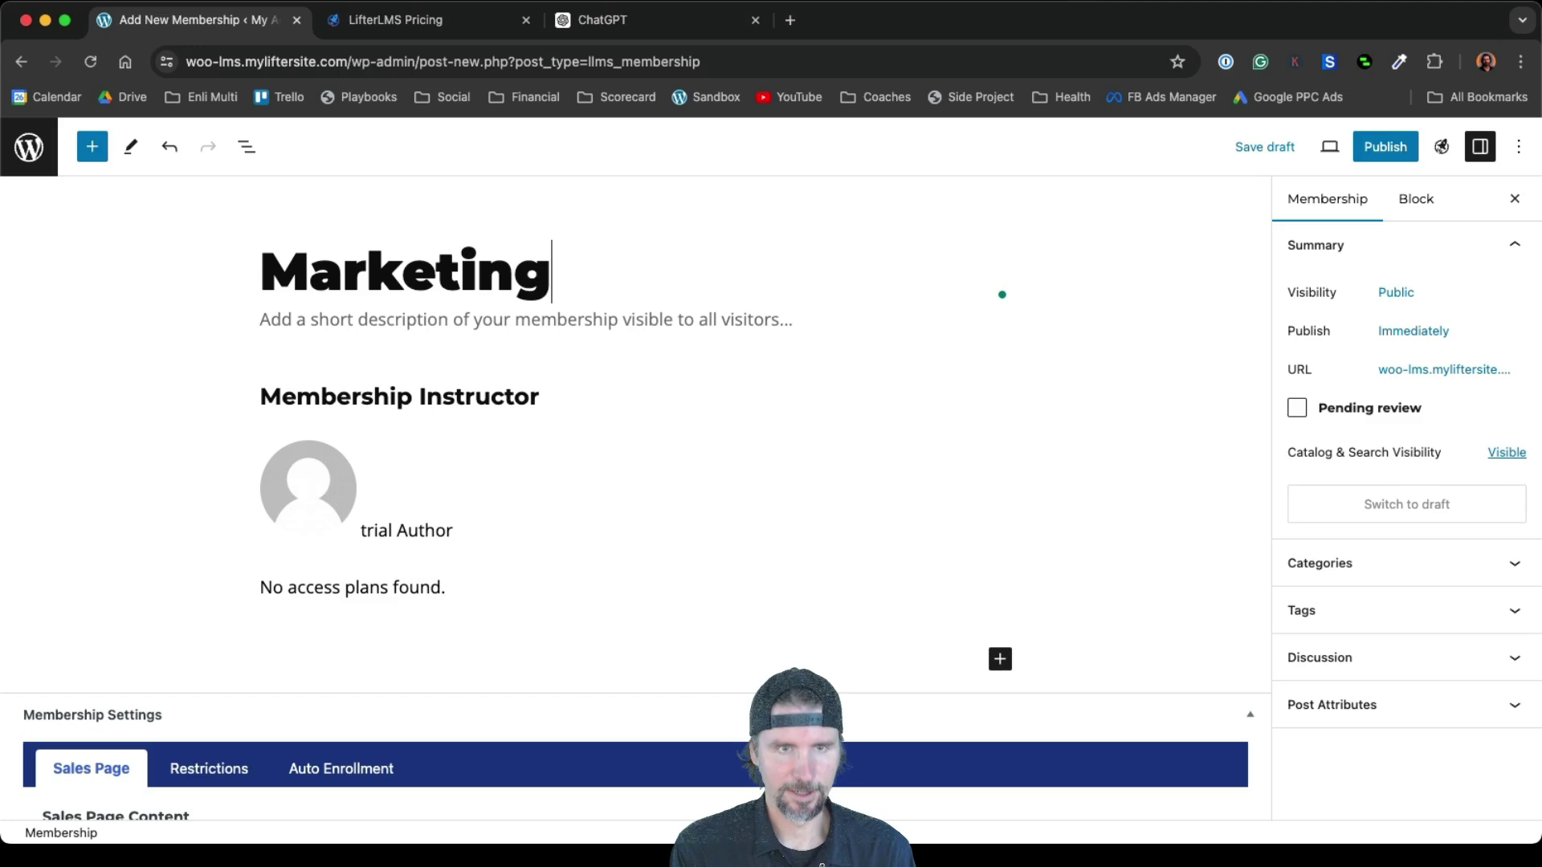
text( Maste)
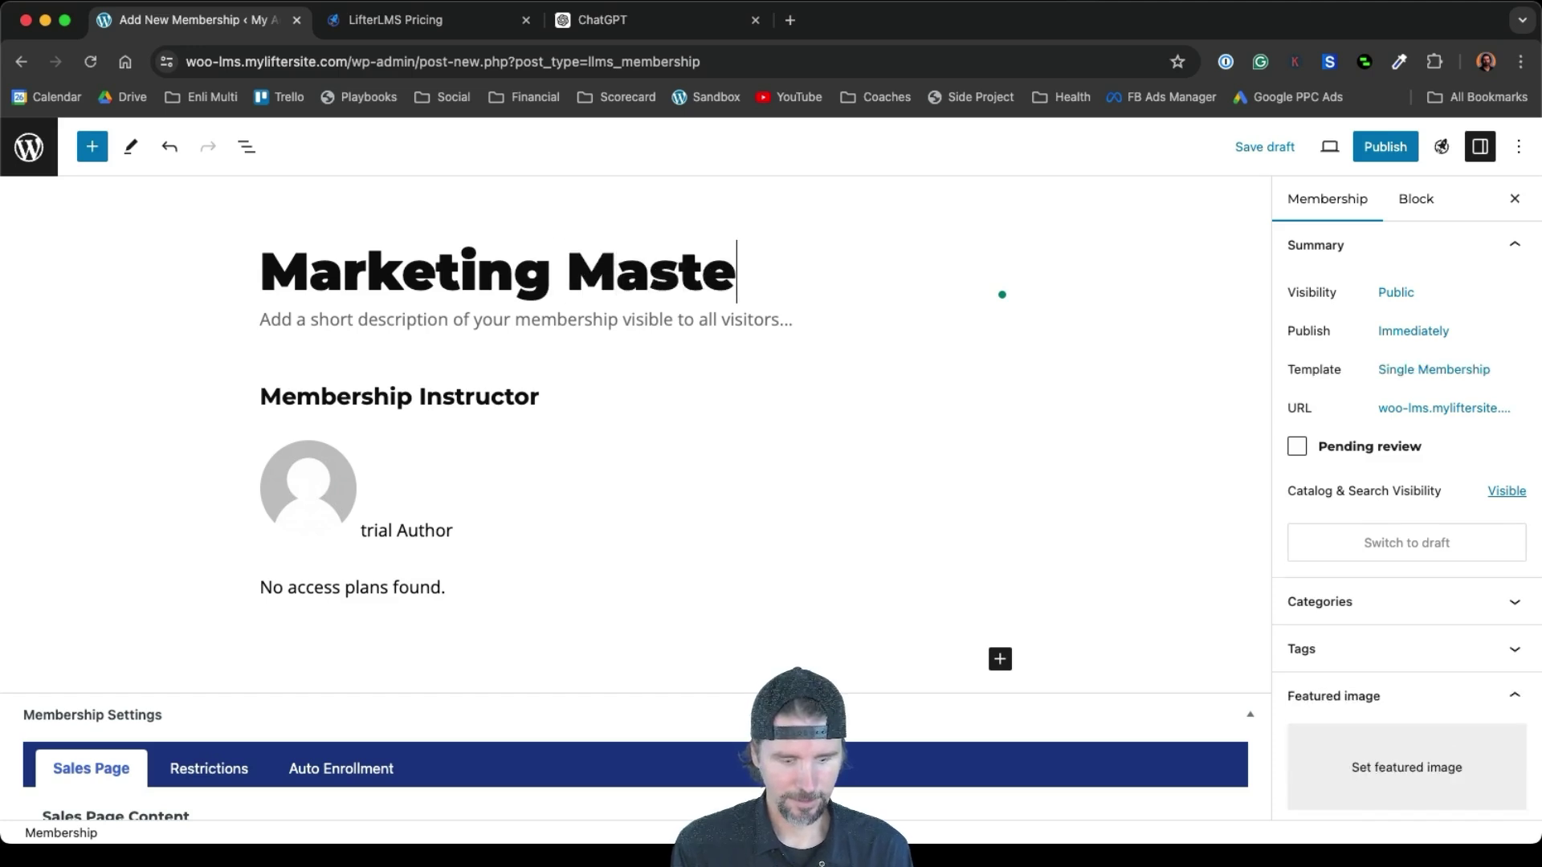
text(ry M)
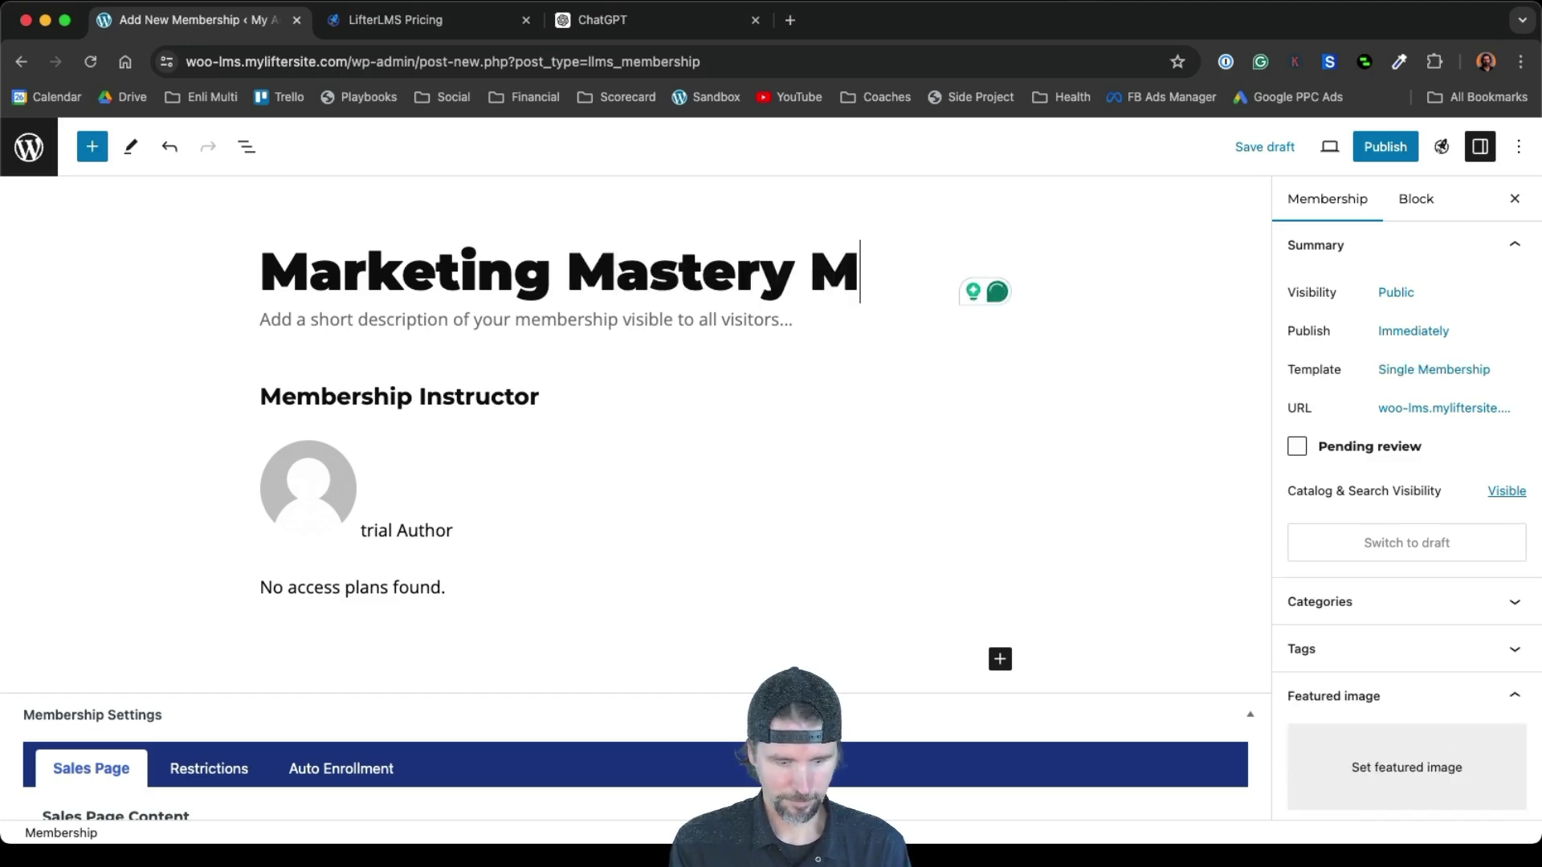
text(embership)
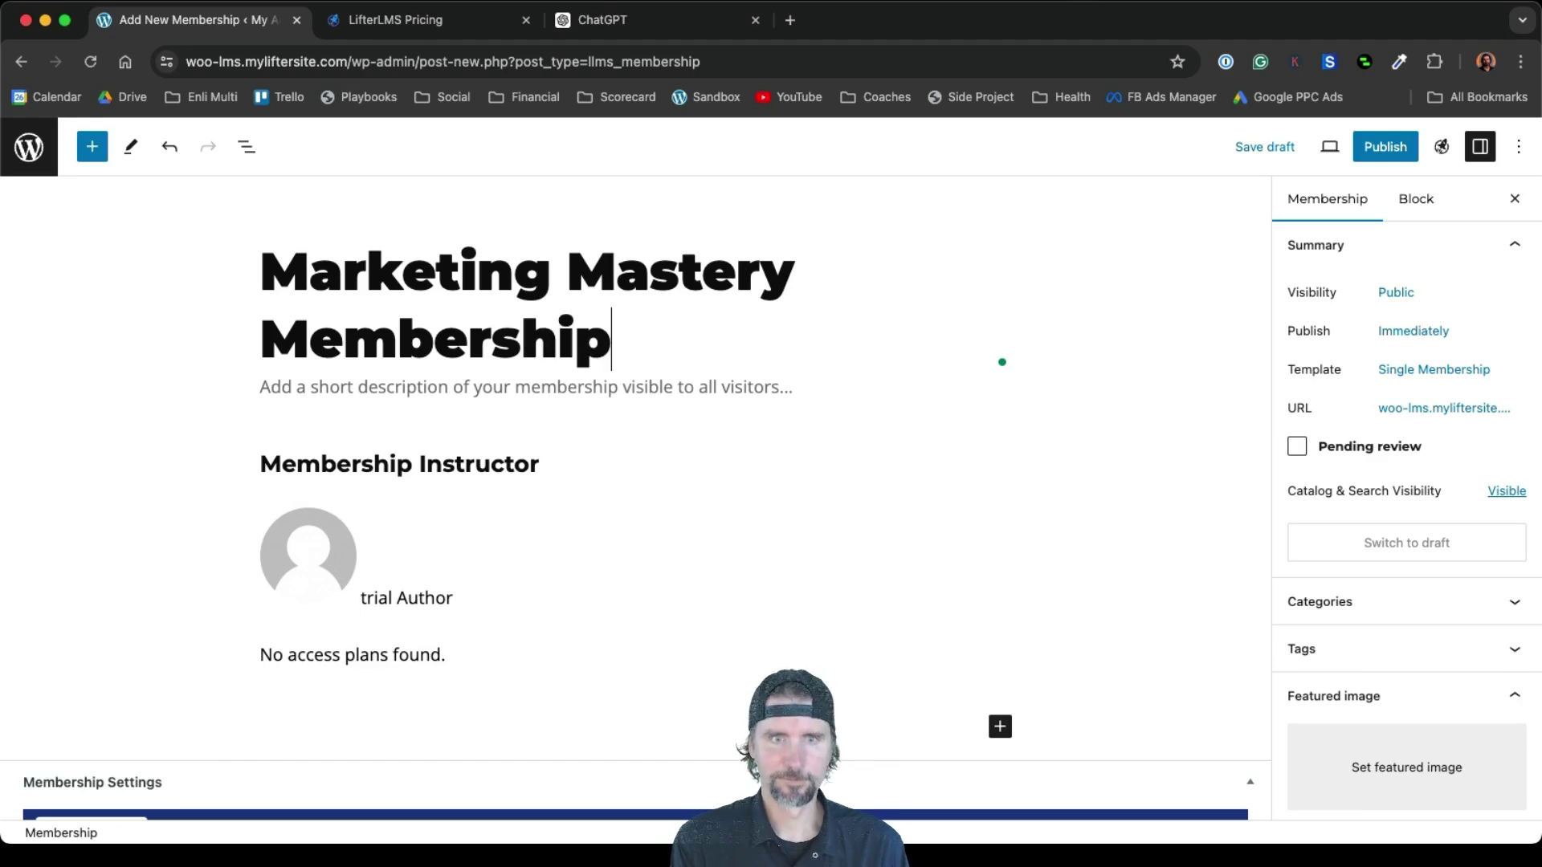
click(309, 386)
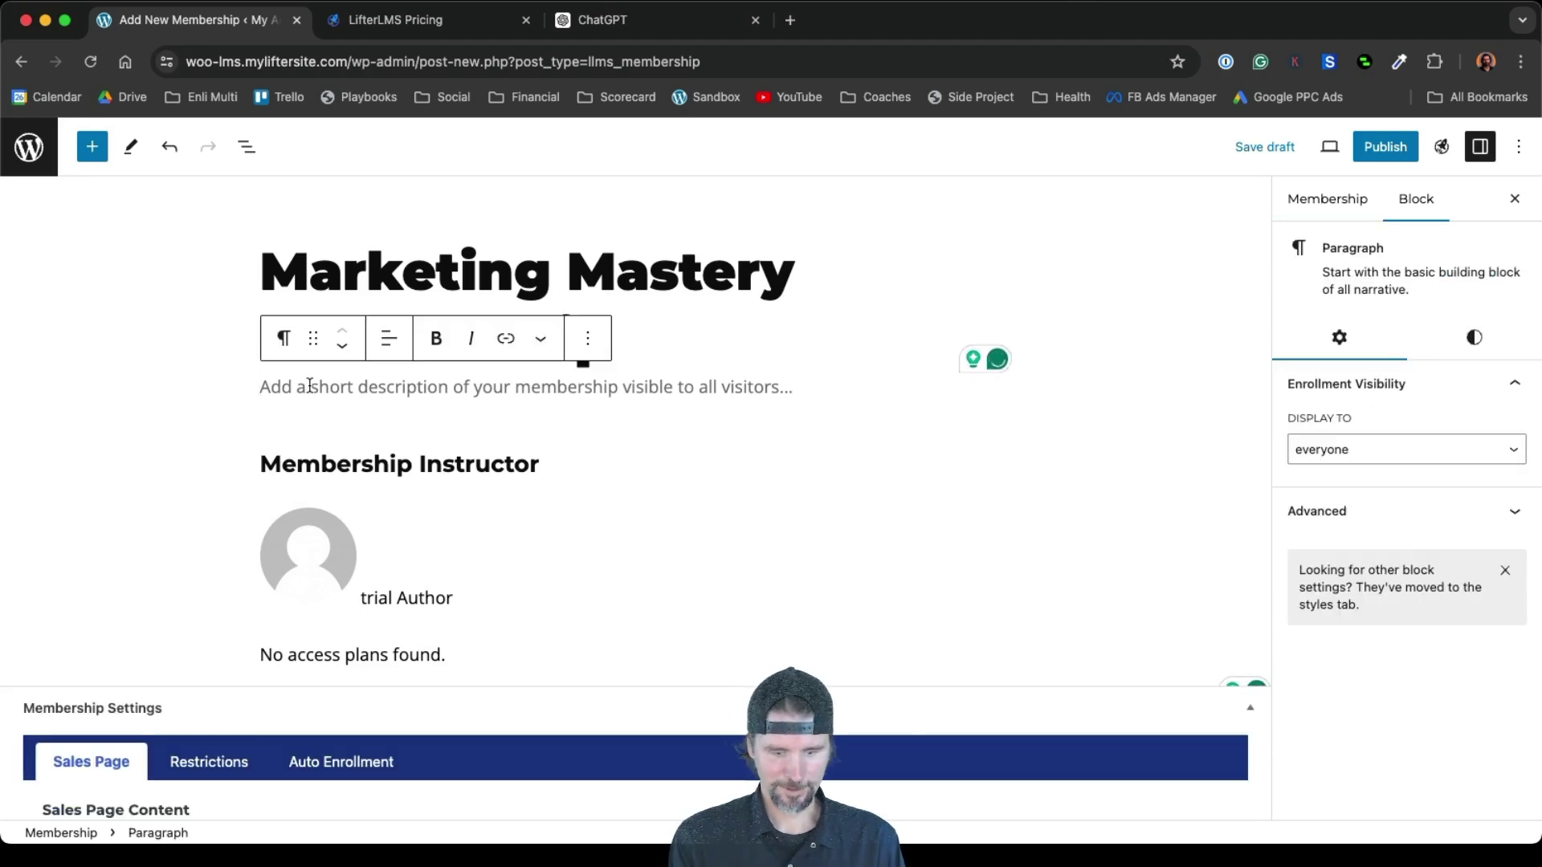
text(Get)
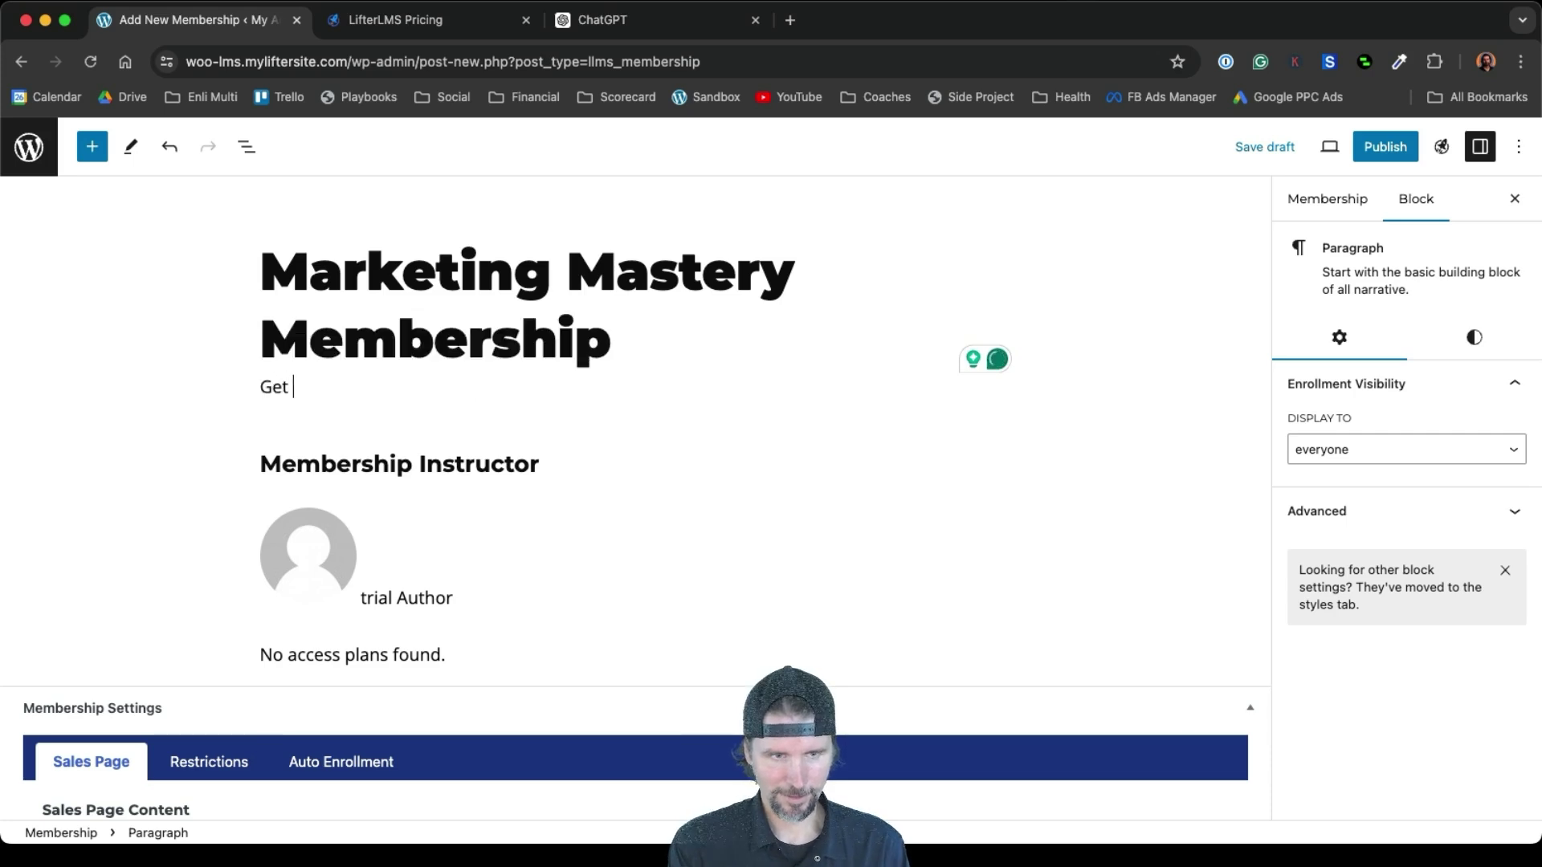
text( all the courses and exclusive member benefits.)
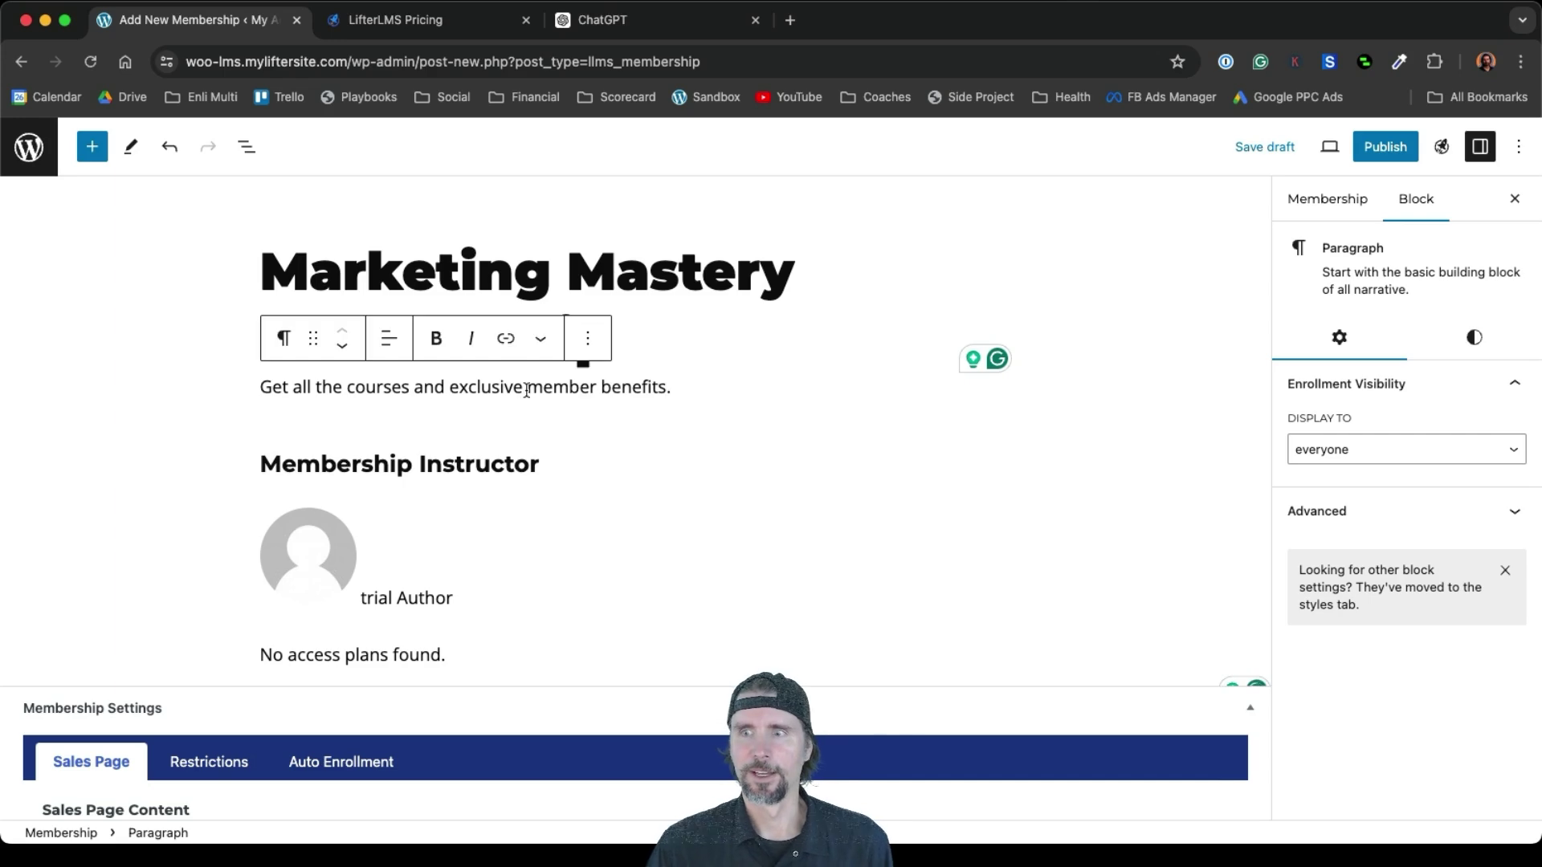
click(1303, 204)
scroll(1368, 603, down, 3)
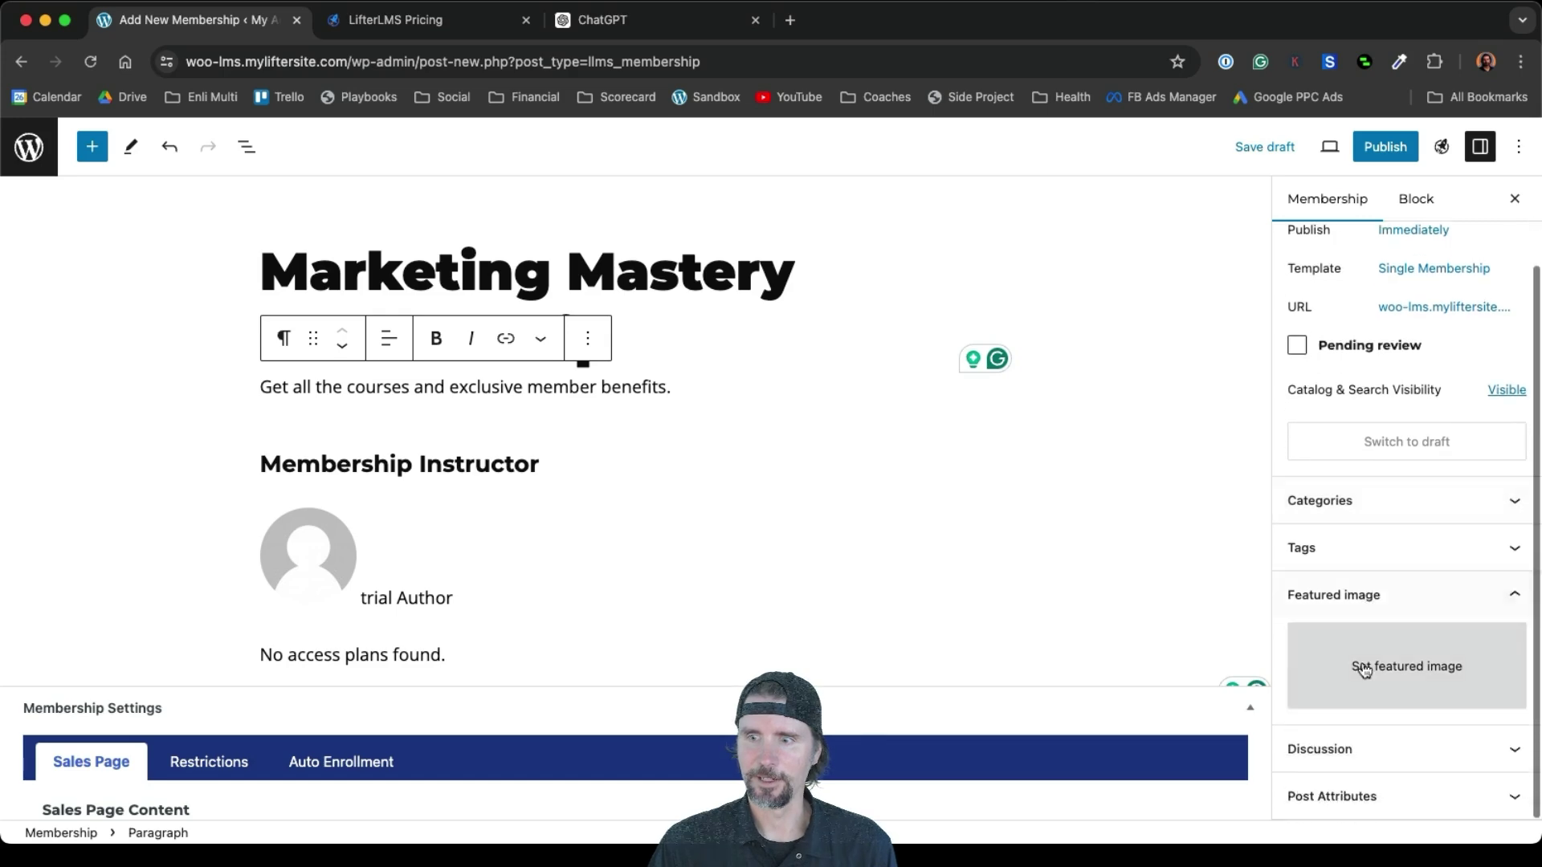
Upload Marketing Mastery.jpg as the membership's featured image and publish the membership
click(1363, 667)
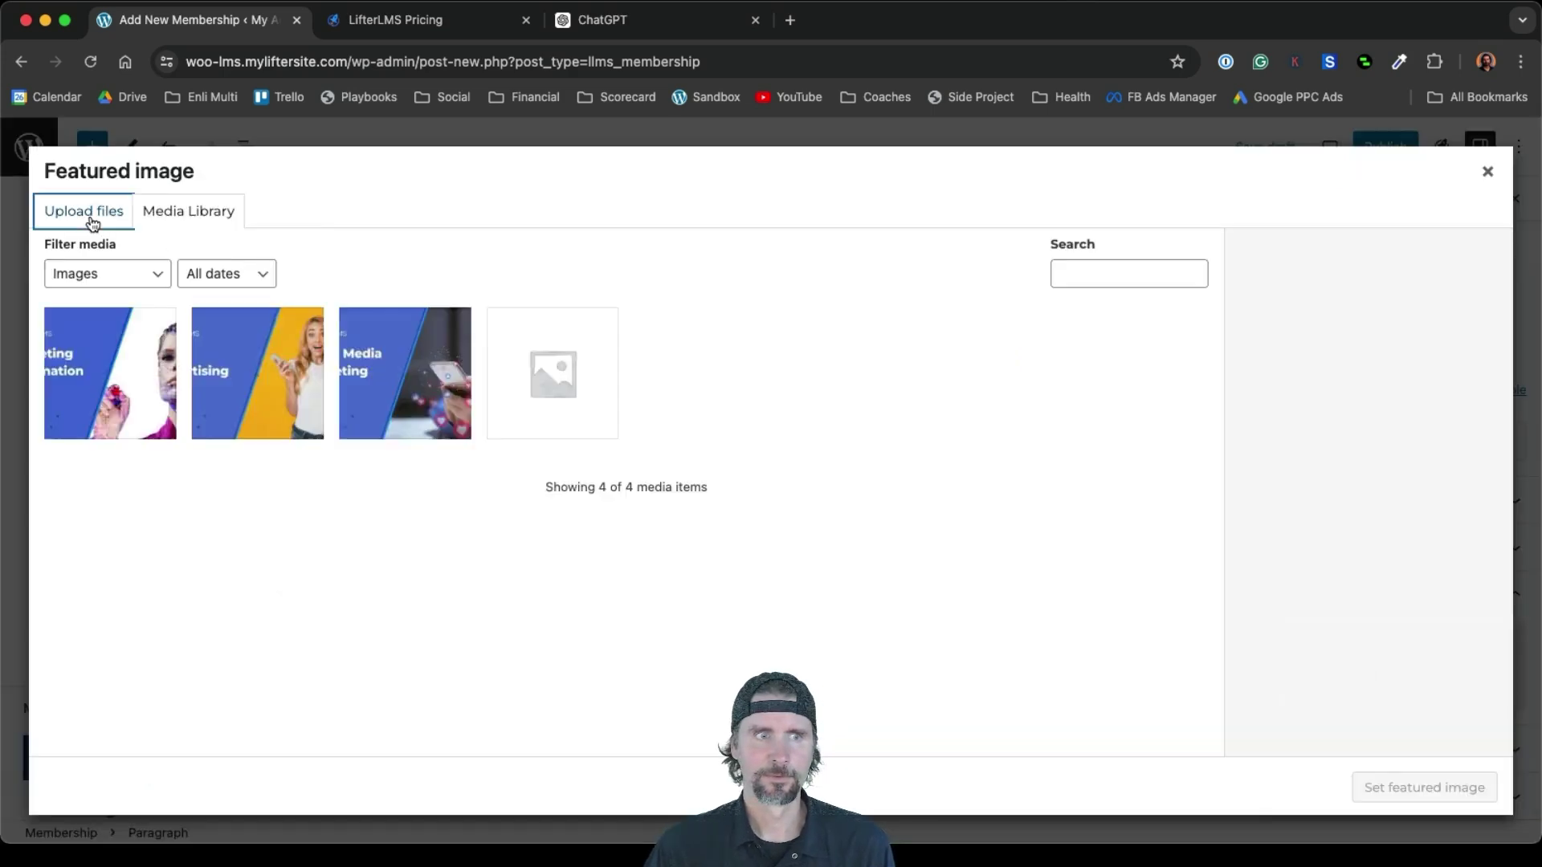
click(87, 213)
click(742, 504)
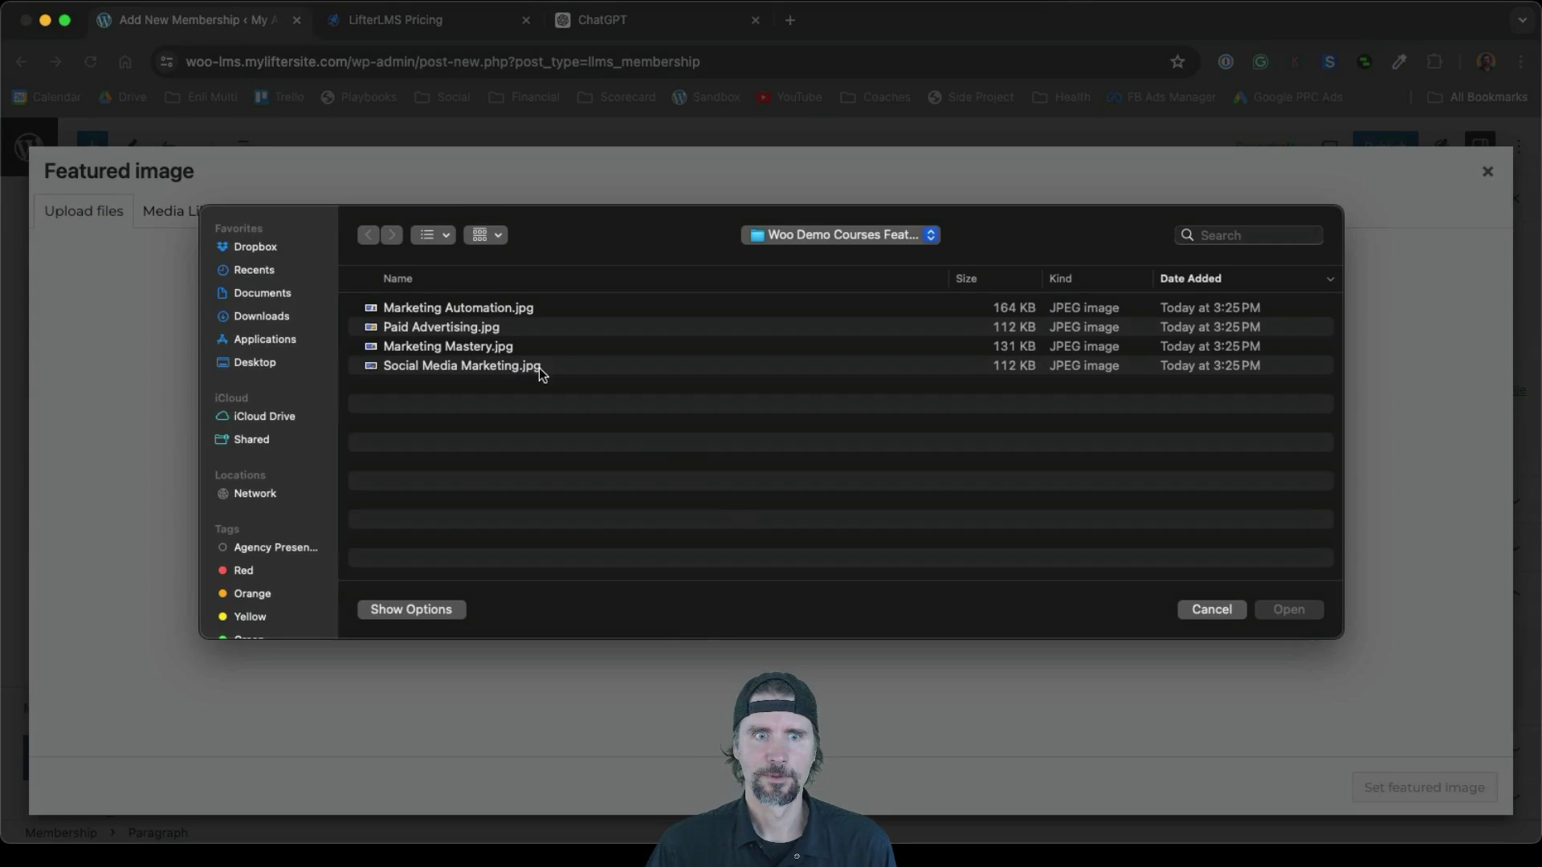
click(461, 349)
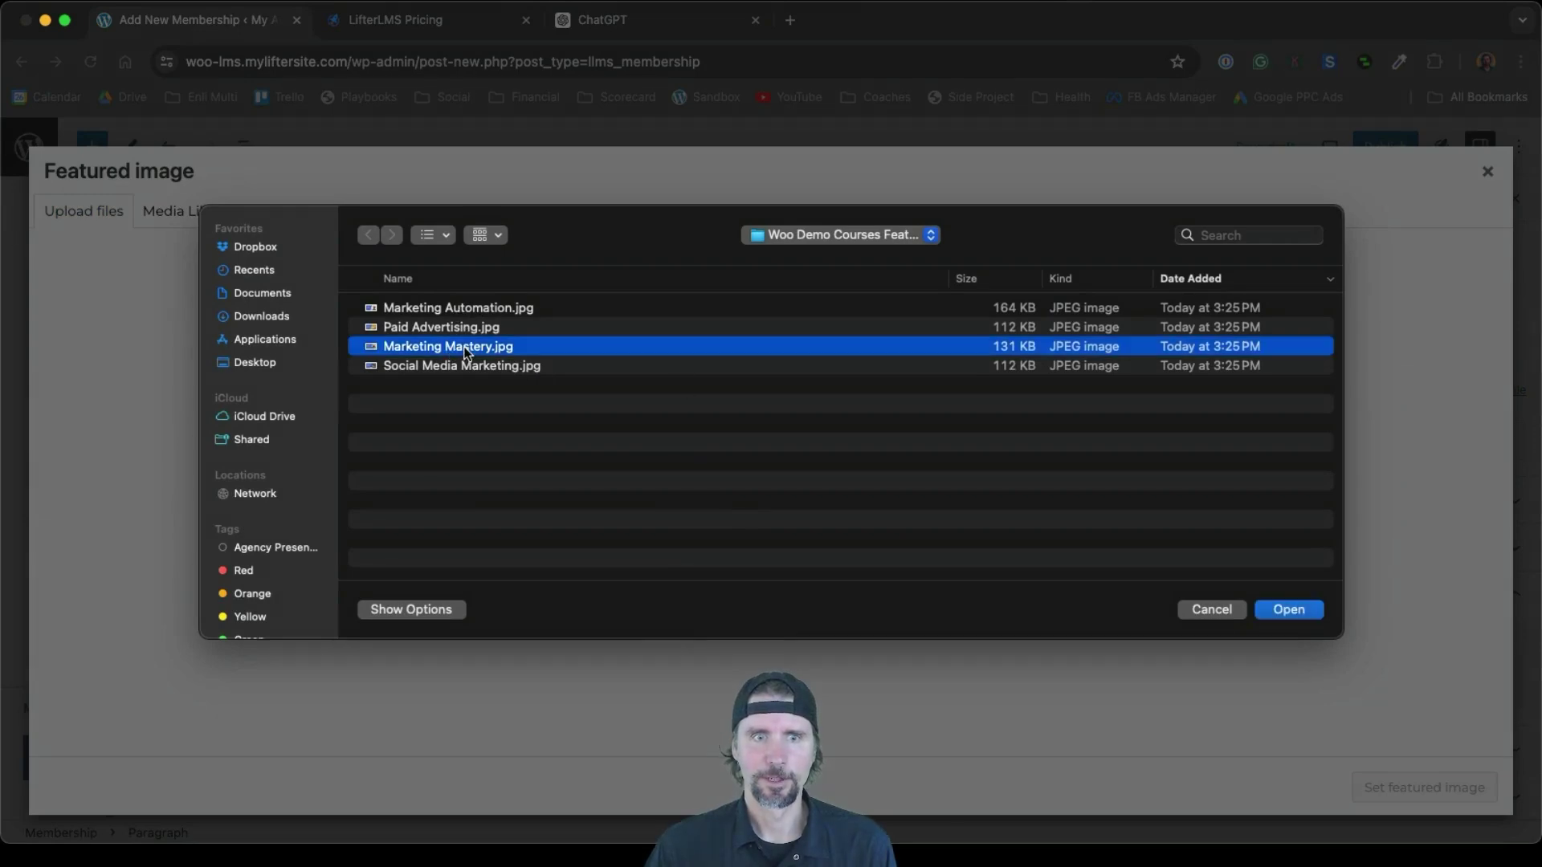
click(1289, 611)
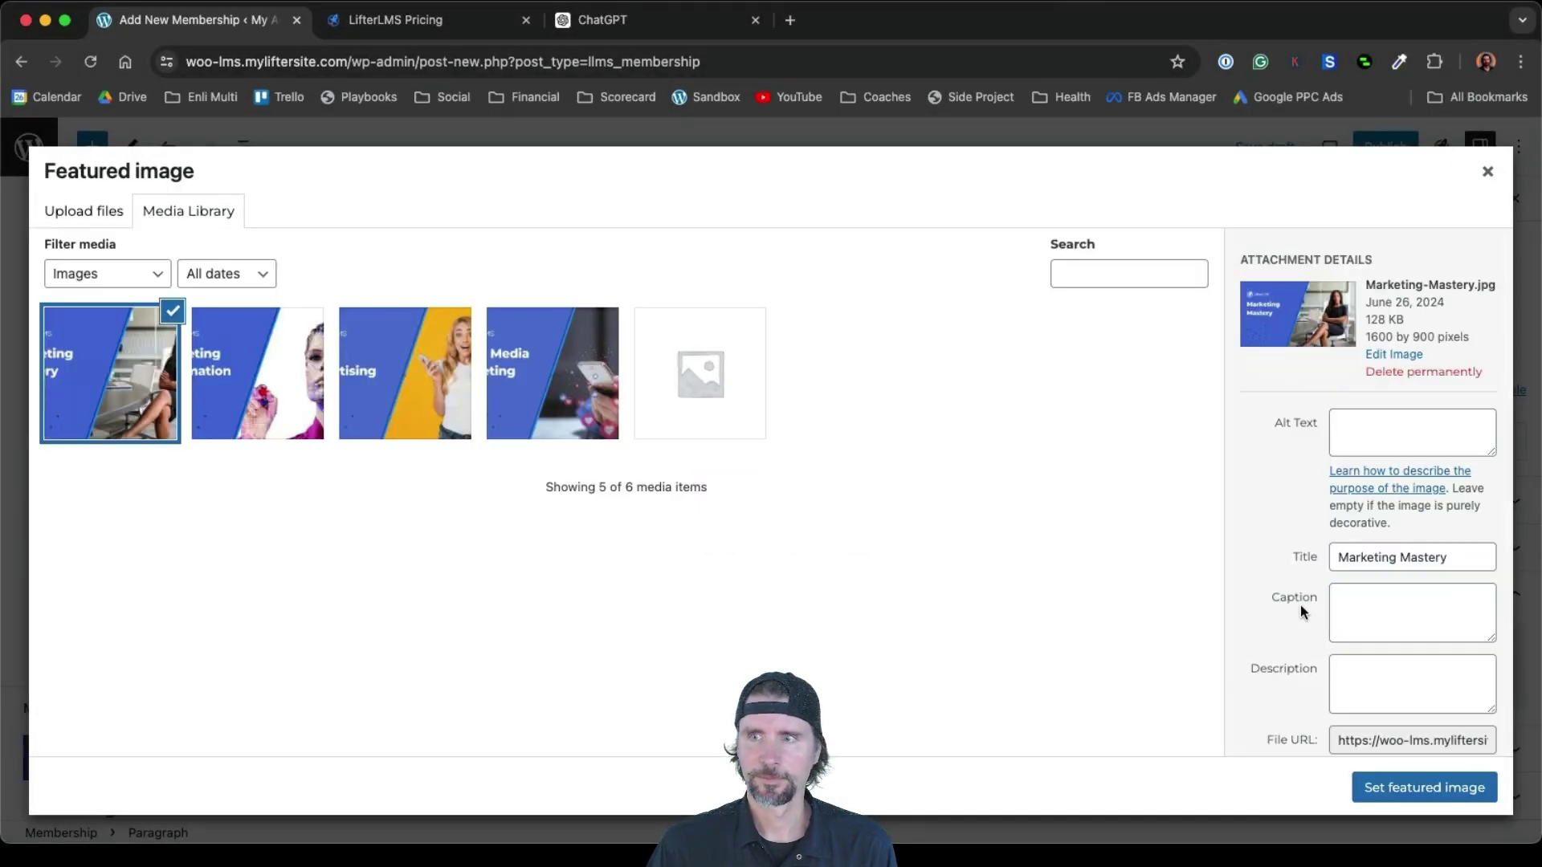
click(1425, 790)
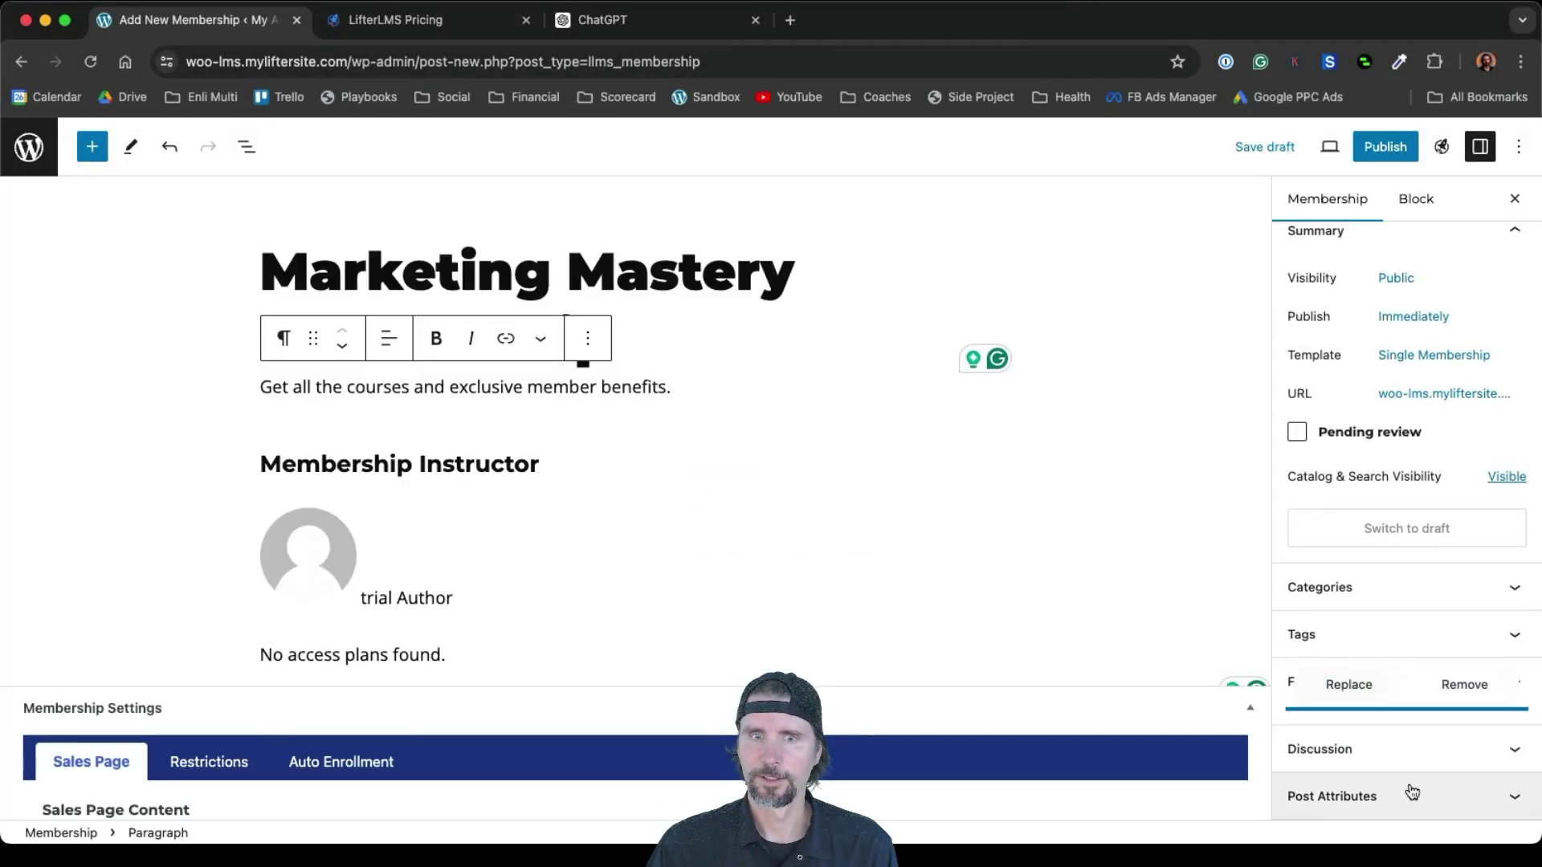
click(1387, 159)
click(1370, 157)
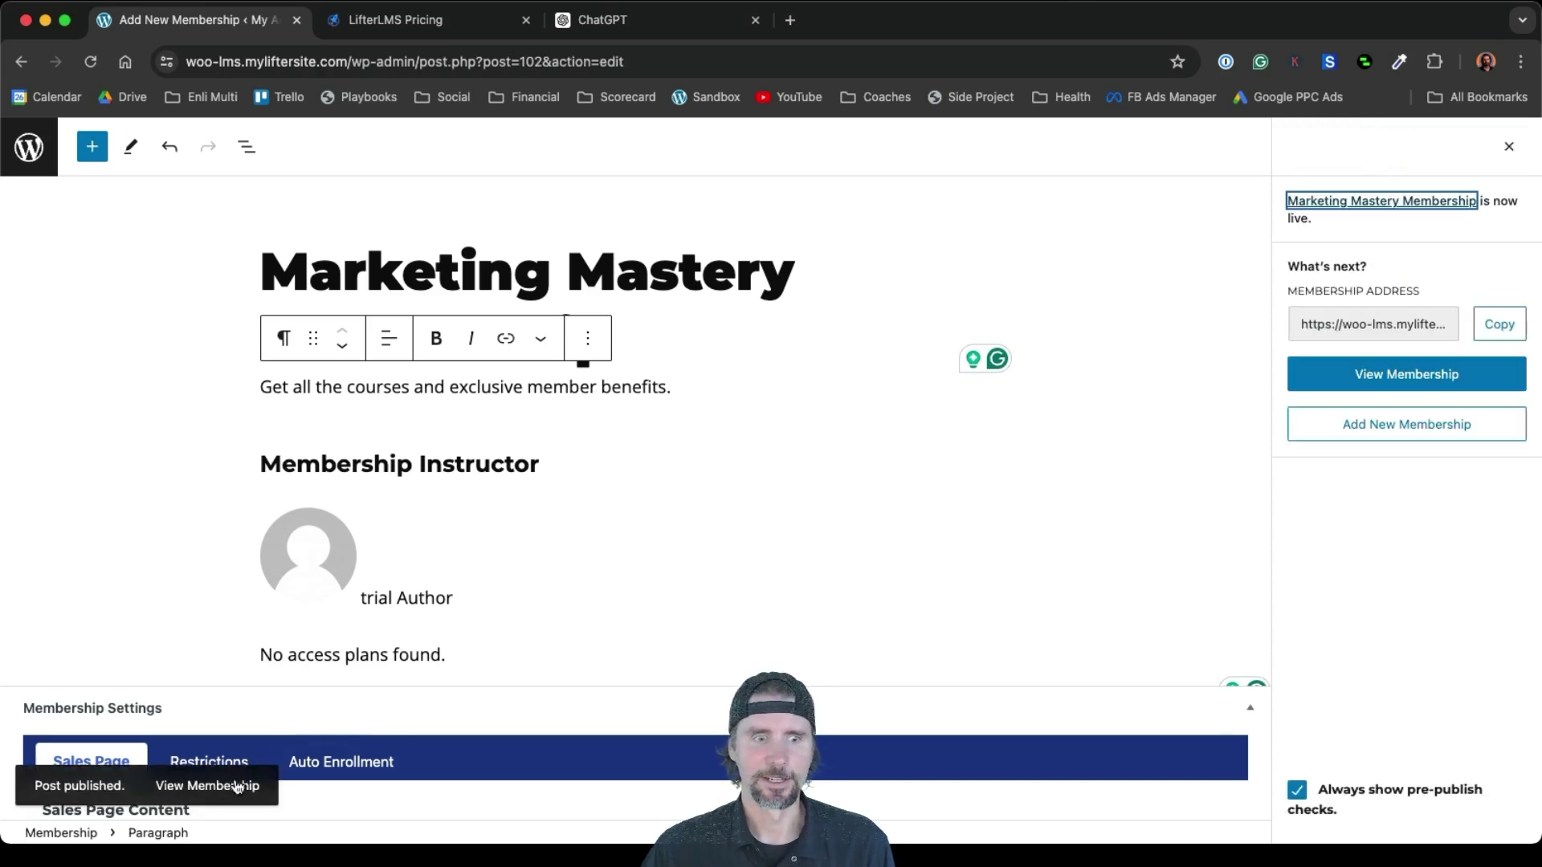
View the live Marketing Mastery Membership page and scroll through it
click(241, 784)
scroll(1117, 530, down, 5)
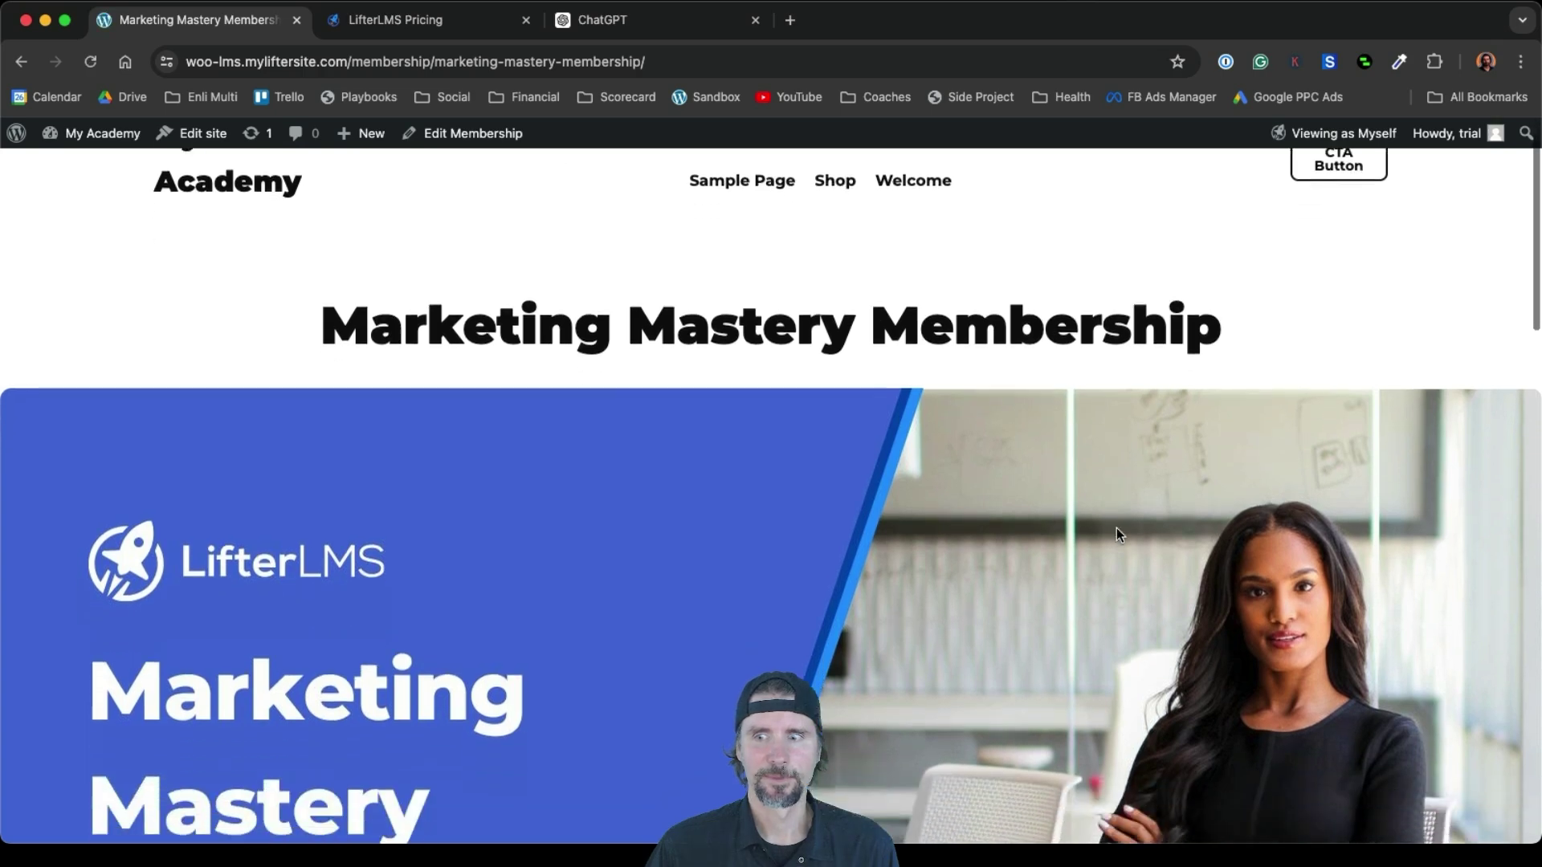
scroll(1116, 530, down, 7)
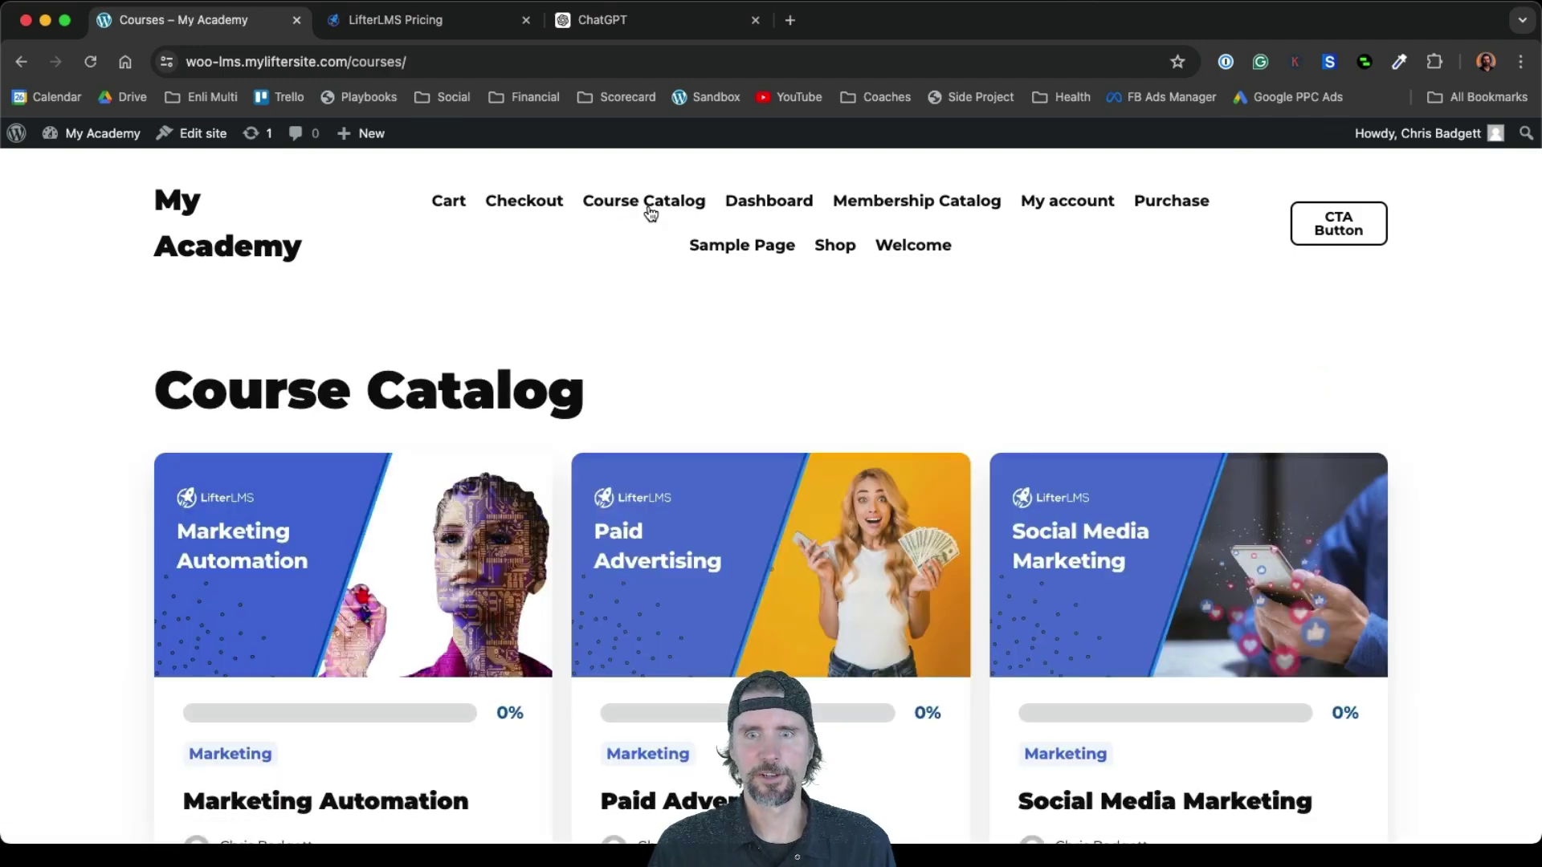
scroll(813, 470, down, 1)
scroll(813, 470, down, 3)
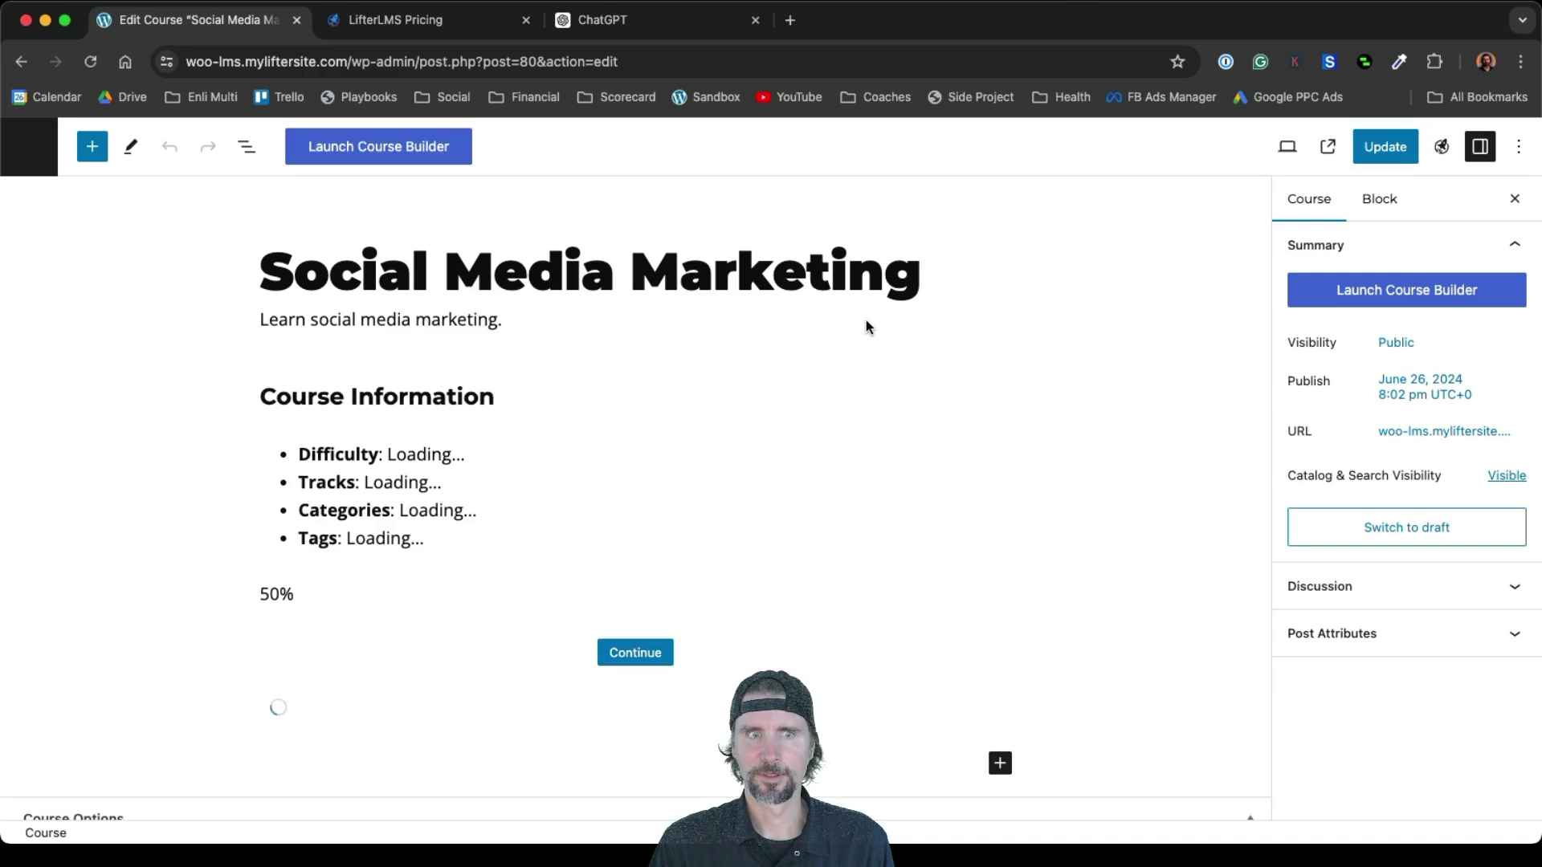
In the Social Media Marketing course builder, create a new quiz for the Introduction to Social Media Landscapes lesson
click(1357, 295)
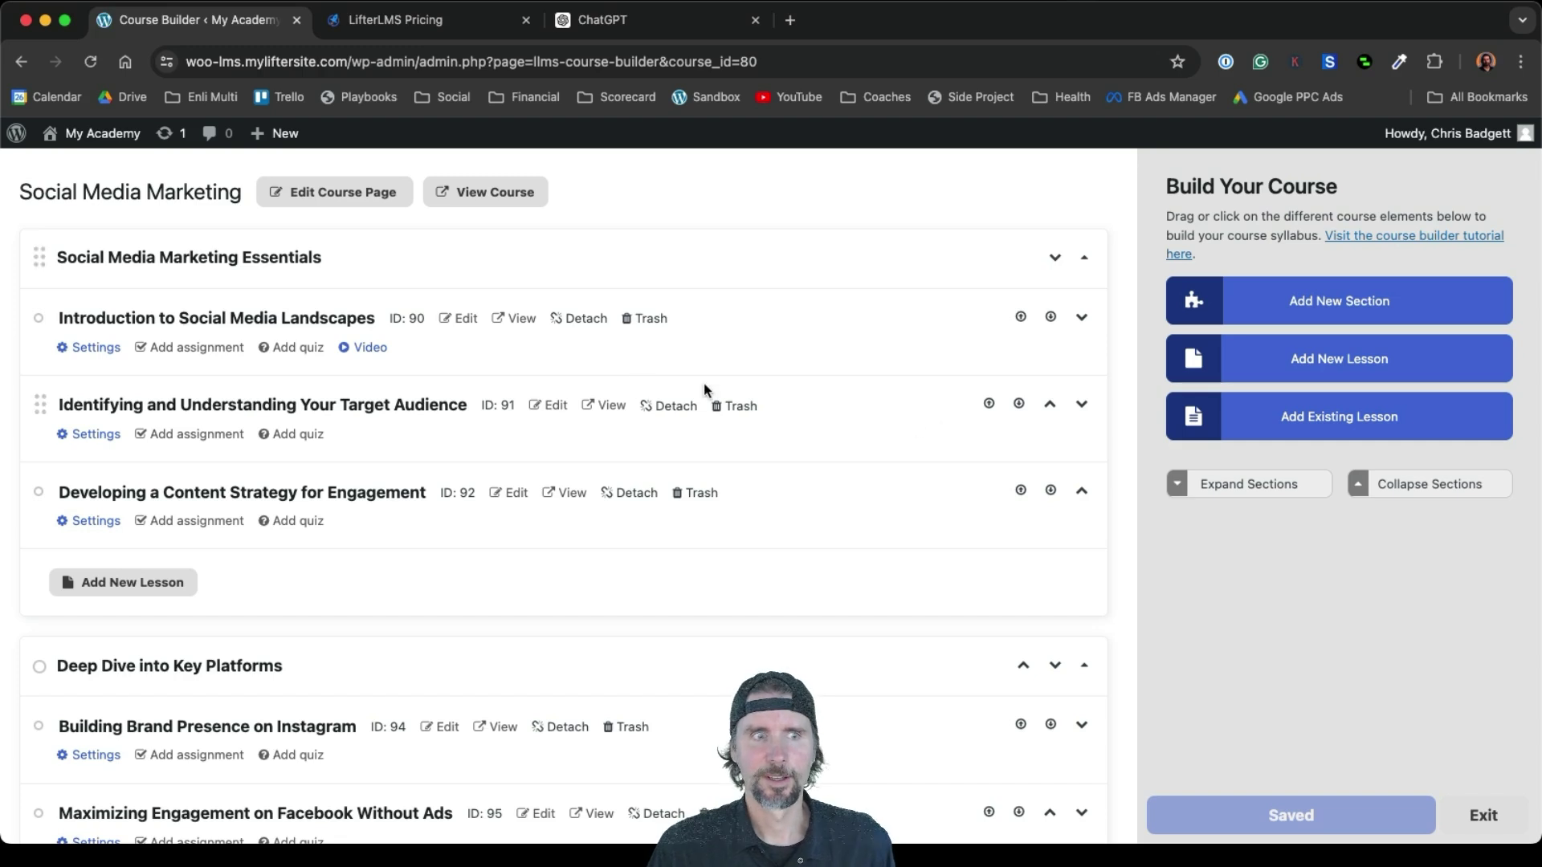
click(289, 348)
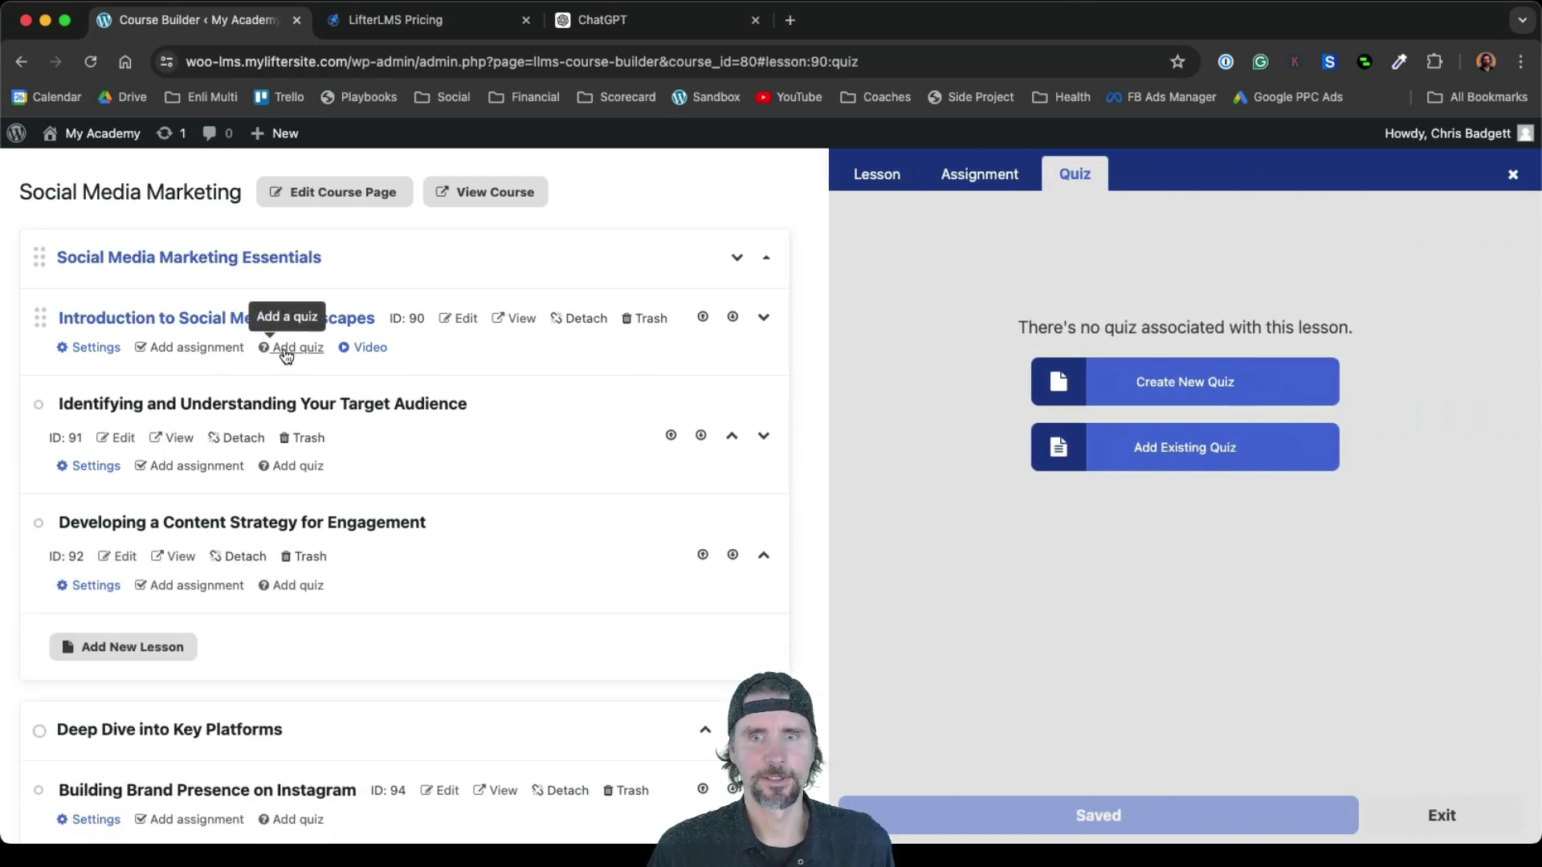
click(1139, 384)
scroll(1218, 533, down, 5)
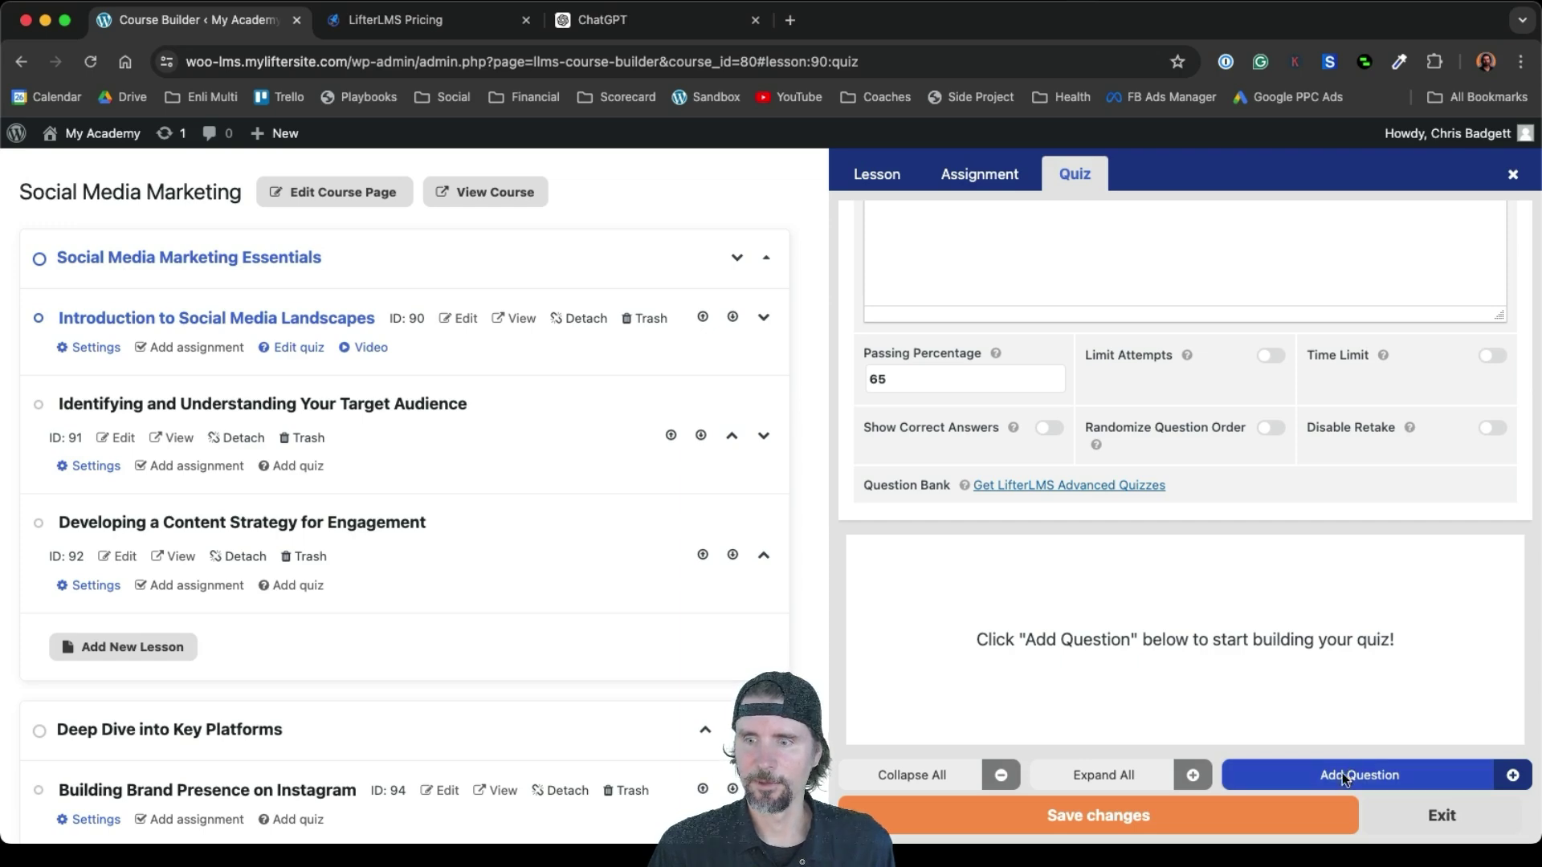
Add a multiple-choice question asking 'Which social media platform is older?'
click(1341, 772)
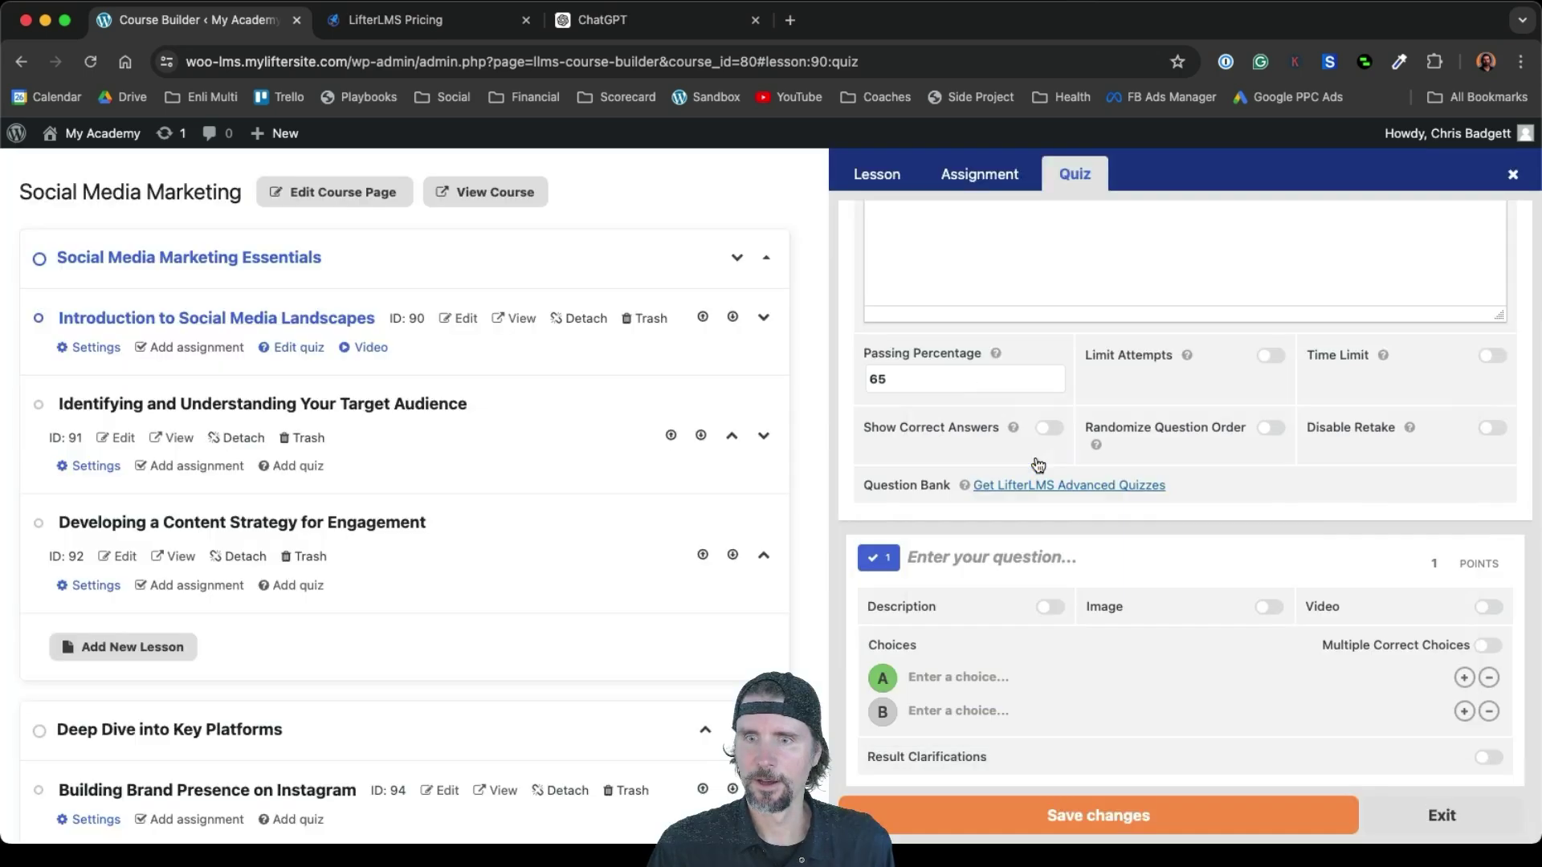
click(1034, 456)
click(952, 557)
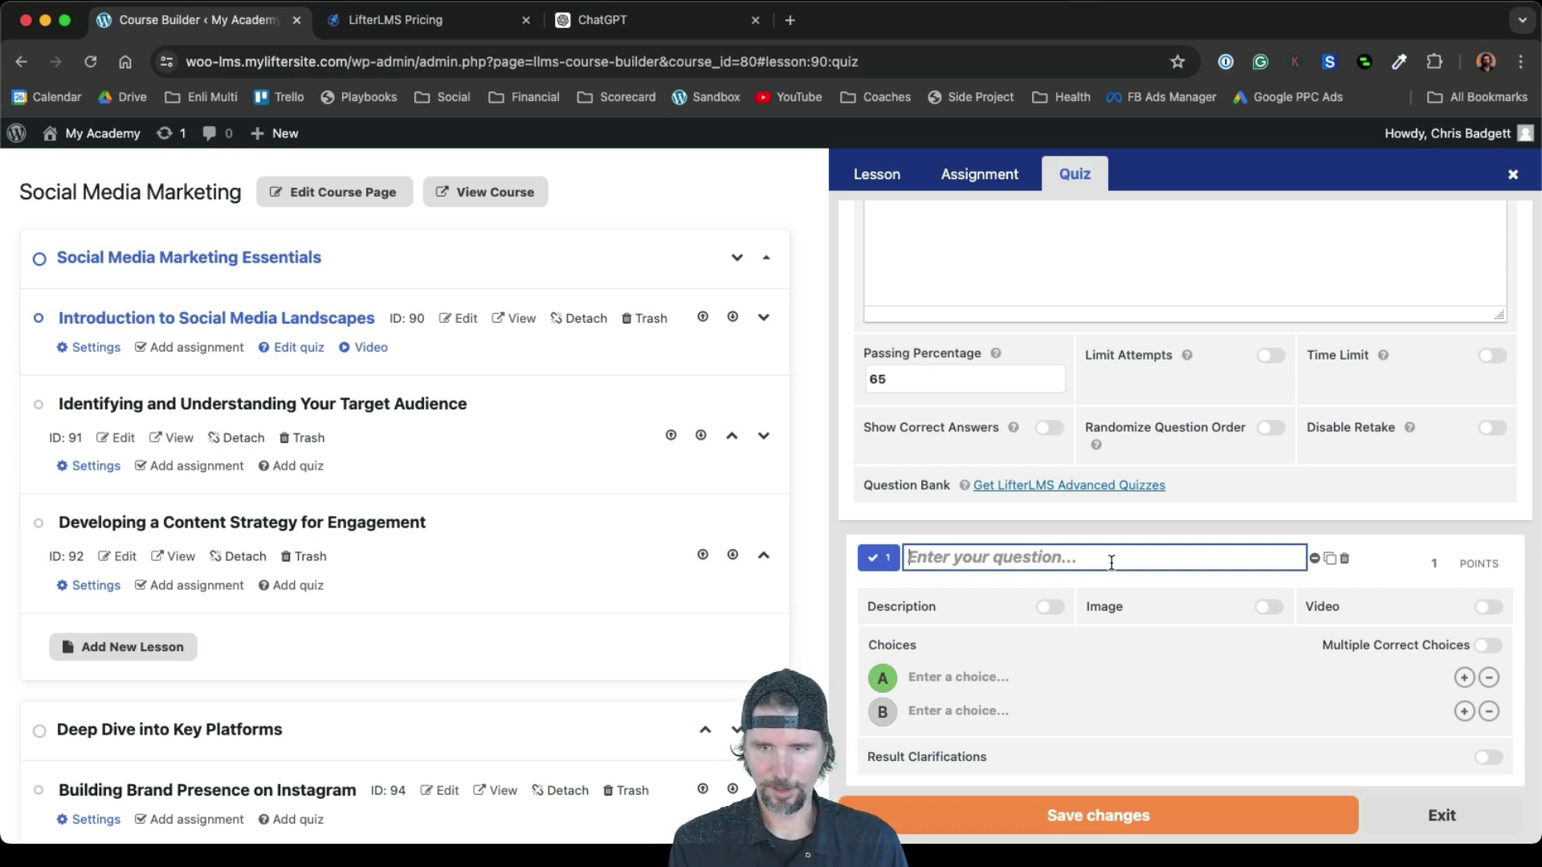
text(W)
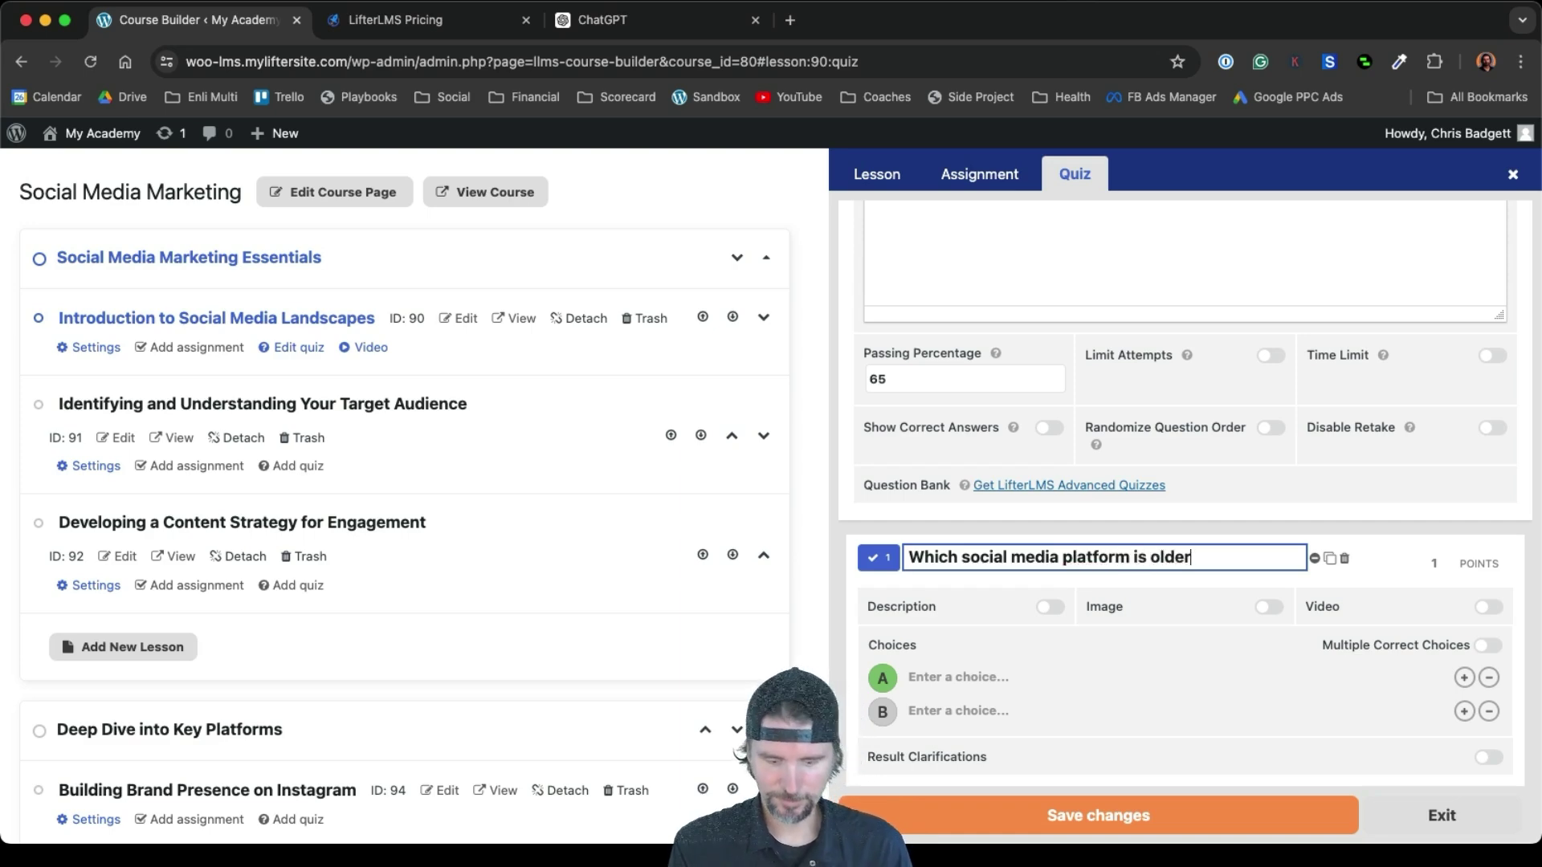
Enter the answer choices Facebook, Tiktok and My Space
click(983, 676)
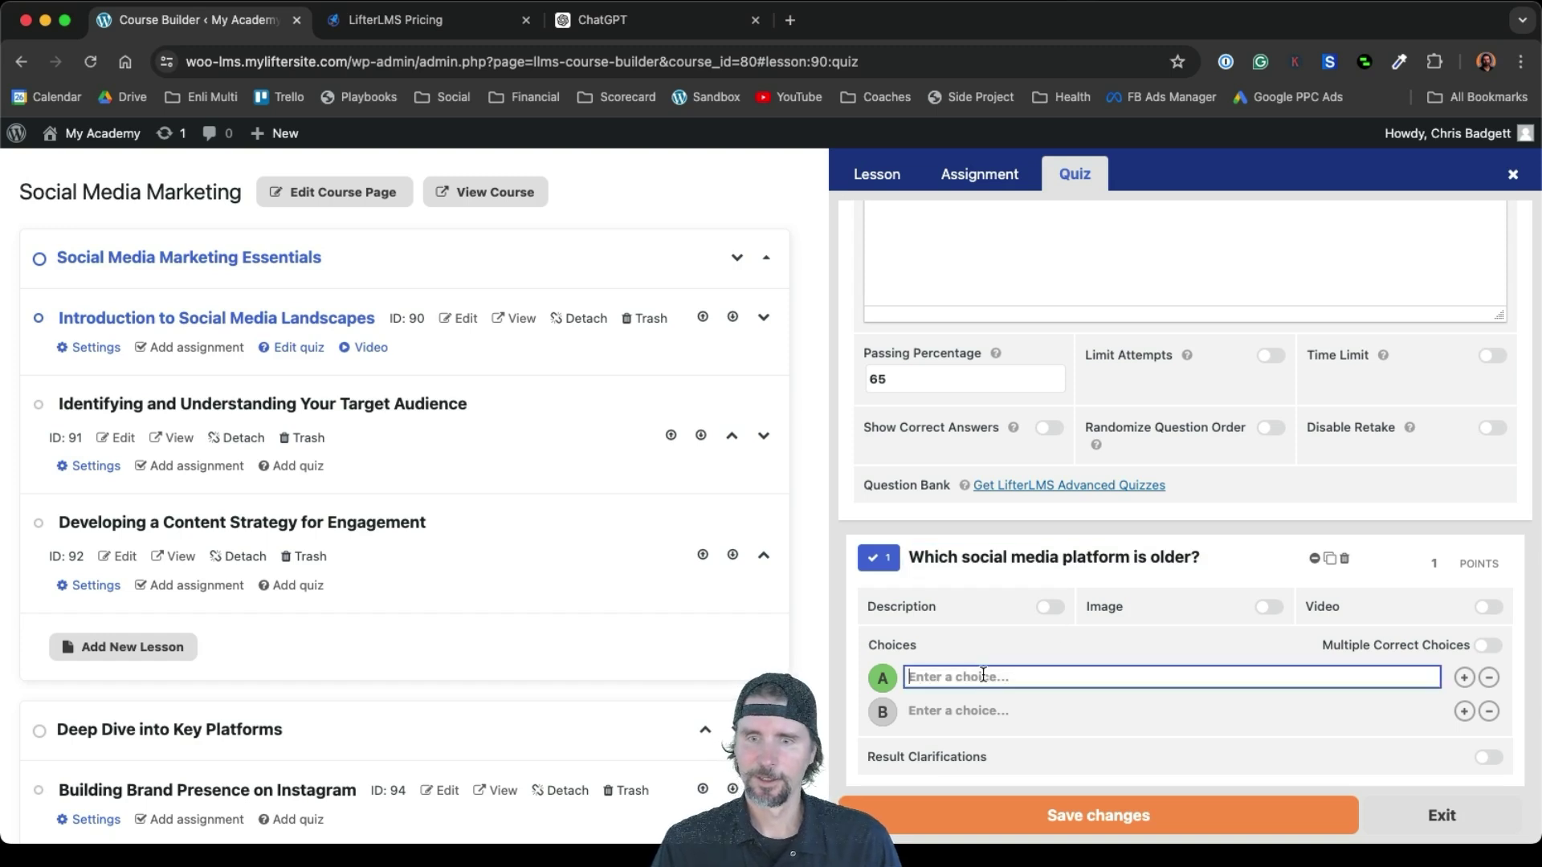
text(Fac)
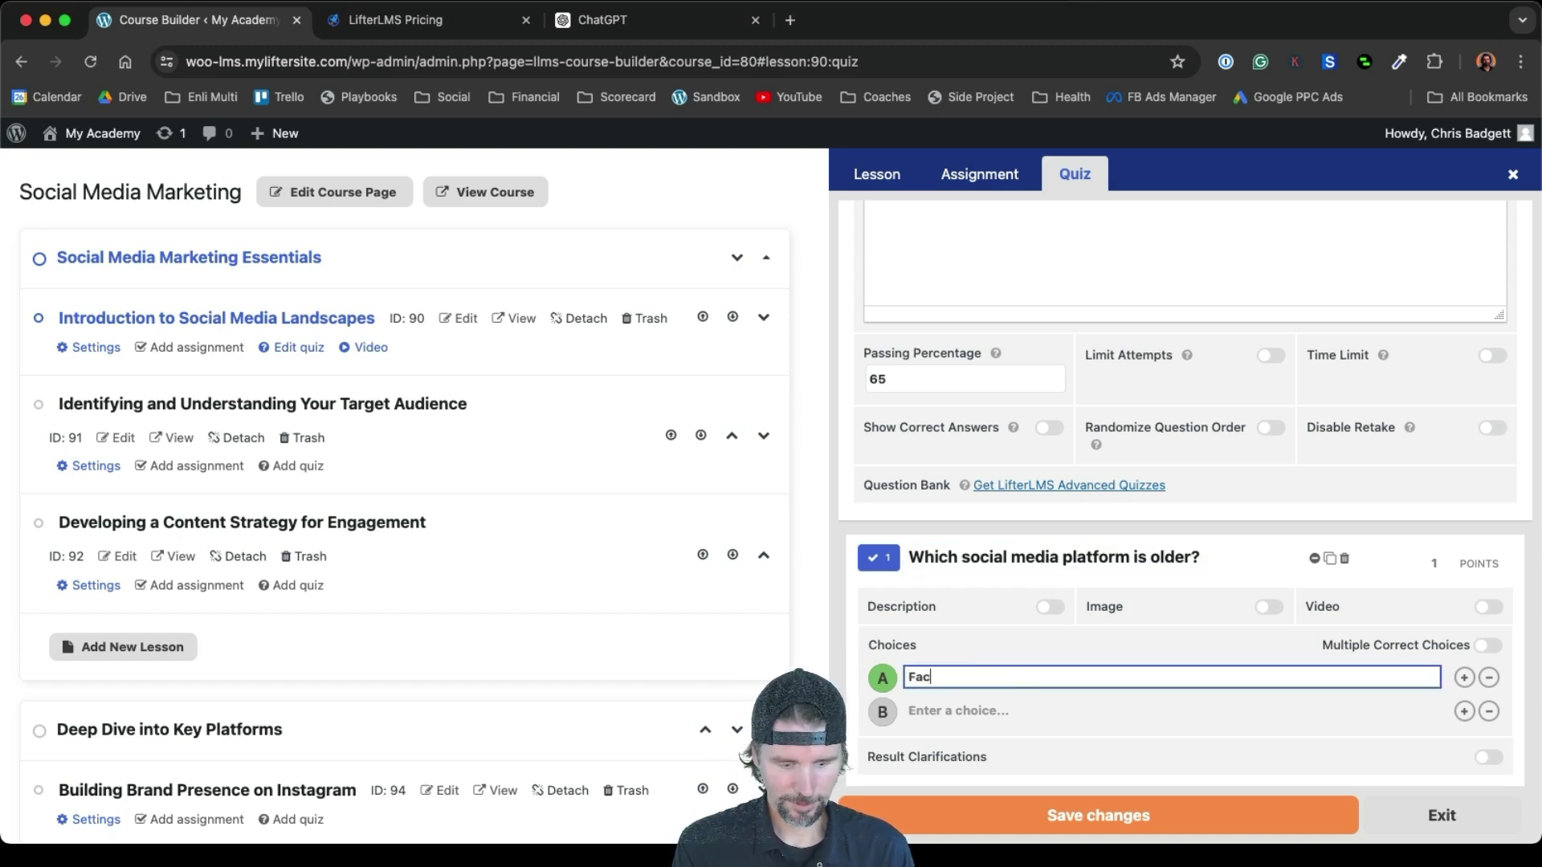
text(ebook)
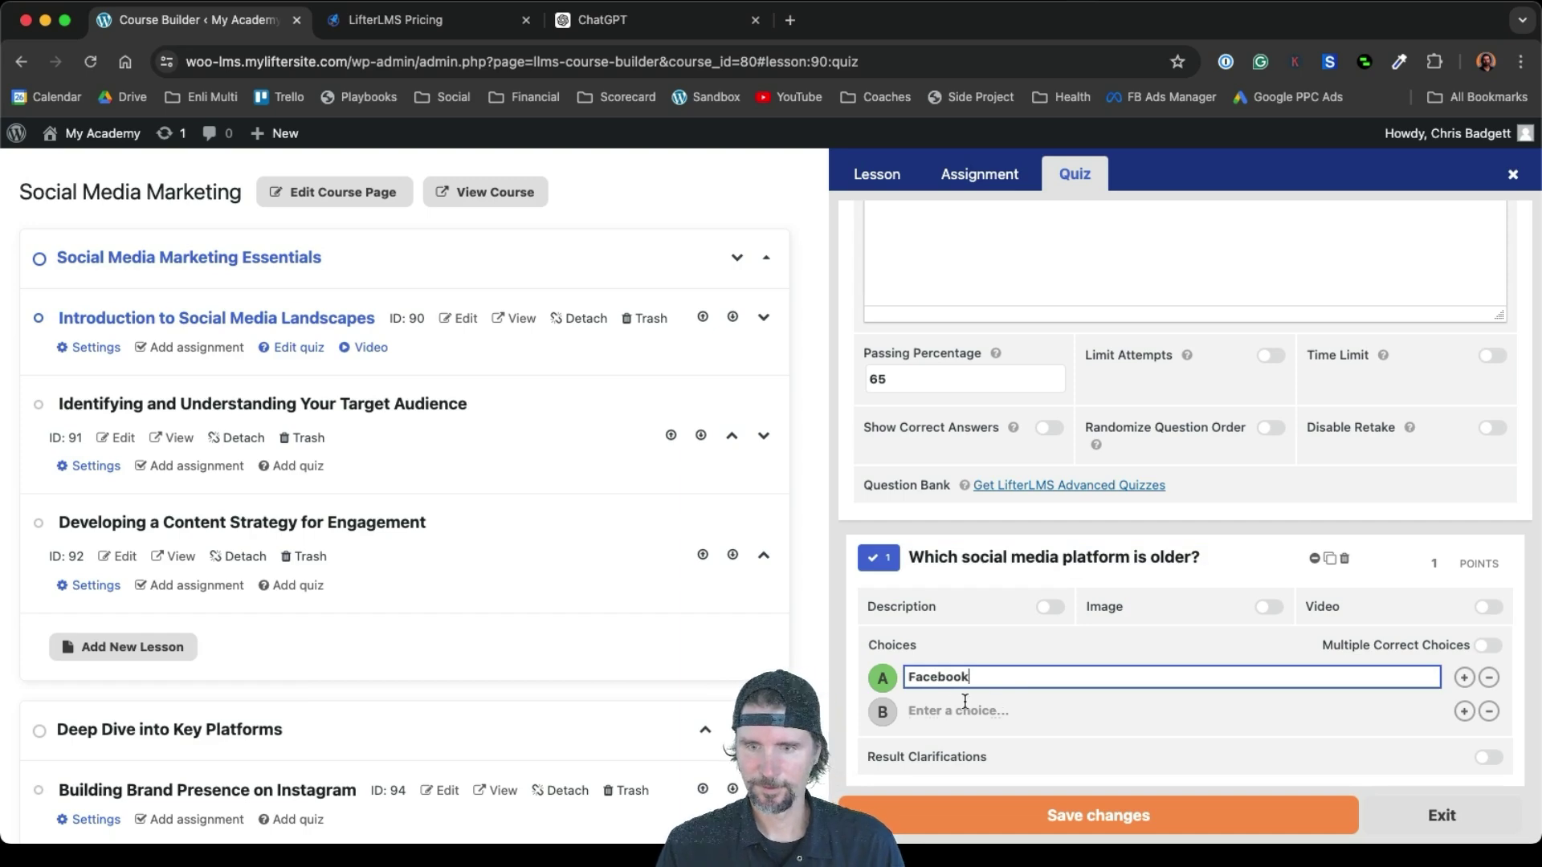
click(952, 710)
text(Tiktok)
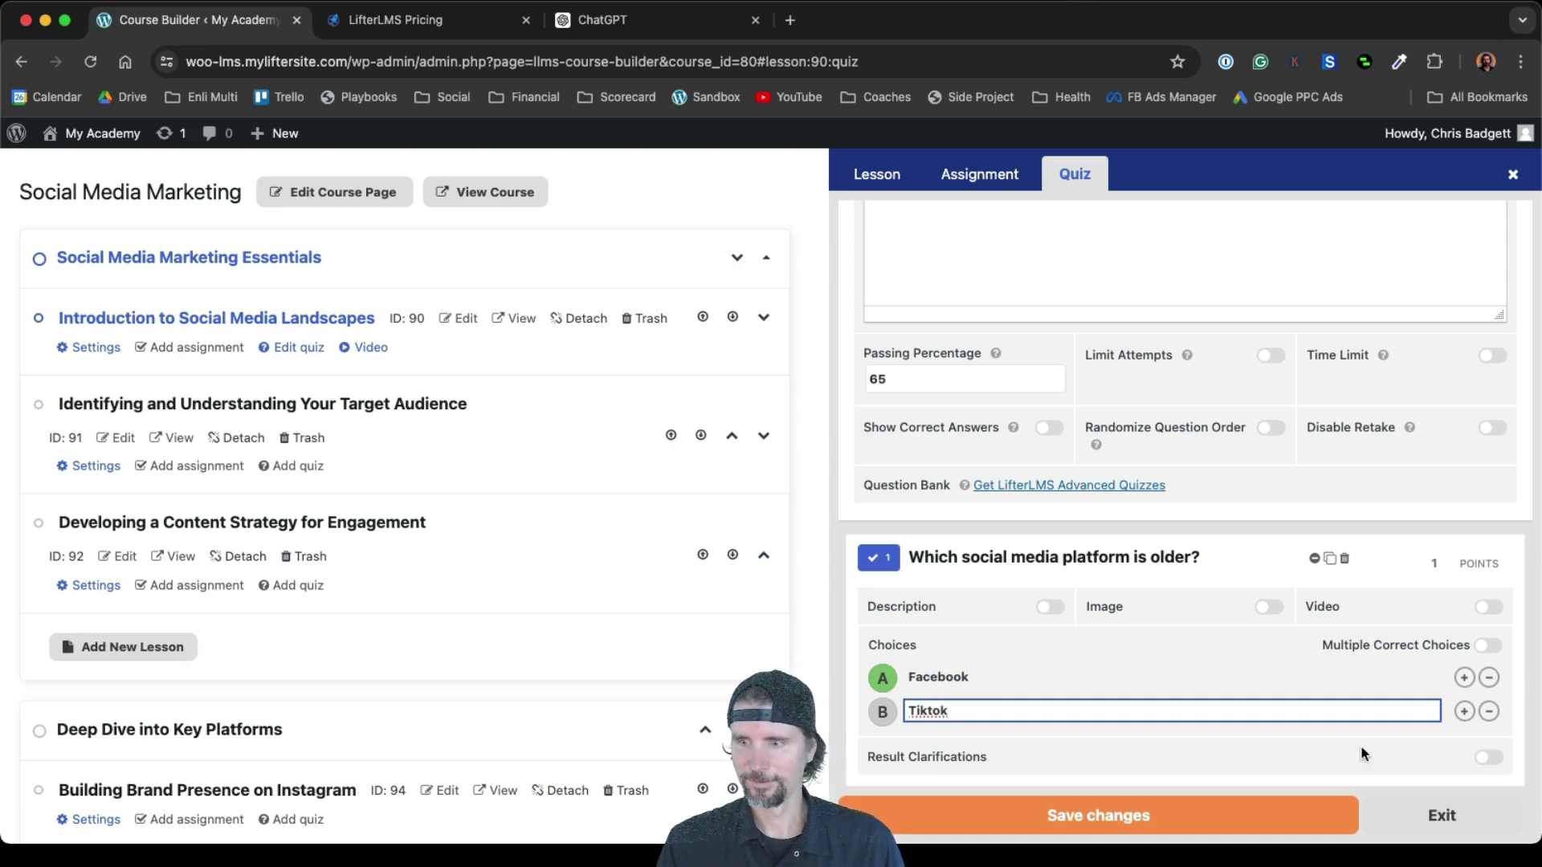
click(1466, 714)
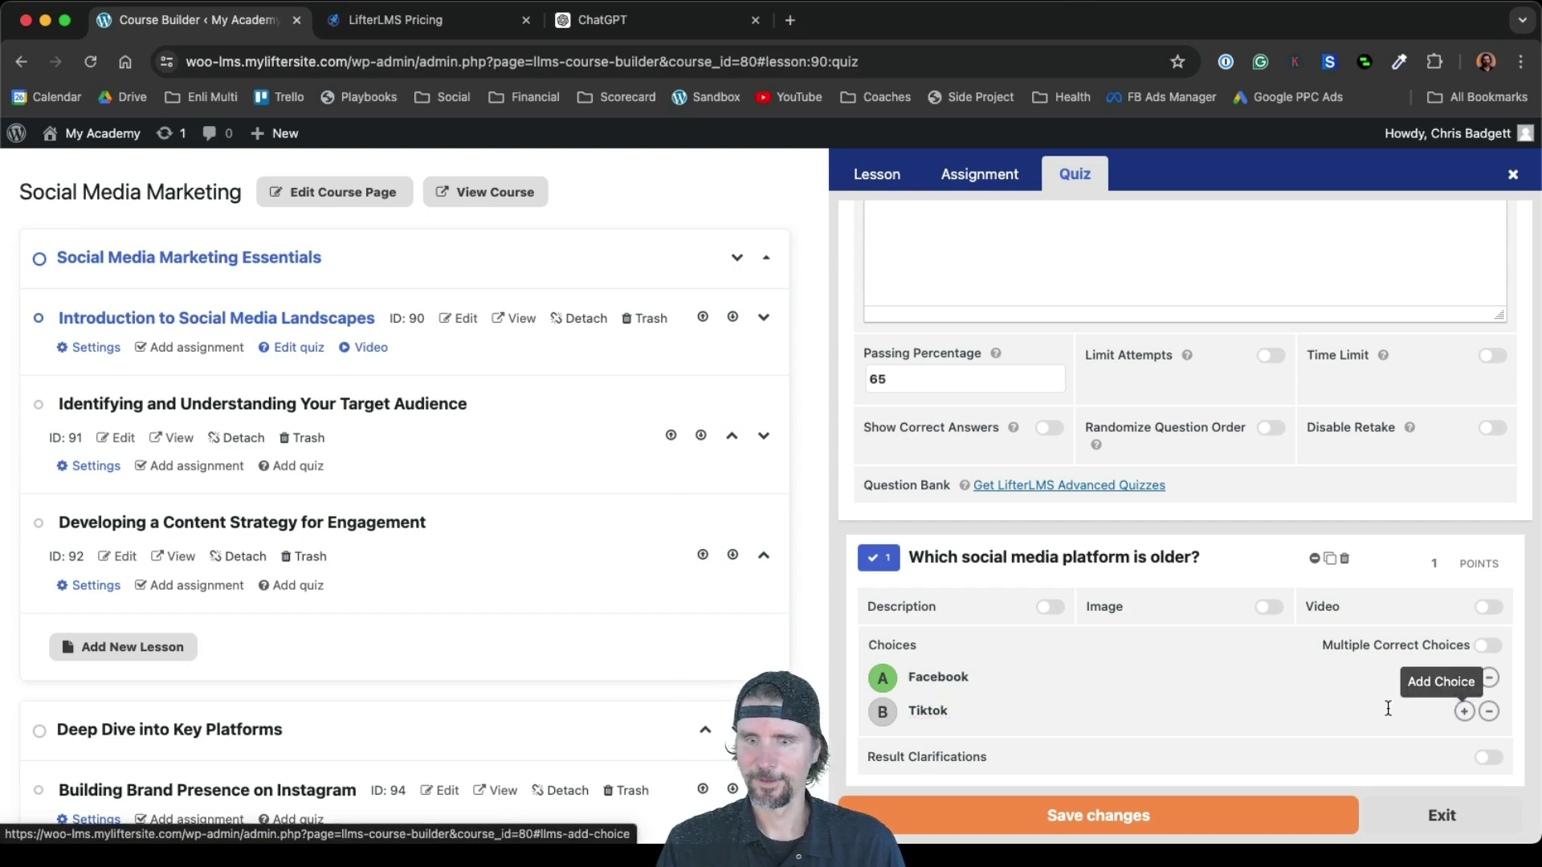
scroll(1365, 705, down, 1)
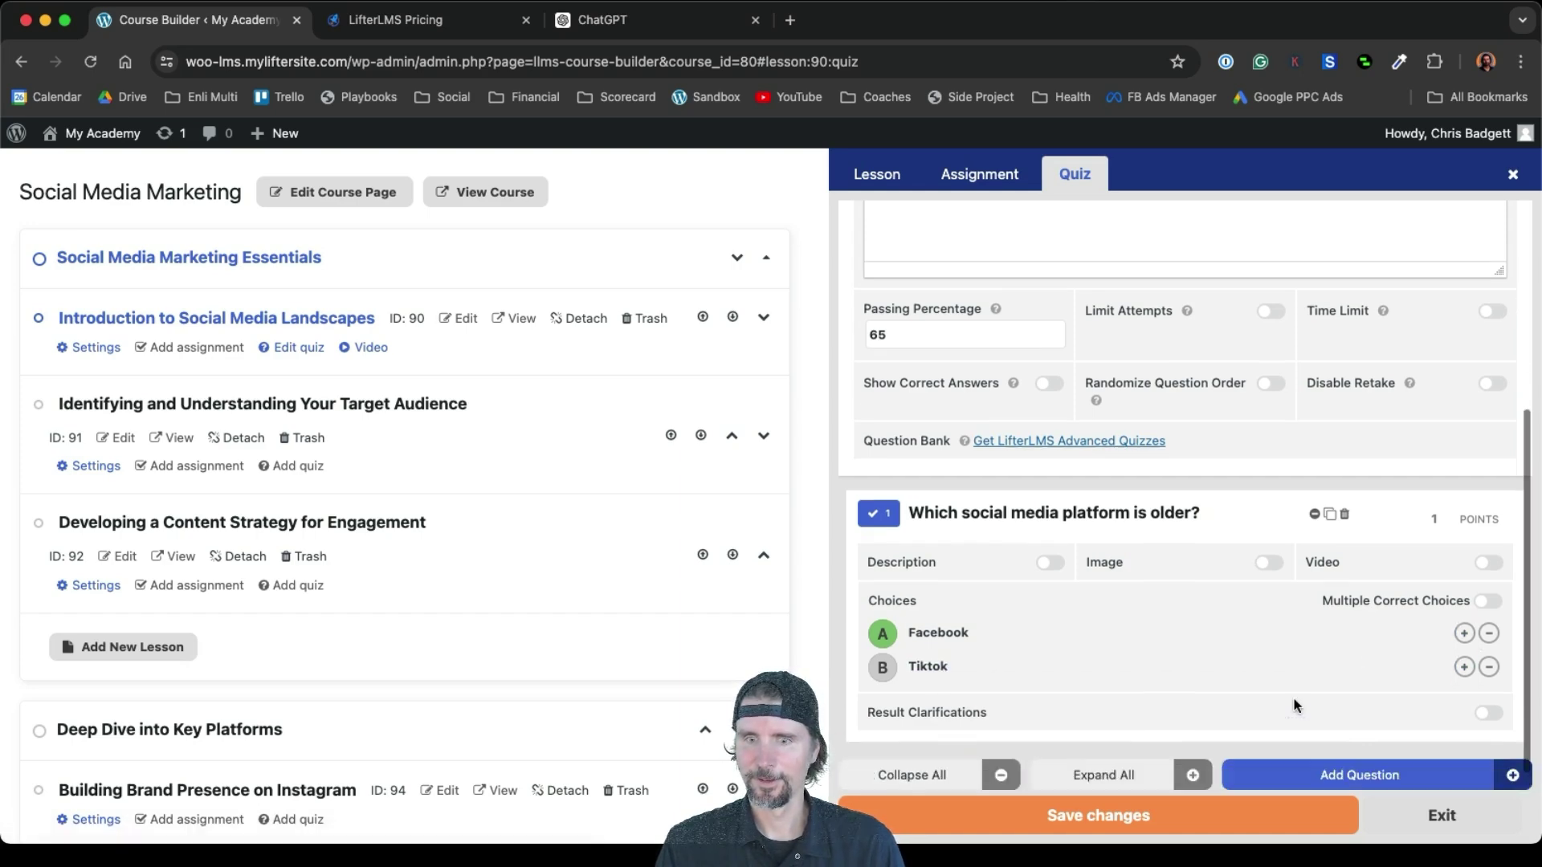
click(1464, 668)
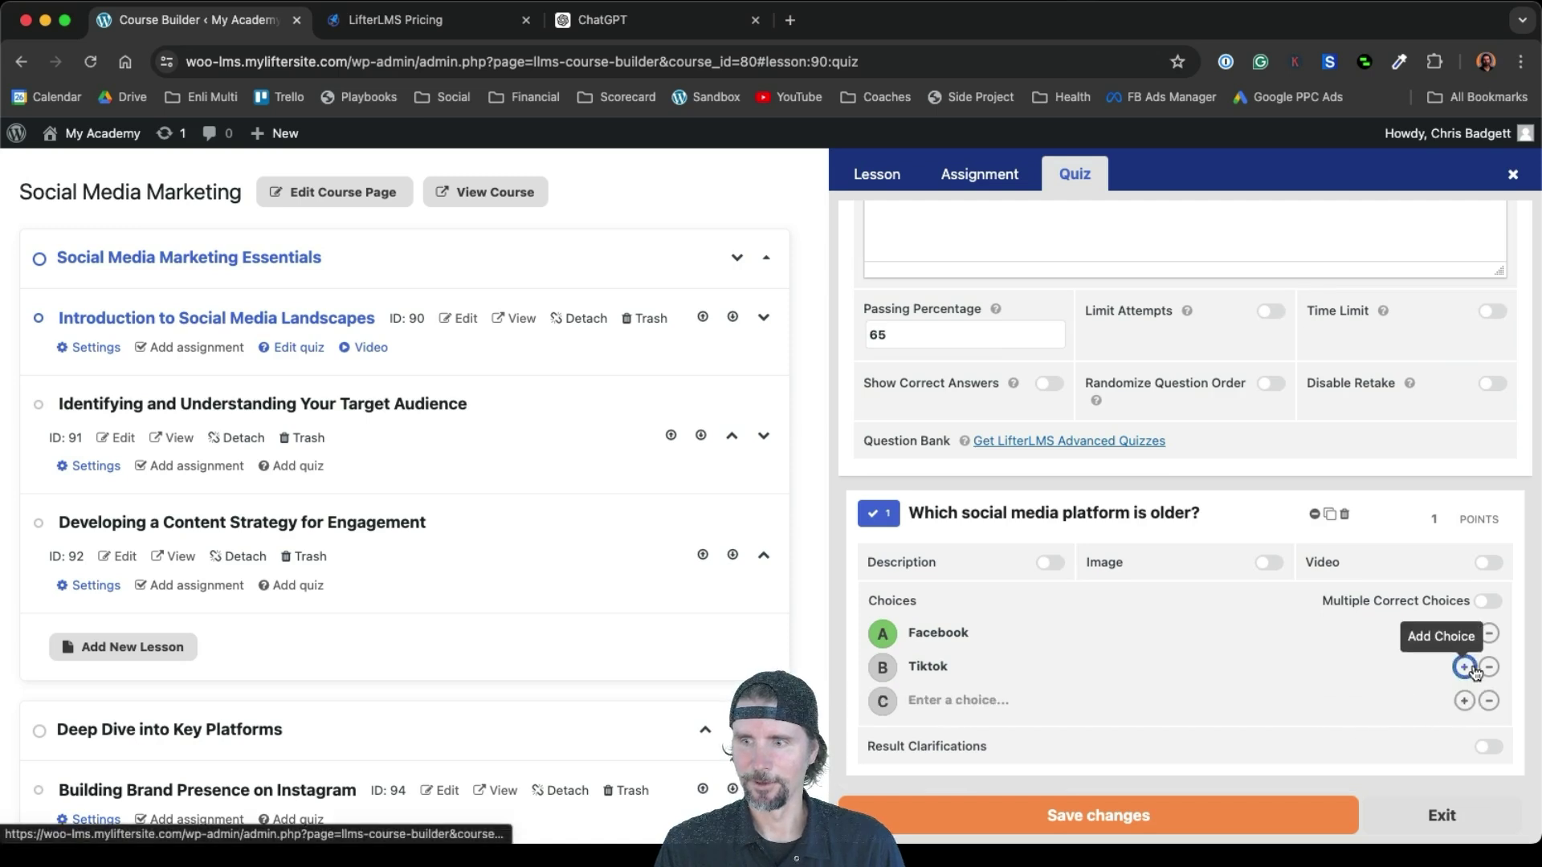
click(935, 698)
text(My)
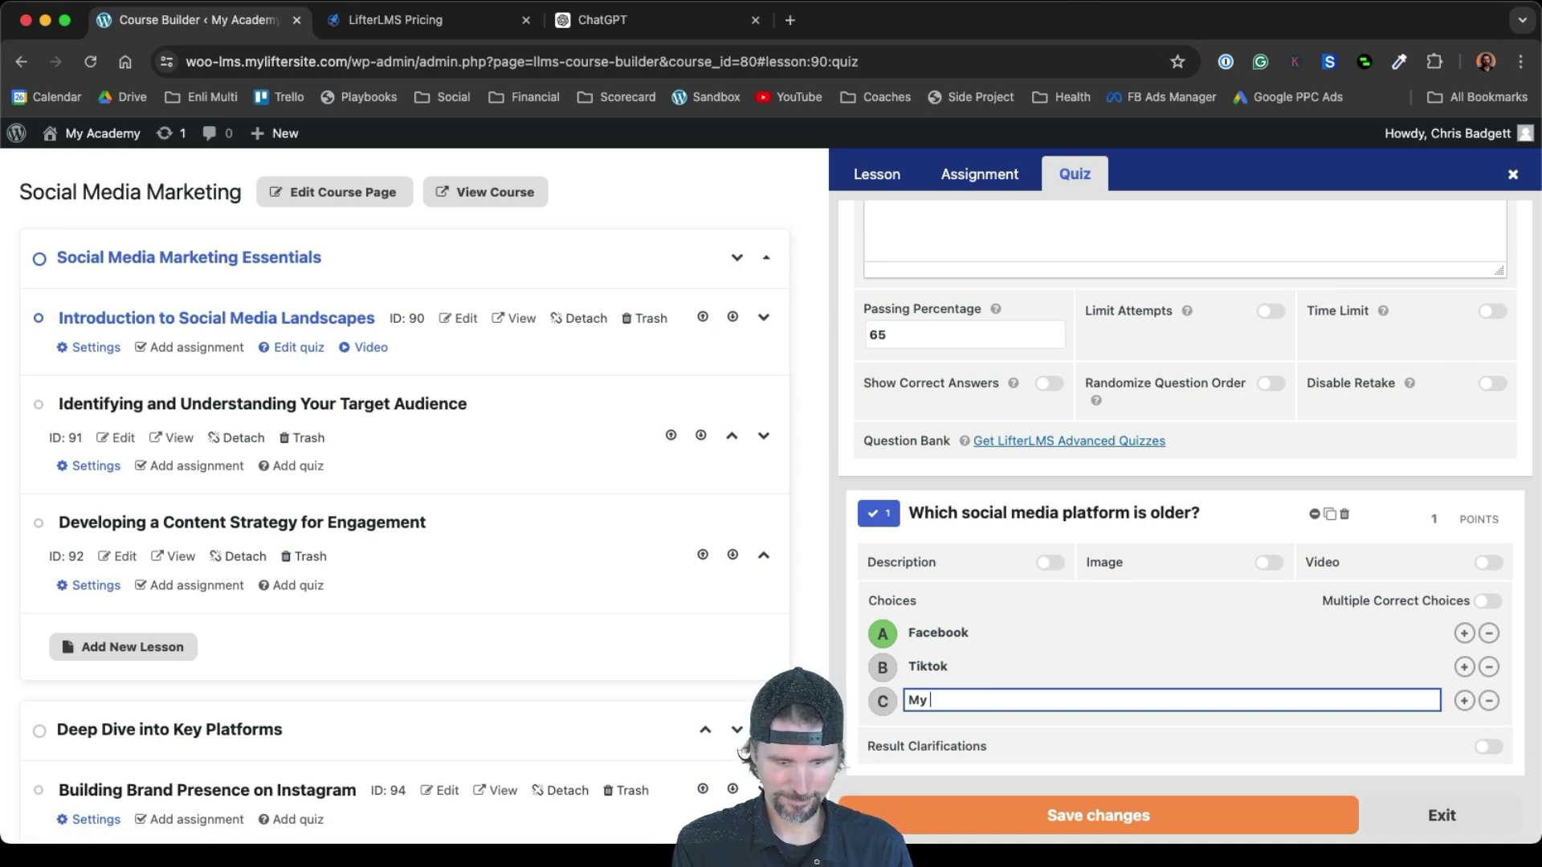
text( Space)
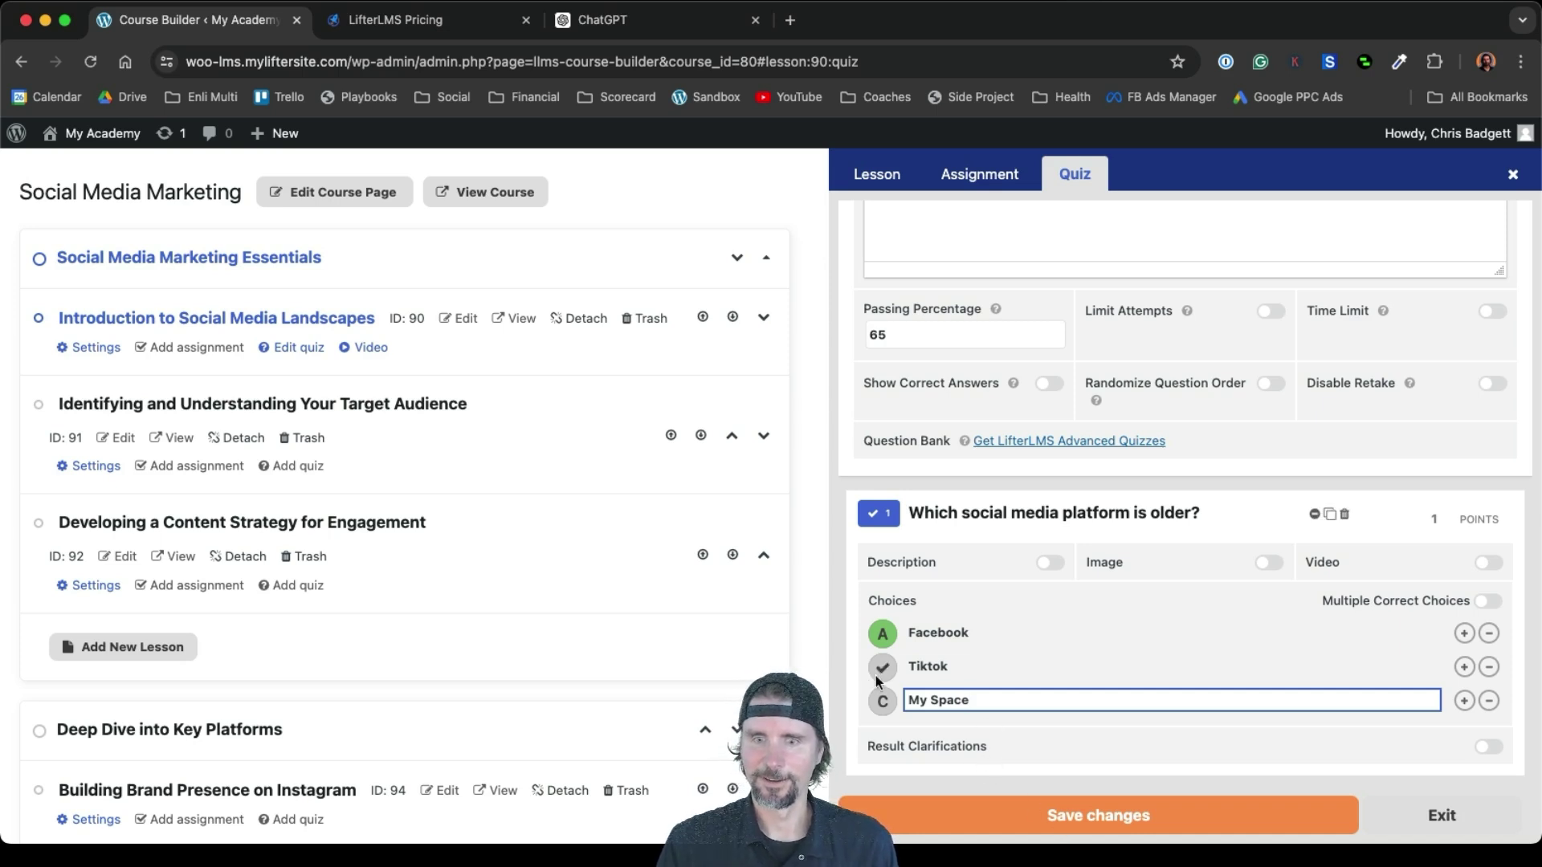
Mark My Space as the correct answer and save the question
click(882, 700)
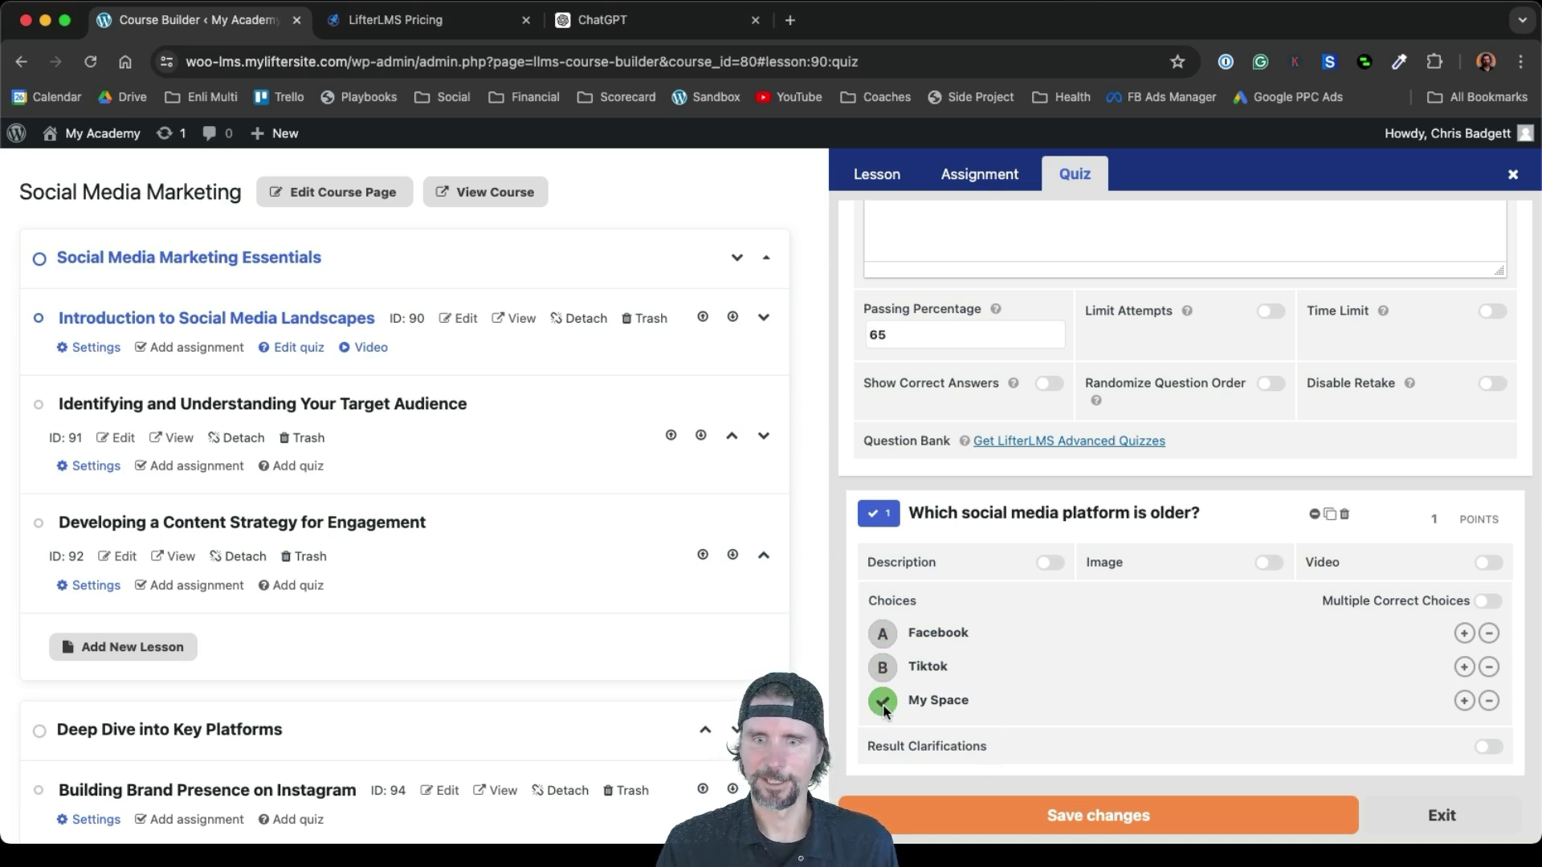
click(882, 632)
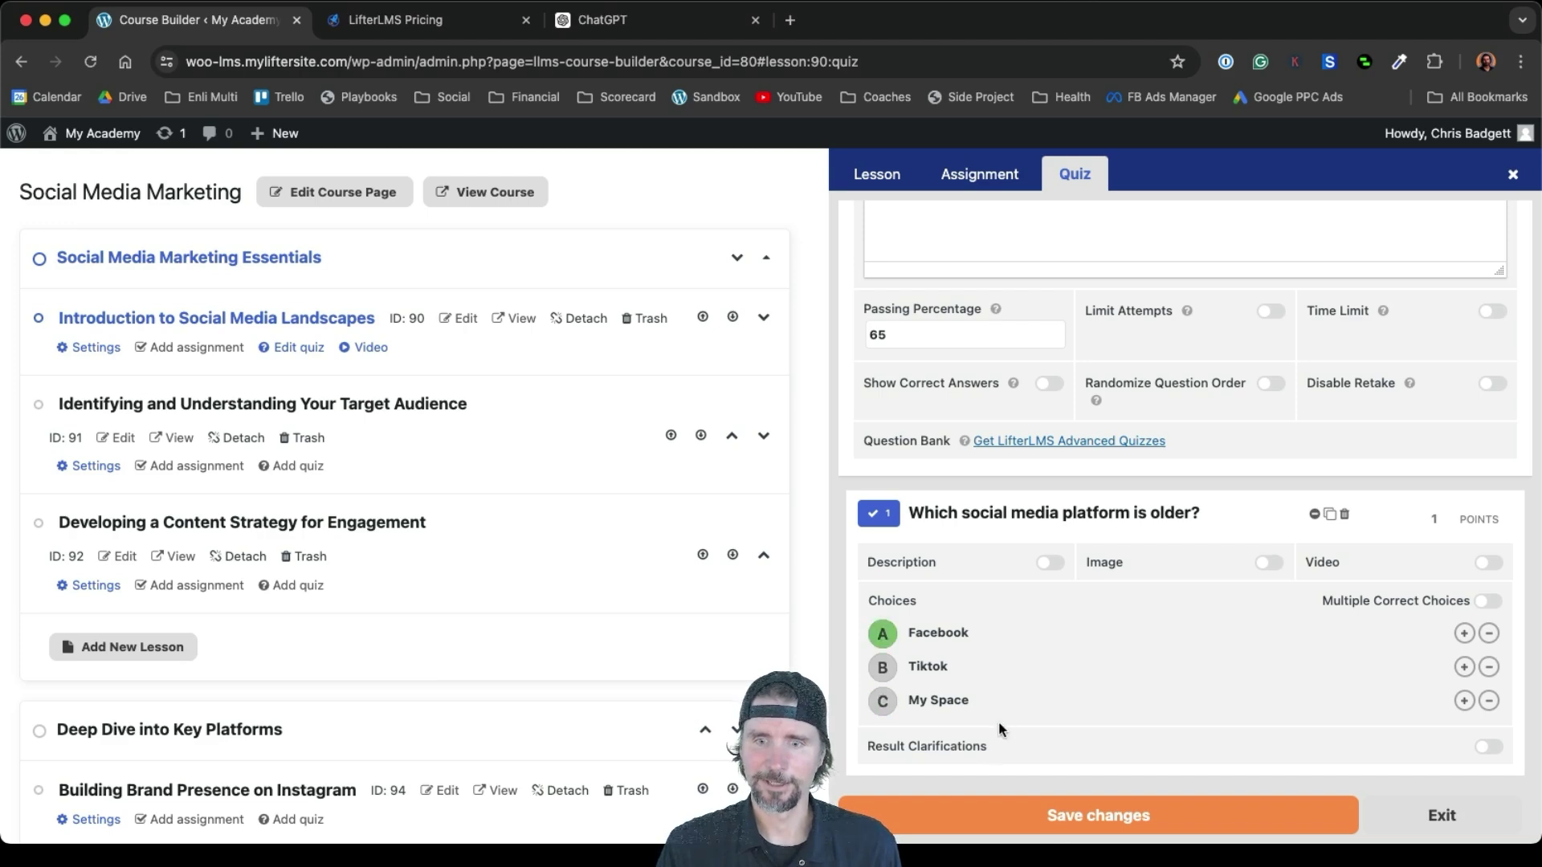
click(883, 702)
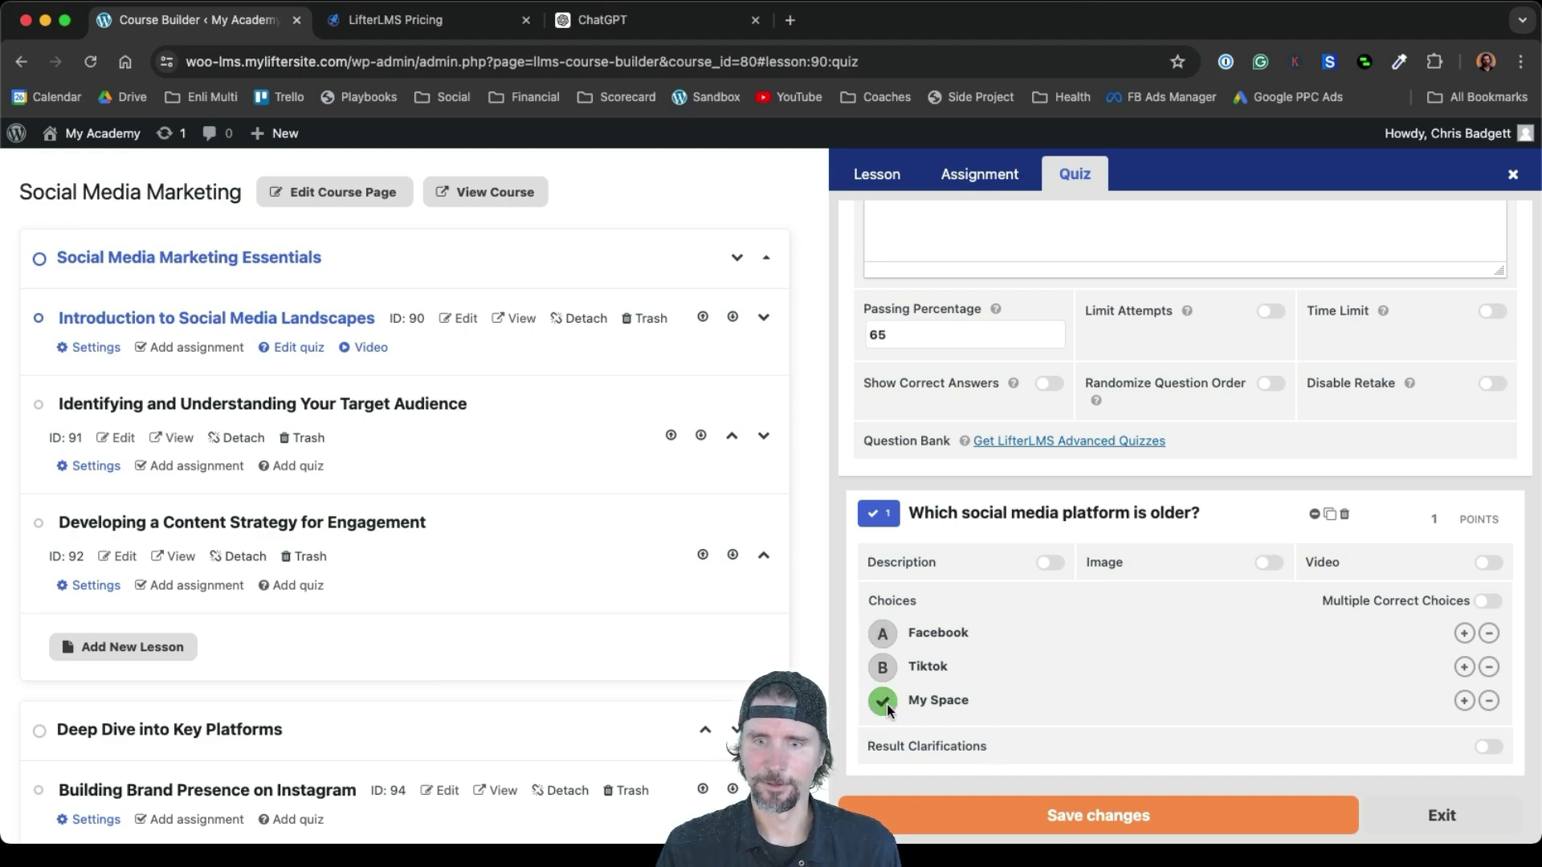
click(1073, 816)
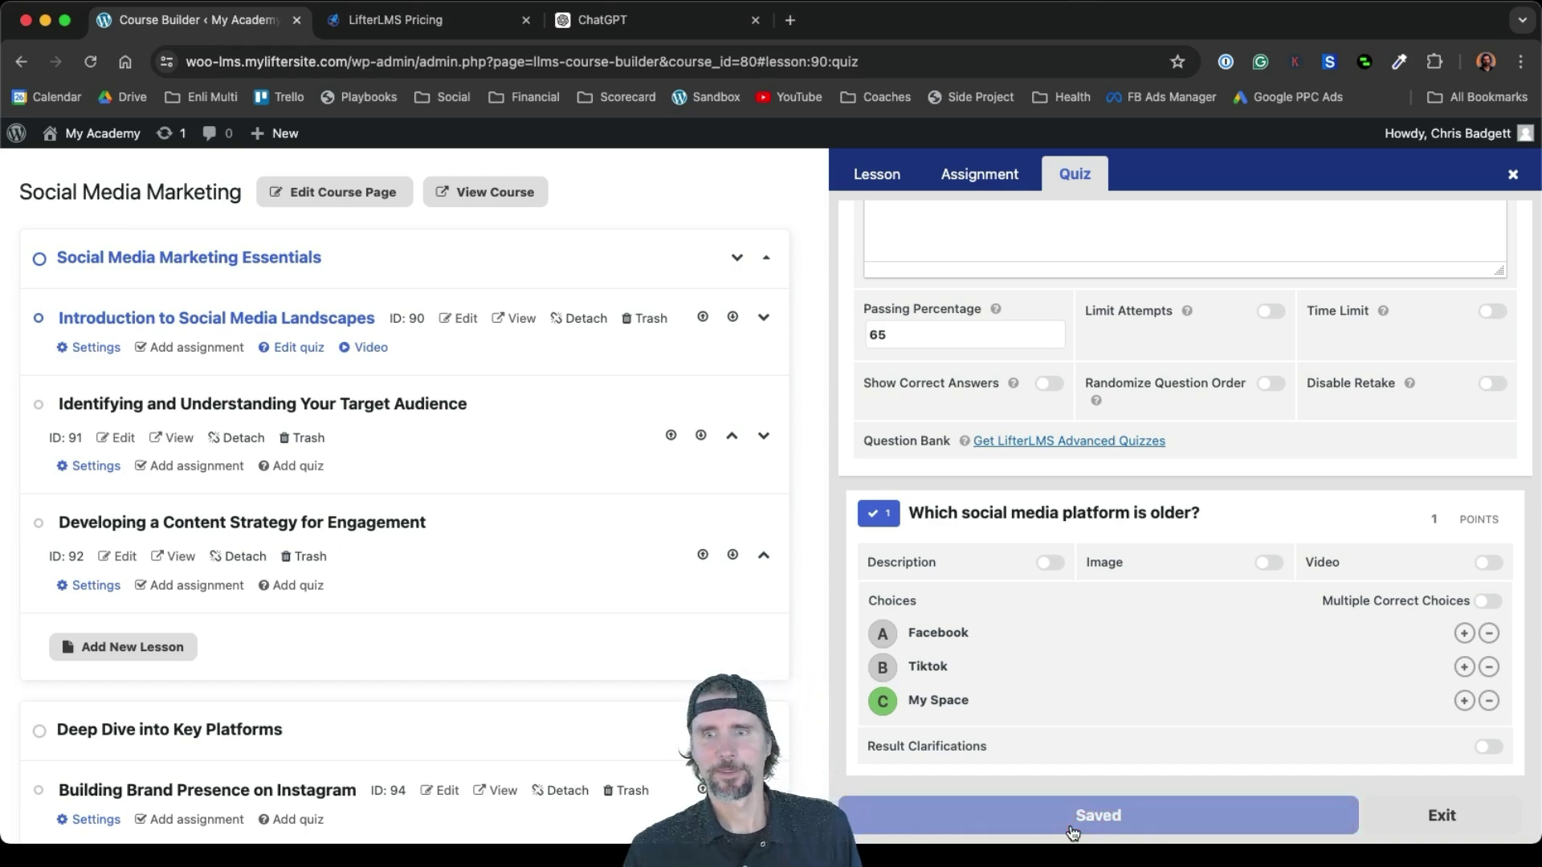
View the course on the live site and open the Introduction lesson's quiz
scroll(990, 339, up, 5)
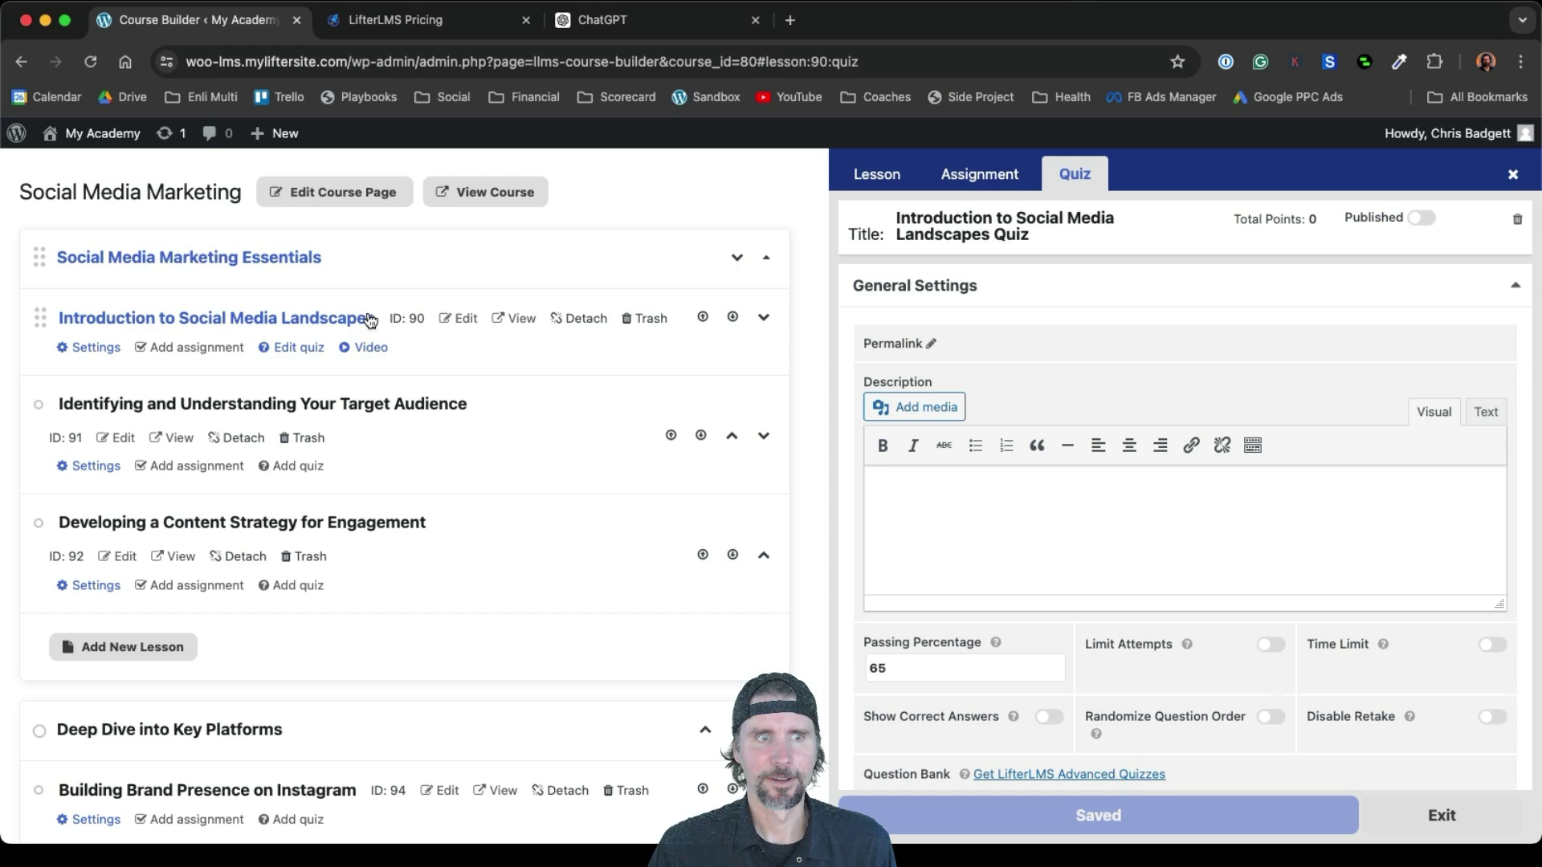
click(484, 189)
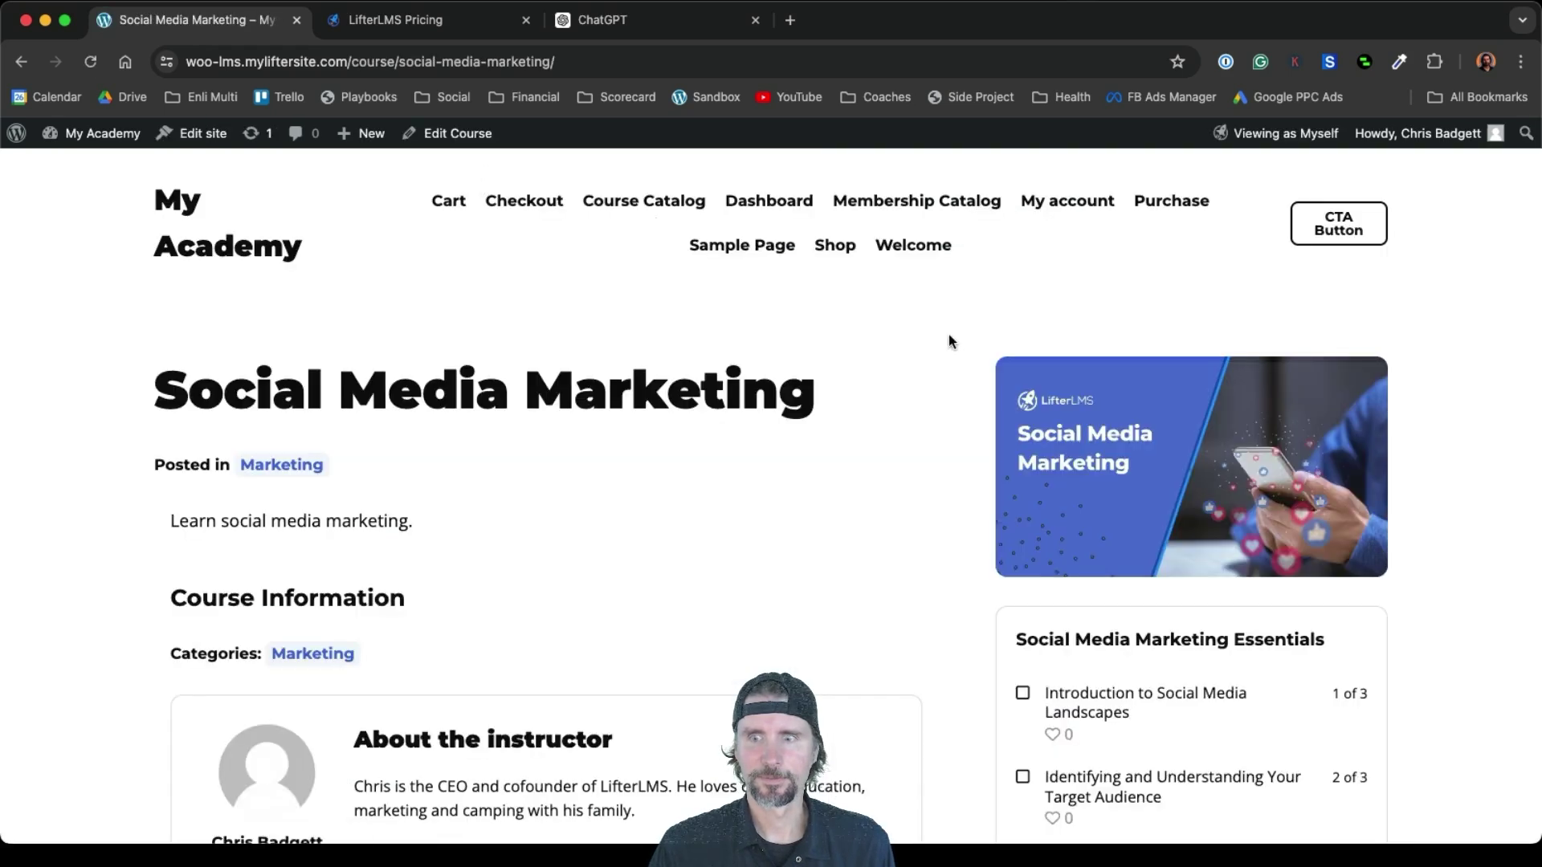
click(1094, 702)
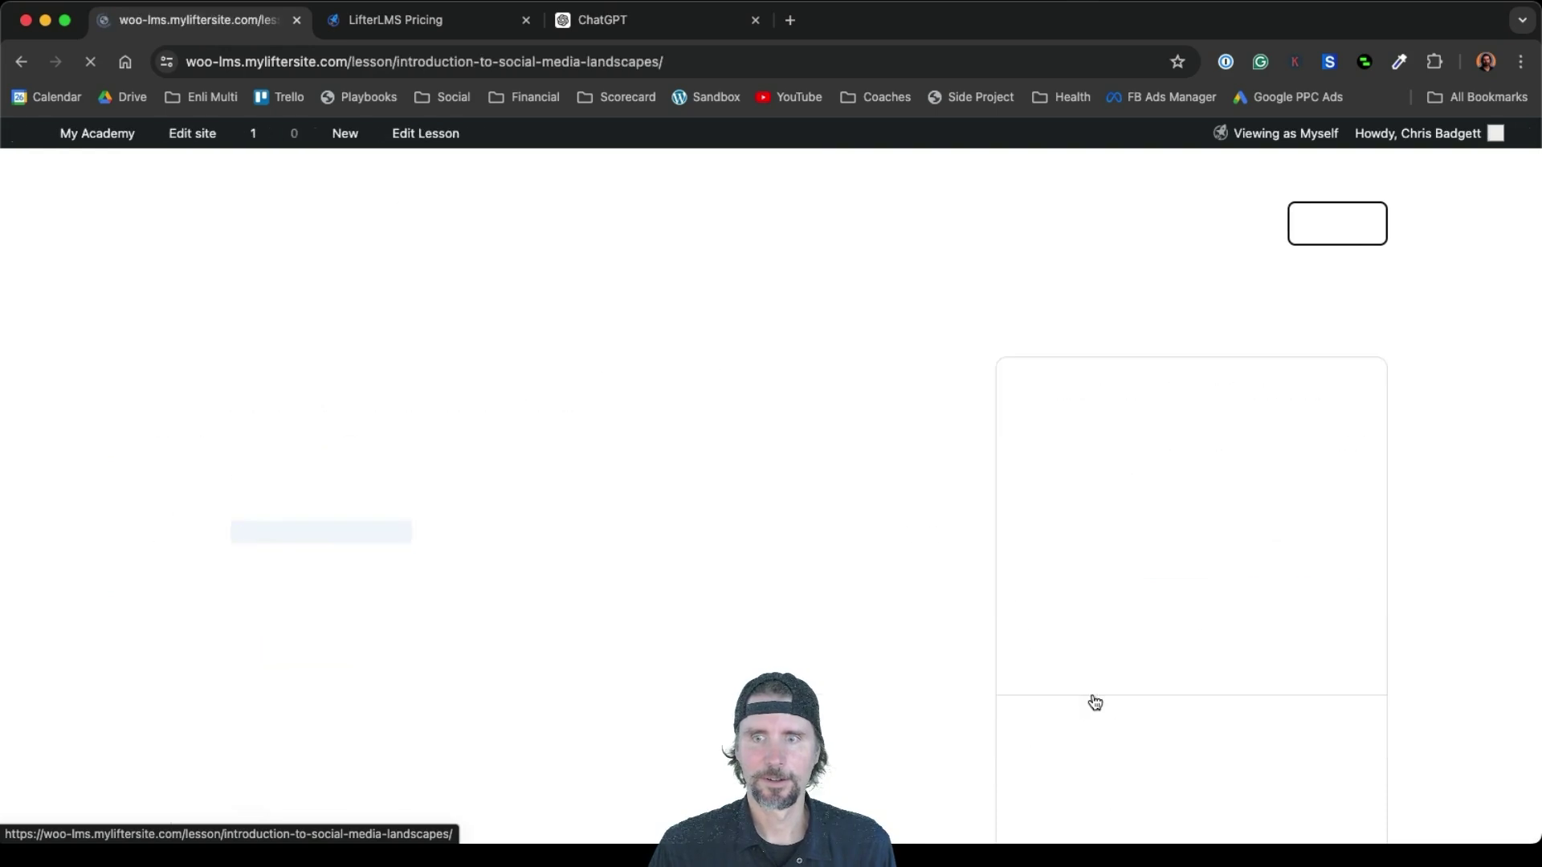
scroll(1090, 698, down, 10)
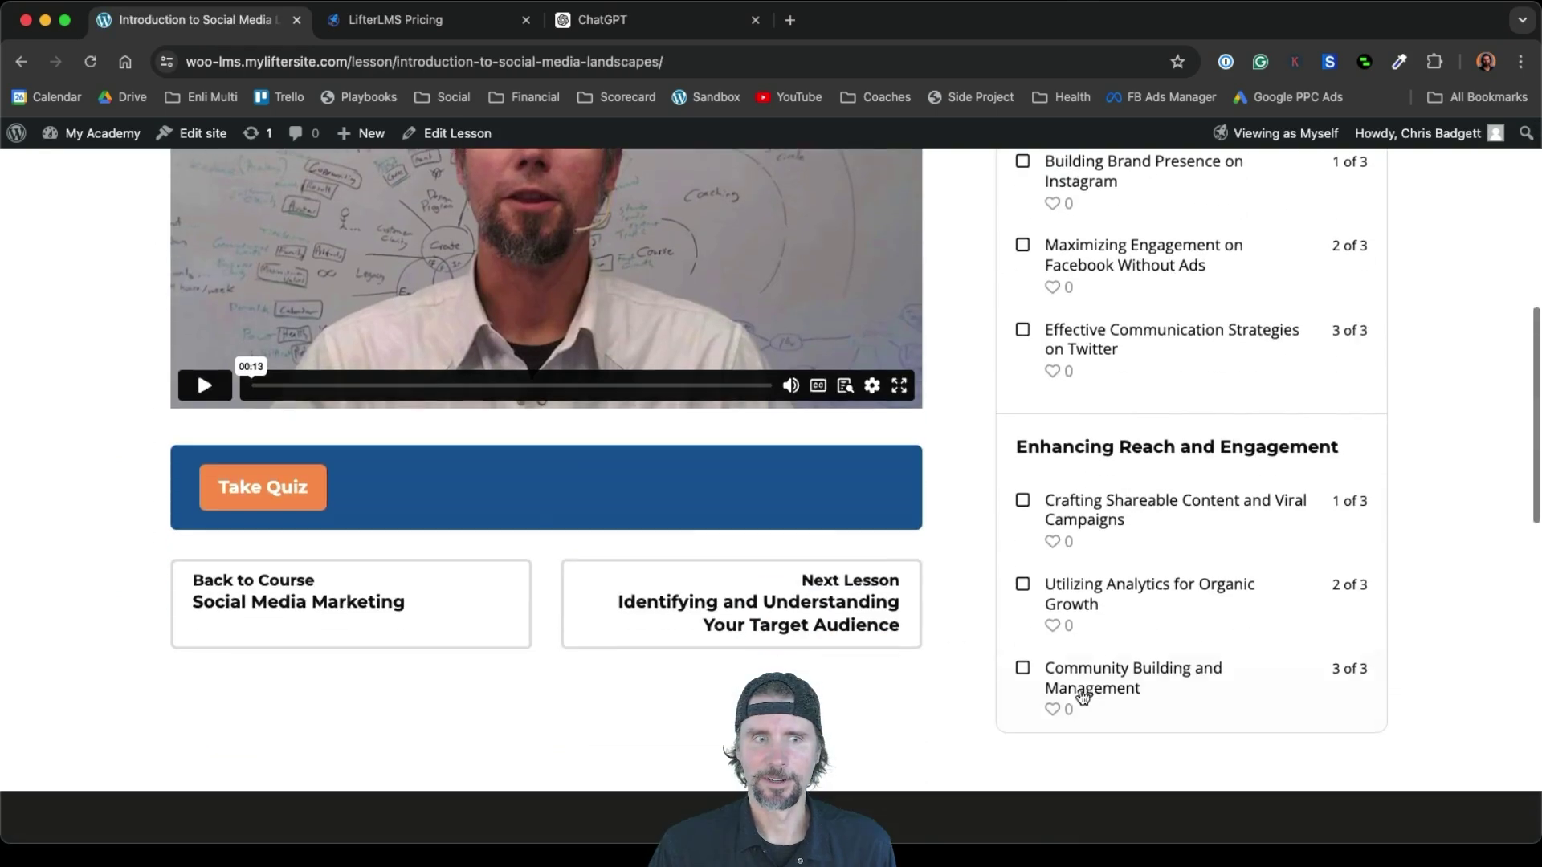
click(297, 487)
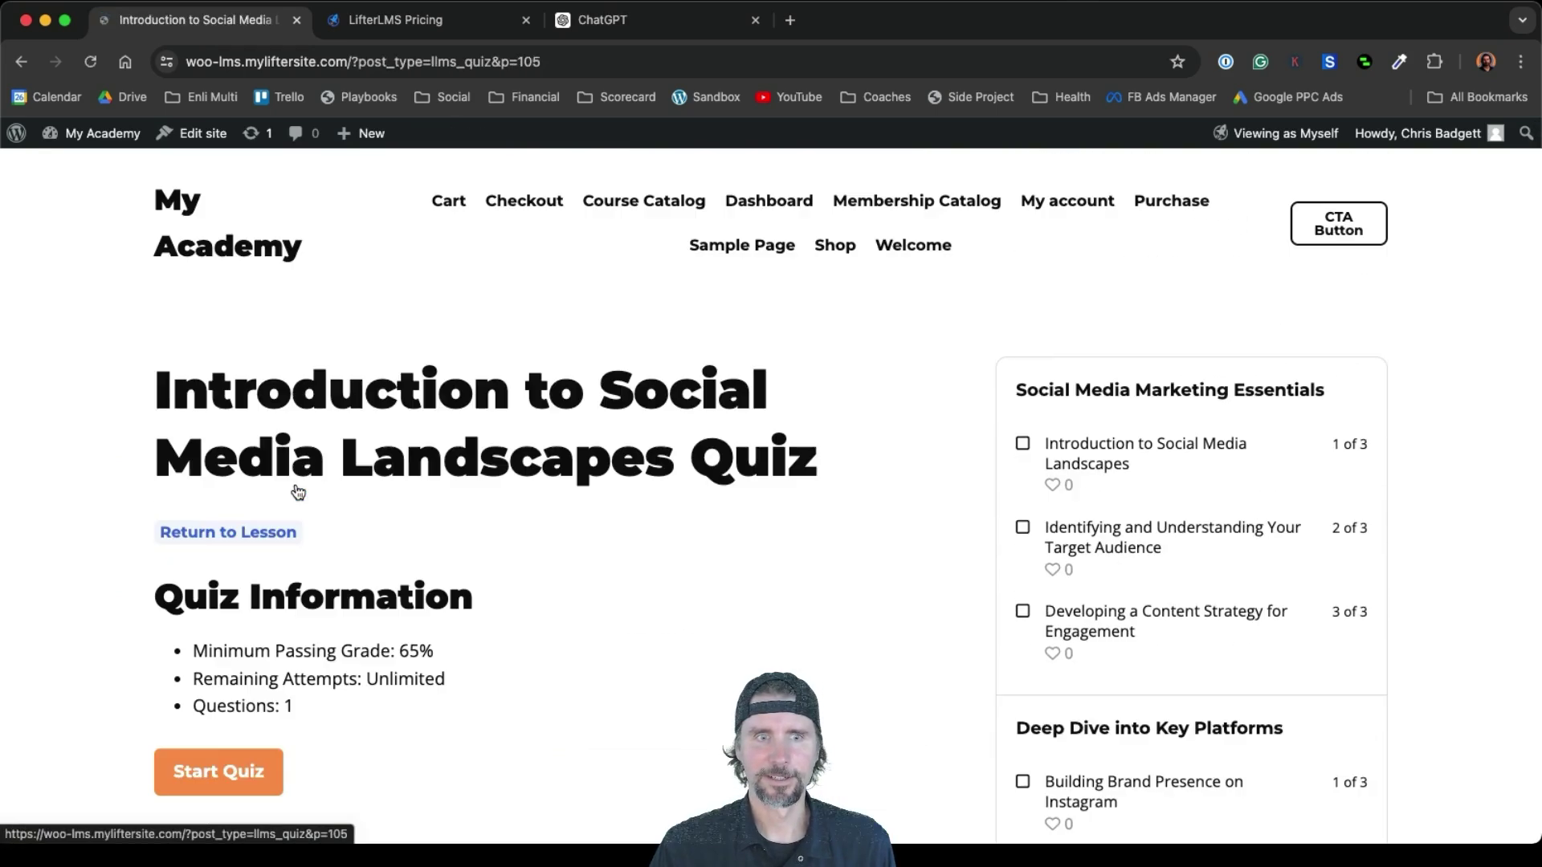
Start the quiz, answer My Space, and submit it for grading
scroll(303, 492, down, 2)
click(215, 684)
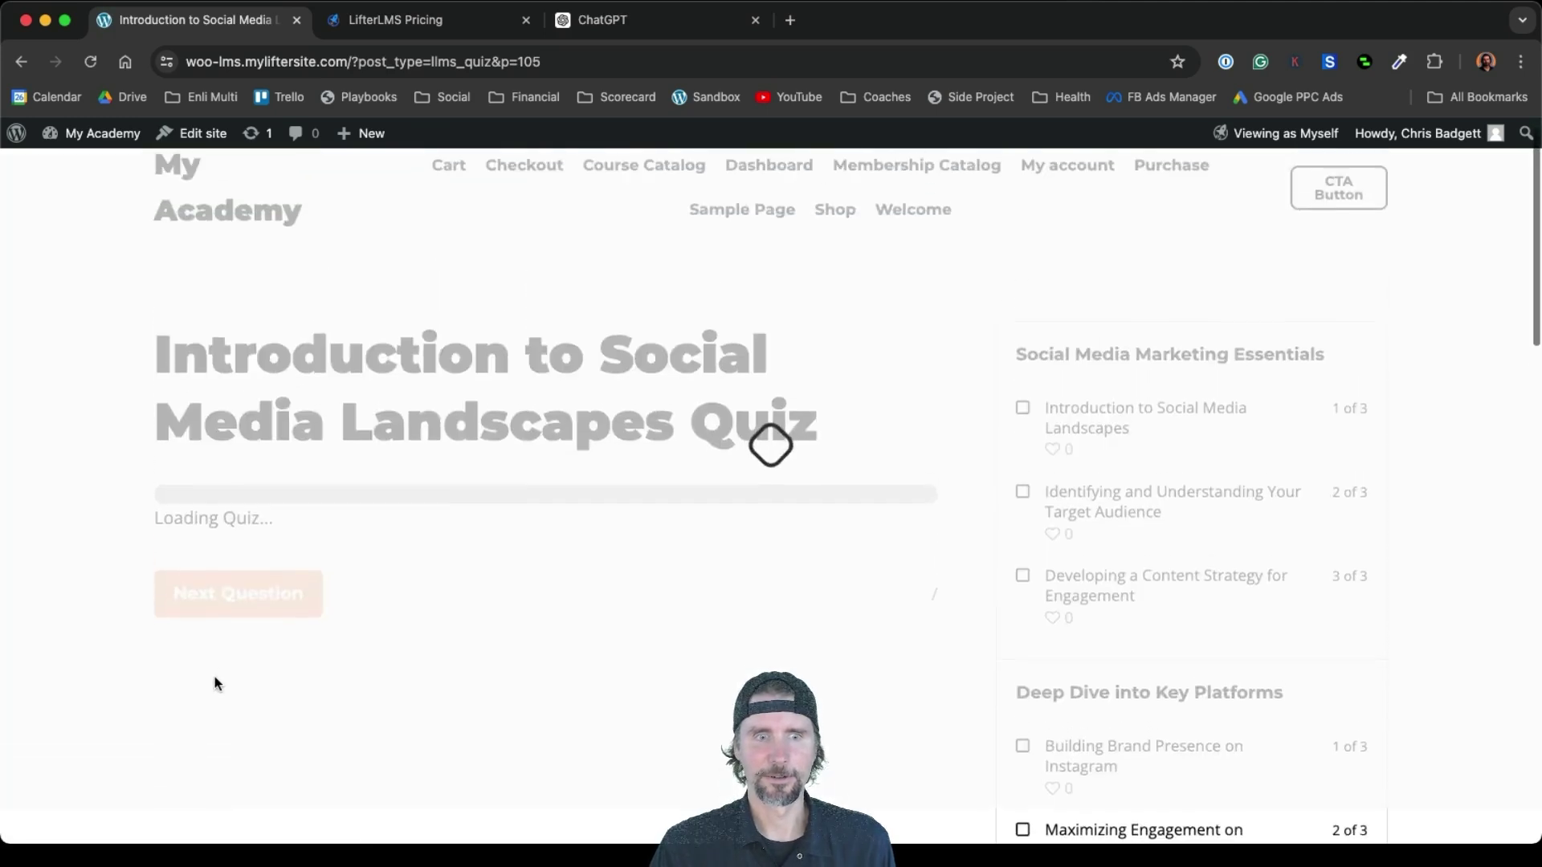
scroll(460, 654, down, 4)
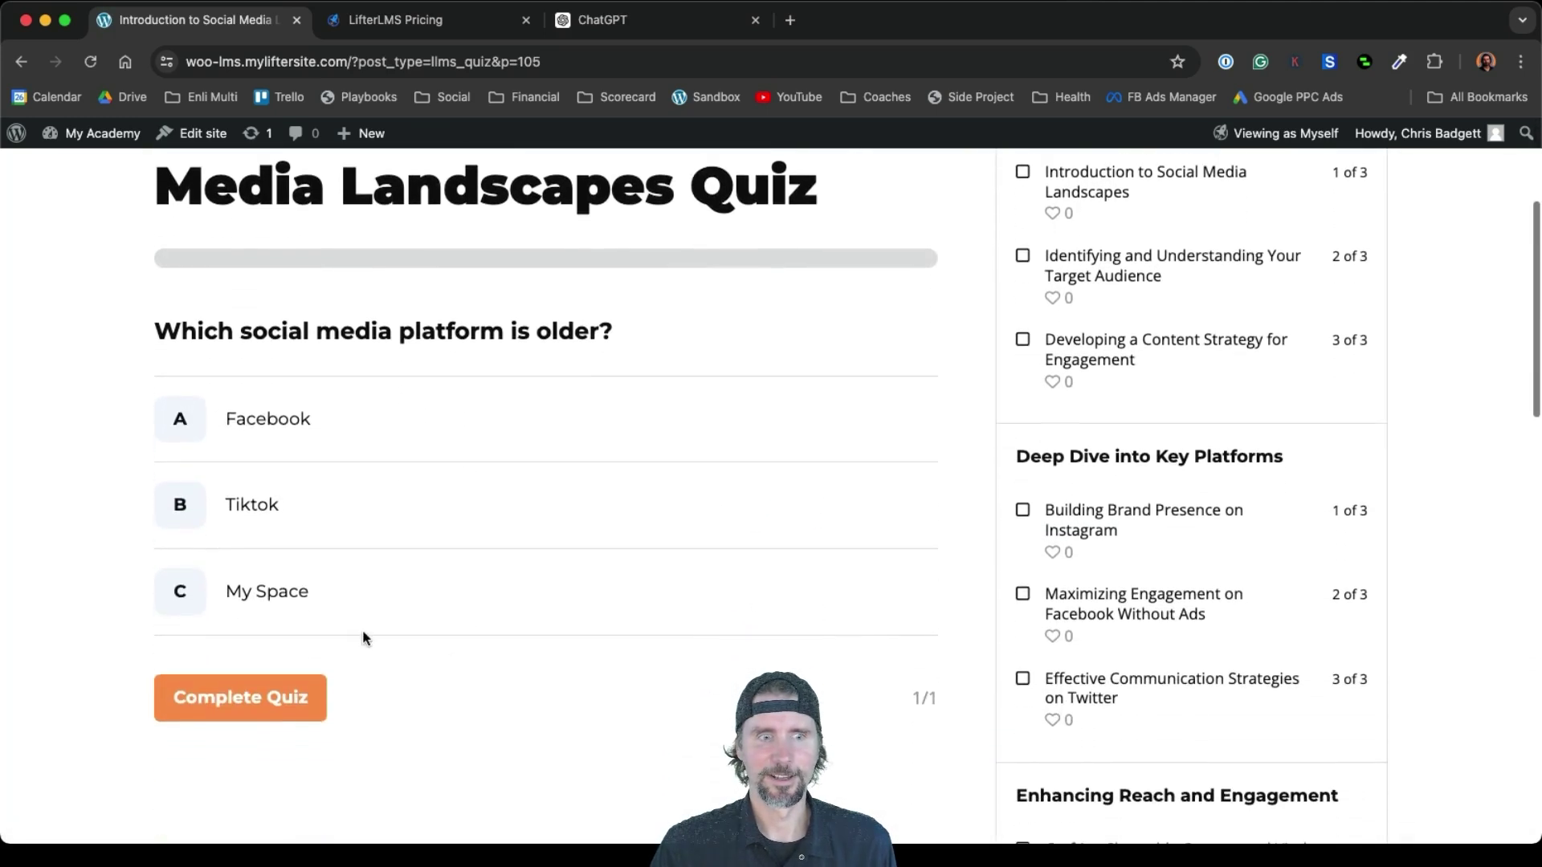
click(180, 599)
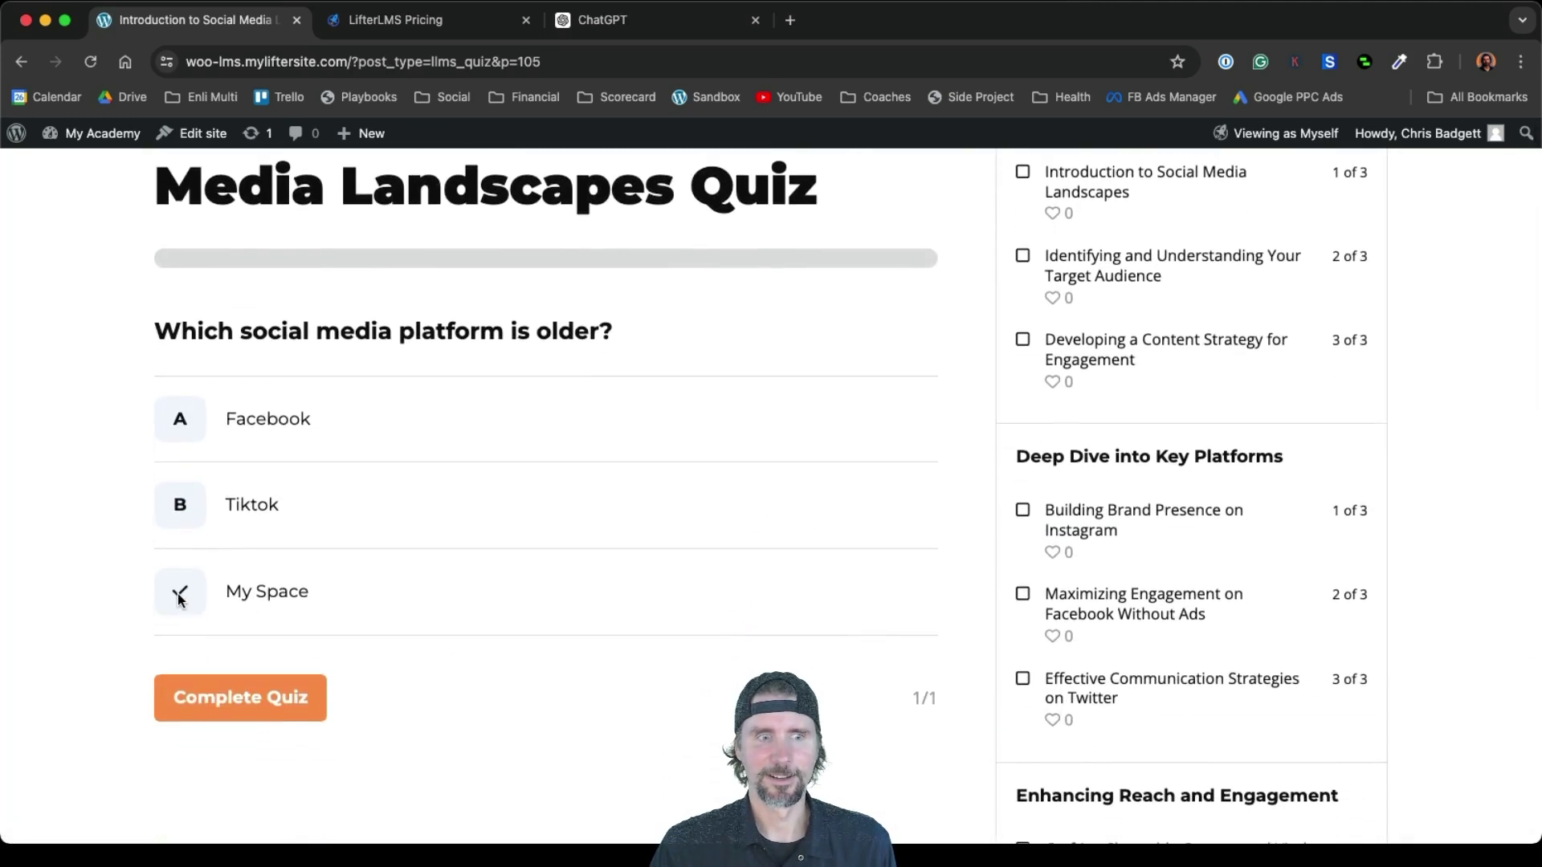
click(236, 695)
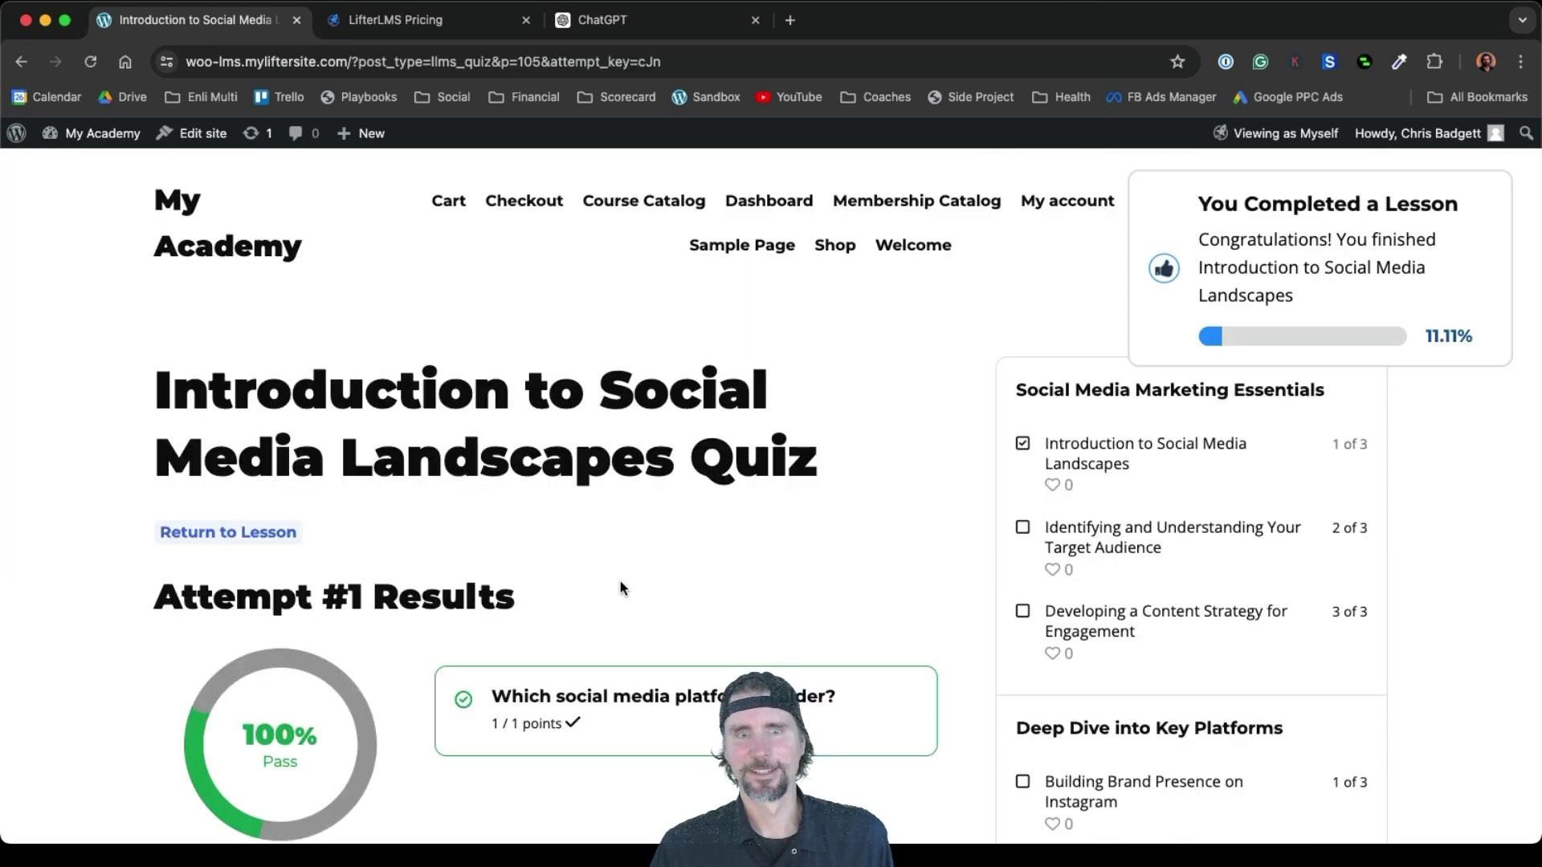
scroll(620, 589, down, 2)
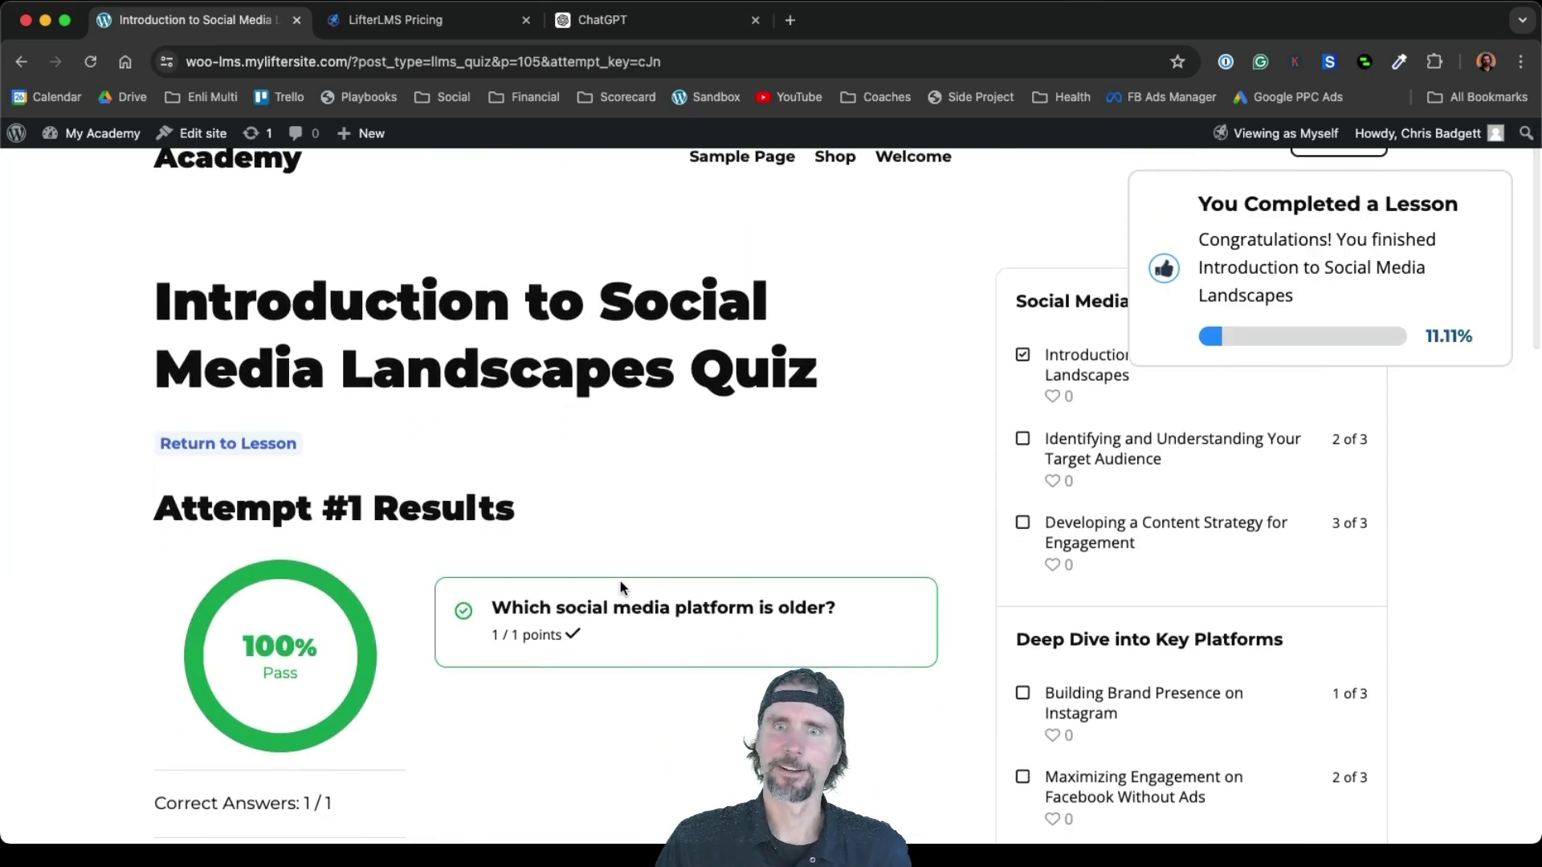
scroll(620, 580, up, 2)
Dismiss the lesson-completed notice and go to the Marketing Mastery Membership page
mouse_move(1378, 213)
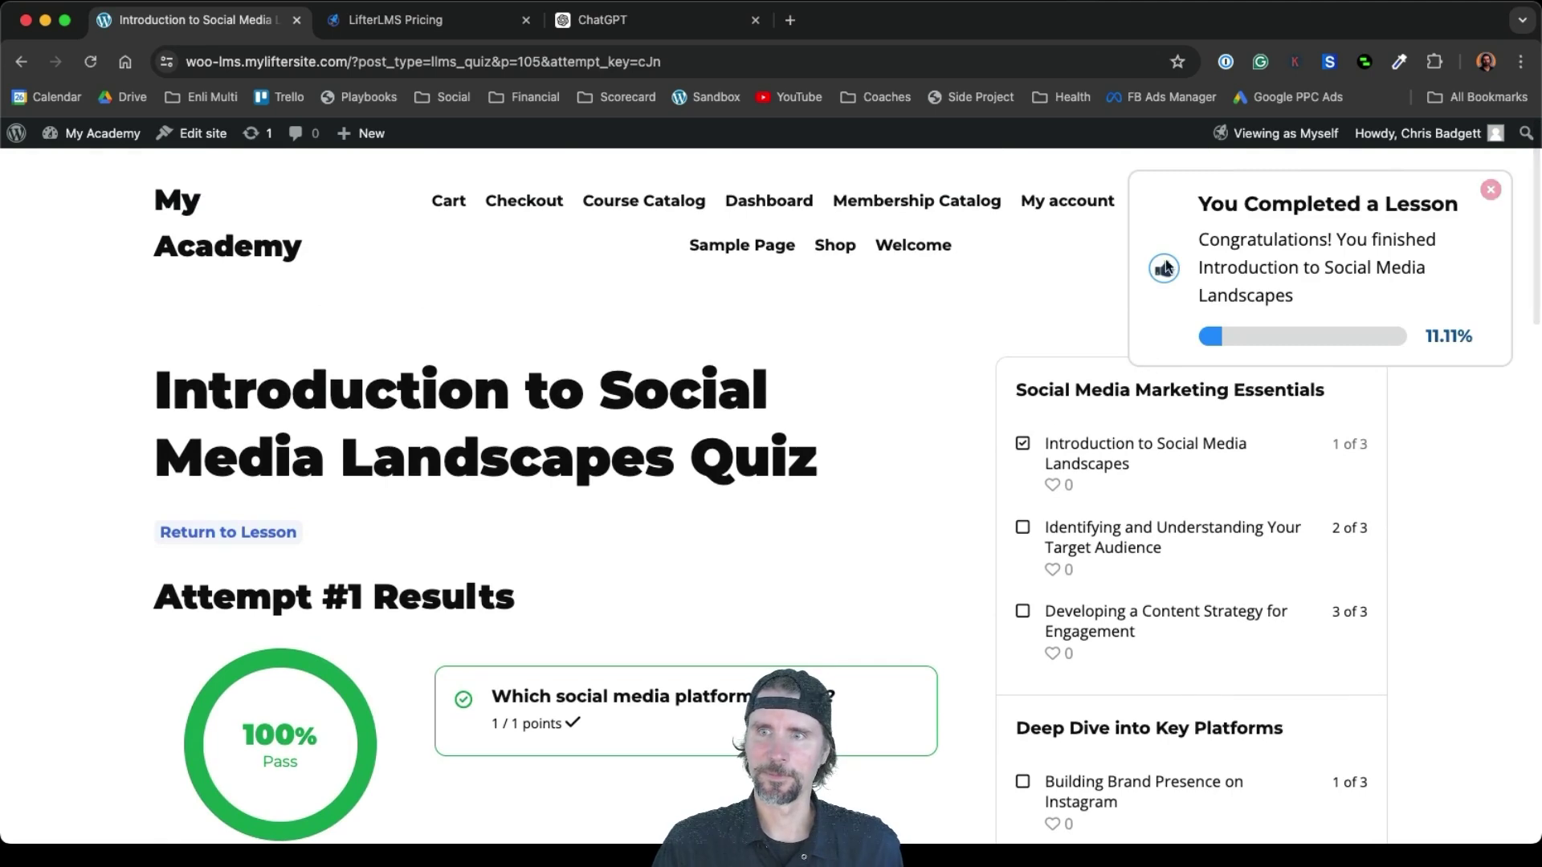
click(1491, 193)
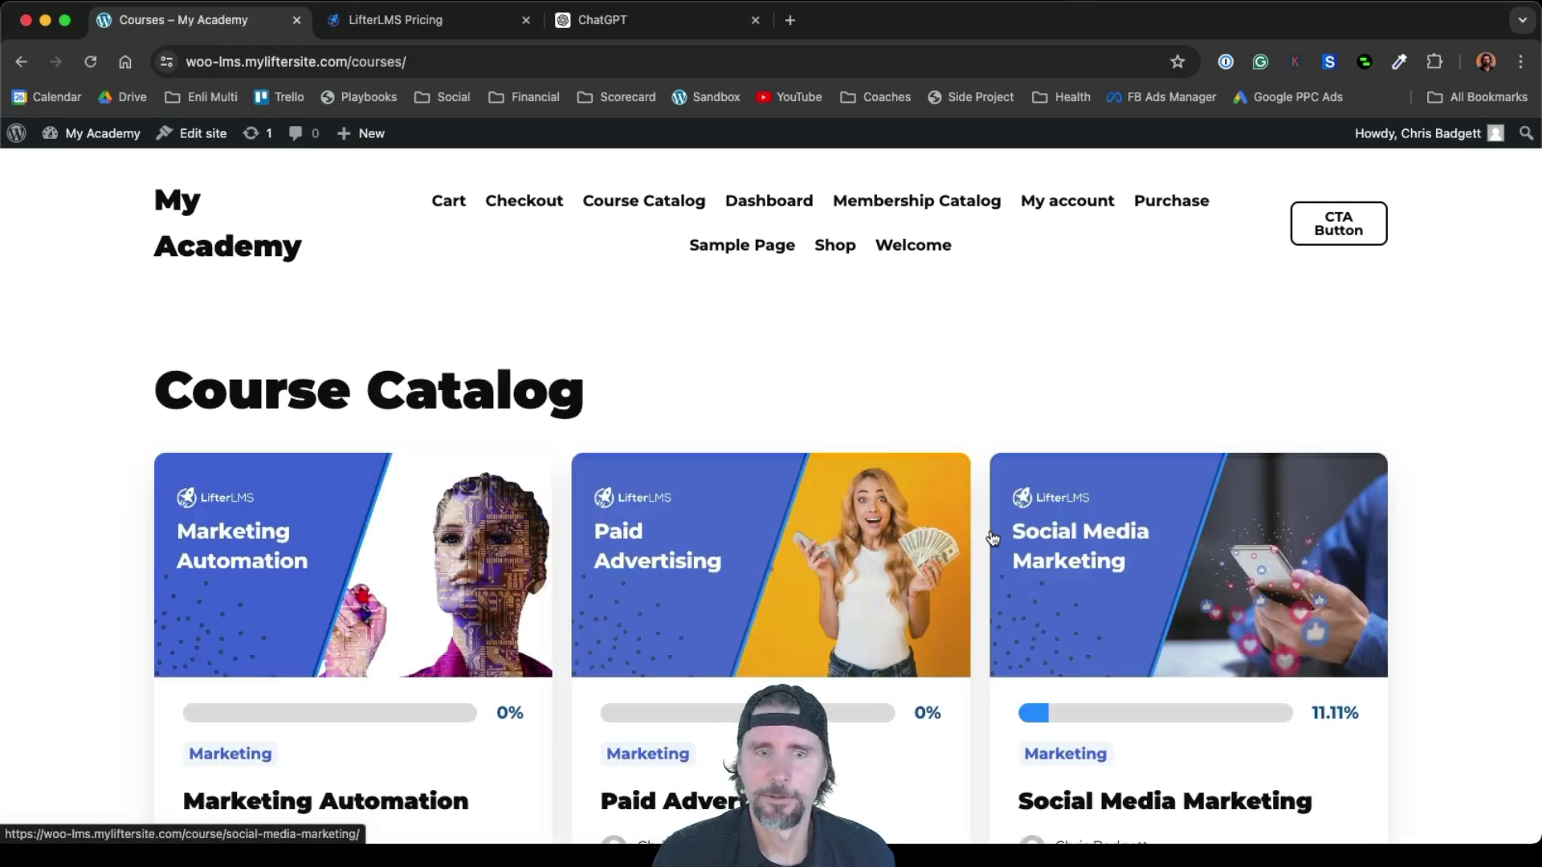
scroll(992, 538, down, 5)
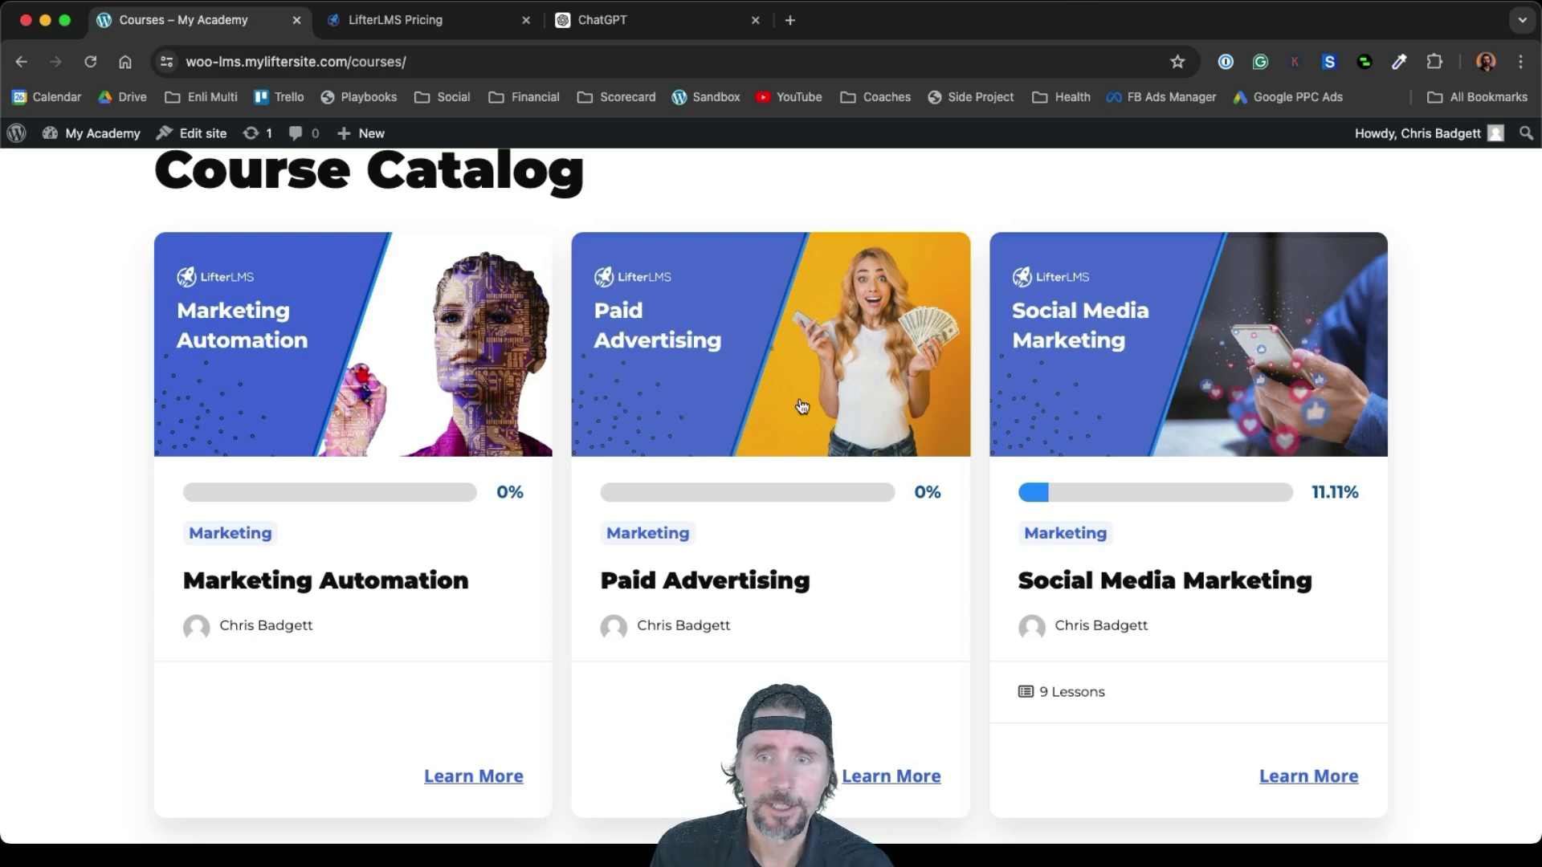
scroll(911, 367, up, 5)
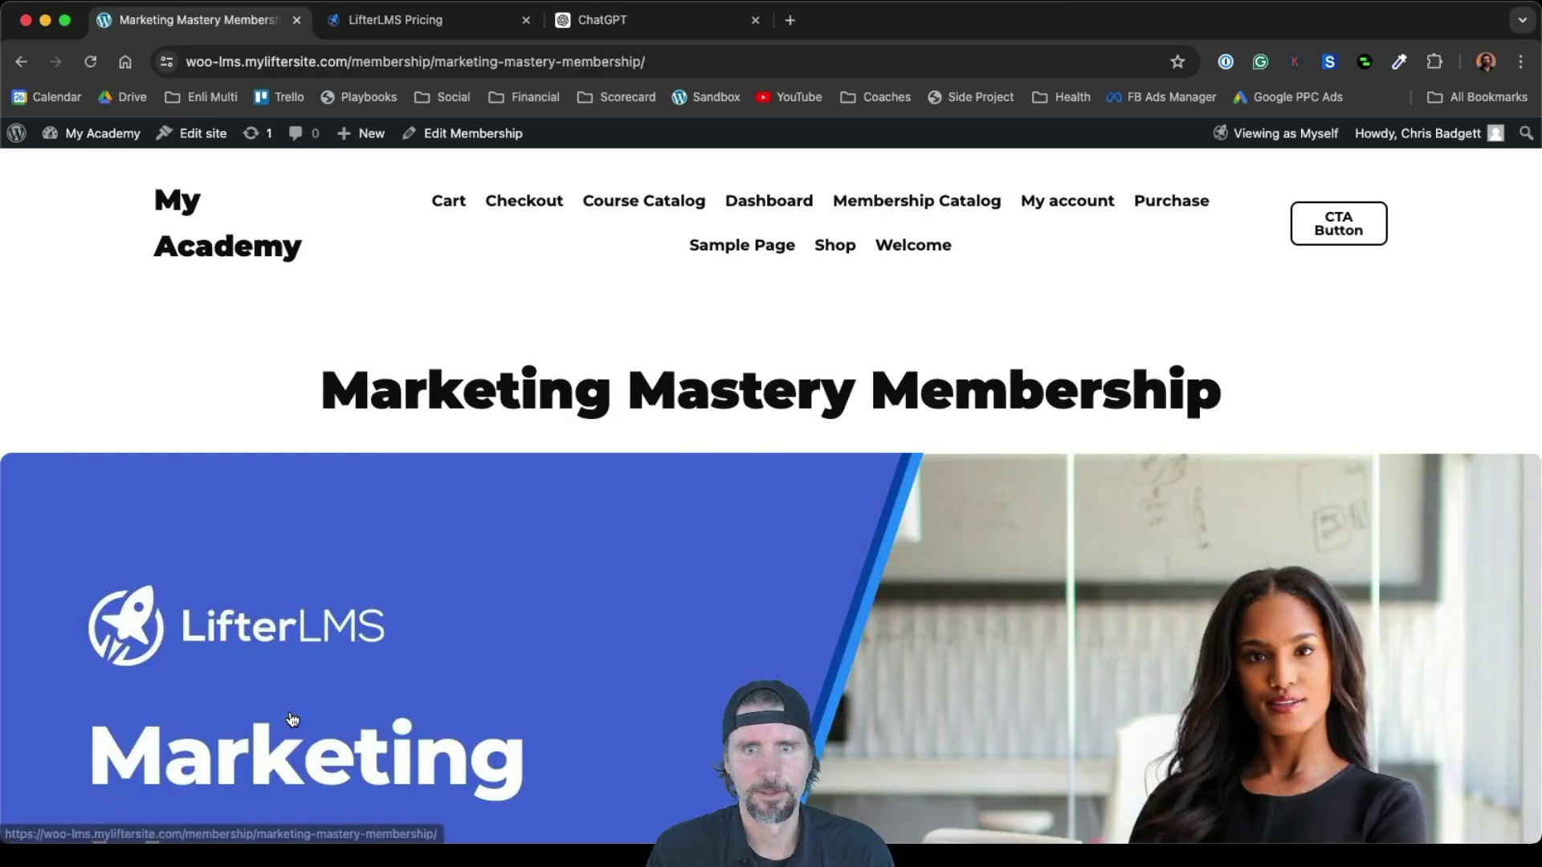
Add Marketing Automation, Paid Advertising and Social Media Marketing to the membership's auto enrollment and update it
click(455, 135)
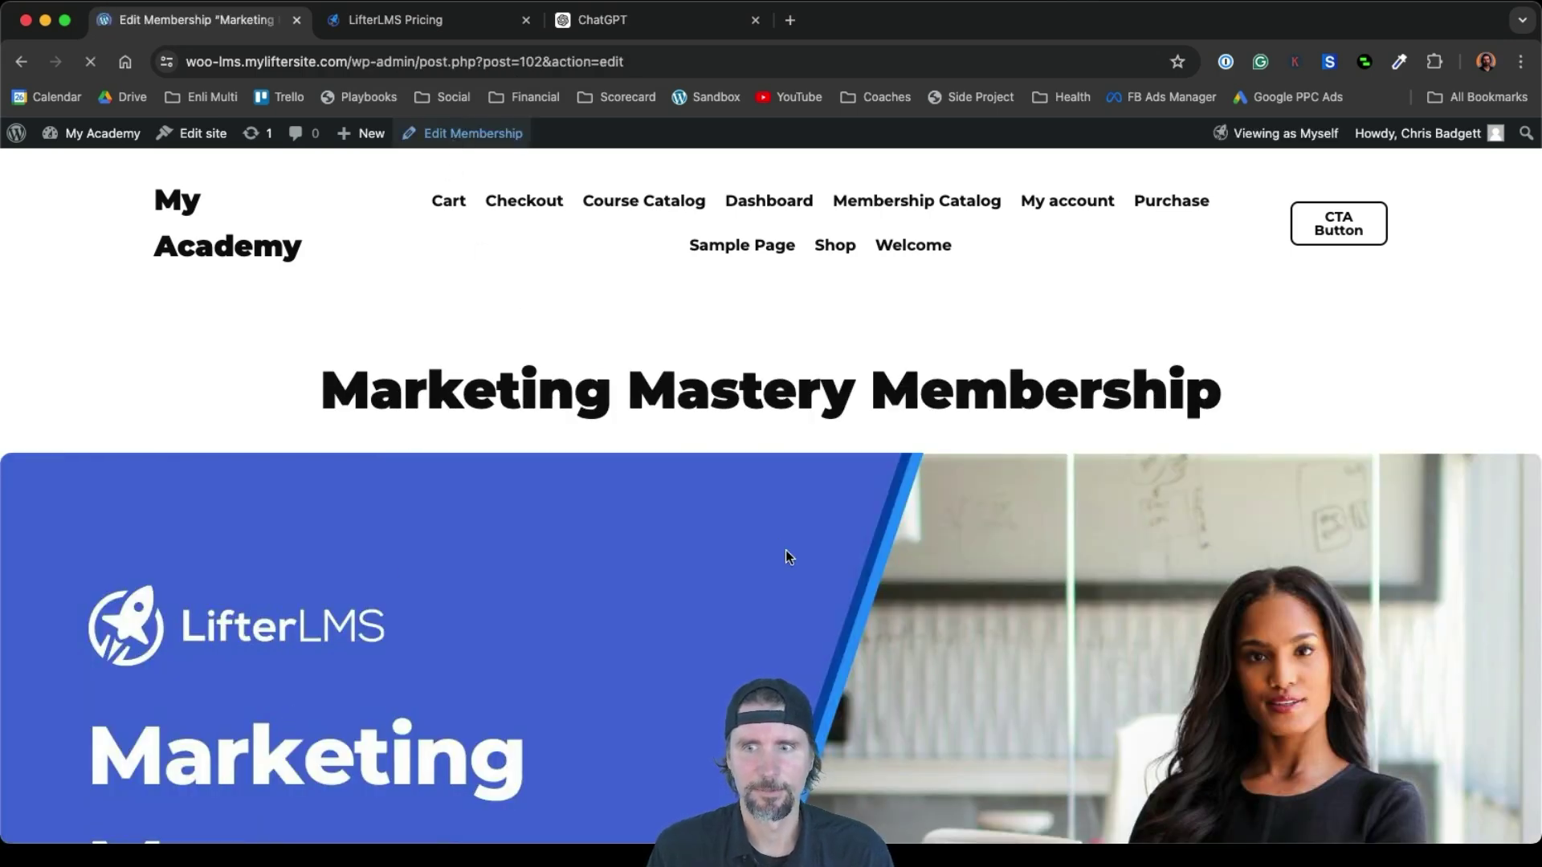
scroll(785, 550, down, 10)
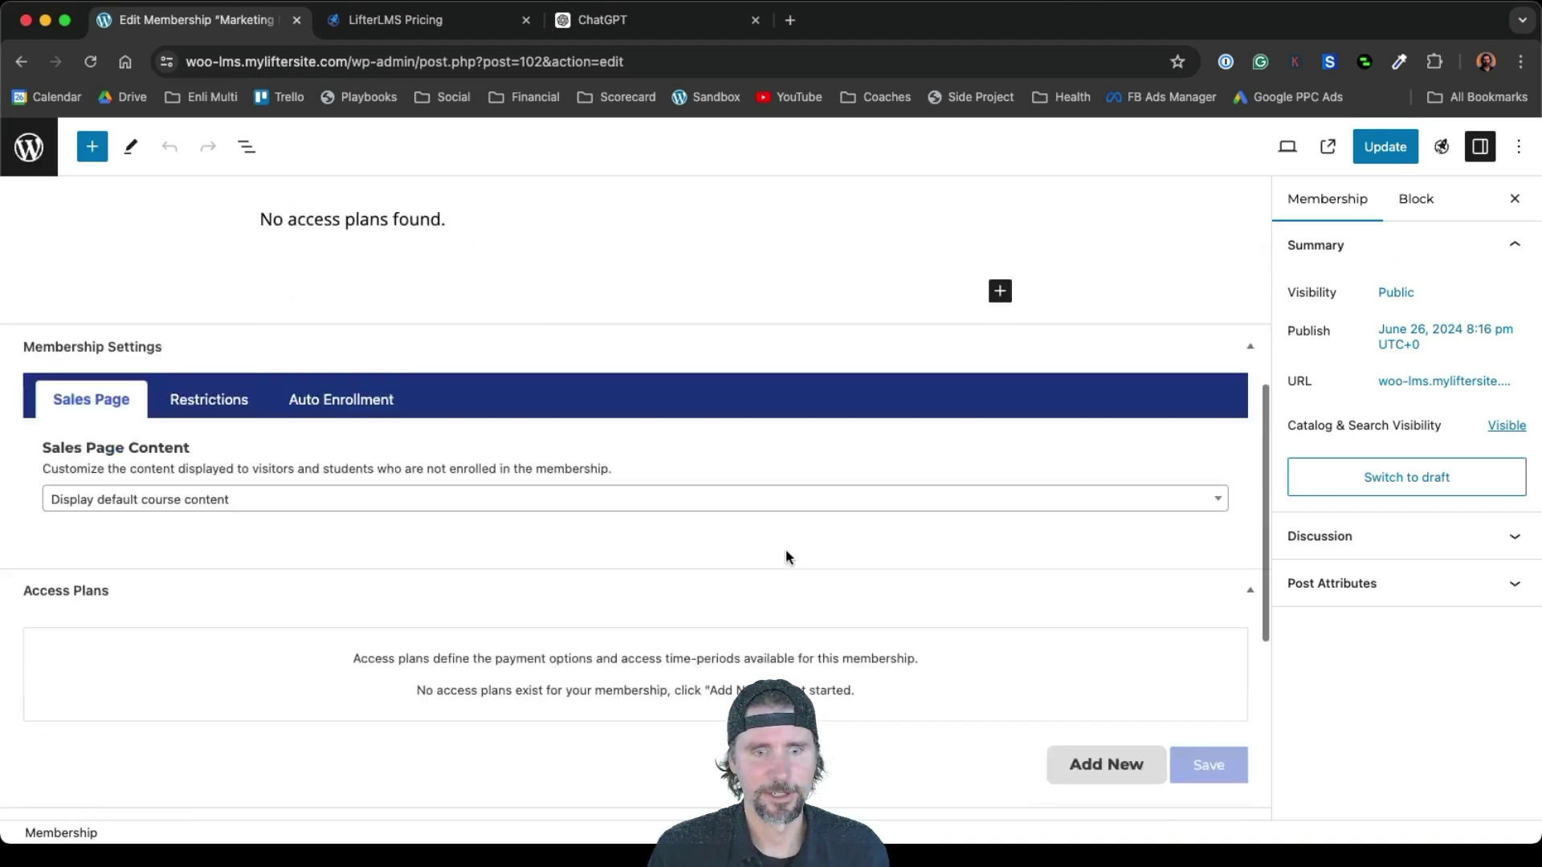
scroll(785, 549, up, 2)
click(358, 296)
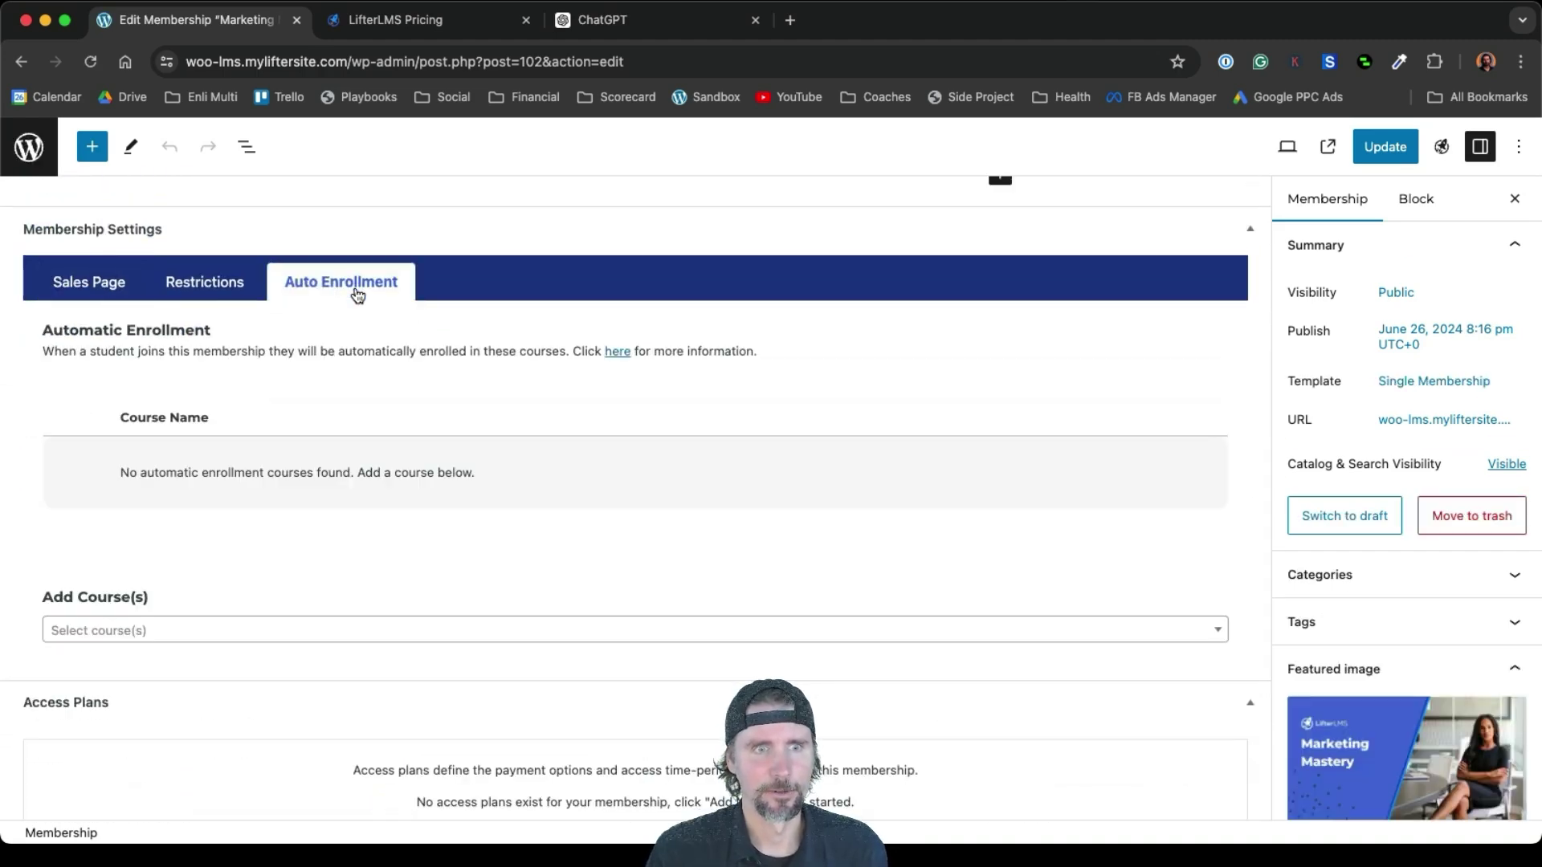
click(182, 630)
click(139, 684)
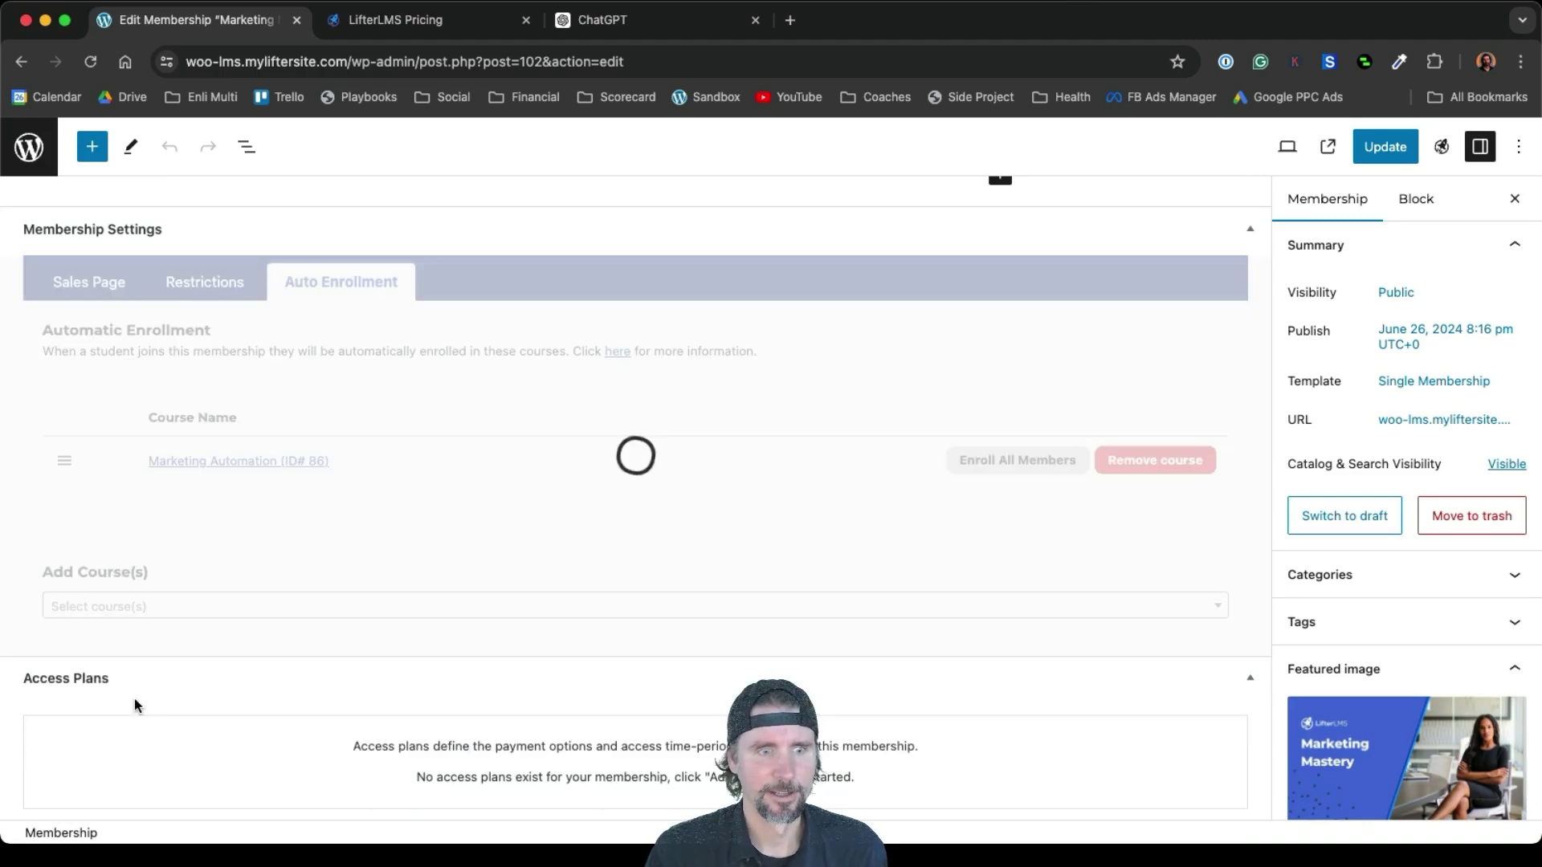
click(172, 605)
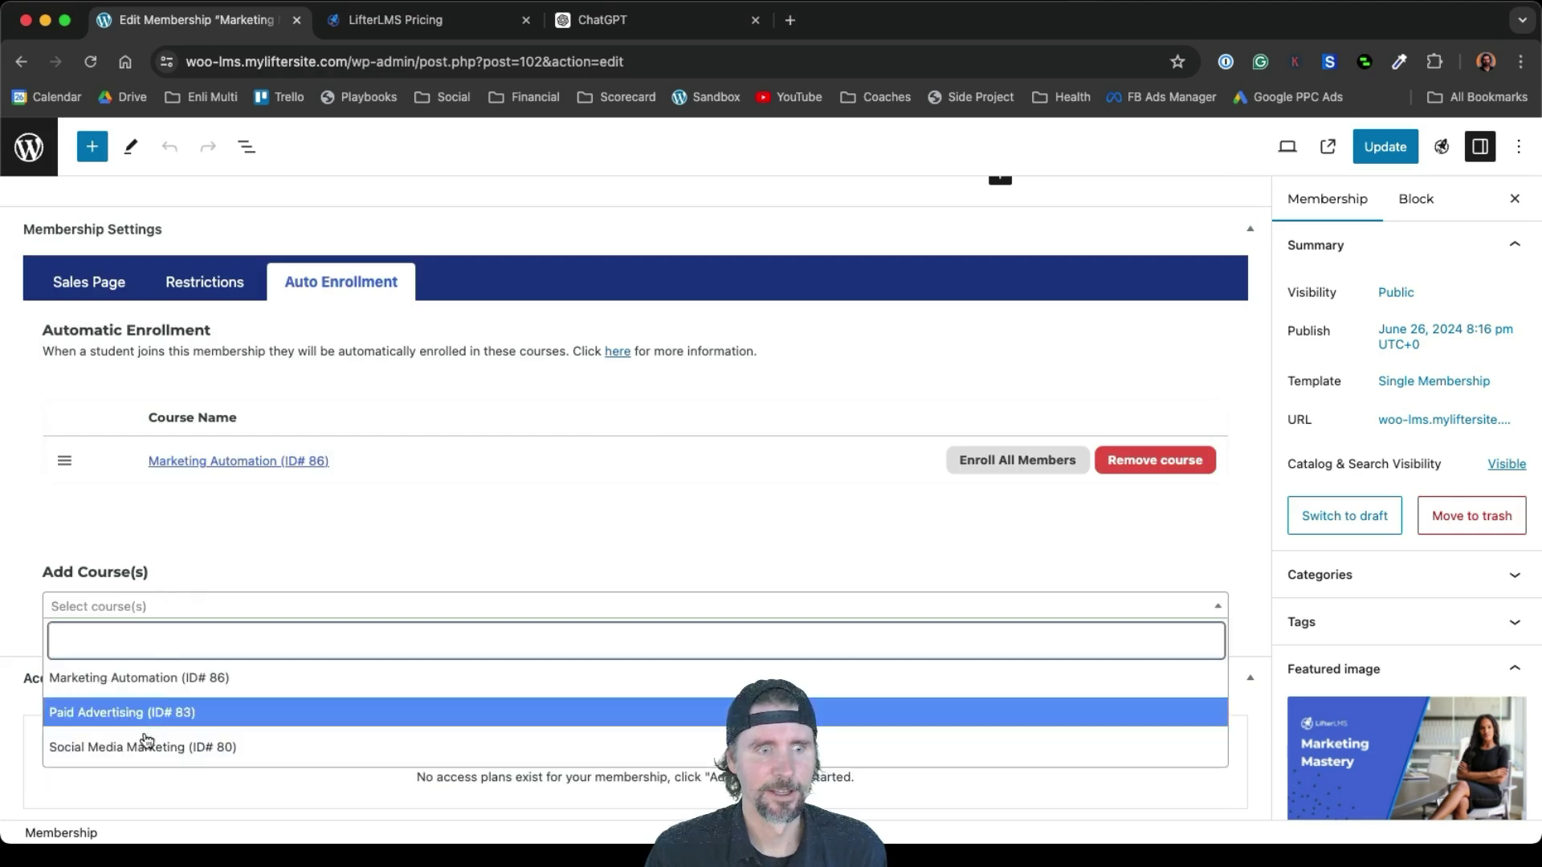
click(132, 711)
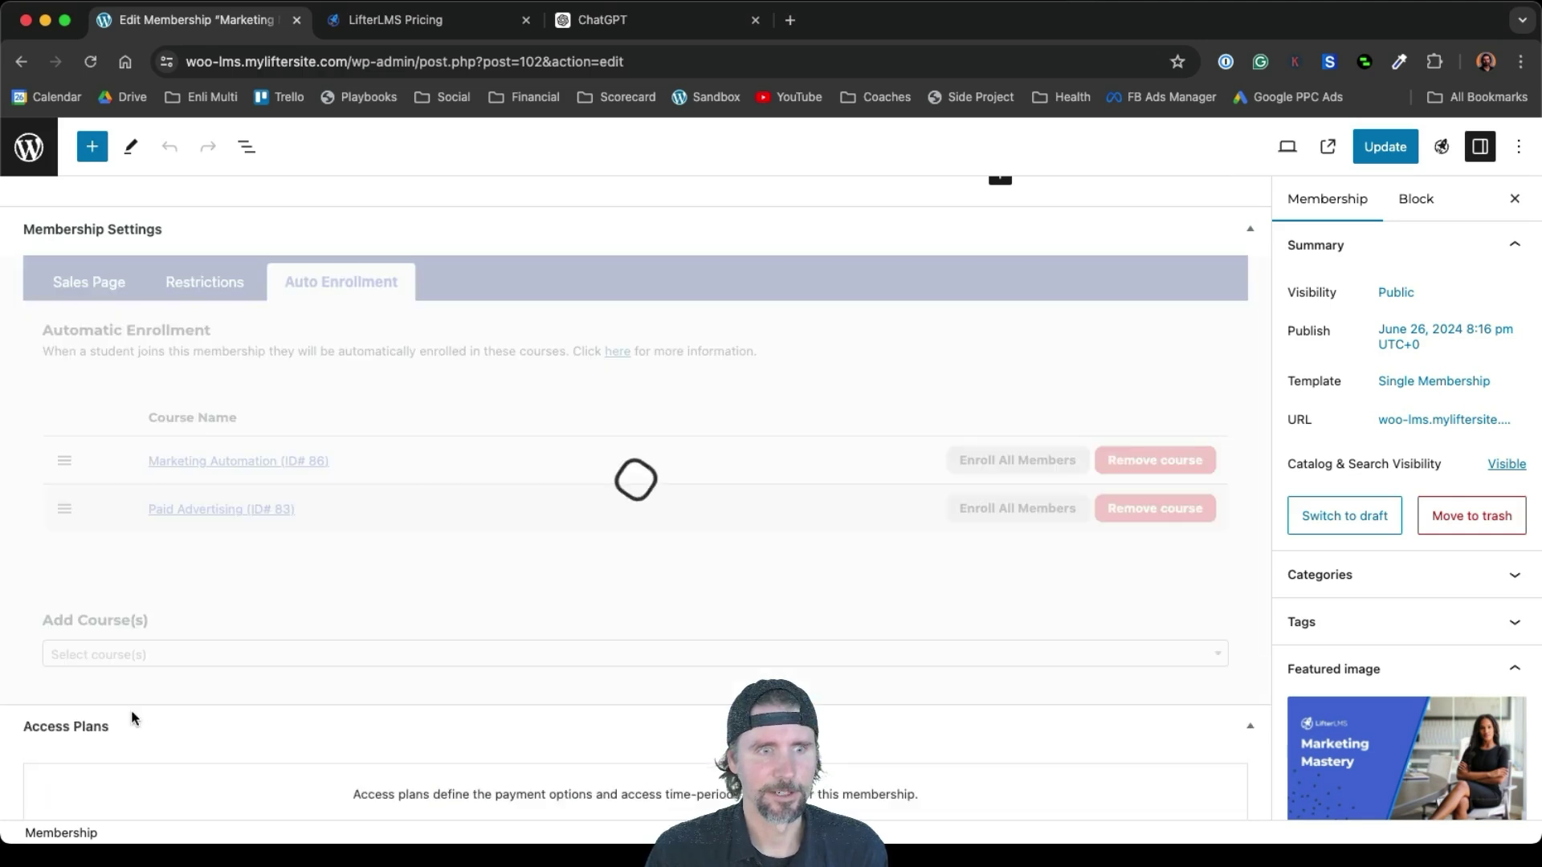
click(171, 652)
click(167, 621)
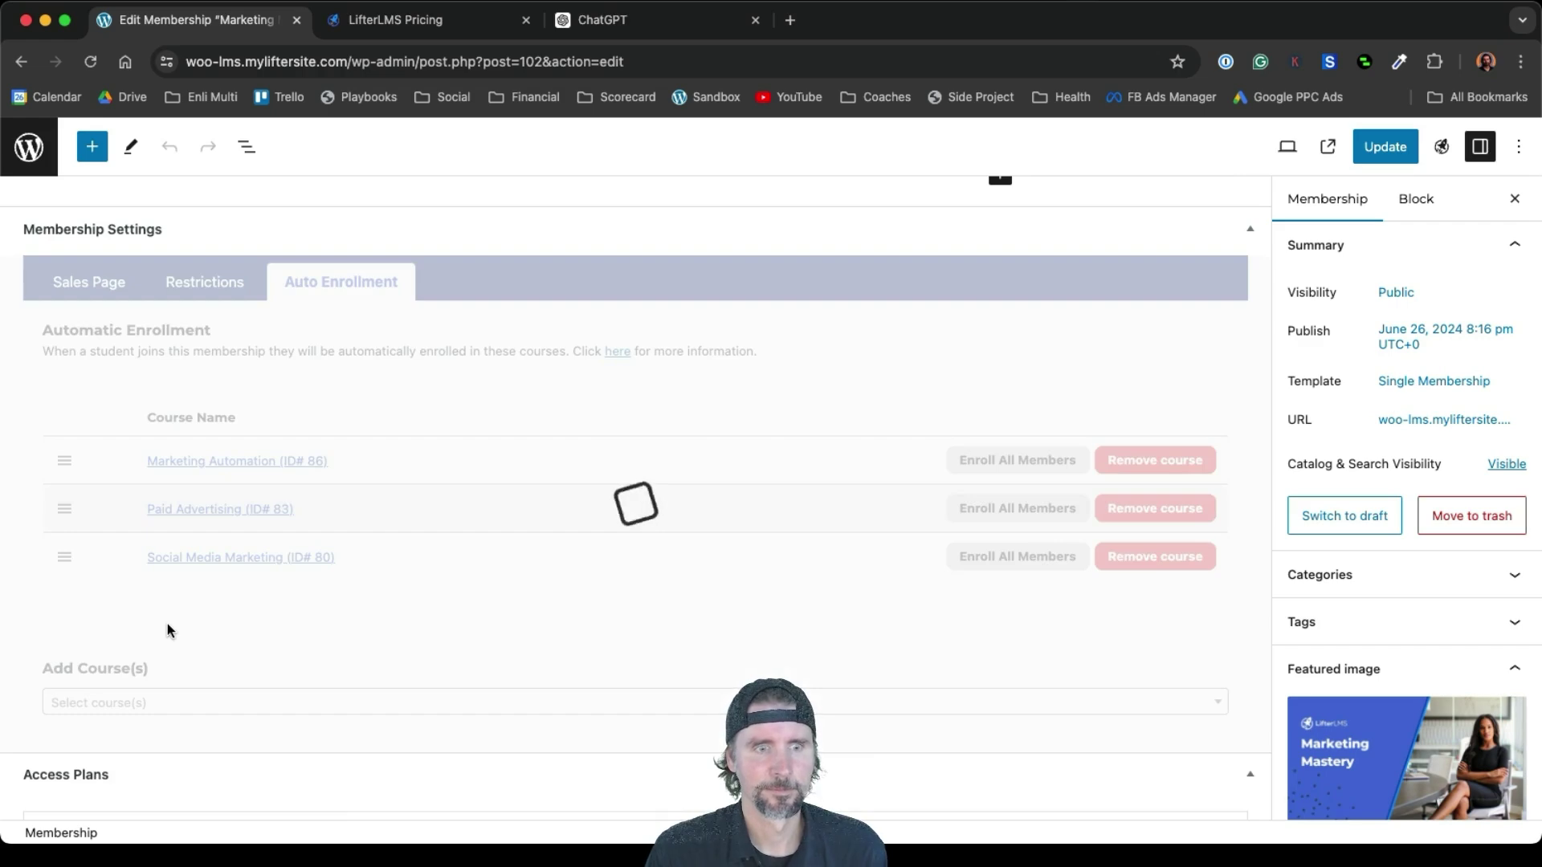
click(1364, 160)
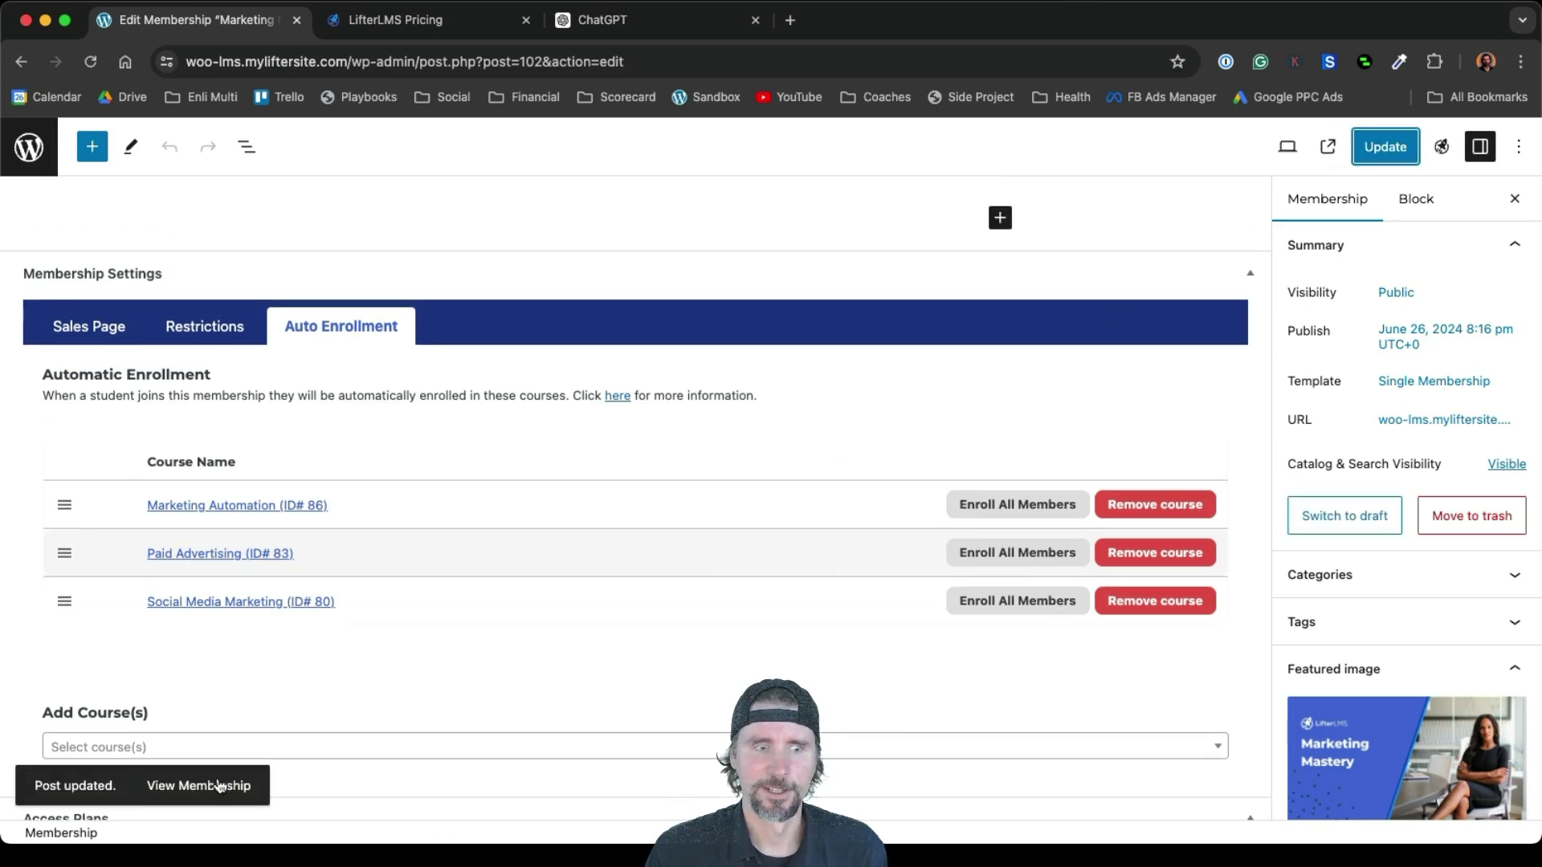
View the live membership page, then head back to the admin Dashboard
click(217, 784)
scroll(585, 551, down, 5)
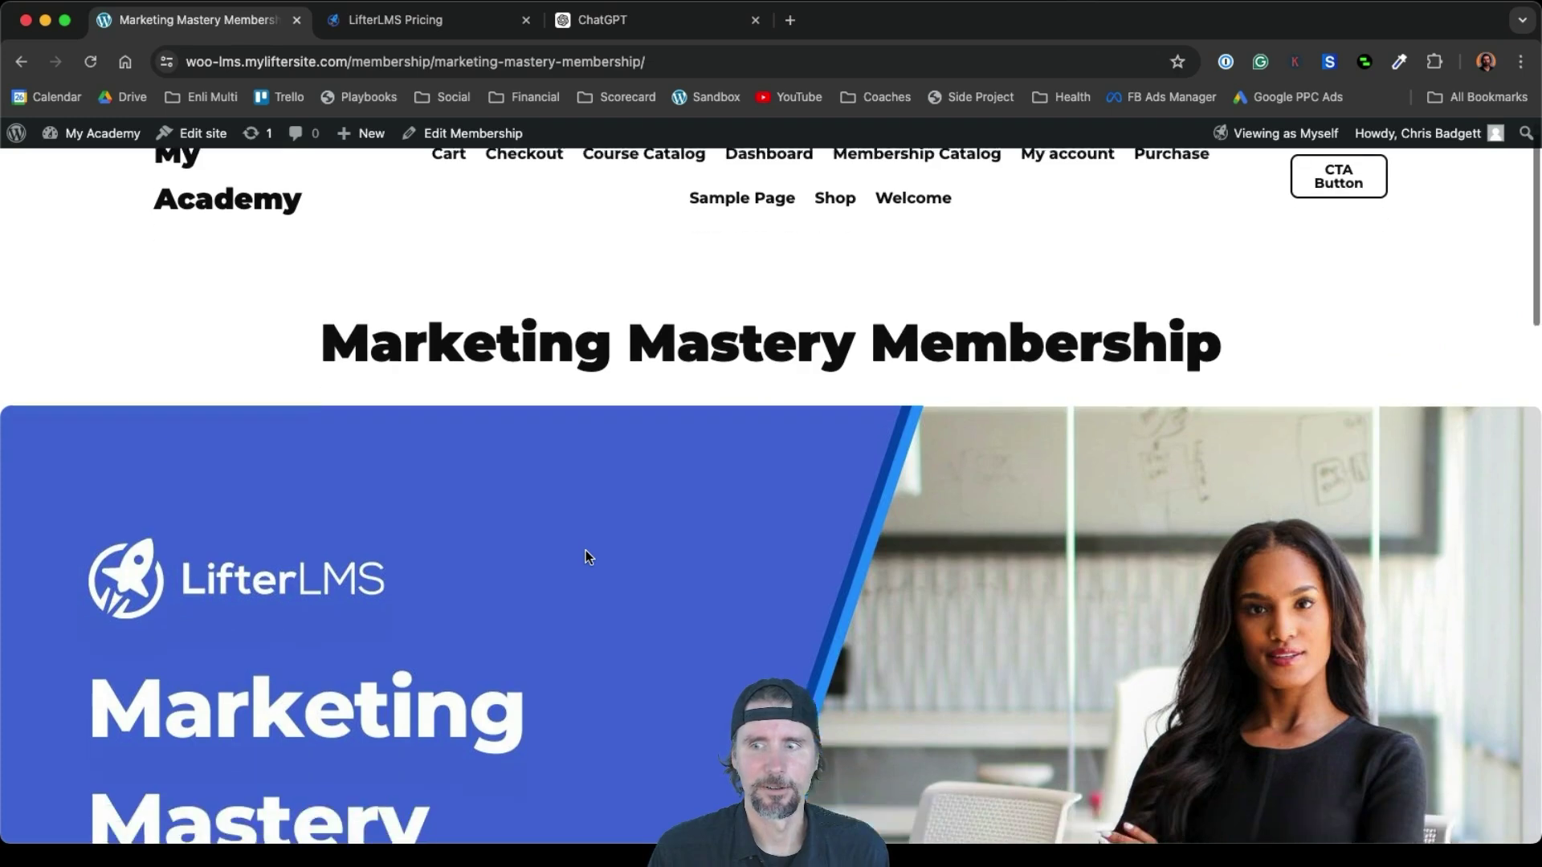
scroll(586, 551, down, 1)
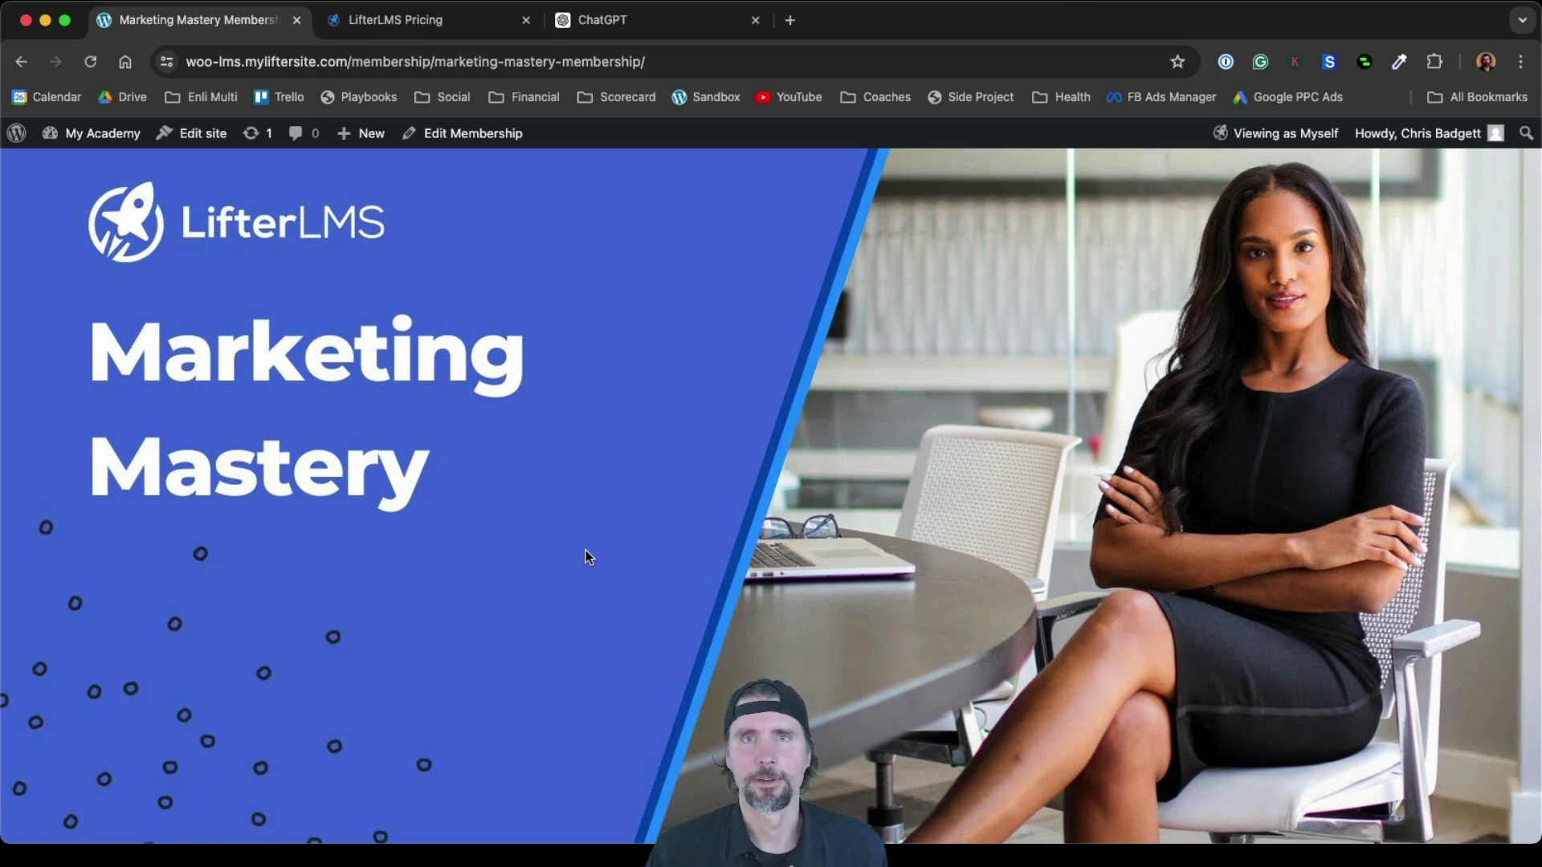
scroll(586, 554, up, 5)
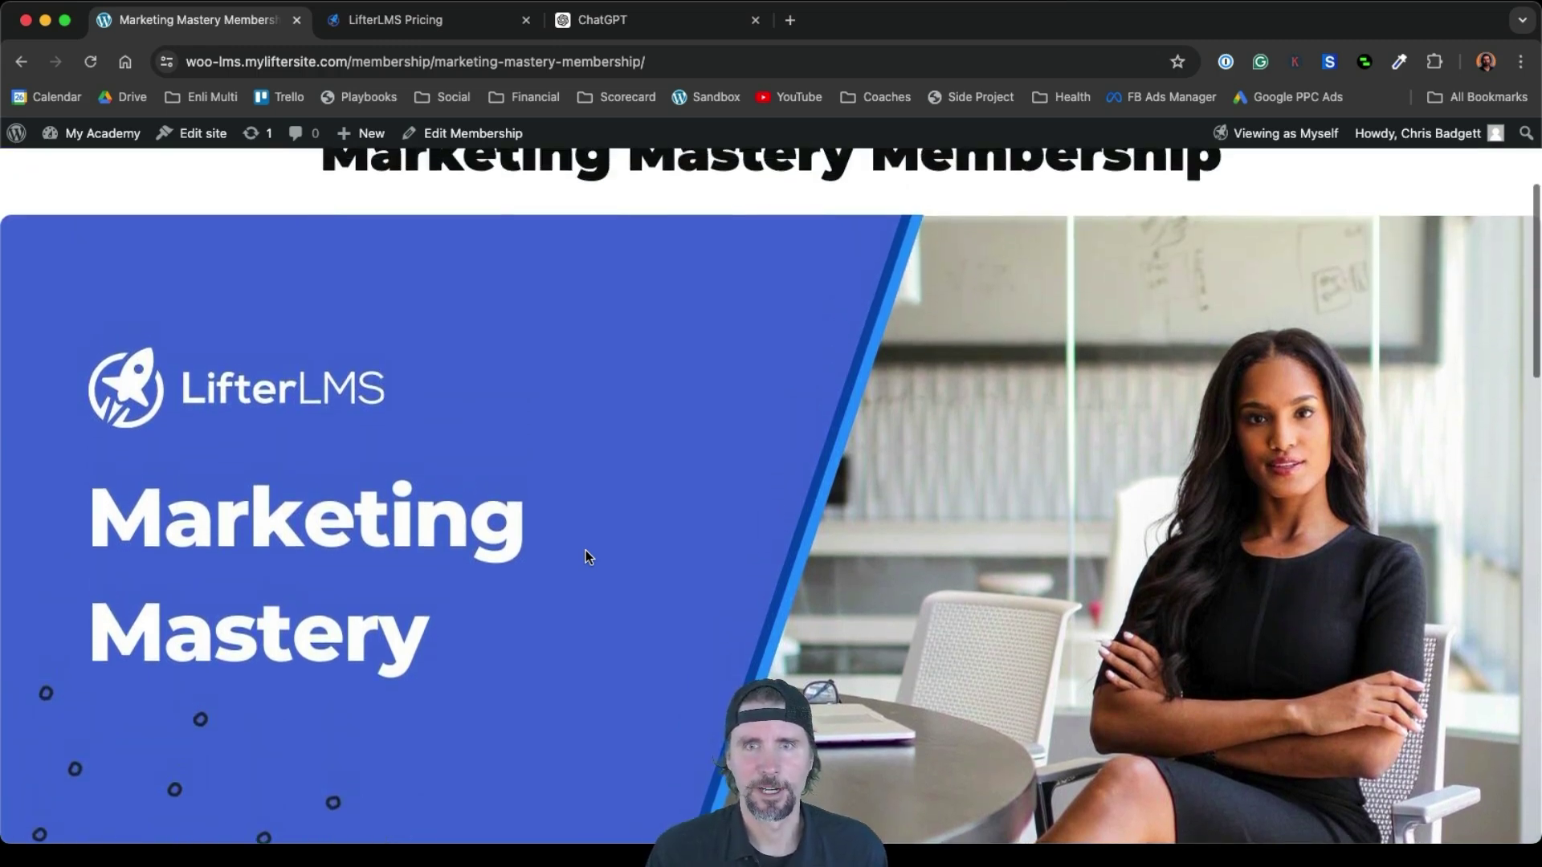
scroll(585, 551, up, 1)
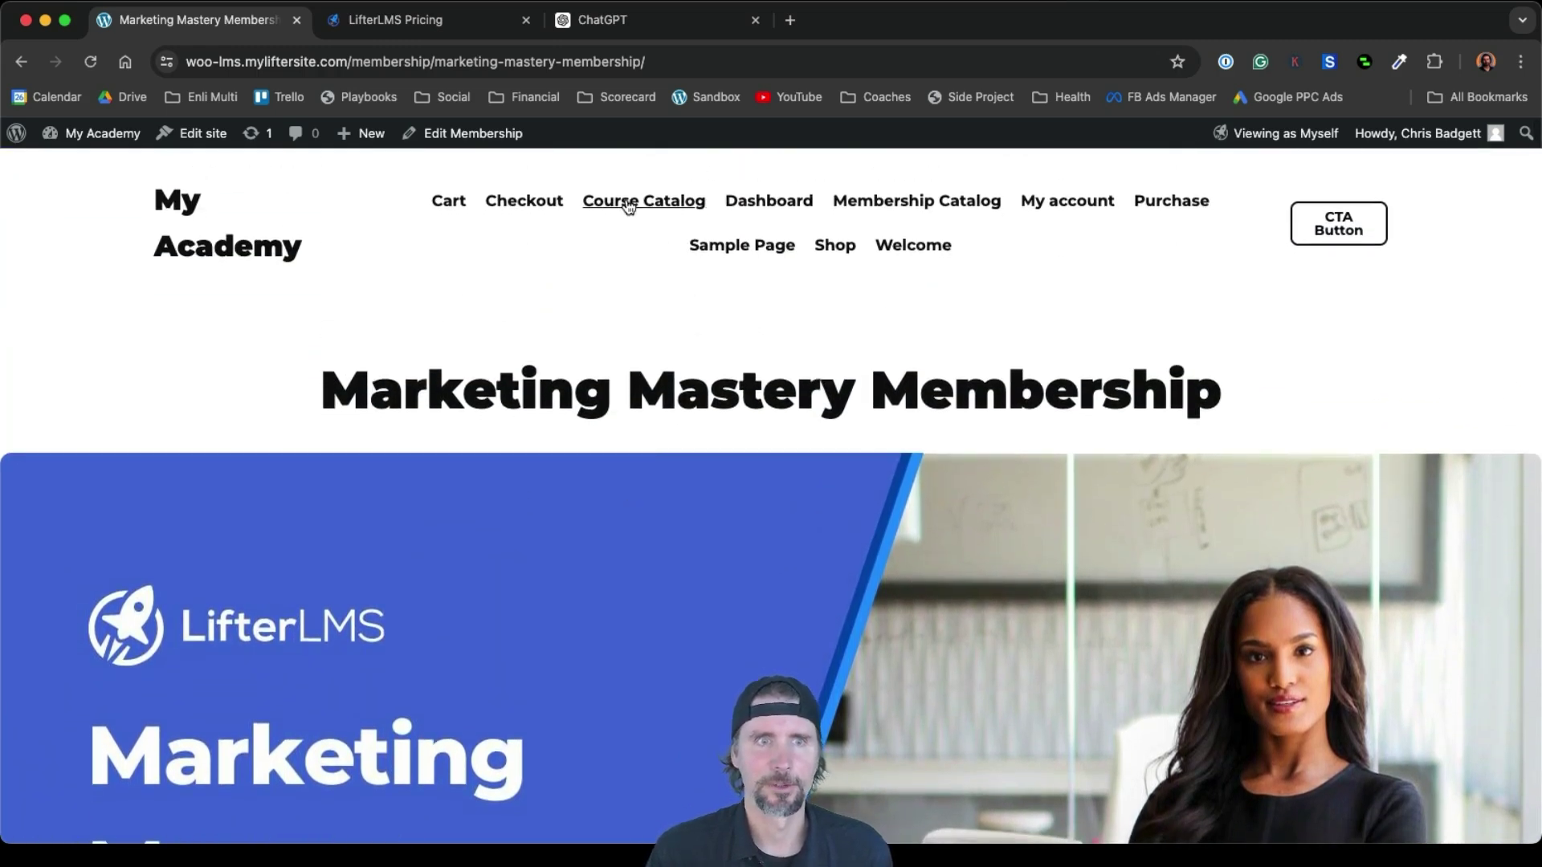
mouse_move(86, 149)
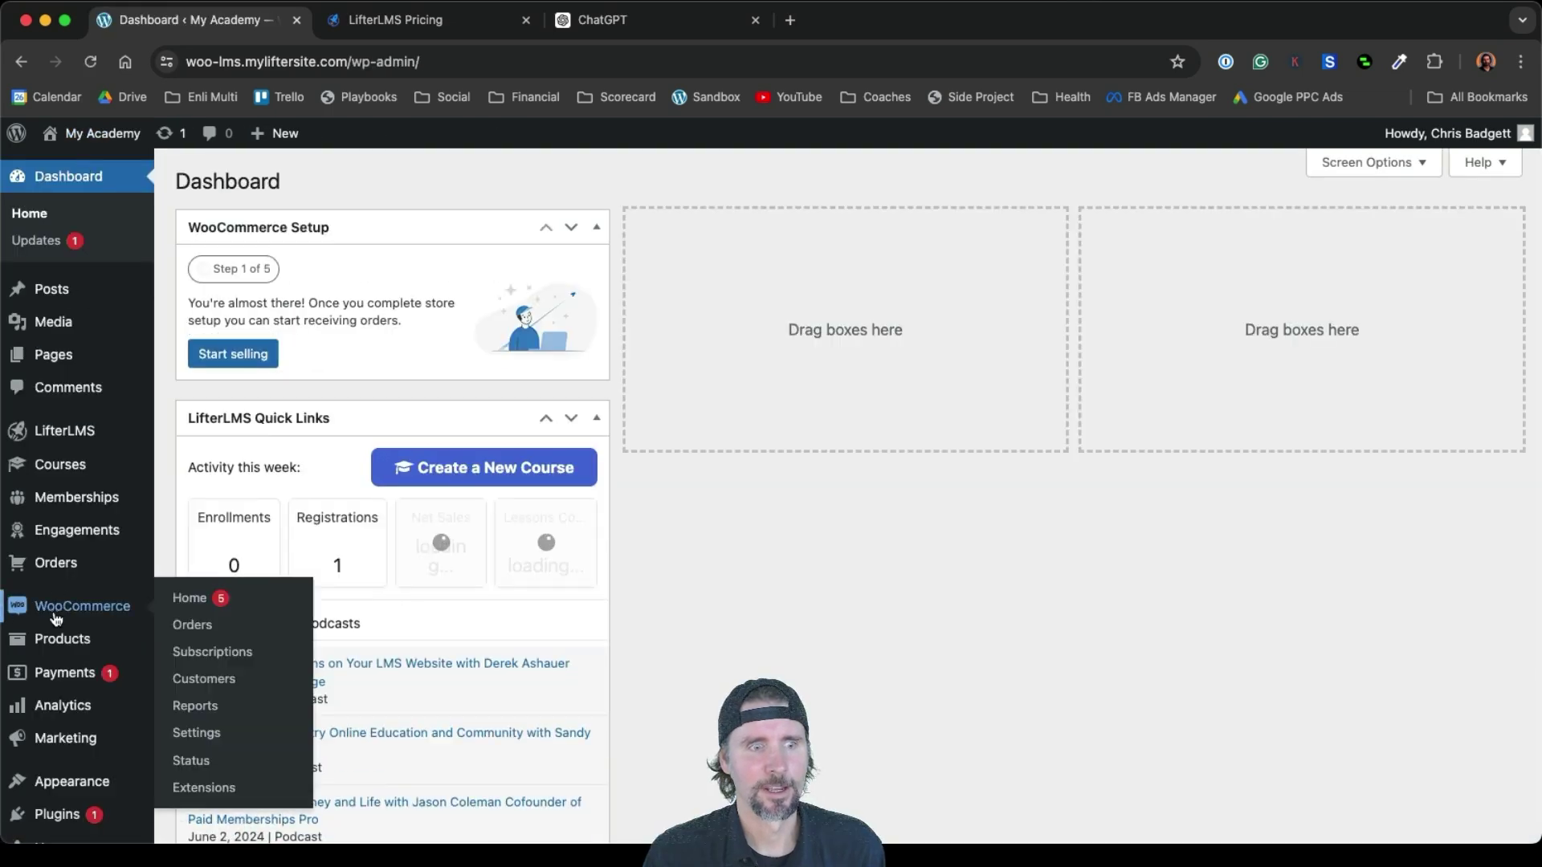
Start a new product named 'Social Media Marketing' with a short 'Learn…' description
mouse_move(57, 641)
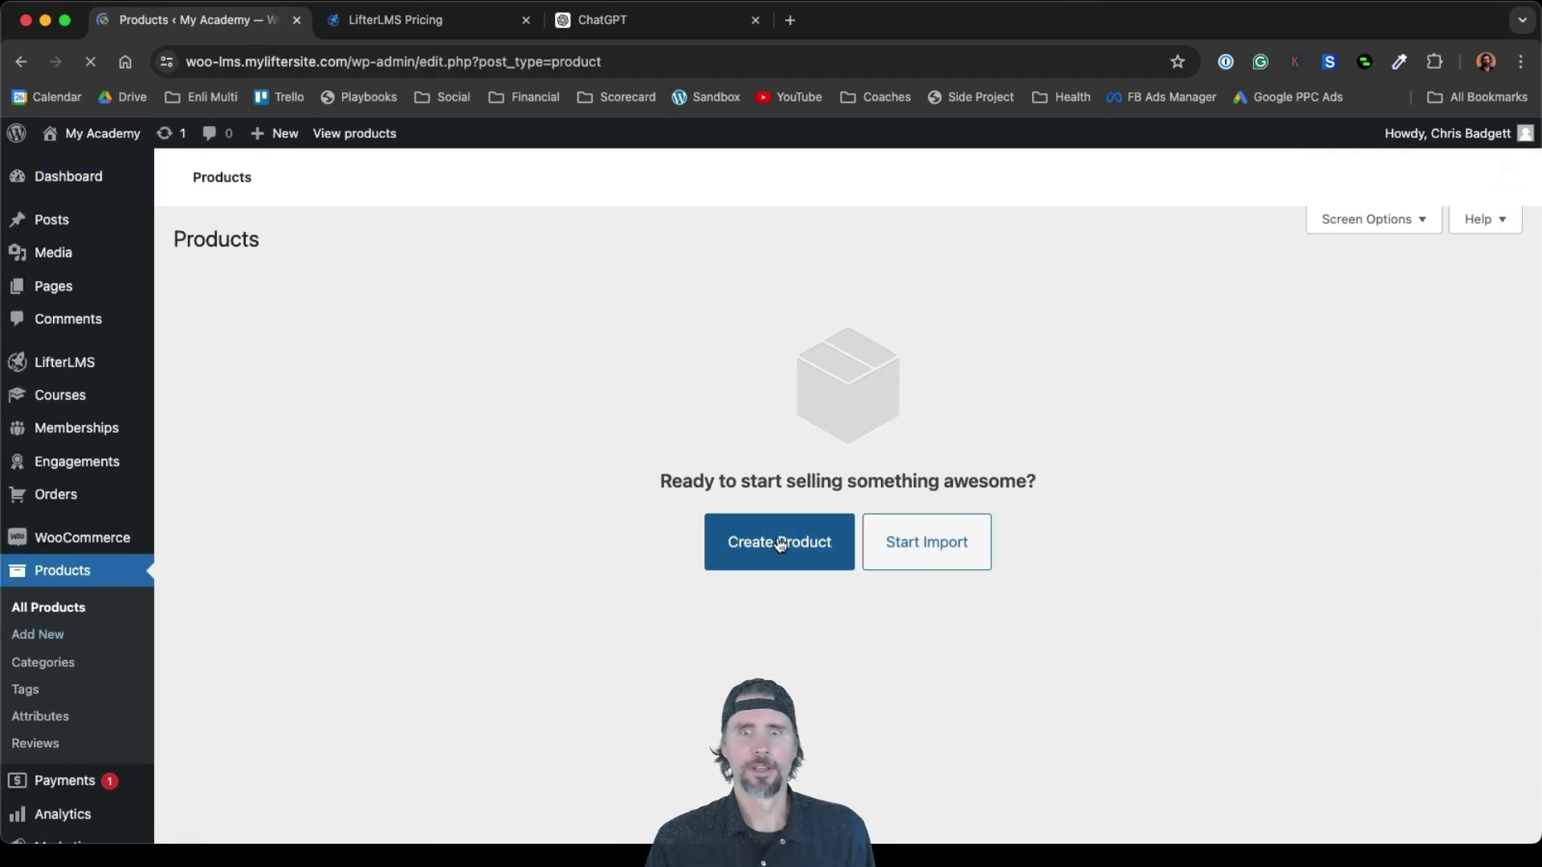
click(786, 544)
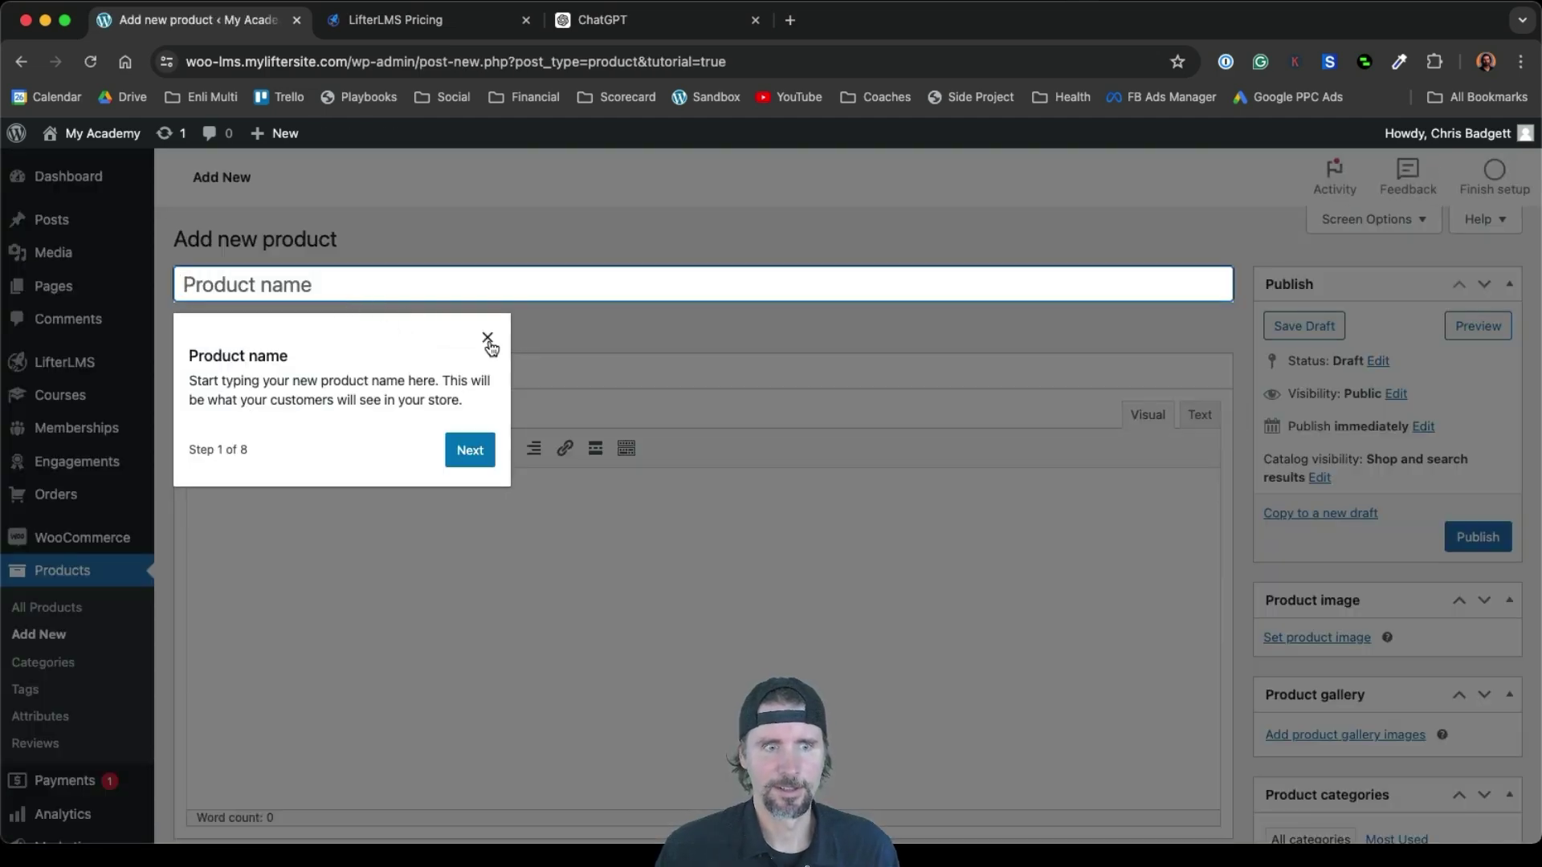
click(488, 340)
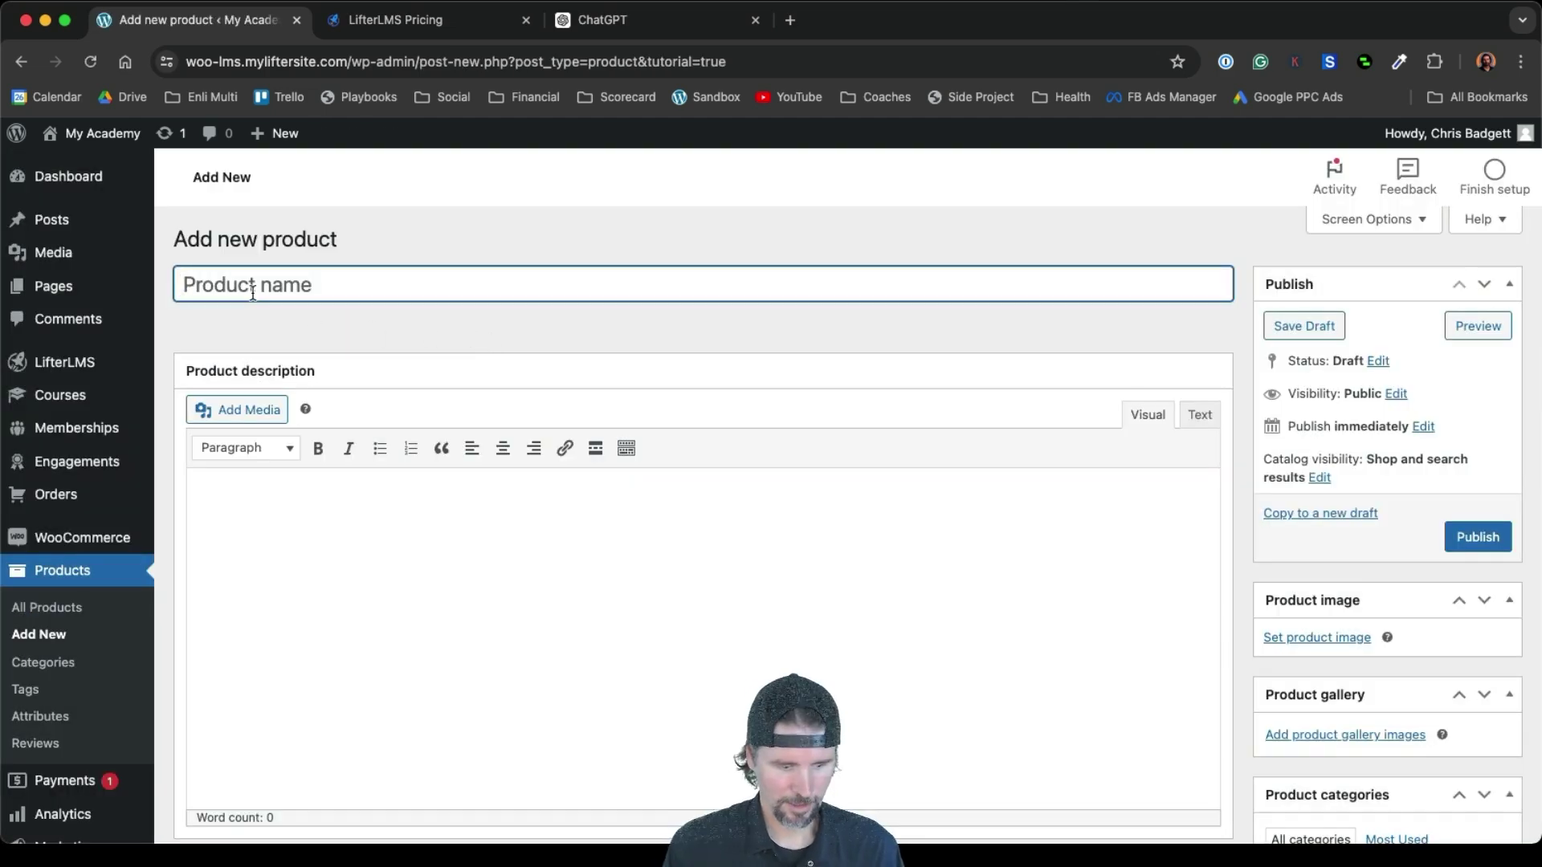
text(Social Me)
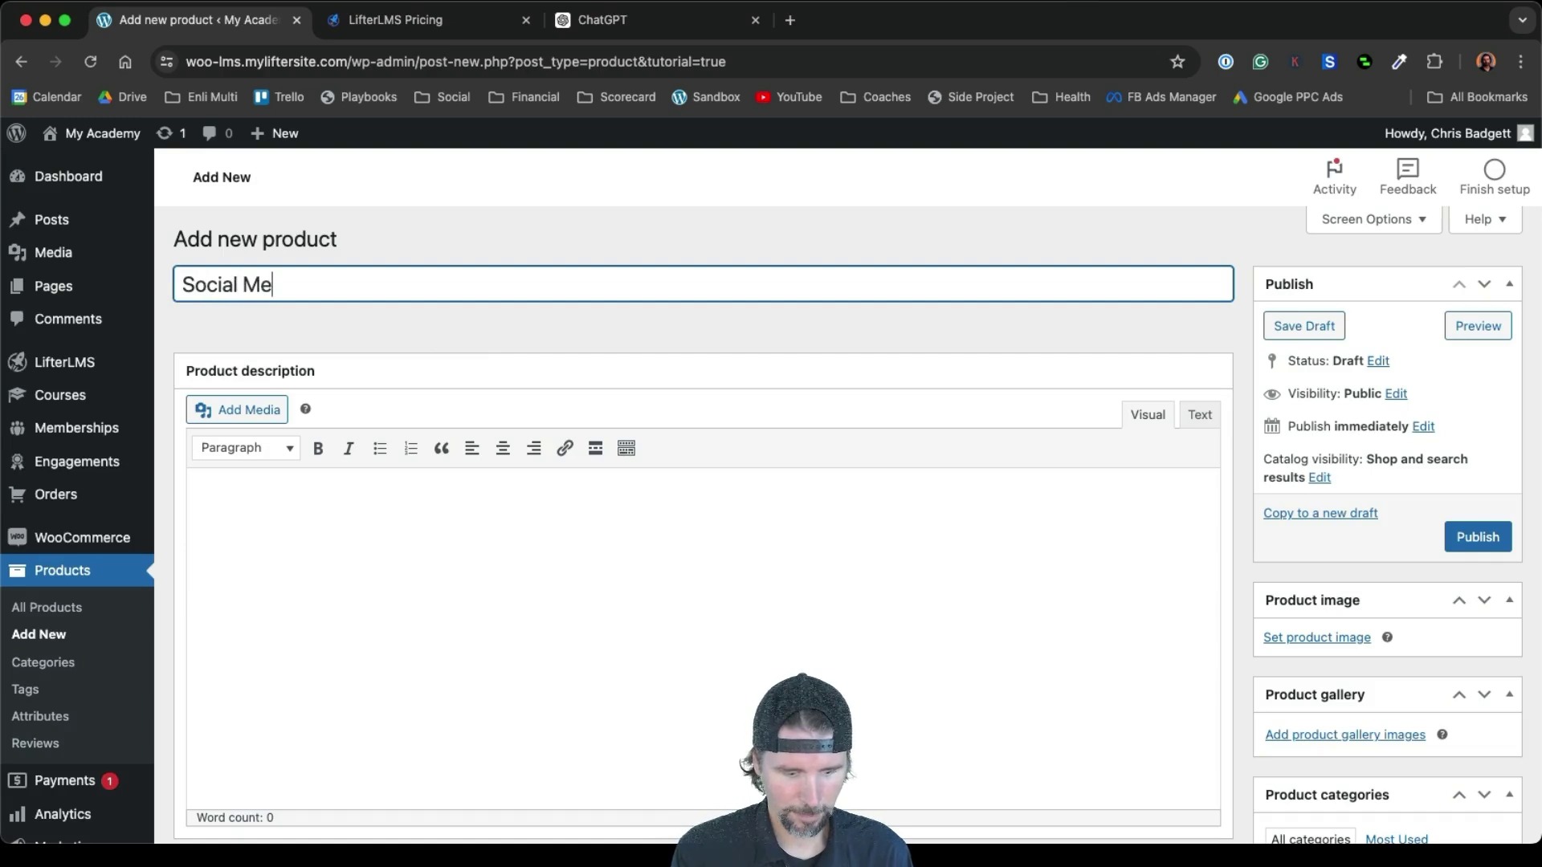
text(dia Marketing)
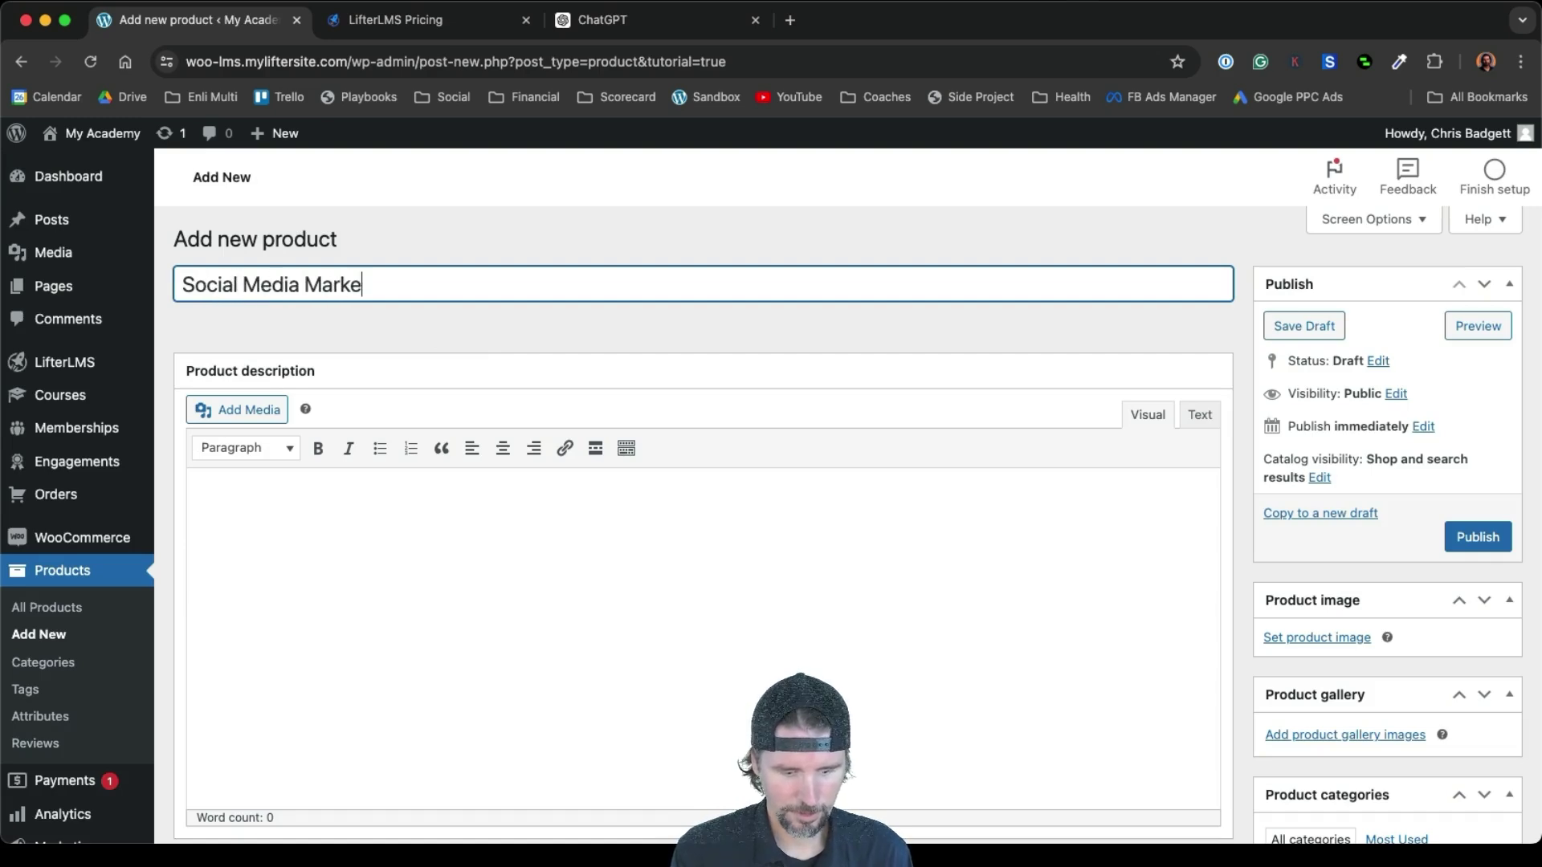
click(314, 514)
text(Learn social media marketing.)
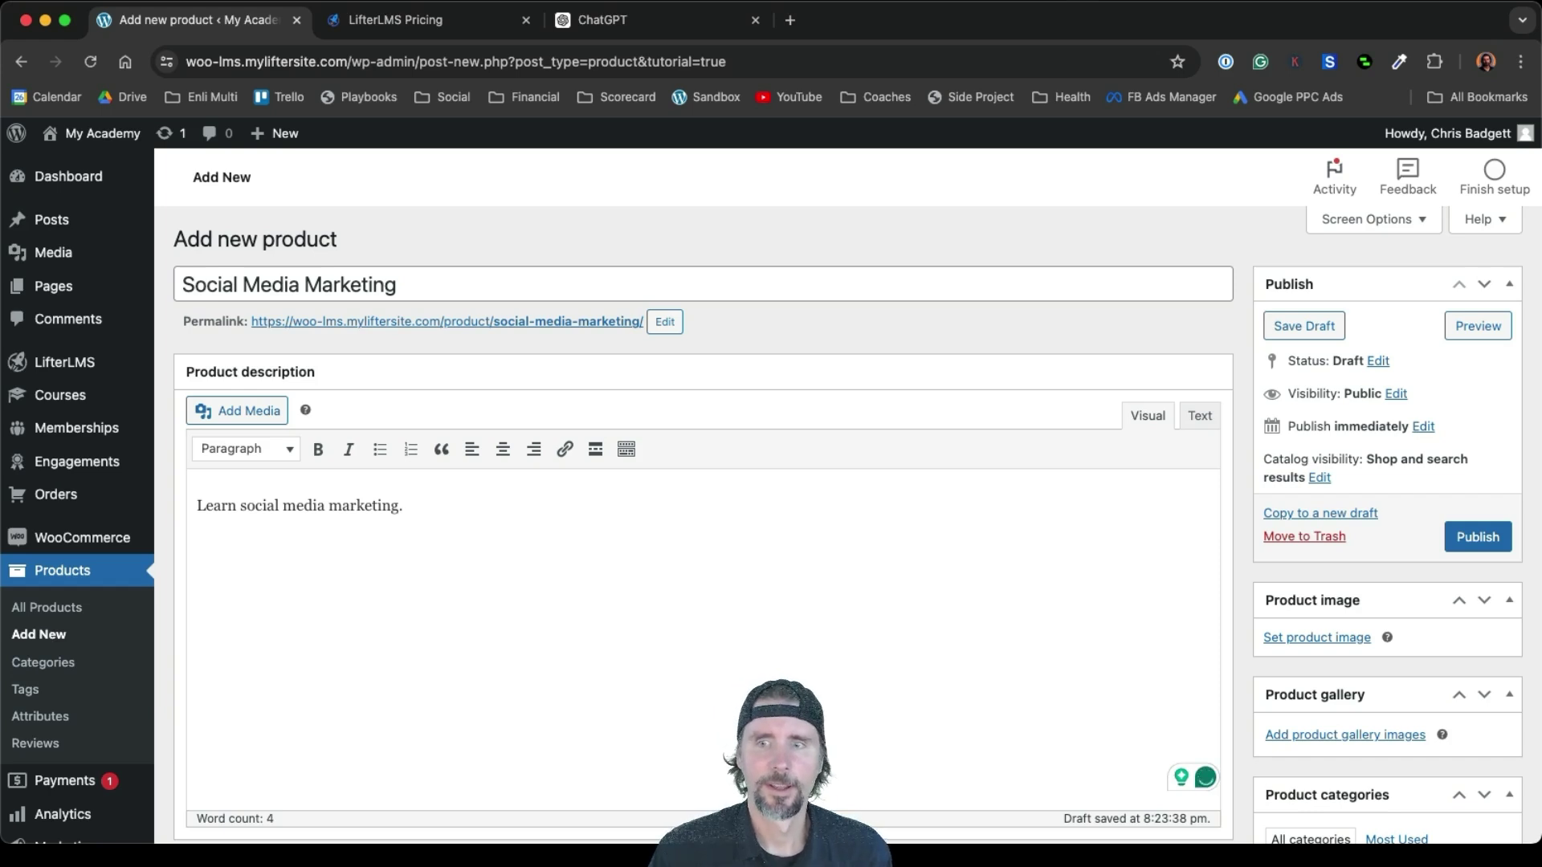
Make the product virtual and downloadable with a regular price of 1000
scroll(704, 498, down, 8)
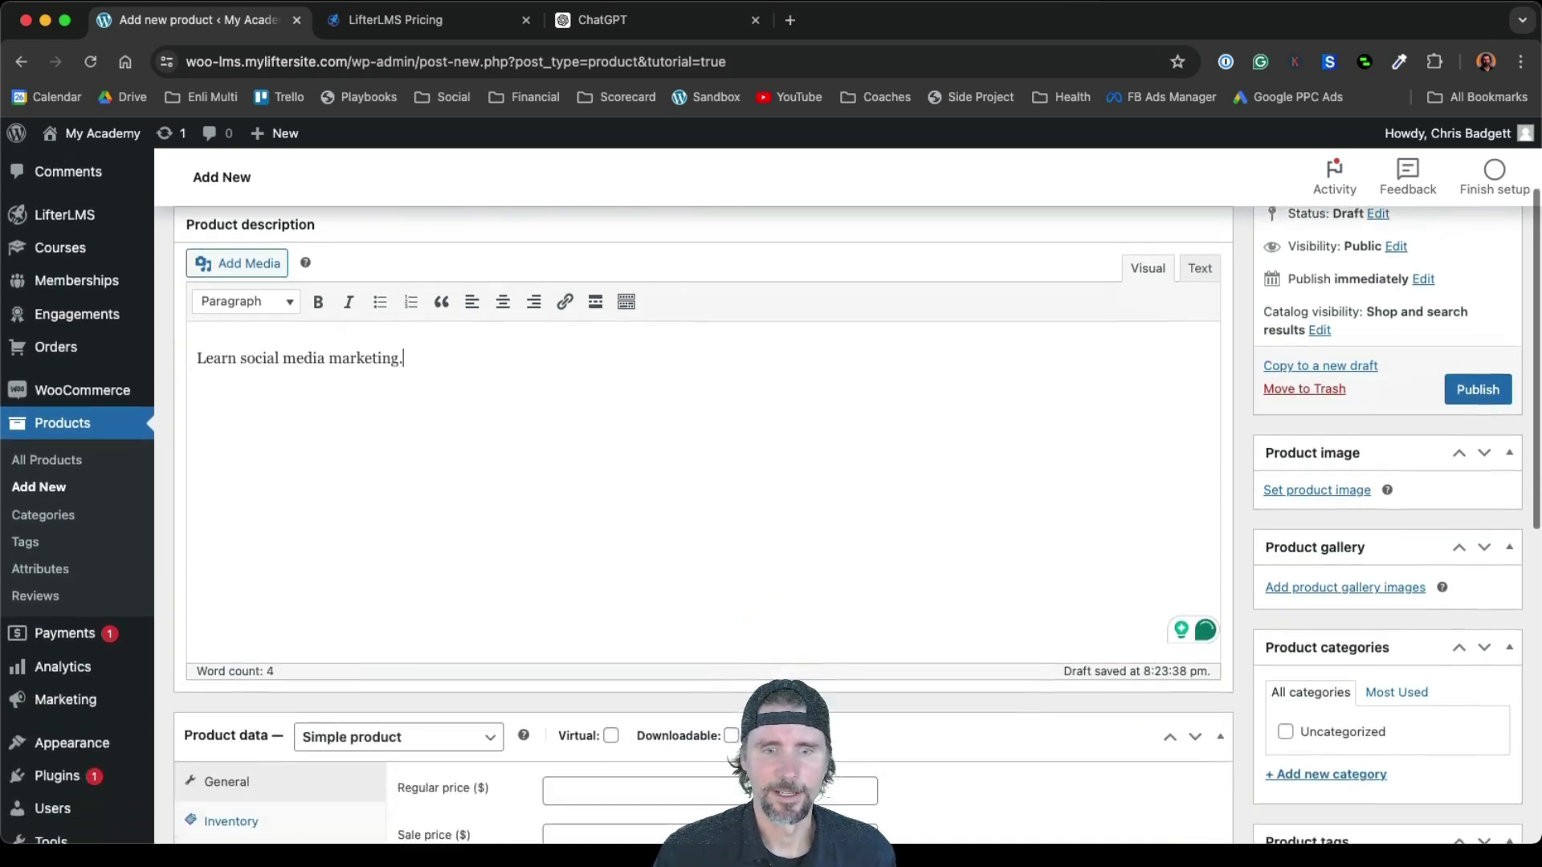
scroll(400, 426, down, 3)
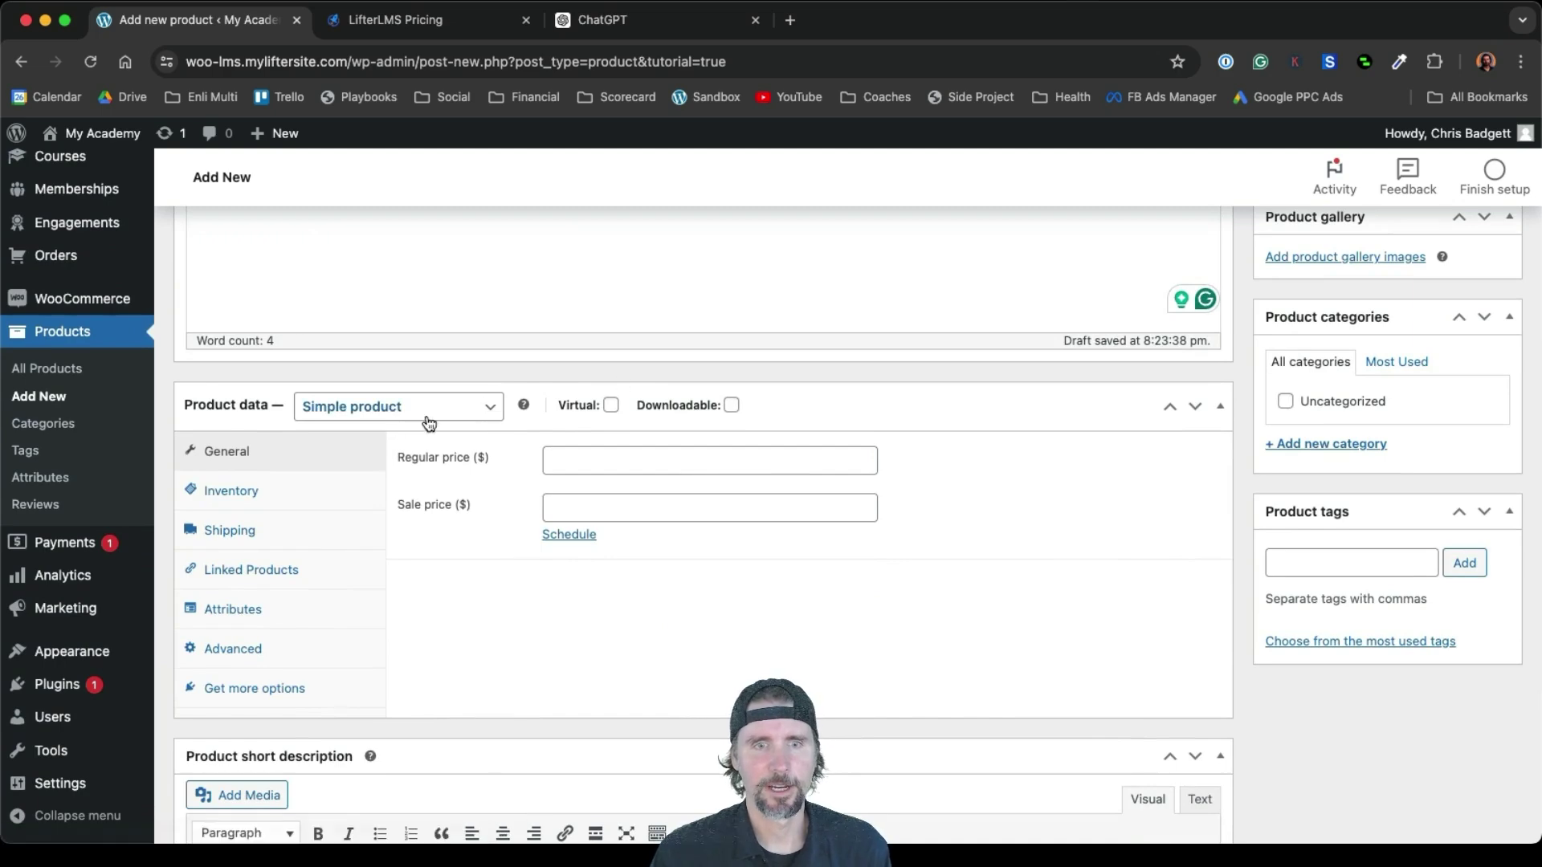
click(611, 406)
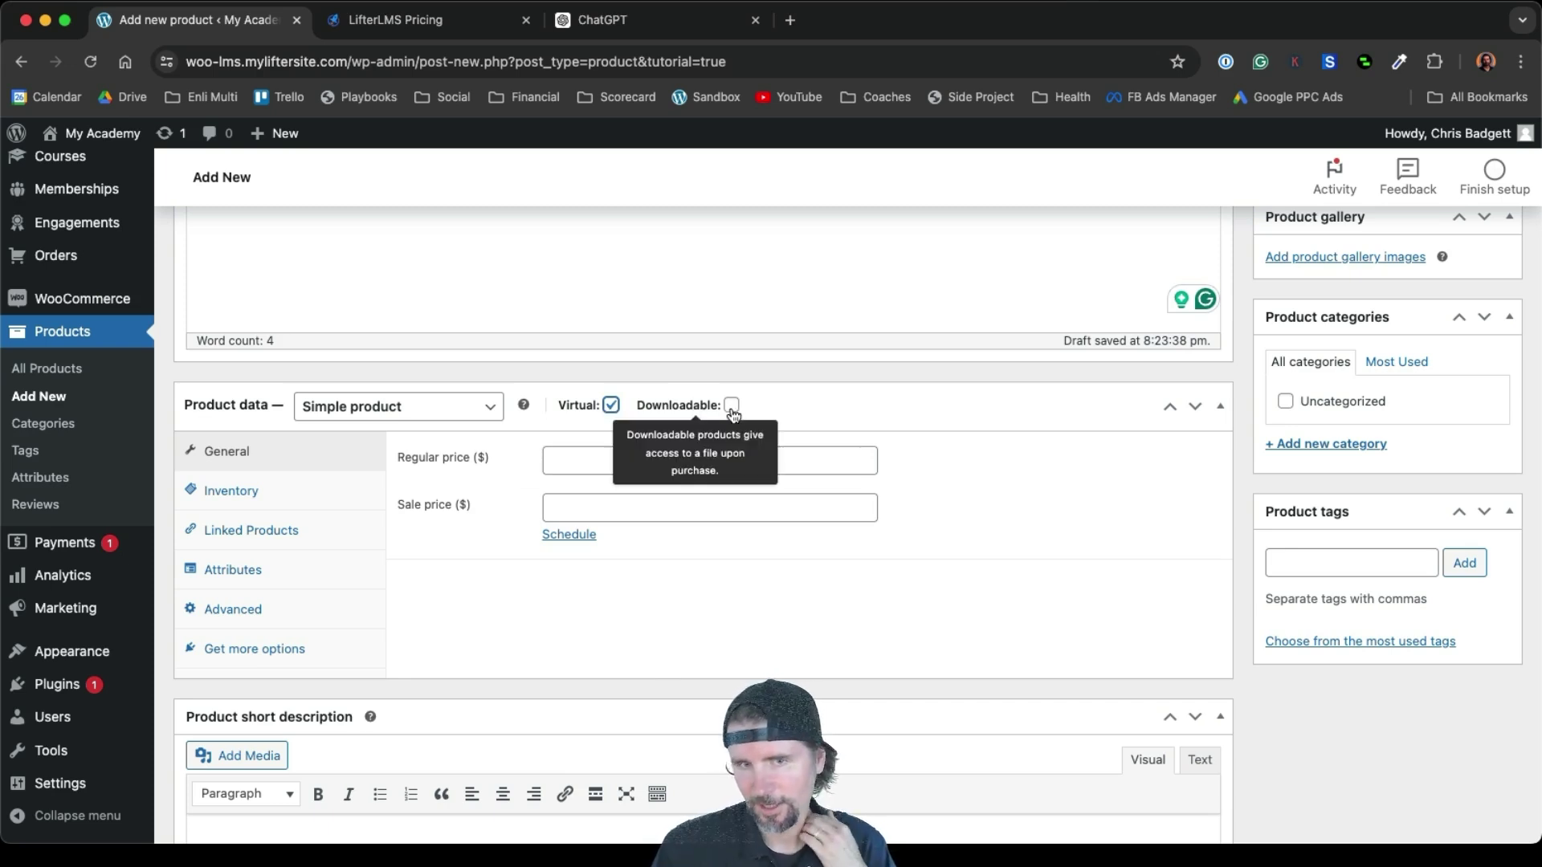
click(732, 406)
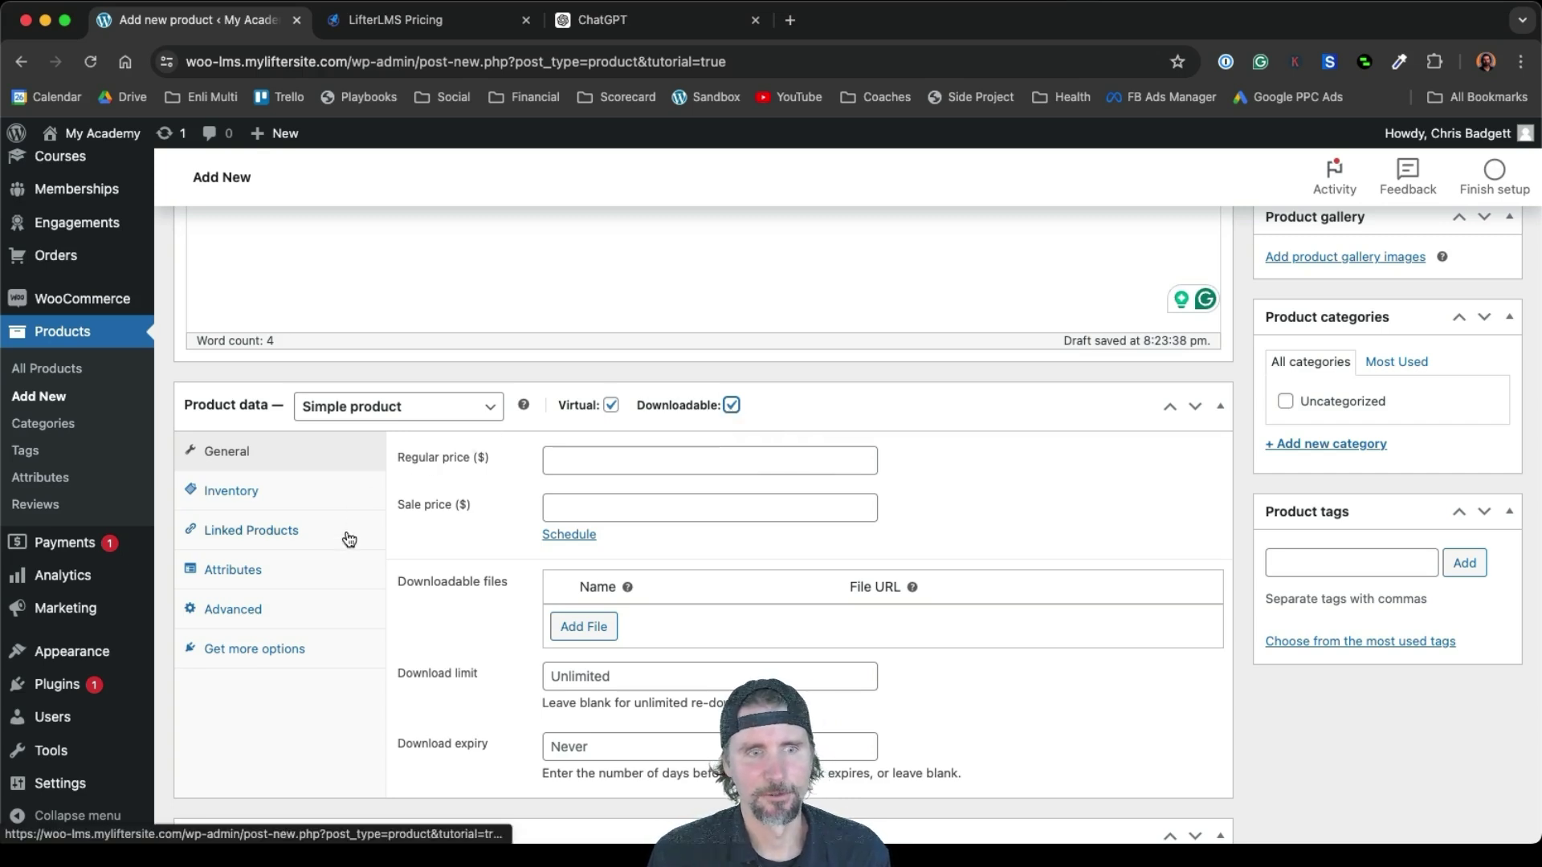
scroll(348, 538, down, 1)
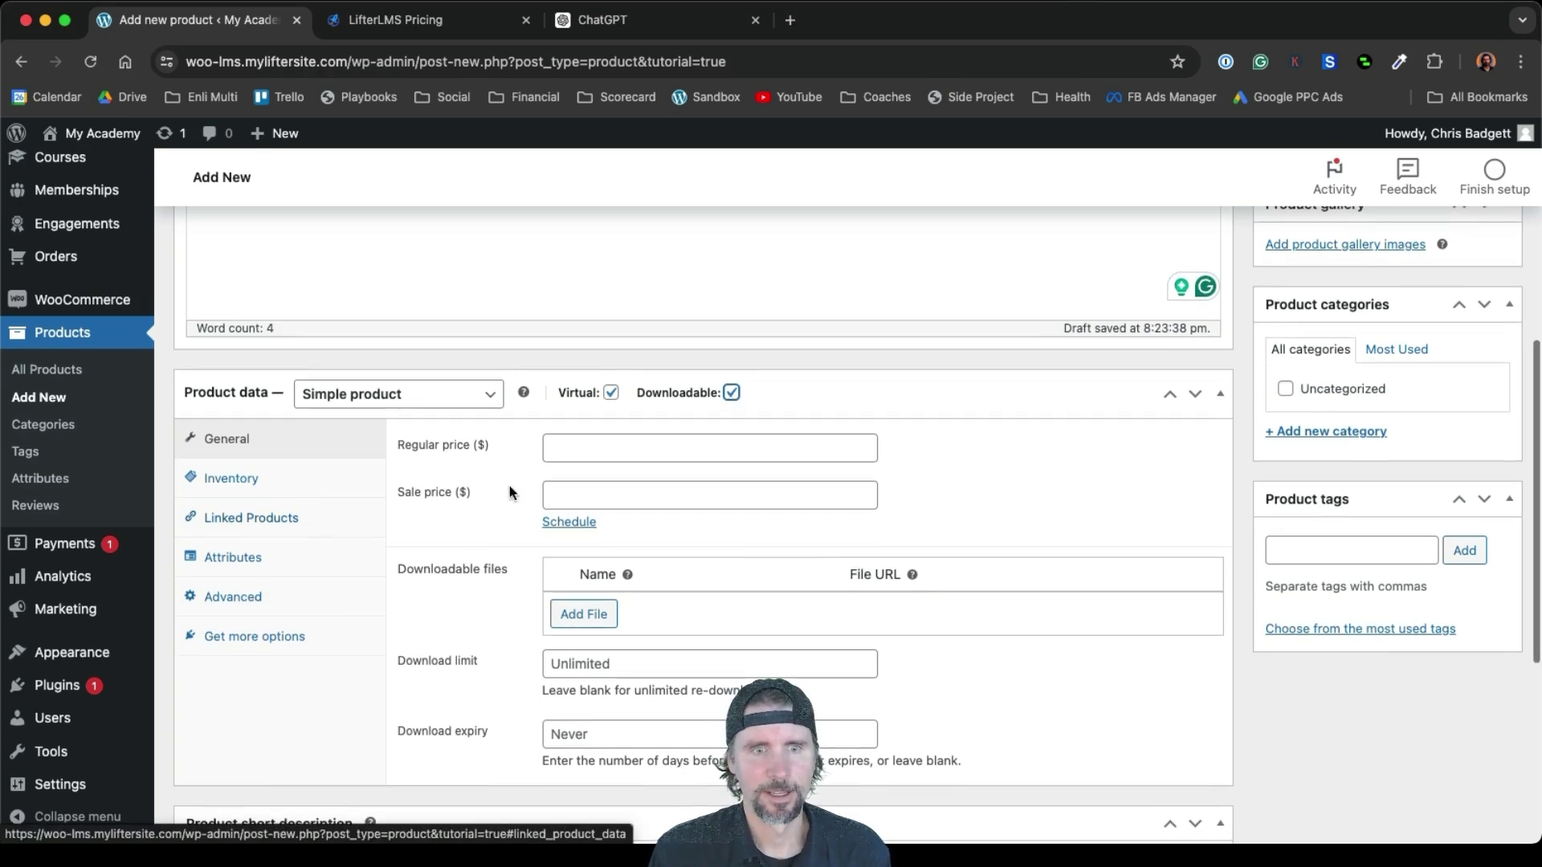
click(598, 451)
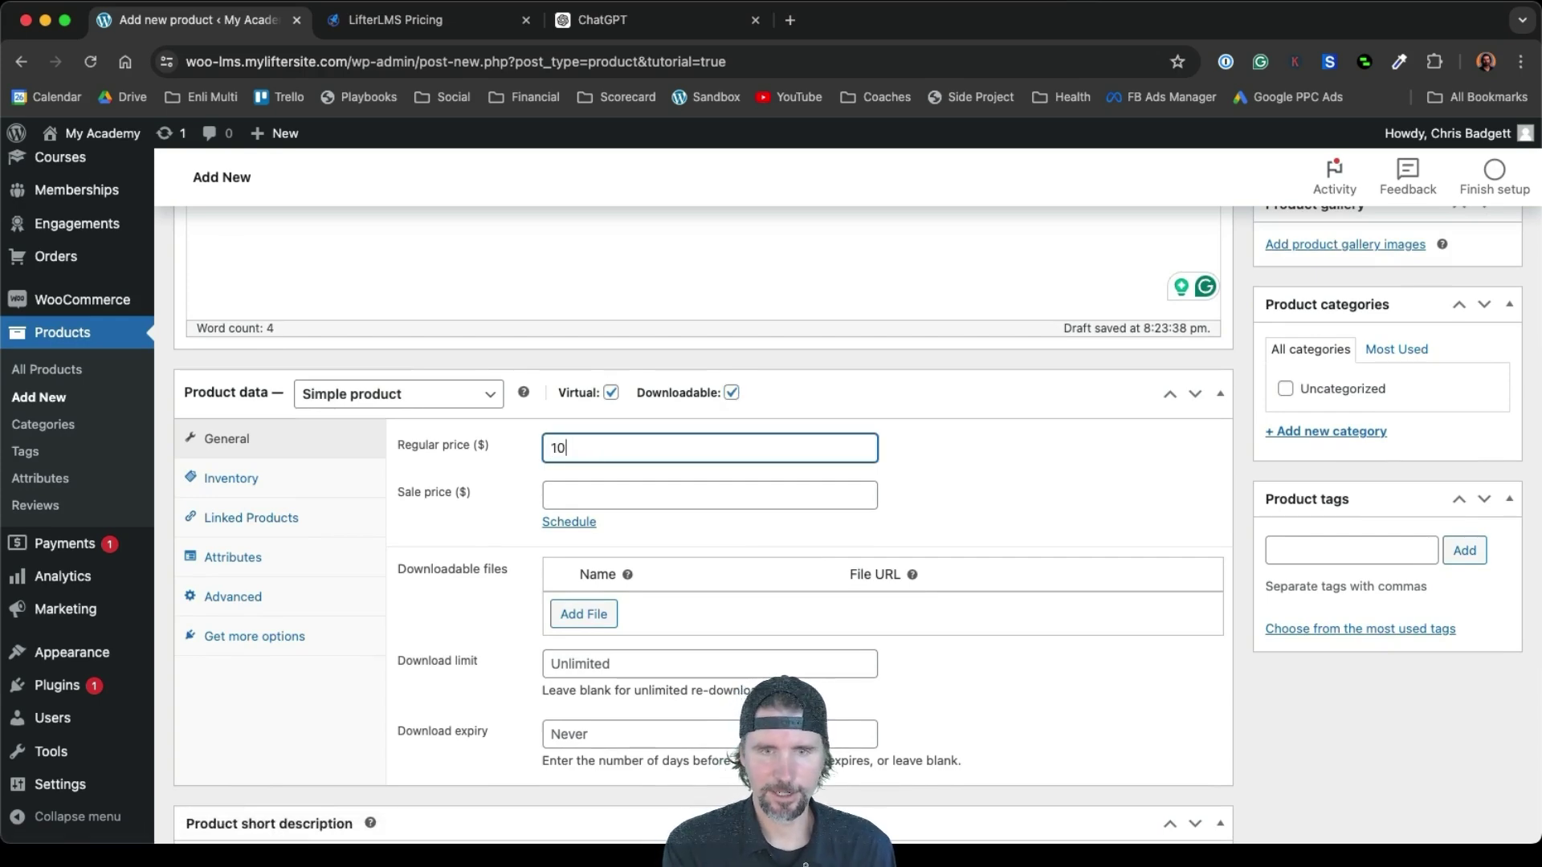
scroll(771, 496, up, 5)
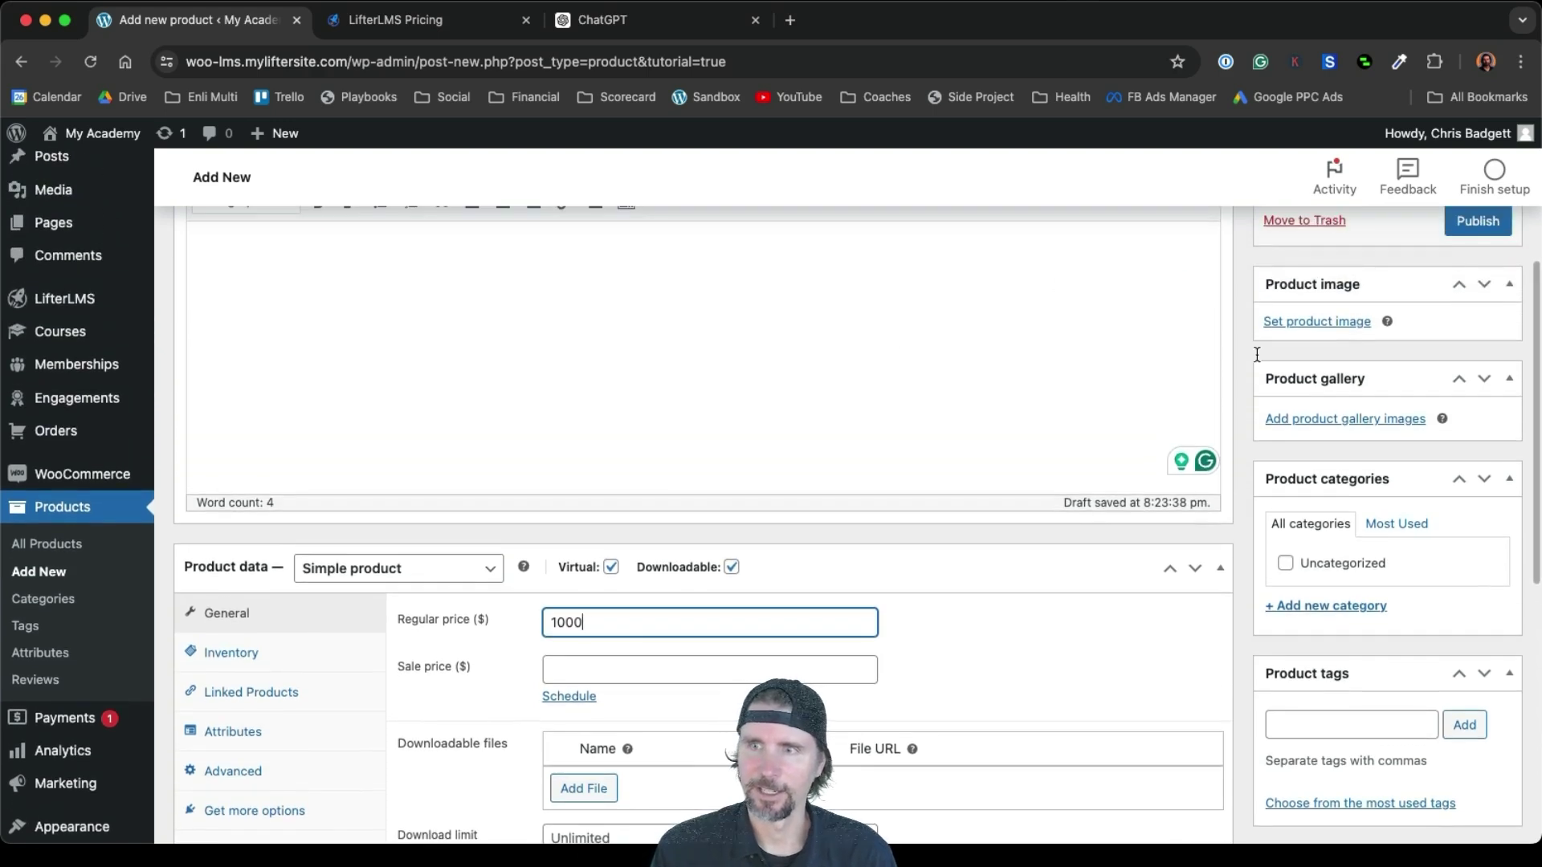
Set Social-Media-Marketing.jpg as the product image and publish the product
click(1317, 323)
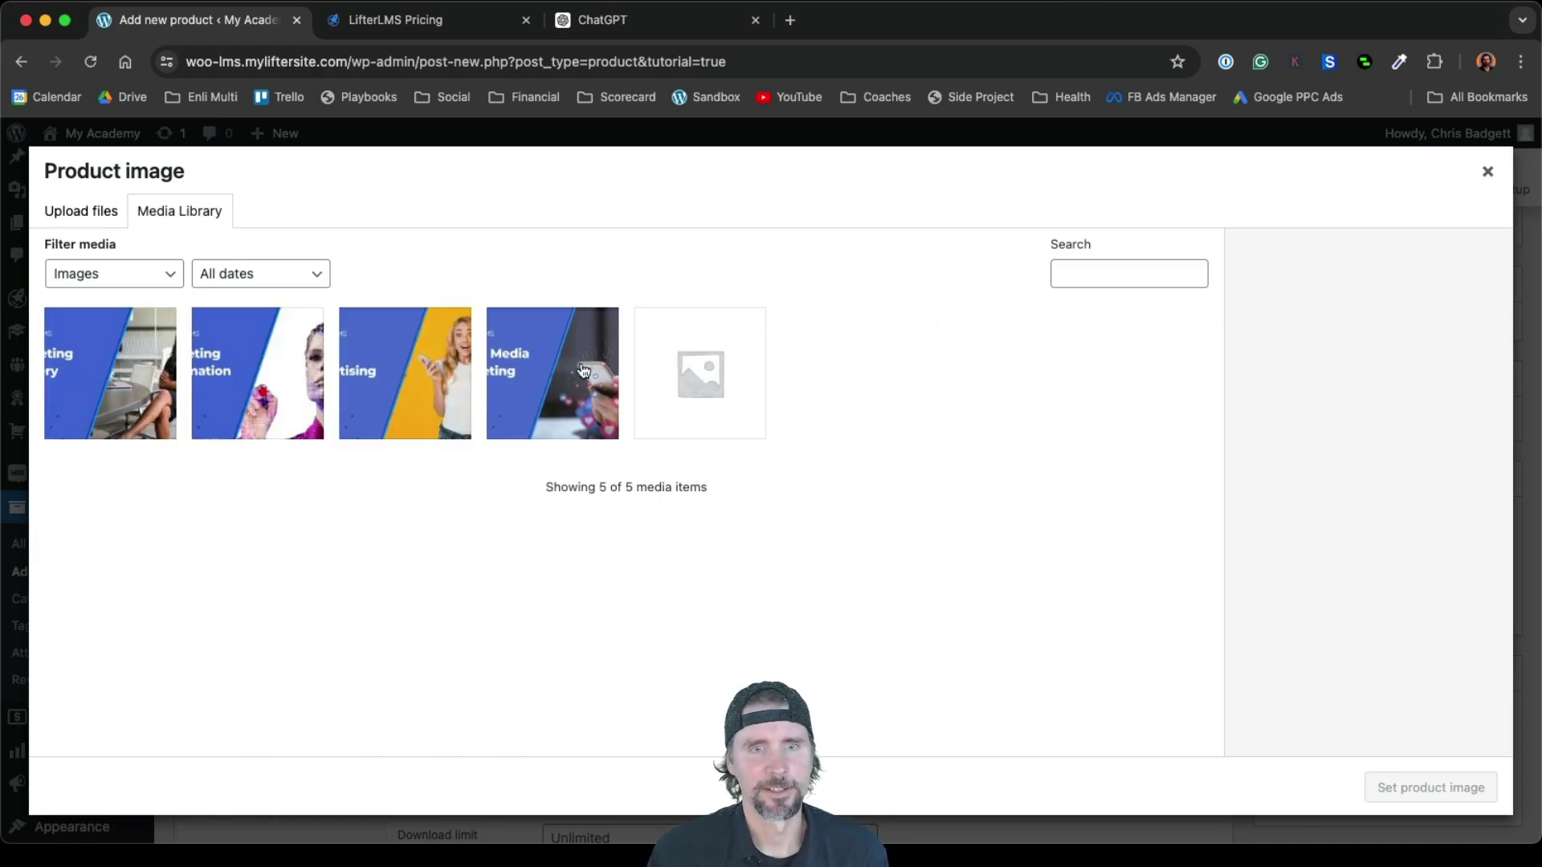
click(584, 370)
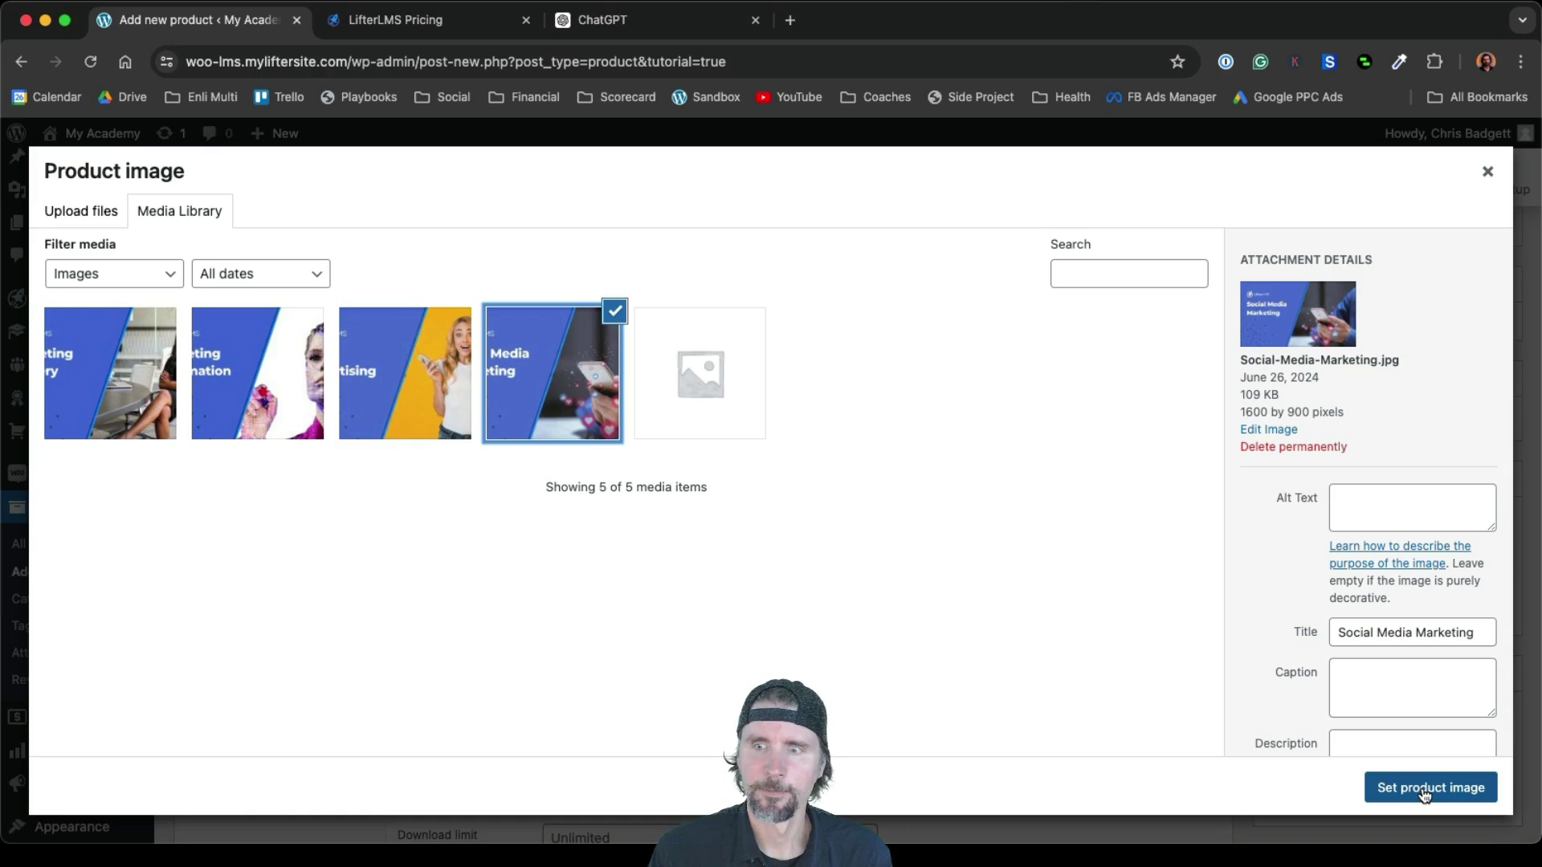
click(1427, 791)
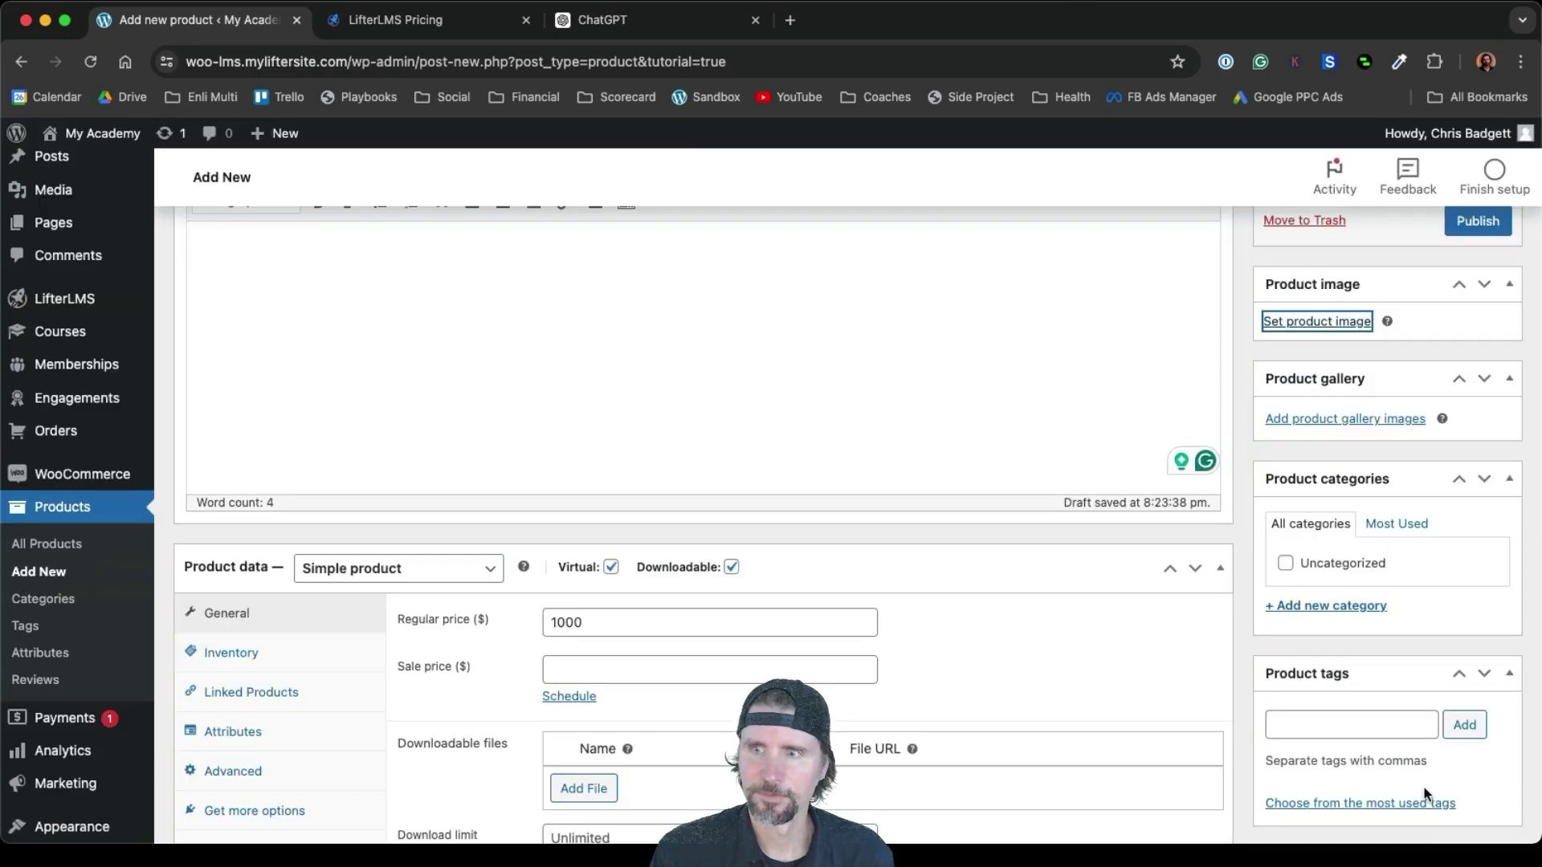
click(1476, 220)
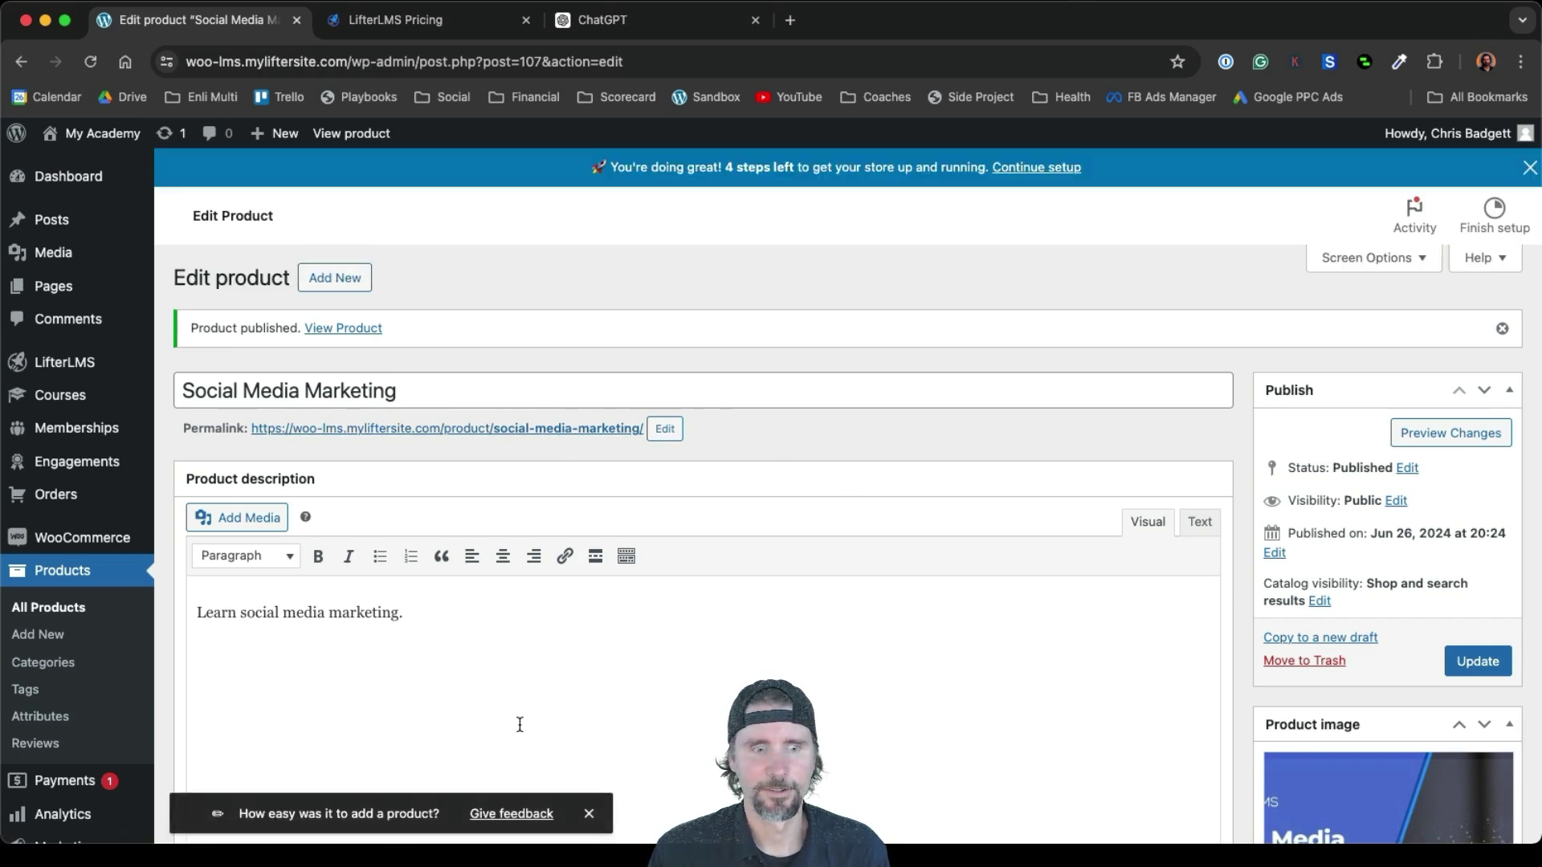
View the live Social Media Marketing product page, then open the site's Course Catalog
click(524, 436)
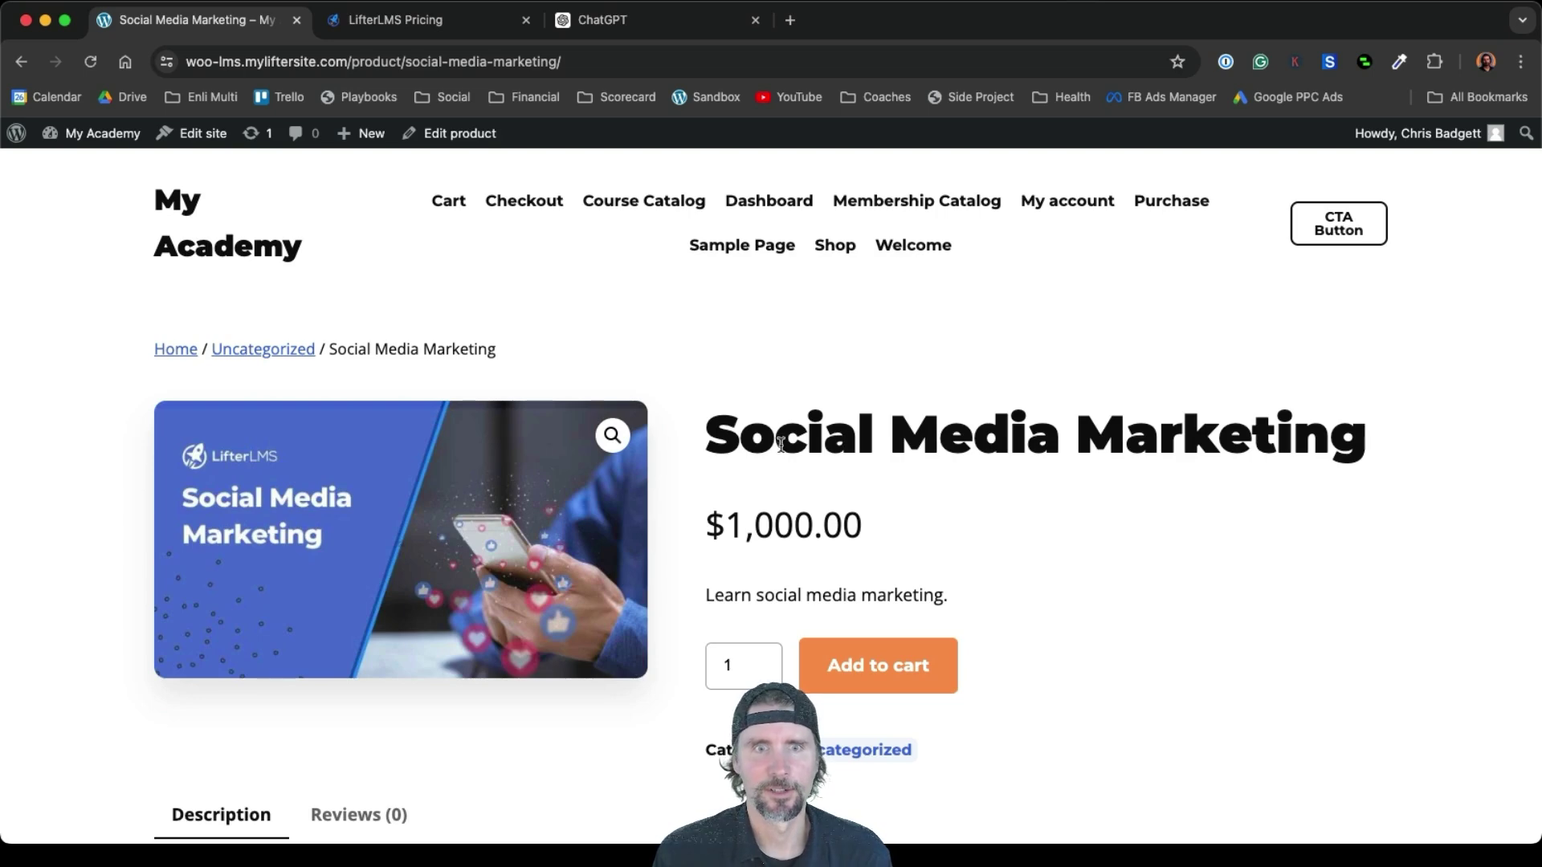
click(644, 207)
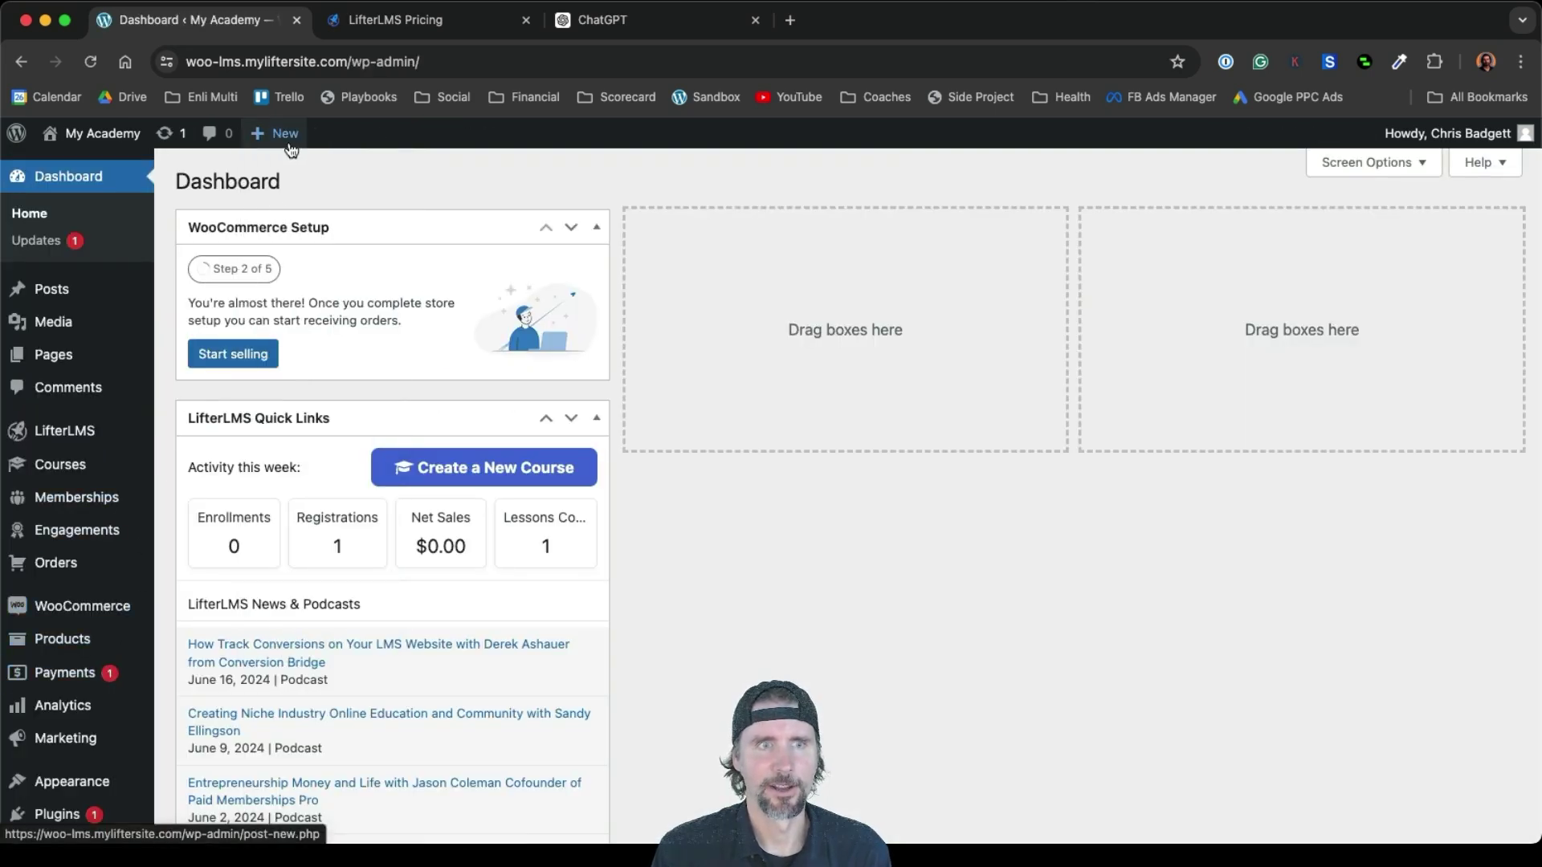
Start a new product titled 'Paid Advertising' with the description 'Learn Paid Advertising'
mouse_move(289, 135)
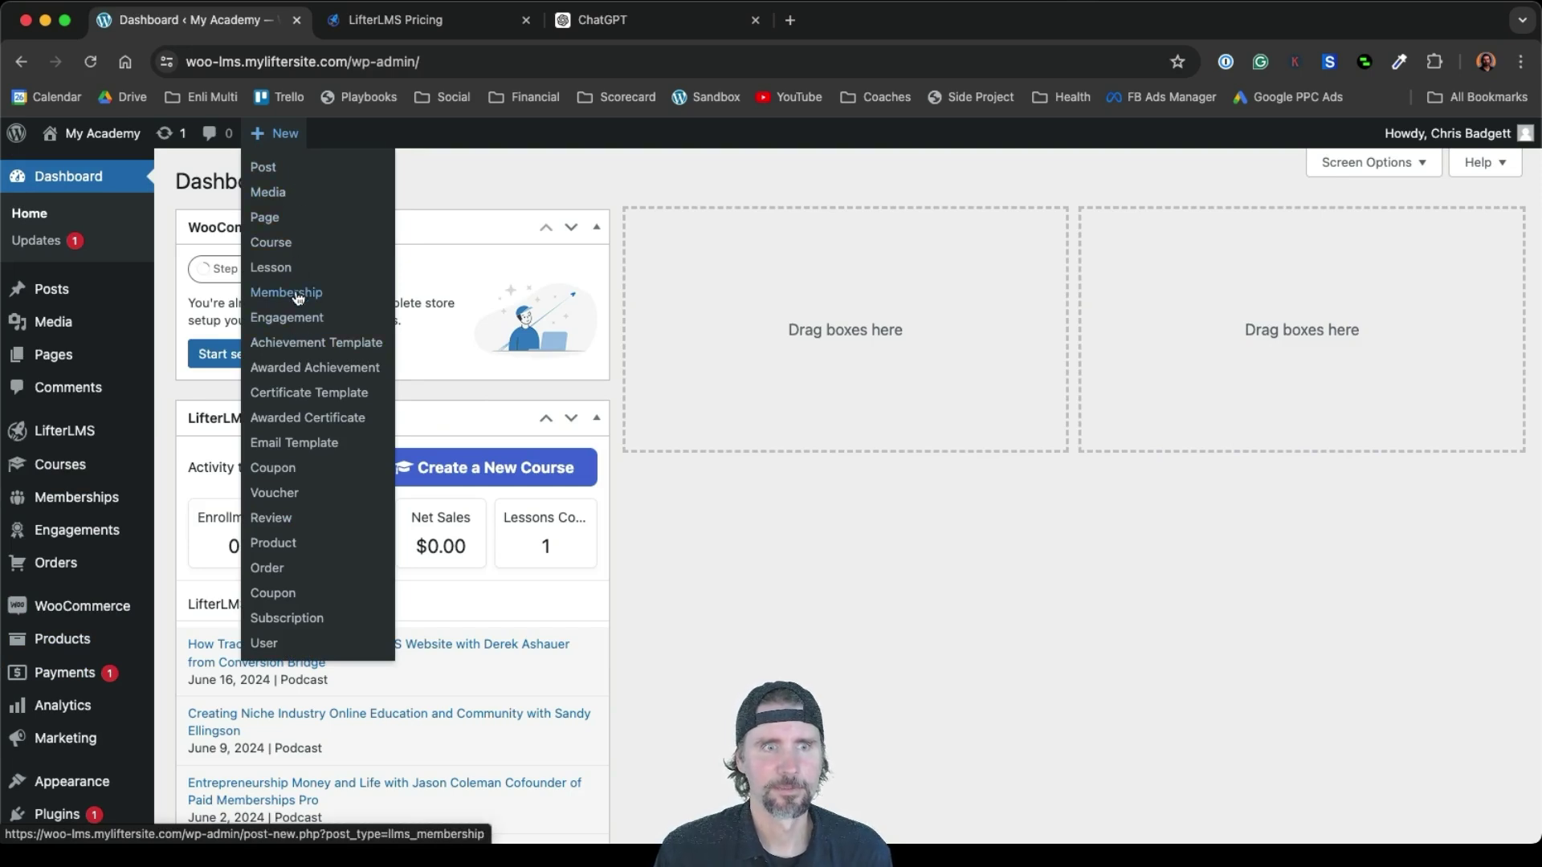
click(293, 547)
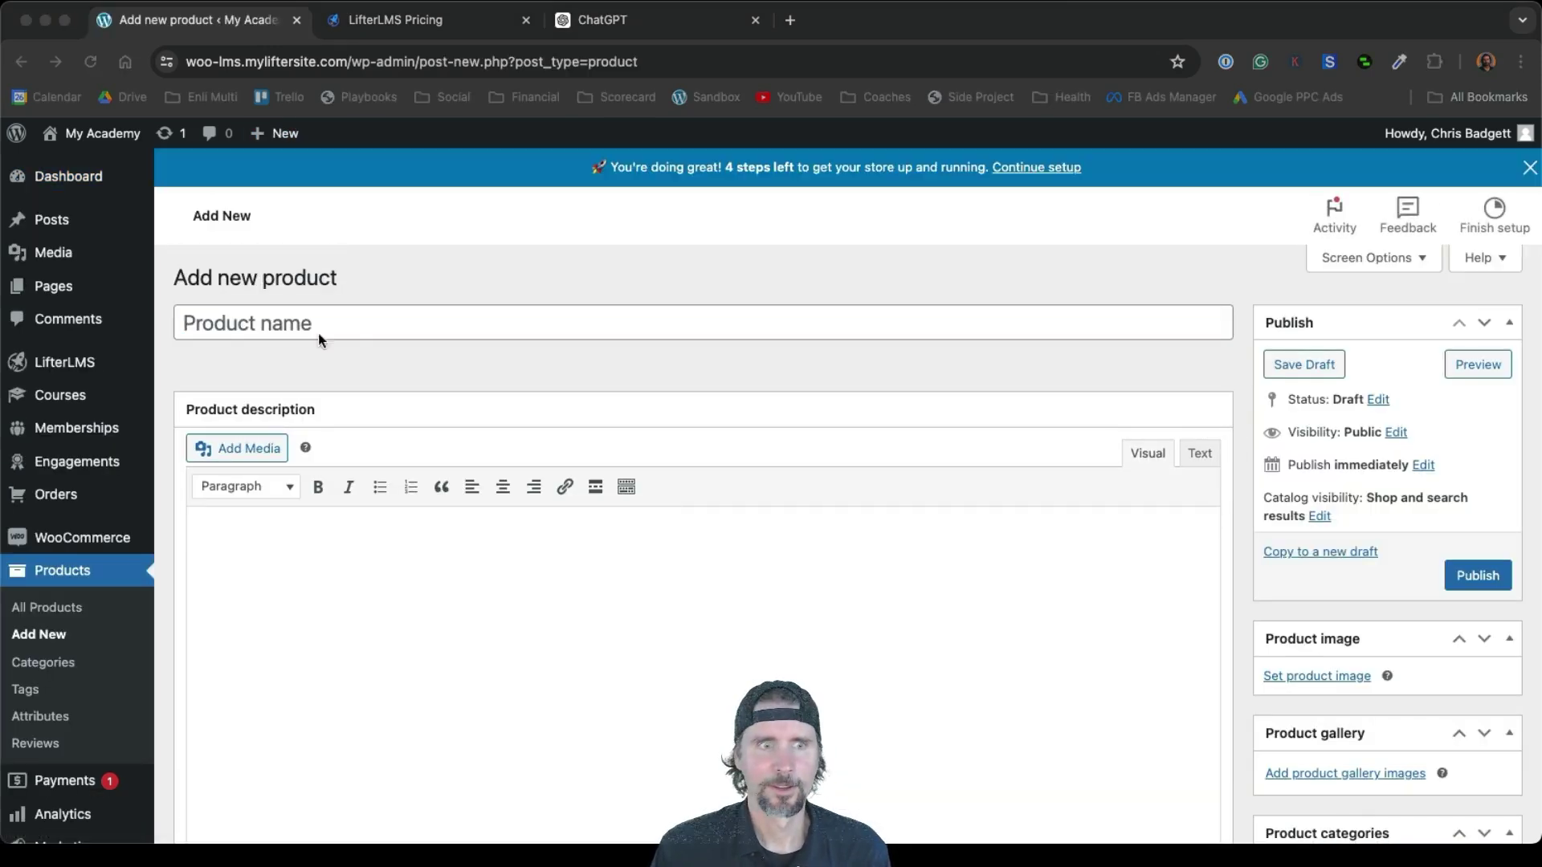
click(278, 324)
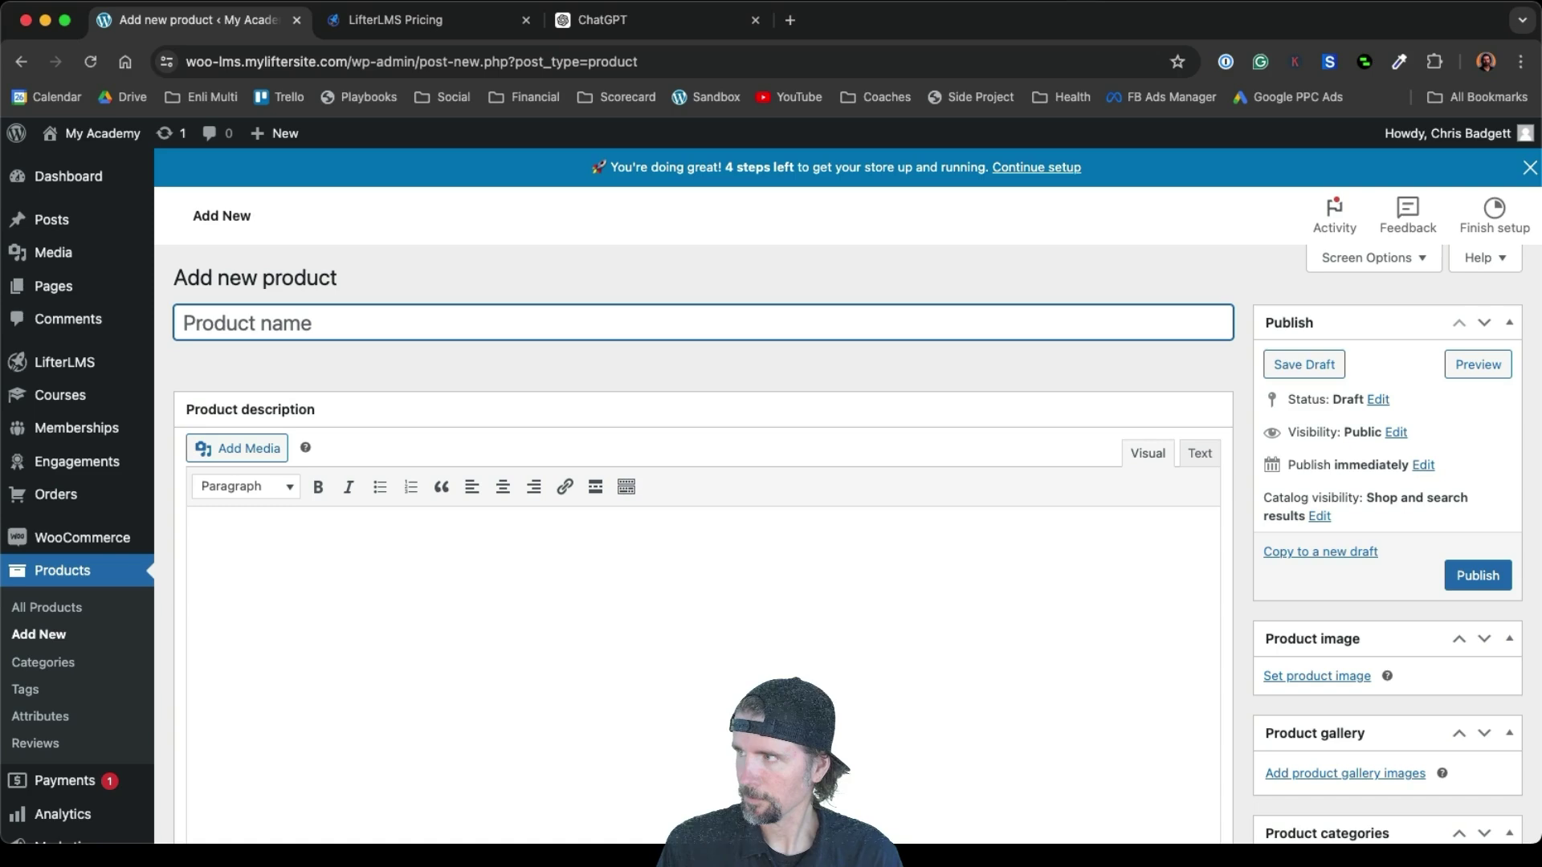
key(super+Tab)
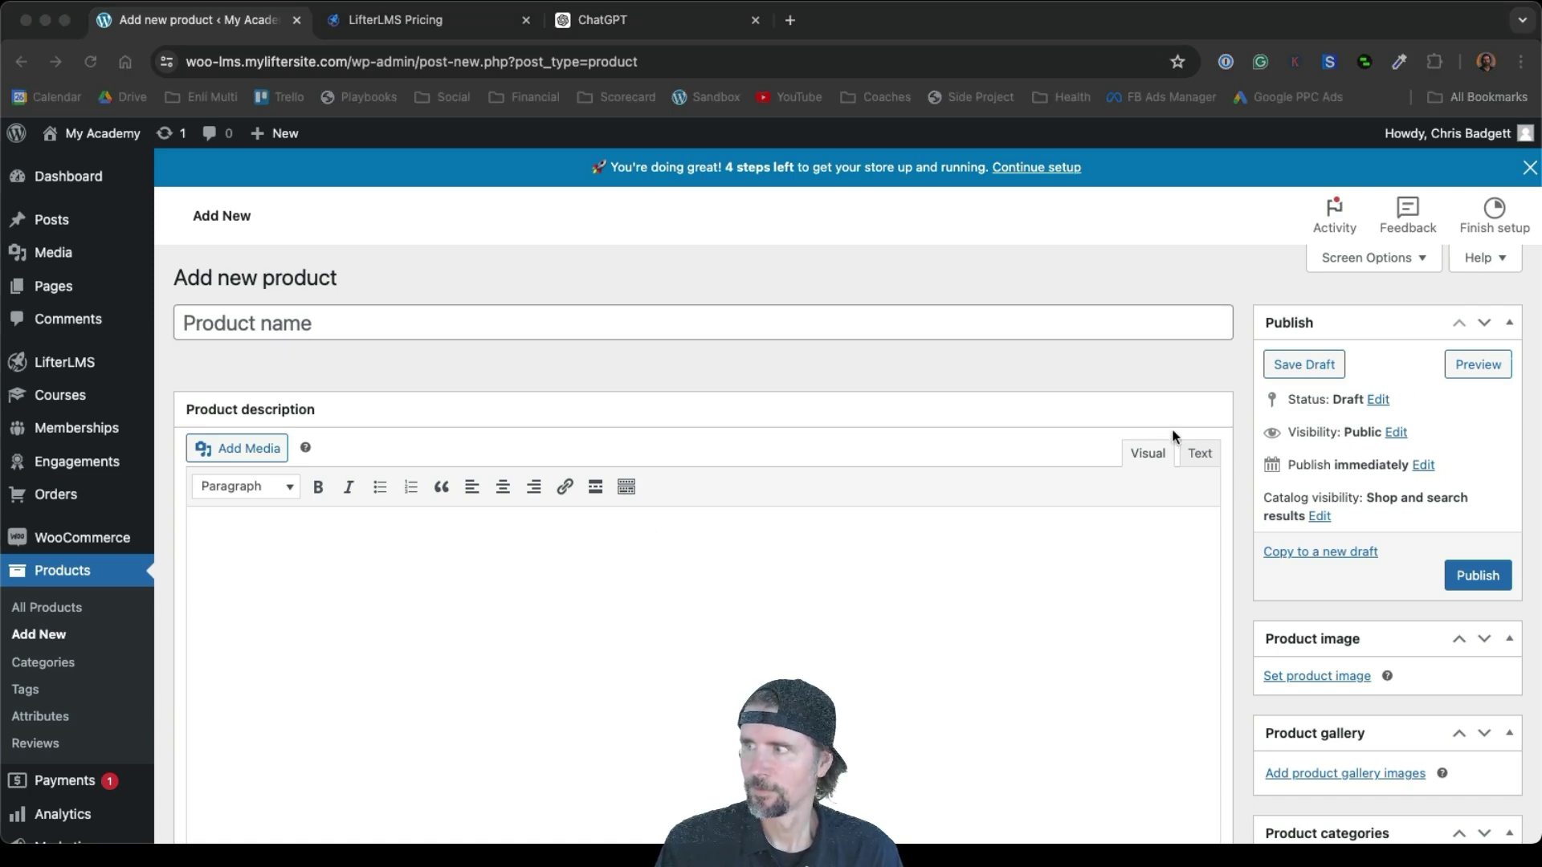
click(191, 331)
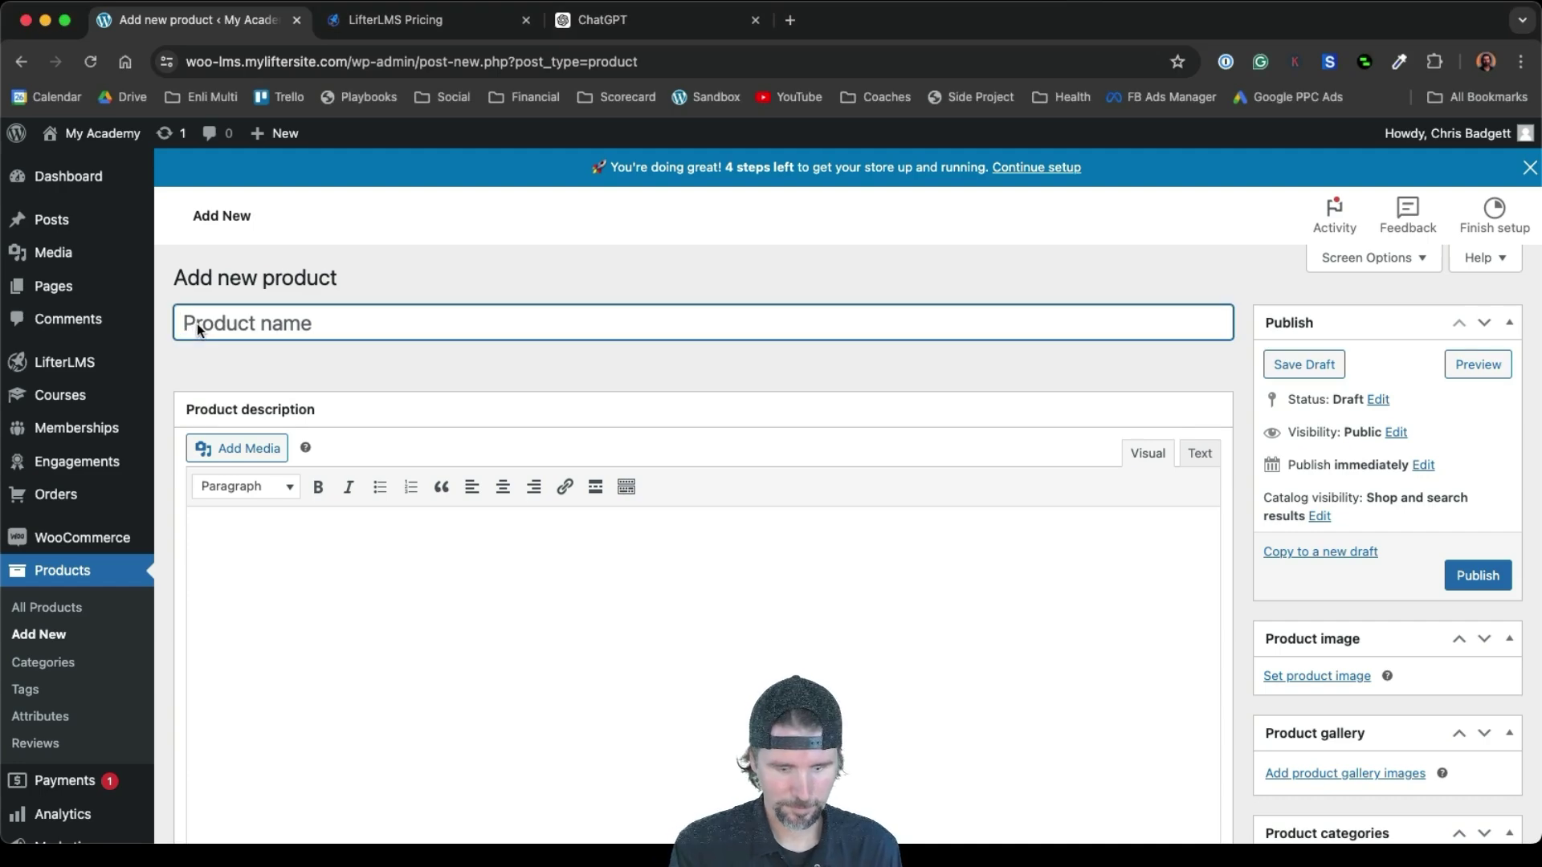
text(Paid Adve)
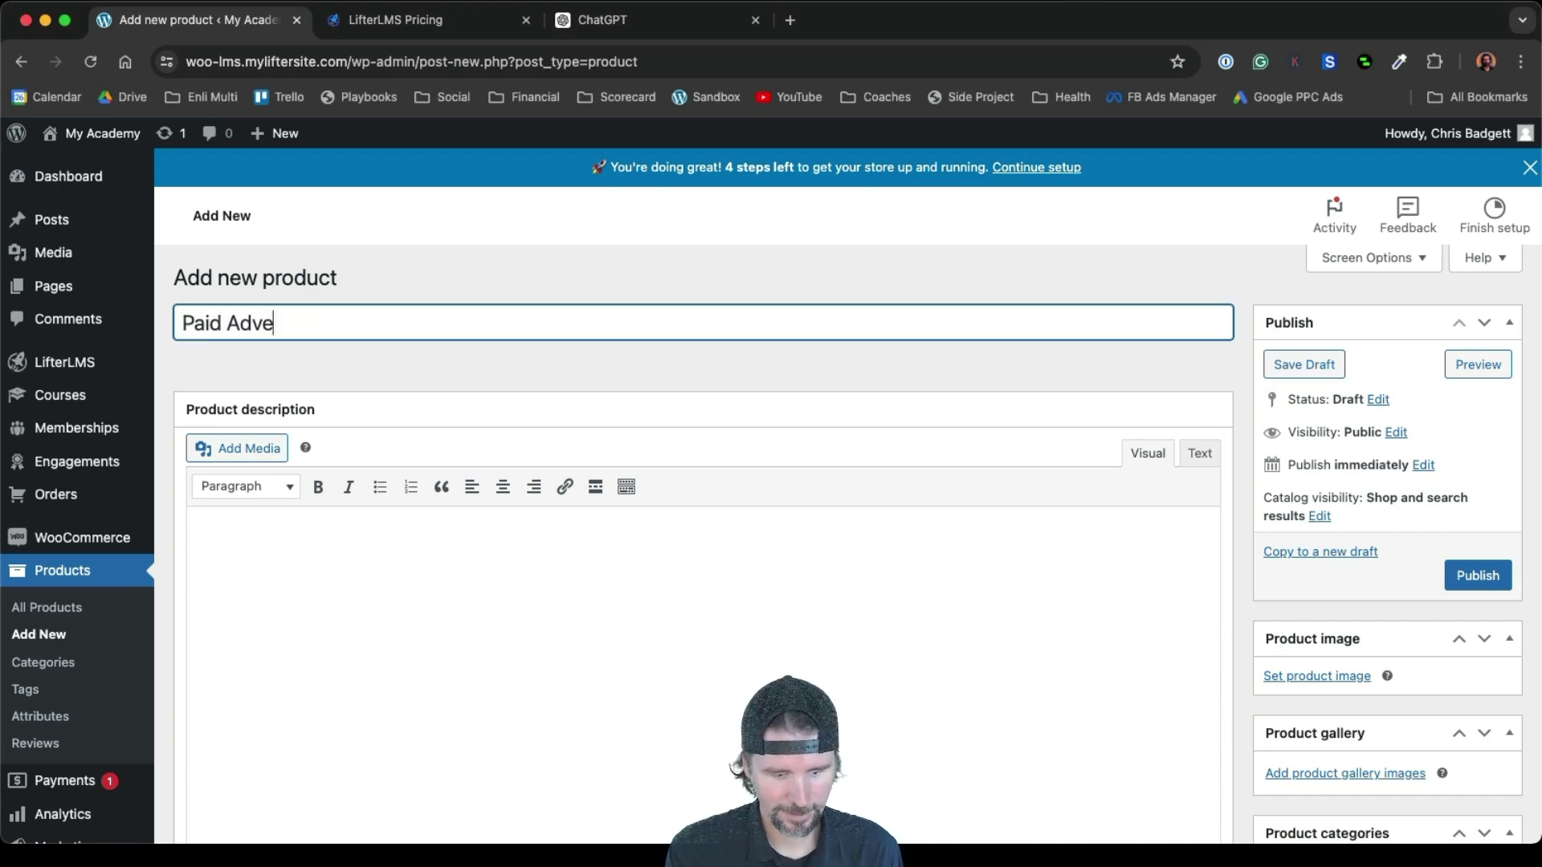
text(rtising)
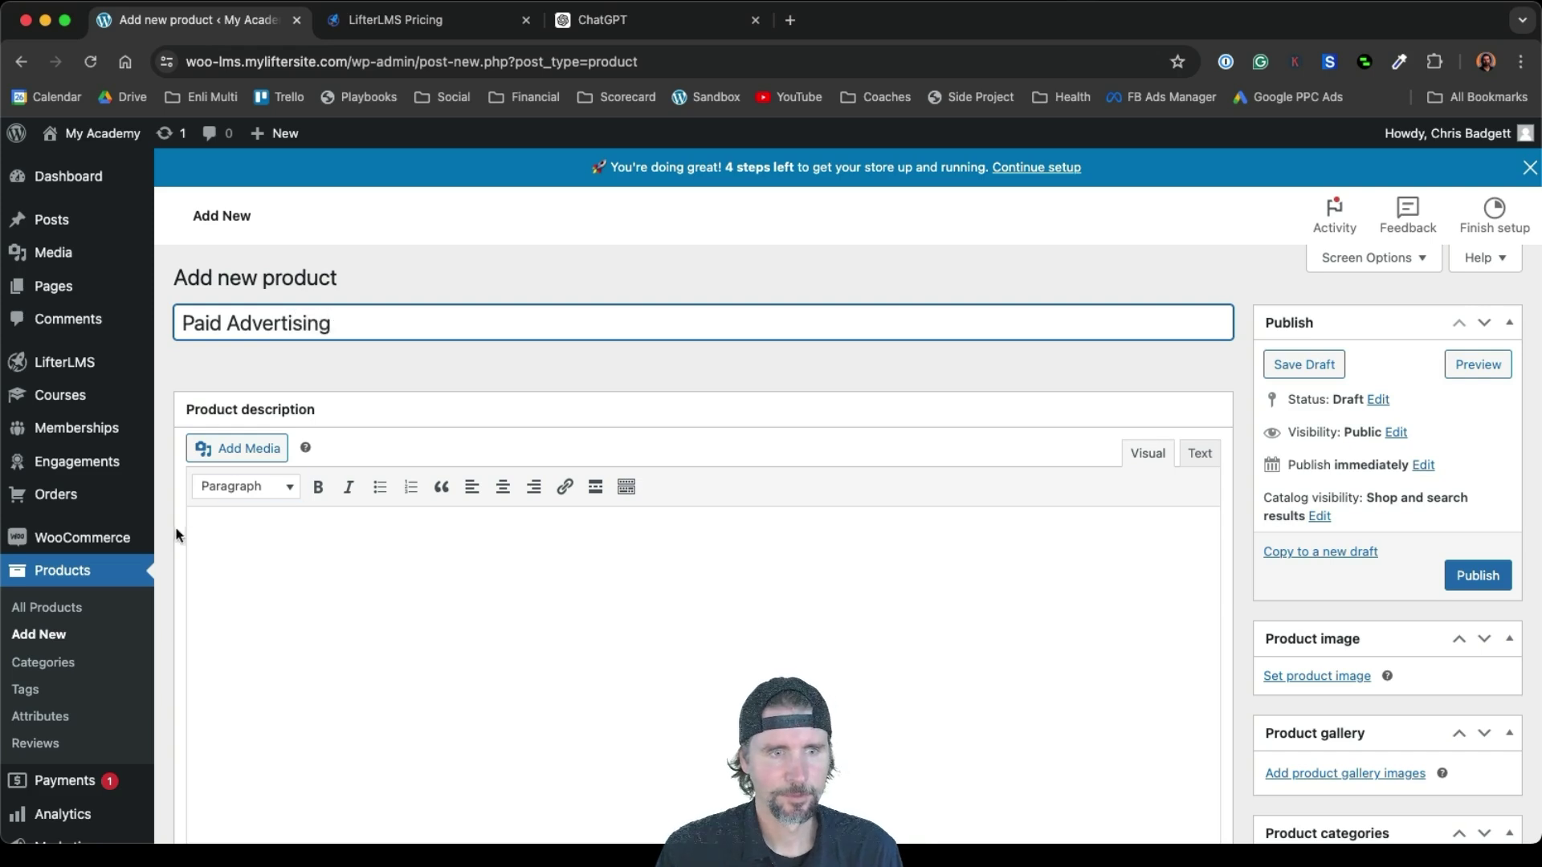
click(208, 540)
text(Learn )
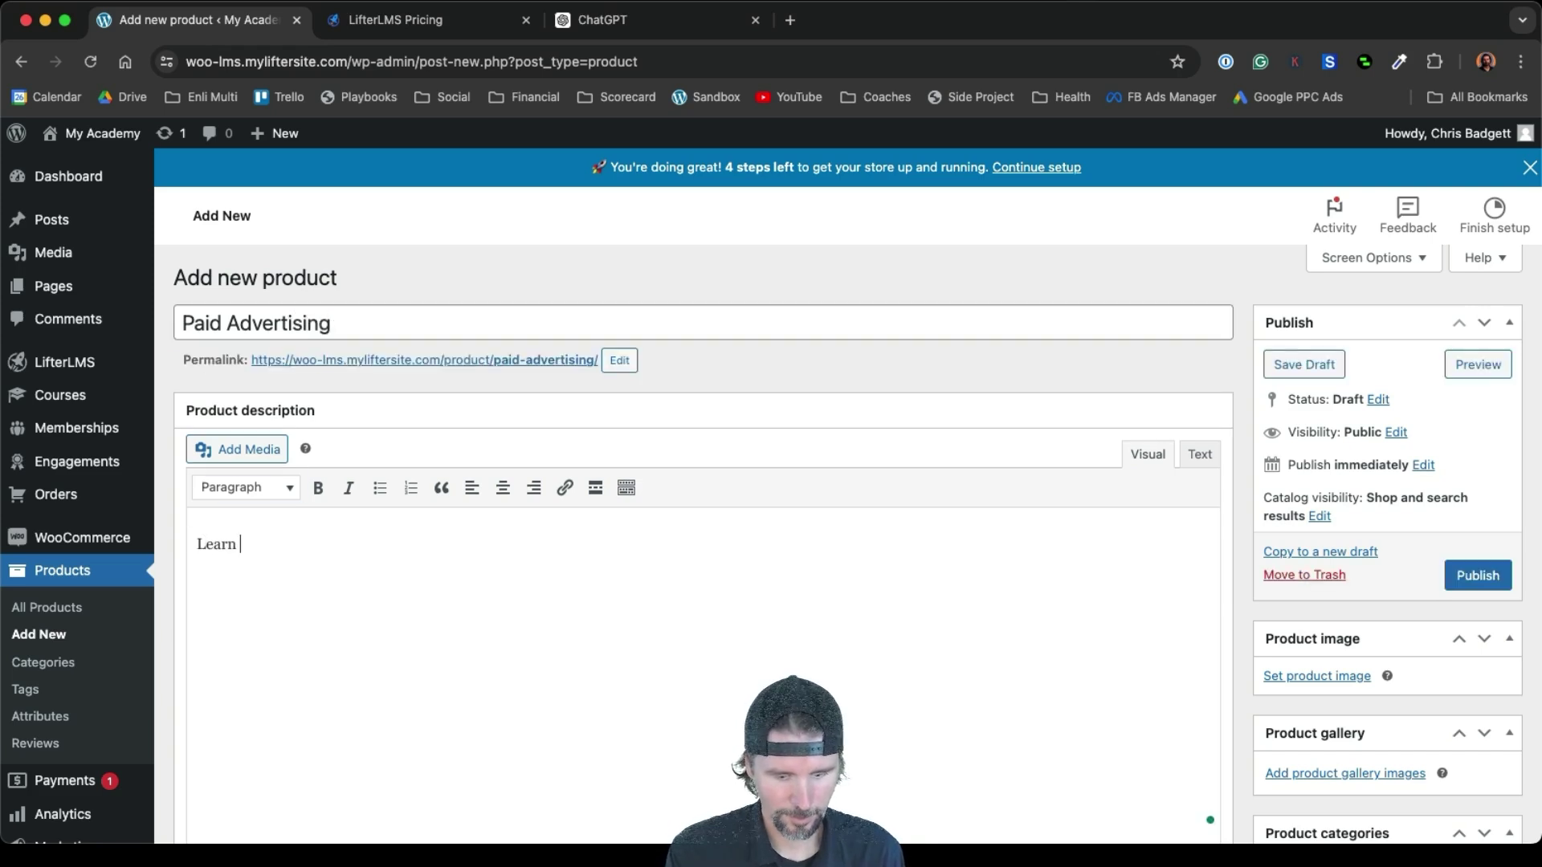
text(Paid Advertising.)
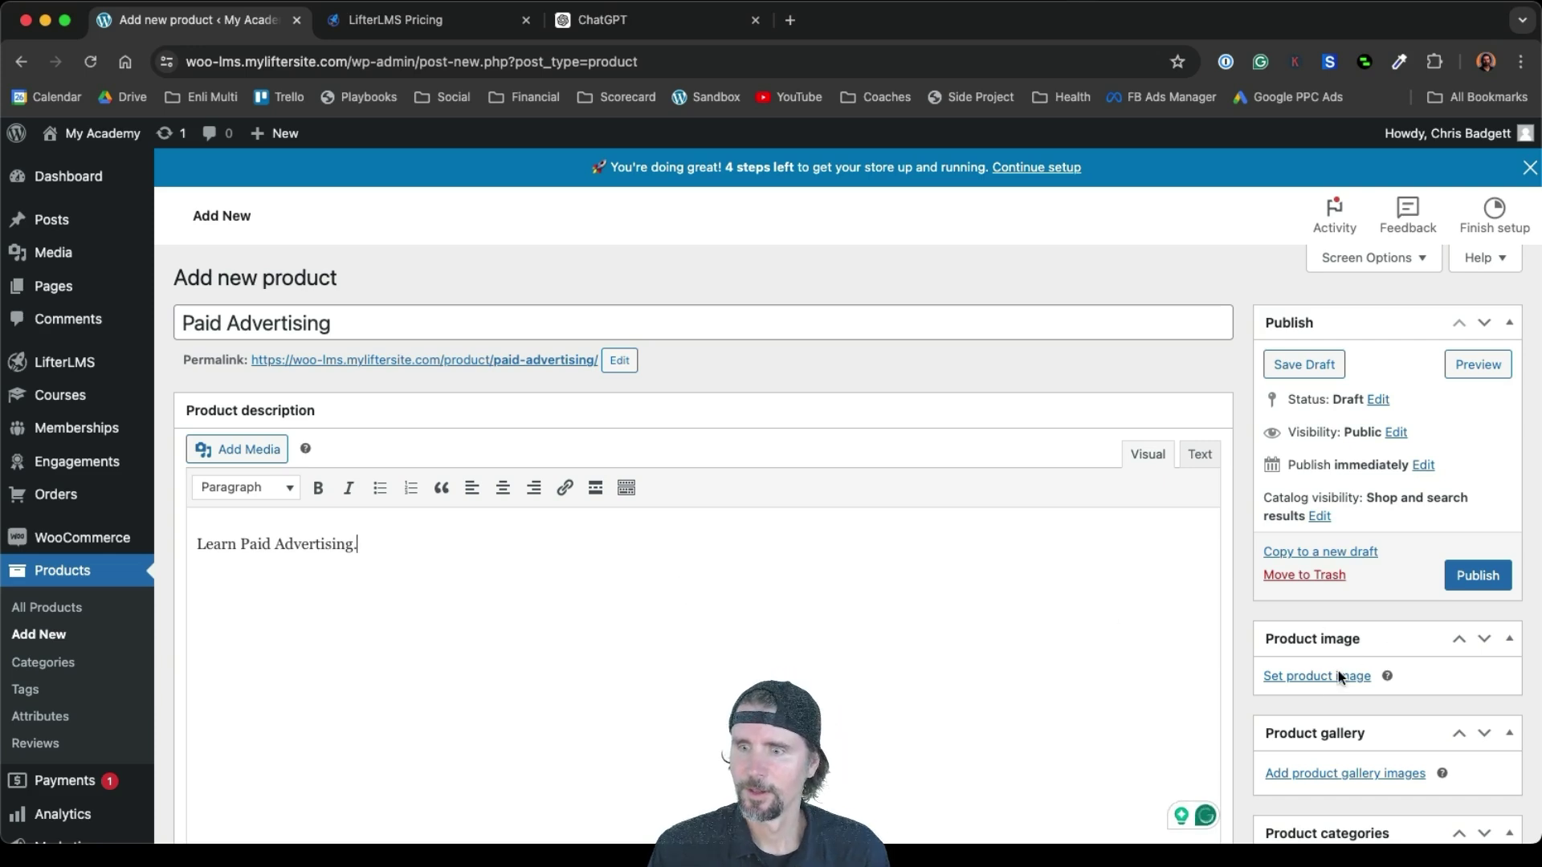
Add the advertising course image, make it virtual and downloadable at 1000, and publish
click(1329, 675)
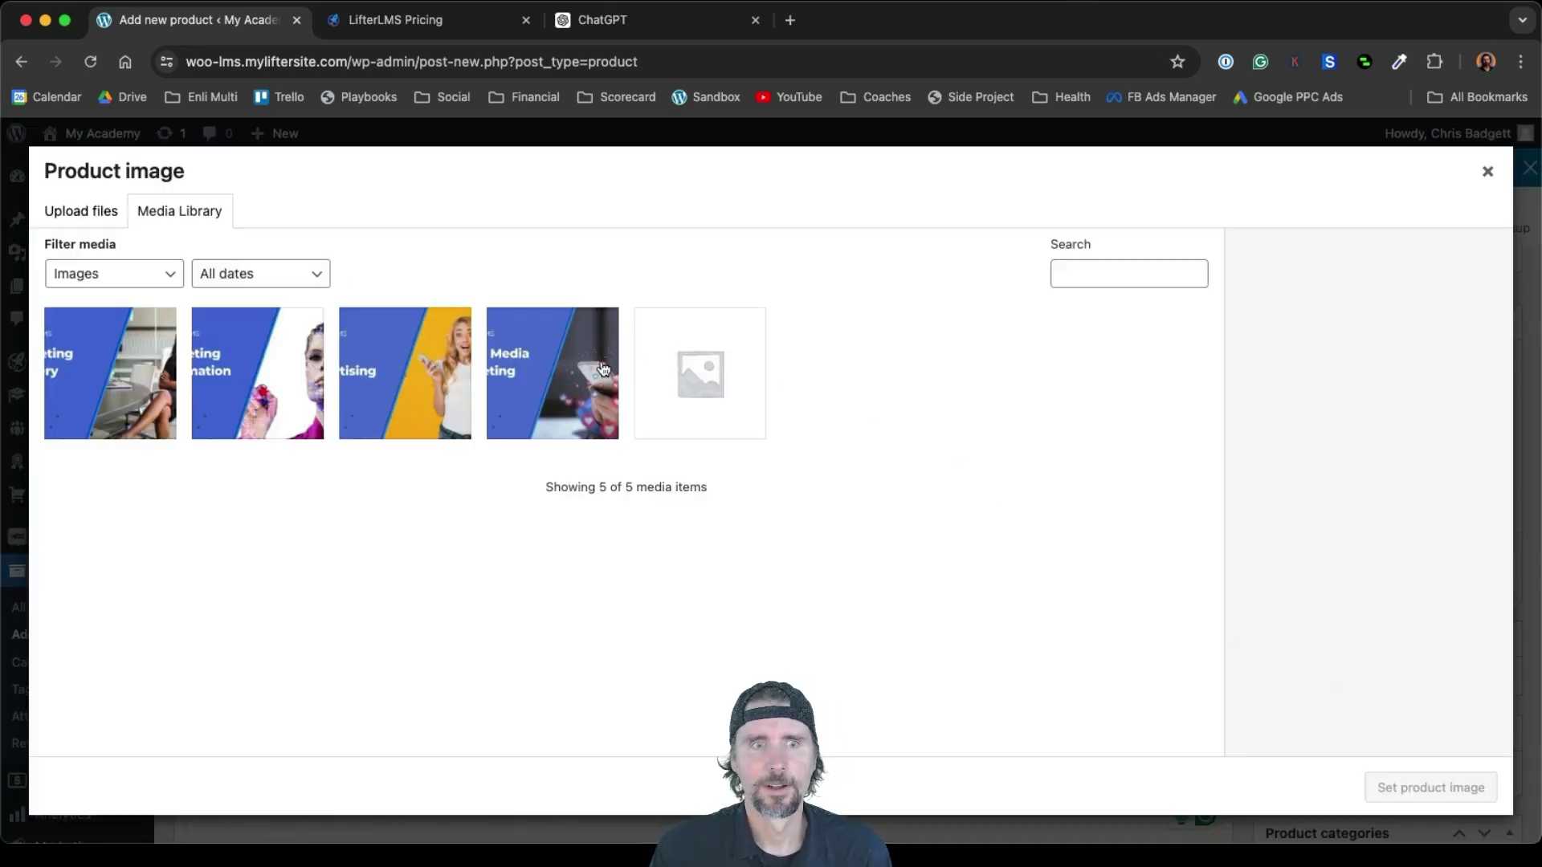
click(353, 384)
click(1411, 791)
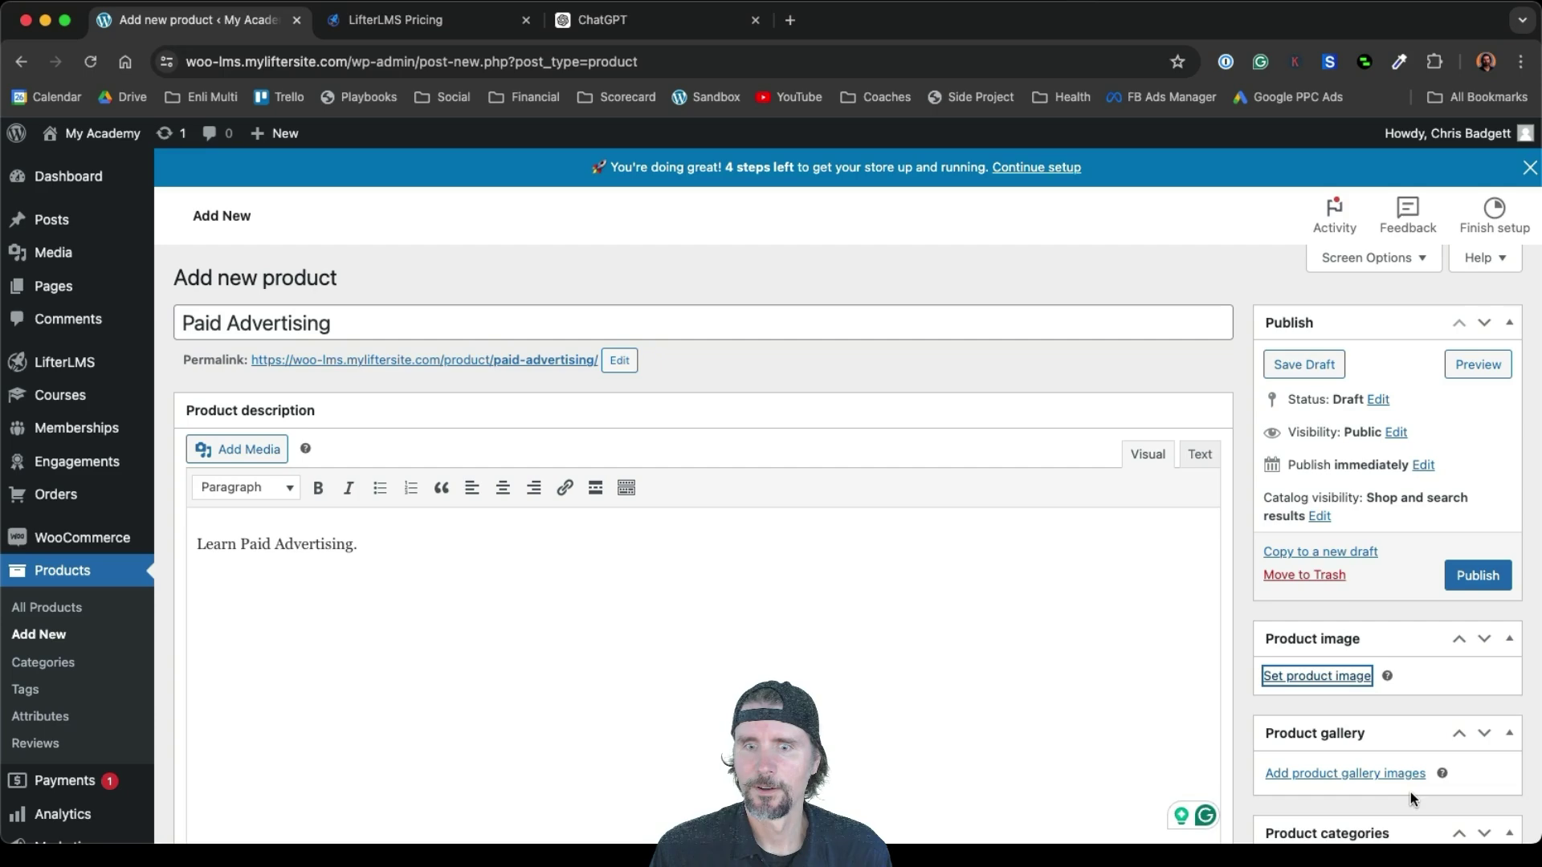
scroll(911, 663, down, 10)
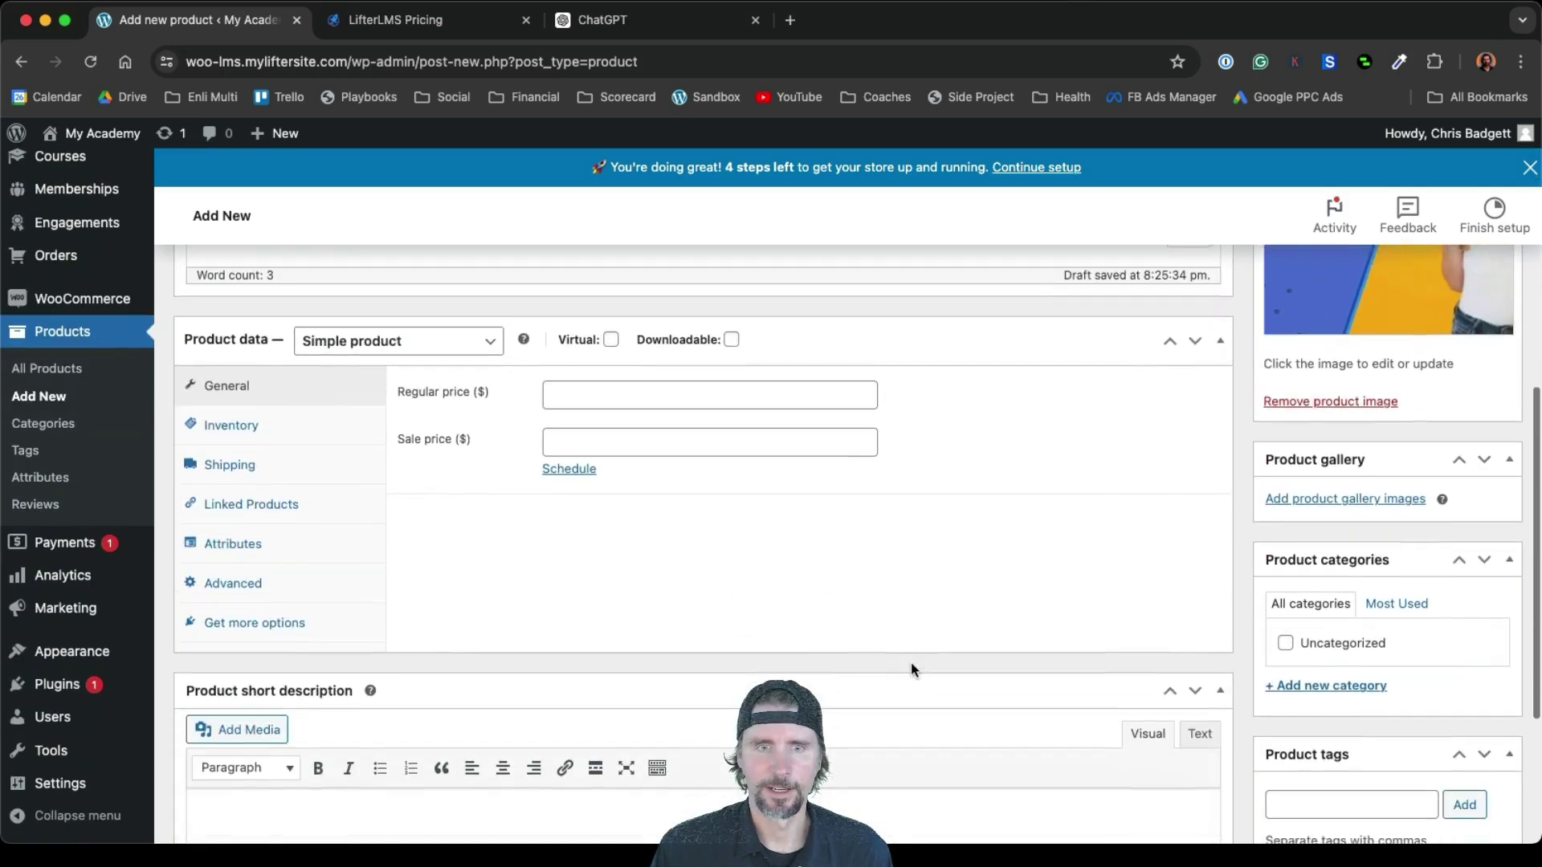
click(611, 324)
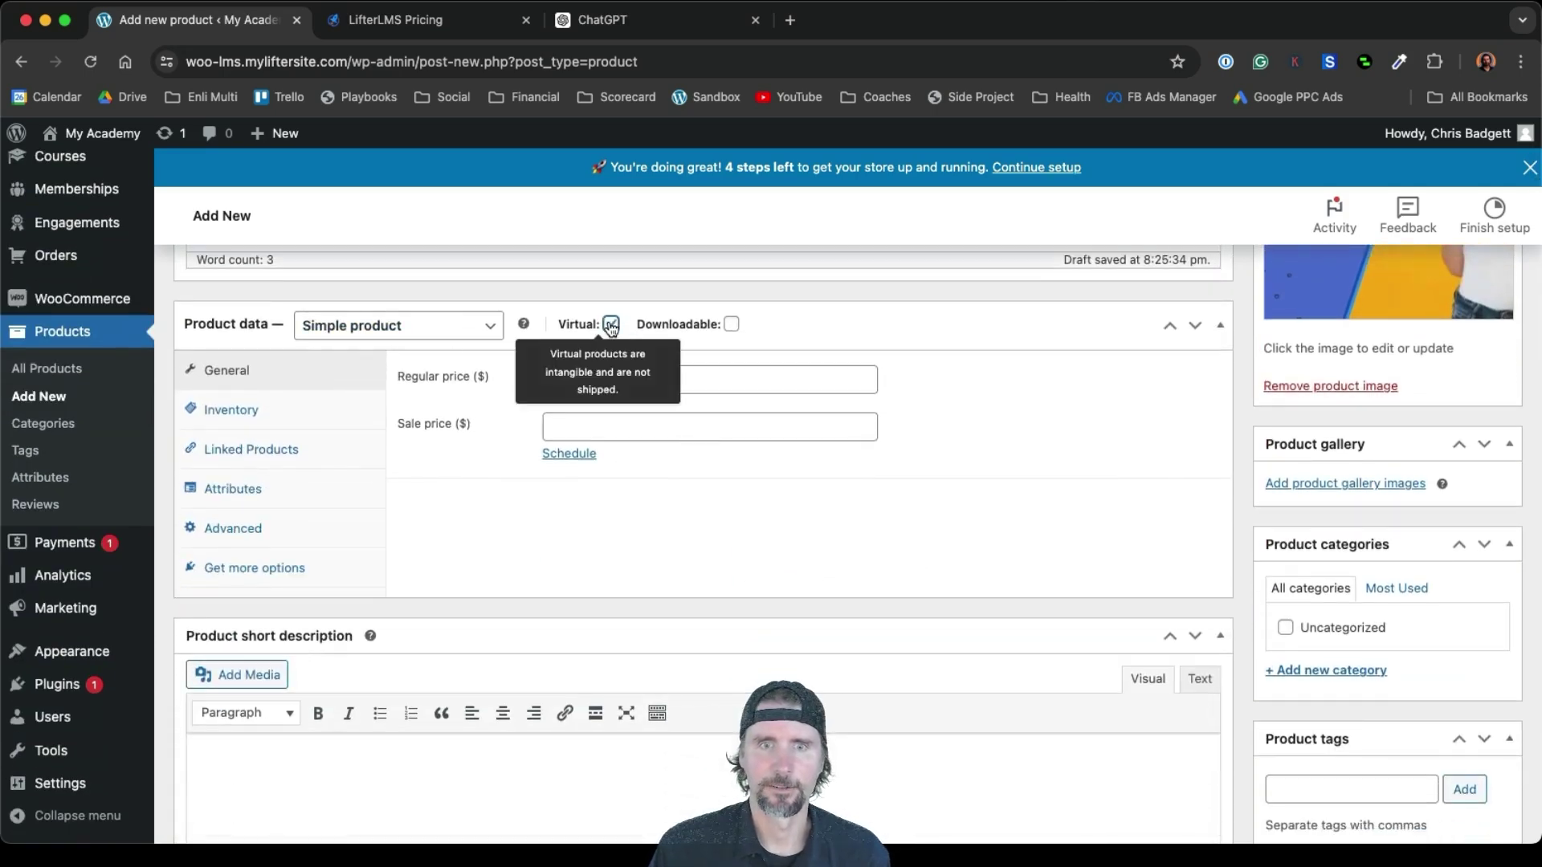
click(731, 324)
click(595, 377)
text(1)
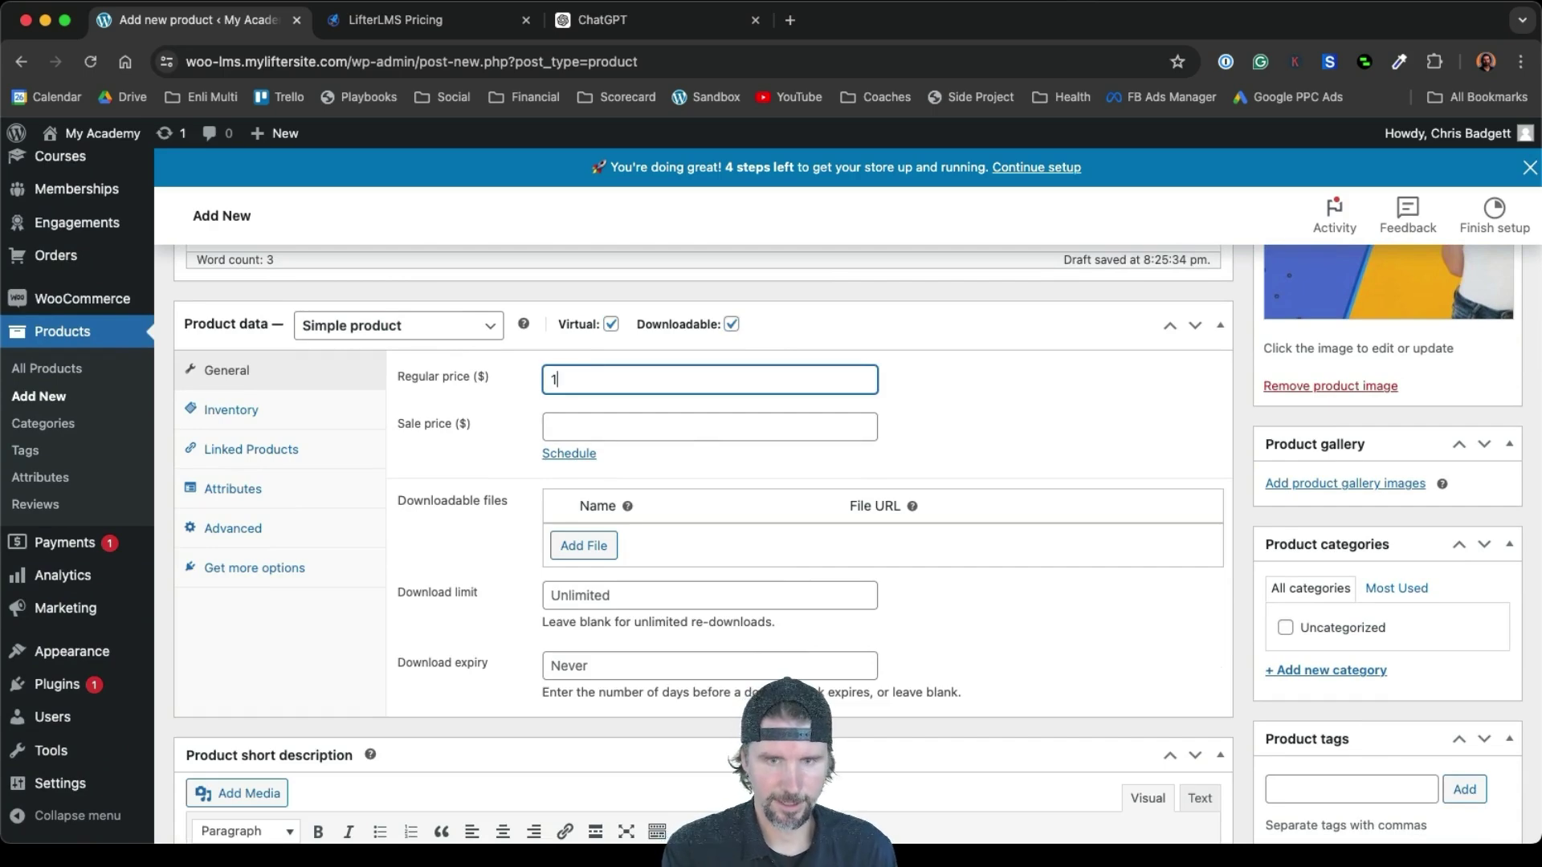
text(000)
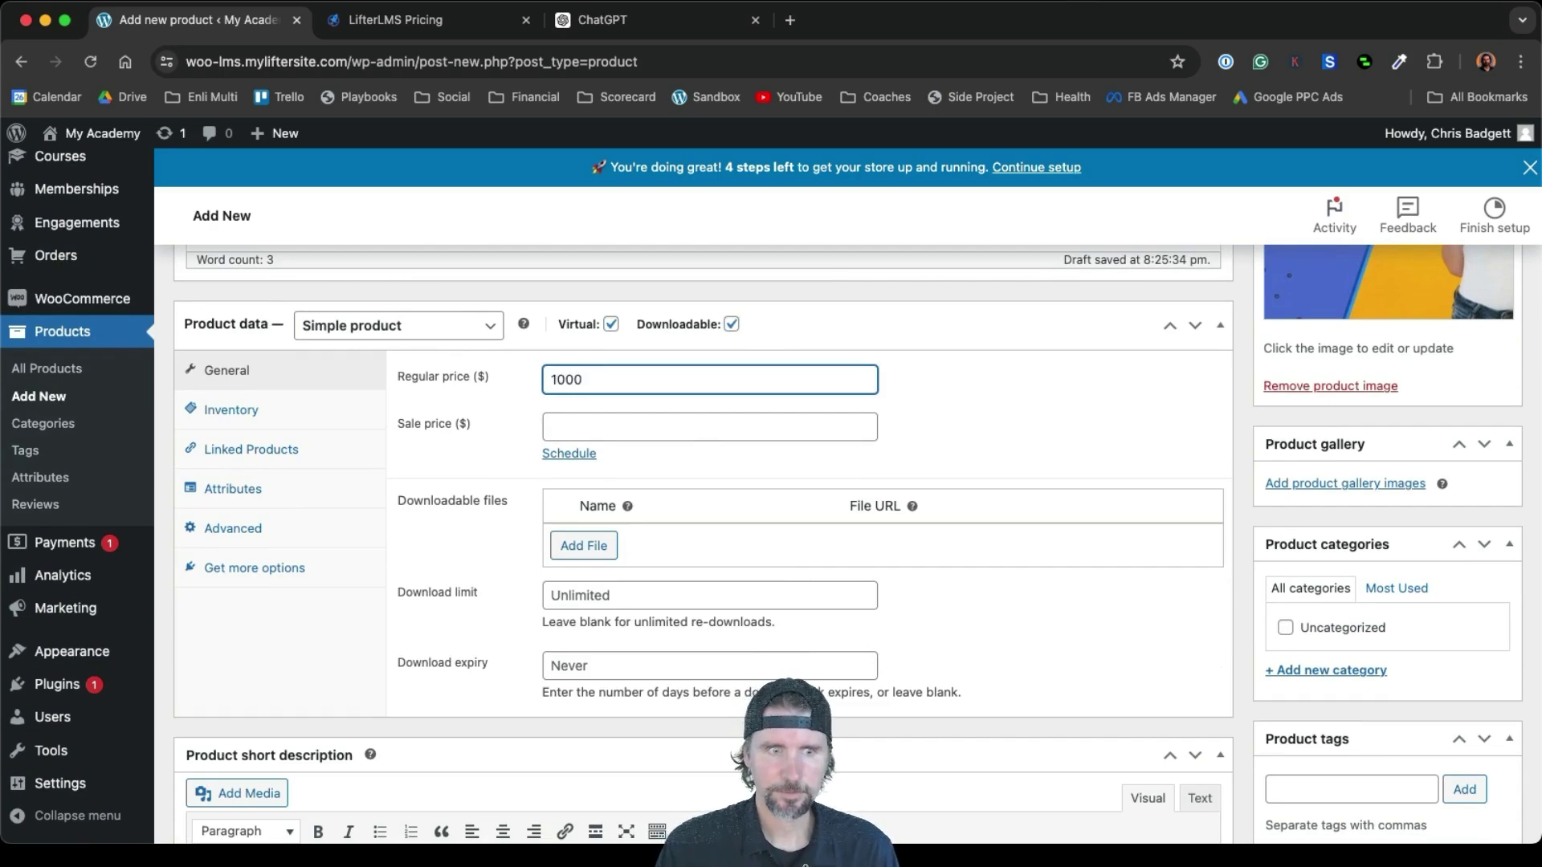
scroll(1336, 542, down, 5)
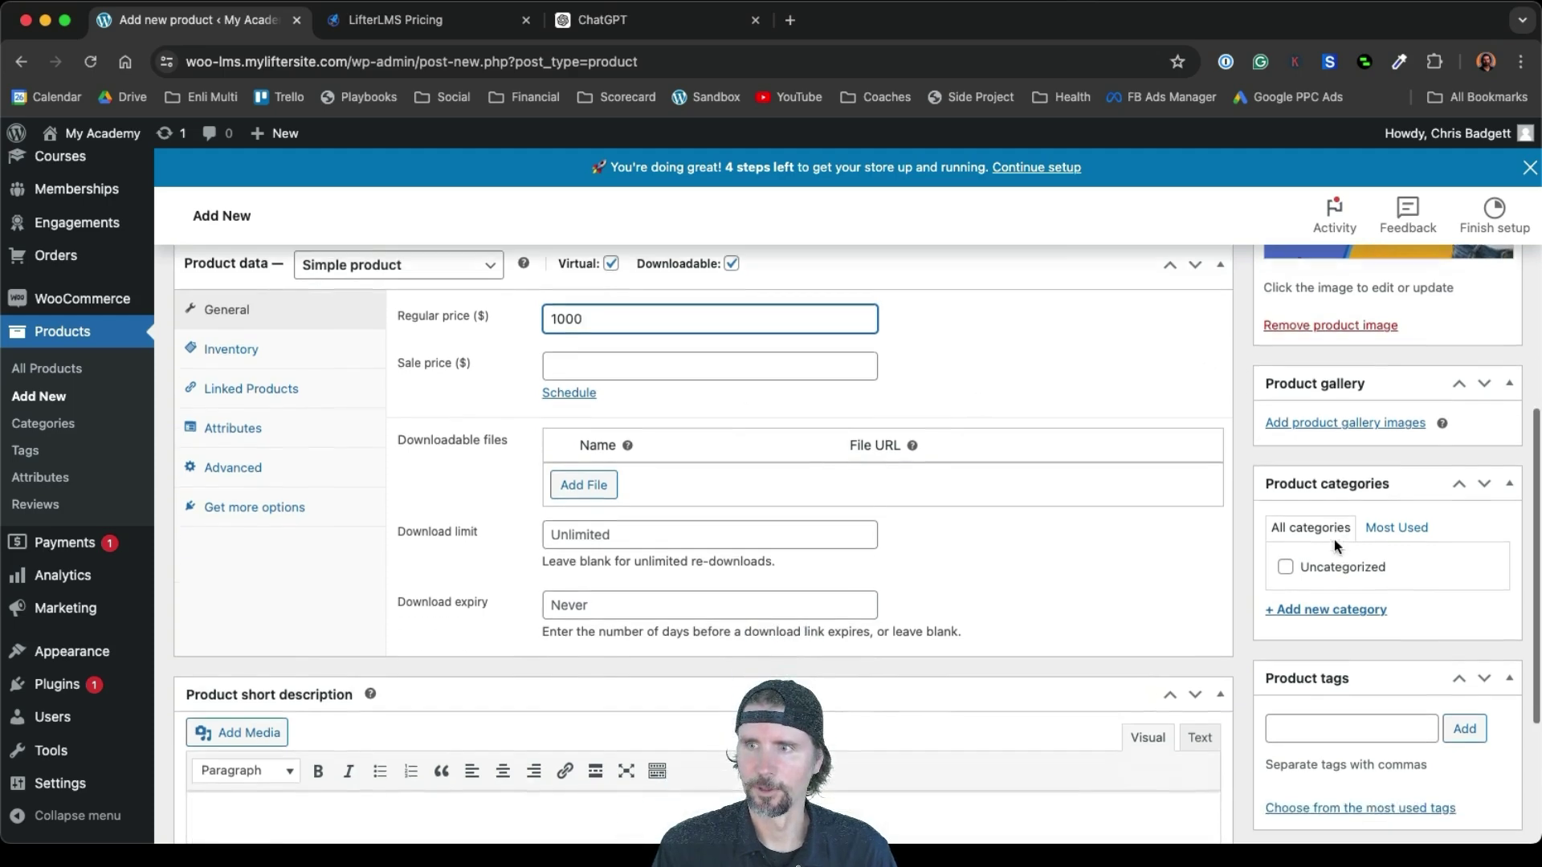
scroll(1335, 542, up, 15)
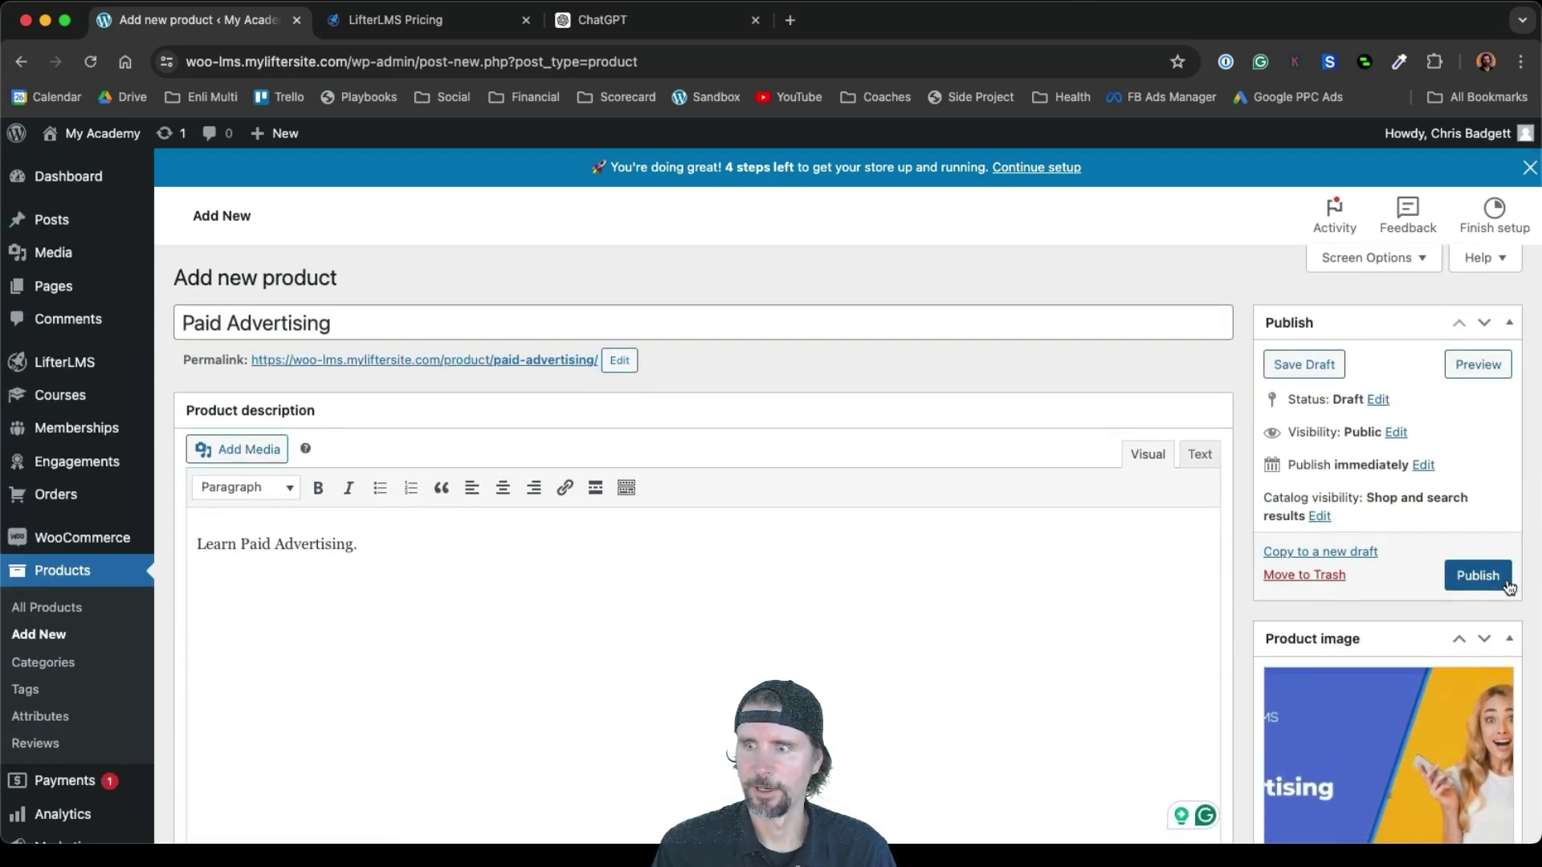
click(1498, 576)
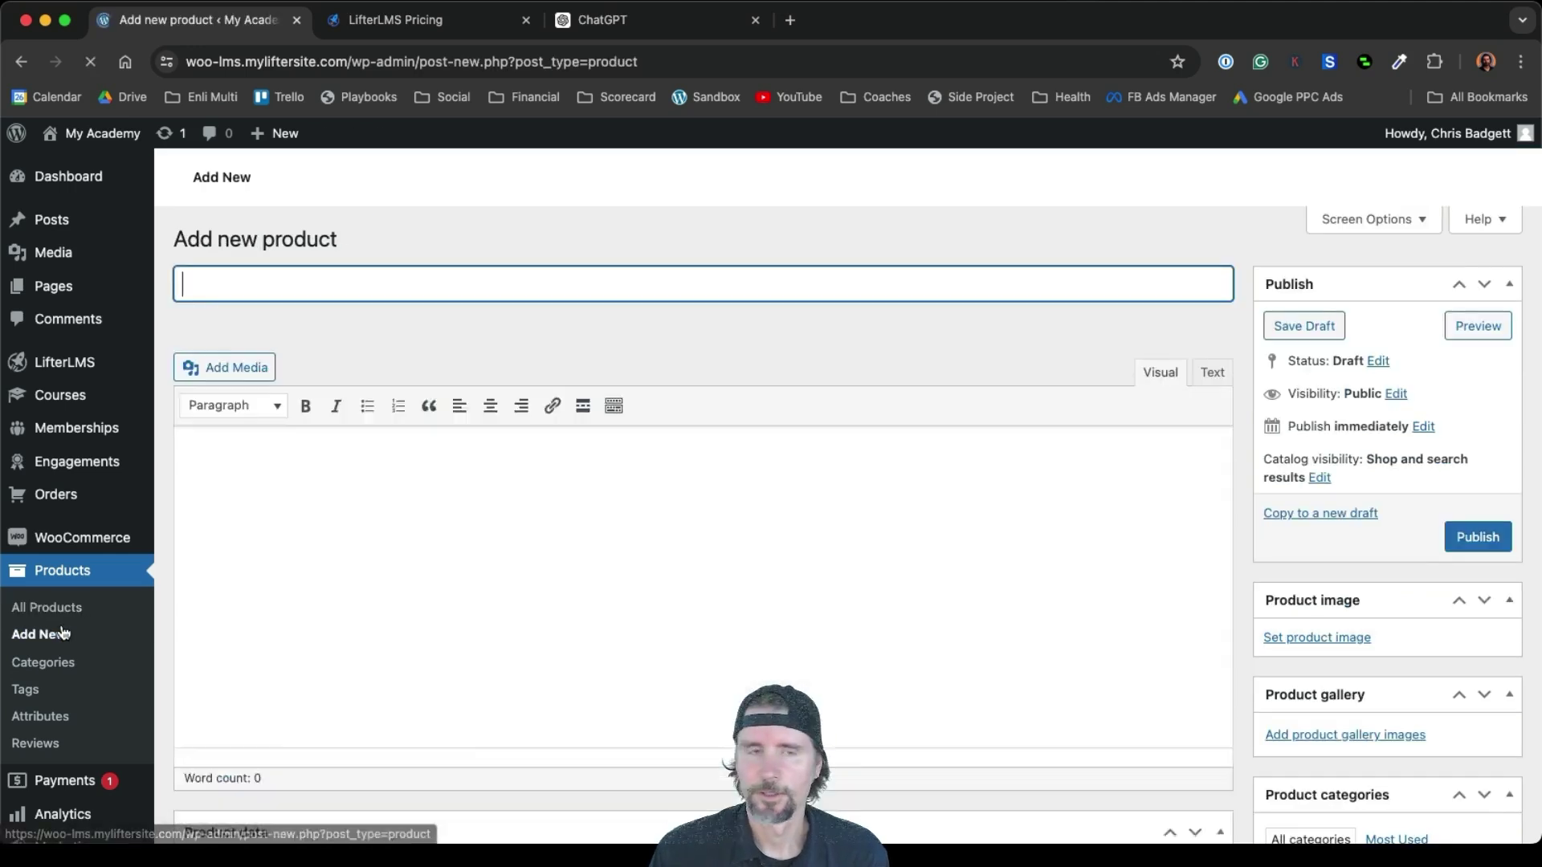
Name the product 'Marketing Automation' with the description 'Learn marketing automation.'
text(Ma)
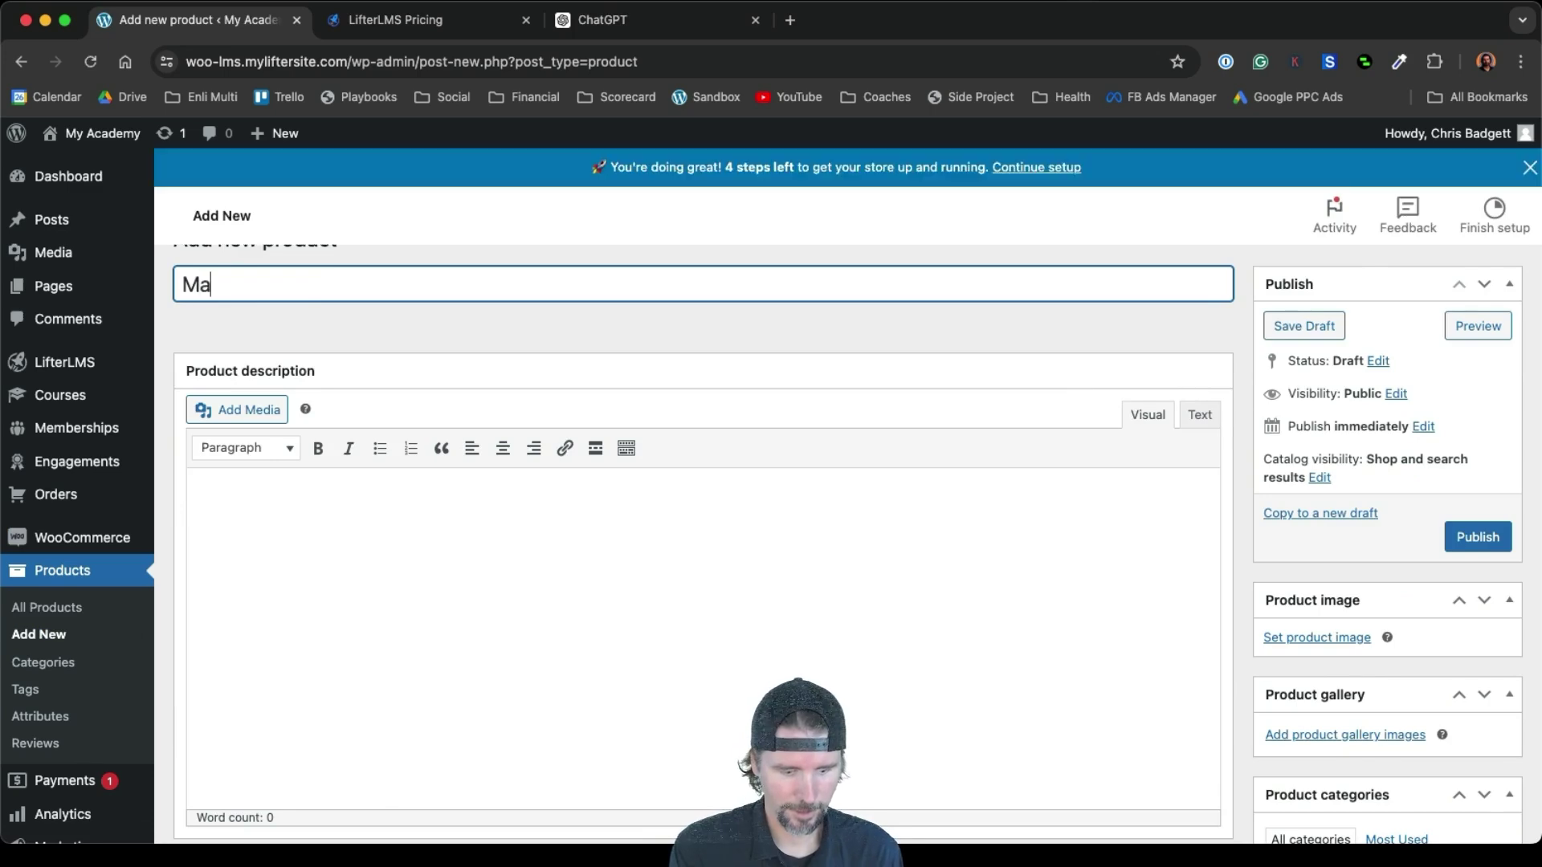
text(rketing Automation)
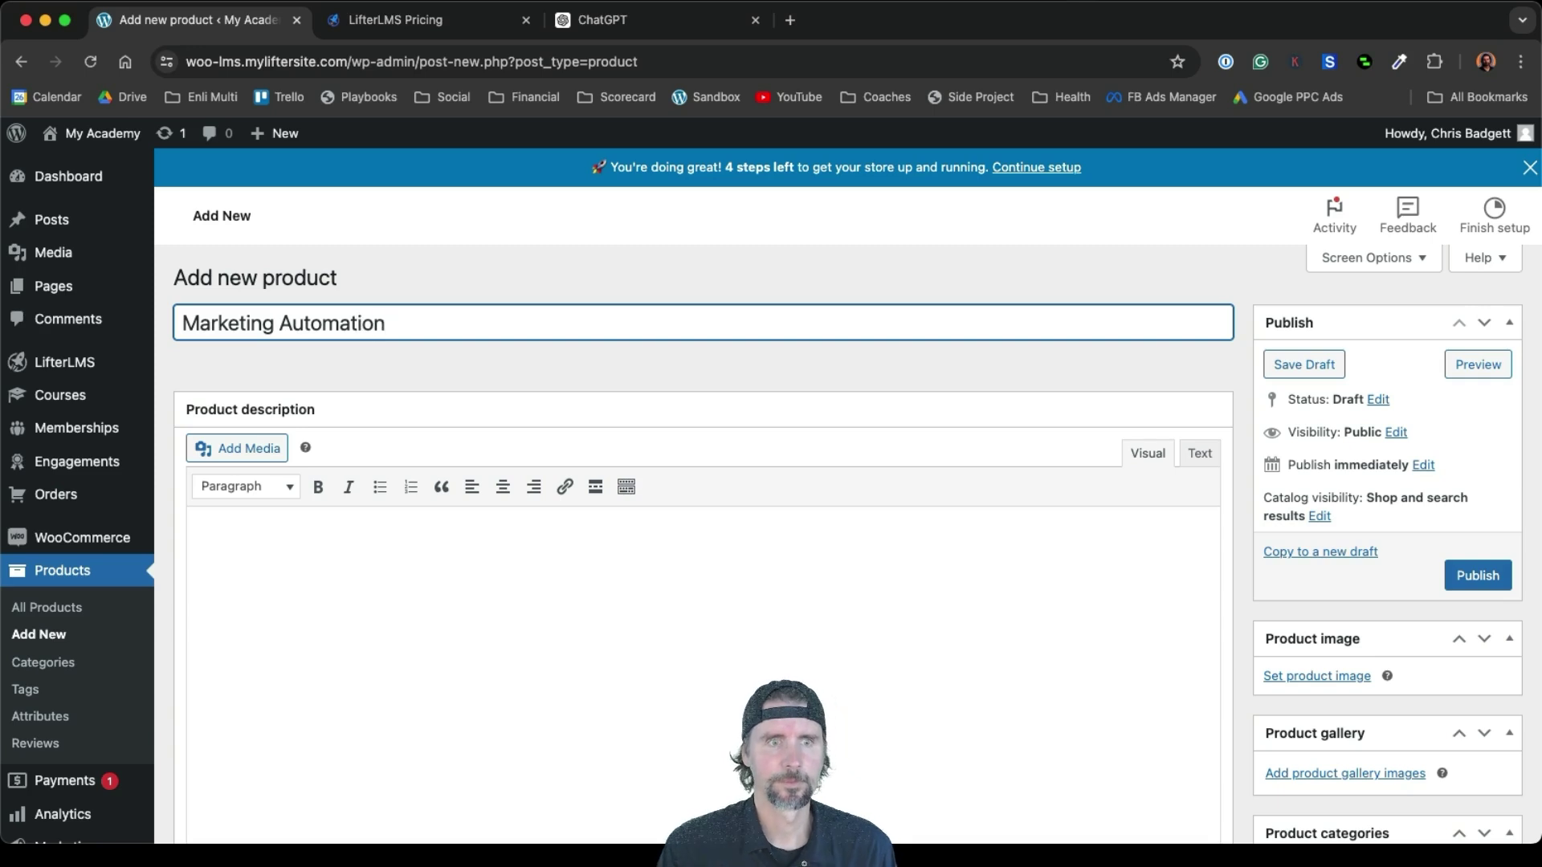
click(324, 557)
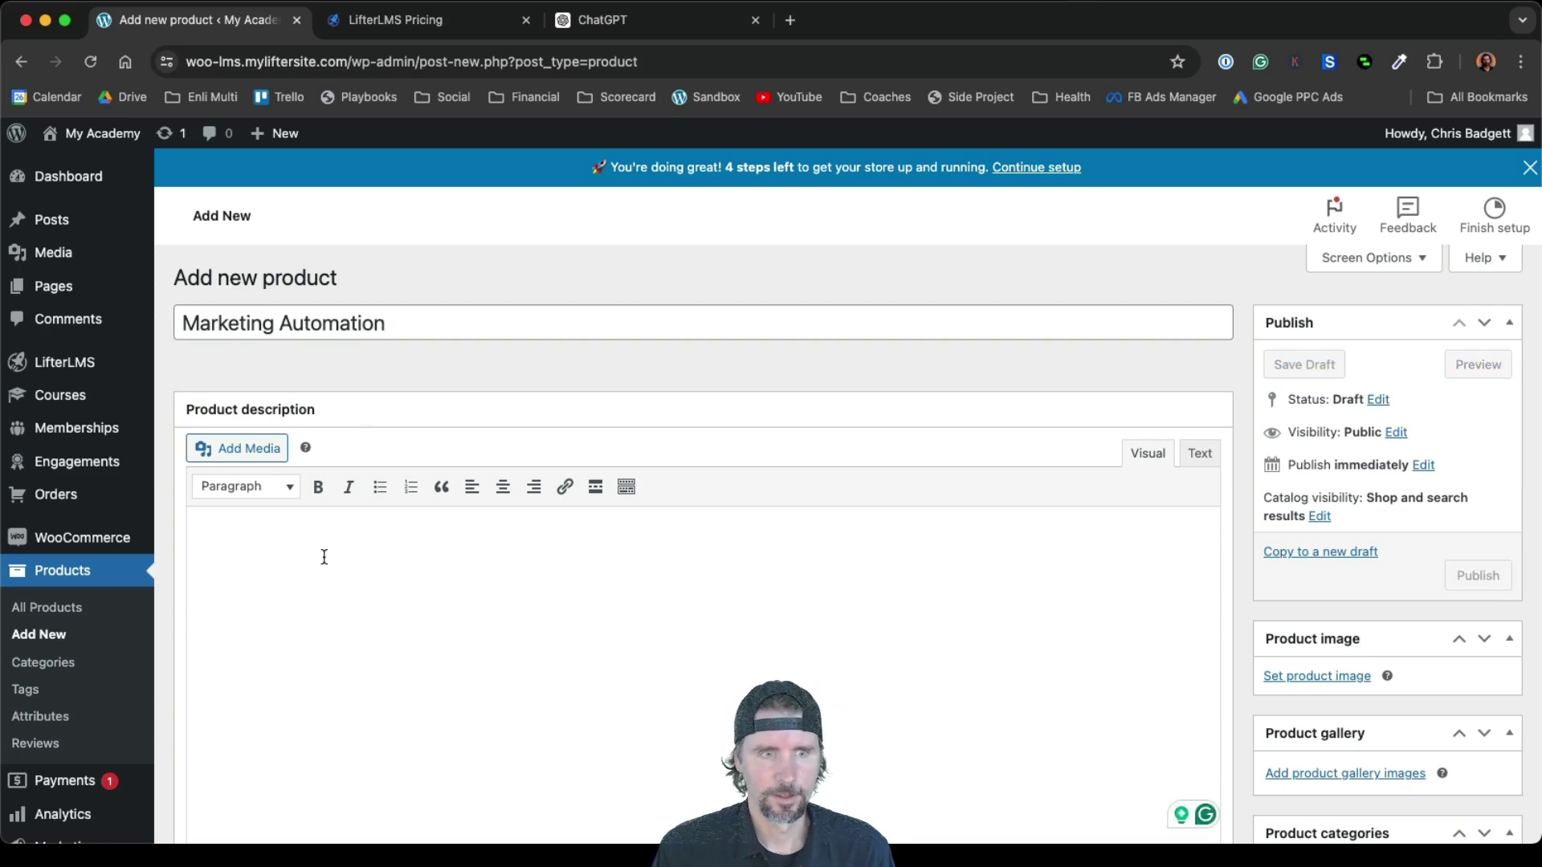
text(Learn)
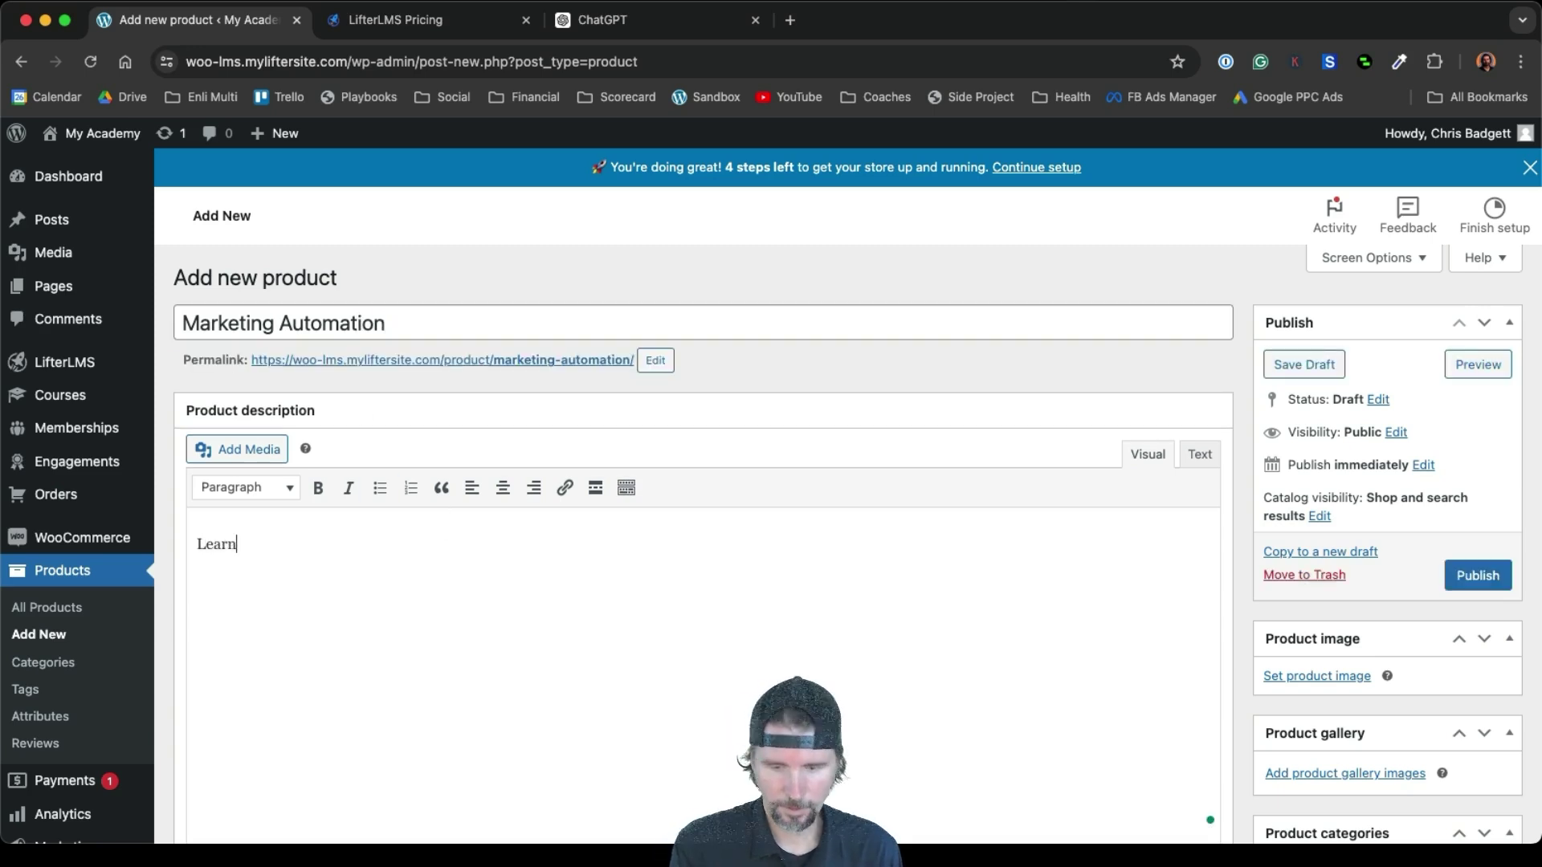
text( marketin)
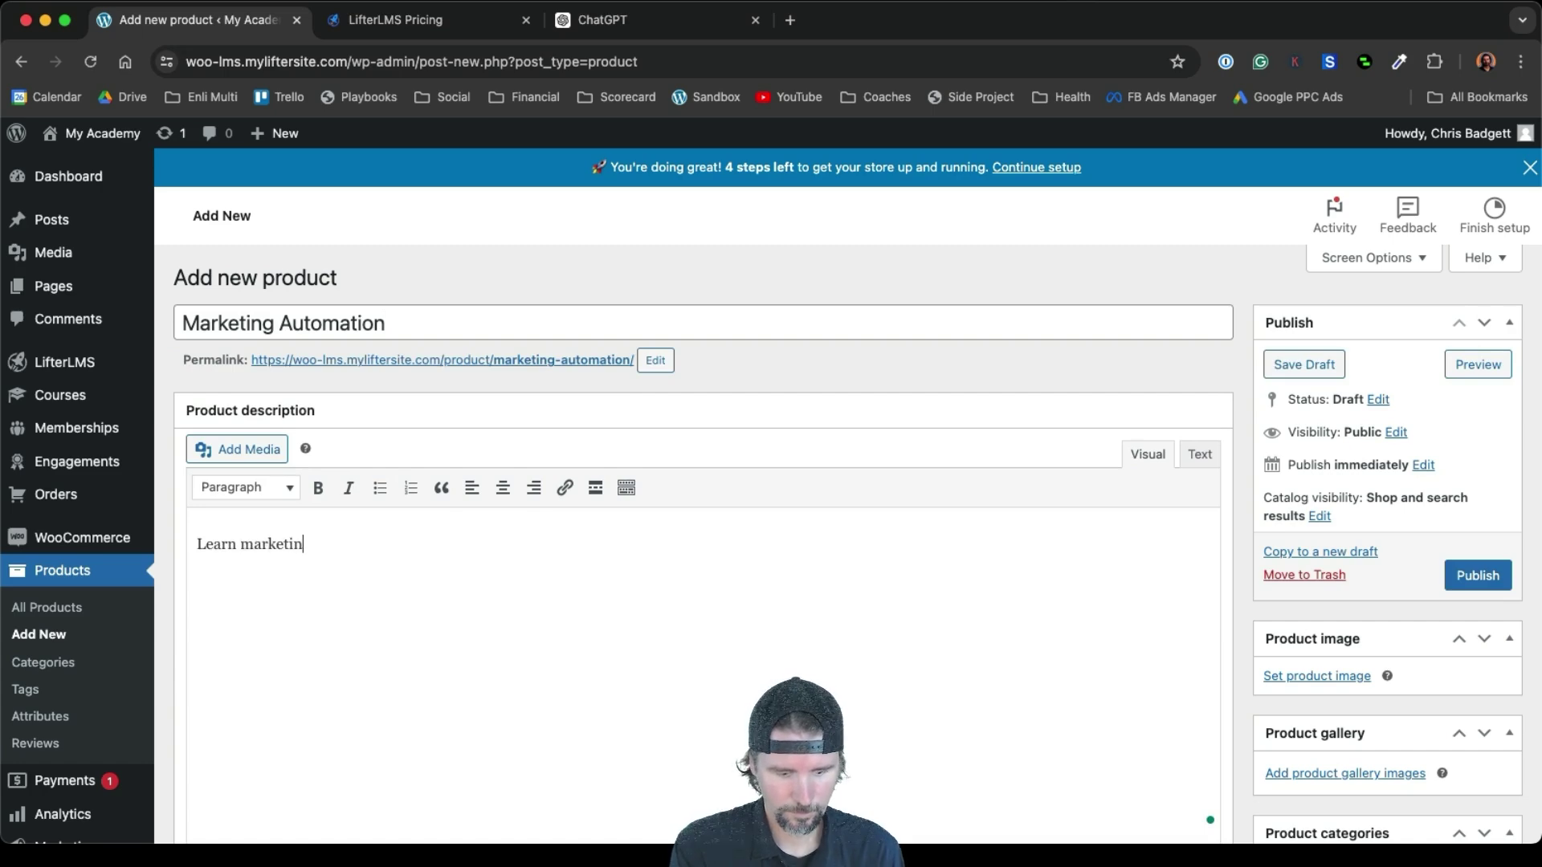
text(g automation.)
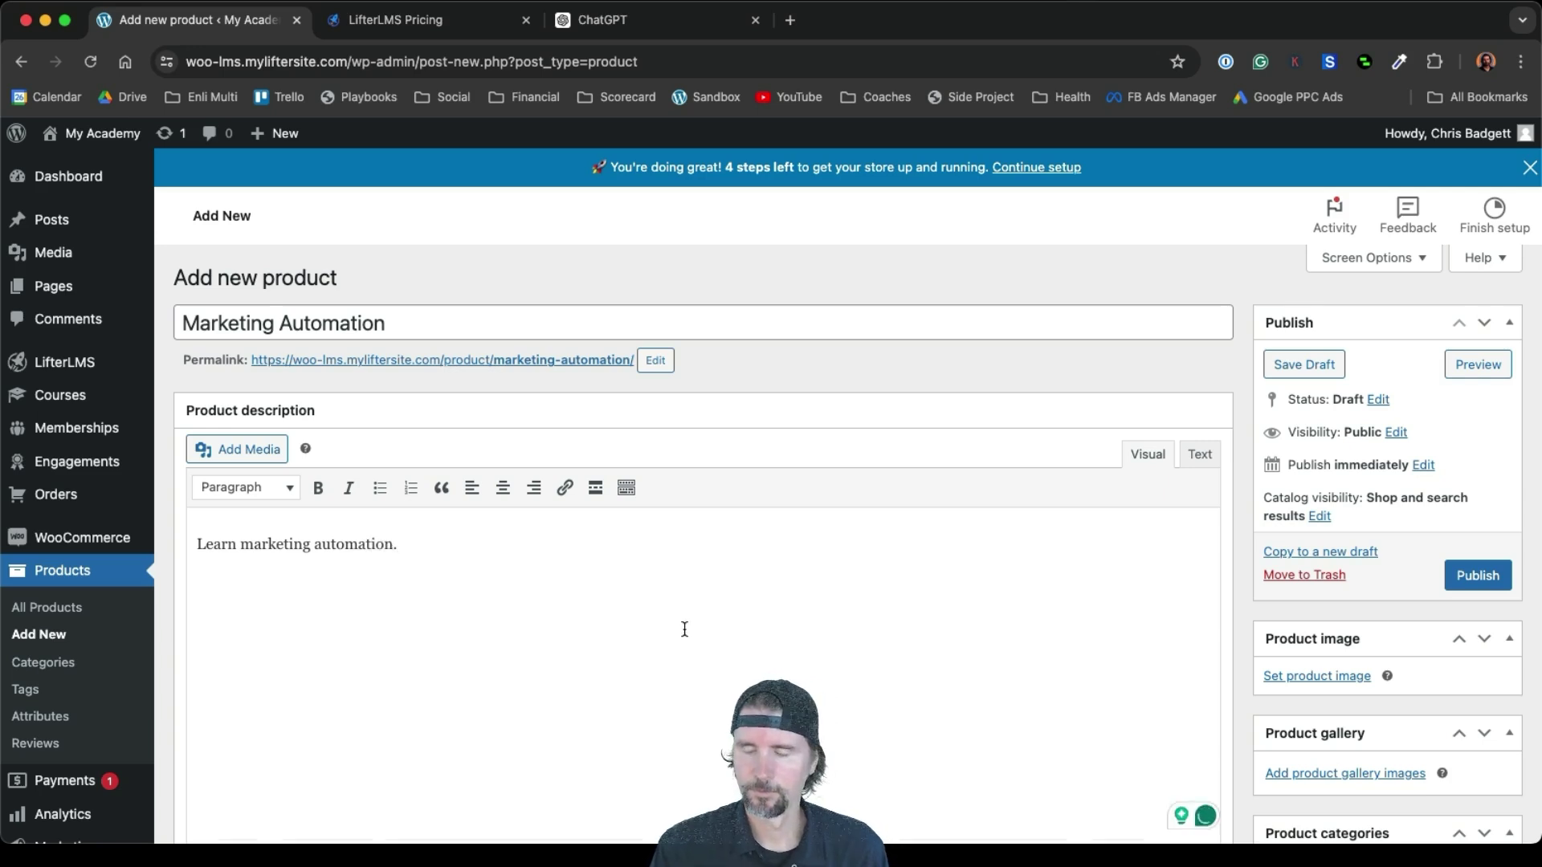
scroll(685, 628, down, 8)
scroll(685, 628, up, 8)
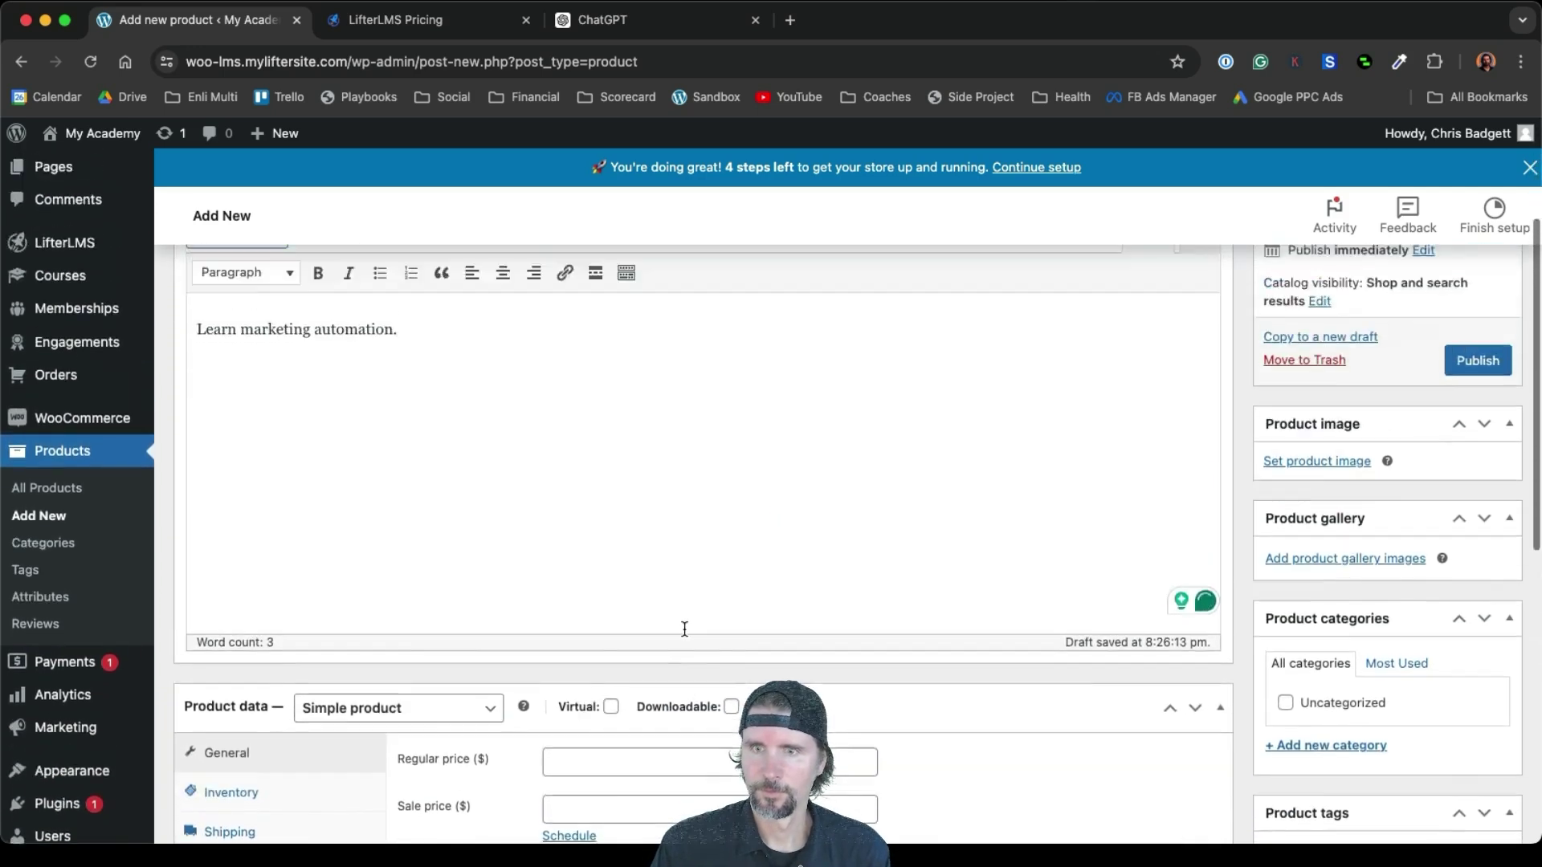
scroll(1360, 630, down, 2)
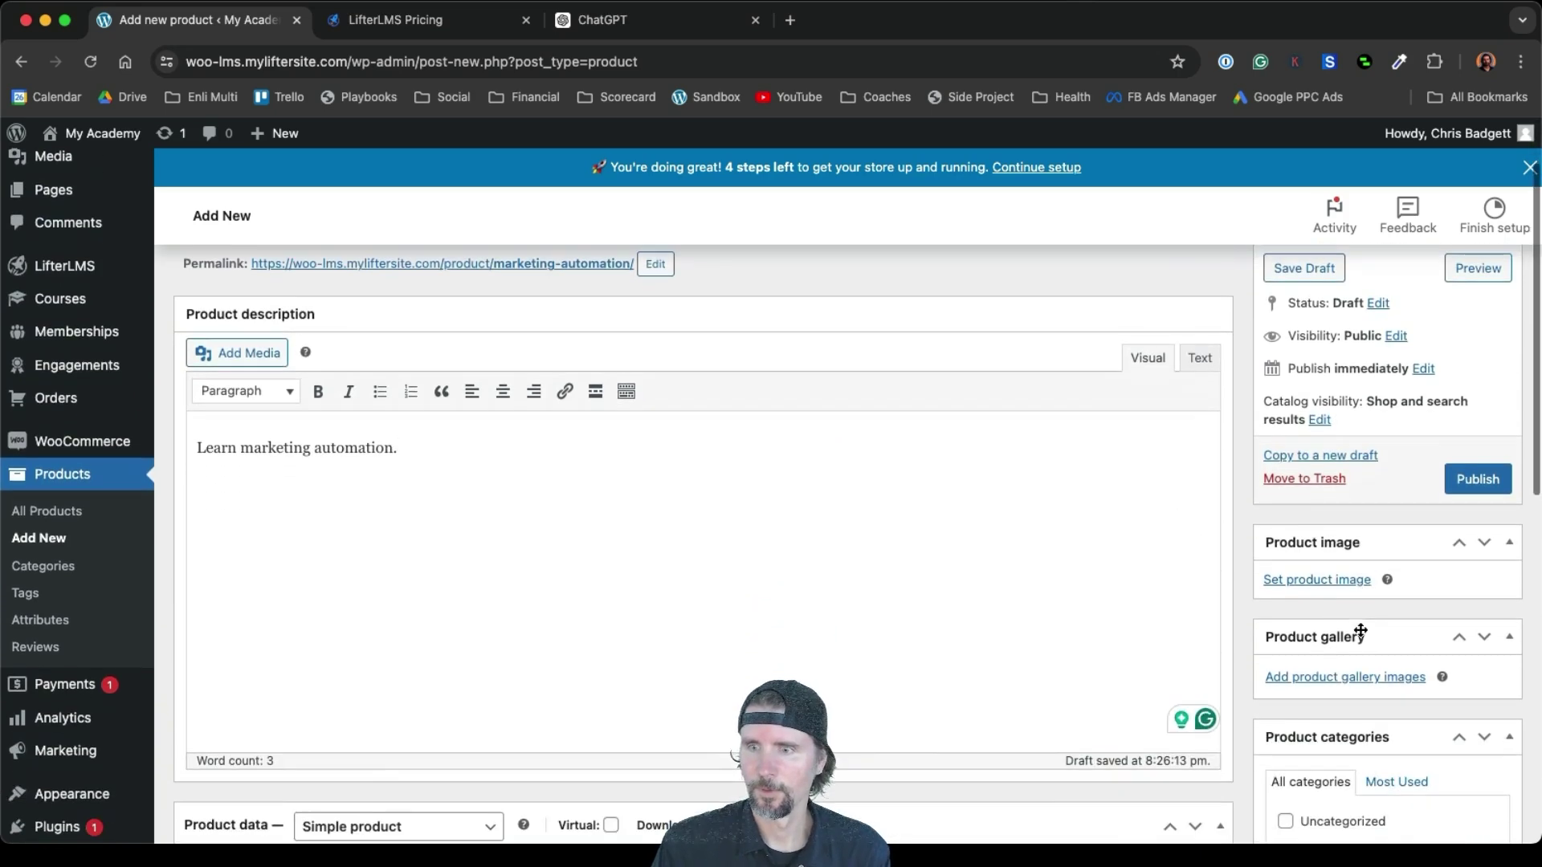
Set the Marketing Automation picture as product image and publish the product
click(1320, 586)
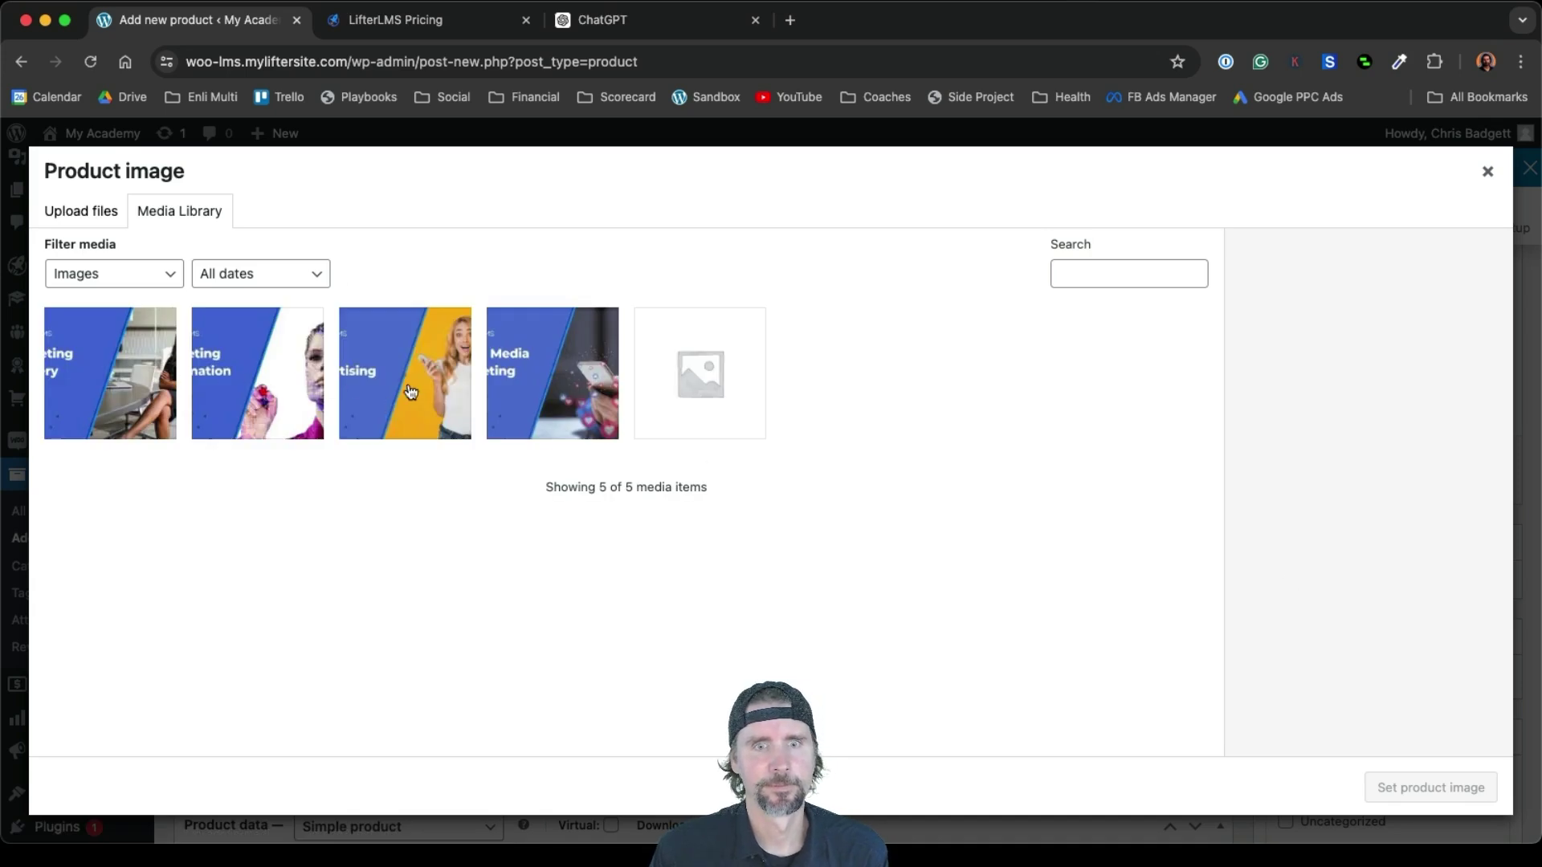
click(321, 392)
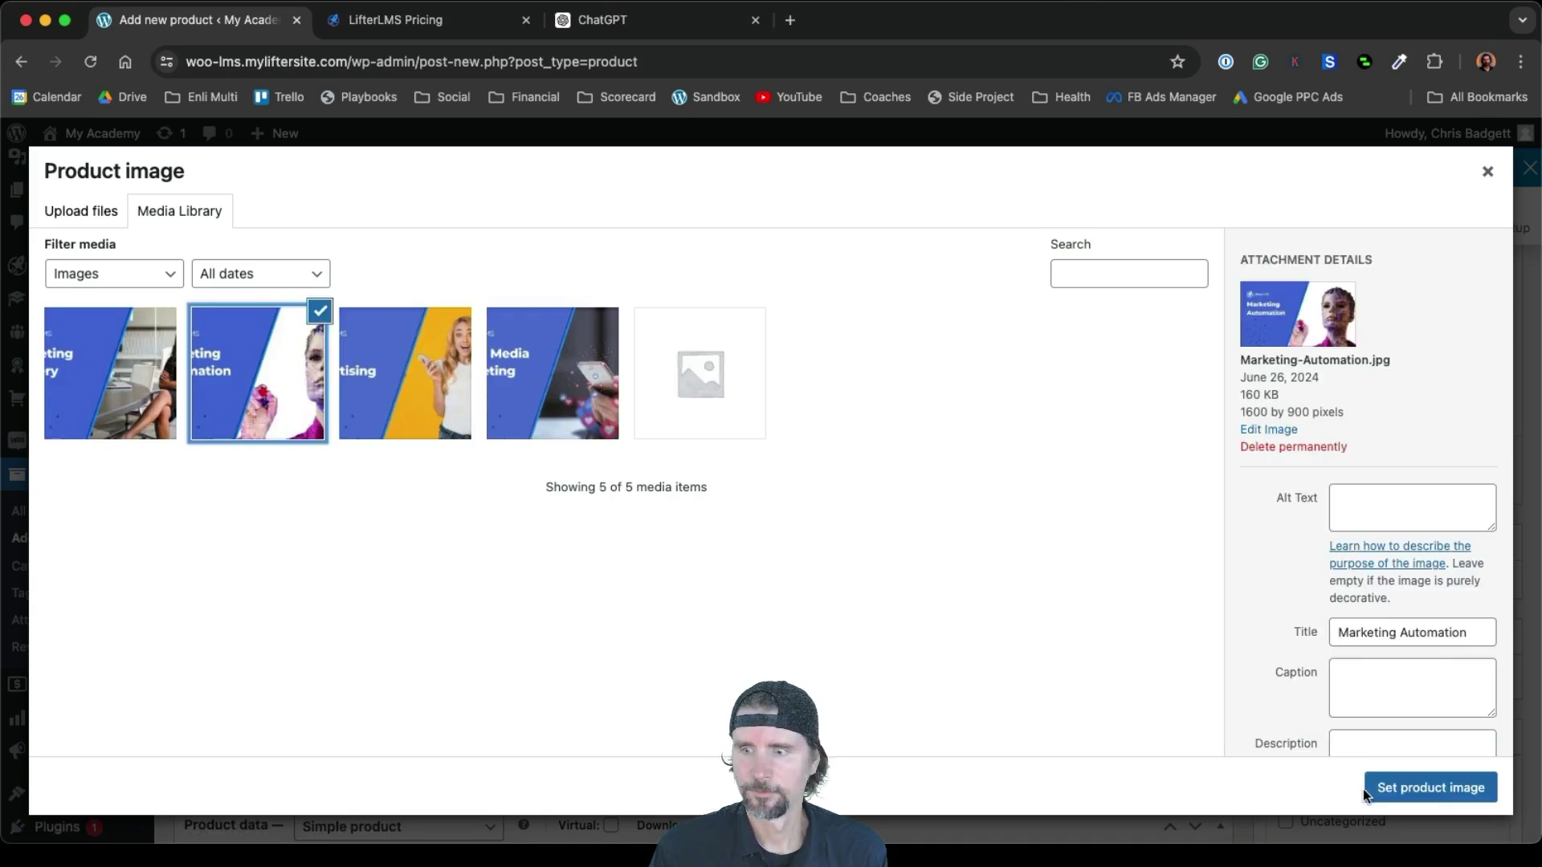
click(1374, 790)
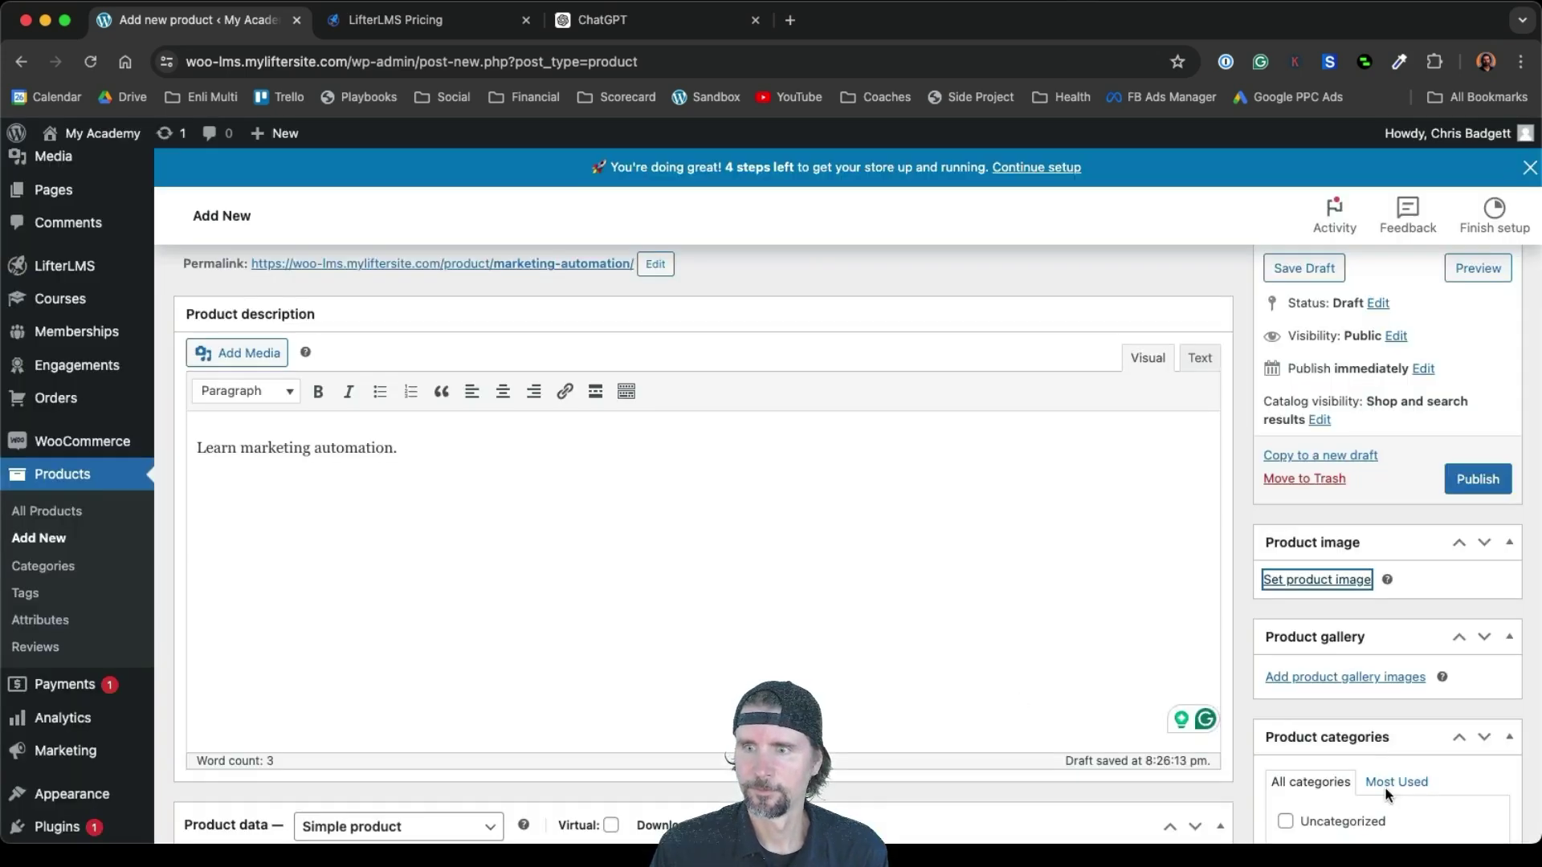
click(1466, 488)
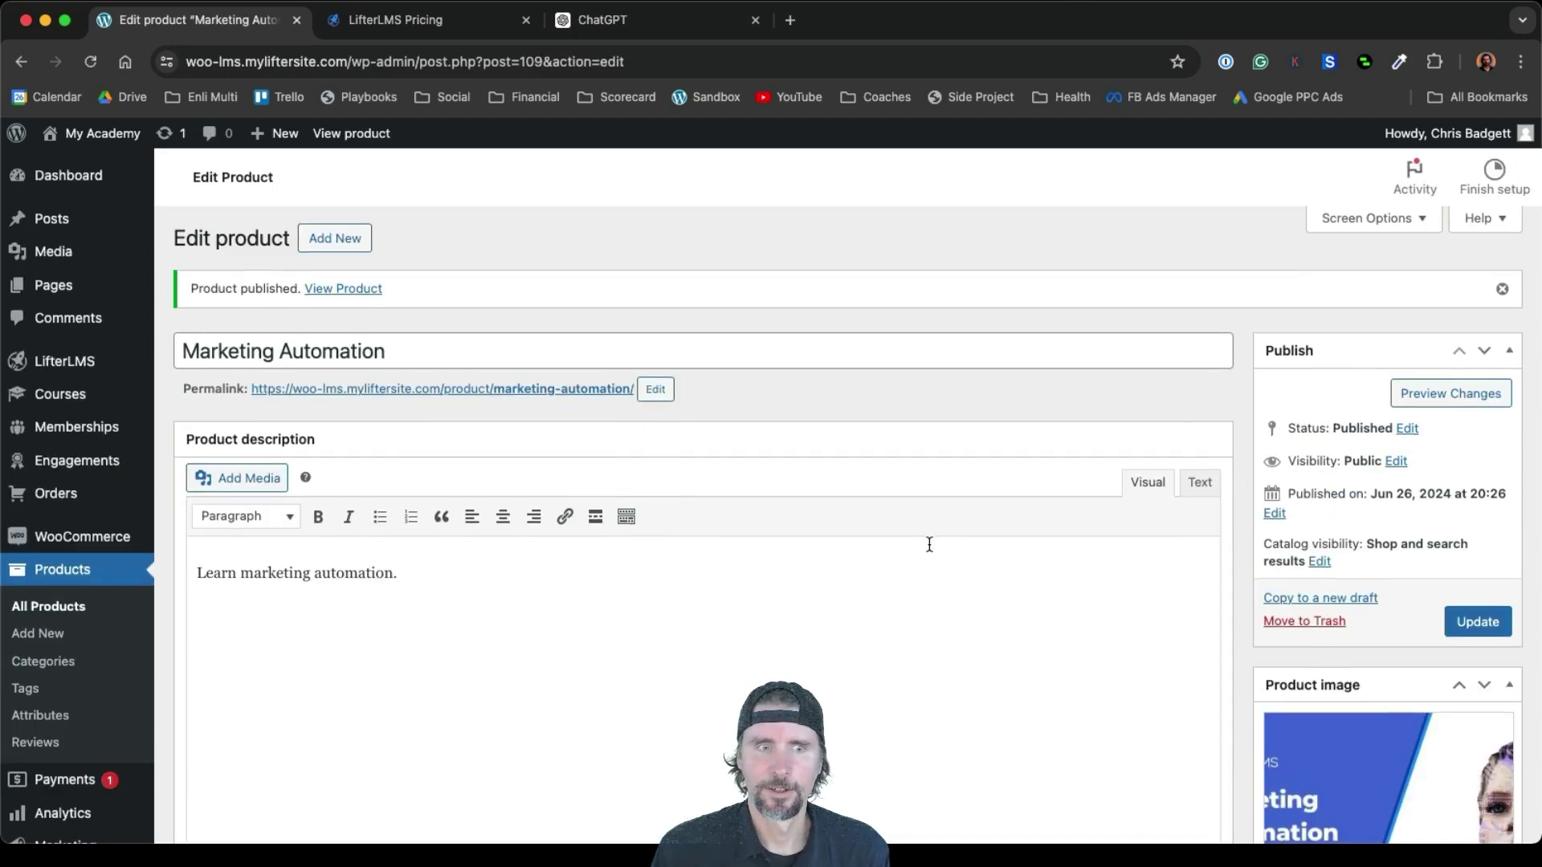
Make the product virtual and downloadable with a regular price of 1000, and update it
scroll(928, 543, down, 6)
scroll(928, 542, up, 1)
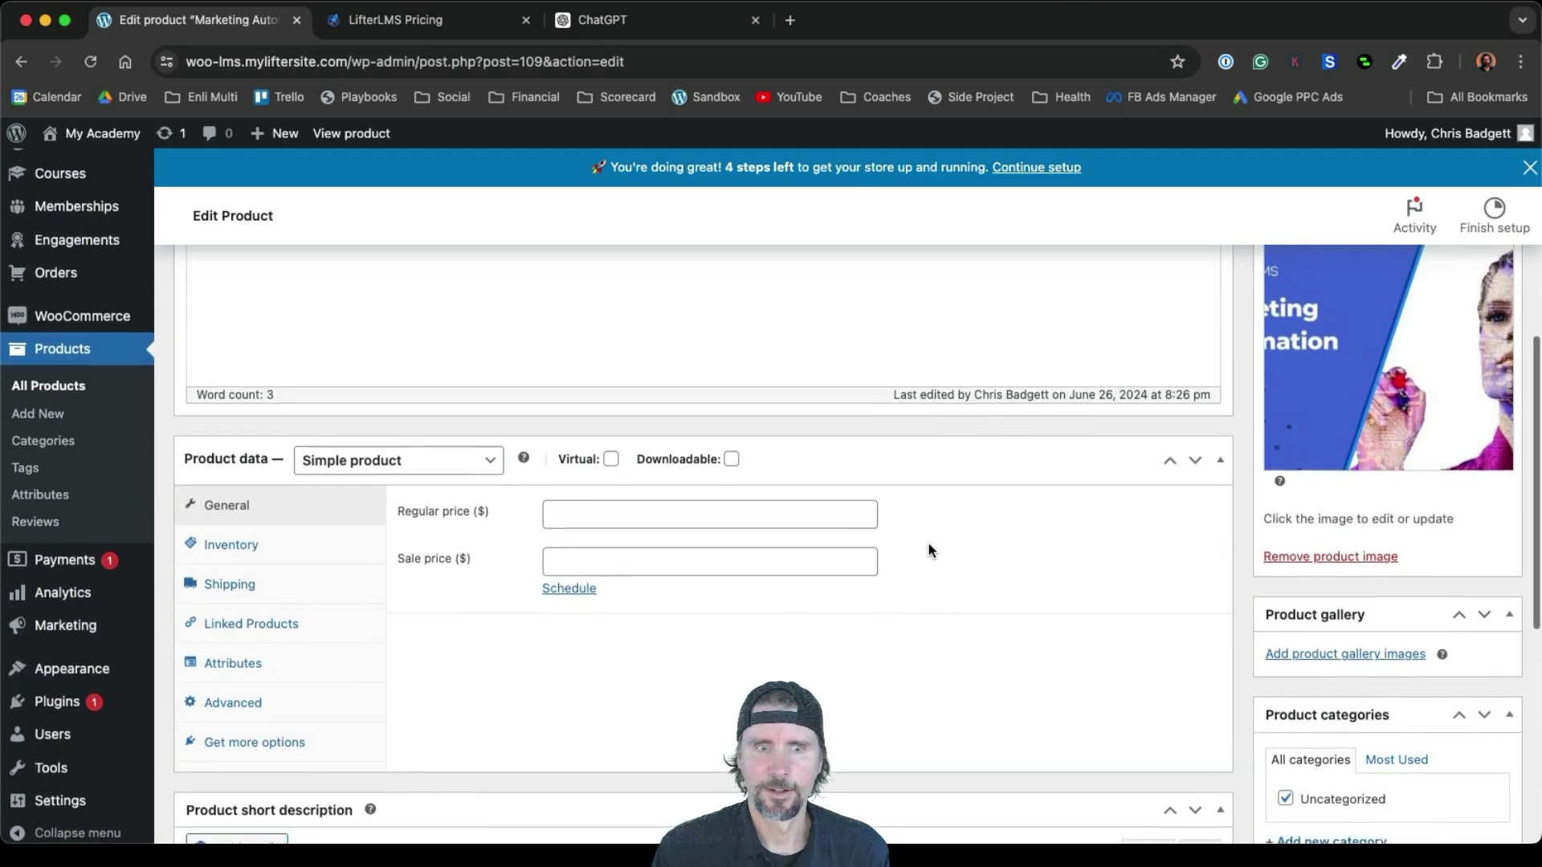
click(610, 475)
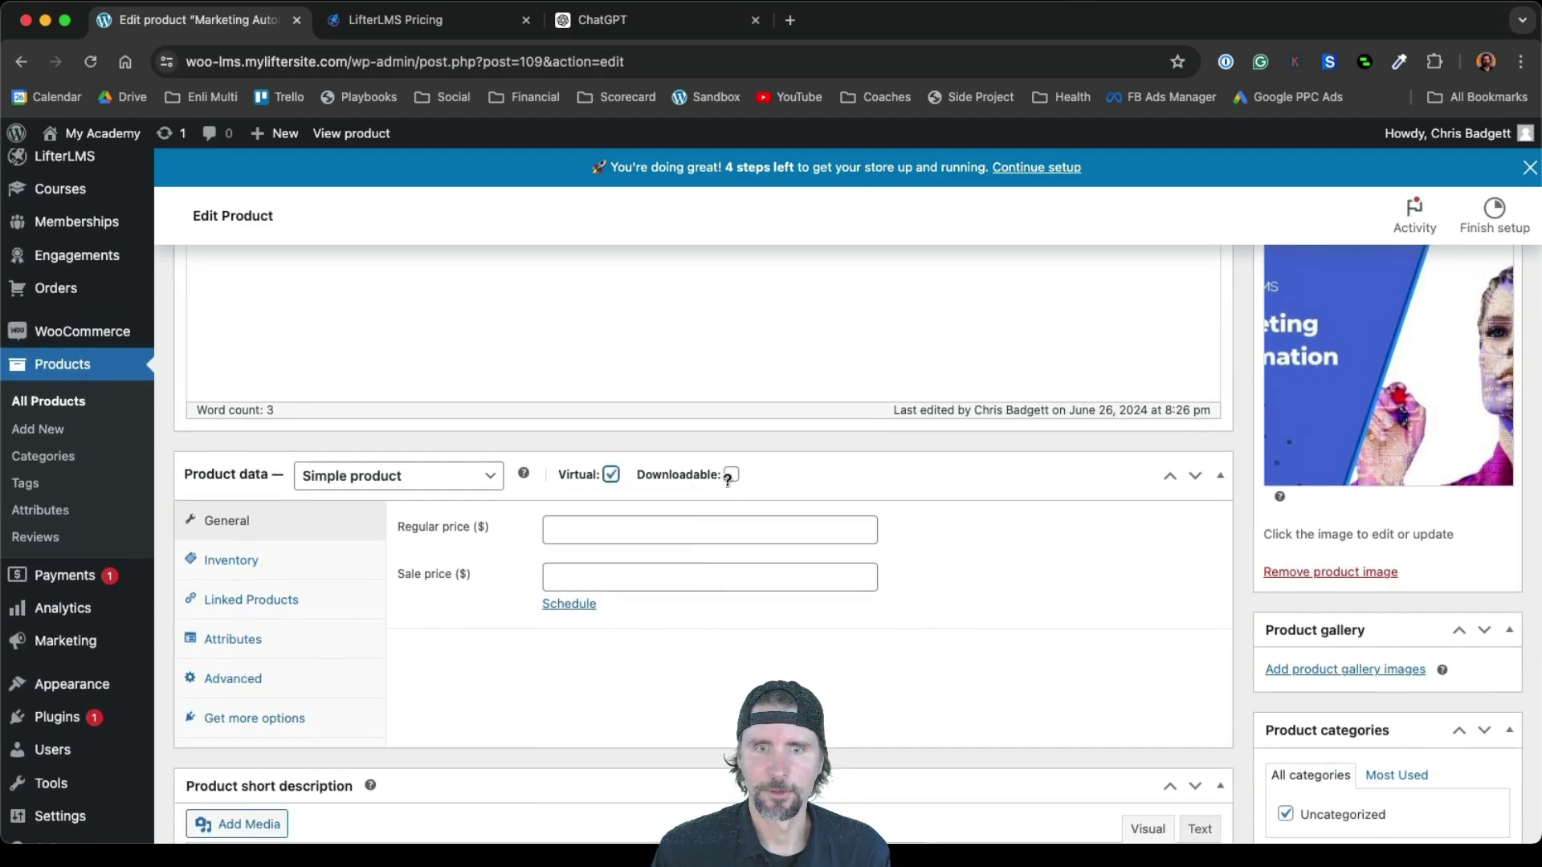
click(731, 474)
click(597, 526)
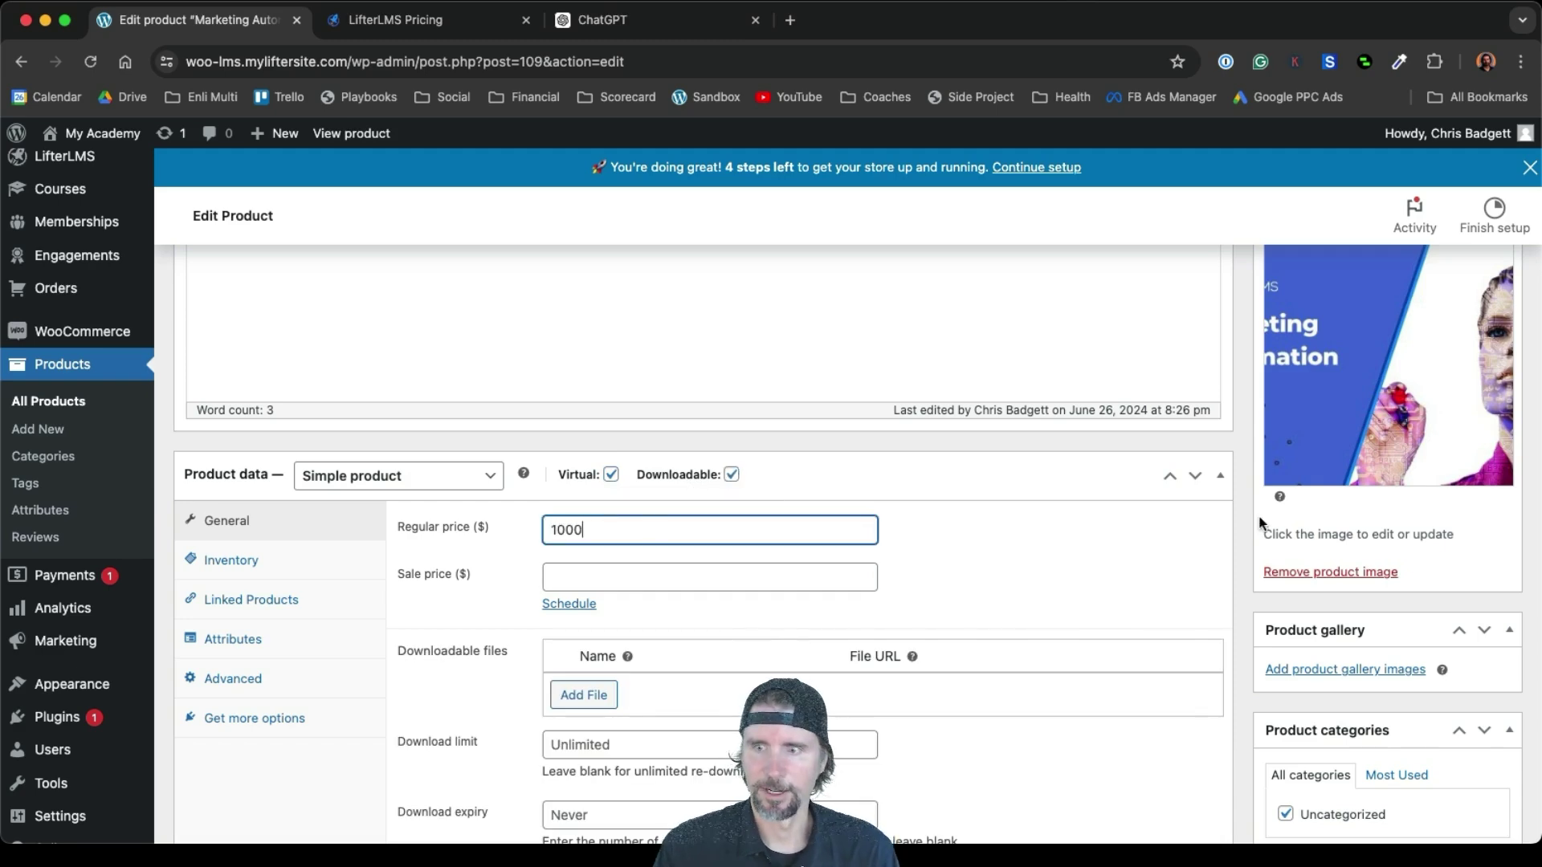
scroll(1259, 523, up, 10)
click(1448, 658)
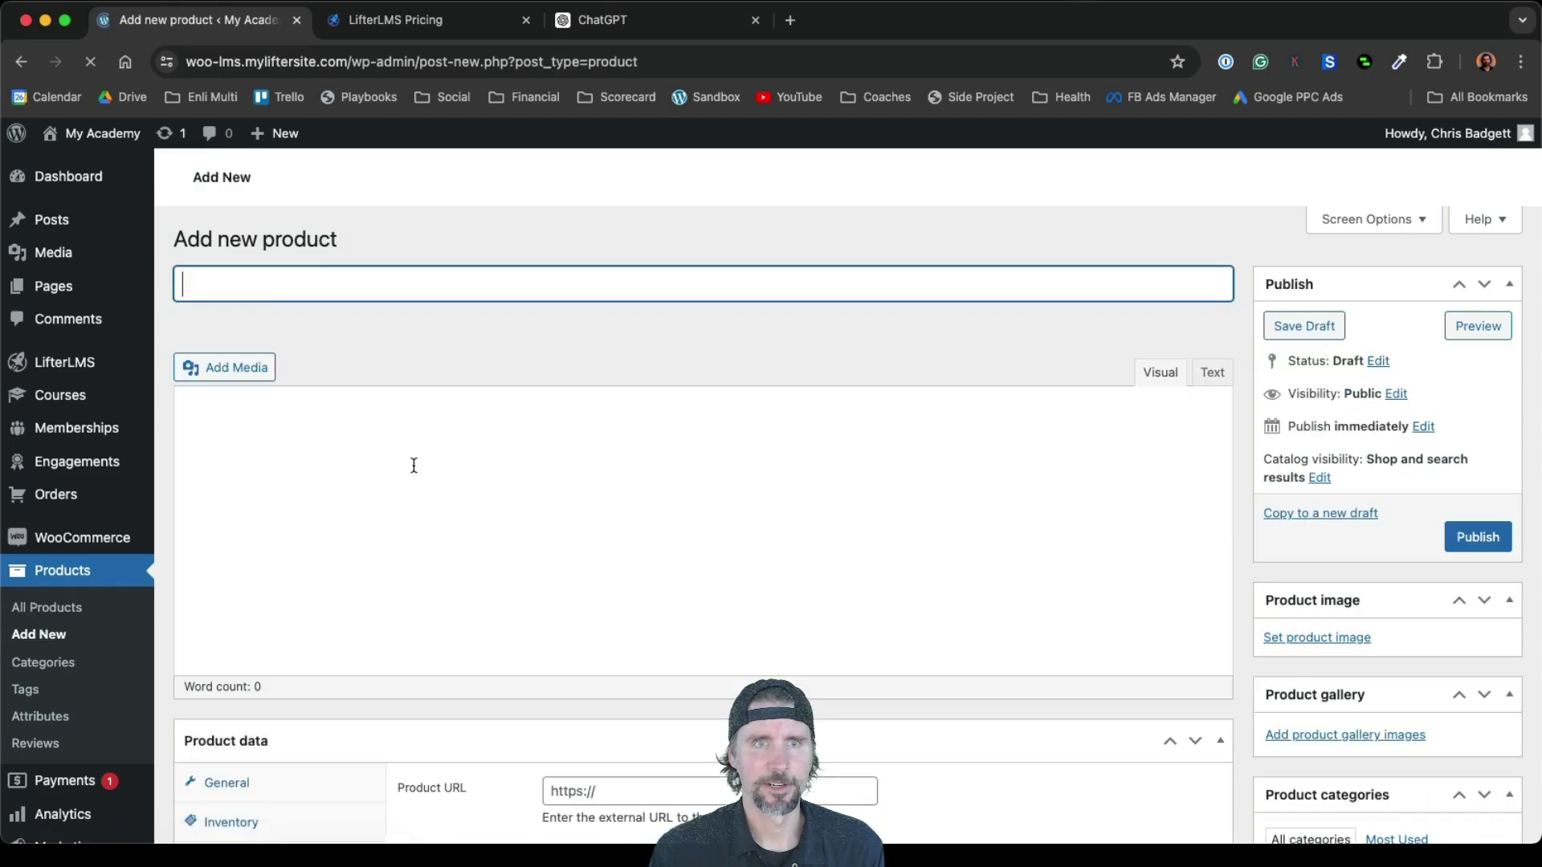
Title the product 'Marketing Mastery Membership' and paste in its description sentence
text(Marketing Mas)
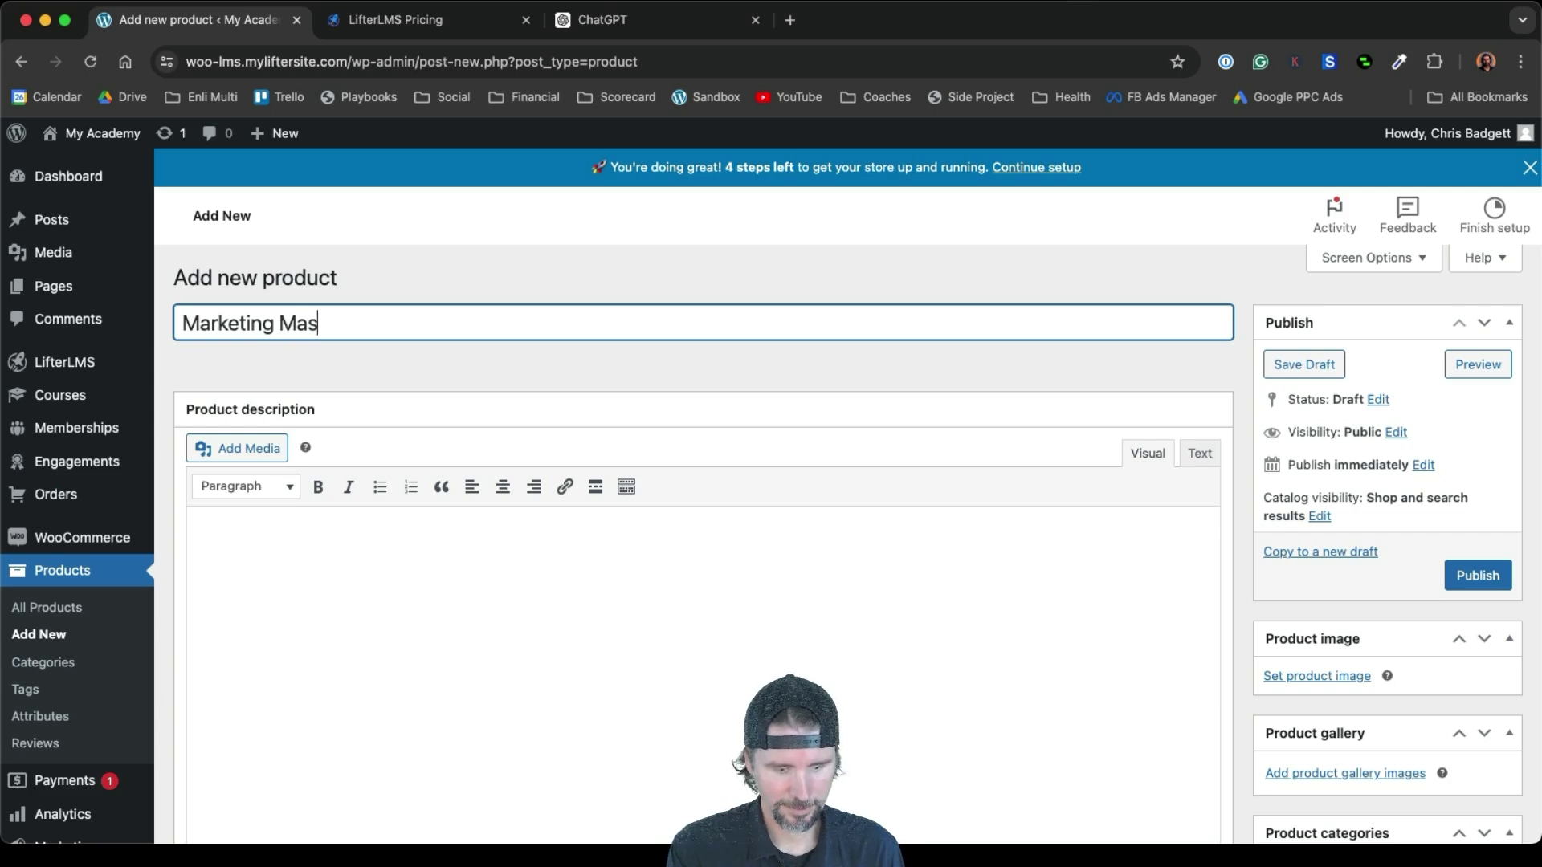
text(tery Membership)
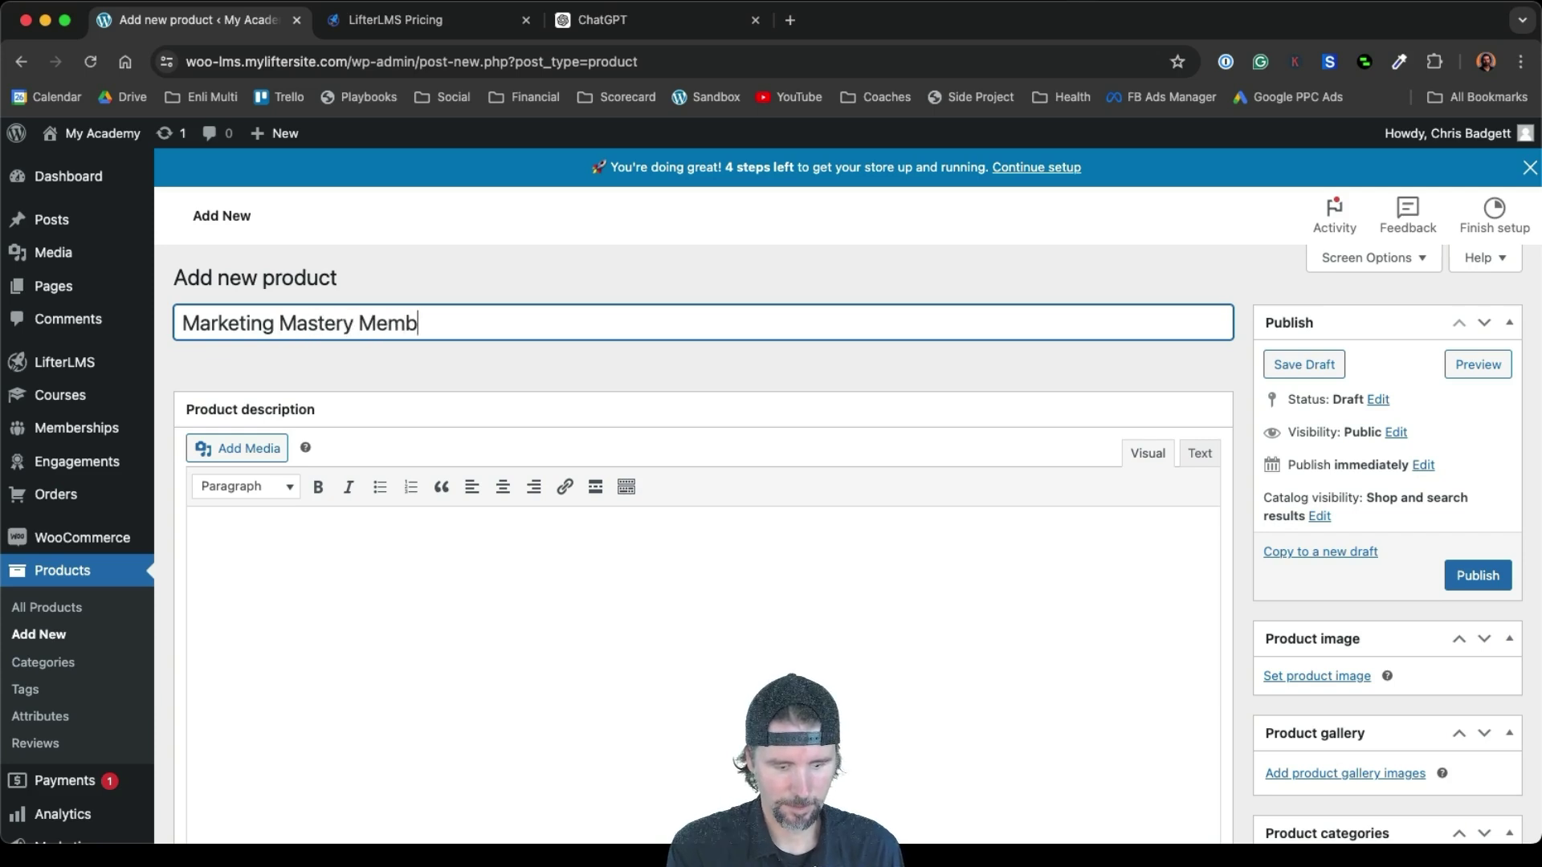
click(271, 552)
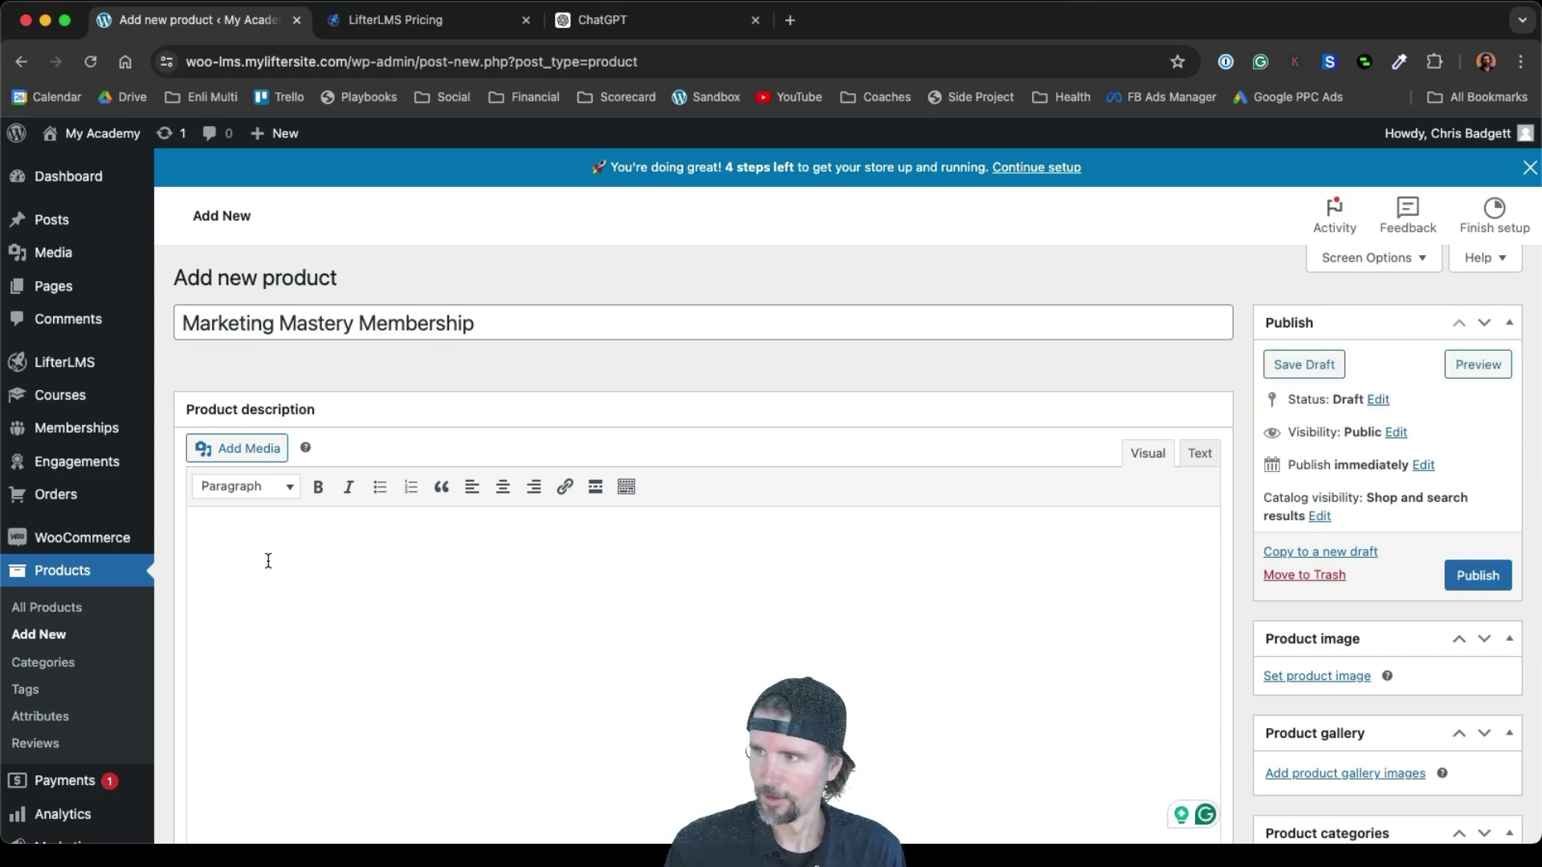
key(super+Tab)
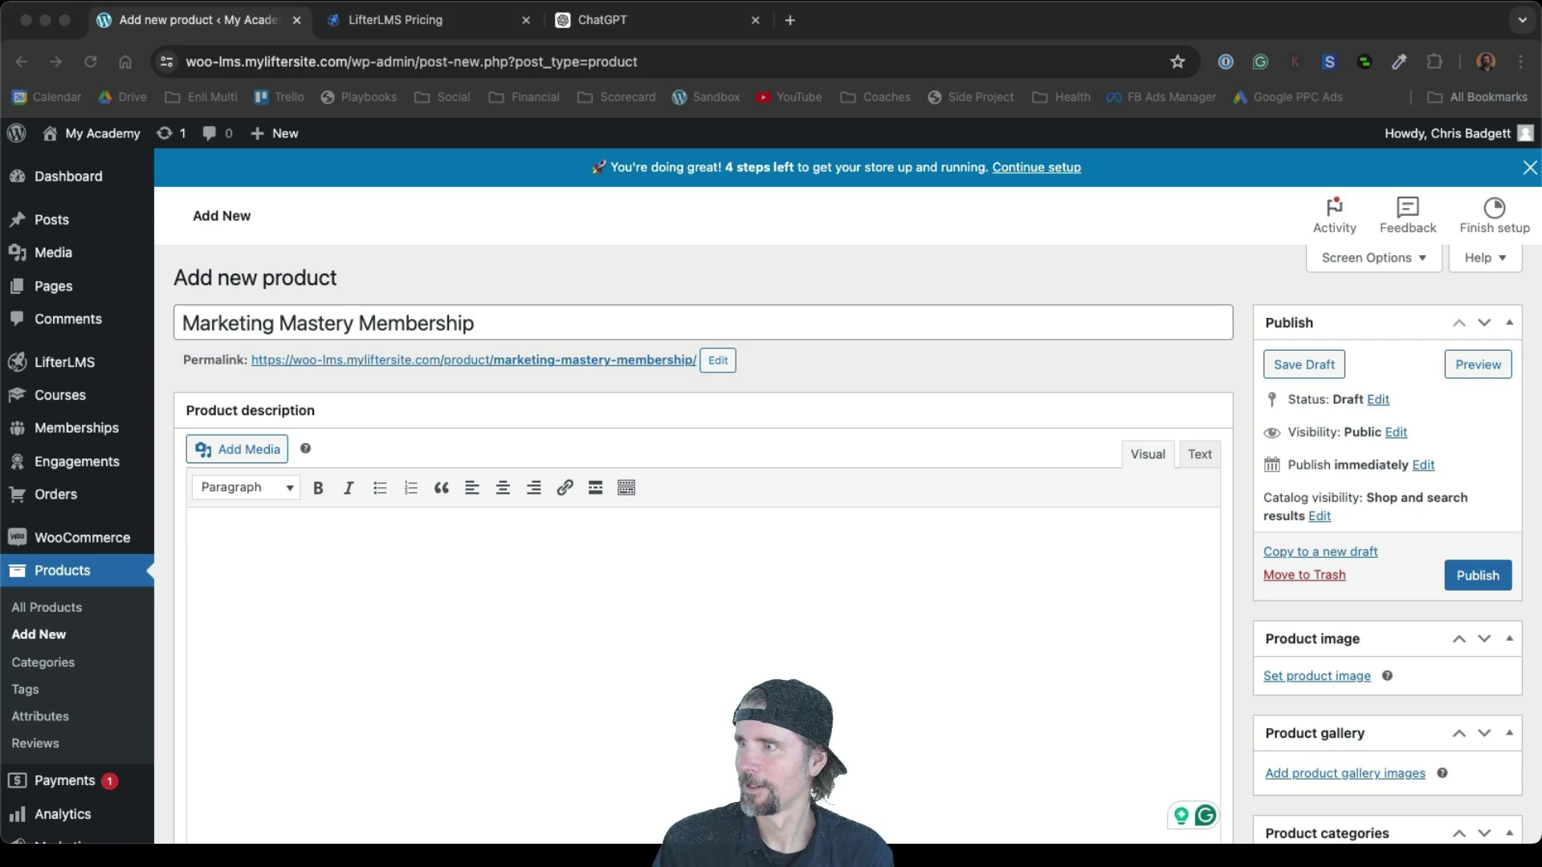
click(253, 560)
text(Join the Membership to get access to all the courses and exclusive benefits.)
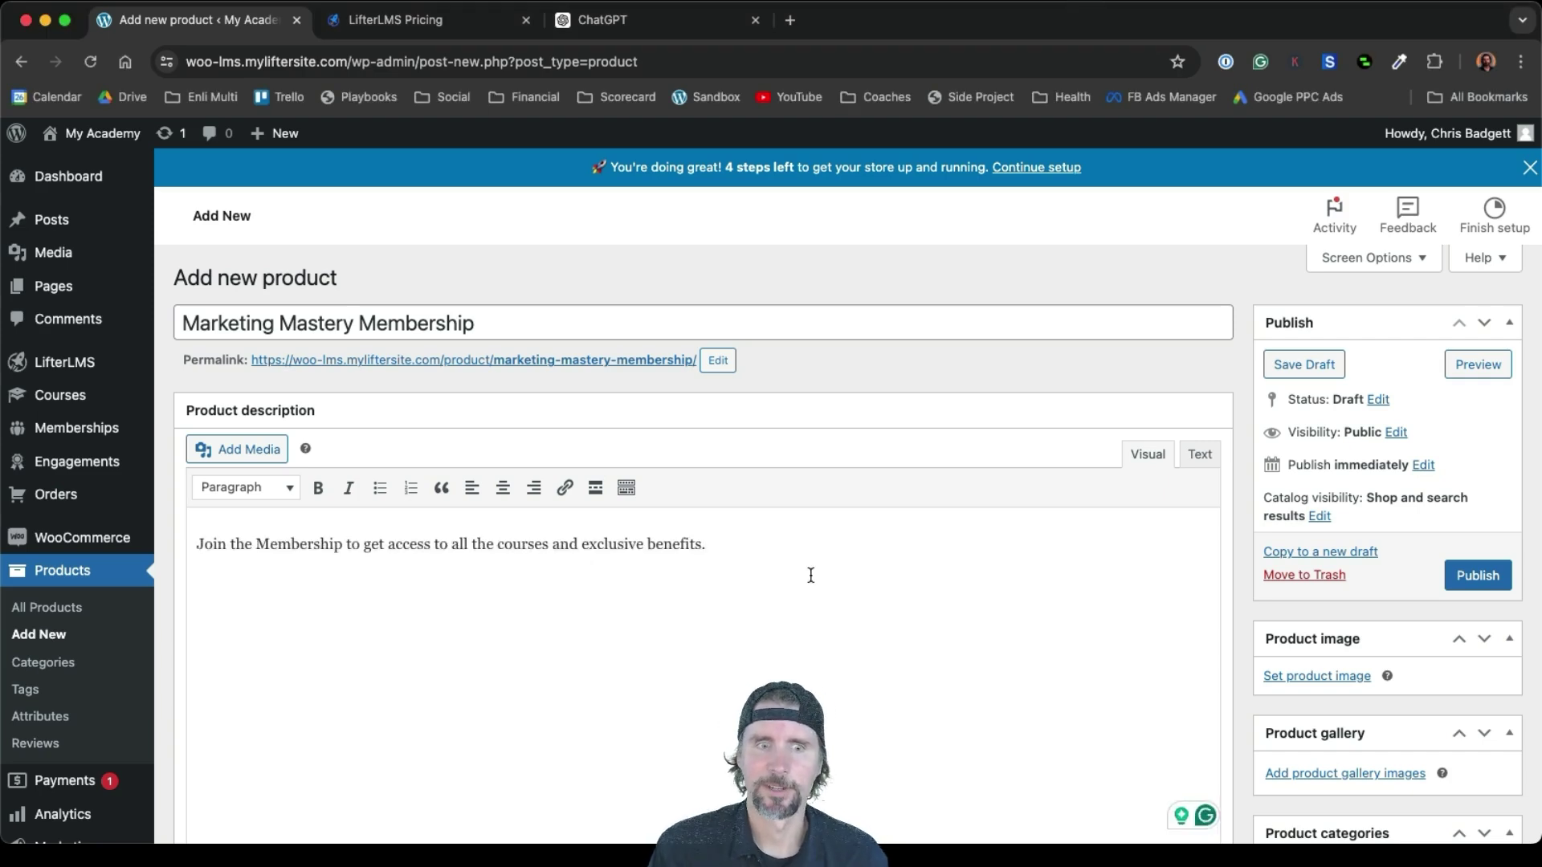
scroll(811, 575, down, 5)
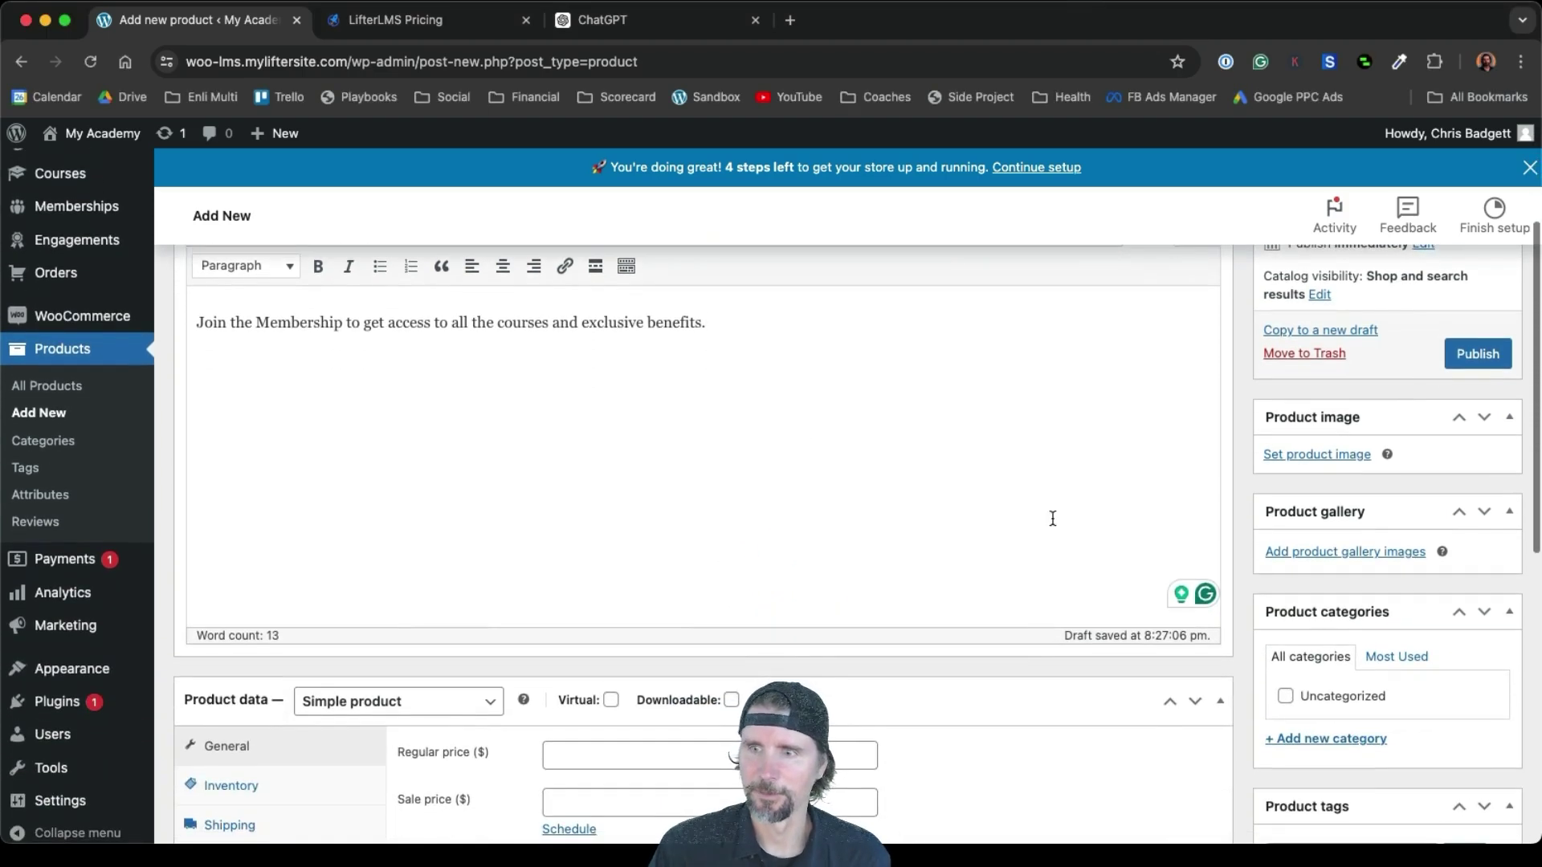
Set the Marketing Mastery picture as the product image
click(1306, 457)
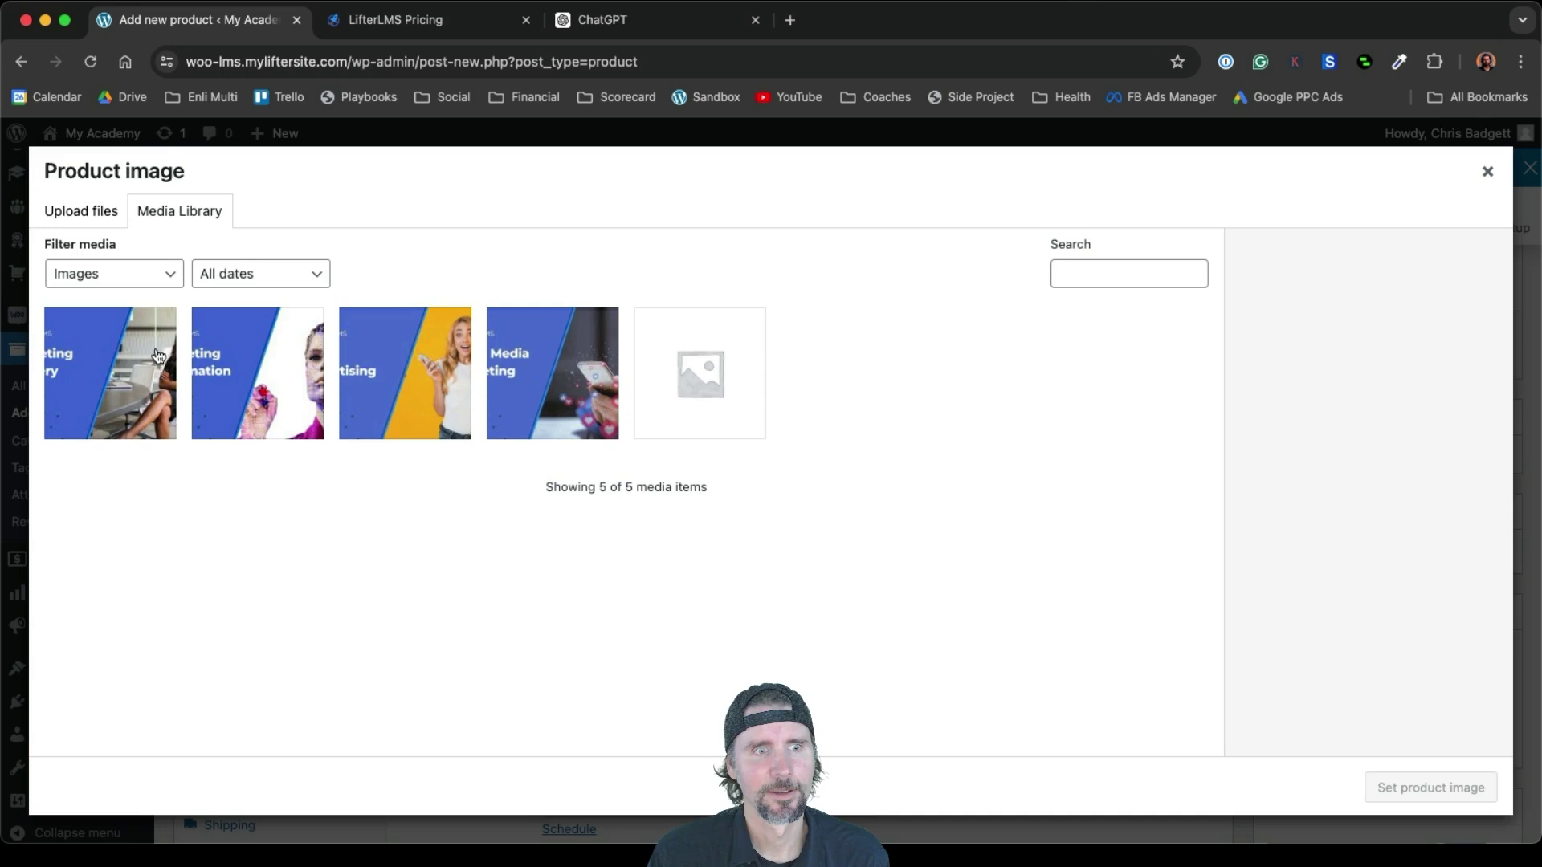
click(137, 361)
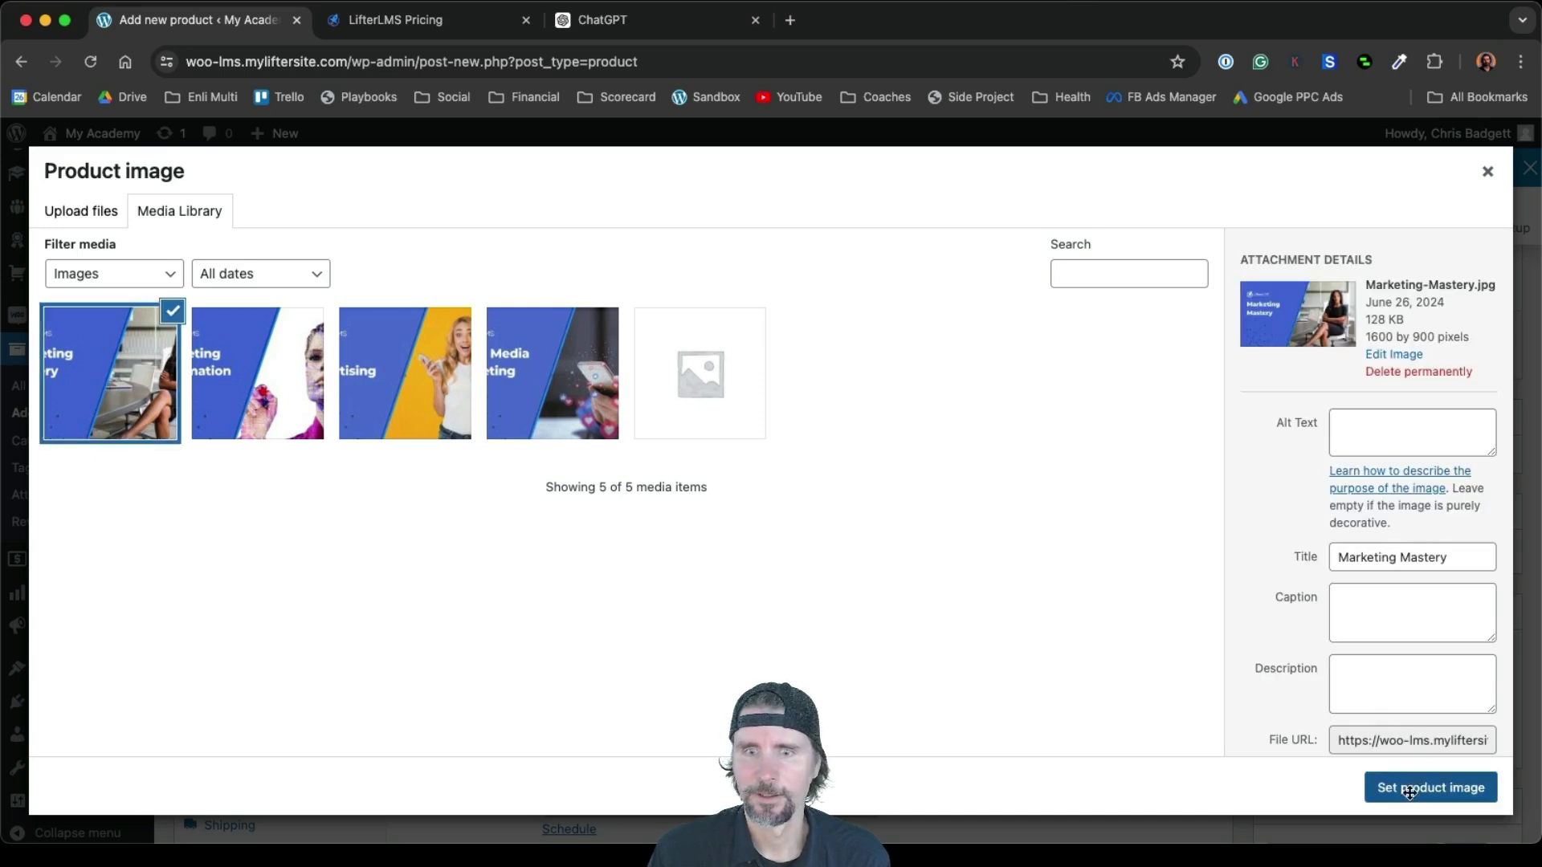
click(1412, 790)
scroll(834, 710, down, 5)
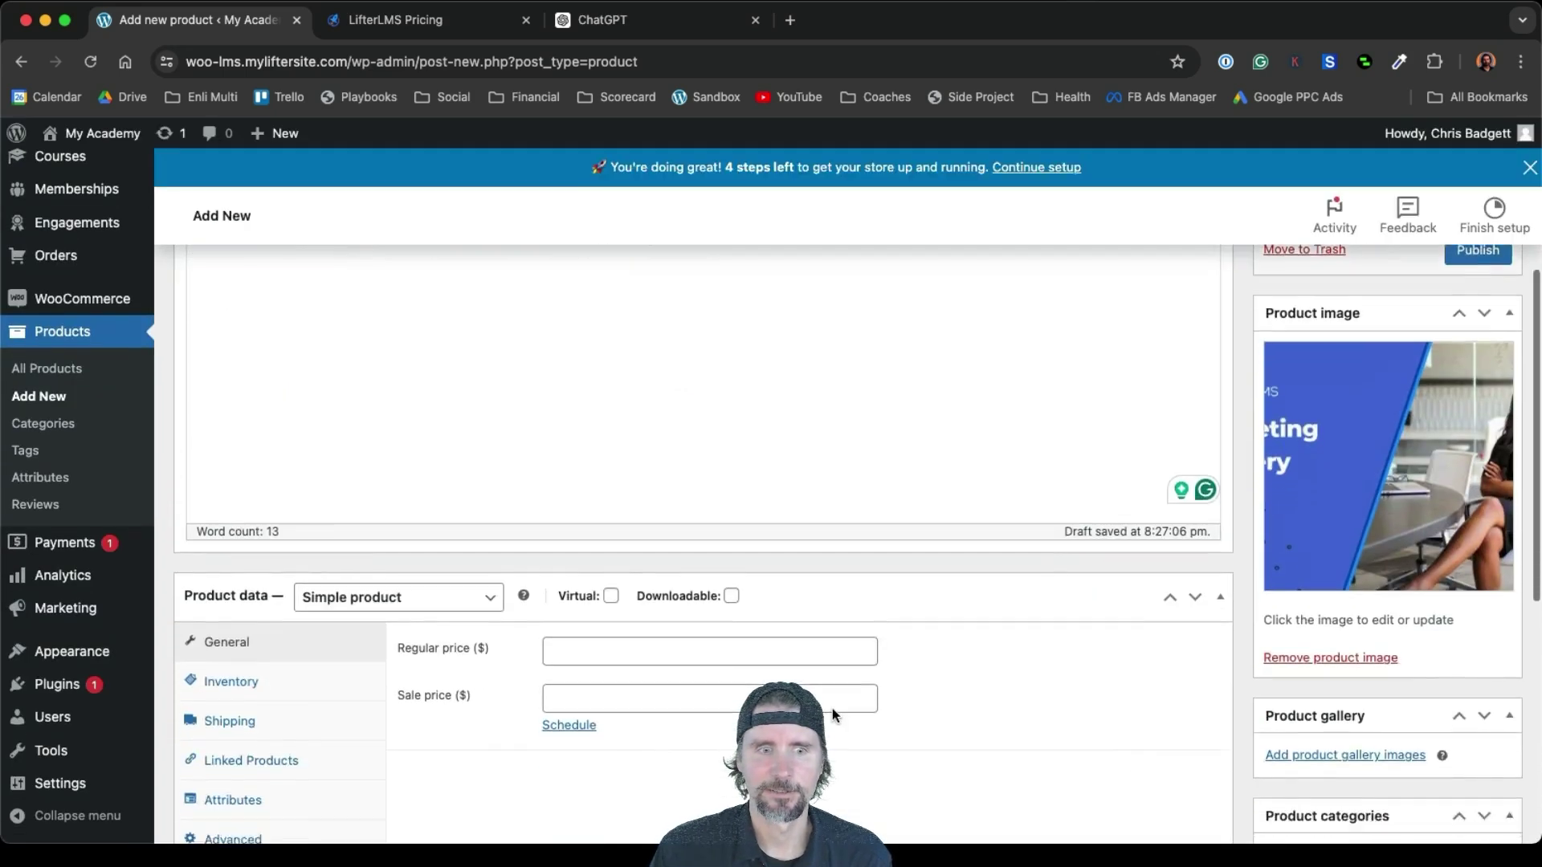
Make it a virtual, downloadable simple subscription priced 1000 every month
click(349, 430)
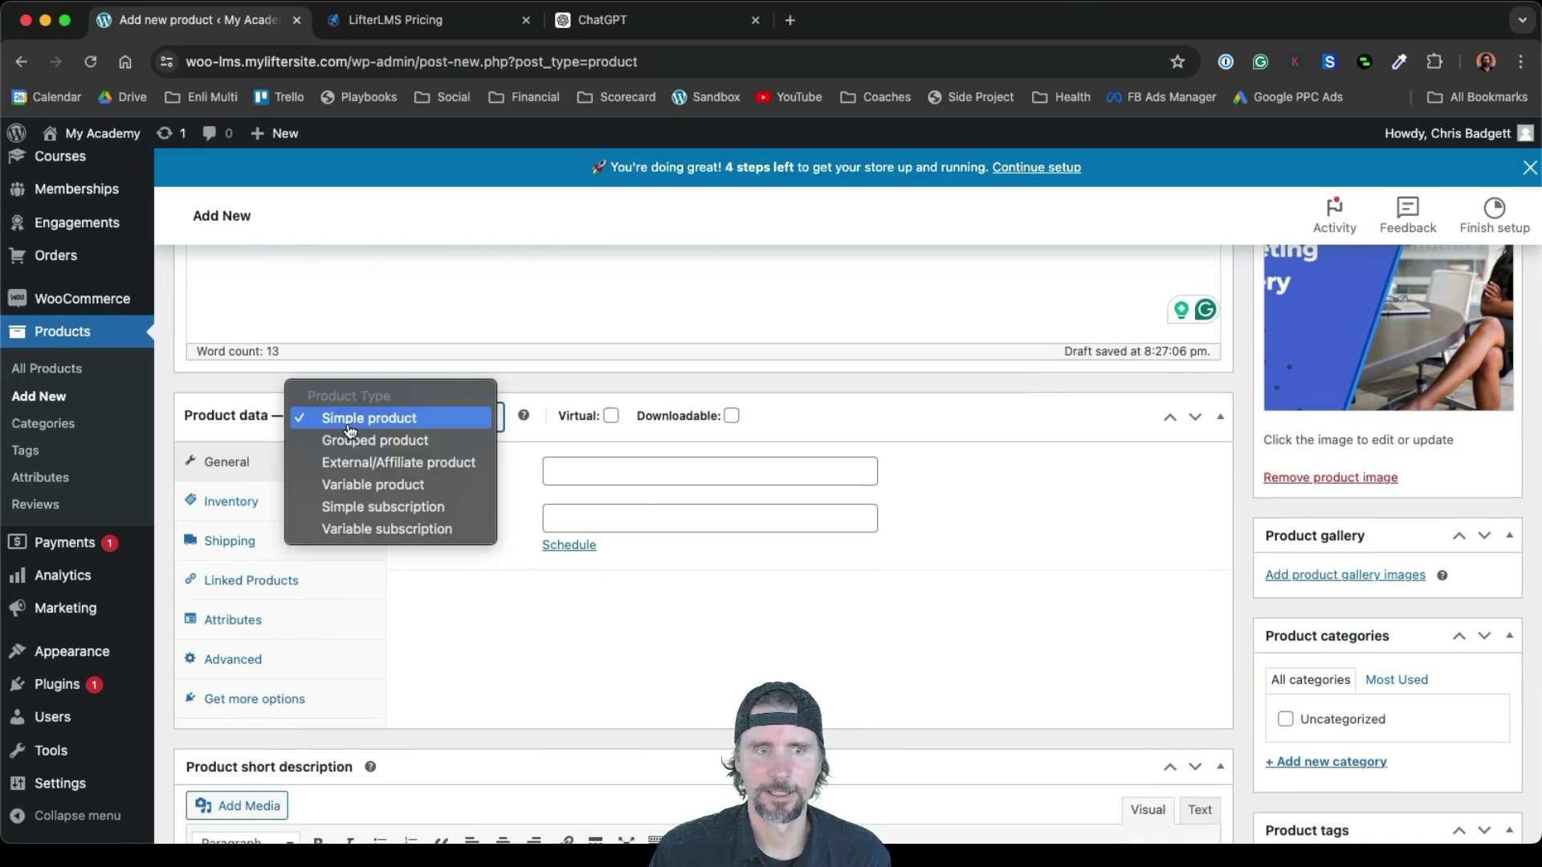
click(384, 507)
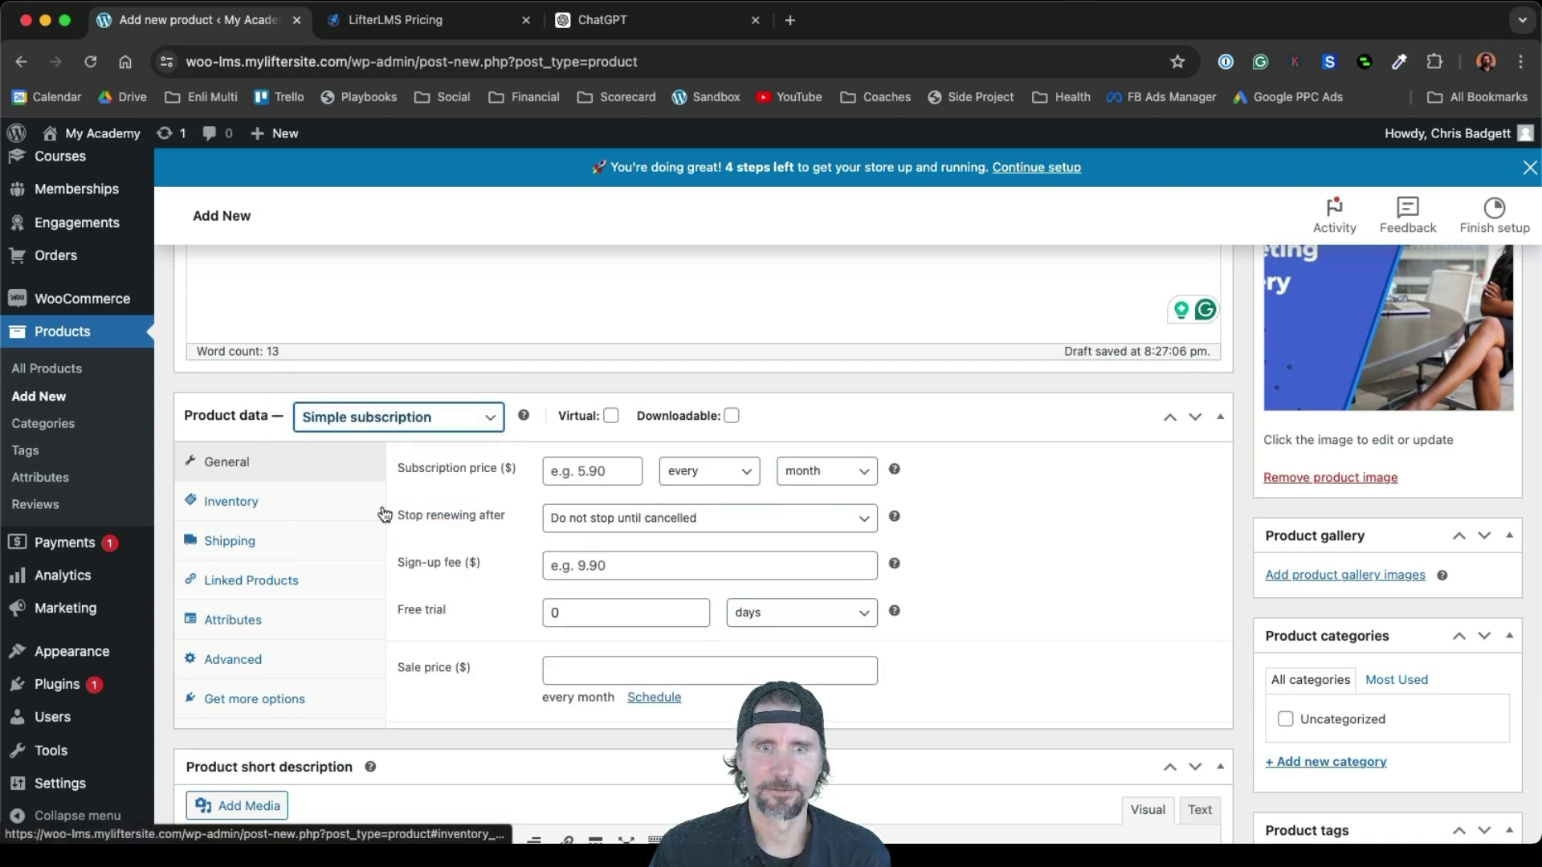
click(612, 415)
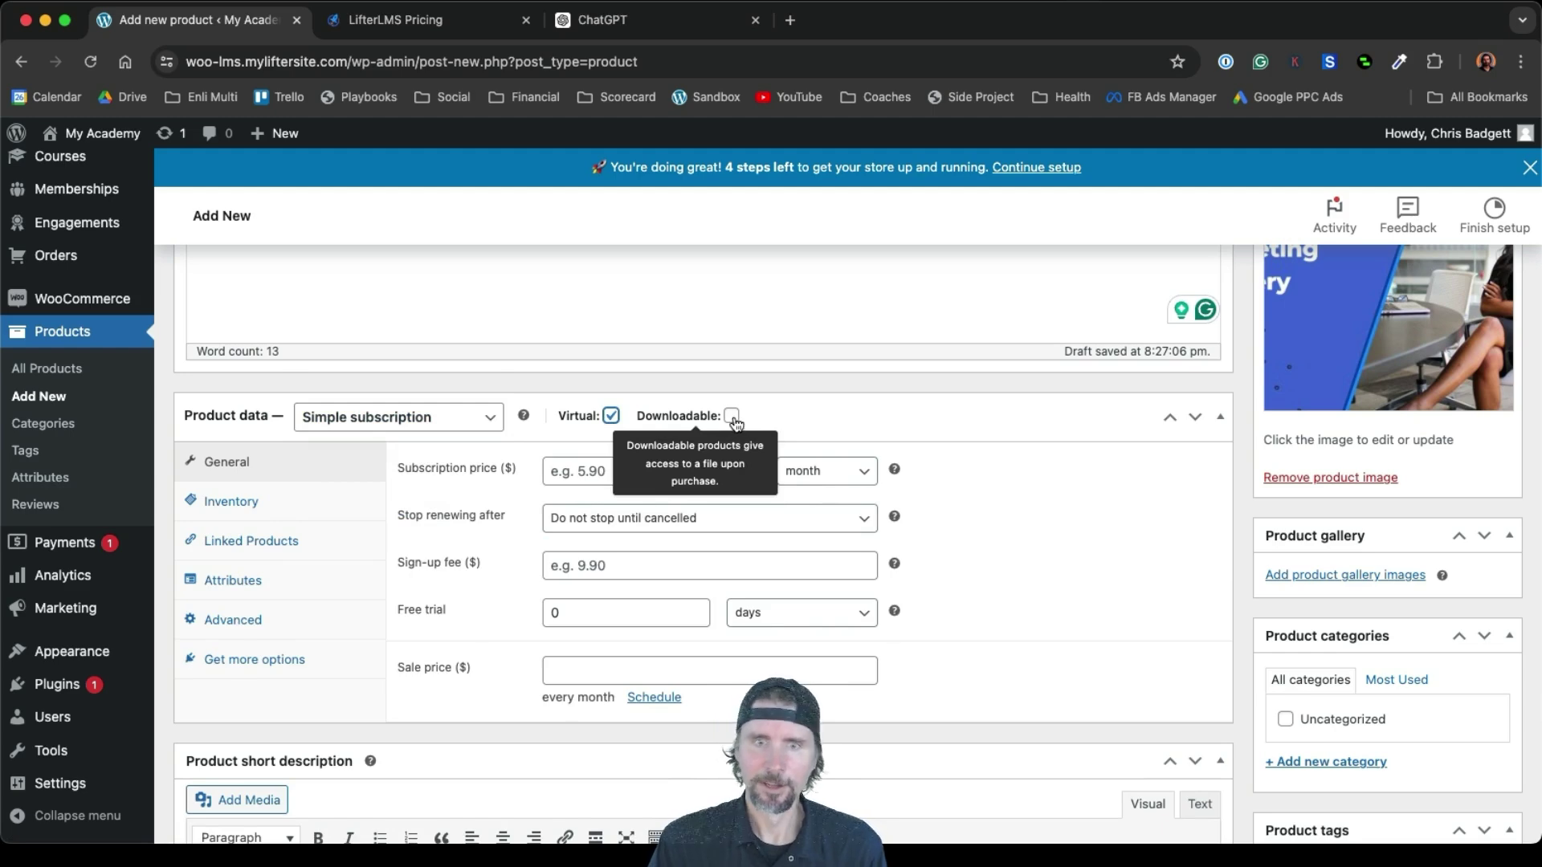
click(732, 416)
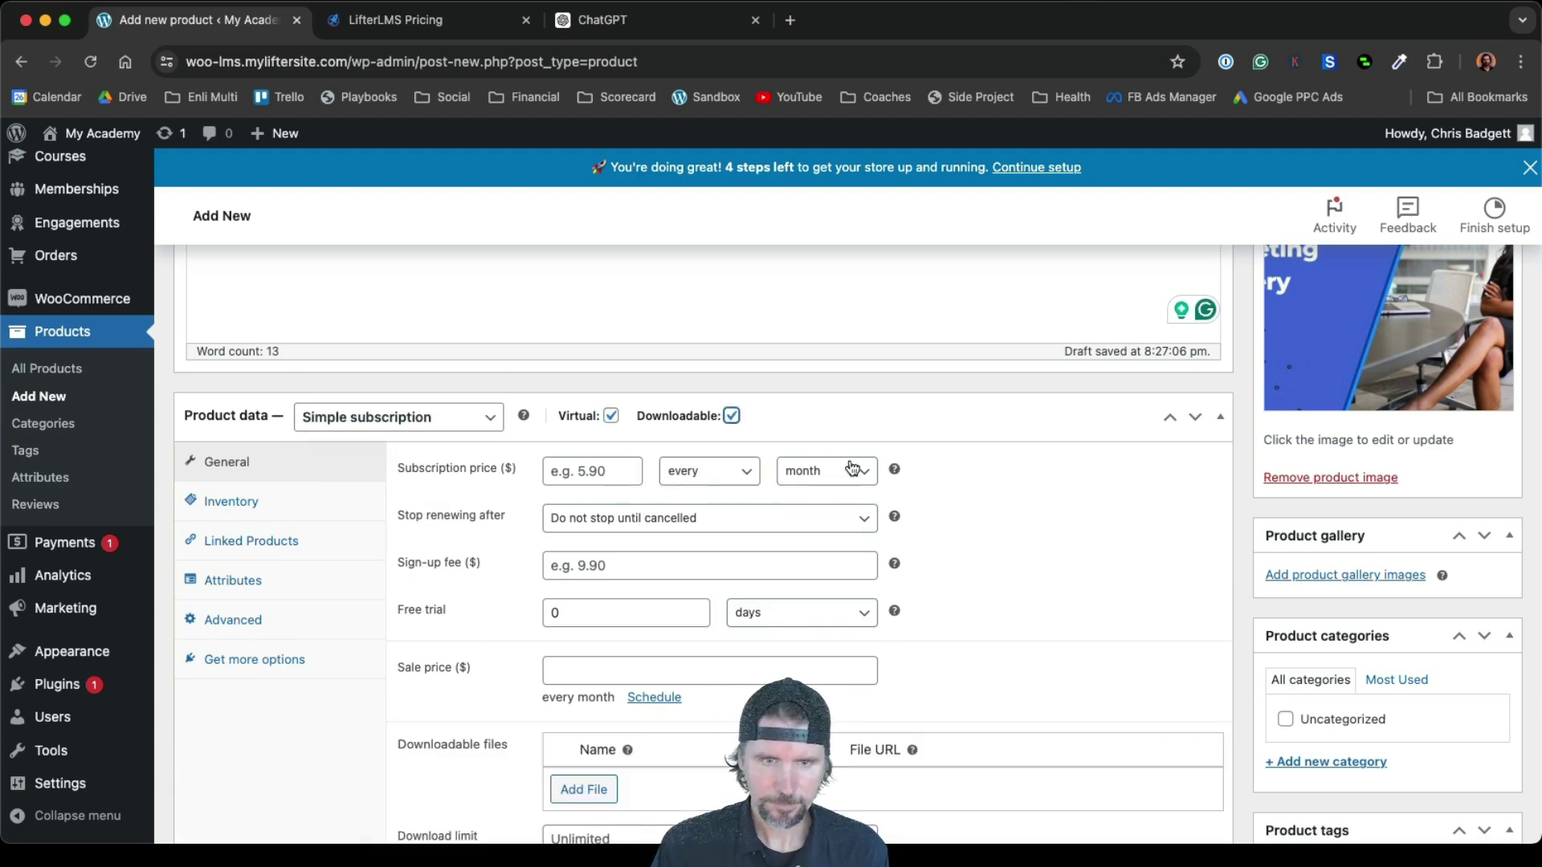
click(601, 470)
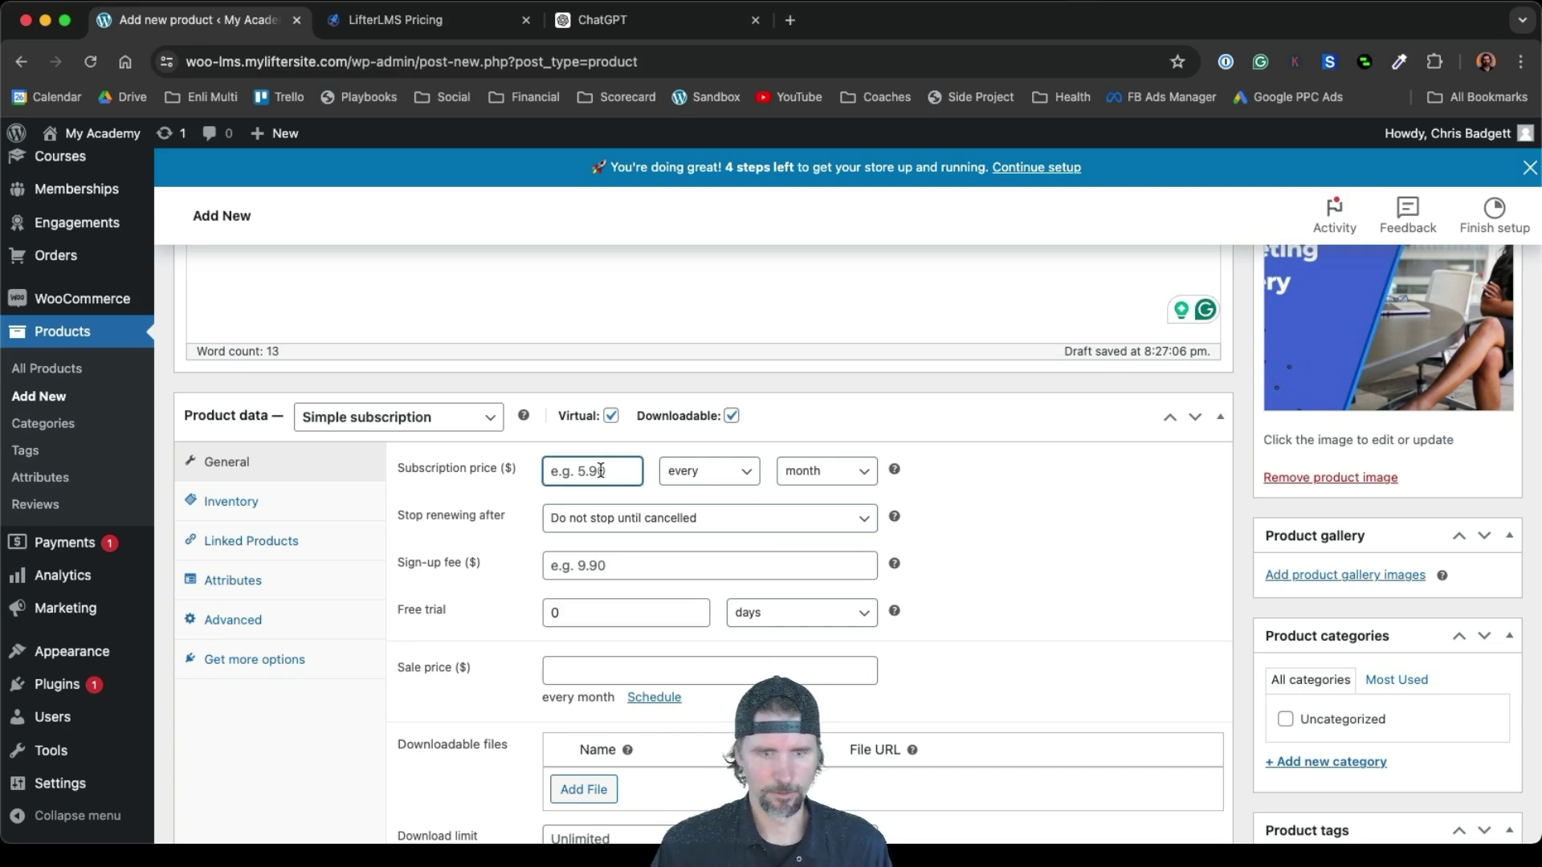
text(1000)
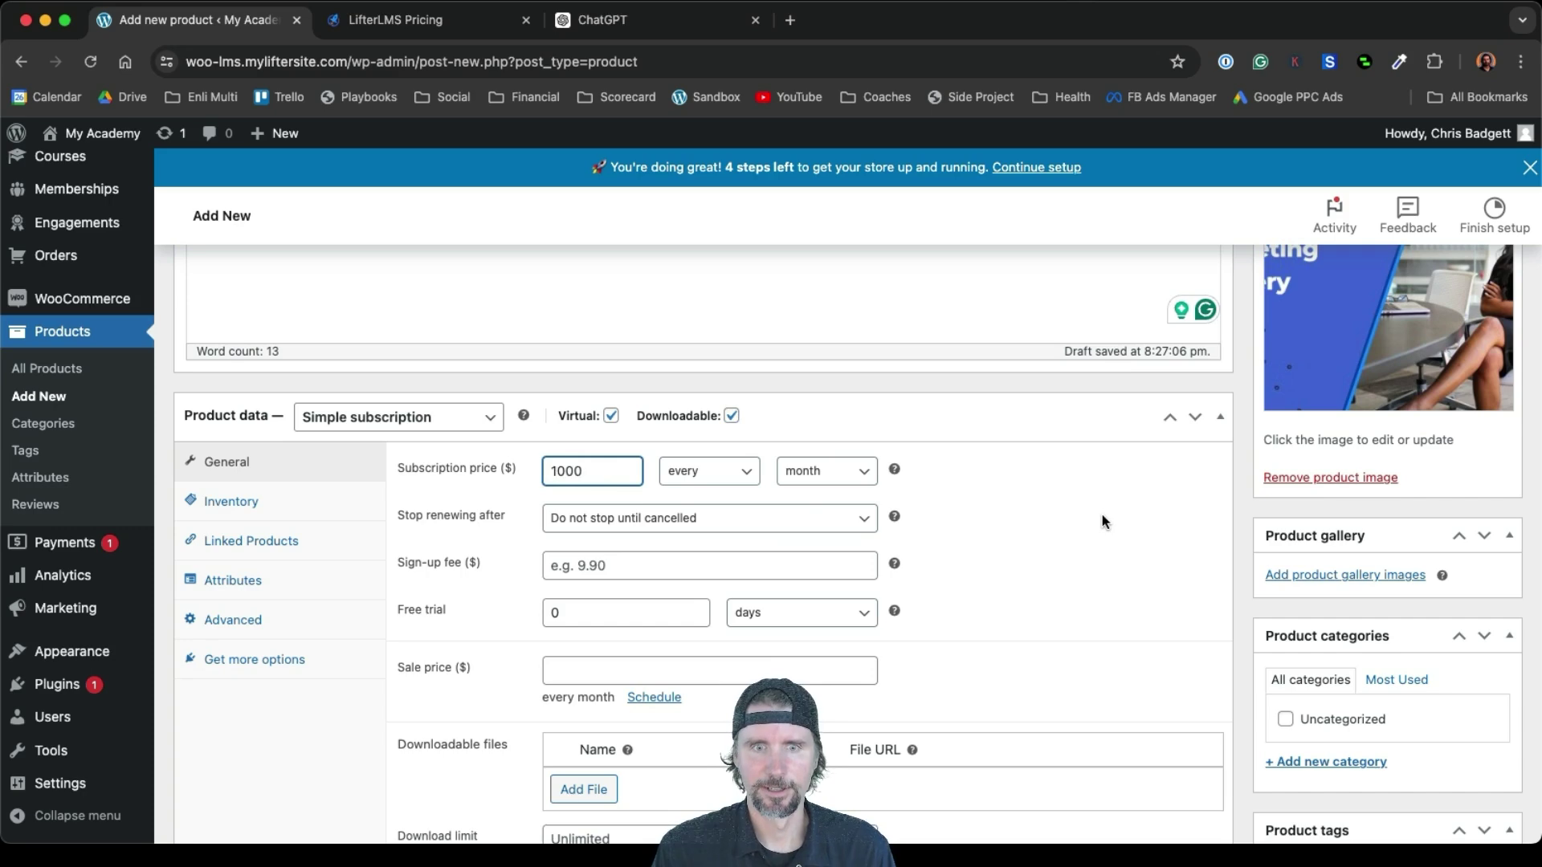
click(1102, 520)
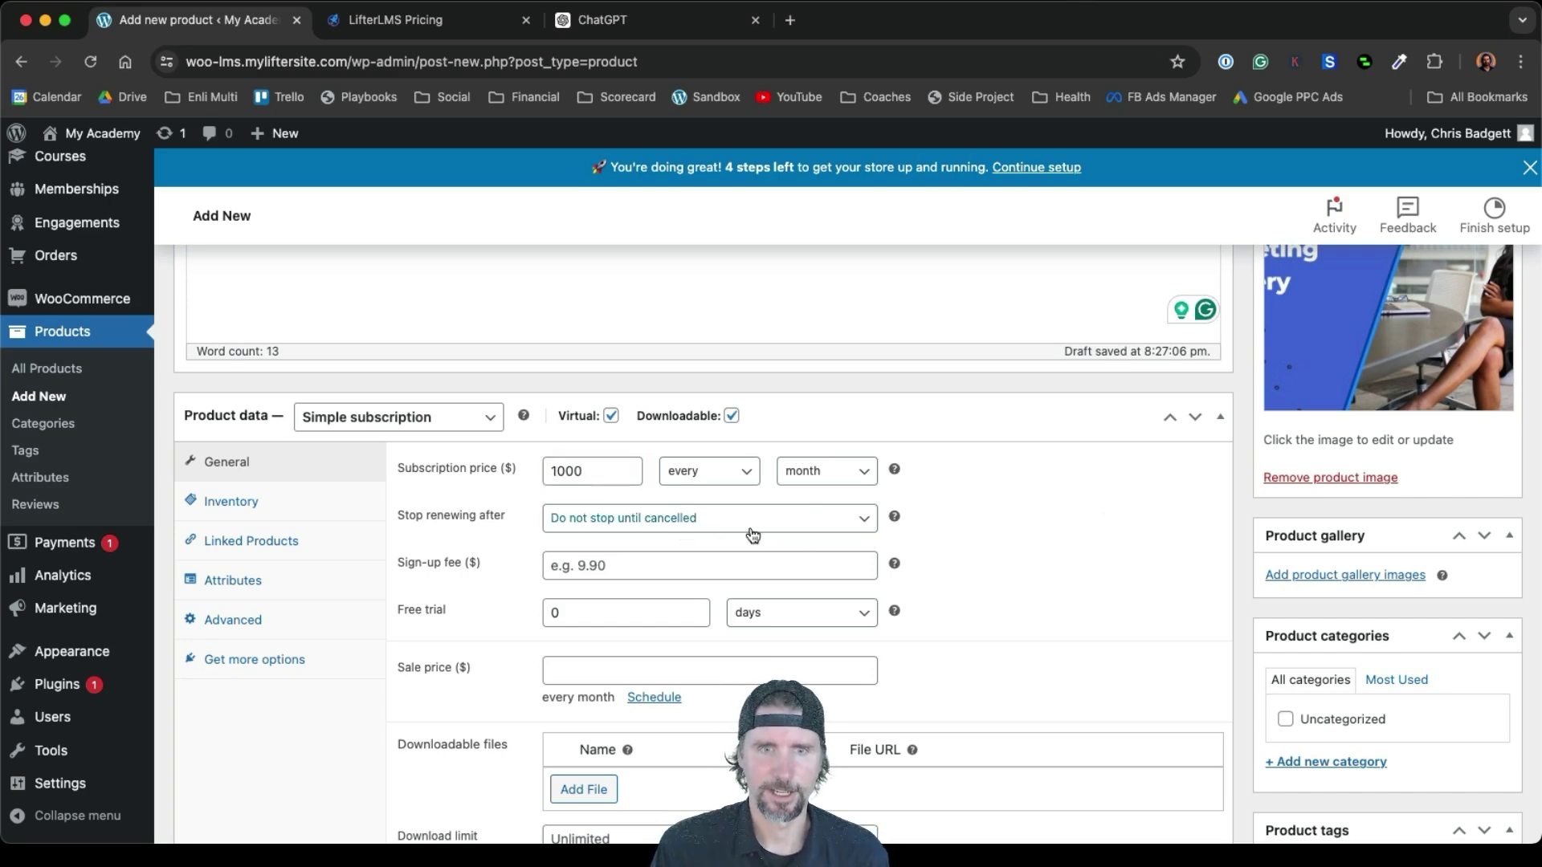
Publish the Marketing Mastery Membership product and view its live page
scroll(1019, 595, down, 5)
scroll(1019, 595, down, 2)
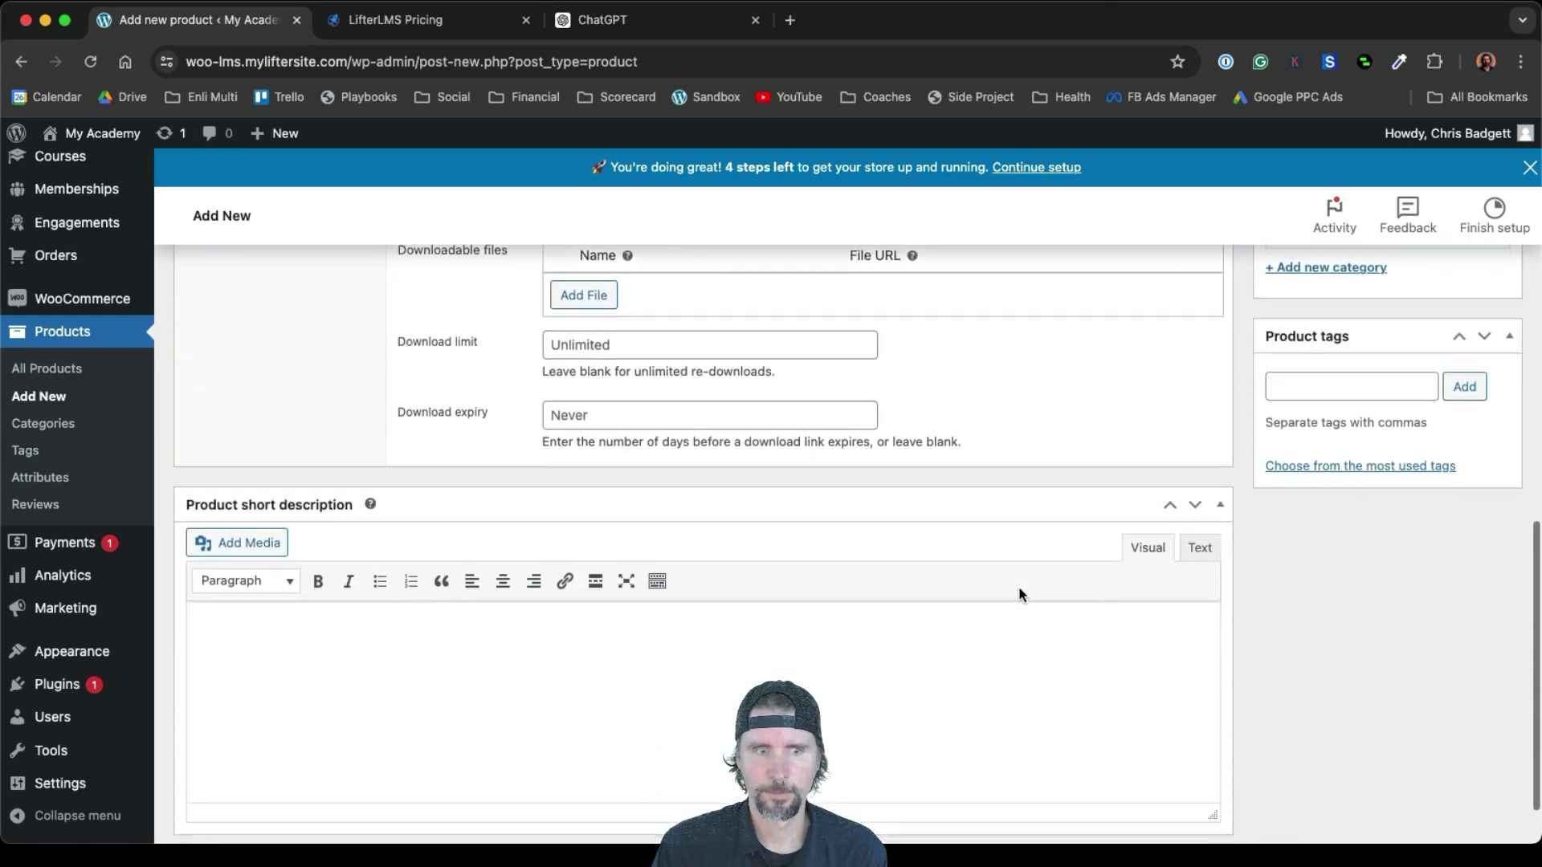
scroll(1019, 595, up, 8)
scroll(1019, 595, up, 2)
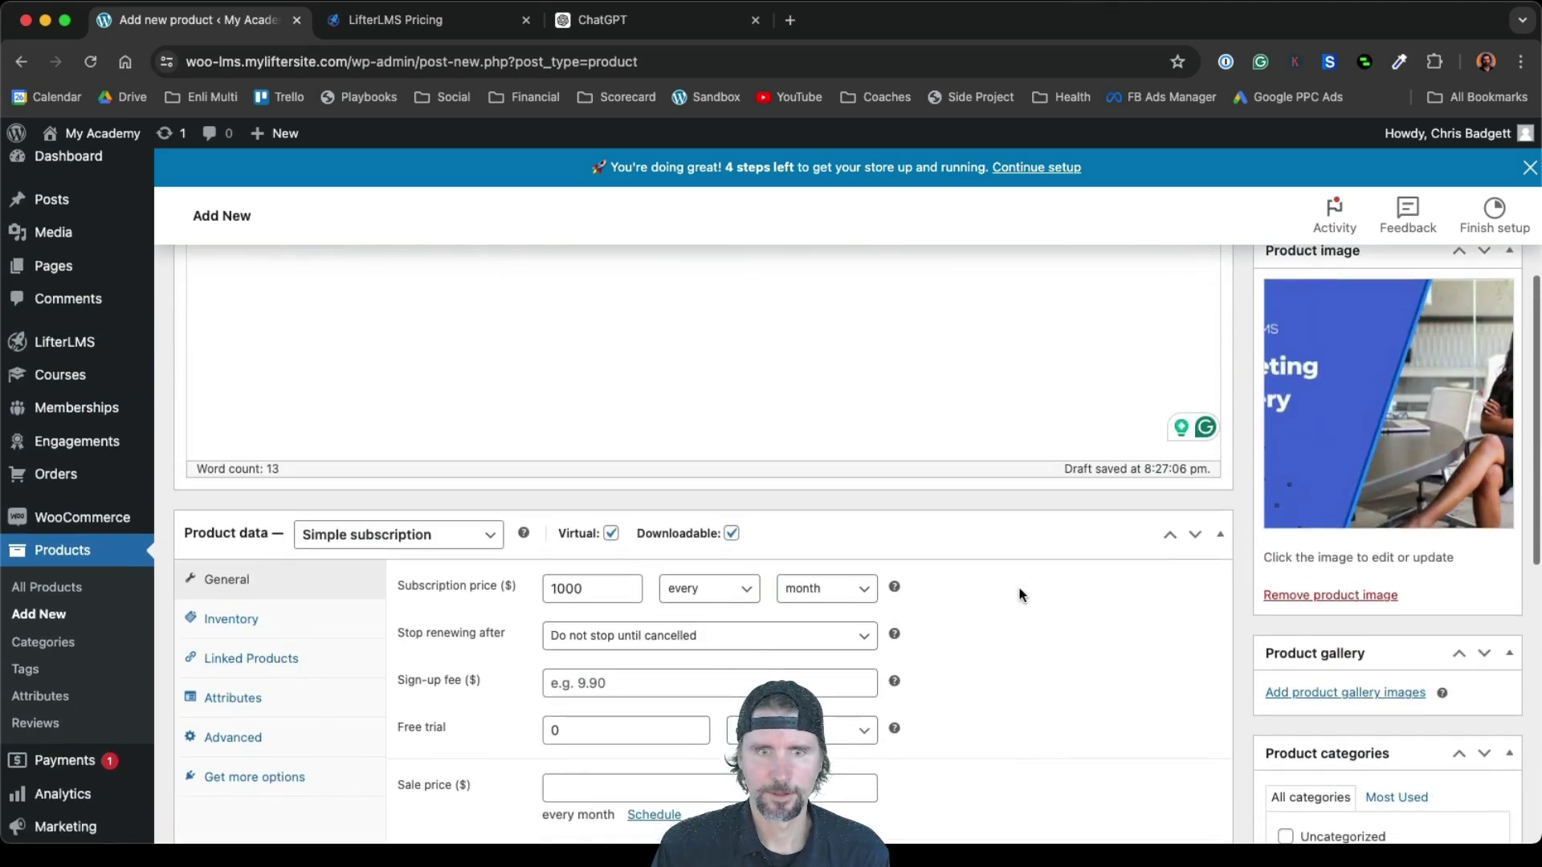
scroll(1020, 590, up, 1)
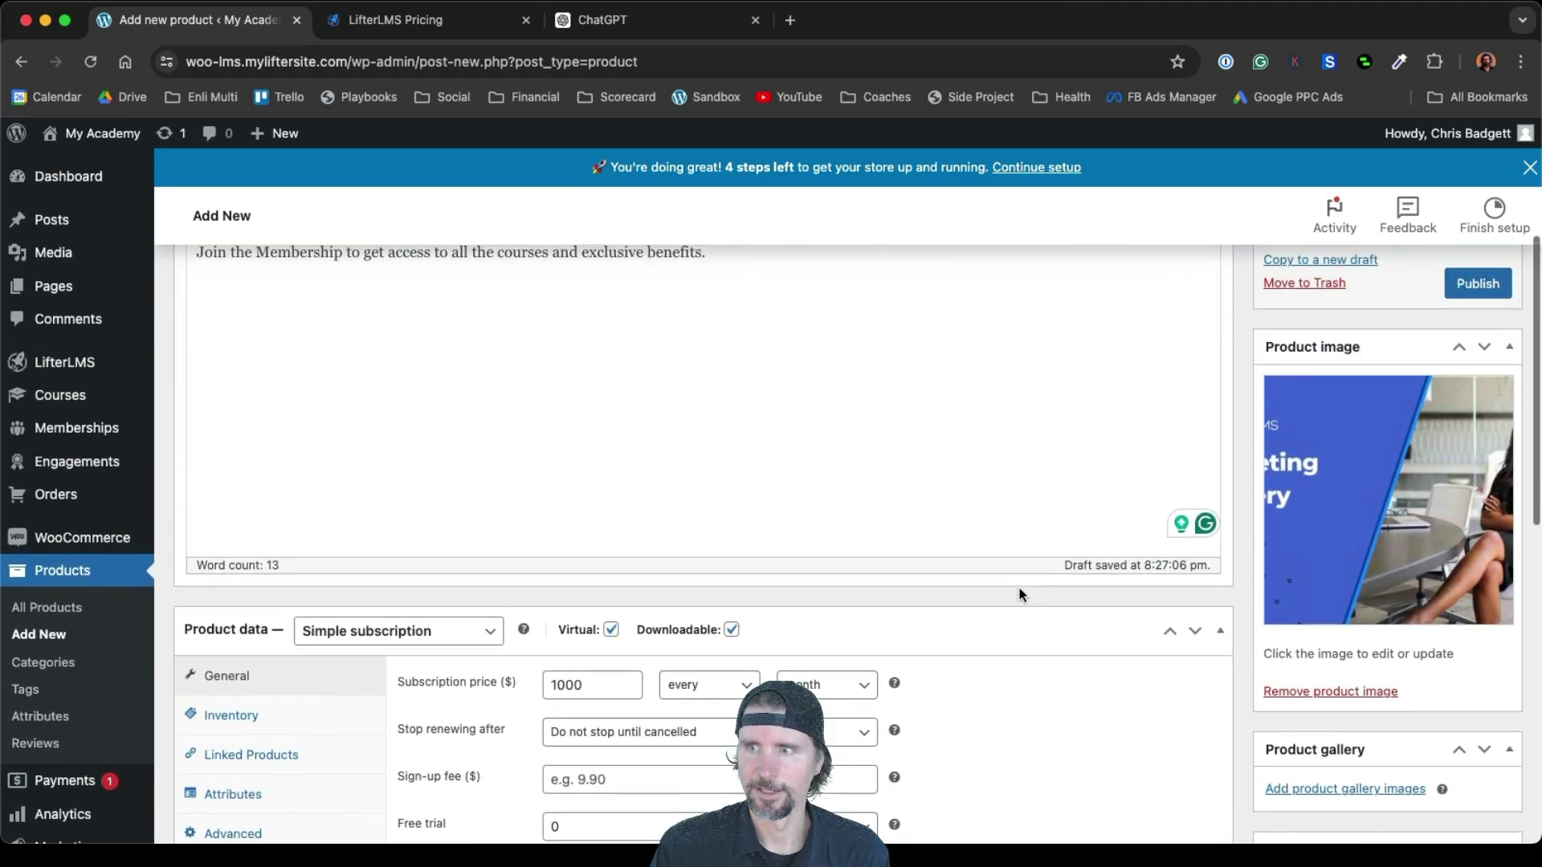
click(1473, 285)
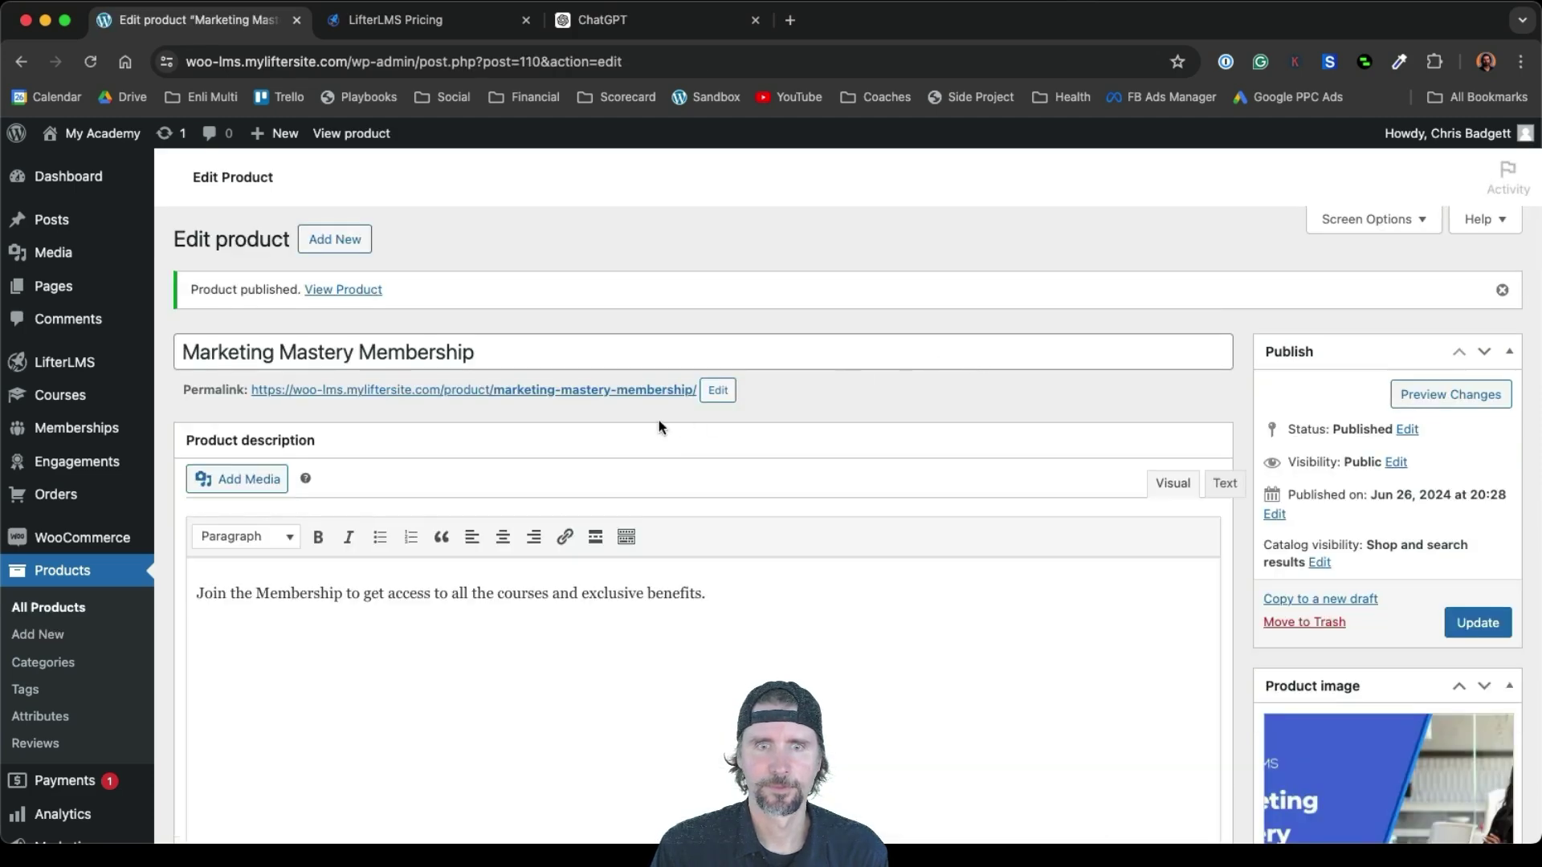
click(588, 391)
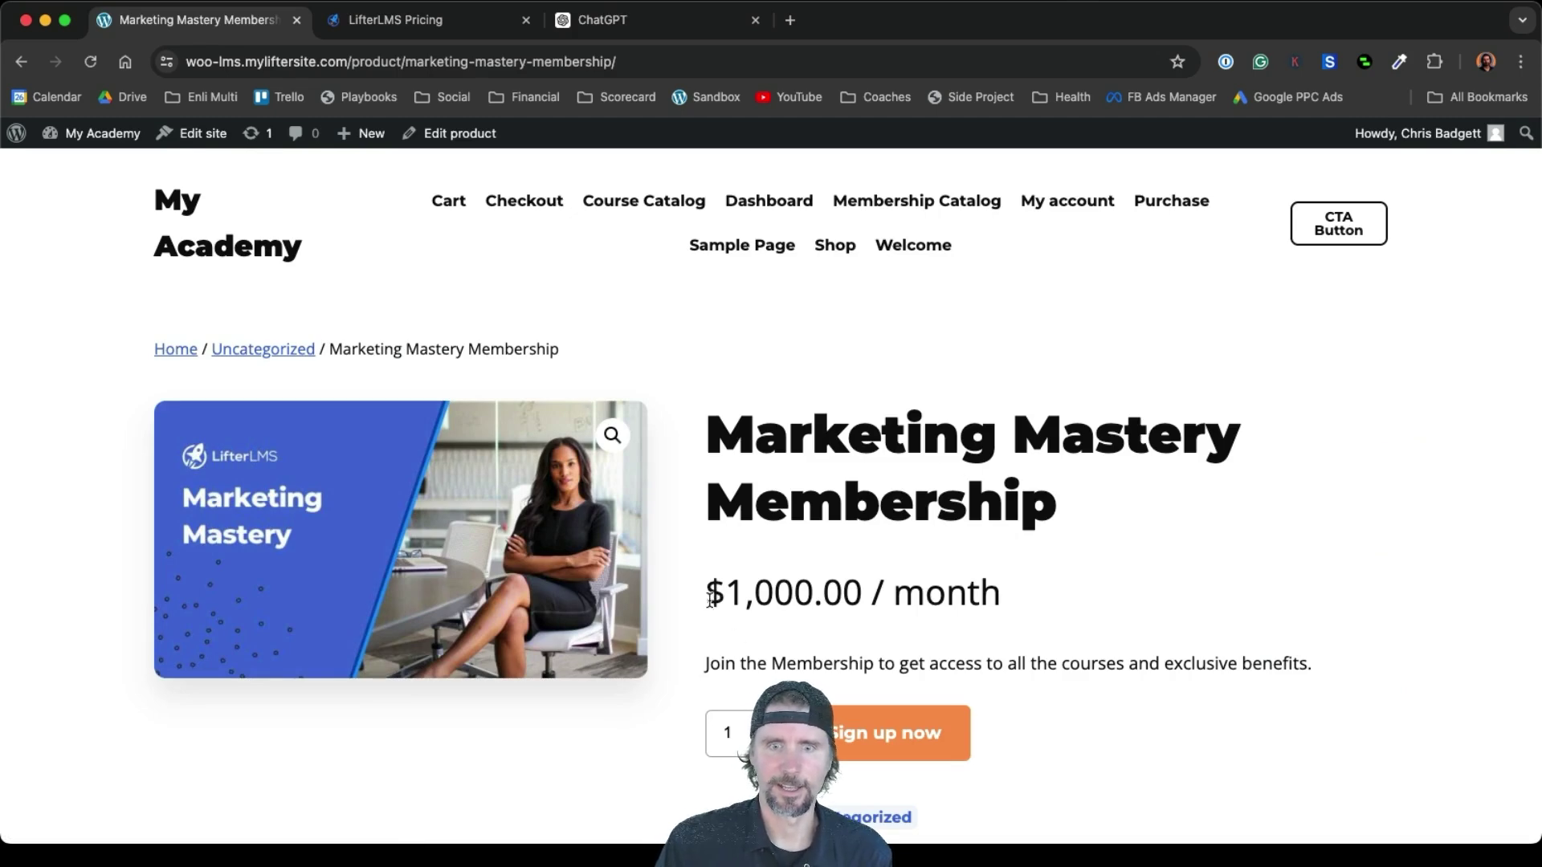
Highlight the Marketing Mastery Membership's $1,000.00 per month price on the product page
drag(710, 601, 982, 601)
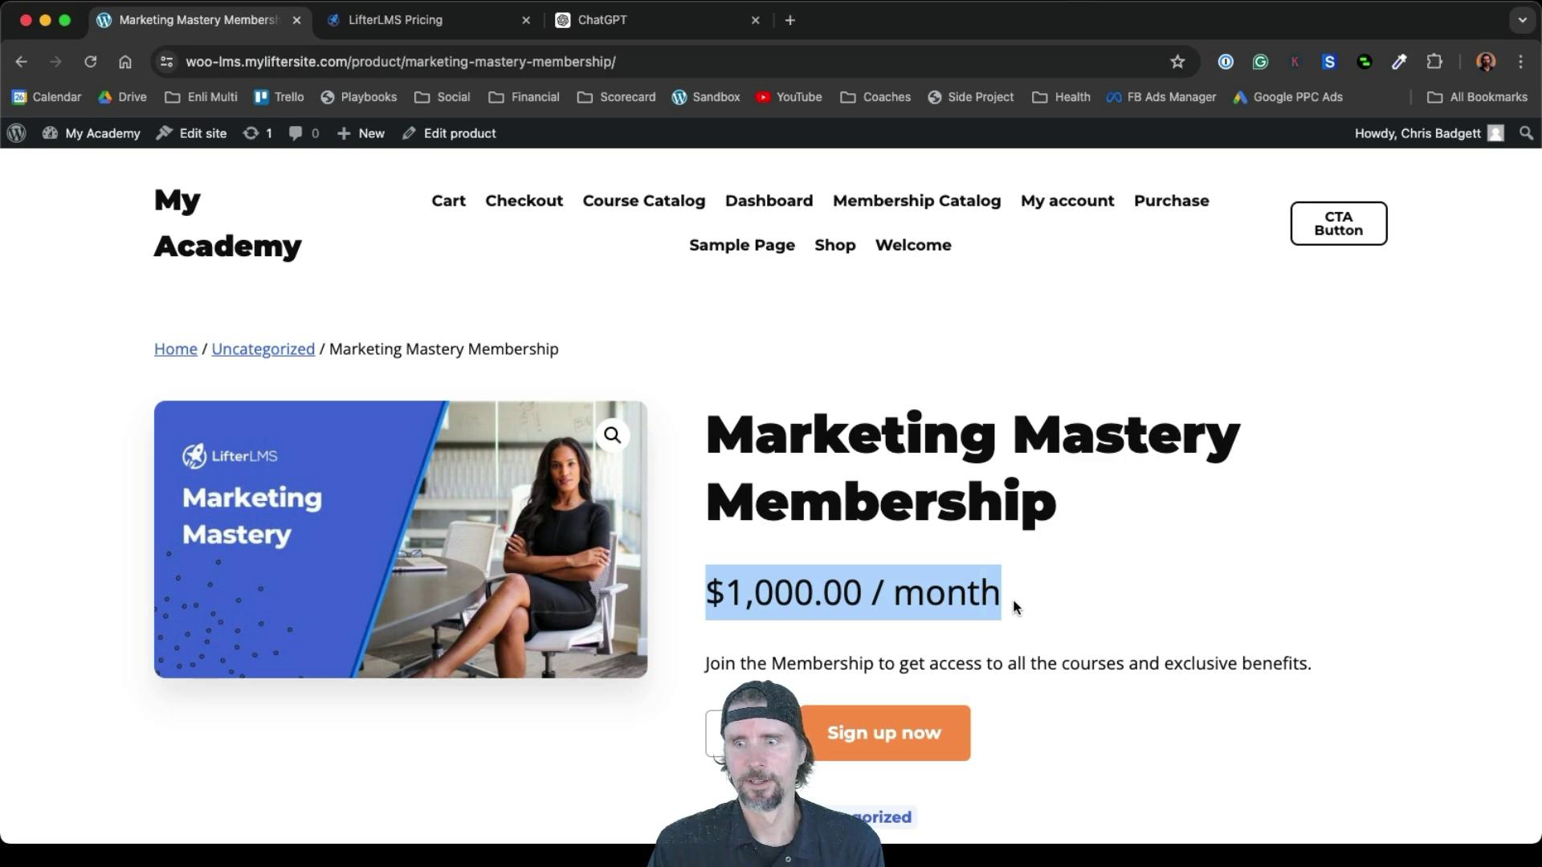
scroll(1184, 627, down, 1)
scroll(1182, 623, up, 1)
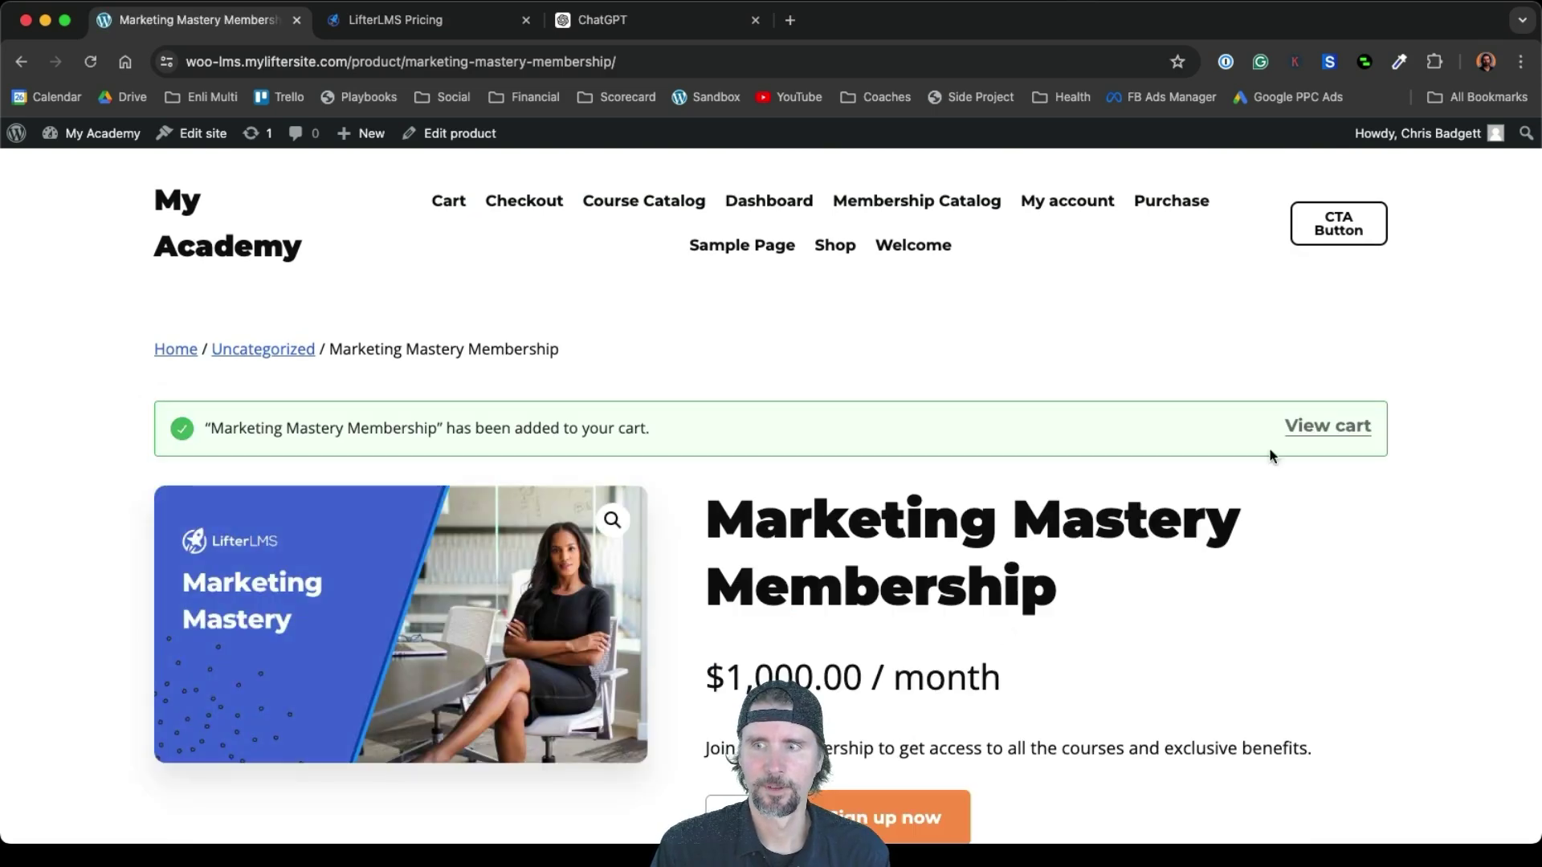
Go from the cart to checkout and confirm the $1,000.00 monthly membership order summary
click(1330, 426)
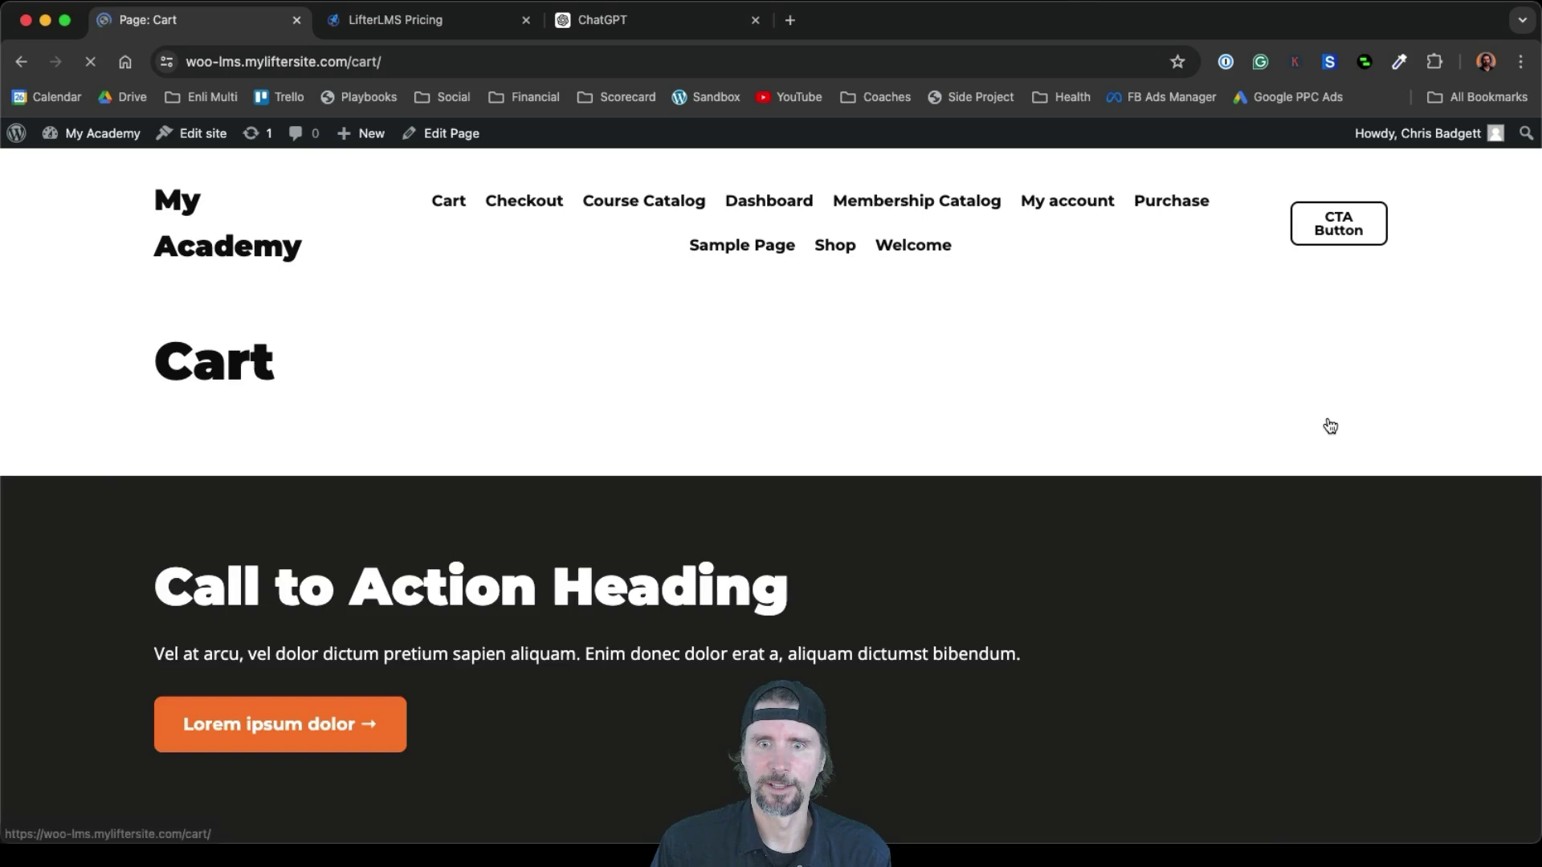
scroll(1331, 426, down, 2)
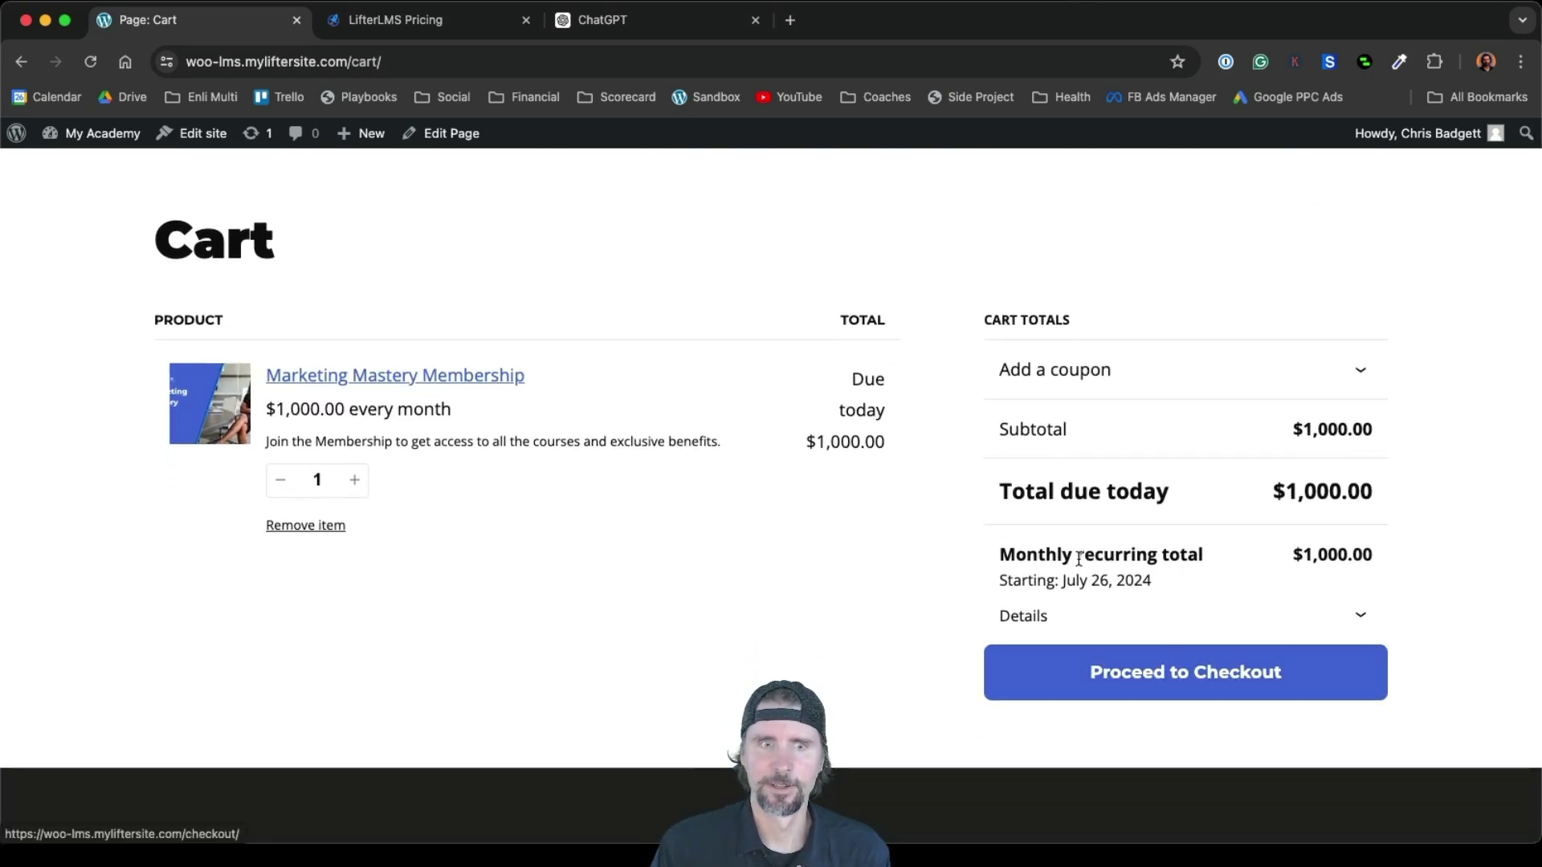
click(1153, 674)
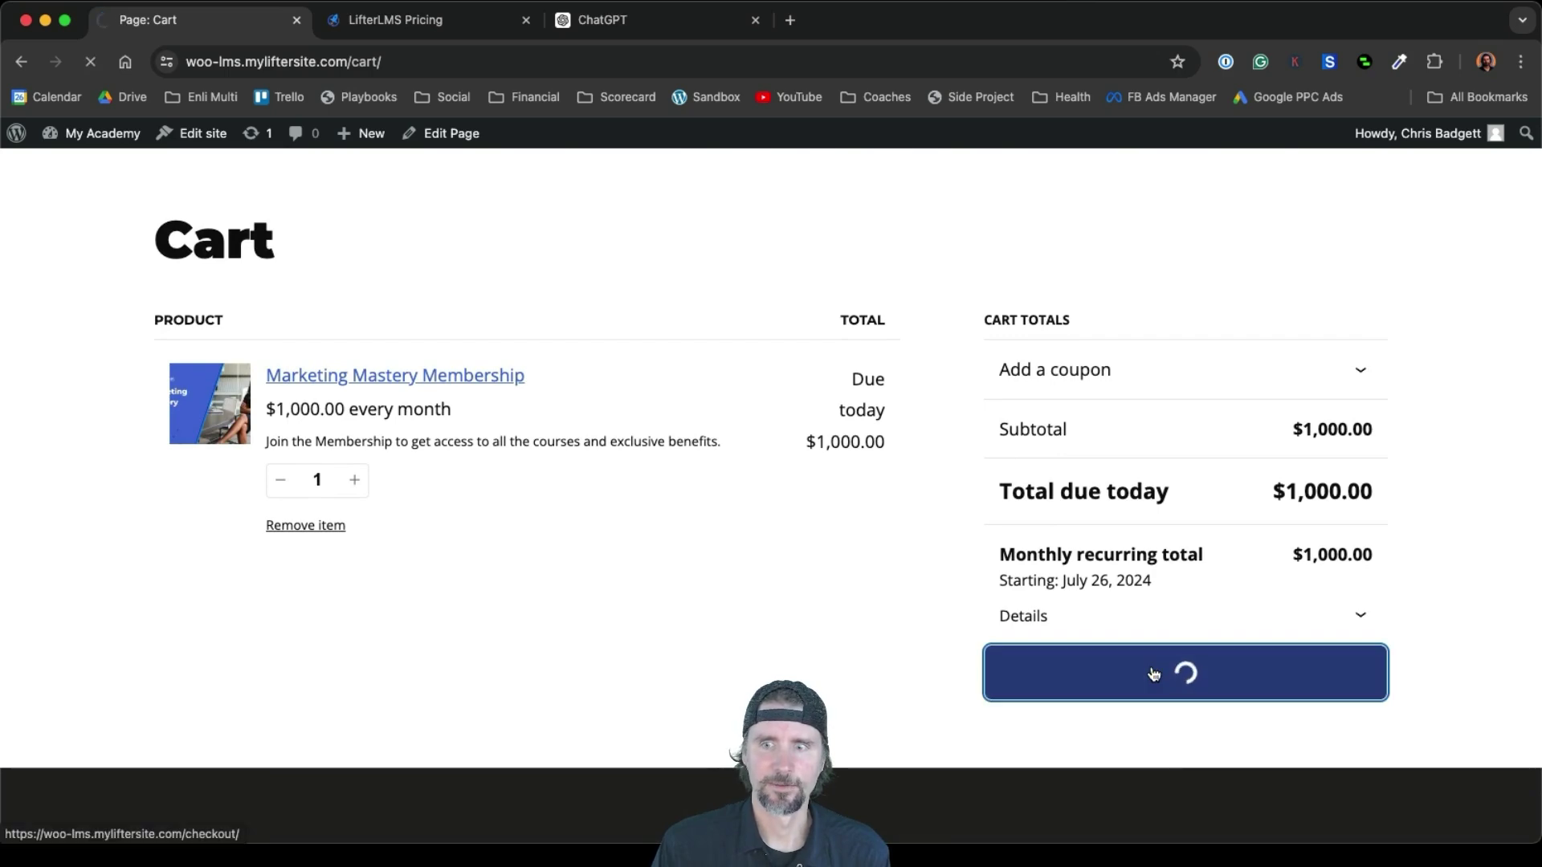
scroll(1154, 674, down, 2)
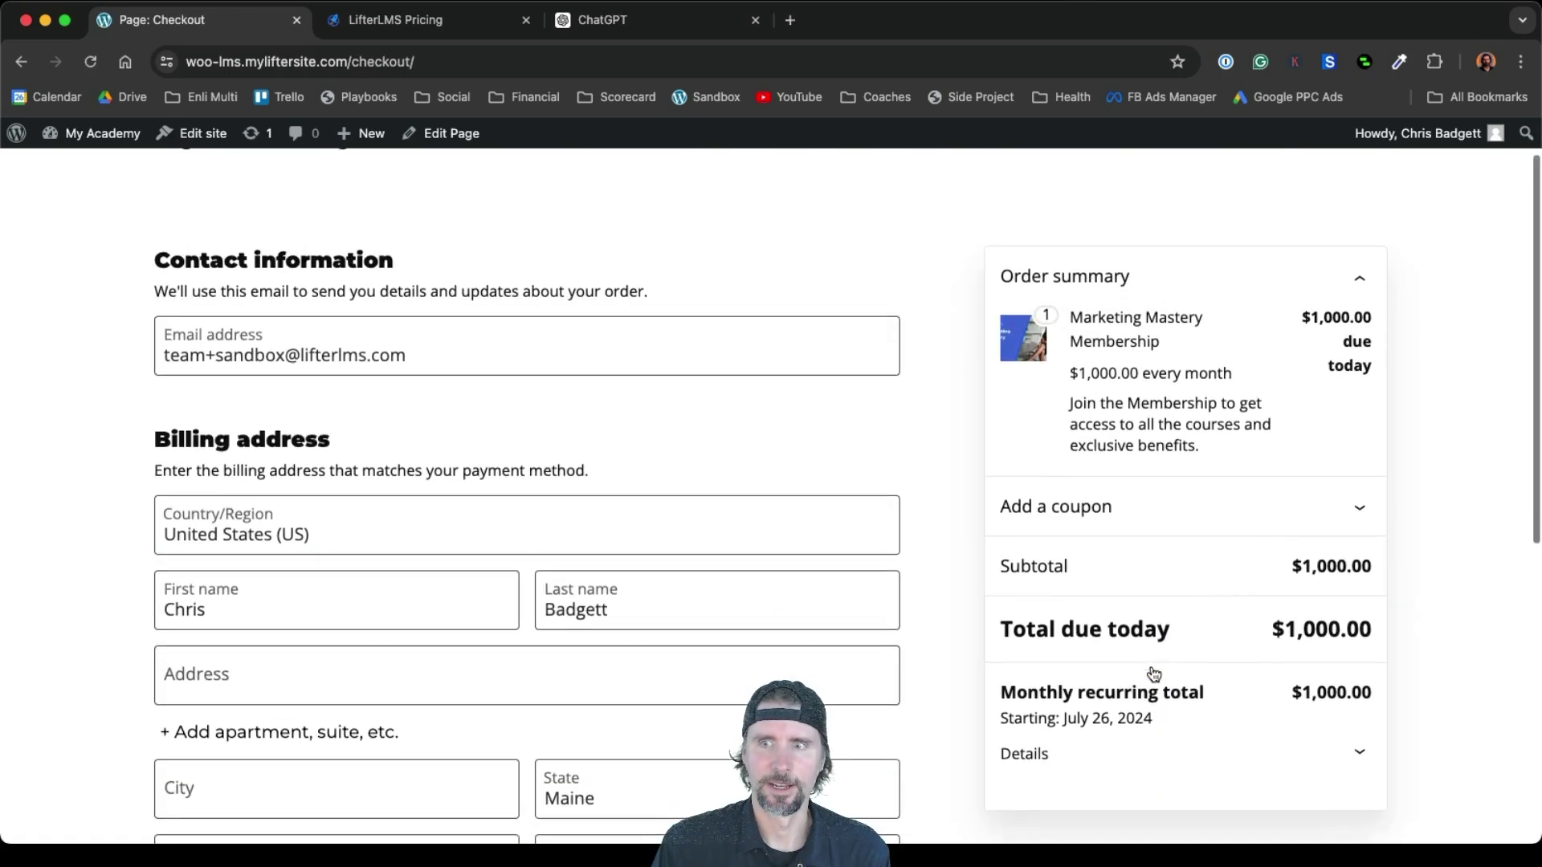
scroll(1153, 674, down, 3)
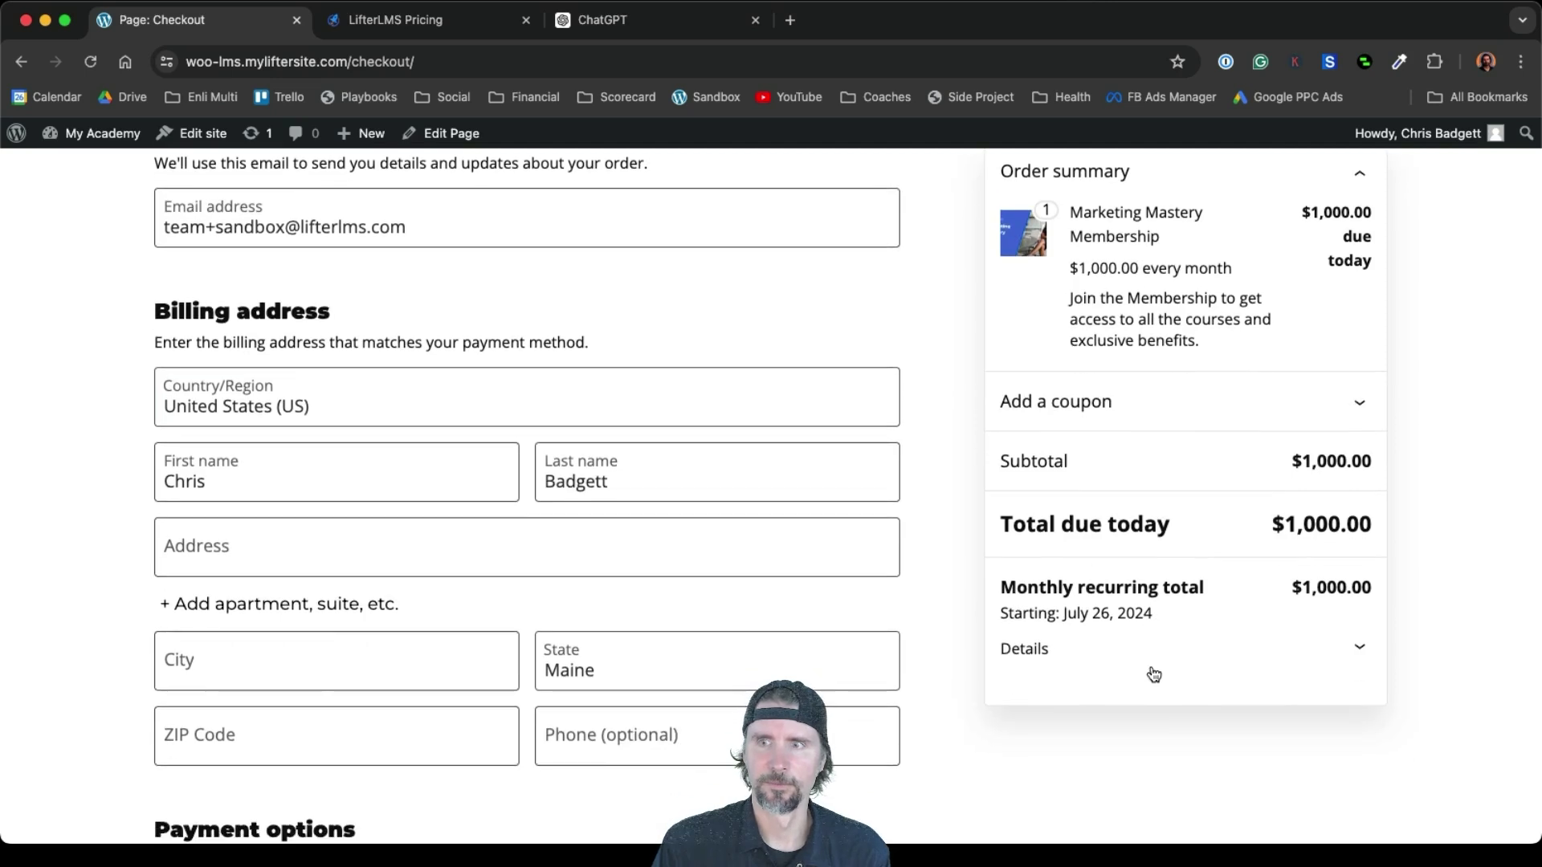
scroll(1154, 674, up, 5)
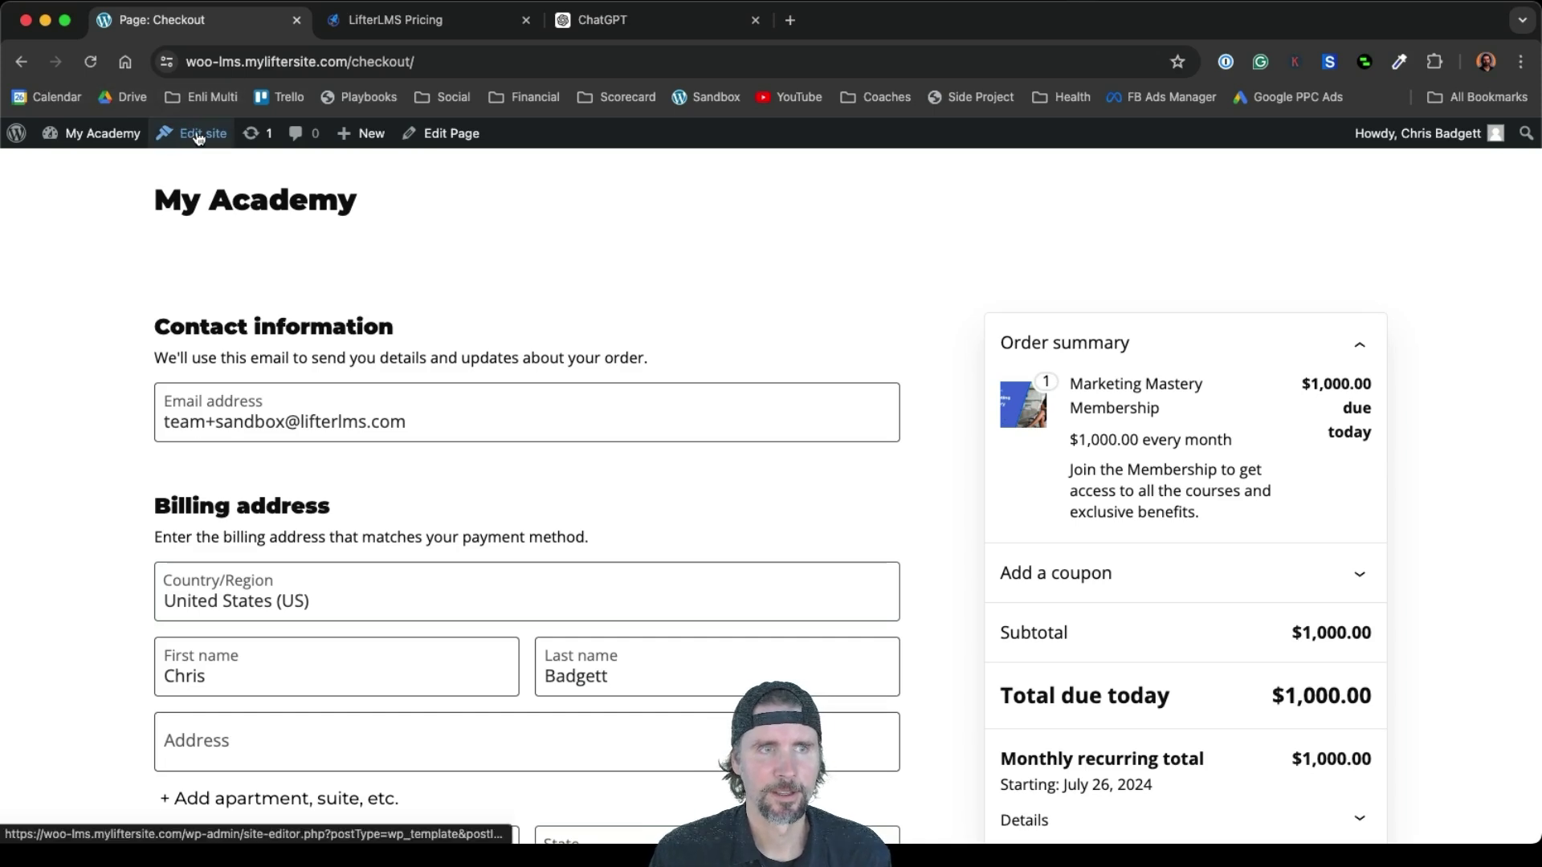
click(99, 164)
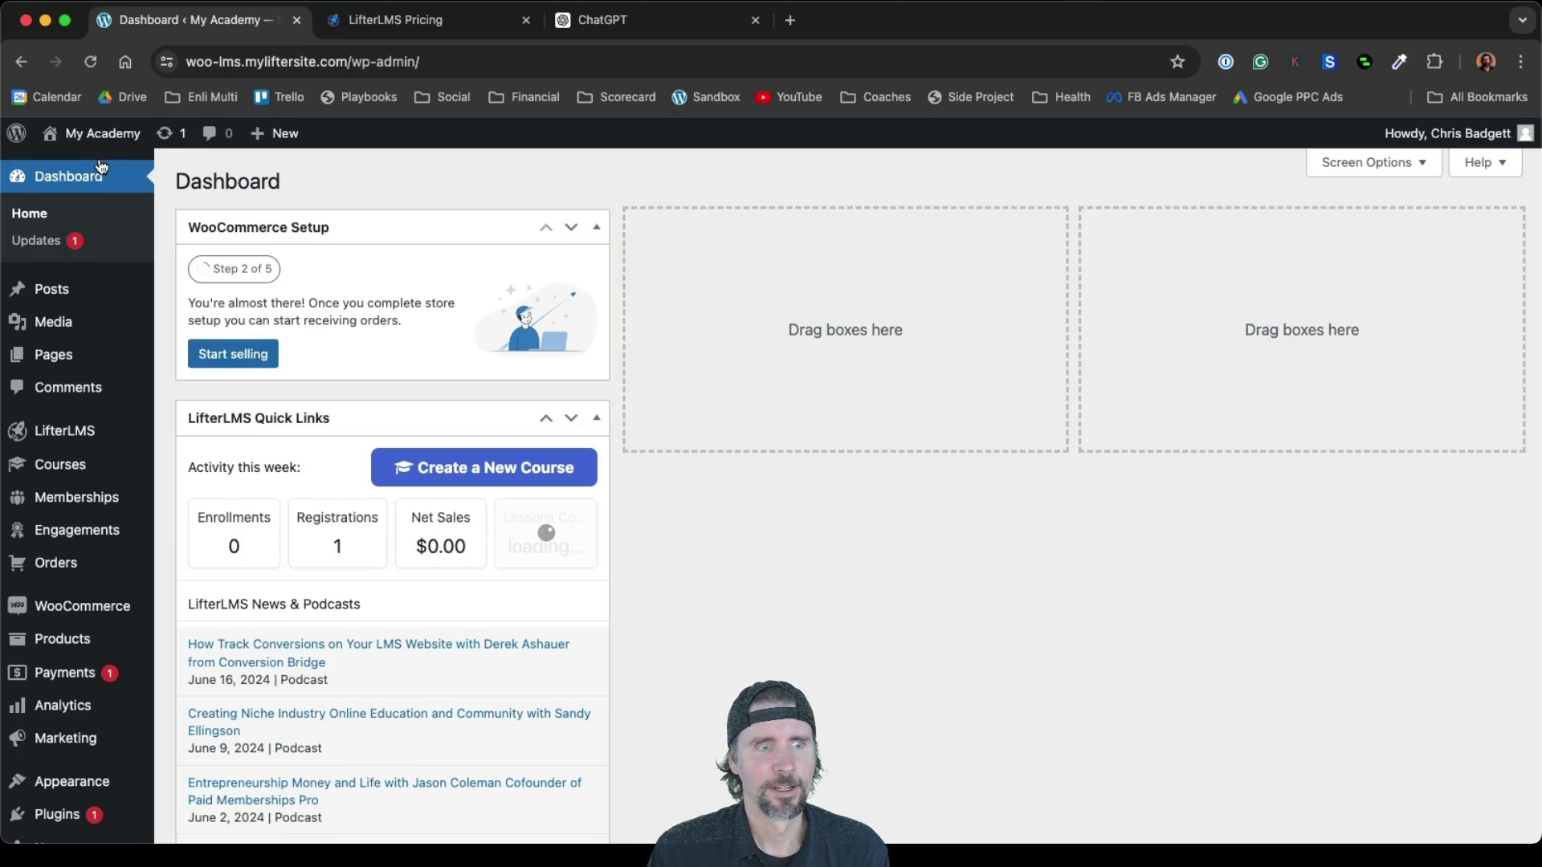
Enable the WooCommerce integration in LifterLMS Settings > Integrations and save the changes
mouse_move(99, 446)
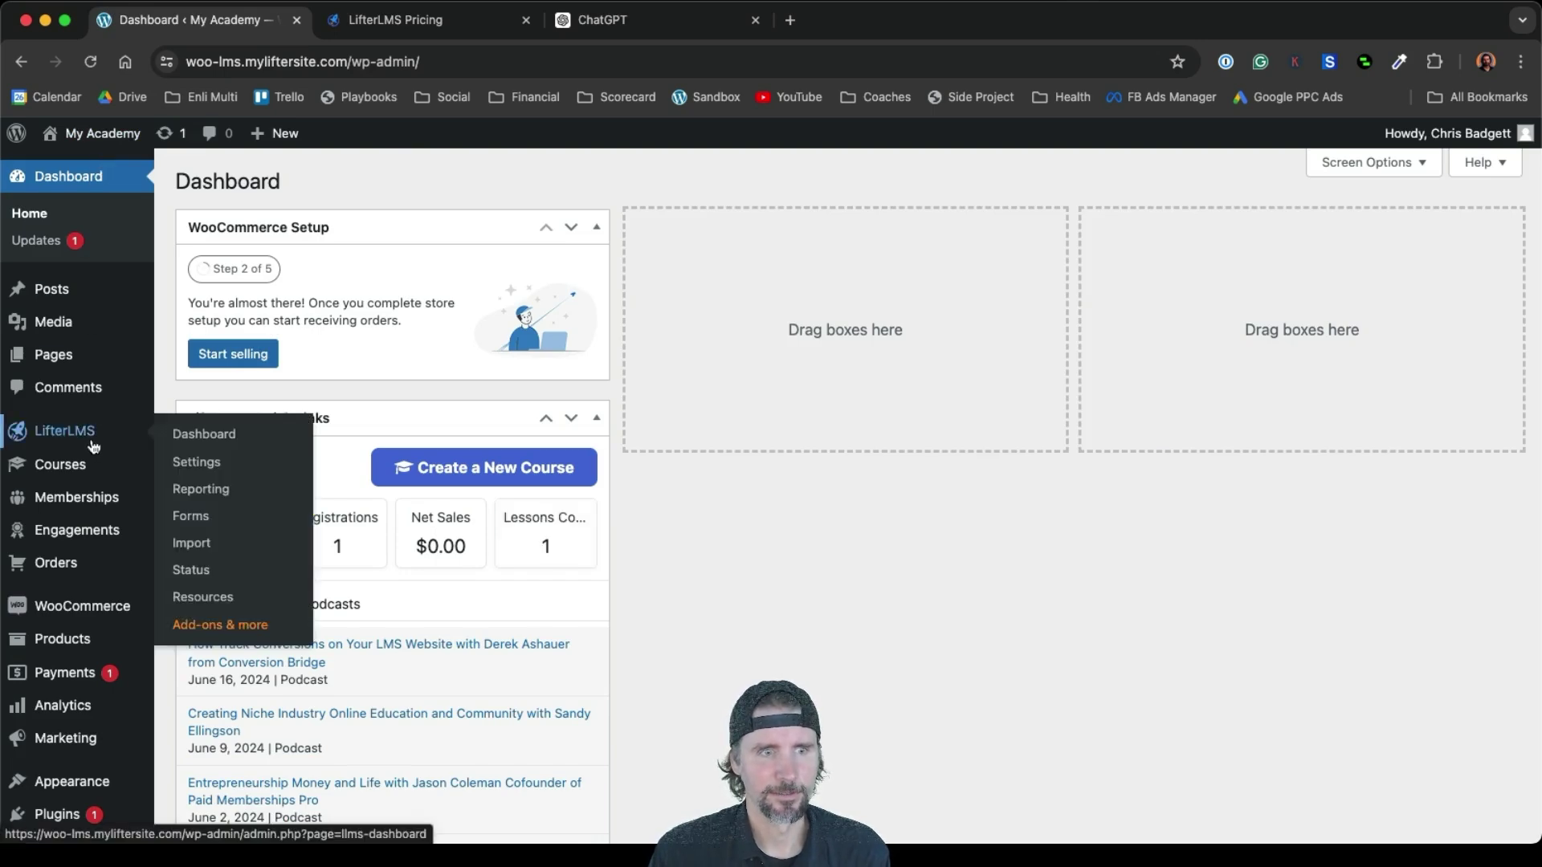
click(195, 464)
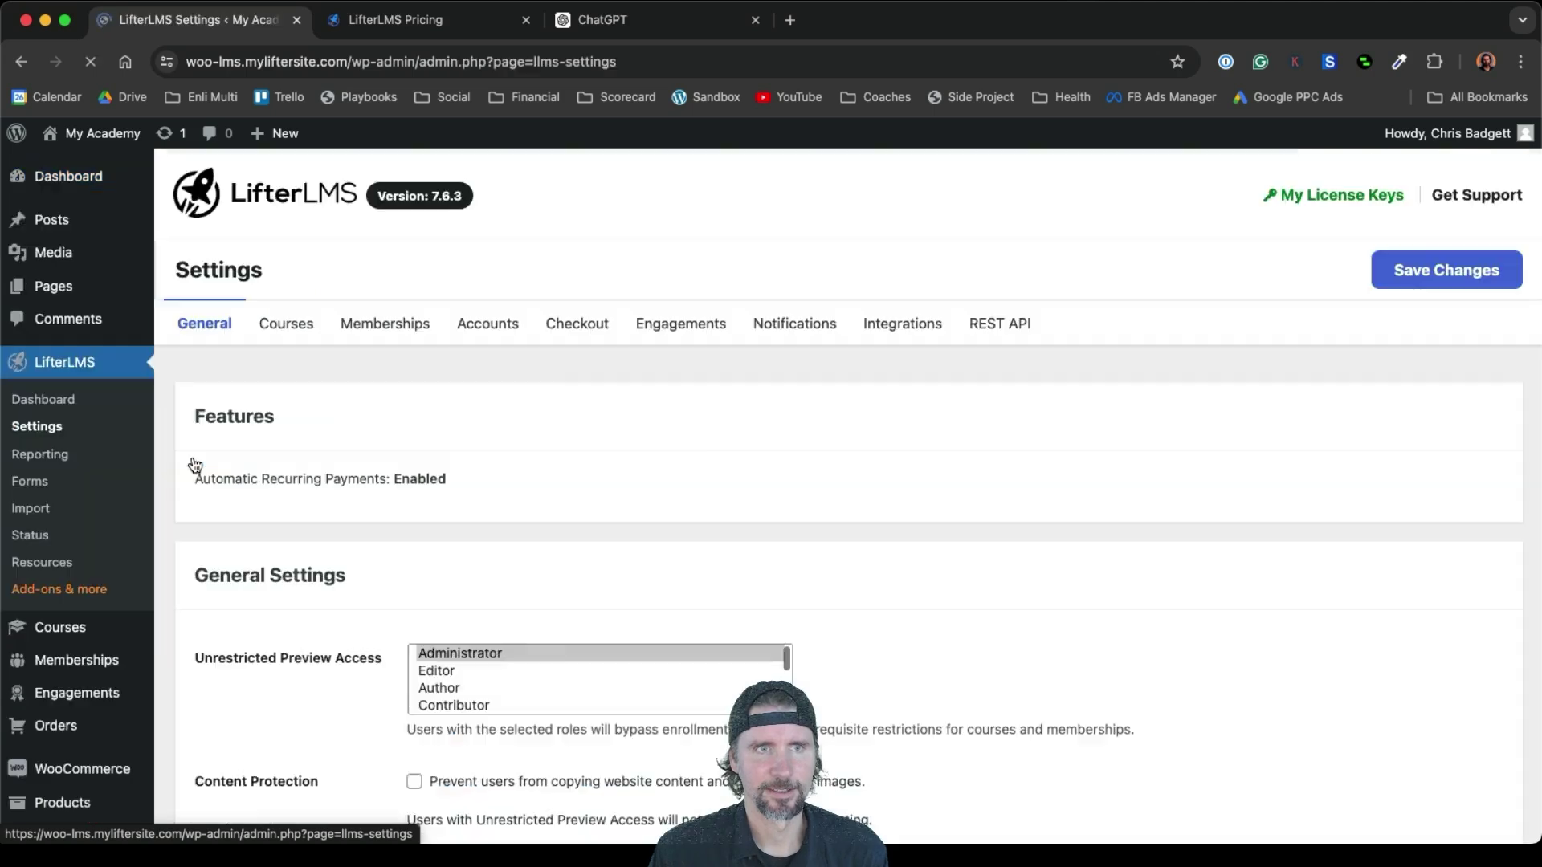
click(870, 324)
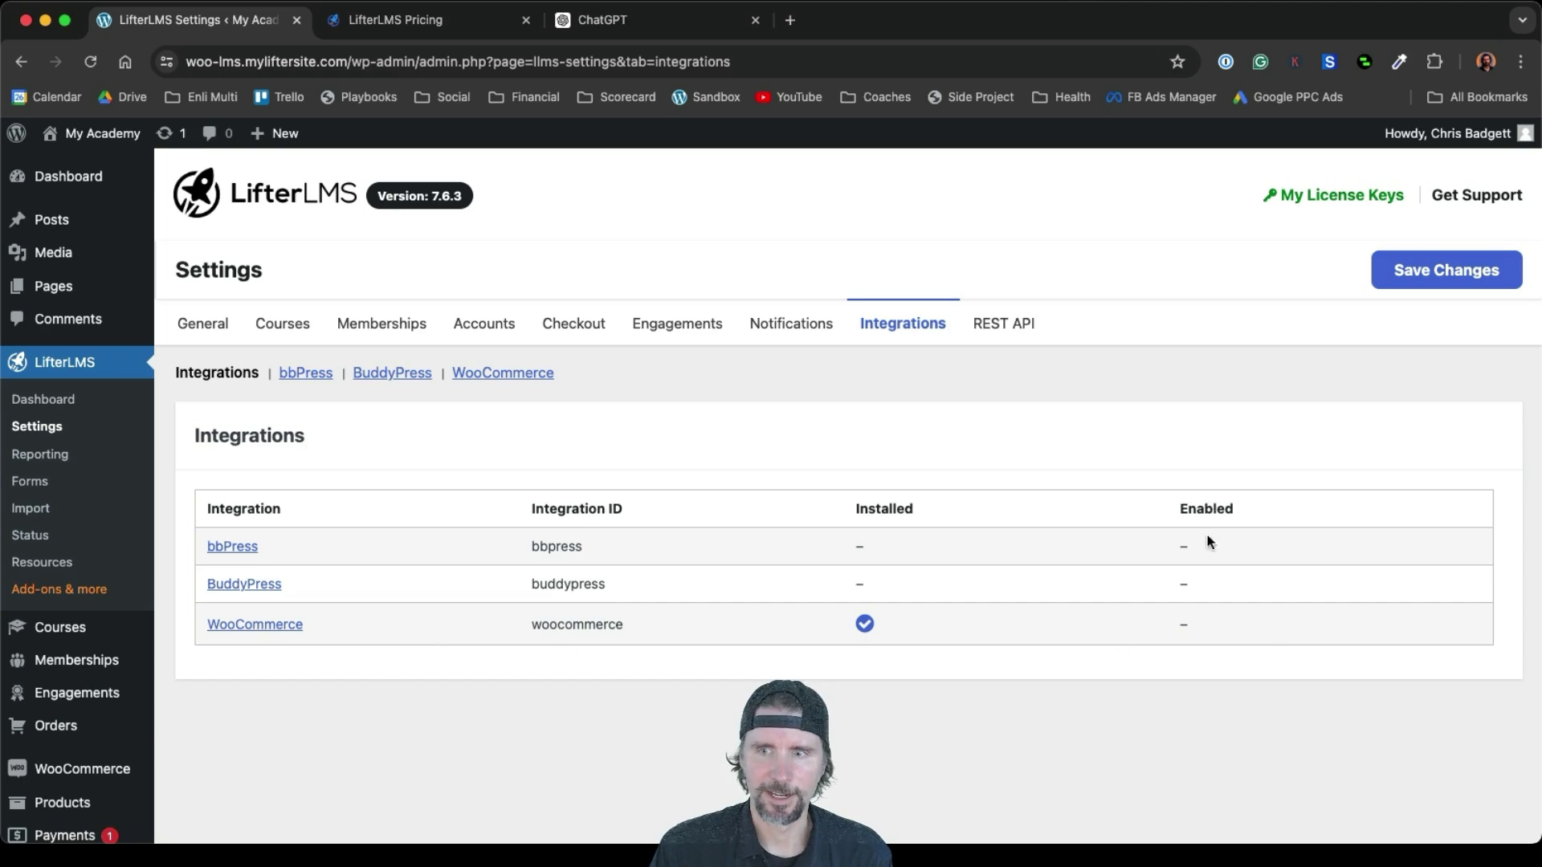
click(273, 632)
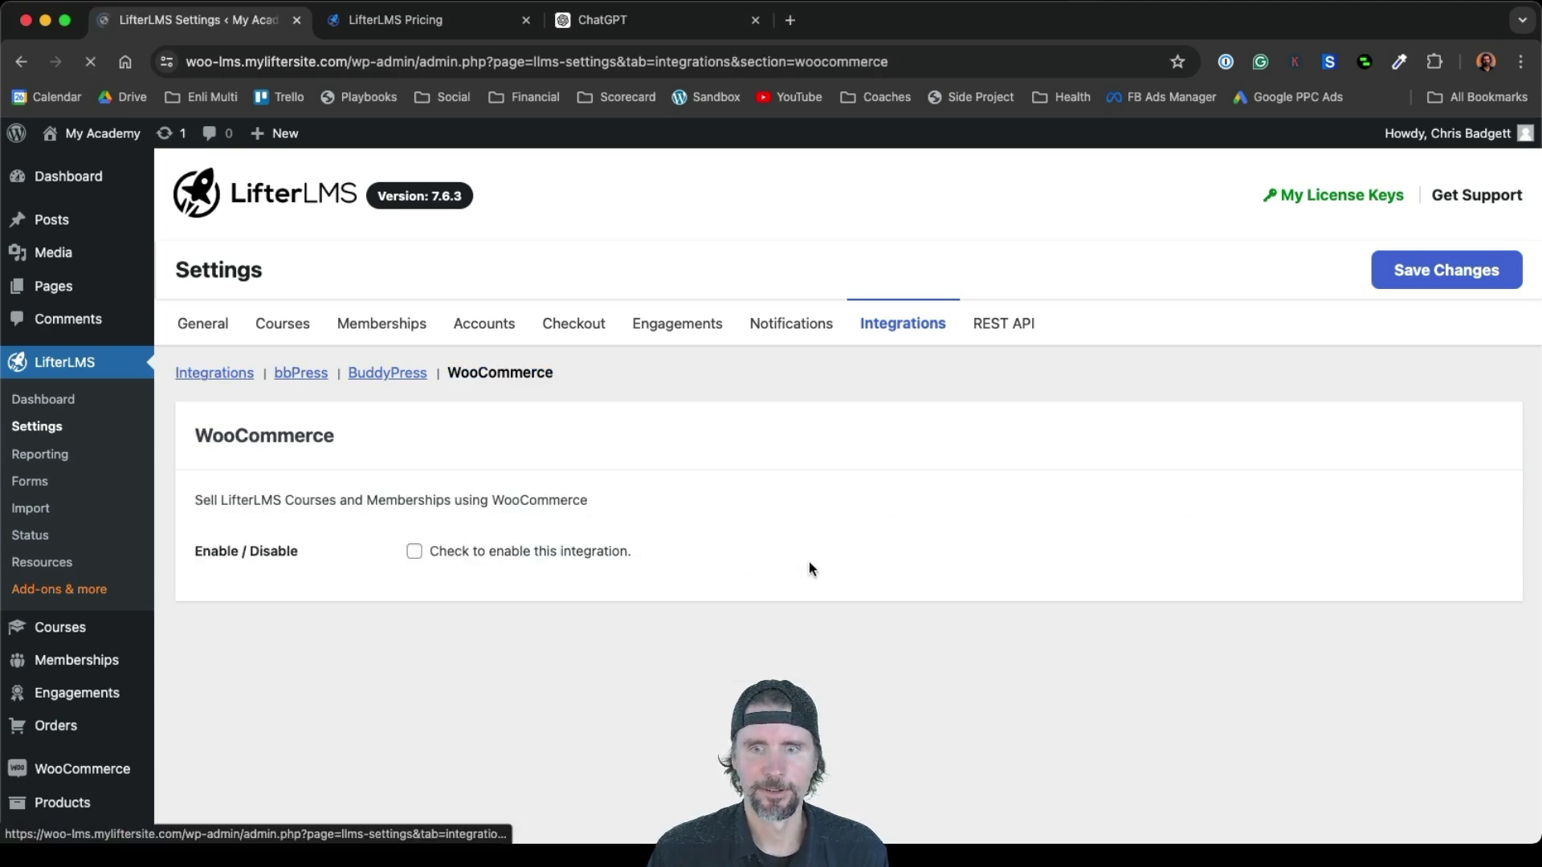
click(414, 552)
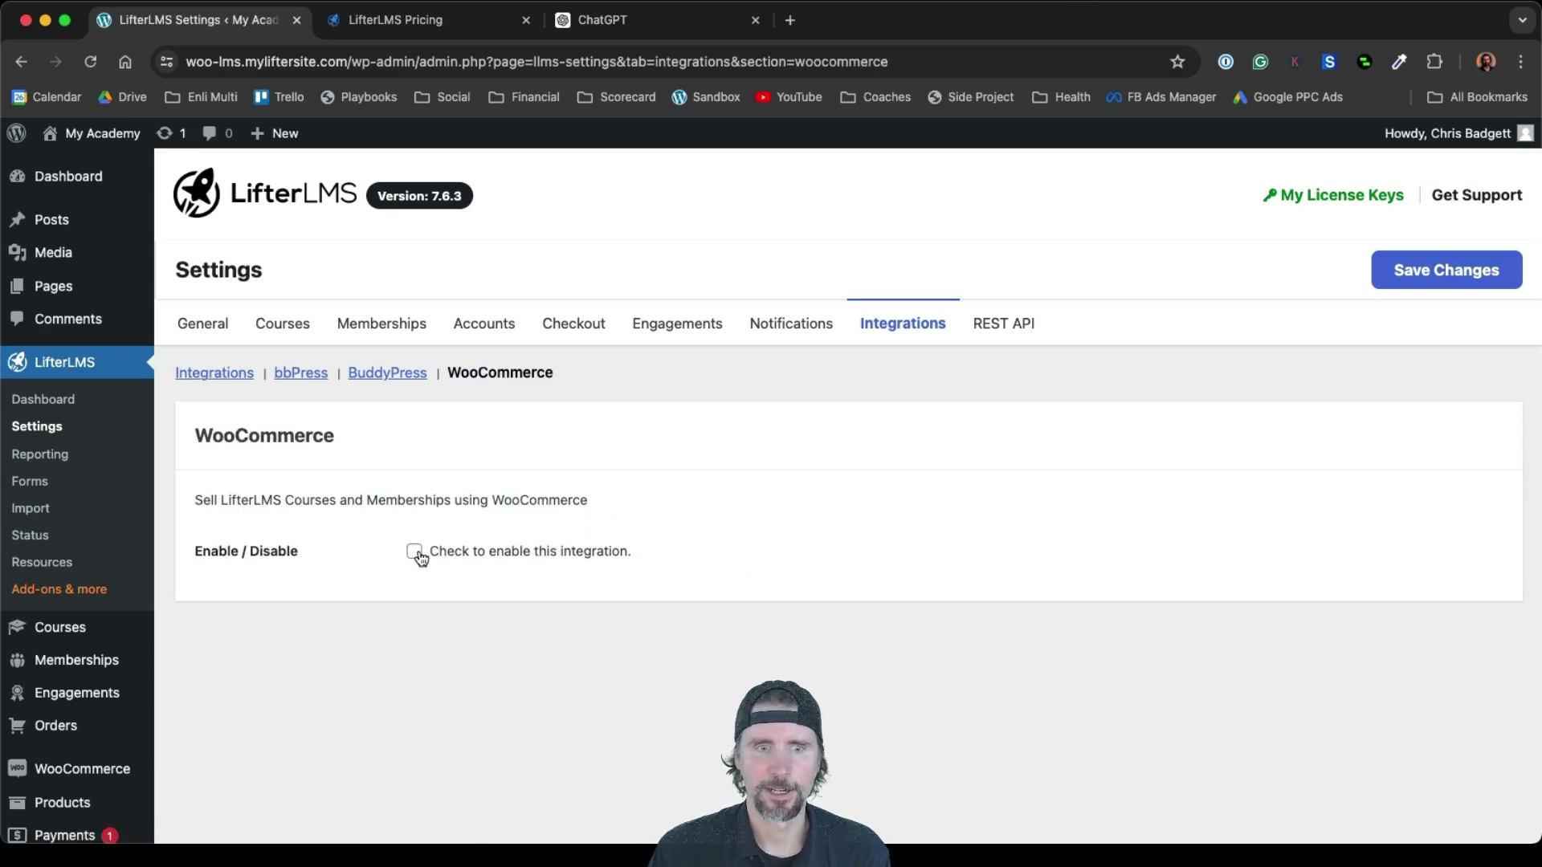
click(1409, 271)
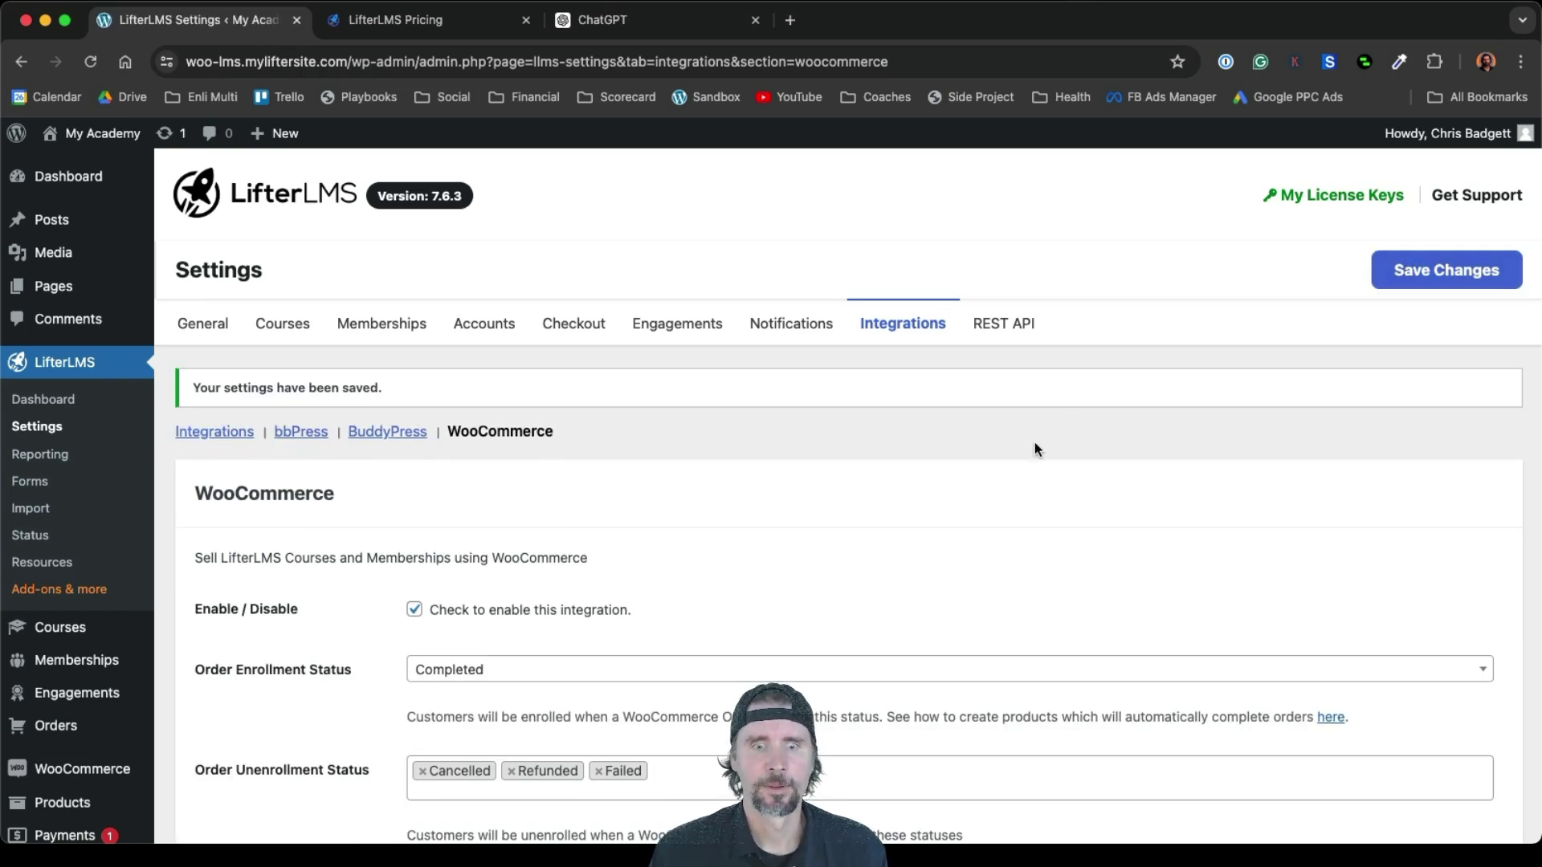
Review the saved integration: enroll on Completed orders, unenroll on Cancelled, Refunded, Failed
scroll(1035, 448, down, 3)
scroll(1034, 446, down, 6)
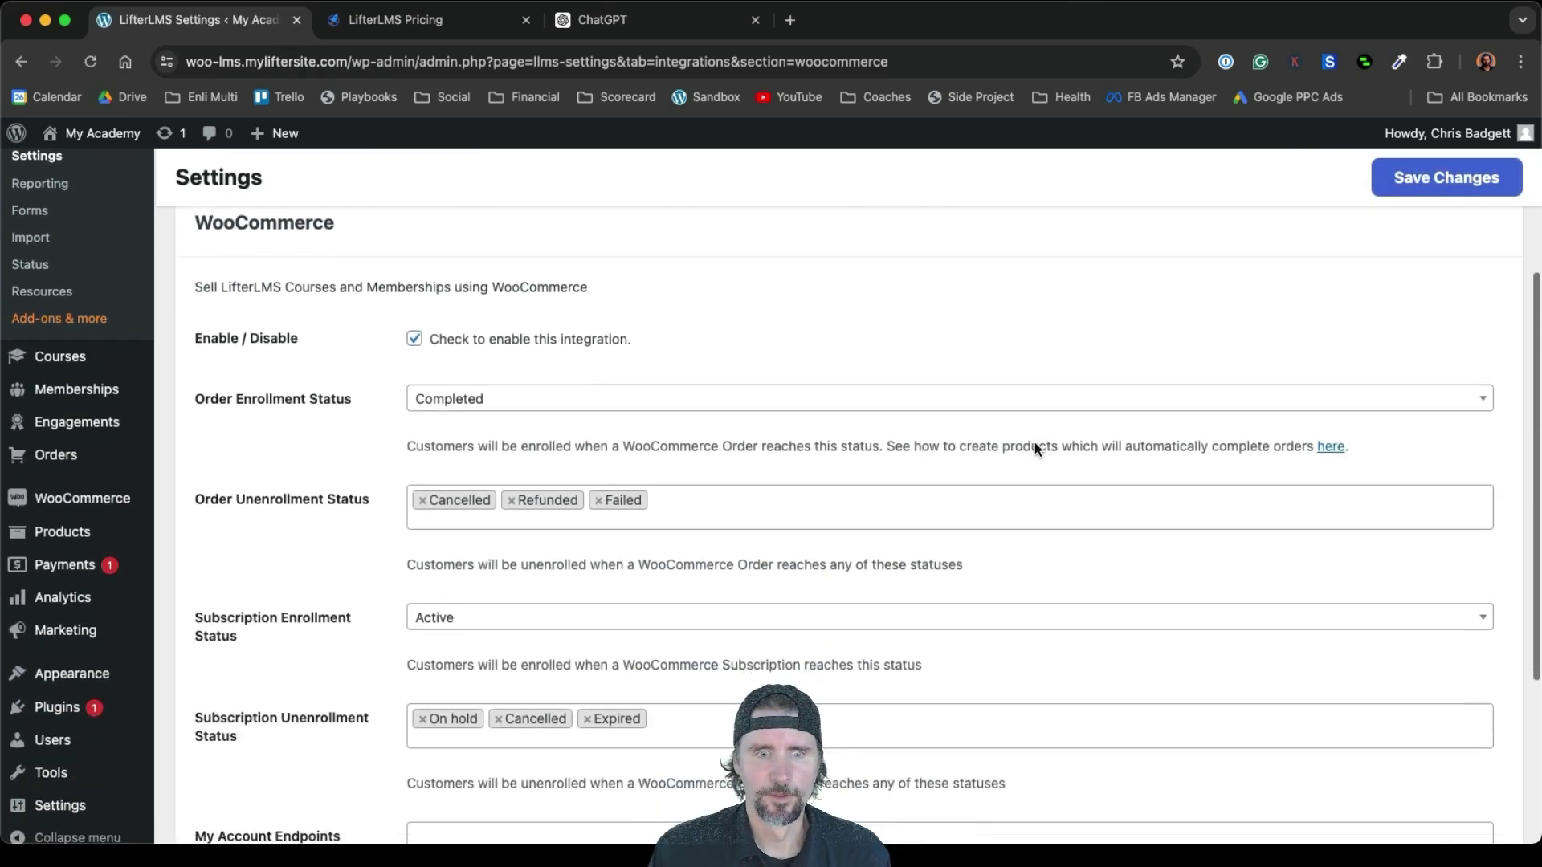
scroll(1034, 450, up, 9)
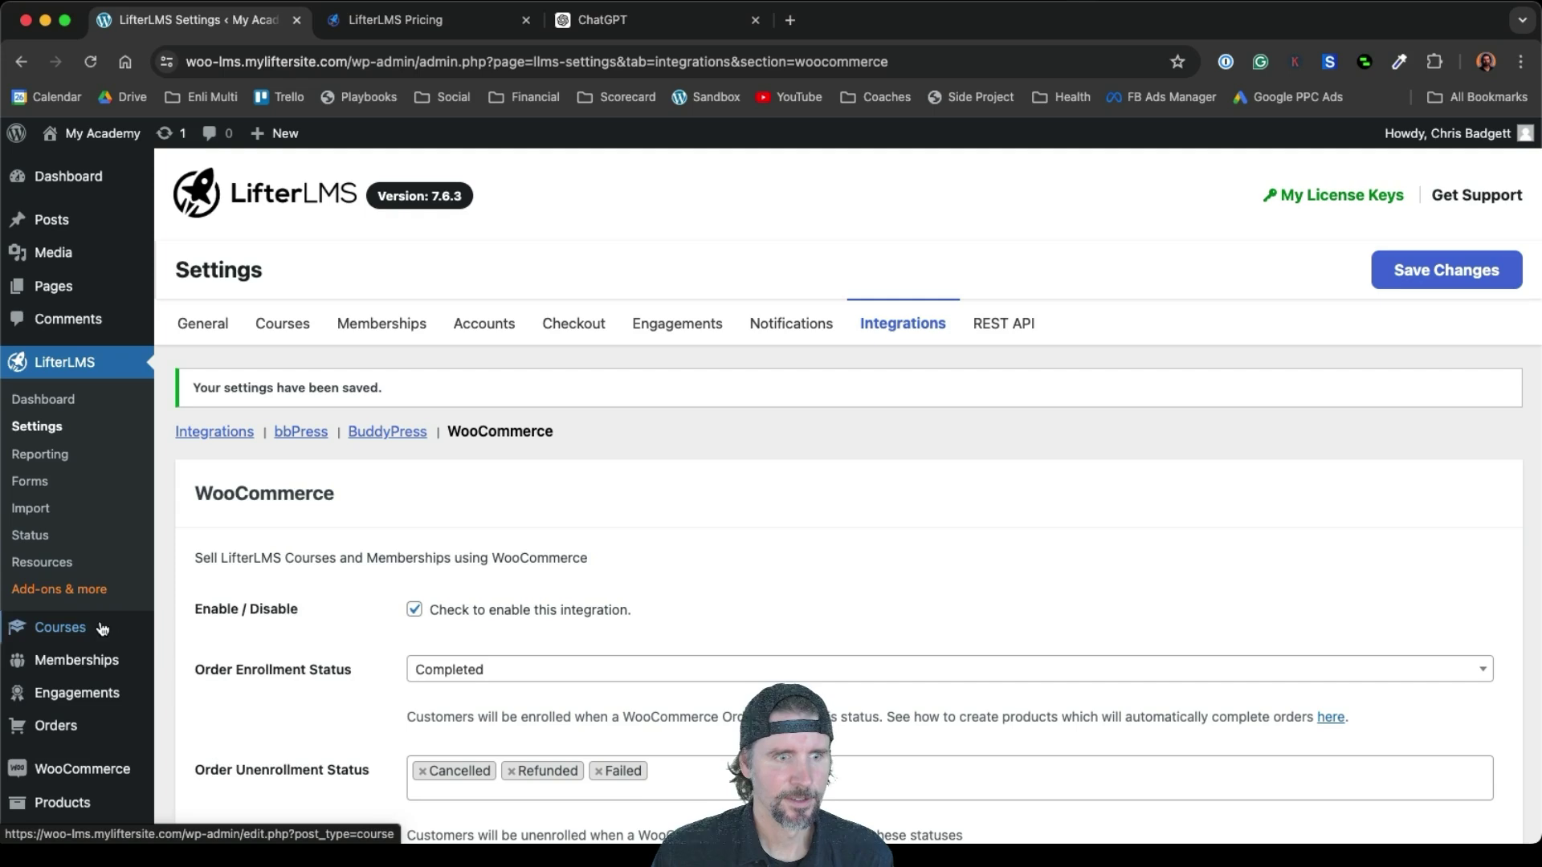
mouse_move(88, 632)
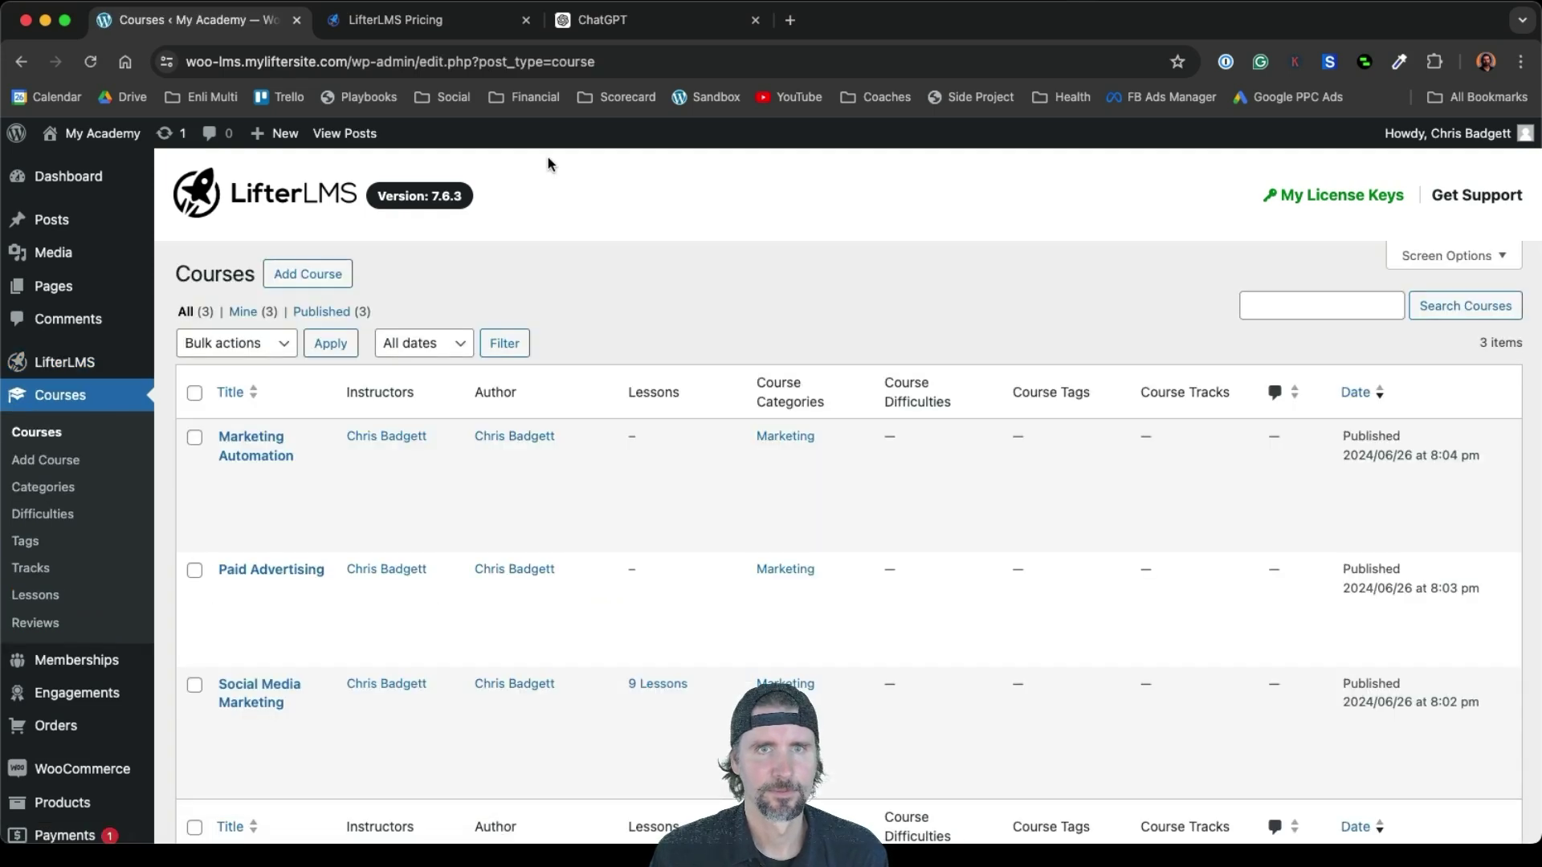
Close the LifterLMS Pricing and ChatGPT tabs, then open Marketing Automation, Paid Advertising and Social Media Marketing for editing in new tabs
click(527, 22)
click(527, 22)
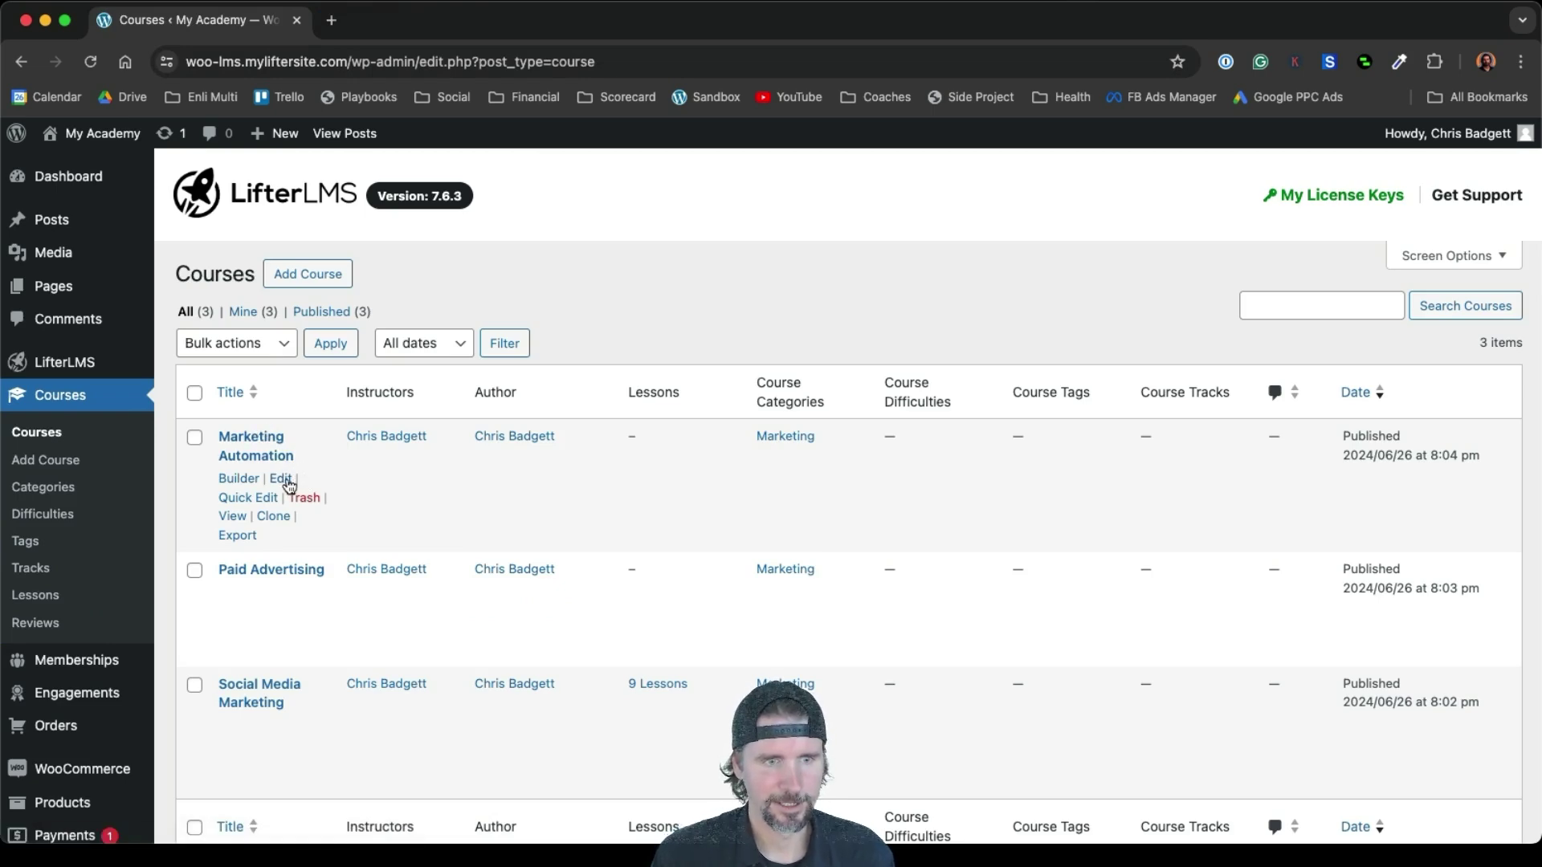
super+click(280, 479)
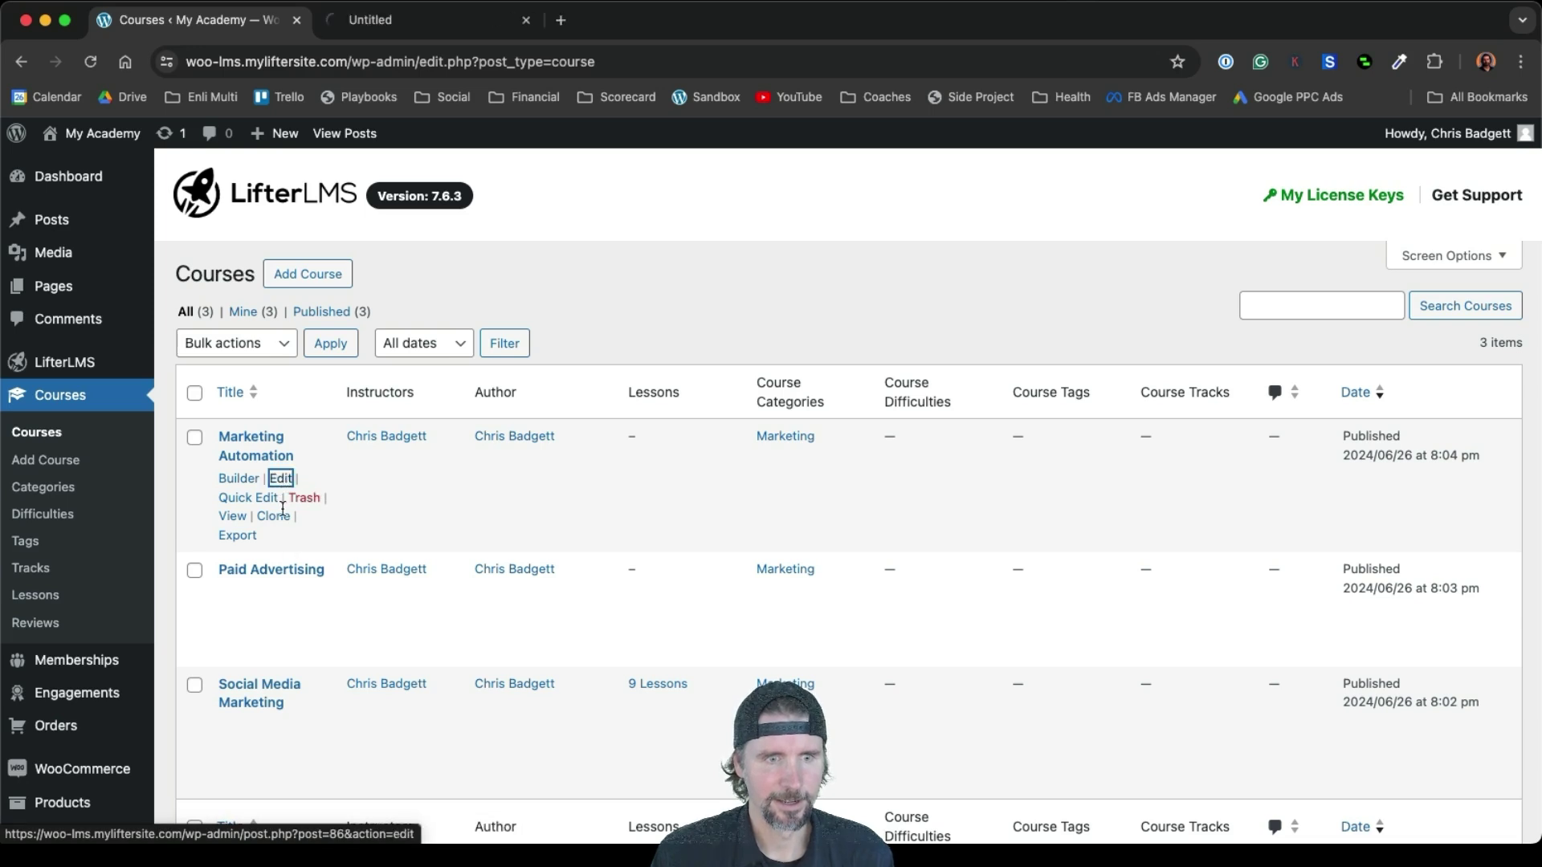
super+click(286, 594)
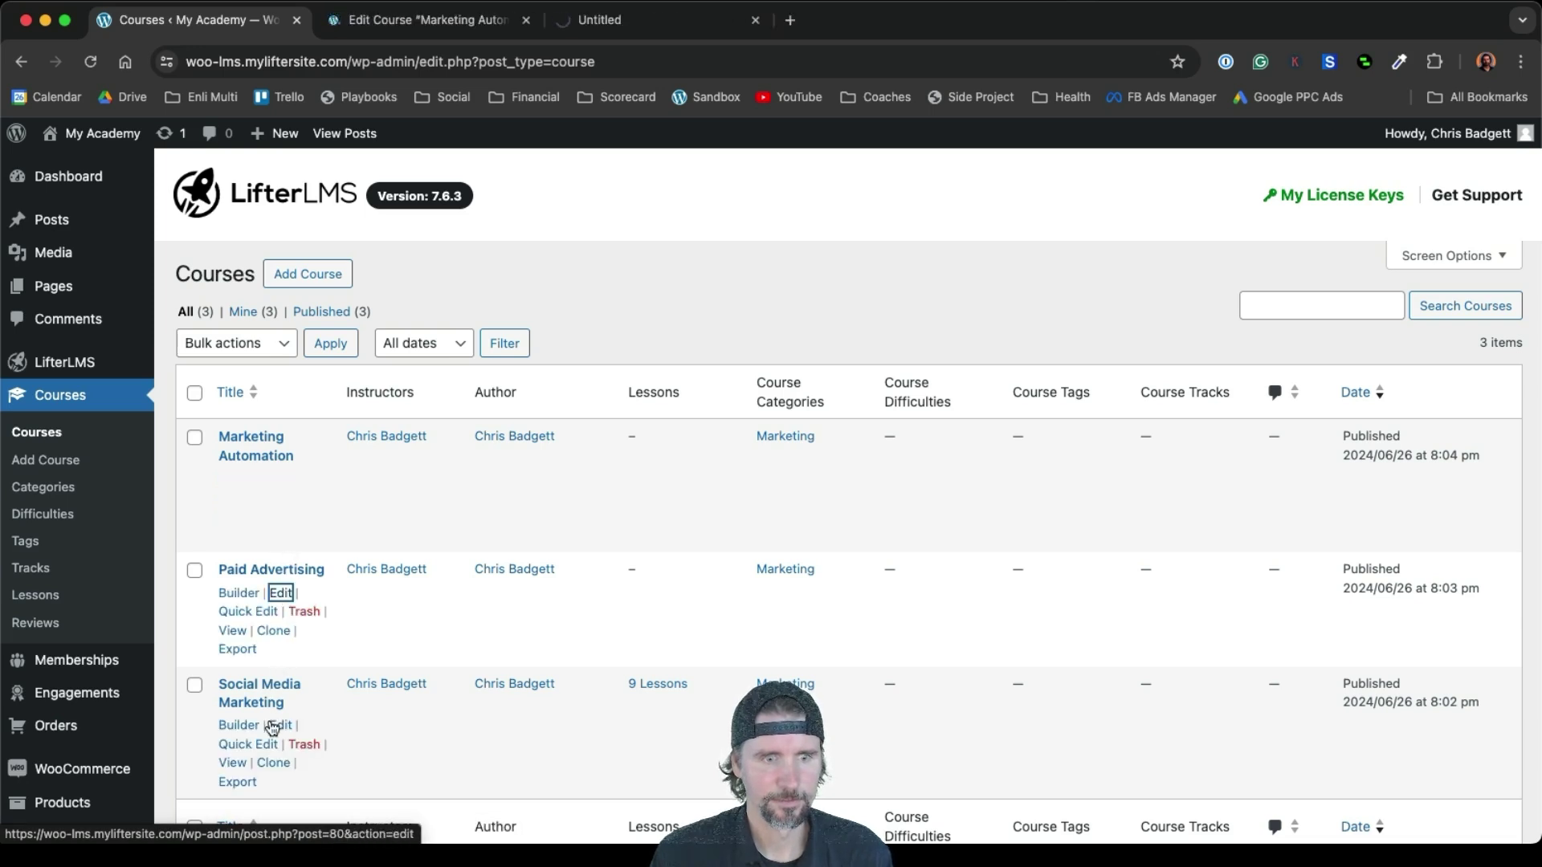
super+click(280, 726)
click(422, 22)
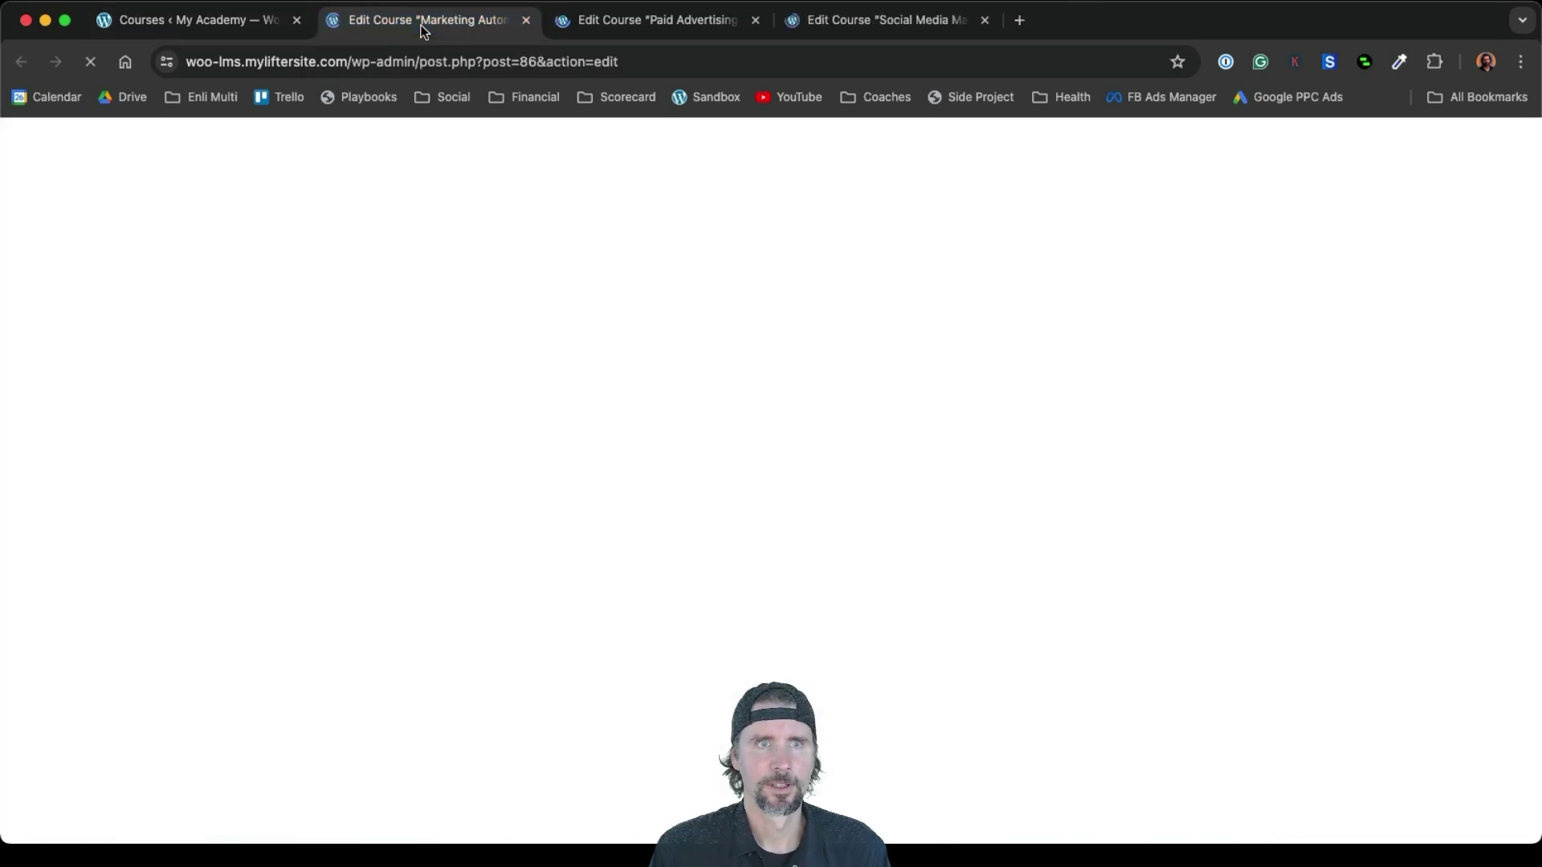
Add a new access plan to Marketing Automation and begin titling it 'Instant Access'
scroll(753, 456, down, 8)
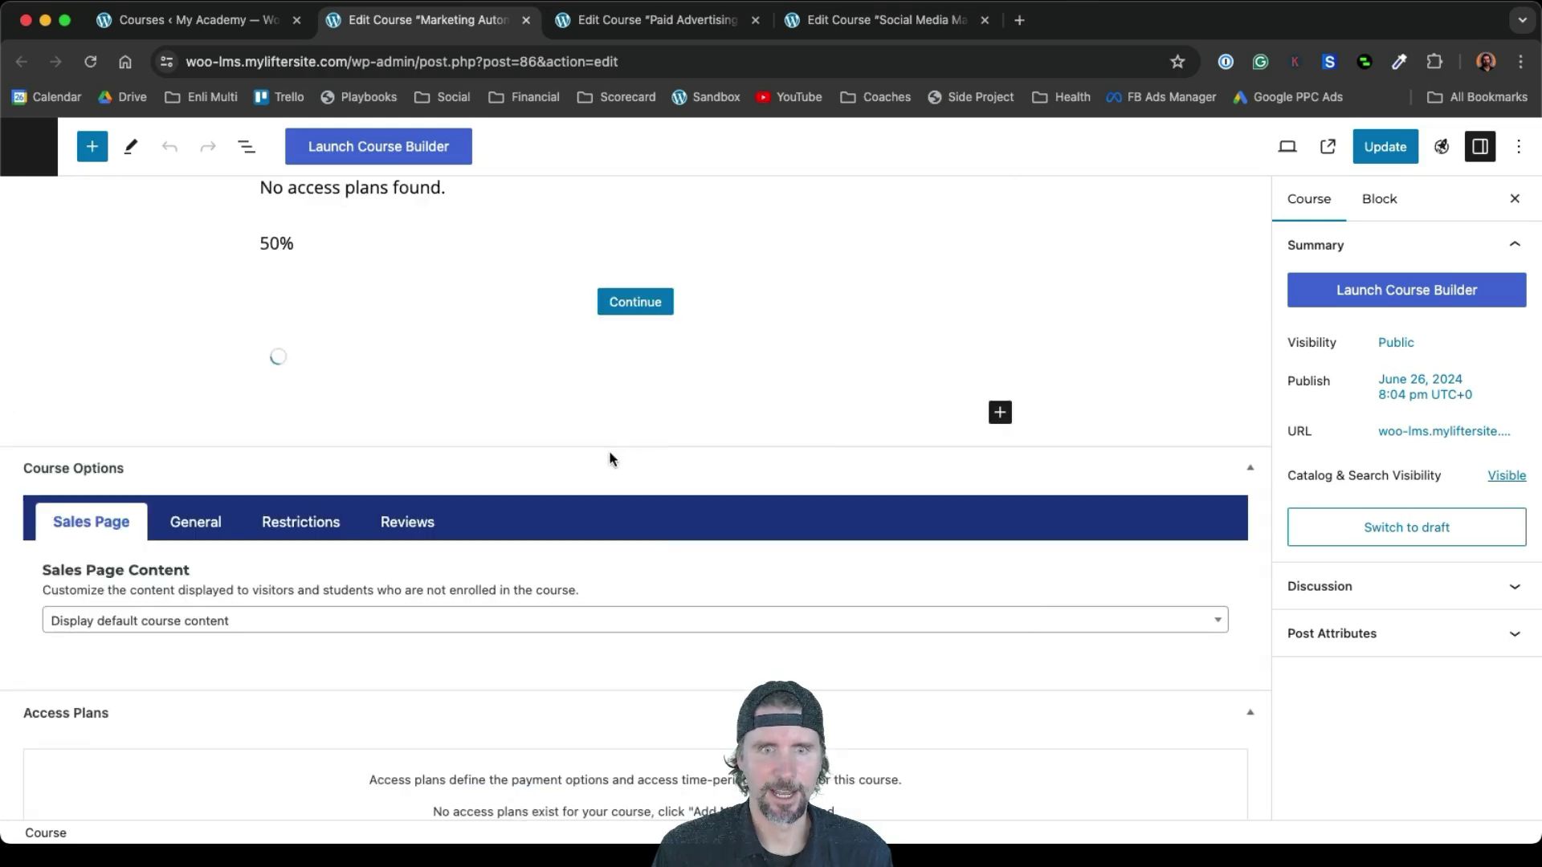
scroll(658, 534, down, 4)
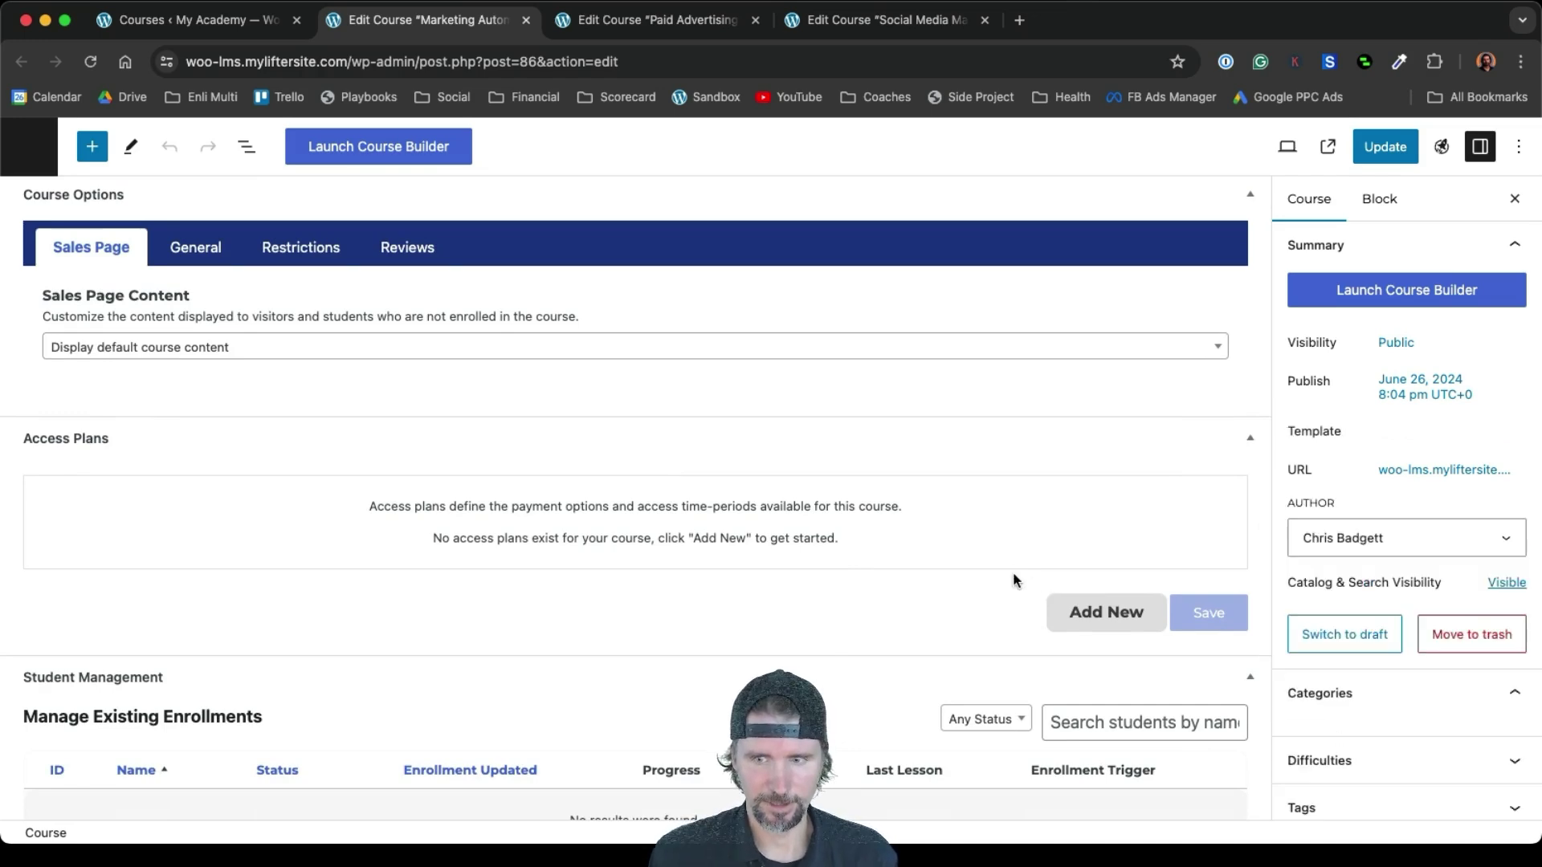
click(1096, 611)
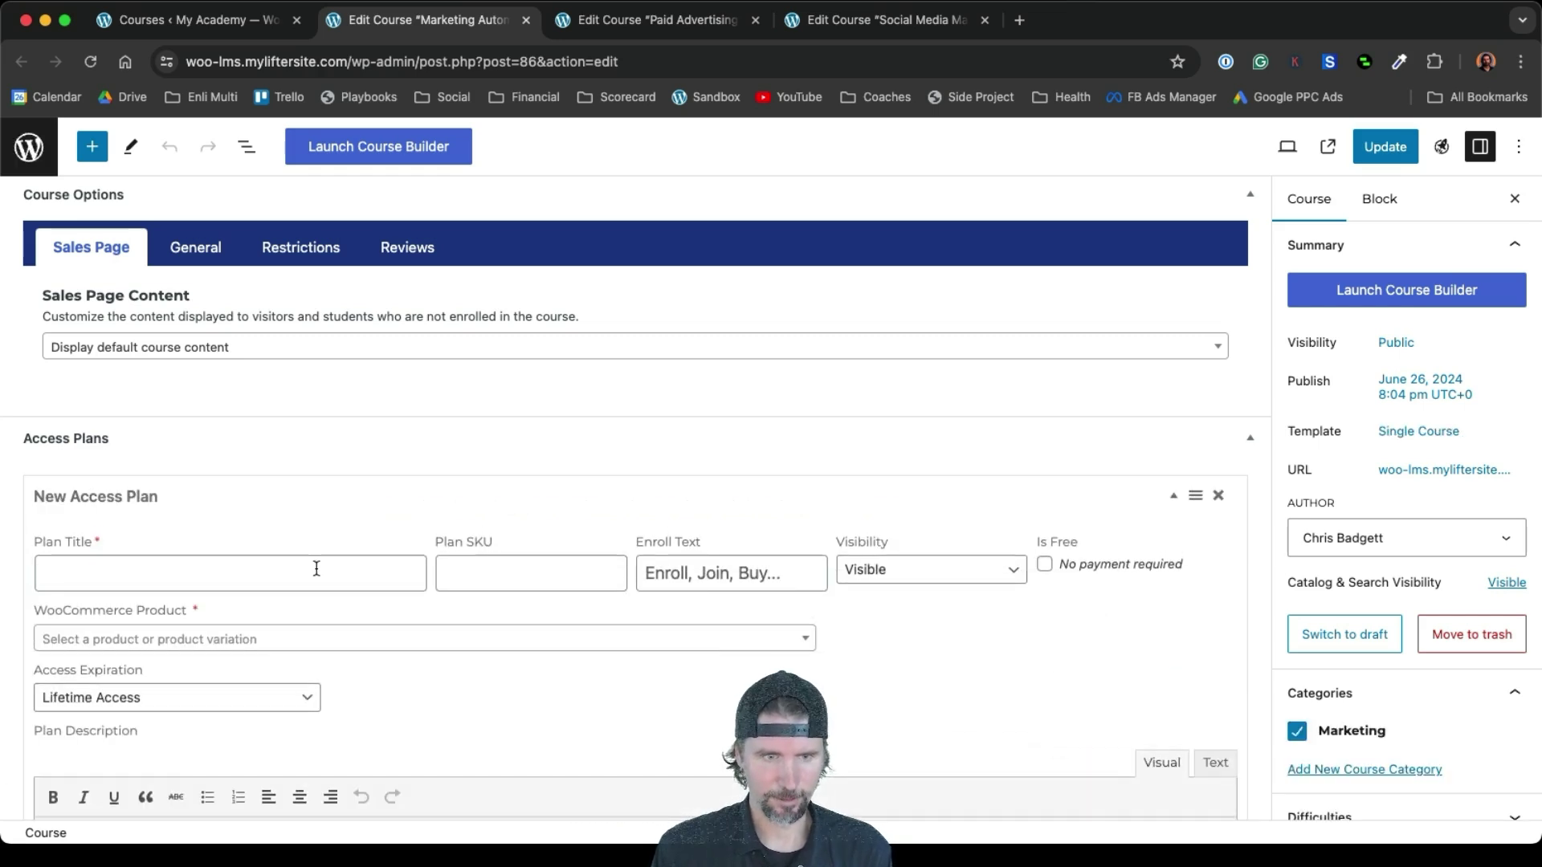
click(316, 569)
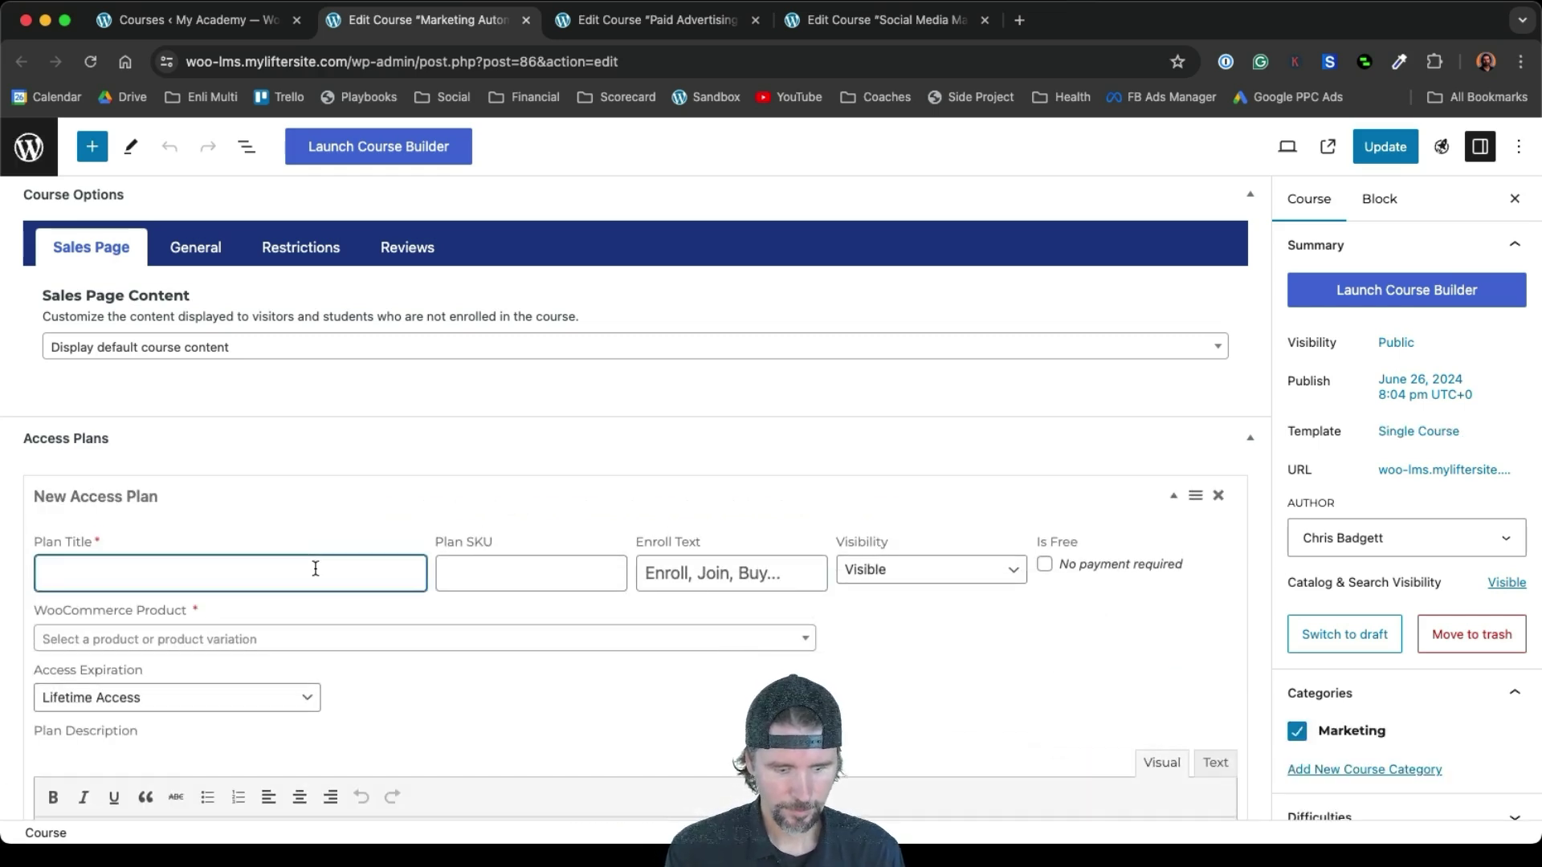
text(Instant Access)
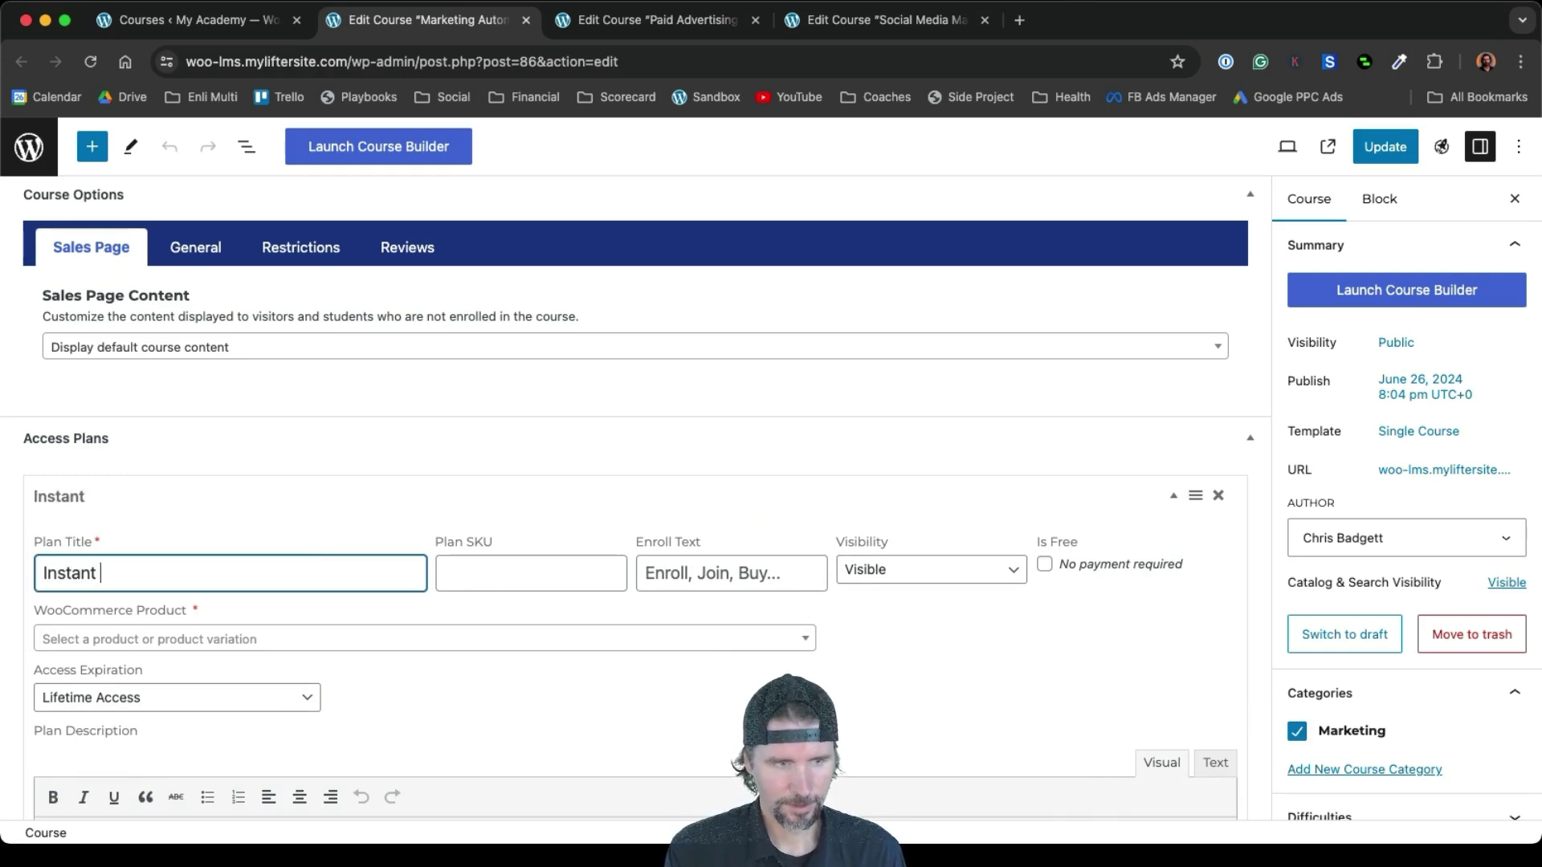
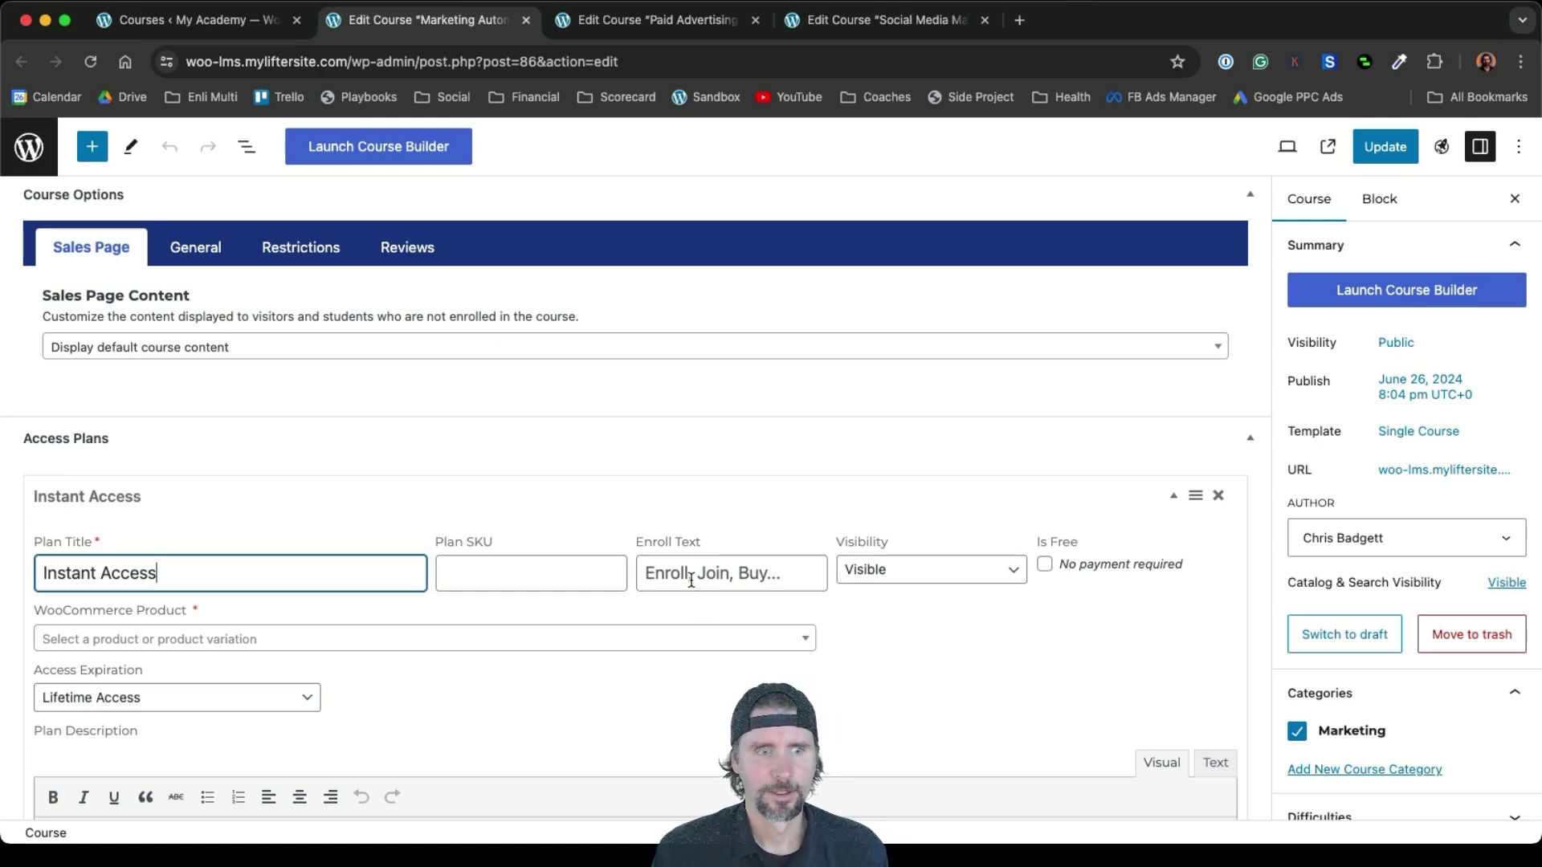
Link the Instant Access plan to the Marketing Automation product (ID# 109) and update the course
click(318, 643)
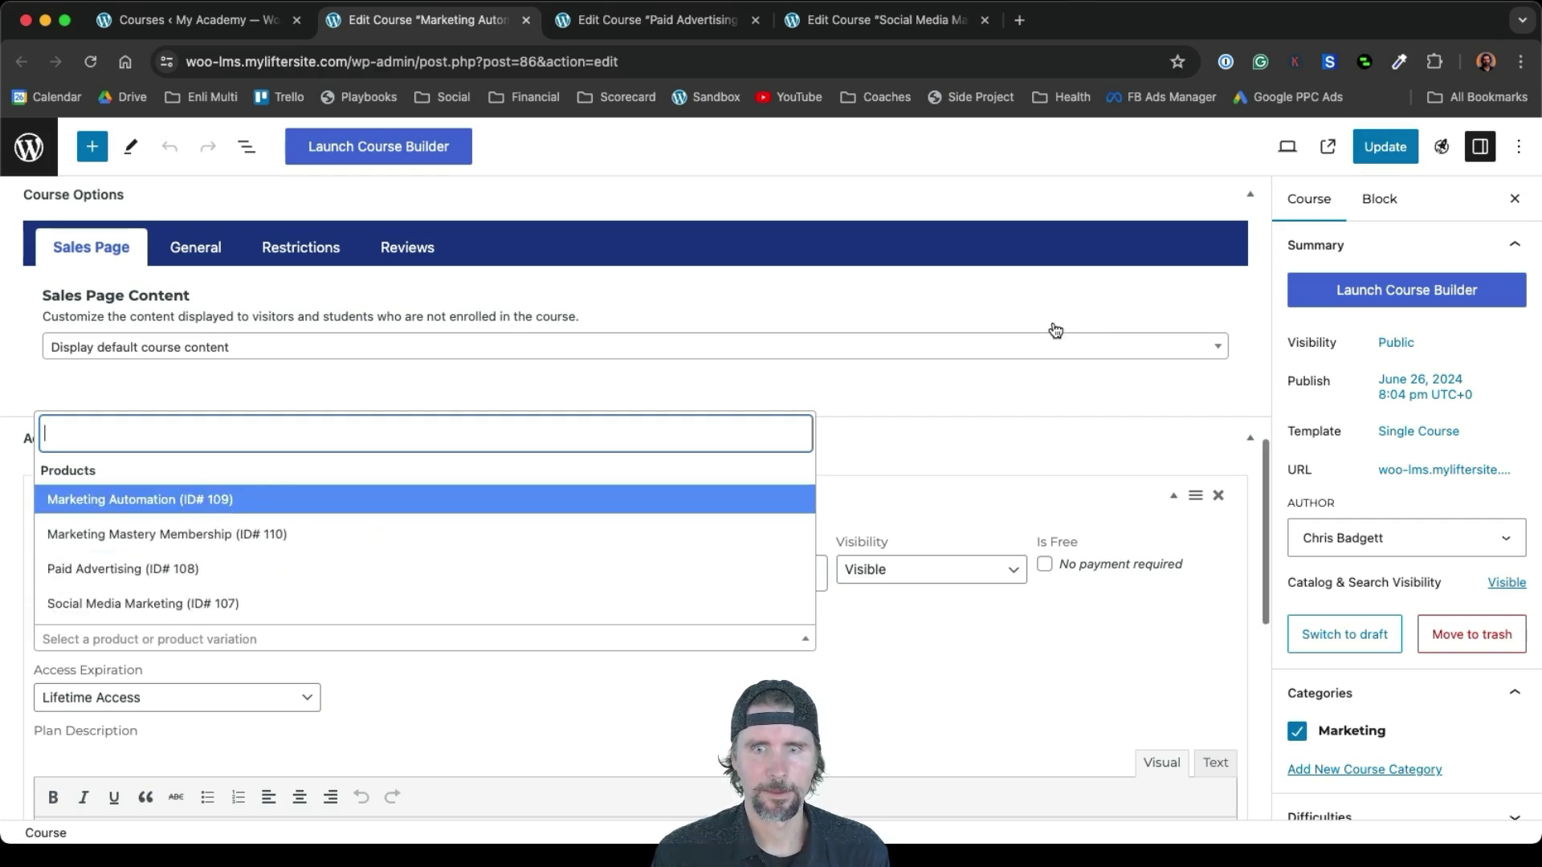
click(1016, 366)
scroll(1016, 366, up, 10)
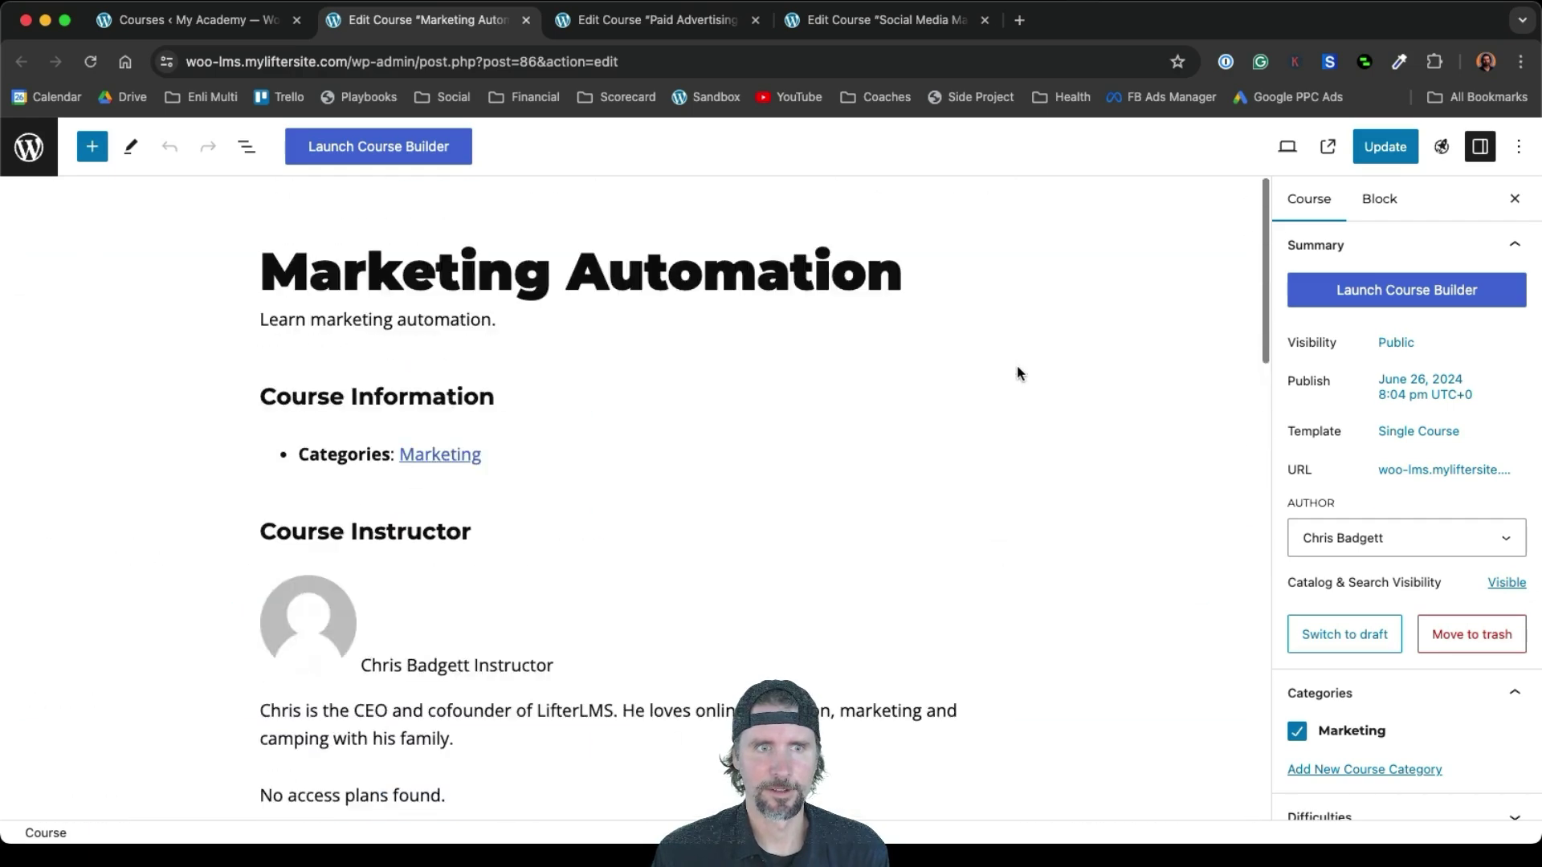
scroll(1016, 371, down, 15)
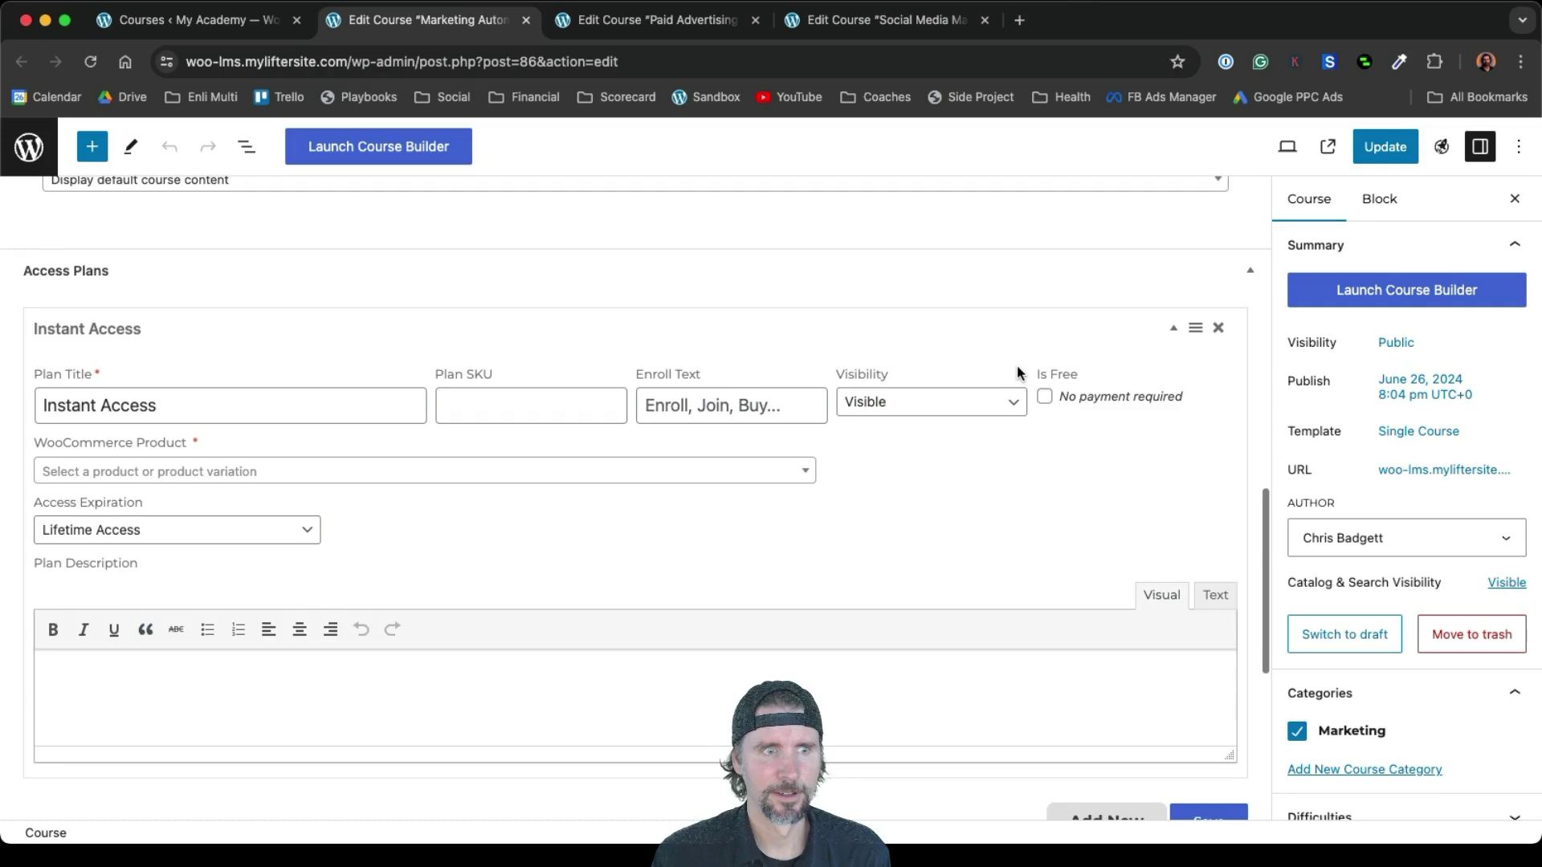
scroll(1017, 368, down, 5)
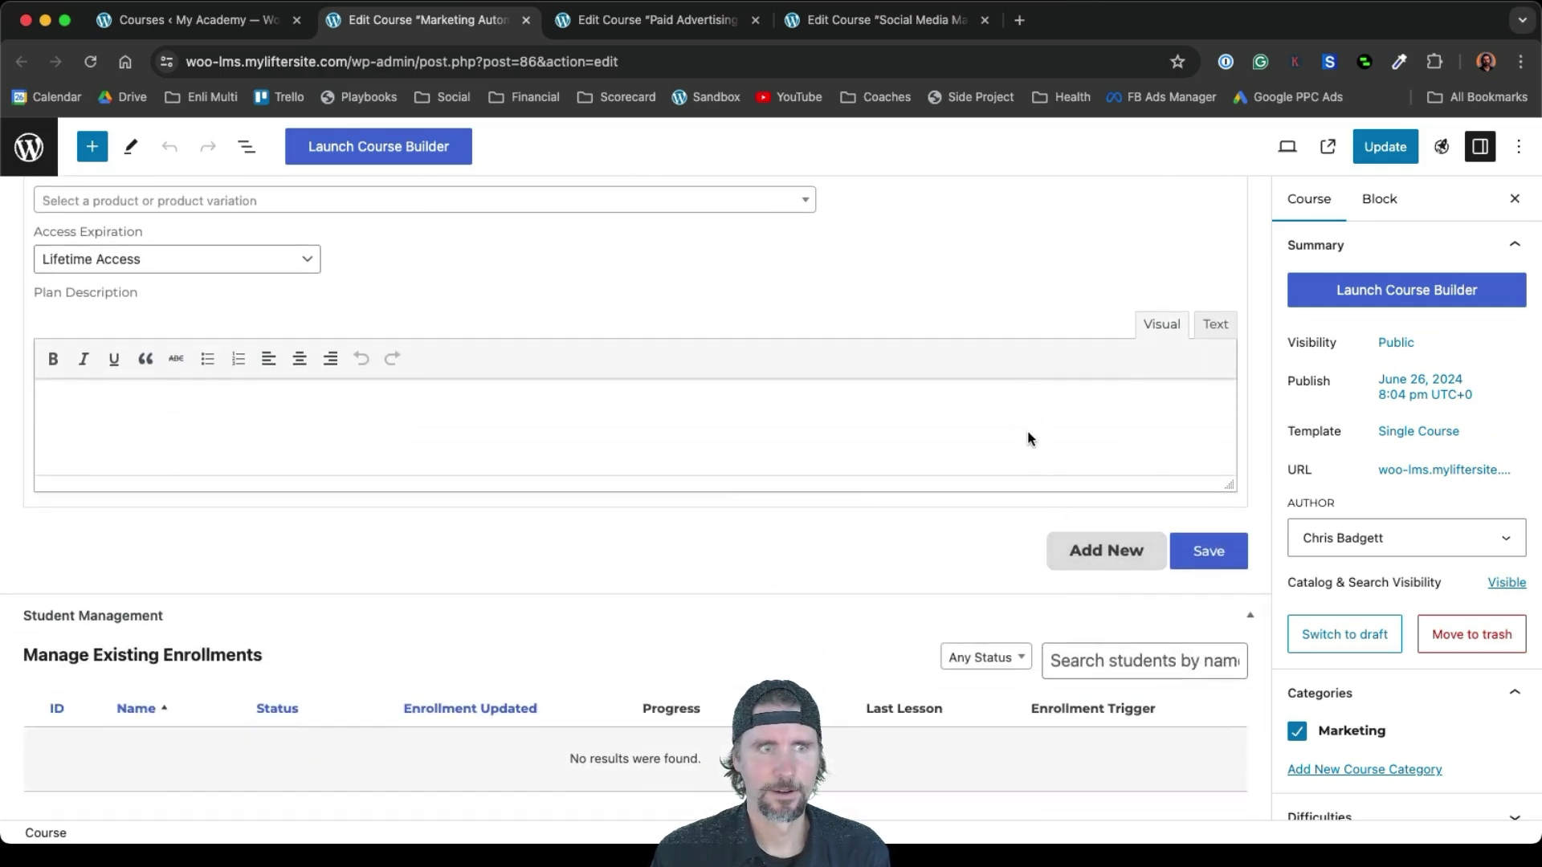
scroll(1028, 438, up, 4)
click(799, 359)
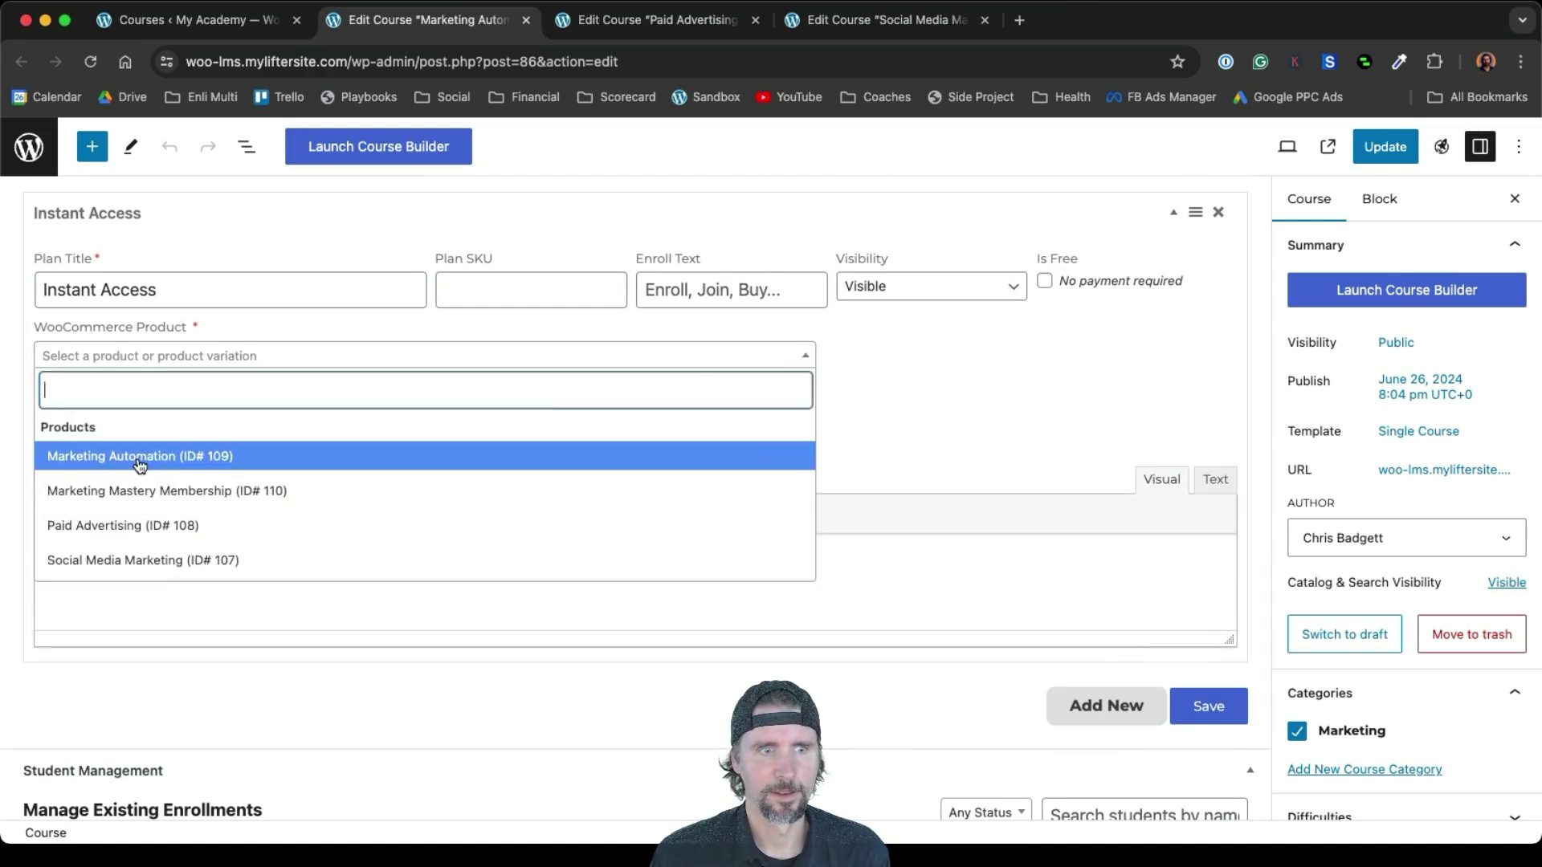
click(139, 457)
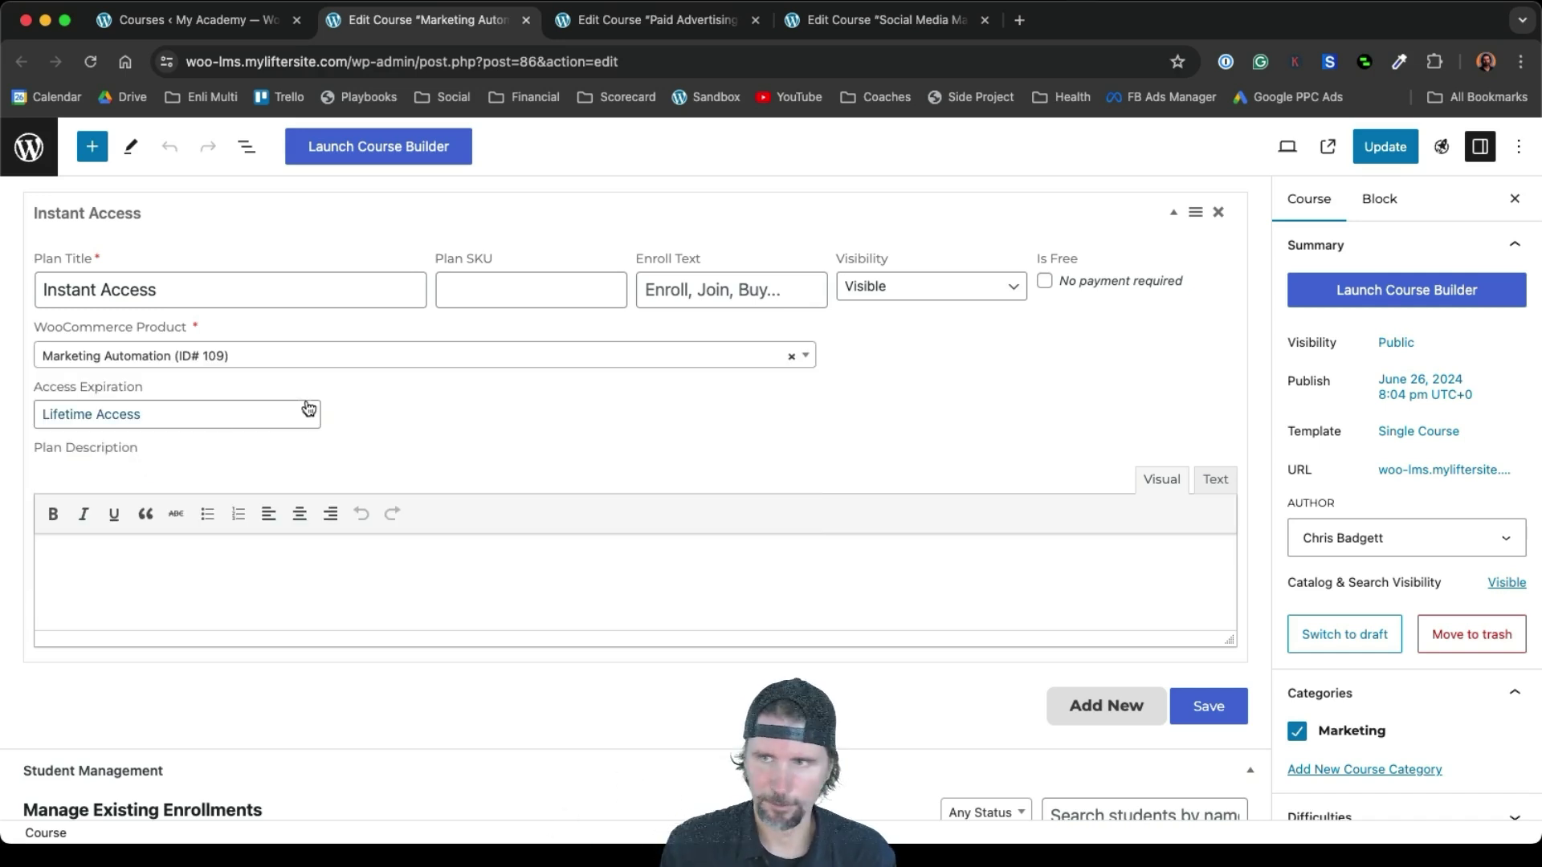
click(1385, 146)
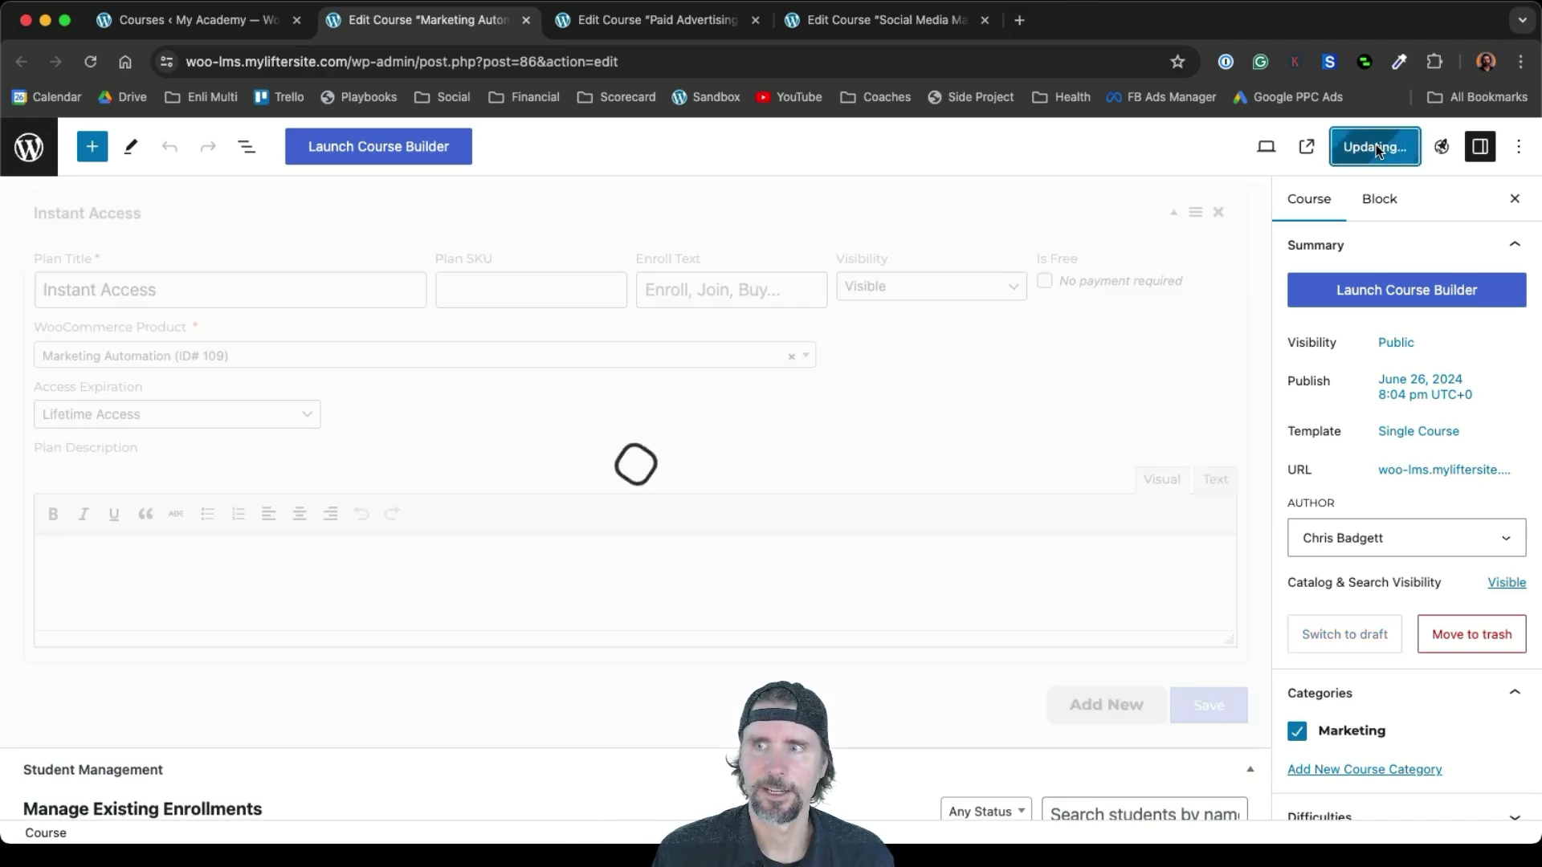
click(653, 27)
Add a new access plan titled 'Instant Access' to the Paid Advertising course
scroll(688, 442, down, 10)
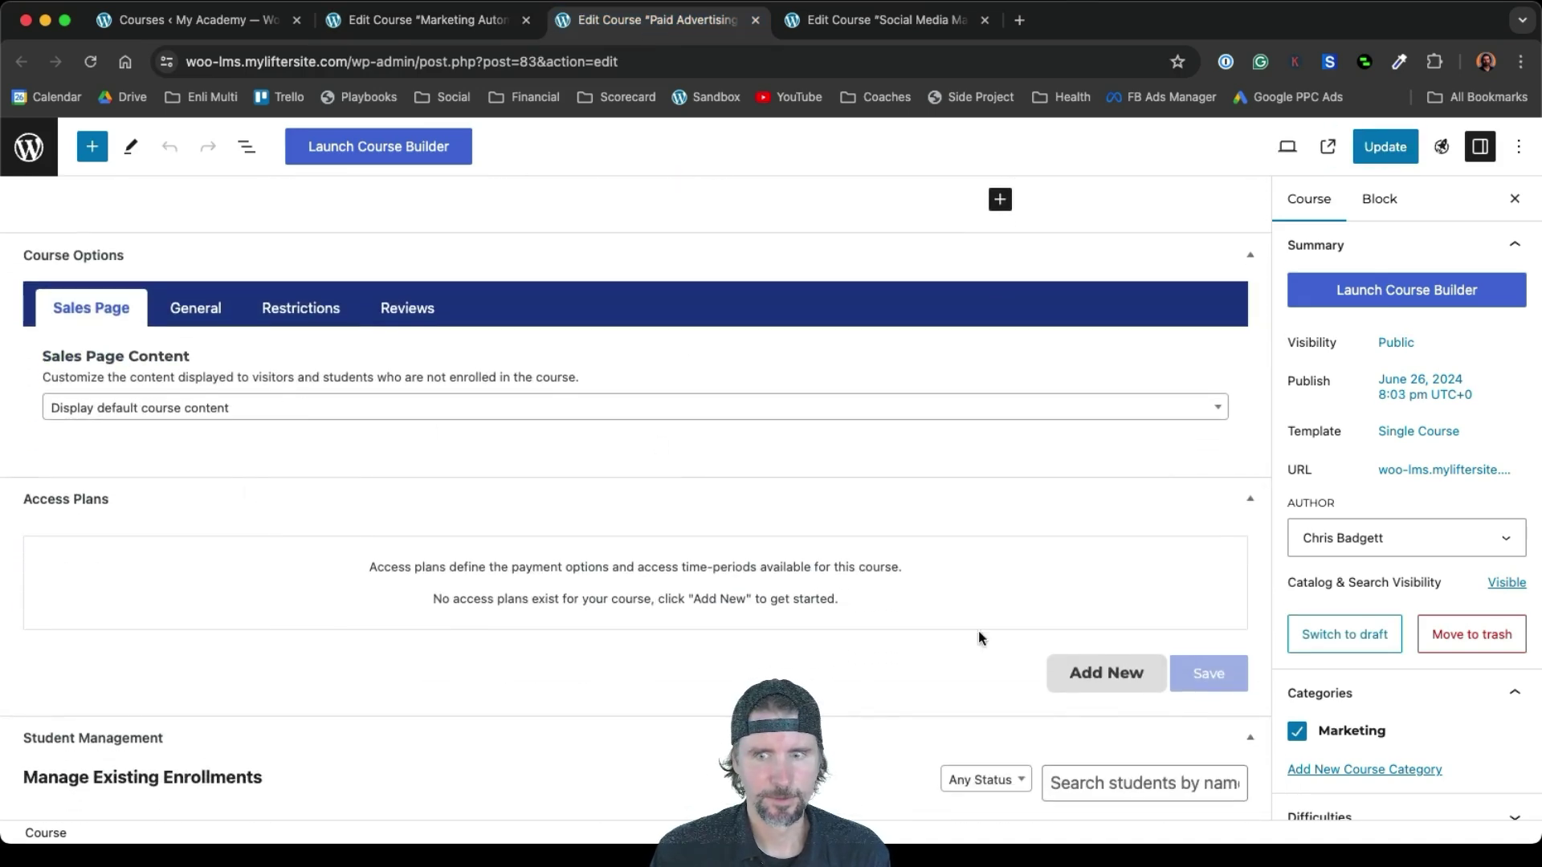
click(1096, 672)
click(183, 628)
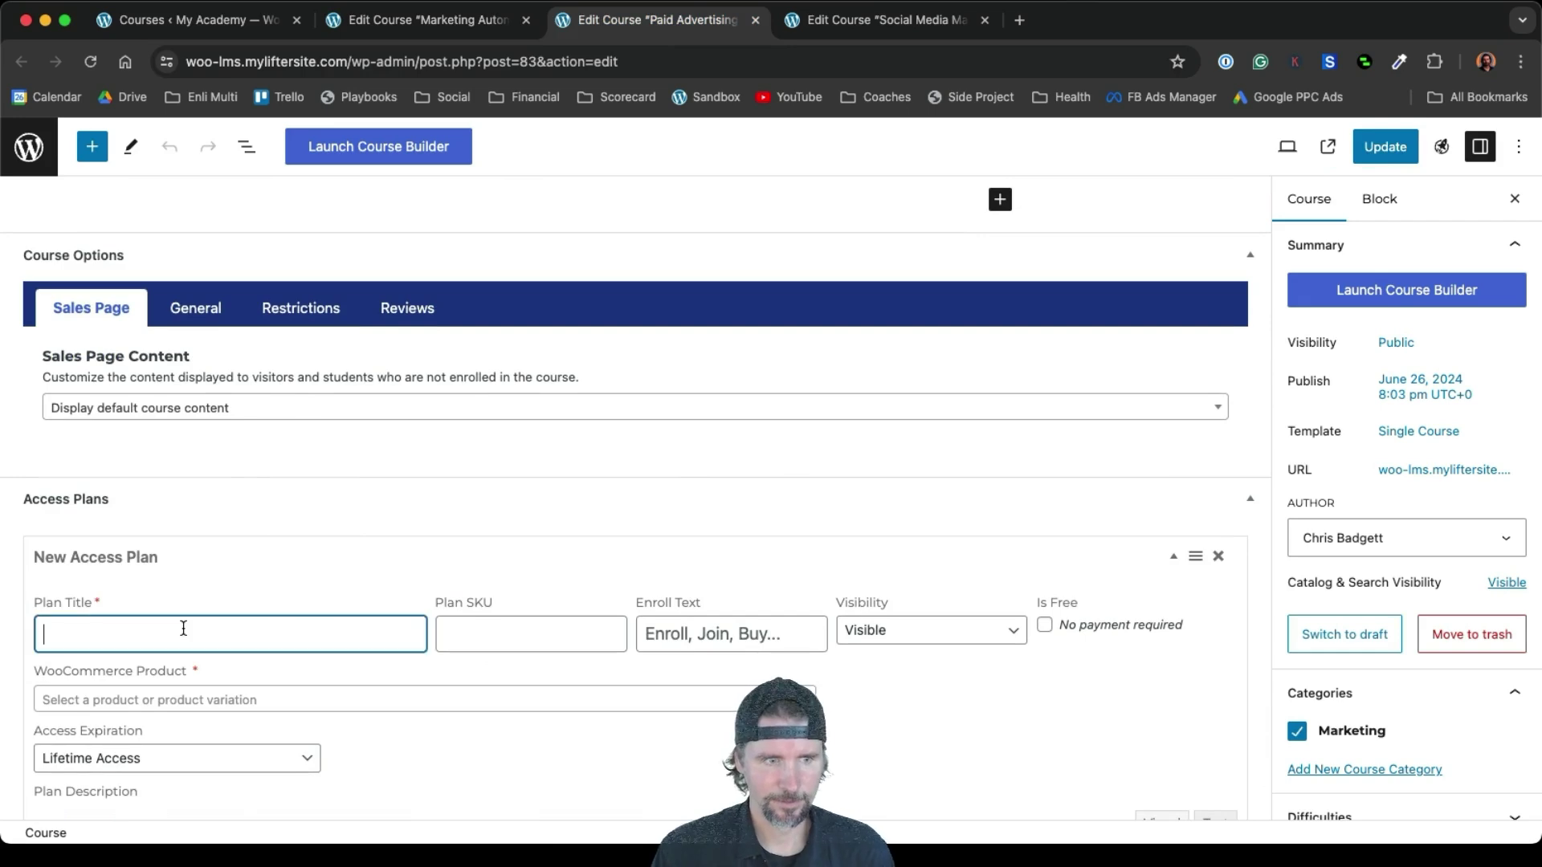
text(Instant Access)
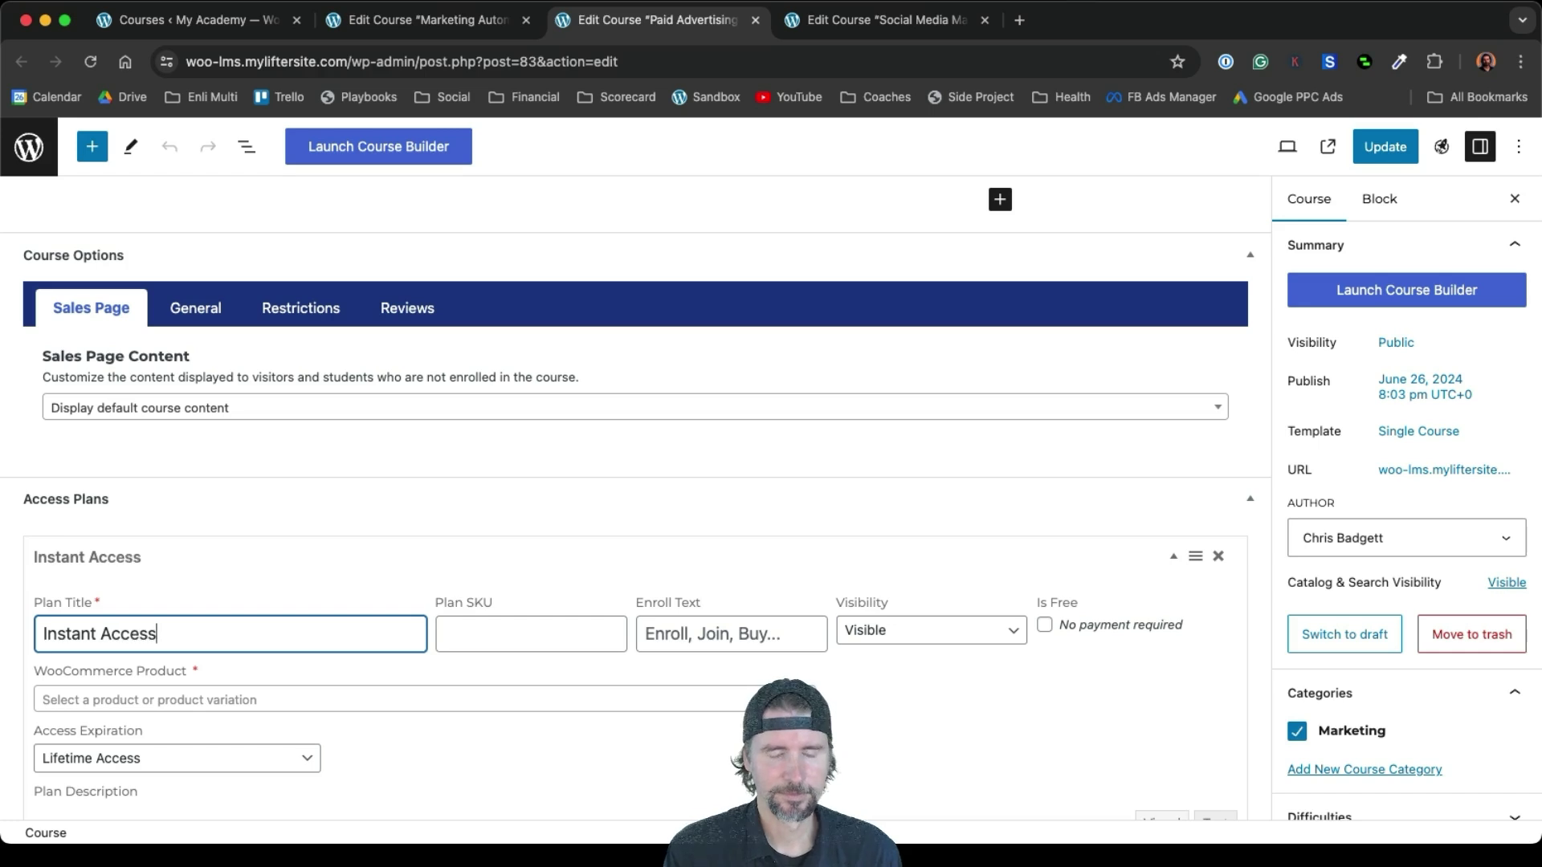
Link the plan to the Paid Advertising product (ID# 108) and update the course
scroll(237, 708, down, 3)
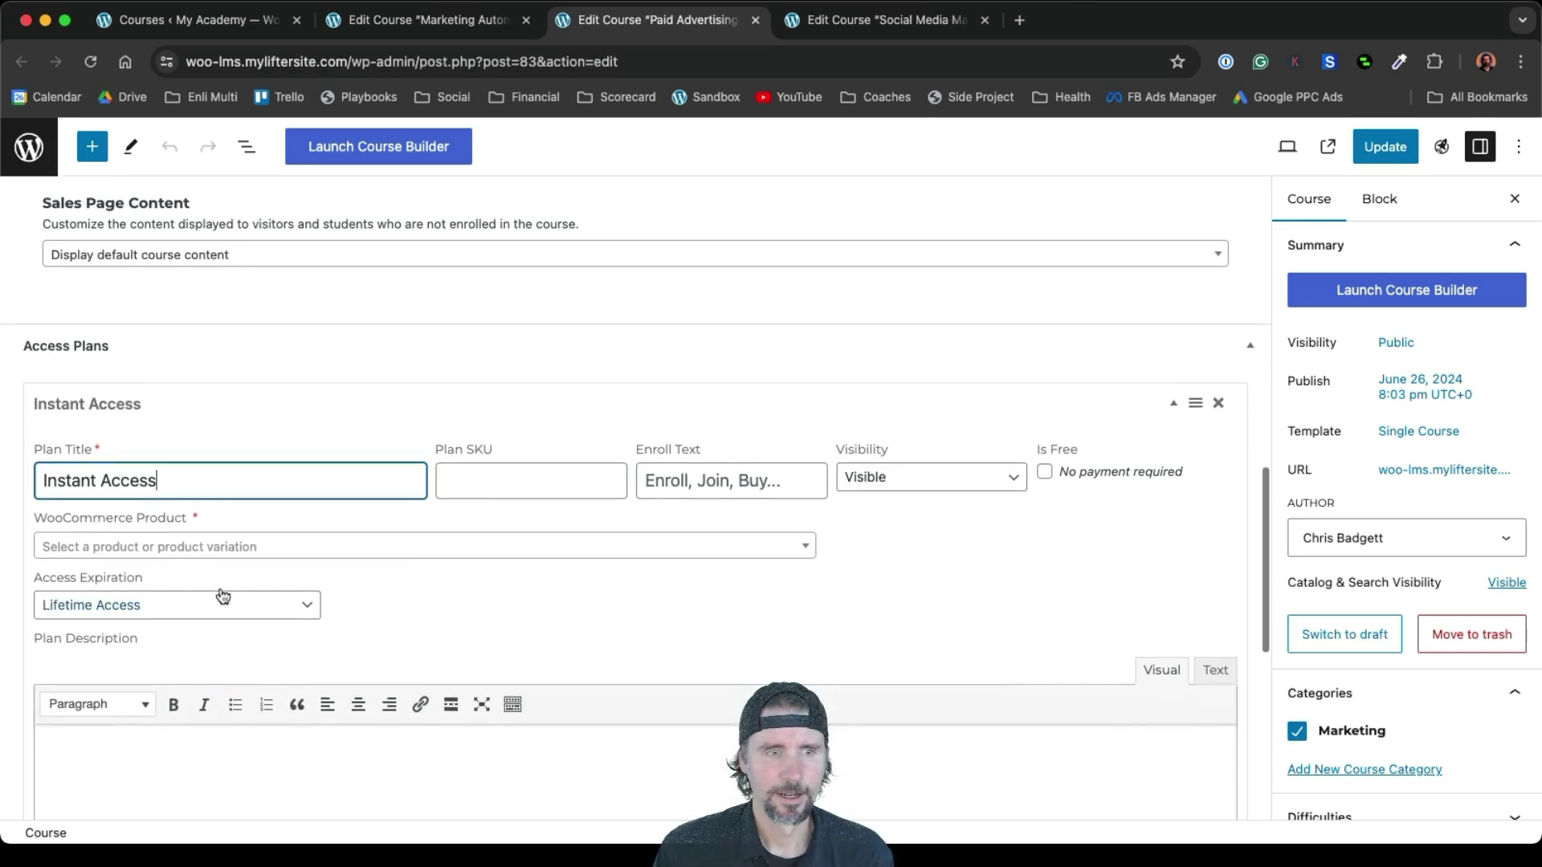
click(215, 554)
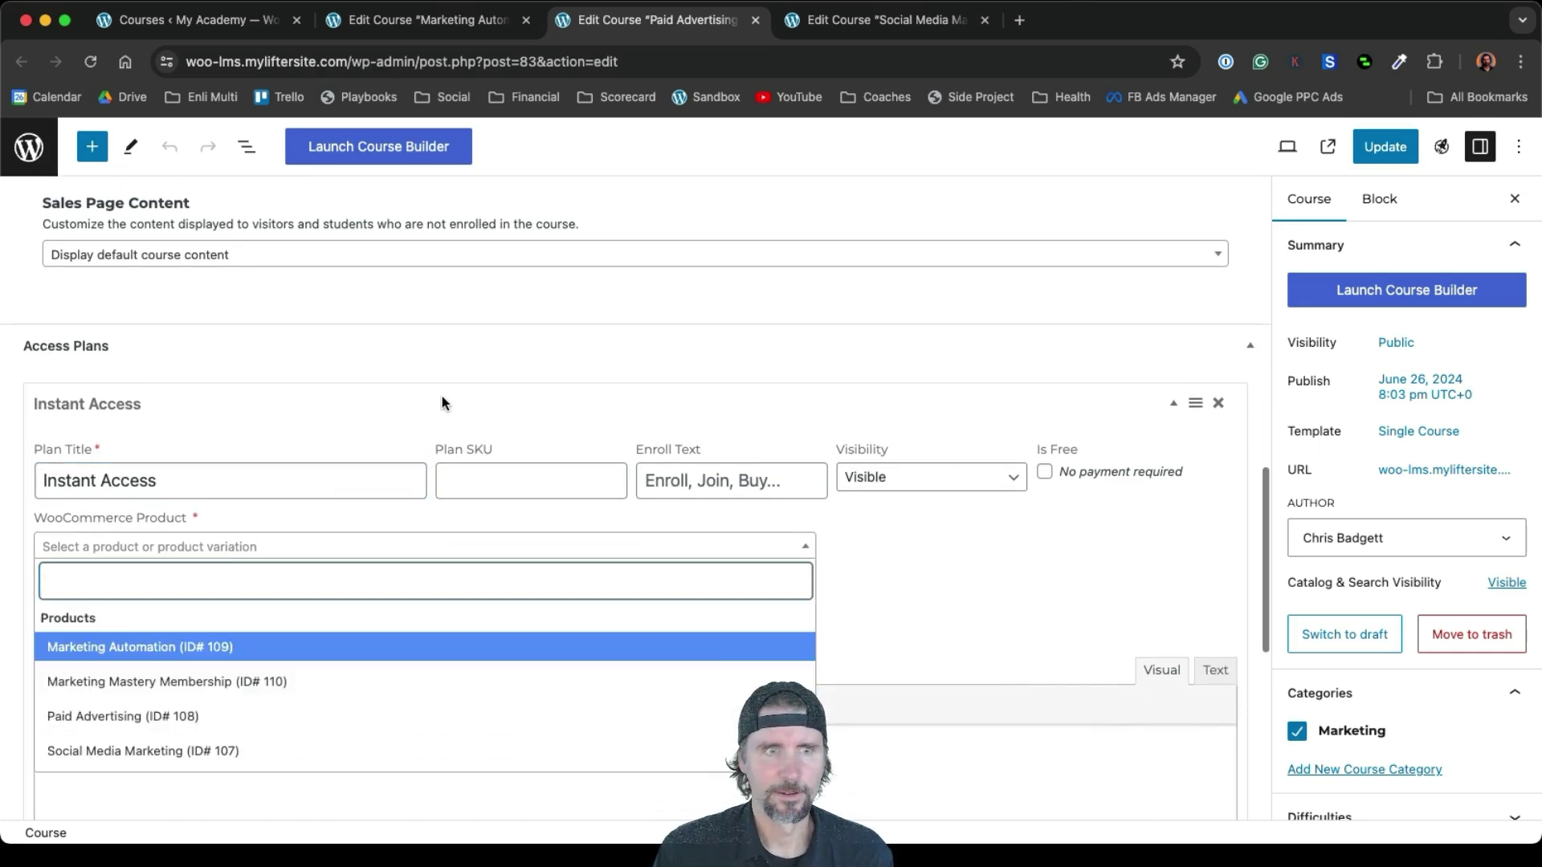
click(457, 342)
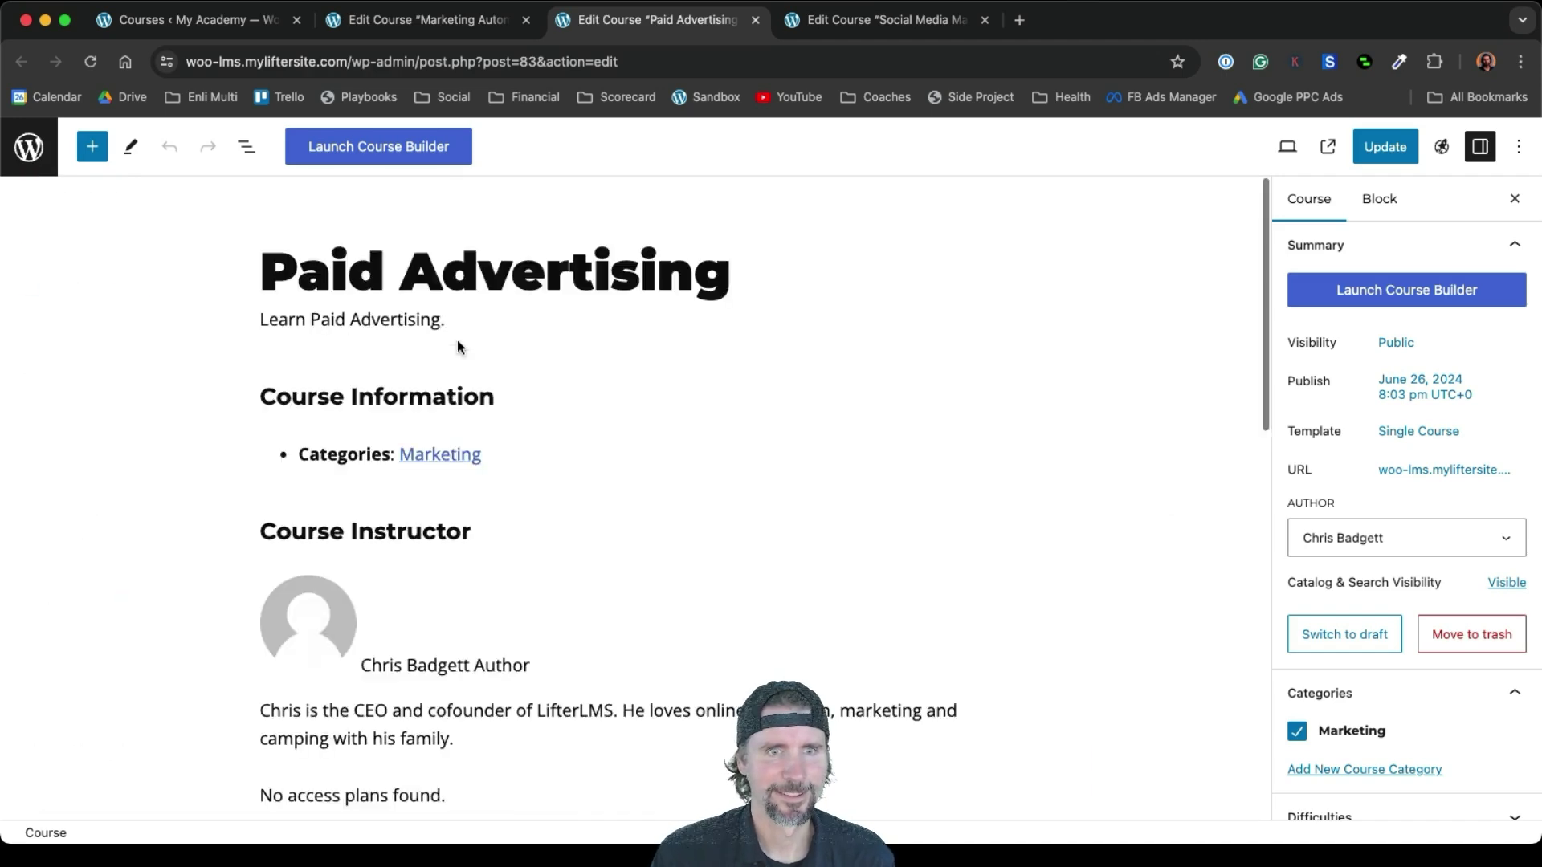
scroll(374, 301, up, 1)
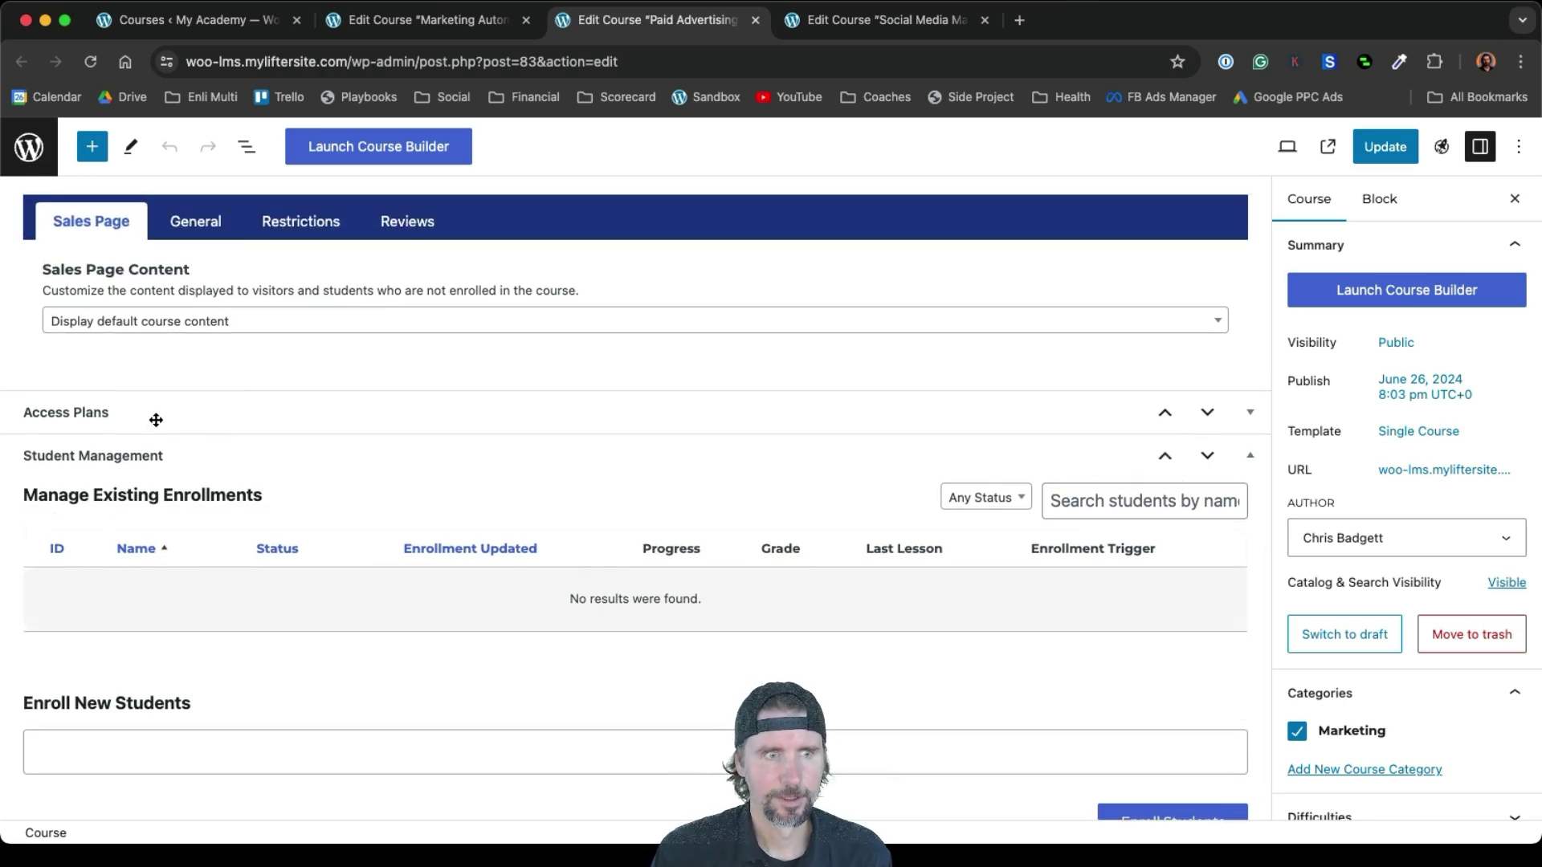
click(156, 420)
click(179, 617)
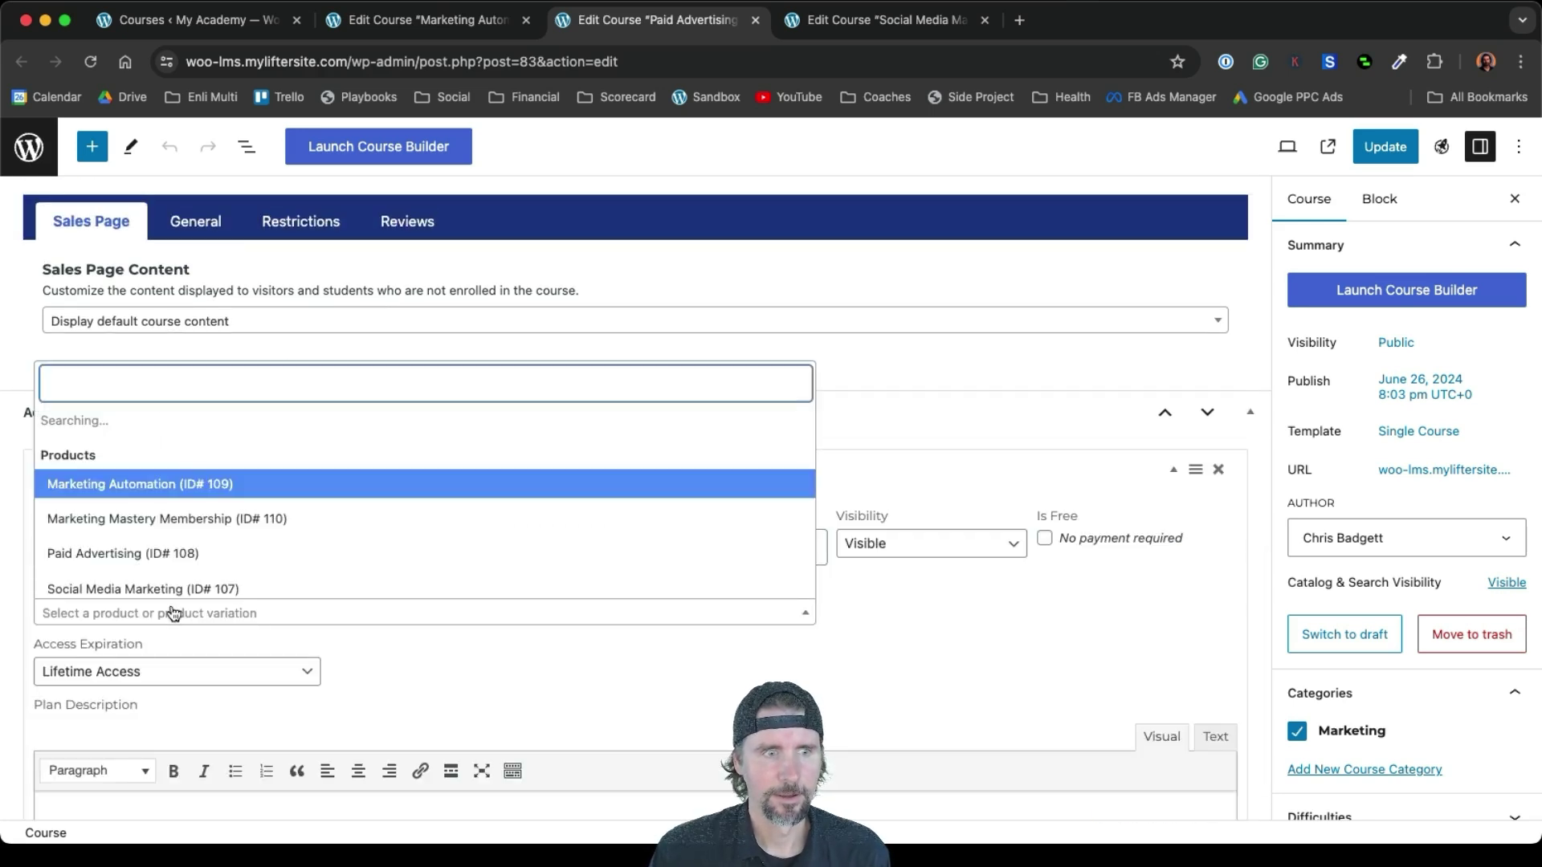
click(143, 550)
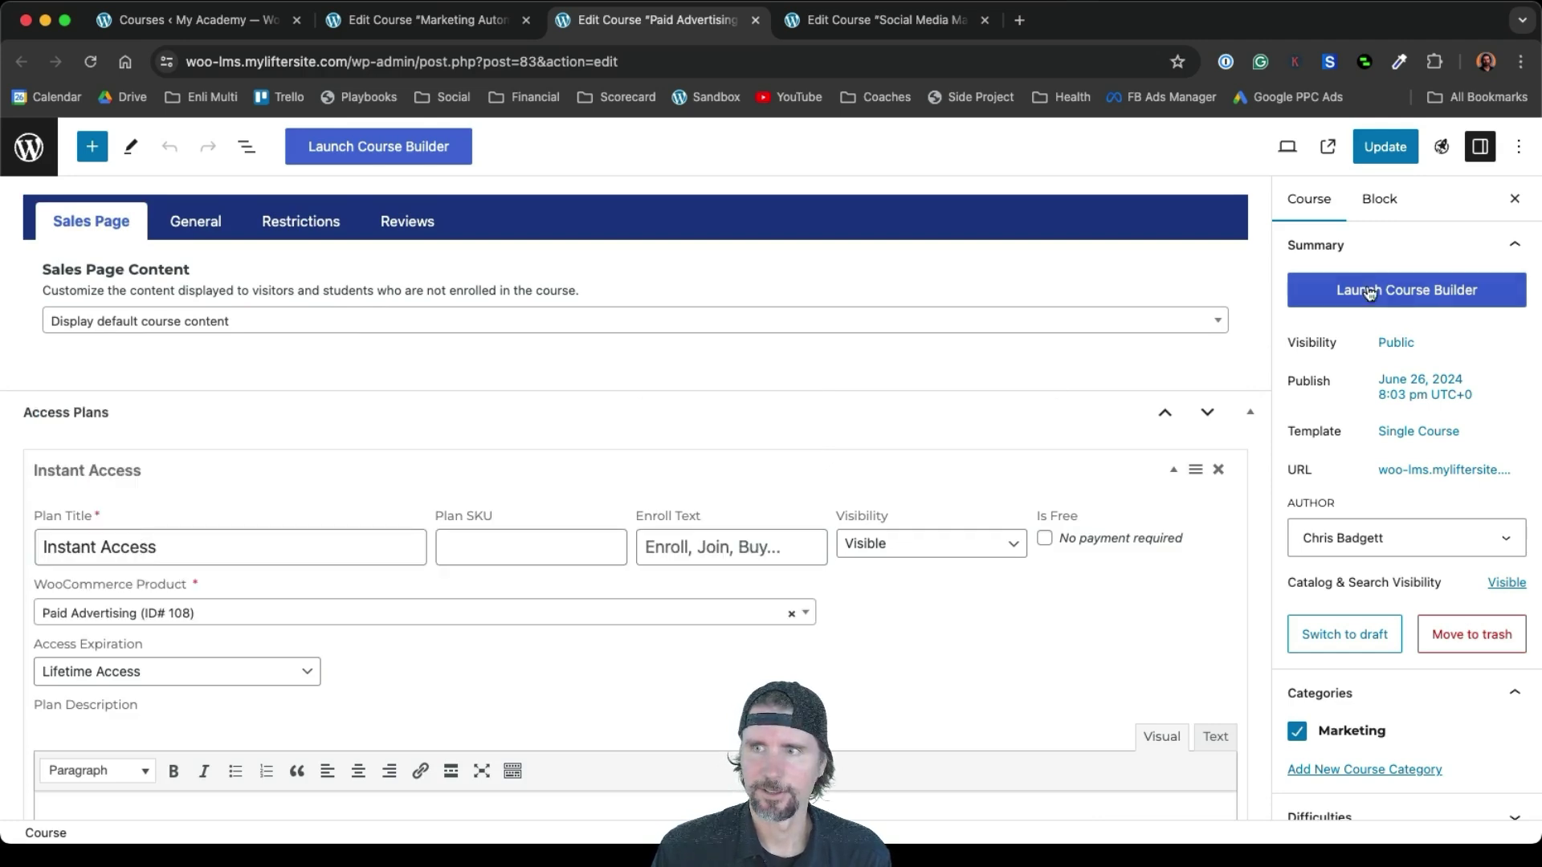
click(1381, 150)
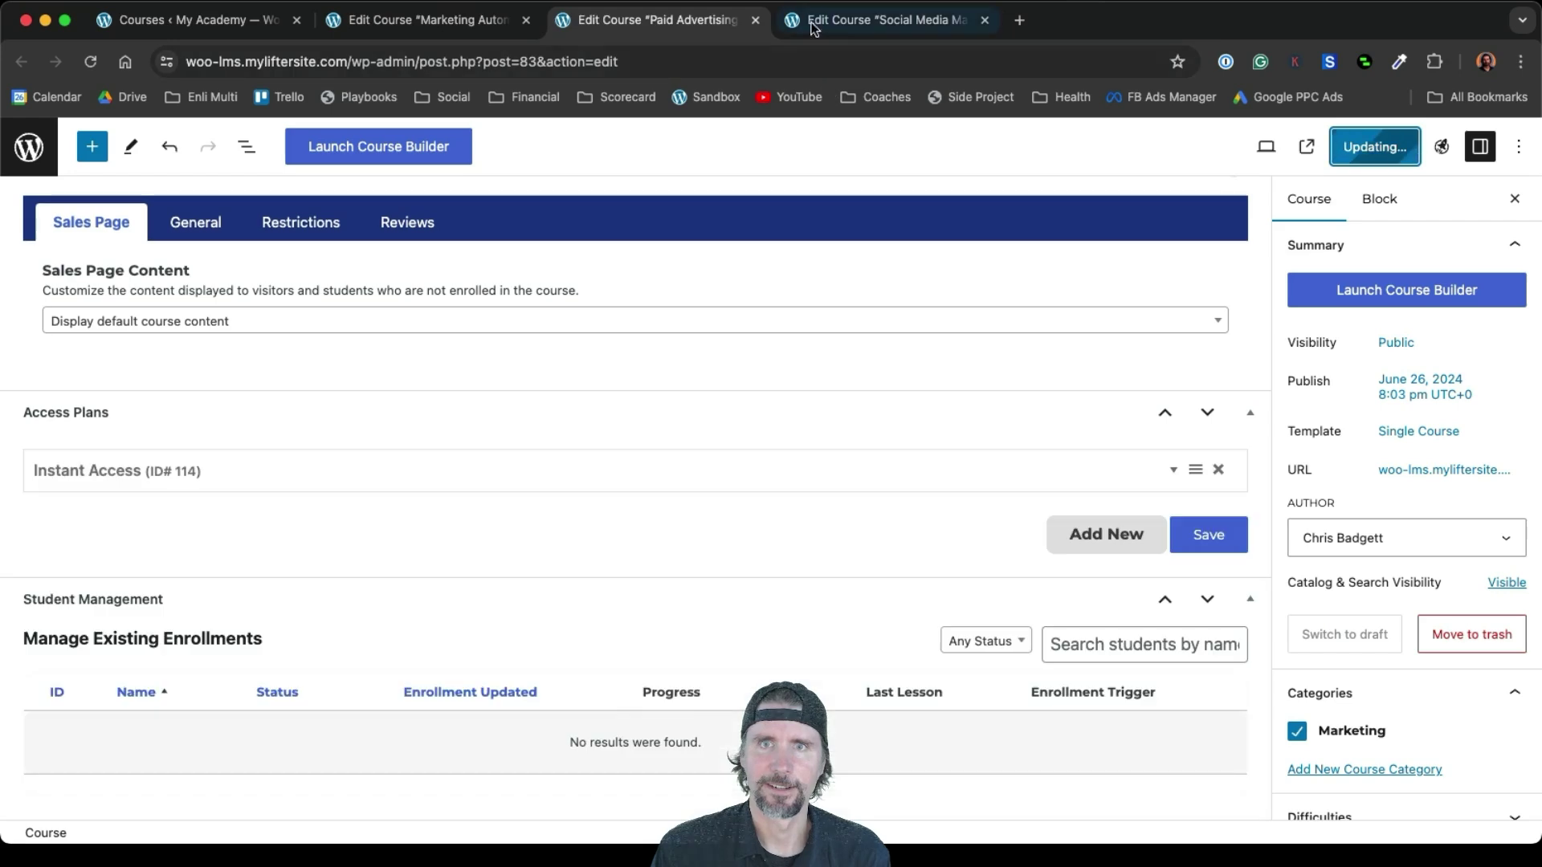
click(849, 24)
Add a new access plan titled 'Instant Access' to the Social Media Marketing course
scroll(771, 406, down, 15)
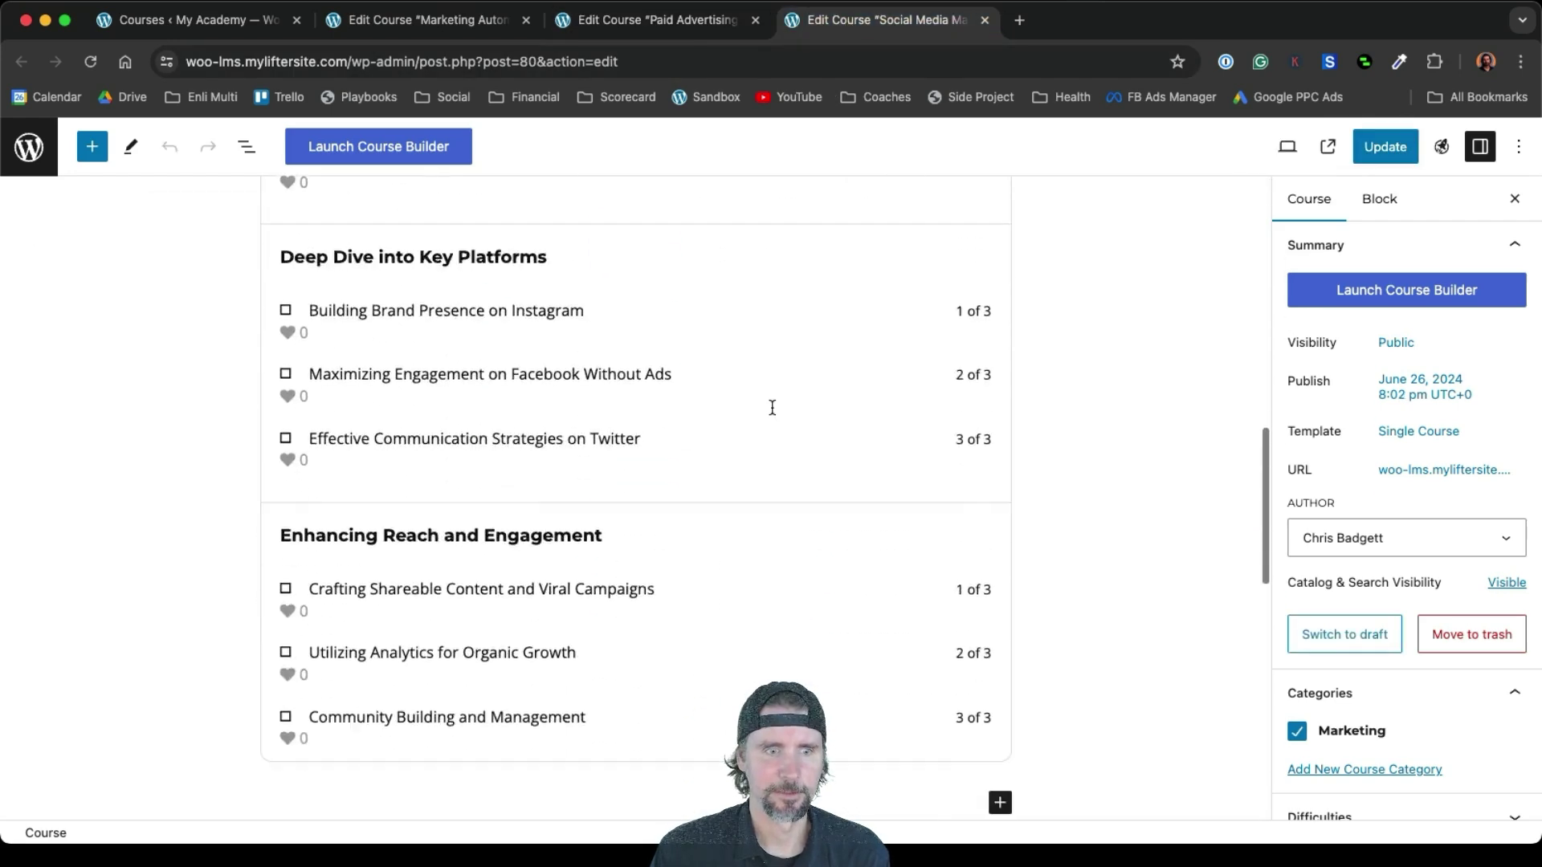
scroll(771, 414, up, 1)
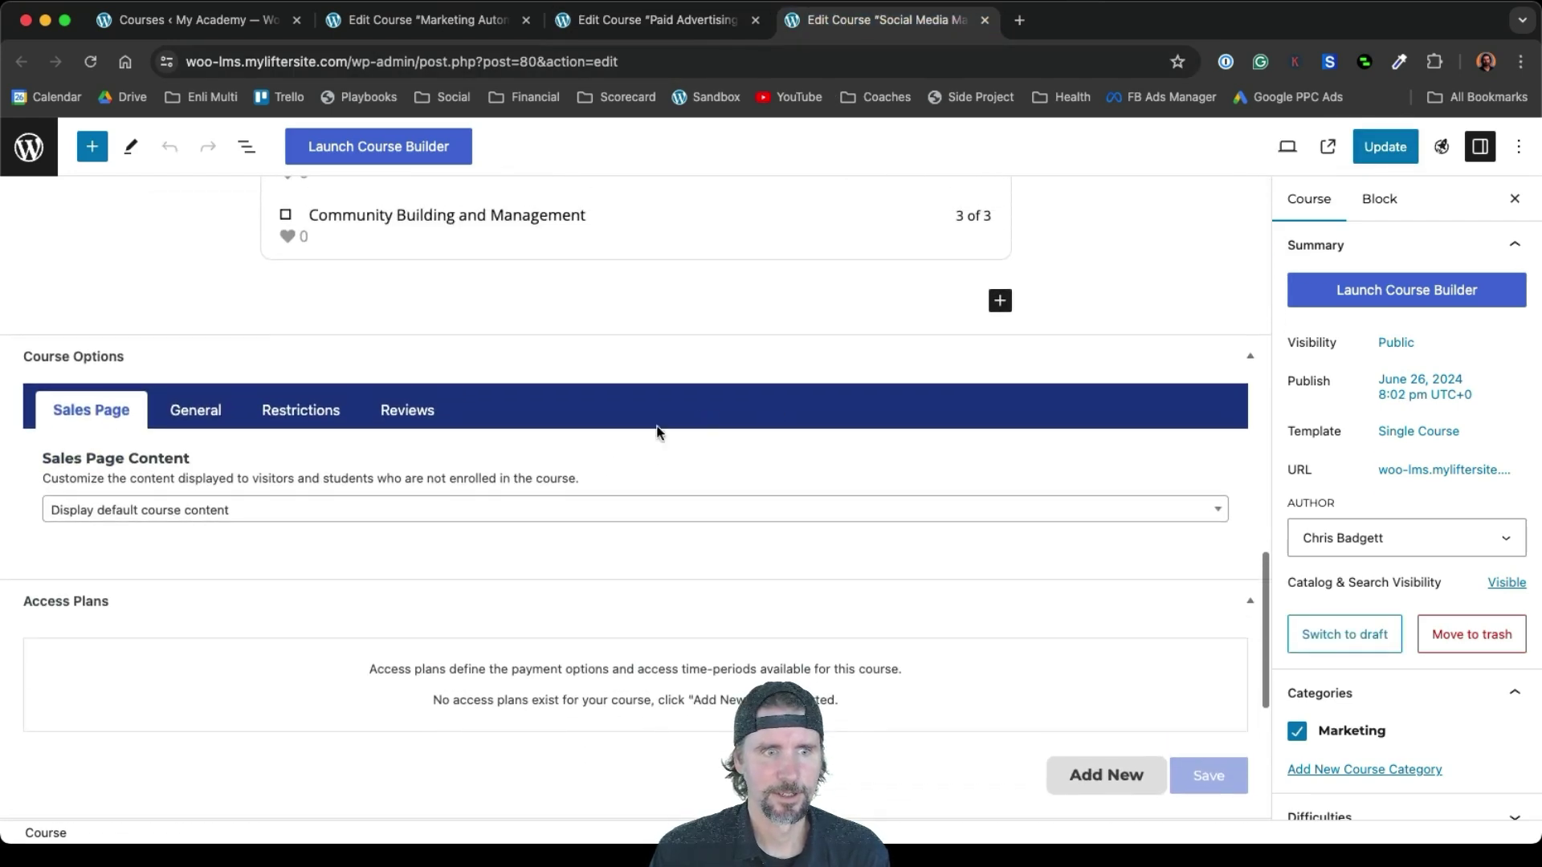
click(1106, 775)
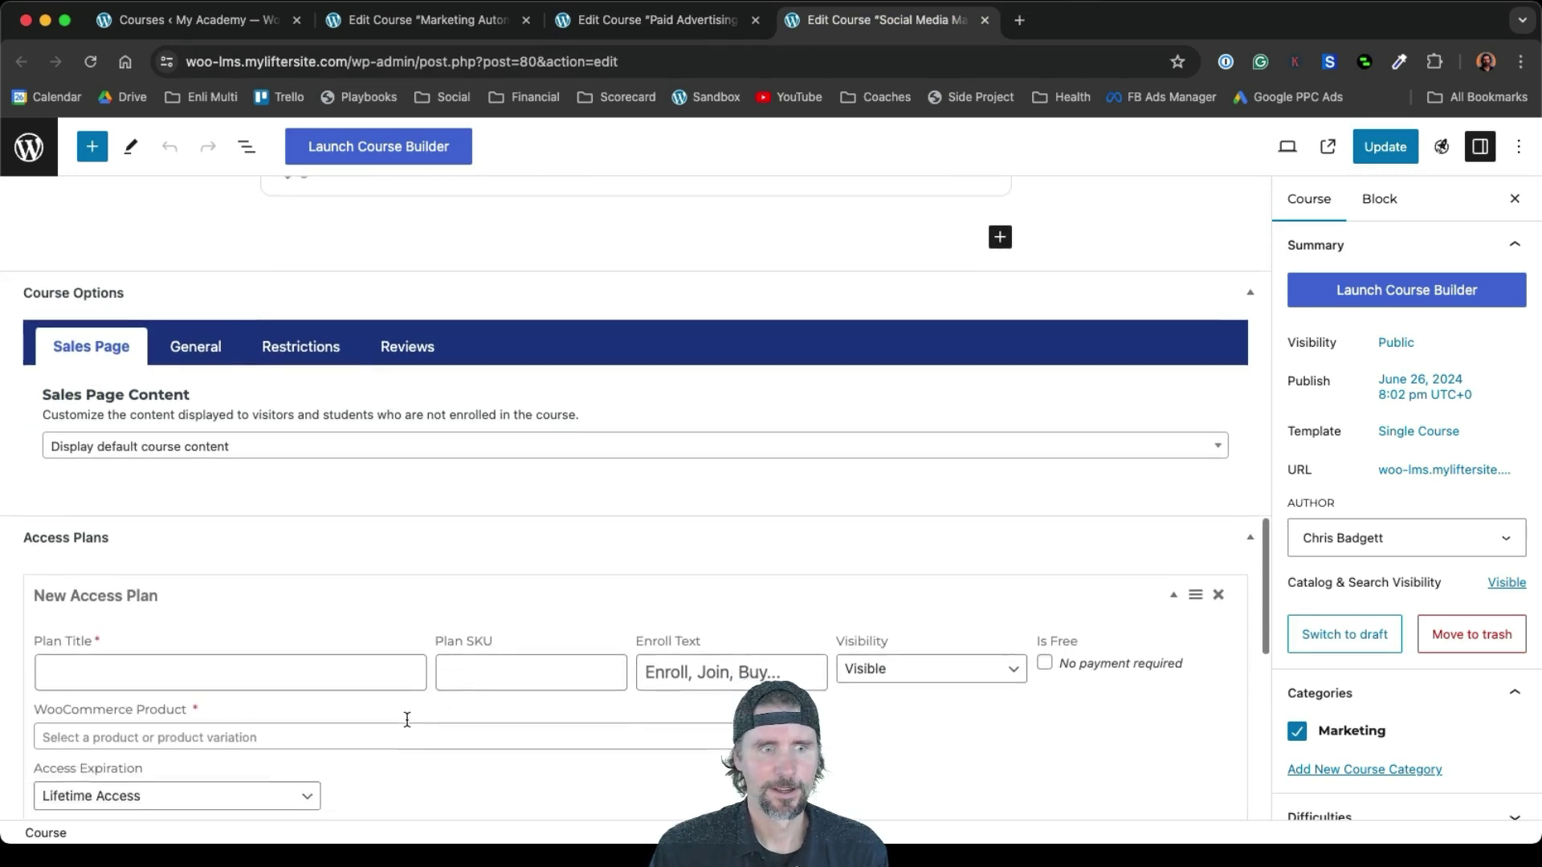
scroll(406, 717, down, 3)
click(98, 496)
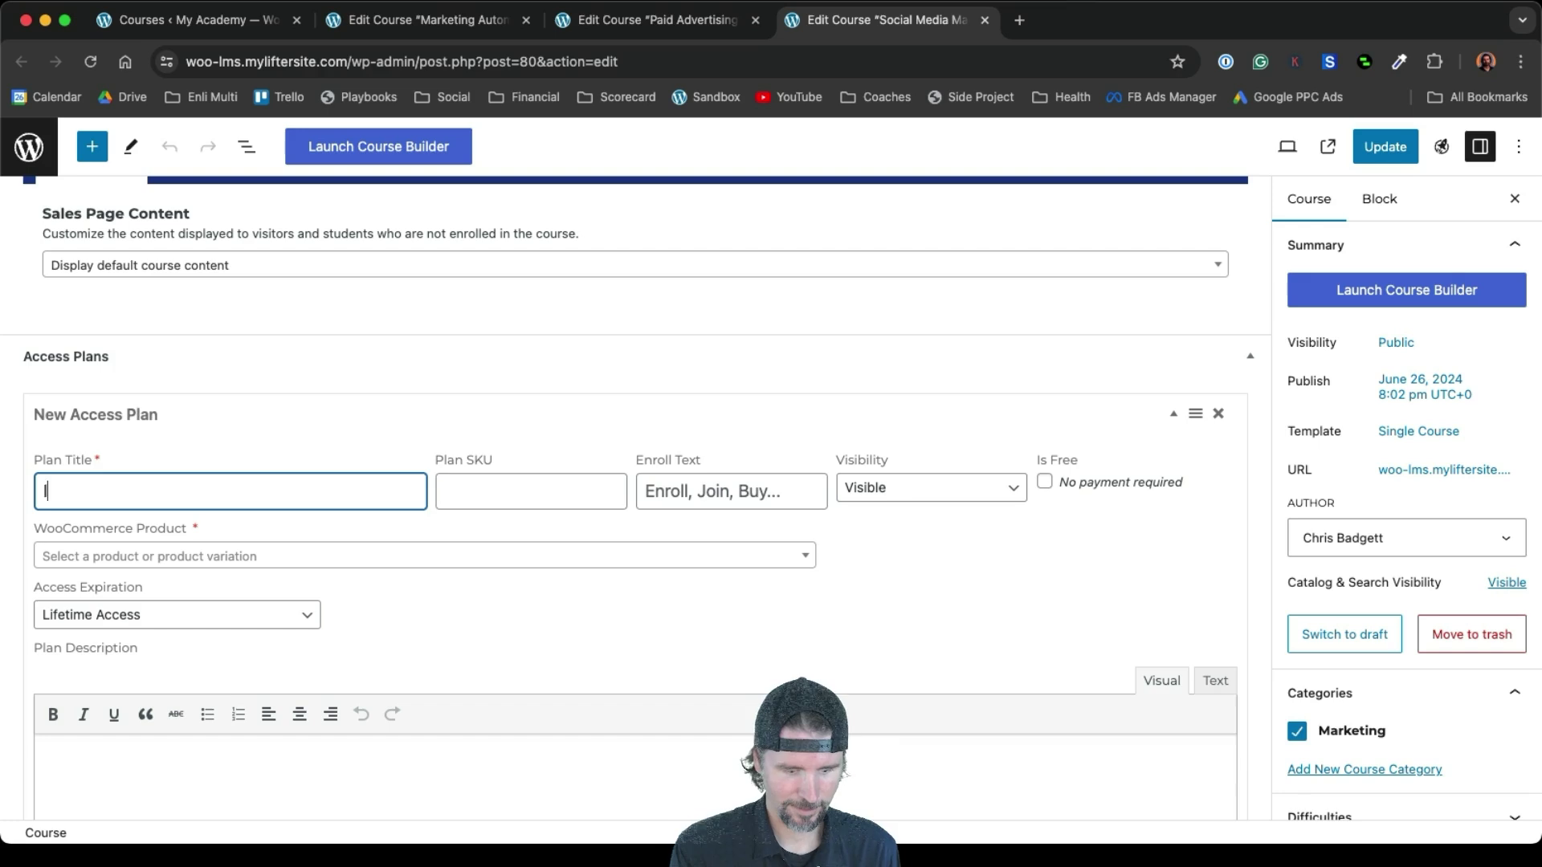
text(Instant Access)
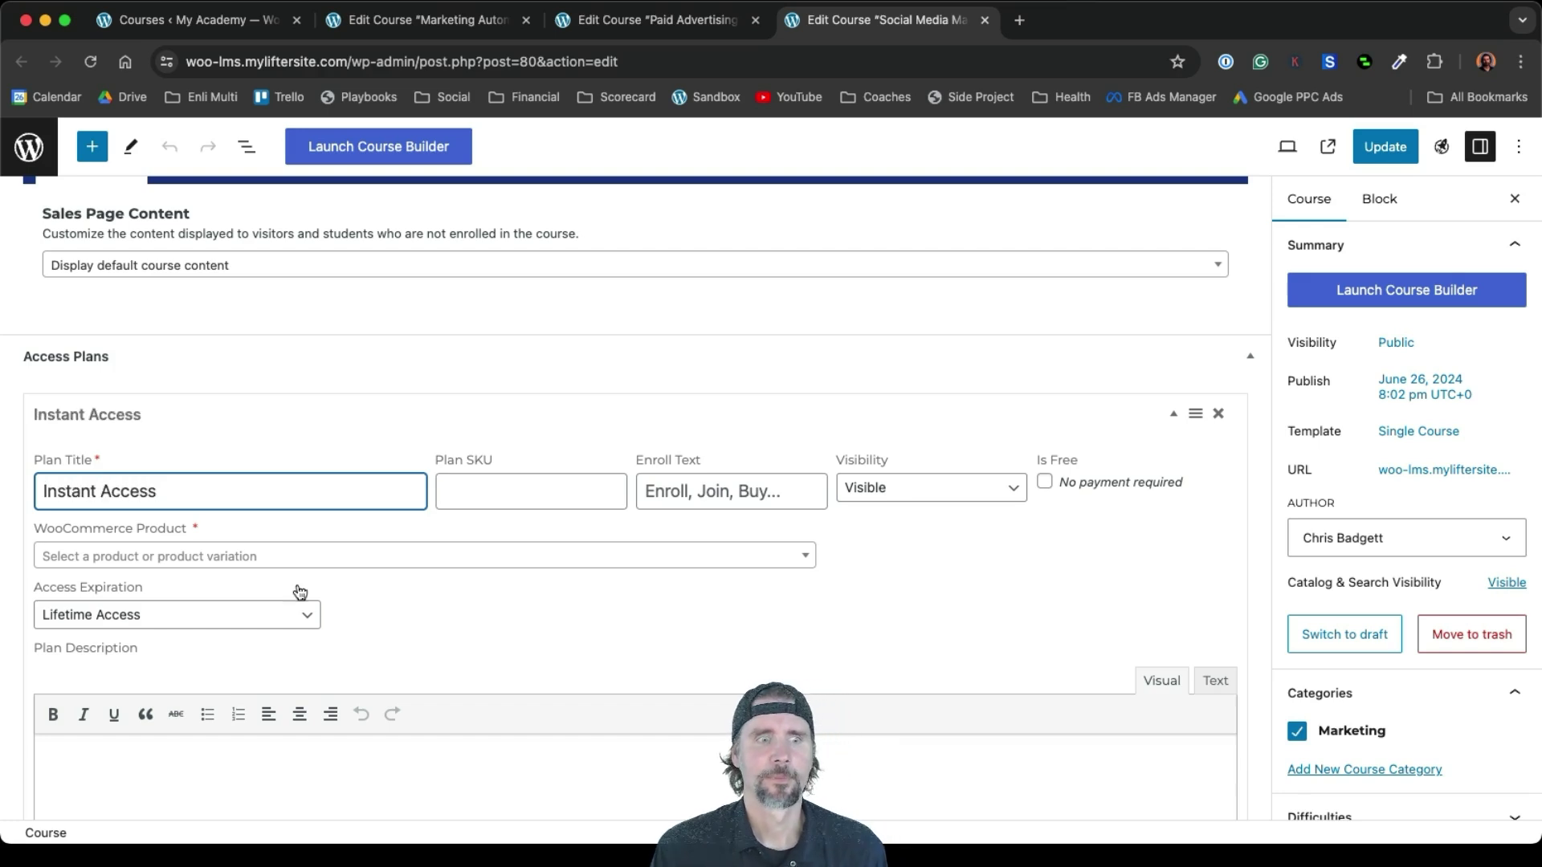
Link the plan to the Social Media Marketing product (ID# 107) and save it
scroll(343, 629, down, 1)
click(263, 509)
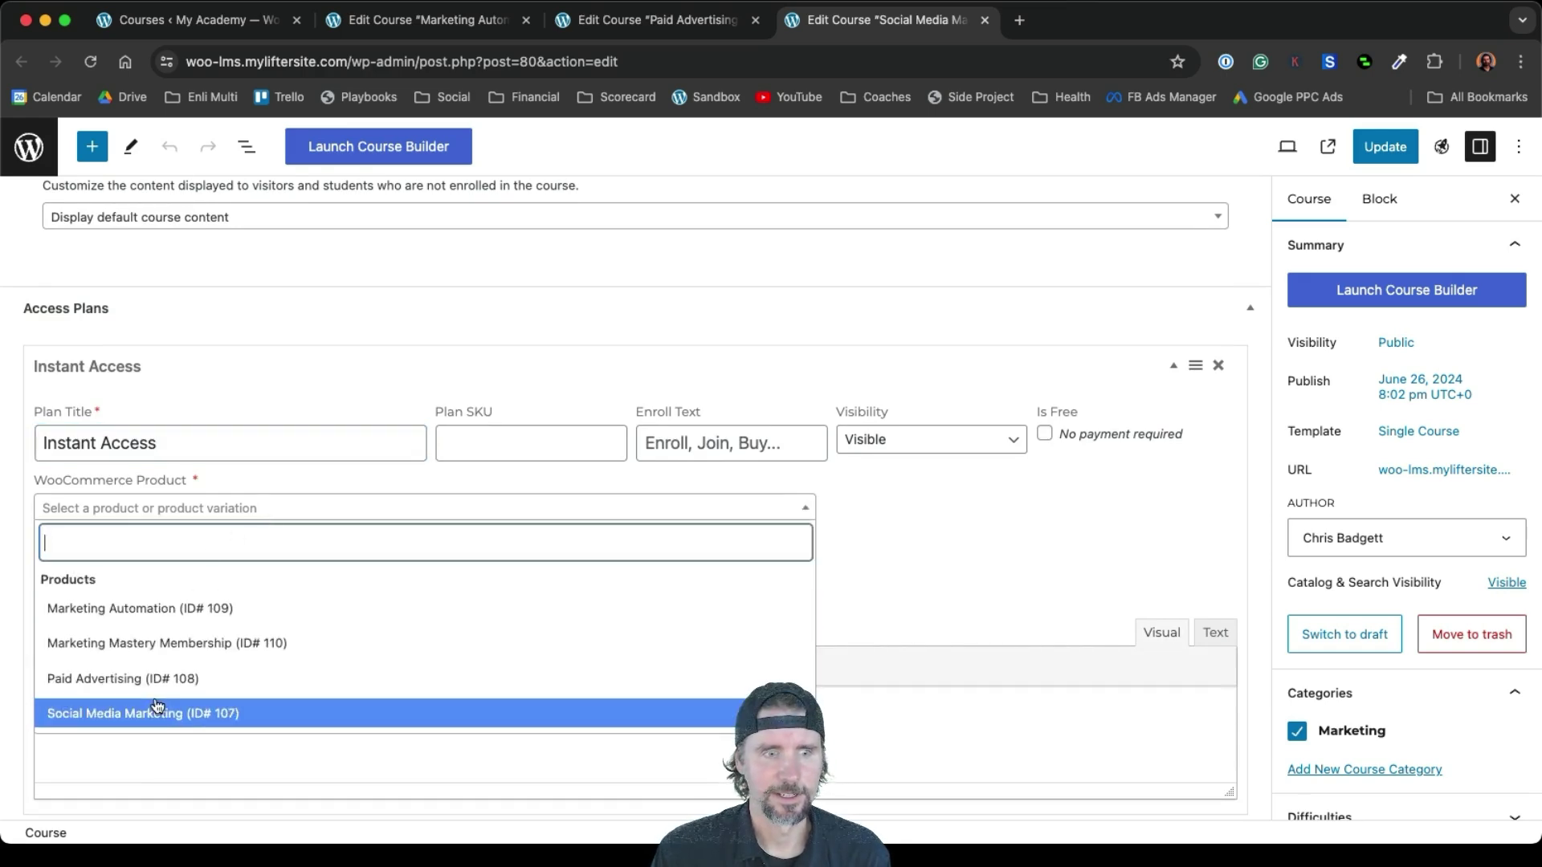
click(160, 714)
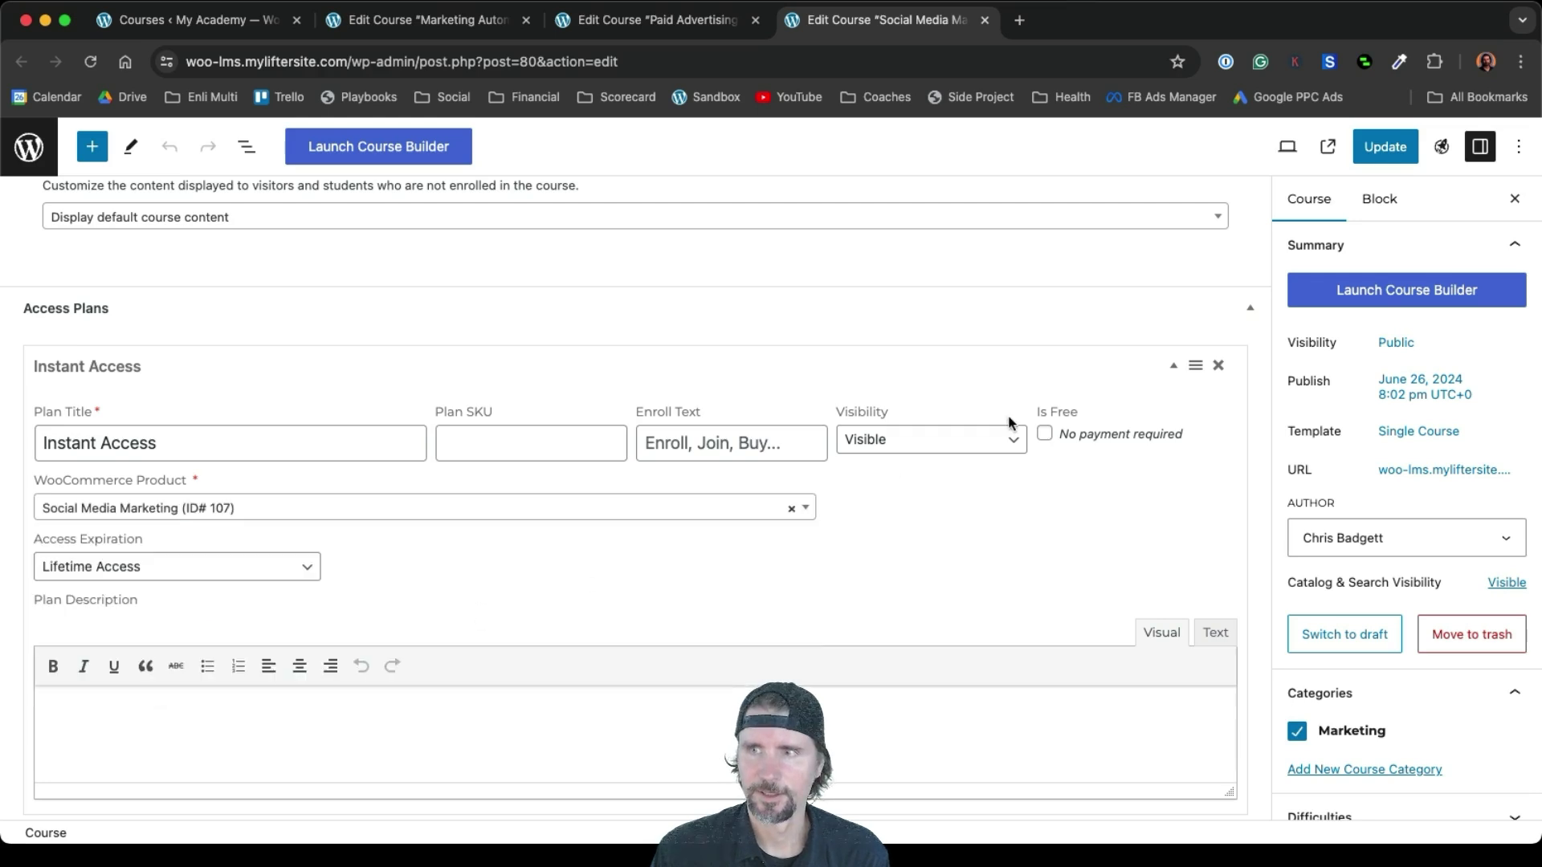
scroll(1010, 422, down, 4)
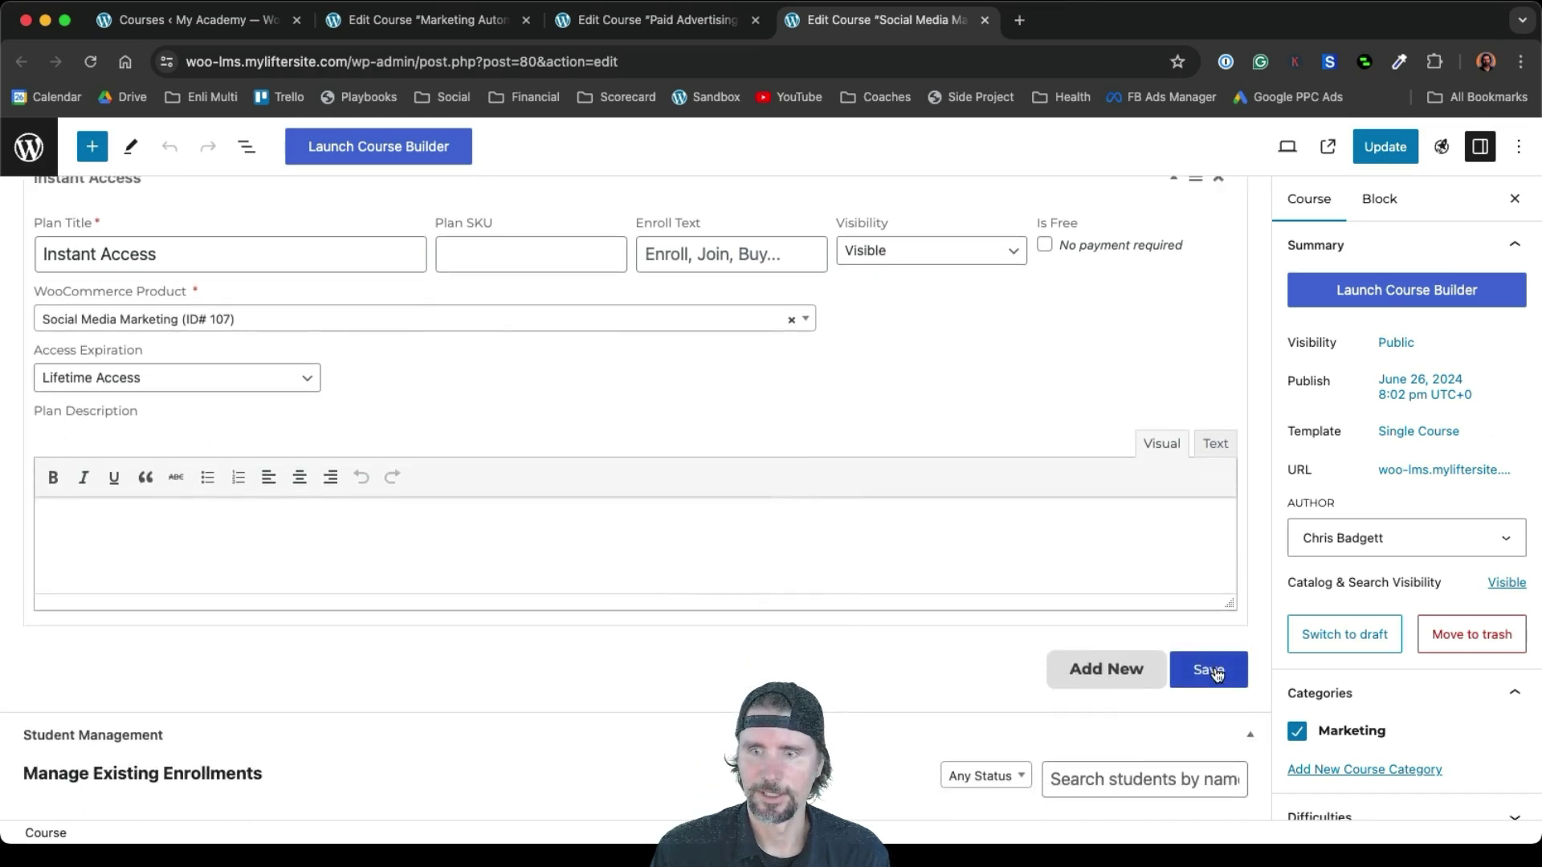
click(1215, 669)
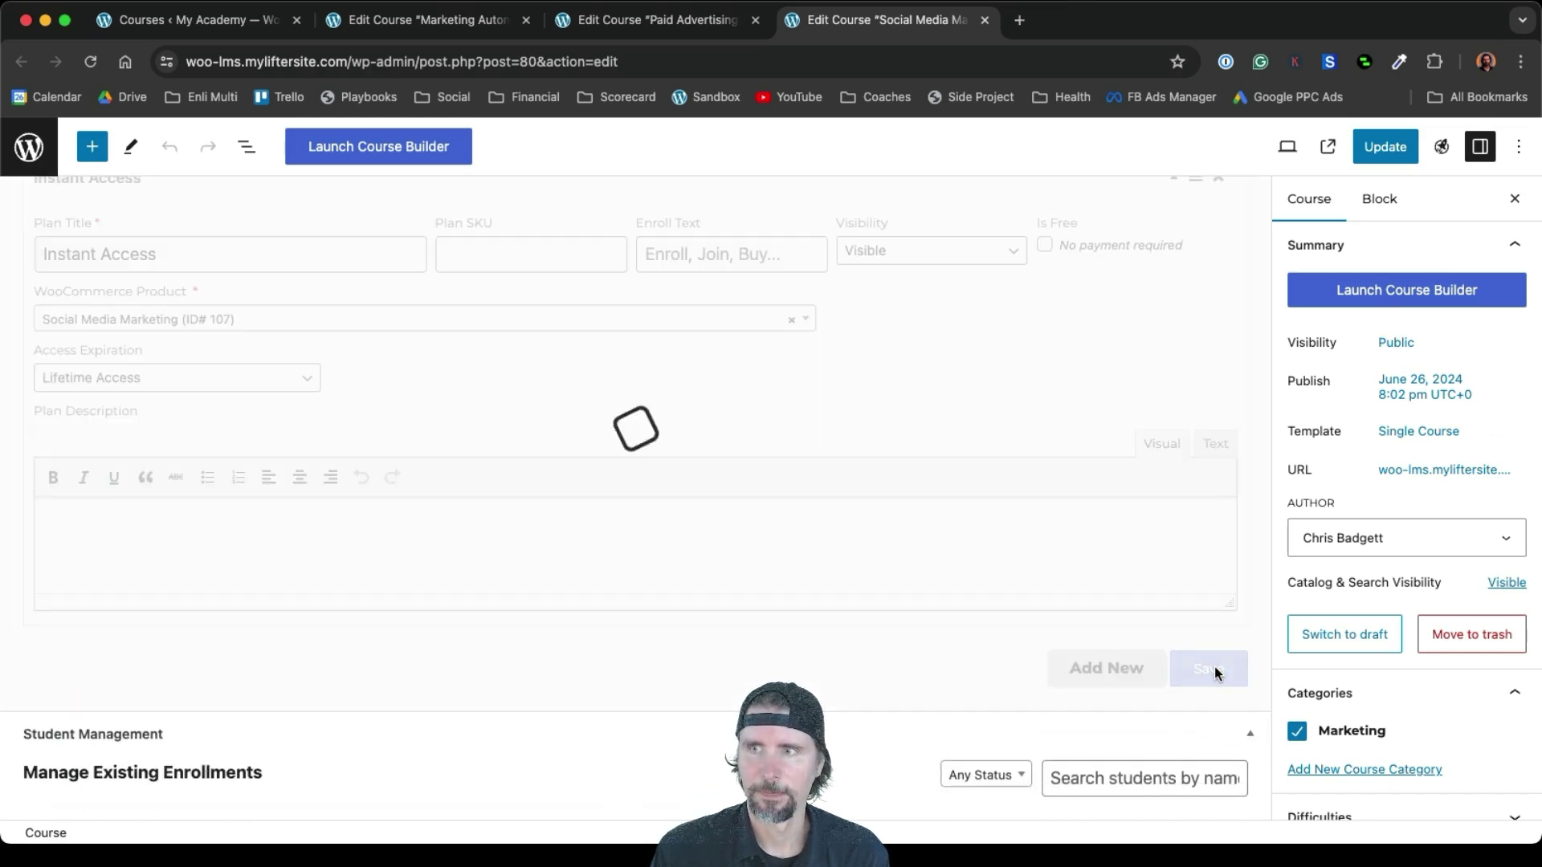
key(super+2)
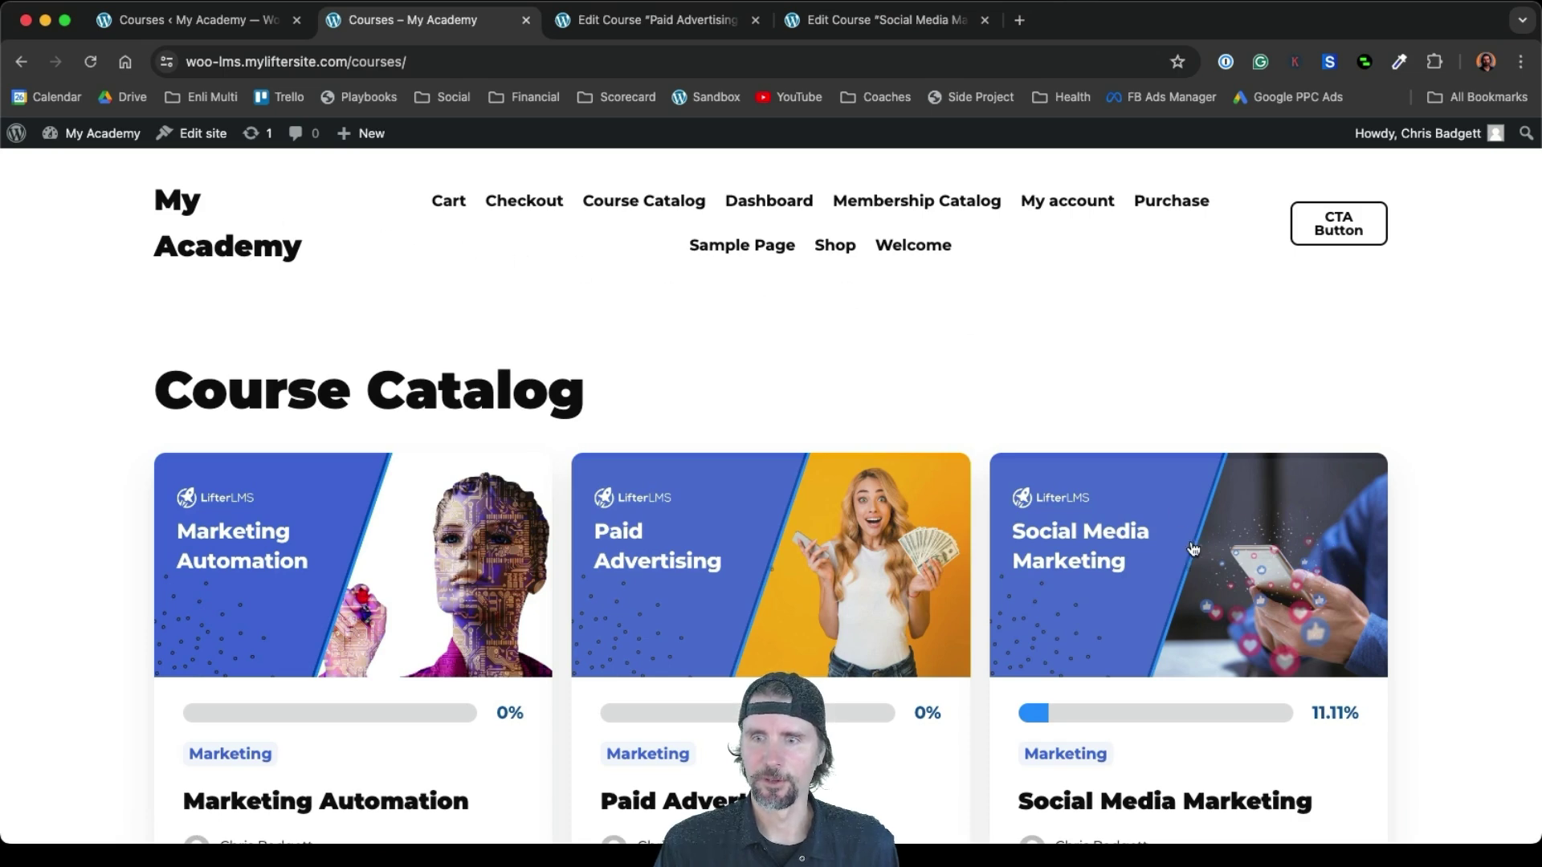
Open the Social Media Marketing course page and scroll to its $1,000.00 Instant Access plan
scroll(1191, 685, down, 3)
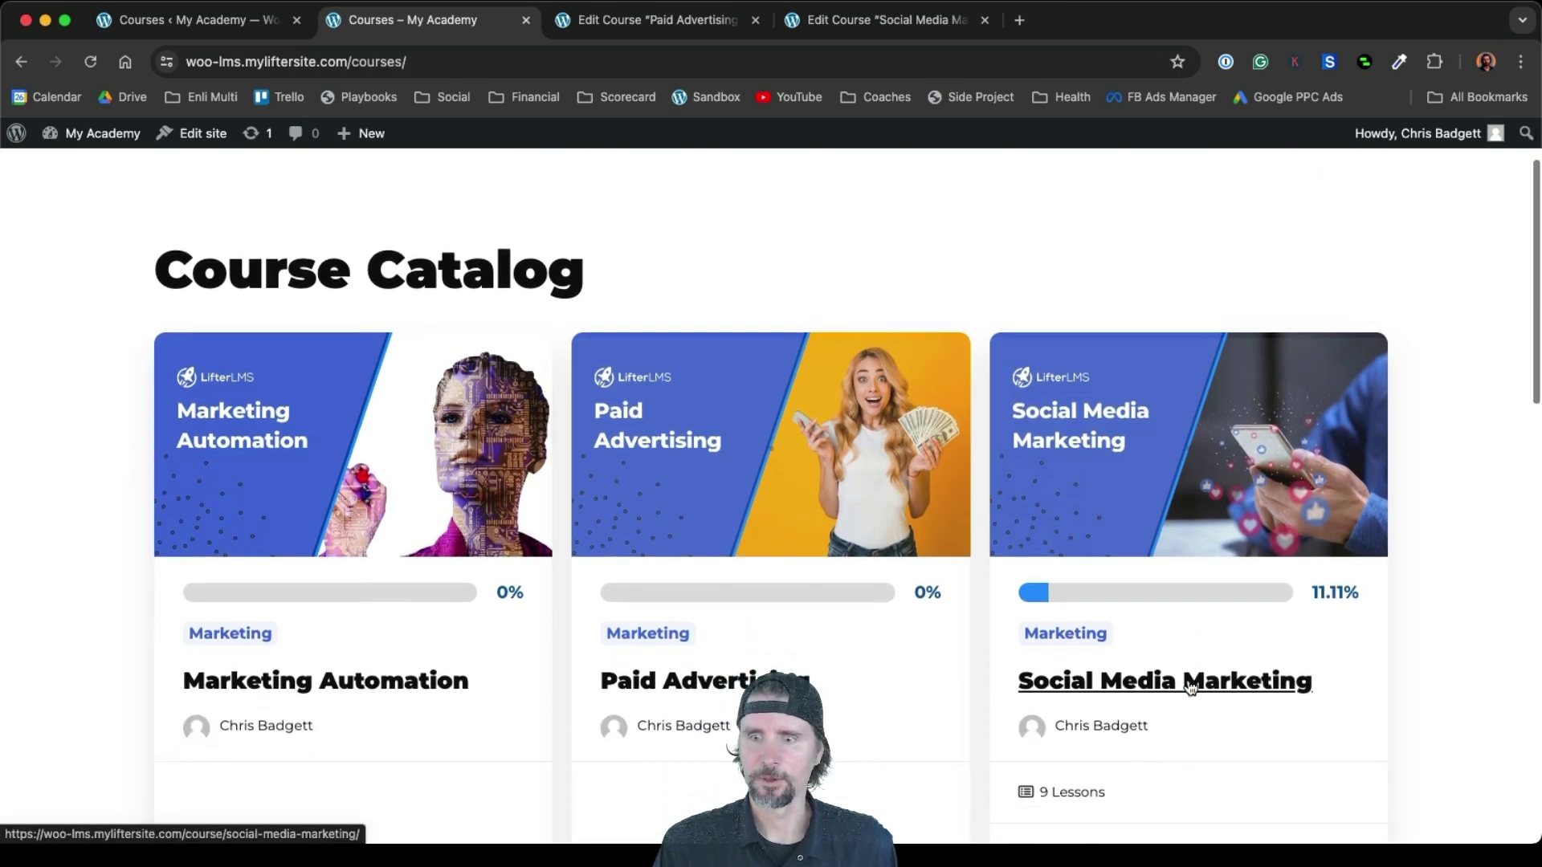
click(1191, 685)
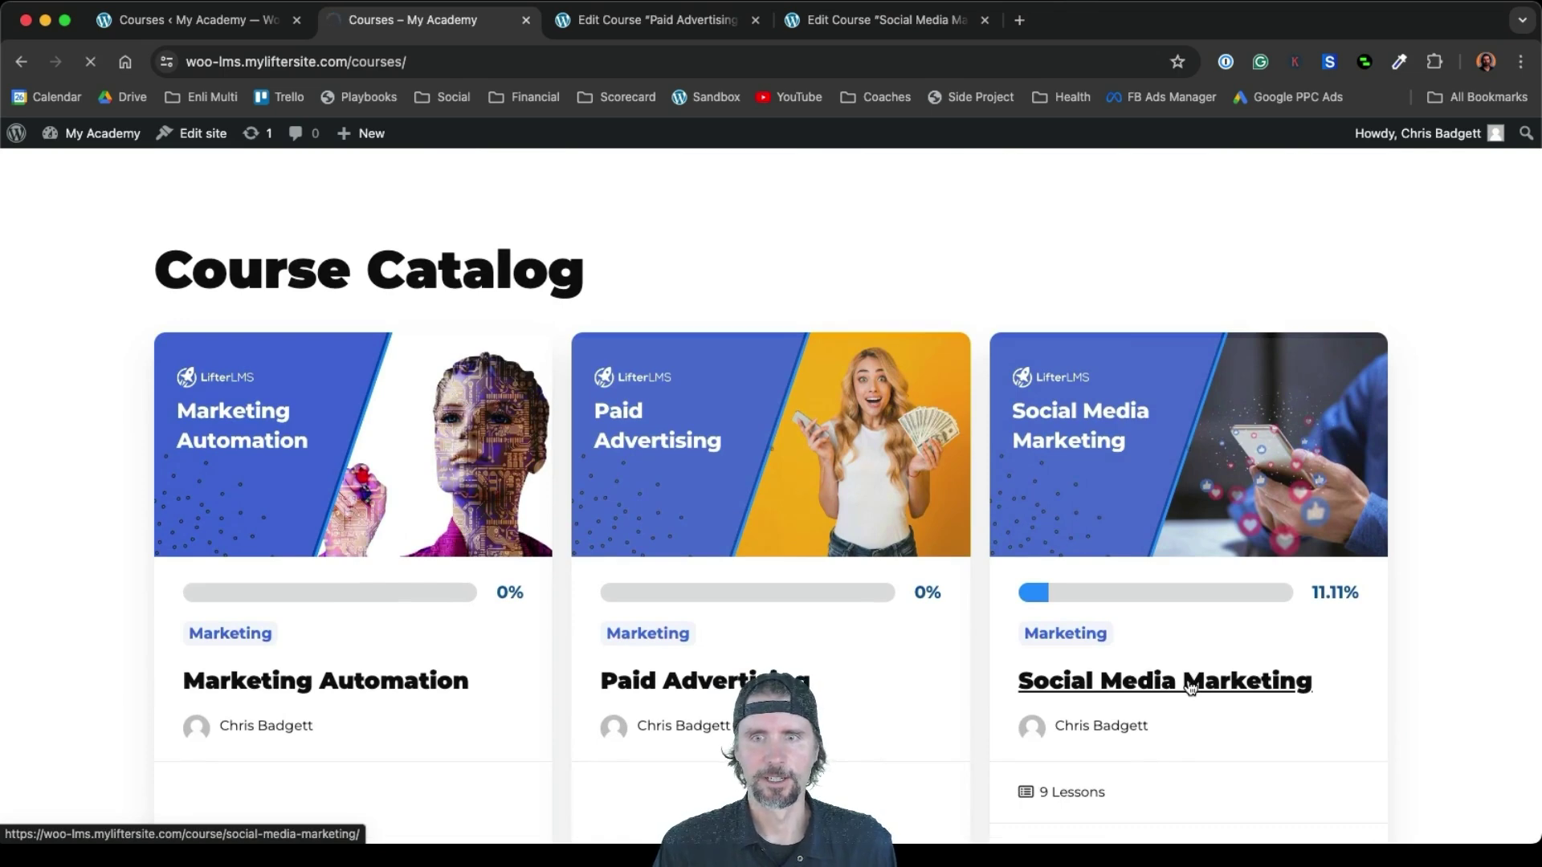
scroll(1194, 653, down, 10)
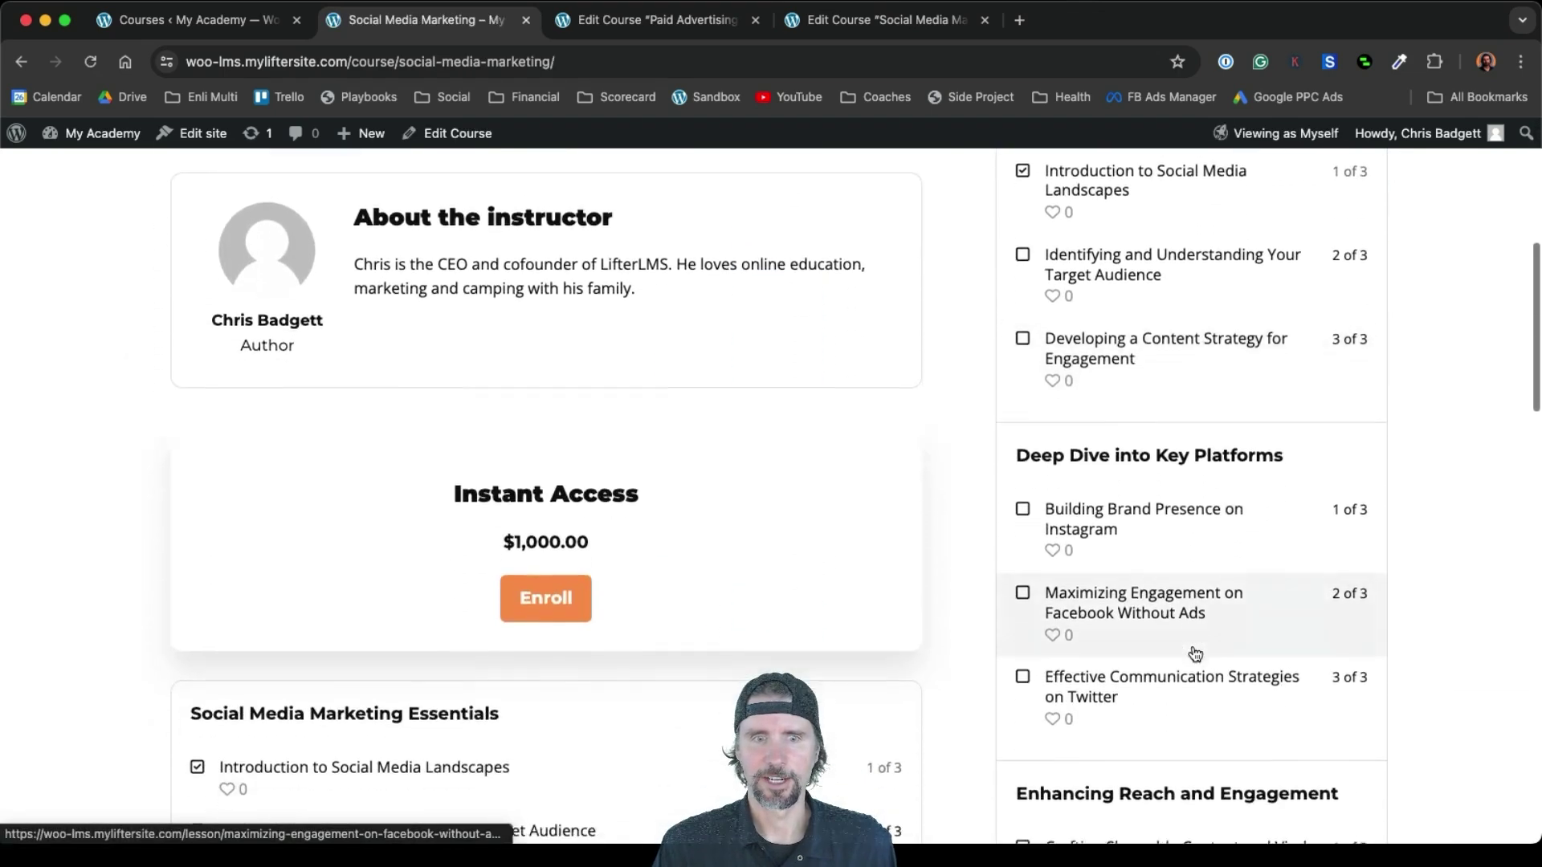
scroll(1195, 654, down, 2)
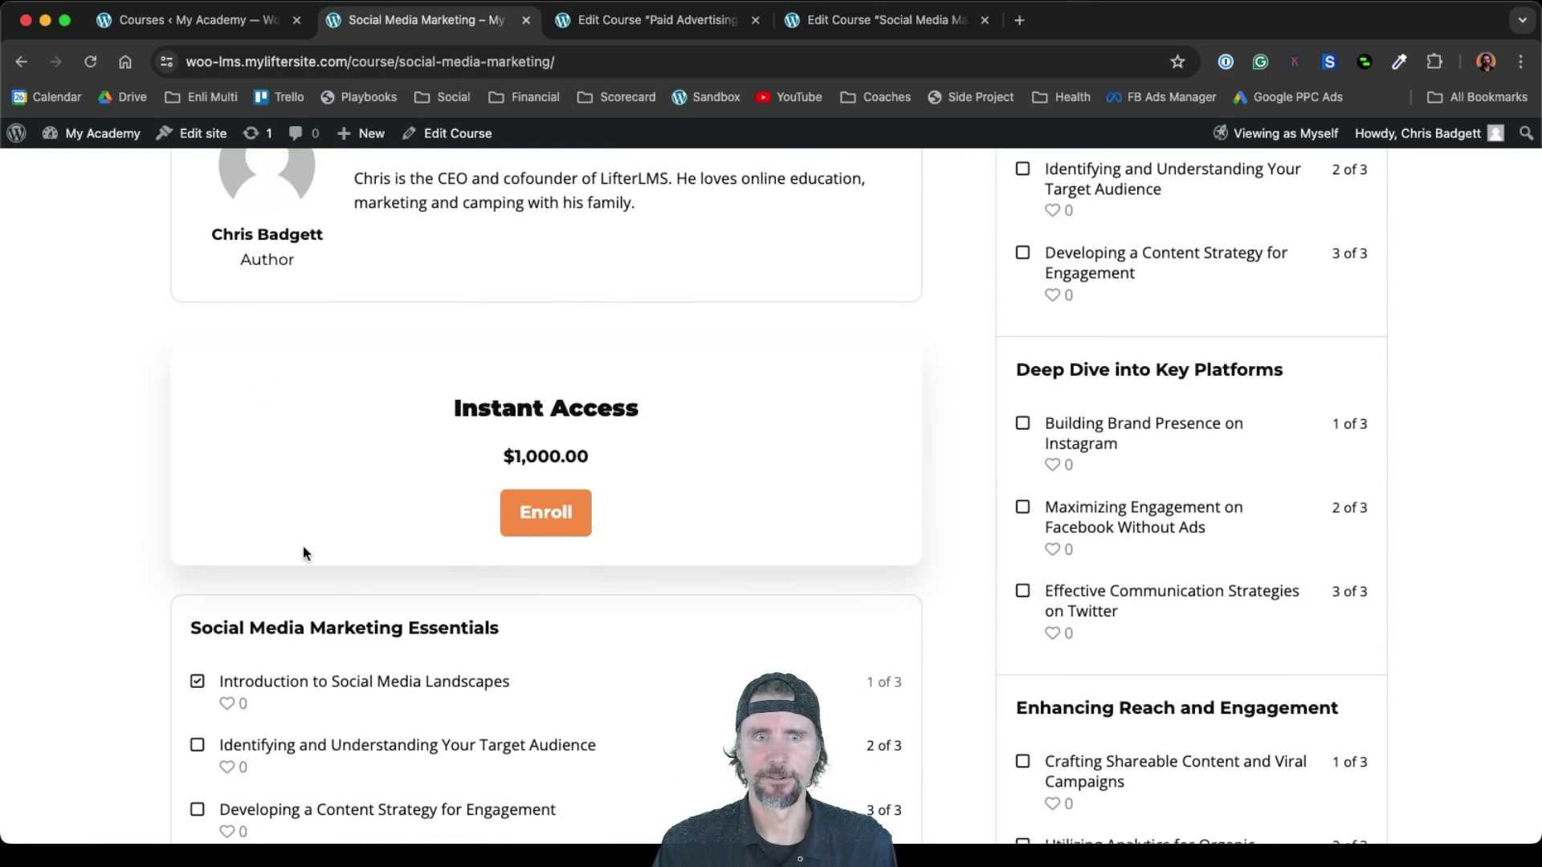
Enroll in Social Media Marketing, remove the membership from the cart, and review checkout at $1,000.00
click(549, 507)
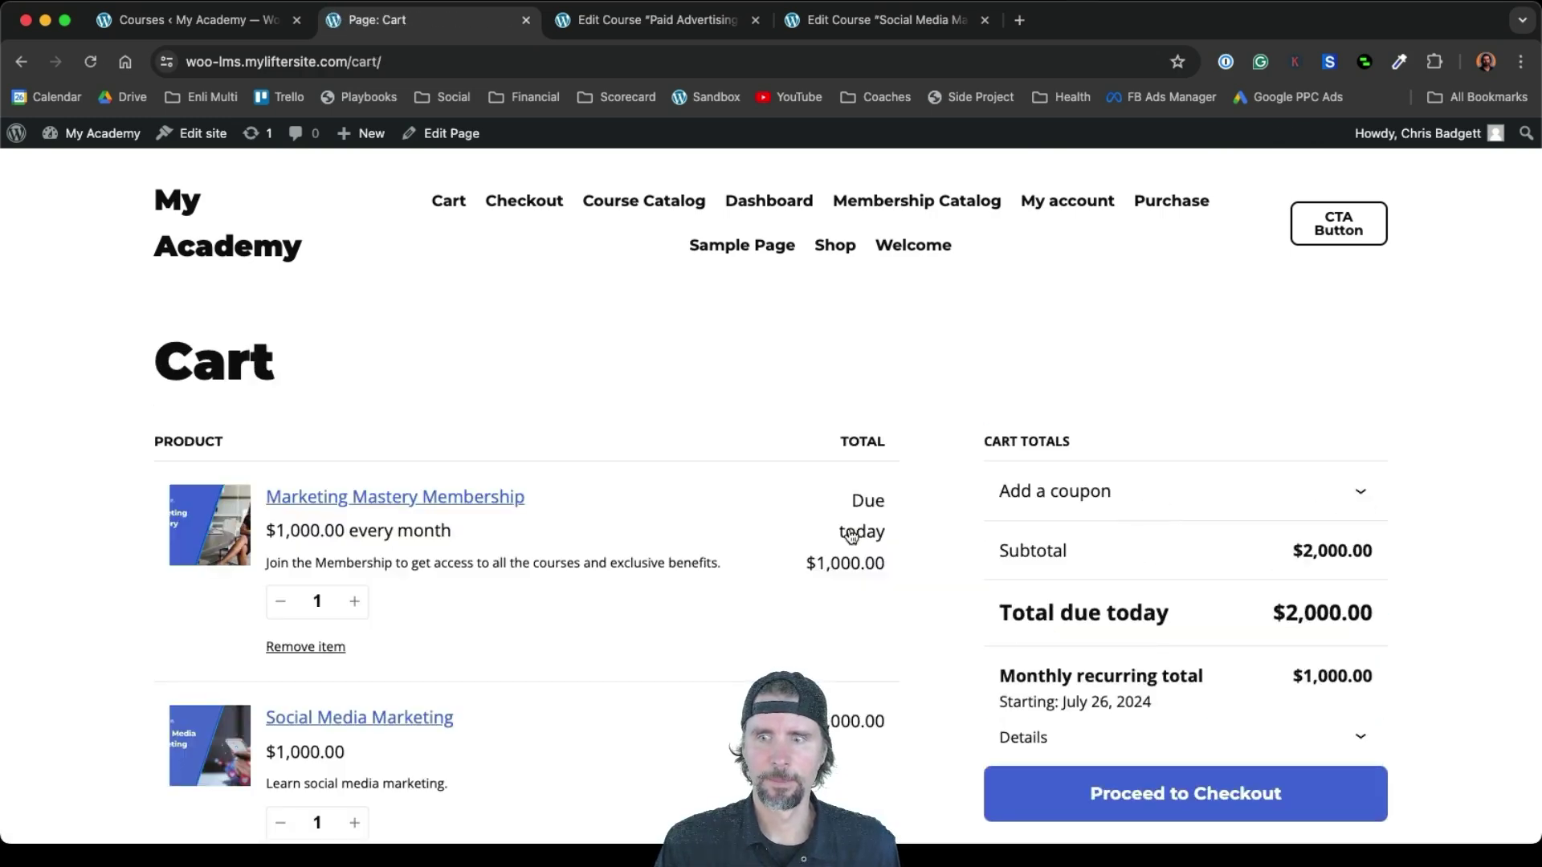
scroll(851, 536, down, 3)
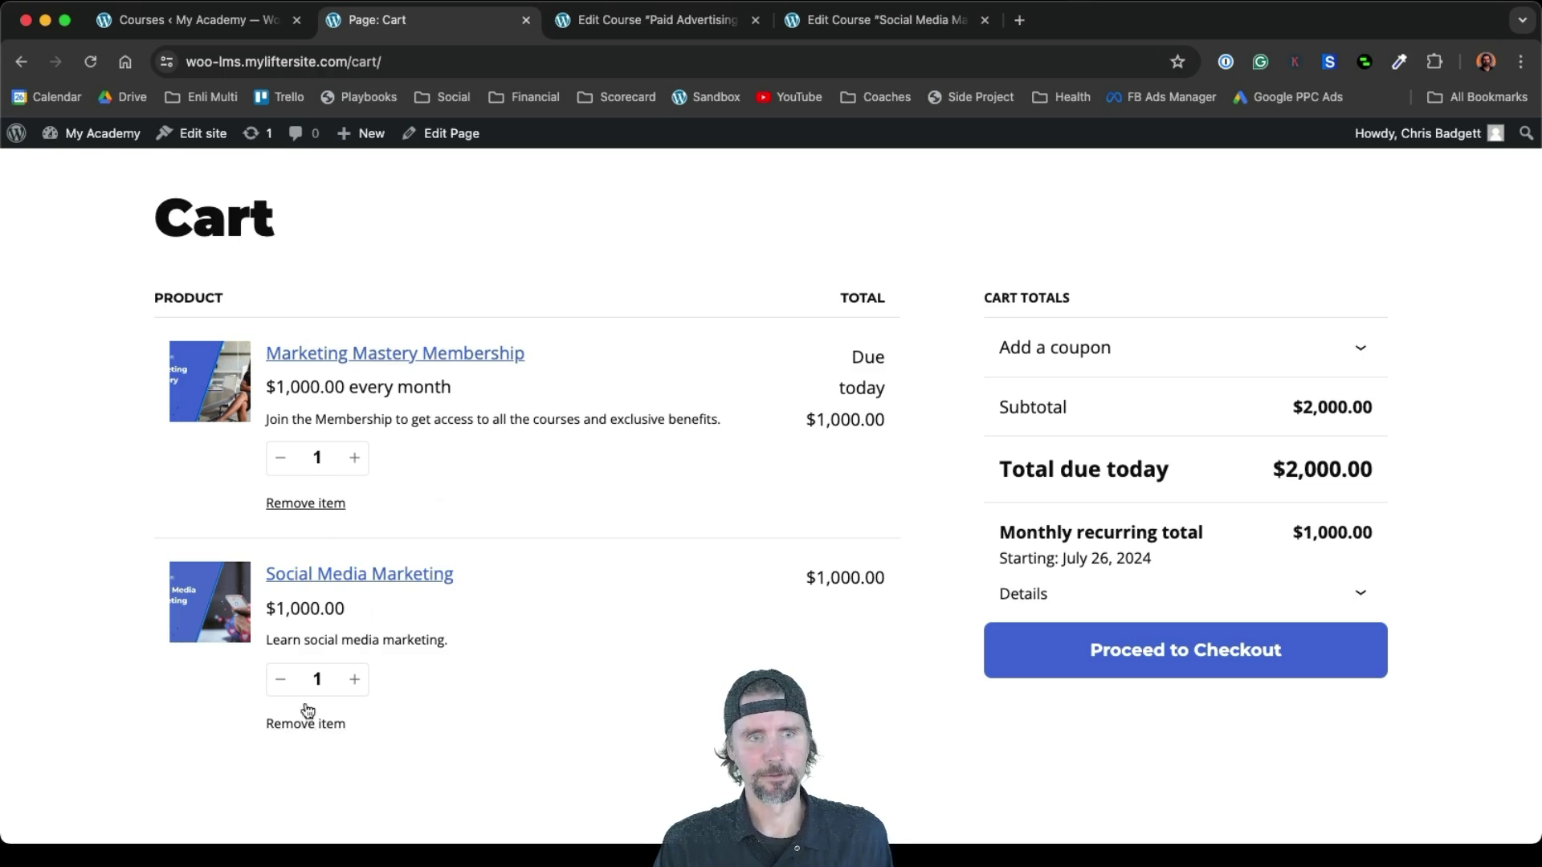
click(303, 506)
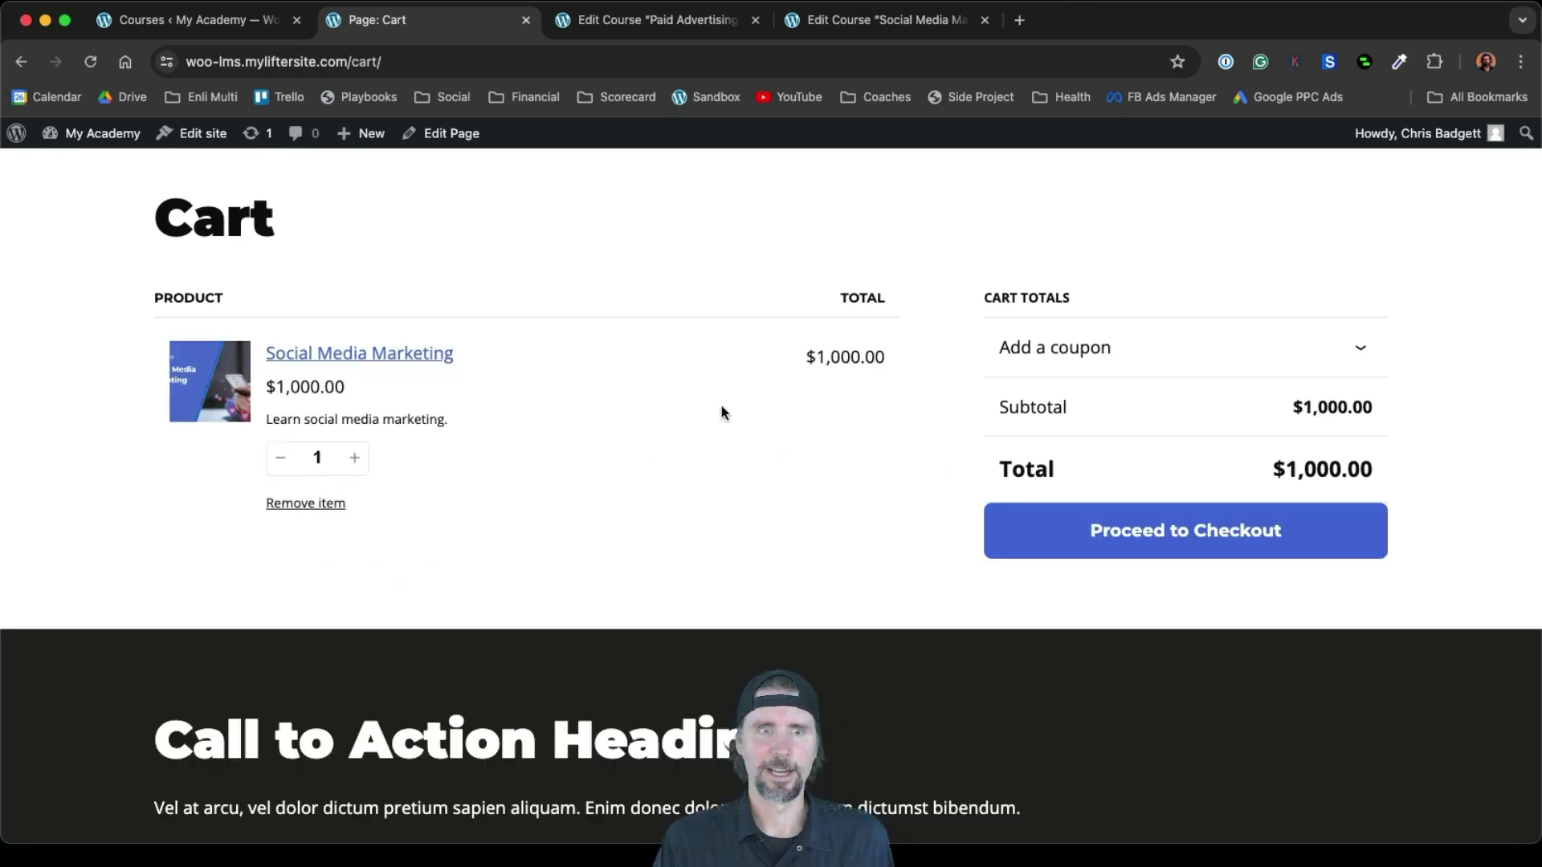
click(1076, 526)
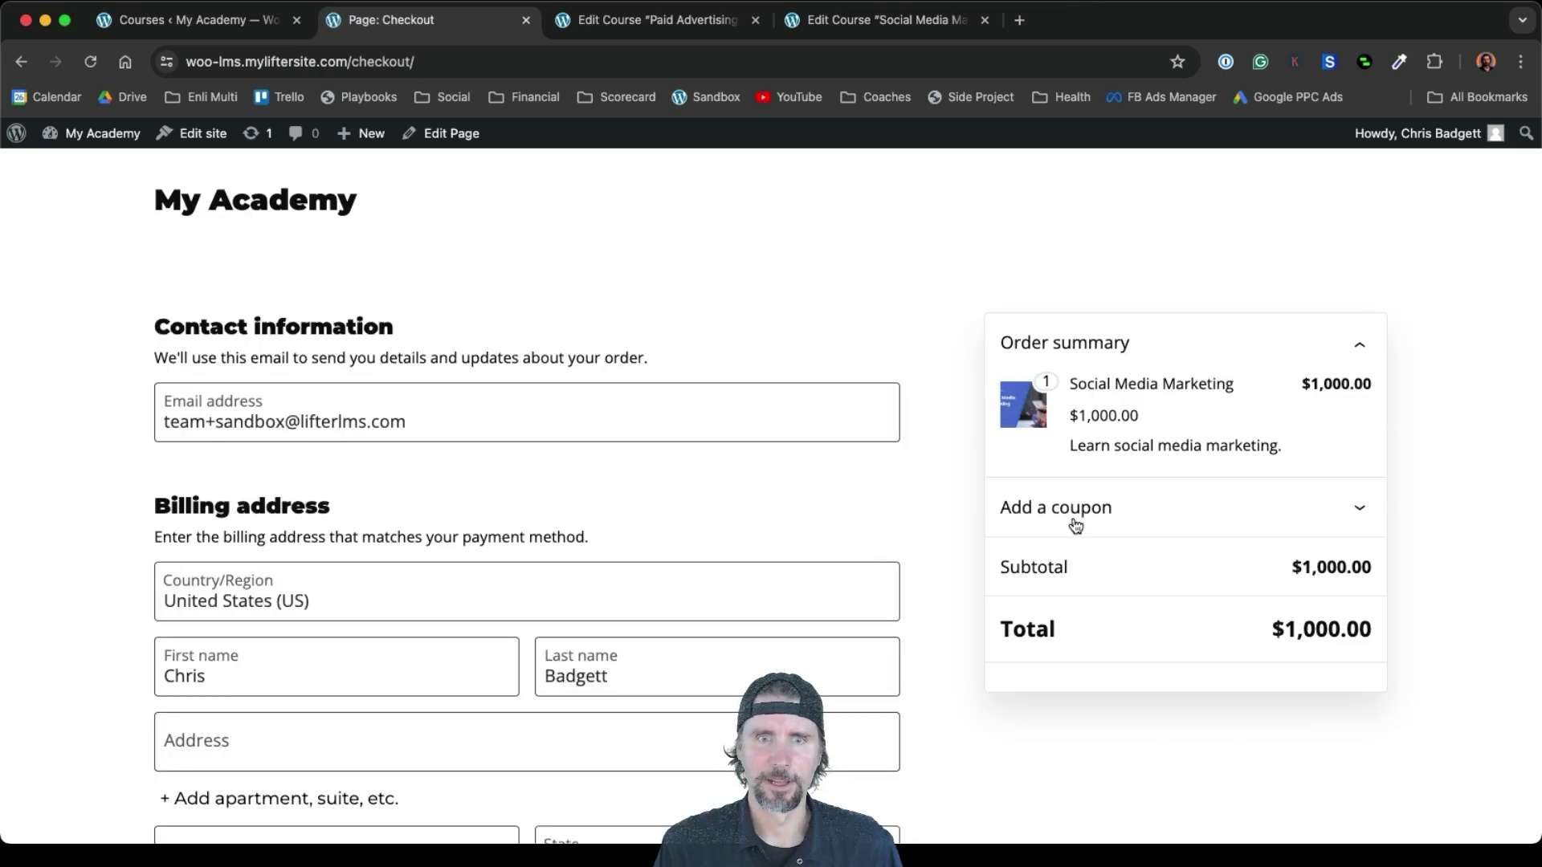
scroll(1075, 526, down, 2)
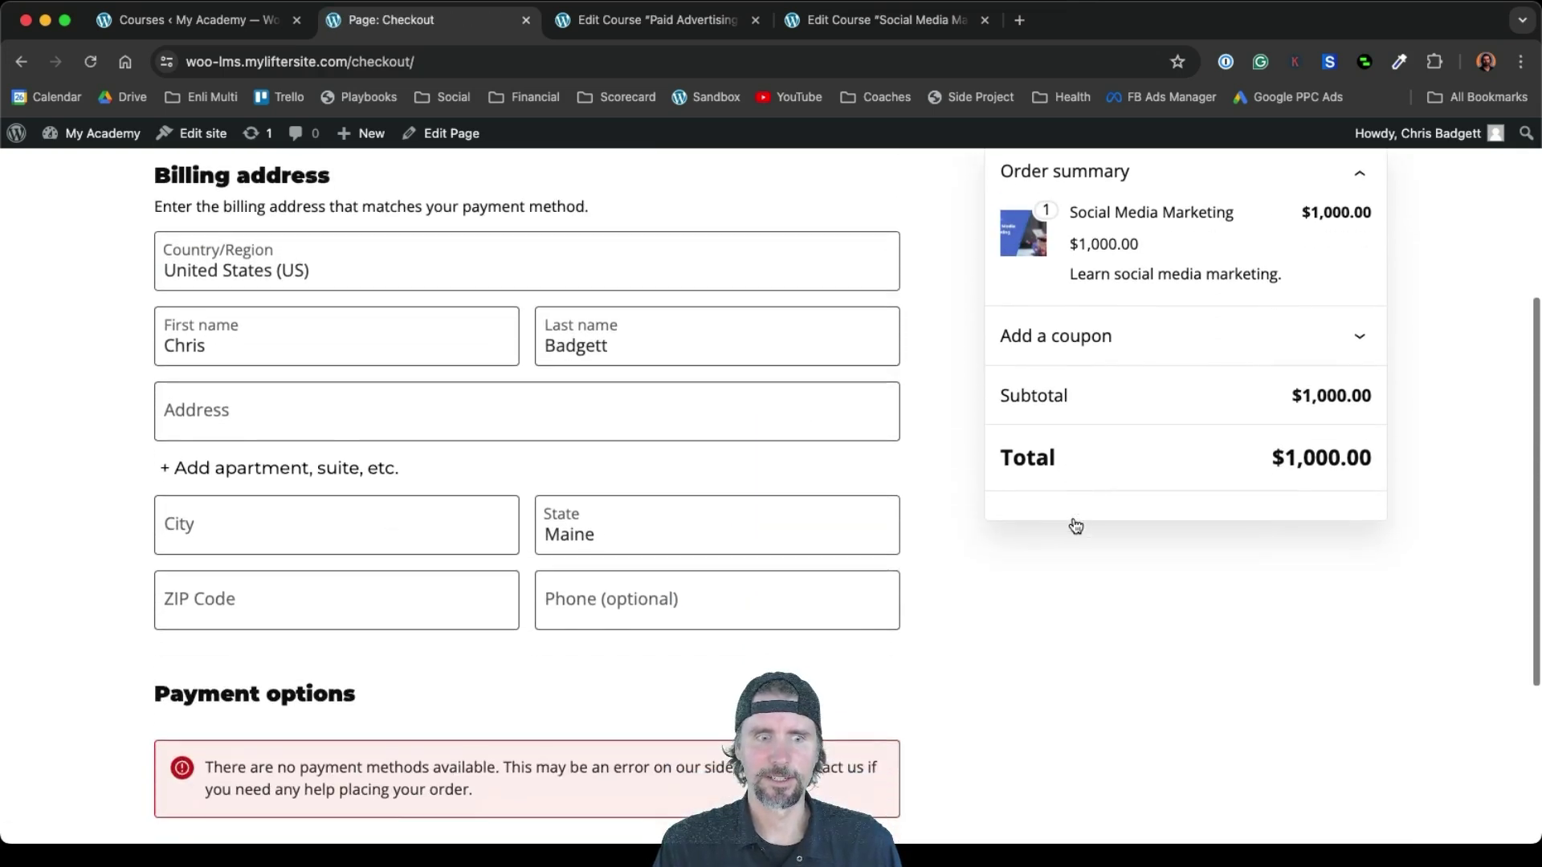
scroll(1075, 526, up, 5)
scroll(1076, 526, up, 1)
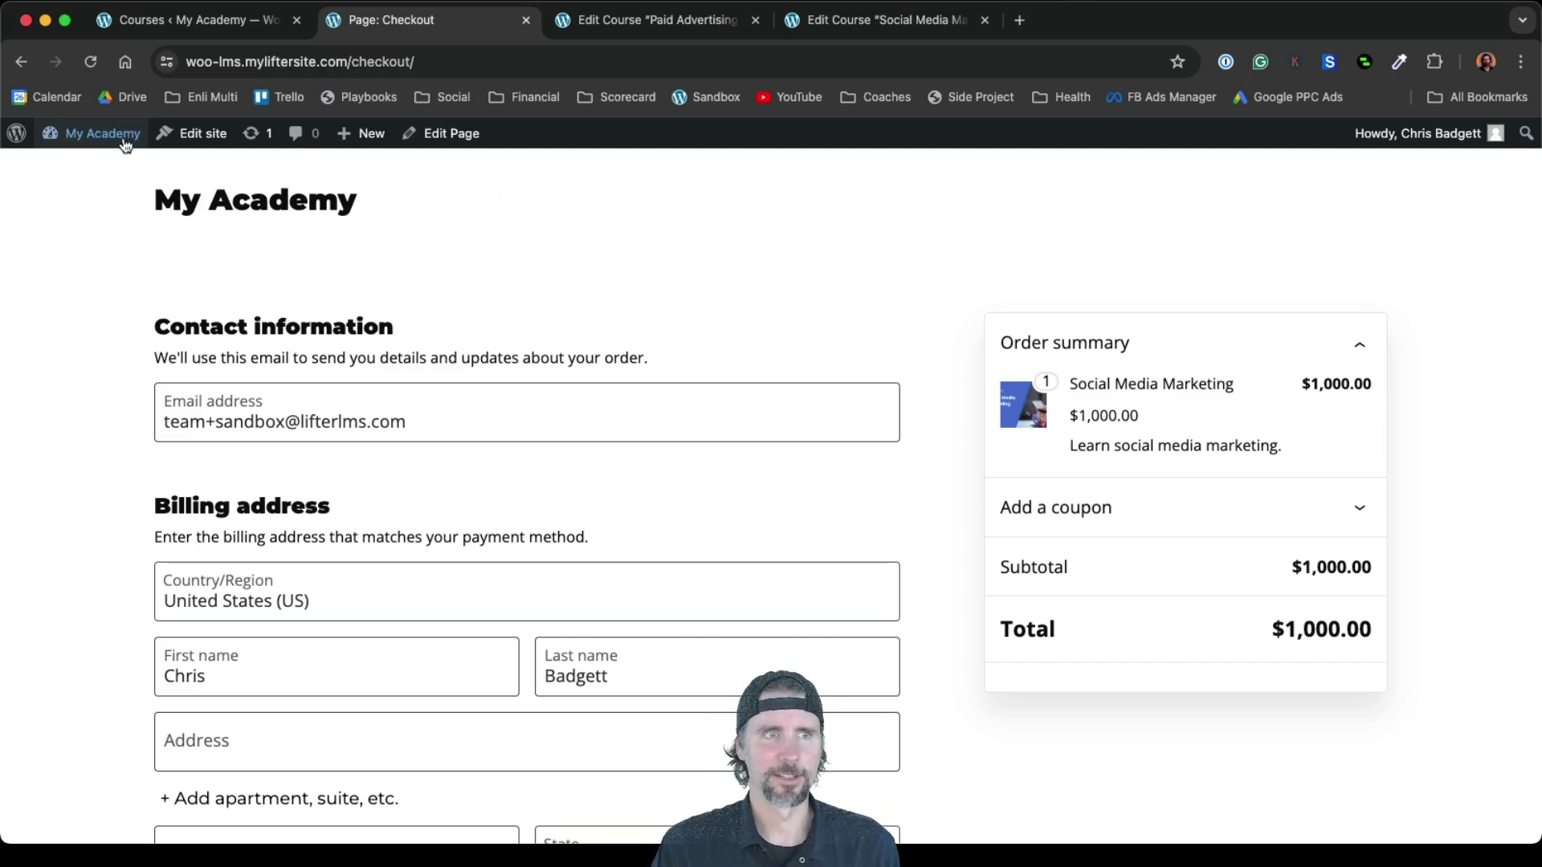
mouse_move(121, 142)
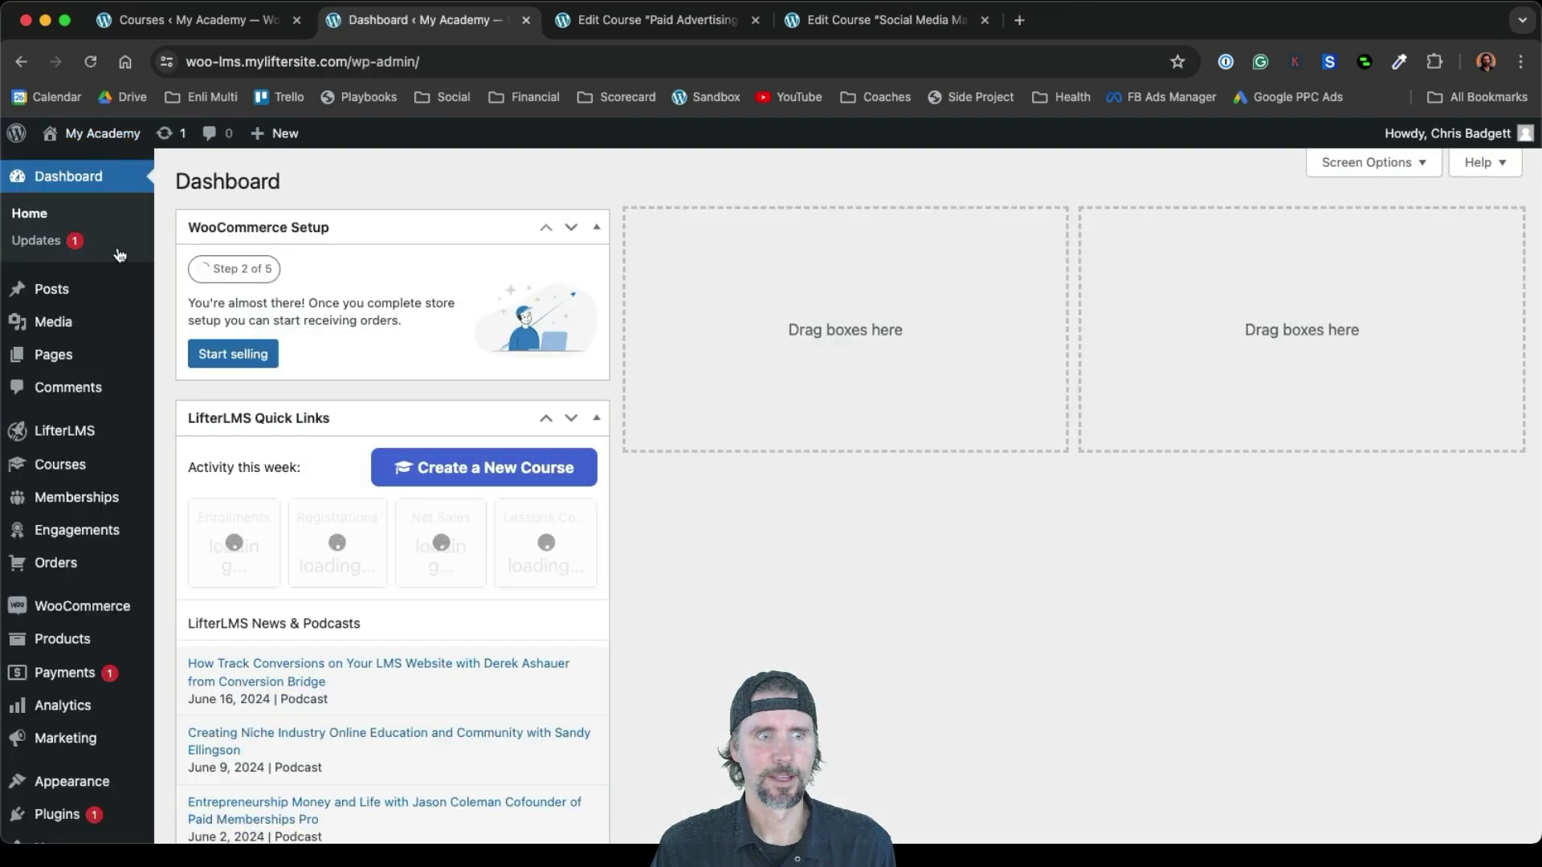
Open Marketing Mastery Membership and add an access plan titled 'Become a Member'
click(103, 503)
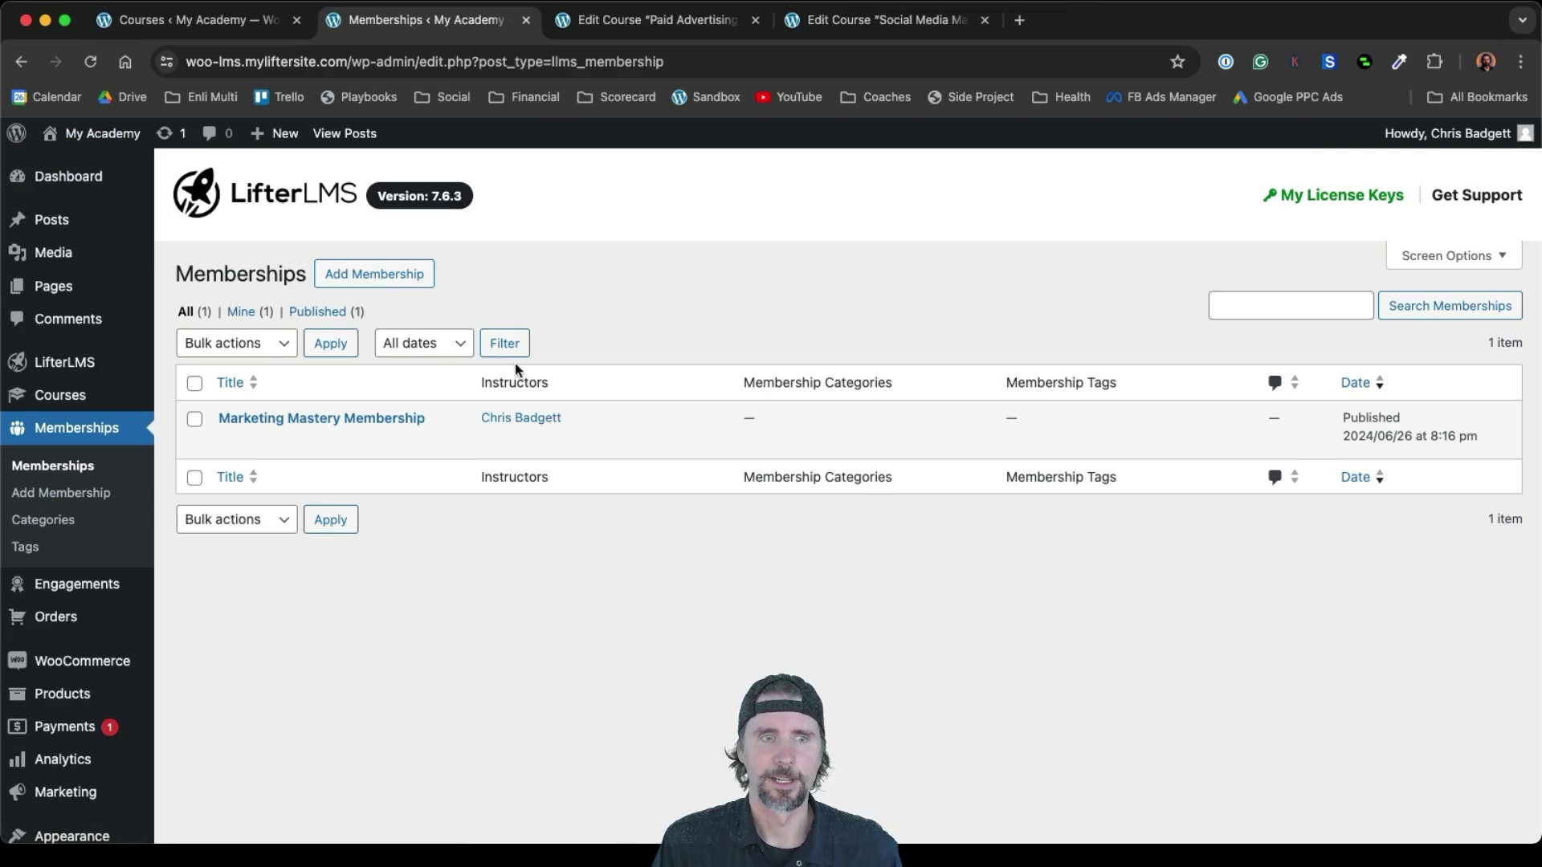
mouse_move(277, 445)
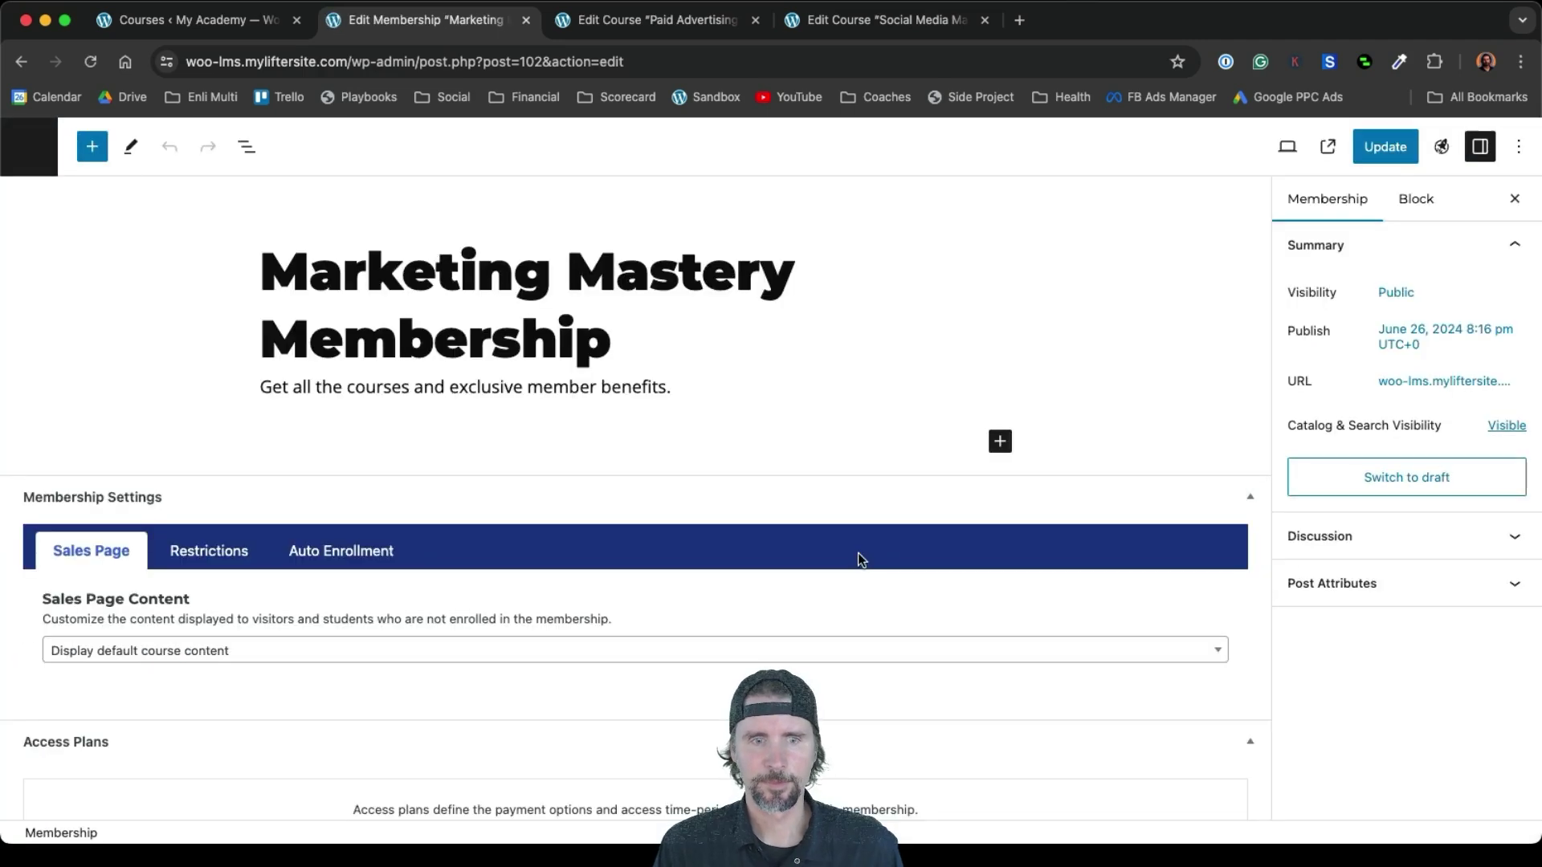
scroll(857, 552, down, 2)
scroll(858, 555, down, 6)
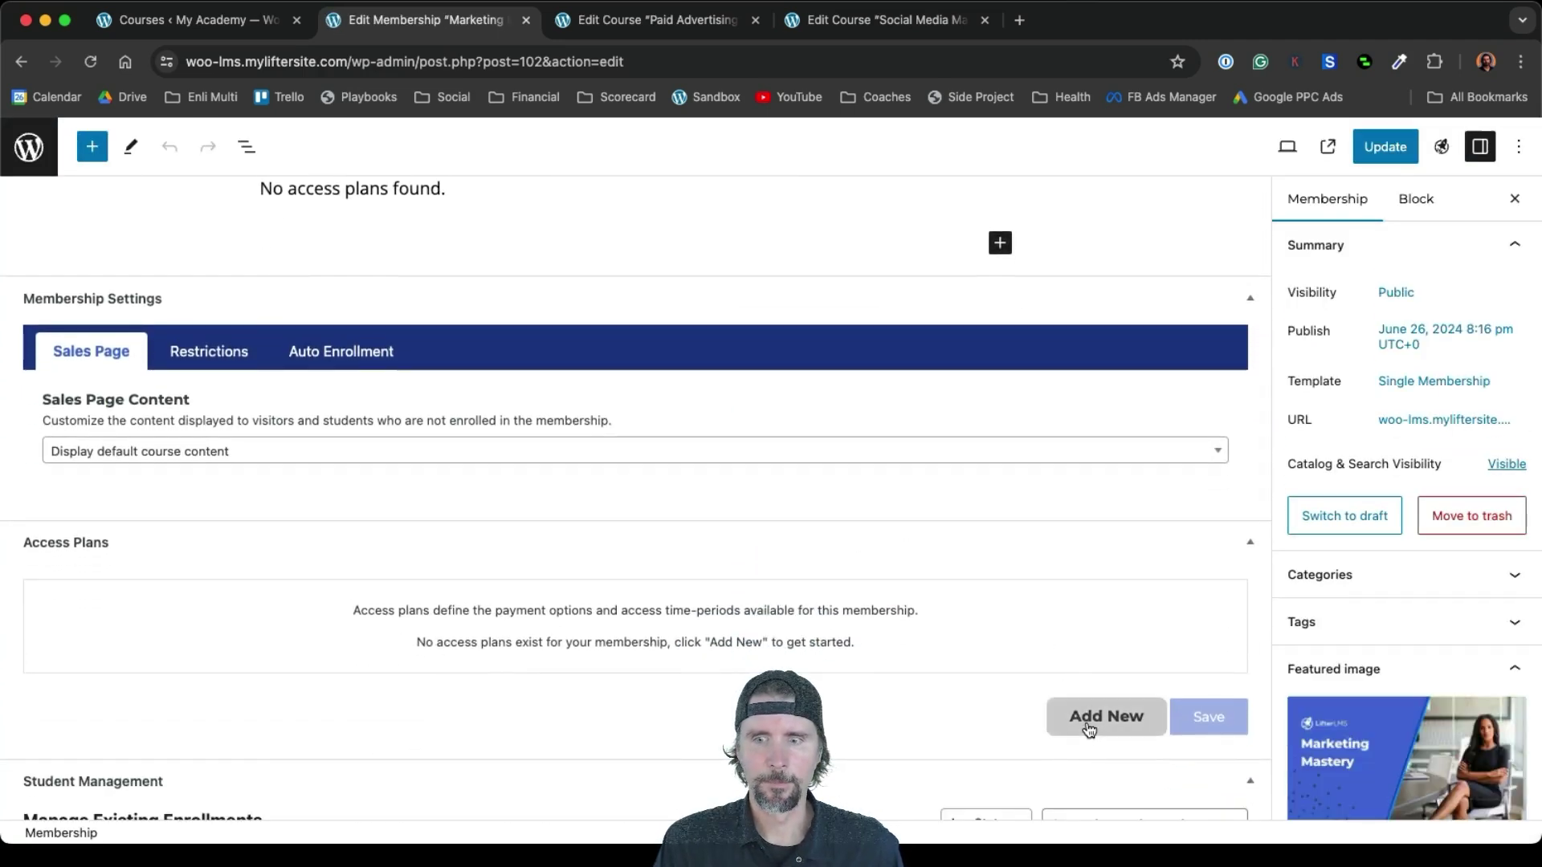
click(1103, 717)
scroll(695, 610, down, 2)
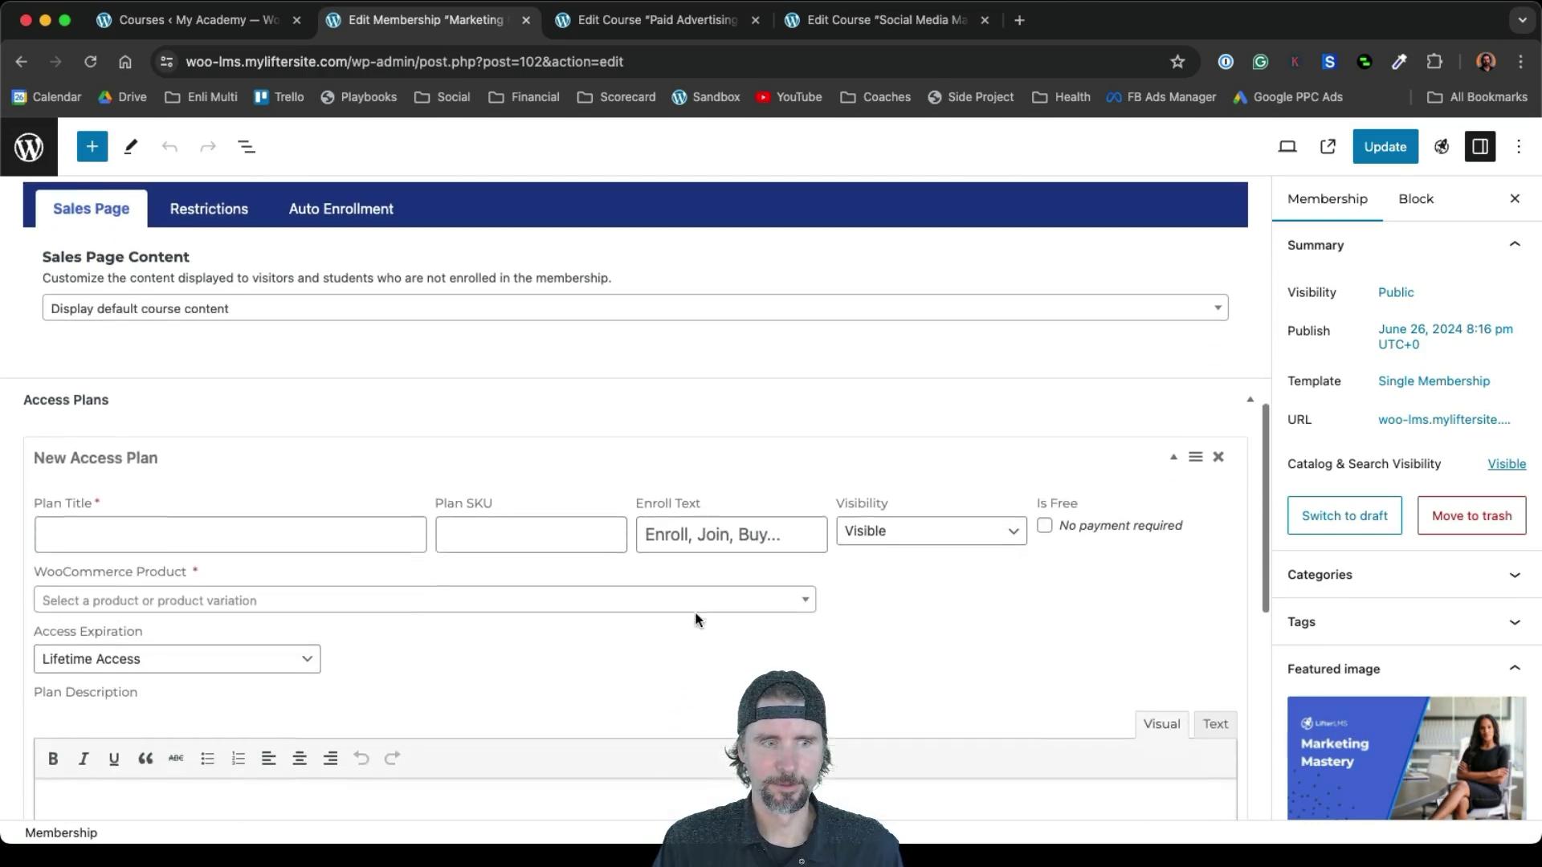
click(209, 482)
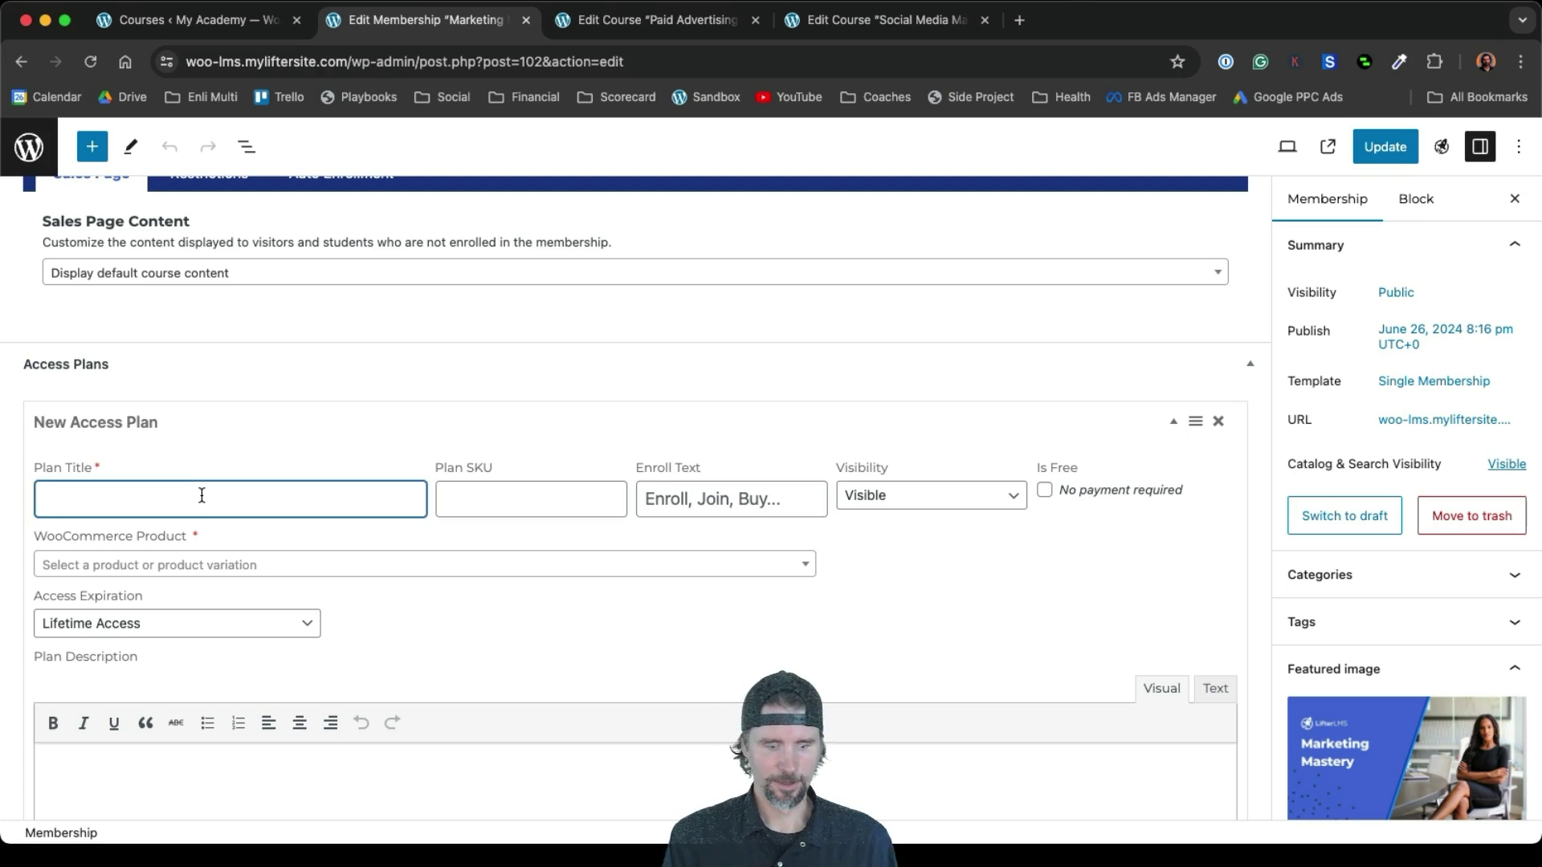
text(Become)
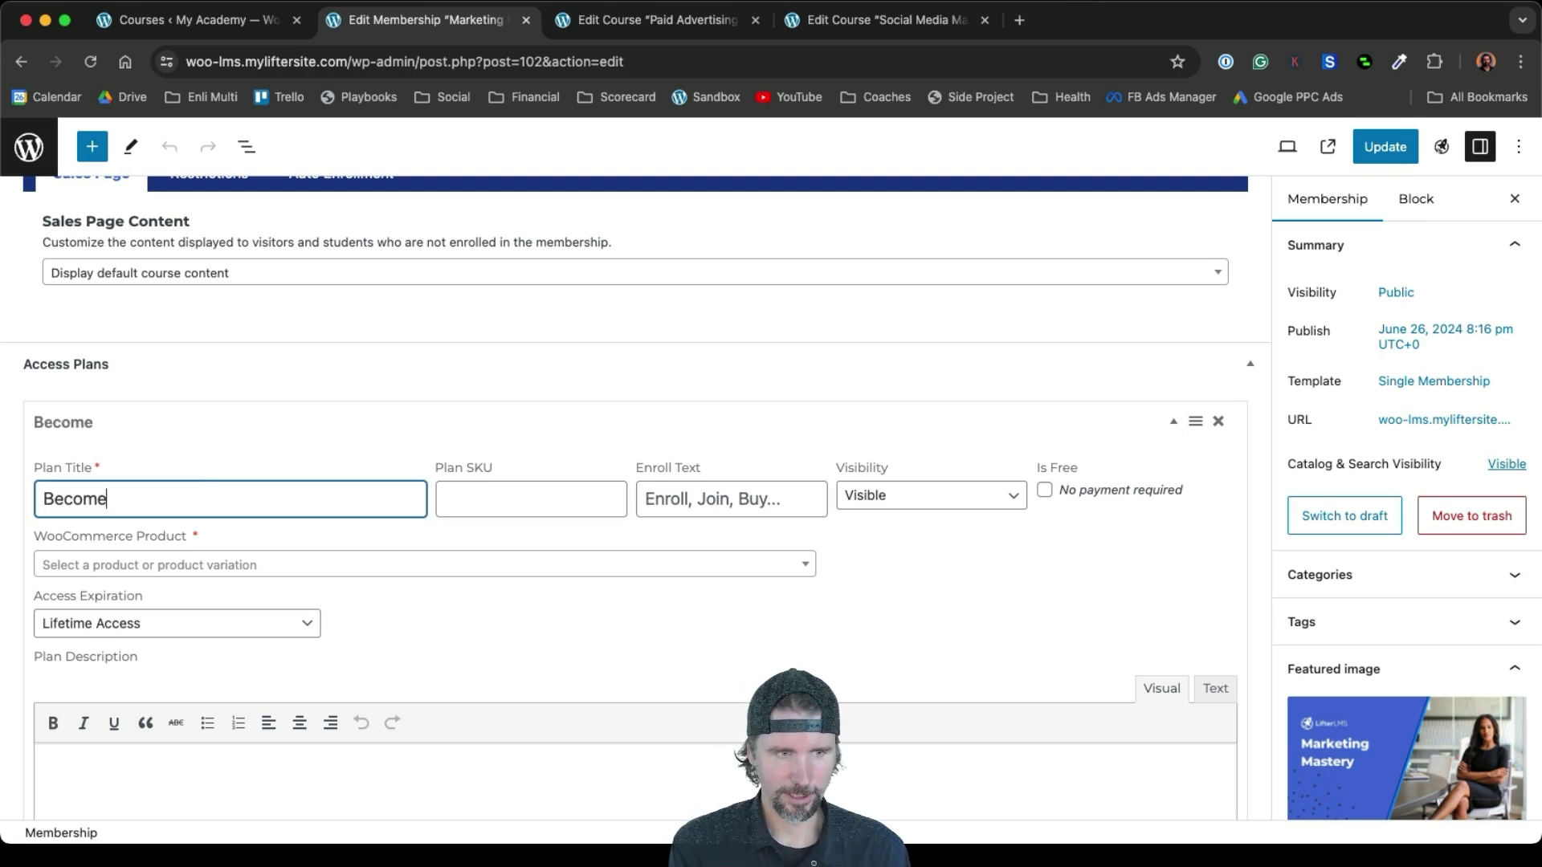
text( a Member)
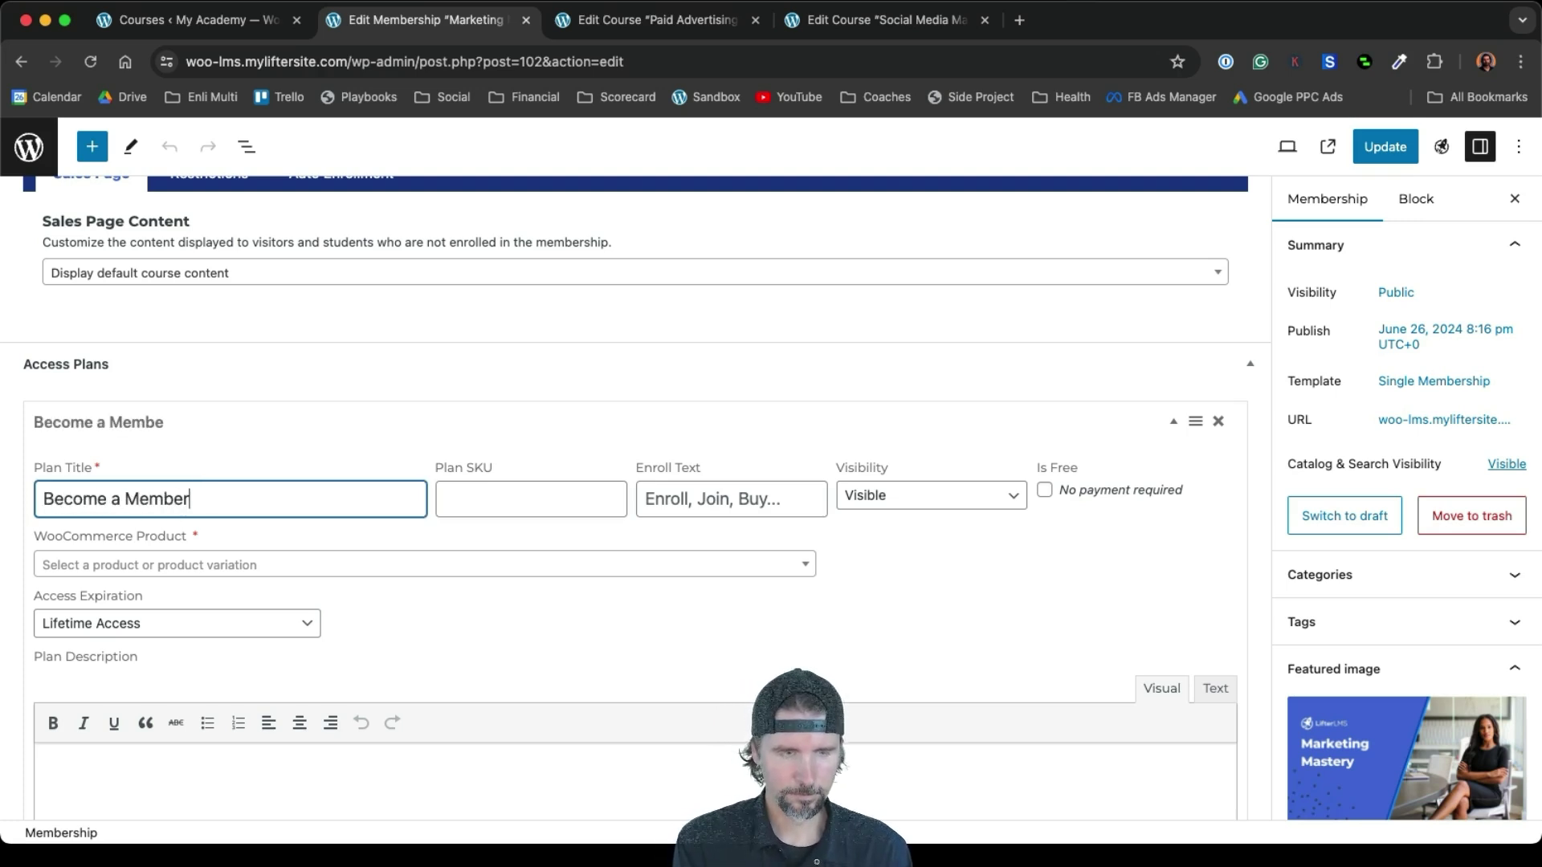
Link the plan to the Marketing Mastery Membership product, save it, and update the membership
click(273, 571)
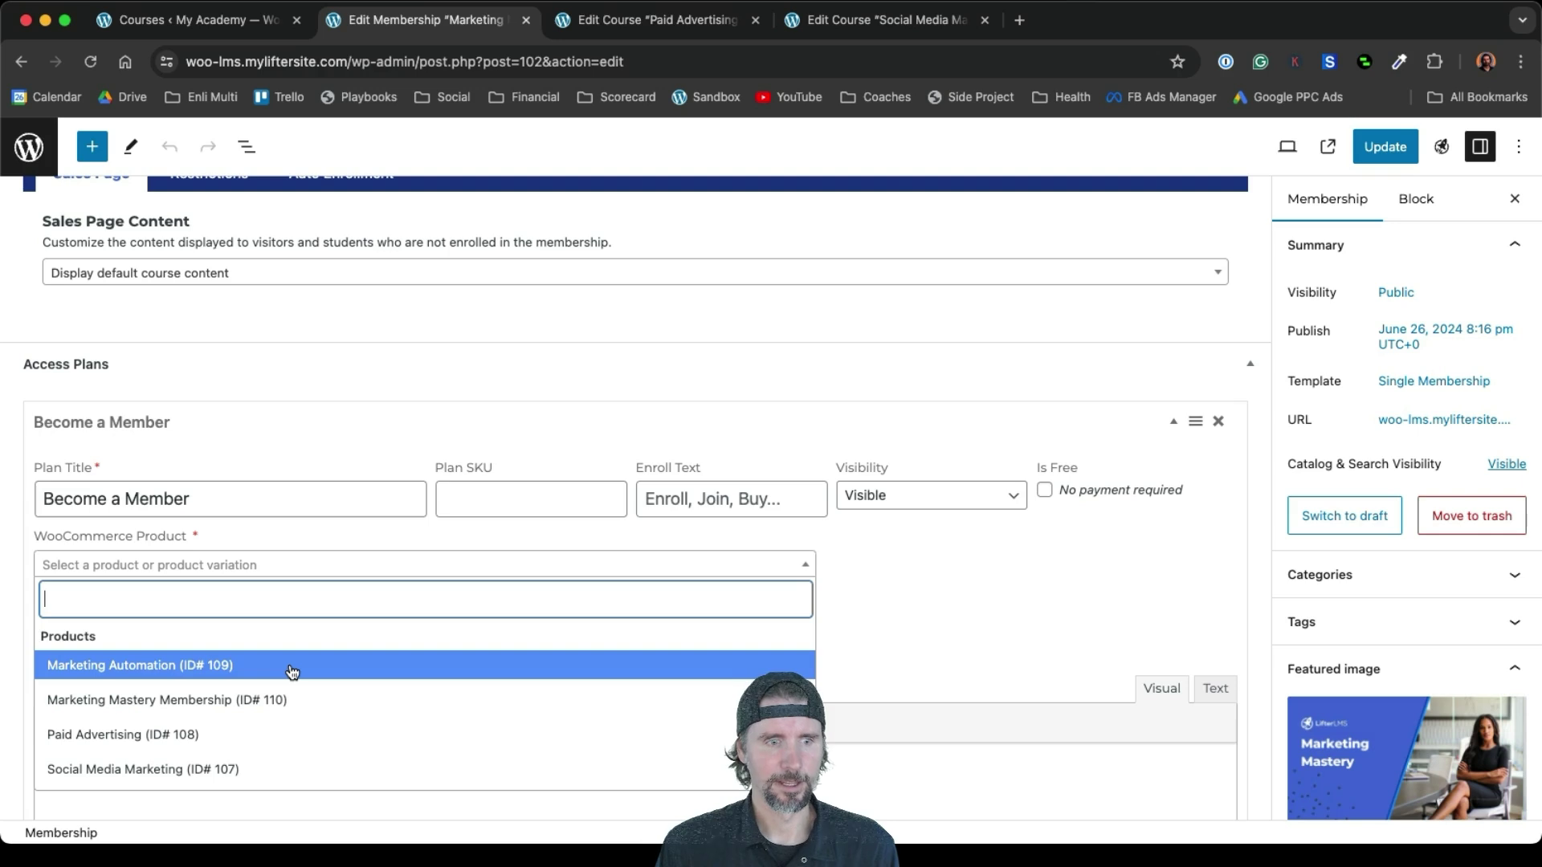
click(232, 702)
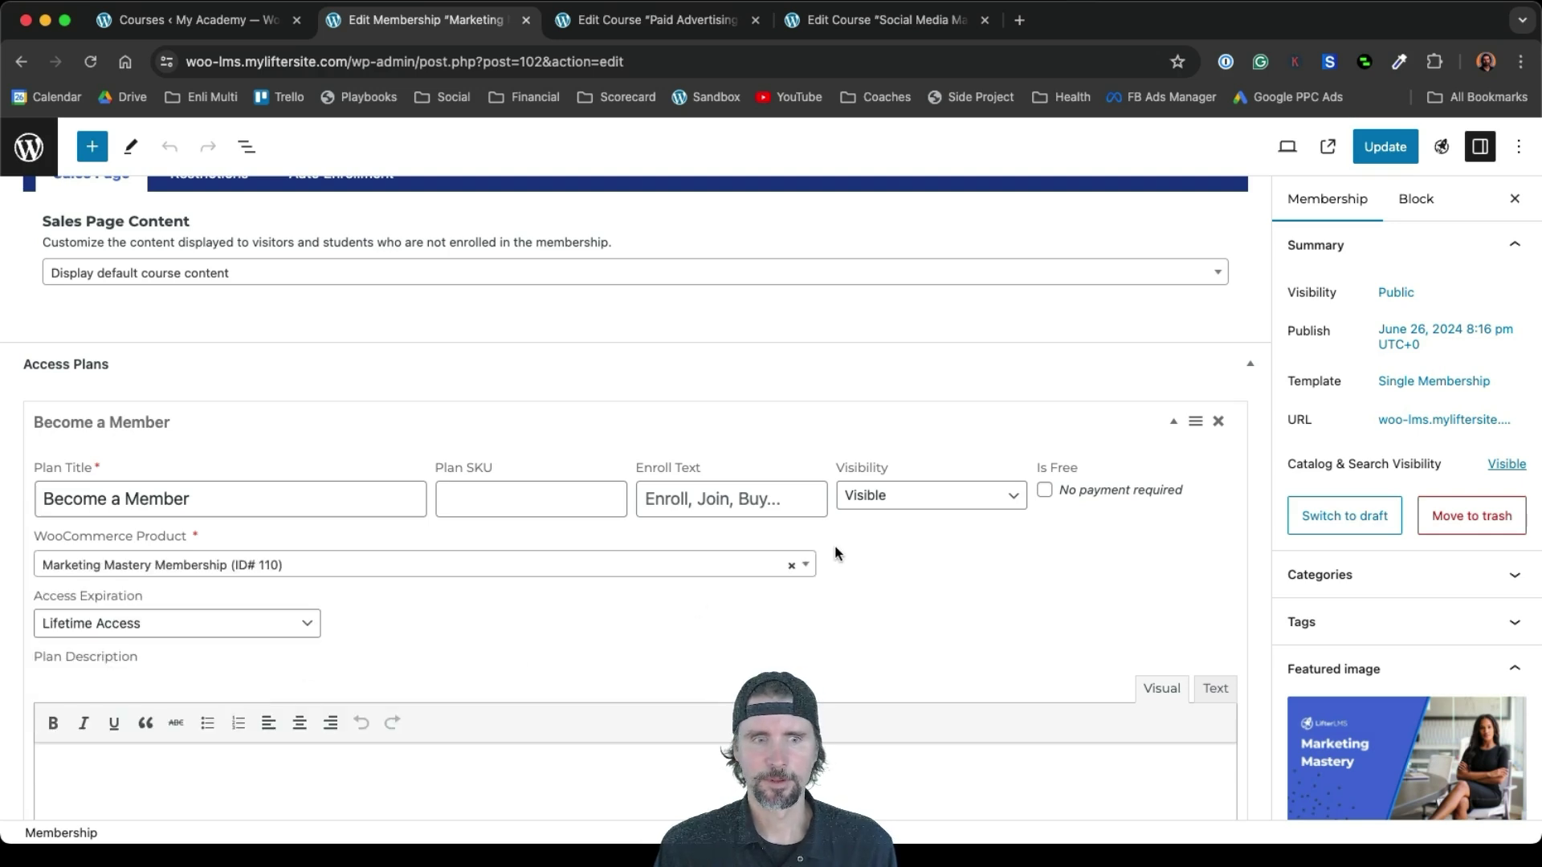
scroll(835, 546, down, 5)
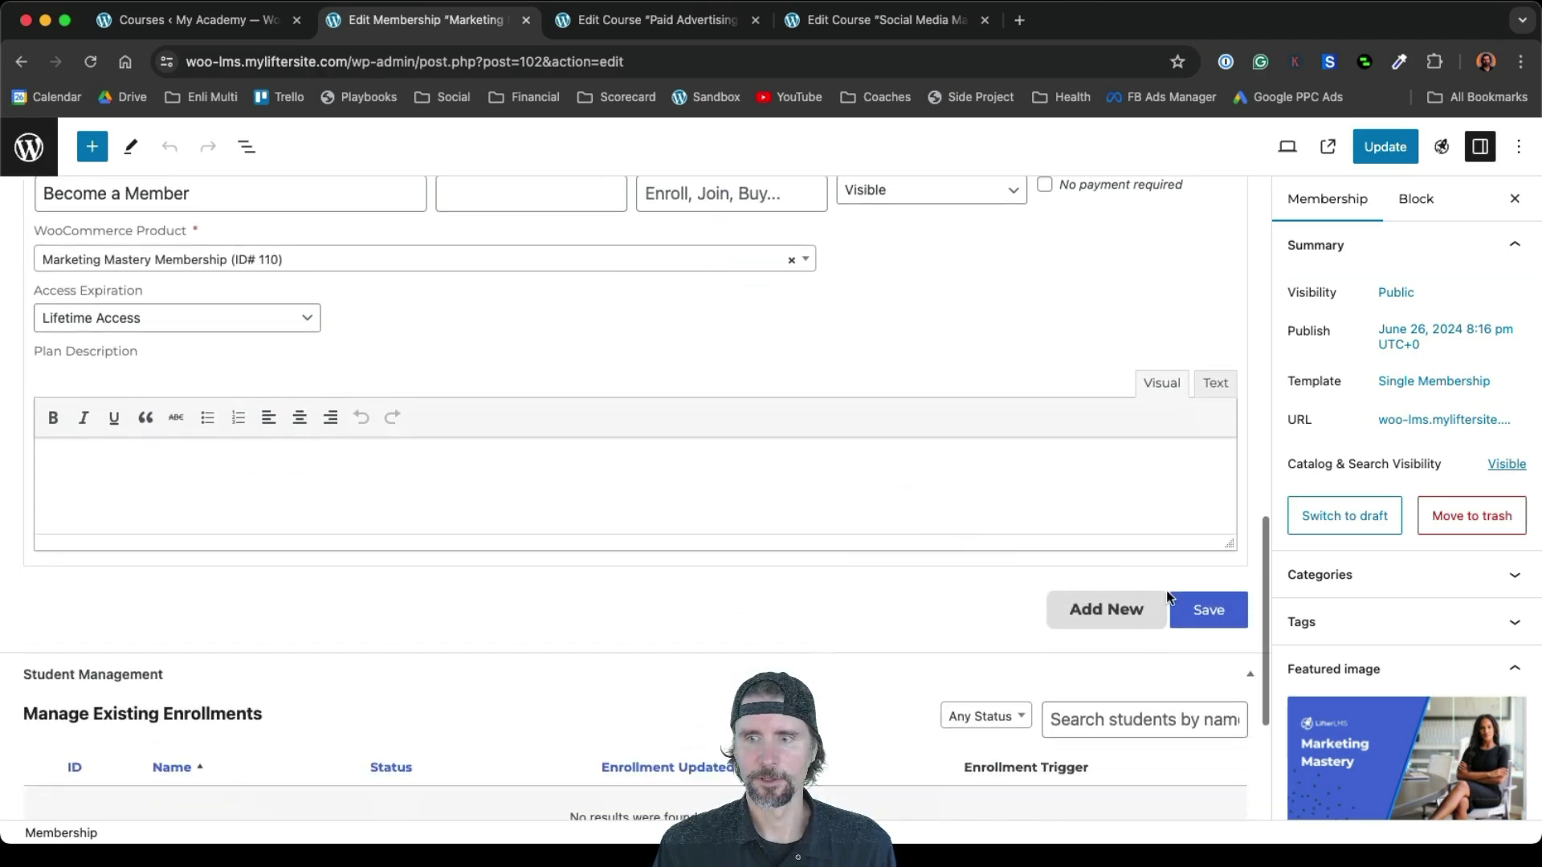
click(1202, 610)
click(1374, 147)
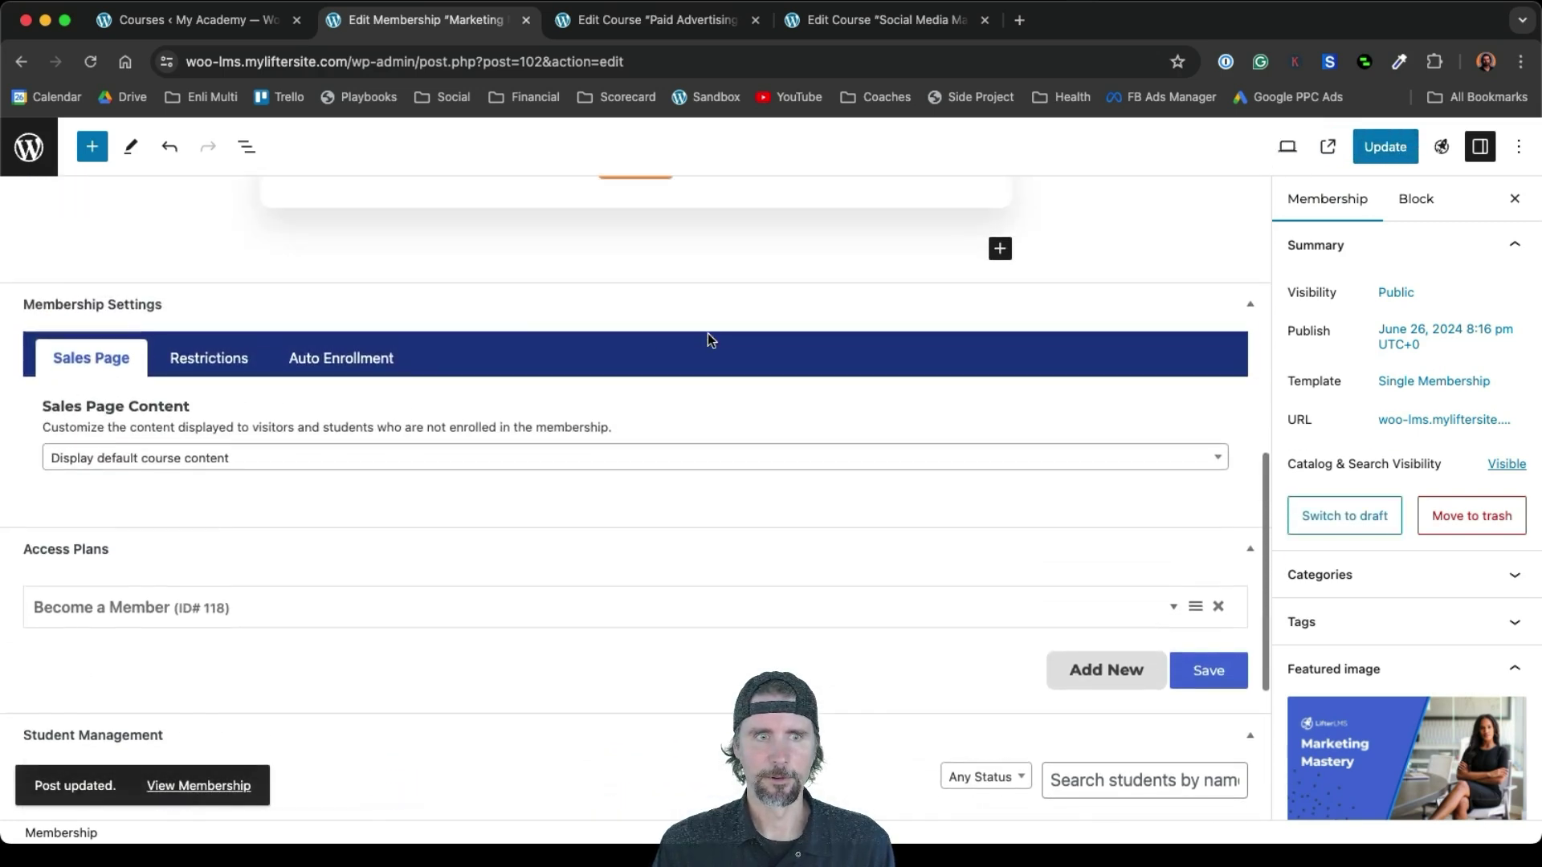
Review the three courses the membership auto-enrolls into
click(328, 355)
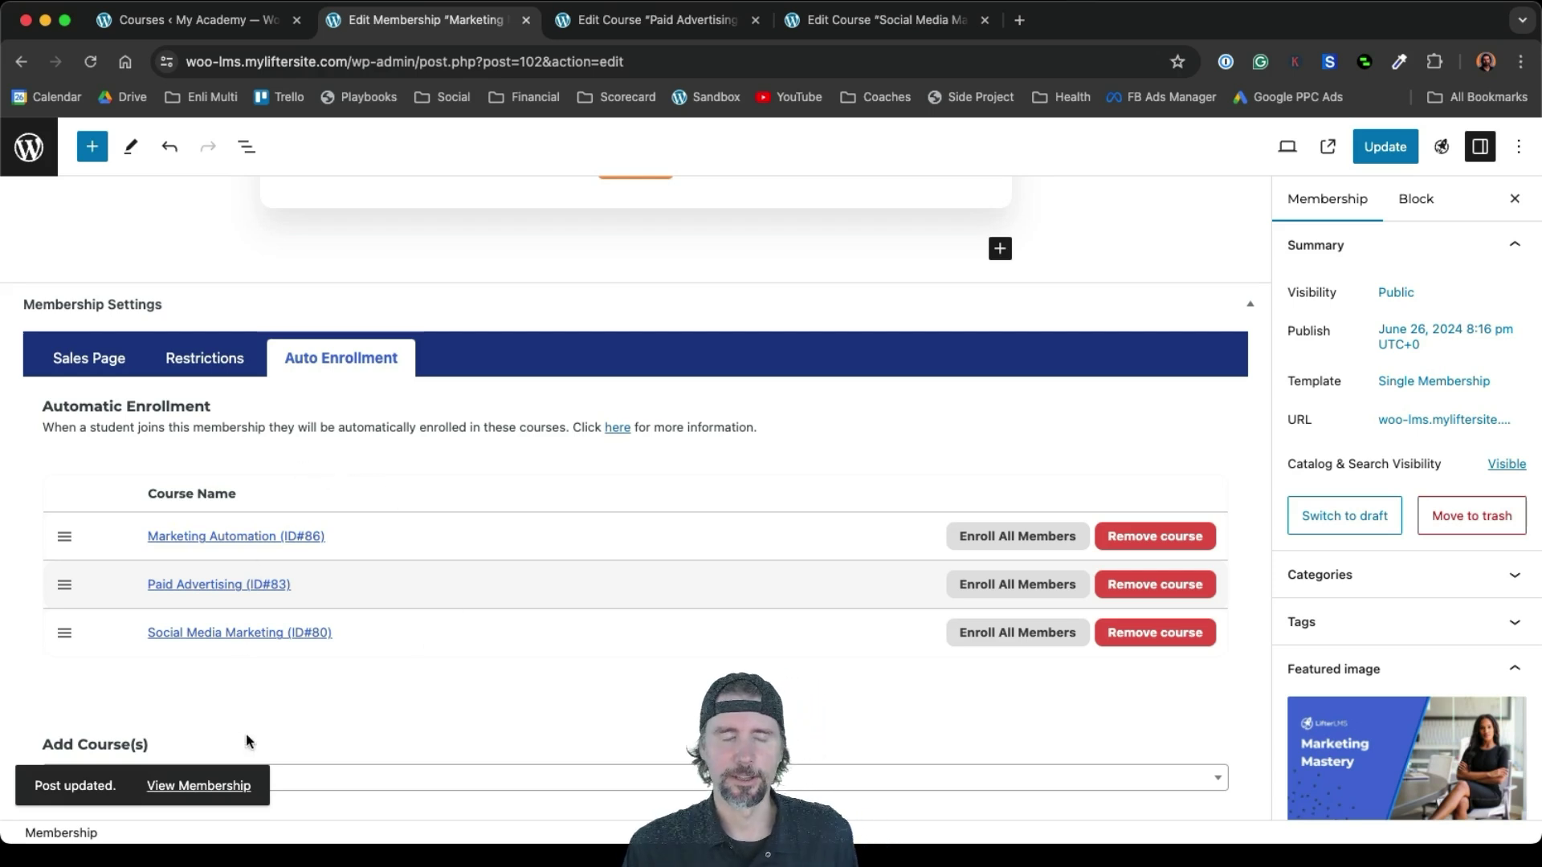
scroll(875, 339, up, 10)
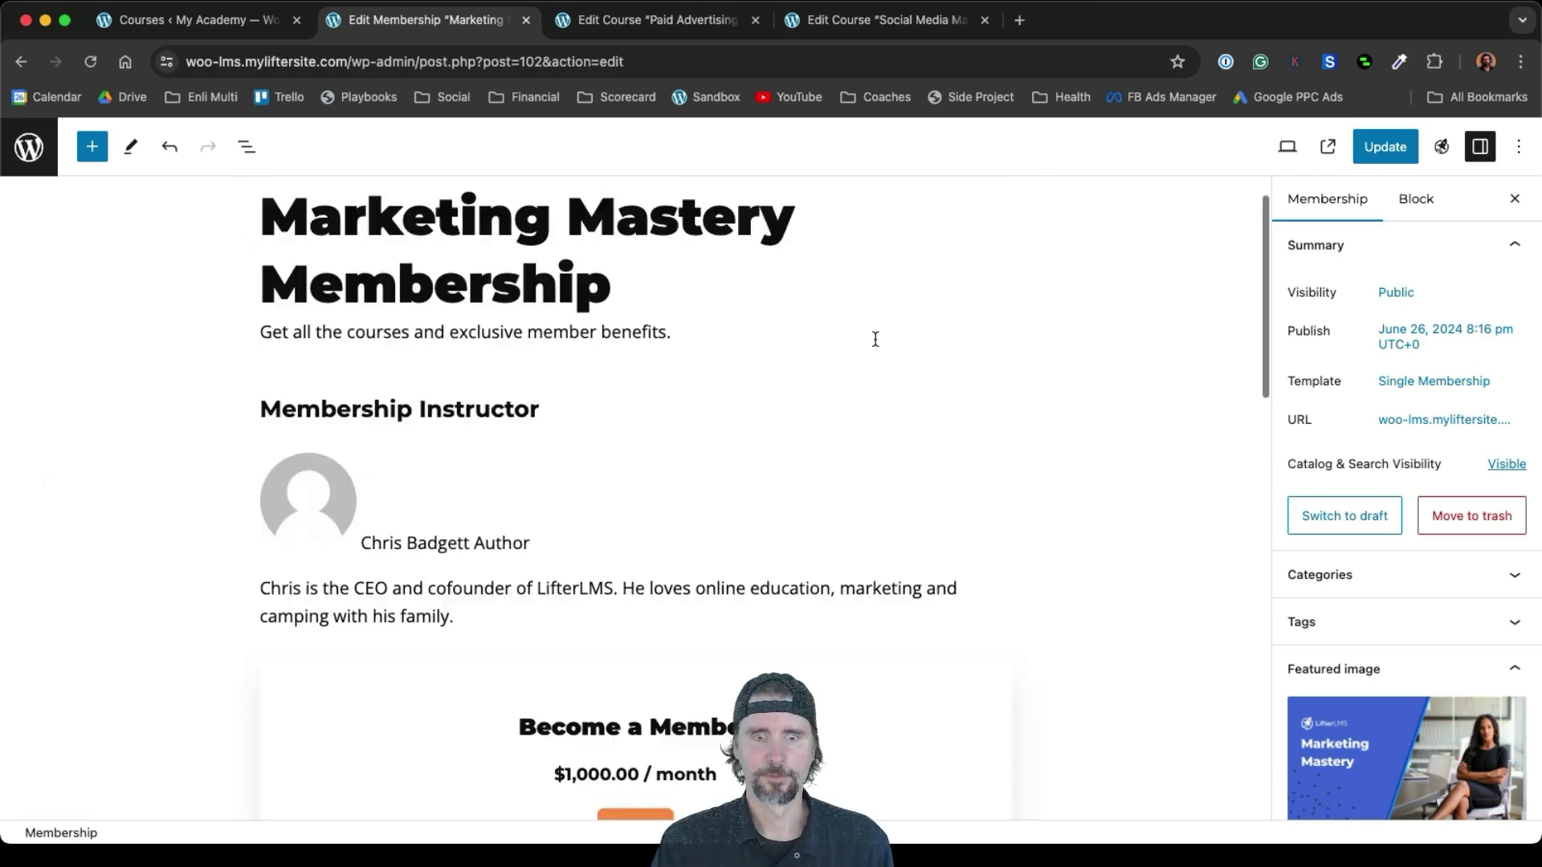
scroll(876, 339, down, 5)
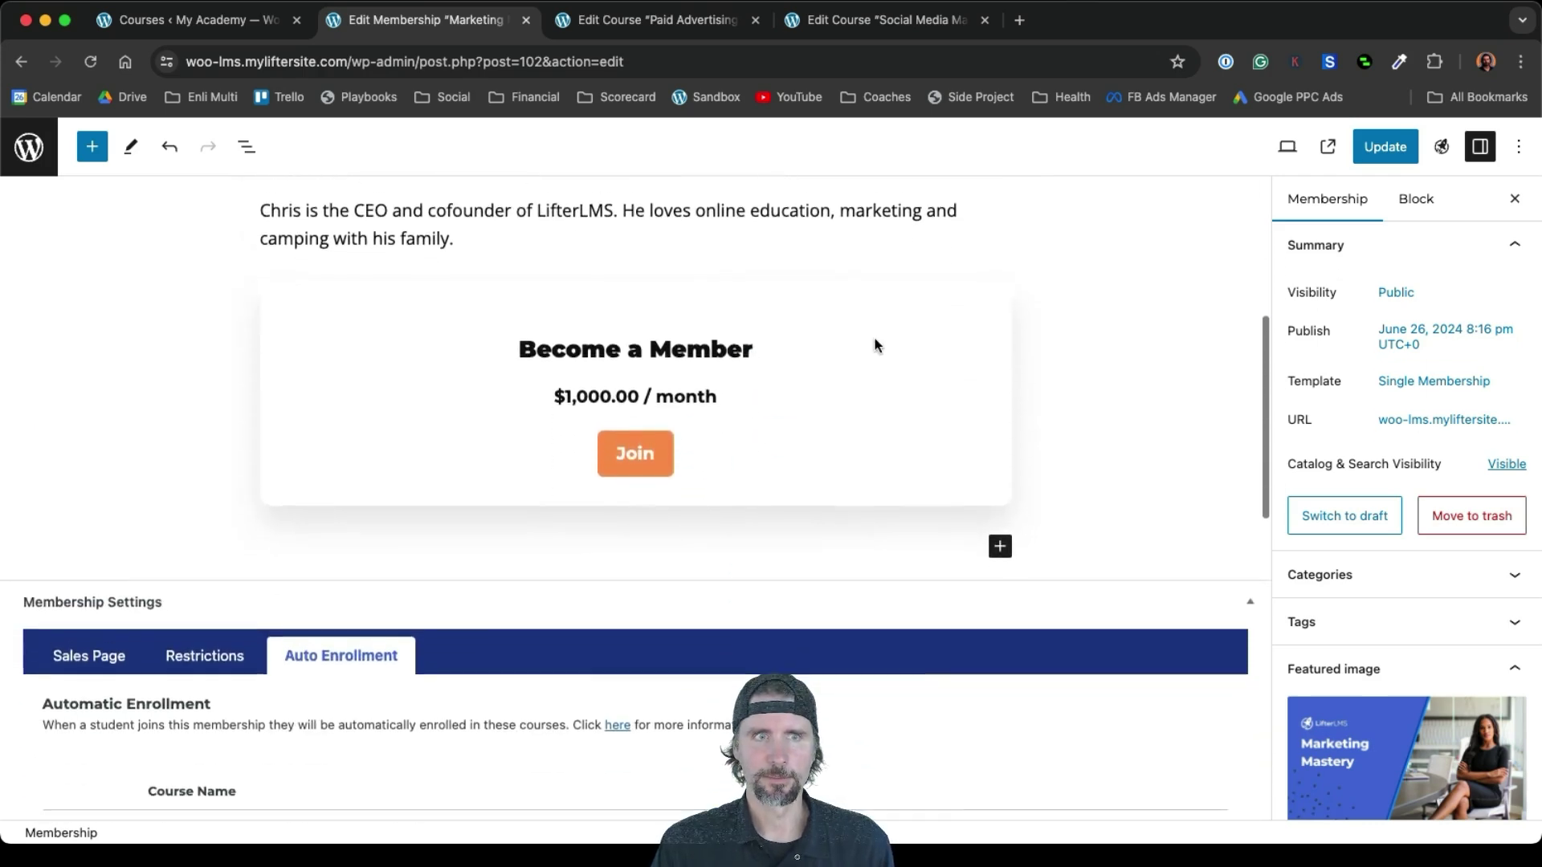
scroll(876, 345, down, 8)
scroll(875, 345, up, 13)
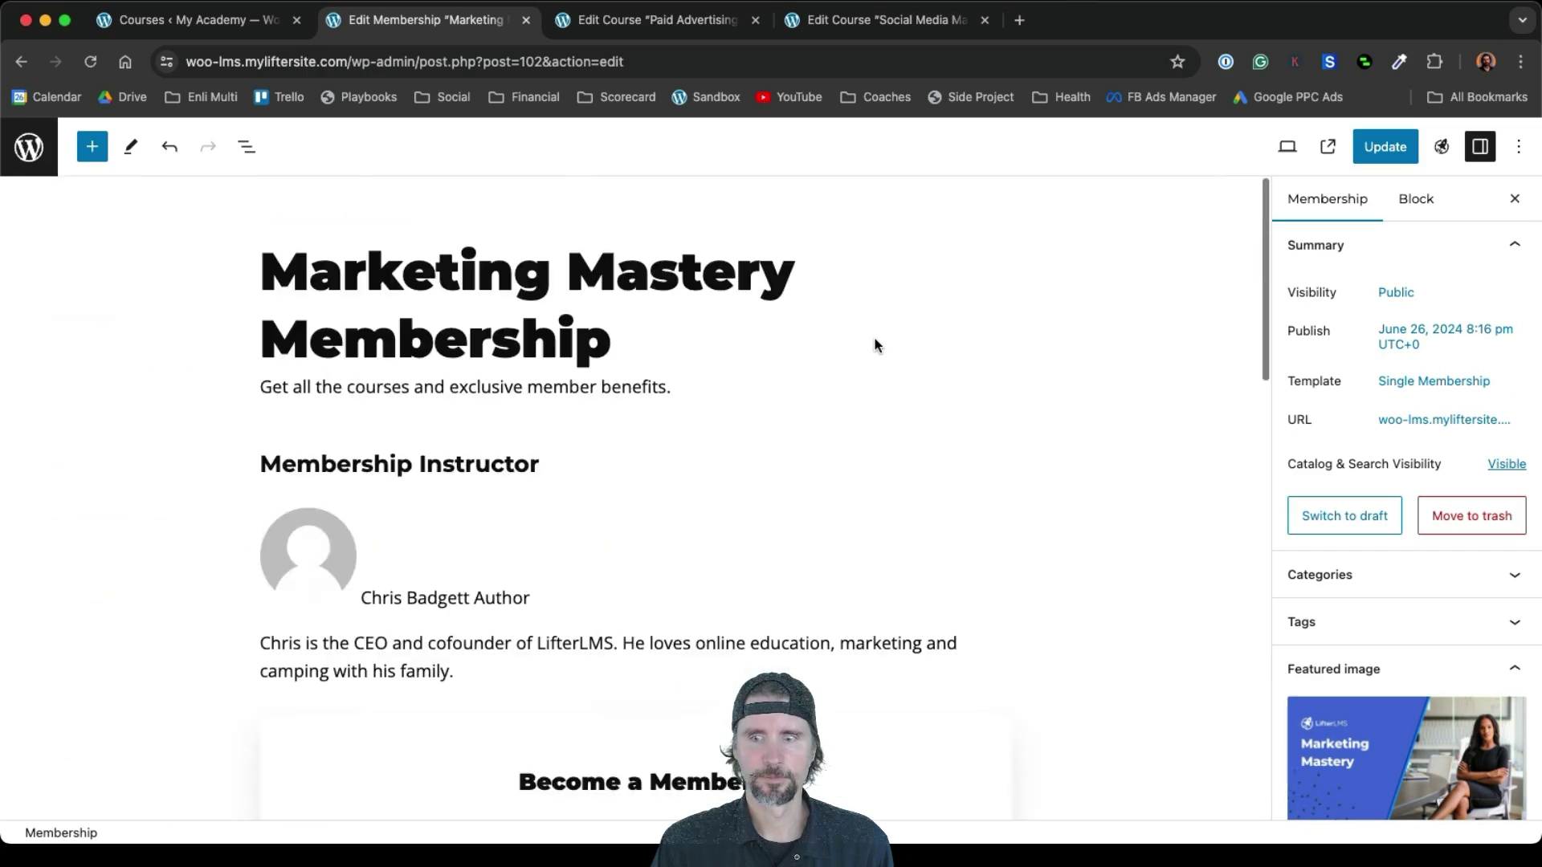
click(1435, 416)
Open the membership's public page and add Marketing Mastery Membership to the cart
click(1357, 634)
scroll(712, 382, down, 2)
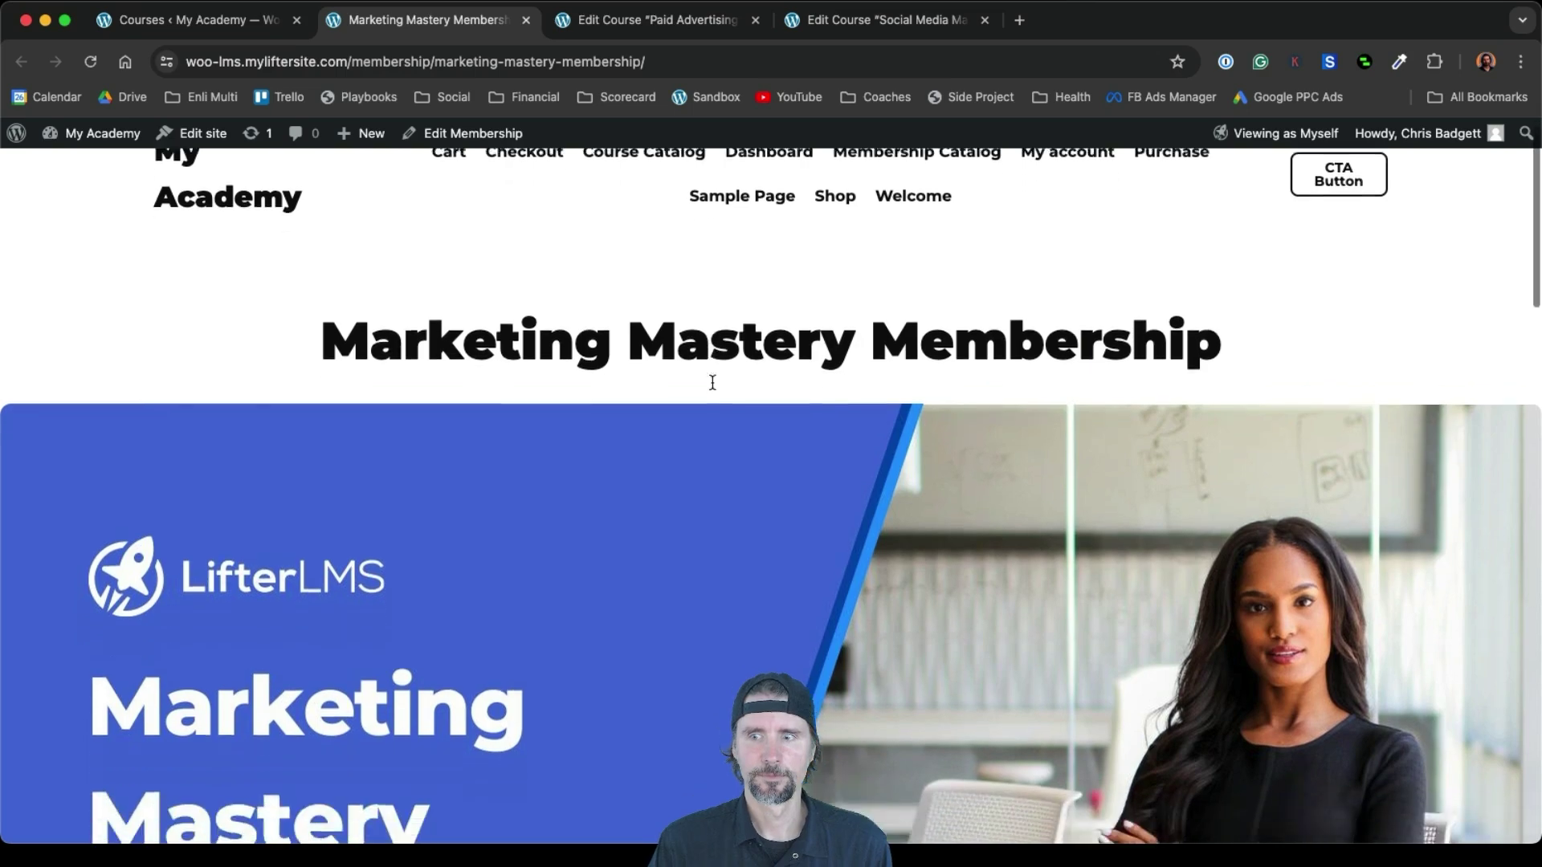
scroll(712, 382, down, 15)
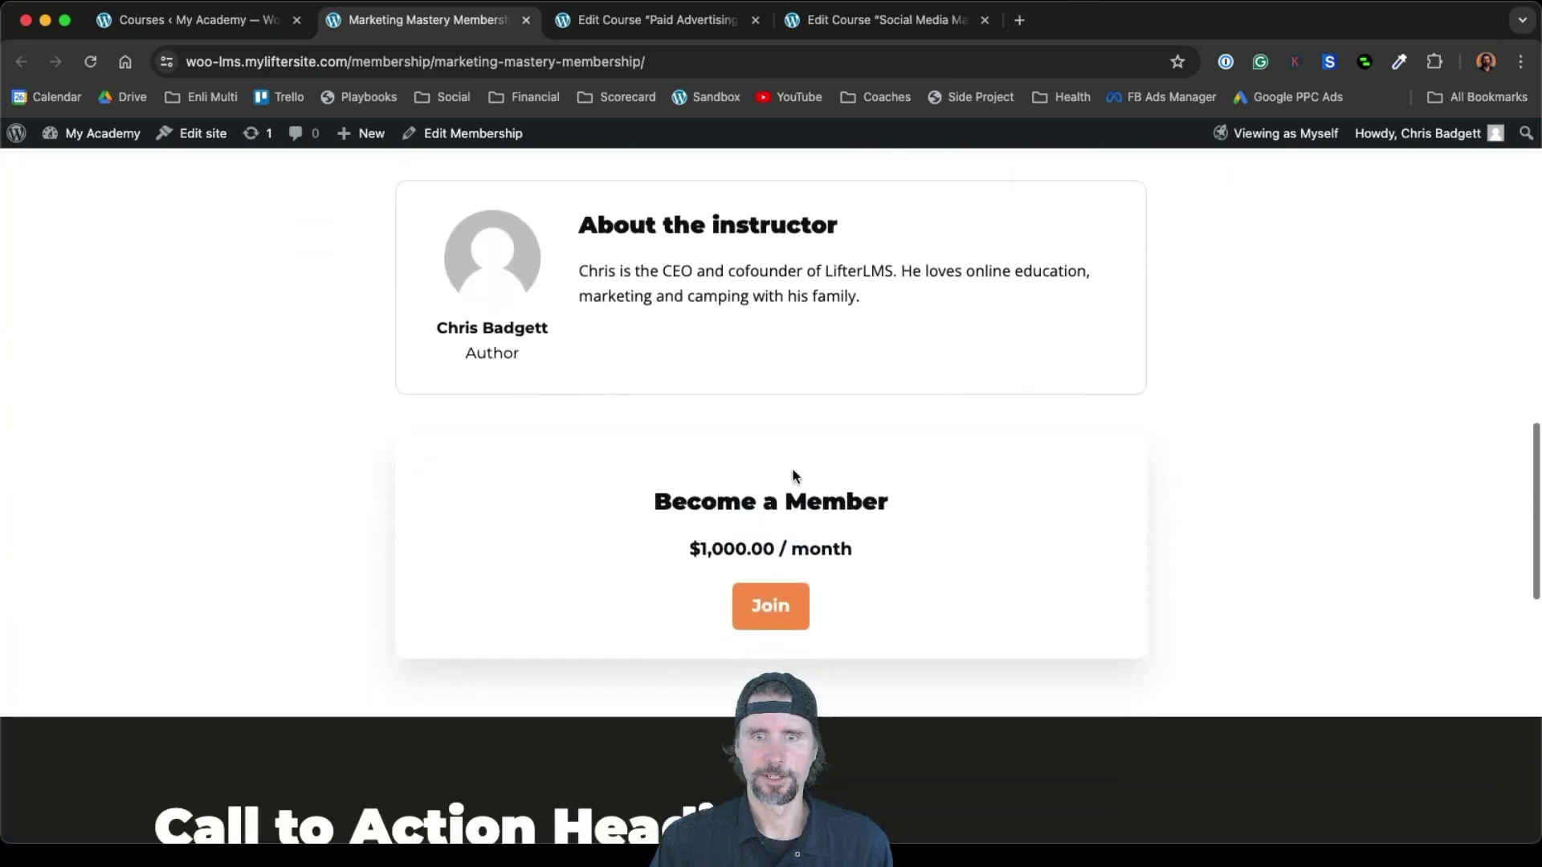
click(763, 615)
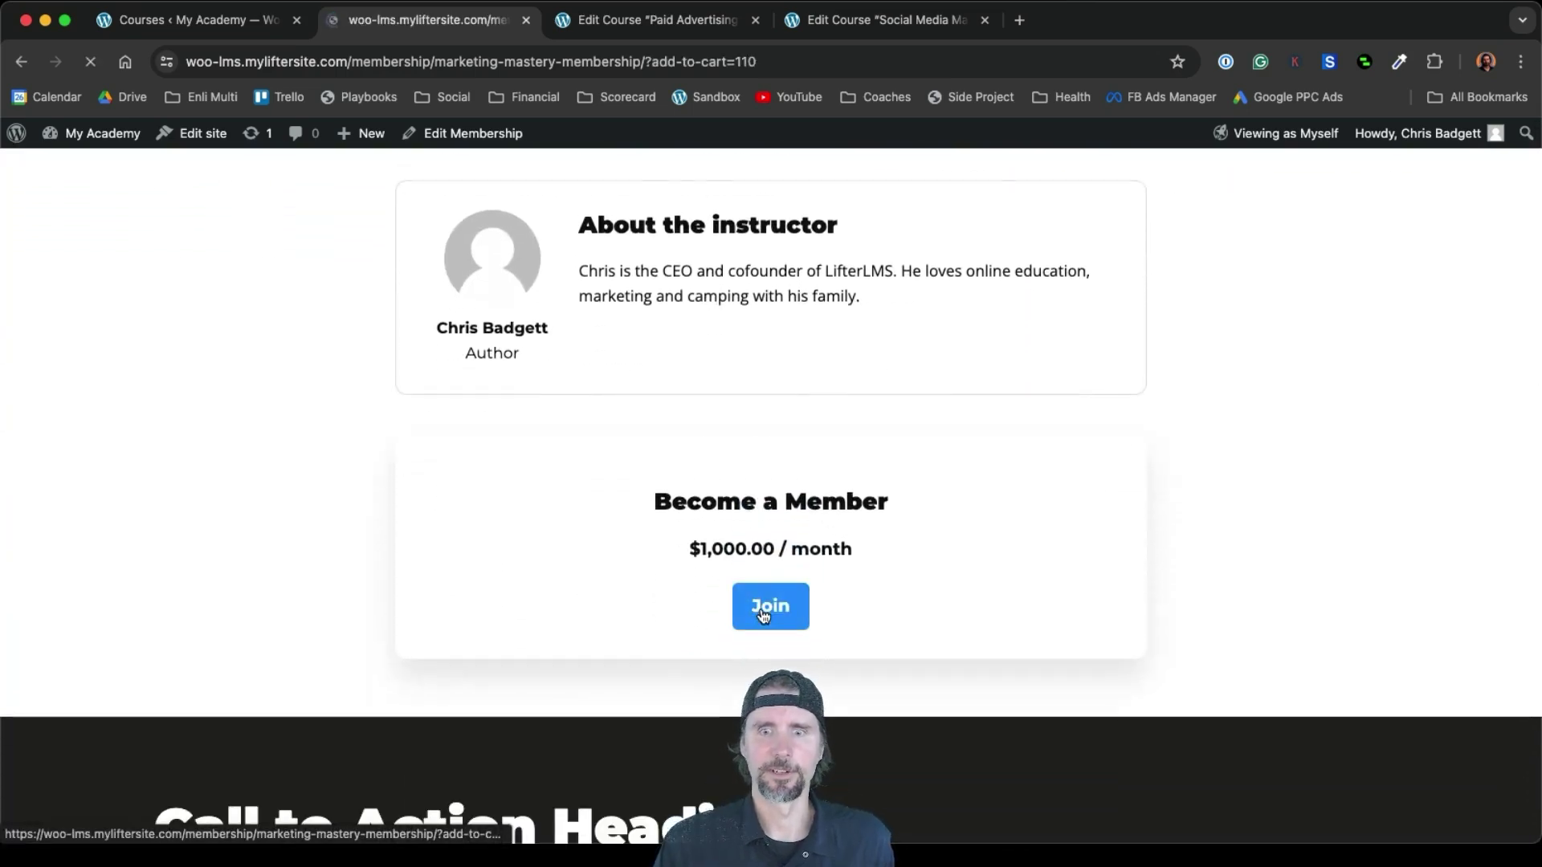
scroll(763, 615, down, 10)
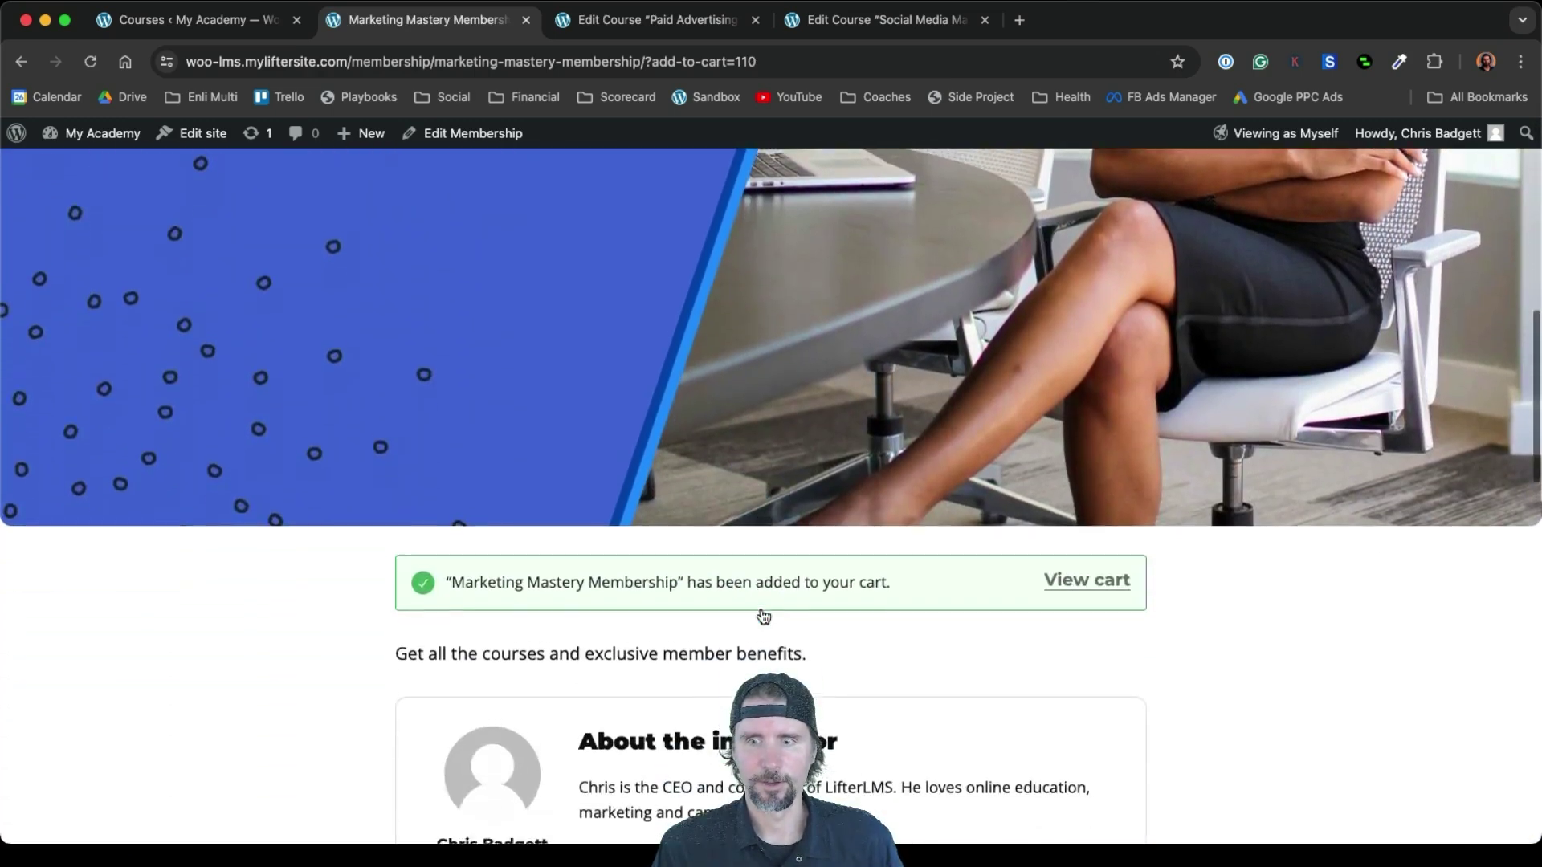
scroll(762, 615, down, 3)
click(1063, 477)
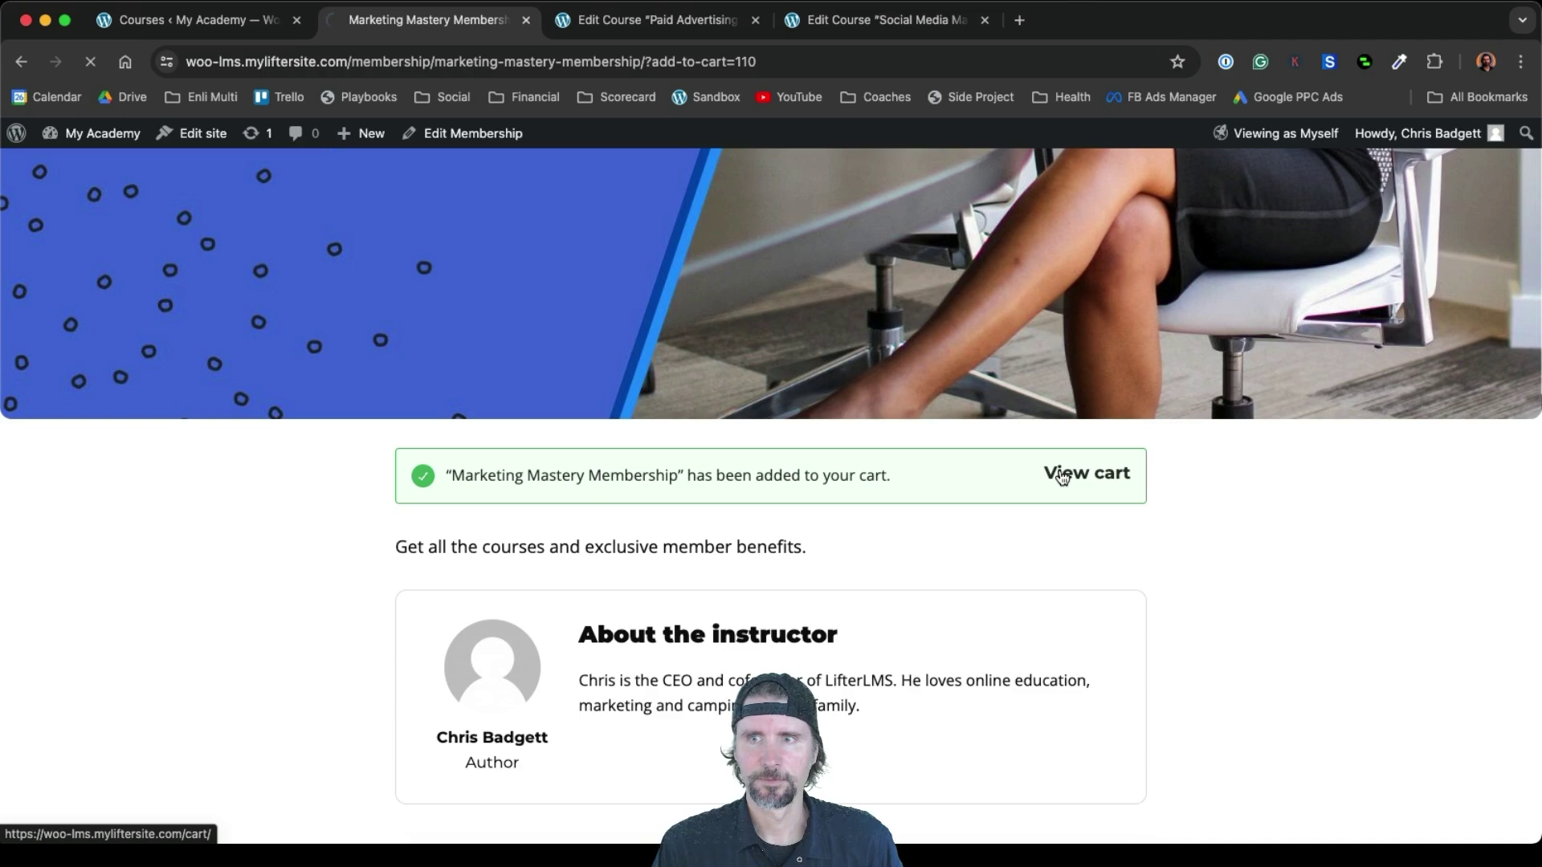
Remove Social Media Marketing from the cart and check out: $1,000.00 due today, $1,000.00 monthly
scroll(1063, 476, down, 3)
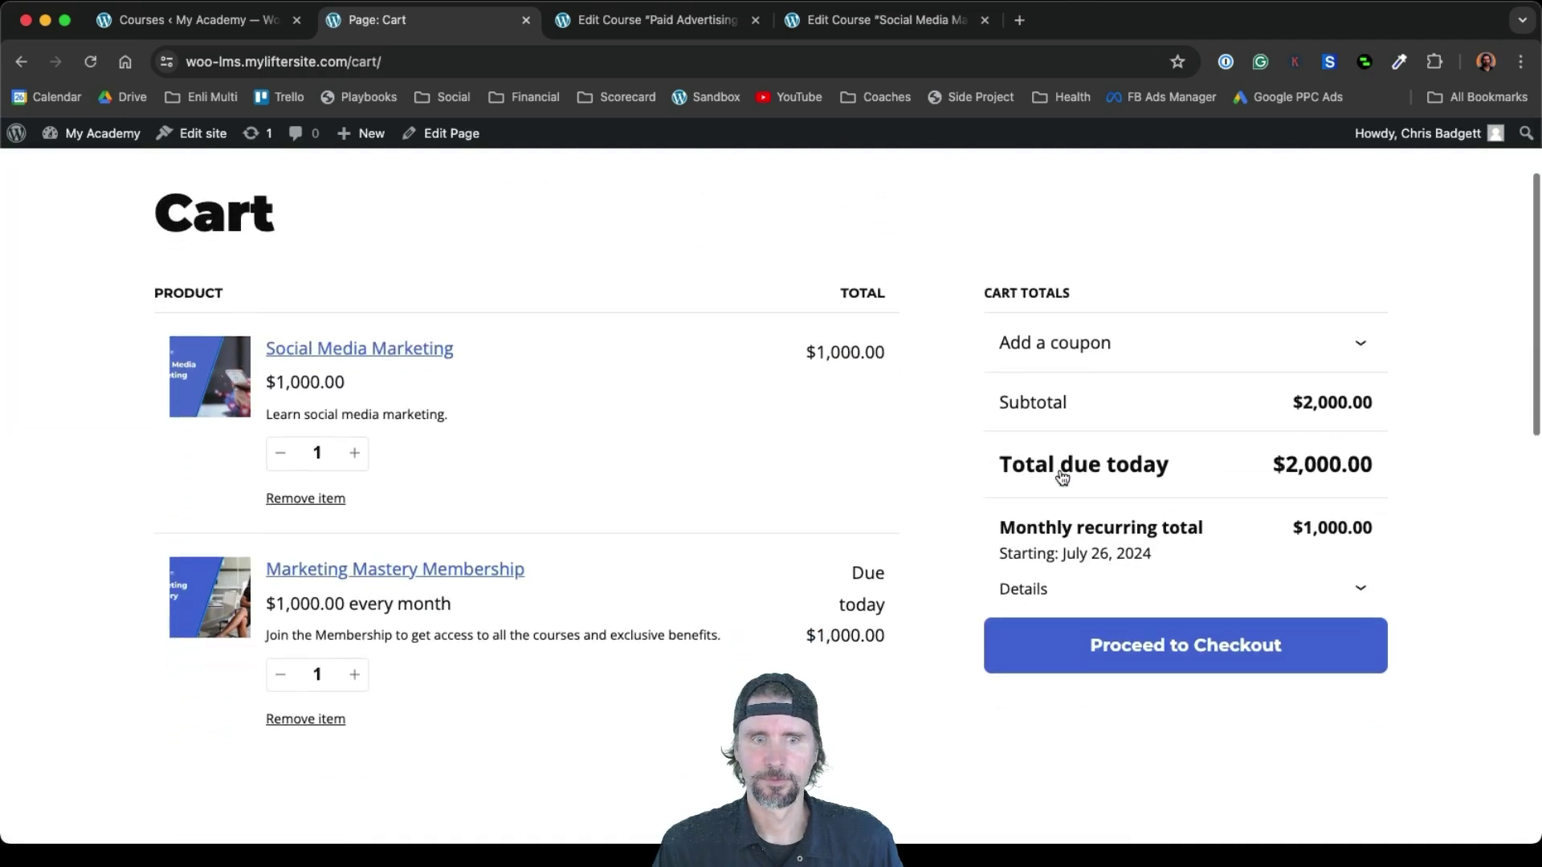
click(322, 500)
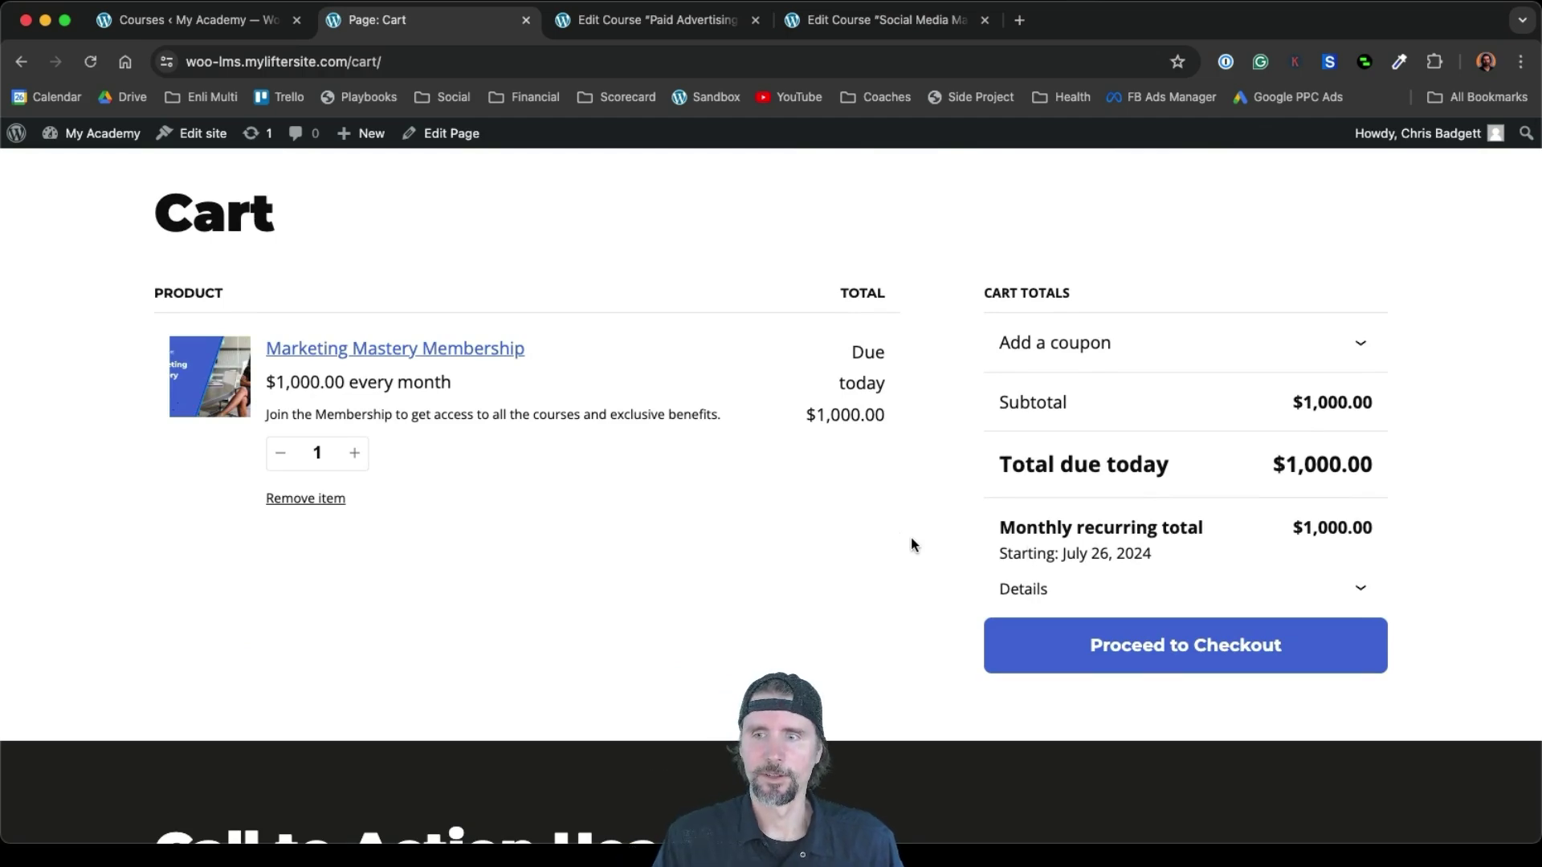
click(1211, 654)
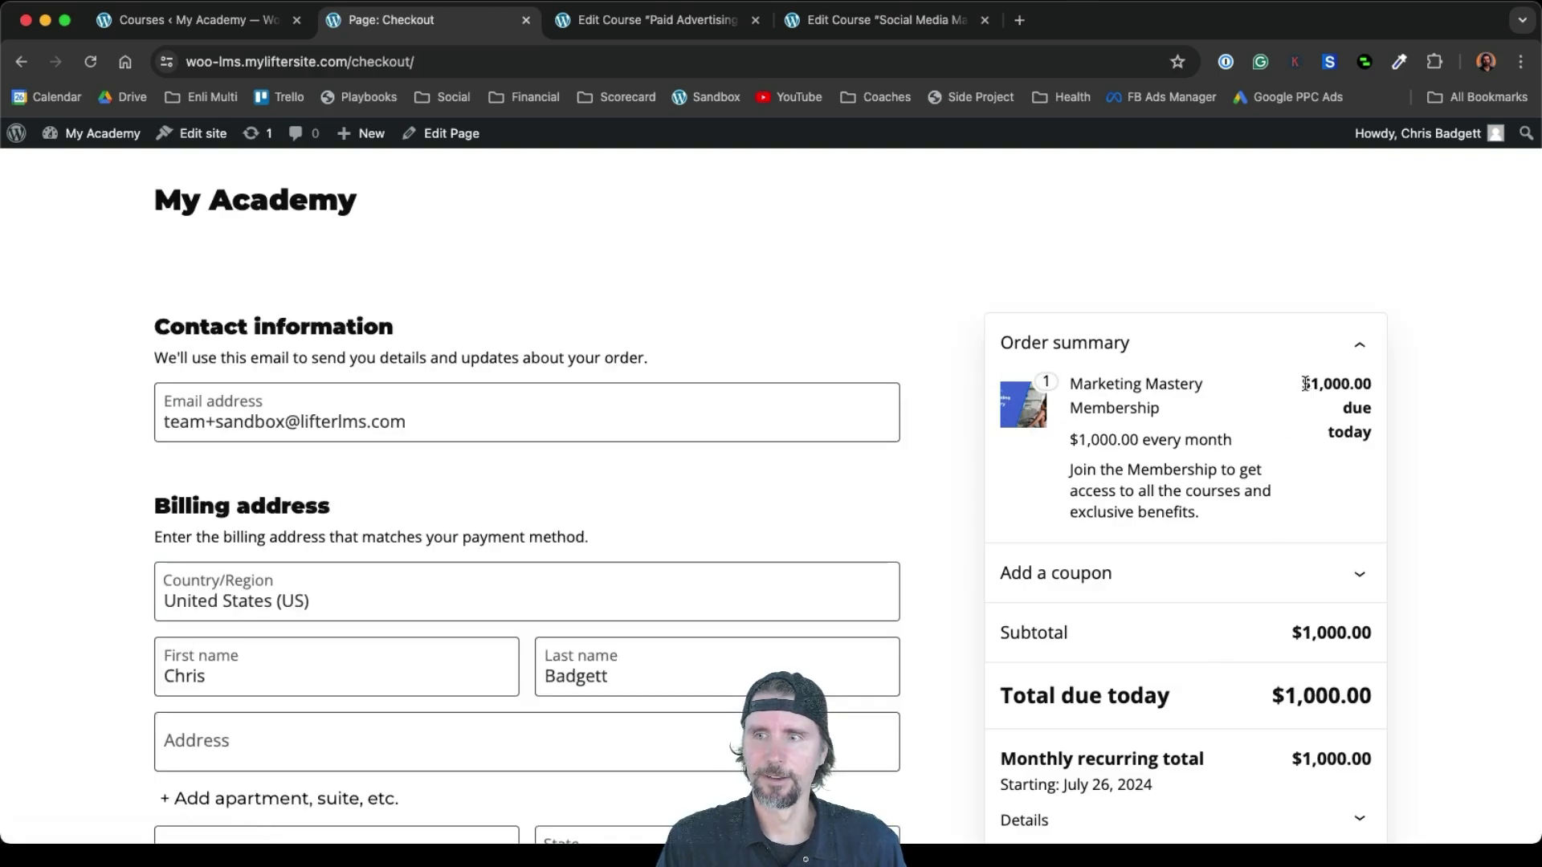
drag(1304, 382, 1371, 388)
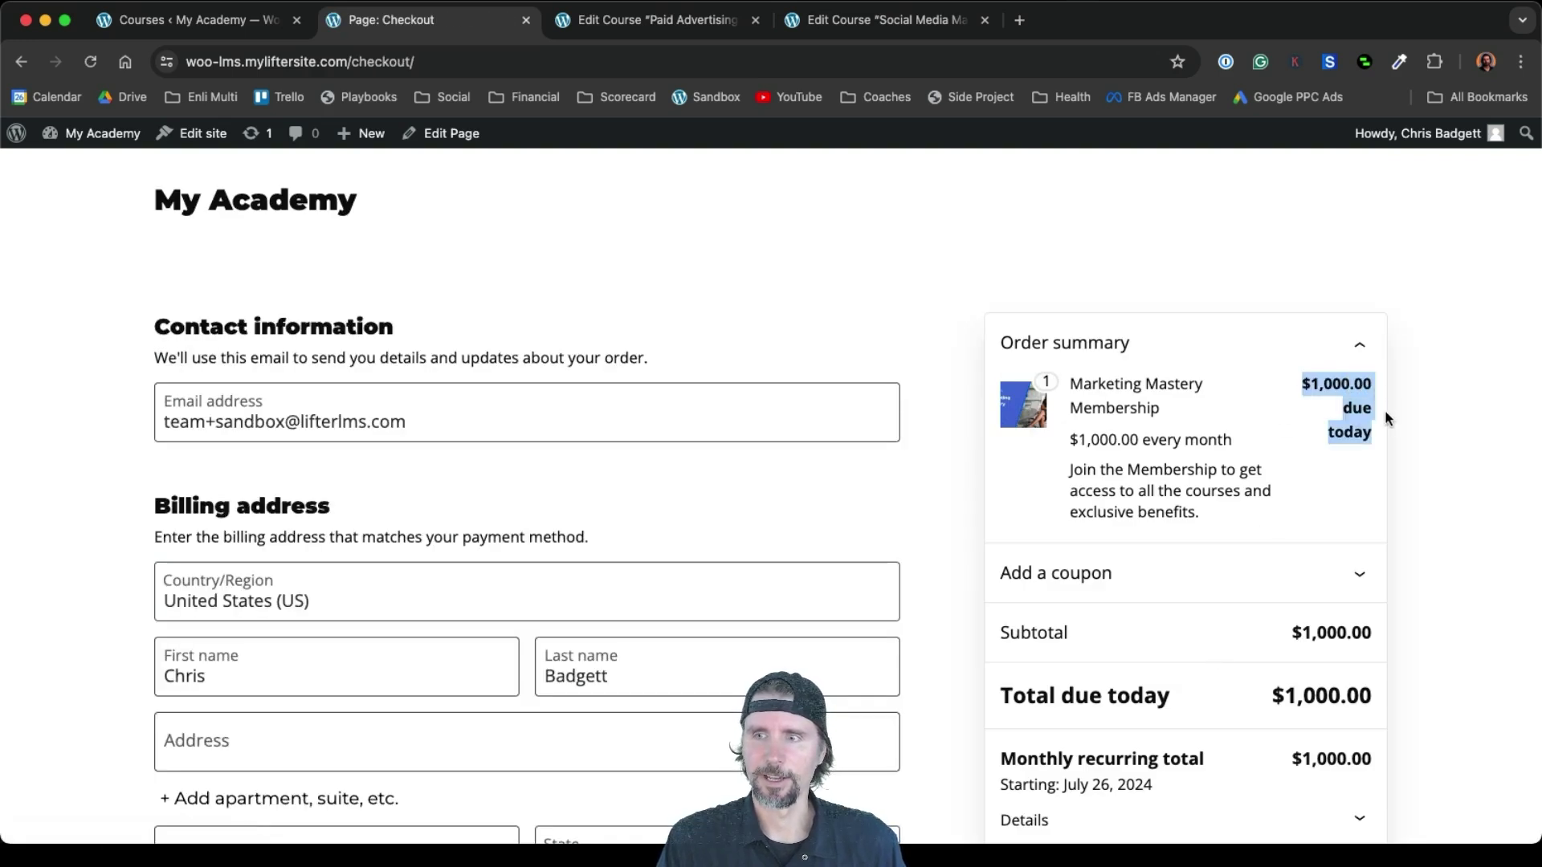
scroll(1343, 500, down, 3)
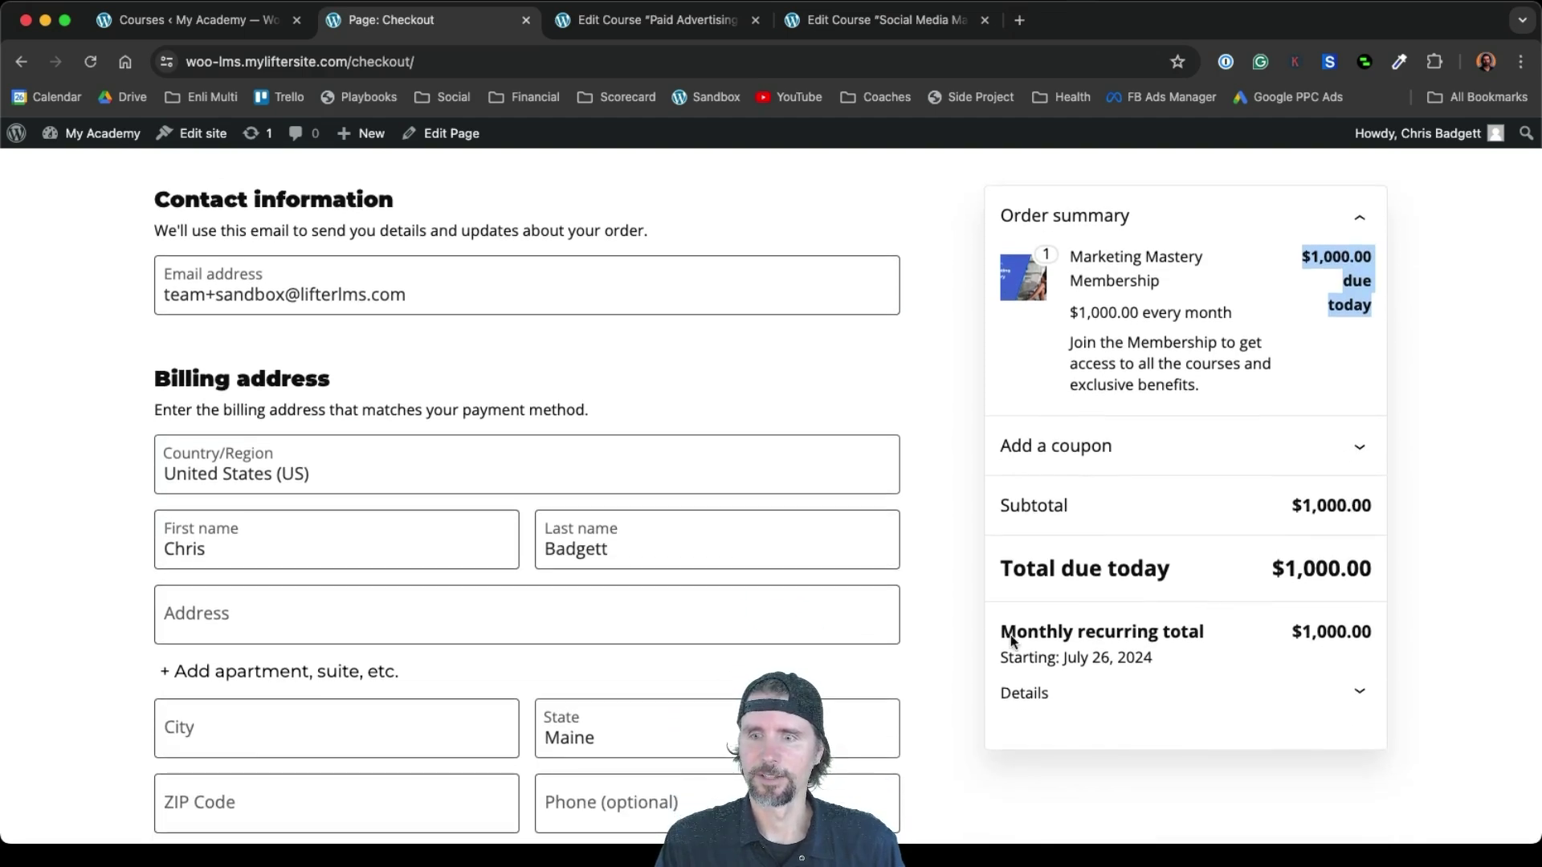
drag(1001, 637, 1361, 631)
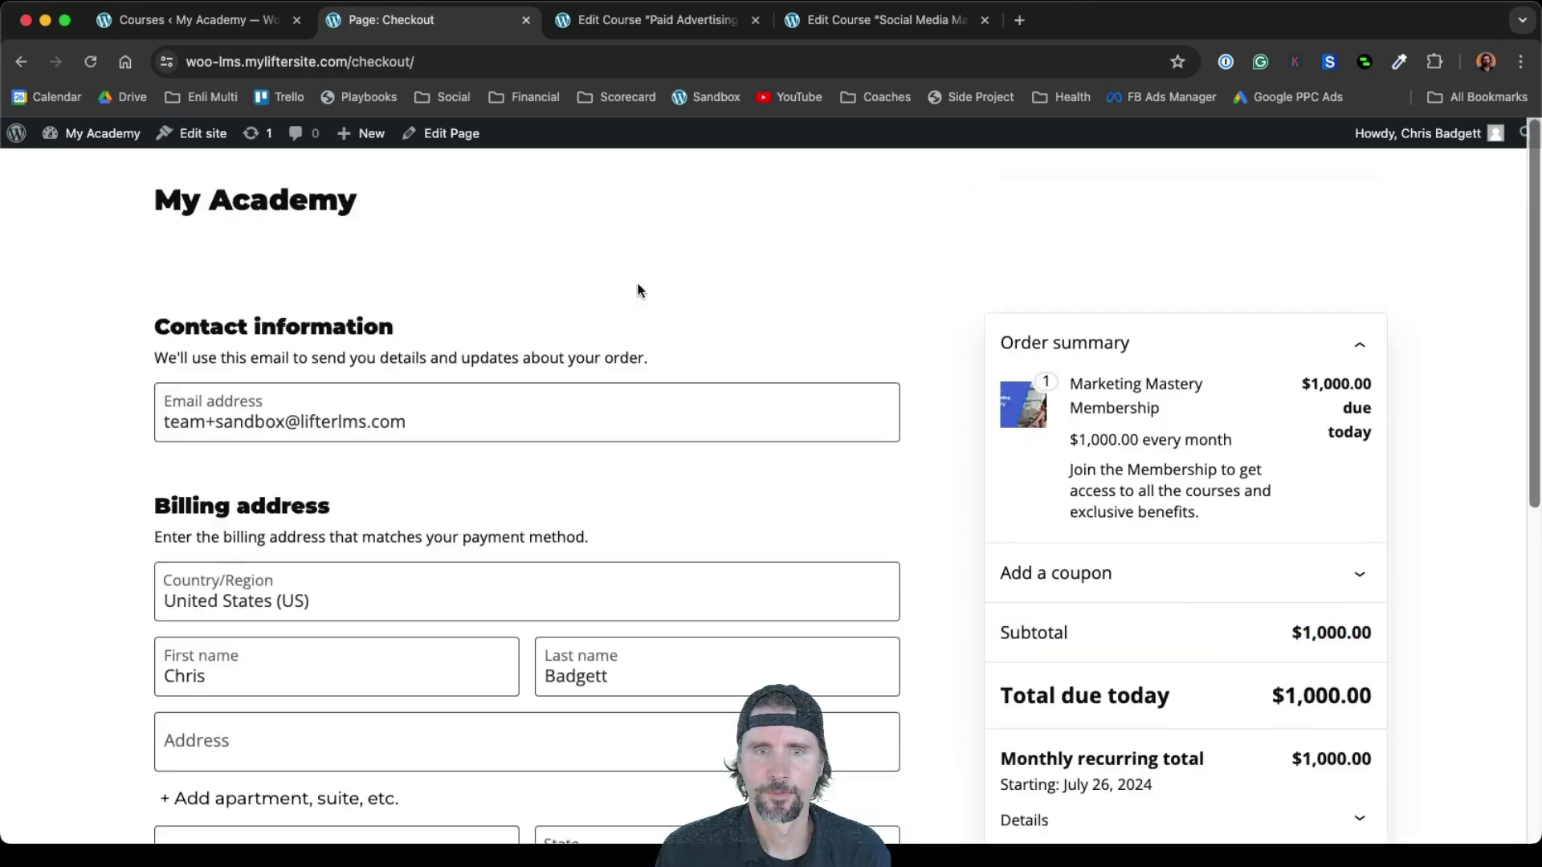
scroll(638, 281, down, 5)
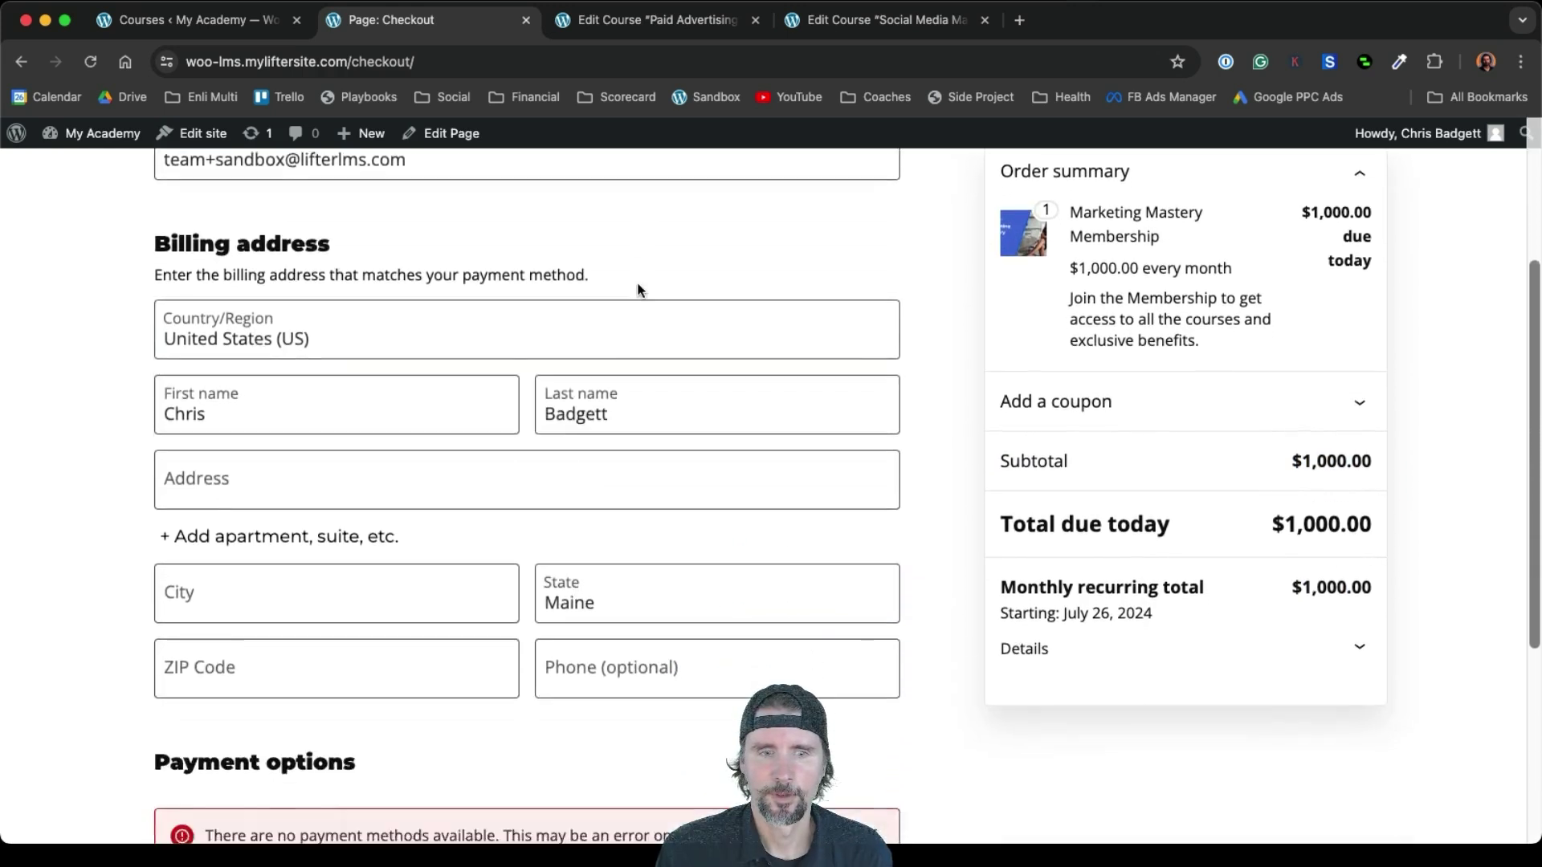
scroll(637, 285, down, 1)
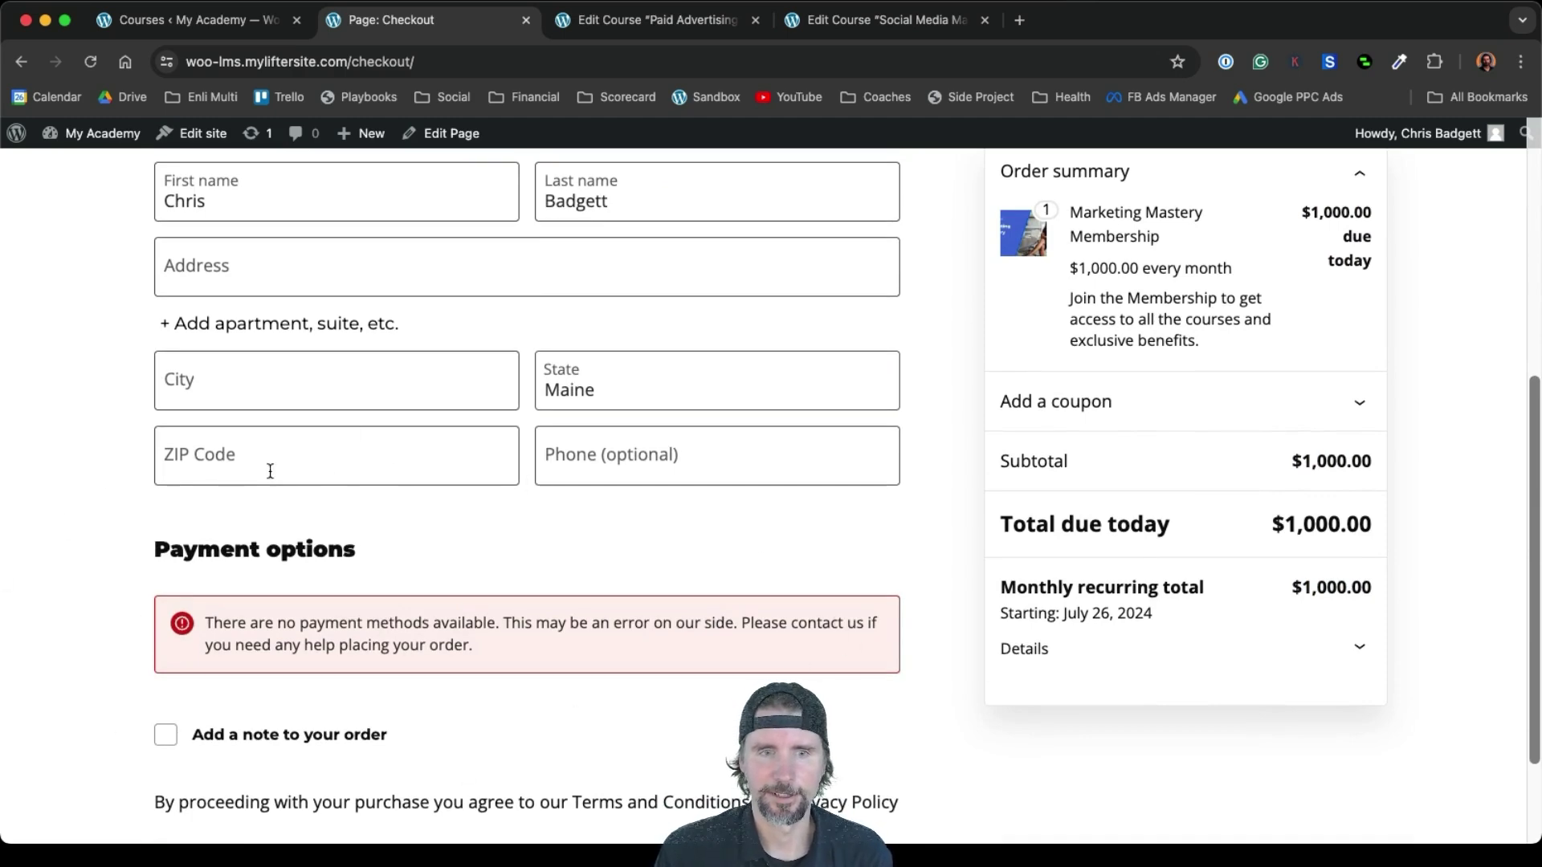
scroll(760, 557, up, 6)
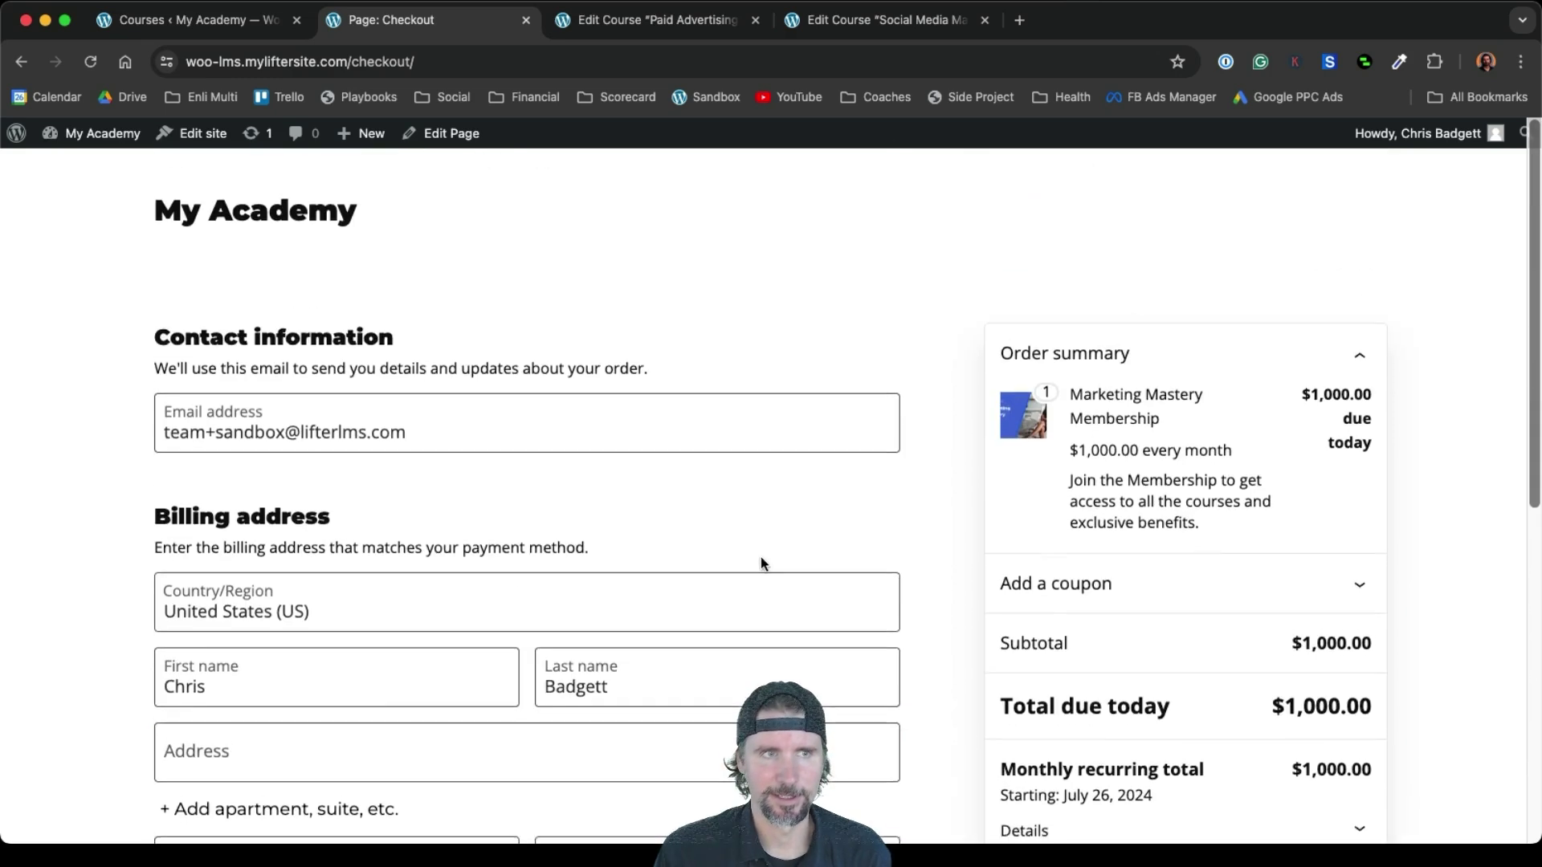
mouse_move(71, 143)
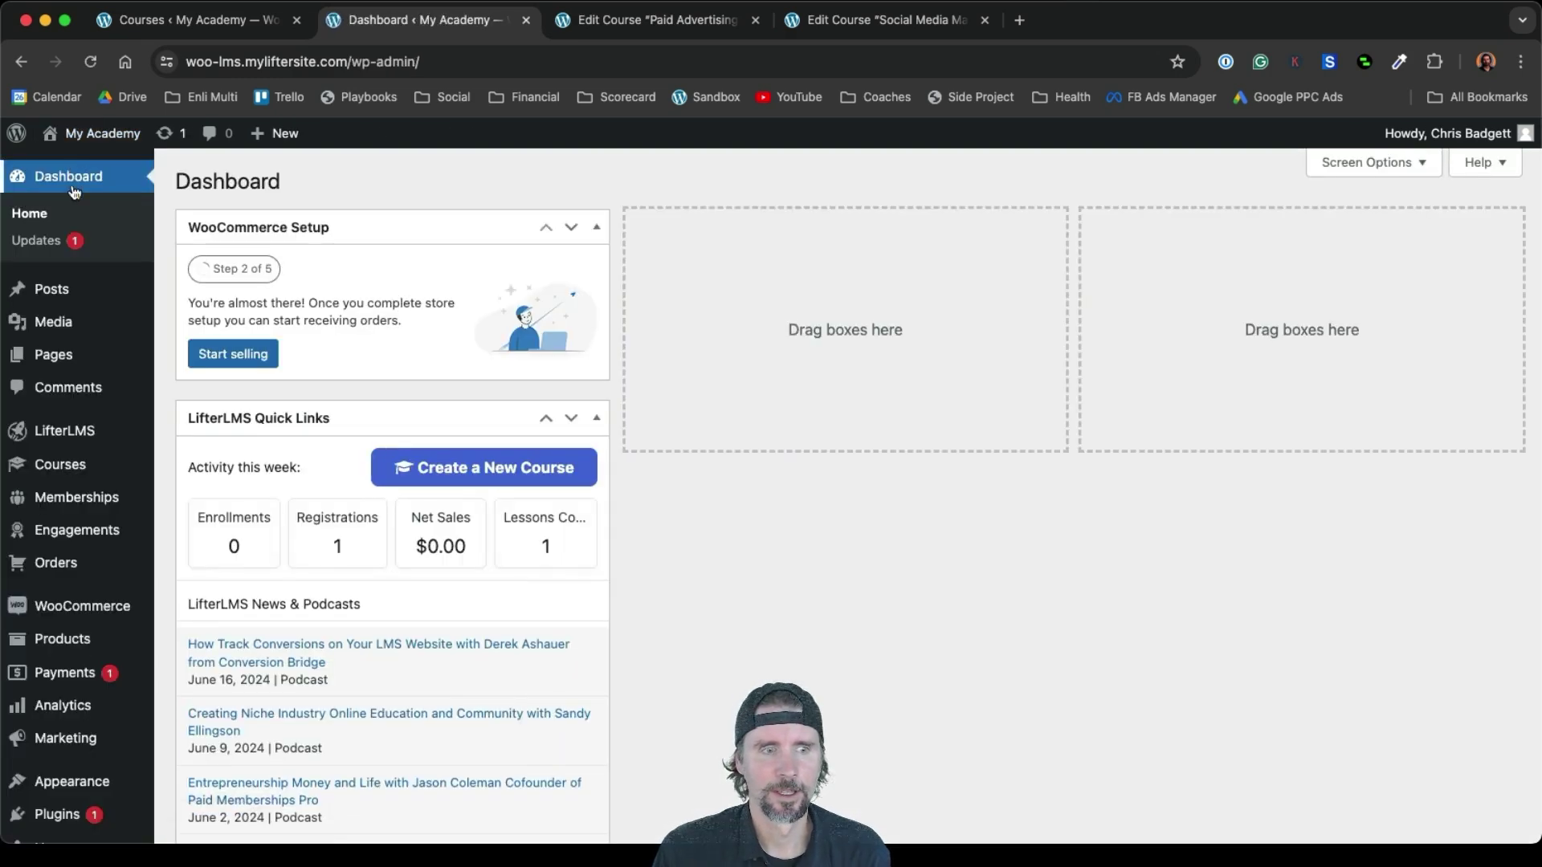
Enable Check payments in WooCommerce payment settings and save the changes
mouse_move(93, 625)
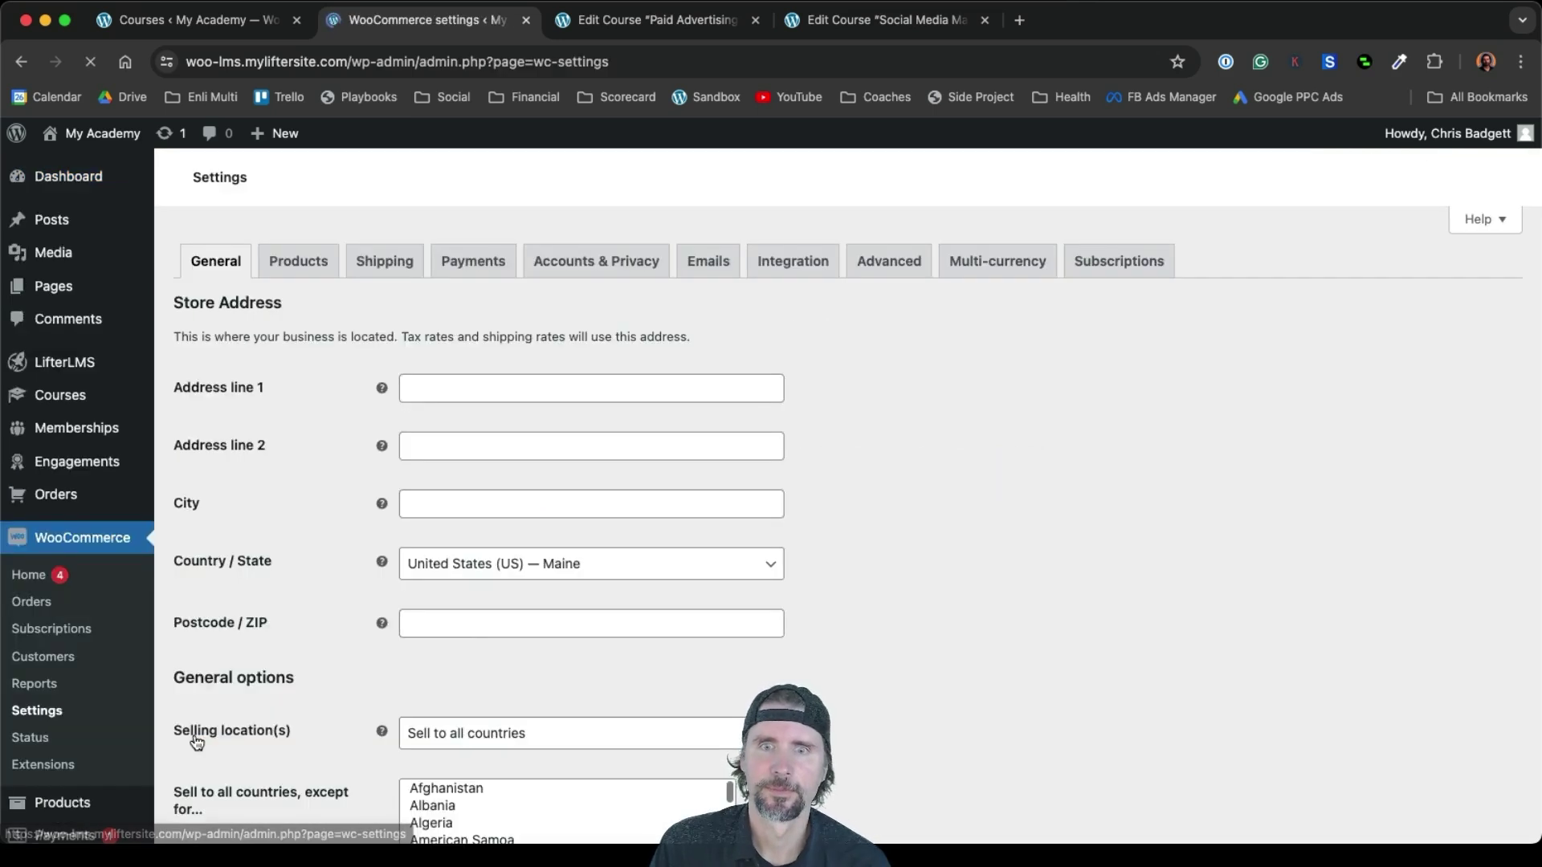
click(487, 267)
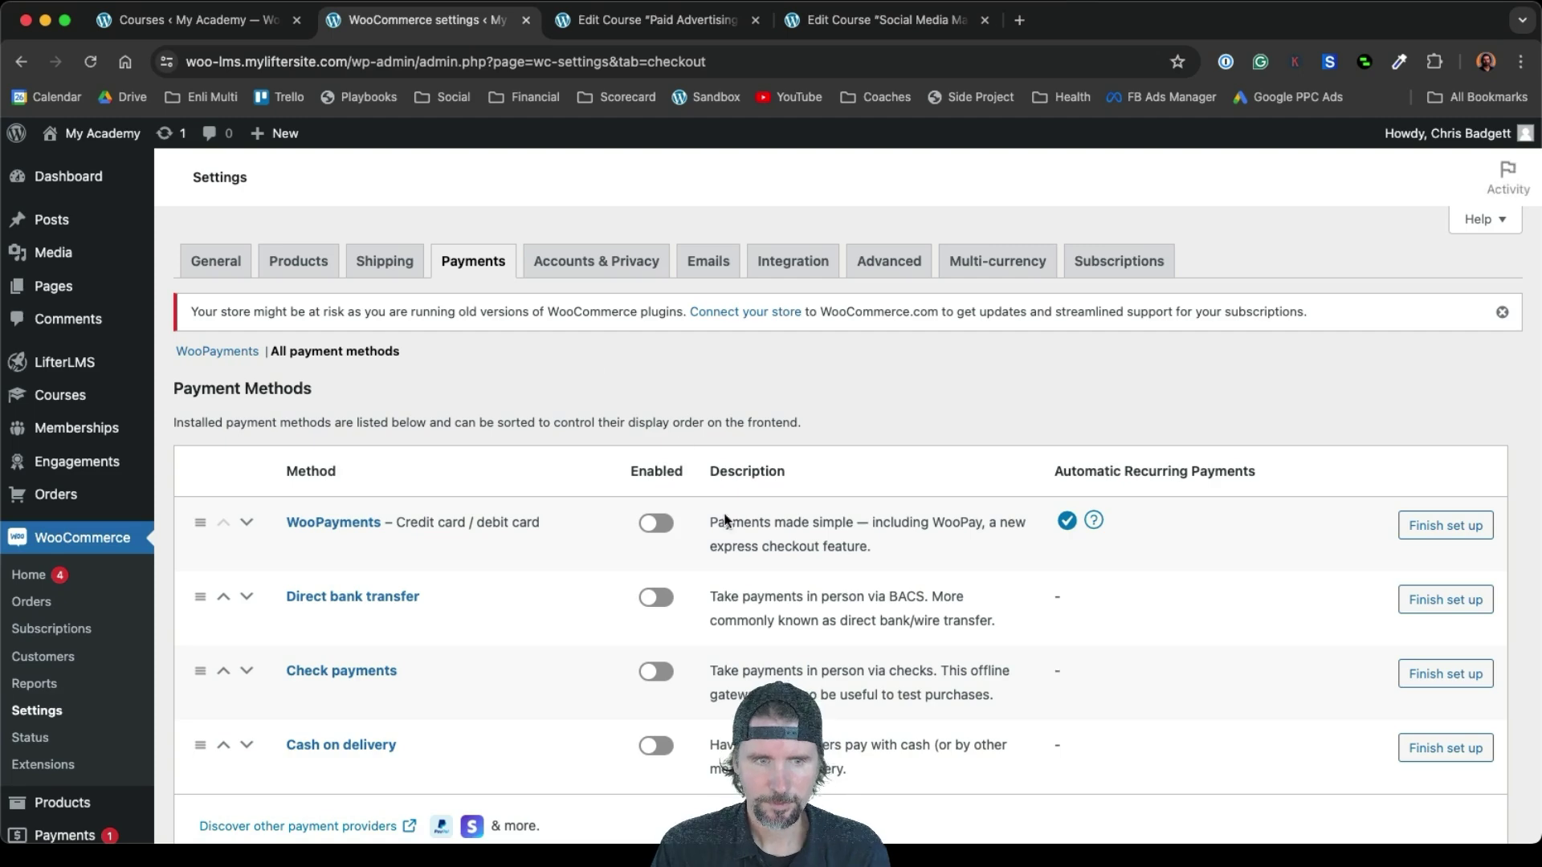
scroll(622, 685, down, 5)
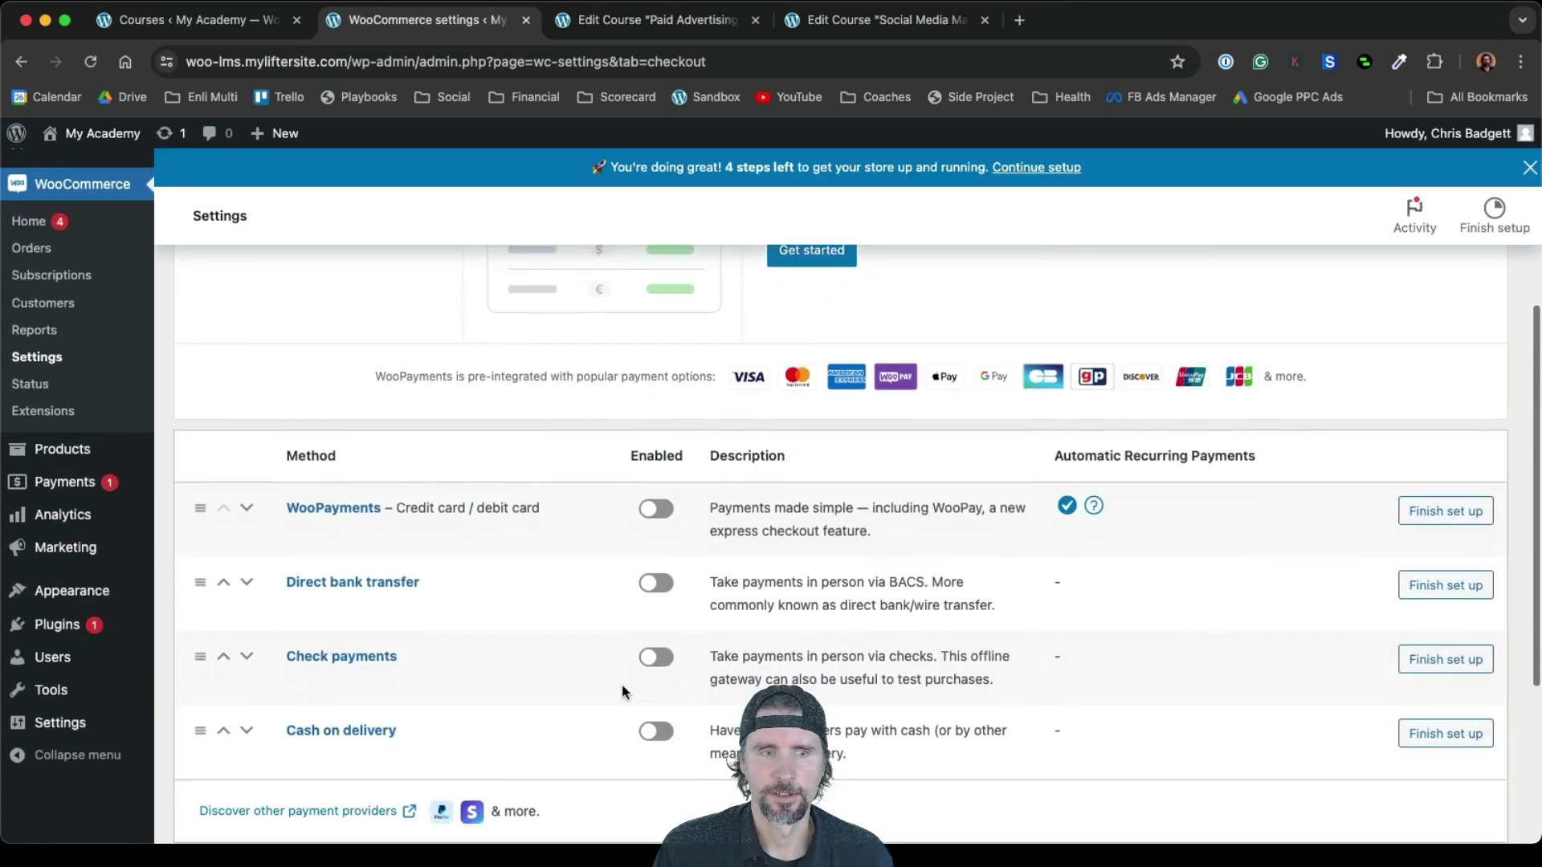
scroll(623, 691, down, 3)
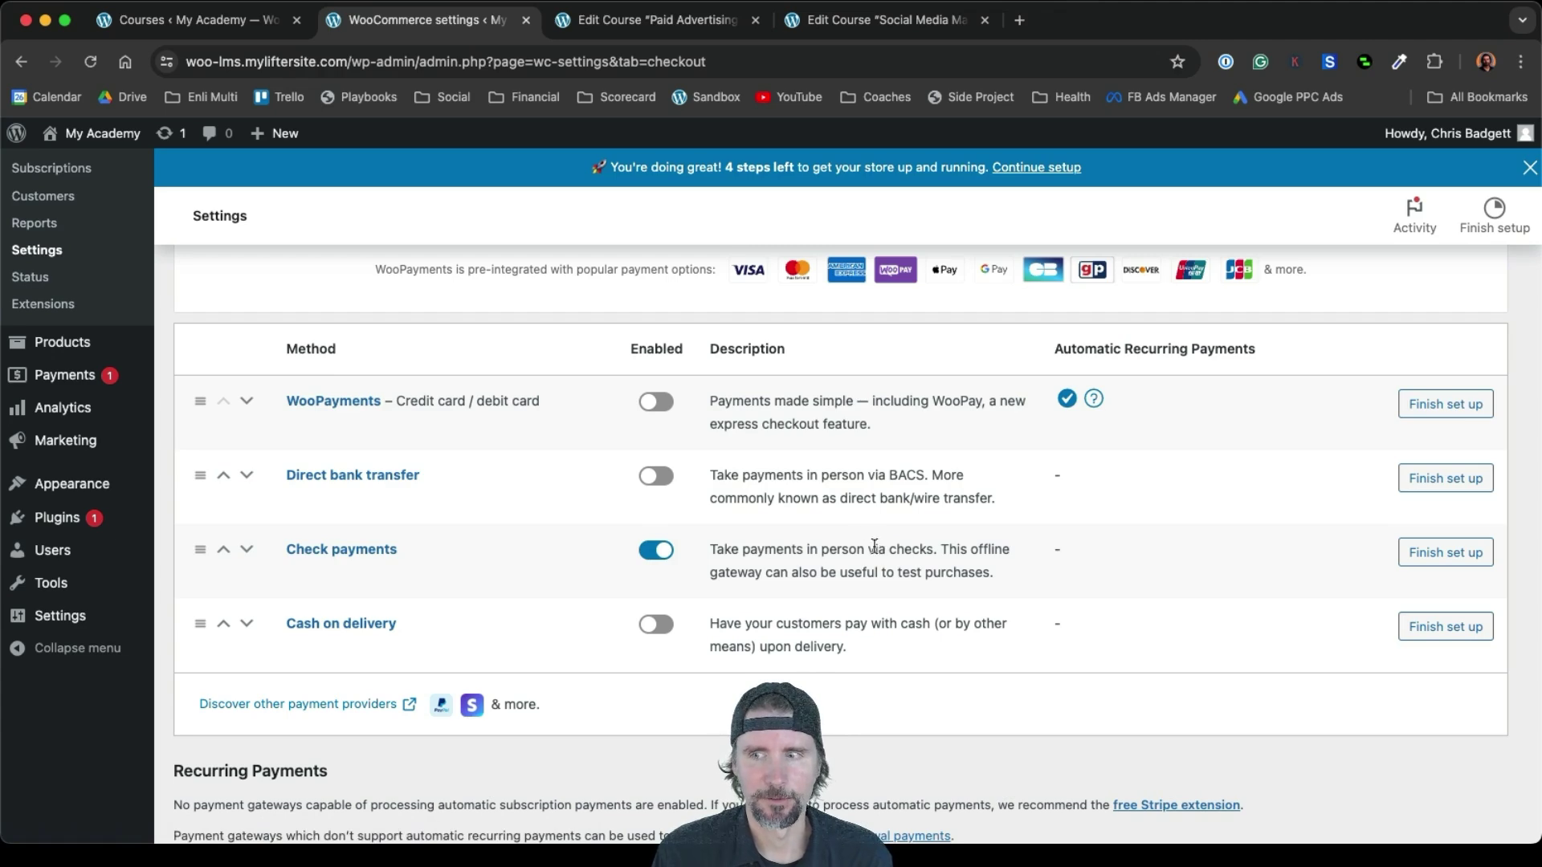
scroll(875, 546, down, 5)
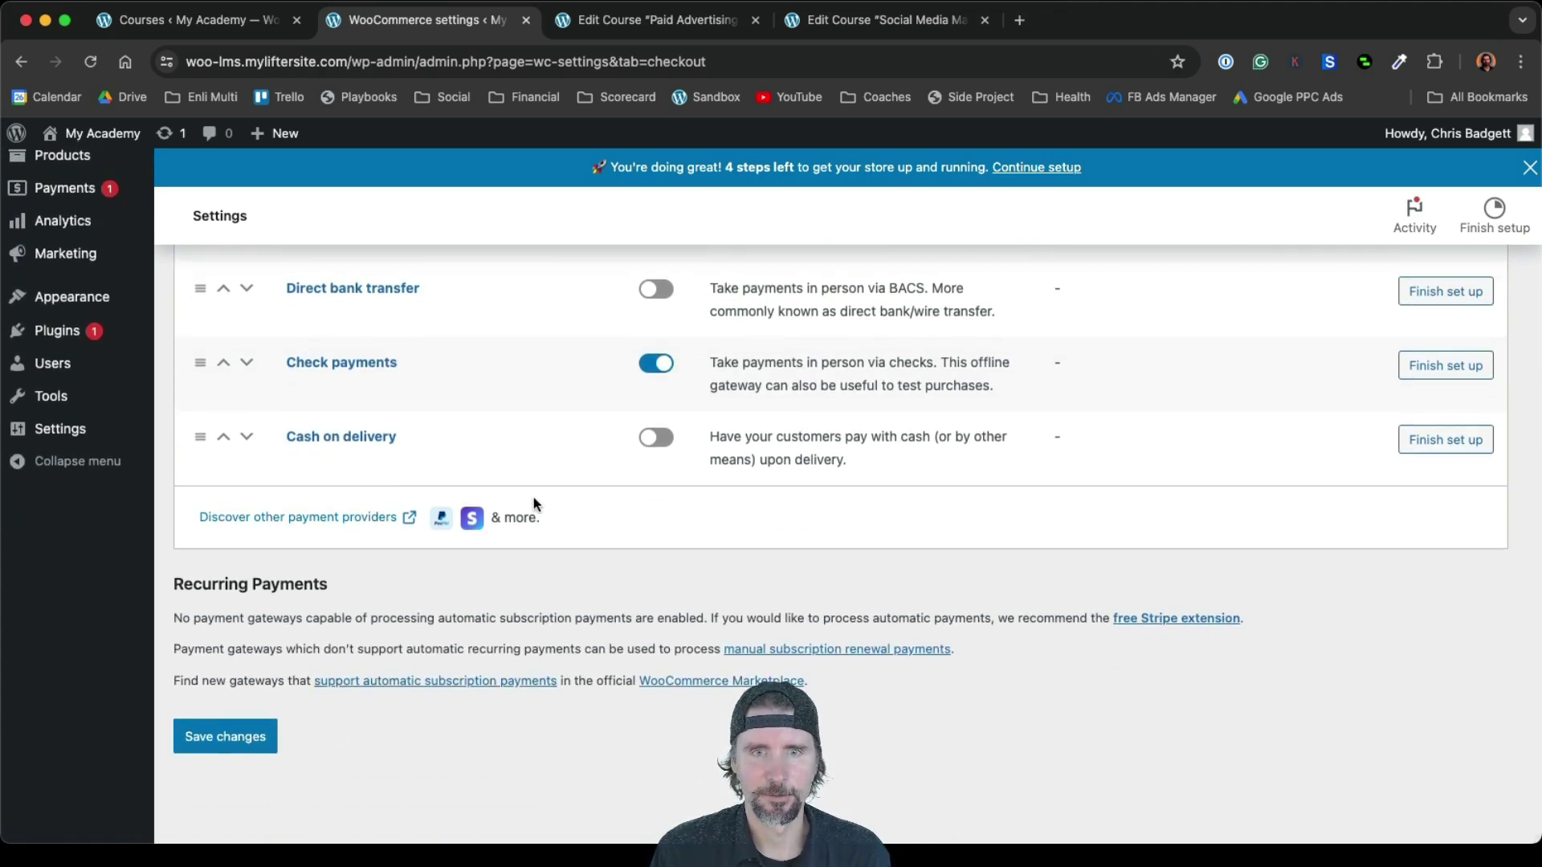
click(226, 742)
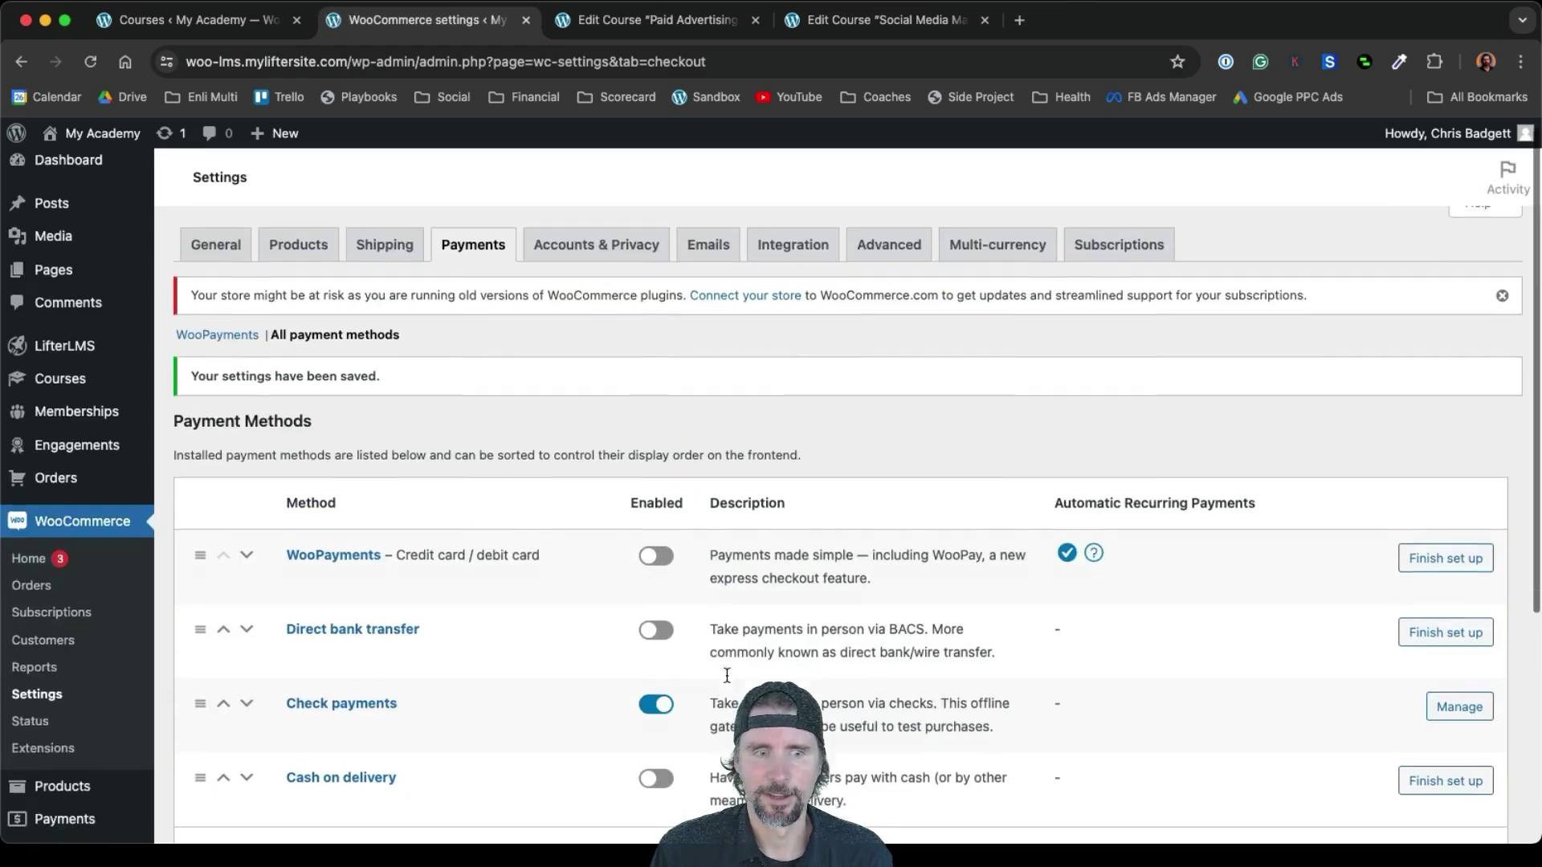
scroll(726, 675, down, 2)
scroll(537, 740, down, 9)
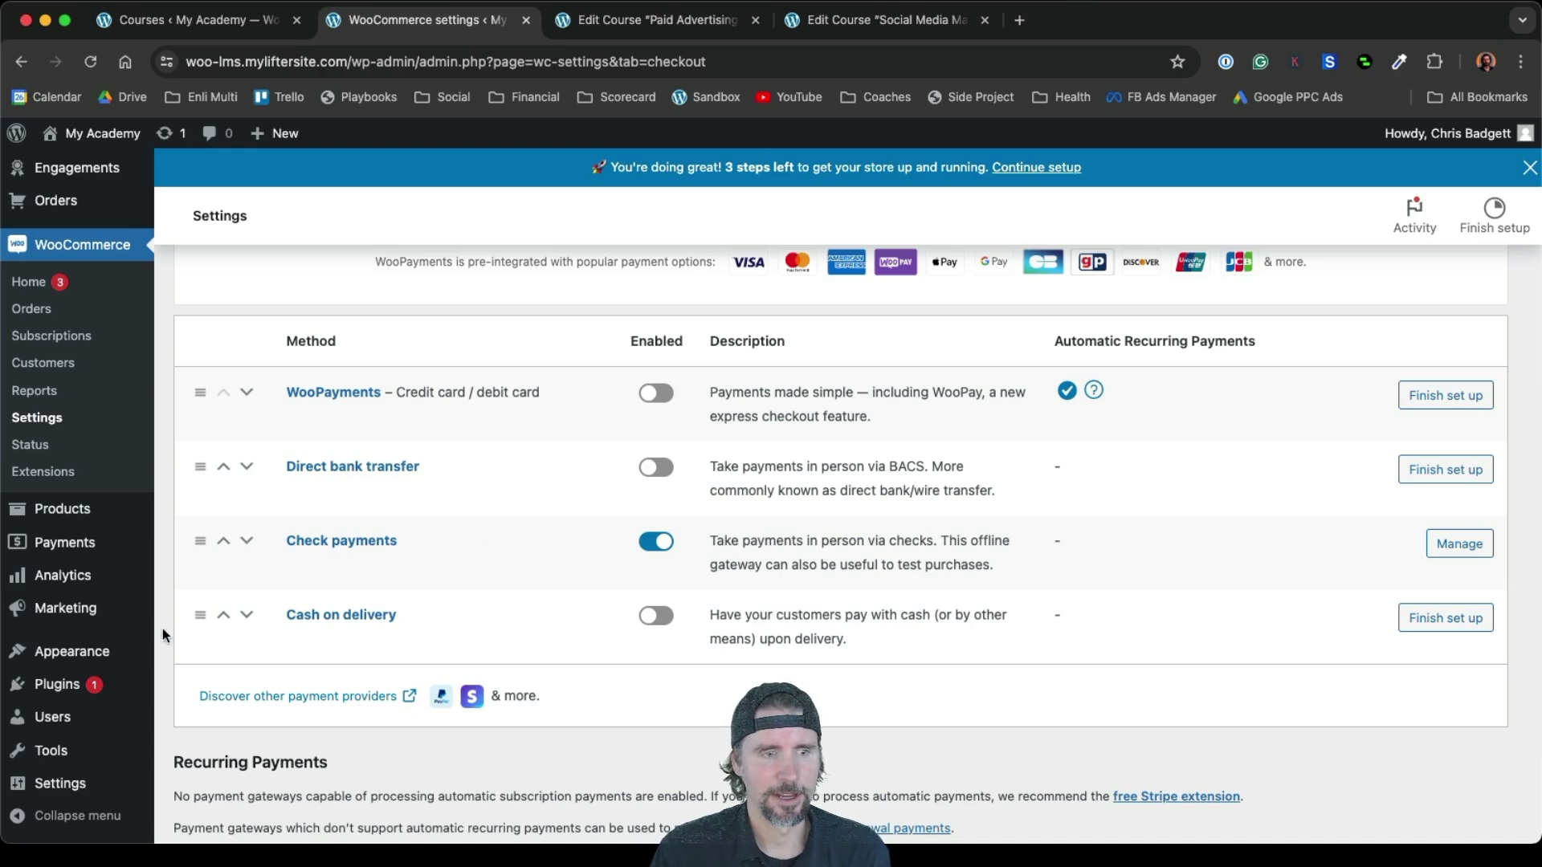
mouse_move(62, 685)
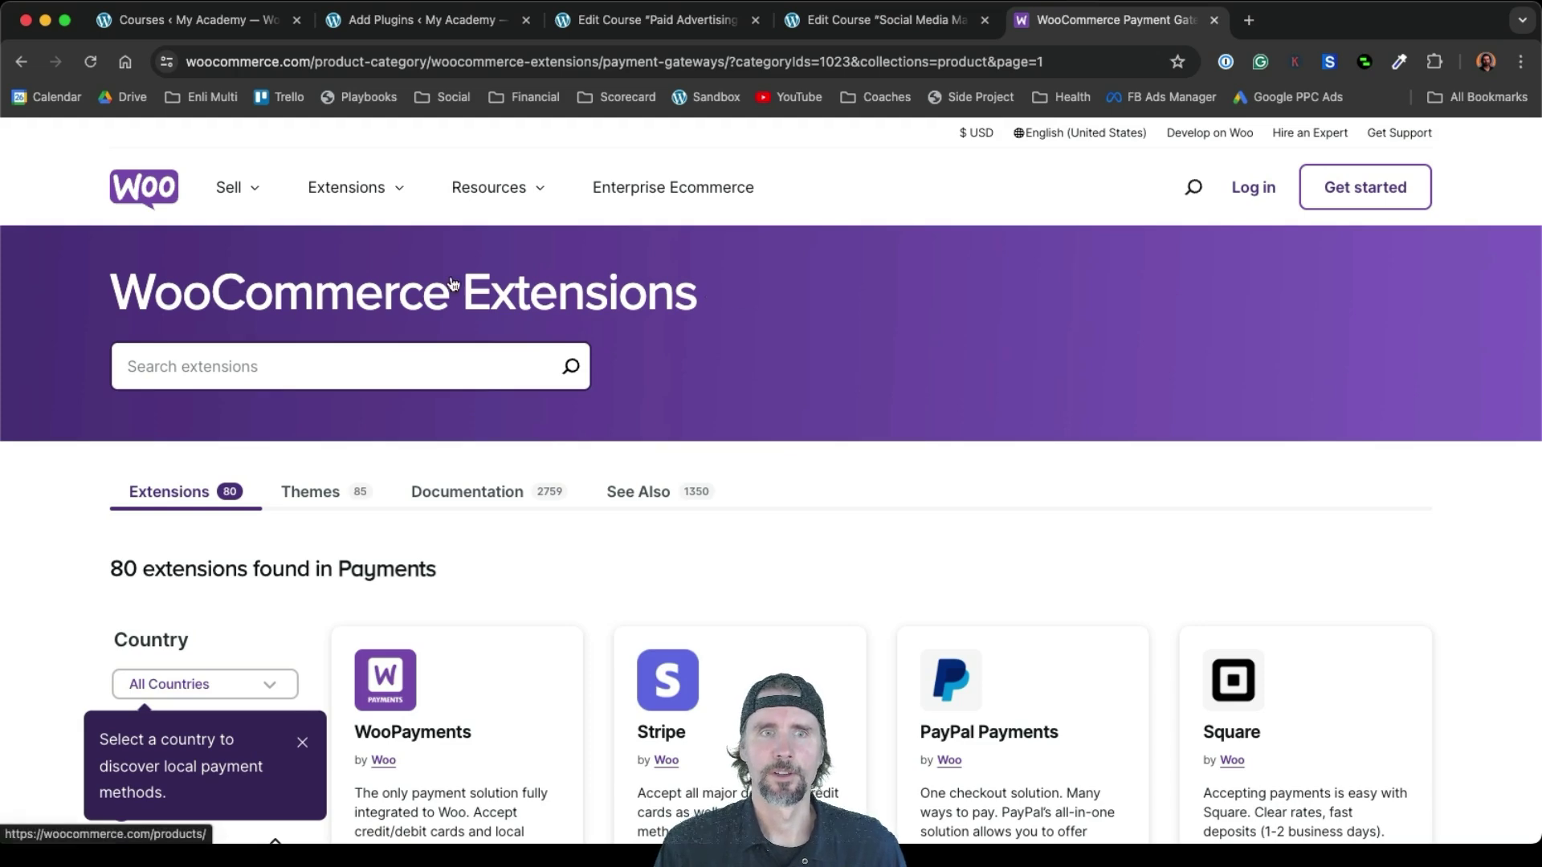
click(233, 189)
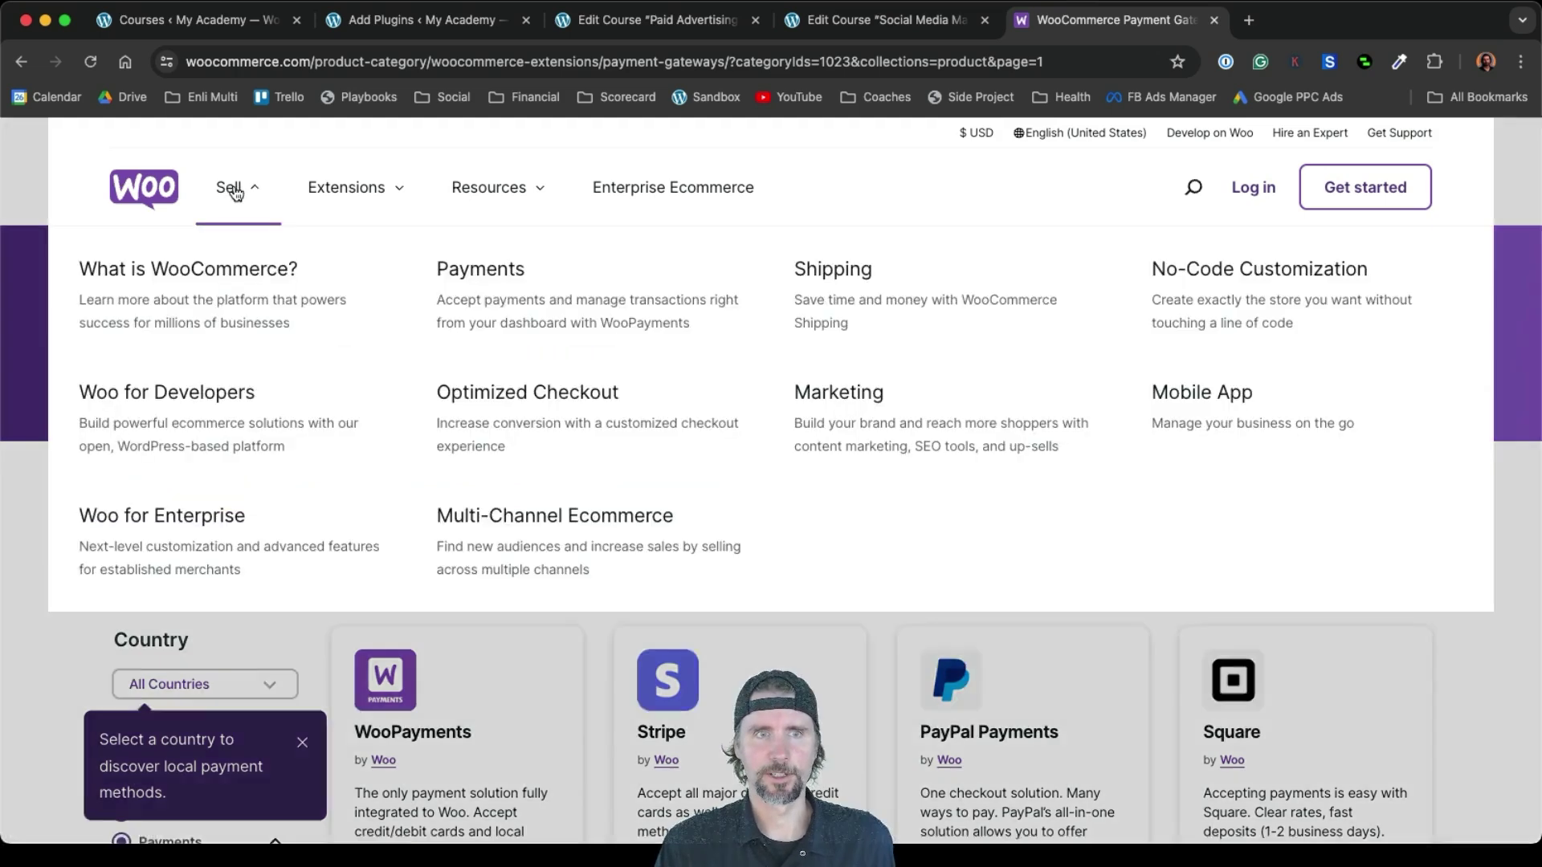
click(350, 198)
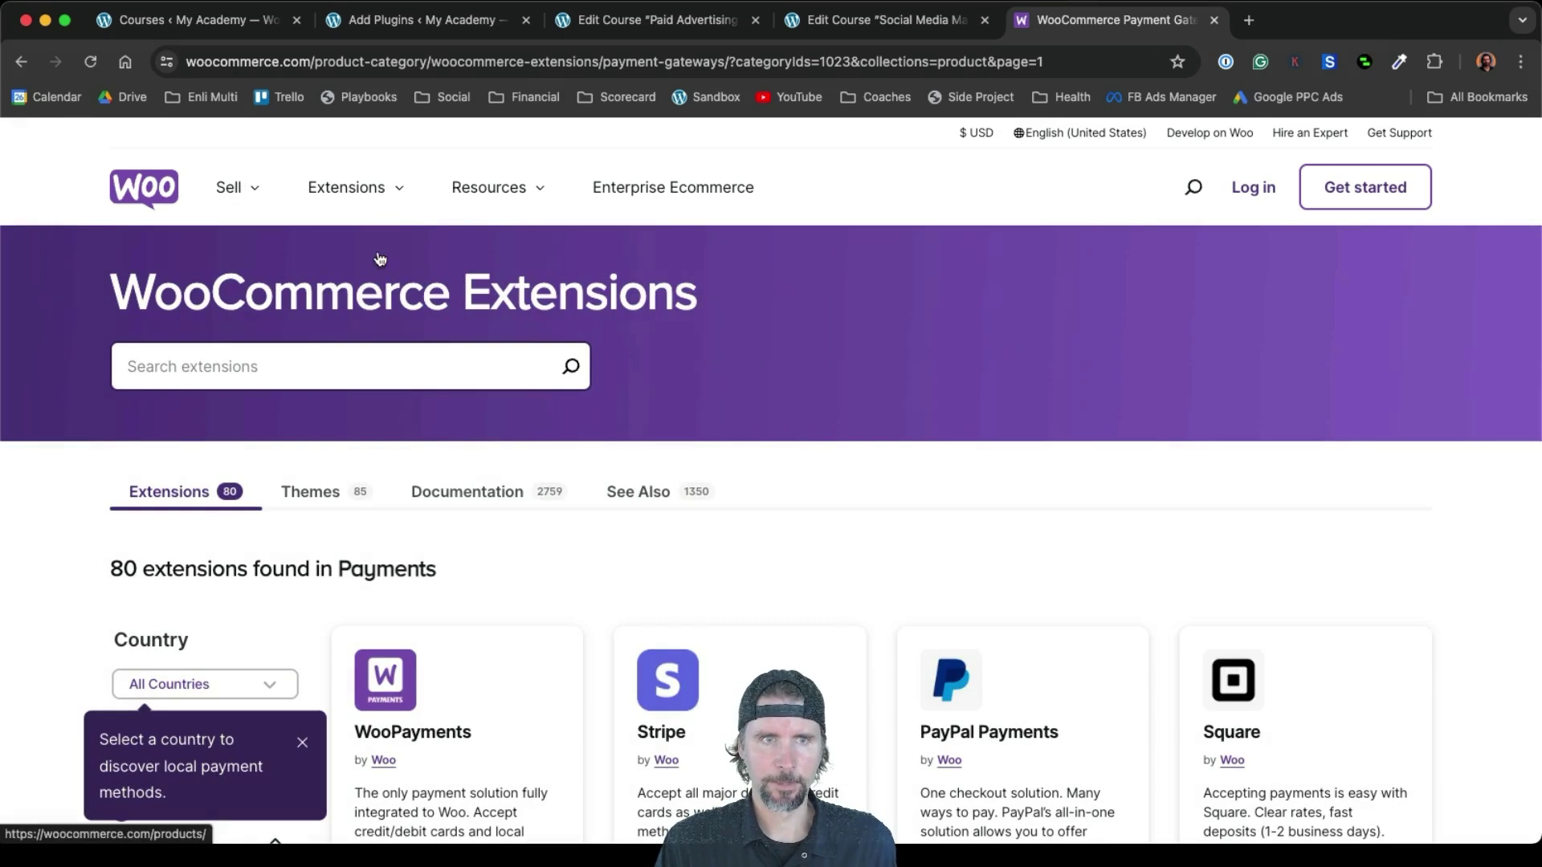
click(345, 193)
click(489, 187)
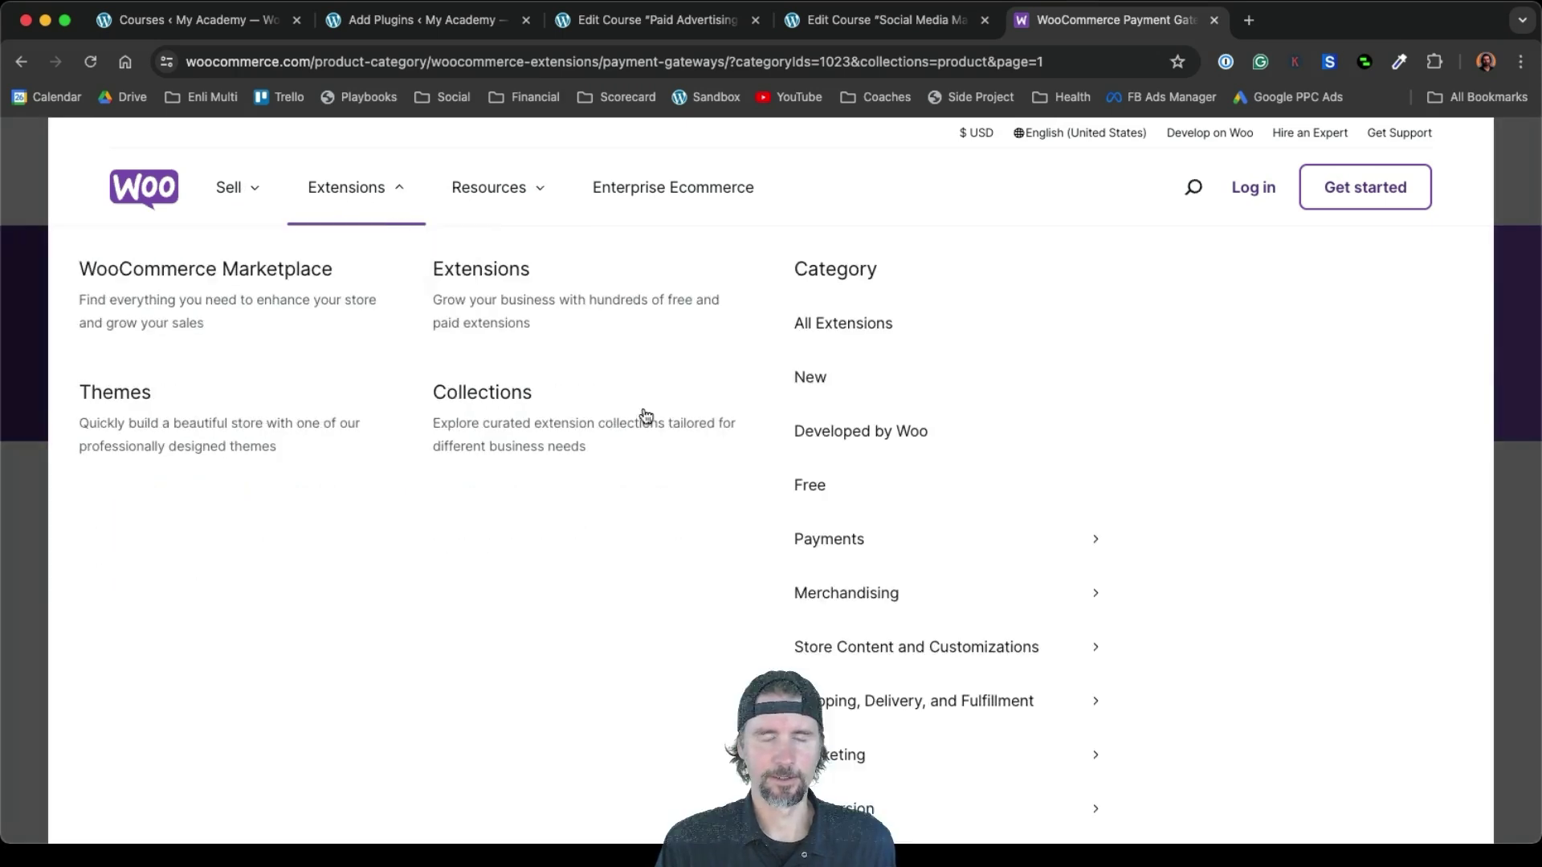
click(826, 548)
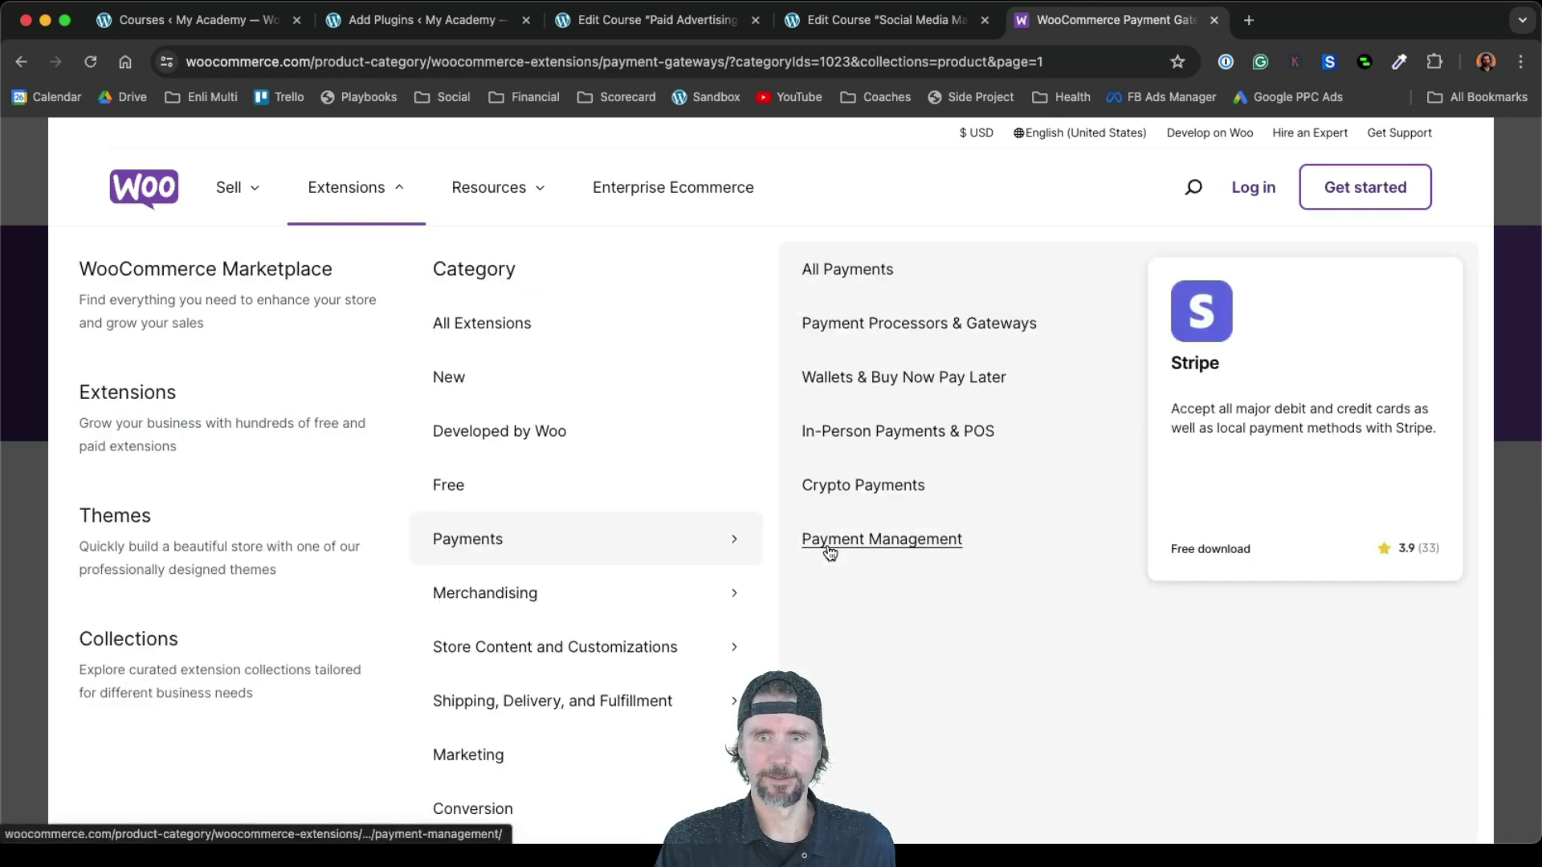
click(816, 271)
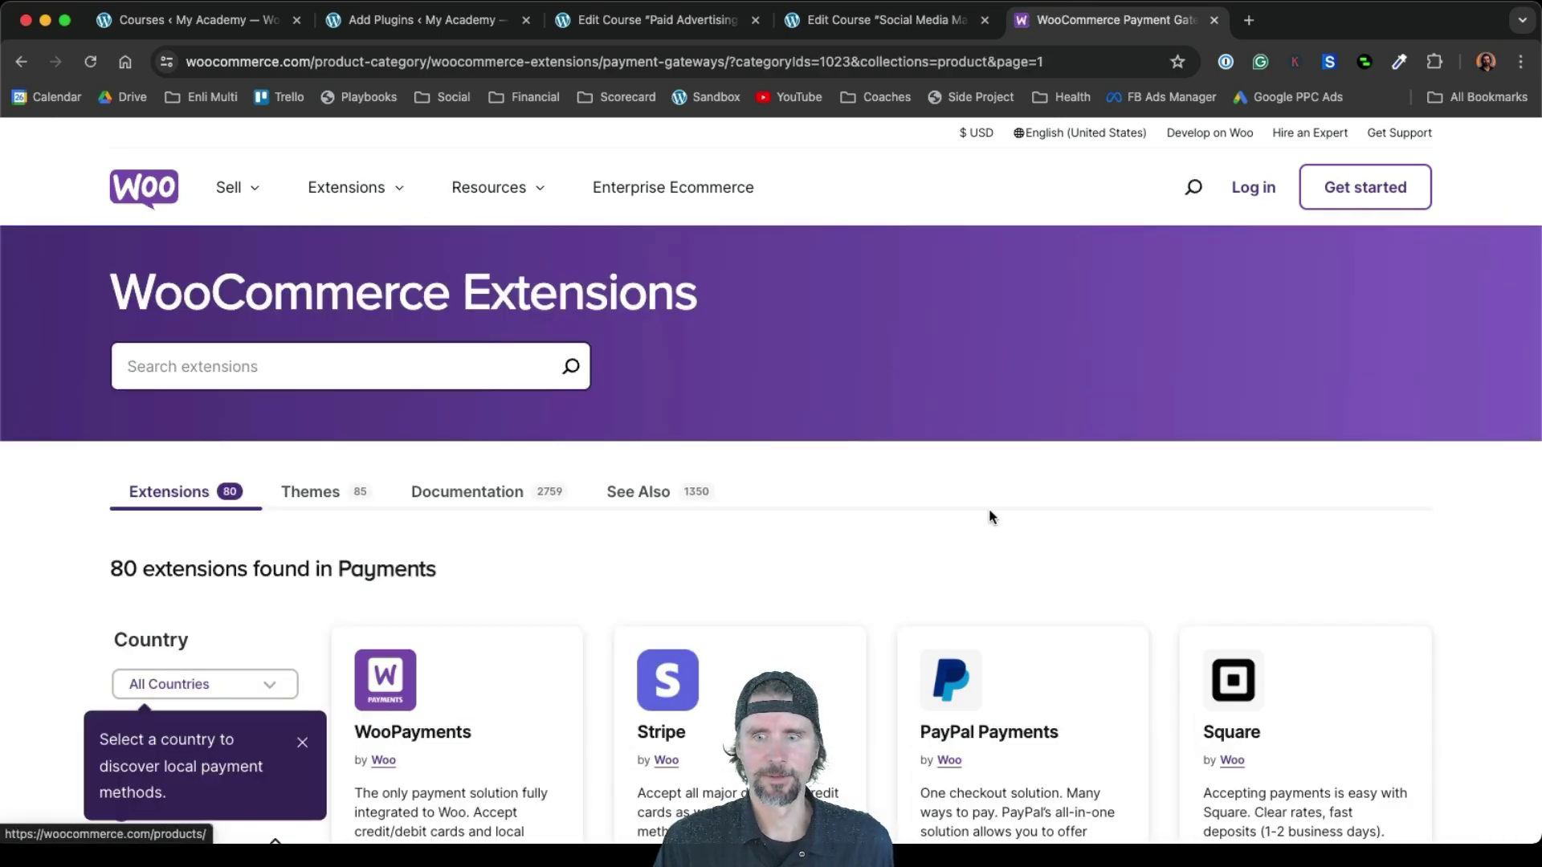
scroll(990, 516, down, 3)
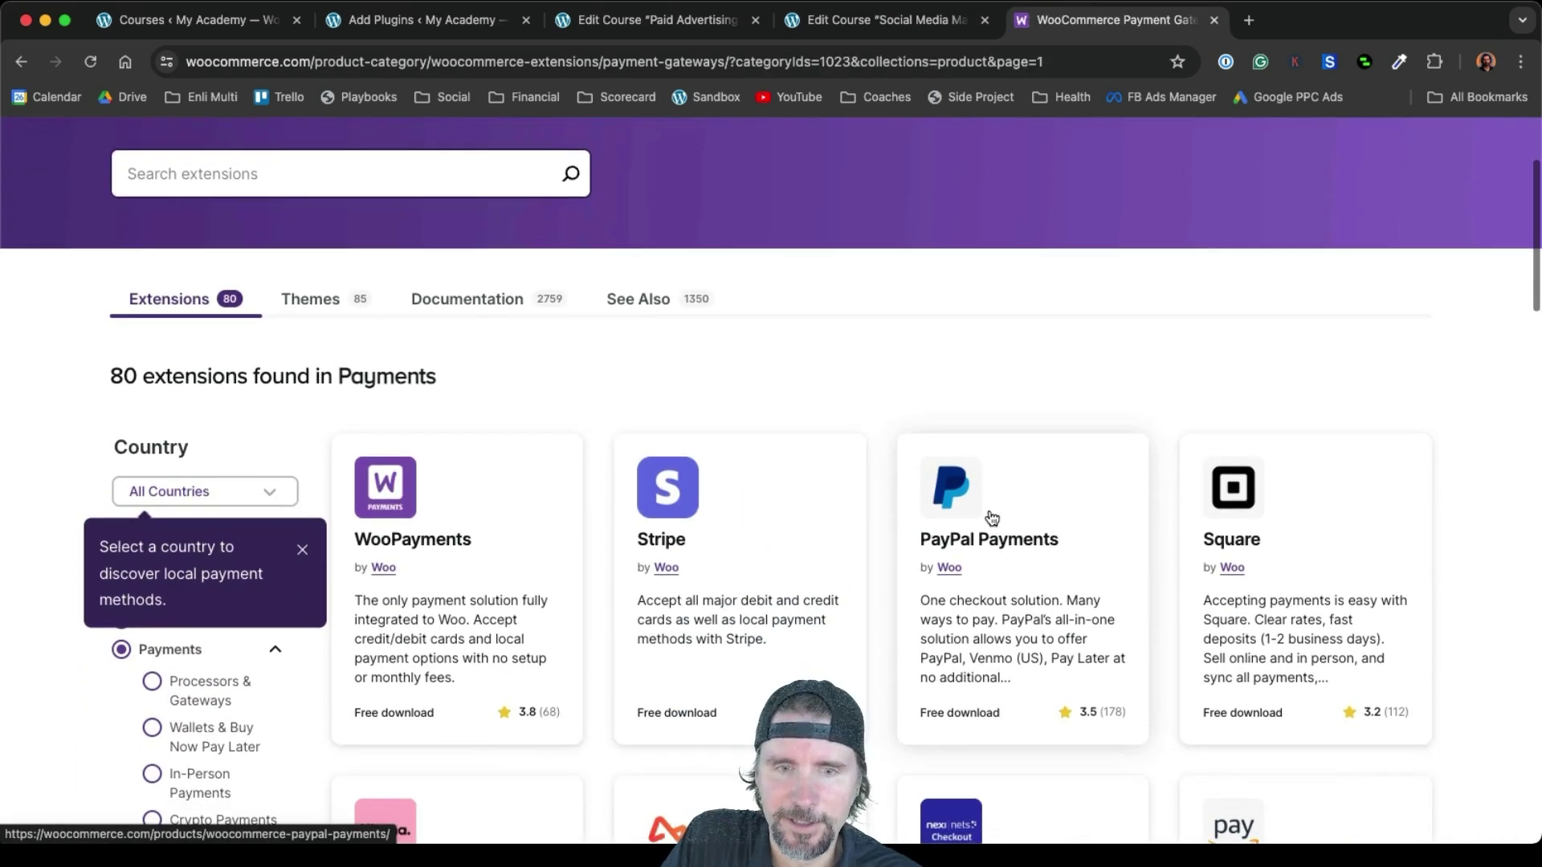
scroll(992, 517, up, 3)
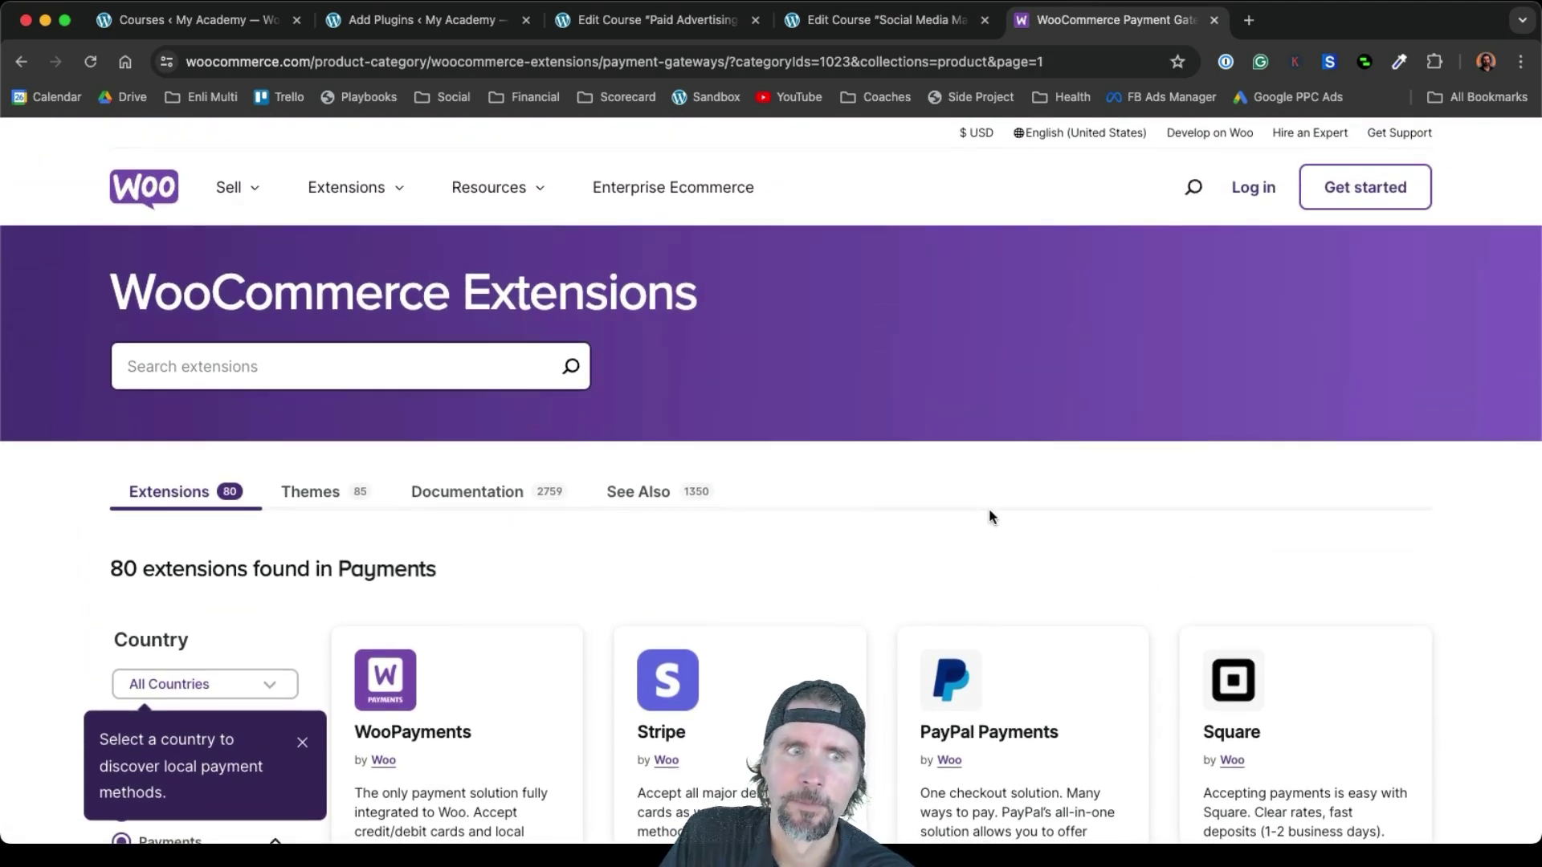
scroll(991, 516, down, 1)
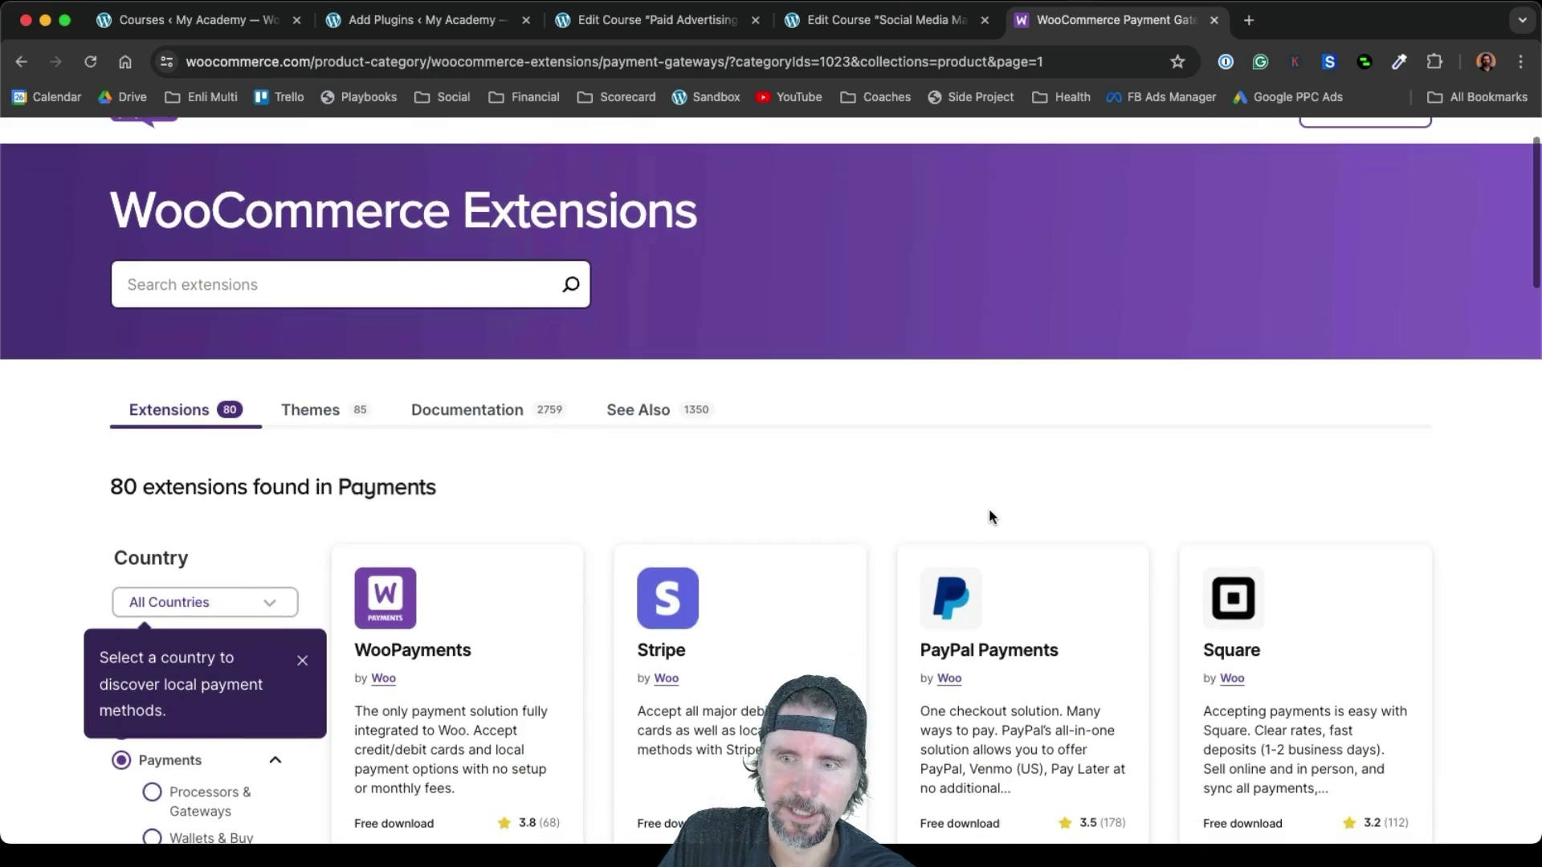
scroll(990, 516, up, 2)
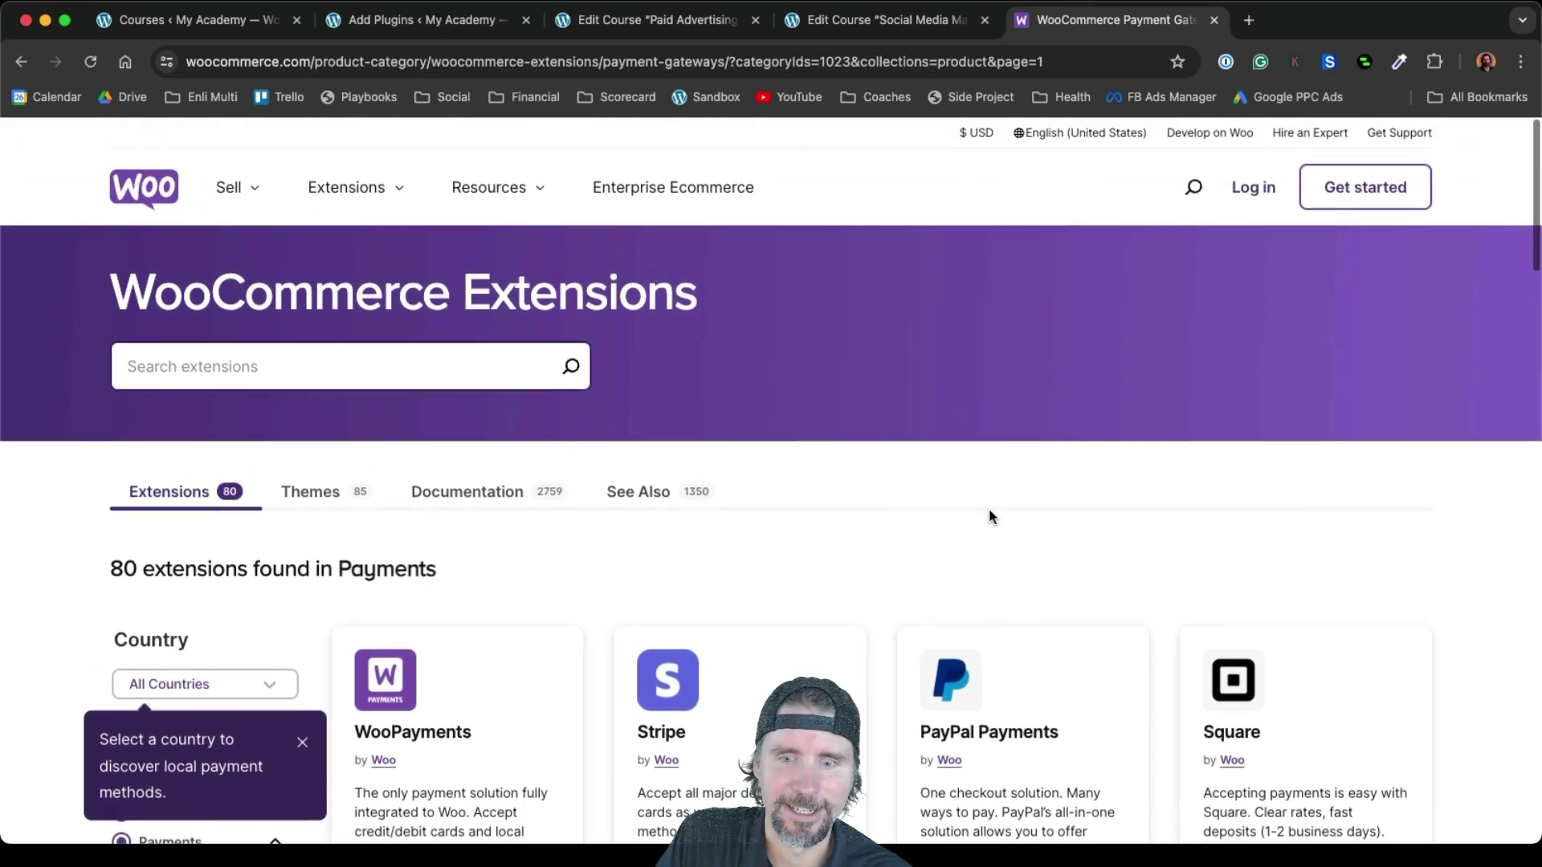
scroll(990, 516, down, 2)
scroll(989, 512, down, 8)
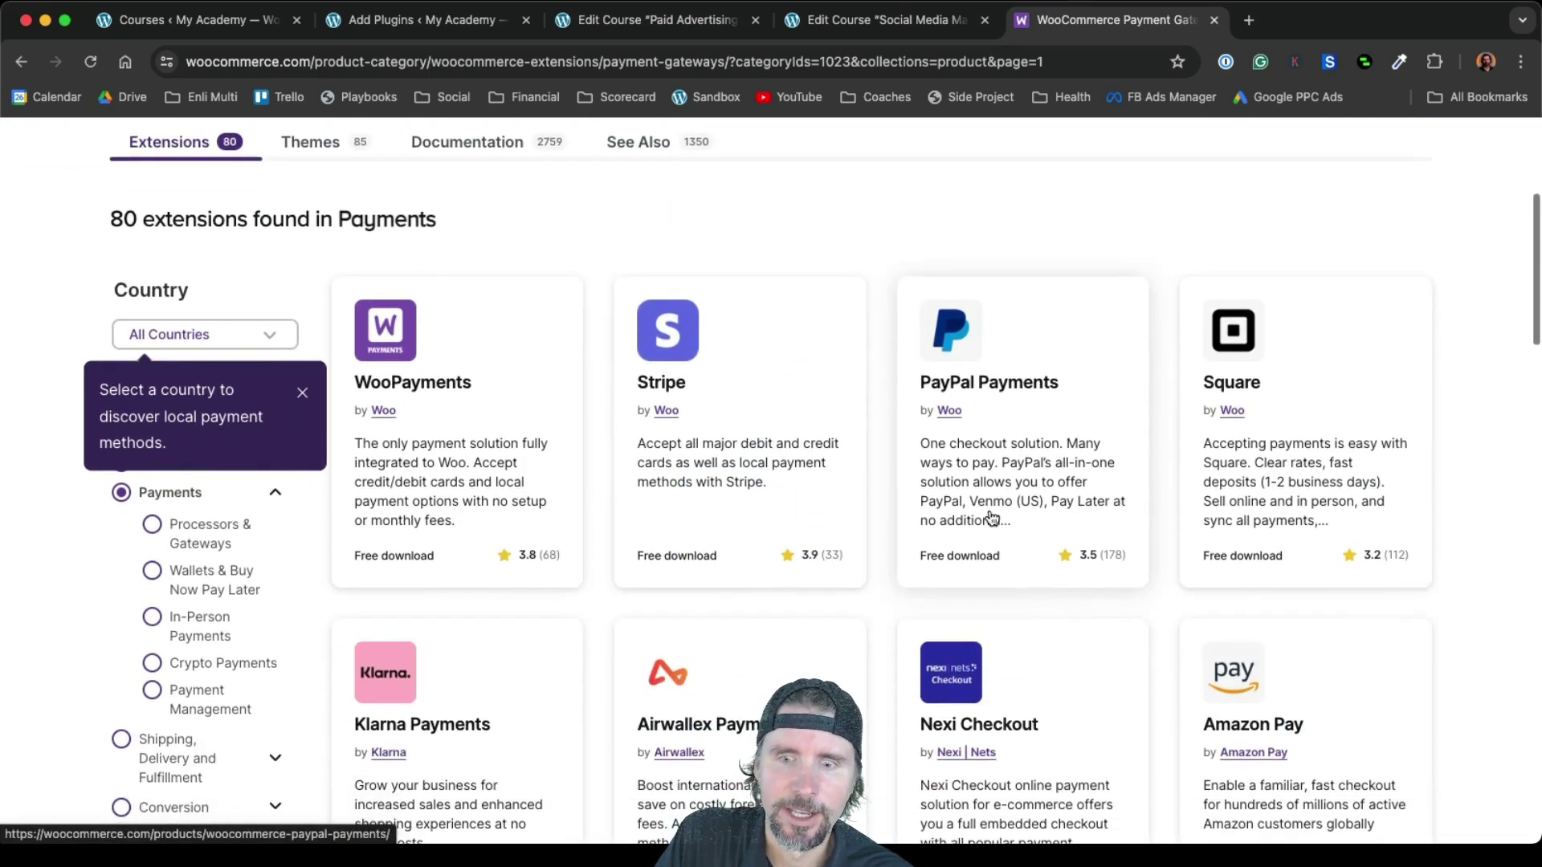
scroll(992, 517, down, 6)
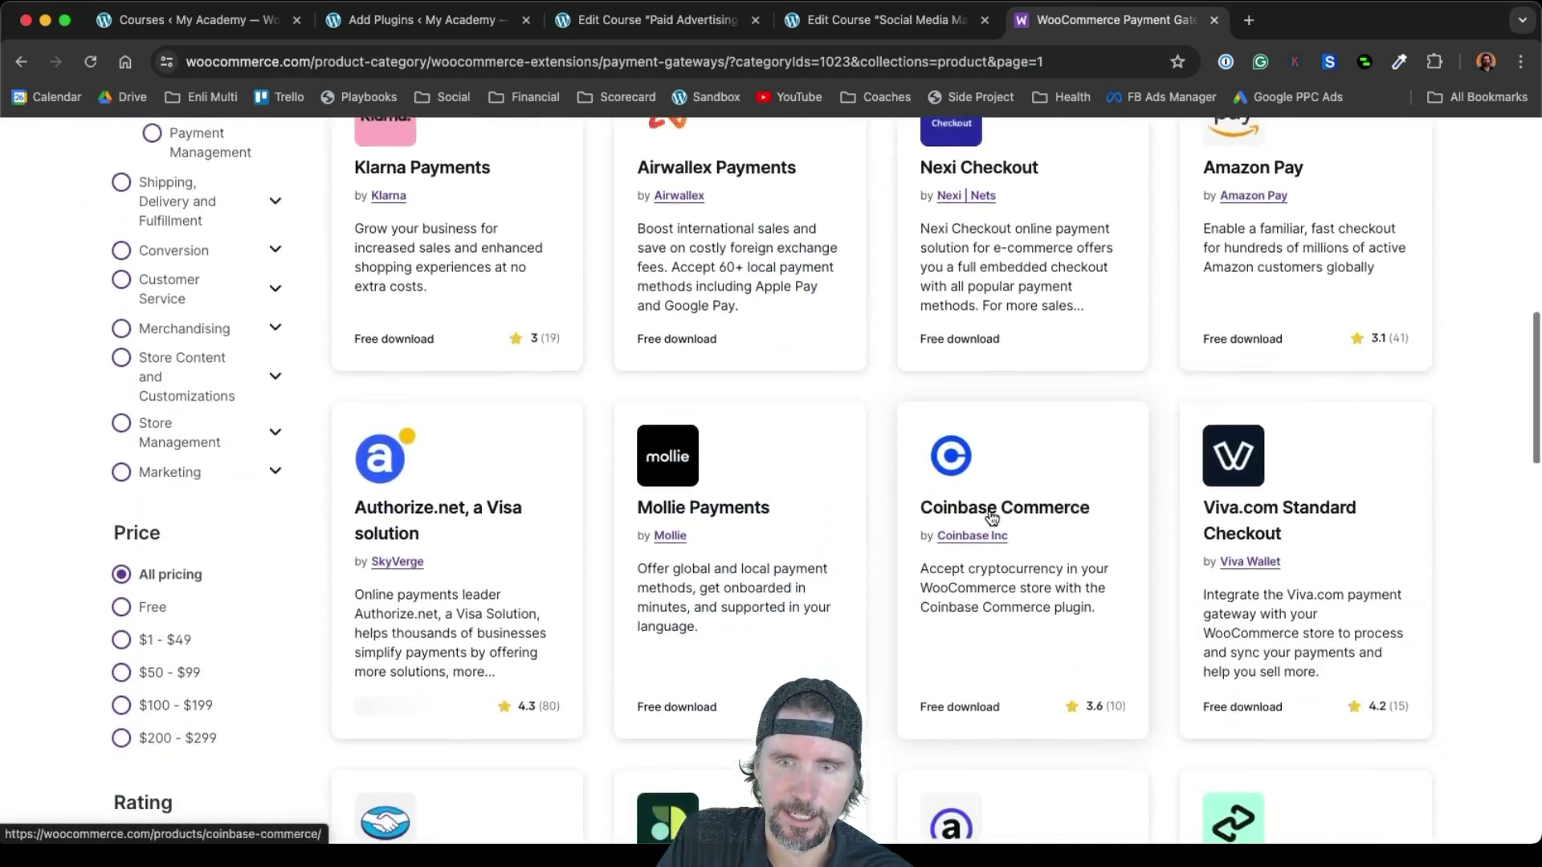
scroll(993, 494, down, 10)
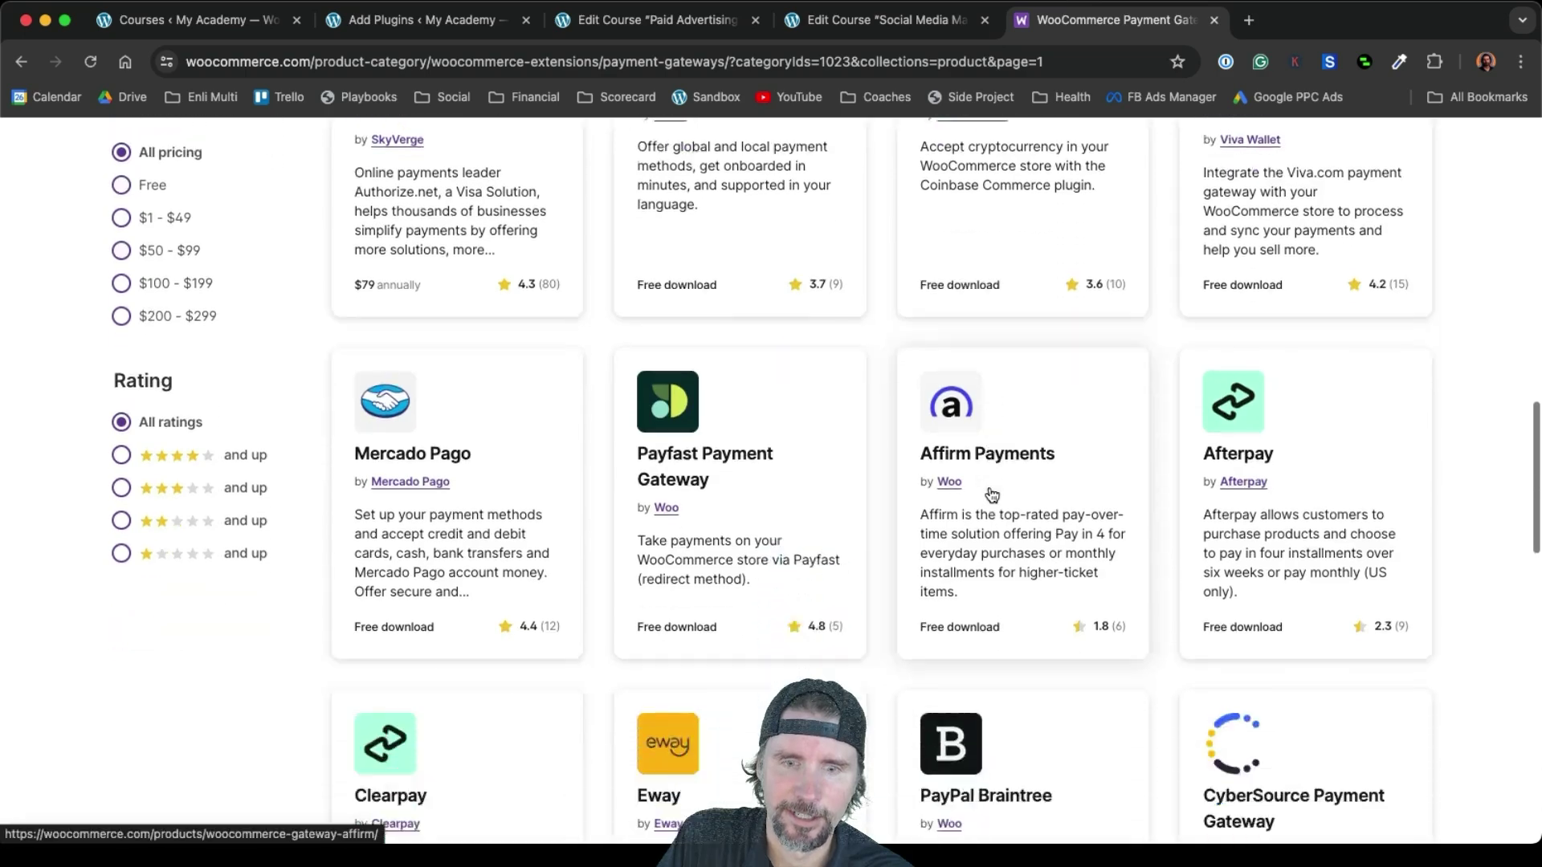
scroll(993, 494, down, 3)
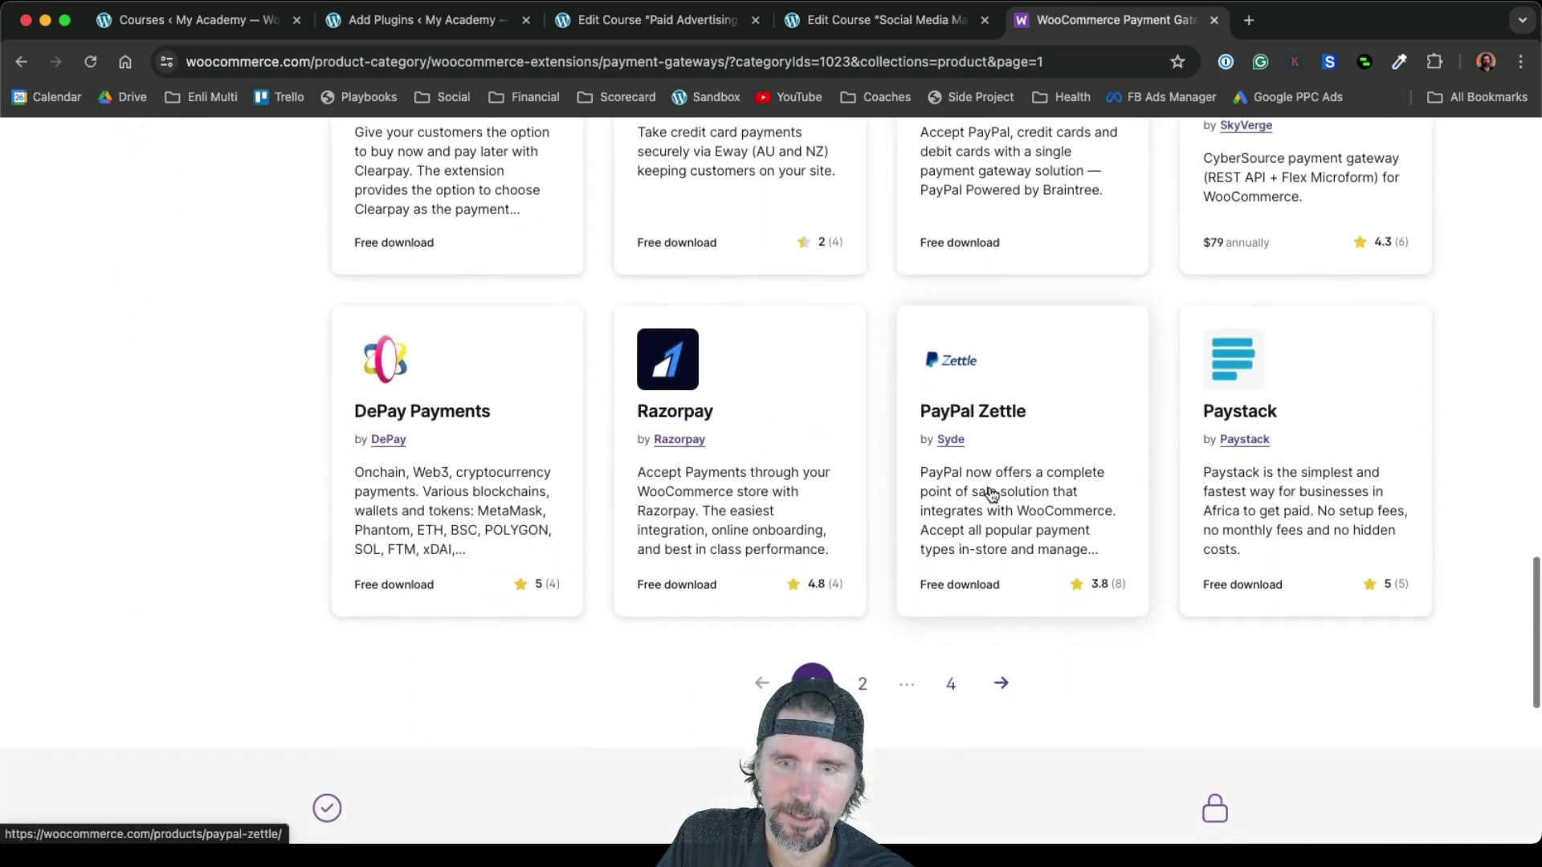
scroll(992, 495, up, 20)
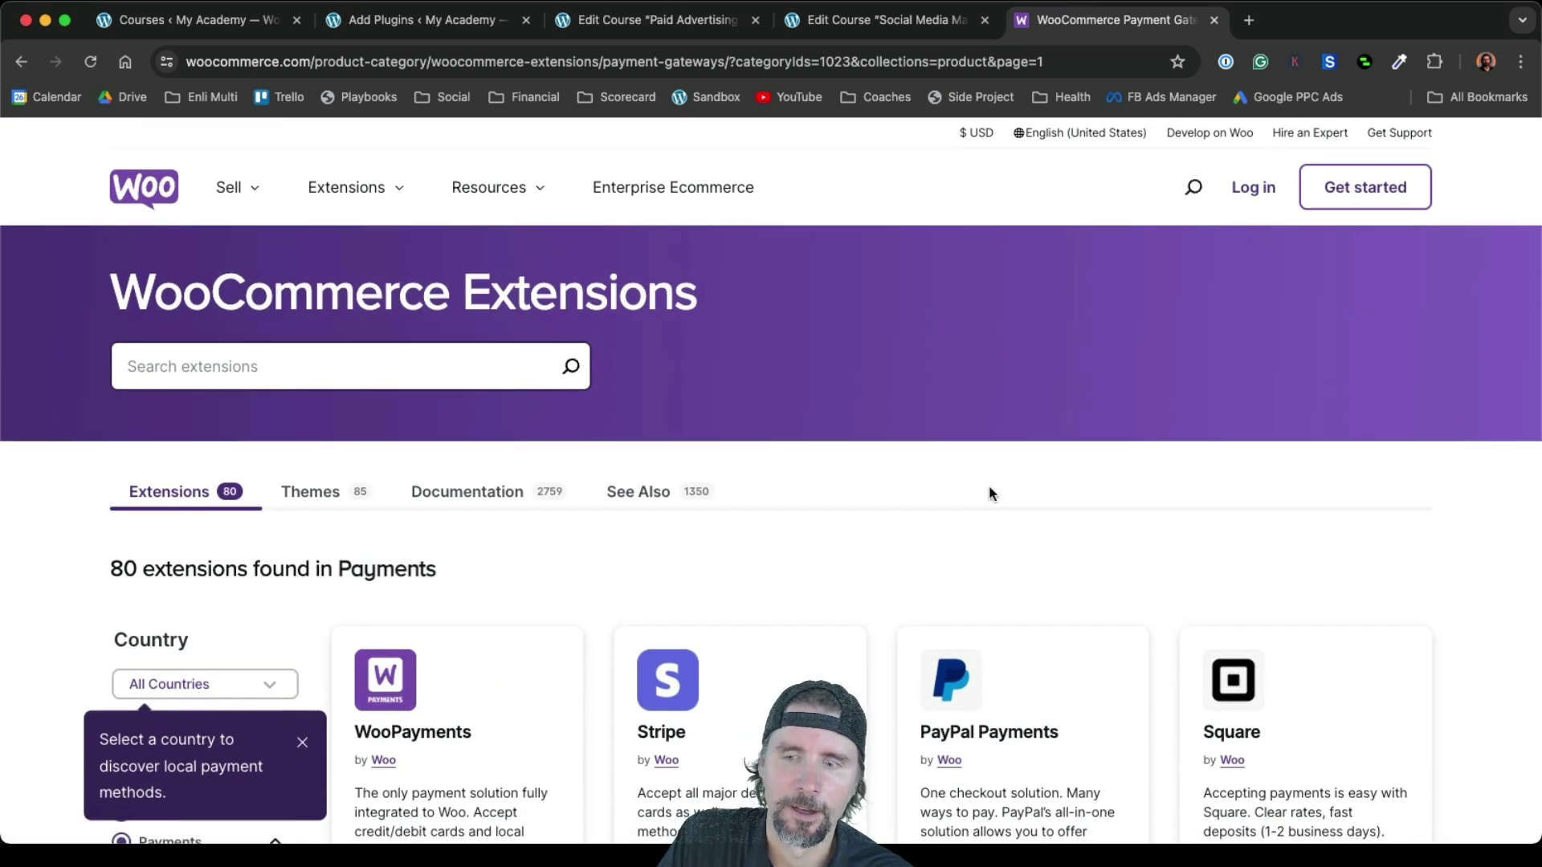
scroll(990, 485, down, 5)
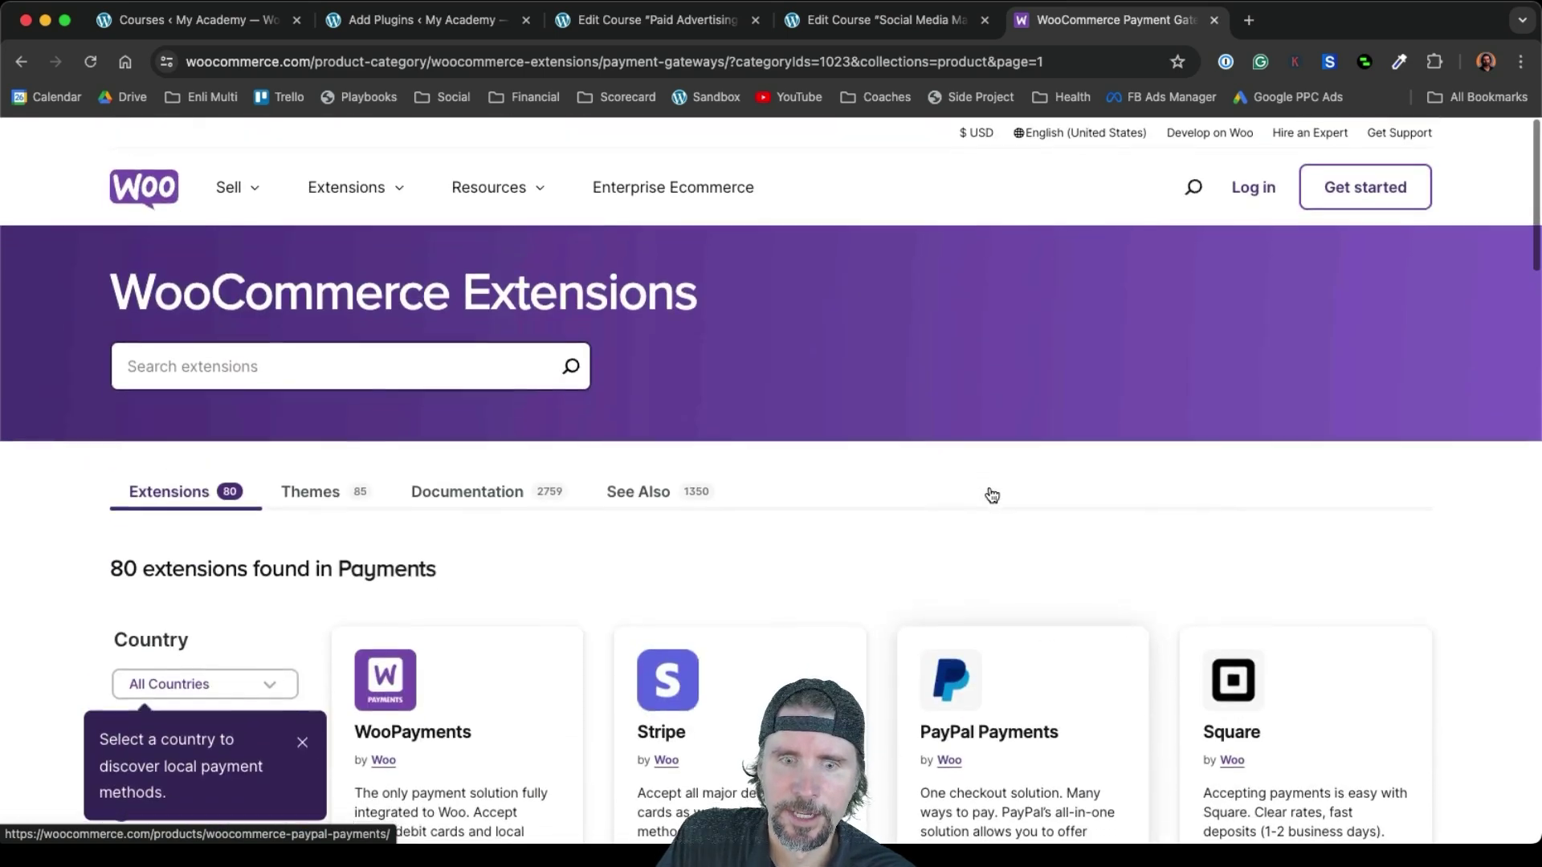
scroll(992, 494, down, 3)
scroll(992, 495, down, 3)
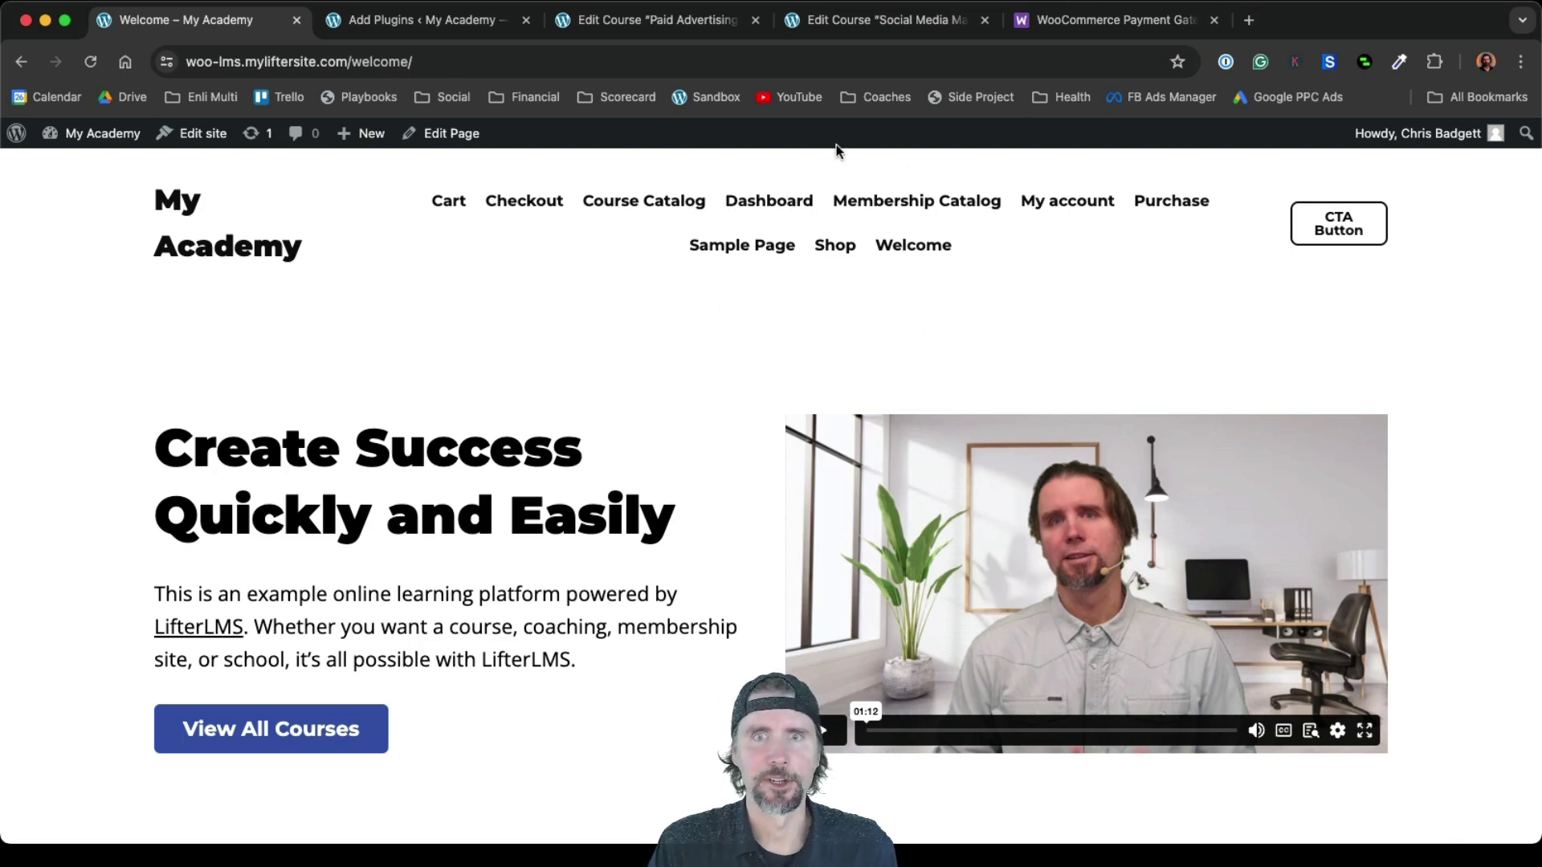
Open the 'Page: Welcome' template in the Site Editor
mouse_move(113, 141)
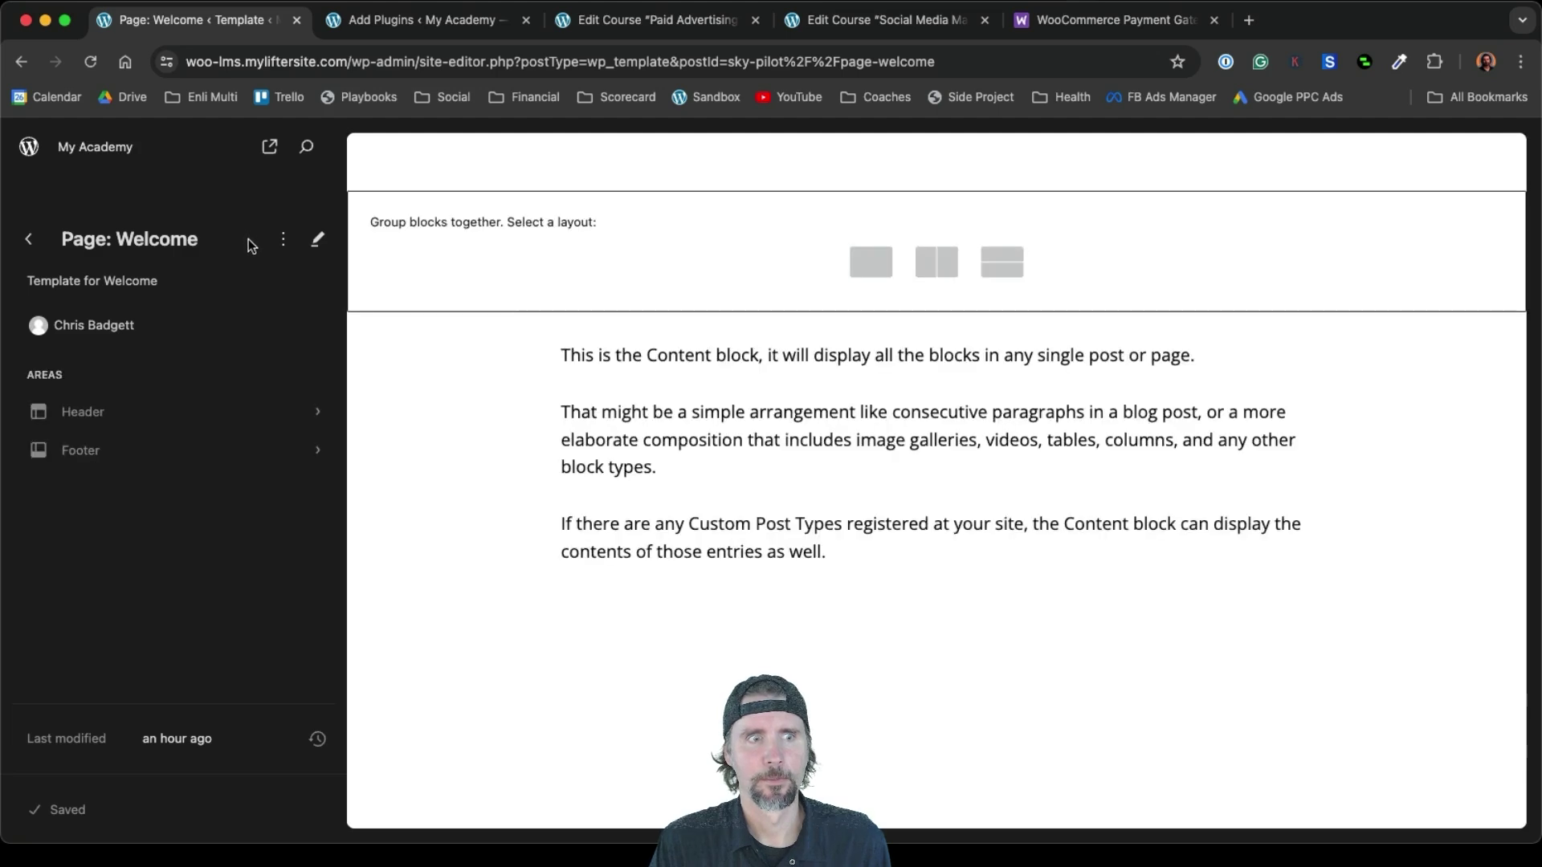
Edit the Header's Navigation block, expand its ten-page Page List, and bring up the Edit Page List prompt
click(164, 414)
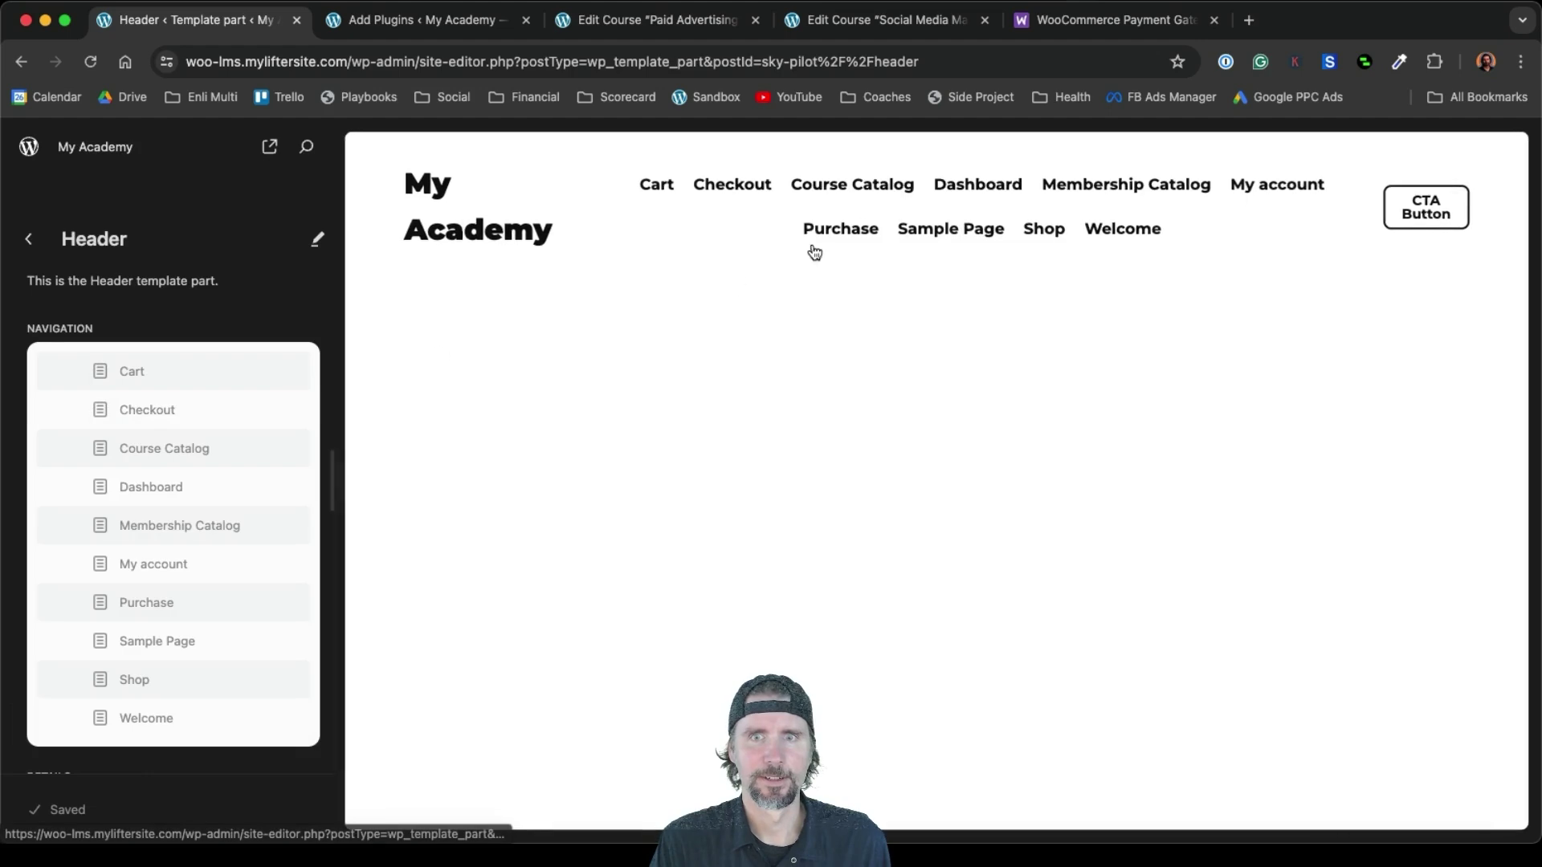
click(906, 211)
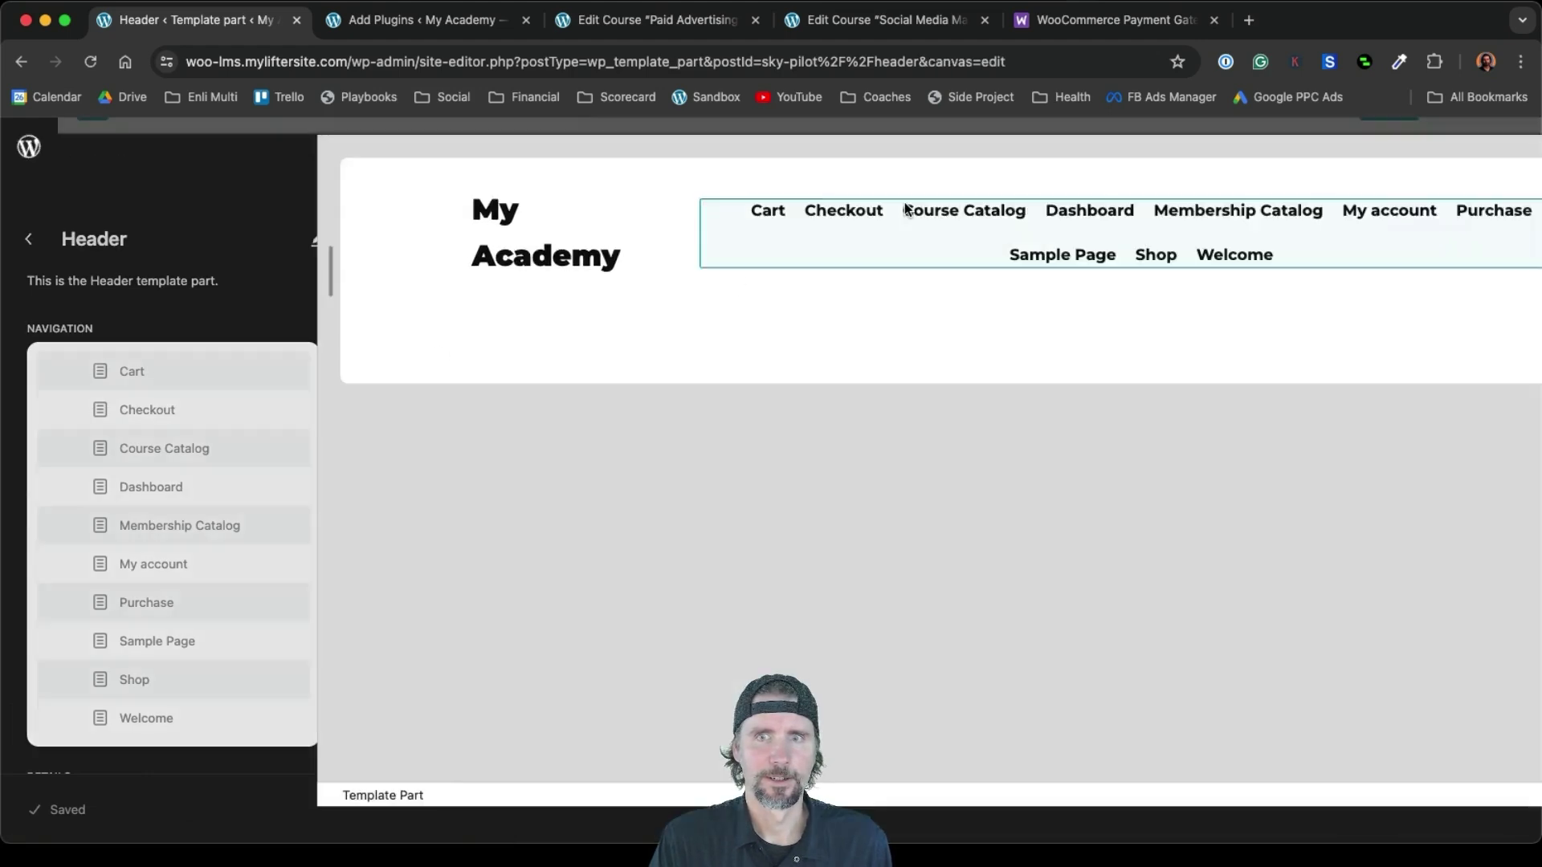
click(763, 278)
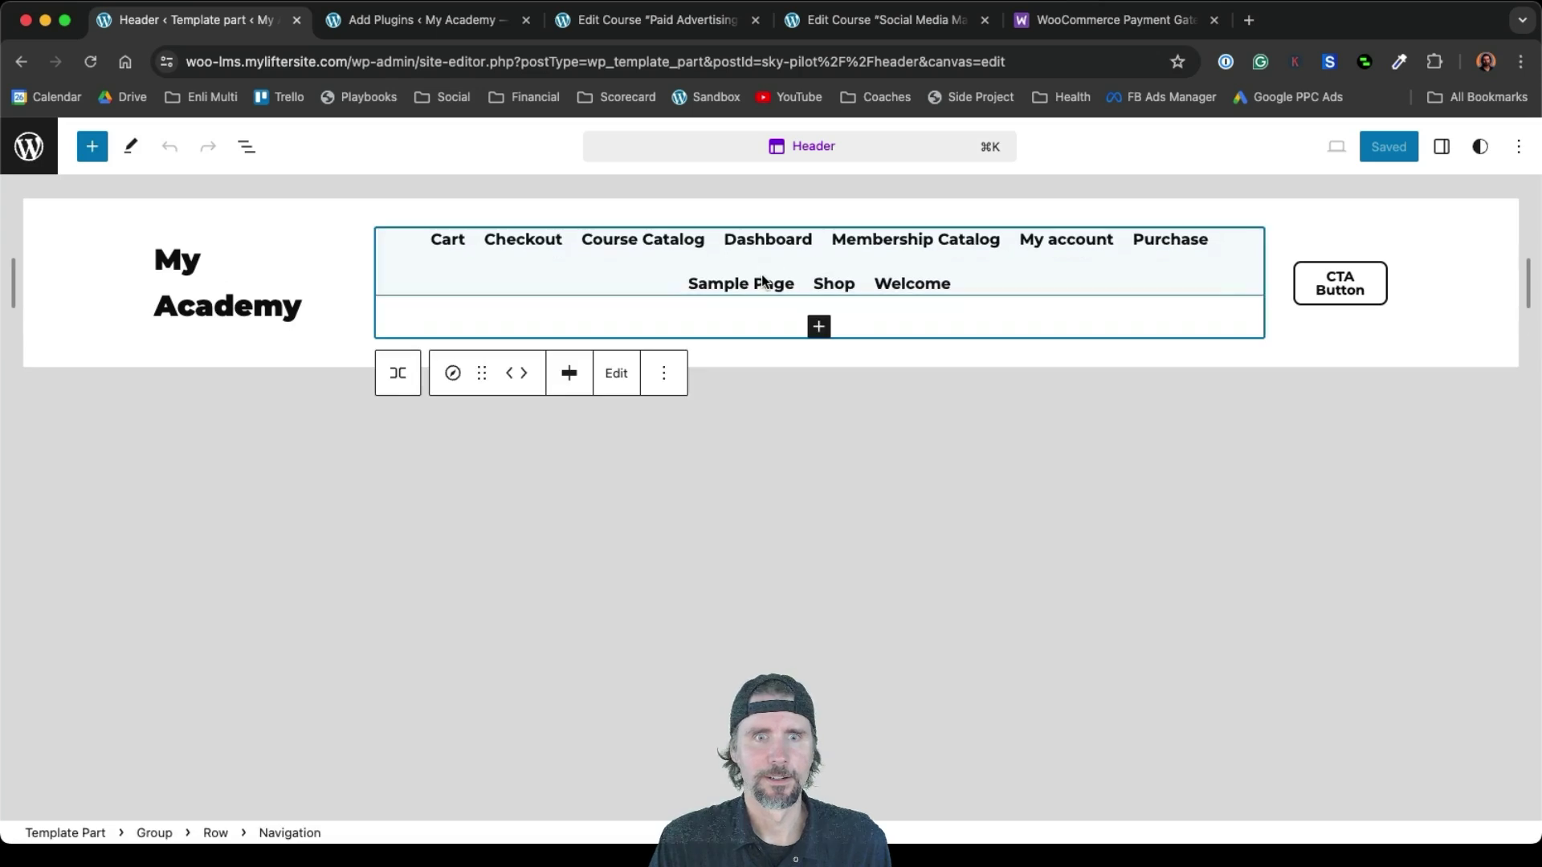
click(246, 150)
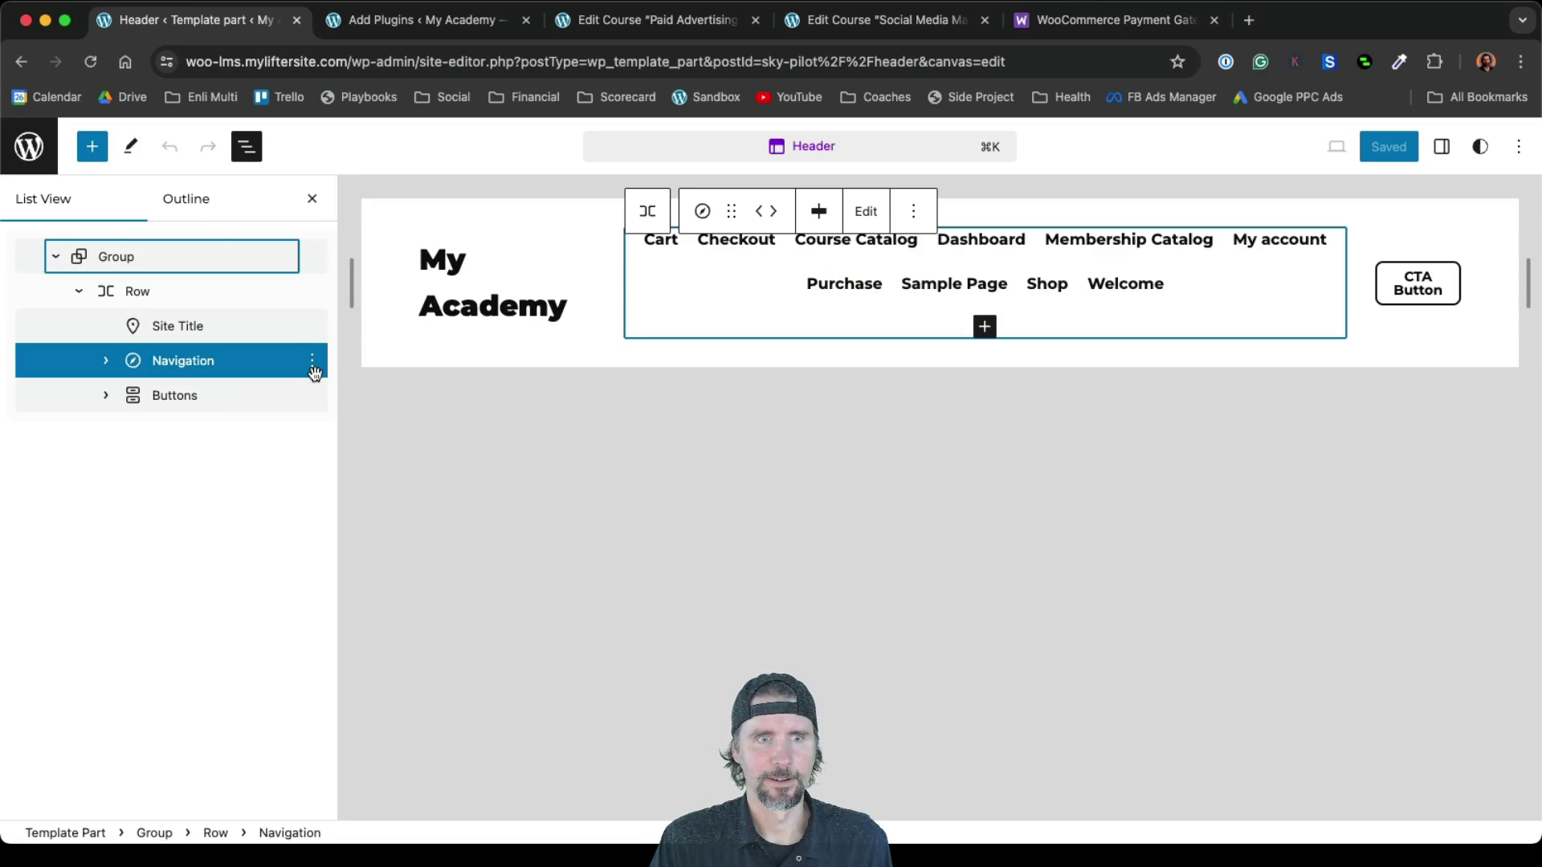
click(864, 212)
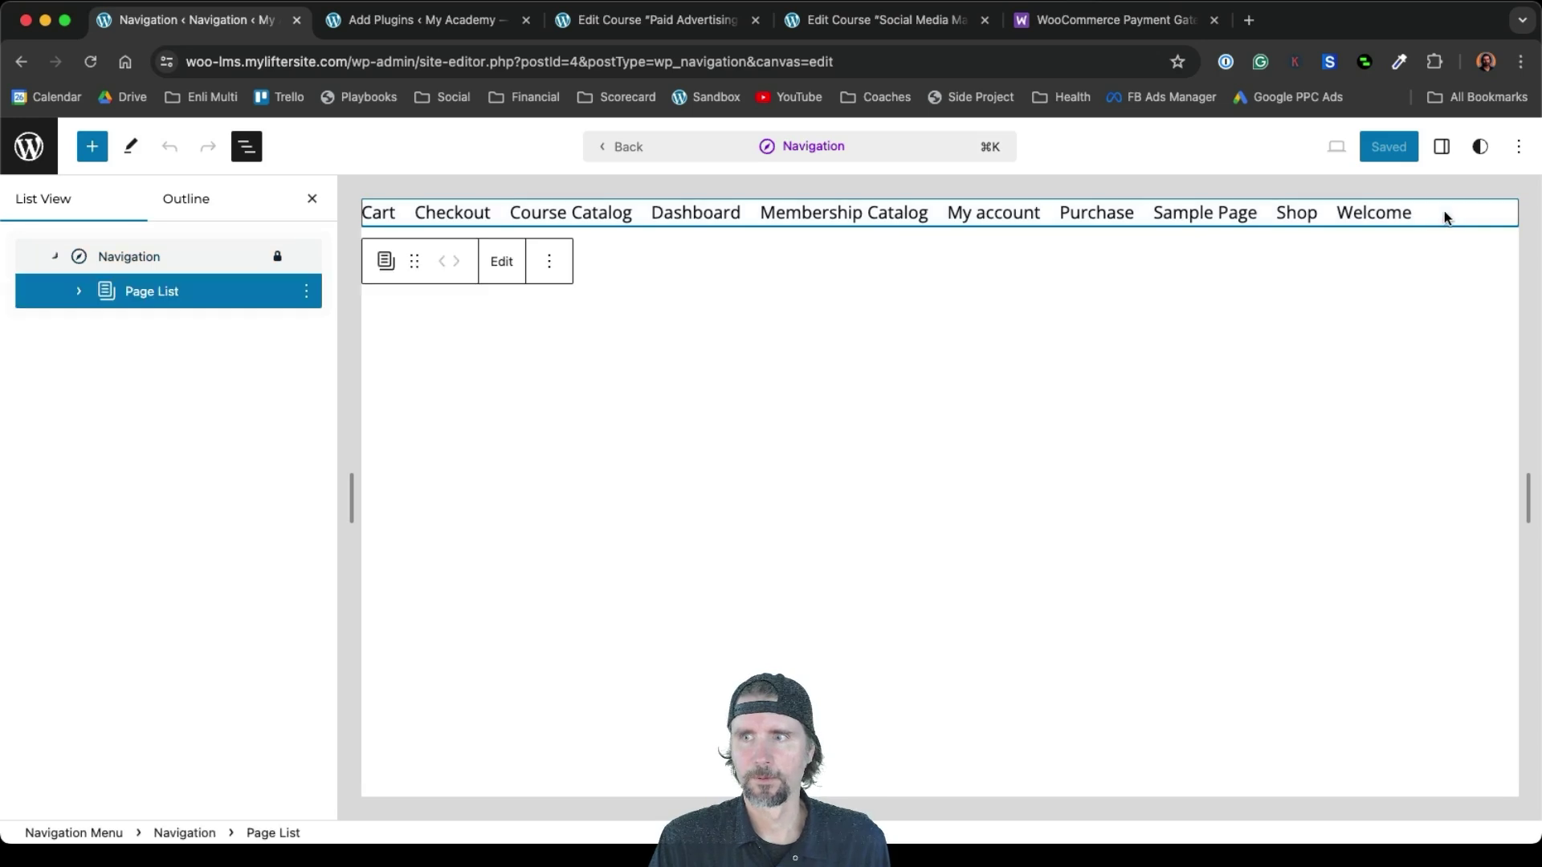
click(312, 293)
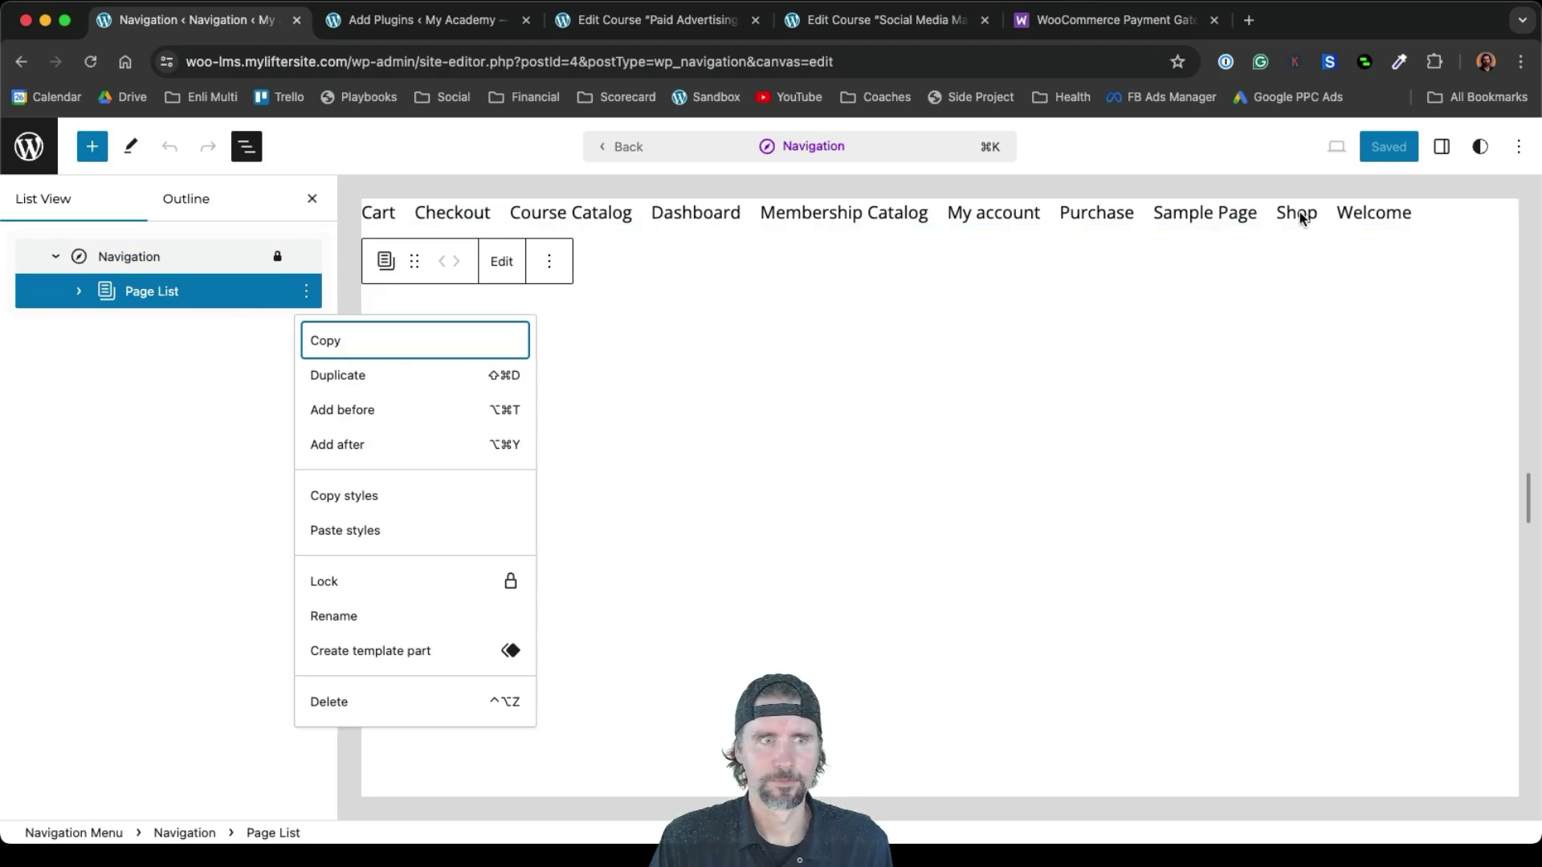
click(79, 290)
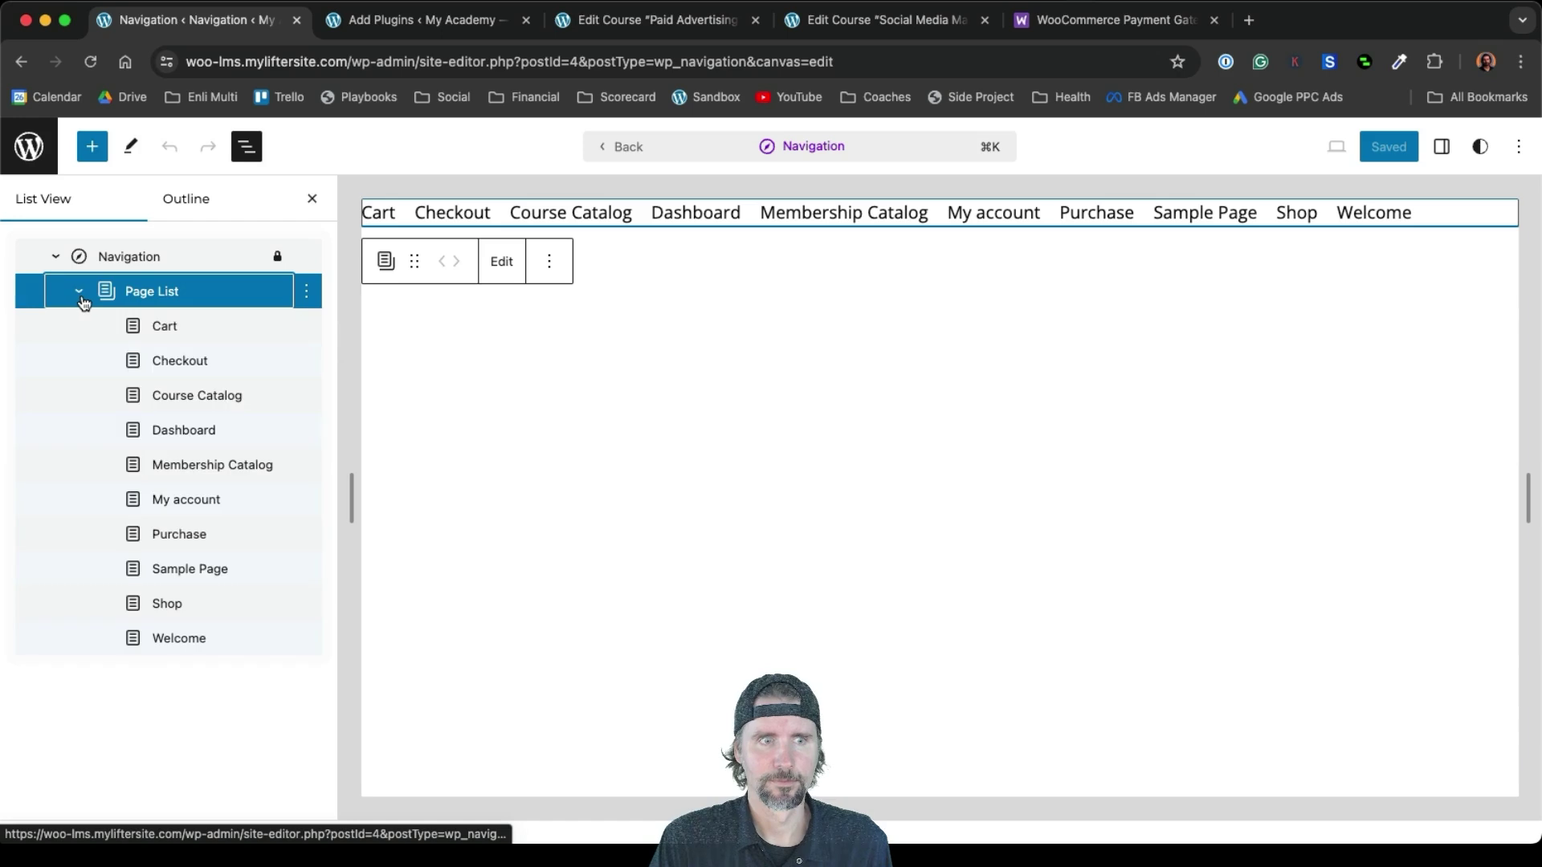
click(153, 325)
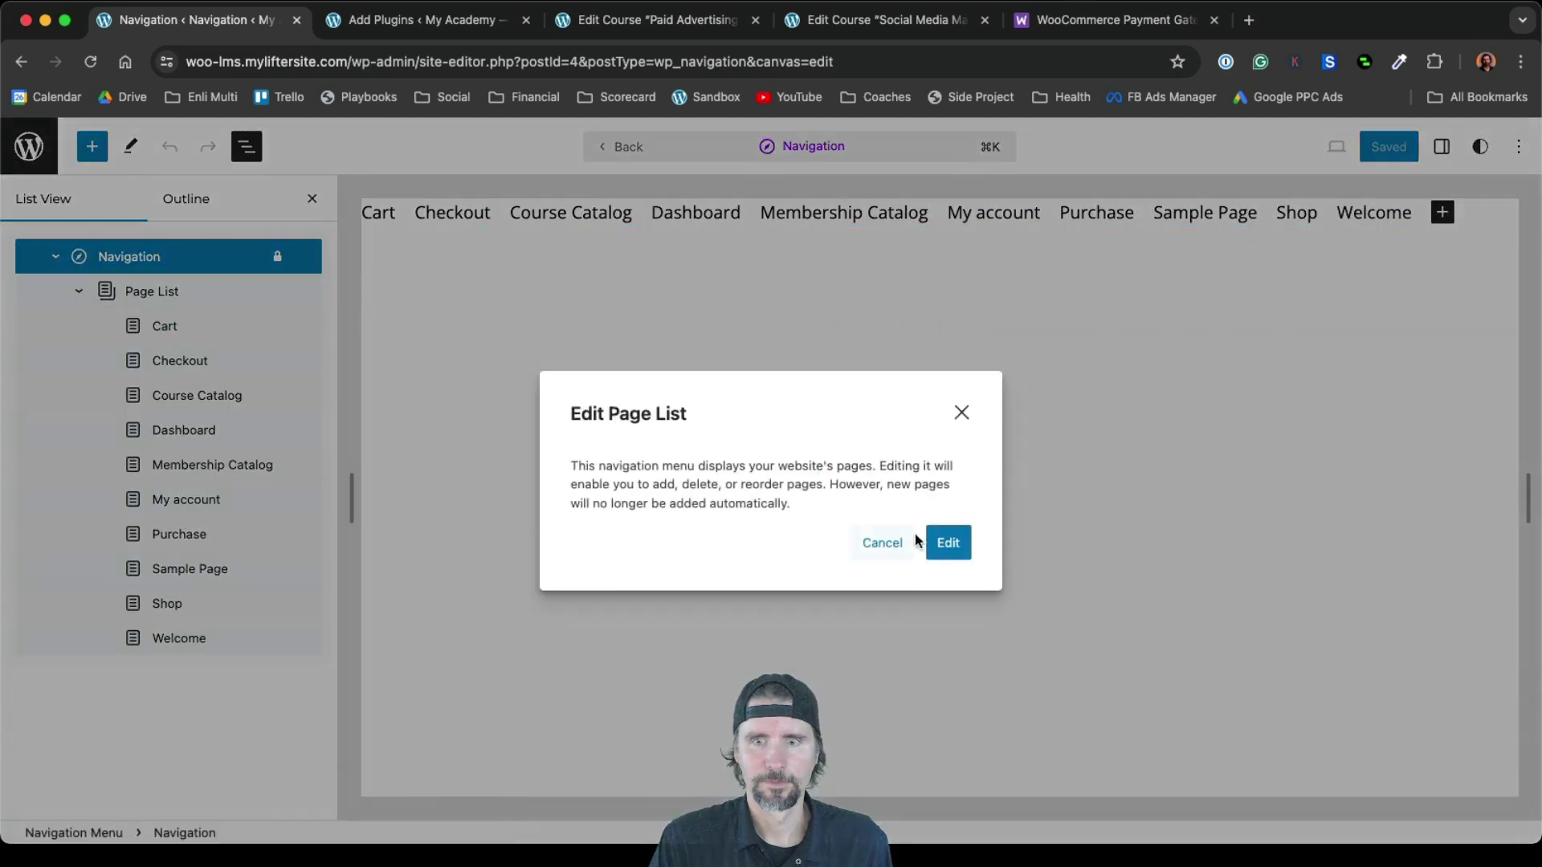
Convert the page list into separate links and delete the Shop, Sample Page and Purchase links
click(946, 542)
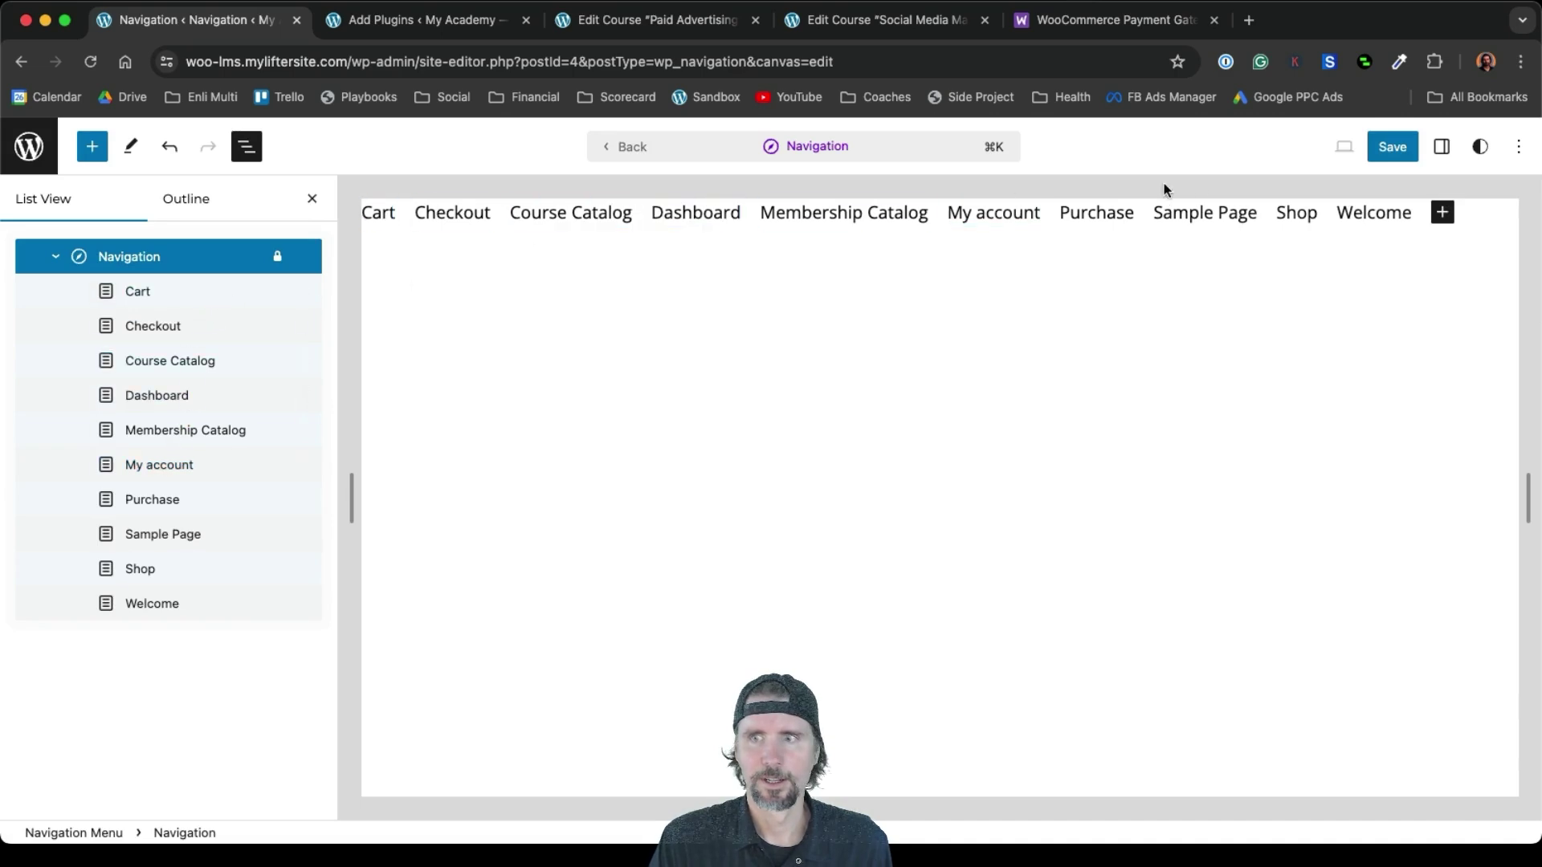
click(1365, 215)
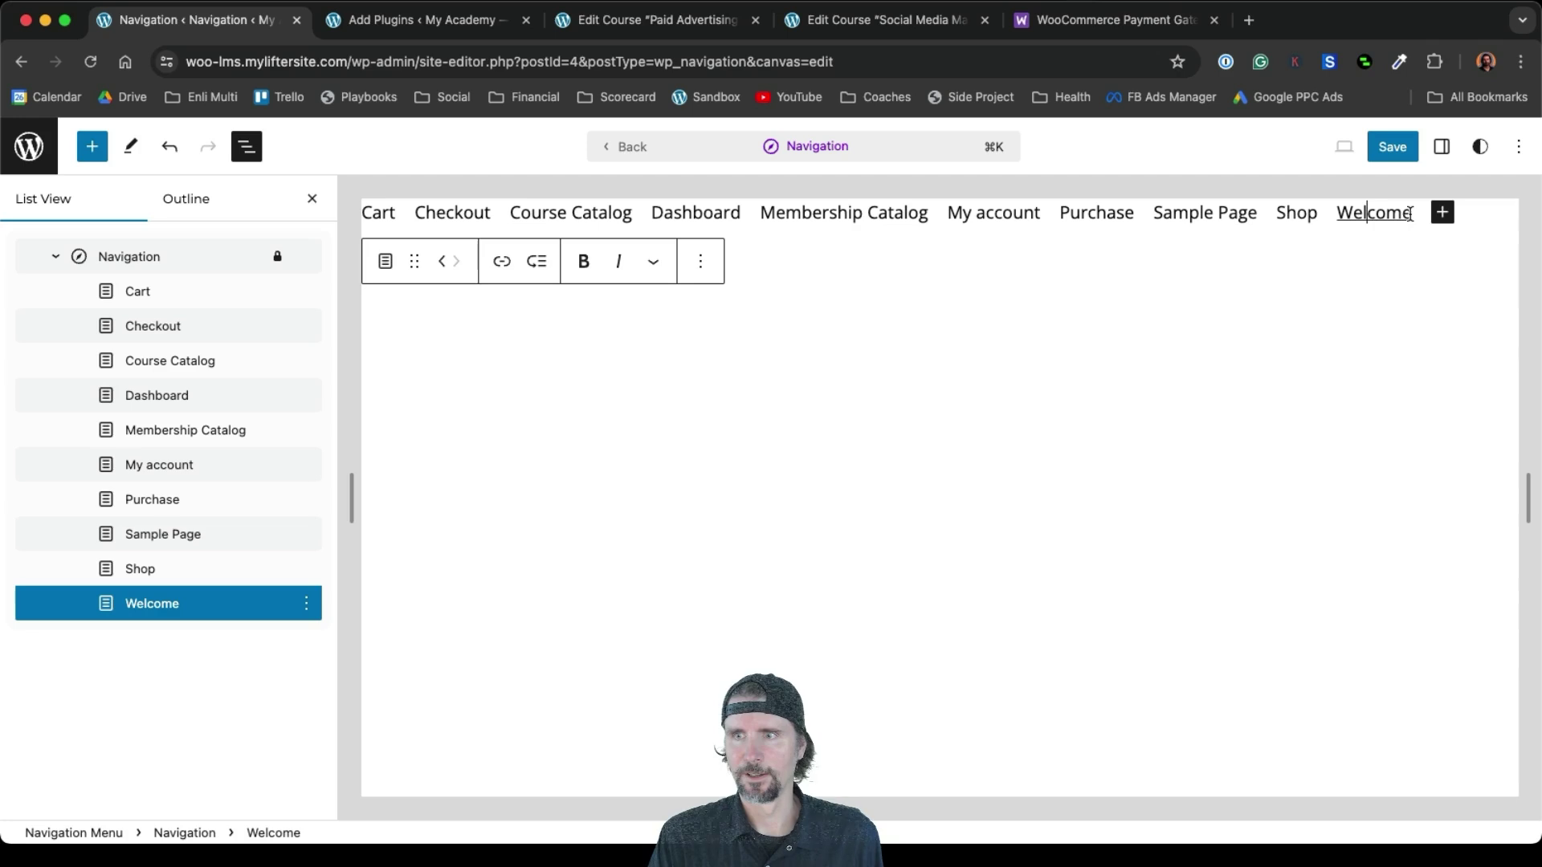
drag(1315, 217, 1266, 215)
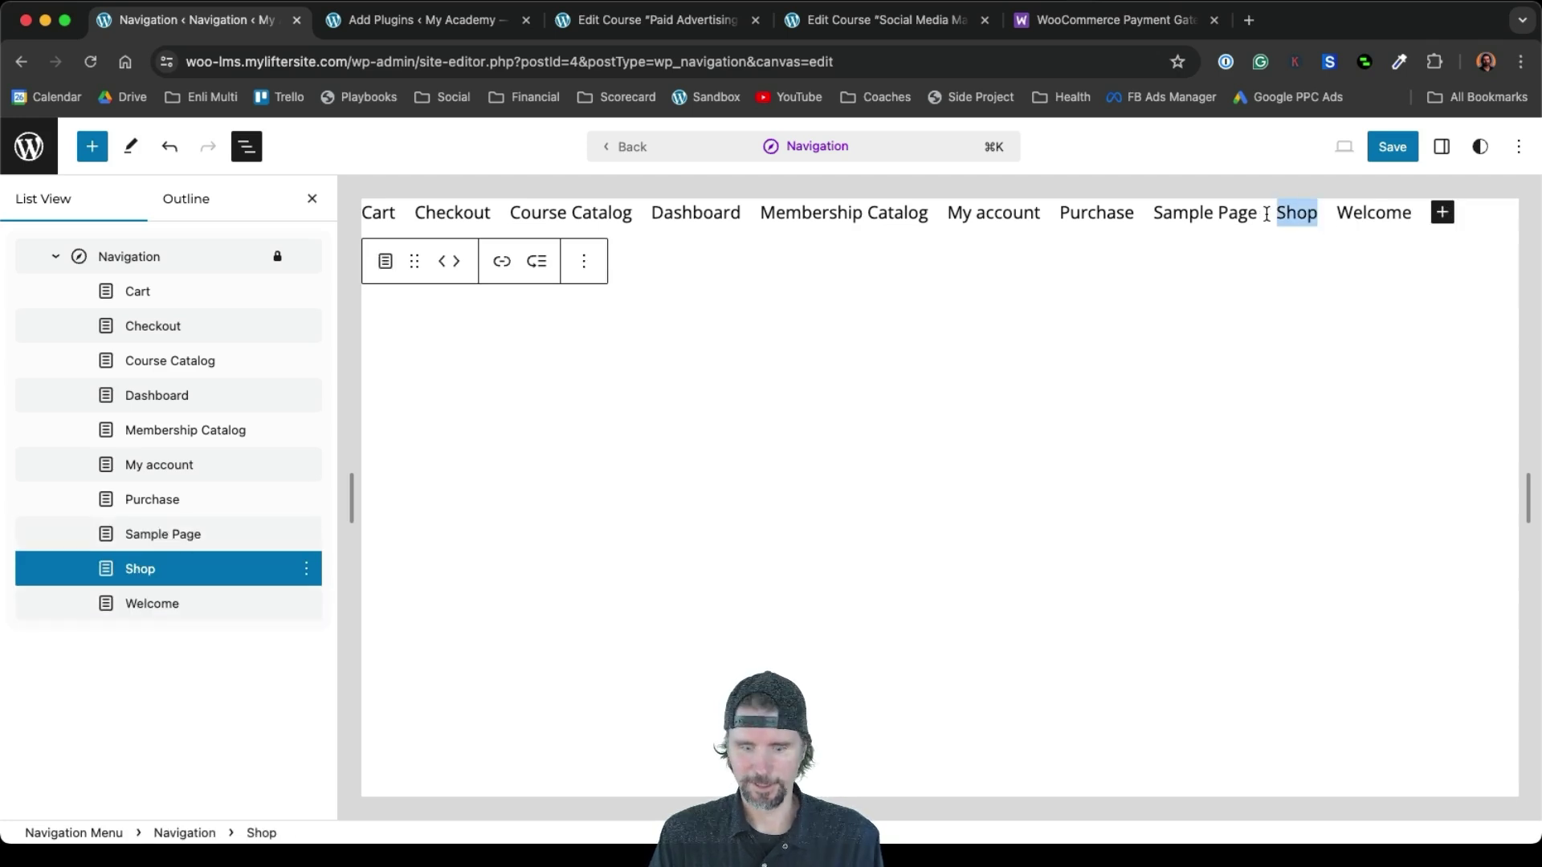
key(BackSpace)
key(BackSpace)
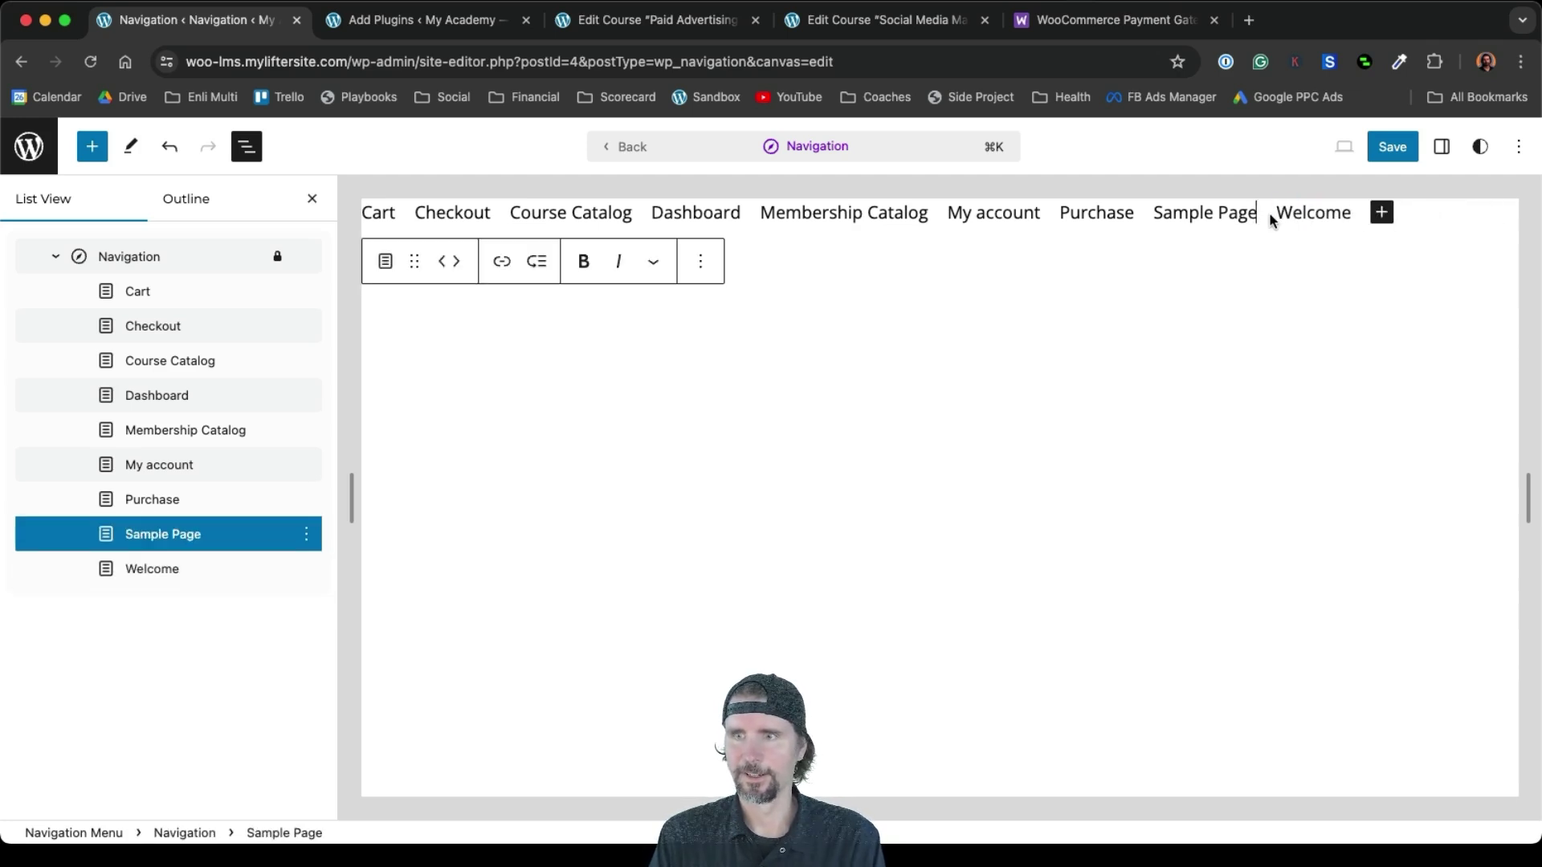
key(BackSpace)
key(BackSpace)
key(BackSpace)
key(BackSpace)
key(BackSpace)
key(BackSpace)
key(BackSpace)
key(BackSpace)
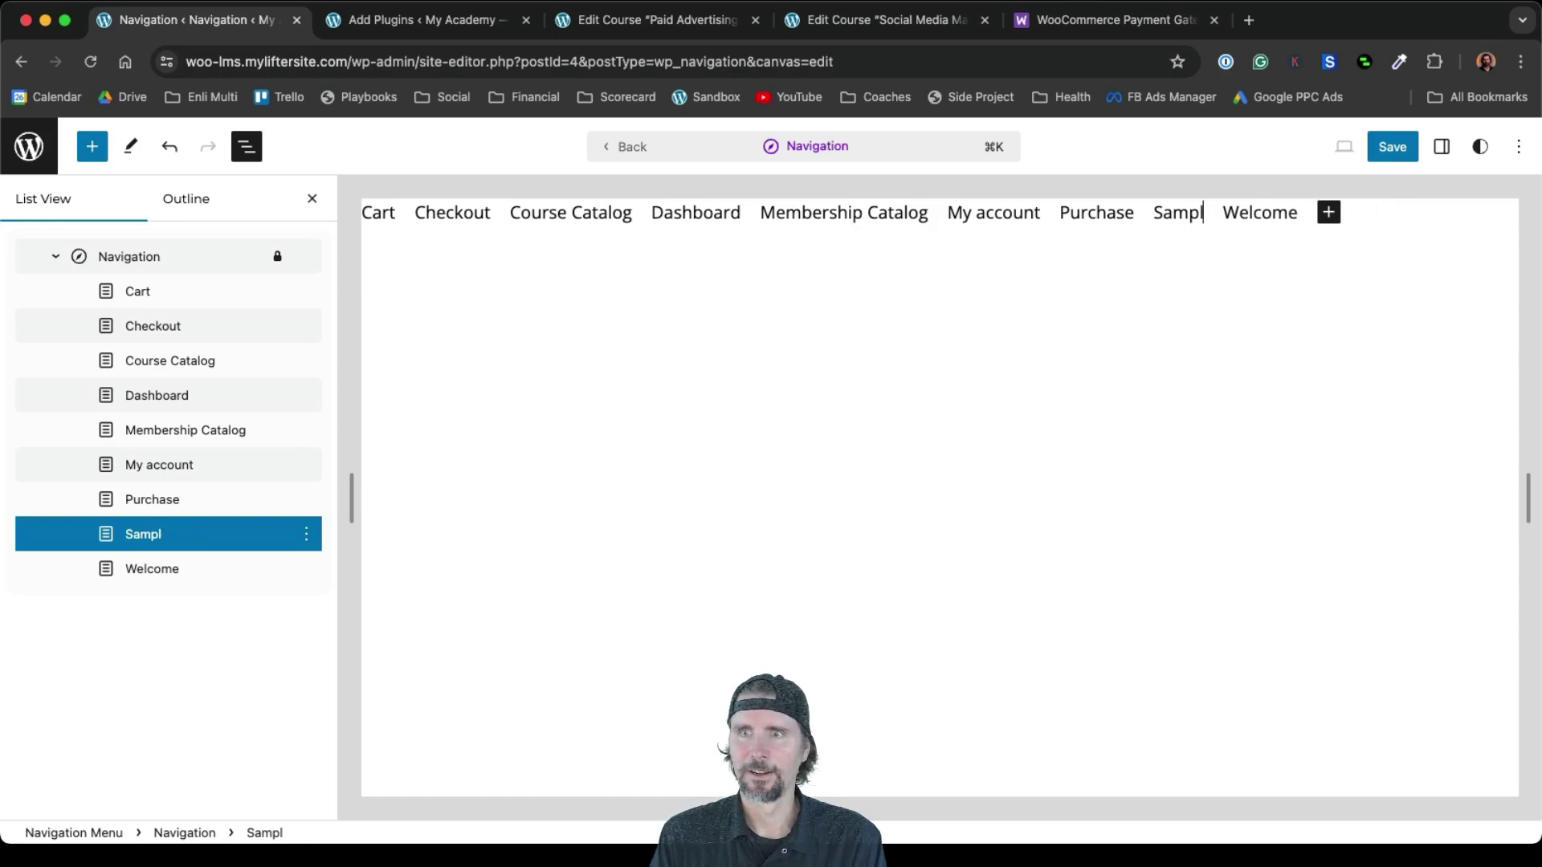
key(BackSpace)
key(BackSpace)
key(BackSpace)
key(BackSpace)
key(BackSpace)
key(BackSpace)
key(BackSpace)
key(BackSpace)
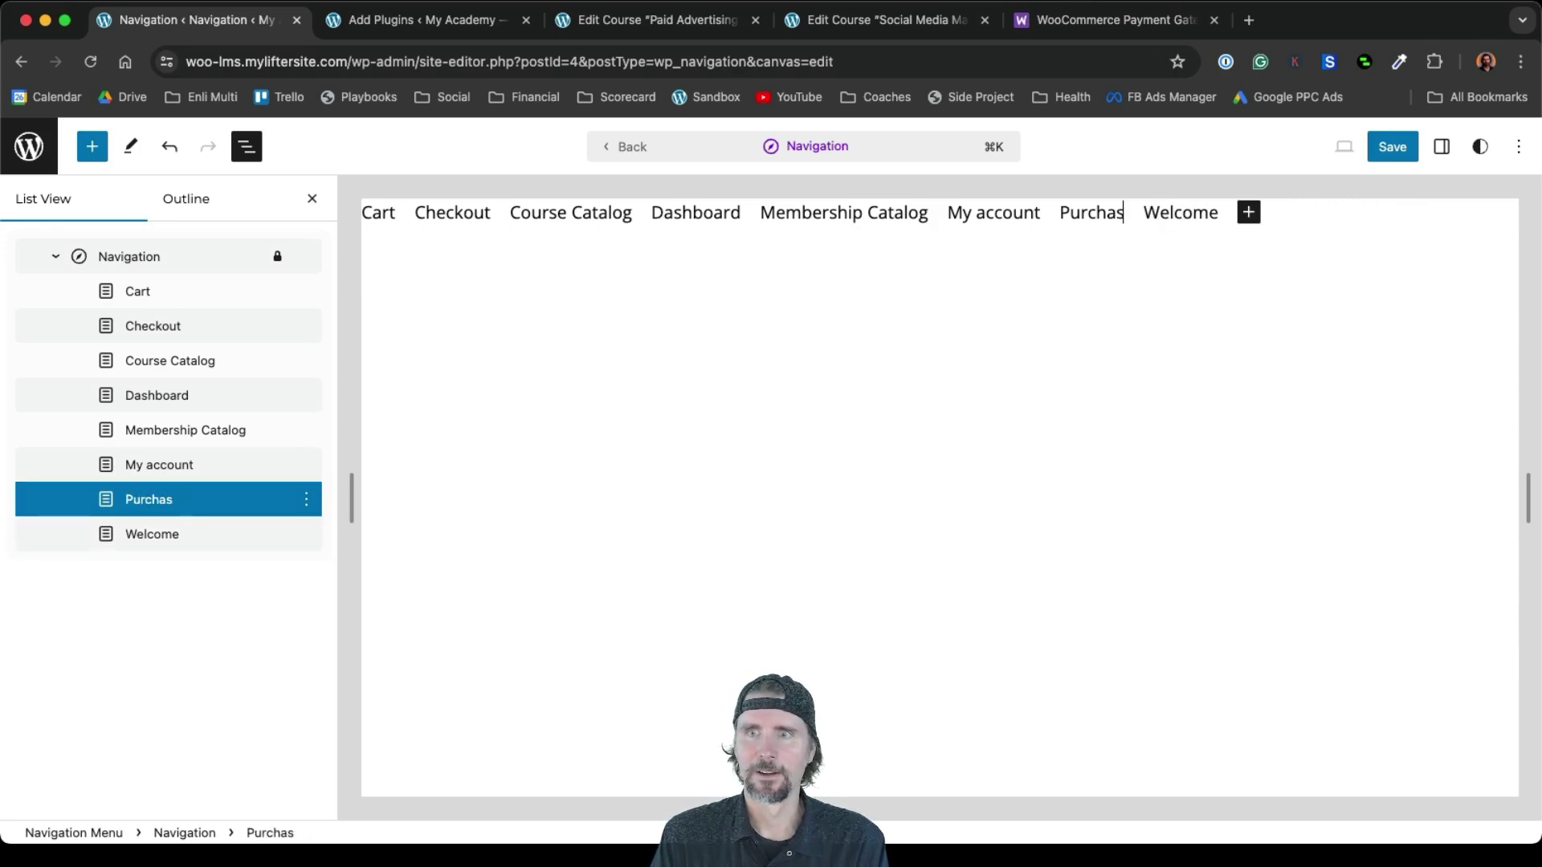
key(BackSpace)
key(BackSpace)
key(BackSpace)
key(BackSpace)
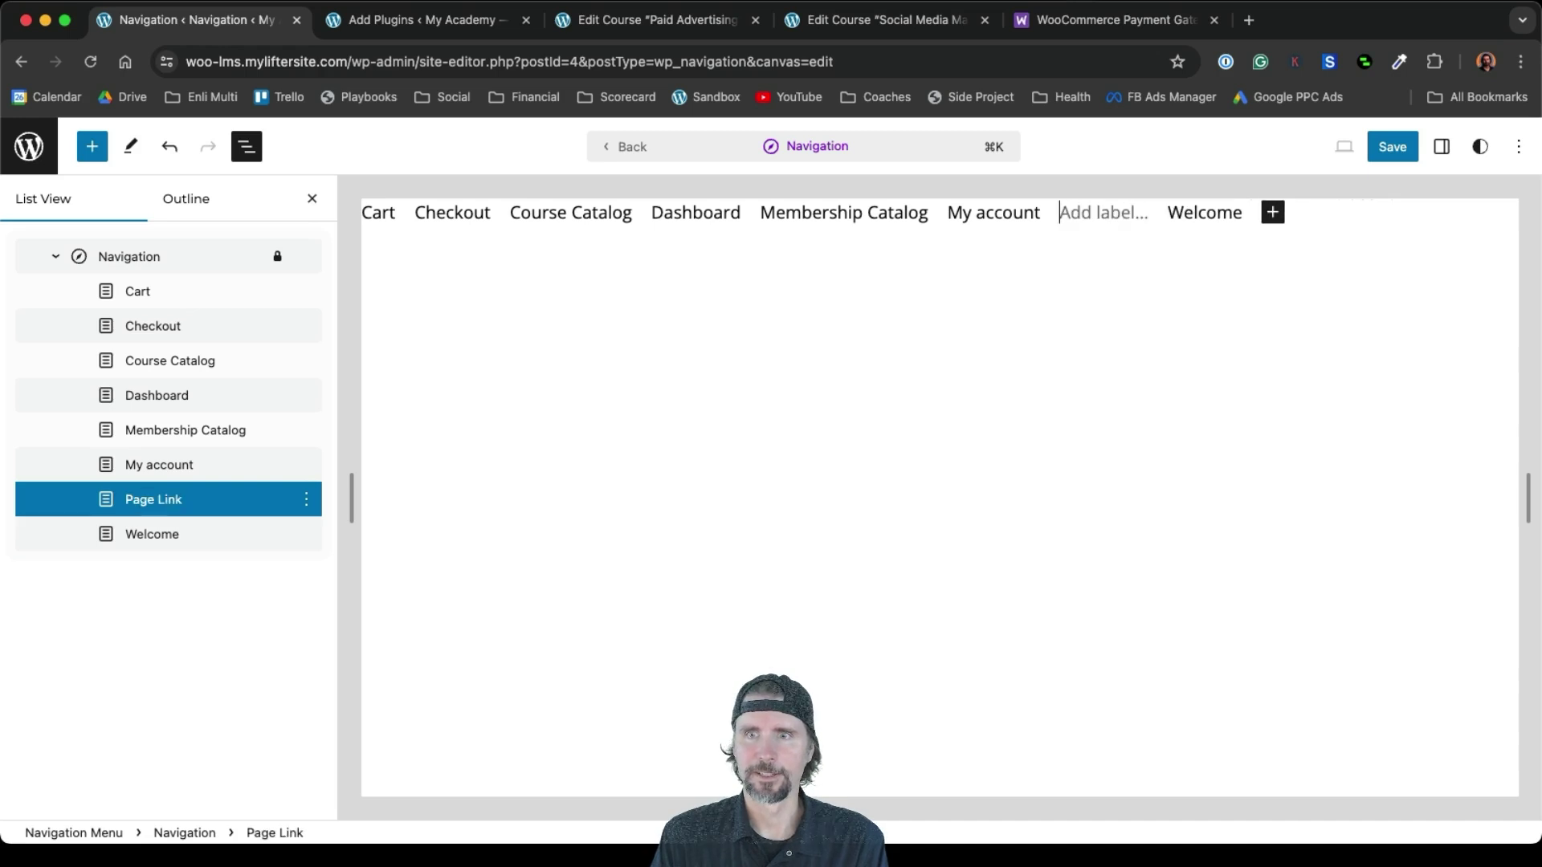
key(BackSpace)
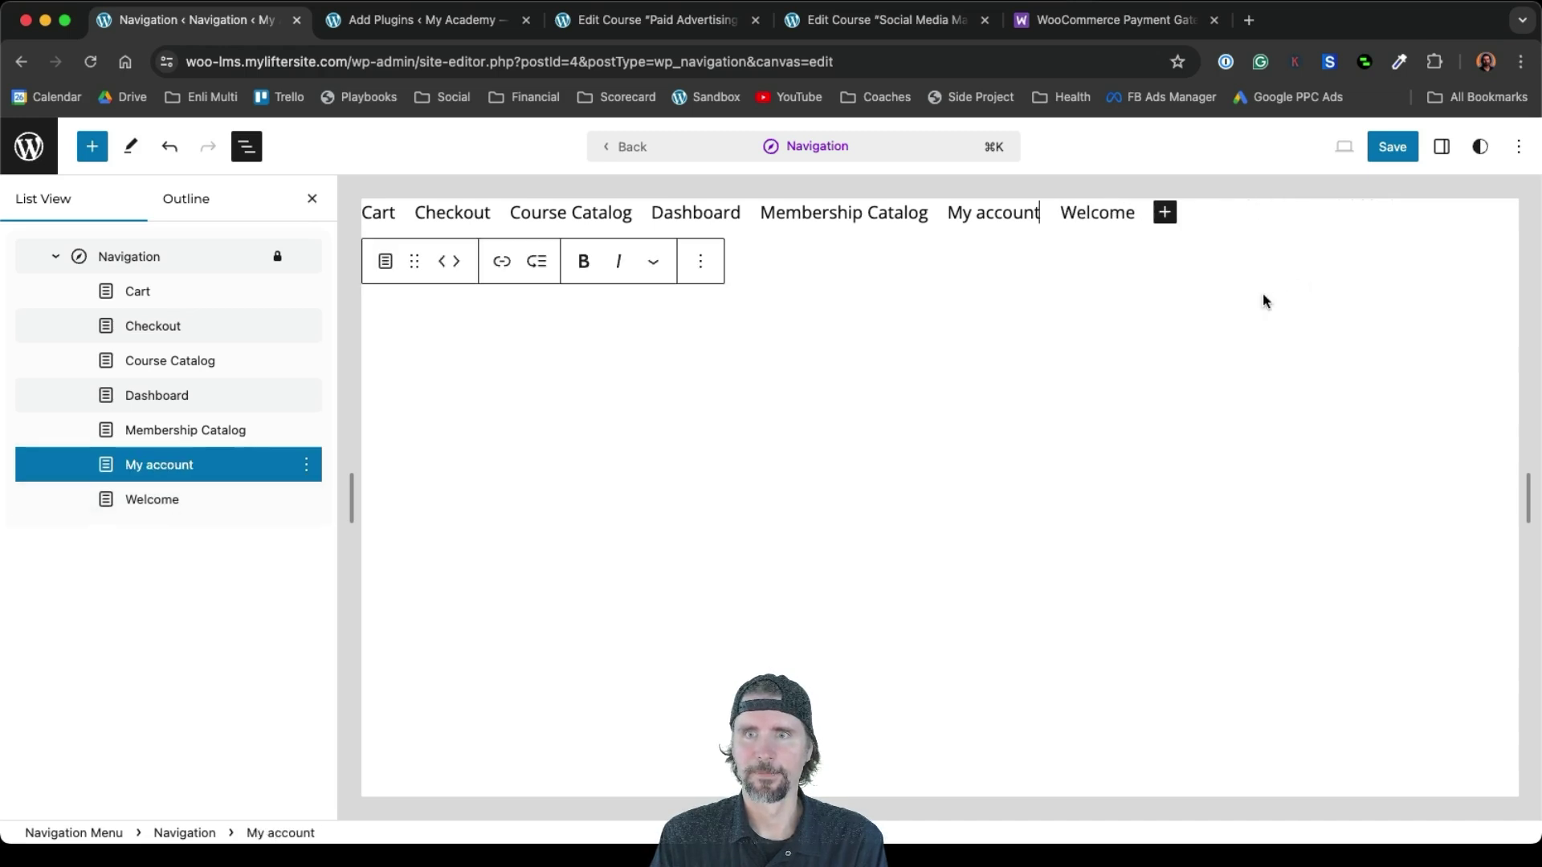
Rename 'Membership Catalog' to 'Memberships' and 'Course Catalog' to 'Courses'
click(924, 216)
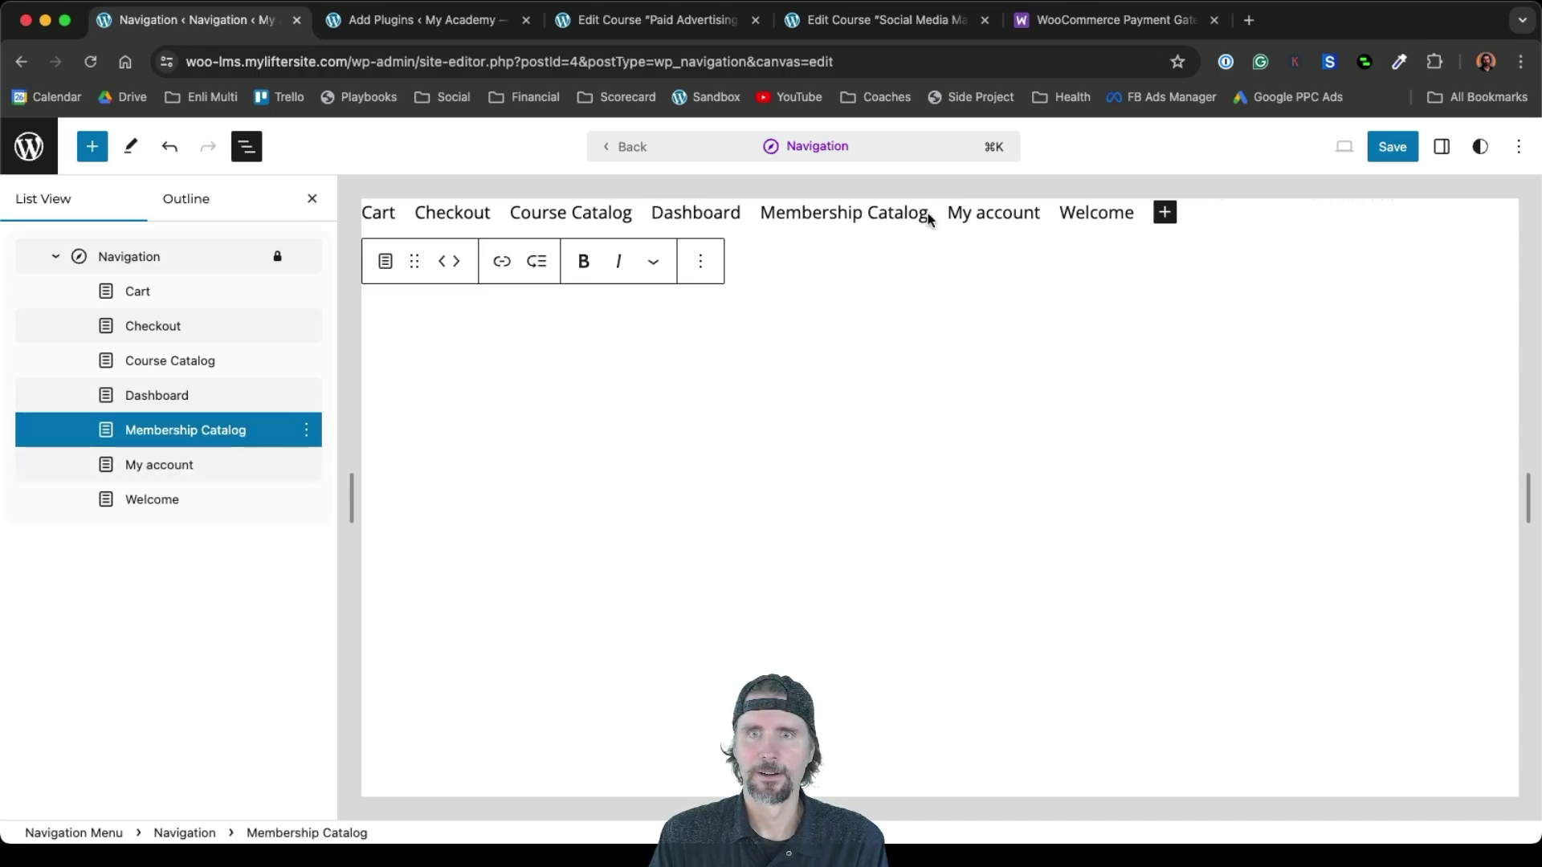
drag(924, 214, 858, 214)
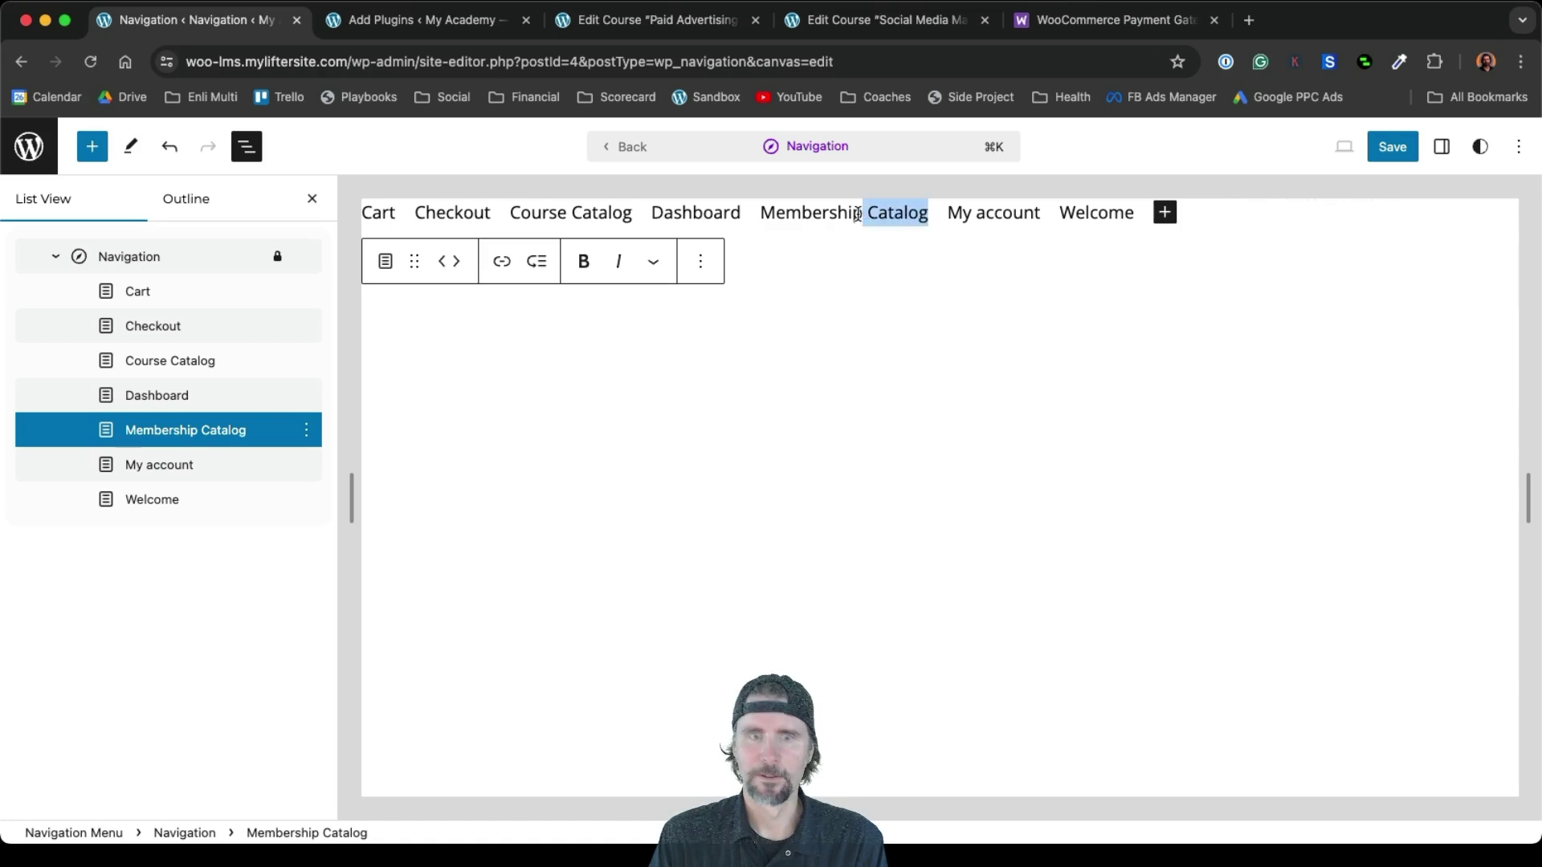
text(s)
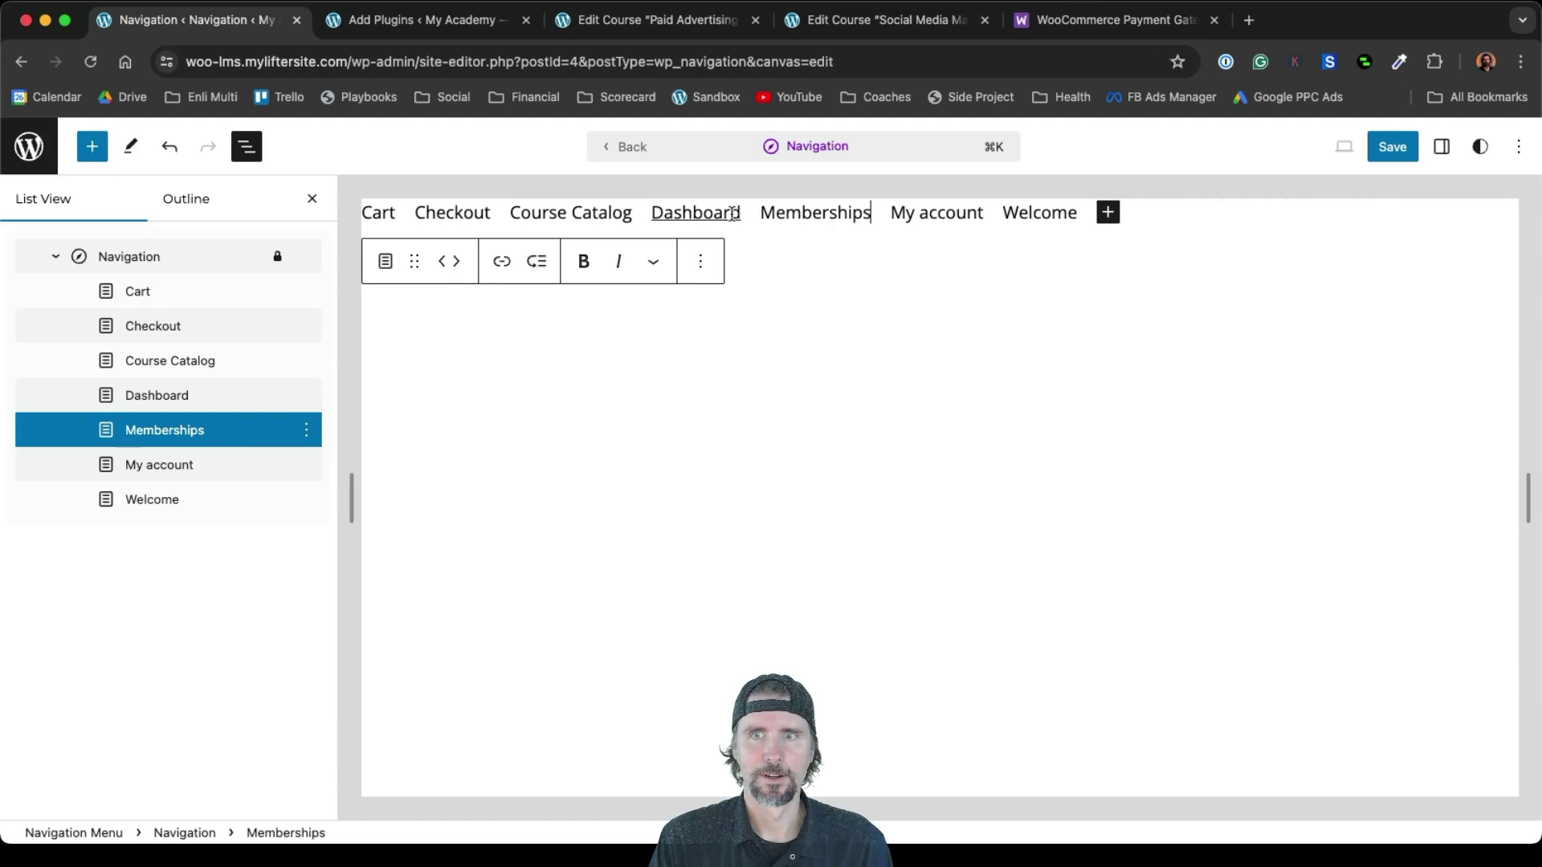
drag(628, 213, 570, 211)
text(ses)
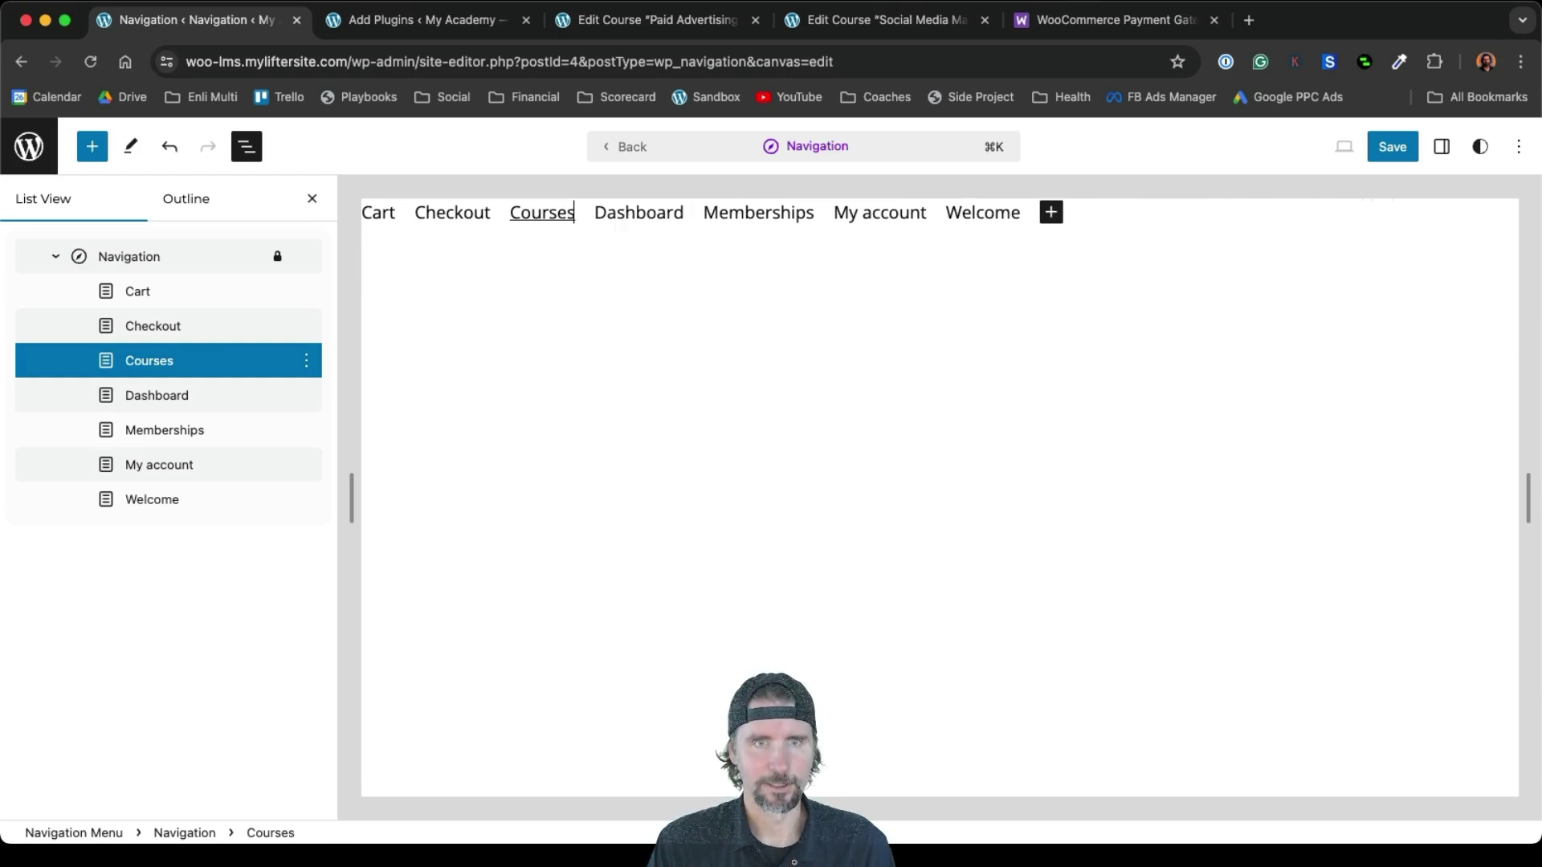
Delete the Checkout and Cart links and save the navigation menu
click(489, 216)
drag(492, 218, 431, 213)
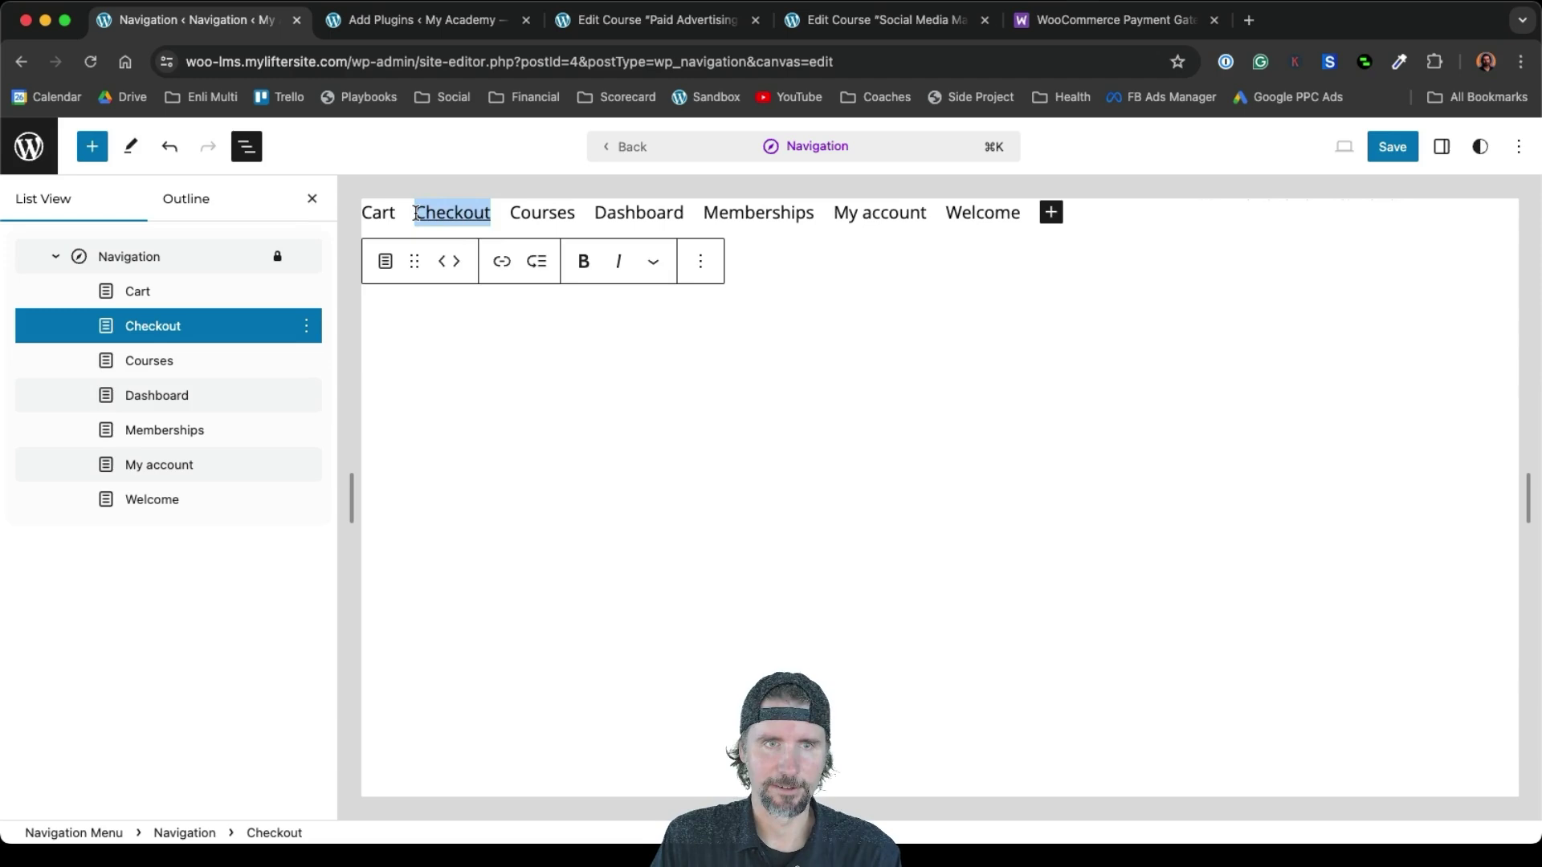
key(BackSpace)
key(BackSpace)
key(BackSpace)
key(BackSpace)
key(BackSpace)
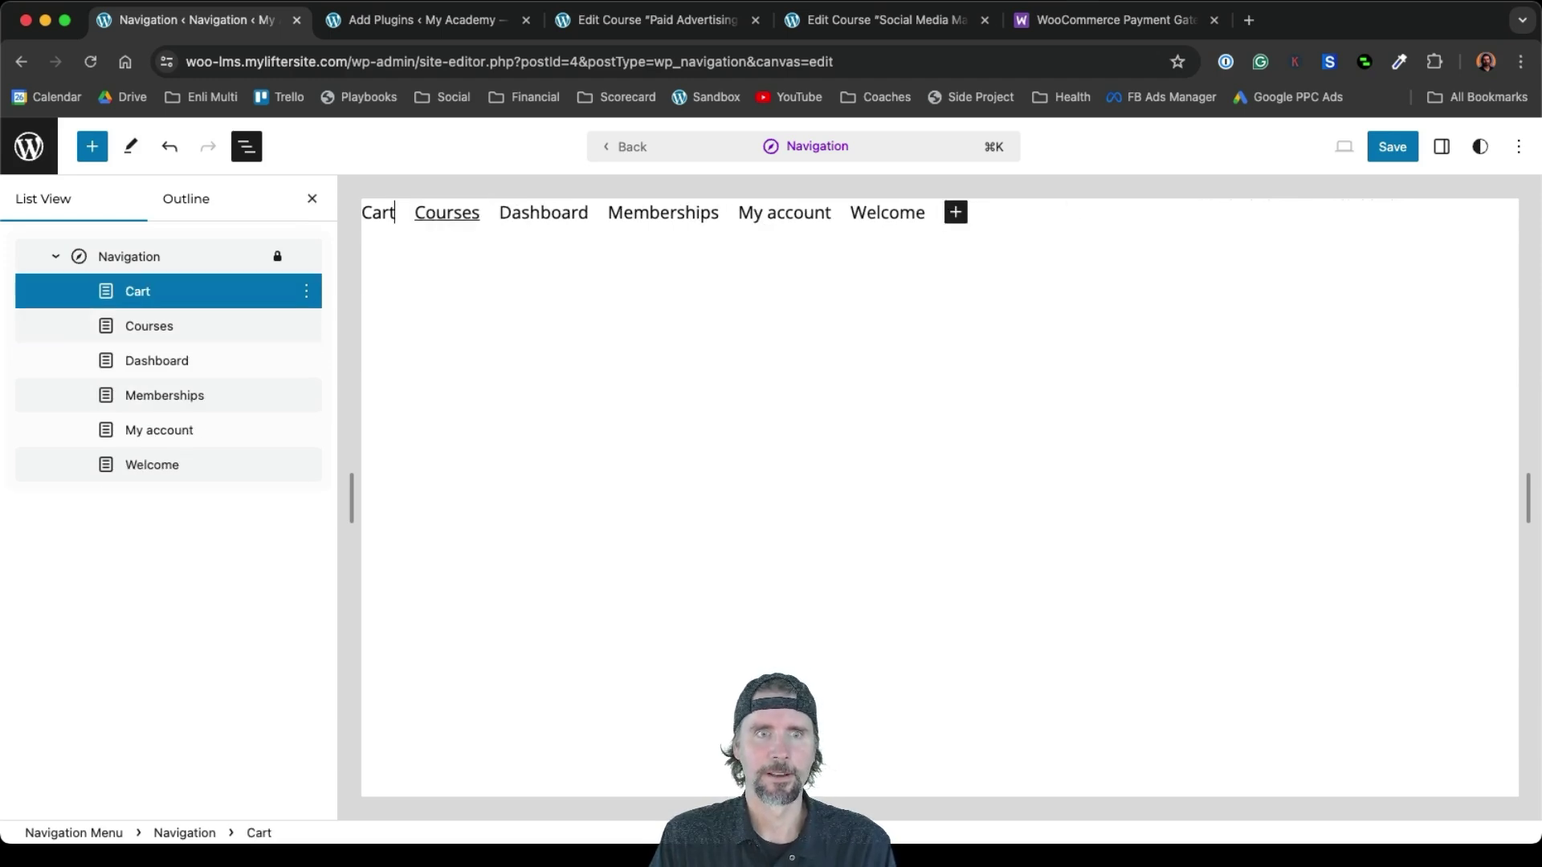
key(BackSpace)
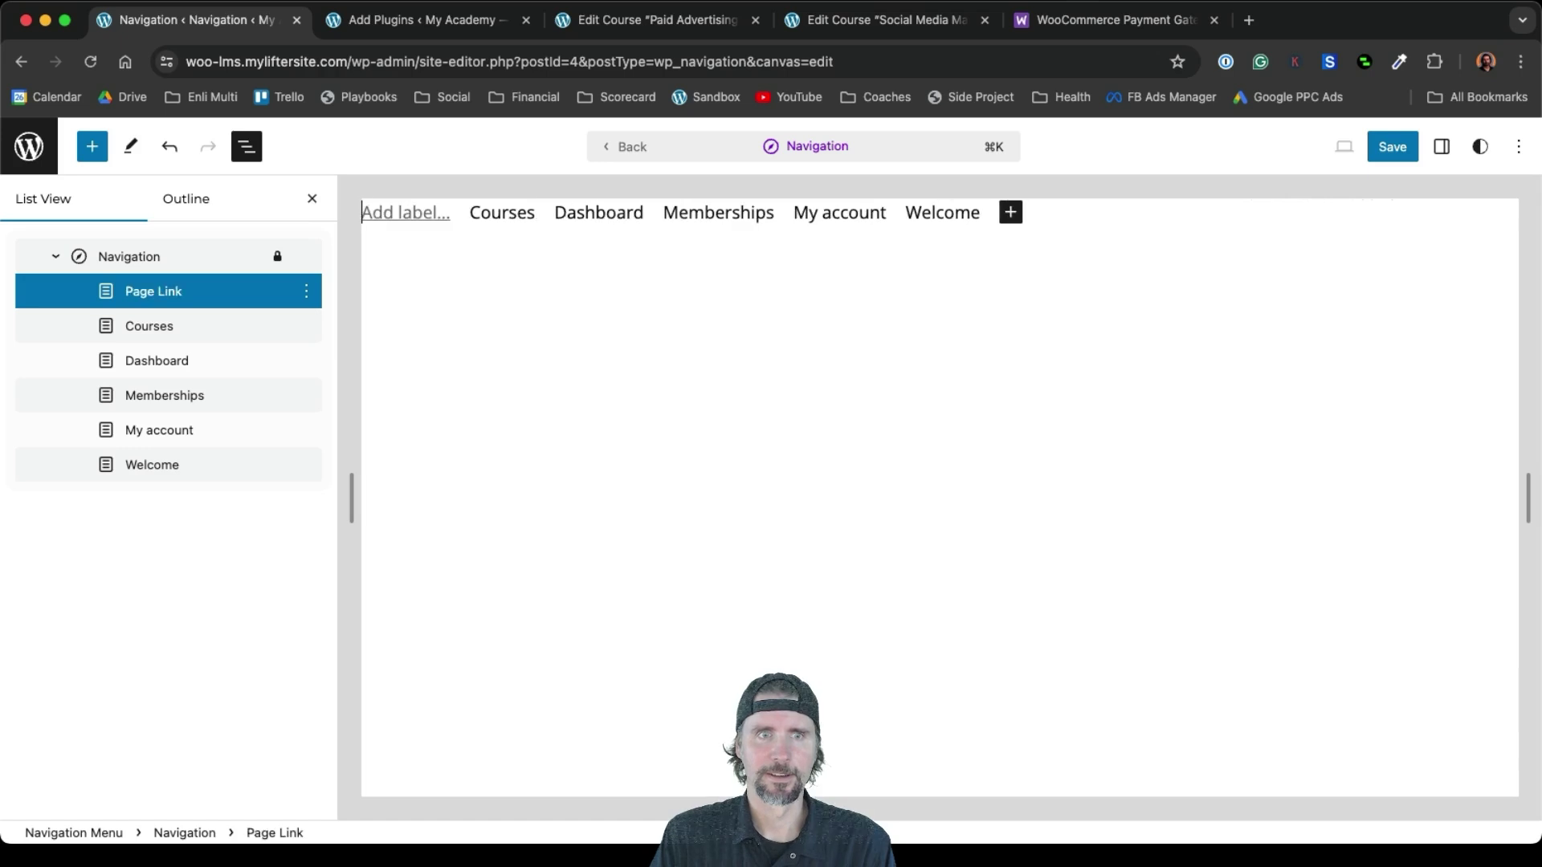
key(Down)
key(Down)
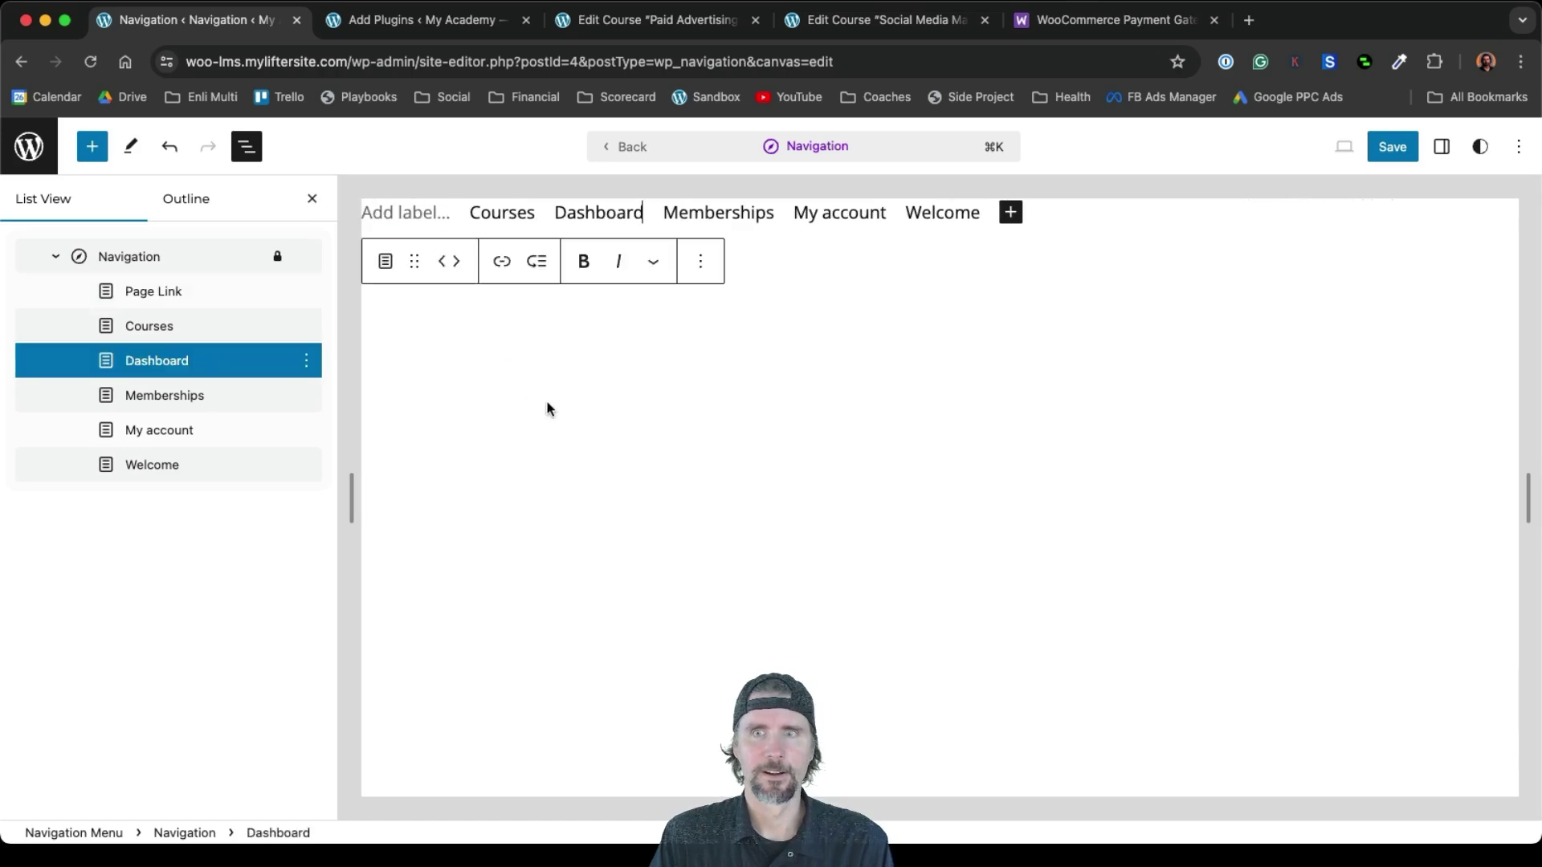
click(1390, 154)
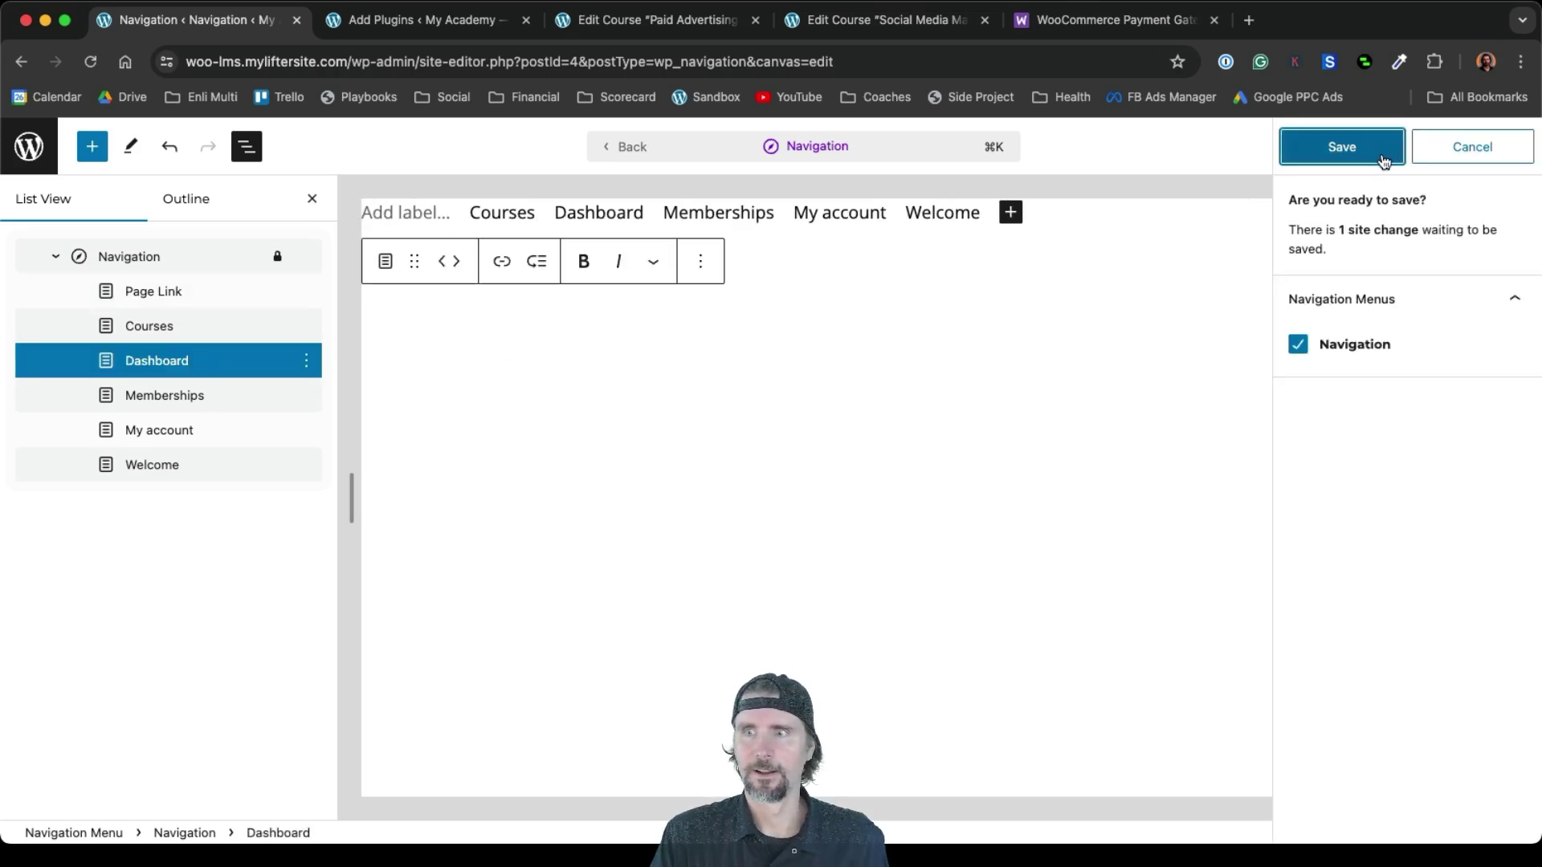
click(1383, 158)
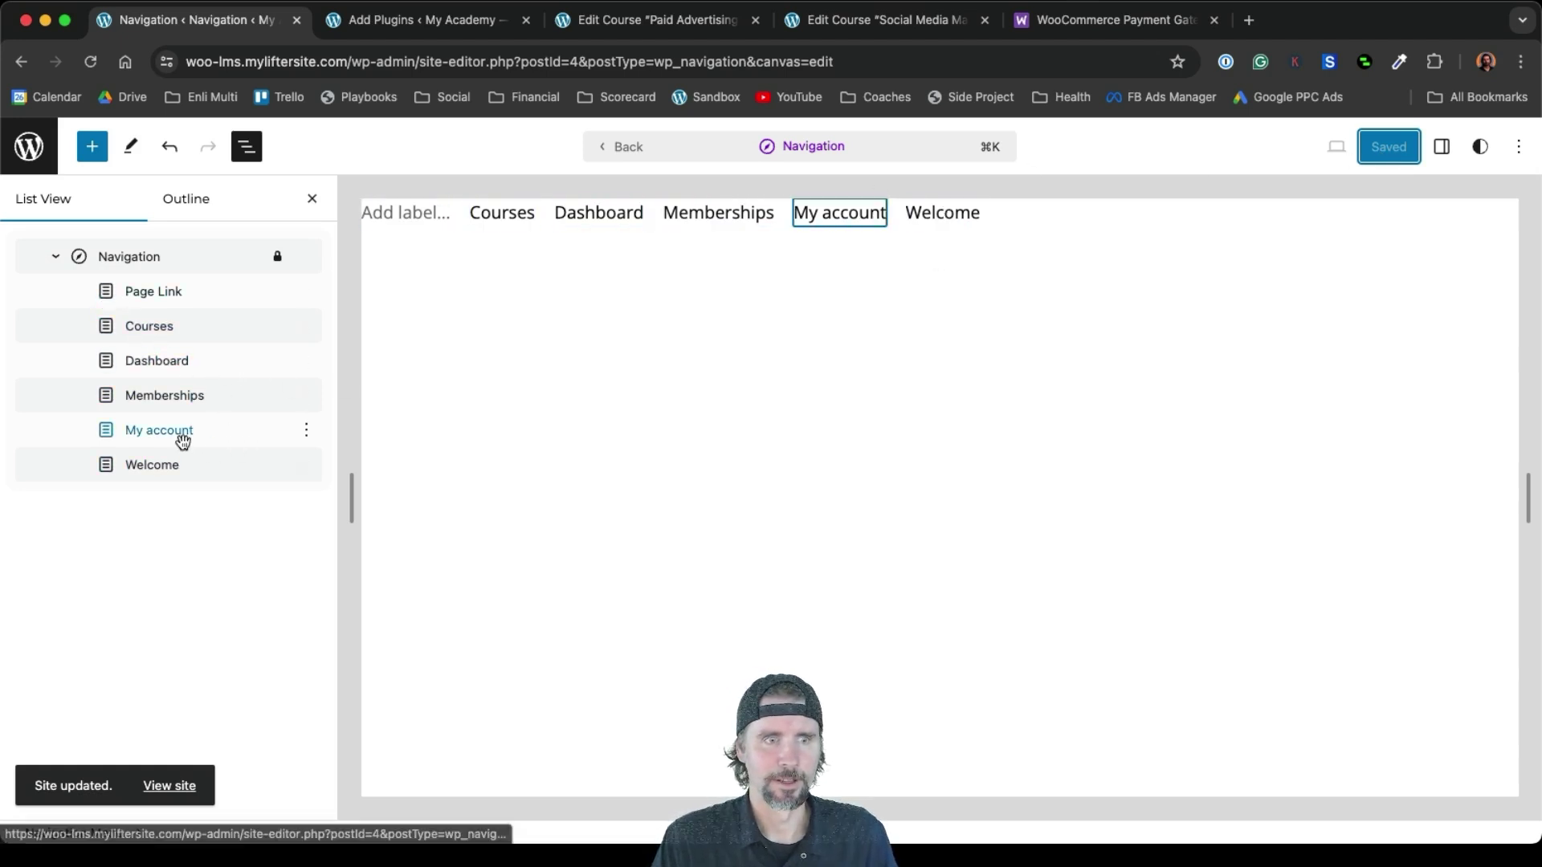
Move Welcome to the start of the menu, delete the empty link, and rename Welcome to 'Home'
drag(128, 463, 95, 319)
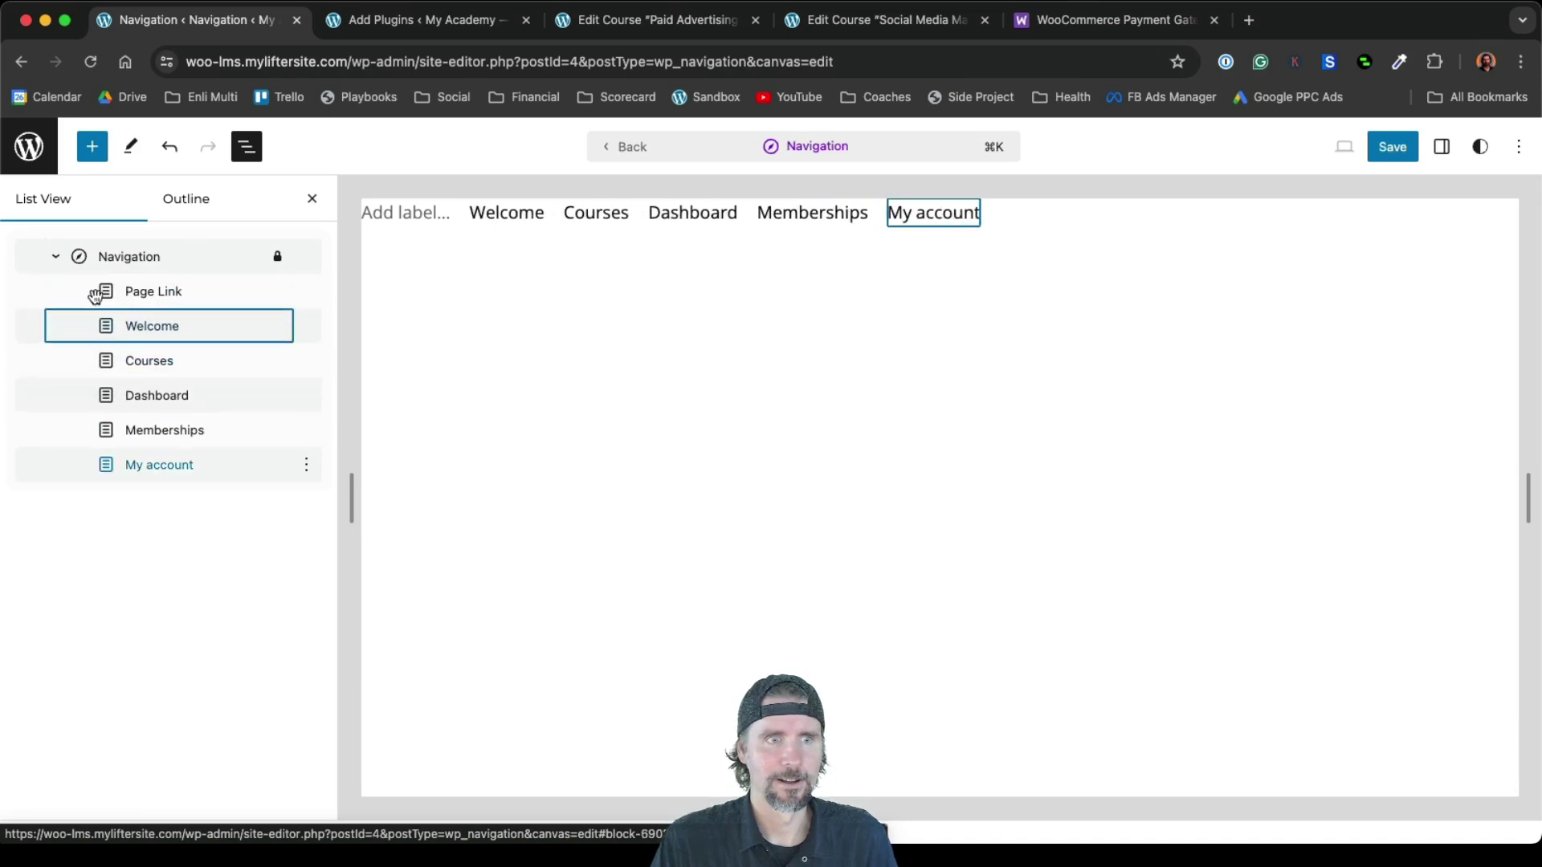
click(306, 291)
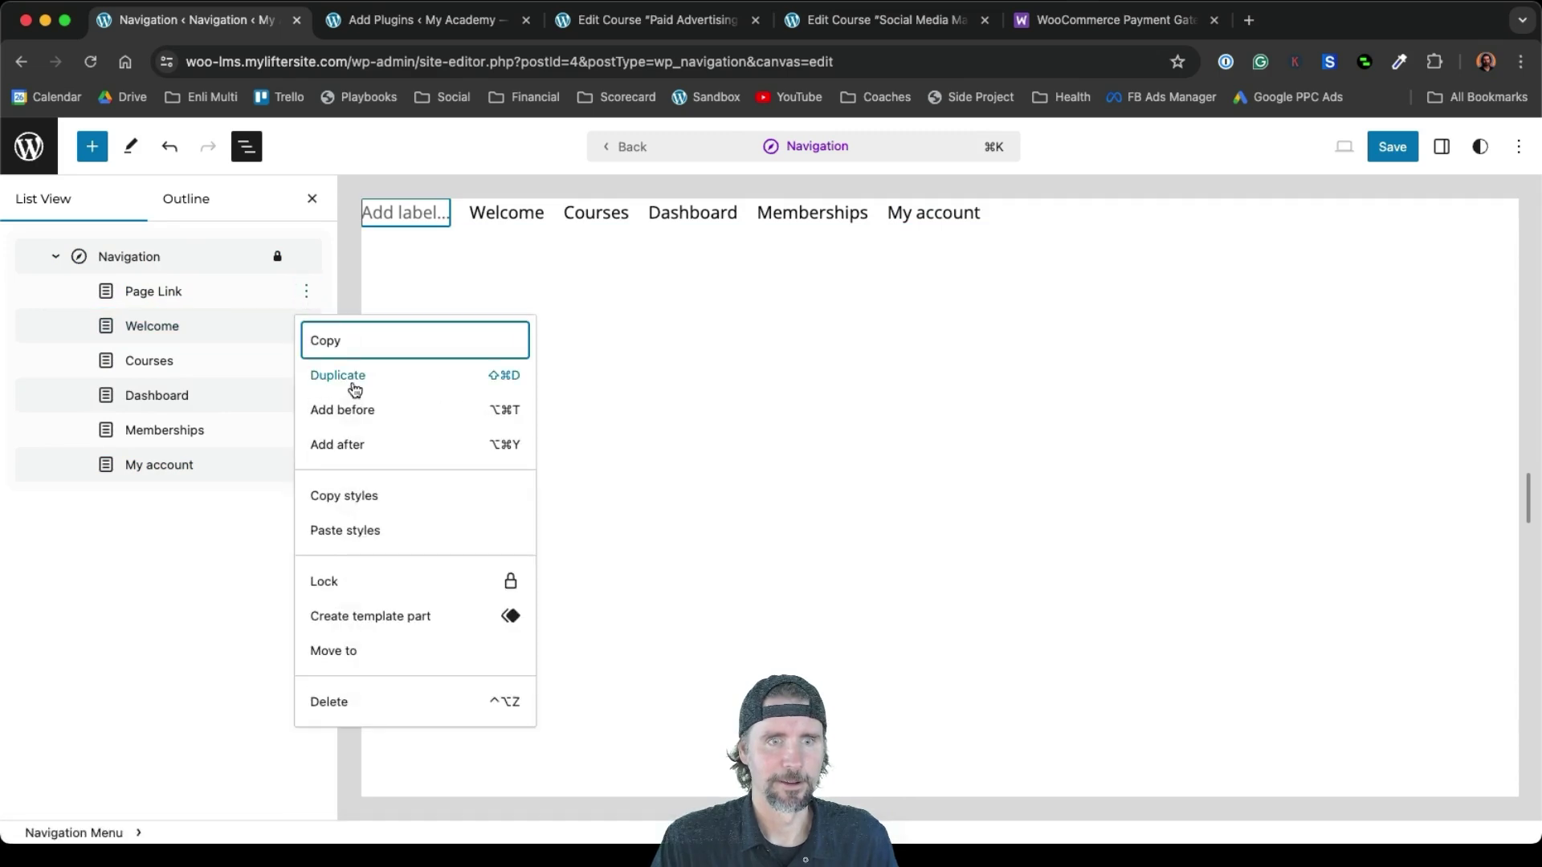
click(332, 702)
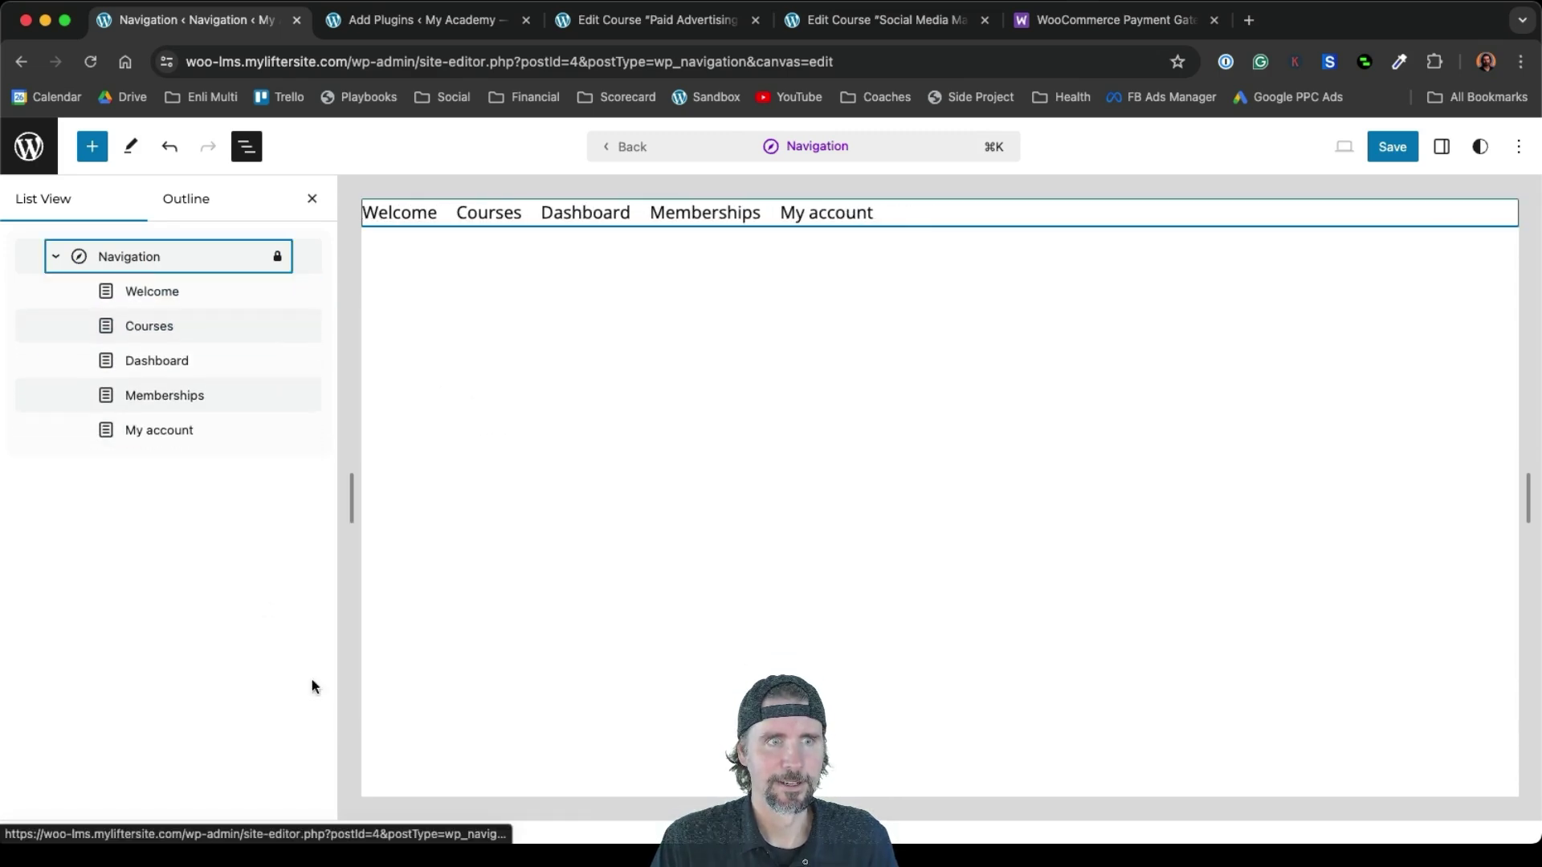
click(148, 293)
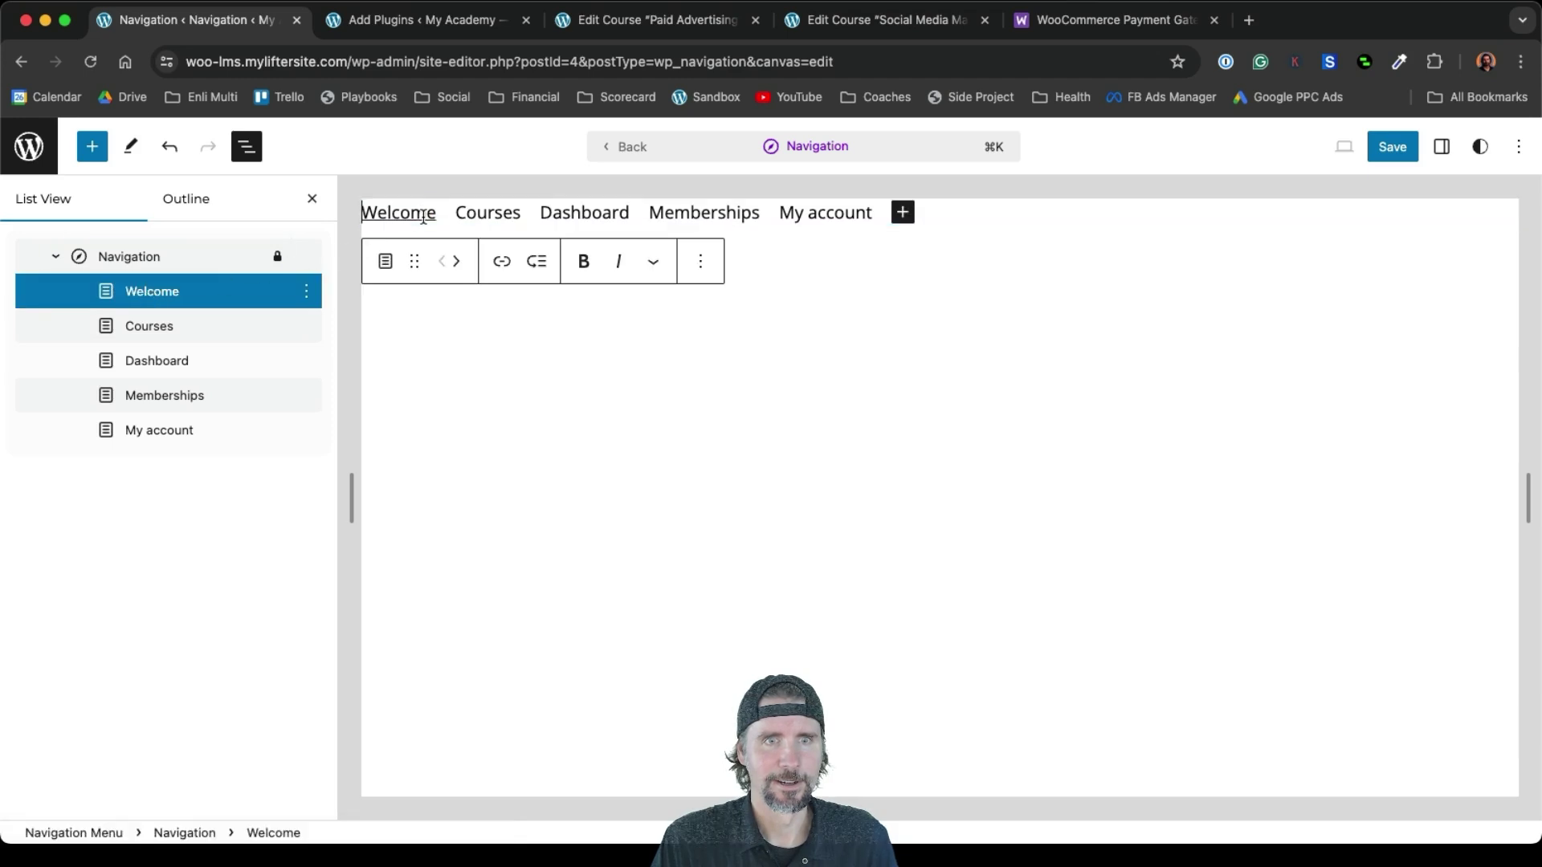
drag(433, 213, 363, 212)
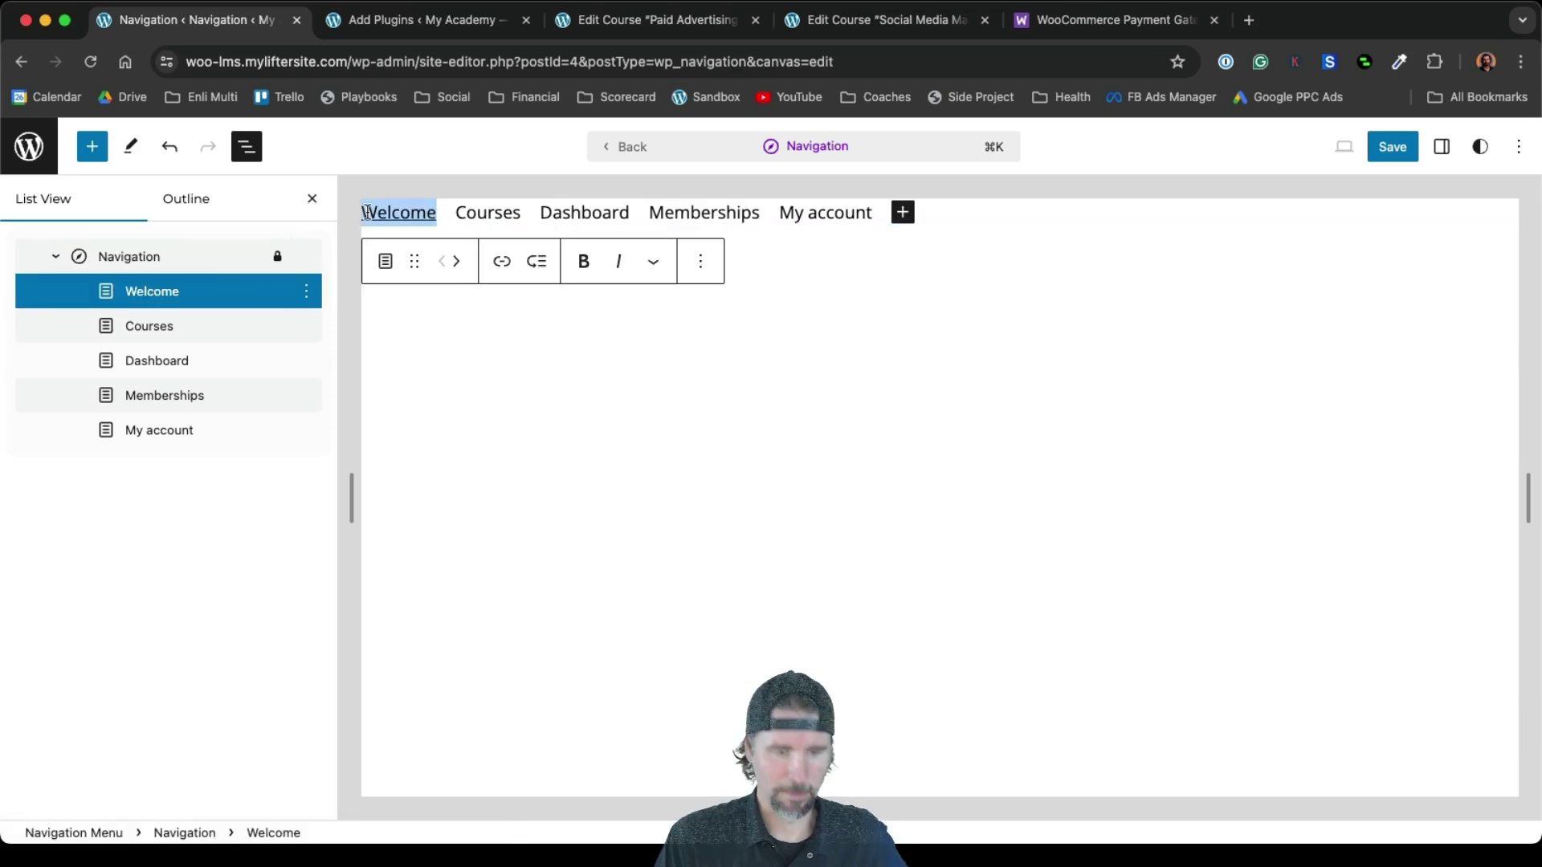
text(Home)
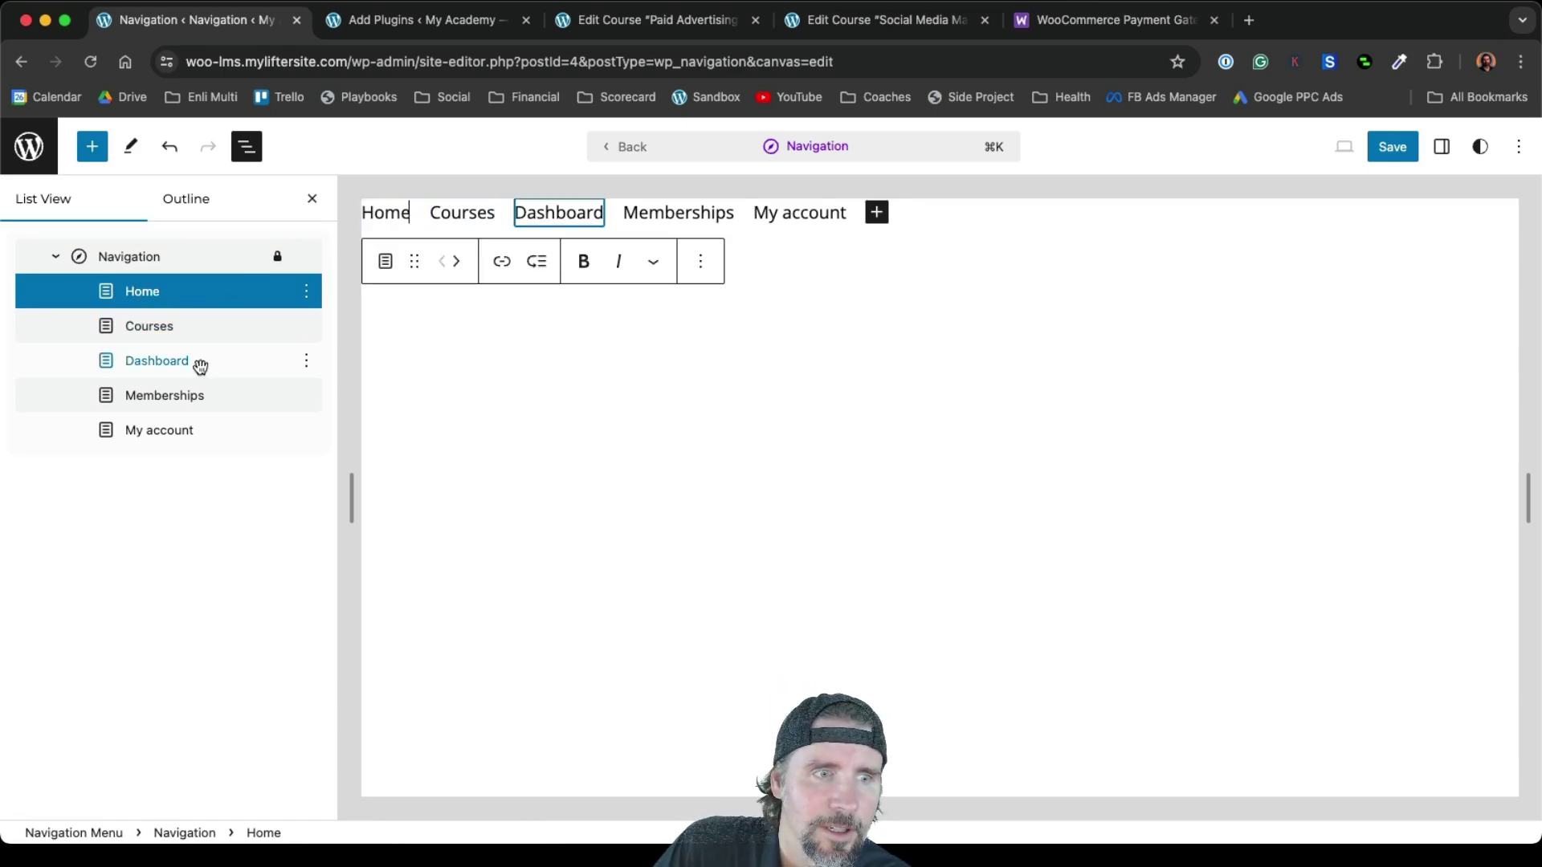
Move Dashboard between Memberships and My account, then save the menu
drag(200, 367, 183, 406)
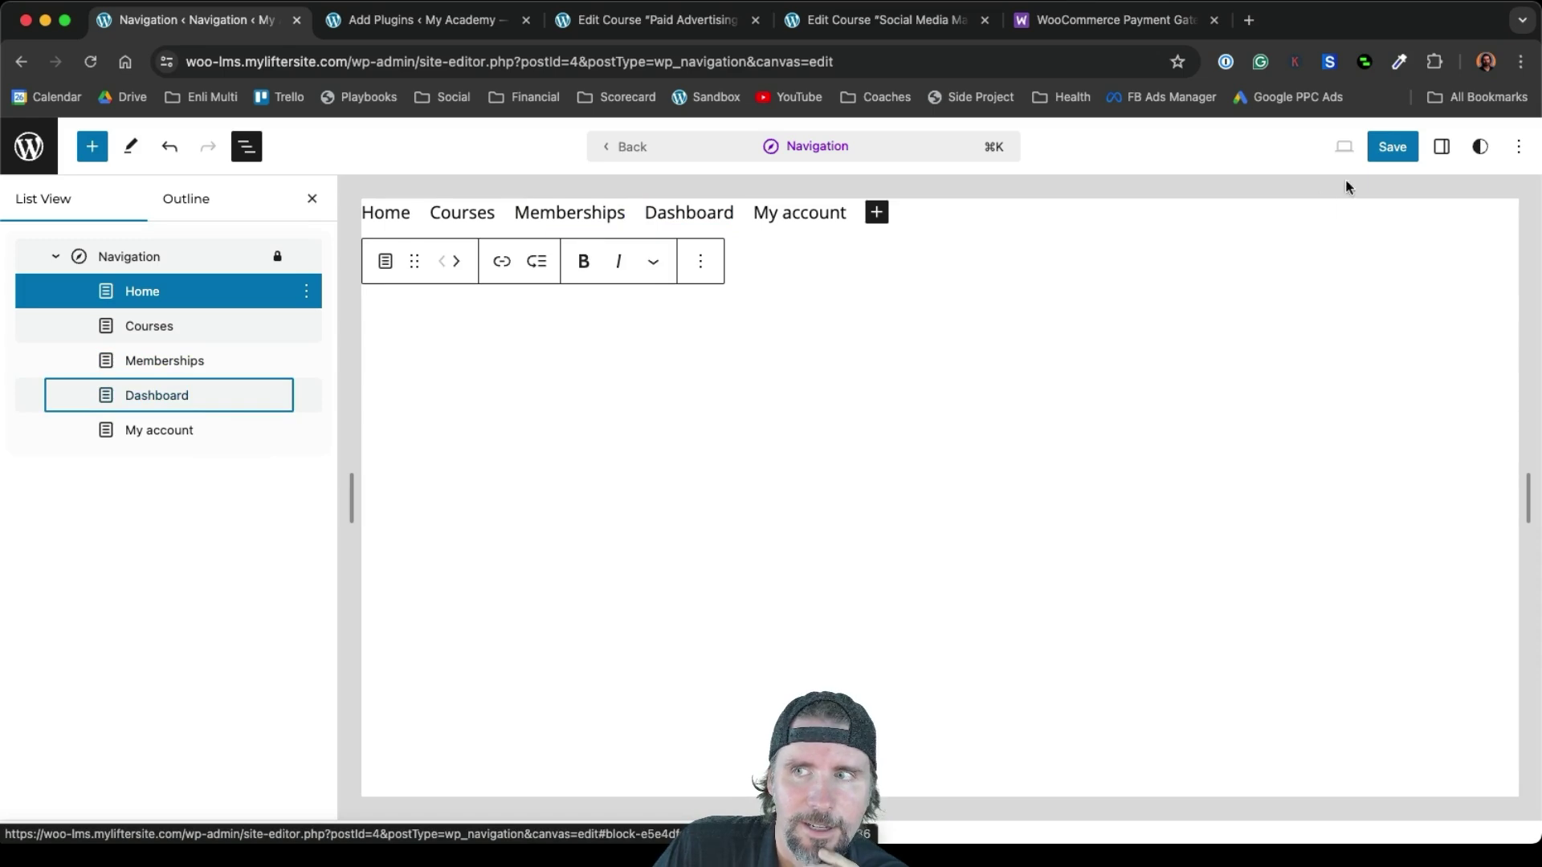
click(1390, 148)
click(1386, 150)
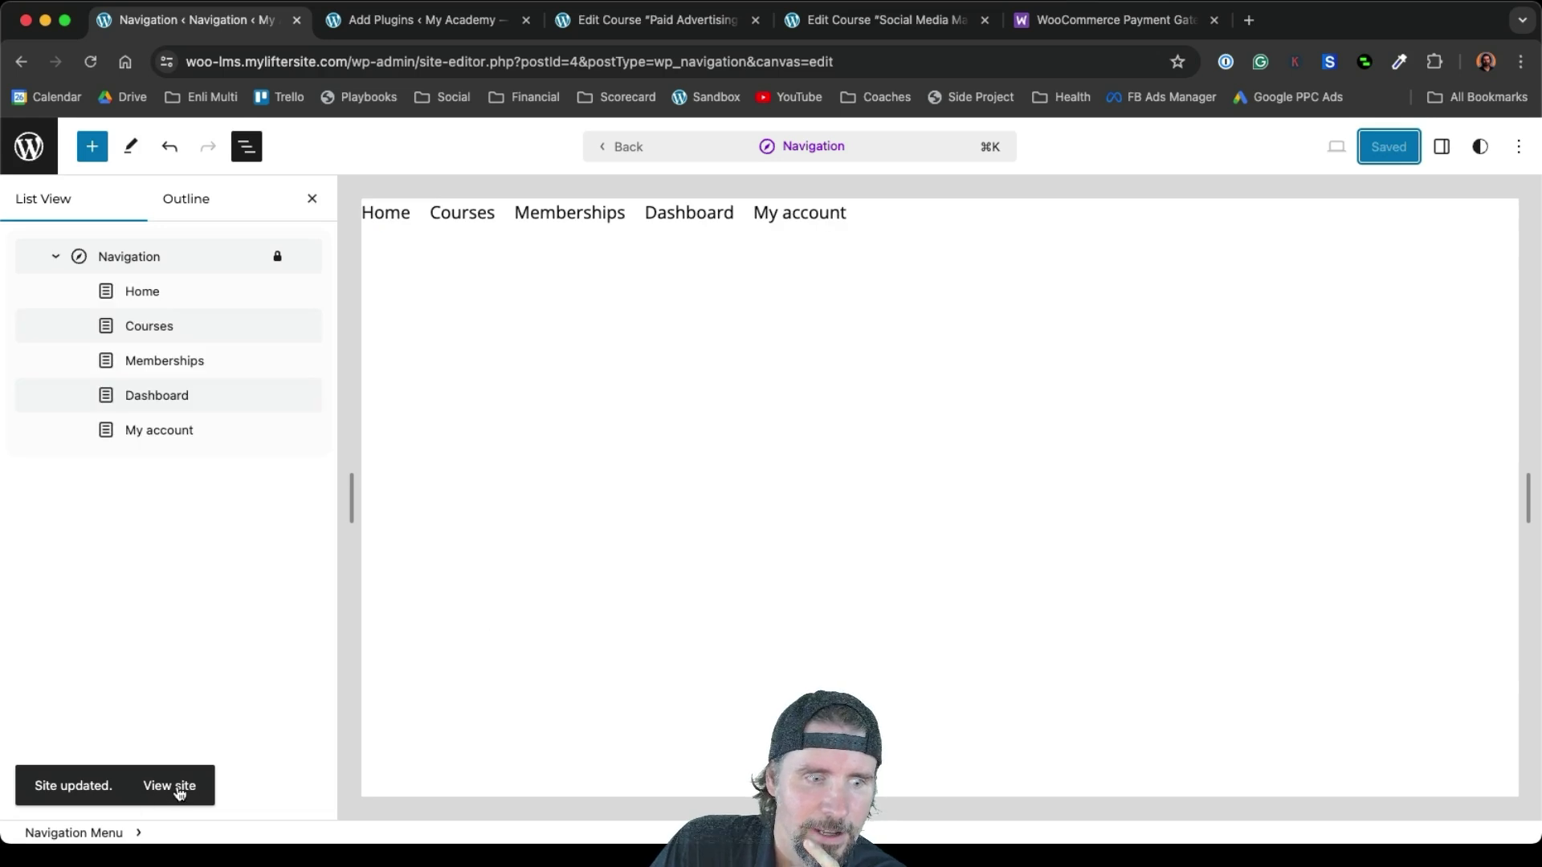
click(178, 789)
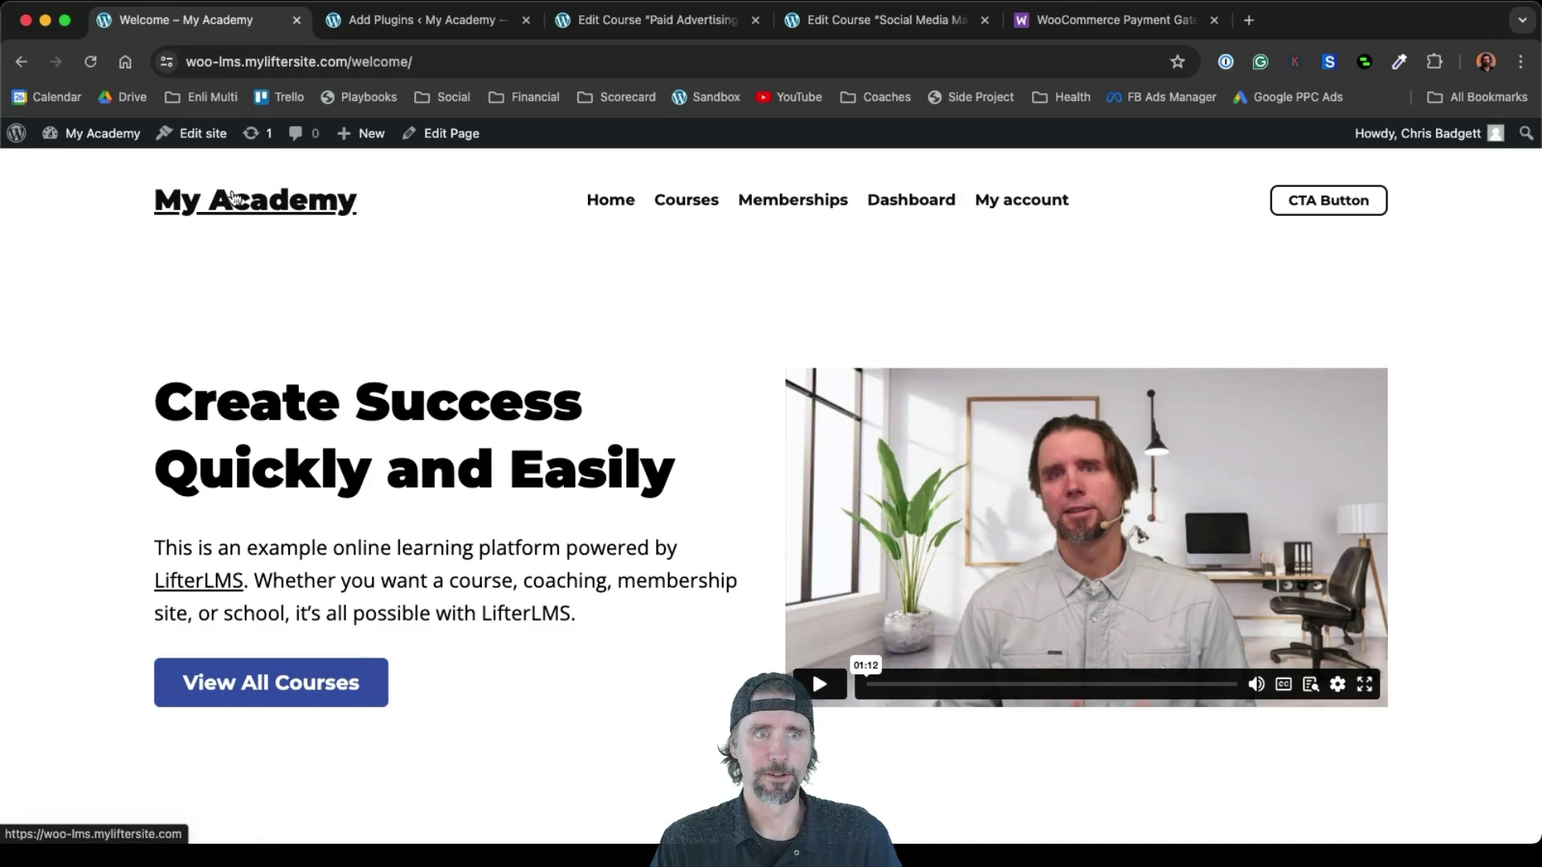
Go to the site's front page and open the Welcome page through the Home menu item
click(293, 208)
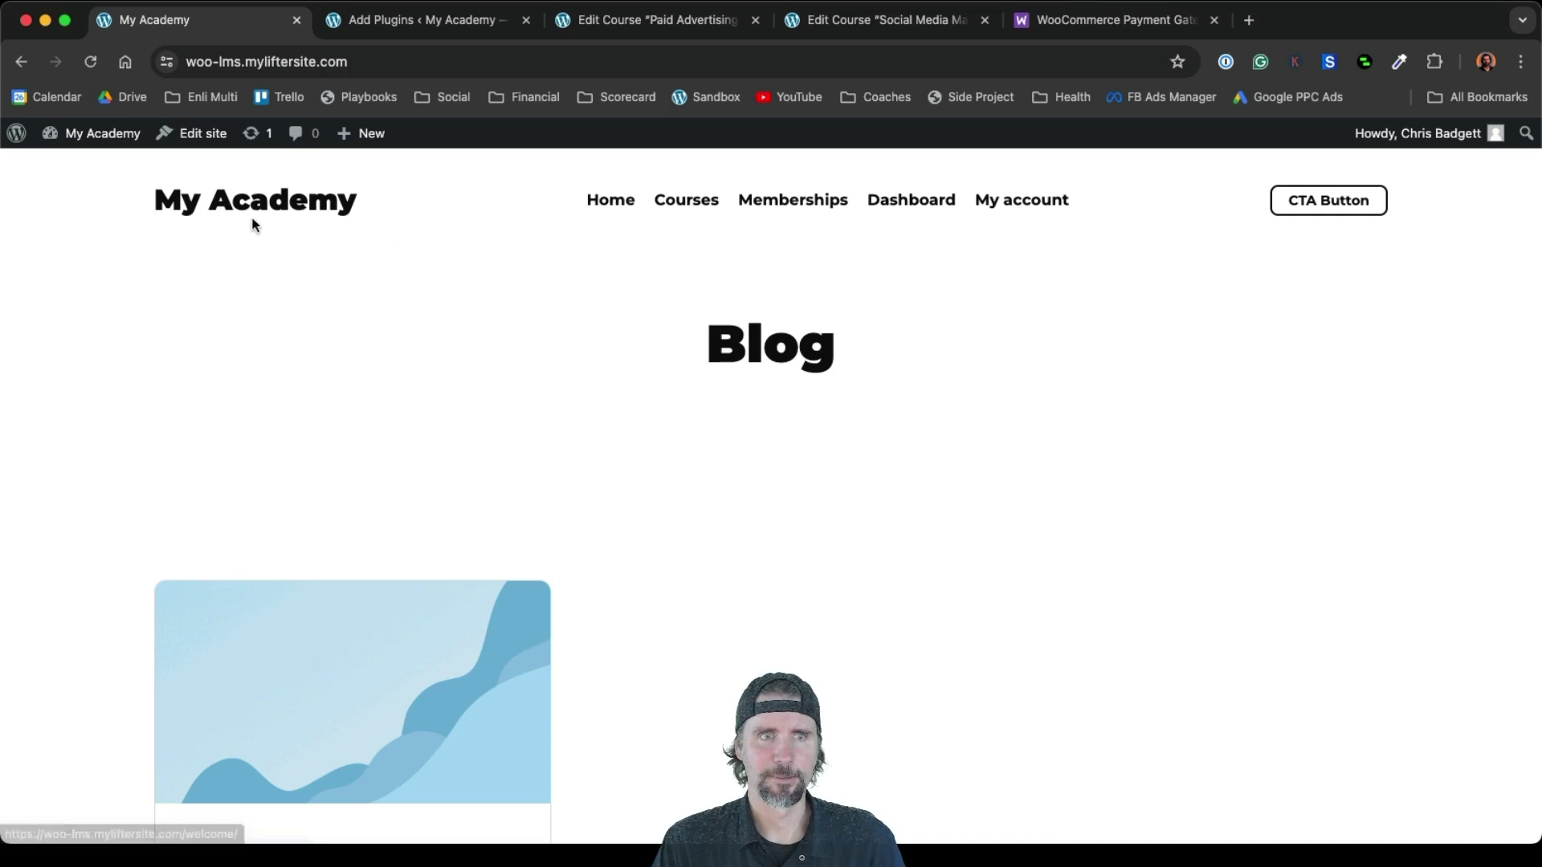
click(592, 201)
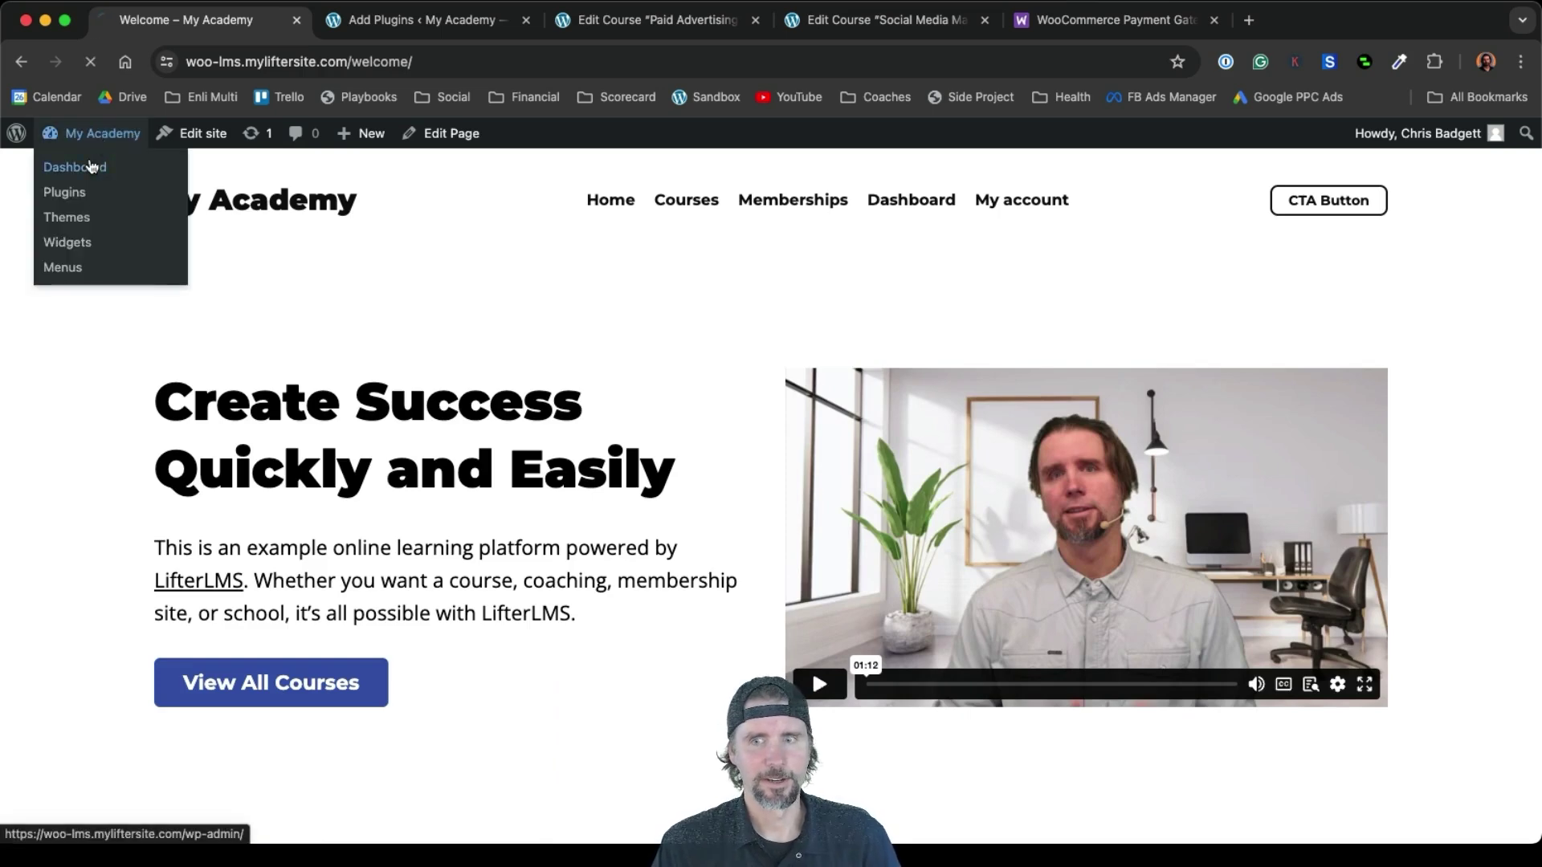
In Reading Settings, set the homepage to the static page Welcome and save
click(91, 166)
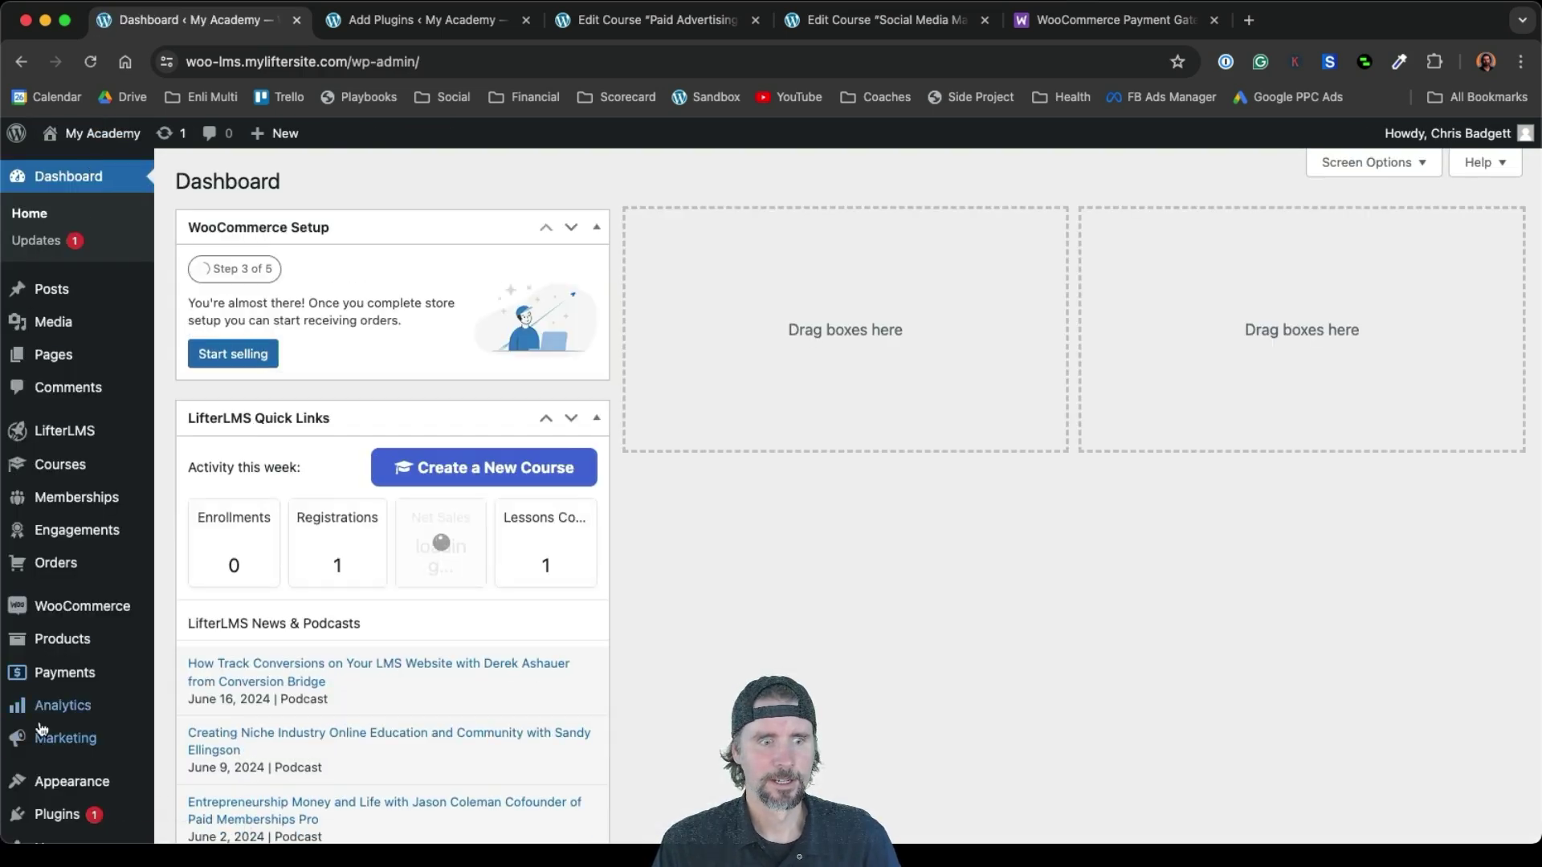
scroll(36, 727, down, 4)
mouse_move(42, 729)
click(58, 789)
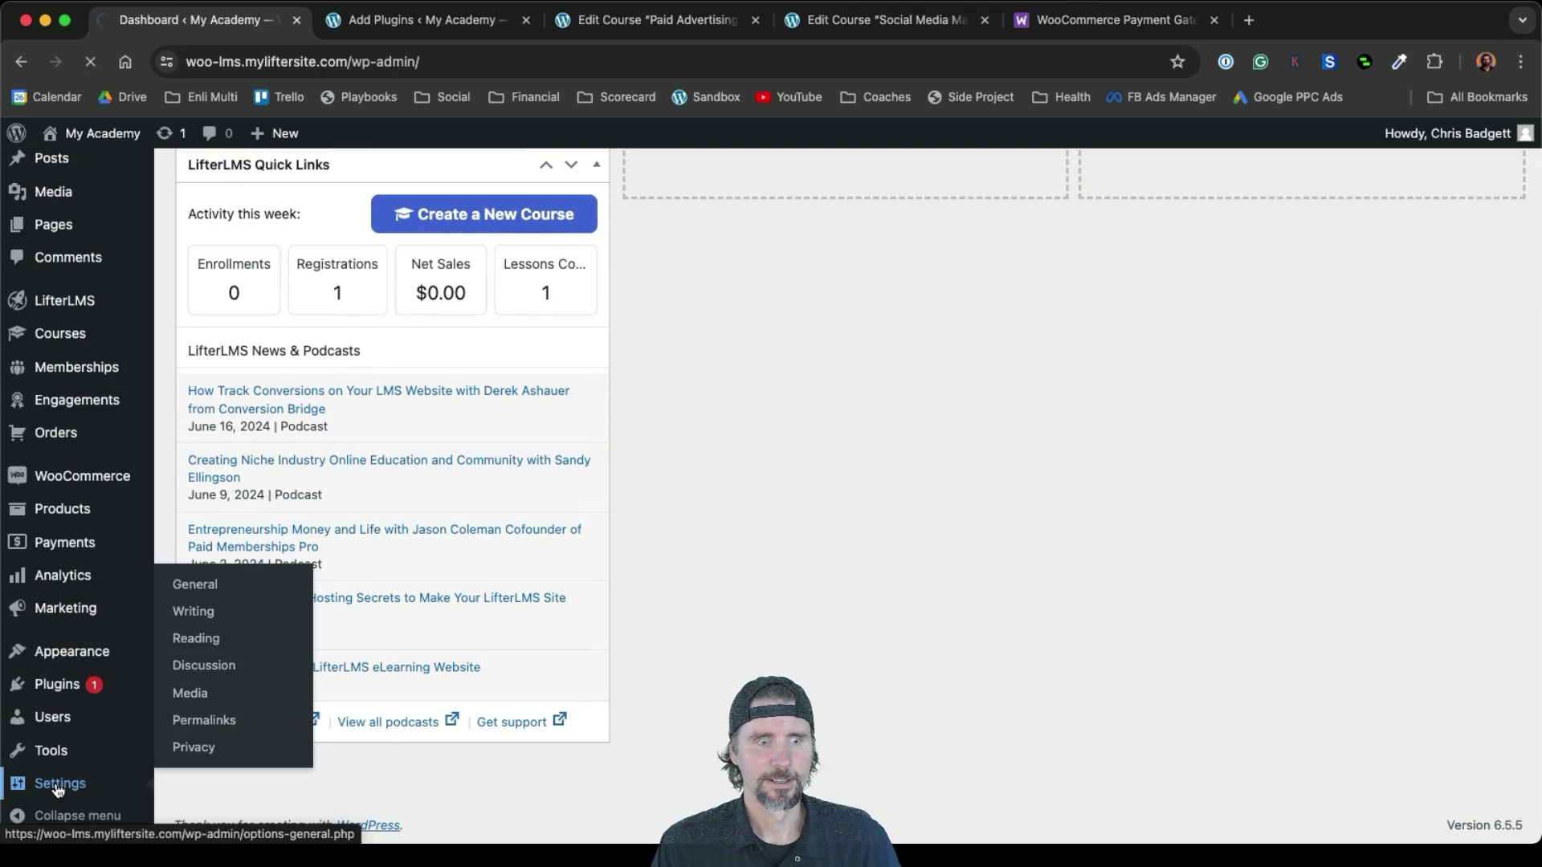
scroll(60, 771, down, 10)
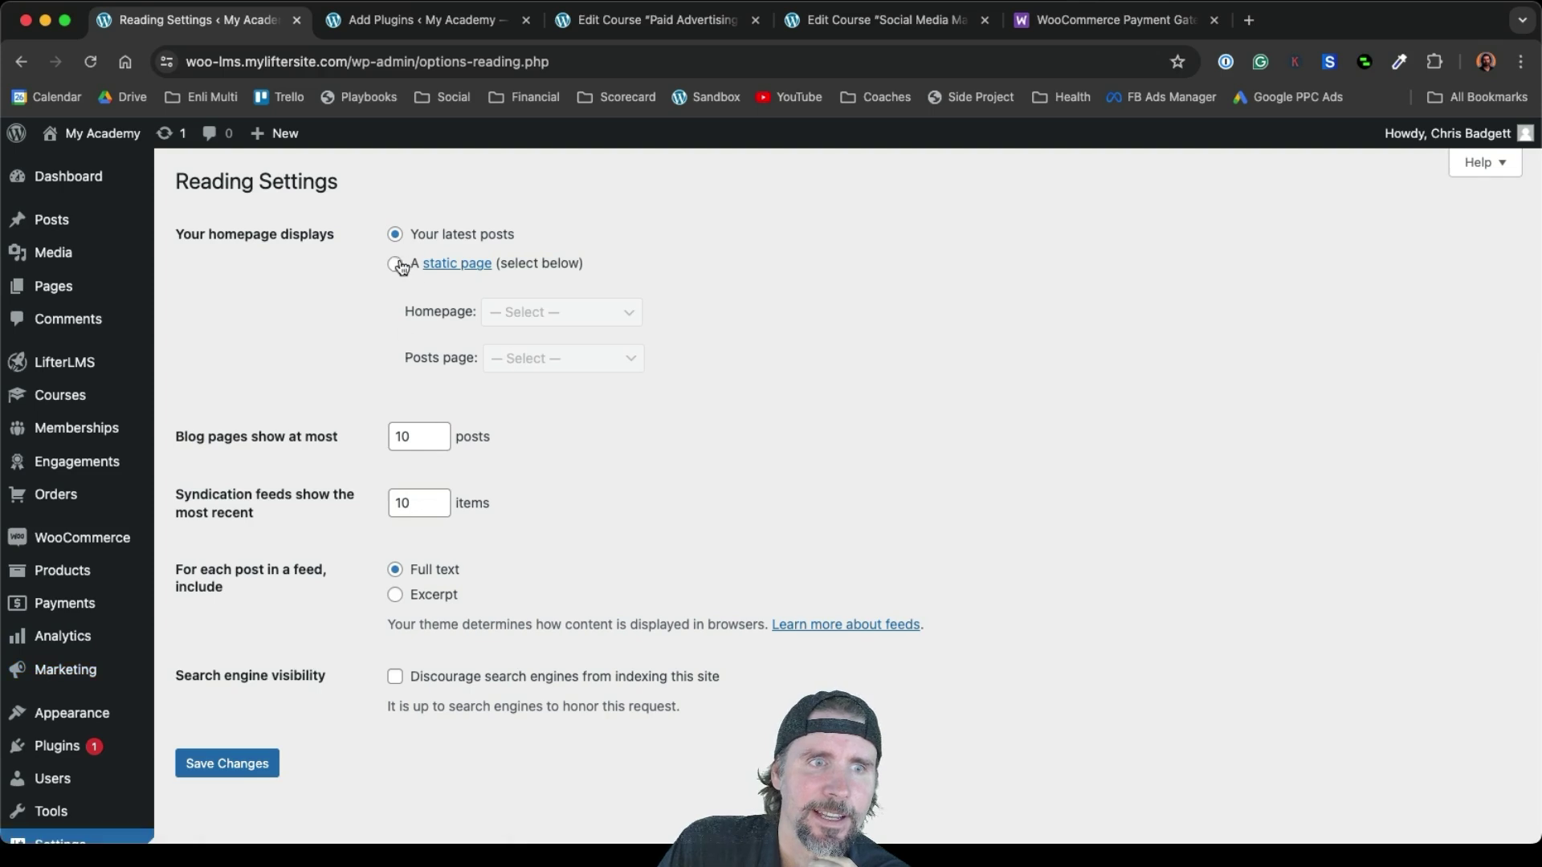
click(396, 266)
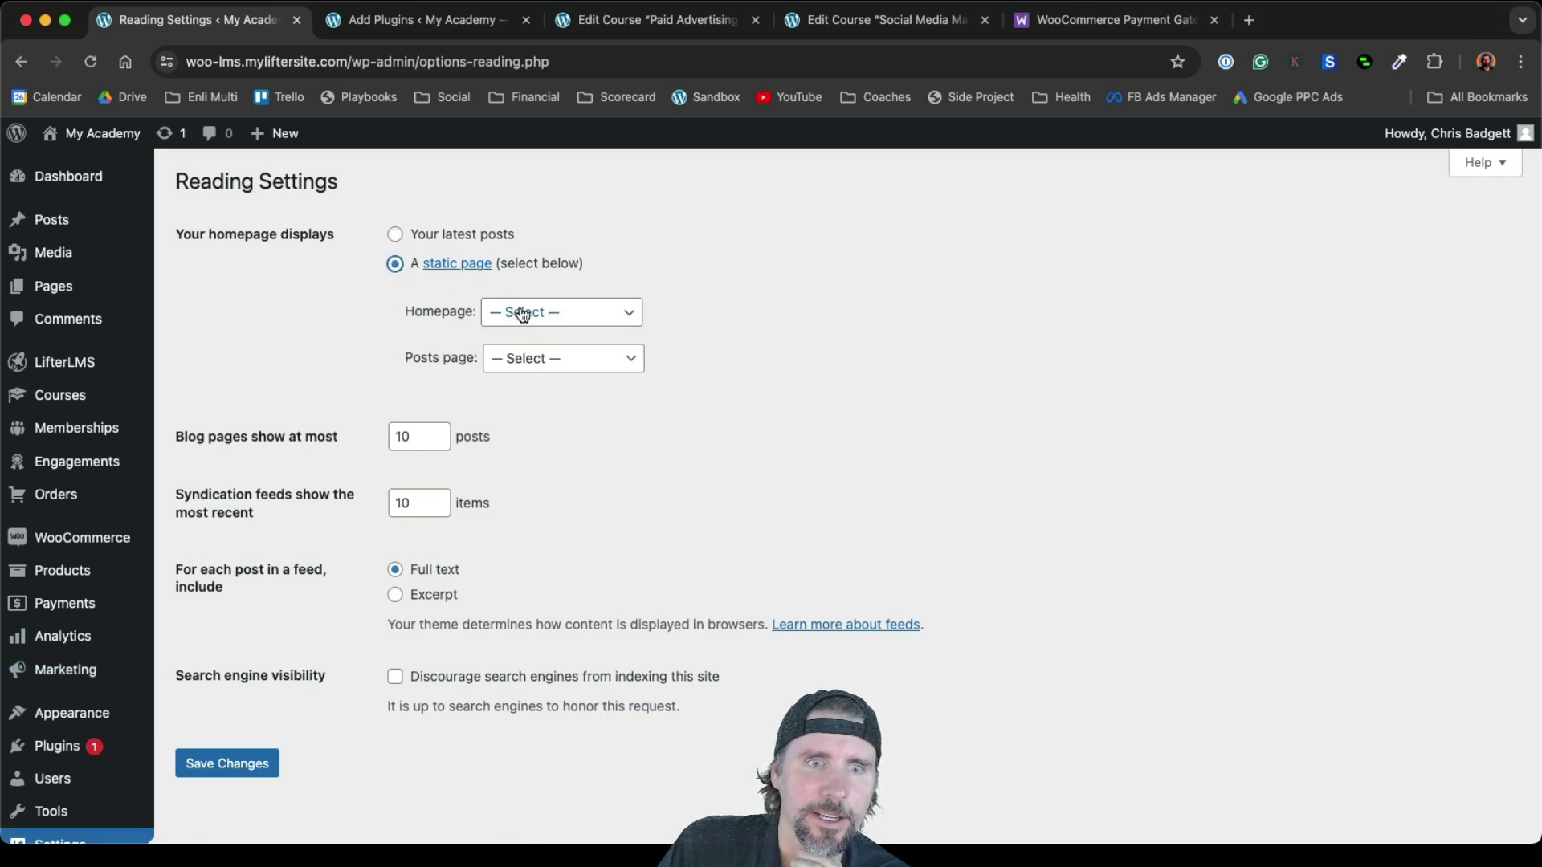
click(523, 314)
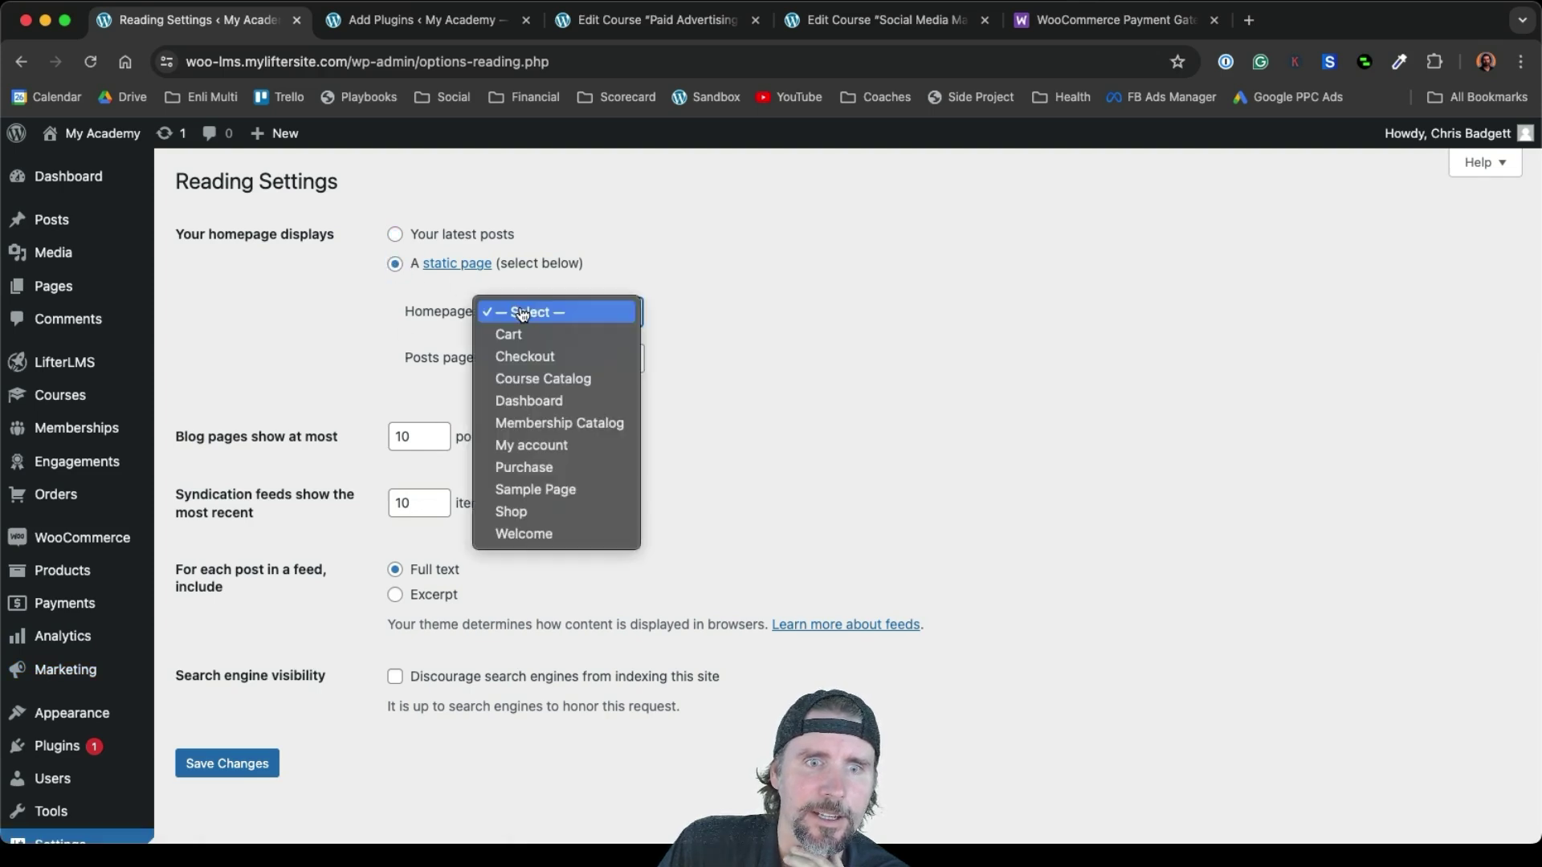
click(522, 533)
click(236, 766)
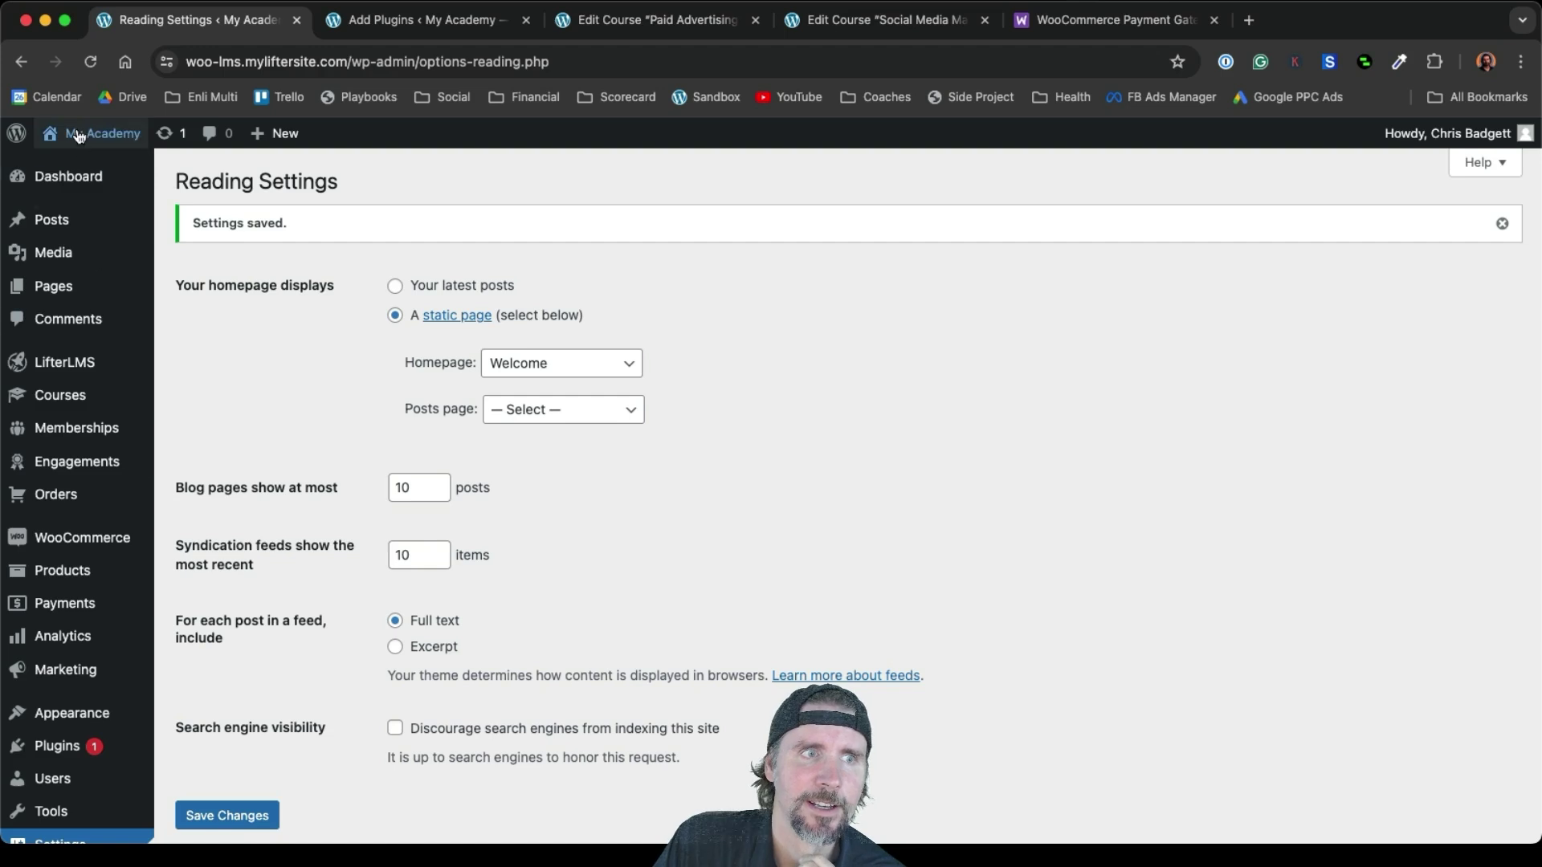
Visit the live site and open the homepage from the Home menu item
mouse_move(80, 134)
click(78, 166)
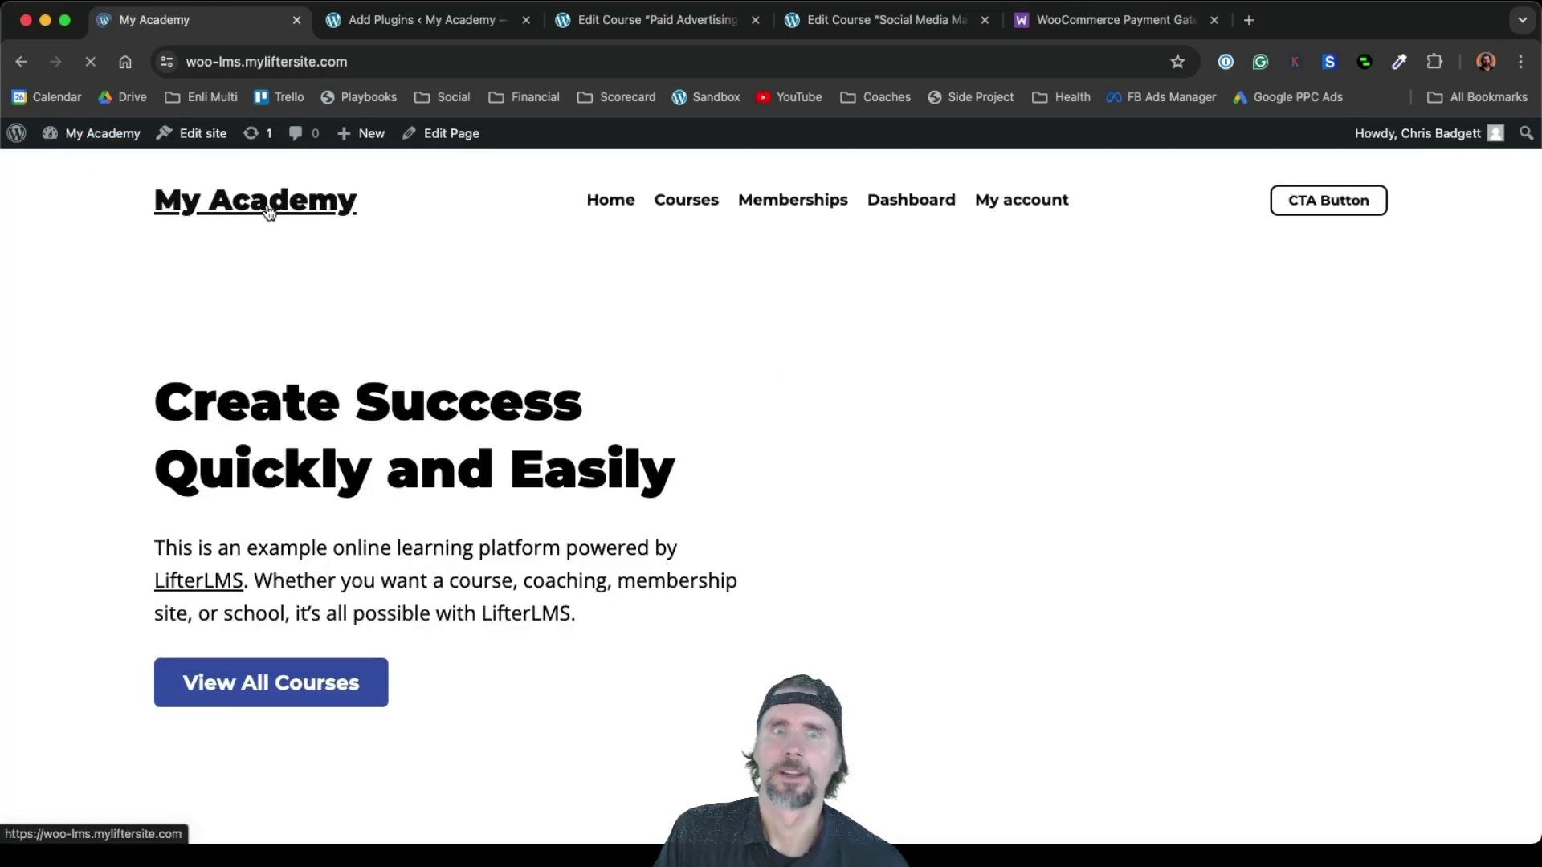
click(606, 201)
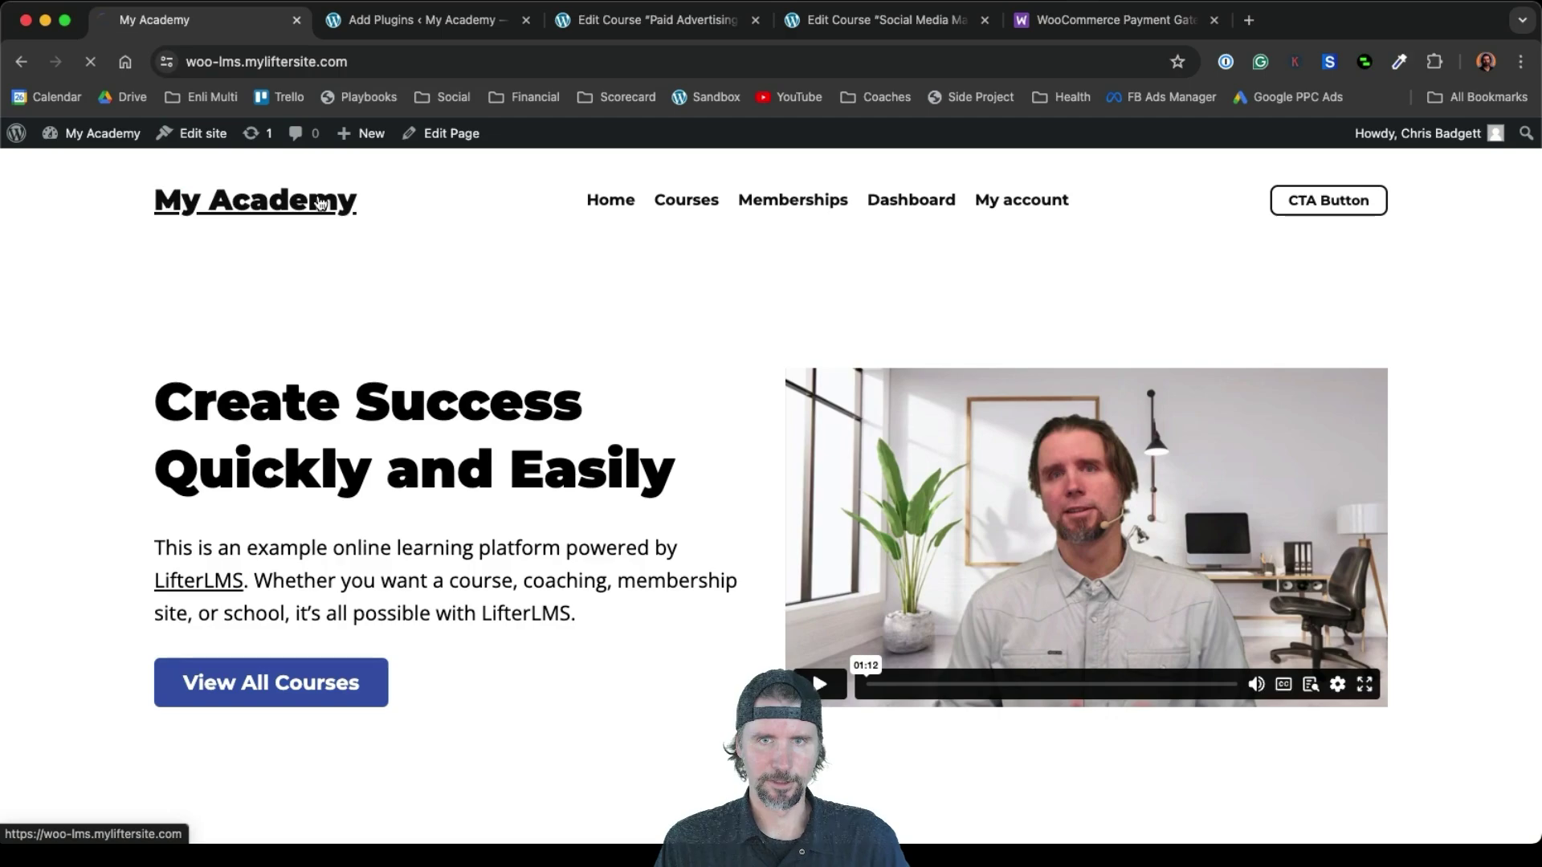
Scroll through the Welcome homepage to check its intro video and company logos
scroll(619, 501, down, 15)
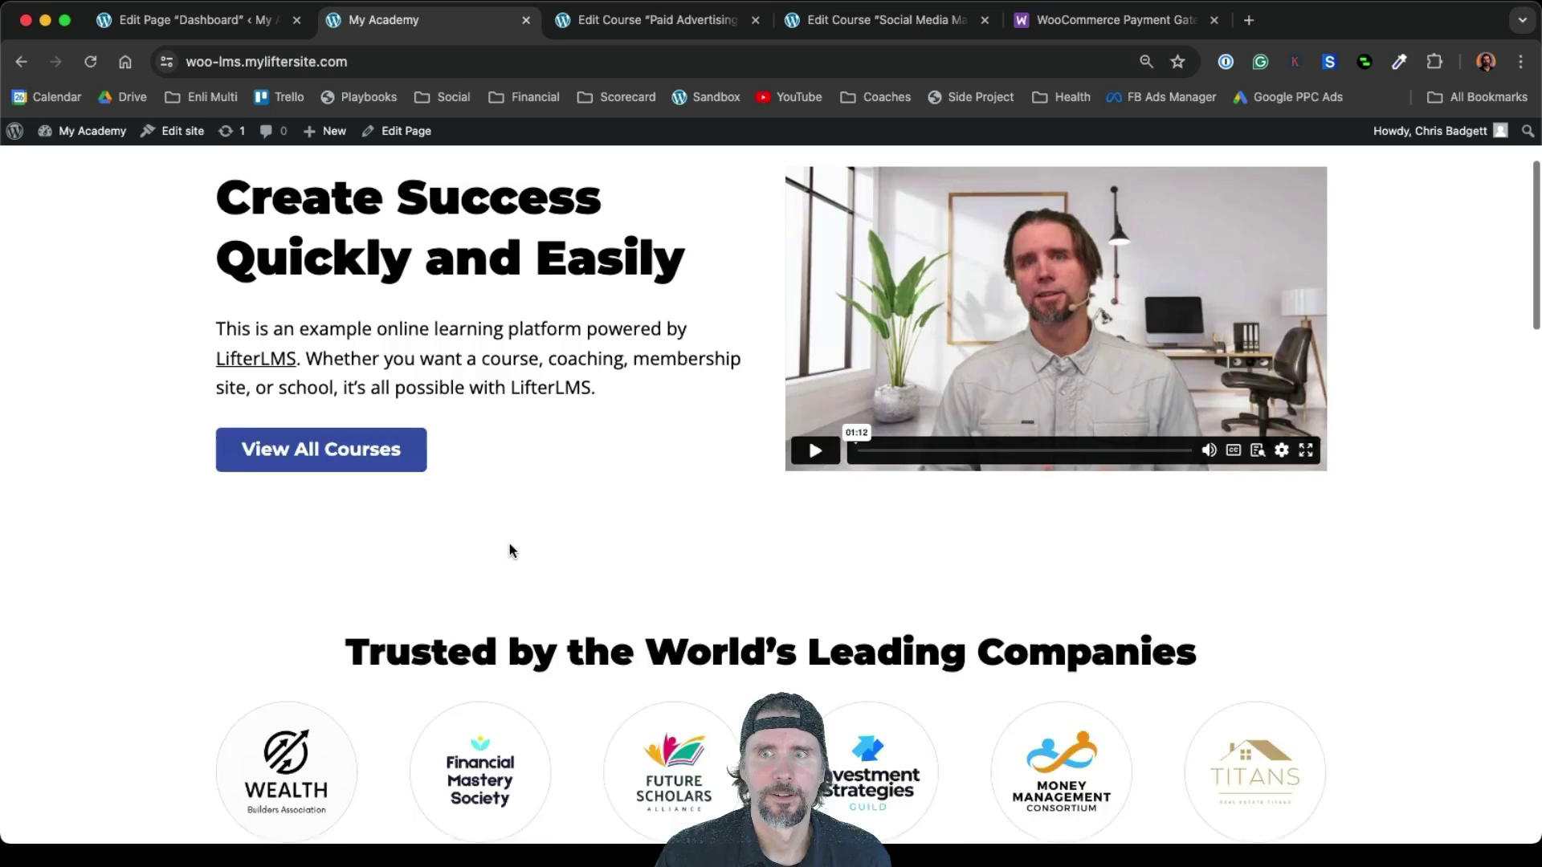
scroll(509, 551, up, 3)
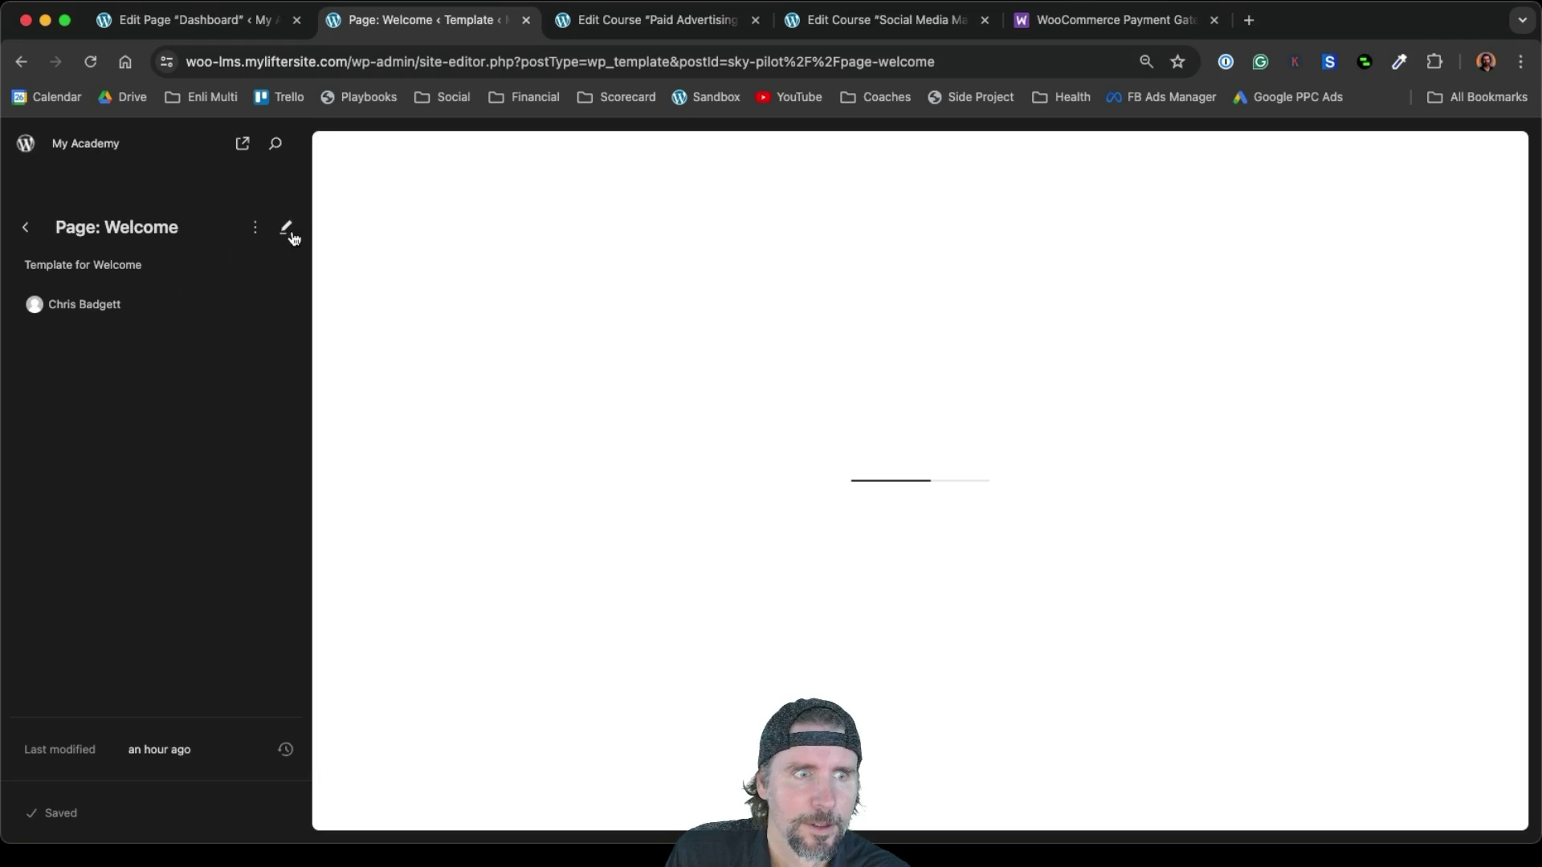
In the Header template part, delete the CTA Button block from the header row
click(126, 384)
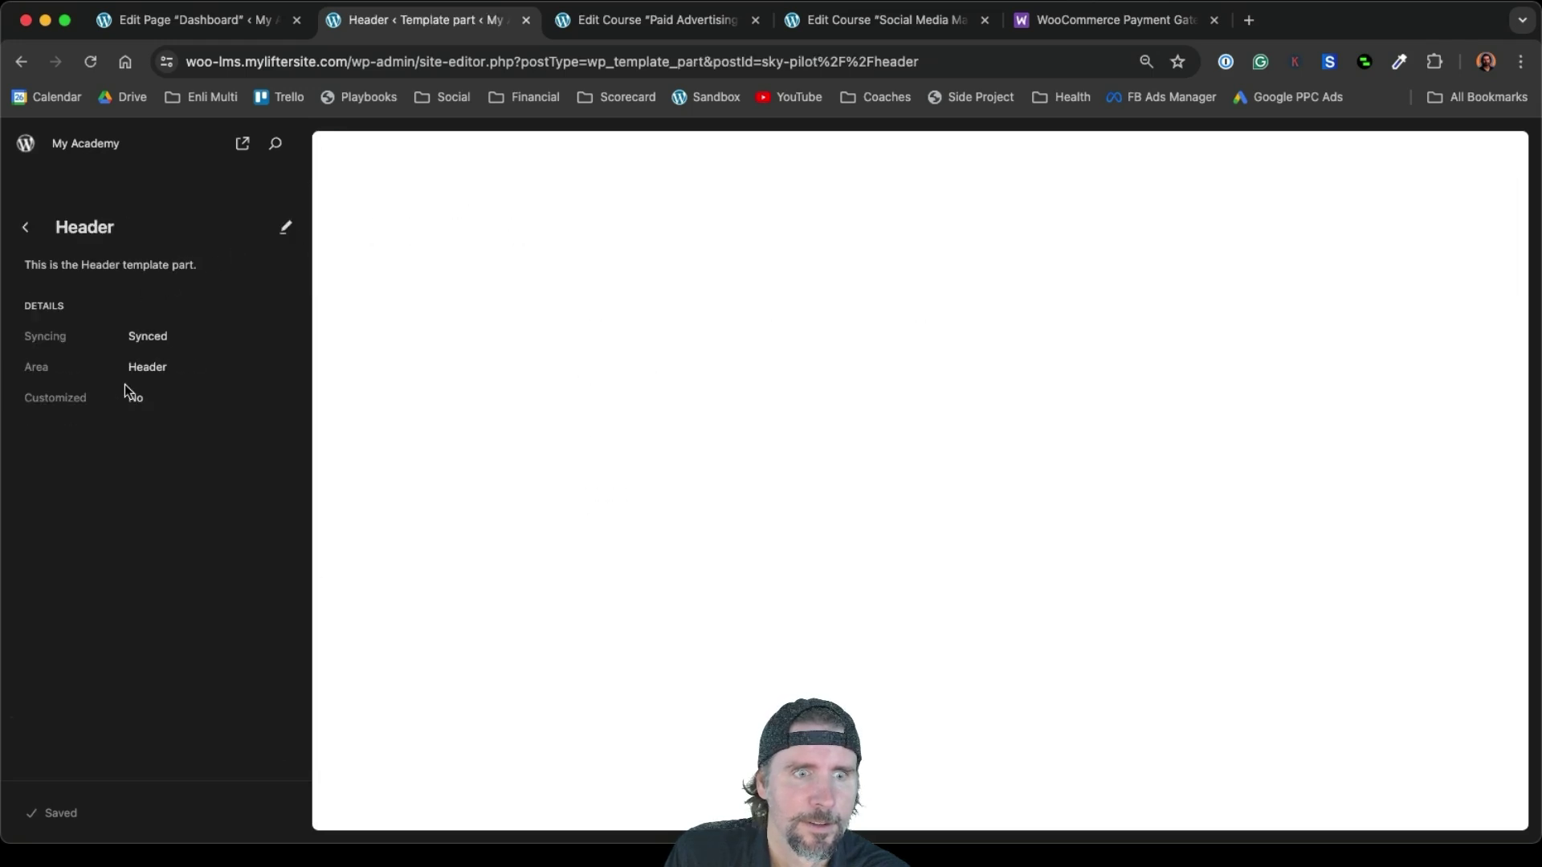
click(285, 228)
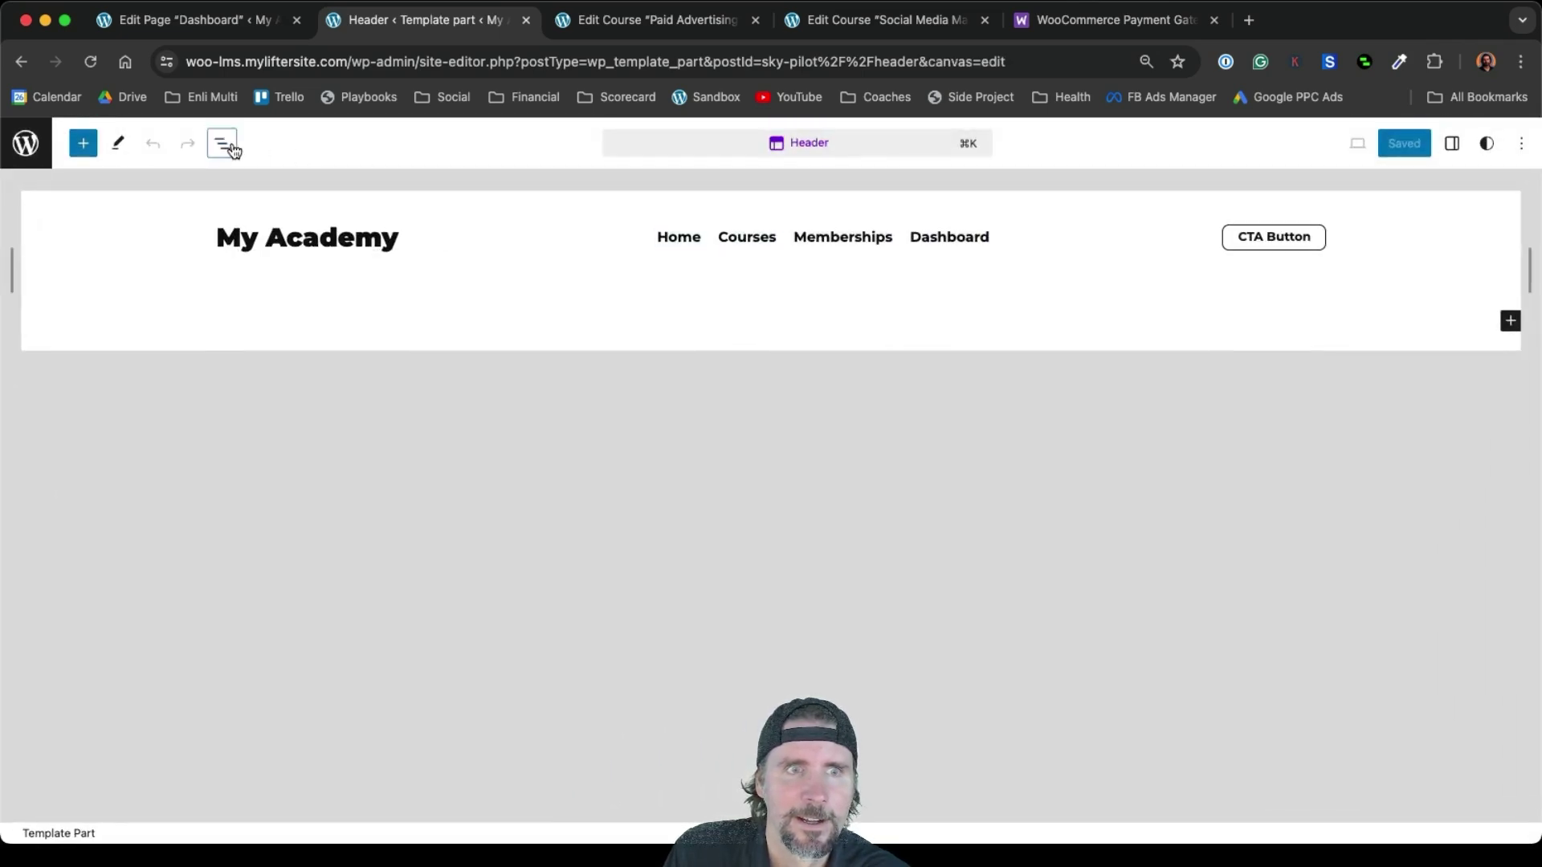
click(223, 143)
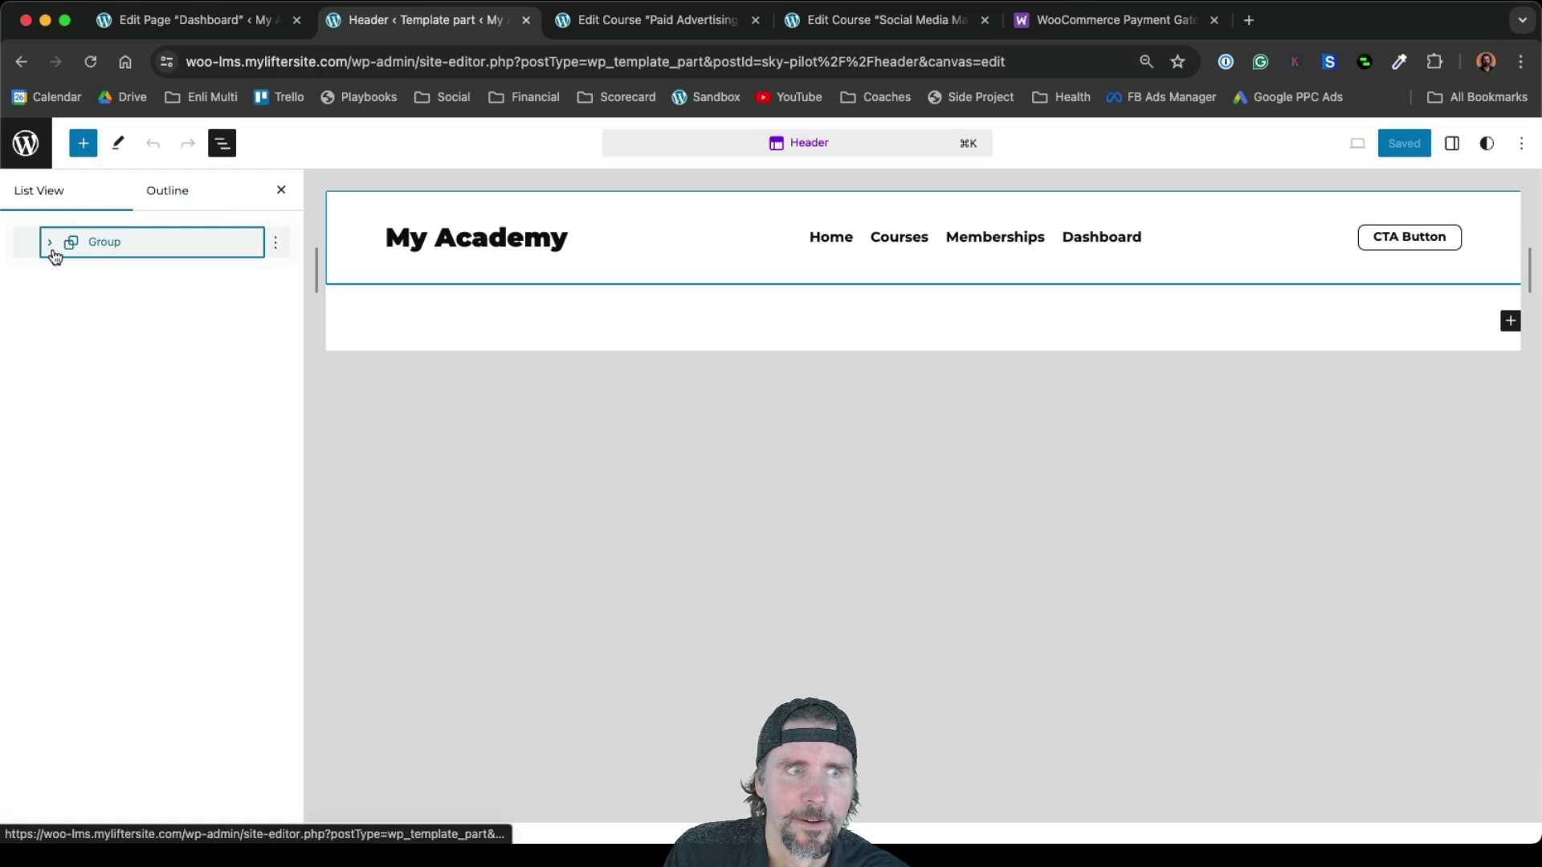
click(70, 276)
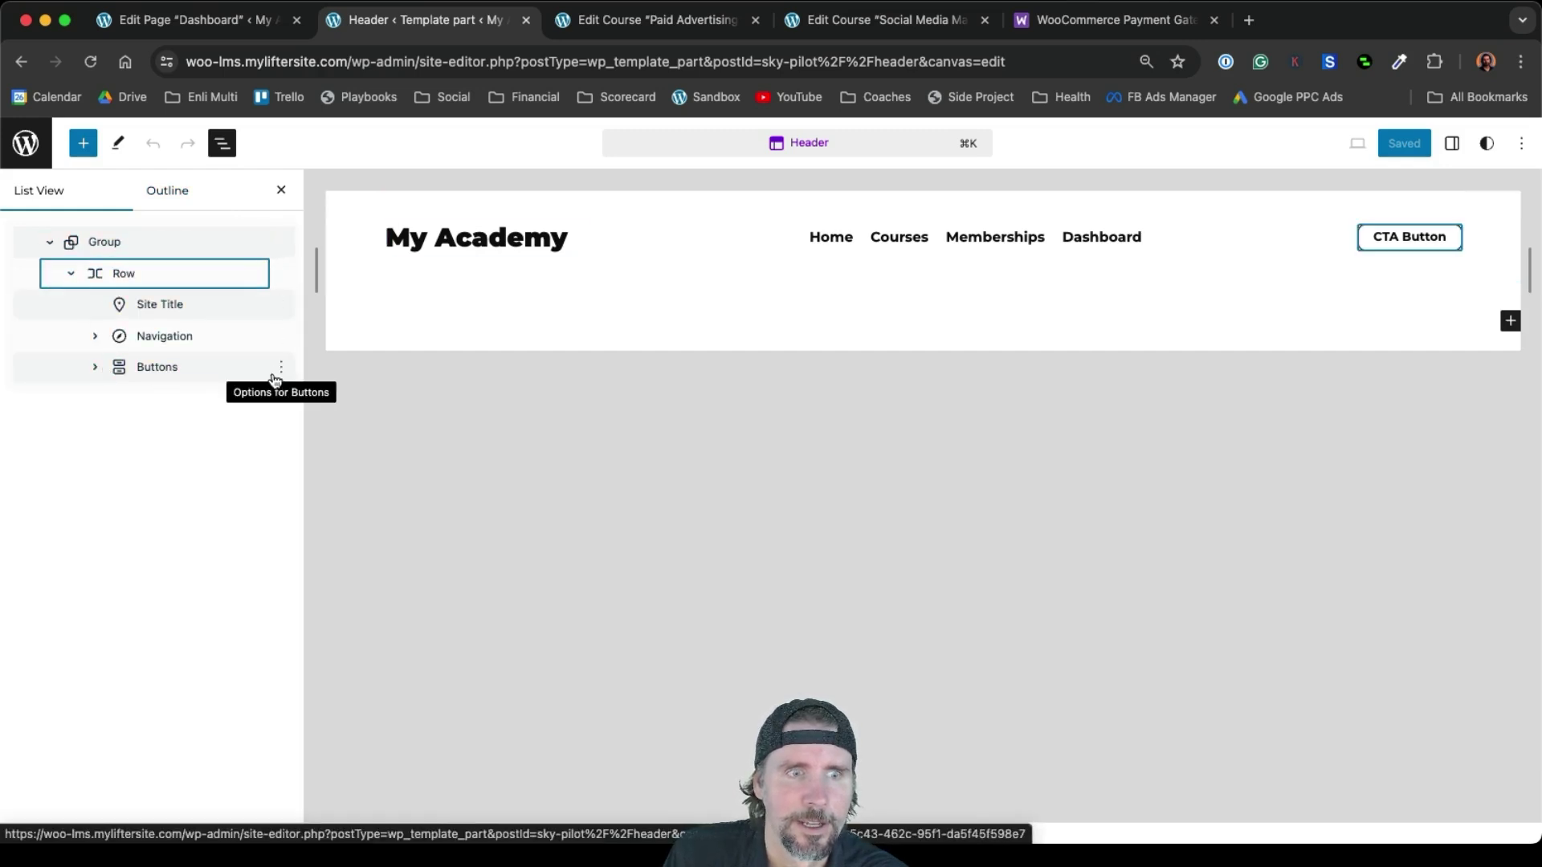
click(282, 368)
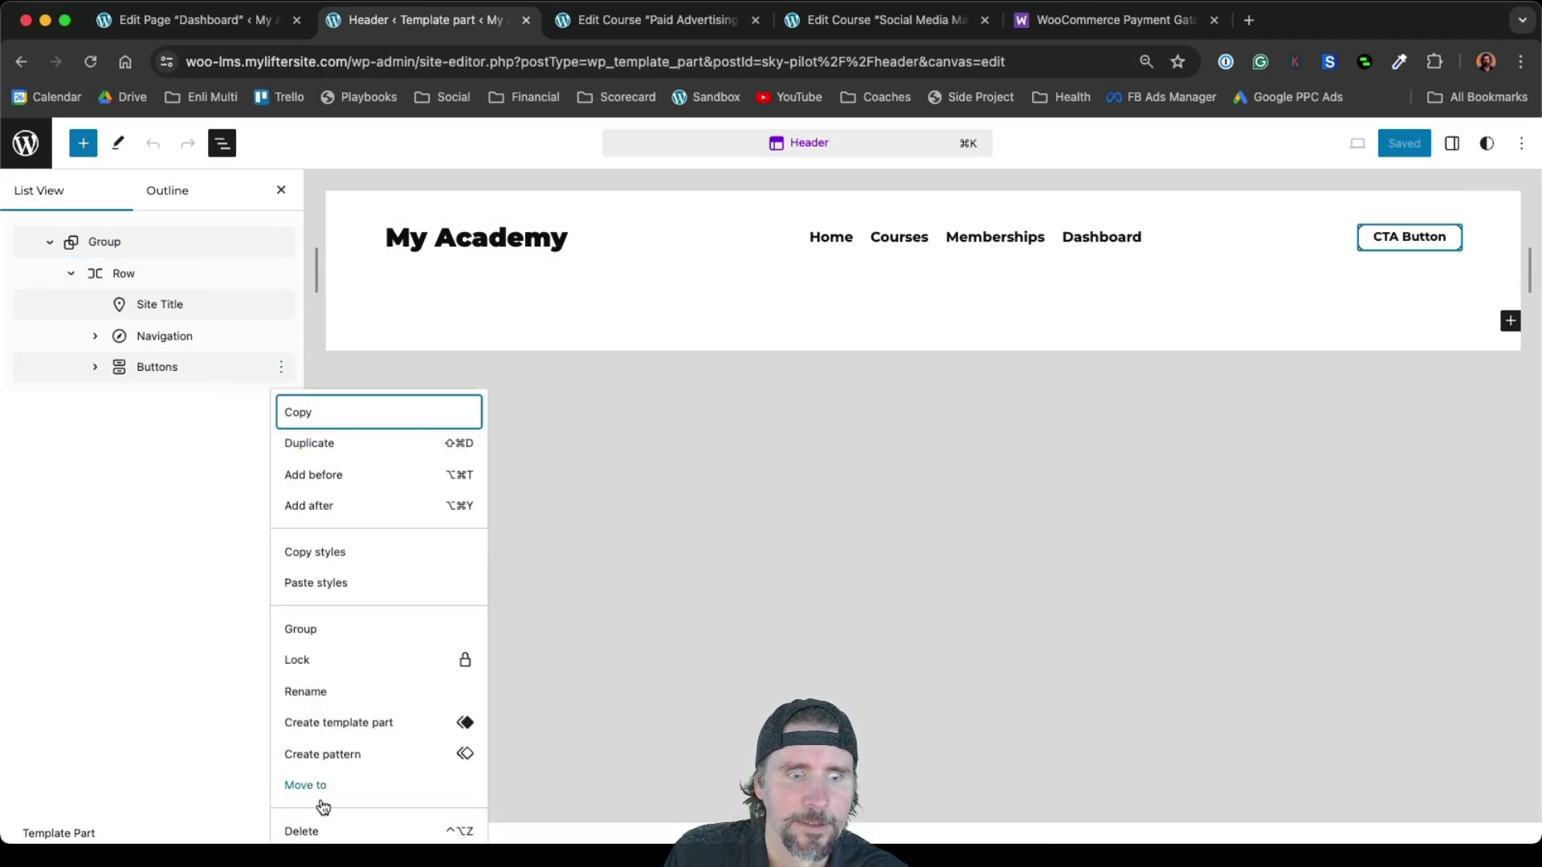
click(320, 828)
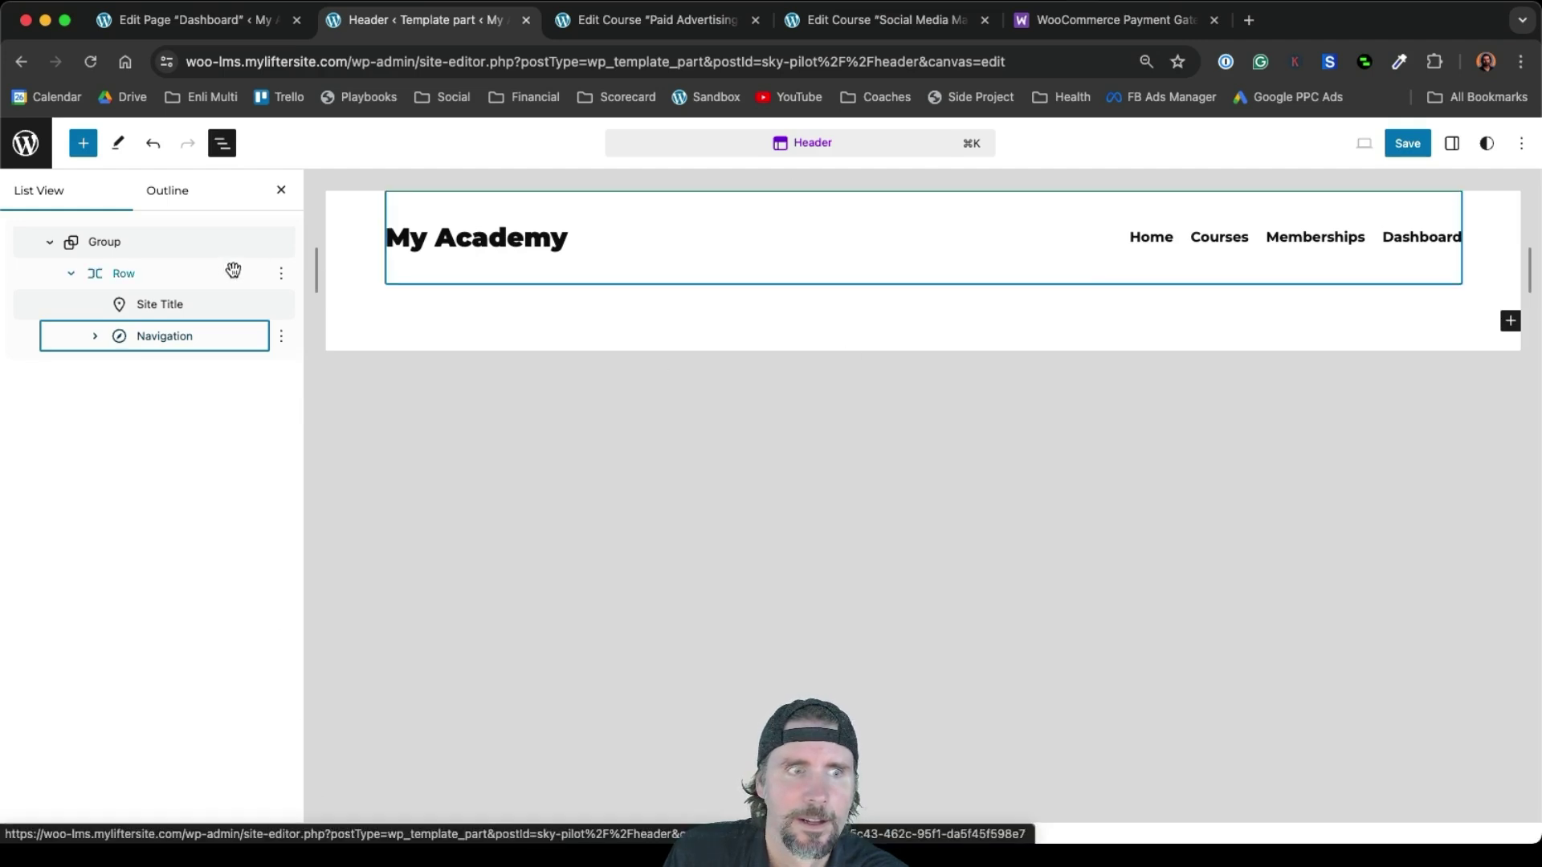
Justify the Navigation block's items to the right and save the header
click(187, 336)
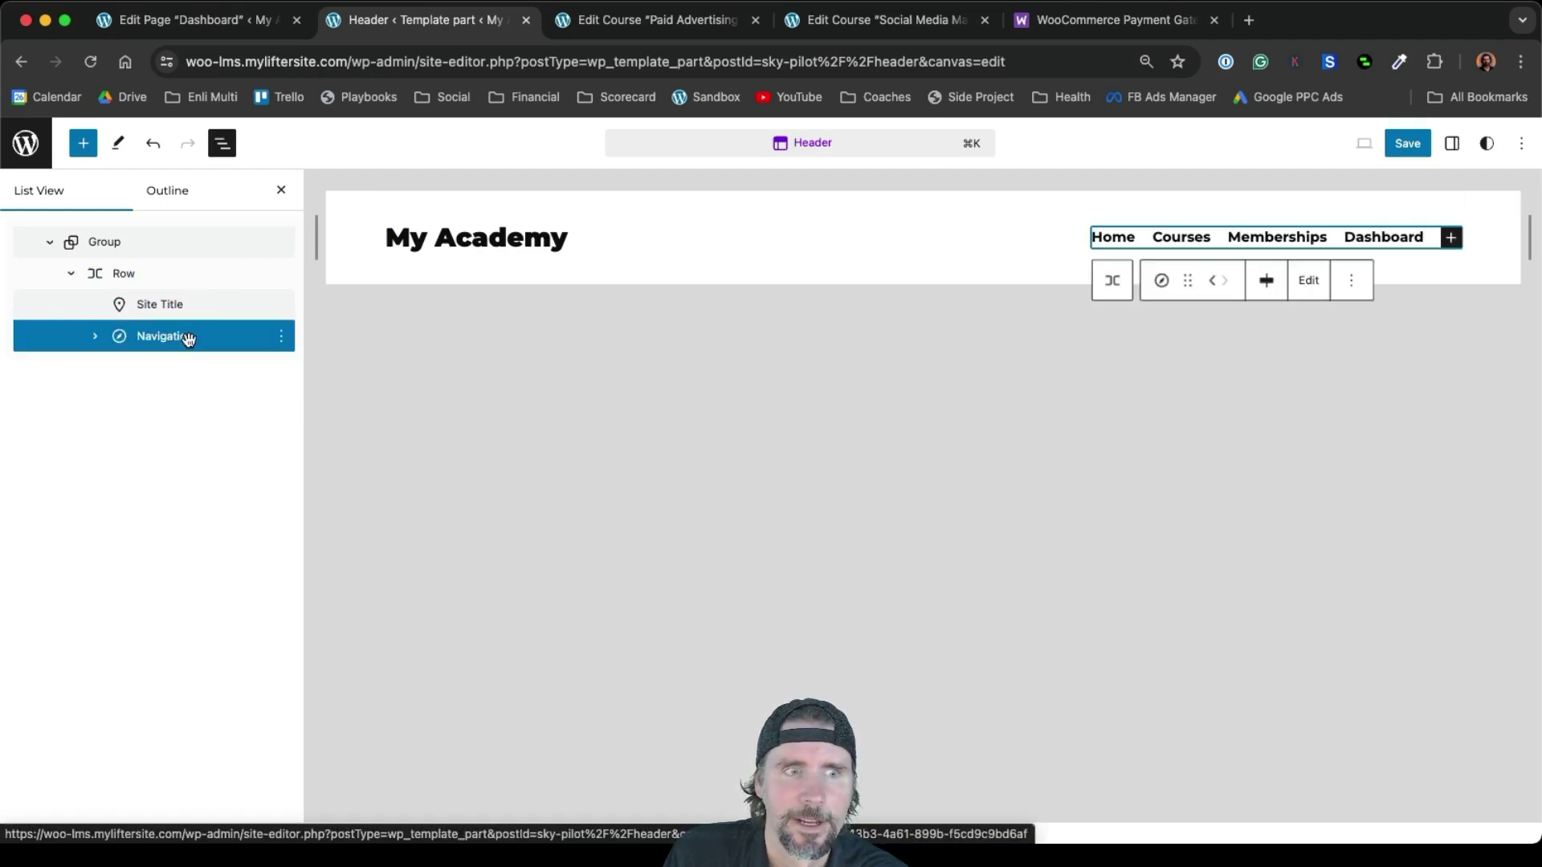
click(1268, 281)
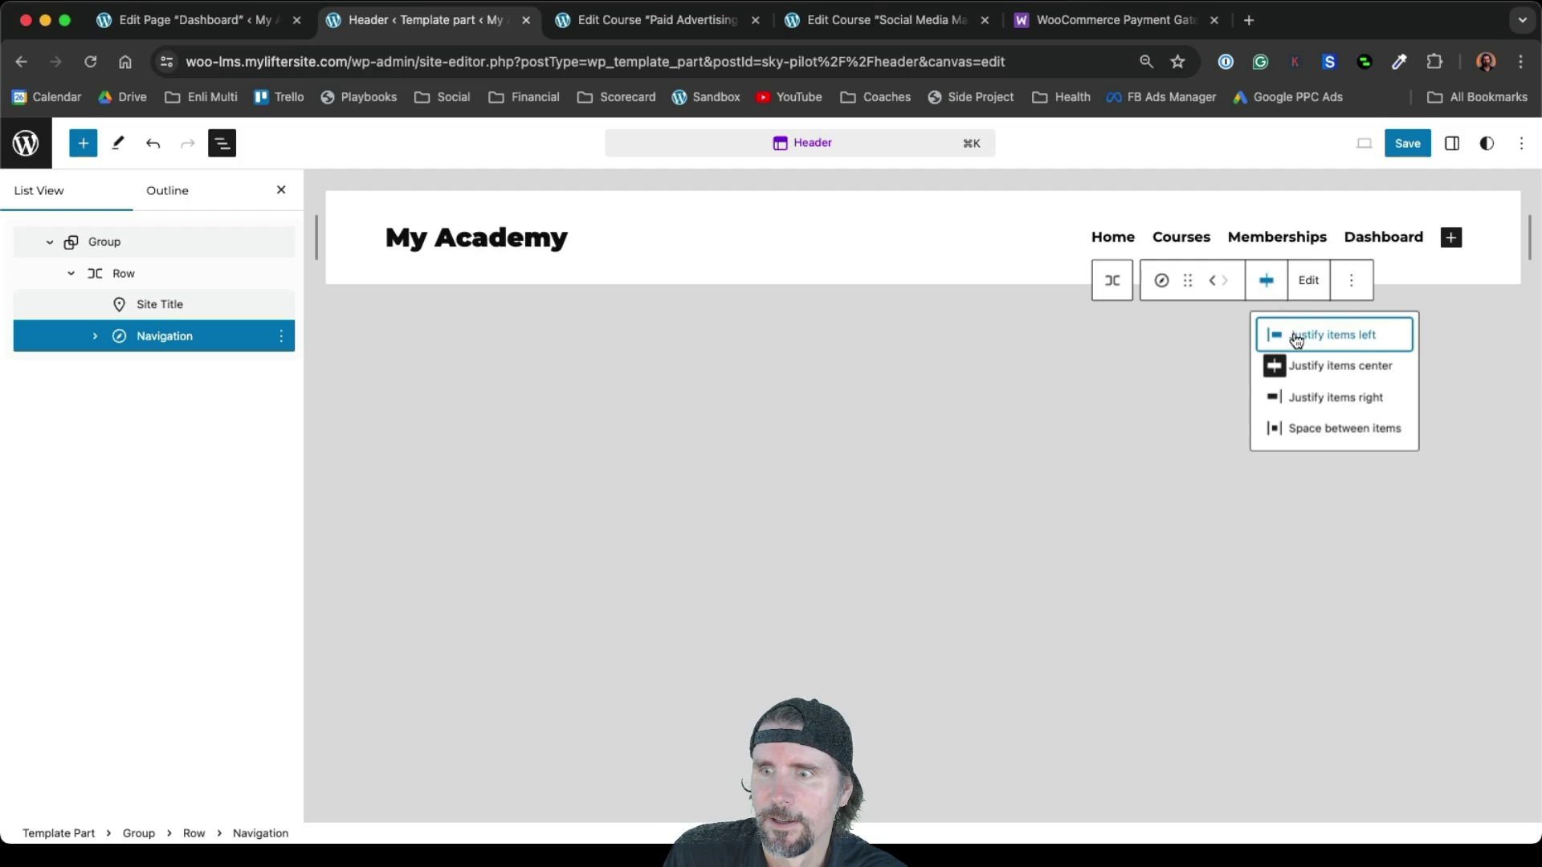
click(1310, 398)
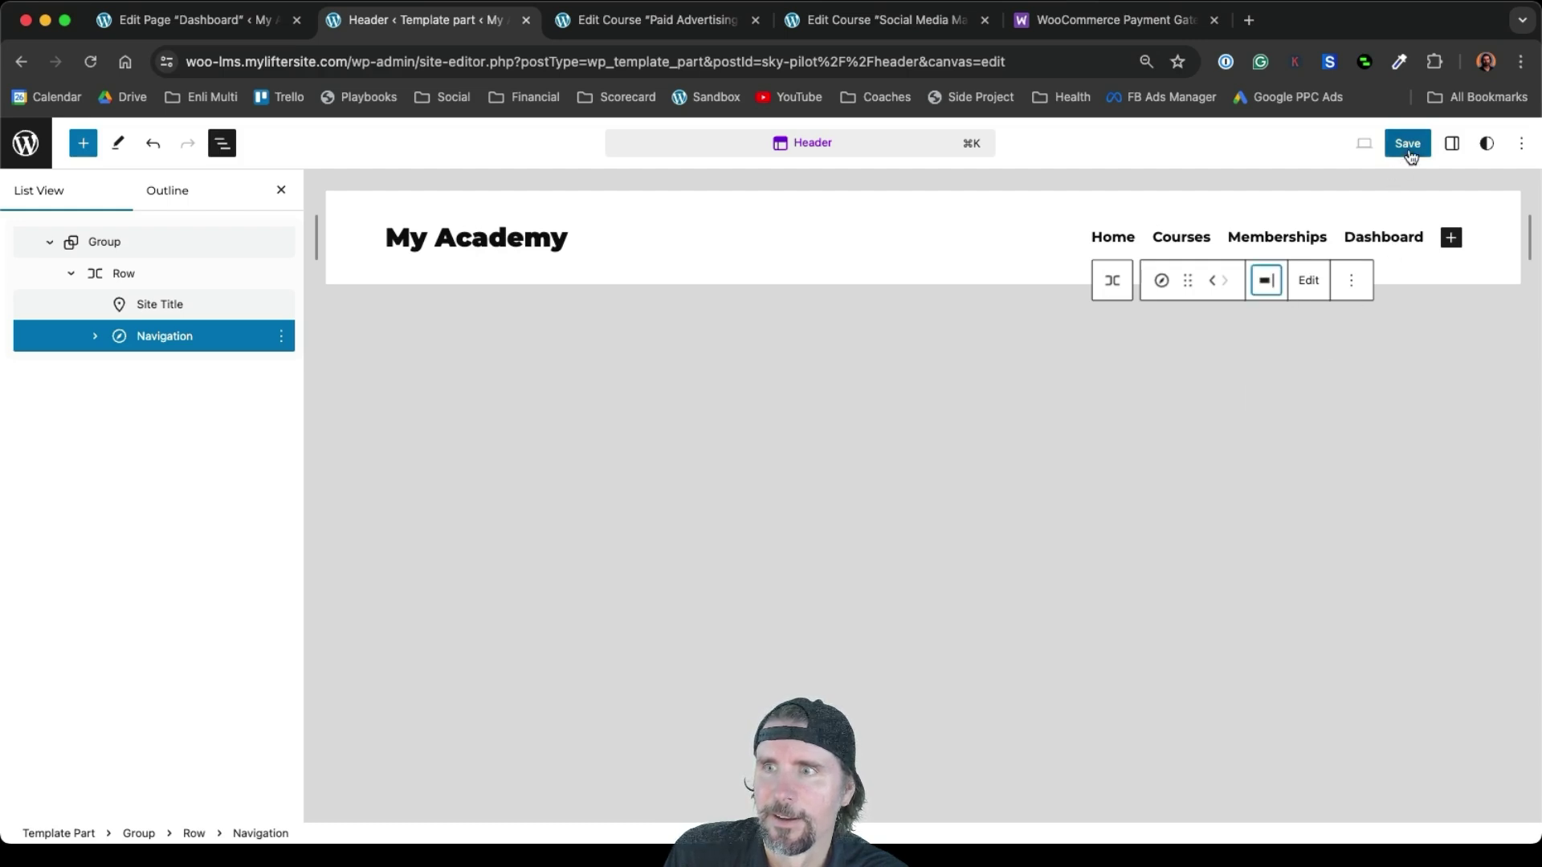
click(1407, 145)
click(1389, 153)
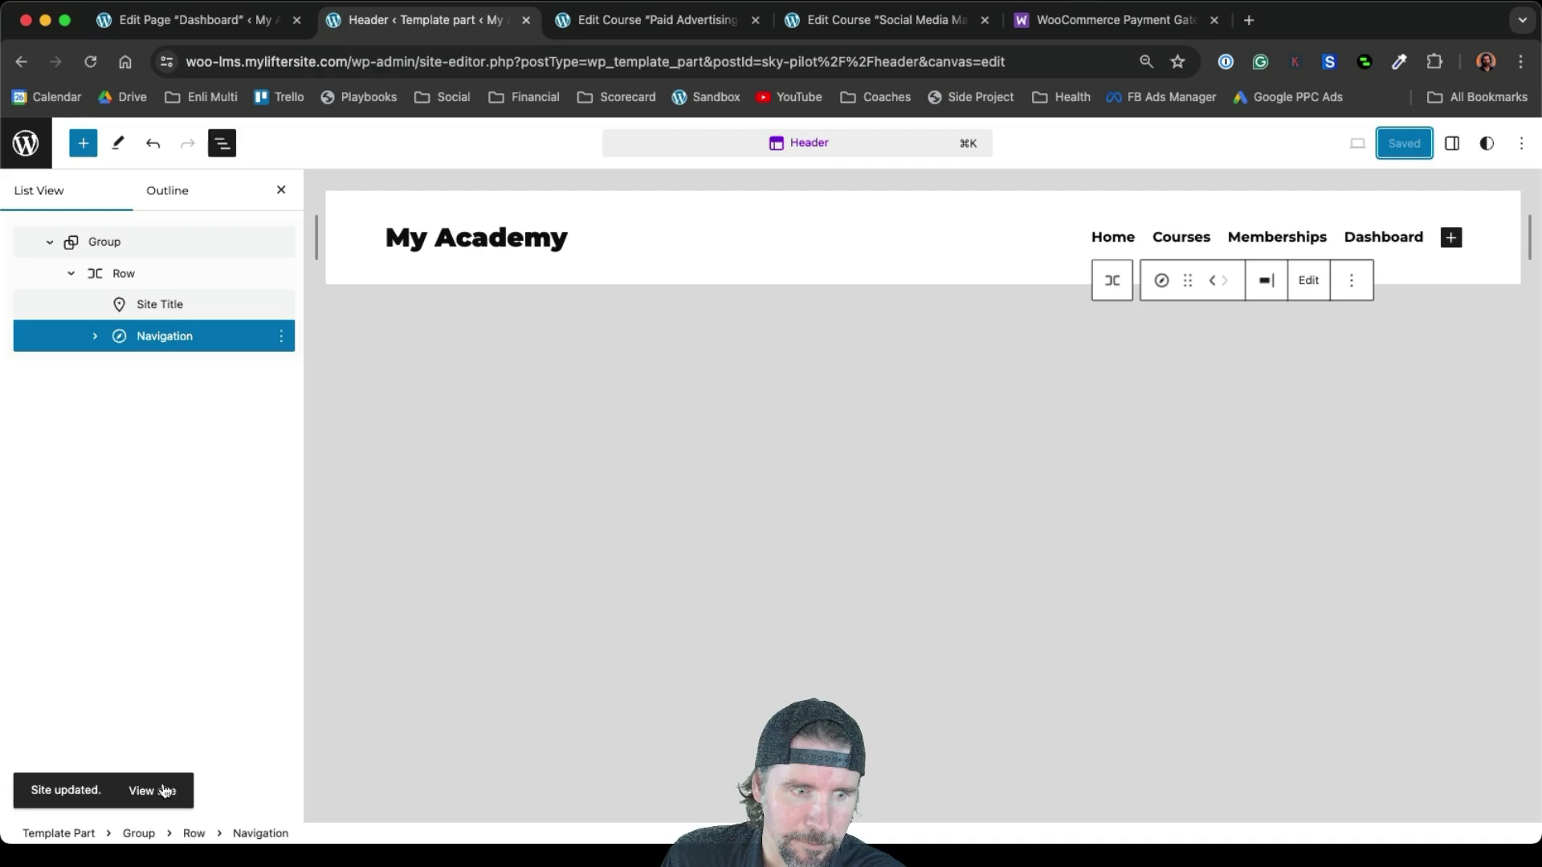
click(161, 789)
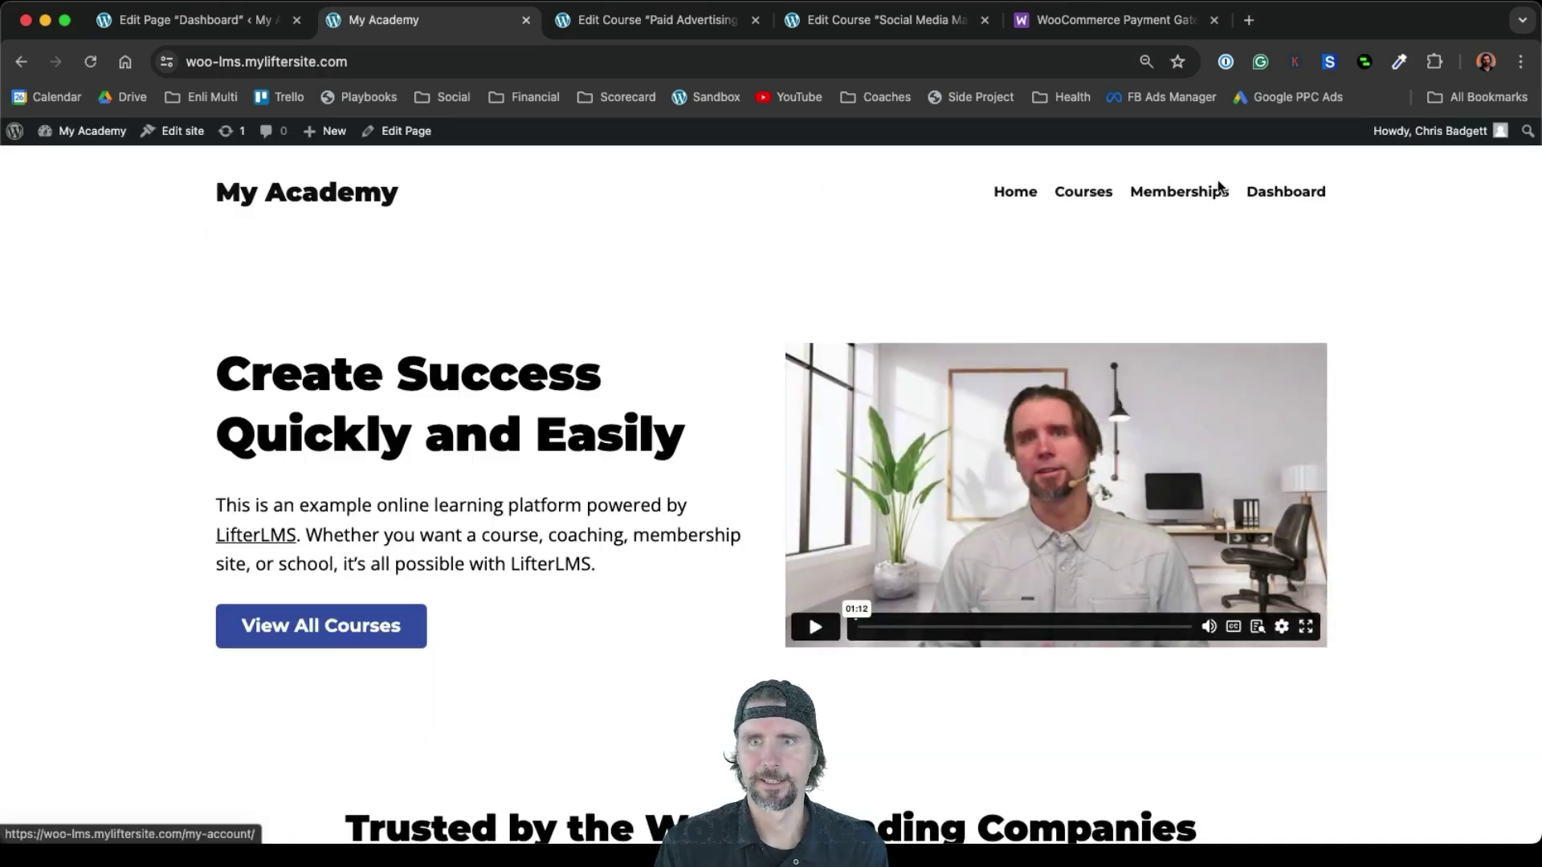
In the private window, open Marketing Mastery Membership from Memberships and choose Join
key(super+grave)
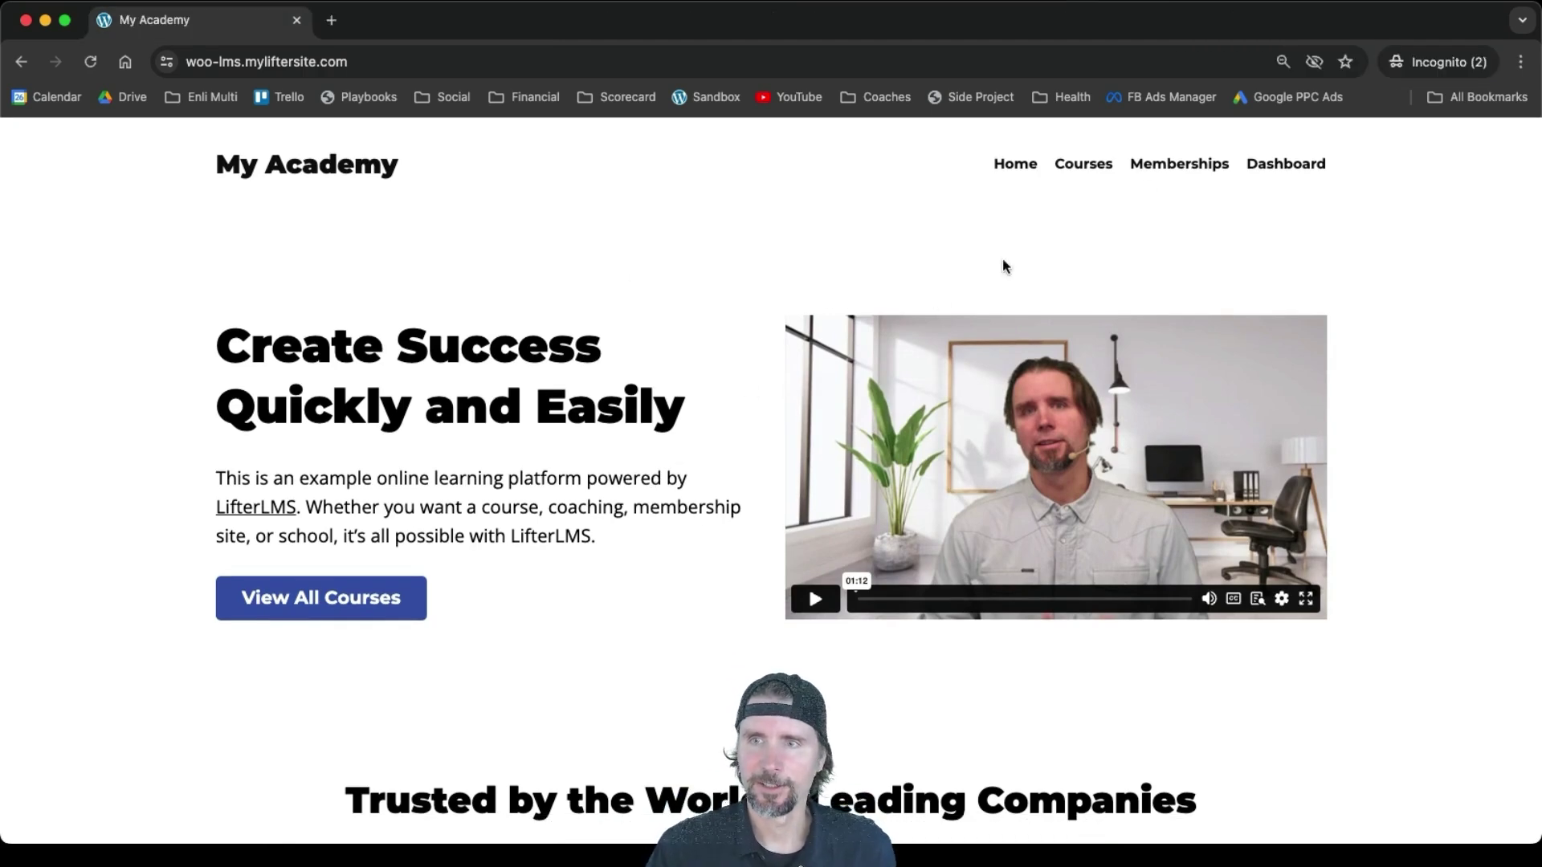
click(1169, 166)
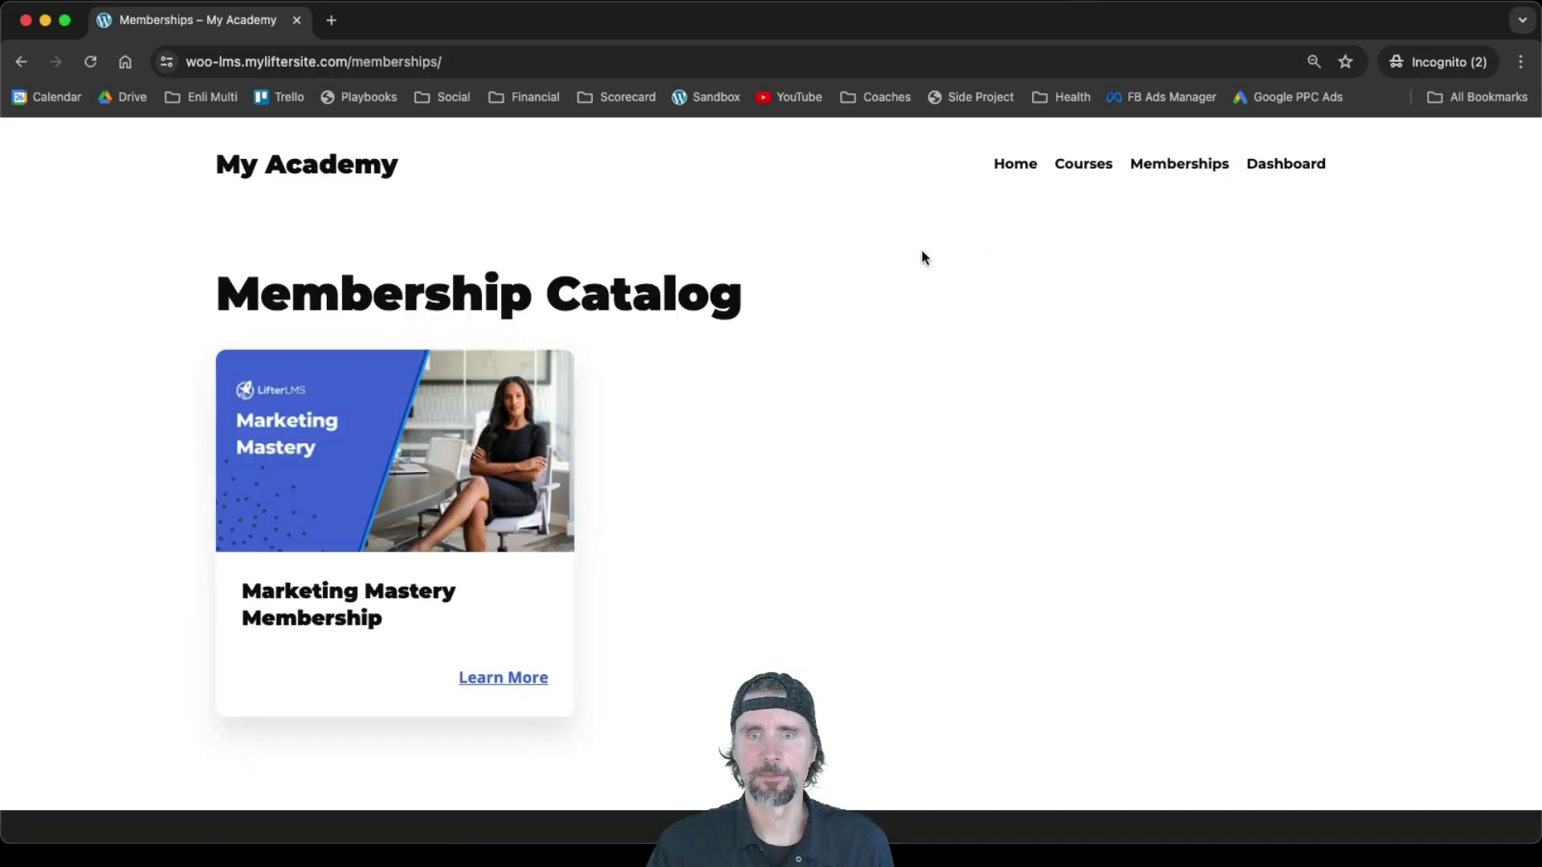
click(366, 600)
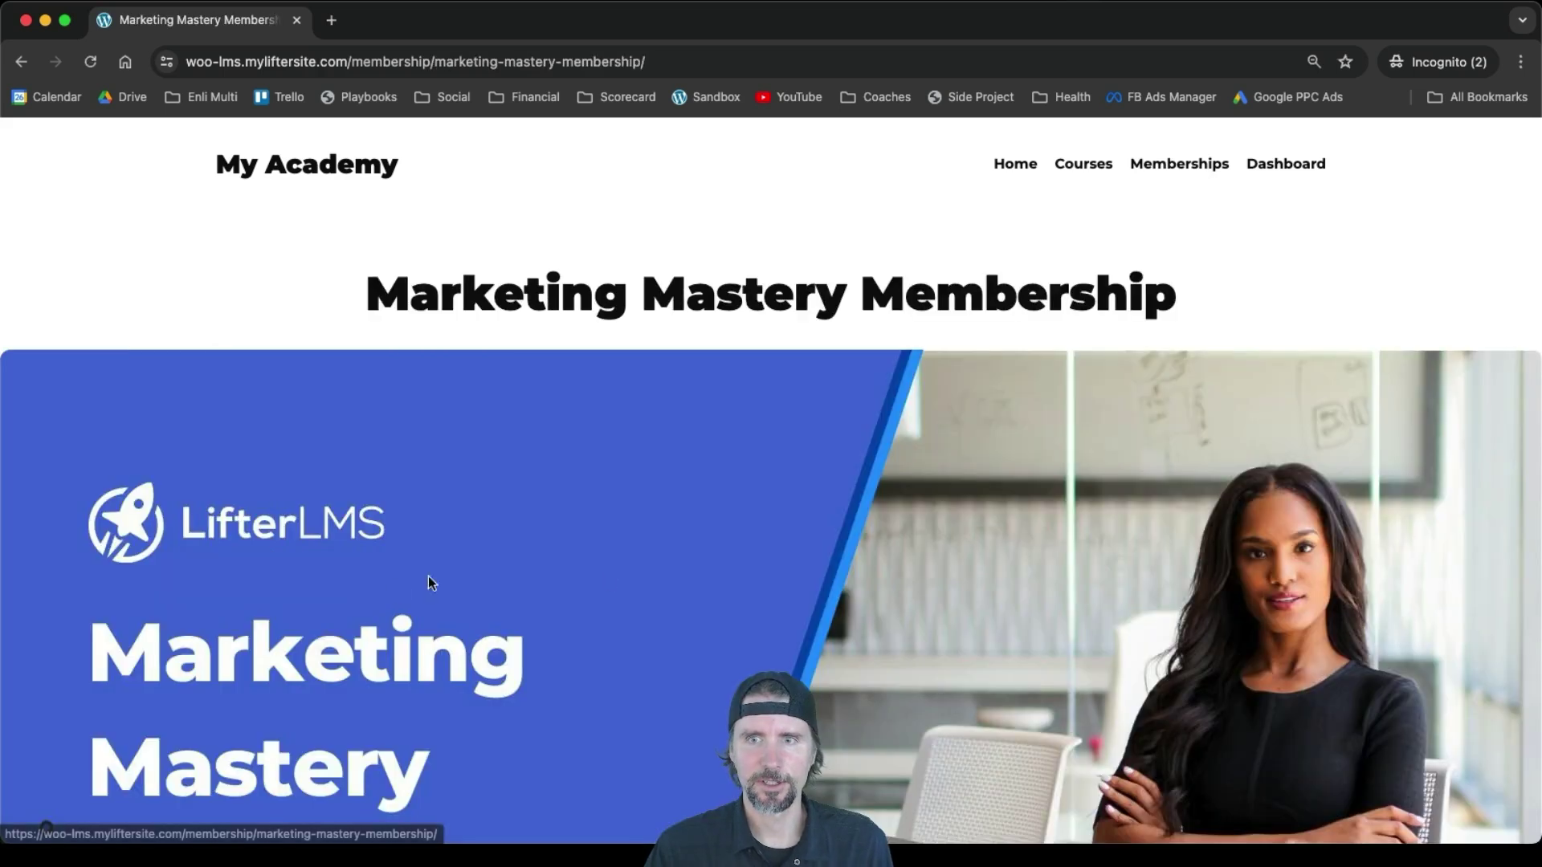
scroll(793, 671, down, 5)
scroll(795, 671, down, 6)
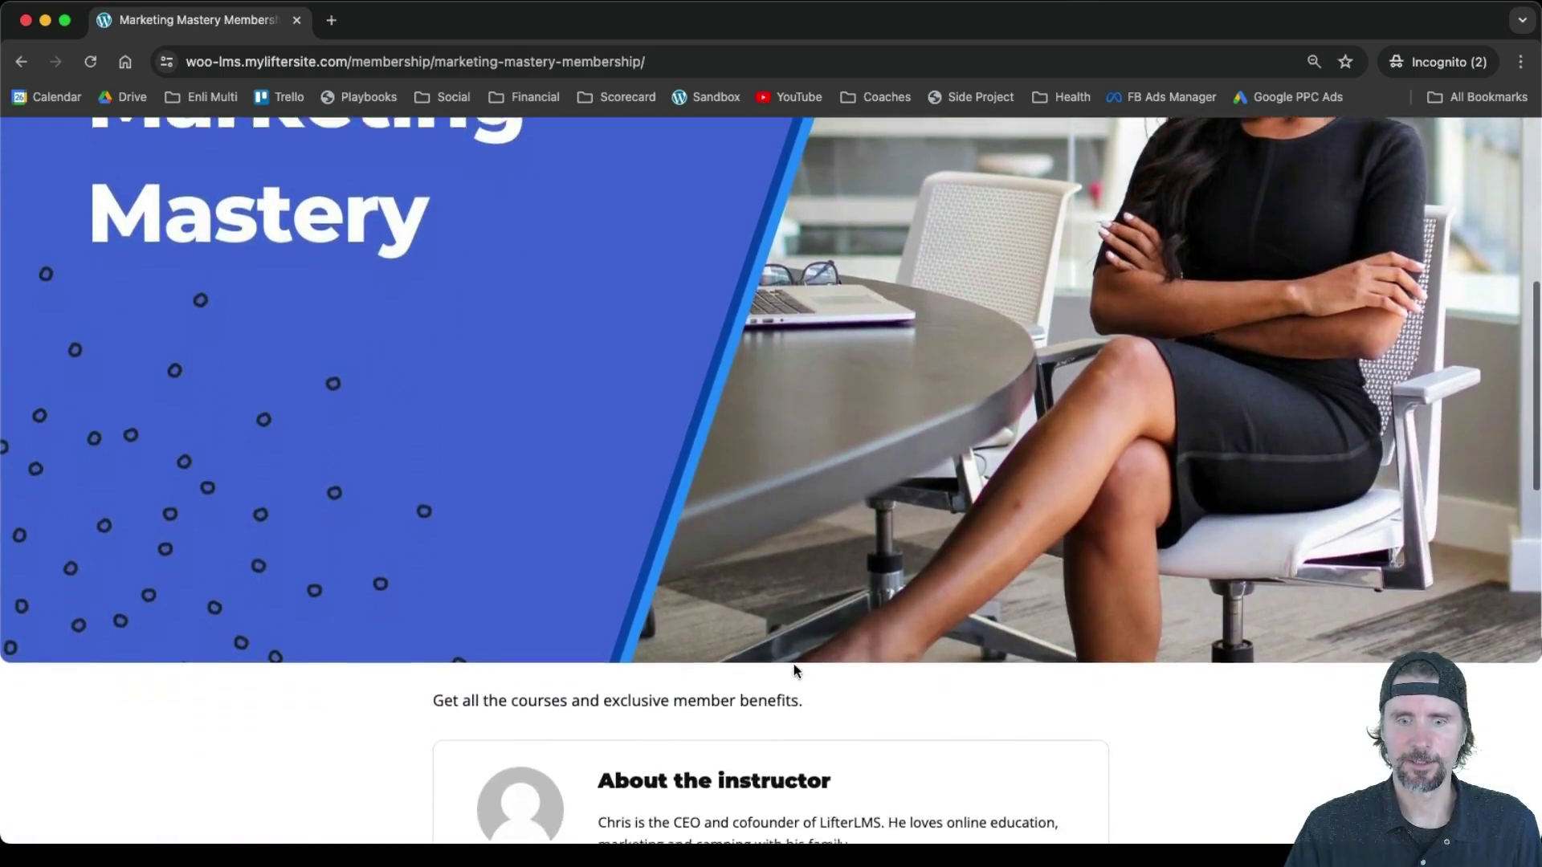
scroll(794, 672, down, 2)
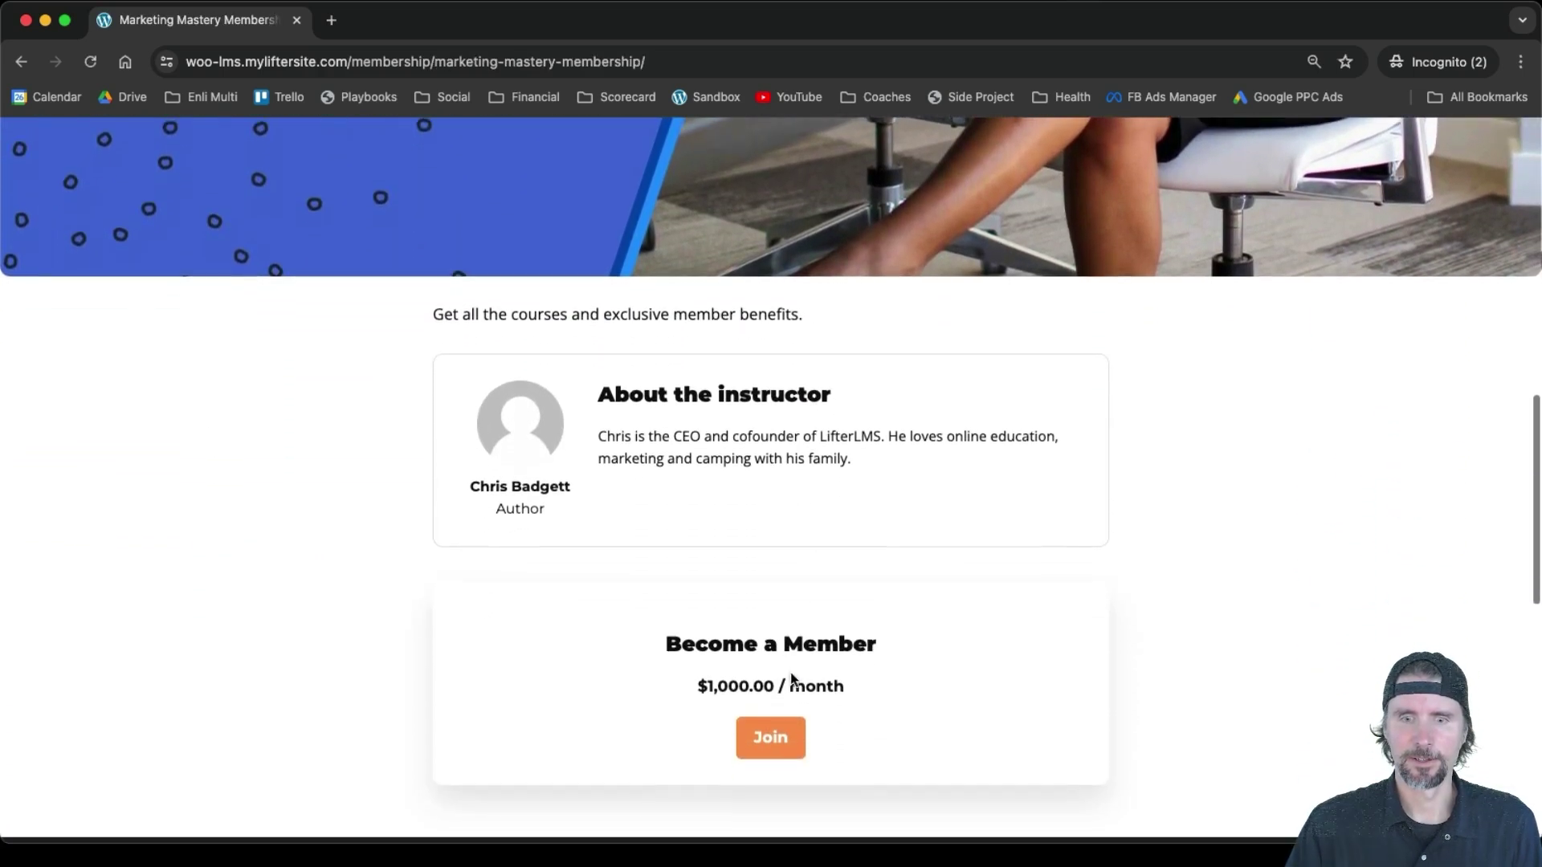
click(771, 743)
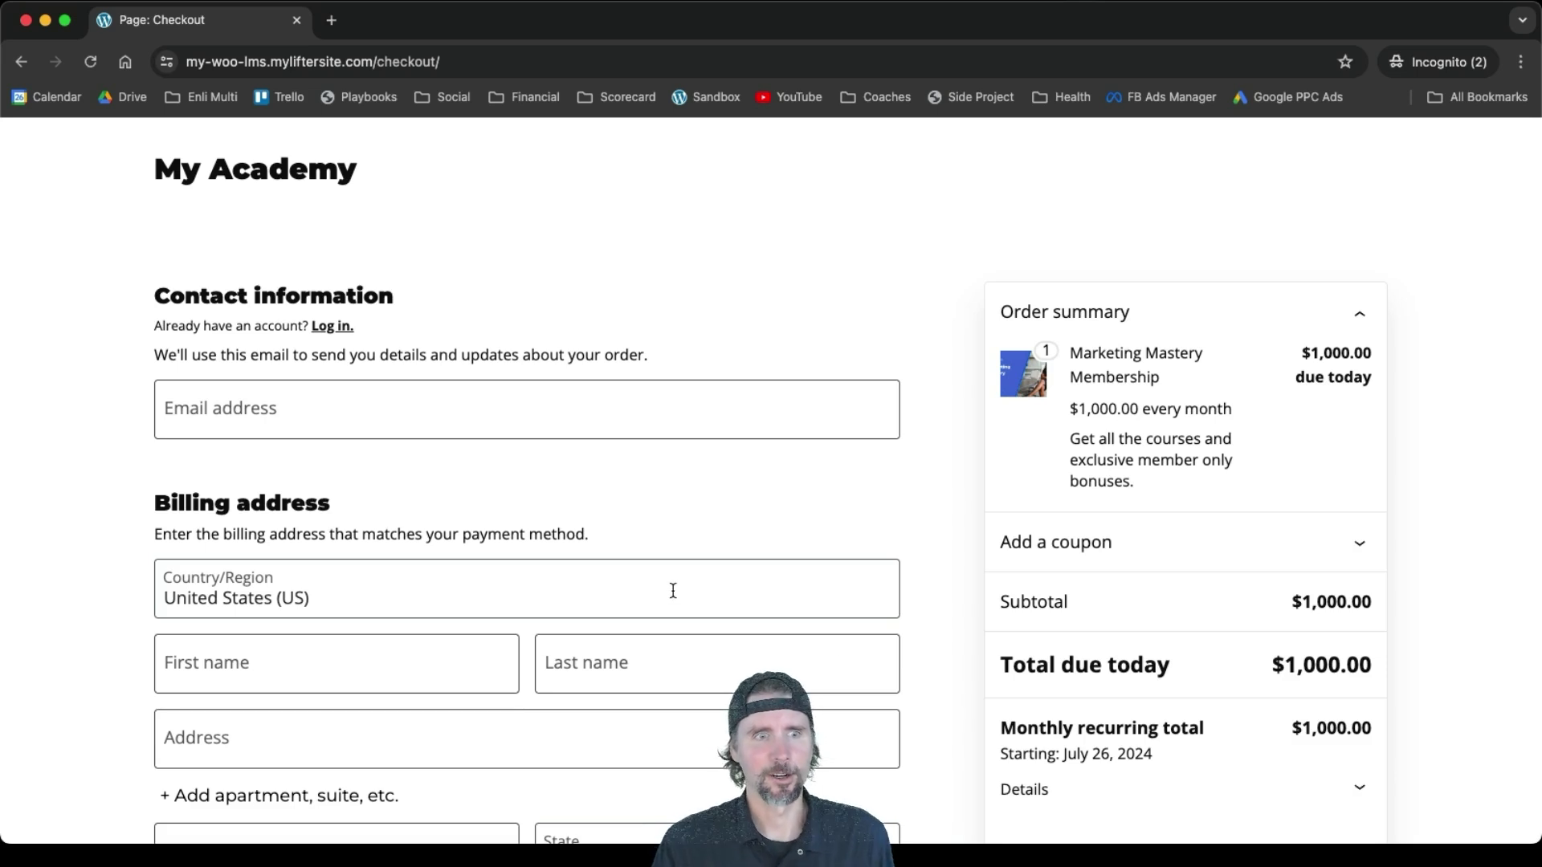
Enter a test e-mail, the customer's first and last name, and the street address
click(278, 394)
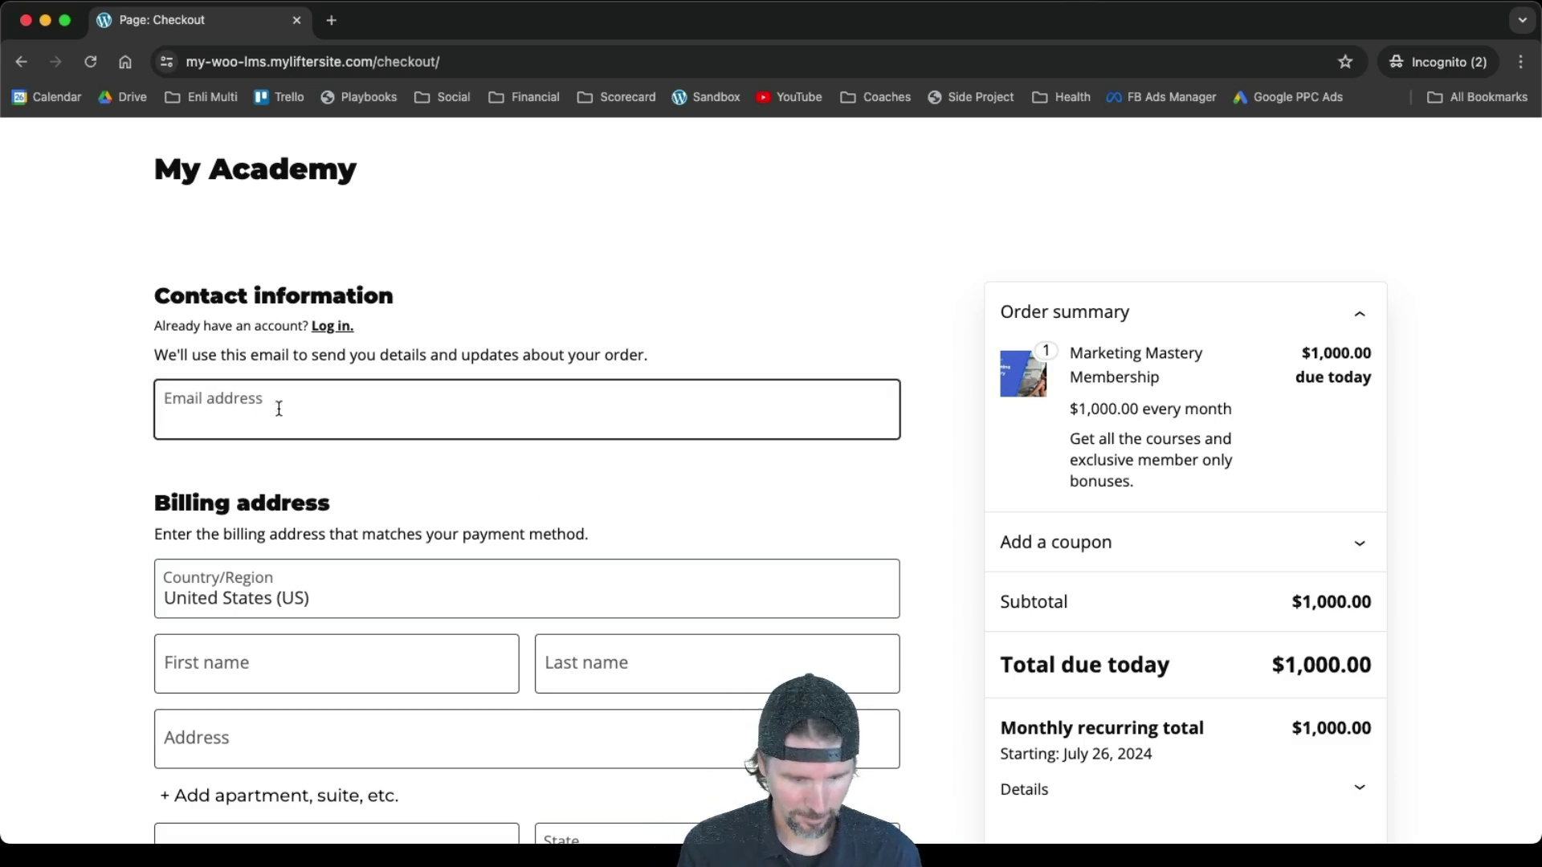
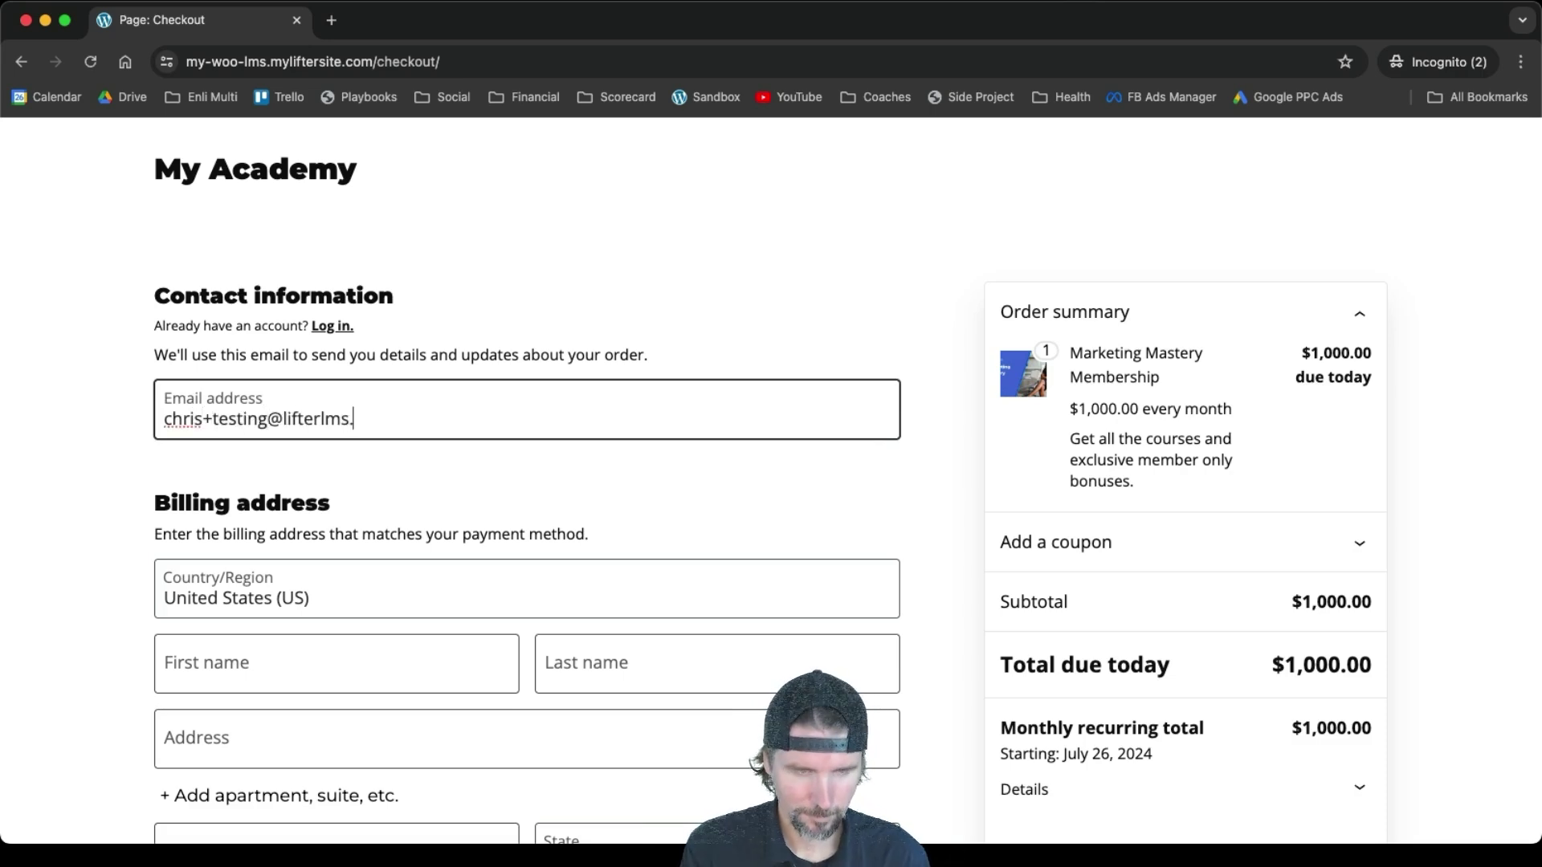
click(241, 685)
text(Chris)
click(619, 664)
text(Badgett)
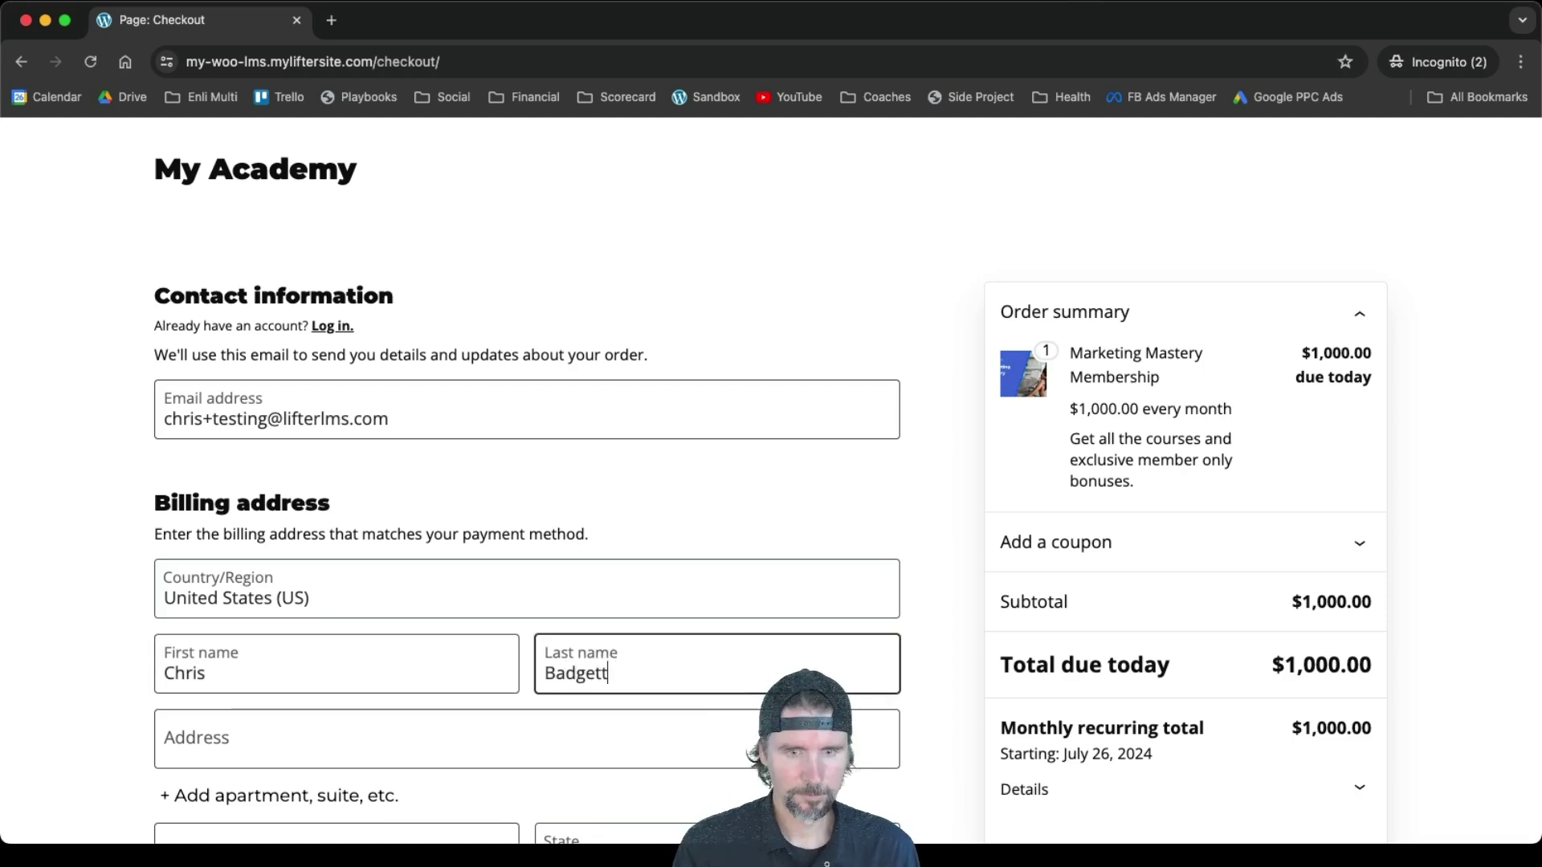
click(384, 744)
text(123 Maine)
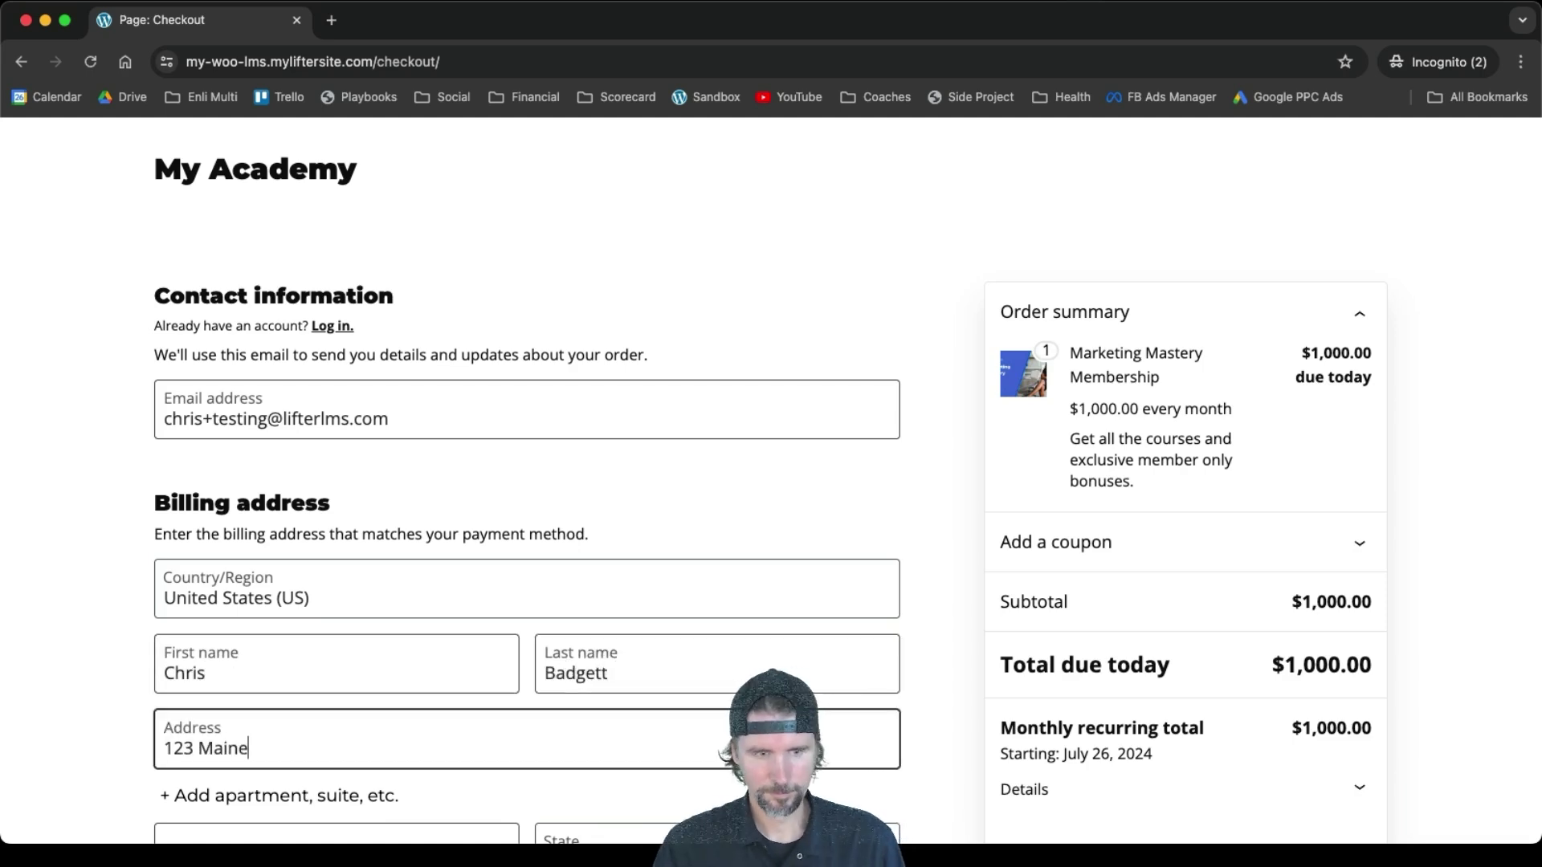
Fill in the billing city, state and ZIP code, then submit the $1,000.00 order
scroll(210, 416, down, 5)
click(210, 416)
text(Beverly Hills)
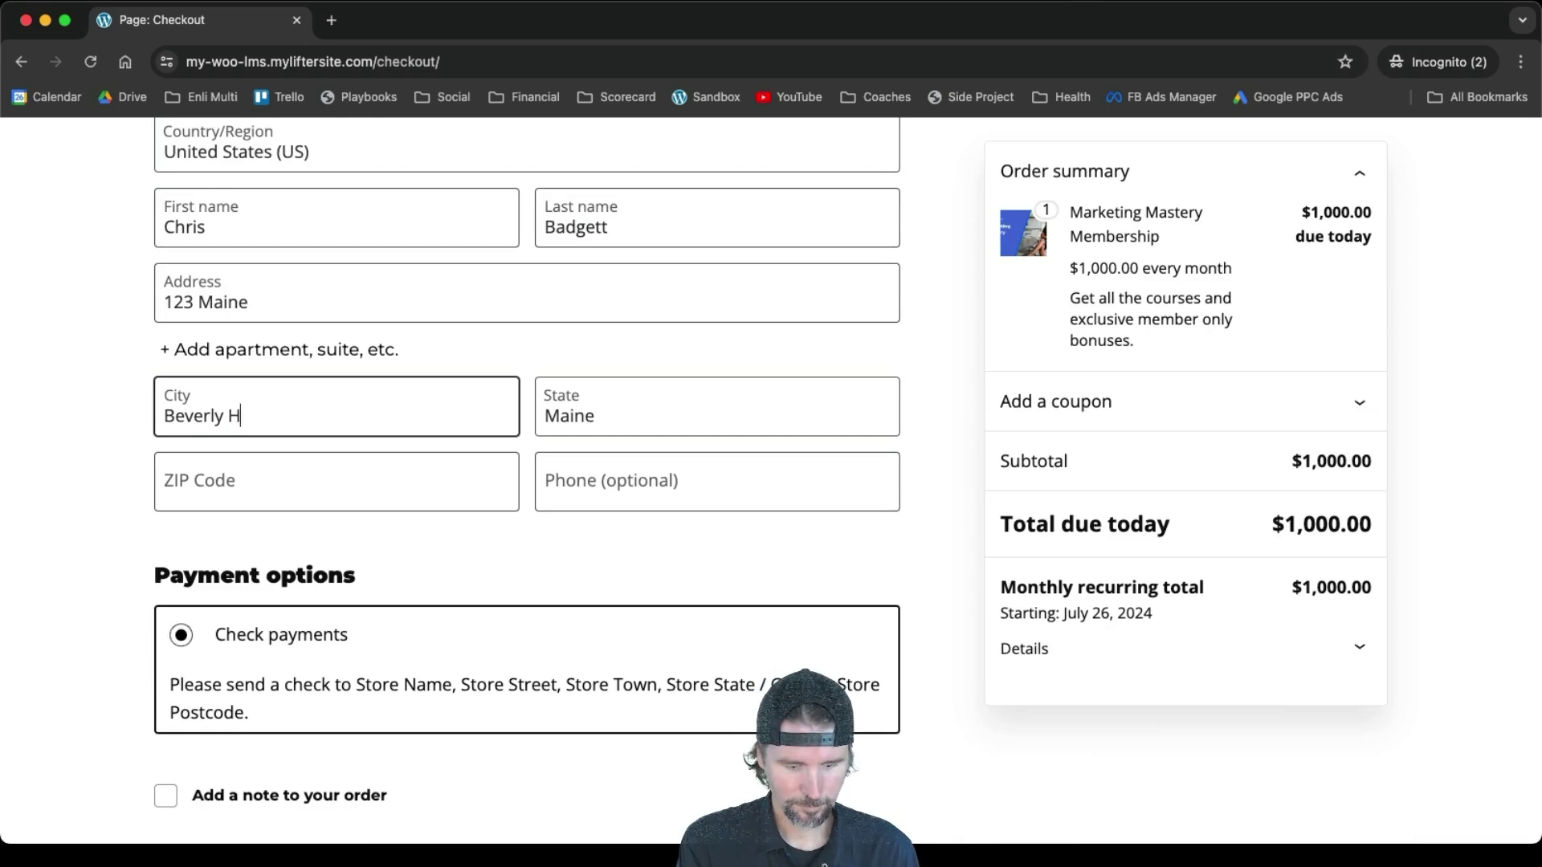
click(542, 393)
click(600, 592)
click(299, 491)
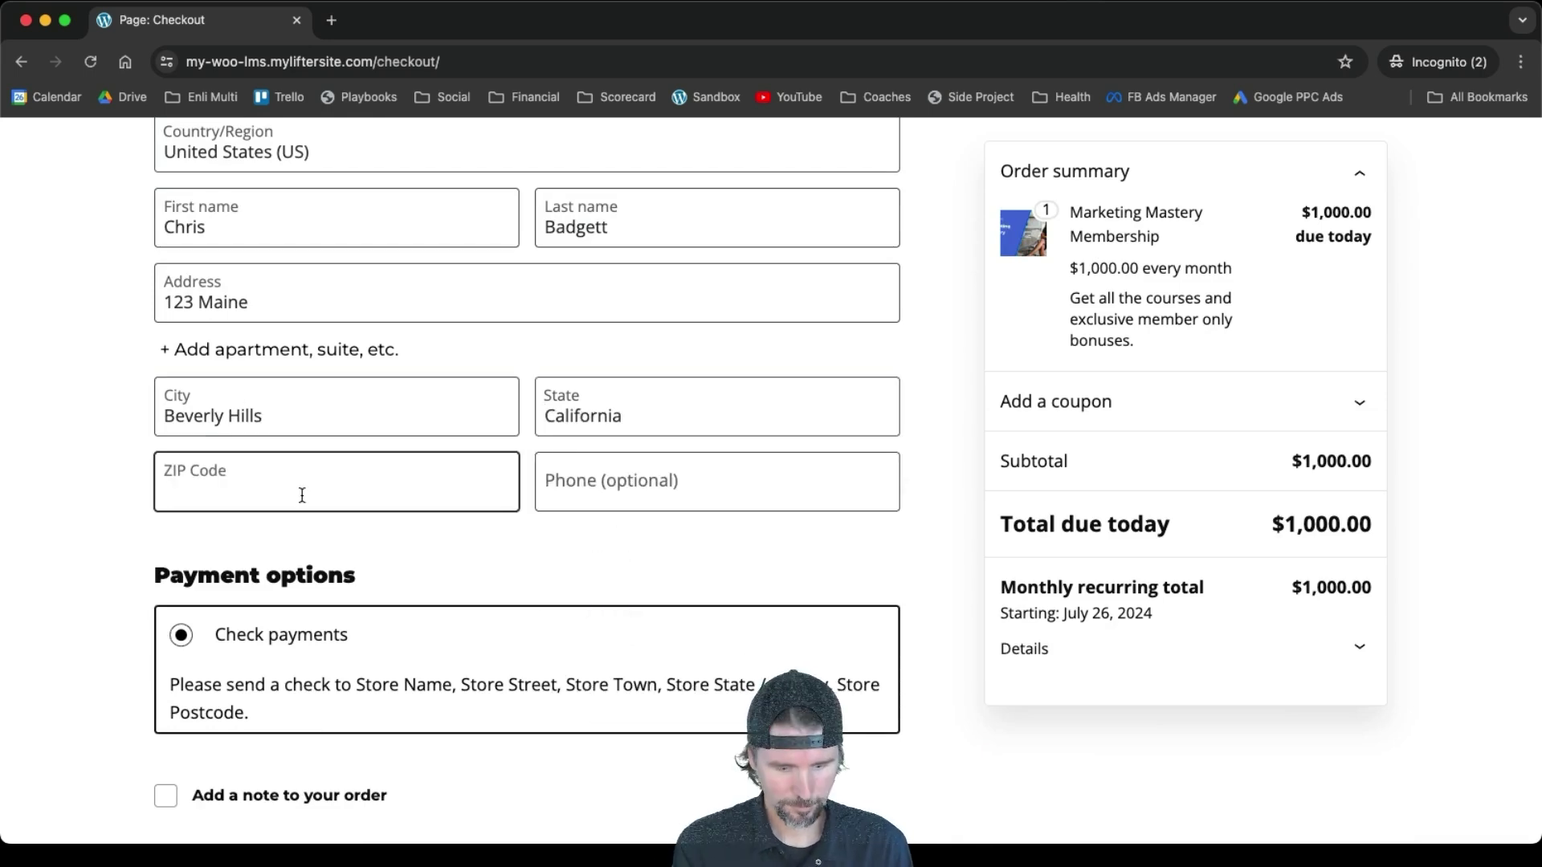
text(90210)
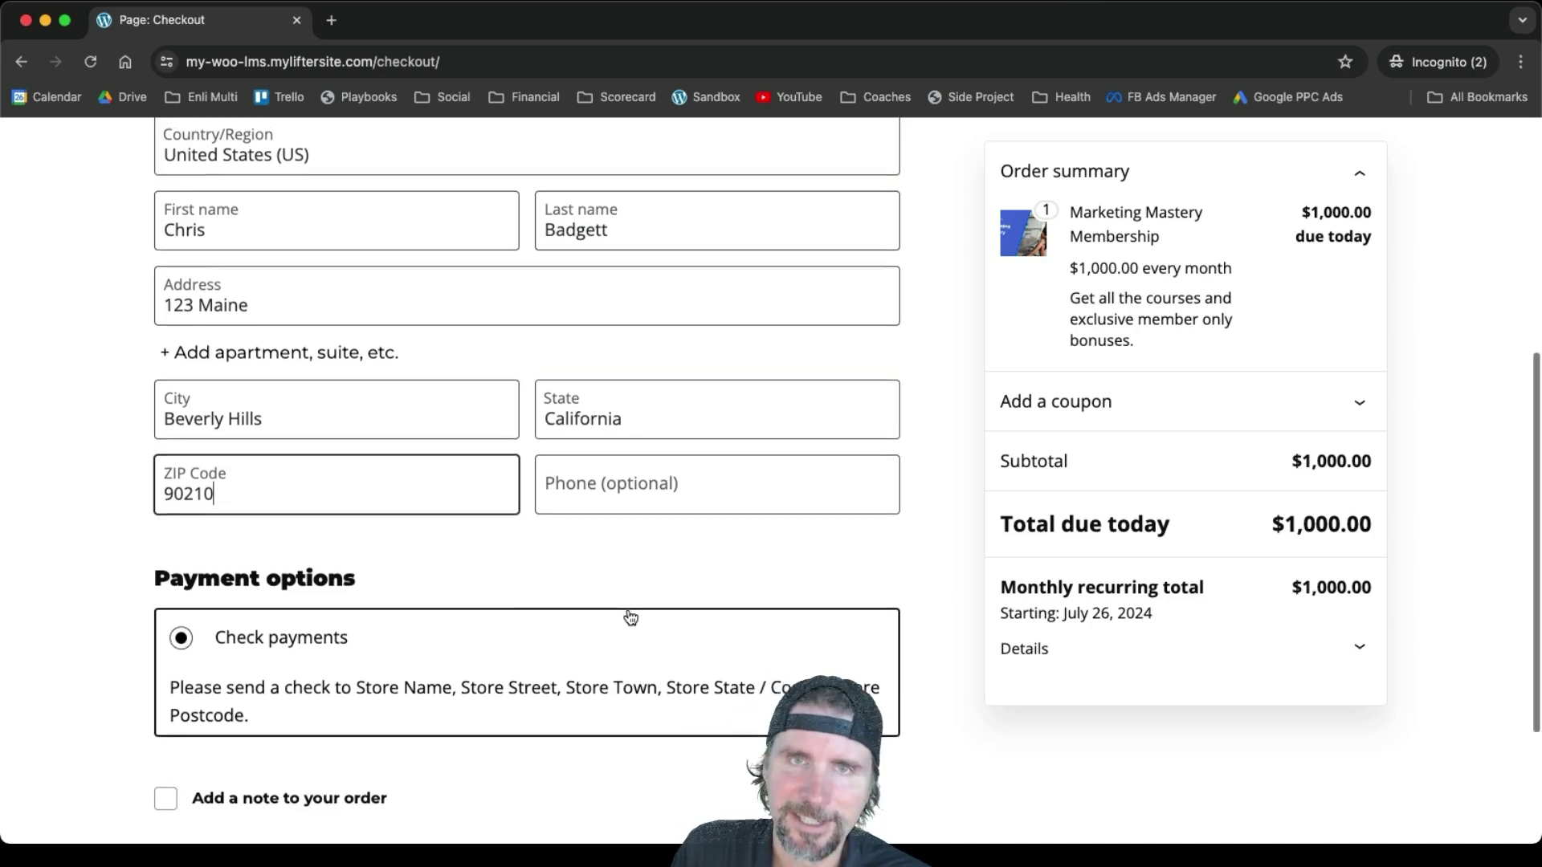
scroll(628, 618, up, 2)
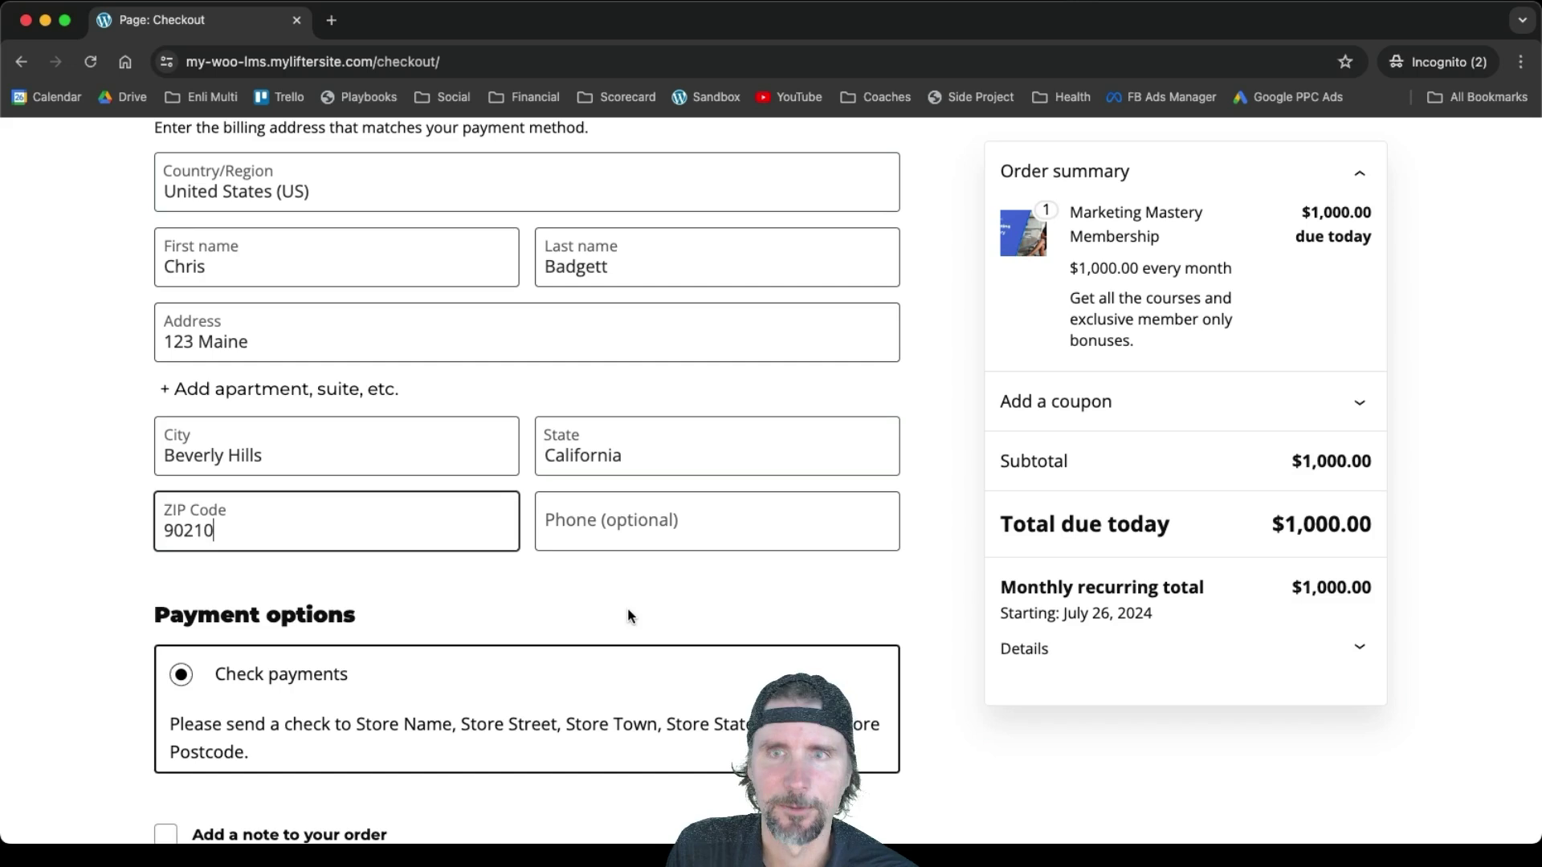
scroll(628, 608, down, 1)
scroll(628, 616, up, 1)
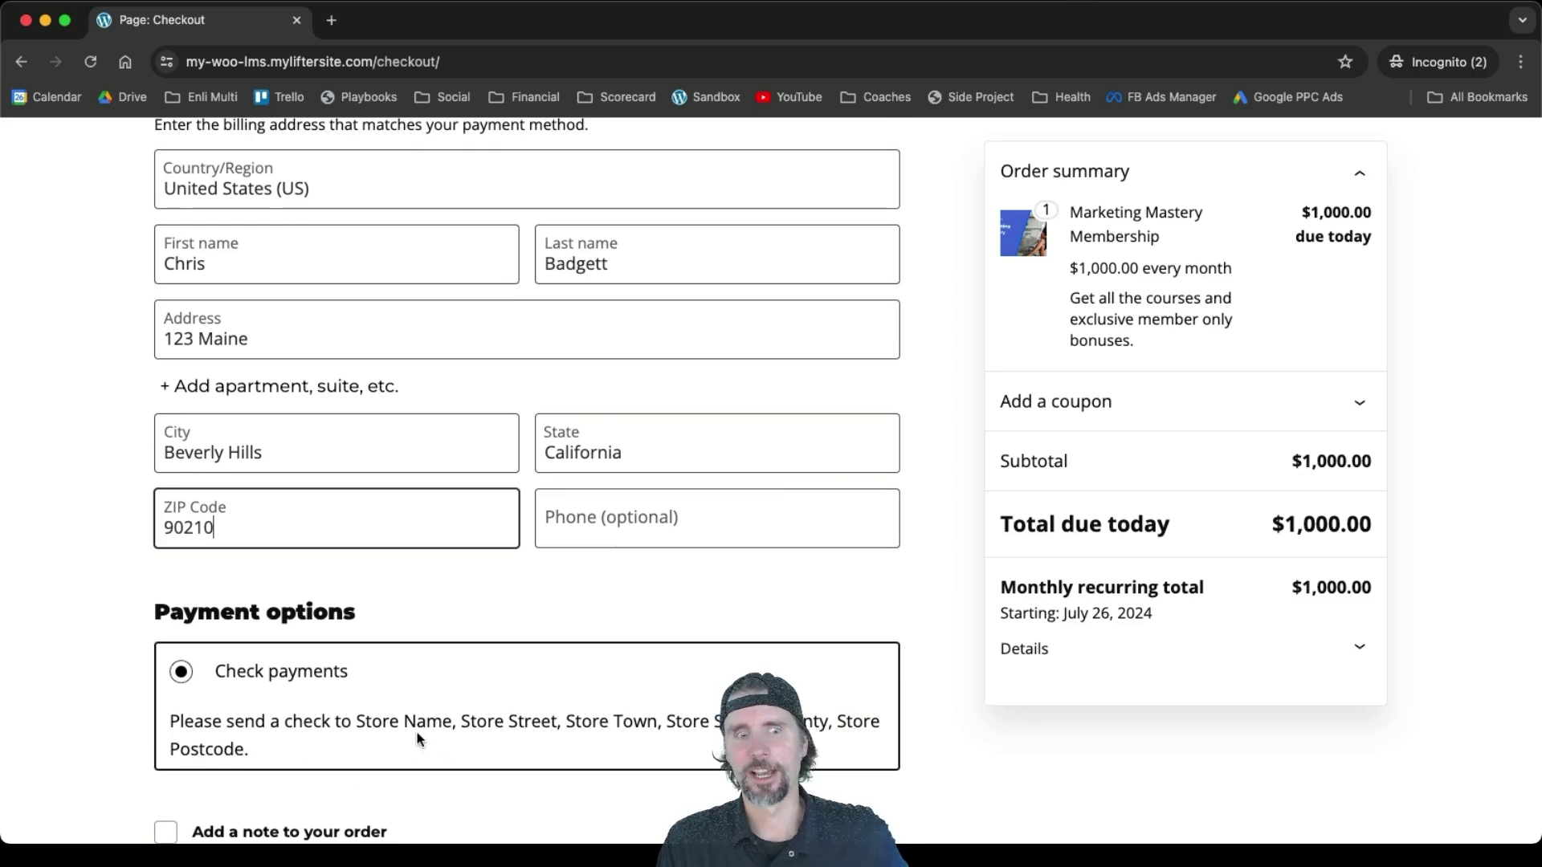
scroll(417, 737, down, 1)
scroll(418, 737, down, 5)
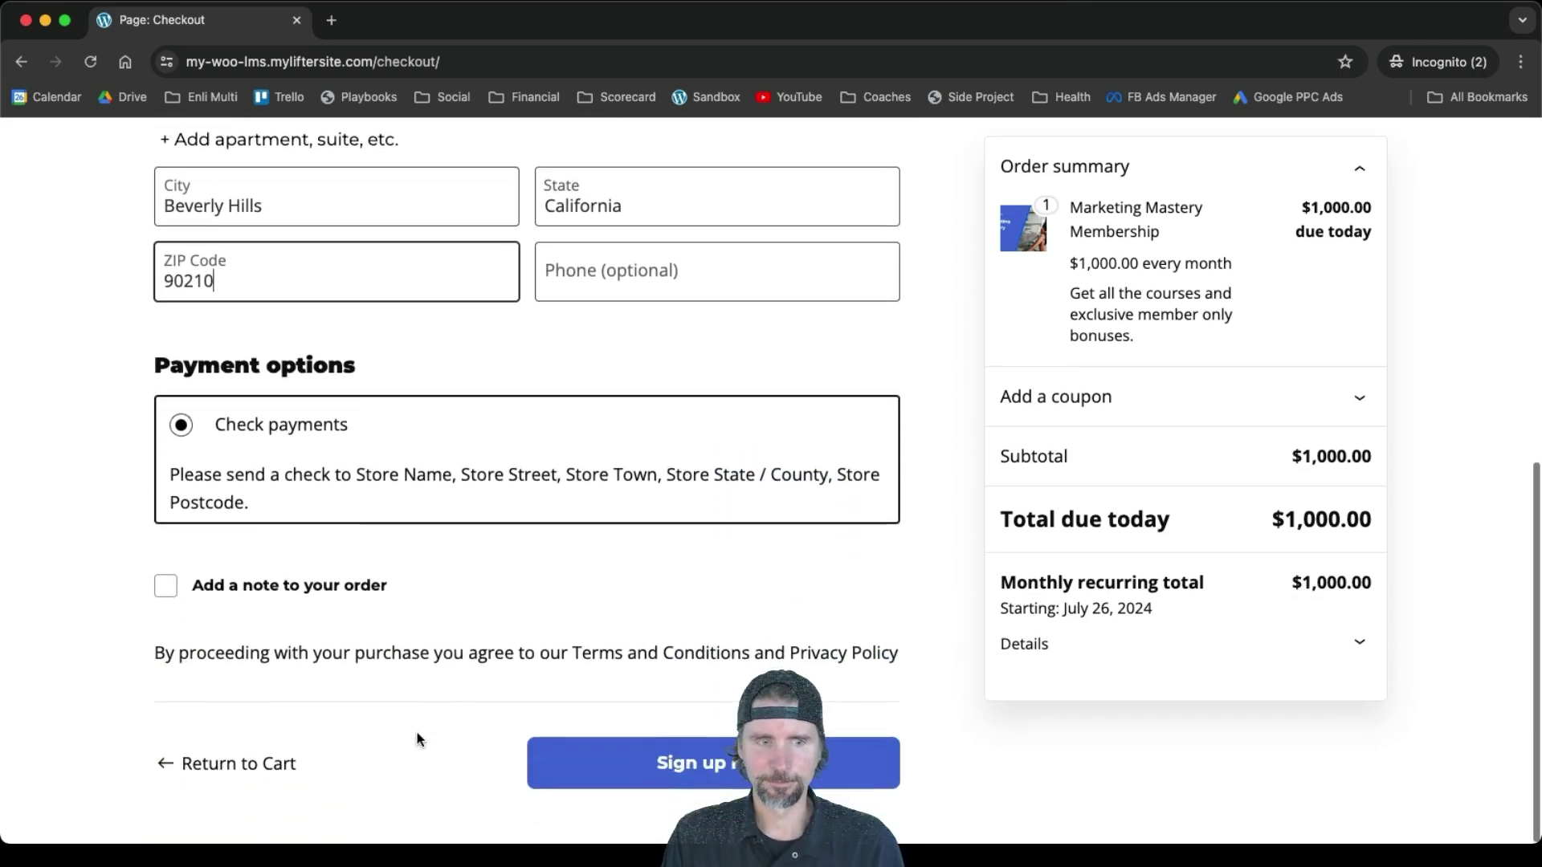
click(657, 783)
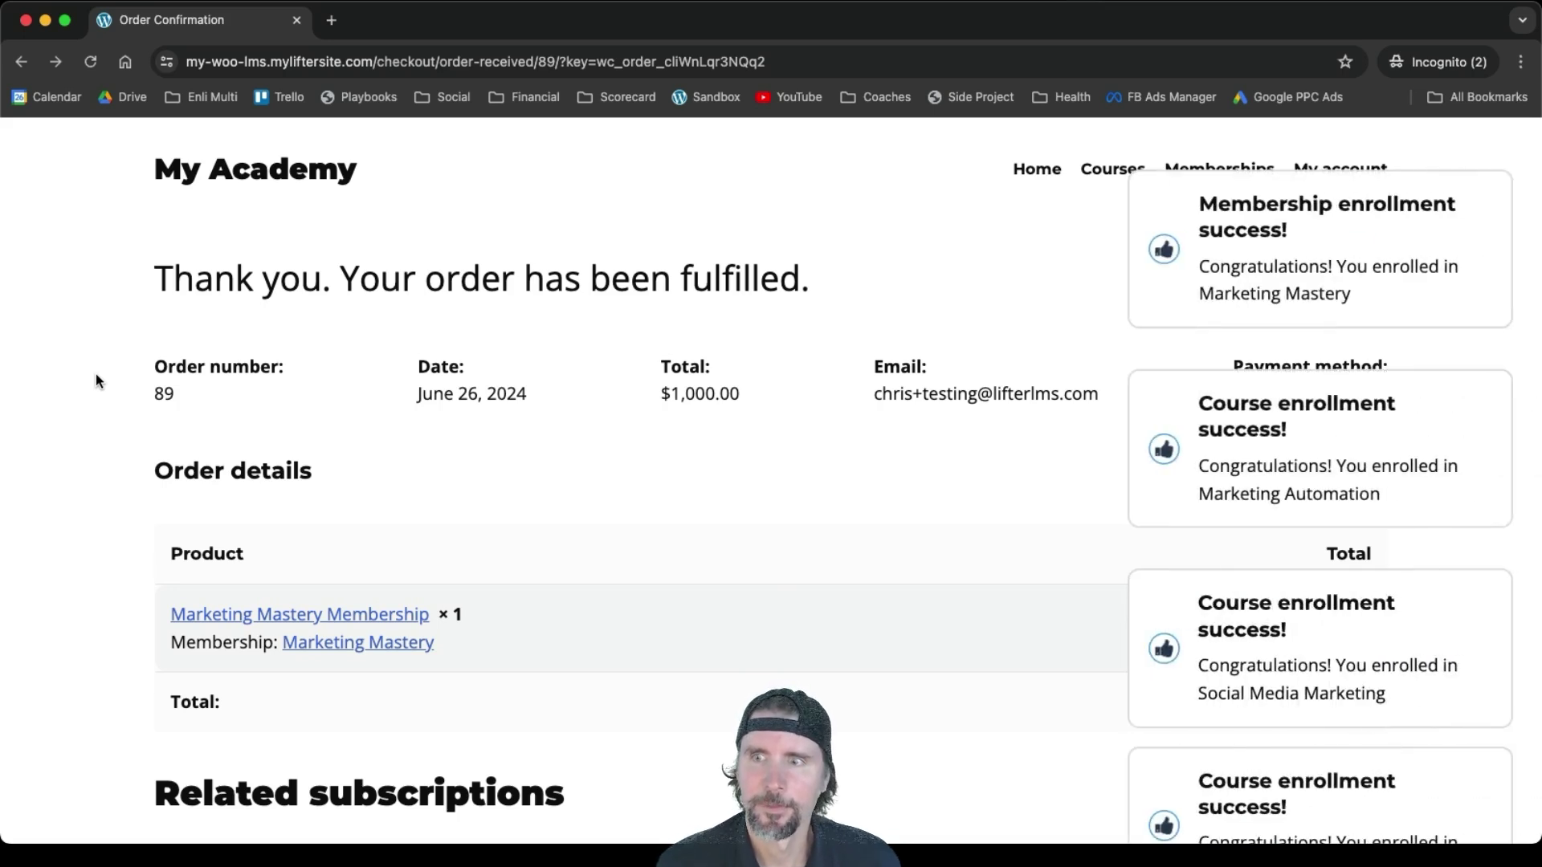
Review the order fulfillment and enrollment notices, then dismiss them
mouse_move(1216, 314)
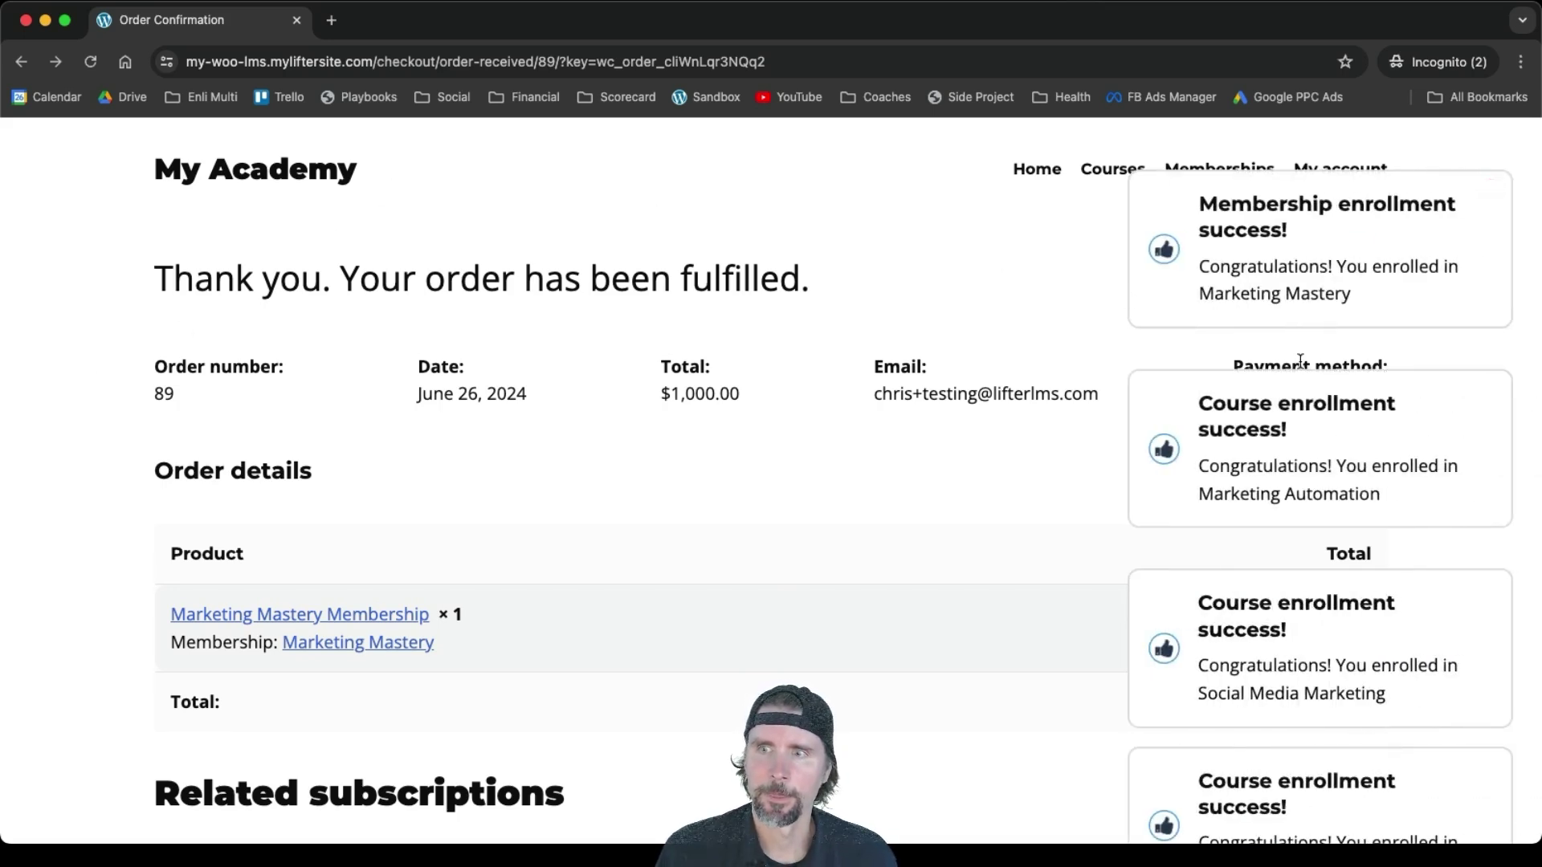
scroll(1300, 360, down, 2)
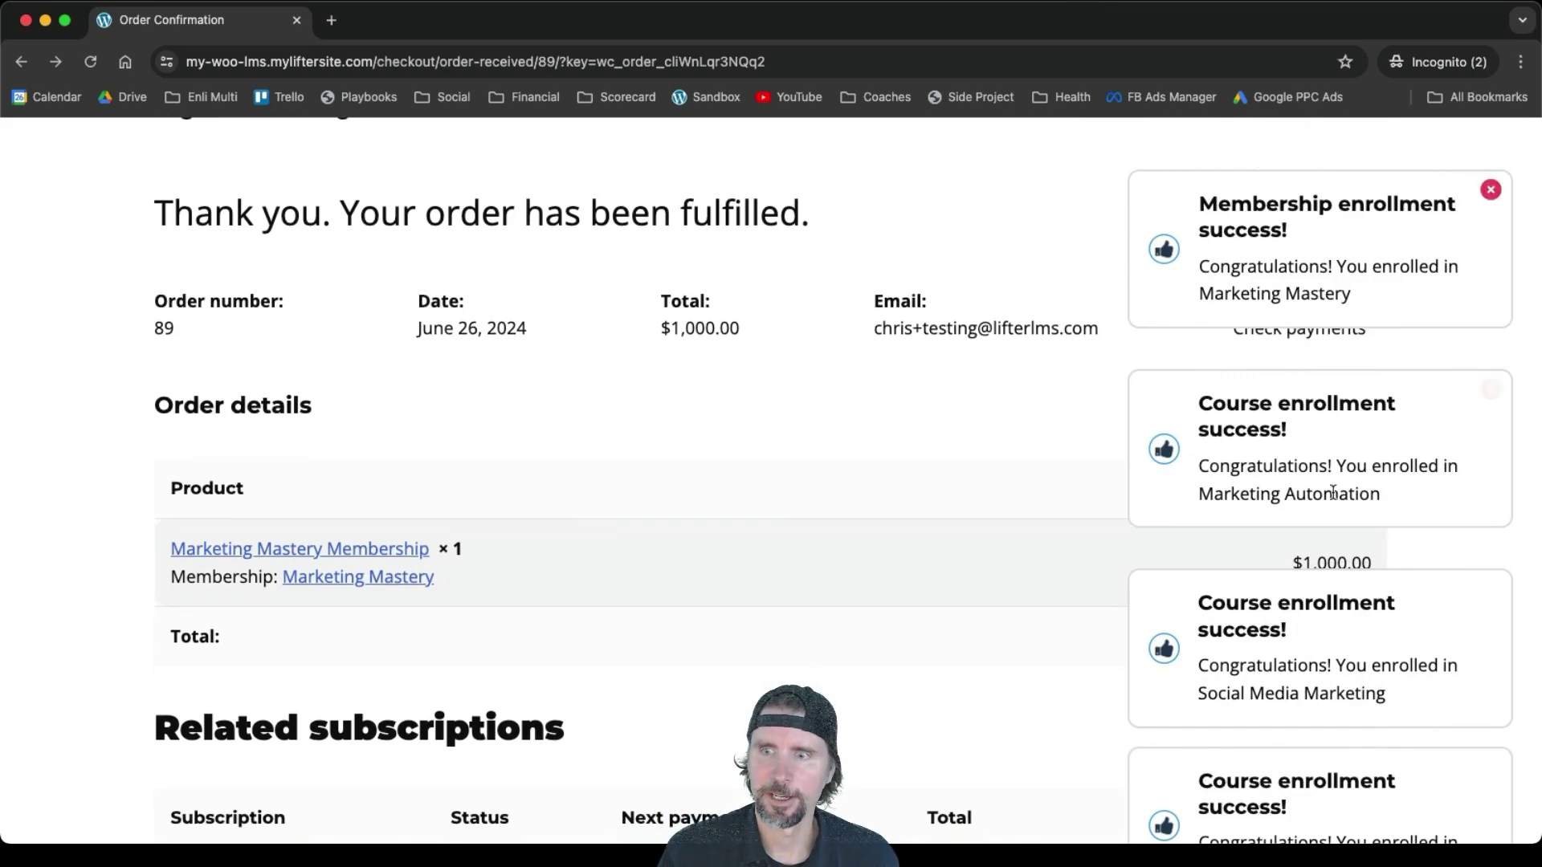
scroll(1293, 297, down, 2)
scroll(1301, 285, up, 2)
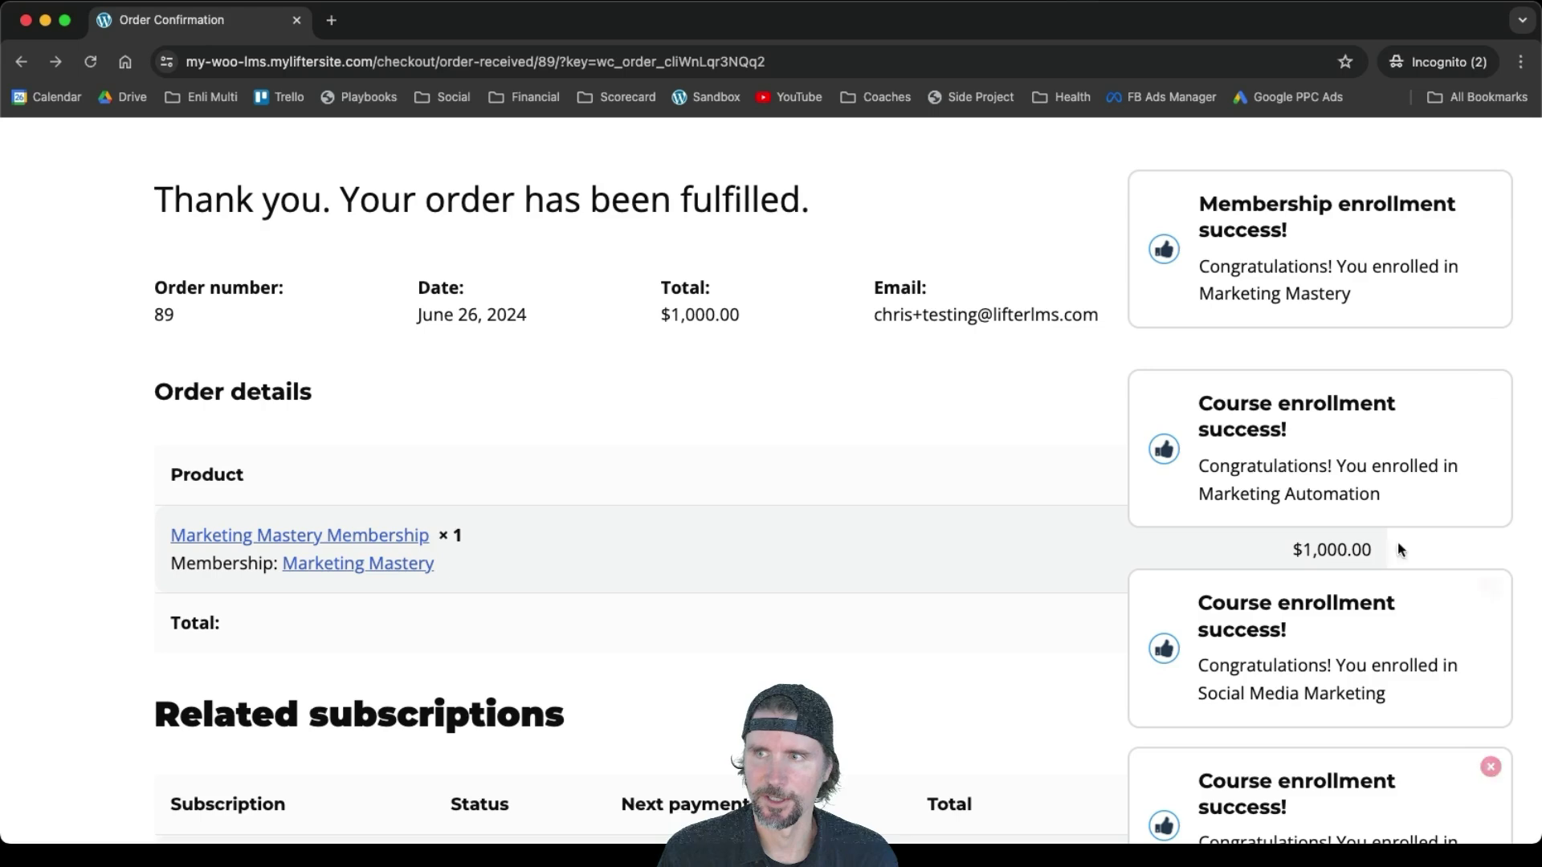
click(1490, 191)
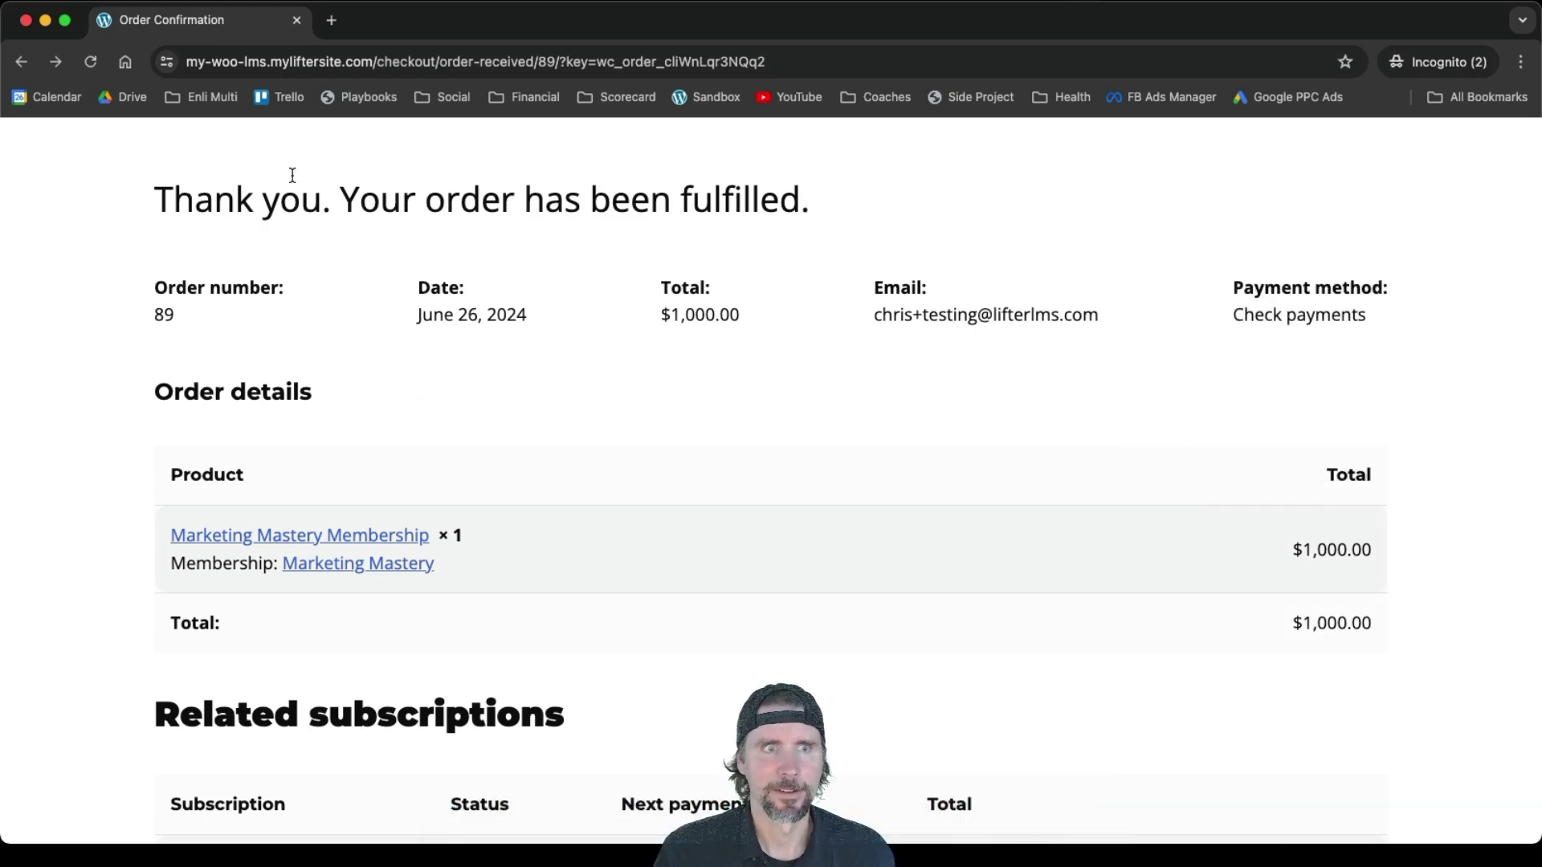
scroll(292, 175, up, 2)
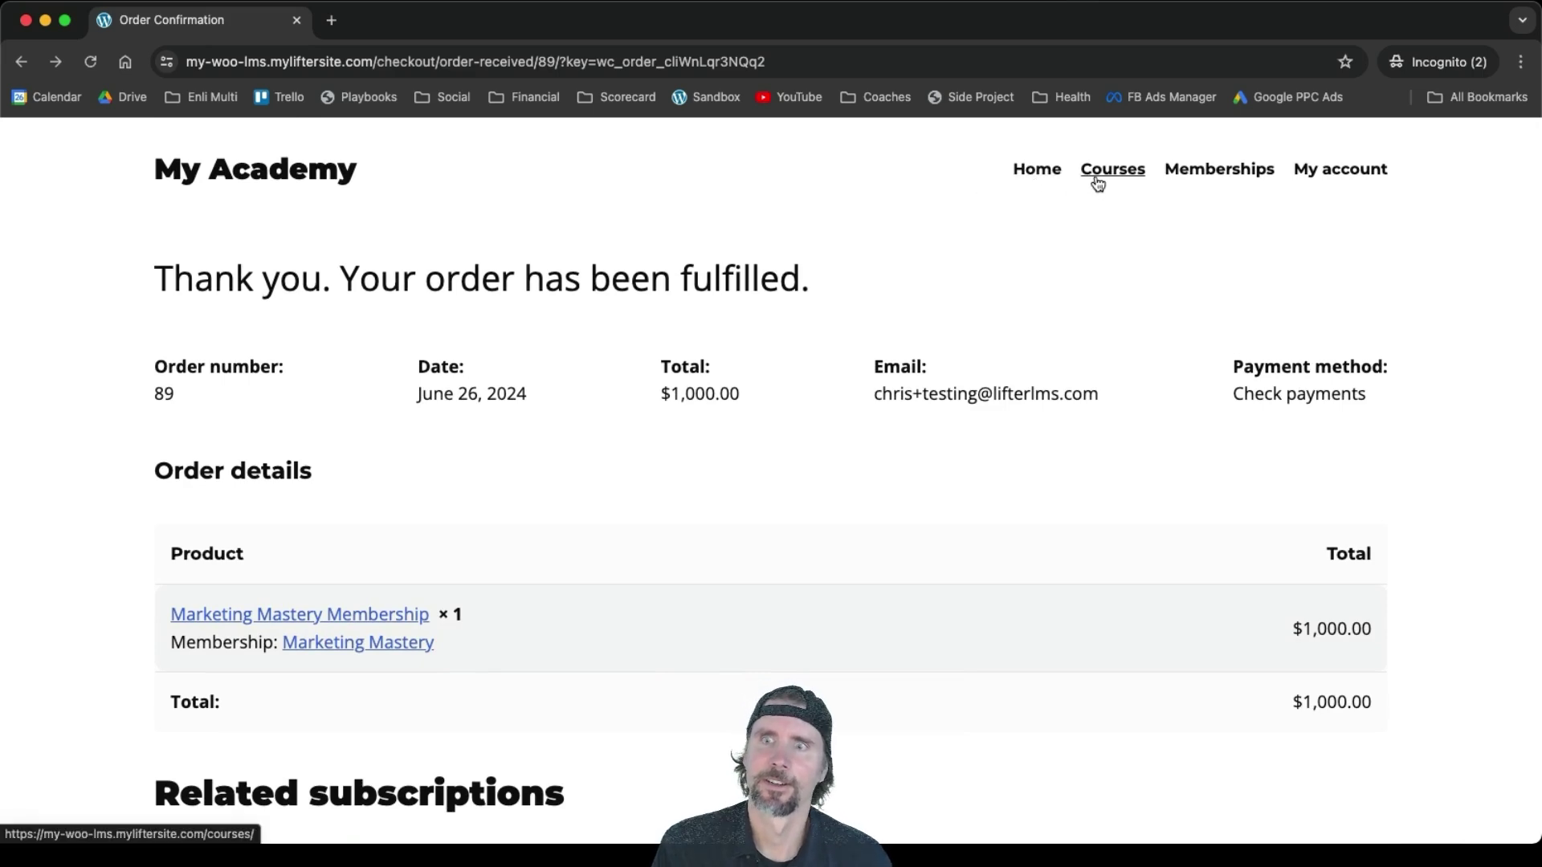
Open the Social Media Marketing course from the course catalog
click(1098, 184)
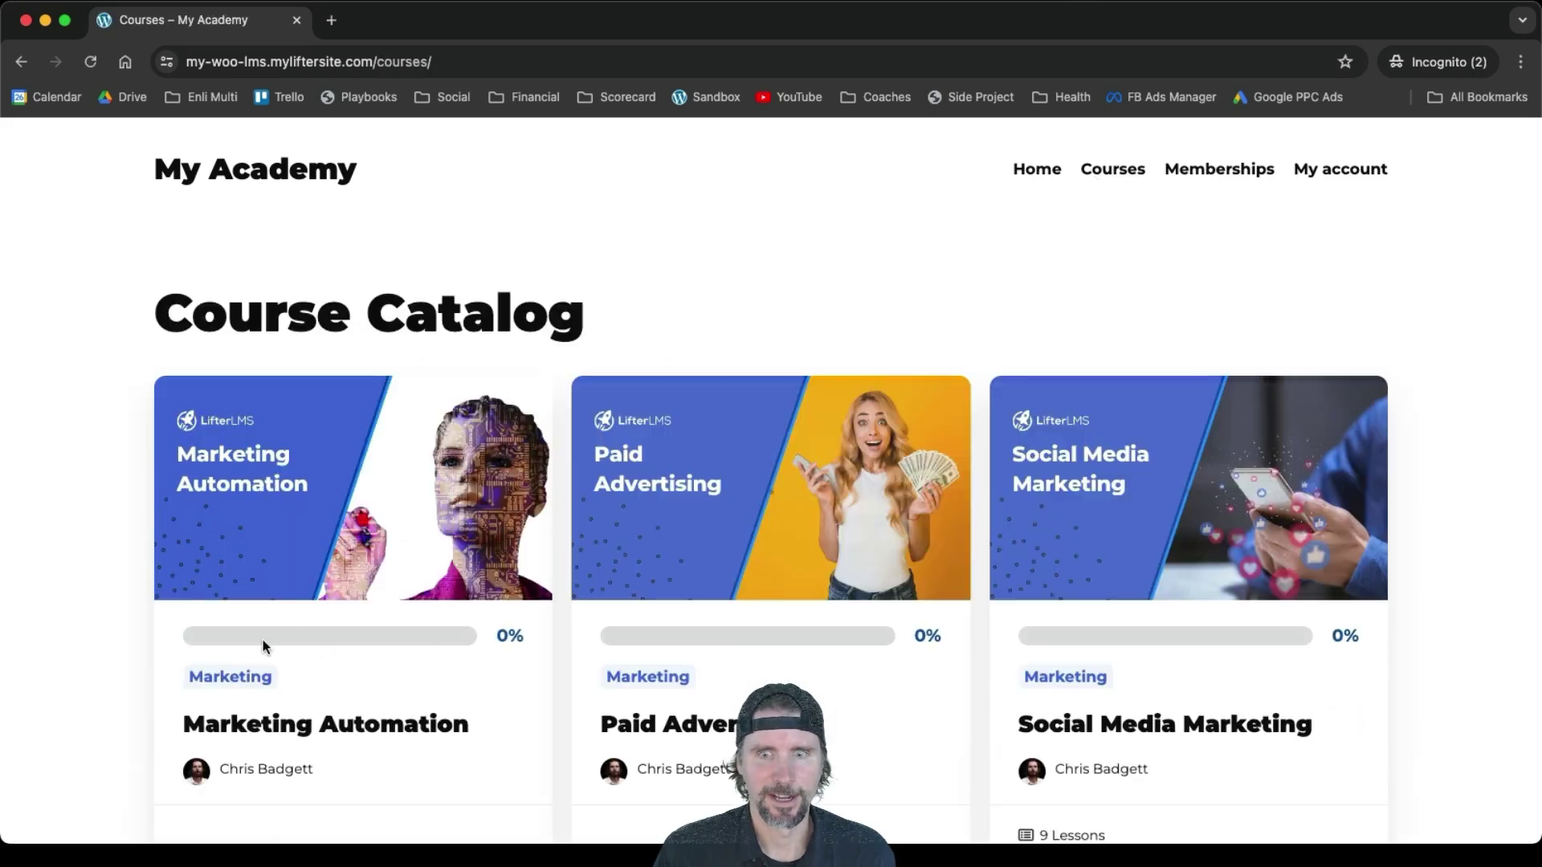
click(1160, 545)
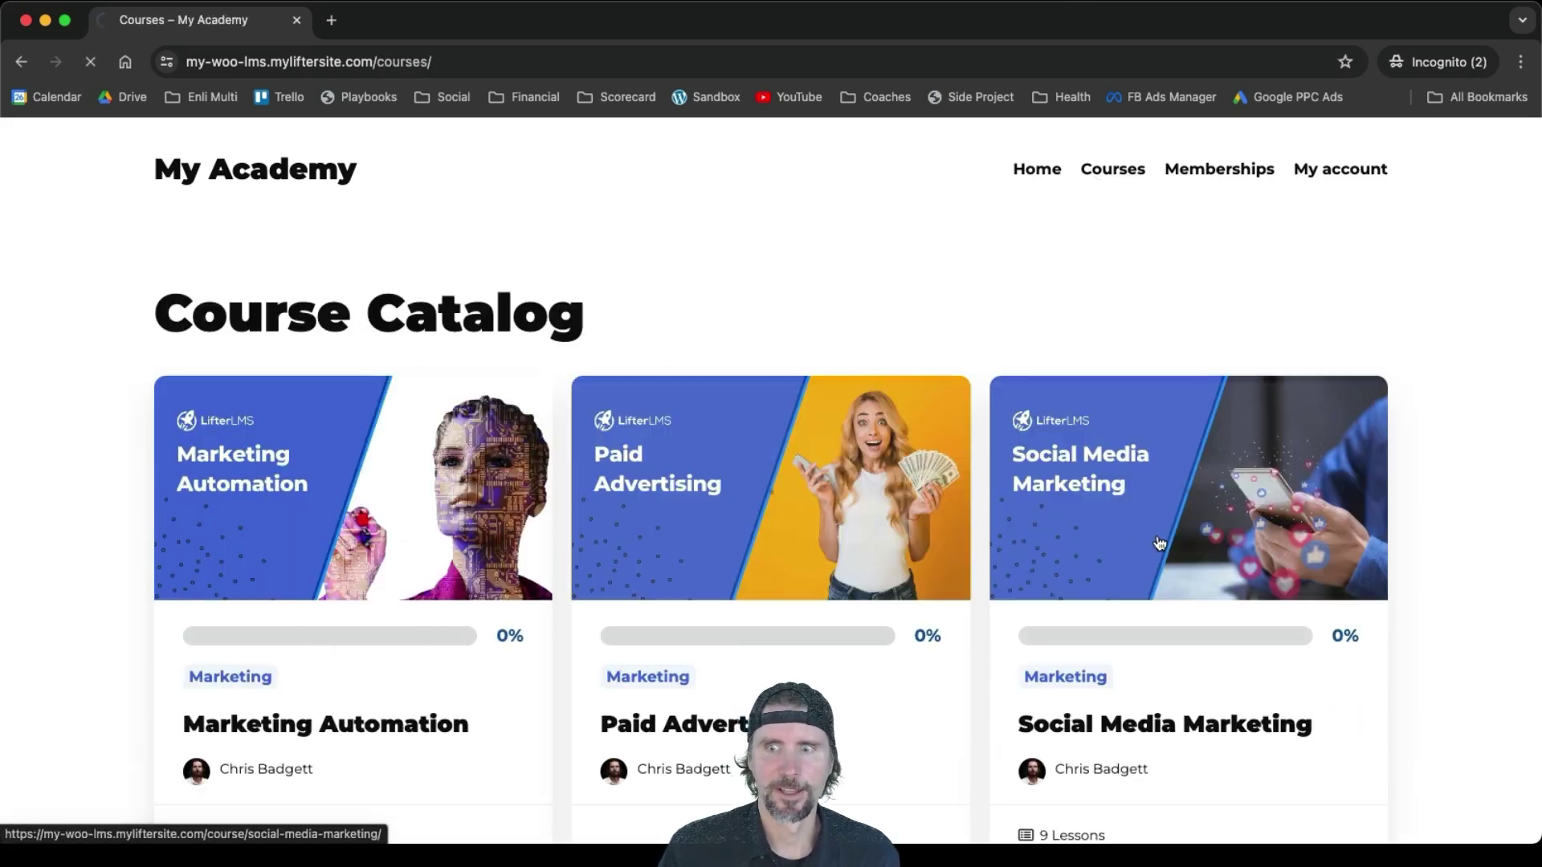
scroll(1156, 542, down, 2)
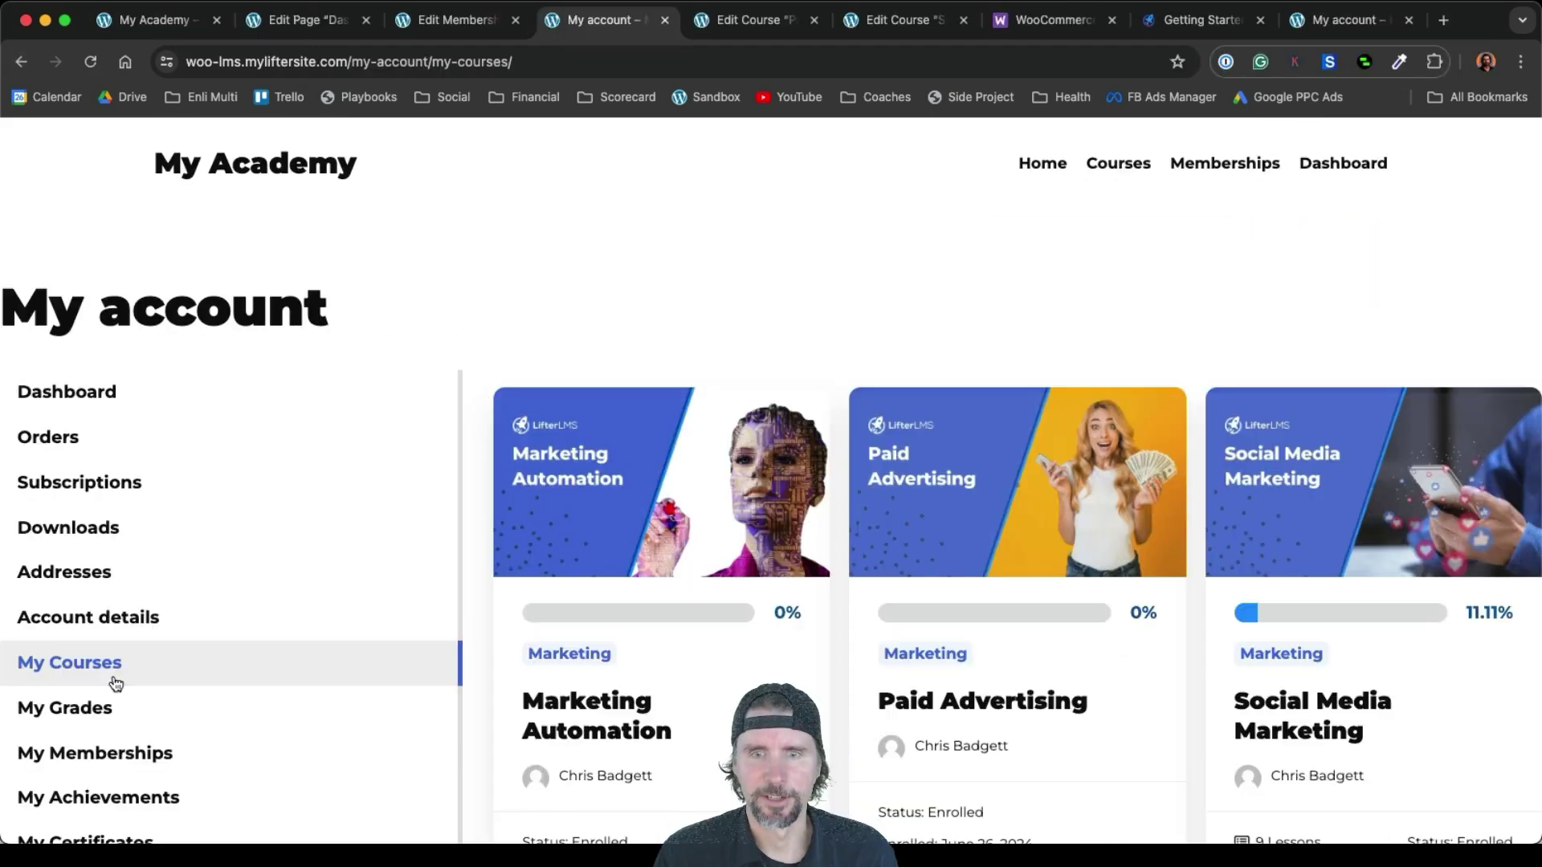
Check the enrolled courses and Marketing Mastery Membership in My account, then go to Courses
scroll(113, 680, down, 2)
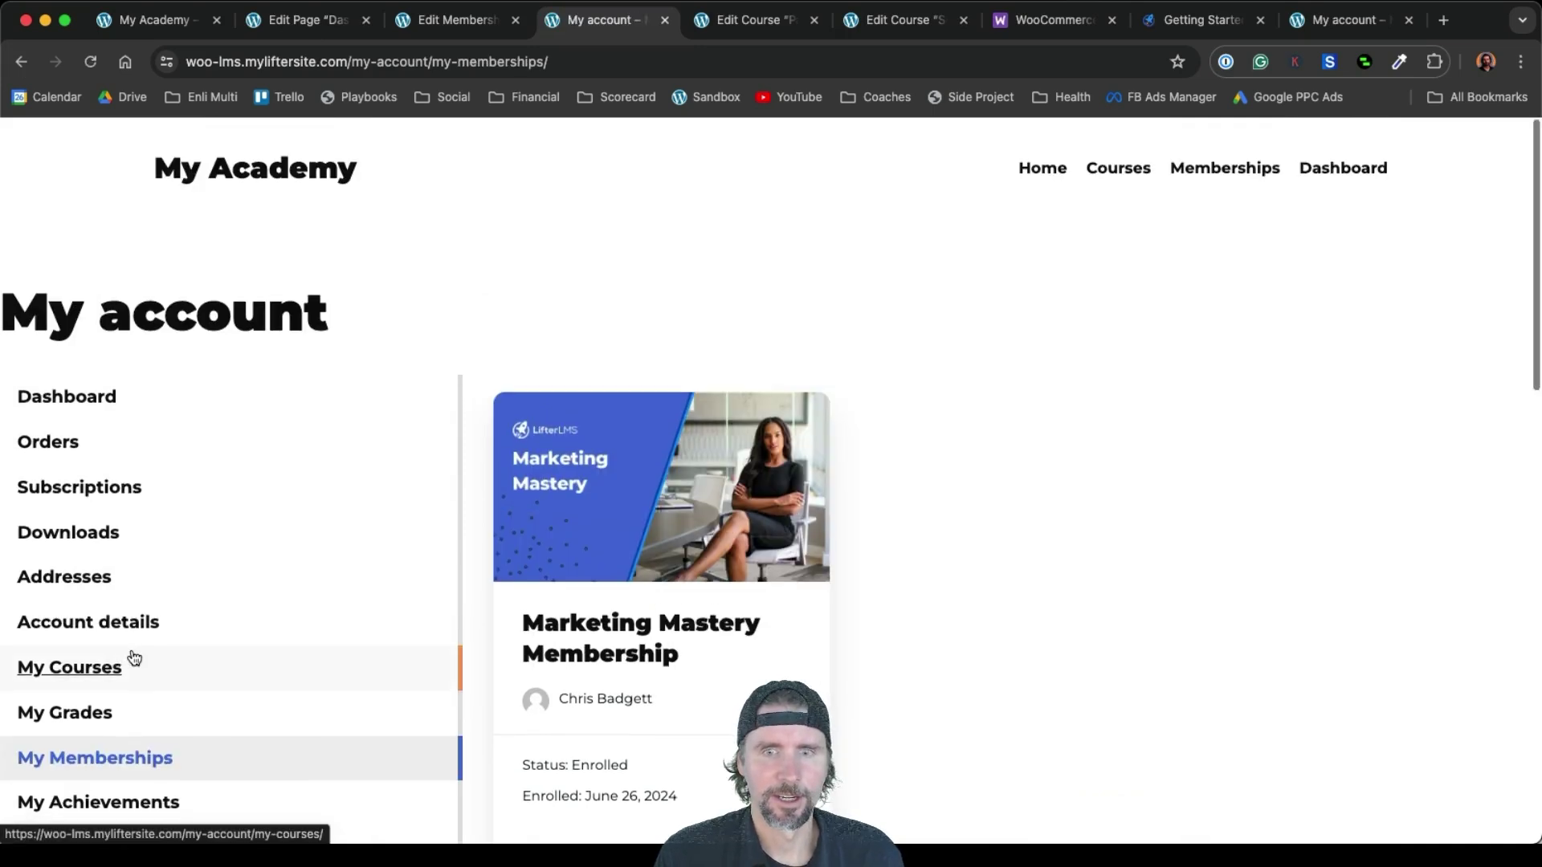
scroll(121, 658, down, 3)
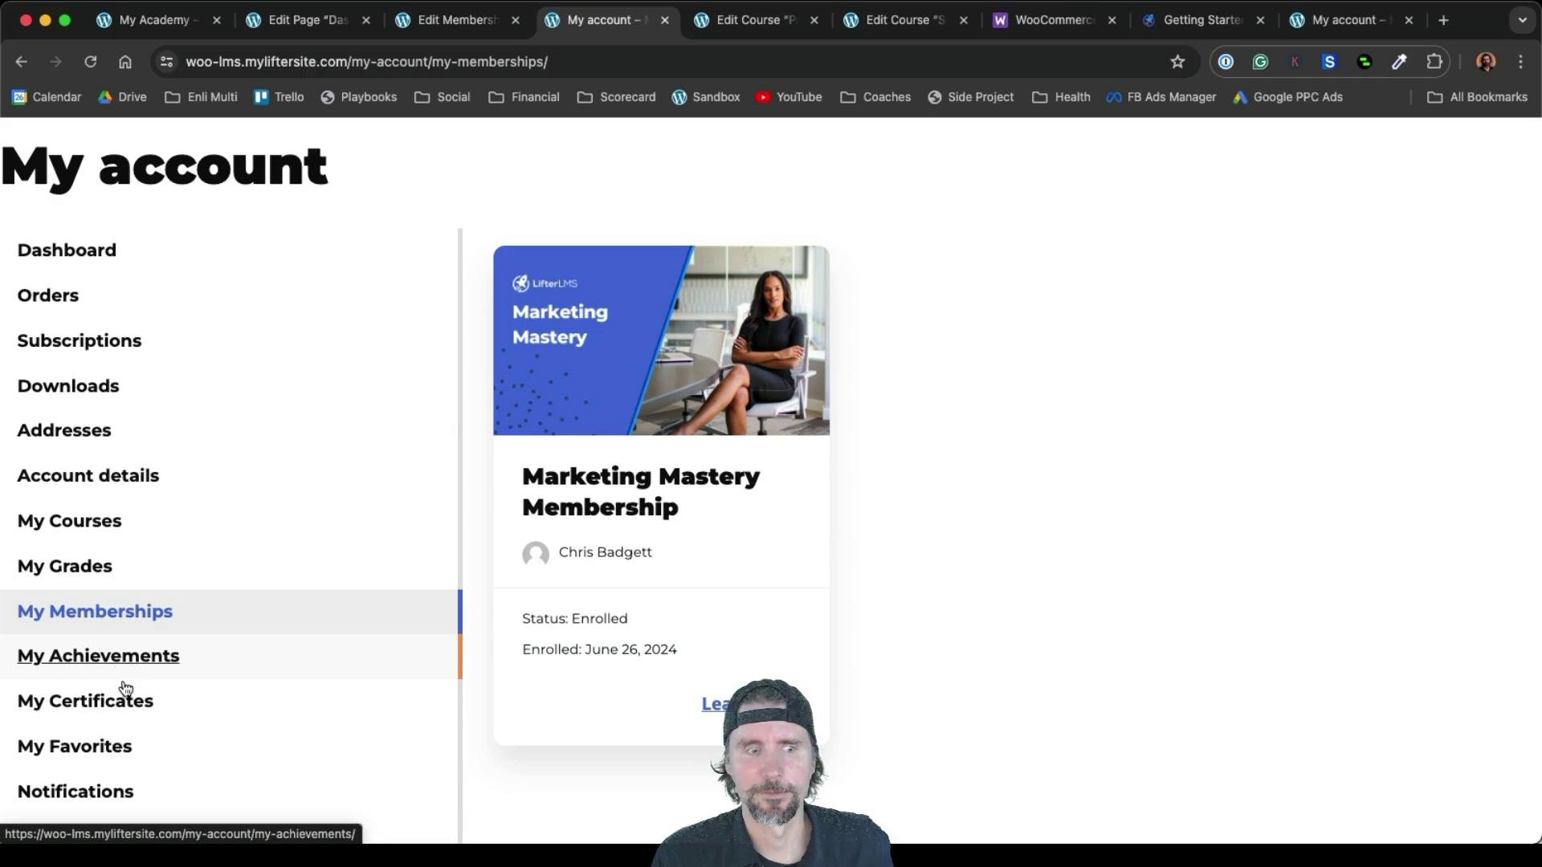
scroll(134, 692, up, 2)
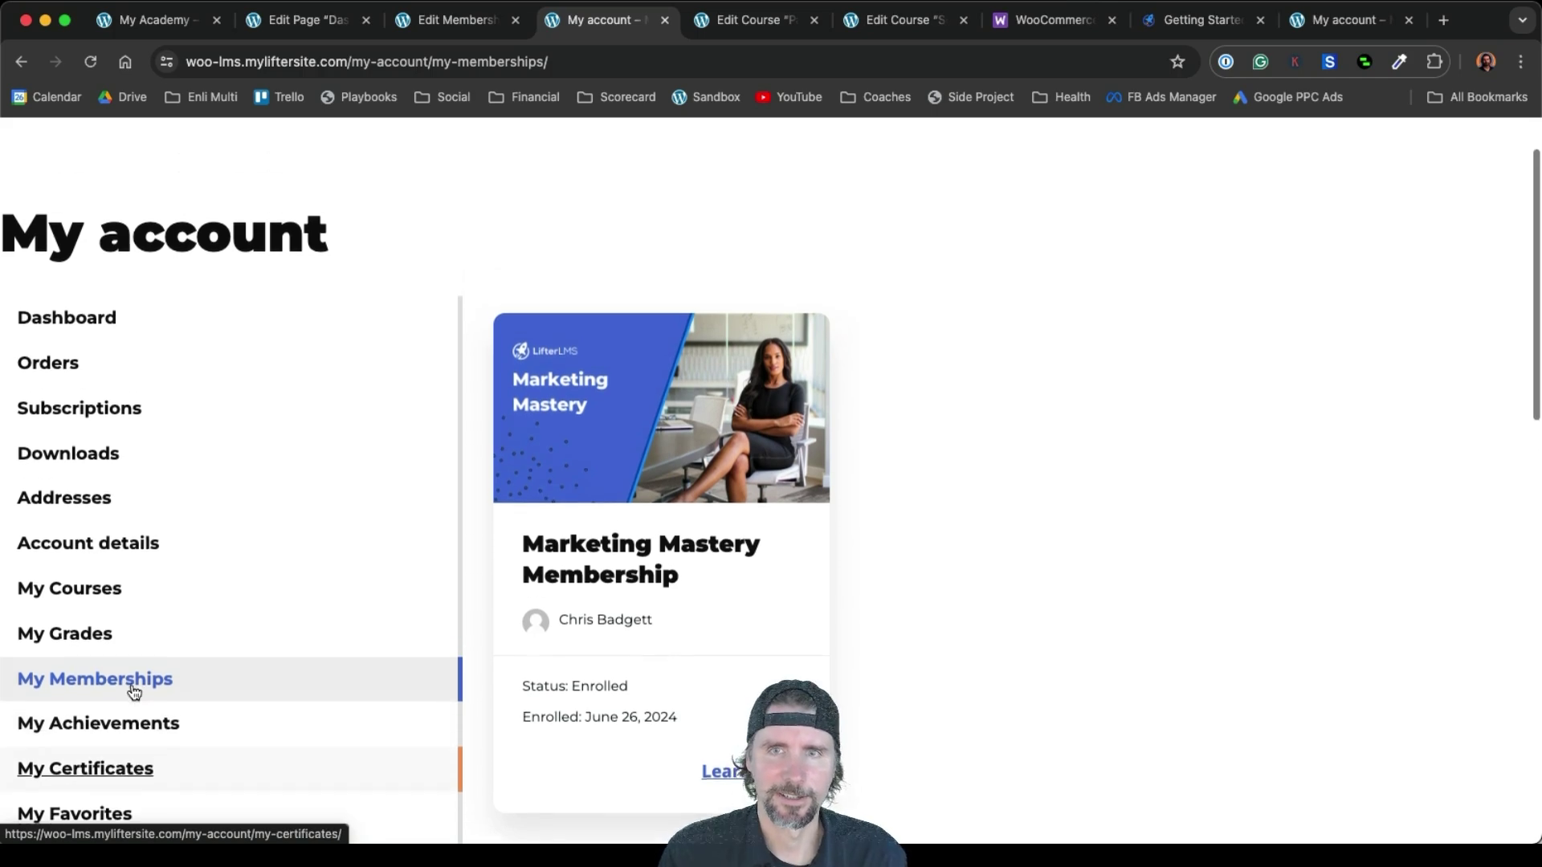
click(1111, 178)
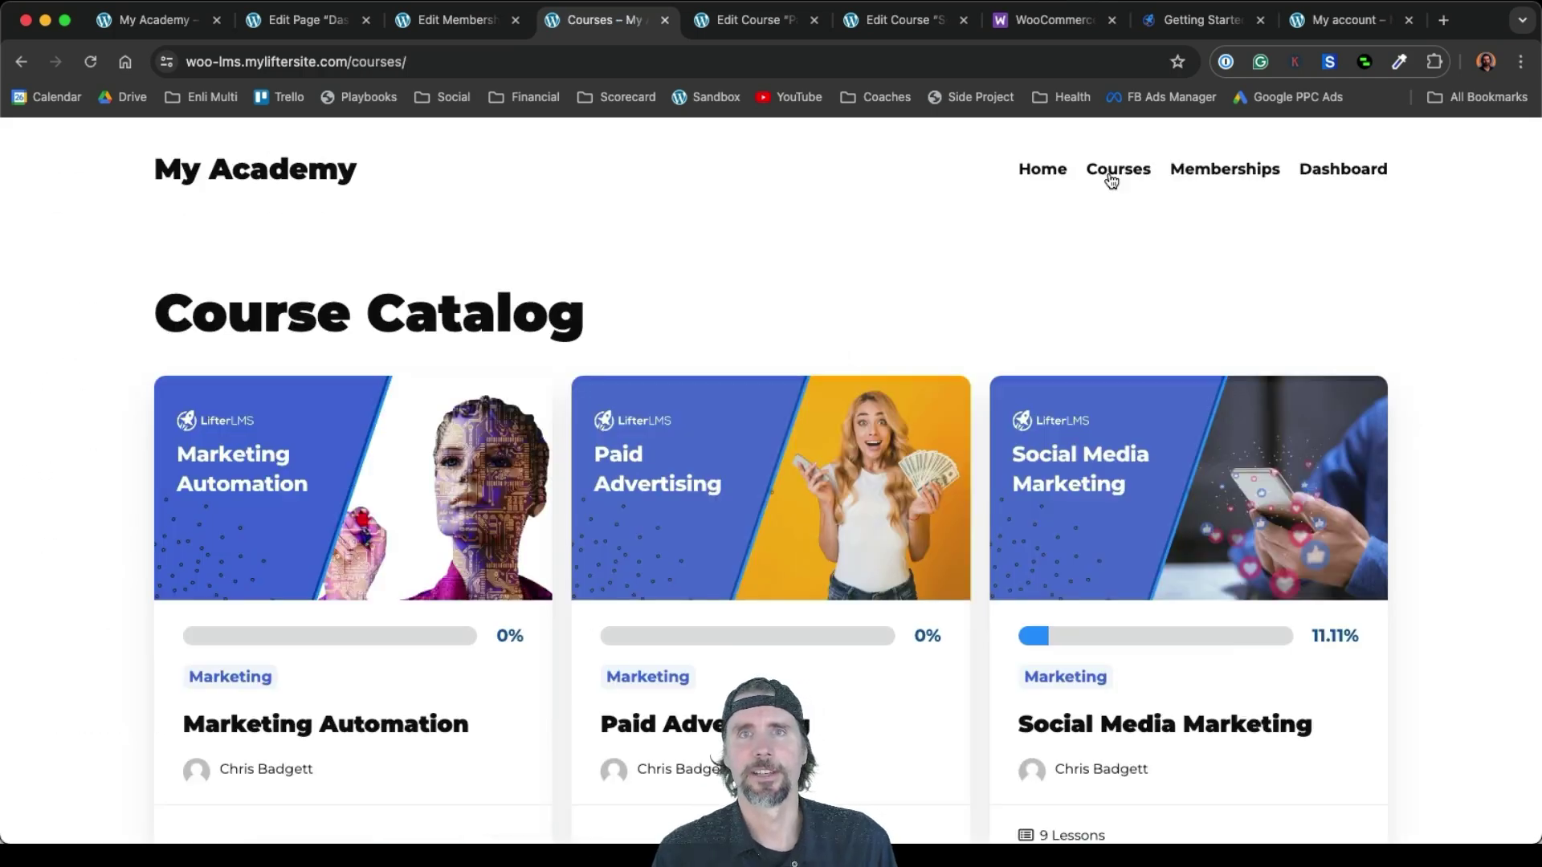